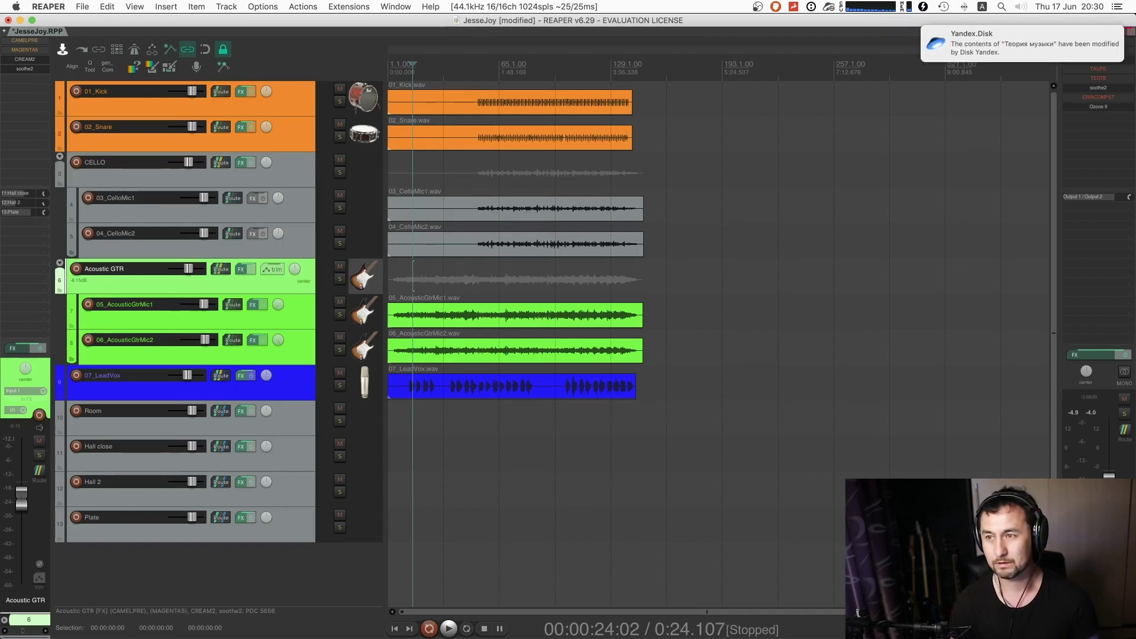
- Switch to Safari and open the course page «Обработка, сведение и мастеринг» on profileschool.ru
{"action": "key", "text": "super+Tab"}
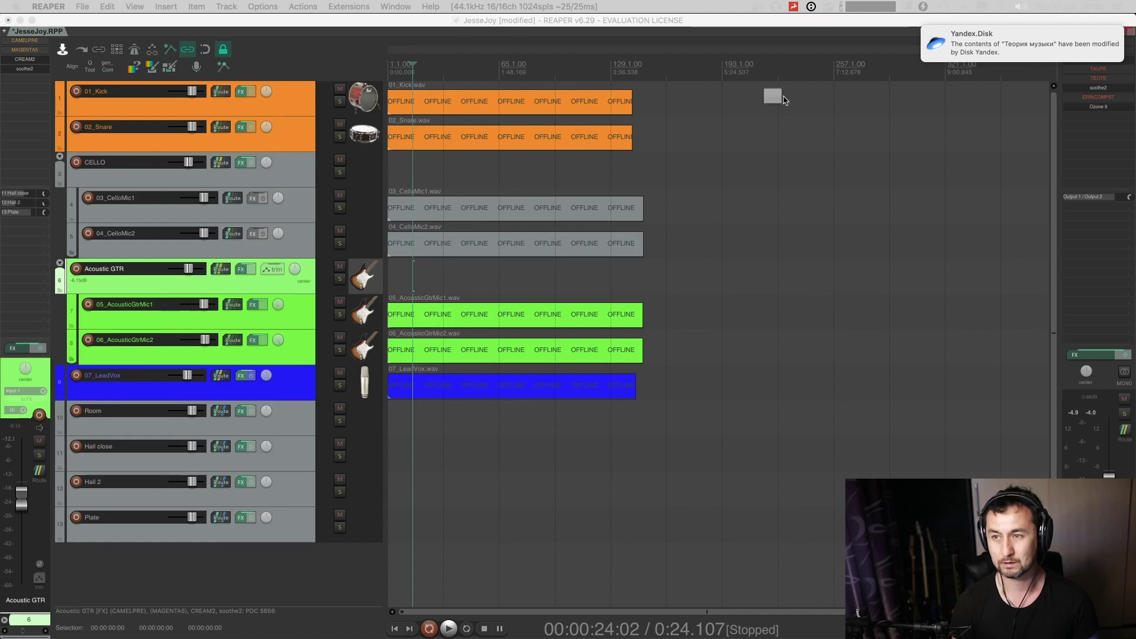
{"action": "left_click_drag", "start_coordinate": [776, 100], "coordinate": [738, 98]}
{"action": "left_click_drag", "start_coordinate": [838, 87], "coordinate": [713, 56]}
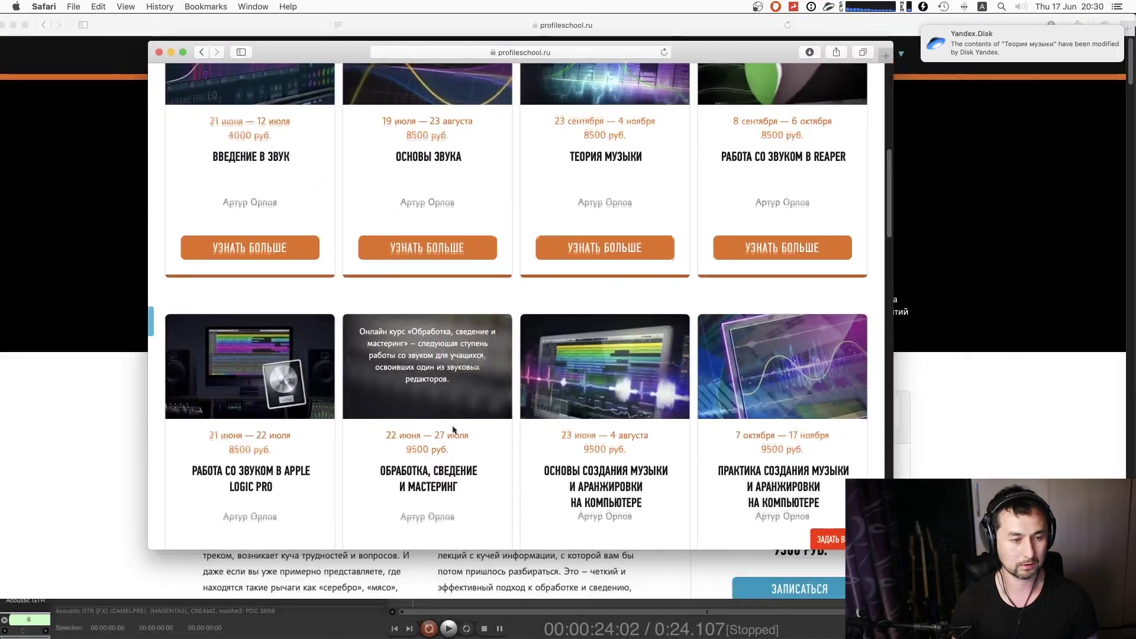
{"action": "scroll", "coordinate": [470, 437], "scroll_direction": "down", "scroll_amount": 1}
{"action": "scroll", "coordinate": [490, 465], "scroll_direction": "down", "scroll_amount": 1}
{"action": "left_click", "coordinate": [465, 488]}
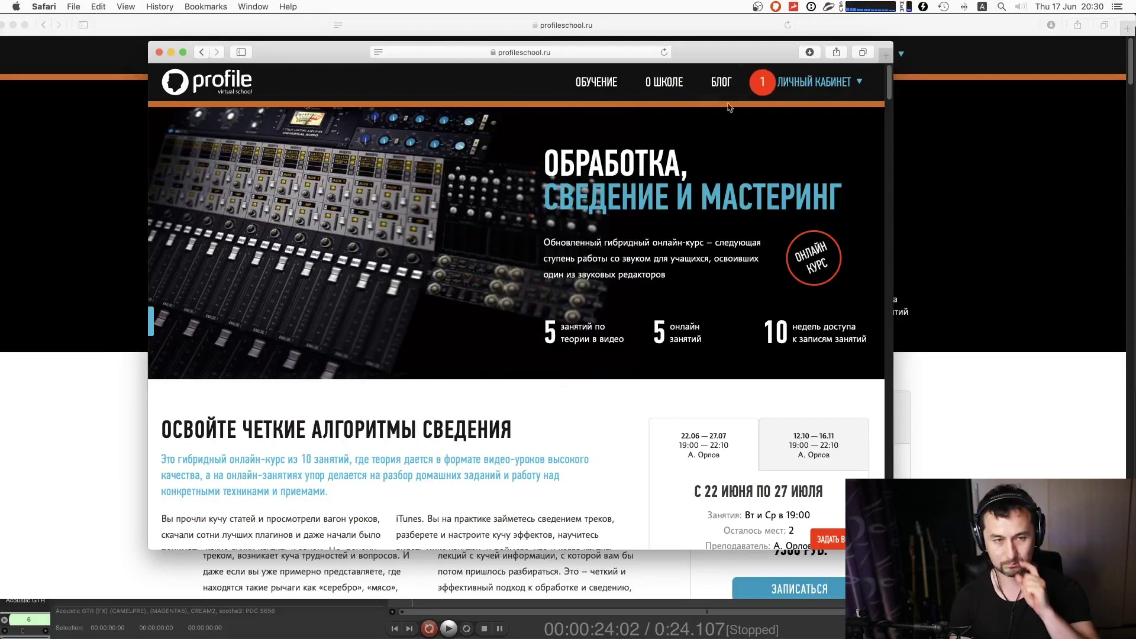
- Move the front browser window up, enlarge it, and look over the course description and its June–July dates
{"action": "left_click_drag", "start_coordinate": [730, 51], "coordinate": [716, 24]}
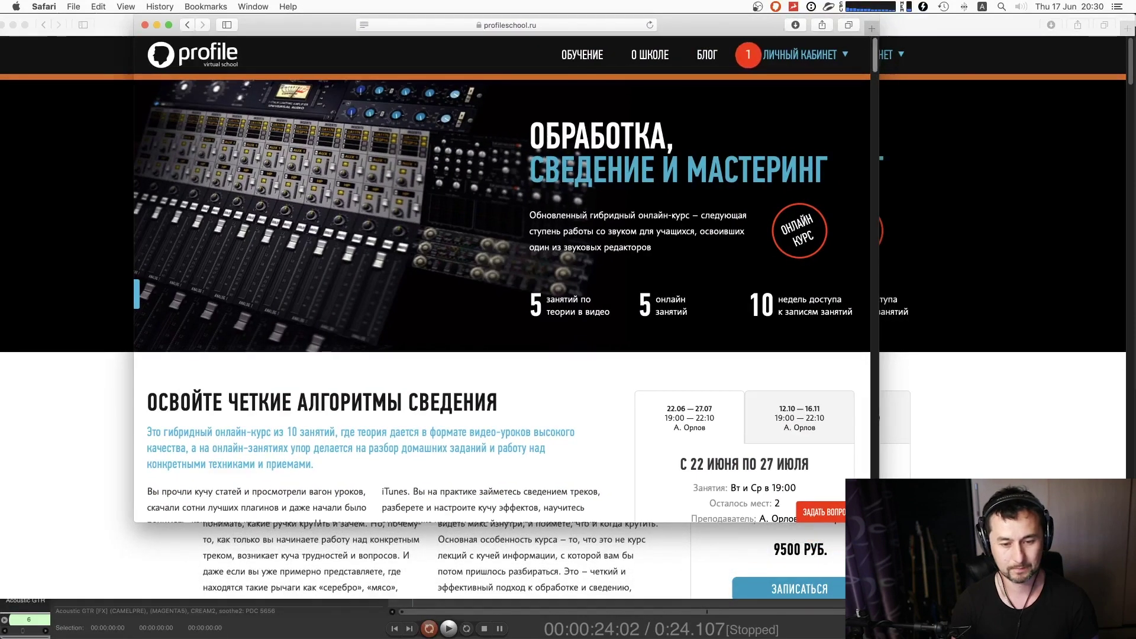
{"action": "left_click_drag", "start_coordinate": [878, 522], "coordinate": [1064, 558]}
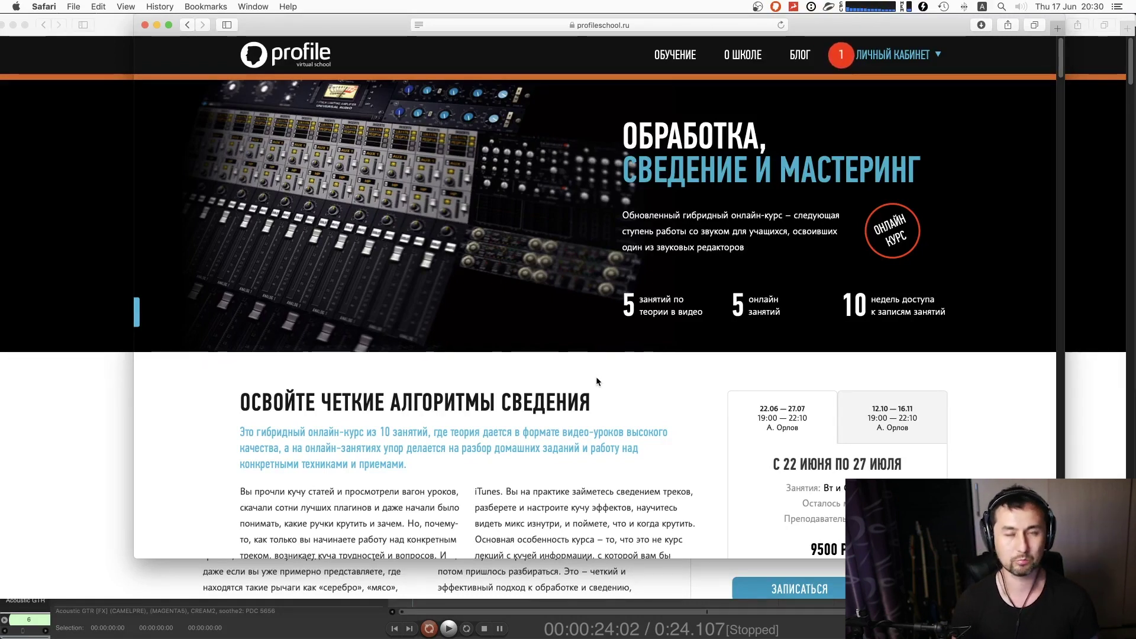
{"action": "scroll", "coordinate": [595, 376], "scroll_direction": "down", "scroll_amount": 1}
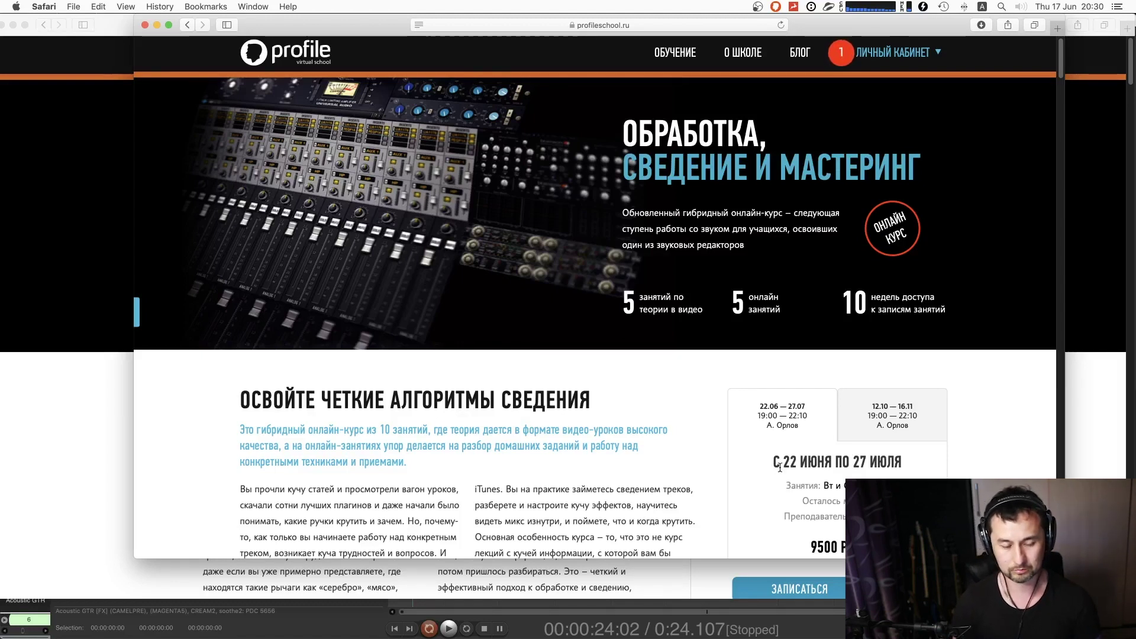
{"action": "left_click_drag", "start_coordinate": [780, 467], "coordinate": [794, 465]}
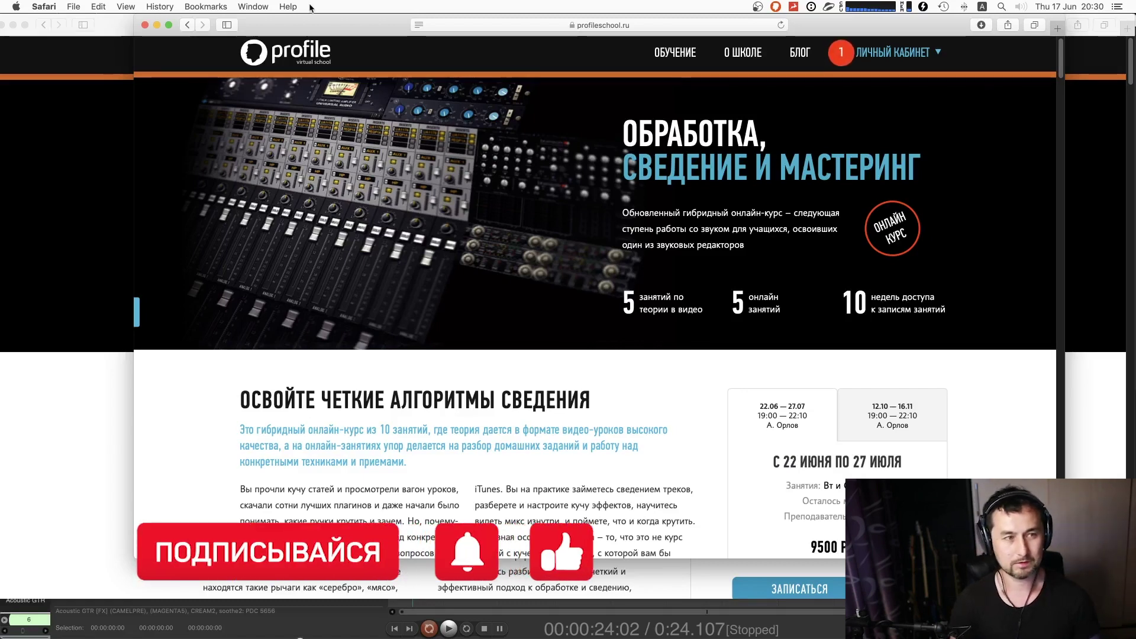
- Close the front browser window and switch back to the JesseJoy project in REAPER
{"action": "left_click_drag", "start_coordinate": [380, 23], "coordinate": [366, 26]}
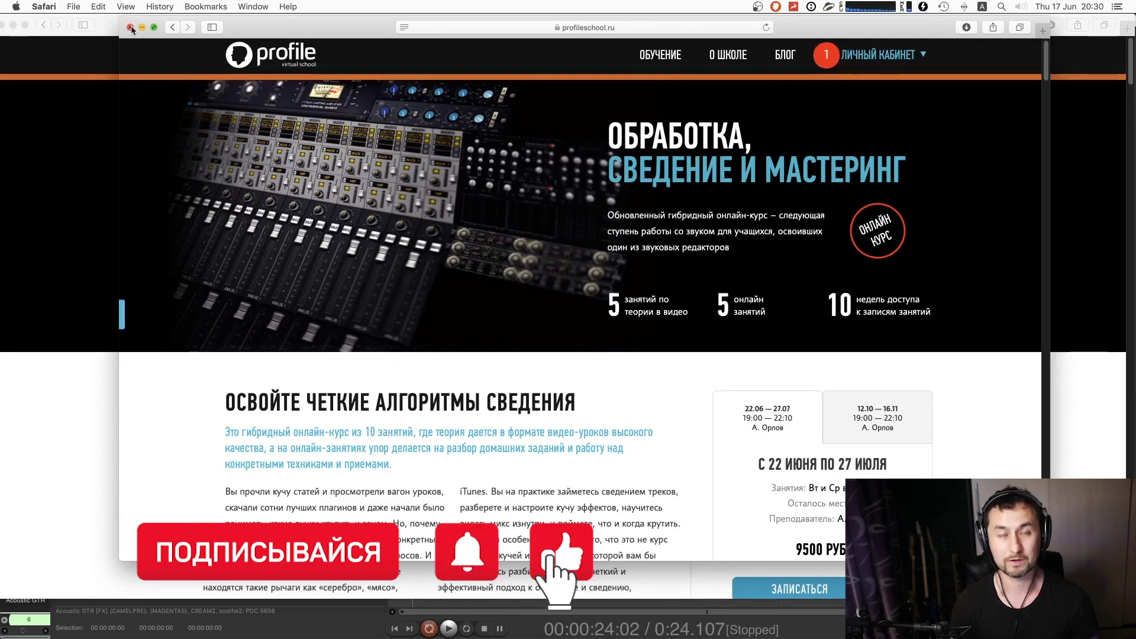
{"action": "left_click", "coordinate": [131, 28]}
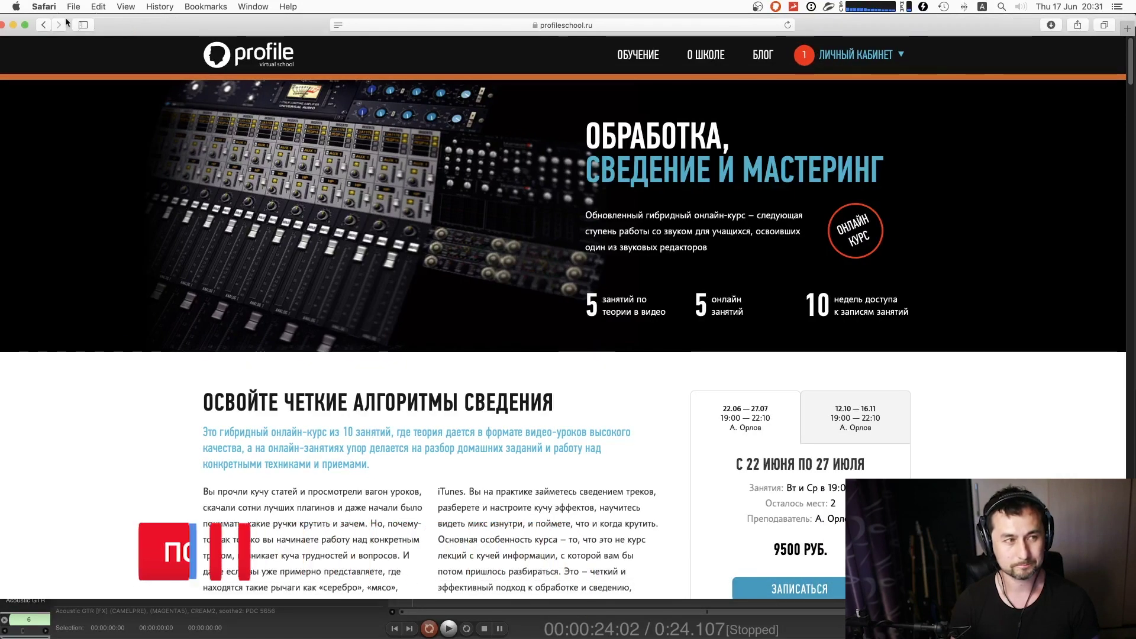
{"action": "left_click_drag", "start_coordinate": [116, 28], "coordinate": [127, 29]}
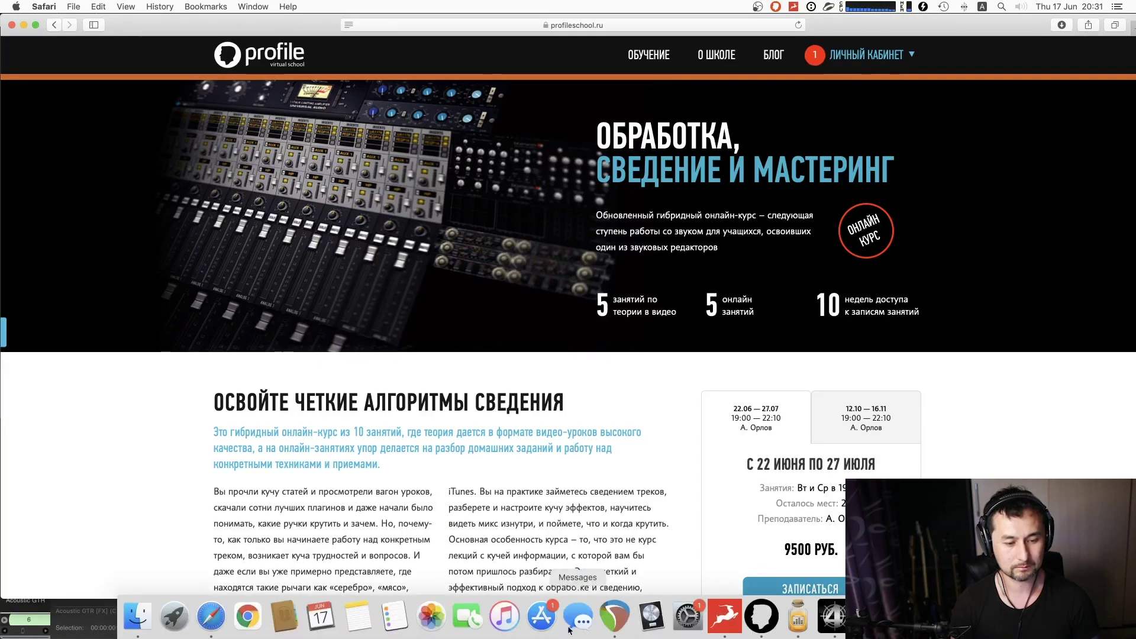
{"action": "left_click", "coordinate": [609, 618]}
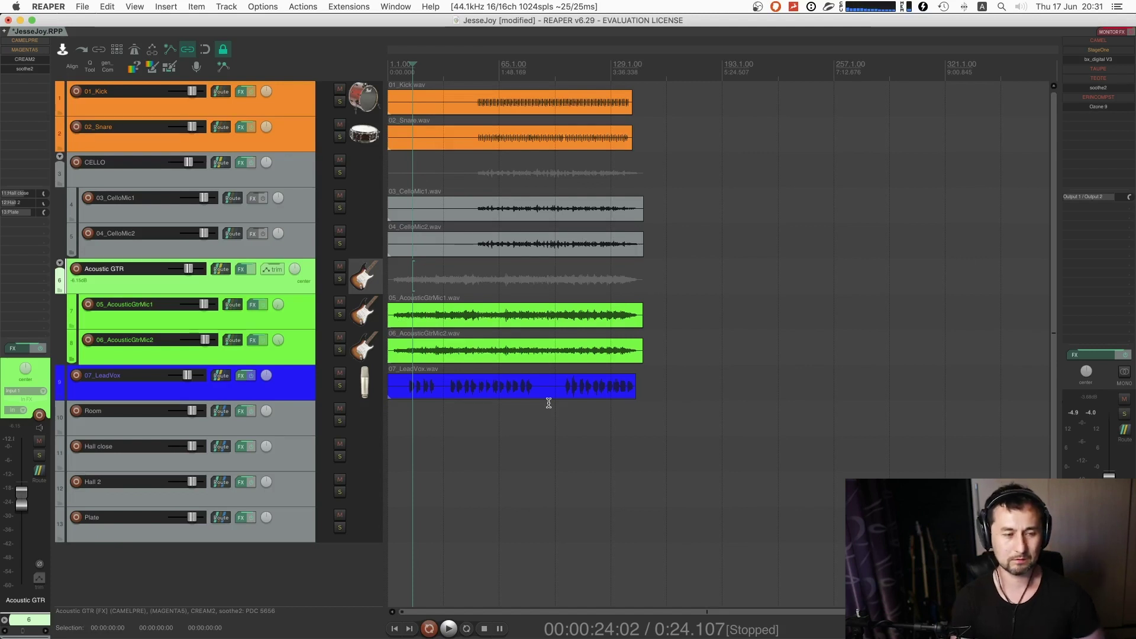
- Place the edit cursor at about 1:27 on the 07_LeadVox item and make that track taller
{"action": "scroll", "coordinate": [490, 117], "scroll_direction": "right", "scroll_amount": 1}
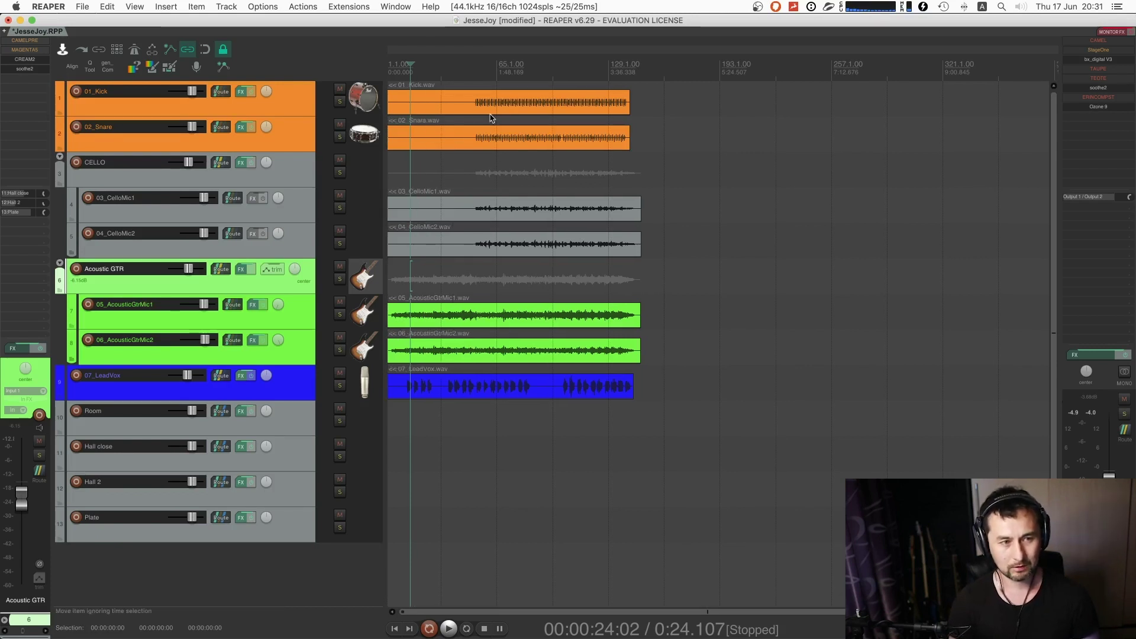
{"action": "left_click", "coordinate": [477, 390]}
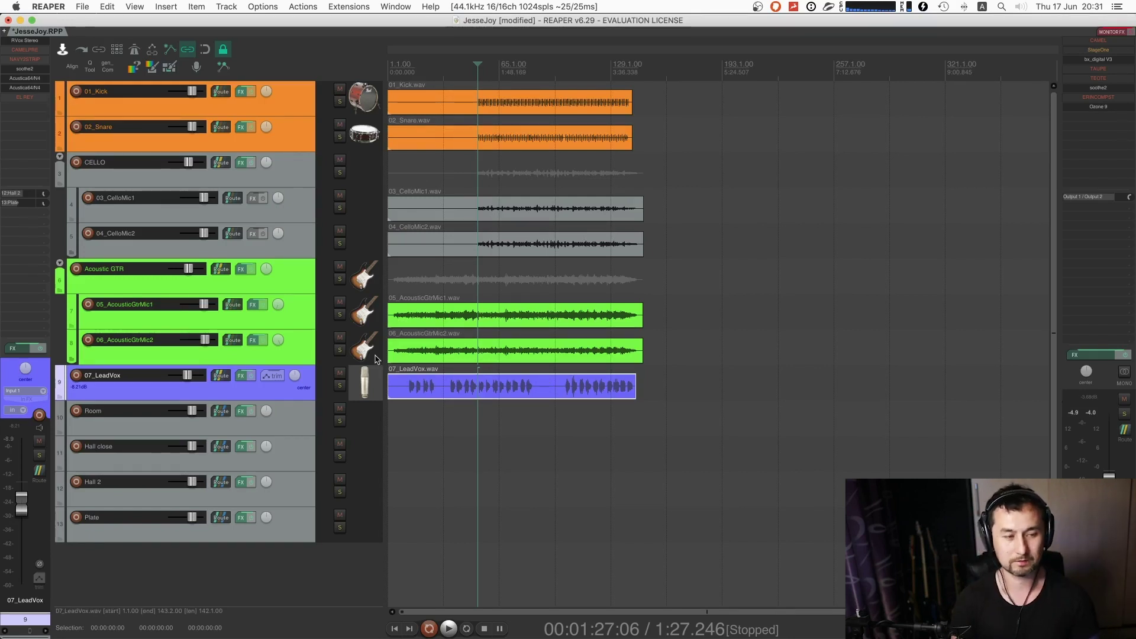
{"action": "left_click", "coordinate": [367, 405]}
{"action": "left_click_drag", "start_coordinate": [366, 398], "coordinate": [366, 416]}
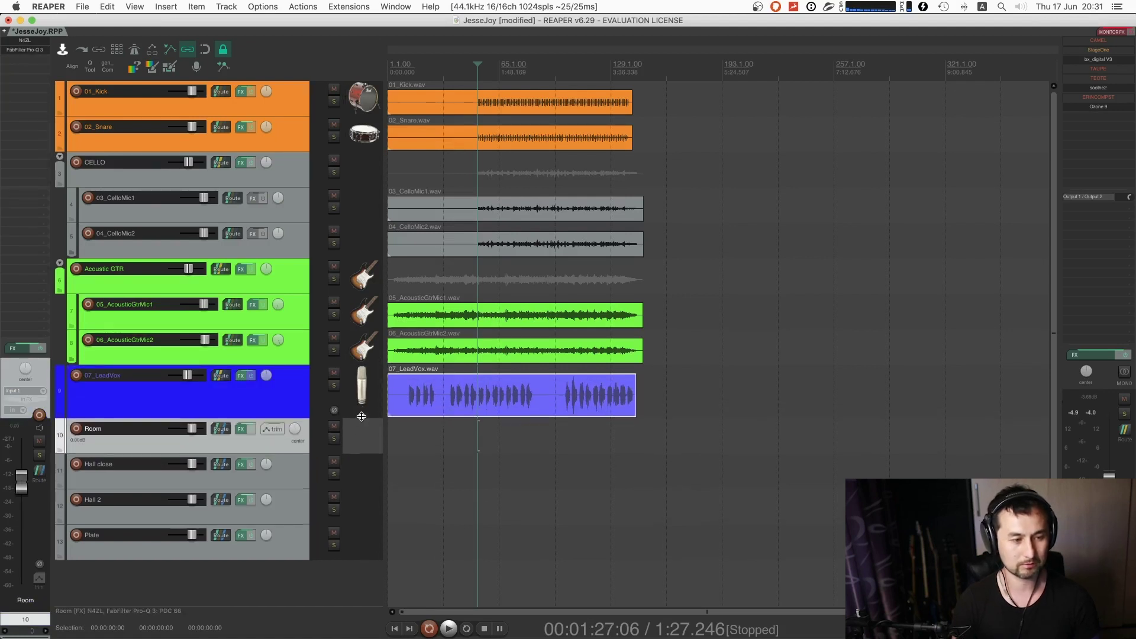
{"action": "left_click", "coordinate": [423, 405]}
{"action": "scroll", "coordinate": [536, 368], "scroll_direction": "up", "scroll_amount": 3}
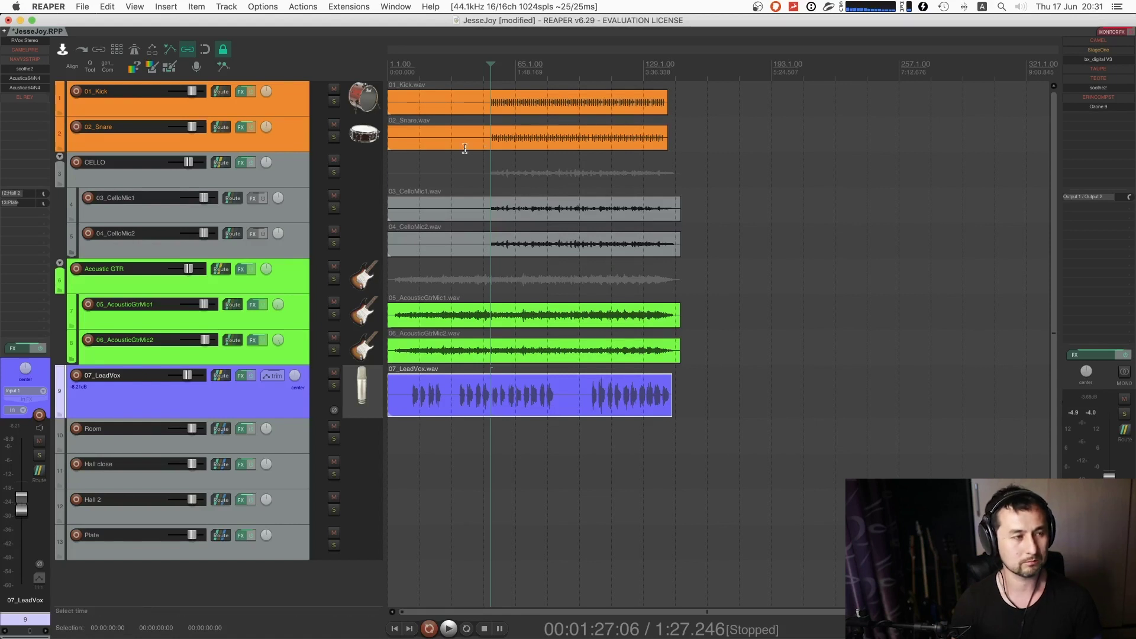
- Set both Acustica plug-ins on 07_LeadVox and the CREAM2 plug-in on the Acoustic GTR track offline
{"action": "left_click", "coordinate": [33, 79], "text": "shift"}
{"action": "left_click", "coordinate": [33, 88], "text": "shift"}
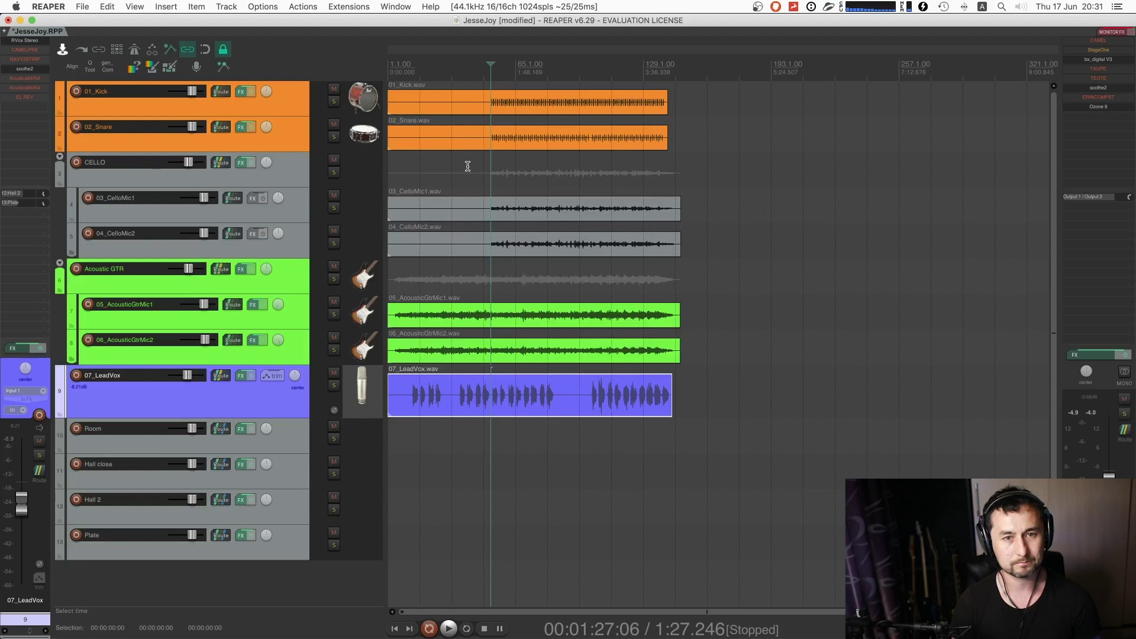
{"action": "left_click", "coordinate": [370, 133]}
{"action": "left_click", "coordinate": [370, 170]}
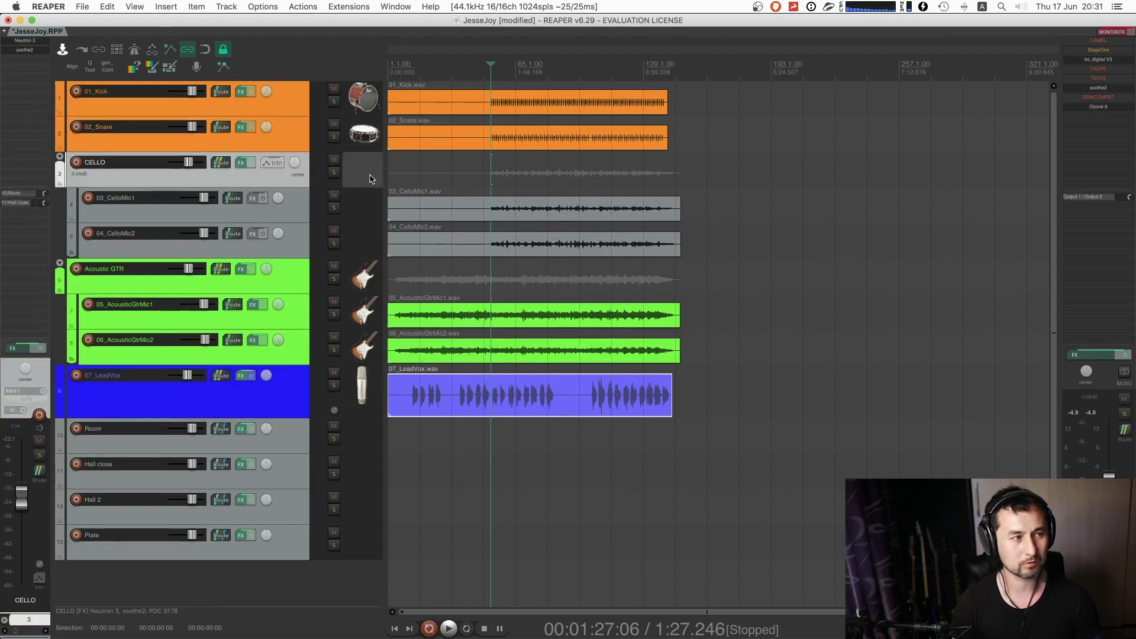
{"action": "left_click", "coordinate": [364, 265]}
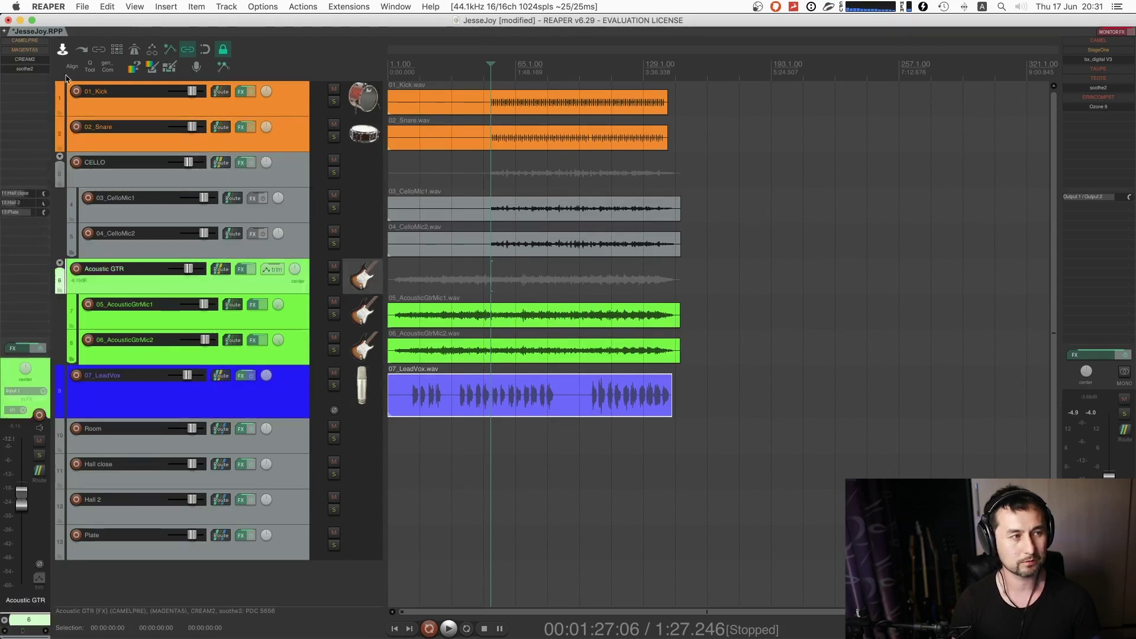
{"action": "left_click", "coordinate": [33, 59], "text": "shift"}
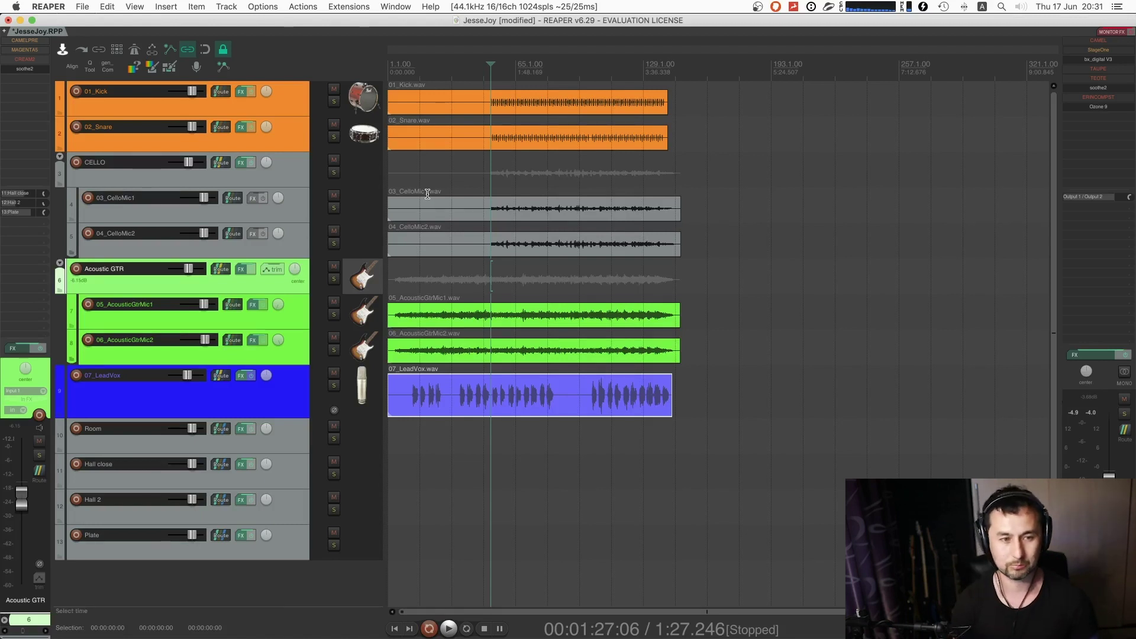
- Bypass the effects on all tracks and the master
{"action": "scroll", "coordinate": [707, 239], "scroll_direction": "up", "scroll_amount": 3}
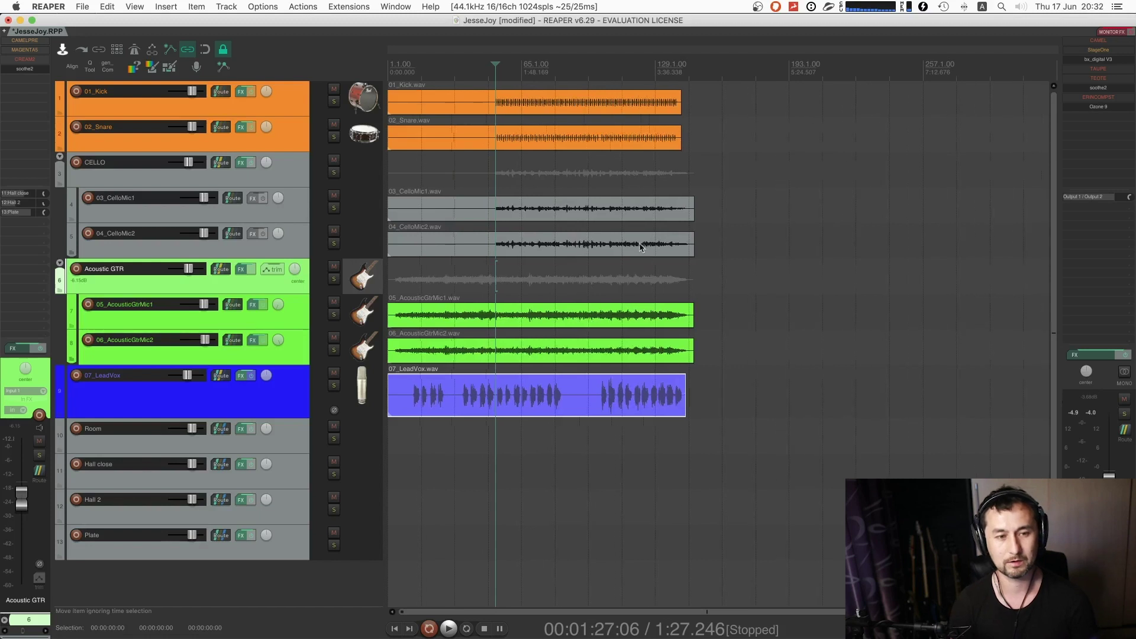
{"action": "scroll", "coordinate": [535, 242], "scroll_direction": "up", "scroll_amount": 5}
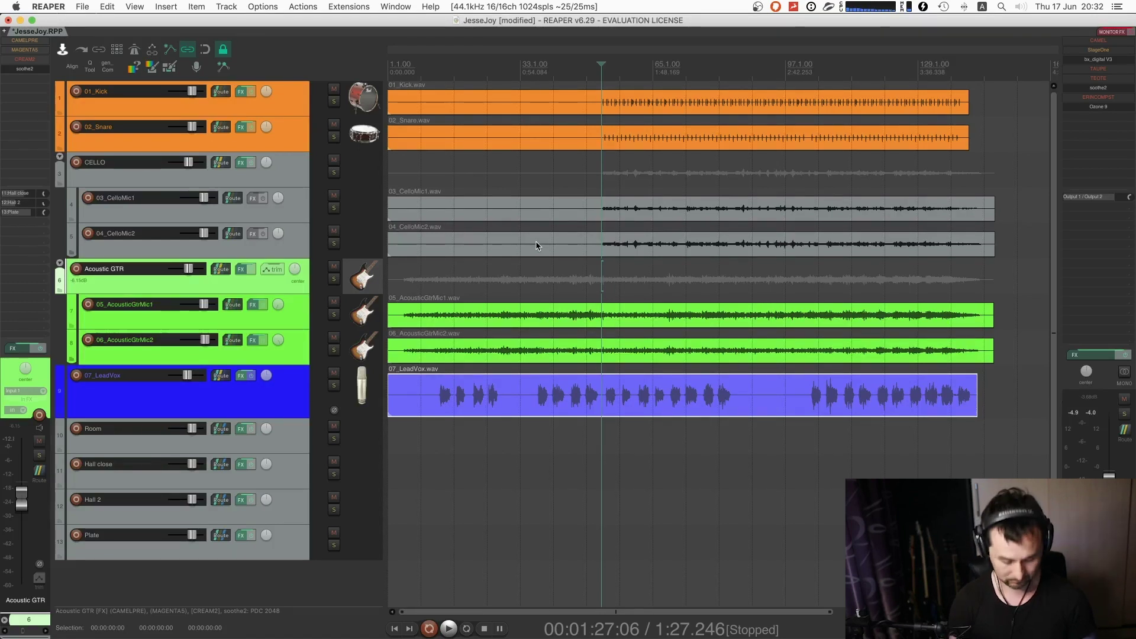
{"action": "key", "text": "super+b"}
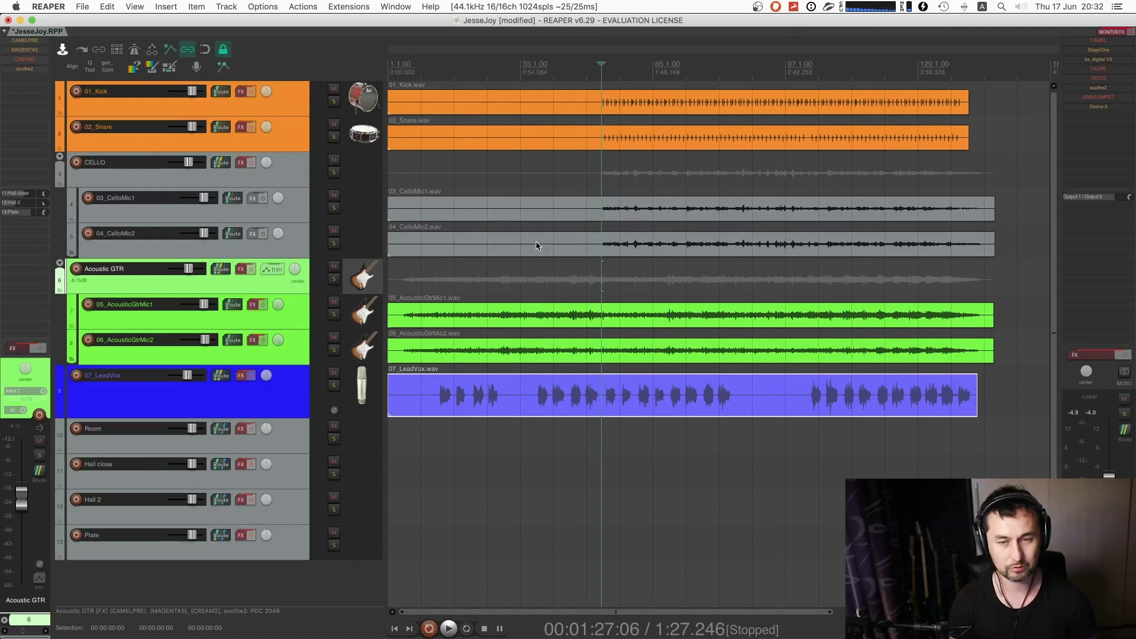
- Solo the 01_Kick track, start playback from about 1:27, and increase the track's height
{"action": "scroll", "coordinate": [538, 245], "scroll_direction": "down", "scroll_amount": 1}
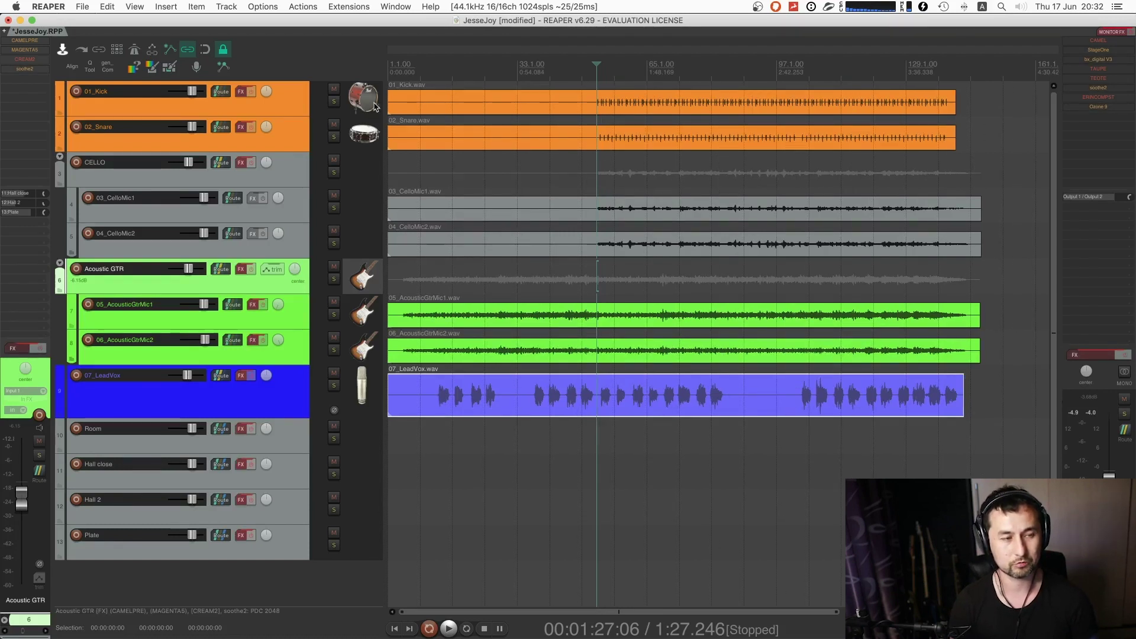
{"action": "left_click", "coordinate": [349, 108]}
{"action": "left_click", "coordinate": [334, 103]}
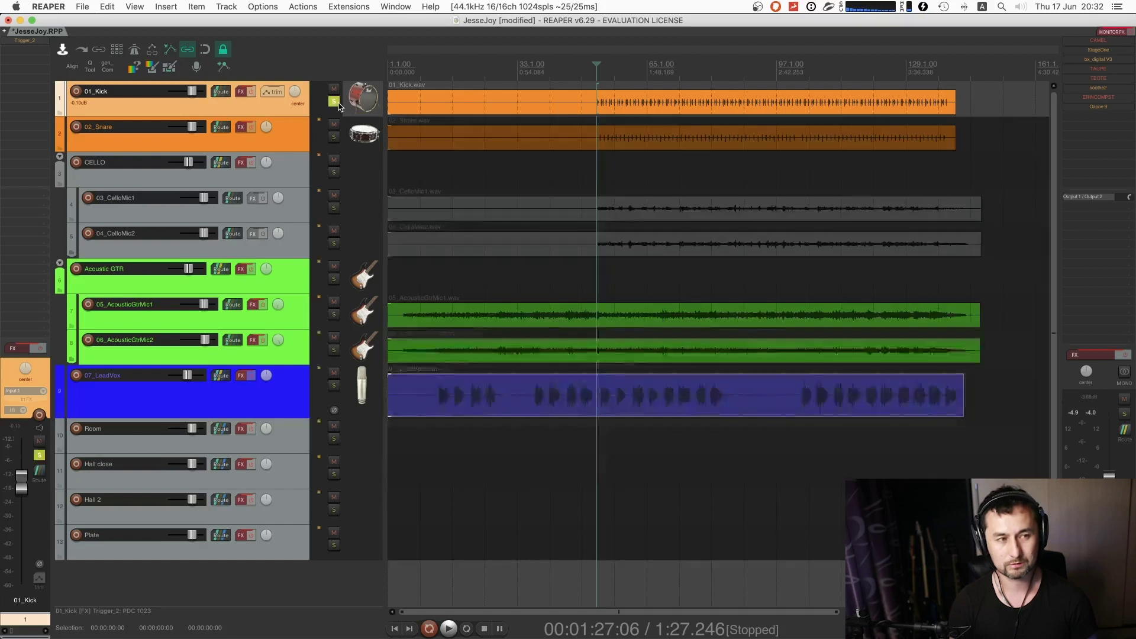
{"action": "key", "text": "space"}
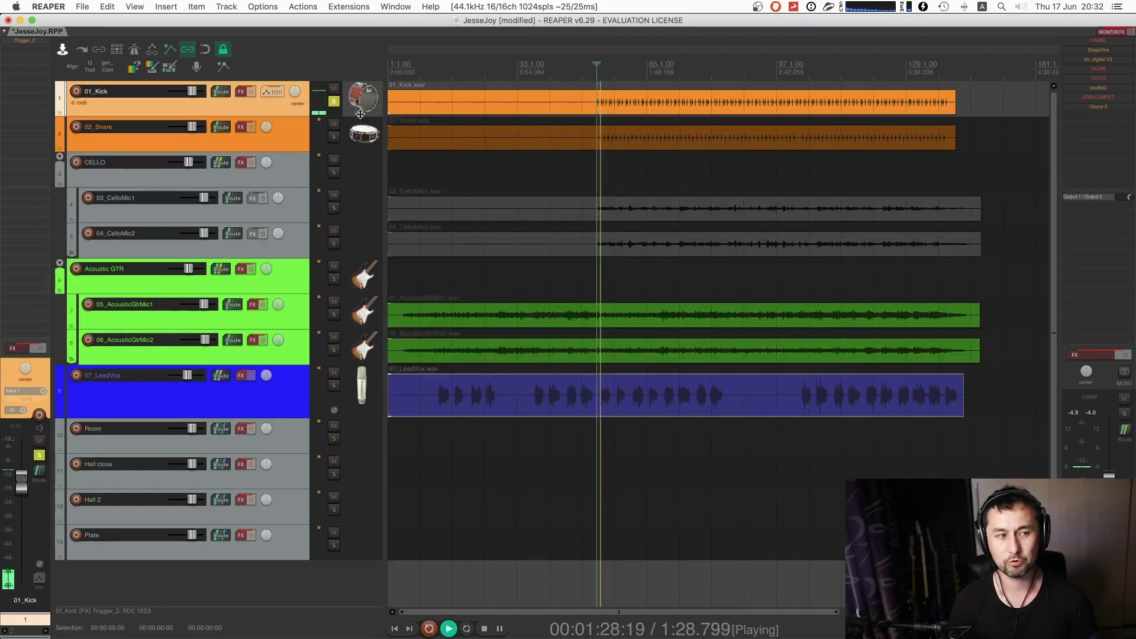
{"action": "left_click_drag", "start_coordinate": [357, 116], "coordinate": [358, 174]}
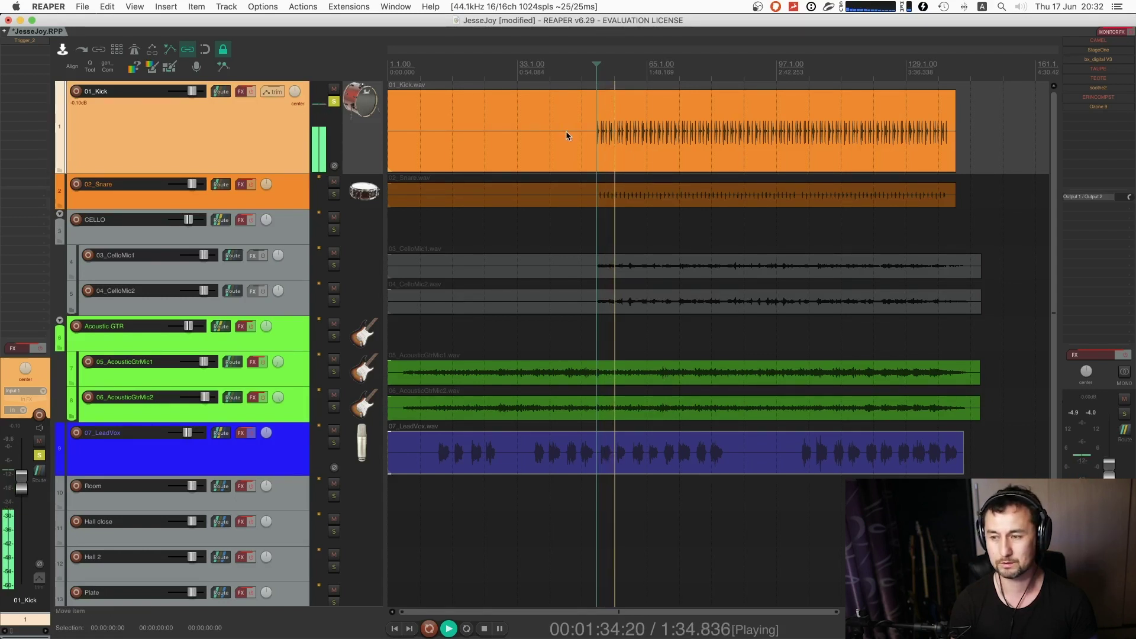
- Audition 02_Snare soloed without the kick, make its track moderately taller, and stop playback
{"action": "left_click", "coordinate": [333, 195]}
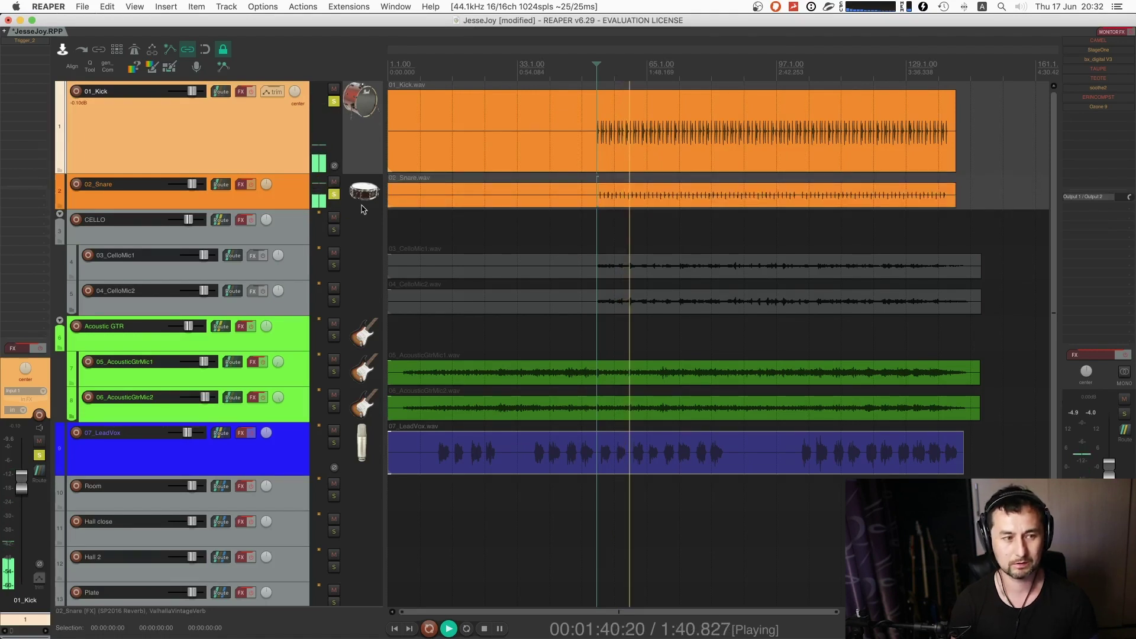
{"action": "left_click", "coordinate": [335, 101]}
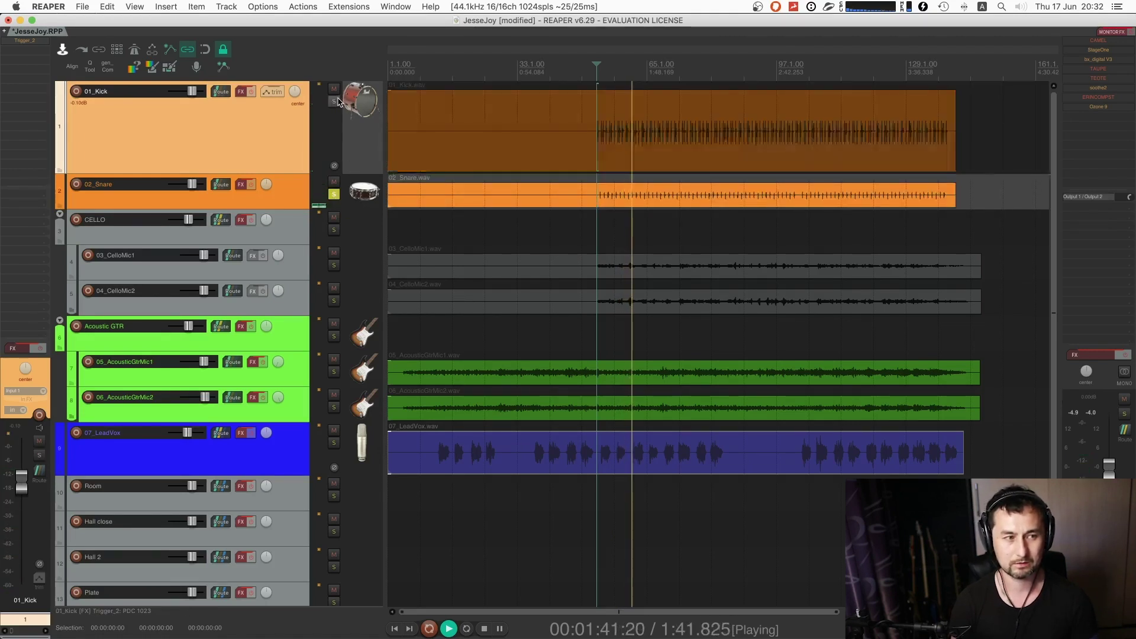
{"action": "left_click", "coordinate": [360, 212]}
{"action": "left_click_drag", "start_coordinate": [359, 208], "coordinate": [352, 304]}
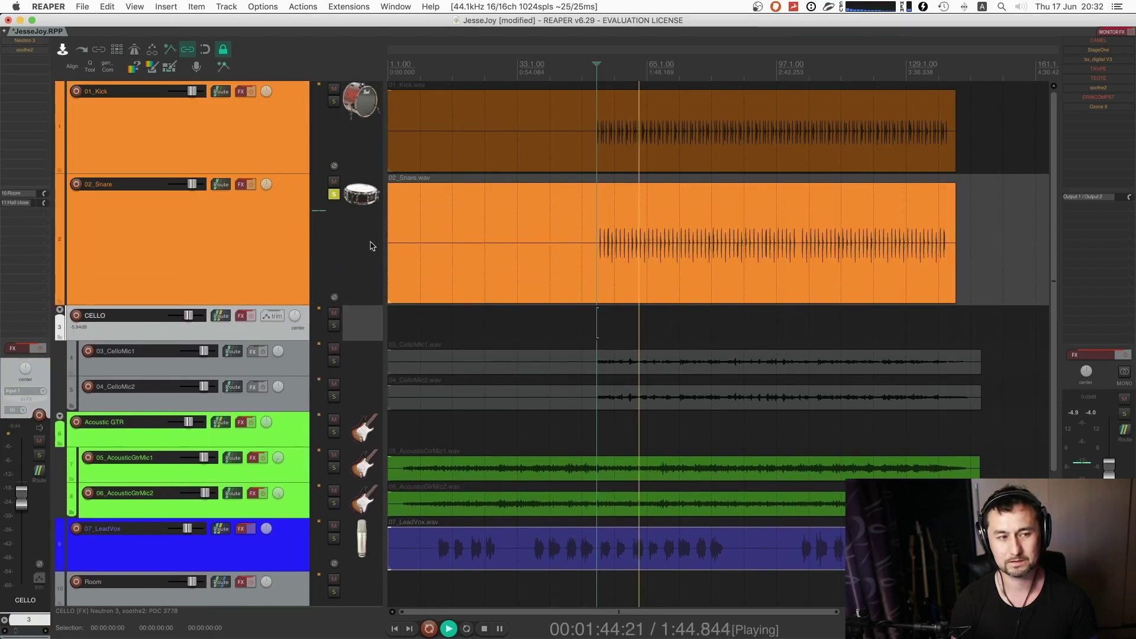
{"action": "left_click", "coordinate": [371, 237]}
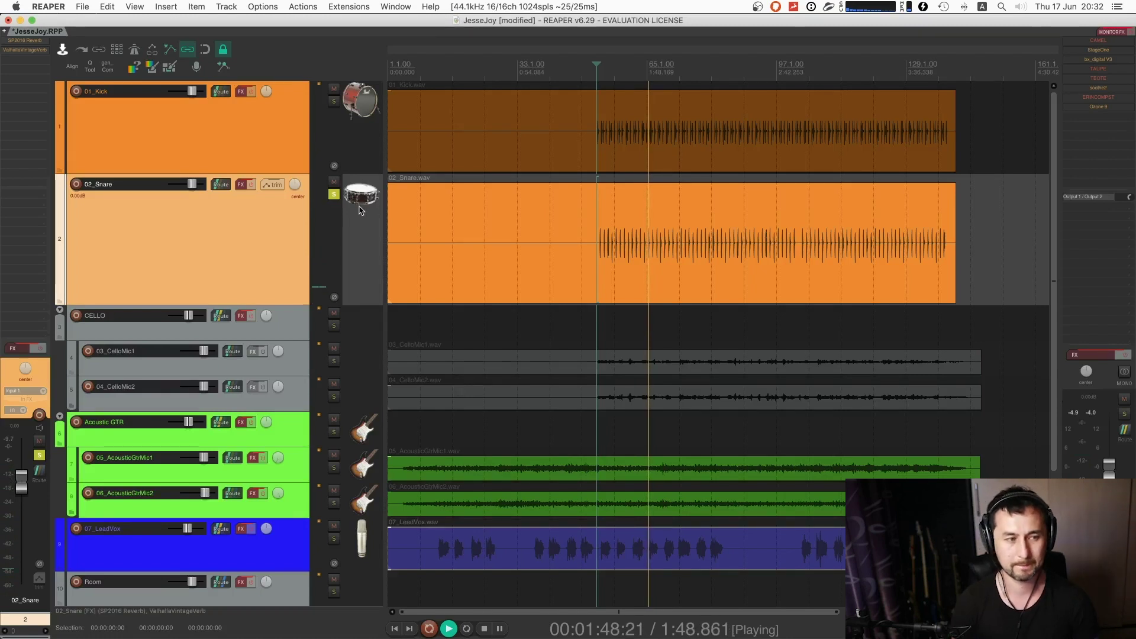
{"action": "left_click_drag", "start_coordinate": [363, 304], "coordinate": [362, 229]}
{"action": "key", "text": "space"}
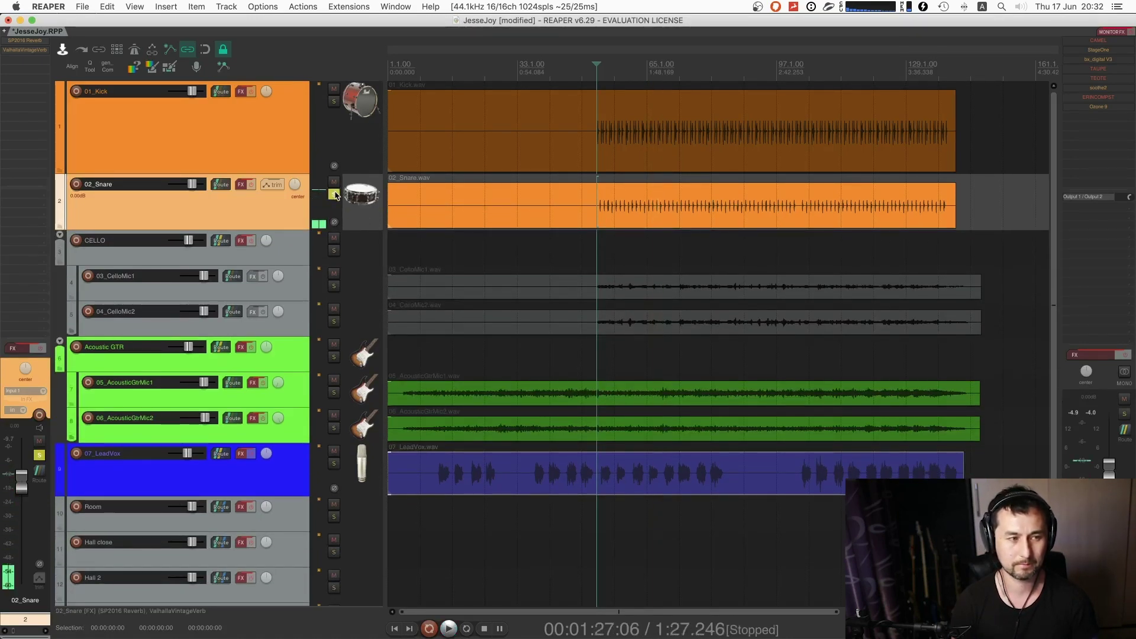
- Unsolo the snare, solo CELLO and 03_CelloMic1, play them back, and make the 03_CelloMic1 track taller
{"action": "left_click", "coordinate": [333, 194]}
{"action": "left_click", "coordinate": [333, 250]}
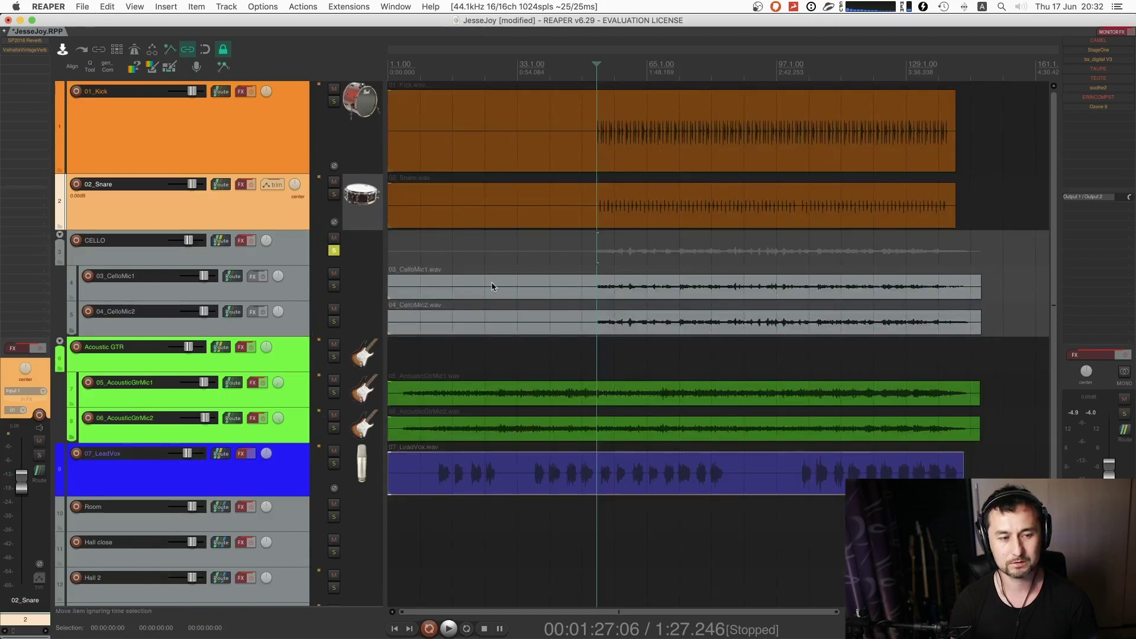
{"action": "left_click", "coordinate": [373, 287]}
{"action": "left_click", "coordinate": [334, 286]}
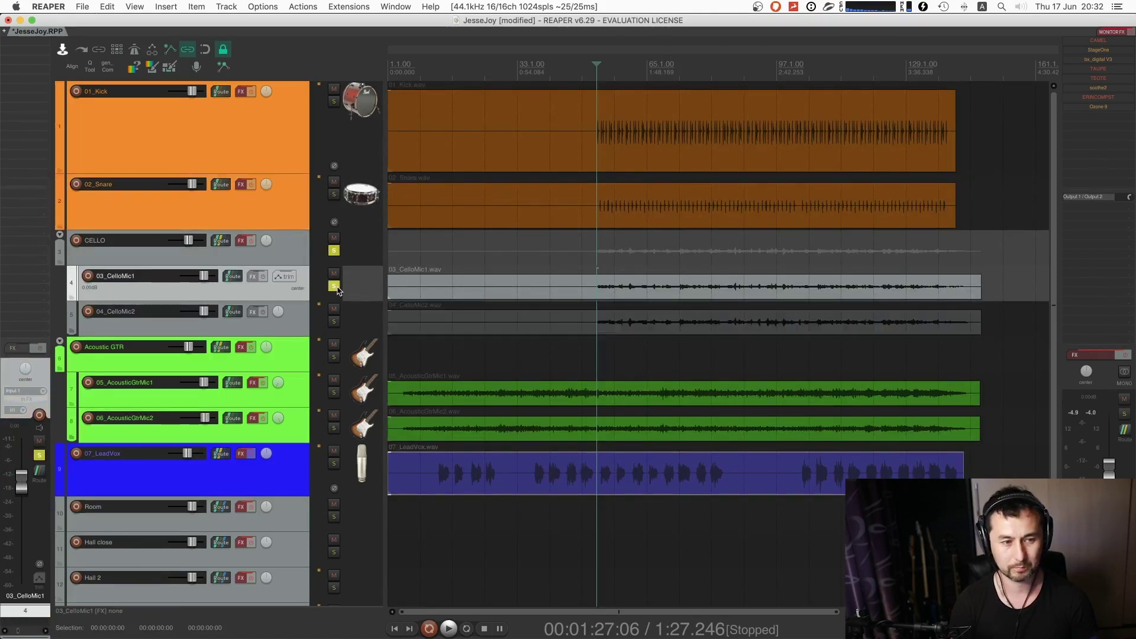
{"action": "key", "text": "space"}
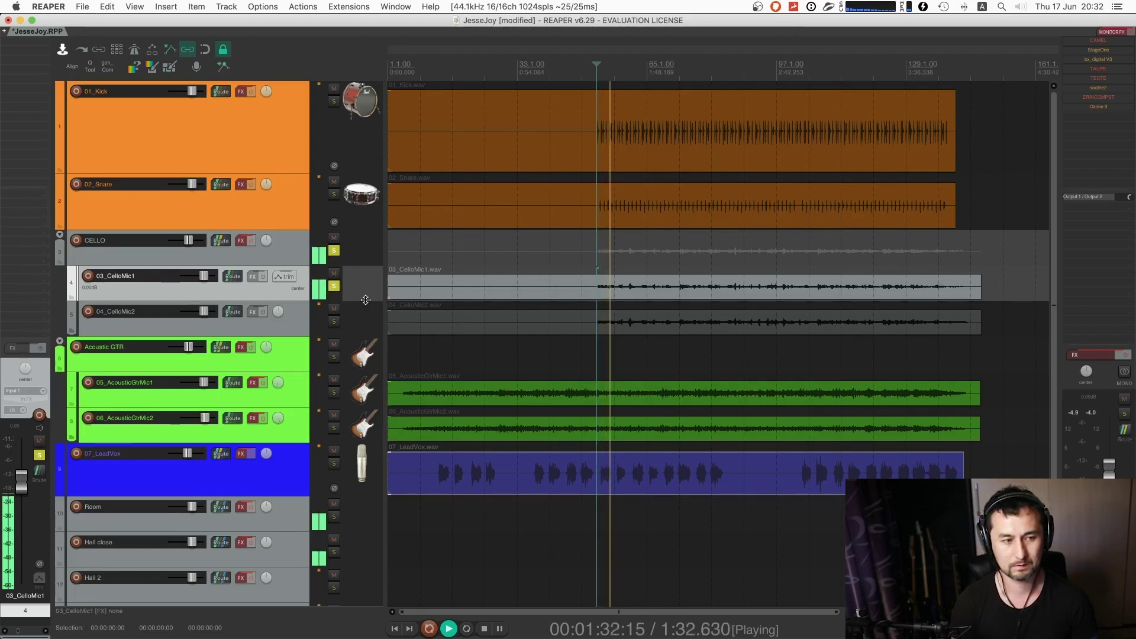
{"action": "left_click_drag", "start_coordinate": [359, 302], "coordinate": [358, 353]}
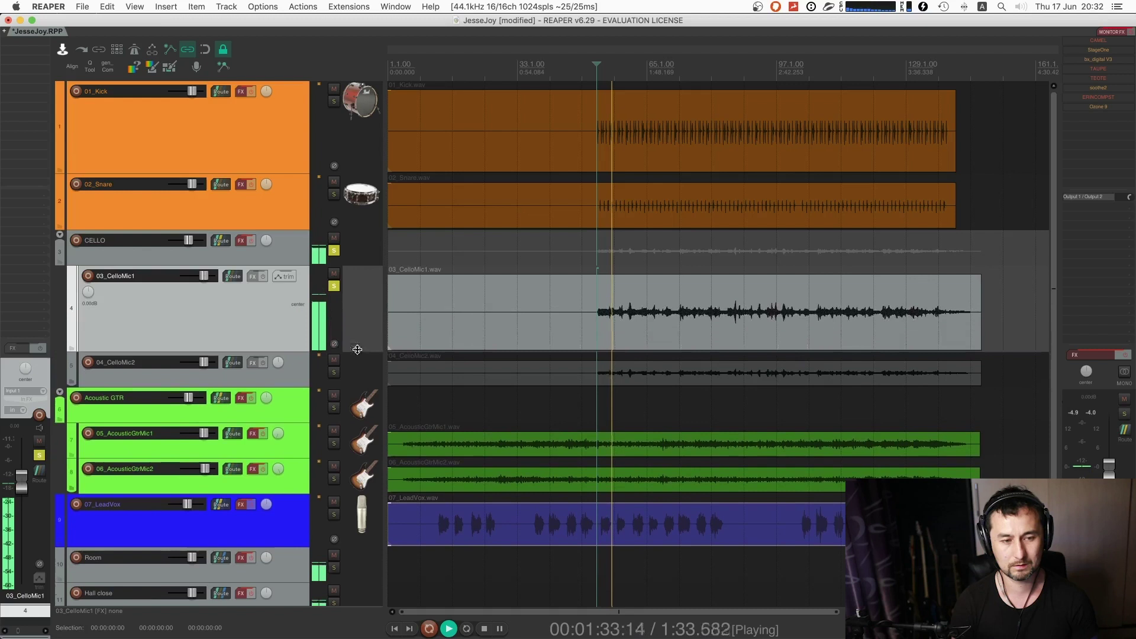
- Audition 04_CelloMic2 exclusively soloed, add FabFilter Pro-Q 3 to its track, and close the plugin window
{"action": "left_click", "coordinate": [334, 374]}
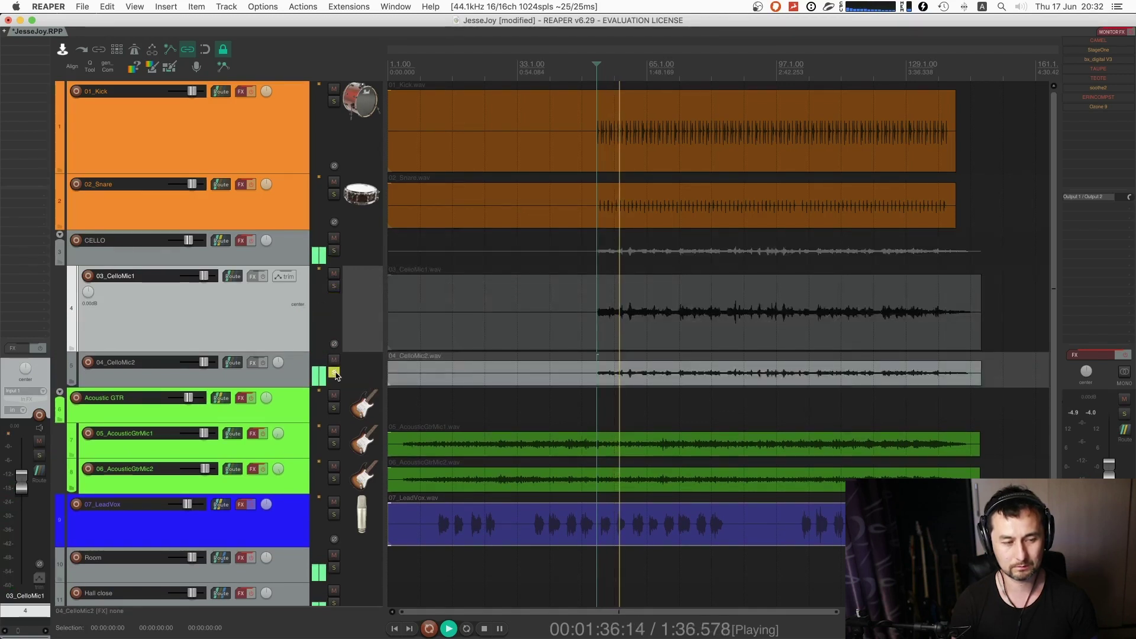
{"action": "left_click", "coordinate": [366, 377]}
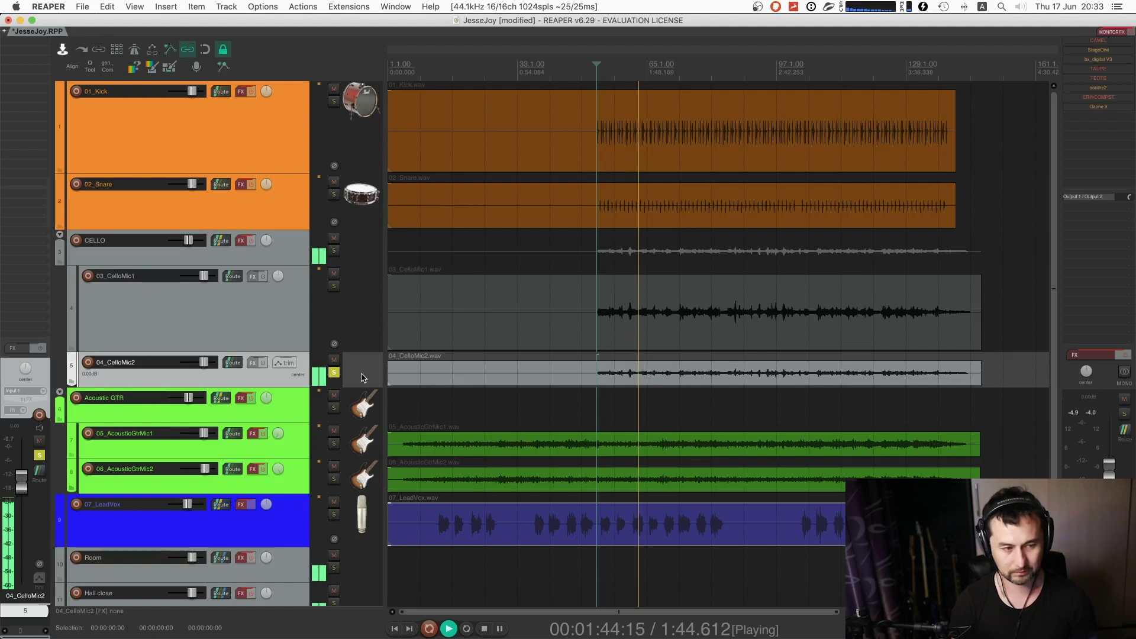
{"action": "key", "text": "q"}
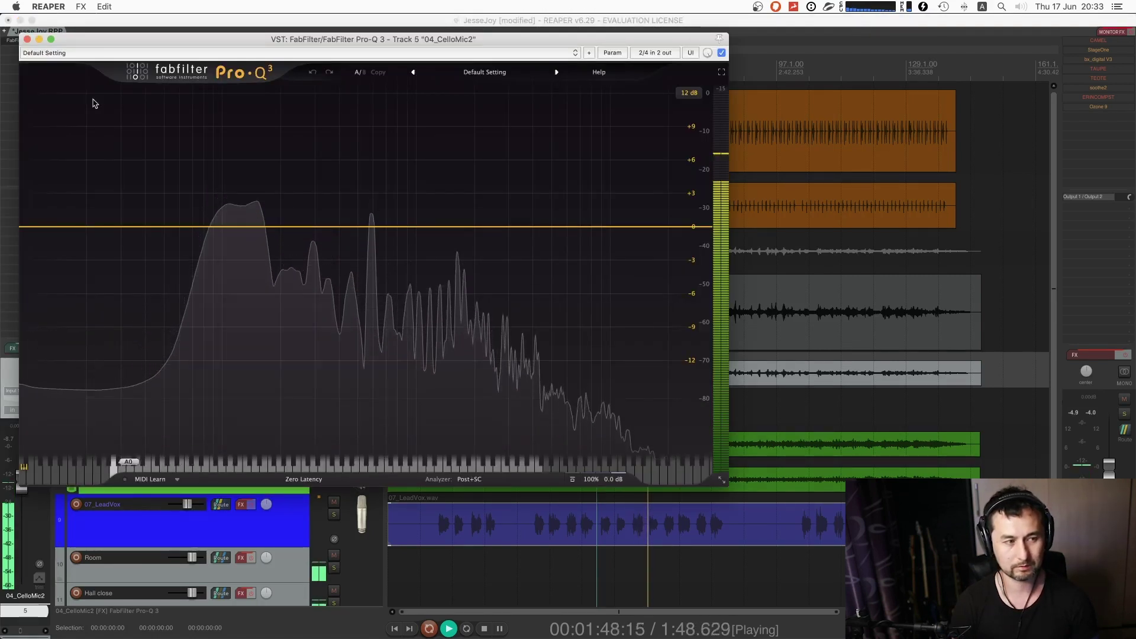
{"action": "left_click", "coordinate": [27, 39]}
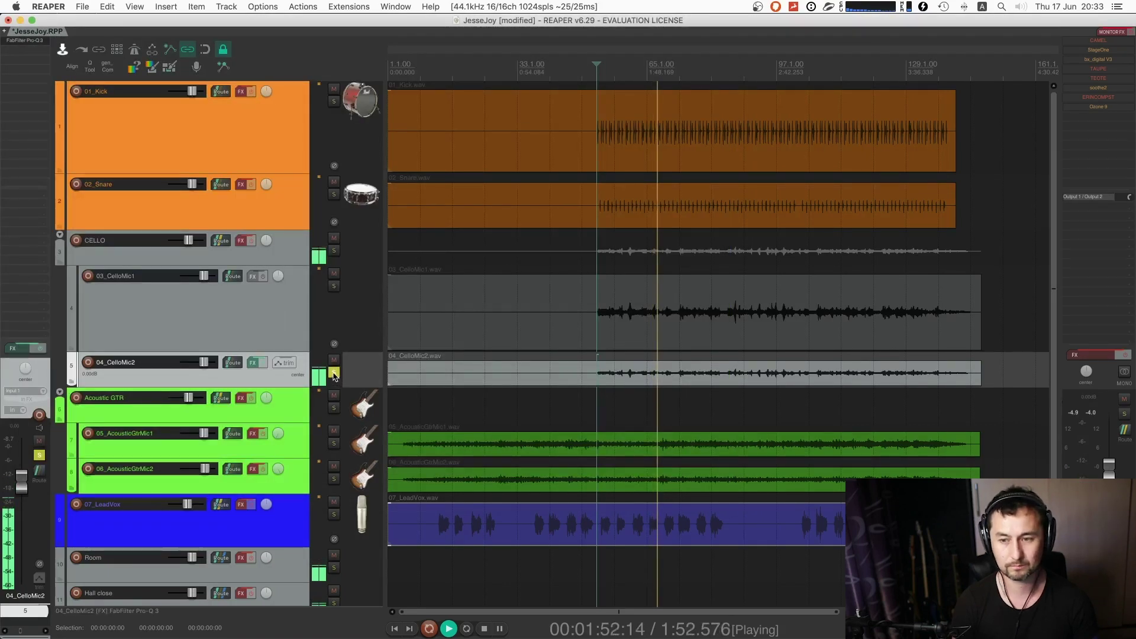
- Stop playback with 04_CelloMic2 unsoloed, and shrink all tracks to a uniform compact height
{"action": "key", "text": "space"}
{"action": "left_click", "coordinate": [334, 373]}
{"action": "scroll", "coordinate": [365, 316], "scroll_direction": "down", "scroll_amount": 3}
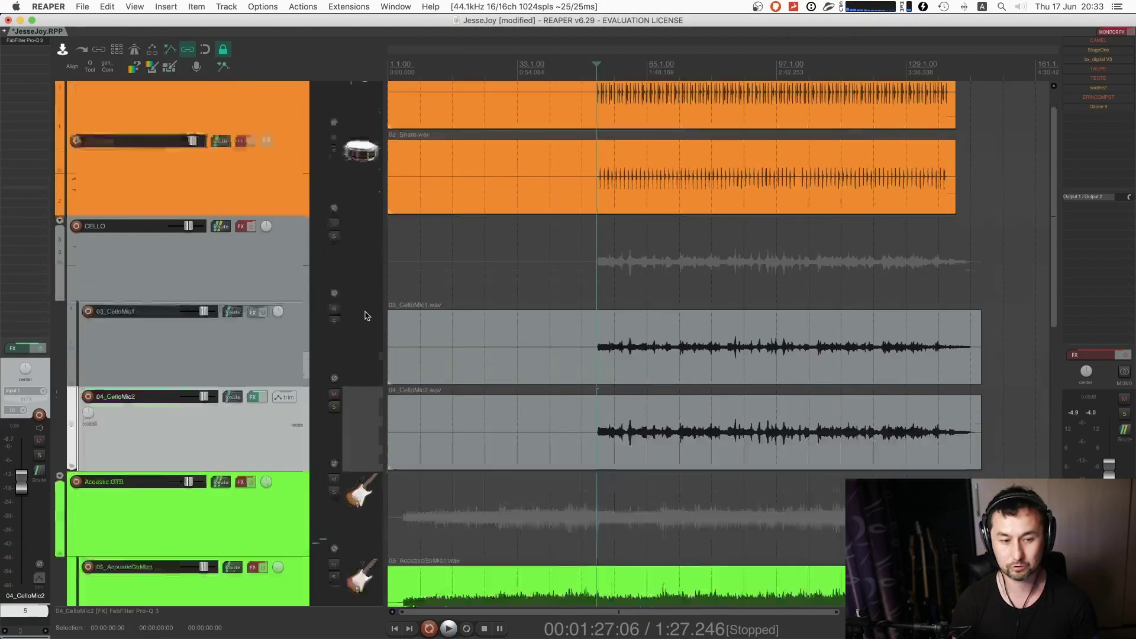
{"action": "scroll", "coordinate": [365, 315], "scroll_direction": "down", "scroll_amount": 4}
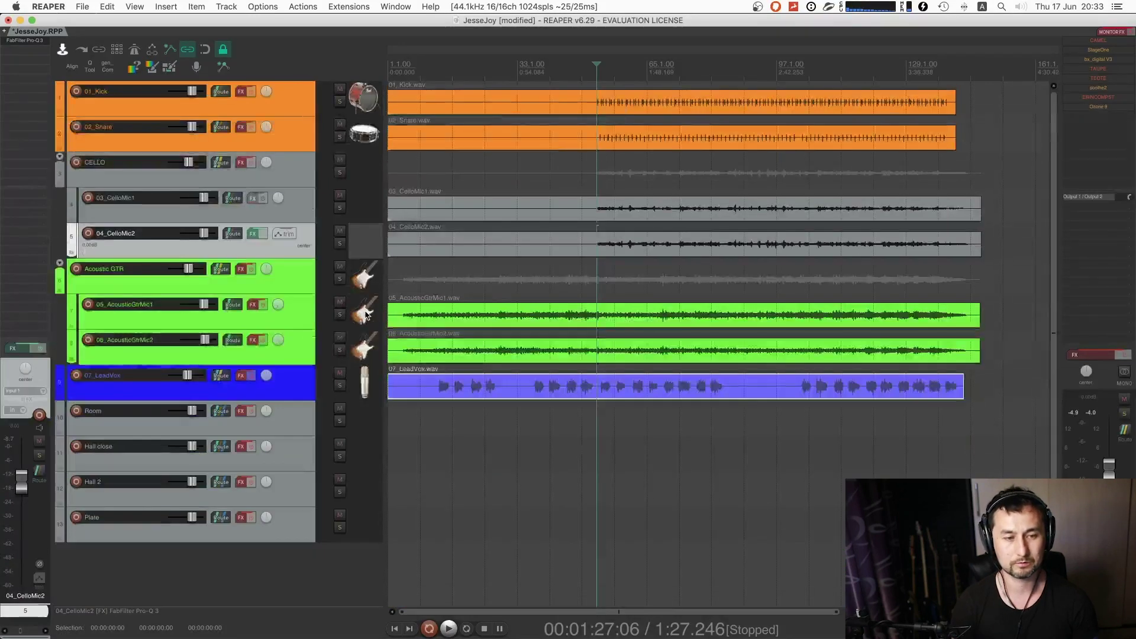
- Solo the Acoustic GTR folder and select the kick and snare items, followed by the two cello items
{"action": "left_click", "coordinate": [340, 279]}
{"action": "left_click", "coordinate": [413, 314]}
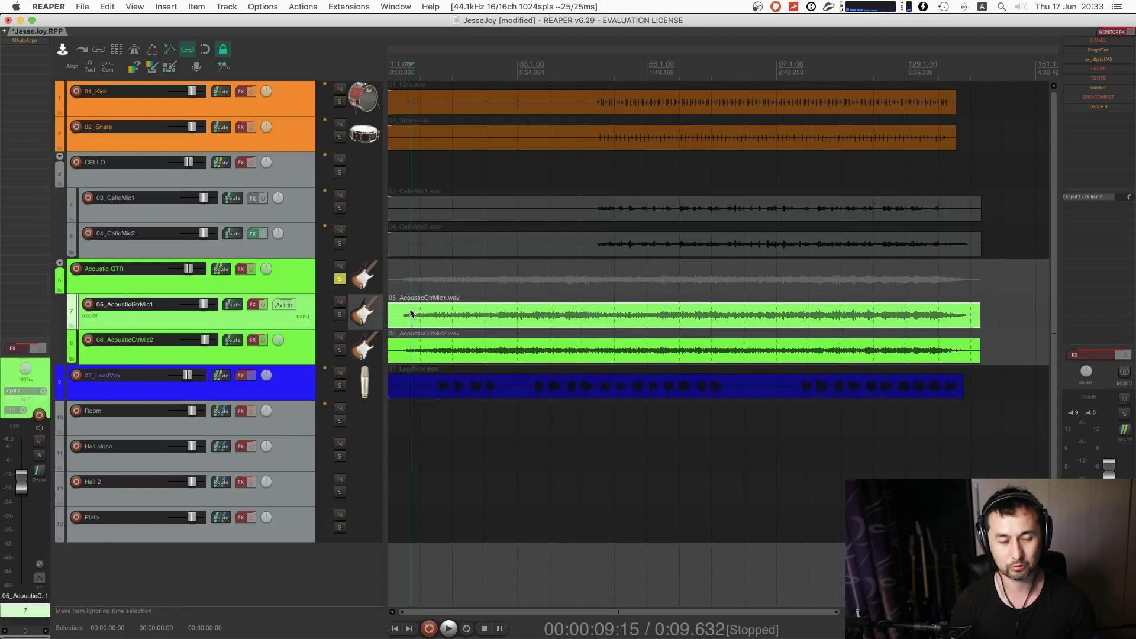
{"action": "left_click_drag", "start_coordinate": [600, 166], "coordinate": [593, 91]}
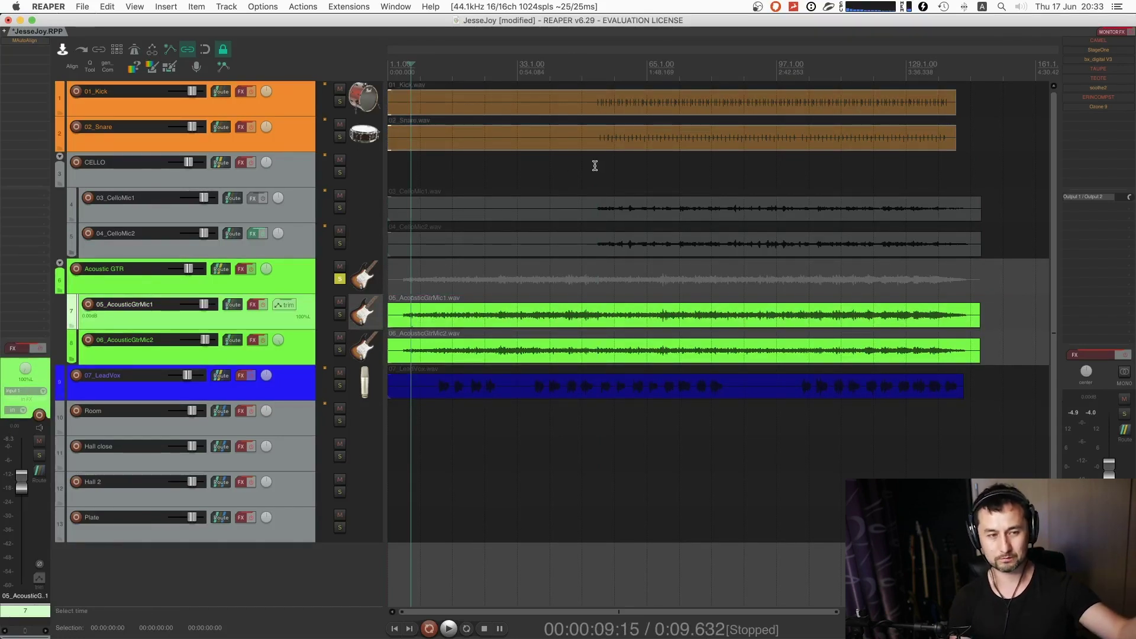
{"action": "left_click_drag", "start_coordinate": [605, 176], "coordinate": [642, 254]}
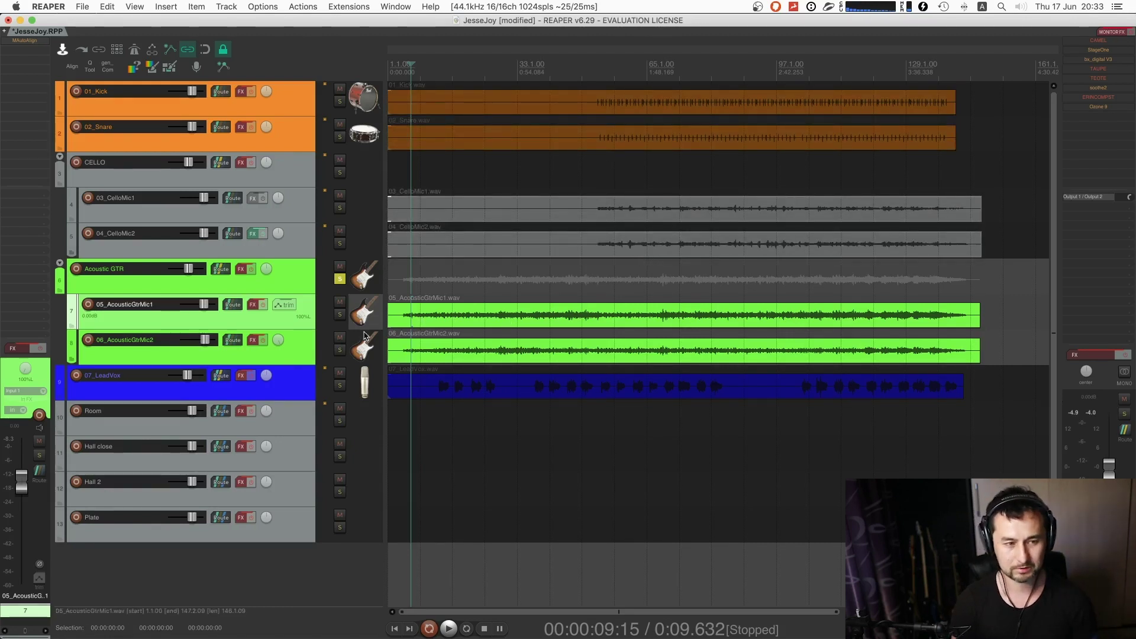
- Play 05_AcousticGtrMic1 soloed from about 0:38, with its track made taller and its pan centered
{"action": "left_click", "coordinate": [339, 314]}
{"action": "left_click", "coordinate": [479, 316]}
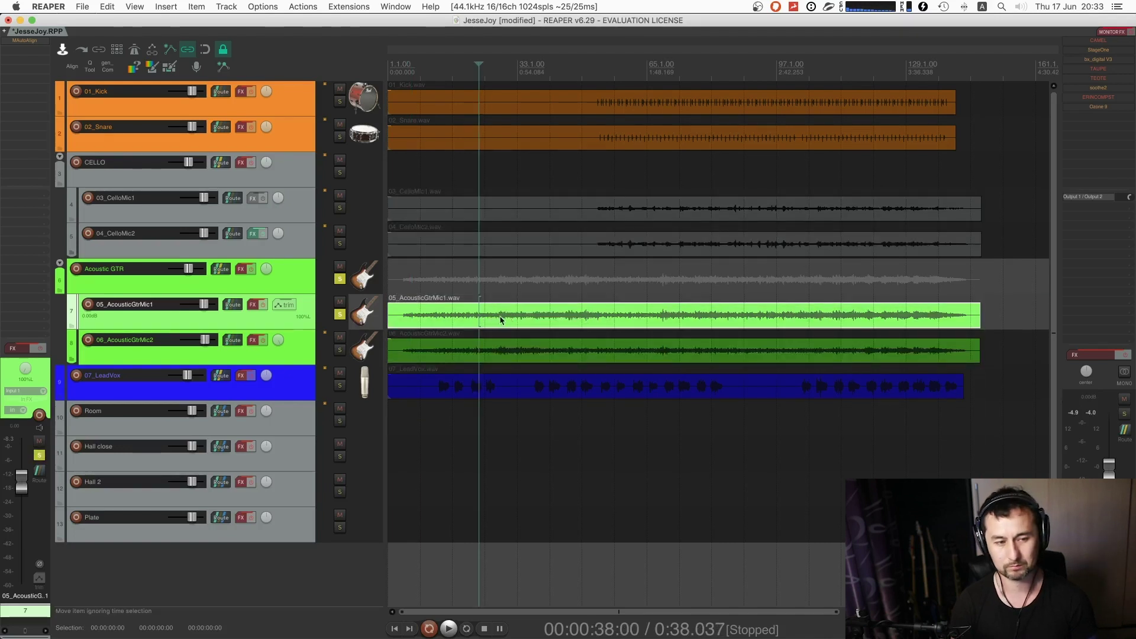
{"action": "key", "text": "space"}
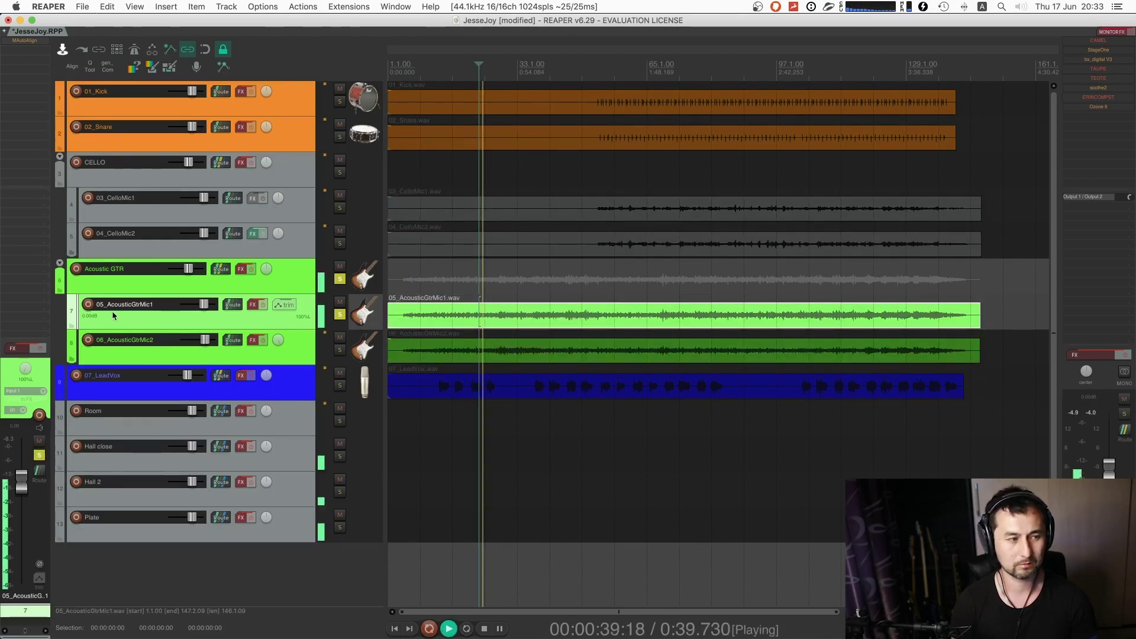
{"action": "left_click_drag", "start_coordinate": [309, 329], "coordinate": [309, 369]}
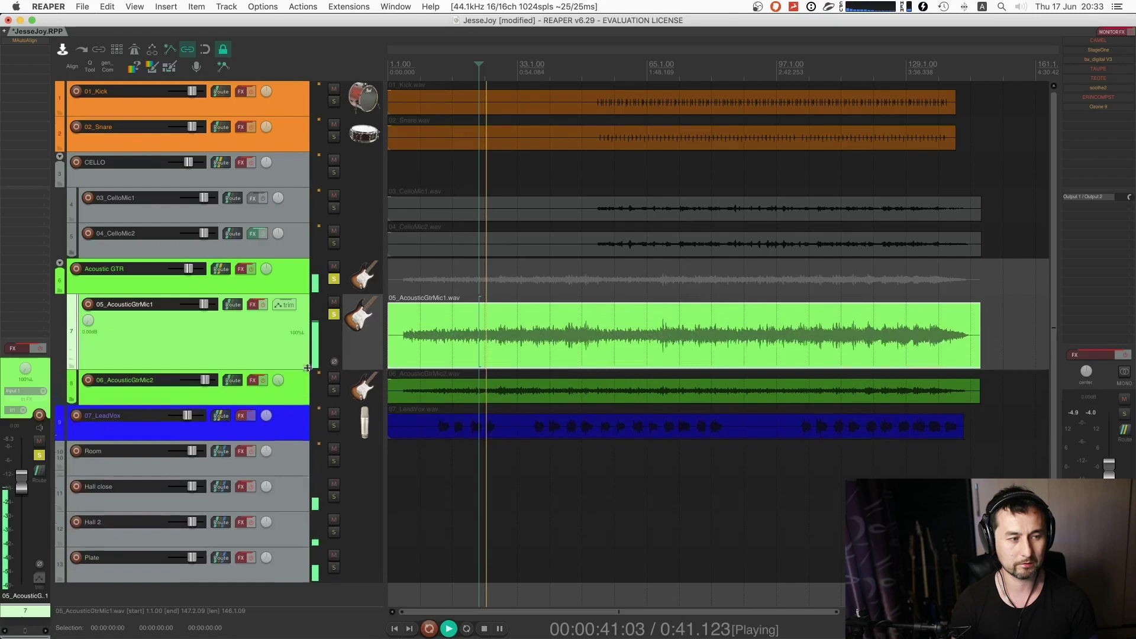
{"action": "double_click", "coordinate": [88, 321]}
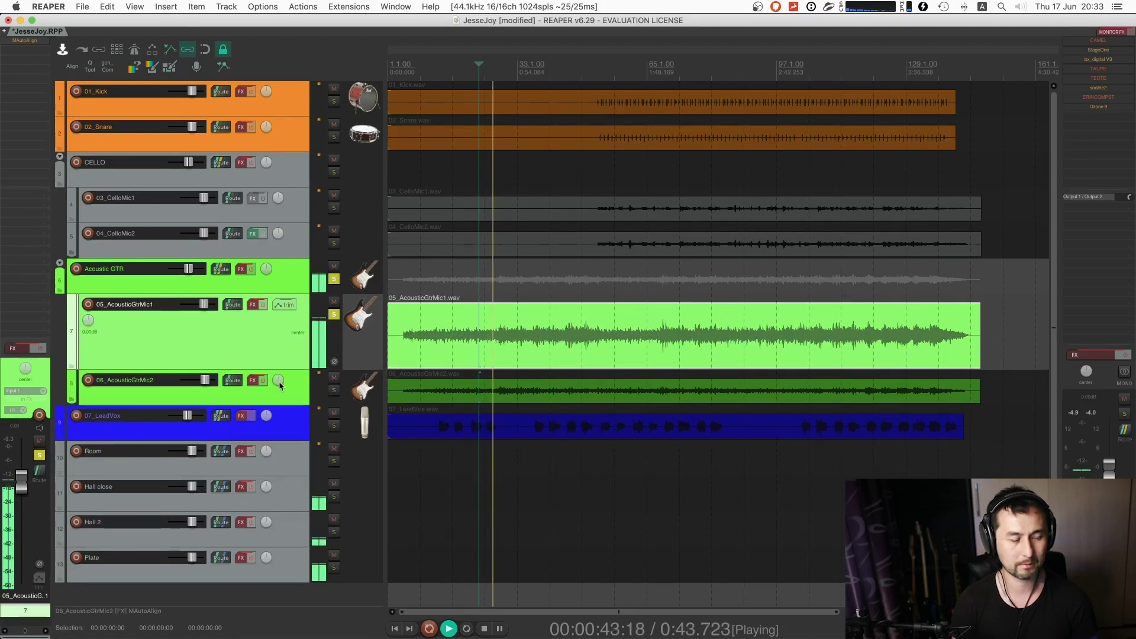
- Switch the solo to 06_AcousticGtrMic2 and make its track taller
{"action": "left_click", "coordinate": [335, 390]}
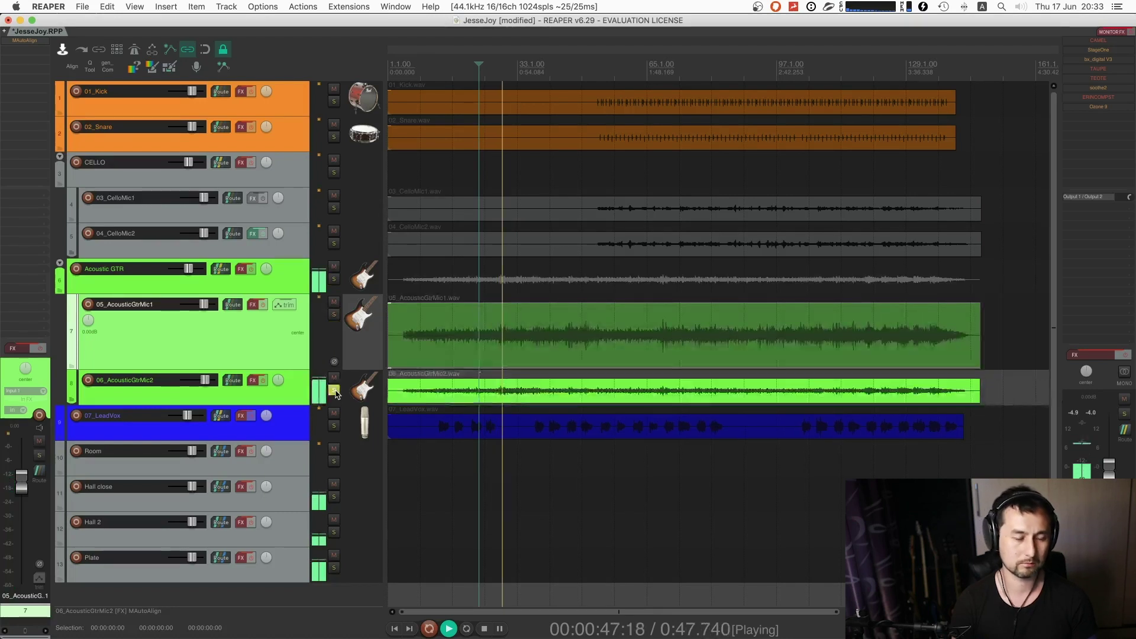
{"action": "left_click", "coordinate": [366, 400]}
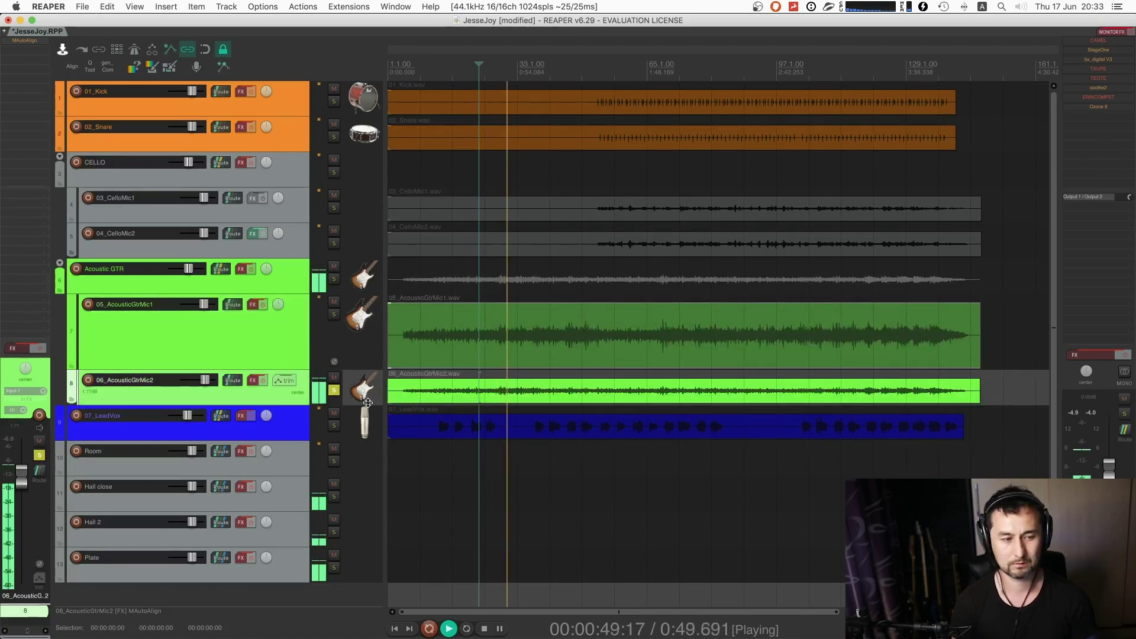
{"action": "left_click_drag", "start_coordinate": [367, 403], "coordinate": [368, 434]}
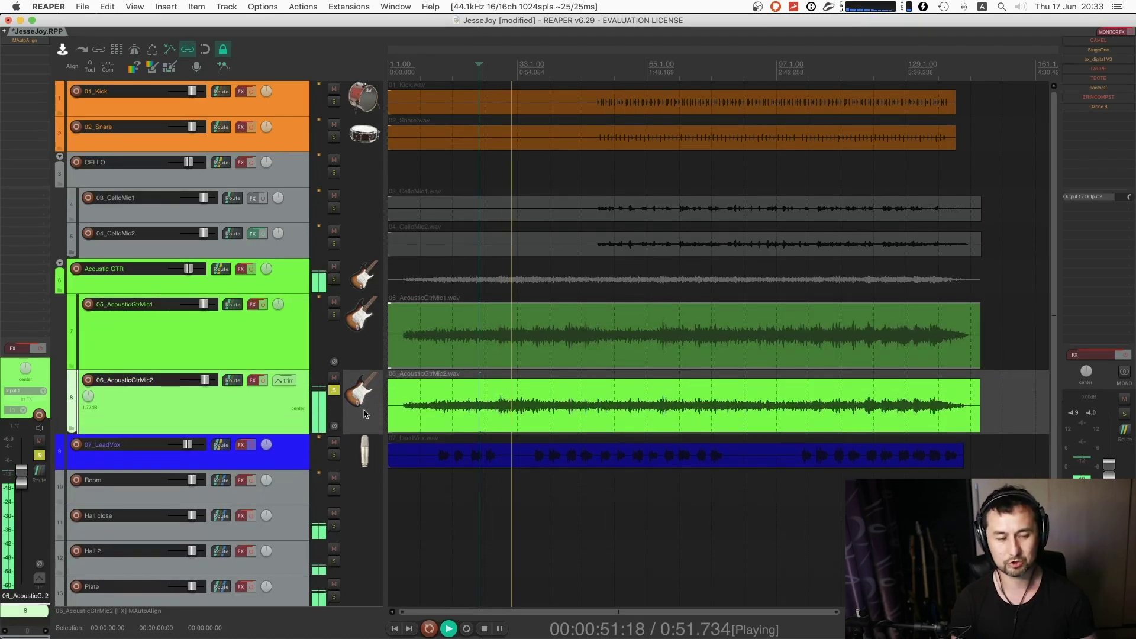
- Compare the two acoustic guitar mics by soloing 05_AcousticGtrMic1 and returning to 06_AcousticGtrMic2
{"action": "left_click", "coordinate": [334, 315]}
{"action": "left_click", "coordinate": [335, 391]}
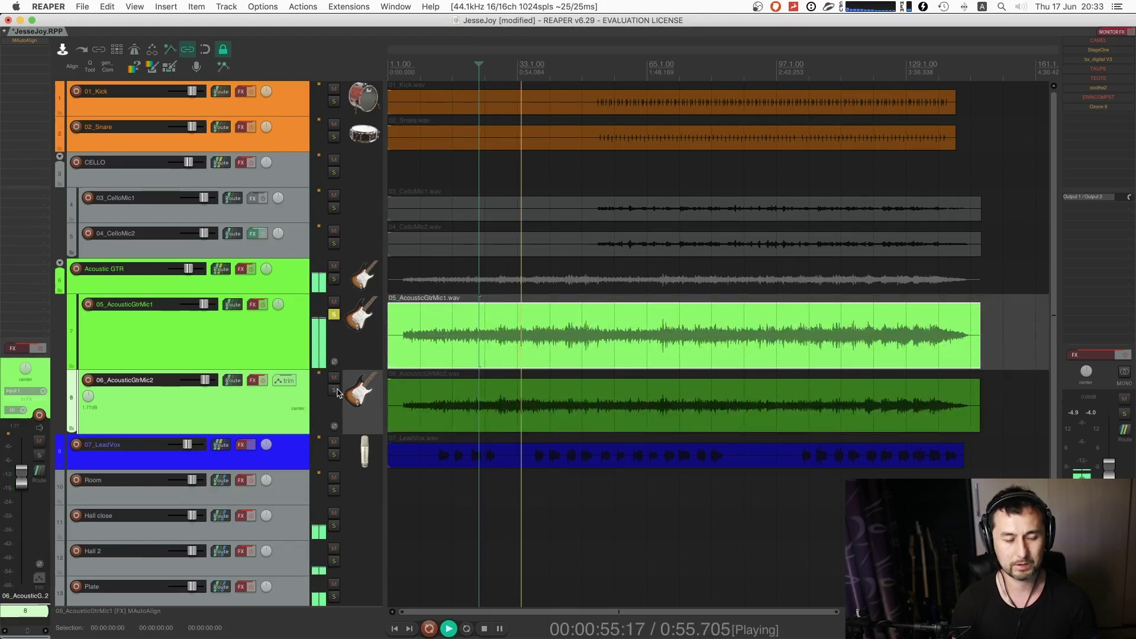
{"action": "left_click", "coordinate": [335, 391]}
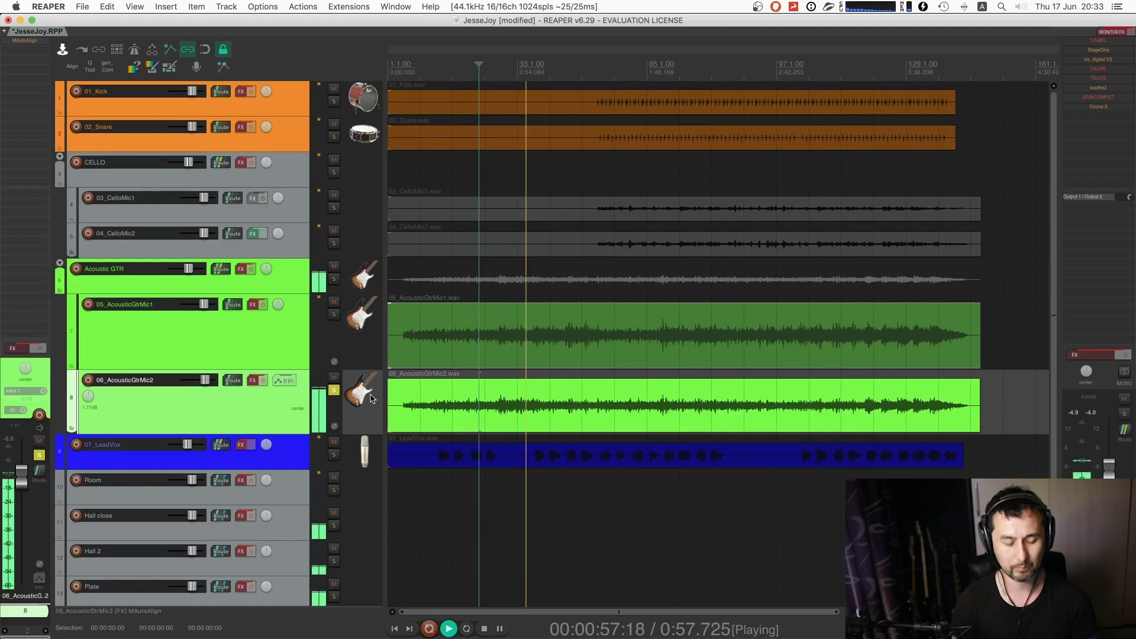
- Re-enable the effects on 06_AcousticGtrMic2, add FabFilter Pro-Q 3, and create a bell cut of about 3.5 dB near 485 Hz
{"action": "left_click", "coordinate": [264, 381]}
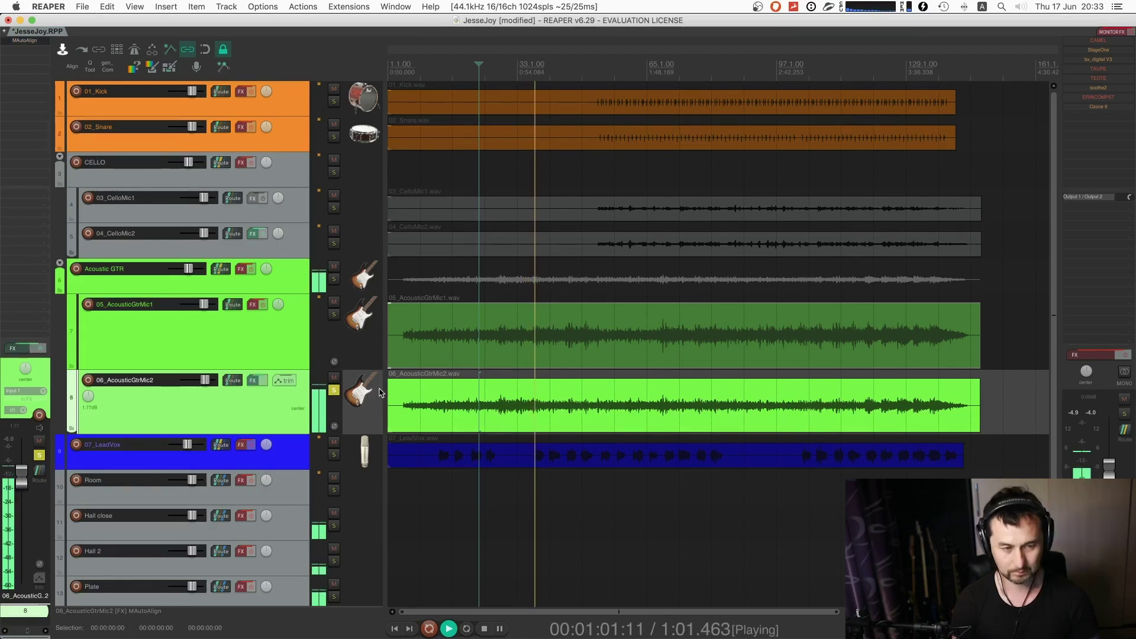
{"action": "key", "text": "q"}
{"action": "left_click_drag", "start_coordinate": [354, 227], "coordinate": [357, 268]}
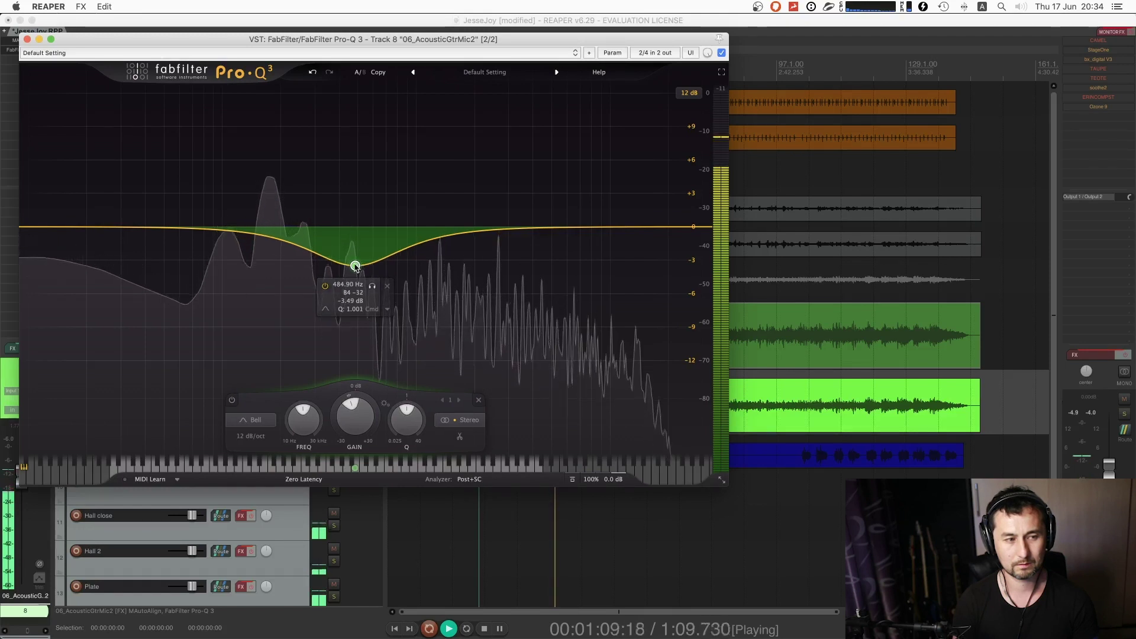
{"action": "left_click", "coordinate": [372, 286]}
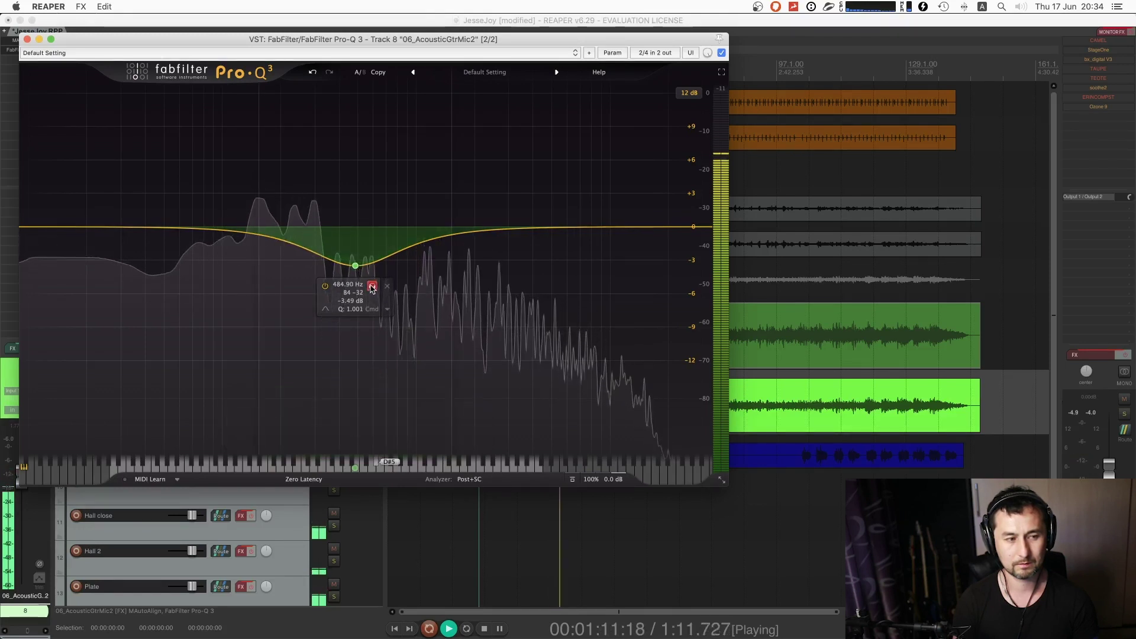
- Stop playback and turn the bell band into a +5.28 dB boost at 477.73 Hz, trying Q values of about 9.5 and 2.3
{"action": "left_click_drag", "start_coordinate": [355, 266], "coordinate": [354, 168]}
{"action": "key", "text": "space"}
{"action": "scroll", "coordinate": [362, 199], "scroll_direction": "up", "scroll_amount": 5}
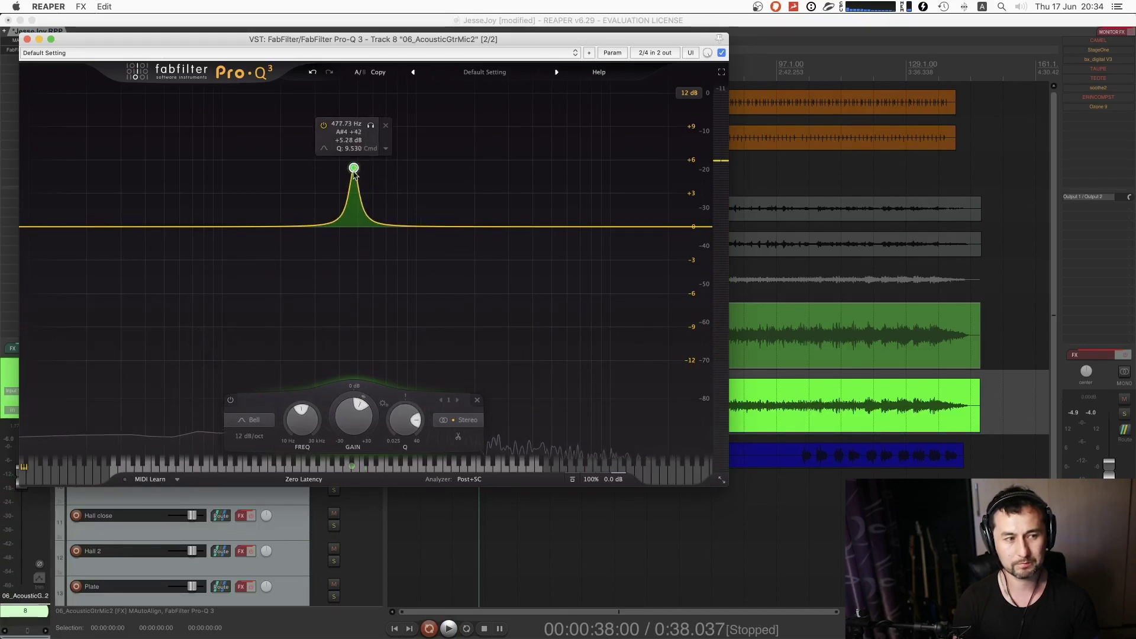
{"action": "scroll", "coordinate": [354, 168], "scroll_direction": "down", "scroll_amount": 6}
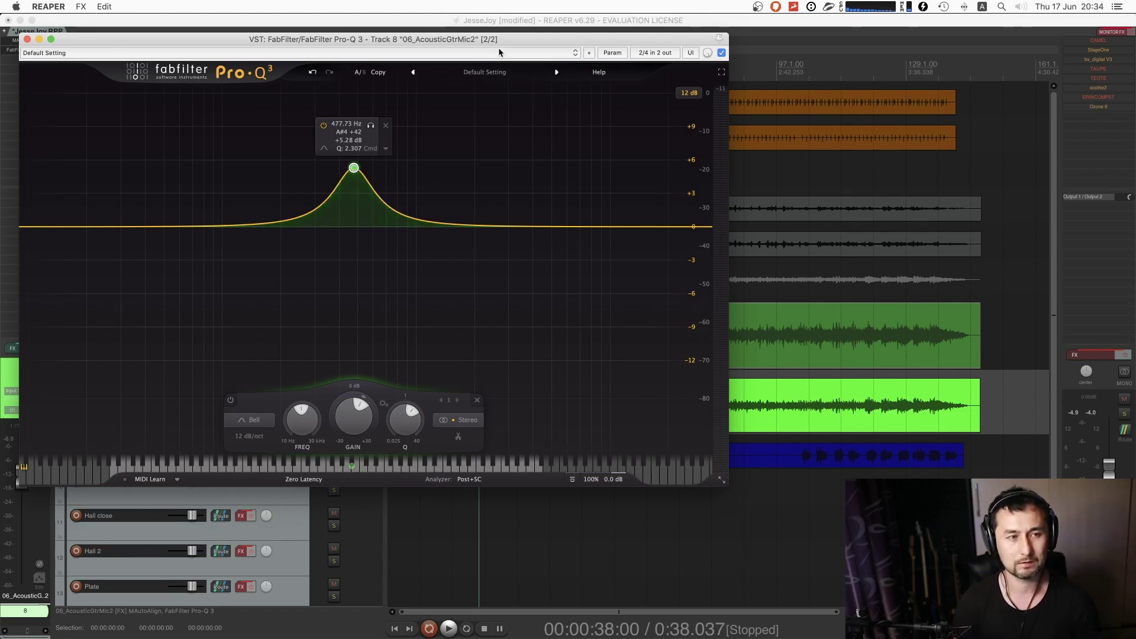
- Move the equalizer window clear of the track list, narrow the boost to Q 8.192, and listen to the band in isolation during playback
{"action": "left_click_drag", "start_coordinate": [498, 39], "coordinate": [834, 150]}
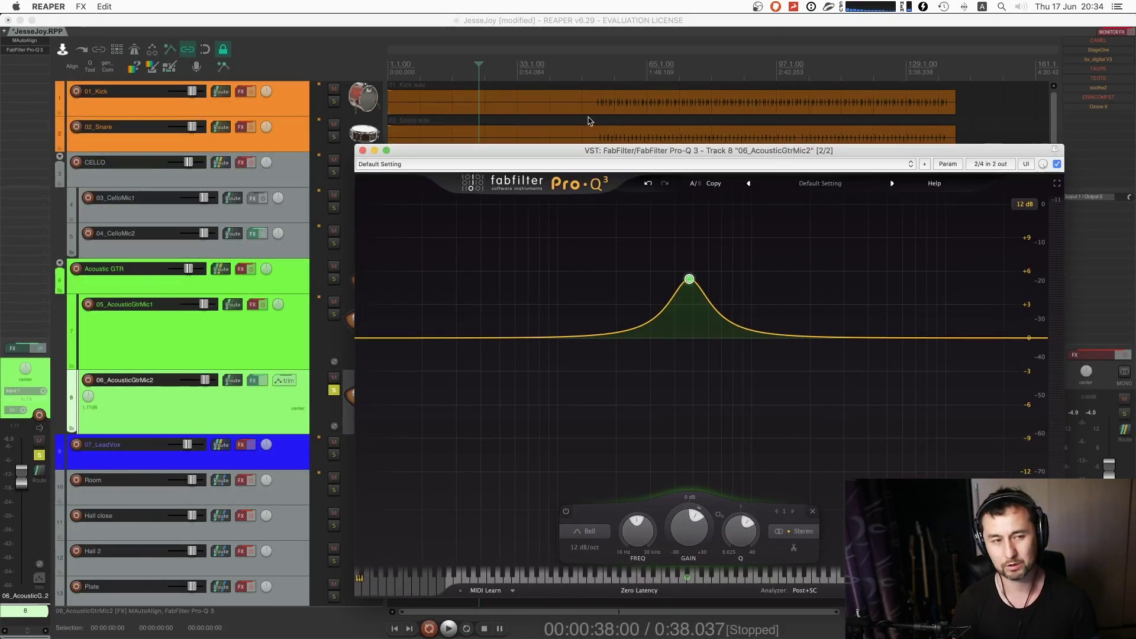
{"action": "scroll", "coordinate": [689, 279], "scroll_direction": "up", "scroll_amount": 8}
{"action": "key", "text": "space"}
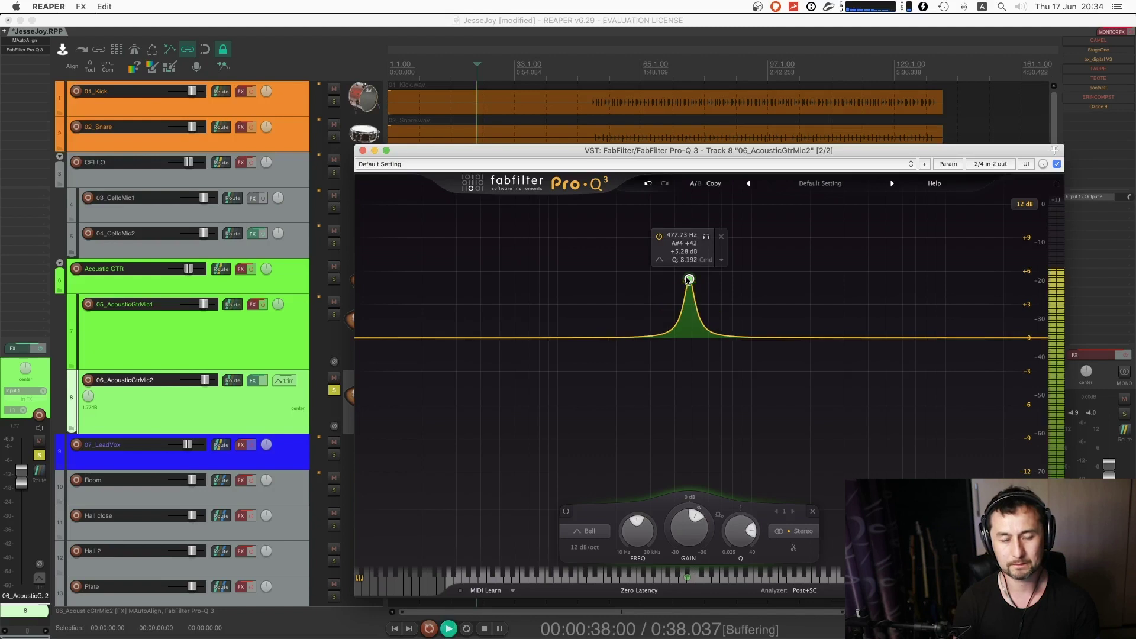
{"action": "left_click", "coordinate": [706, 237]}
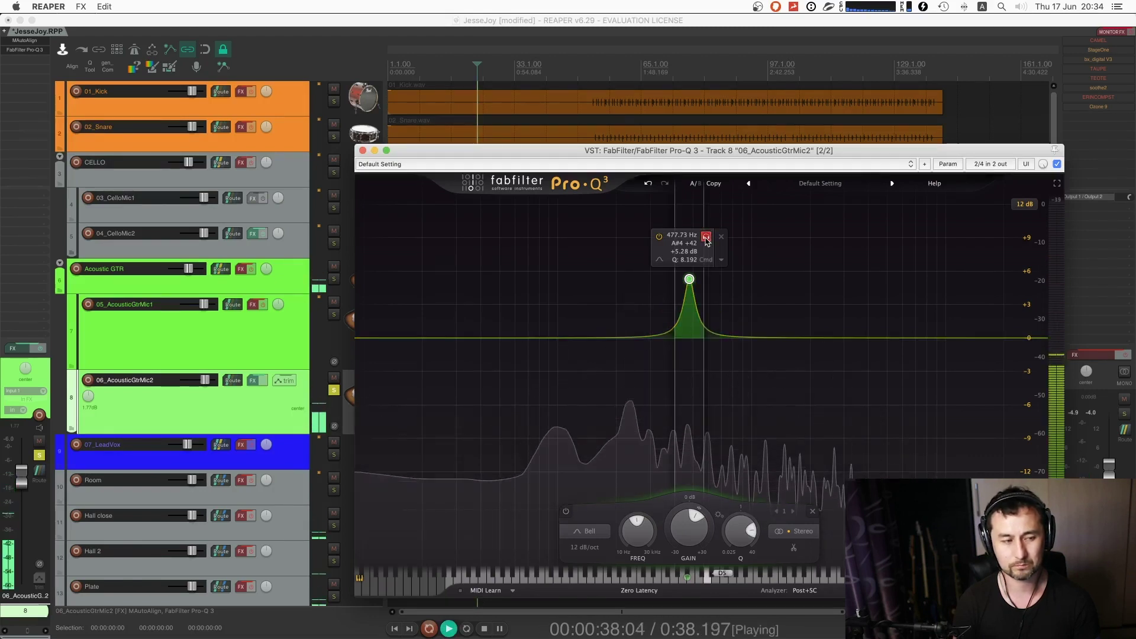
- Set the bell band to a -4.22 dB cut at 477.87 Hz with Q 2.299, then close the equalizer and stop playback
{"action": "left_click_drag", "start_coordinate": [706, 239], "coordinate": [689, 385]}
{"action": "scroll", "coordinate": [685, 247], "scroll_direction": "down", "scroll_amount": 5}
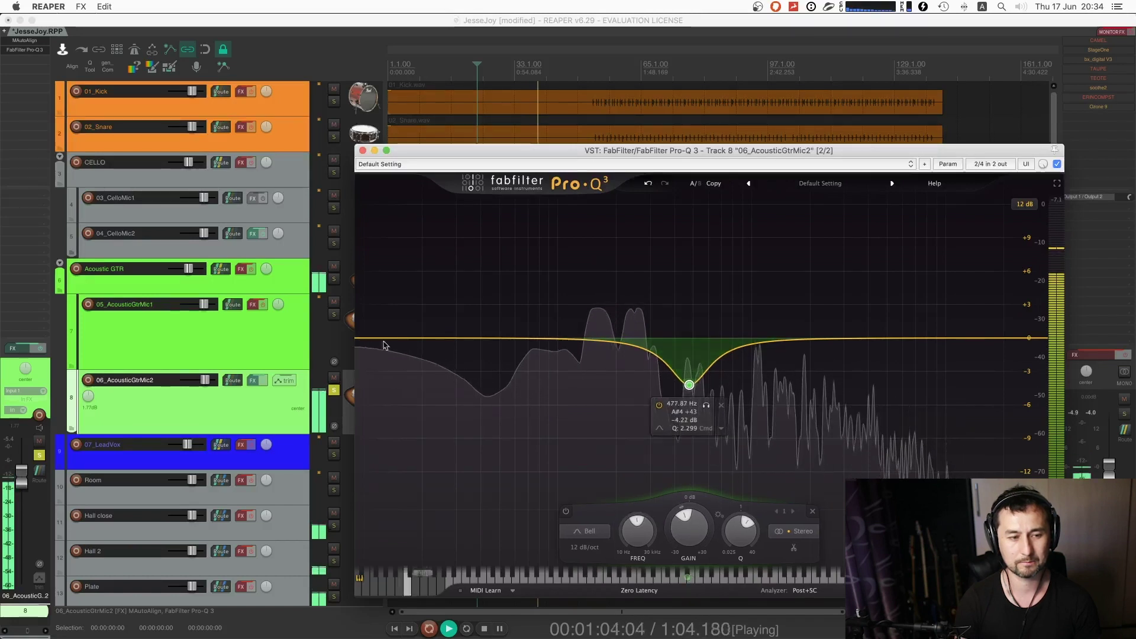
{"action": "mouse_move", "coordinate": [363, 338]}
{"action": "left_mouse_down"}
{"action": "mouse_move", "coordinate": [482, 338]}
{"action": "mouse_move", "coordinate": [378, 337]}
{"action": "left_mouse_up"}
{"action": "left_click", "coordinate": [619, 511]}
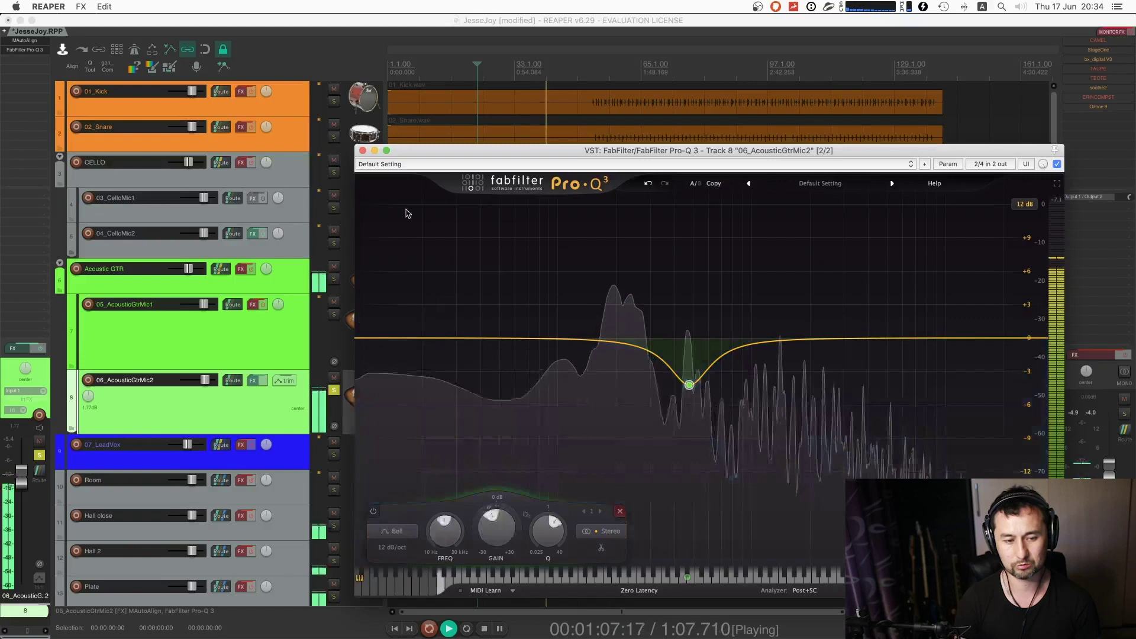
{"action": "left_click", "coordinate": [362, 151]}
{"action": "key", "text": "space"}
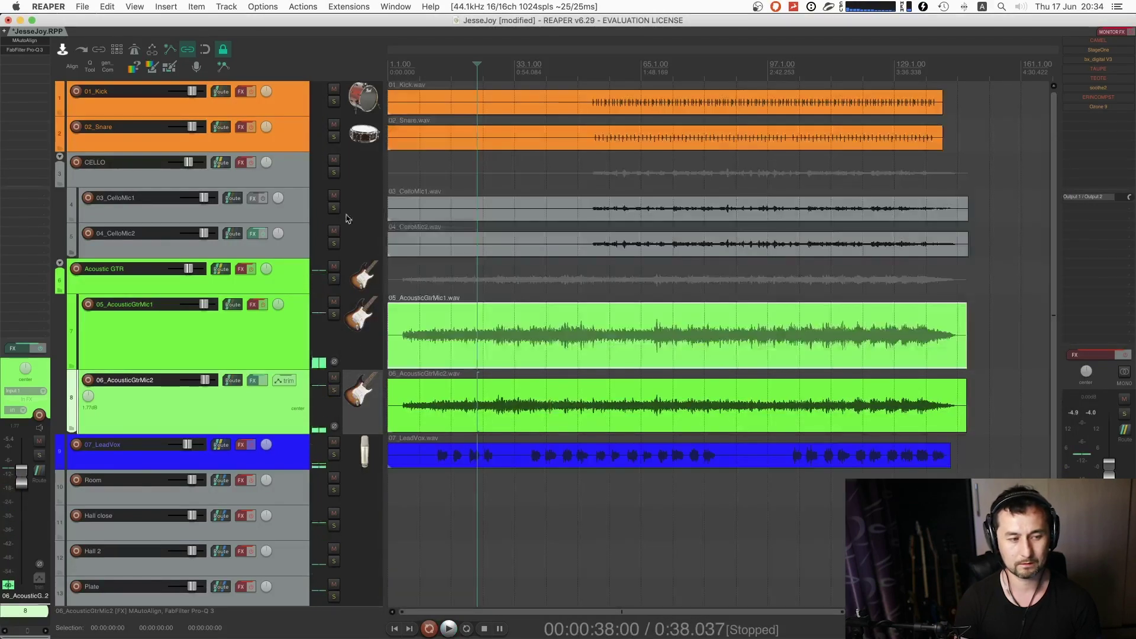
- Review the 03_CelloMic1 and 04_CelloMic2 tracks in turn, ending with the CELLO folder selected
{"action": "left_click", "coordinate": [359, 202]}
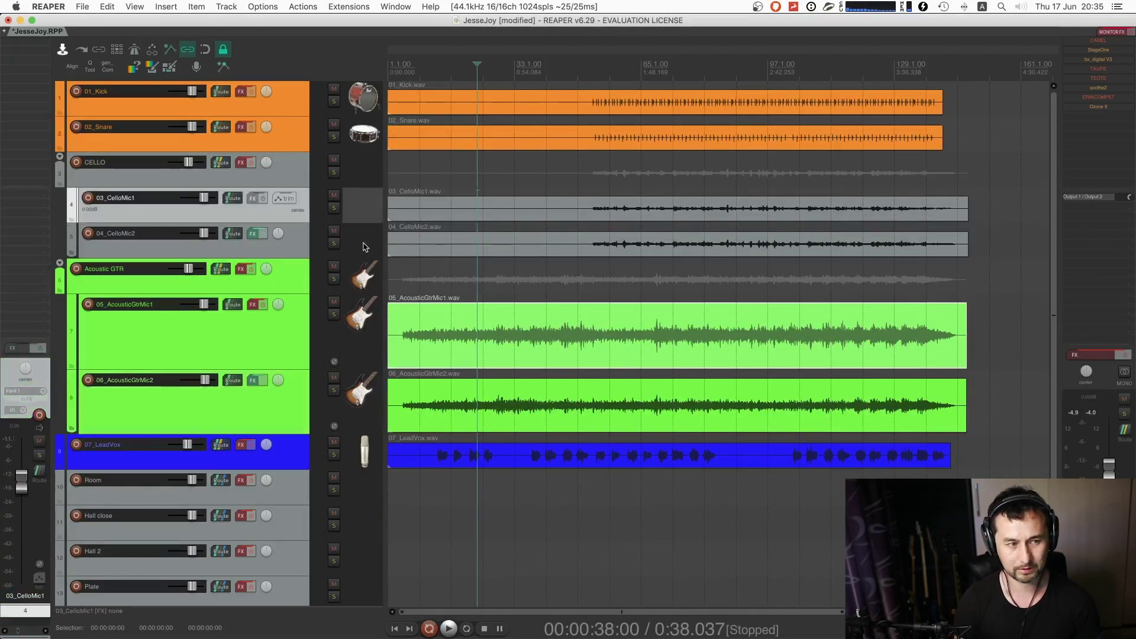
{"action": "left_click", "coordinate": [363, 242]}
{"action": "left_click", "coordinate": [365, 204]}
{"action": "left_click", "coordinate": [365, 234]}
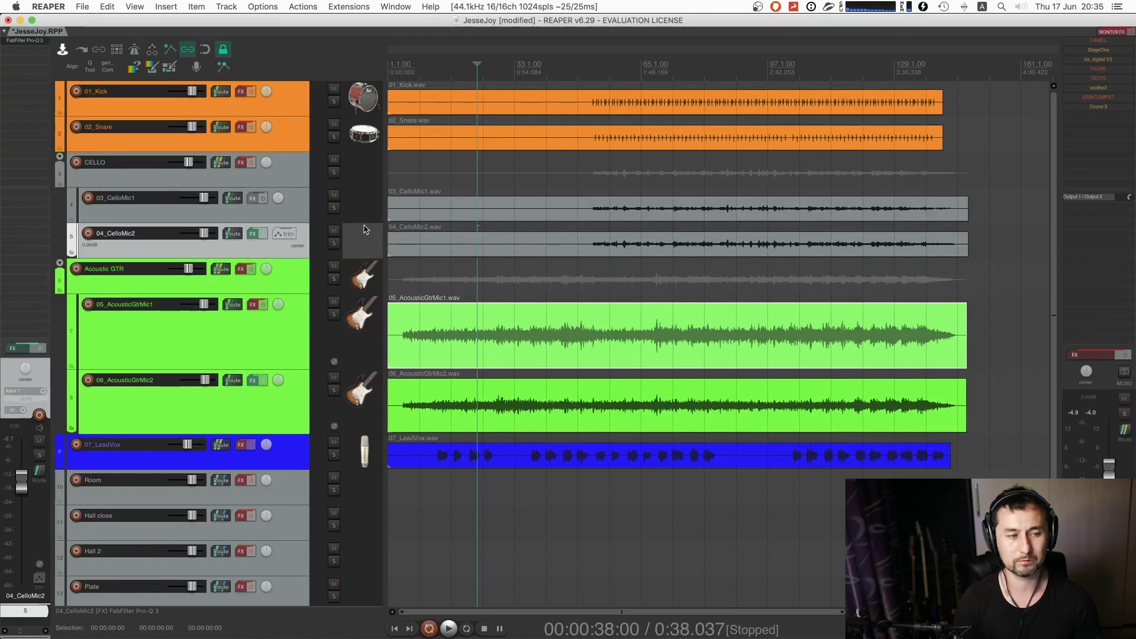
{"action": "left_click", "coordinate": [369, 176]}
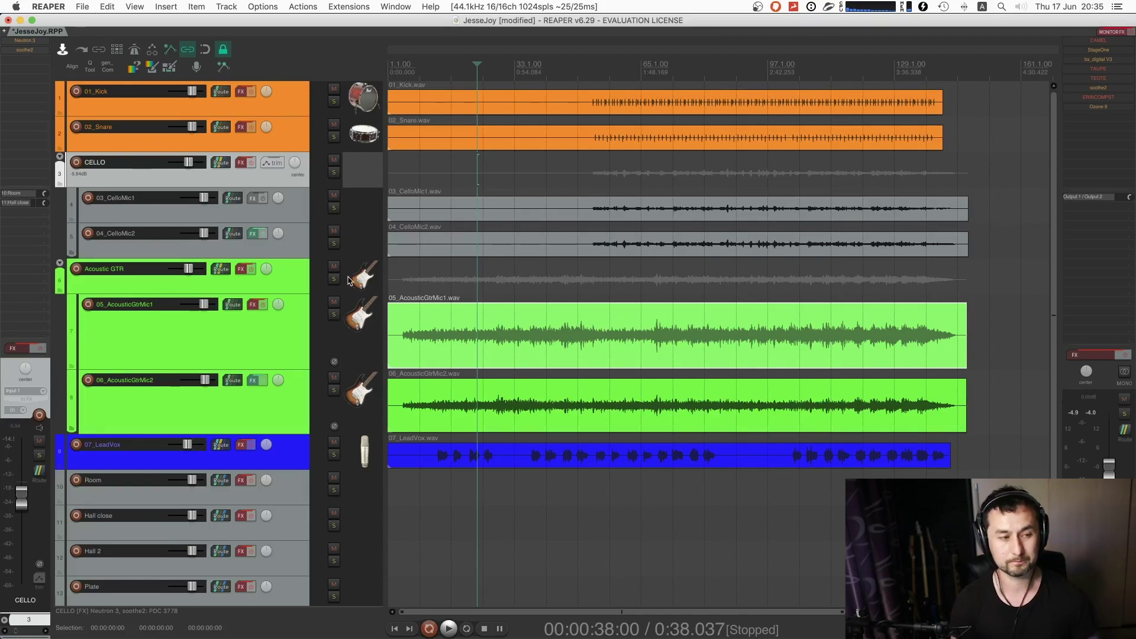
- Select the 05_AcousticGtrMic1 track and examine its waveform along the timeline
{"action": "left_click", "coordinate": [355, 314]}
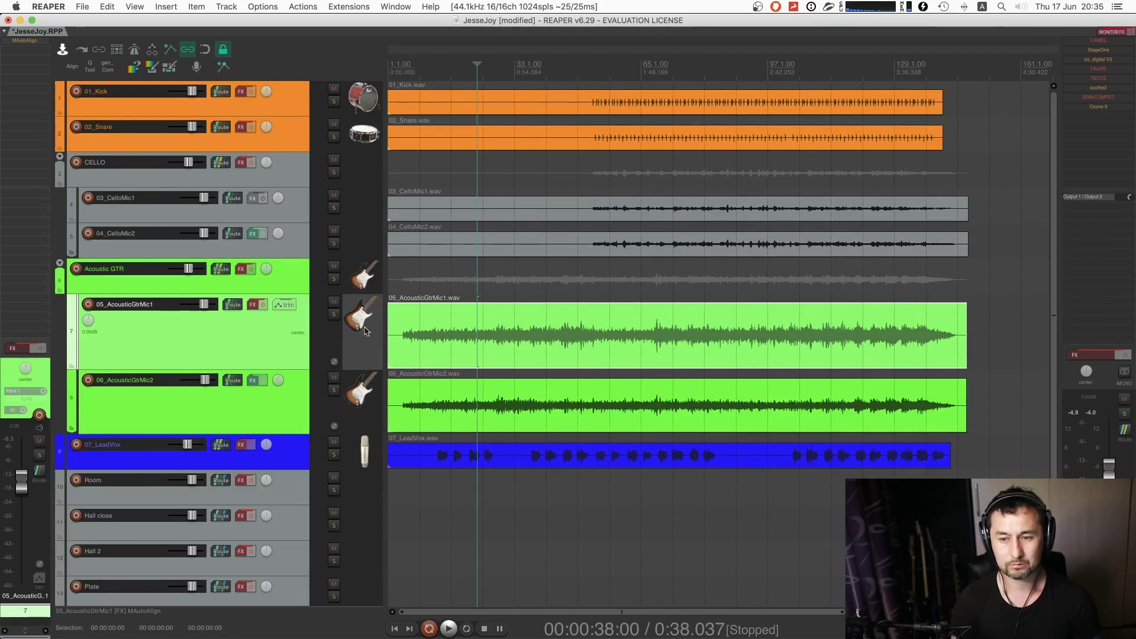
{"action": "scroll", "coordinate": [594, 347], "scroll_direction": "down", "scroll_amount": 2}
{"action": "scroll", "coordinate": [594, 346], "scroll_direction": "up", "scroll_amount": 4}
{"action": "scroll", "coordinate": [574, 362], "scroll_direction": "down", "scroll_amount": 4}
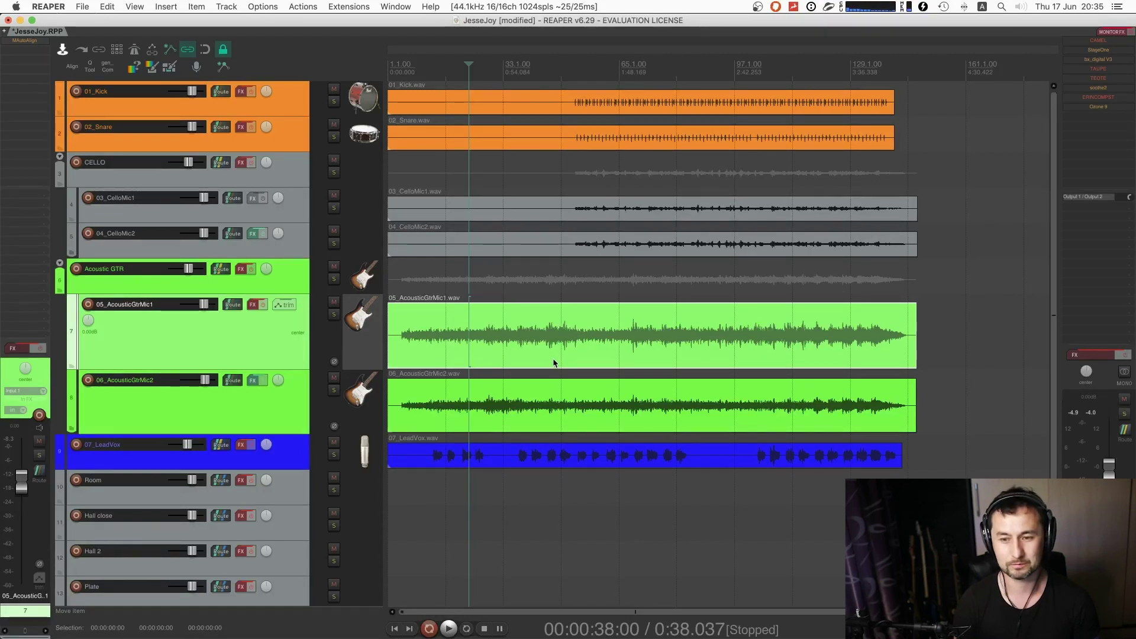
{"action": "scroll", "coordinate": [553, 363], "scroll_direction": "up", "scroll_amount": 1}
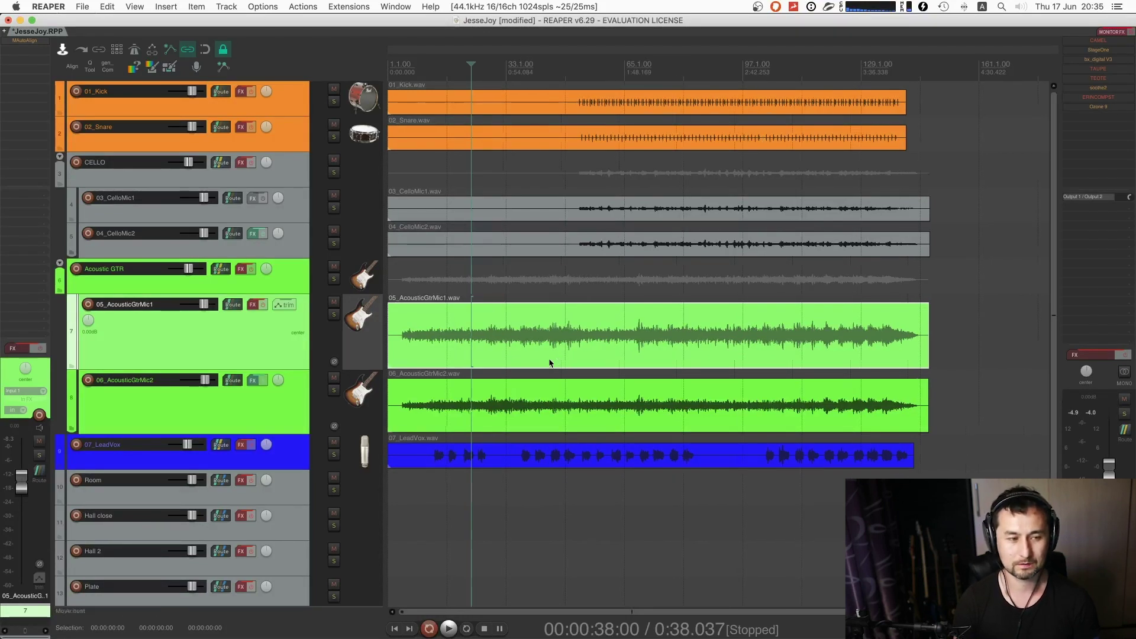
- Select the 06_AcousticGtrMic2 track and examine where the guitar enters on its waveform
{"action": "left_click", "coordinate": [409, 350]}
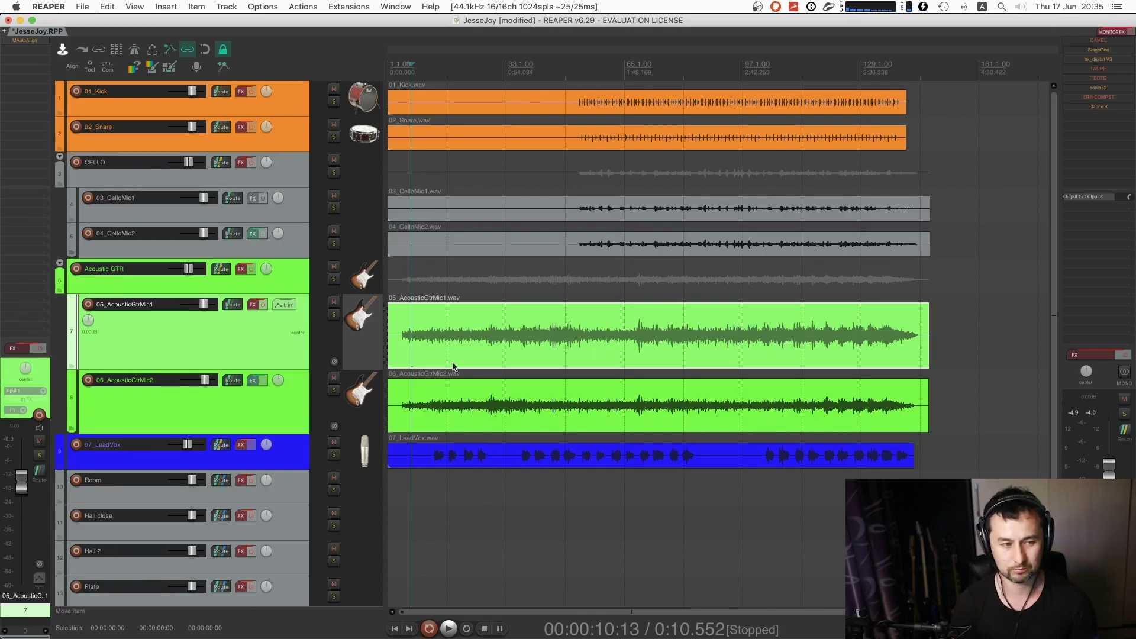
{"action": "scroll", "coordinate": [569, 406], "scroll_direction": "up", "scroll_amount": 1}
{"action": "scroll", "coordinate": [565, 378], "scroll_direction": "down", "scroll_amount": 2}
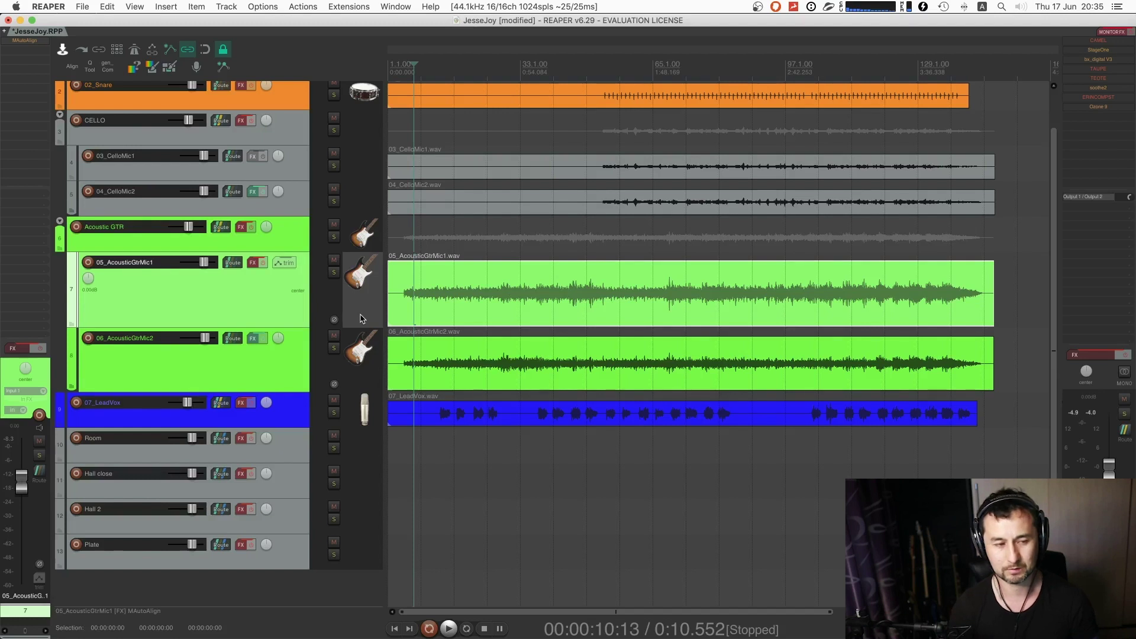
{"action": "left_click", "coordinate": [373, 354]}
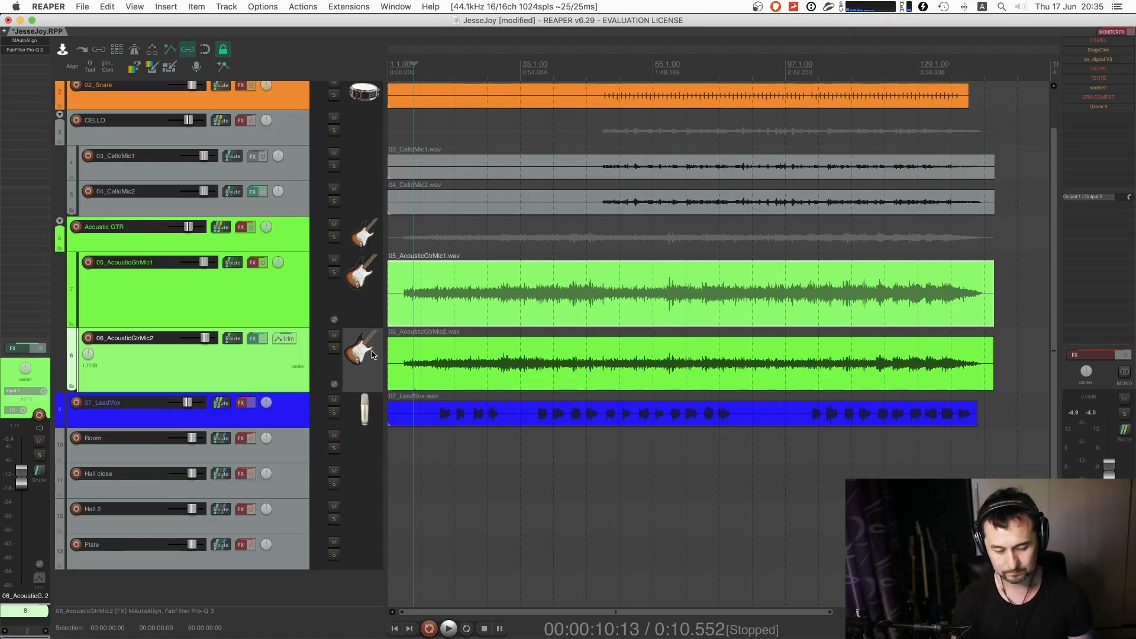
{"action": "left_click", "coordinate": [406, 362]}
{"action": "scroll", "coordinate": [597, 371], "scroll_direction": "up", "scroll_amount": 5}
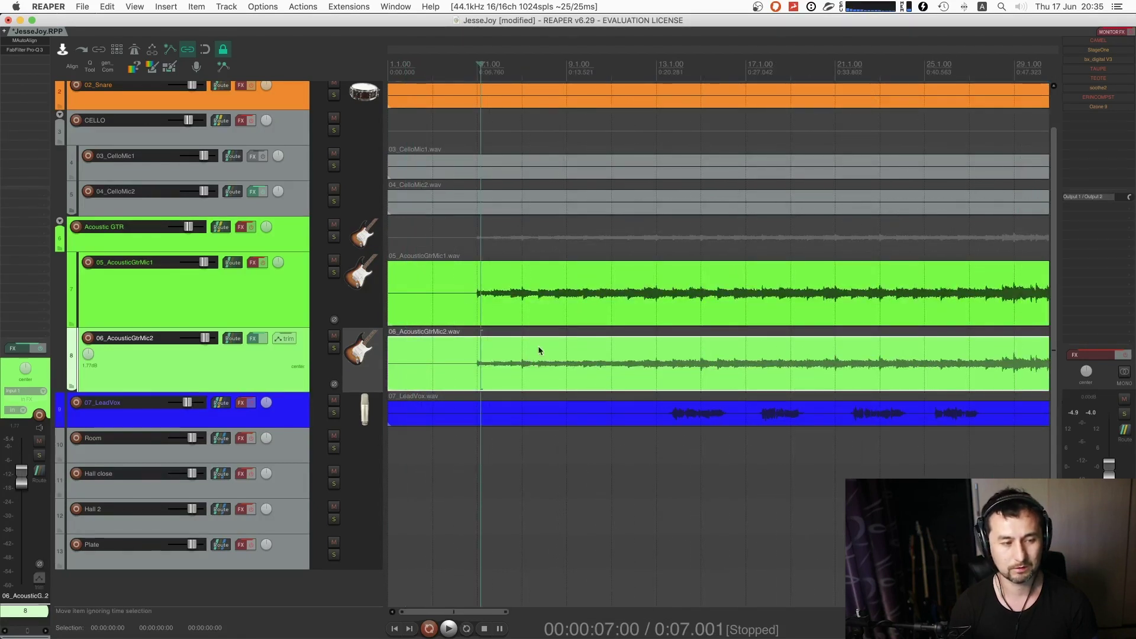
{"action": "scroll", "coordinate": [538, 349], "scroll_direction": "down", "scroll_amount": 6}
- Review the 05_AcousticGtrMic1 and 06_AcousticGtrMic2 tracks in turn, ending with the Acoustic GTR folder selected
{"action": "left_click", "coordinate": [633, 313]}
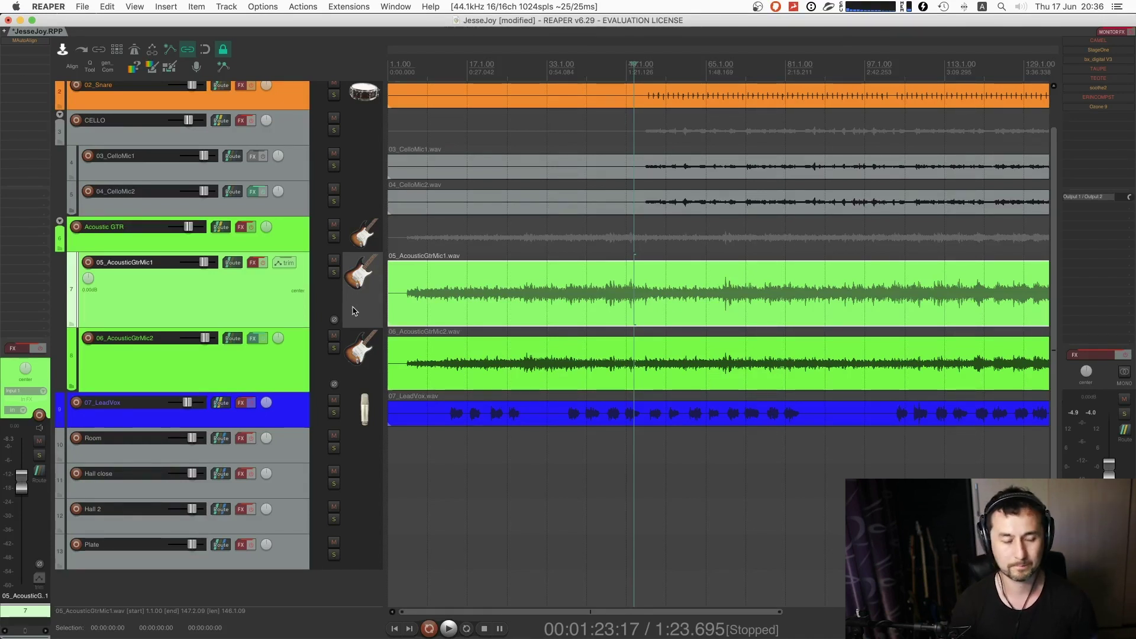
{"action": "left_click", "coordinate": [360, 355]}
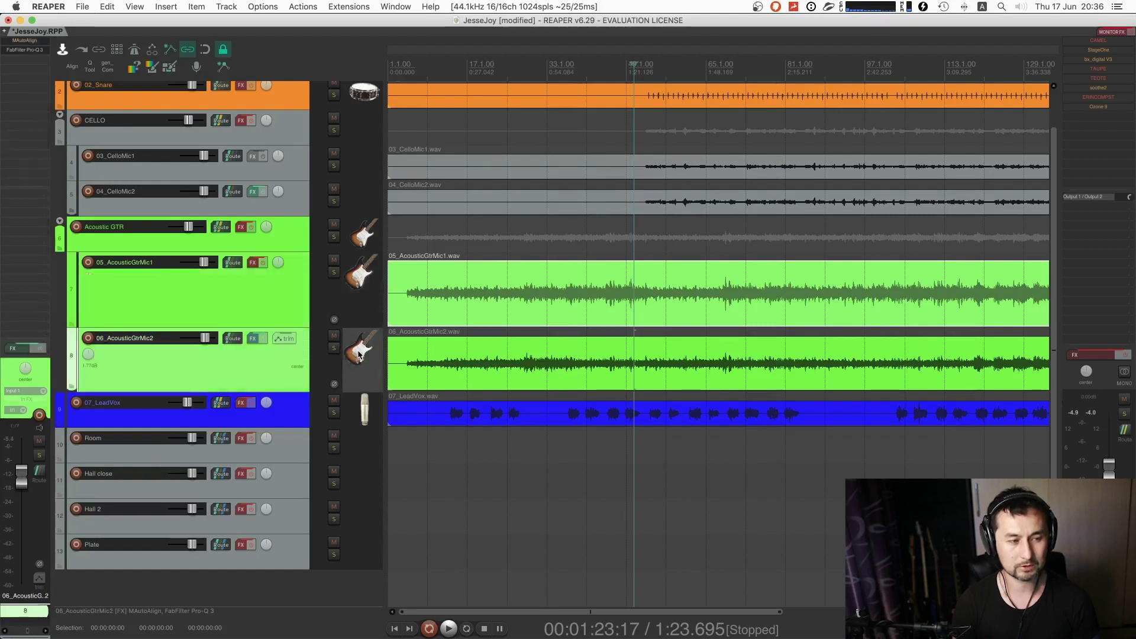
{"action": "left_click", "coordinate": [362, 310]}
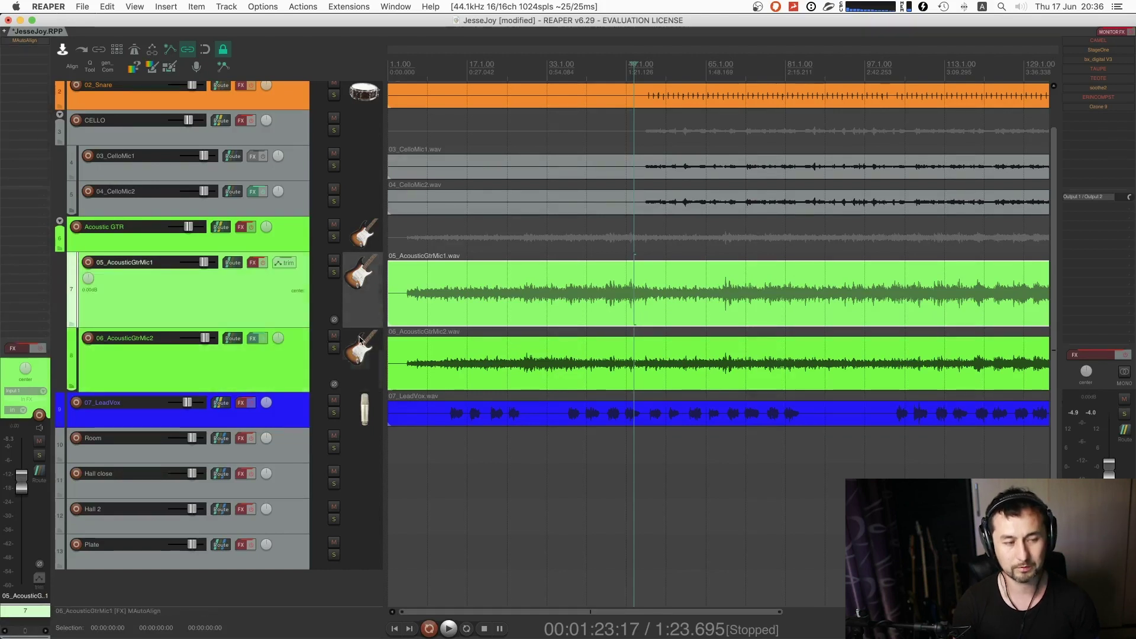
{"action": "left_click", "coordinate": [367, 237]}
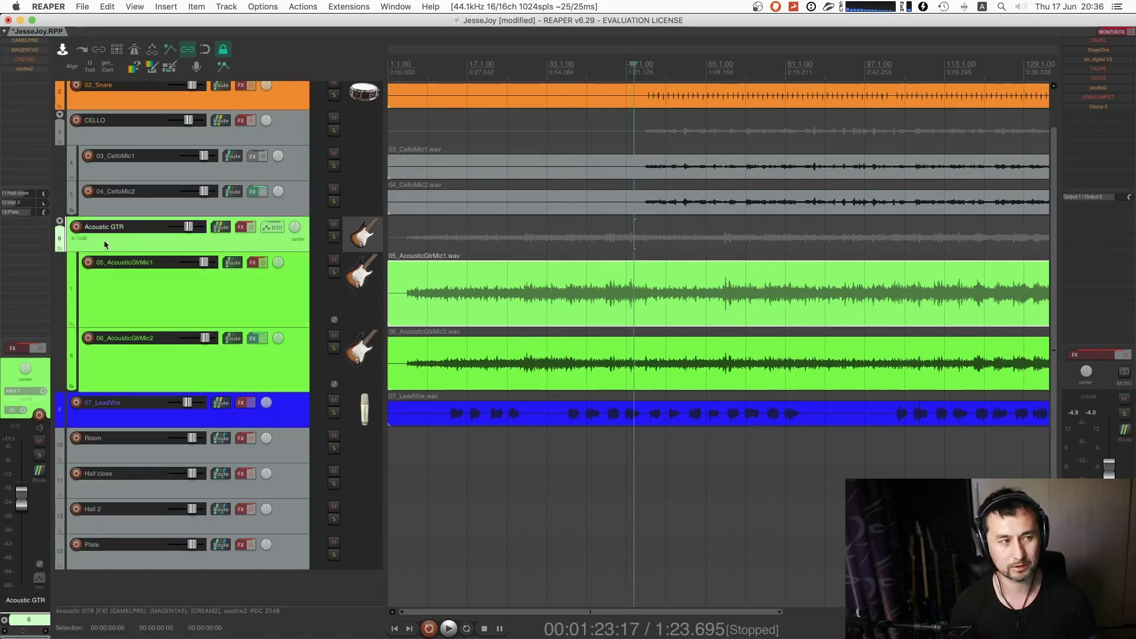
- Select the 07_LeadVox track and increase its height
{"action": "left_click", "coordinate": [364, 406]}
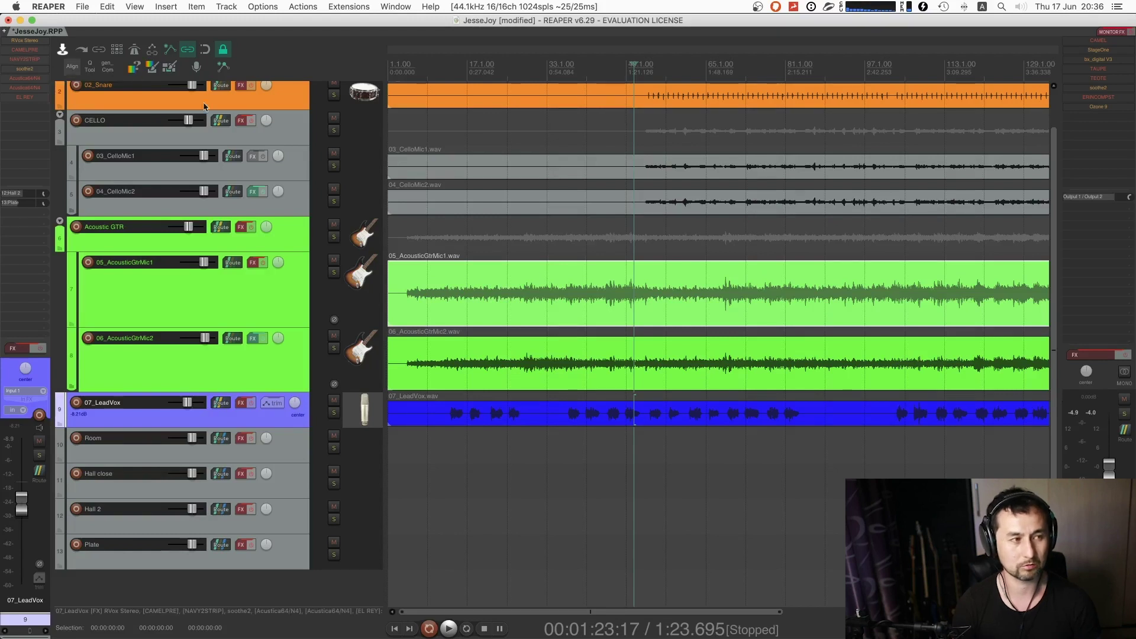
{"action": "left_click", "coordinate": [365, 432]}
{"action": "left_click_drag", "start_coordinate": [365, 426], "coordinate": [364, 475]}
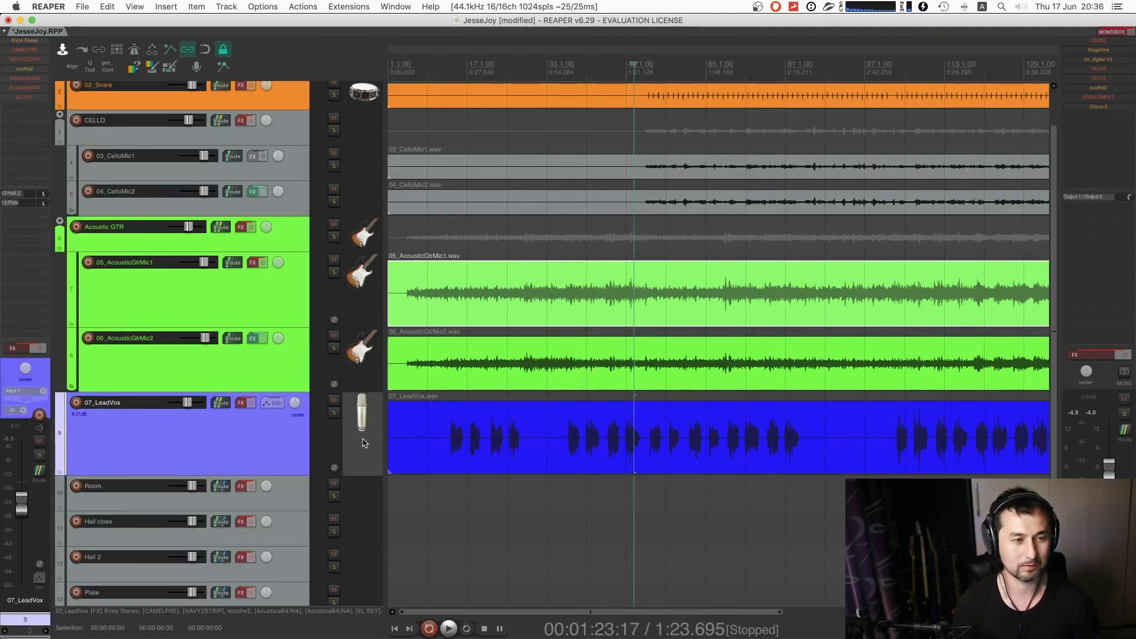
- Shrink all tracks to minimum height and enlarge only the 07_LeadVox track to show its waveform in detail
{"action": "scroll", "coordinate": [495, 439], "scroll_direction": "down", "scroll_amount": 1}
{"action": "scroll", "coordinate": [359, 419], "scroll_direction": "up", "scroll_amount": 2}
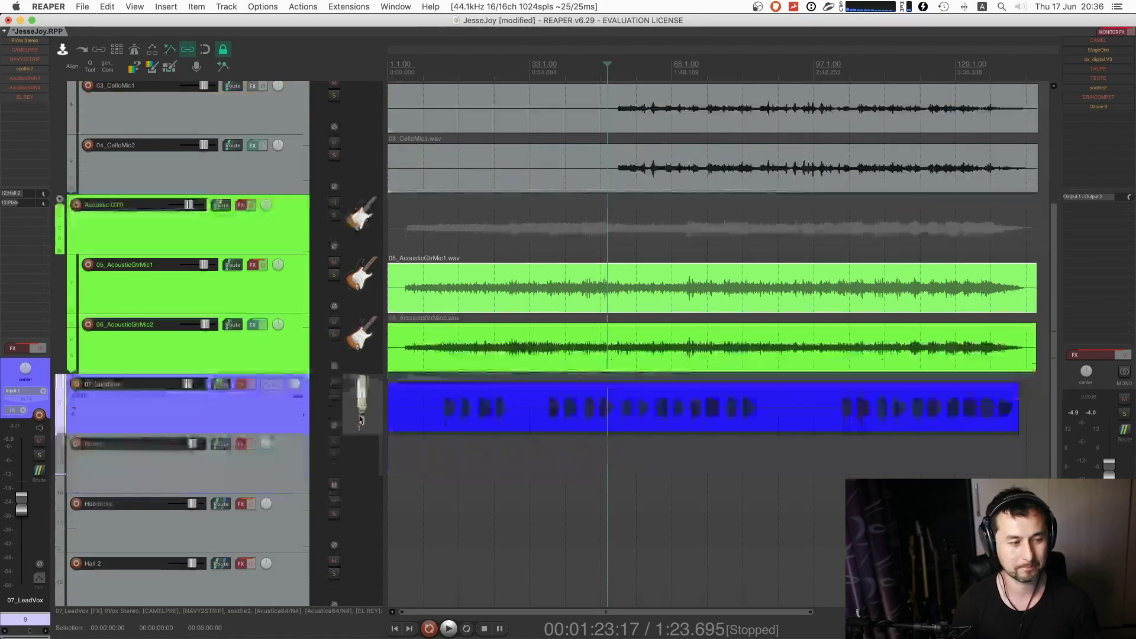
{"action": "scroll", "coordinate": [359, 419], "scroll_direction": "down", "scroll_amount": 1}
{"action": "scroll", "coordinate": [358, 419], "scroll_direction": "down", "scroll_amount": 3}
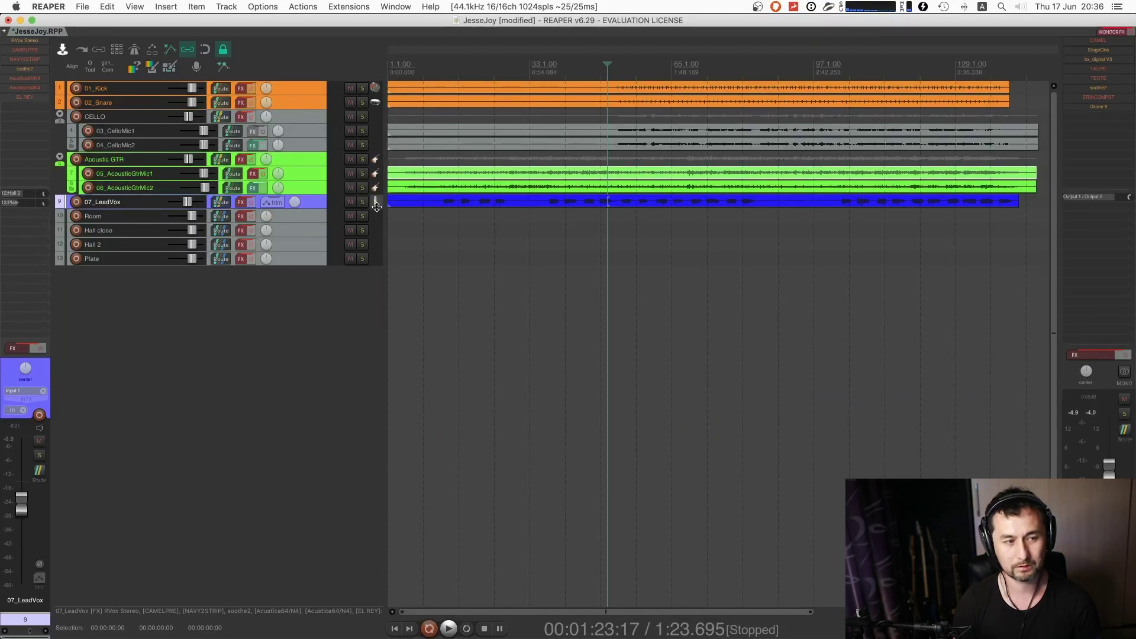
{"action": "left_click_drag", "start_coordinate": [376, 207], "coordinate": [377, 263]}
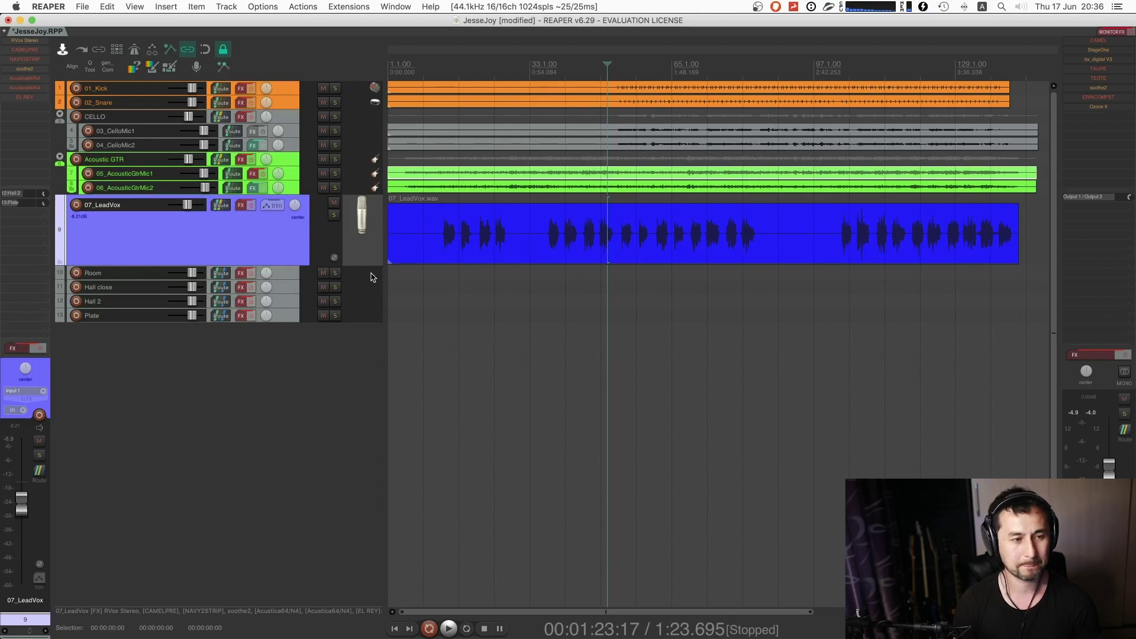
{"action": "left_click", "coordinate": [446, 248]}
{"action": "scroll", "coordinate": [525, 249], "scroll_direction": "up", "scroll_amount": 5}
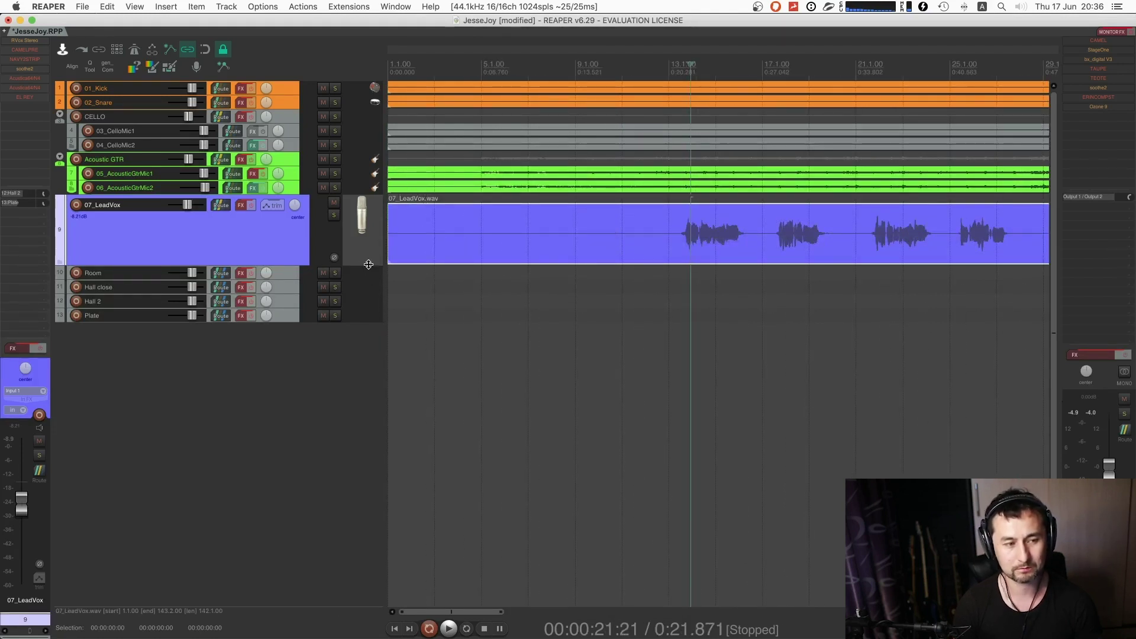
{"action": "left_click_drag", "start_coordinate": [366, 267], "coordinate": [367, 348]}
- Examine the vocal phrases along the 07_LeadVox waveform, stopping at the phrase around 1:22
{"action": "scroll", "coordinate": [778, 325], "scroll_direction": "right", "scroll_amount": 3}
{"action": "scroll", "coordinate": [779, 325], "scroll_direction": "right", "scroll_amount": 8}
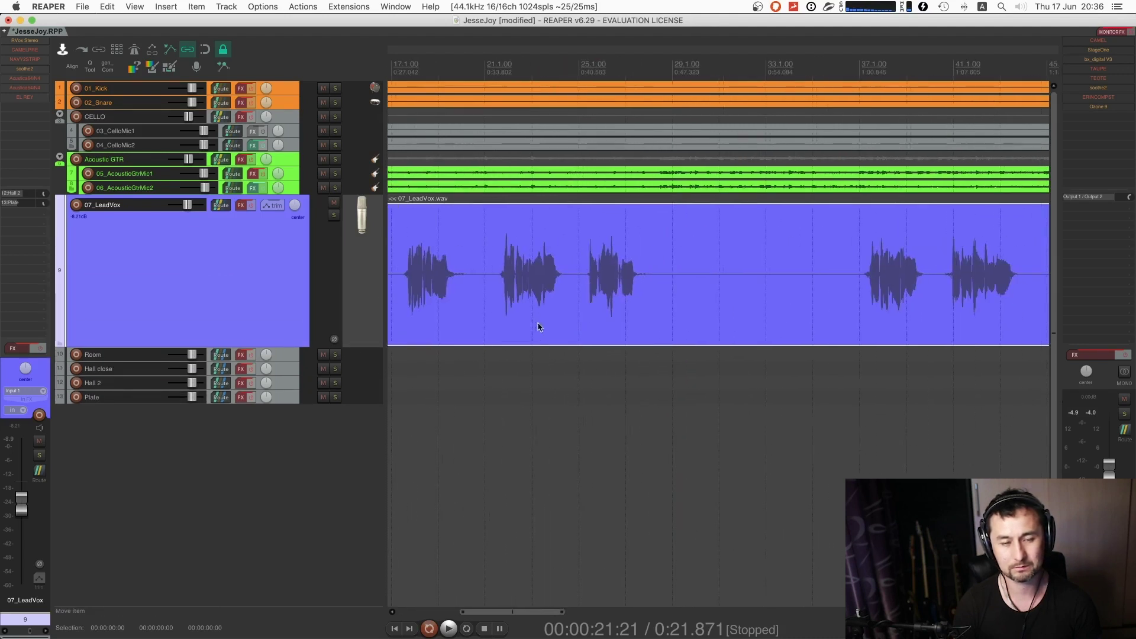
{"action": "left_click", "coordinate": [876, 310]}
{"action": "scroll", "coordinate": [877, 310], "scroll_direction": "down", "scroll_amount": 6}
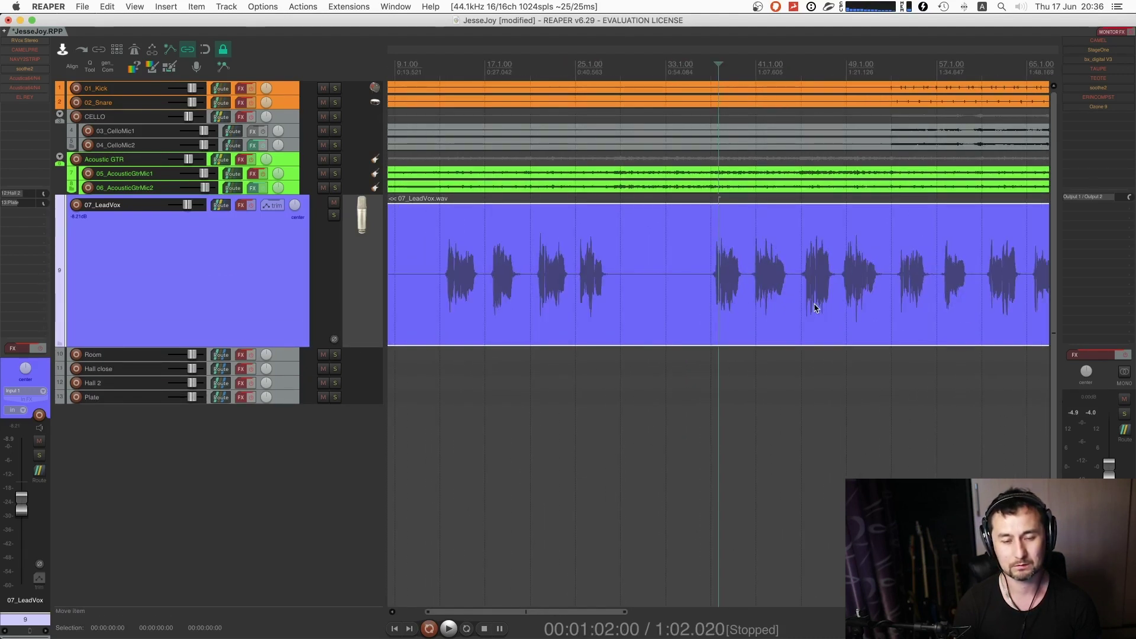
{"action": "left_click", "coordinate": [857, 310]}
{"action": "scroll", "coordinate": [727, 307], "scroll_direction": "up", "scroll_amount": 3}
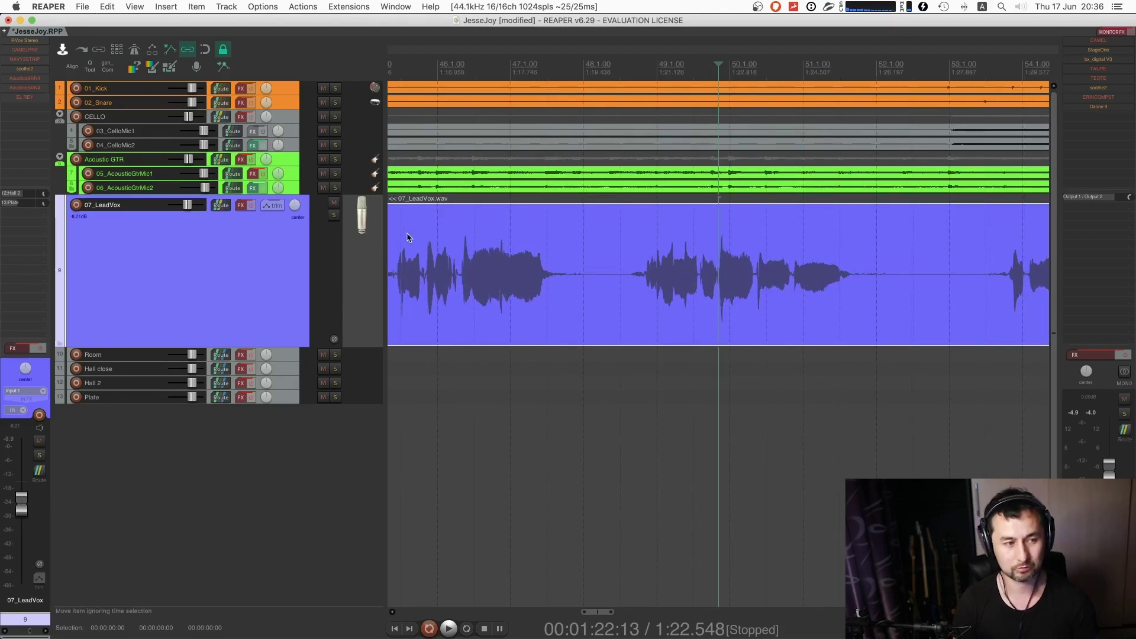
- Solo the 07_LeadVox track, listen to it from about 1:20, and stop playback
{"action": "left_click", "coordinate": [334, 214]}
{"action": "left_click", "coordinate": [626, 294]}
{"action": "key", "text": "space"}
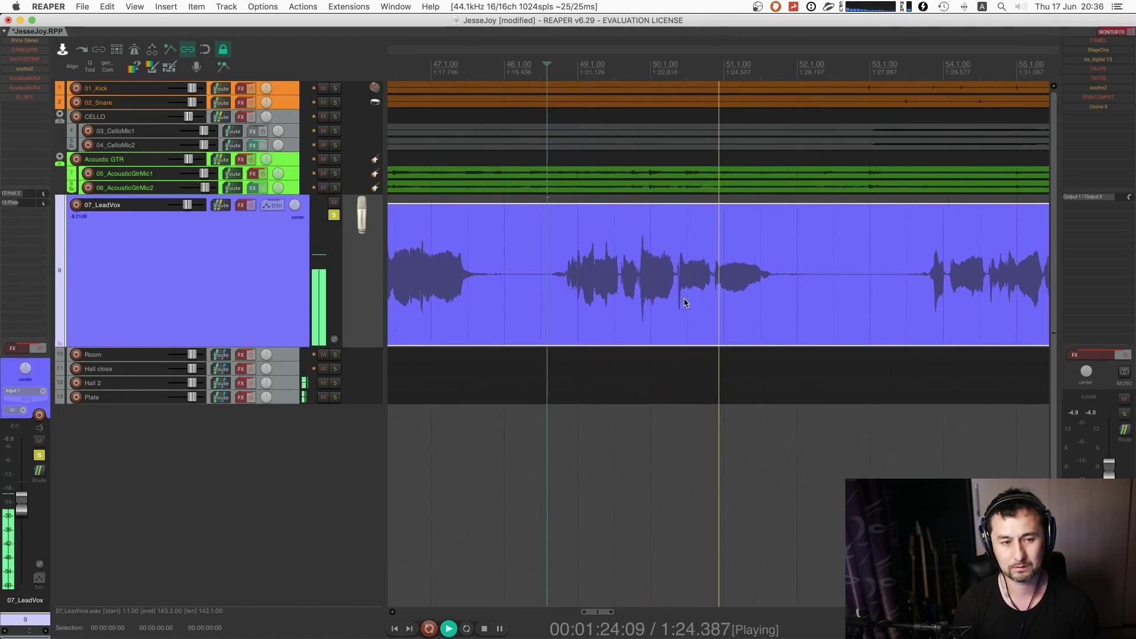
{"action": "scroll", "coordinate": [685, 303], "scroll_direction": "down", "scroll_amount": 1}
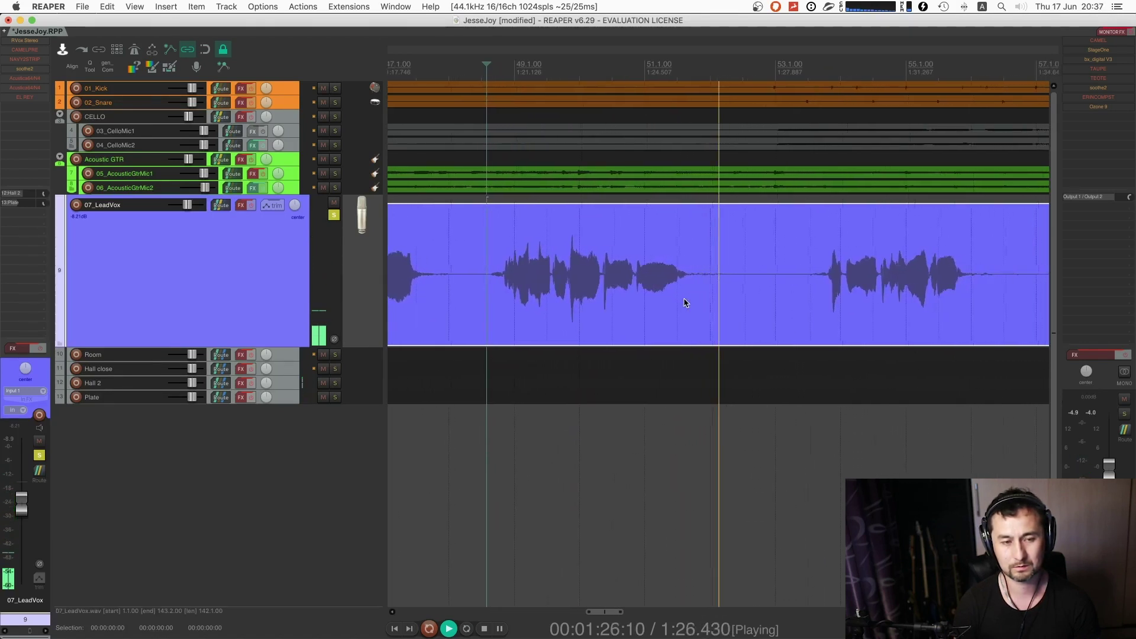
{"action": "scroll", "coordinate": [685, 302], "scroll_direction": "down", "scroll_amount": 5}
{"action": "scroll", "coordinate": [560, 298], "scroll_direction": "down", "scroll_amount": 4}
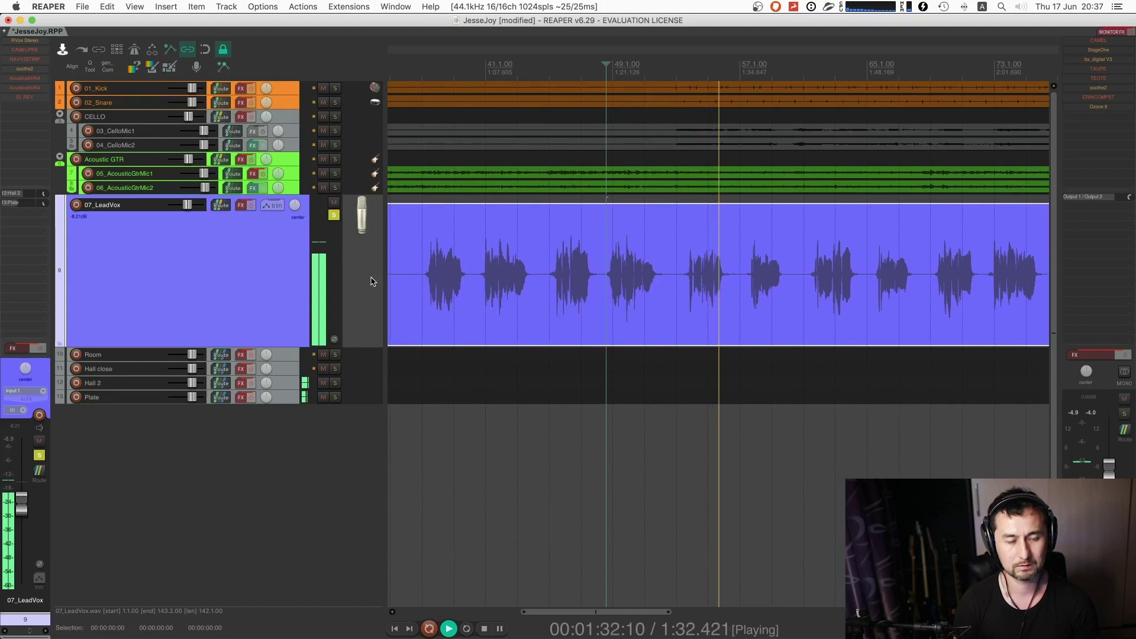
{"action": "key", "text": "space"}
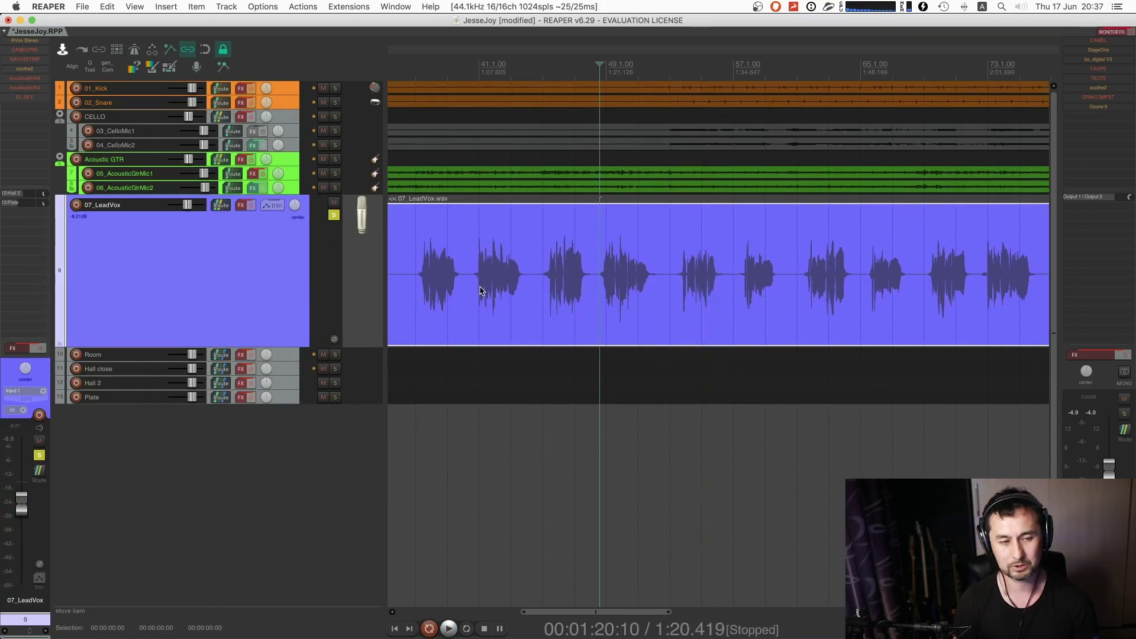
- Toggle the 07_LeadVox solo off and on again, and open a copy of its audio item in iZotope RX 8
{"action": "scroll", "coordinate": [483, 290], "scroll_direction": "down", "scroll_amount": 5}
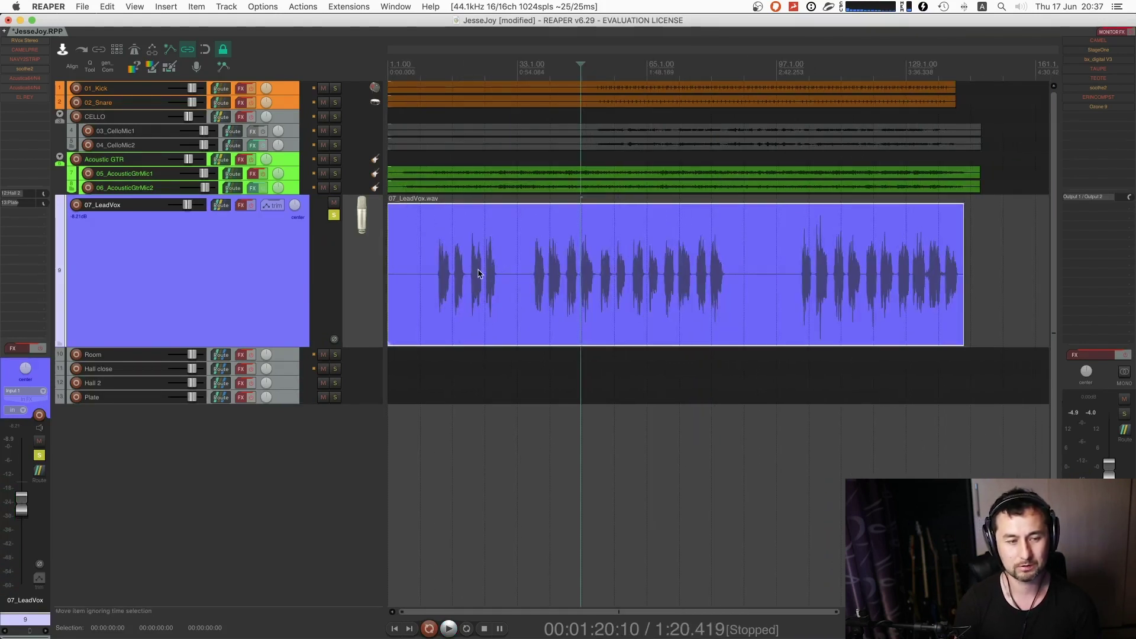
{"action": "left_click", "coordinate": [335, 216]}
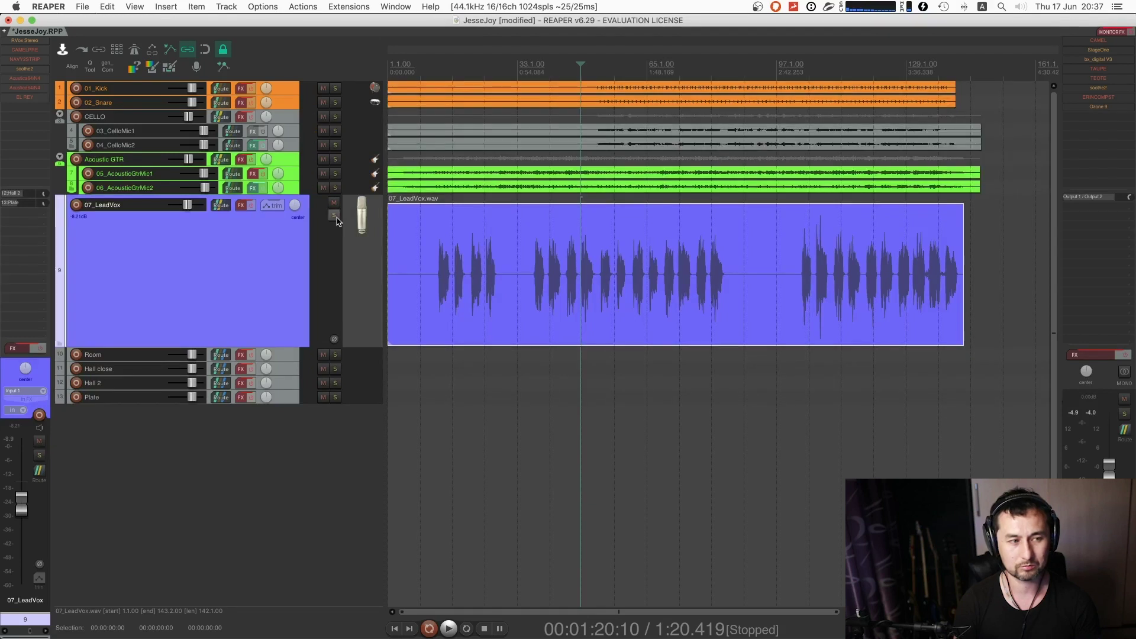
{"action": "left_click", "coordinate": [335, 216]}
{"action": "left_click", "coordinate": [675, 287]}
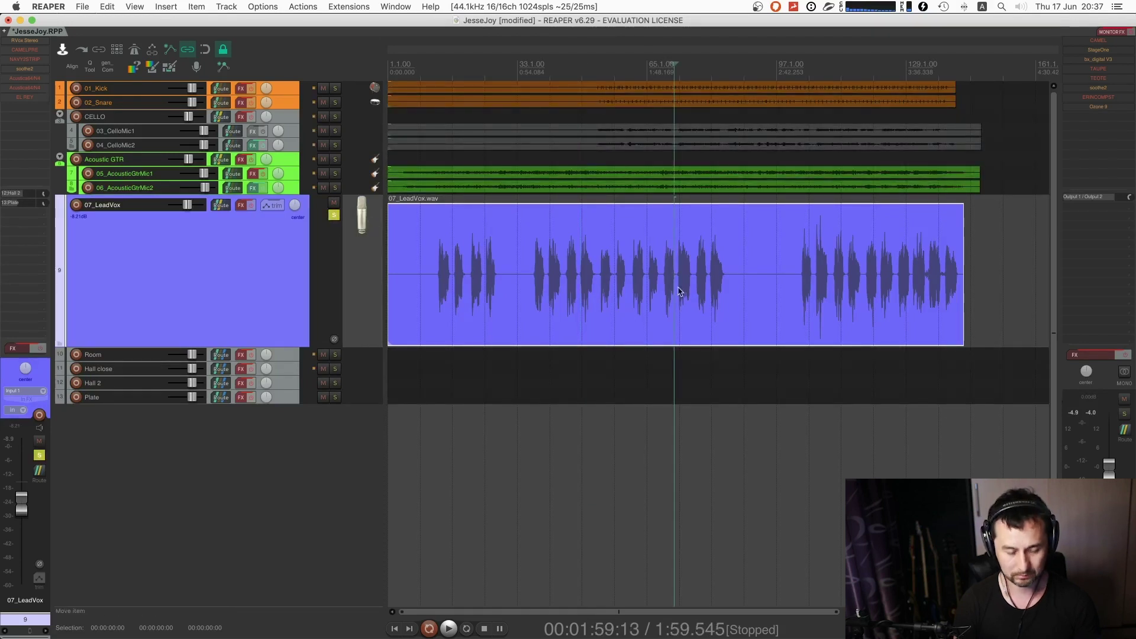
{"action": "left_click", "coordinate": [732, 295]}
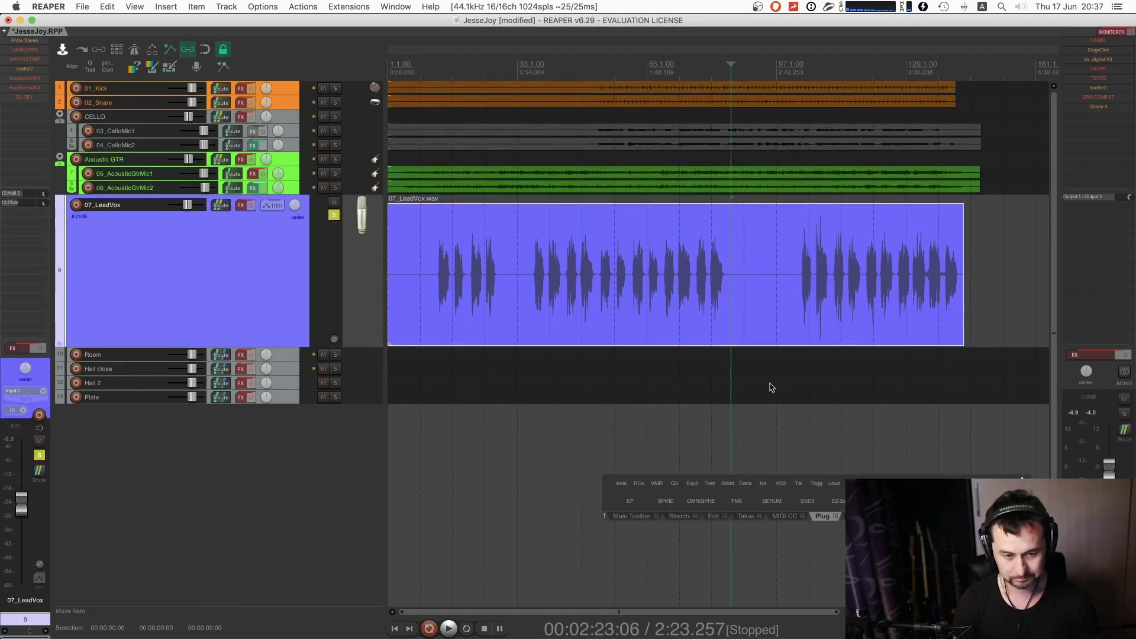
{"action": "left_click", "coordinate": [747, 517]}
{"action": "left_click", "coordinate": [713, 517]}
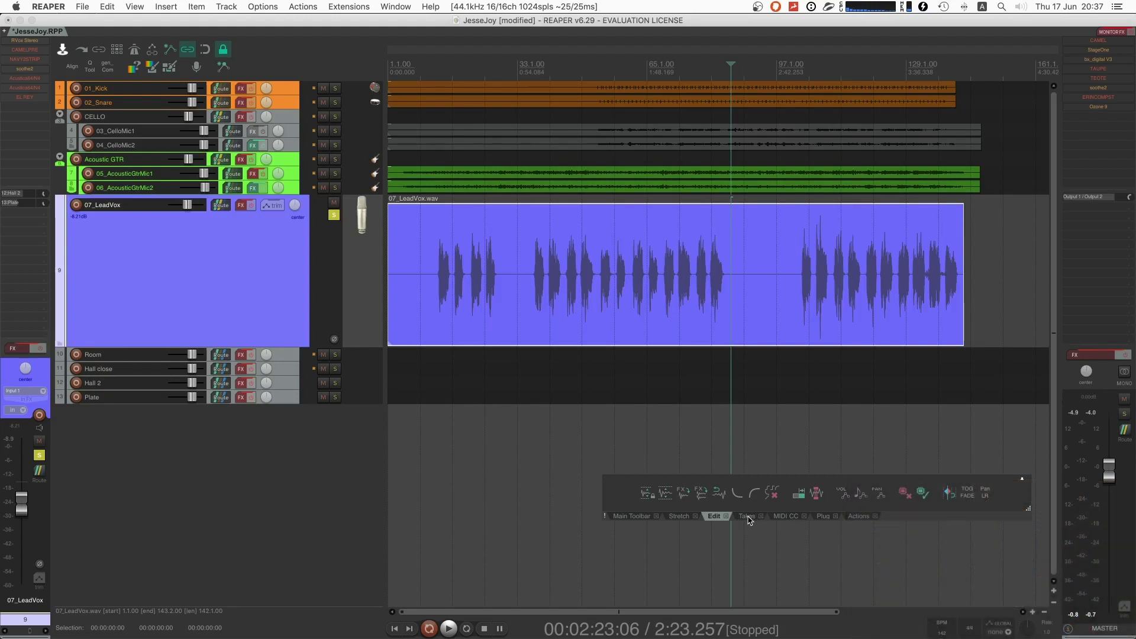
{"action": "left_click", "coordinate": [629, 517]}
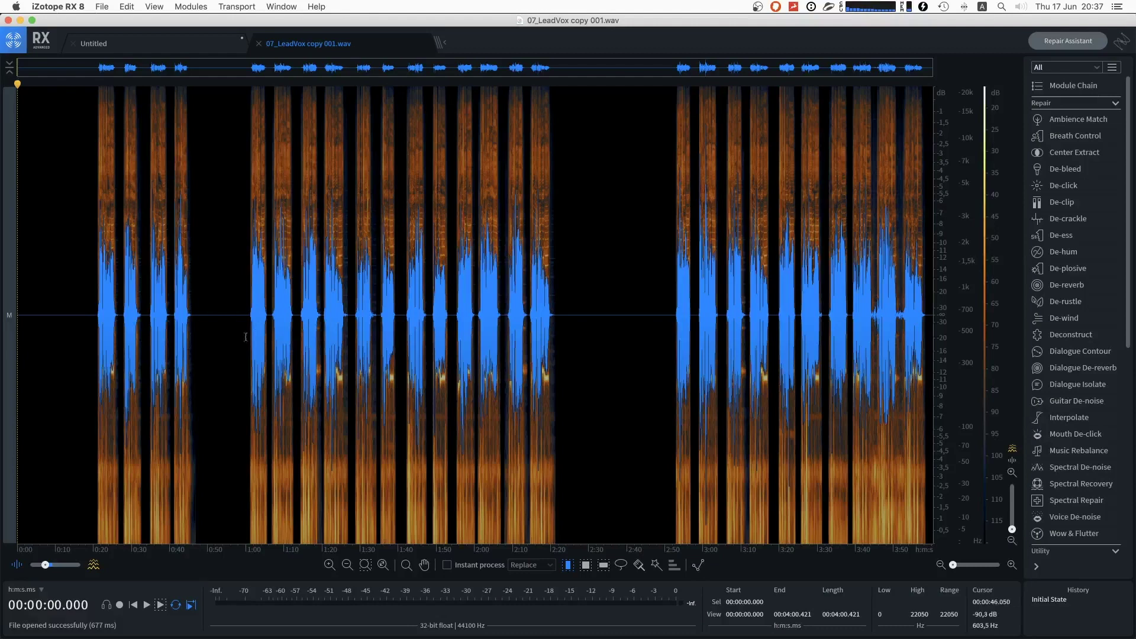
- Focus on the vocal phrases around 1:57 and show only the spectrogram without the waveform overlay
{"action": "left_click", "coordinate": [275, 336]}
{"action": "scroll", "coordinate": [275, 337], "scroll_direction": "up", "scroll_amount": 2}
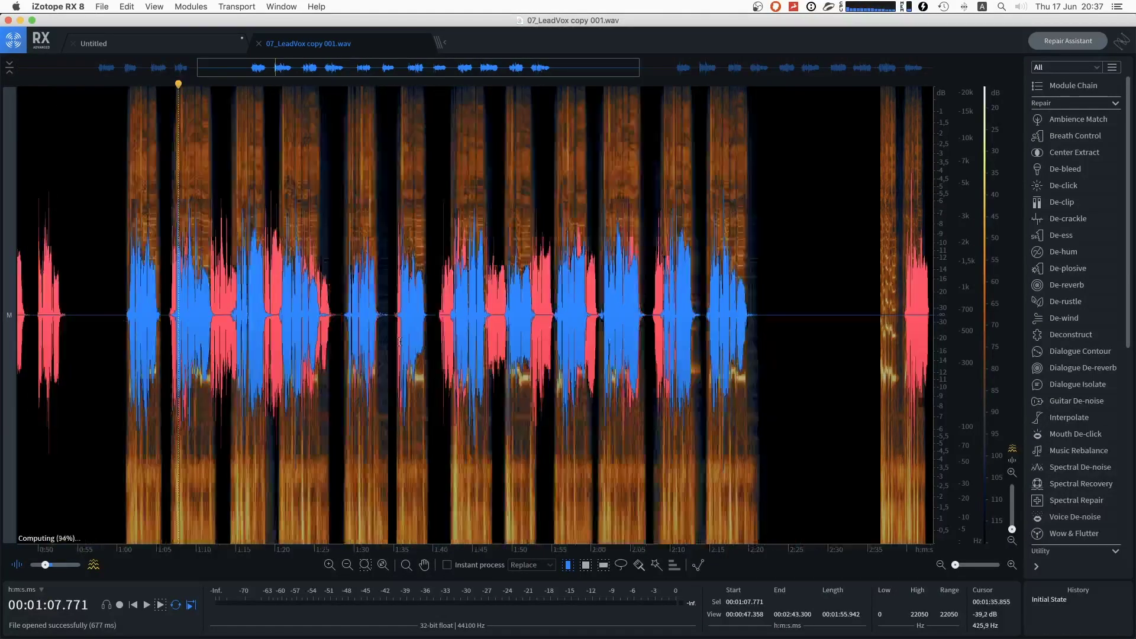
{"action": "scroll", "coordinate": [477, 321], "scroll_direction": "up", "scroll_amount": 2}
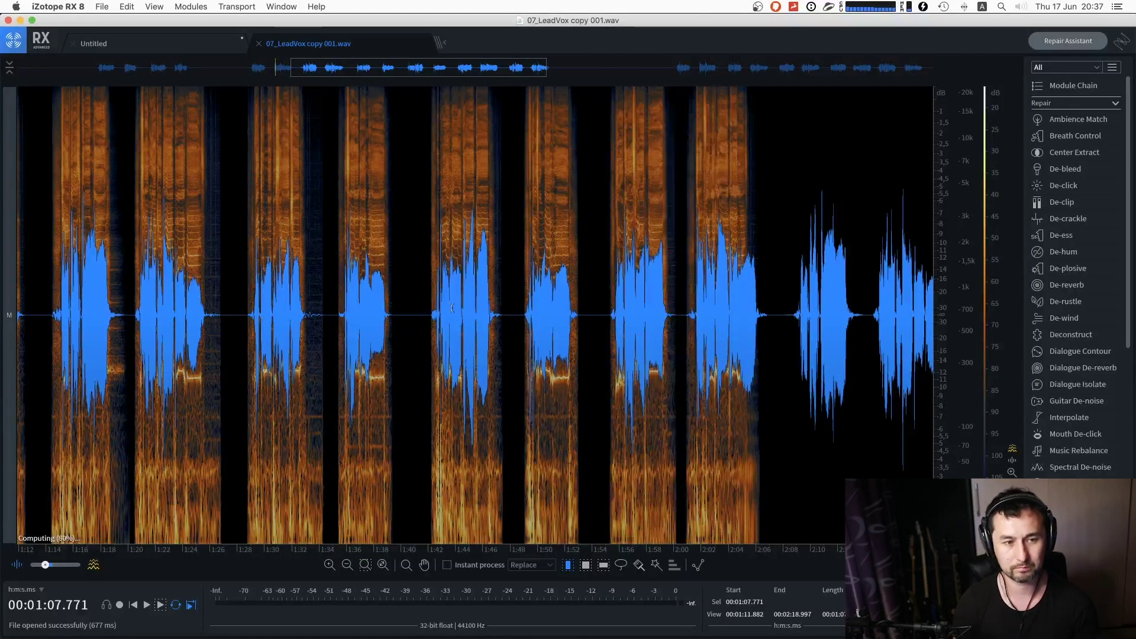
{"action": "left_click", "coordinate": [635, 302]}
{"action": "scroll", "coordinate": [635, 302], "scroll_direction": "up", "scroll_amount": 1}
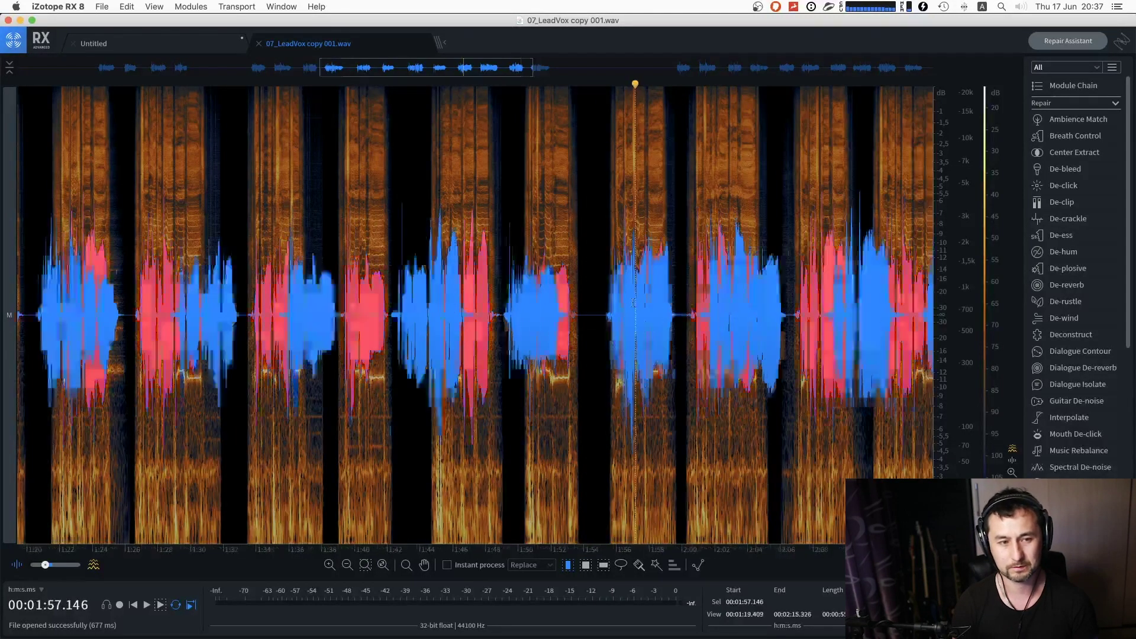
{"action": "scroll", "coordinate": [634, 302], "scroll_direction": "up", "scroll_amount": 2}
{"action": "left_click", "coordinate": [95, 566]}
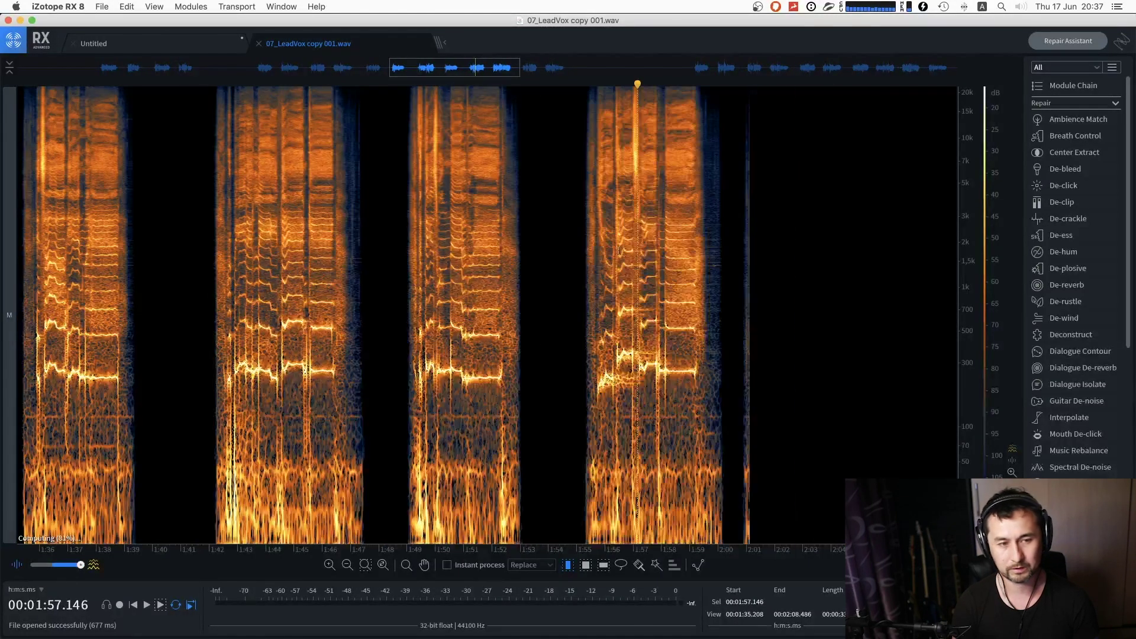
- Play the vocal from 2:01.465 and examine the surrounding phrases in the spectrogram
{"action": "left_click", "coordinate": [627, 261]}
{"action": "scroll", "coordinate": [651, 270], "scroll_direction": "up", "scroll_amount": 1}
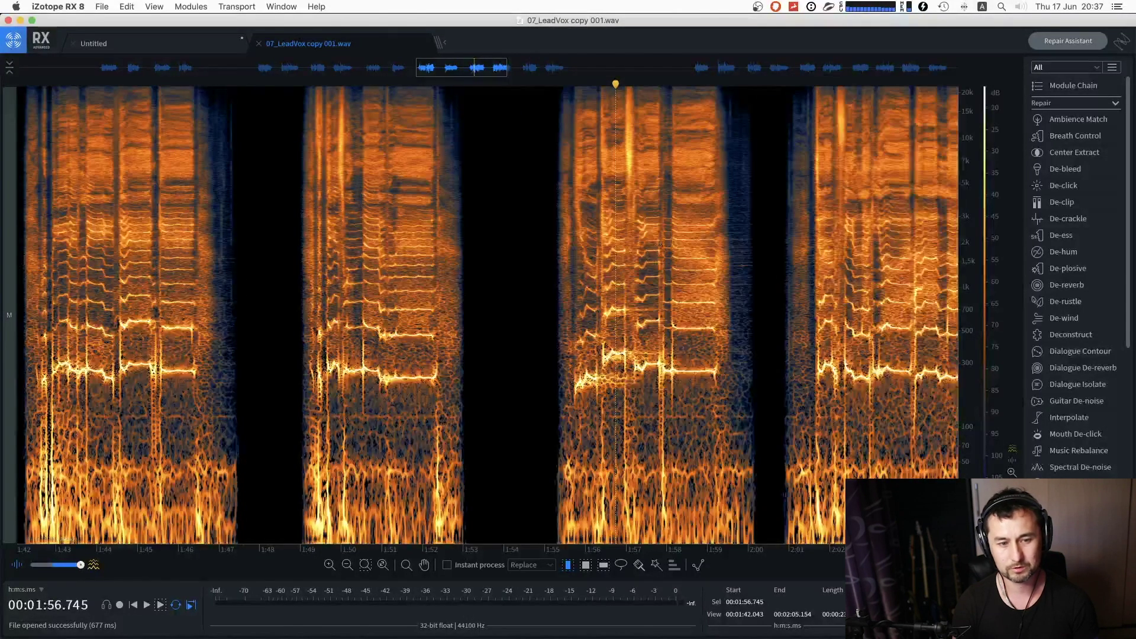
{"action": "left_click", "coordinate": [808, 206]}
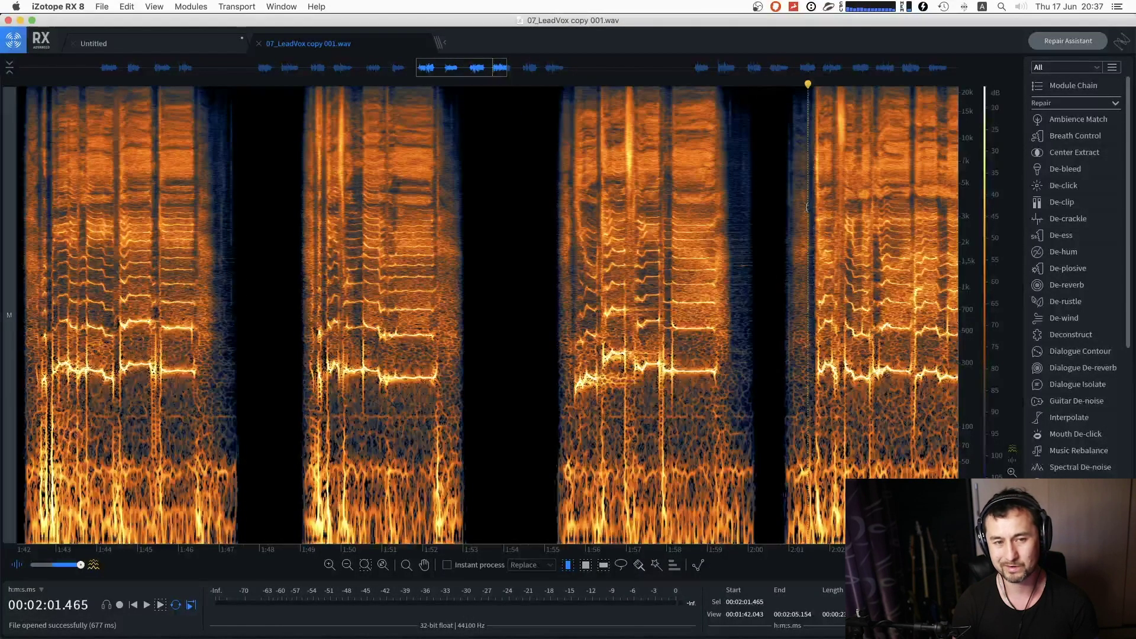
{"action": "key", "text": "space"}
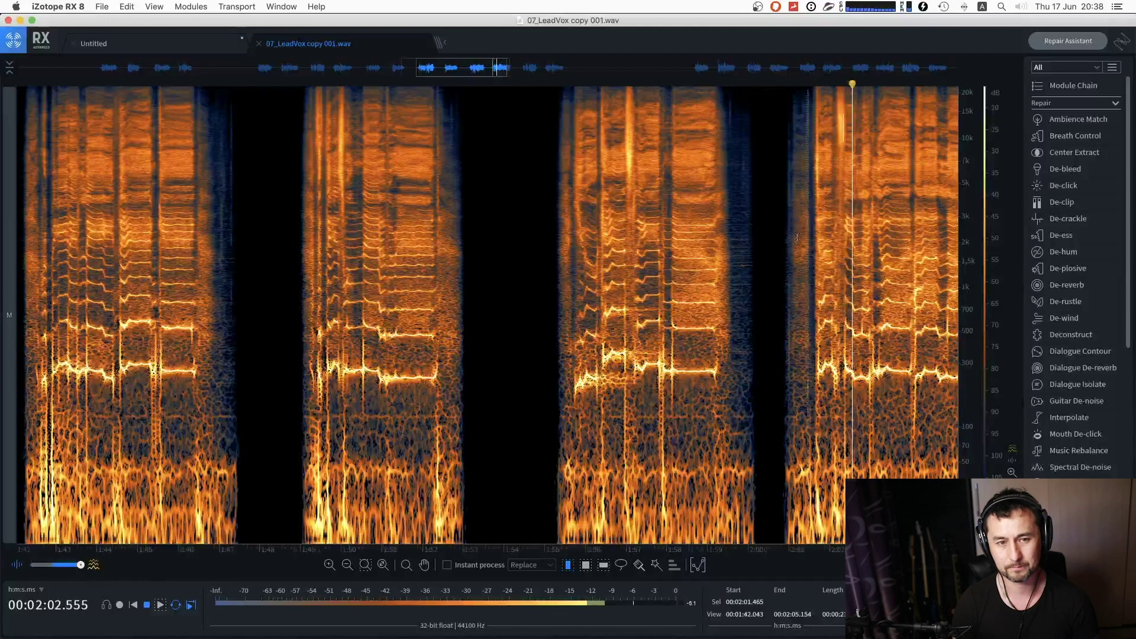
{"action": "scroll", "coordinate": [792, 240], "scroll_direction": "down", "scroll_amount": 1}
{"action": "scroll", "coordinate": [792, 240], "scroll_direction": "down", "scroll_amount": 1}
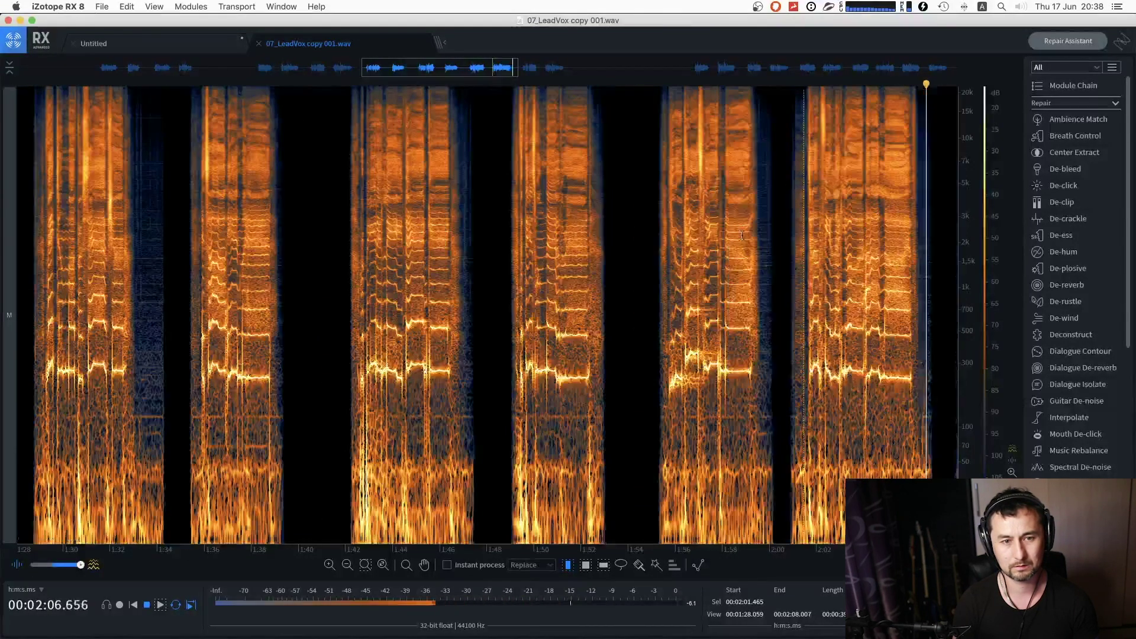
- Stop playback of the vocal and show the full length of the recording in the spectrogram
{"action": "key", "text": "space"}
{"action": "left_click", "coordinate": [539, 227]}
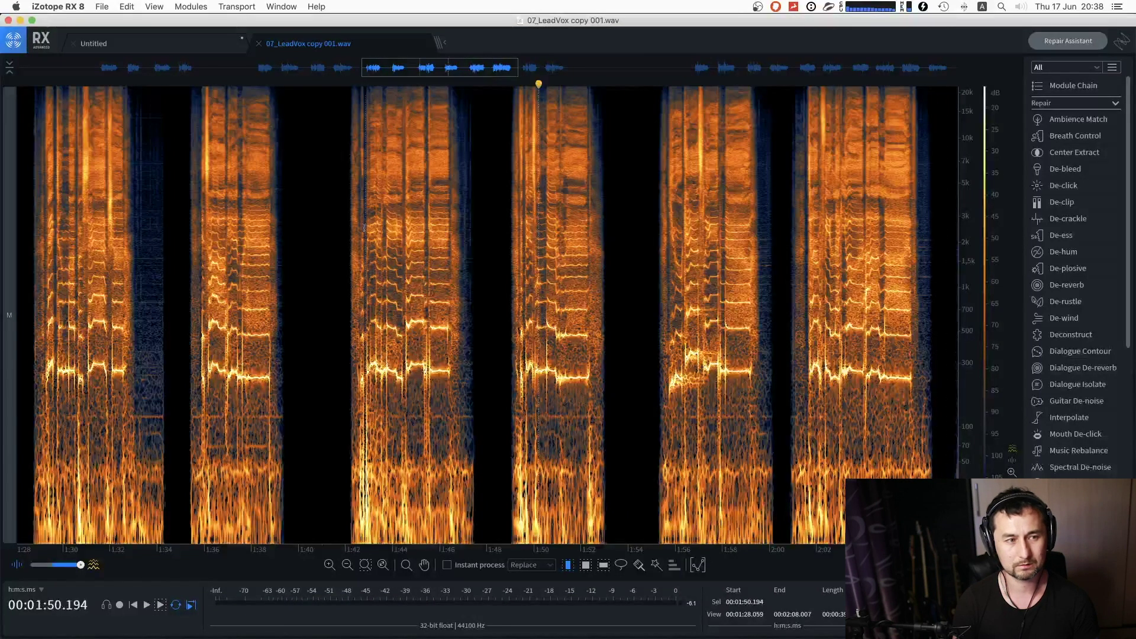
{"action": "left_click", "coordinate": [364, 227]}
{"action": "left_click_drag", "start_coordinate": [437, 67], "coordinate": [302, 70]}
{"action": "scroll", "coordinate": [749, 412], "scroll_direction": "down", "scroll_amount": 8}
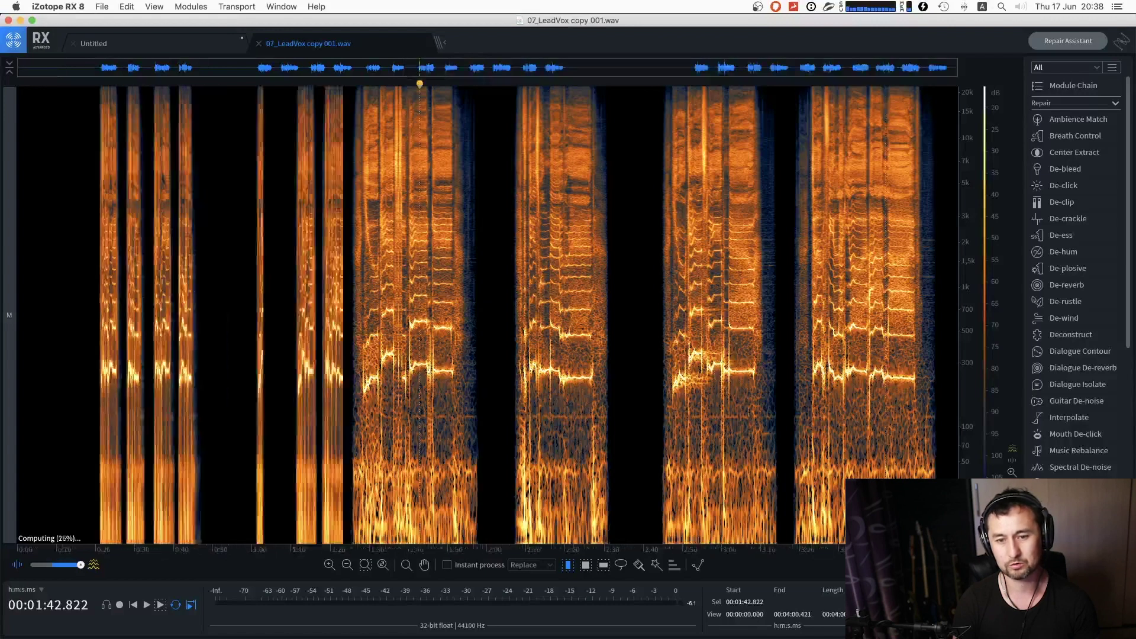
- Render Mouth De-click with sensitivity 3.0 on the first vocal section, from 0:20 to about 0:46
{"action": "left_click", "coordinate": [1076, 433]}
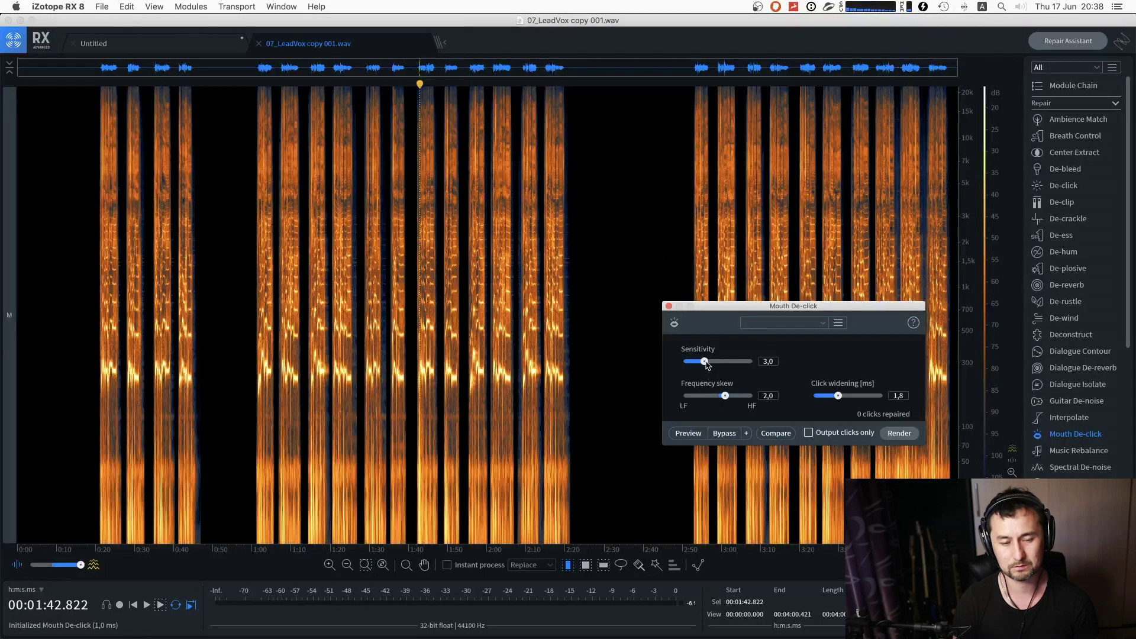
{"action": "left_click_drag", "start_coordinate": [705, 363], "coordinate": [707, 363]}
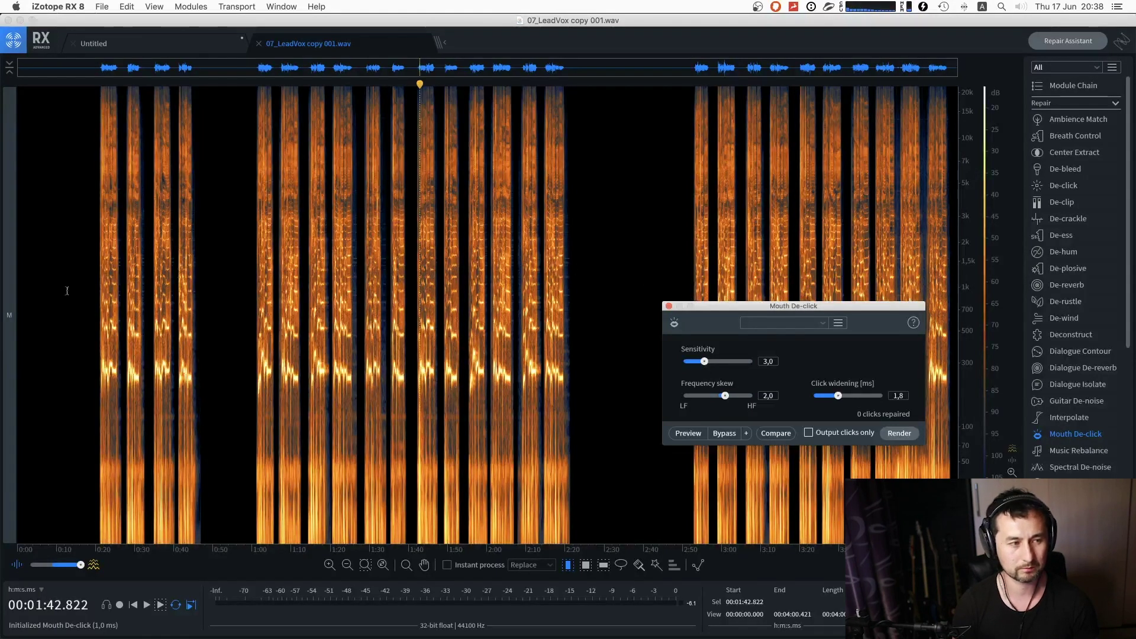
{"action": "left_click_drag", "start_coordinate": [96, 290], "coordinate": [199, 293]}
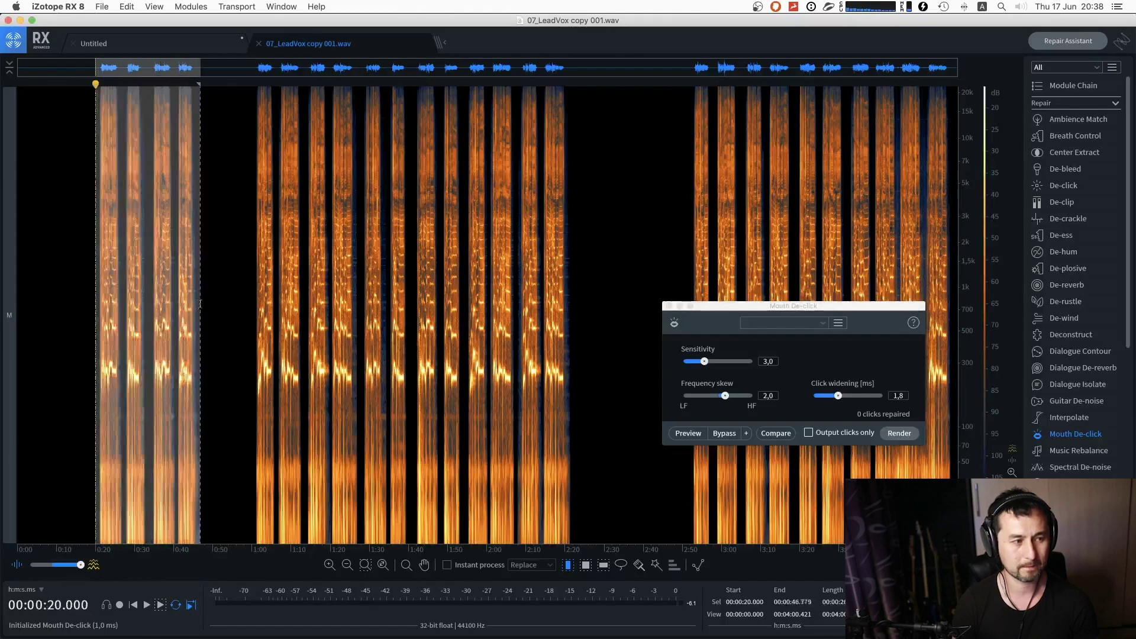
{"action": "left_click", "coordinate": [901, 435]}
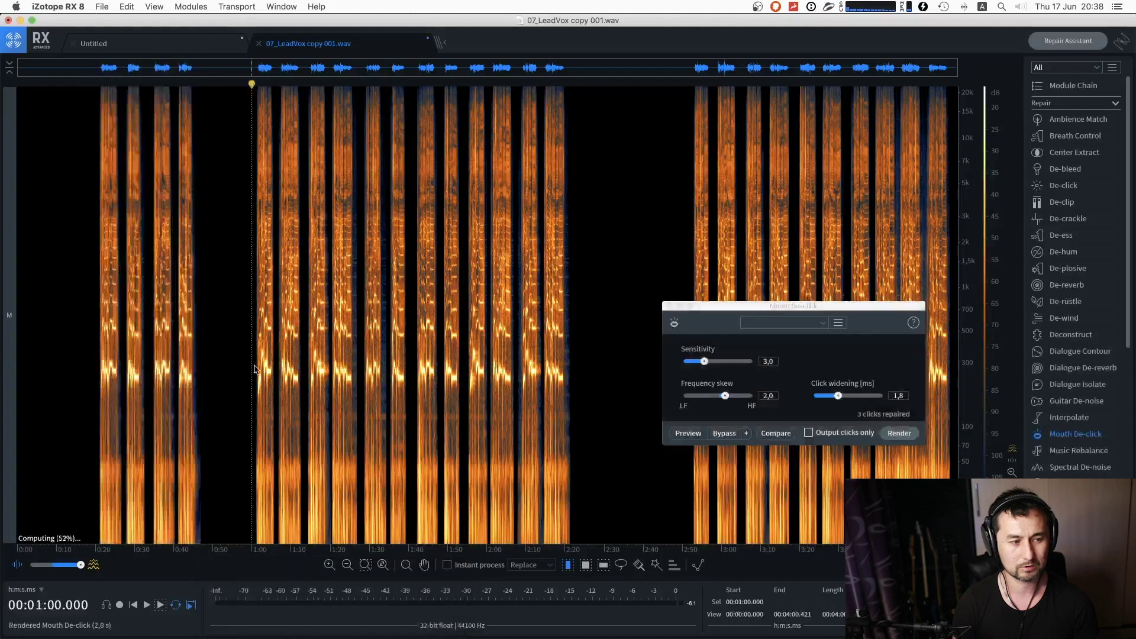
- Render Mouth De-click on the vocal sections from 1:00 to about 2:22 and from about 2:52 to 3:58, and close the module
{"action": "left_click_drag", "start_coordinate": [252, 370], "coordinate": [574, 372]}
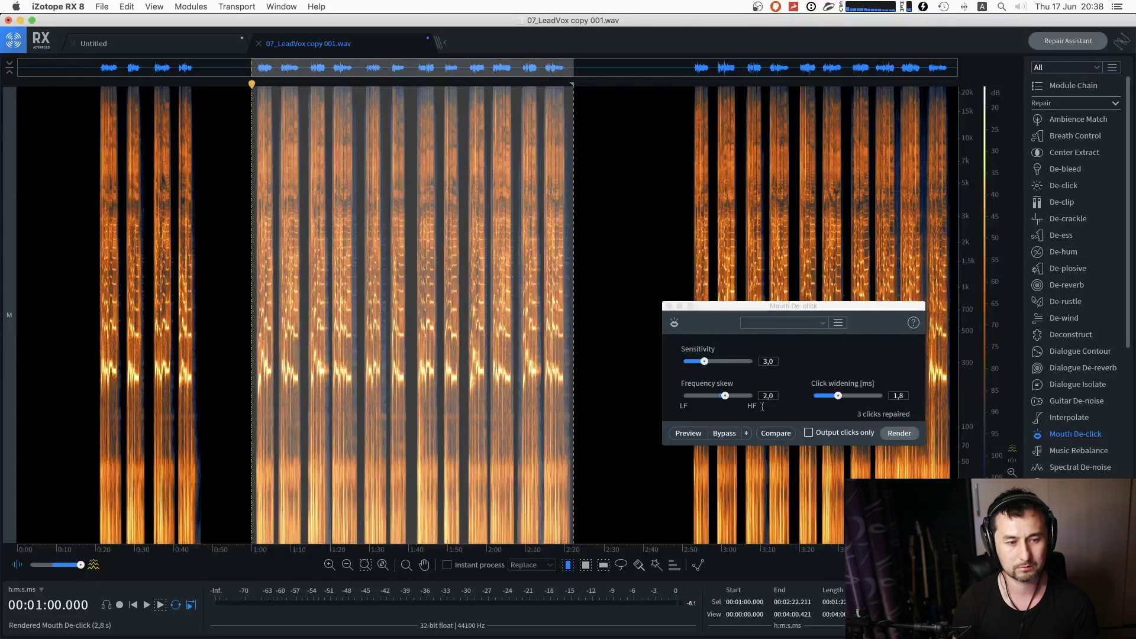
{"action": "left_click", "coordinate": [895, 433]}
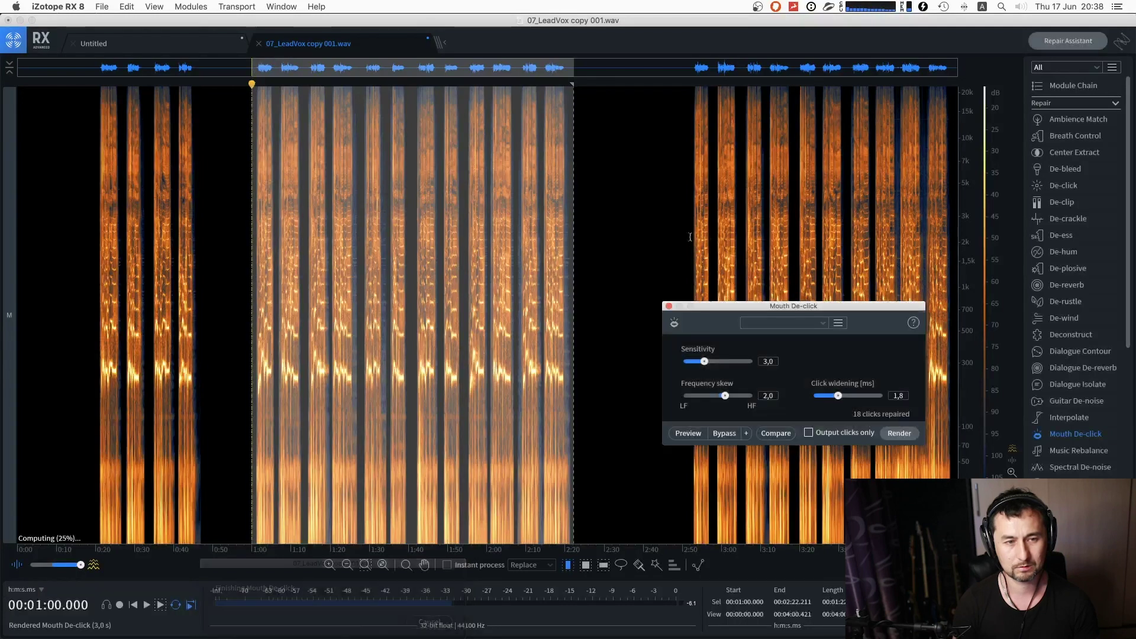
{"action": "left_click", "coordinate": [693, 238]}
{"action": "key", "text": "shift+End"}
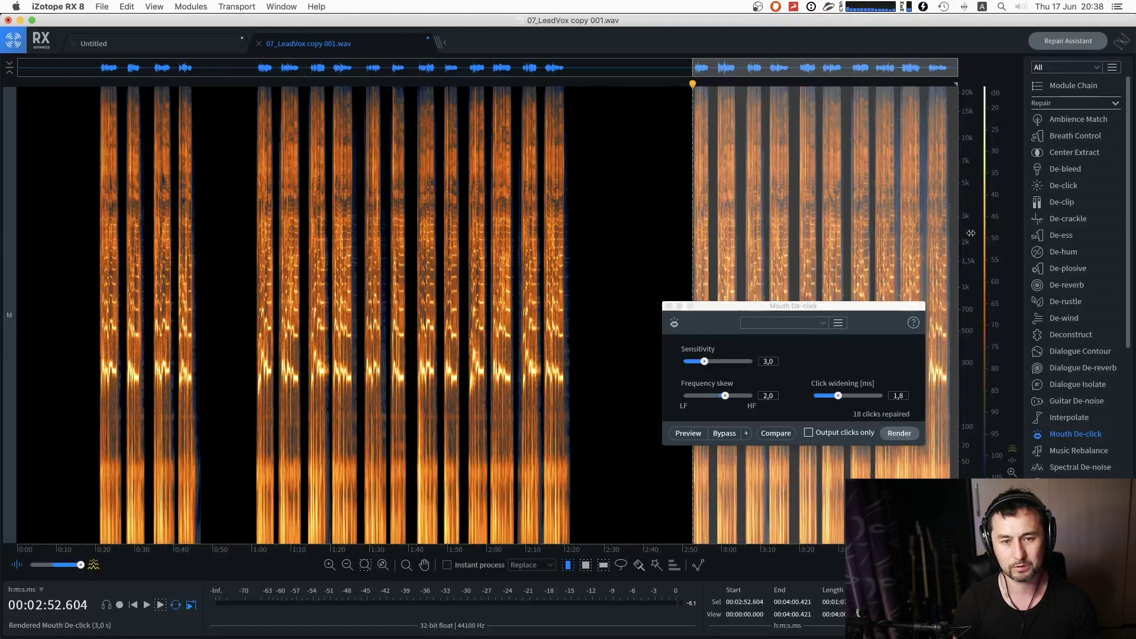
{"action": "left_click_drag", "start_coordinate": [971, 233], "coordinate": [949, 237]}
{"action": "left_click", "coordinate": [904, 432]}
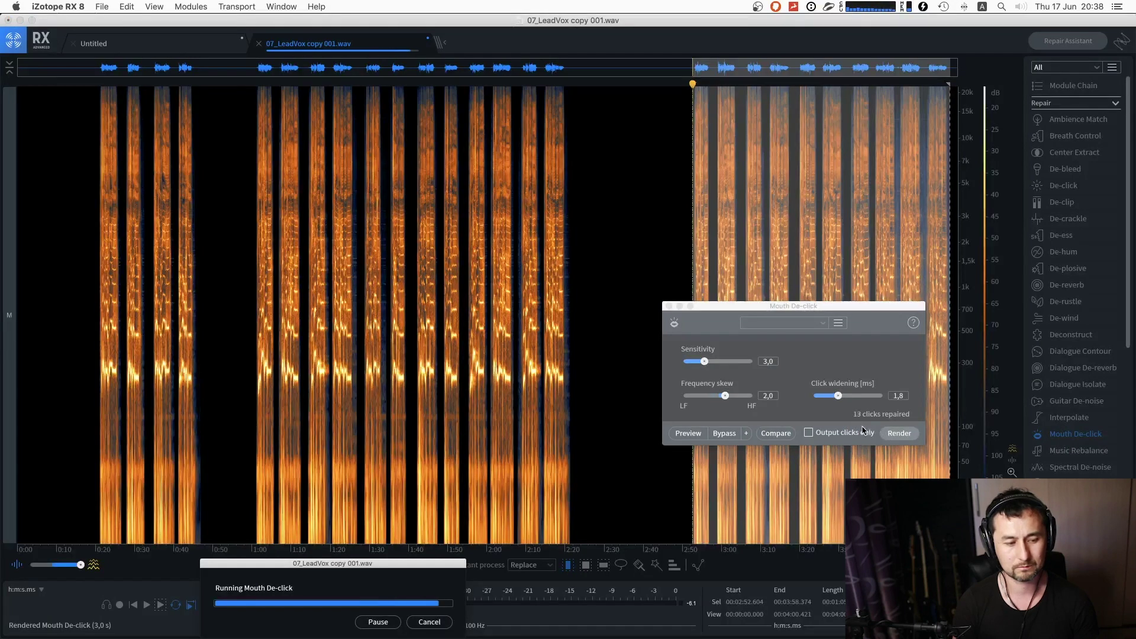
{"action": "left_click", "coordinate": [669, 307]}
- Save the repaired 07_LeadVox copy 001.wav and switch to REAPER
{"action": "left_click", "coordinate": [746, 312]}
{"action": "scroll", "coordinate": [744, 313], "scroll_direction": "up", "scroll_amount": 3}
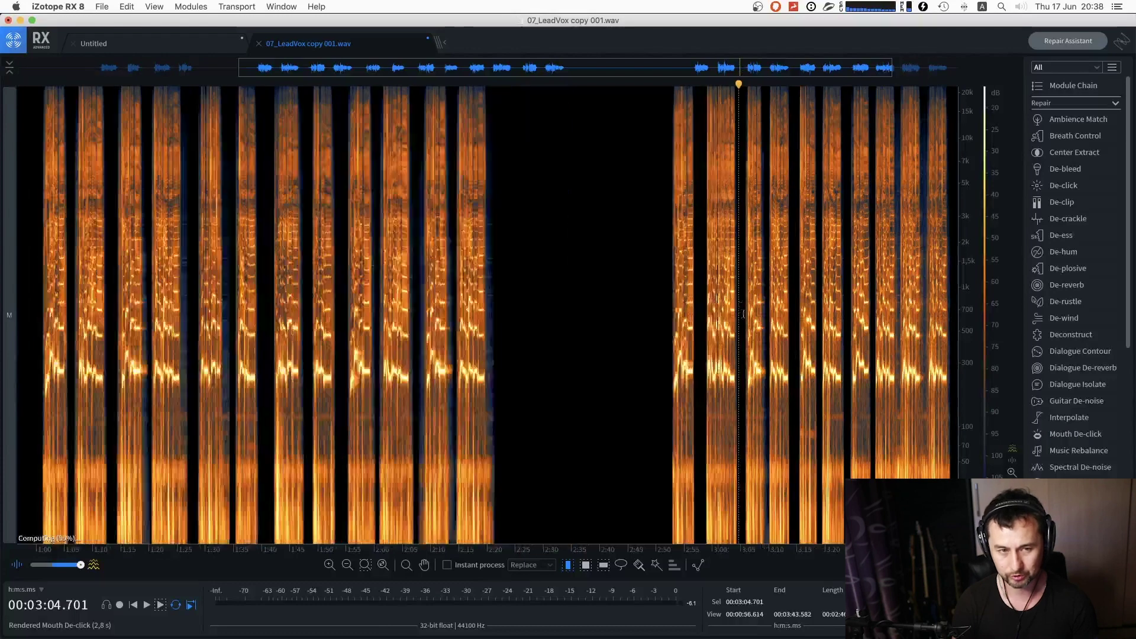
{"action": "left_click", "coordinate": [679, 256]}
{"action": "scroll", "coordinate": [679, 256], "scroll_direction": "down", "scroll_amount": 3}
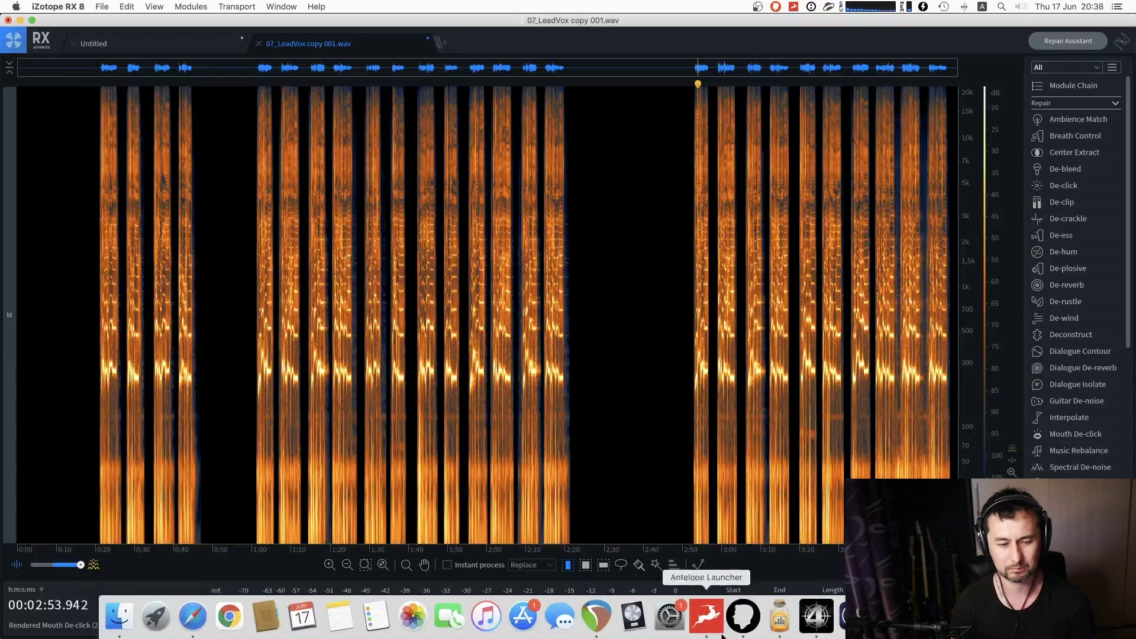
{"action": "key", "text": "super+s"}
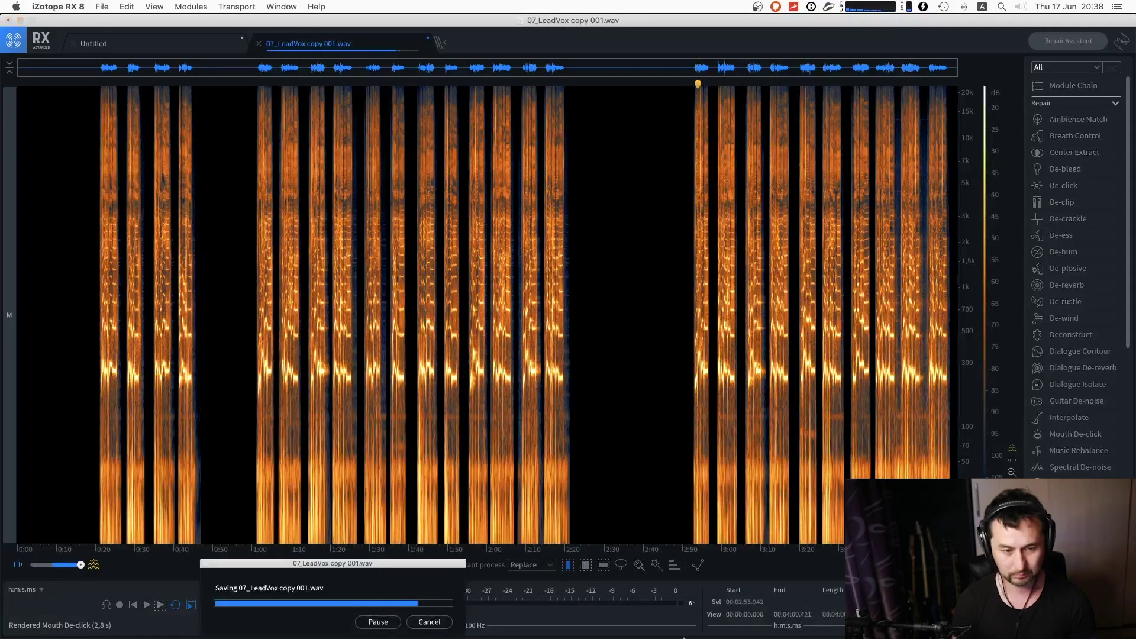
{"action": "left_click", "coordinate": [596, 618]}
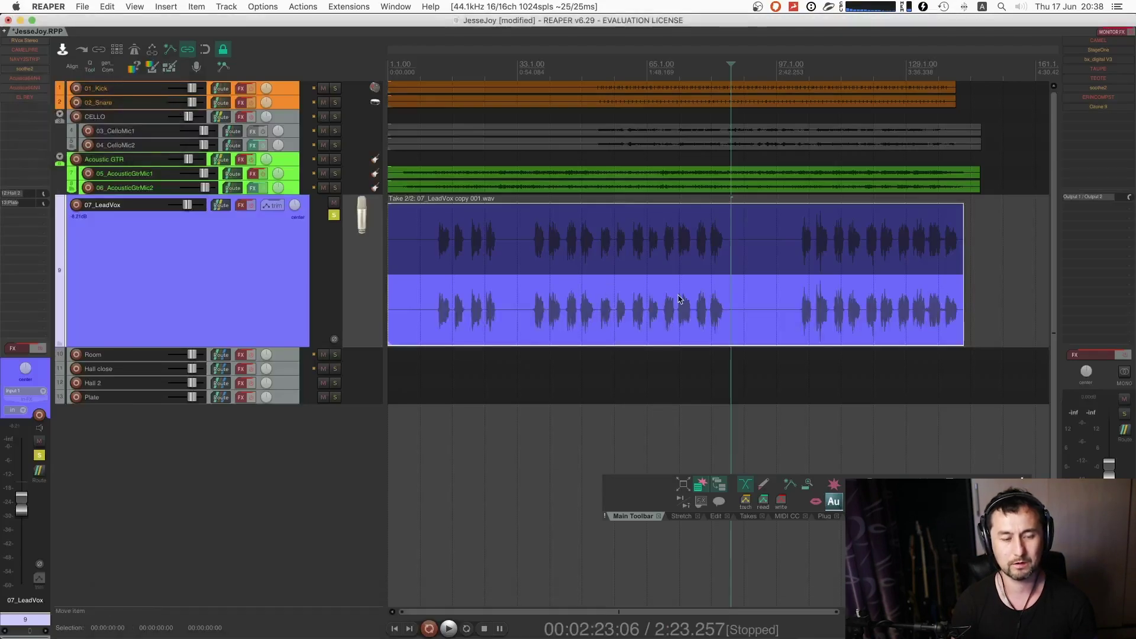
- Switch between the original and copy takes of 07_LeadVox, keep the 07_LeadVox copy 001.wav take active, and unsolo the track
{"action": "left_click", "coordinate": [688, 244]}
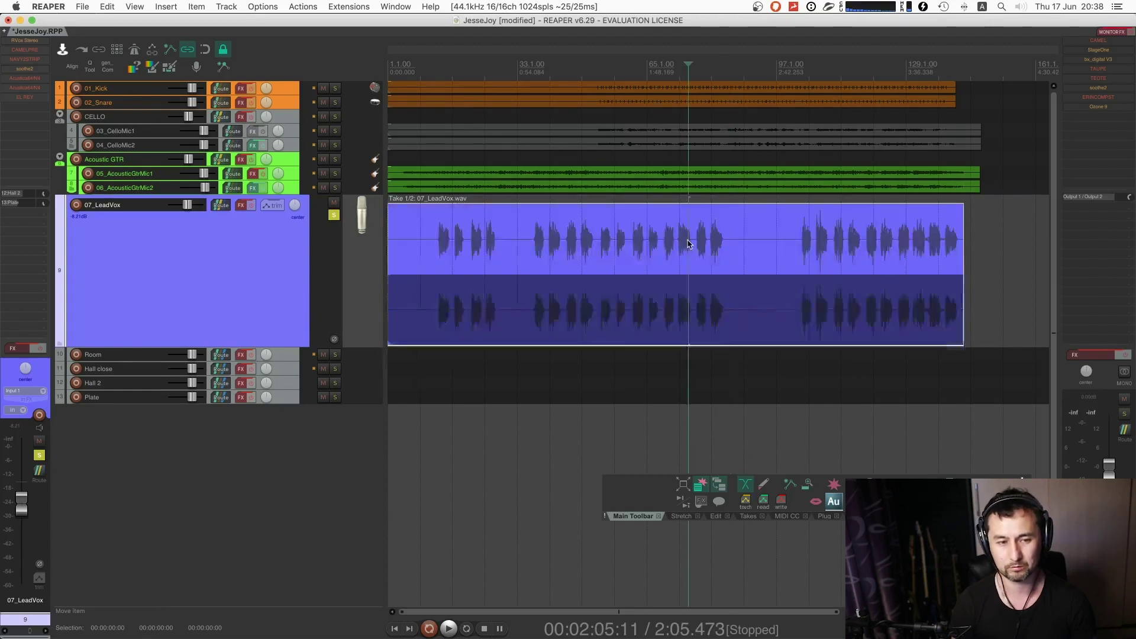
{"action": "left_click", "coordinate": [679, 319]}
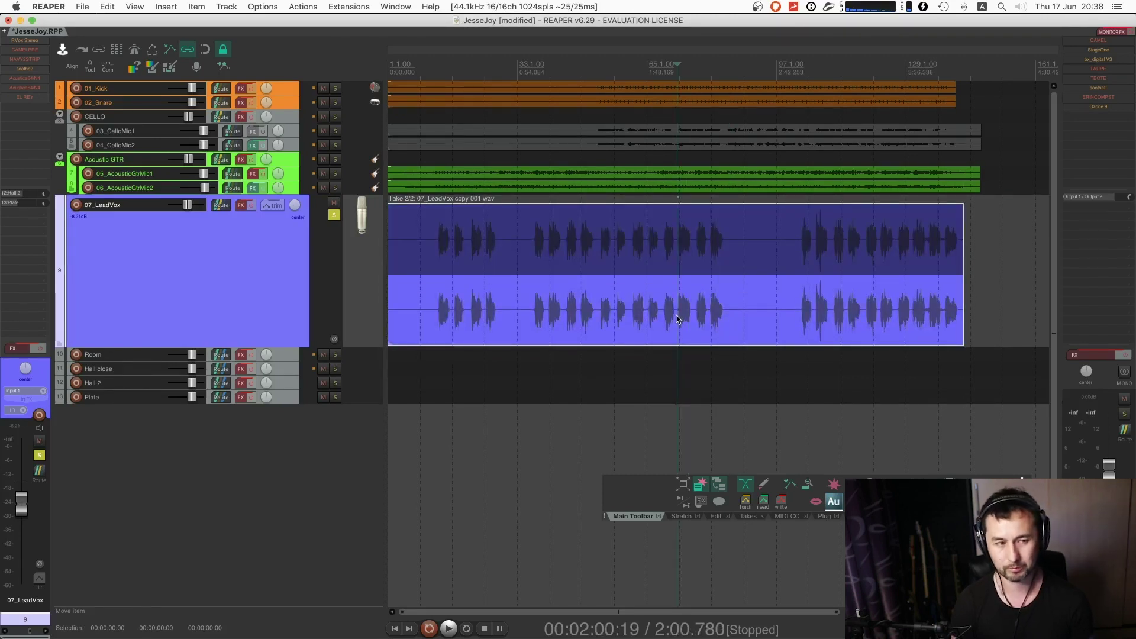
{"action": "left_click", "coordinate": [335, 219]}
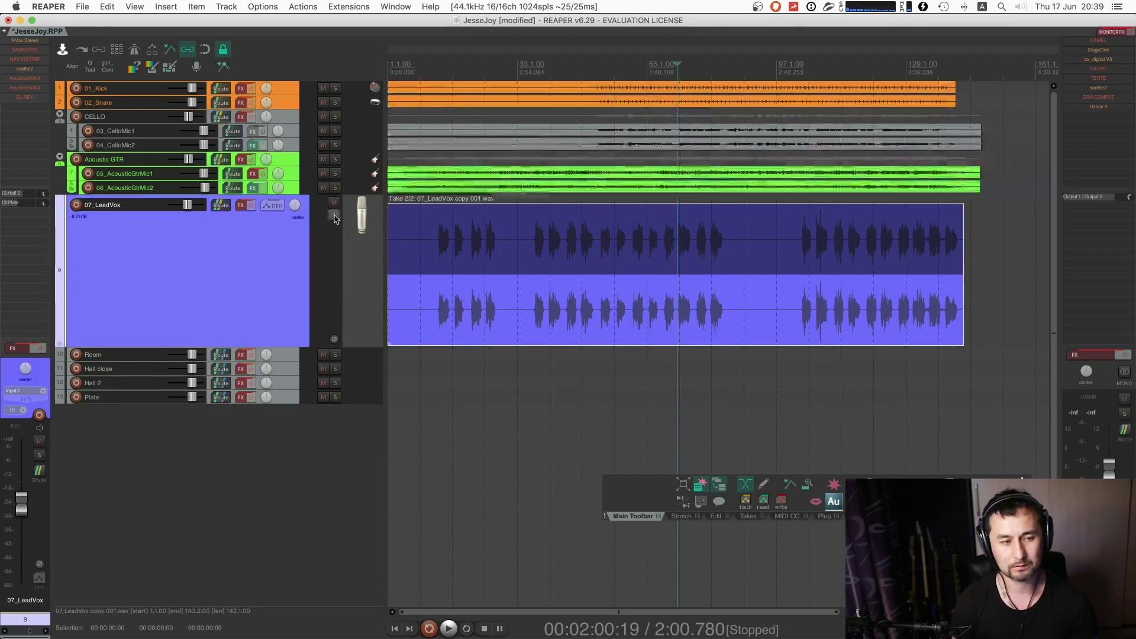
{"action": "left_click", "coordinate": [335, 219]}
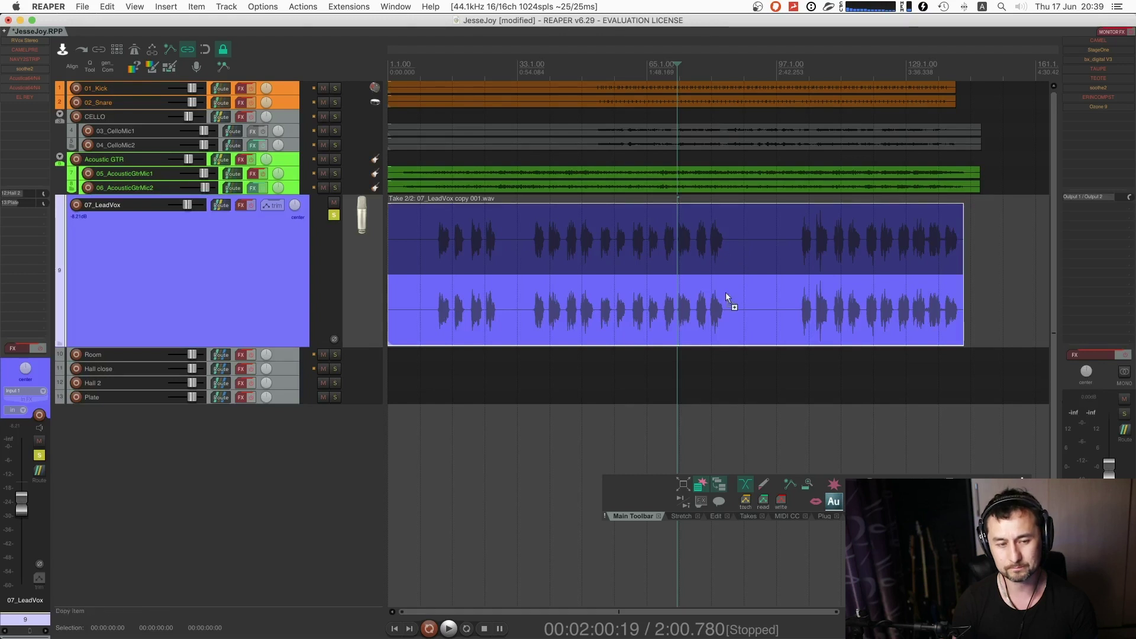
{"action": "left_click", "coordinate": [488, 252]}
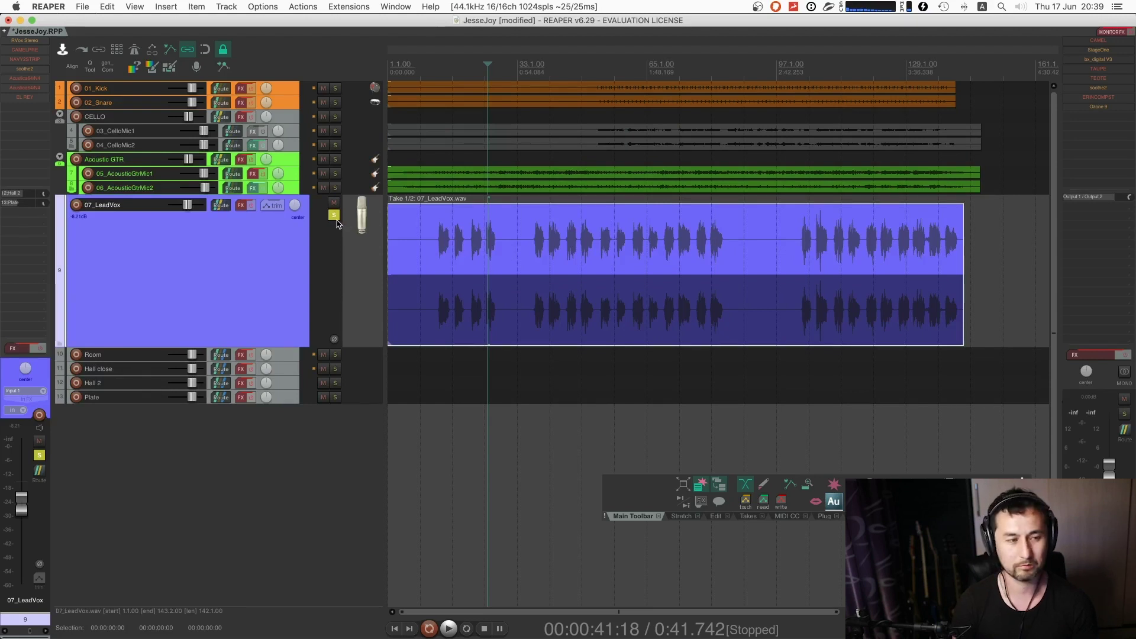
{"action": "left_click", "coordinate": [461, 284]}
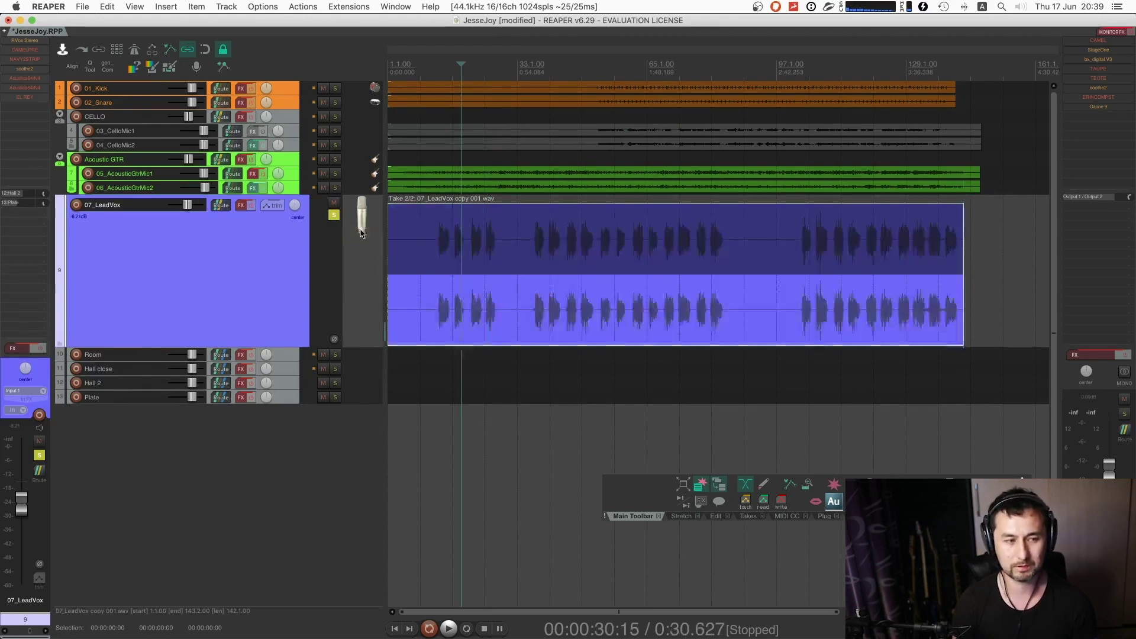
{"action": "left_click", "coordinate": [334, 216]}
- Add a new track below the Plate track, name it Delay, and increase its height
{"action": "scroll", "coordinate": [686, 288], "scroll_direction": "down", "scroll_amount": 1}
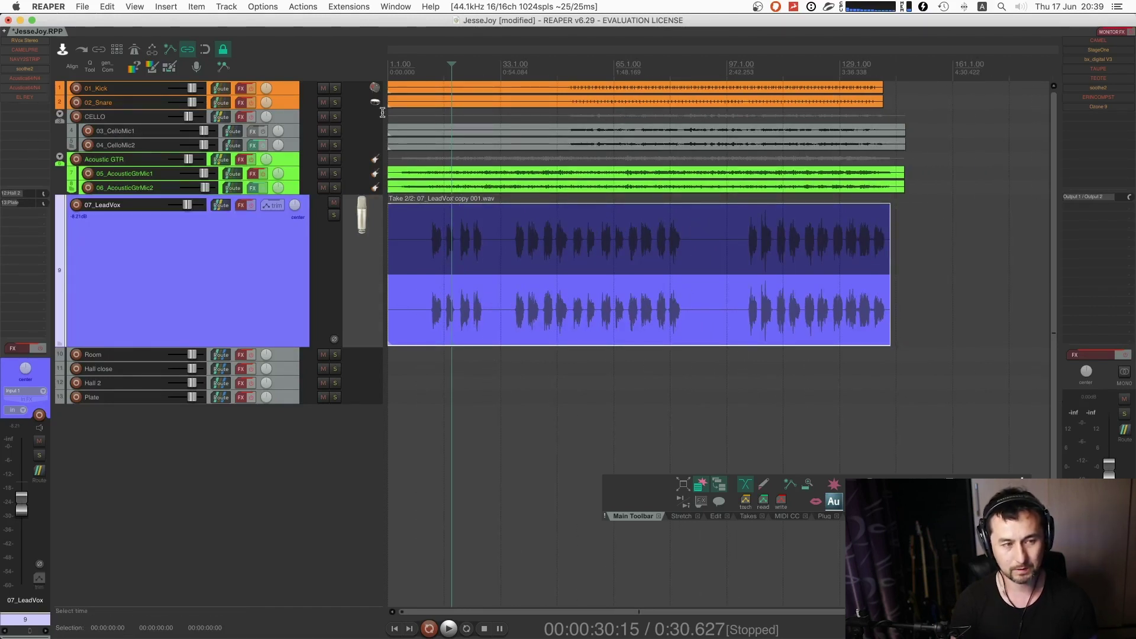
{"action": "left_click", "coordinate": [364, 357]}
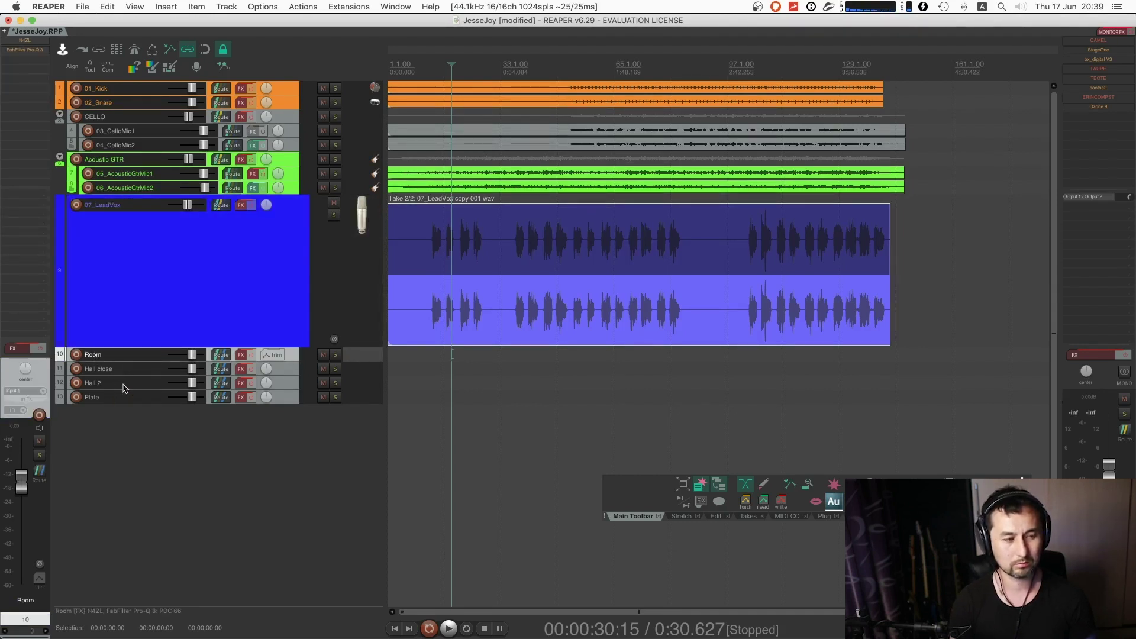
{"action": "left_click", "coordinate": [281, 402]}
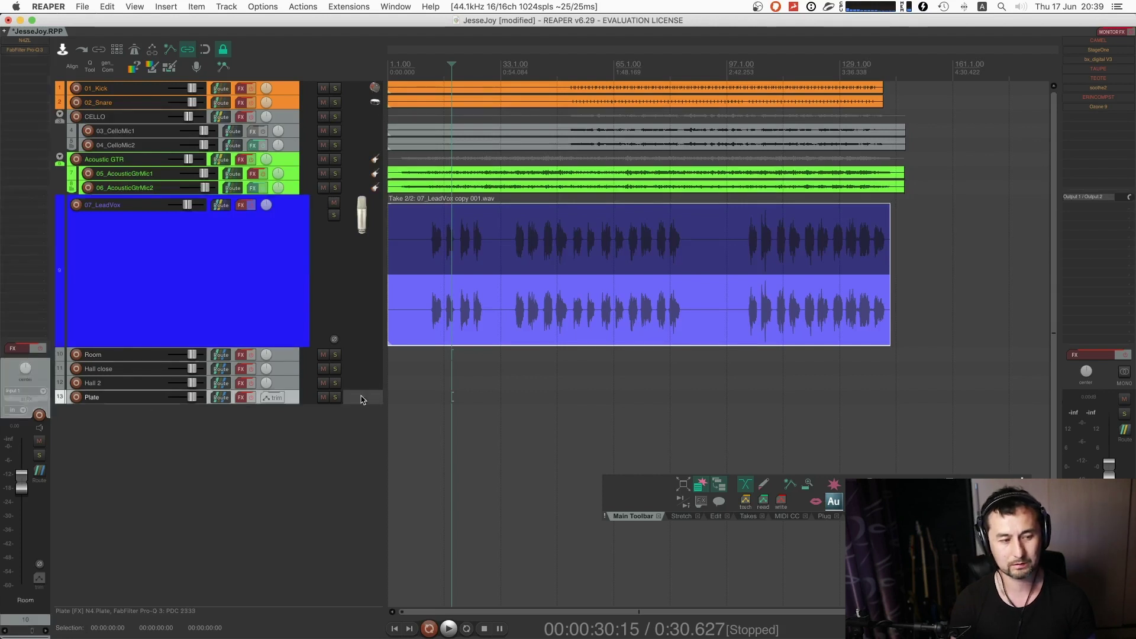
{"action": "double_click", "coordinate": [352, 437]}
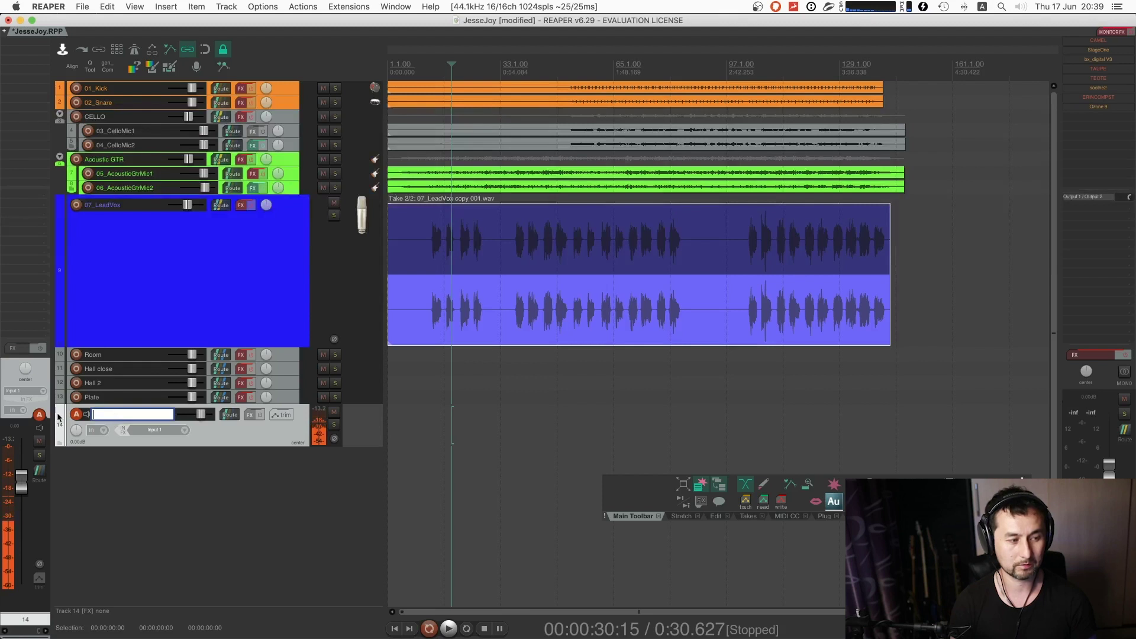
{"action": "type", "text": "D"}
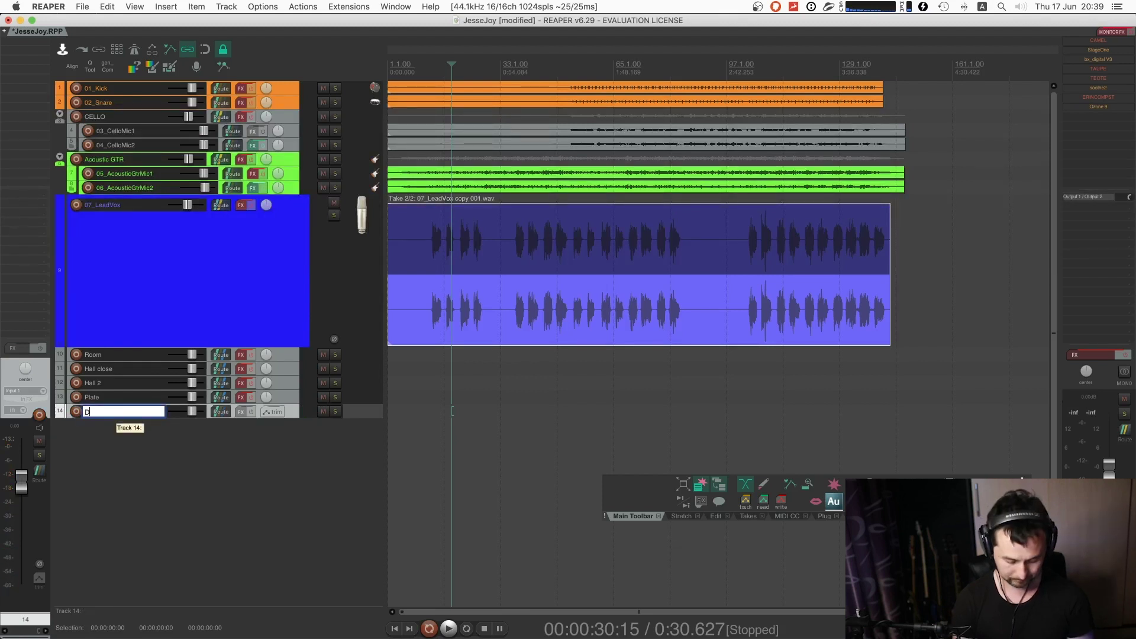
{"action": "type", "text": "elay"}
{"action": "key", "text": "Return"}
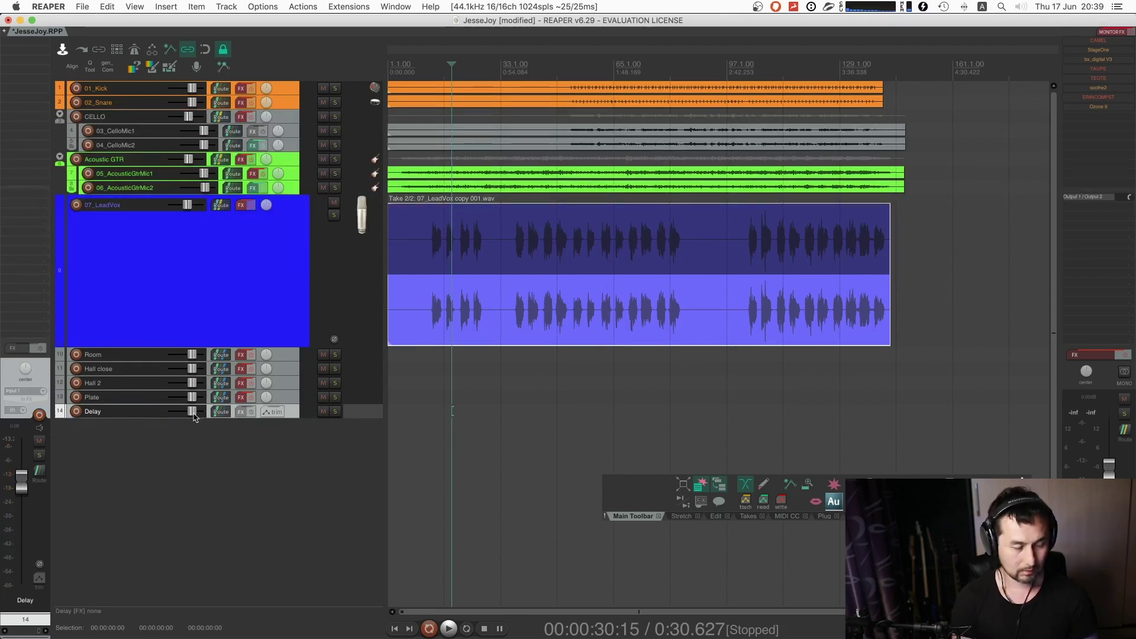
{"action": "left_click_drag", "start_coordinate": [376, 418], "coordinate": [373, 454]}
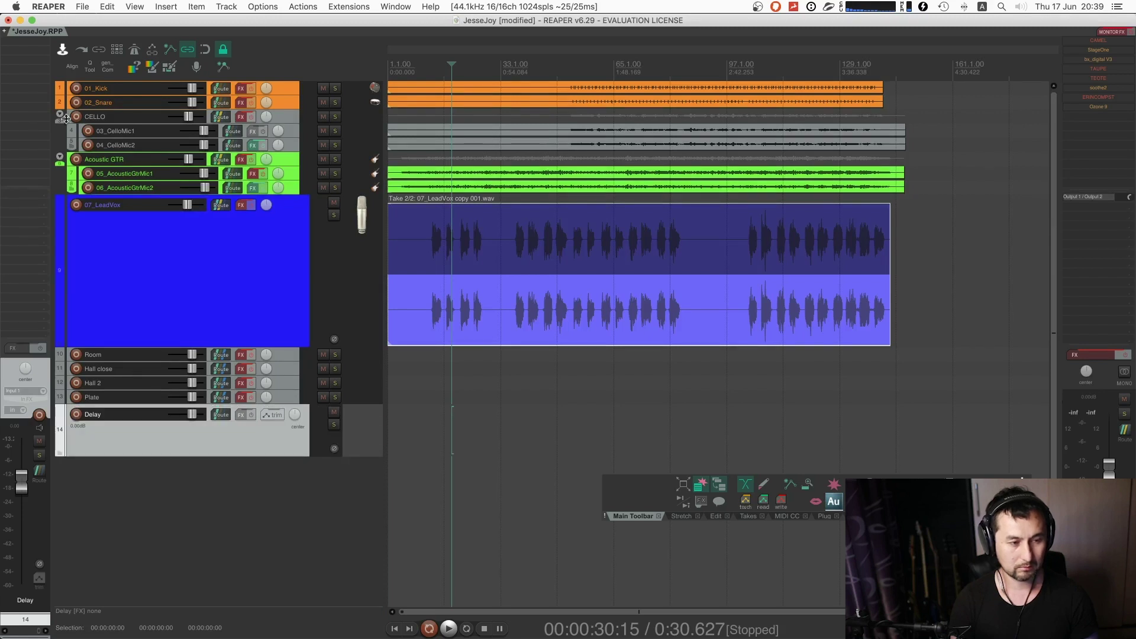
- Open the FX browser for the Delay track, filter the plug-ins for sound, and enlarge the browser window
{"action": "key", "text": "f"}
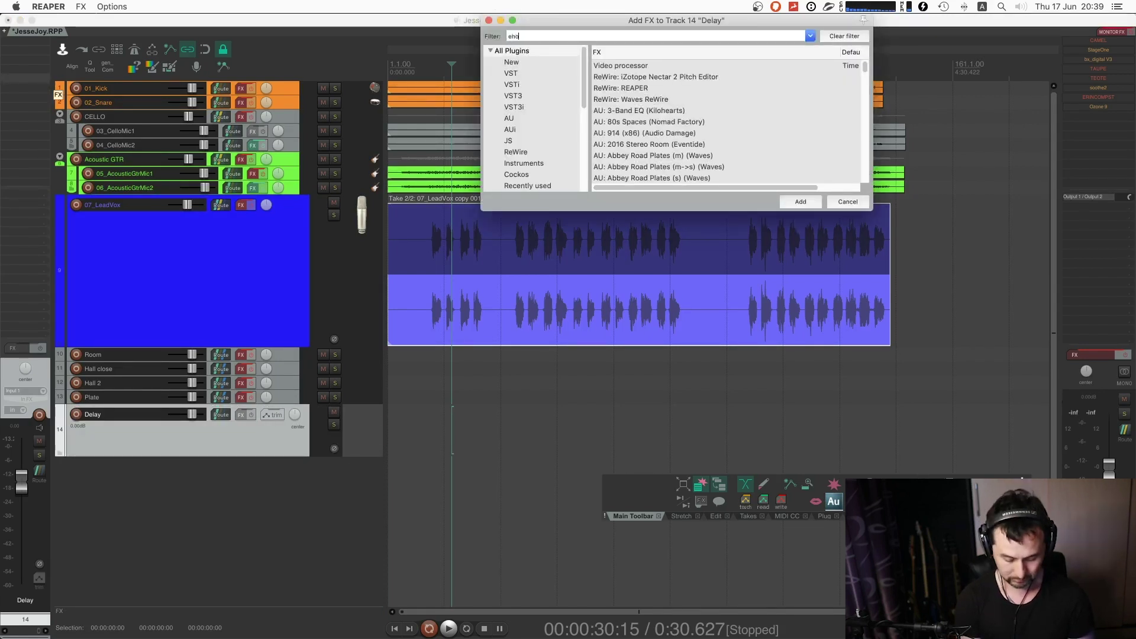
{"action": "left_click", "coordinate": [526, 49]}
{"action": "left_click_drag", "start_coordinate": [526, 37], "coordinate": [485, 38]}
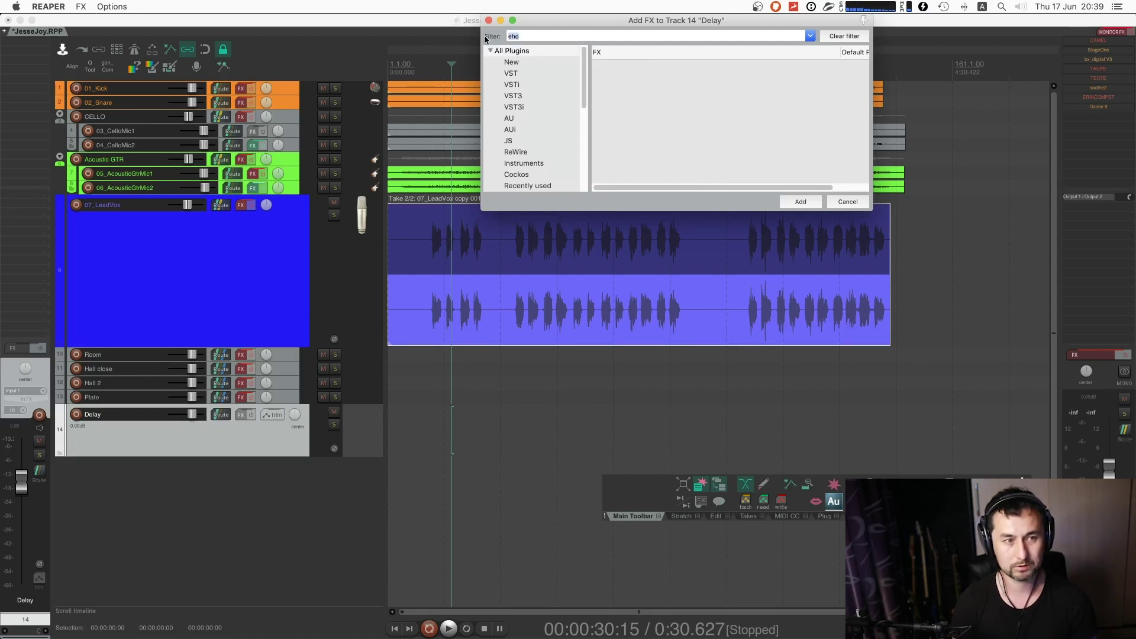
{"action": "type", "text": "sound"}
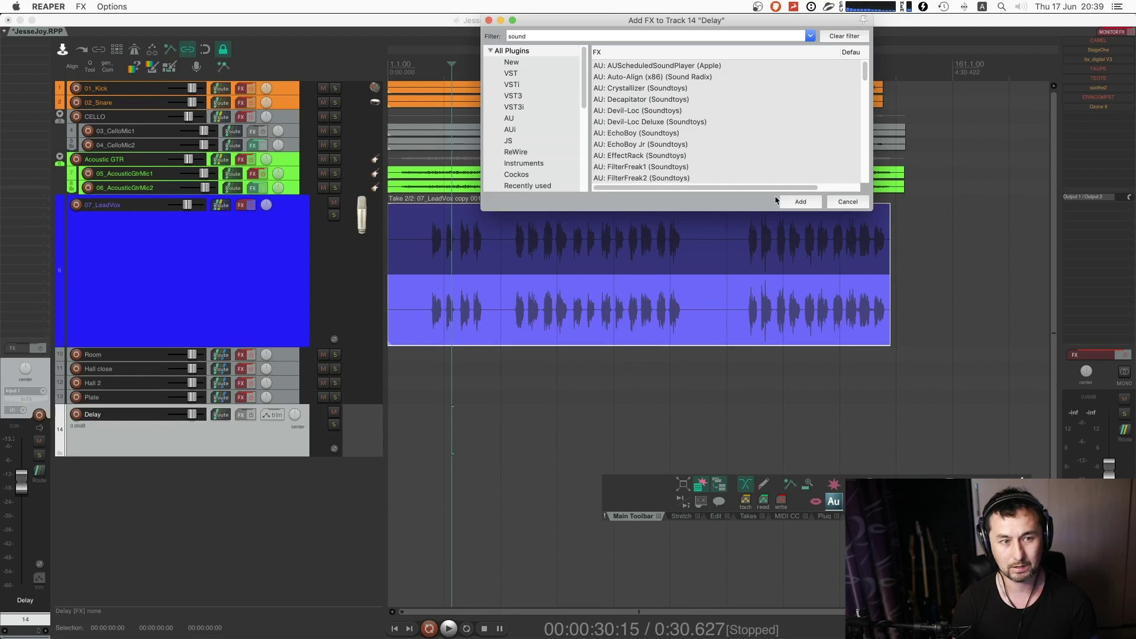
{"action": "left_click_drag", "start_coordinate": [868, 208], "coordinate": [926, 286]}
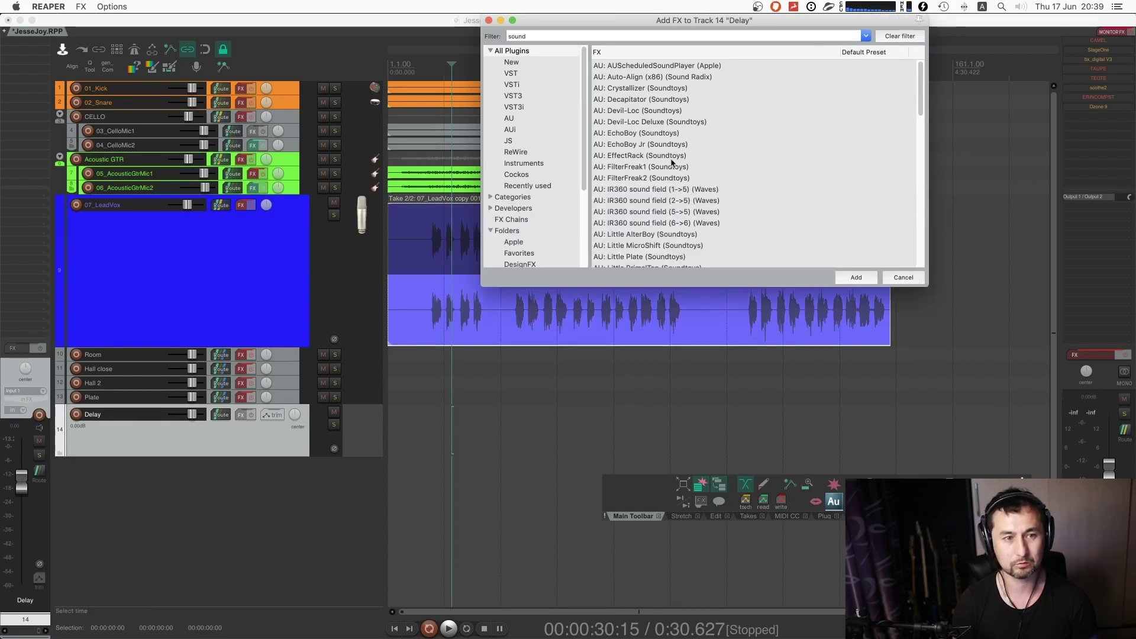
- Add AU: EchoBoy (Soundtoys) to the Delay track and move its window clear of the track list
{"action": "scroll", "coordinate": [663, 239], "scroll_direction": "down", "scroll_amount": 3}
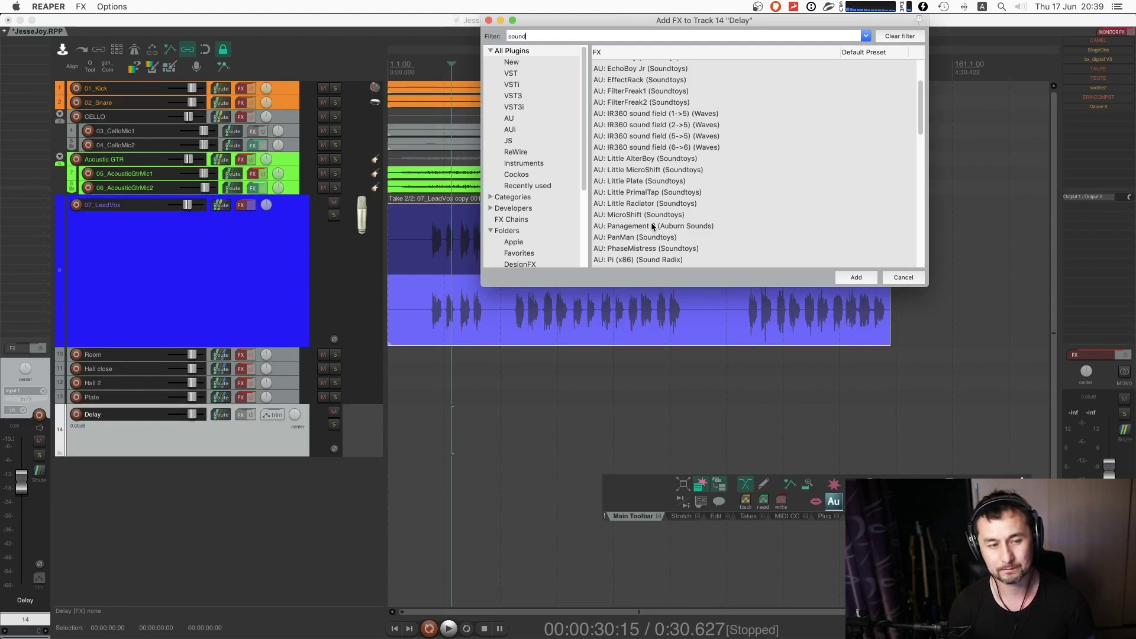
{"action": "scroll", "coordinate": [655, 228], "scroll_direction": "down", "scroll_amount": 1}
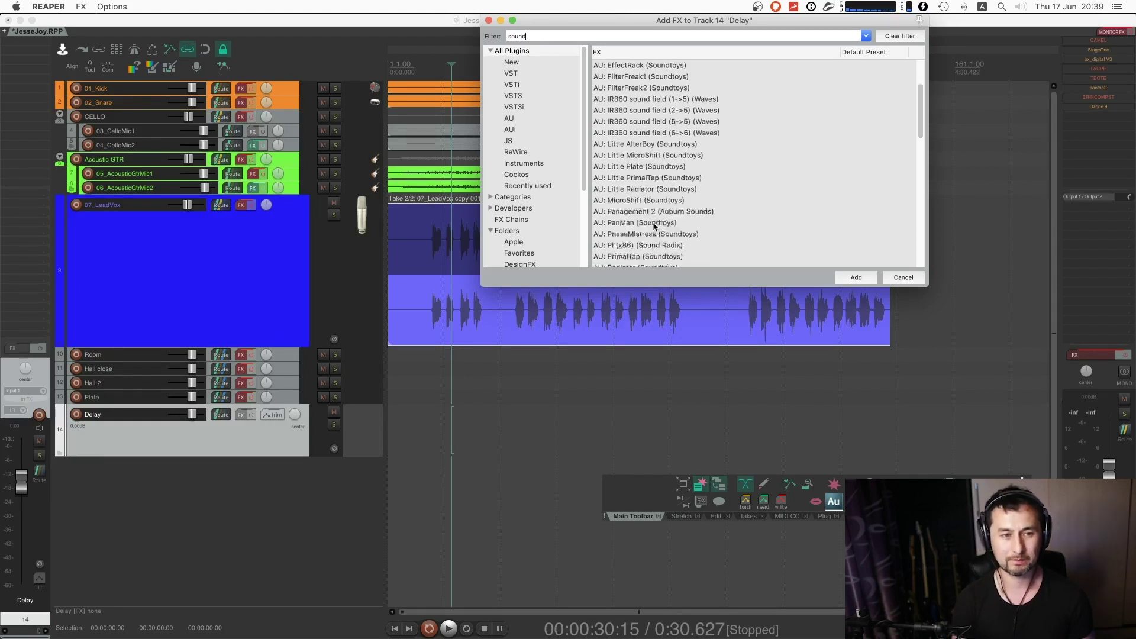
{"action": "scroll", "coordinate": [655, 227], "scroll_direction": "down", "scroll_amount": 3}
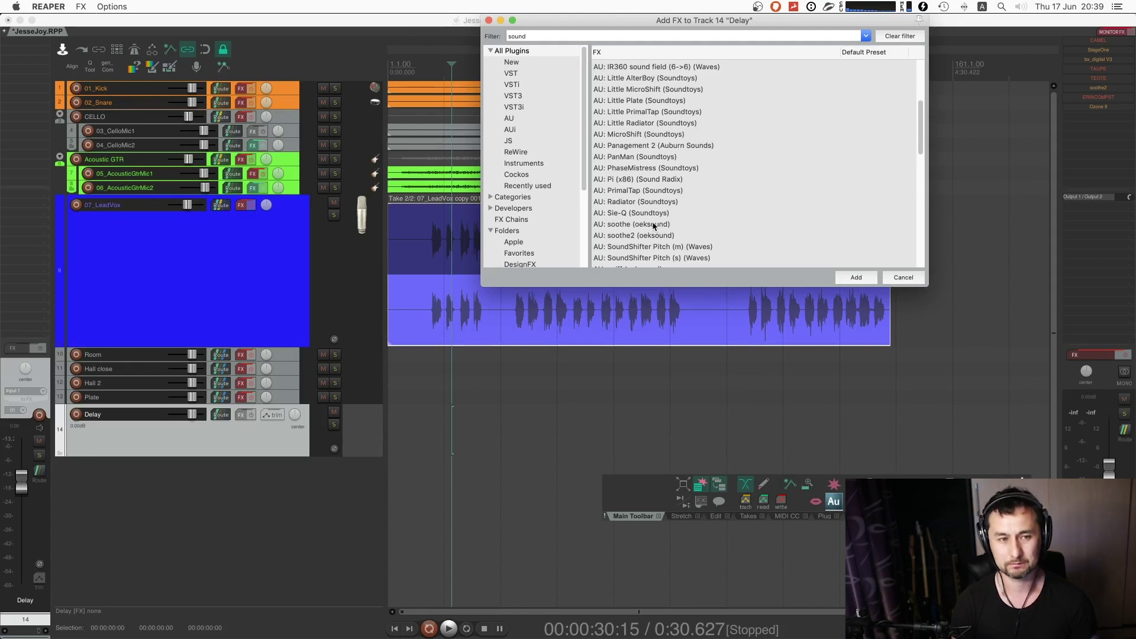
{"action": "scroll", "coordinate": [645, 222], "scroll_direction": "up", "scroll_amount": 6}
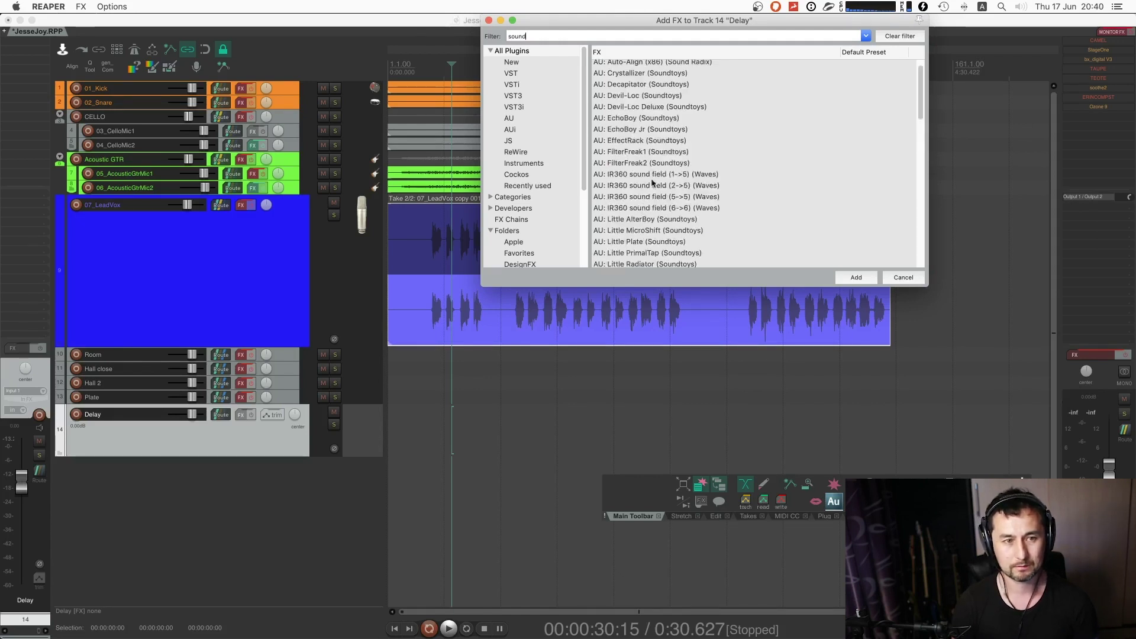
{"action": "left_click", "coordinate": [653, 118]}
{"action": "left_click", "coordinate": [855, 278]}
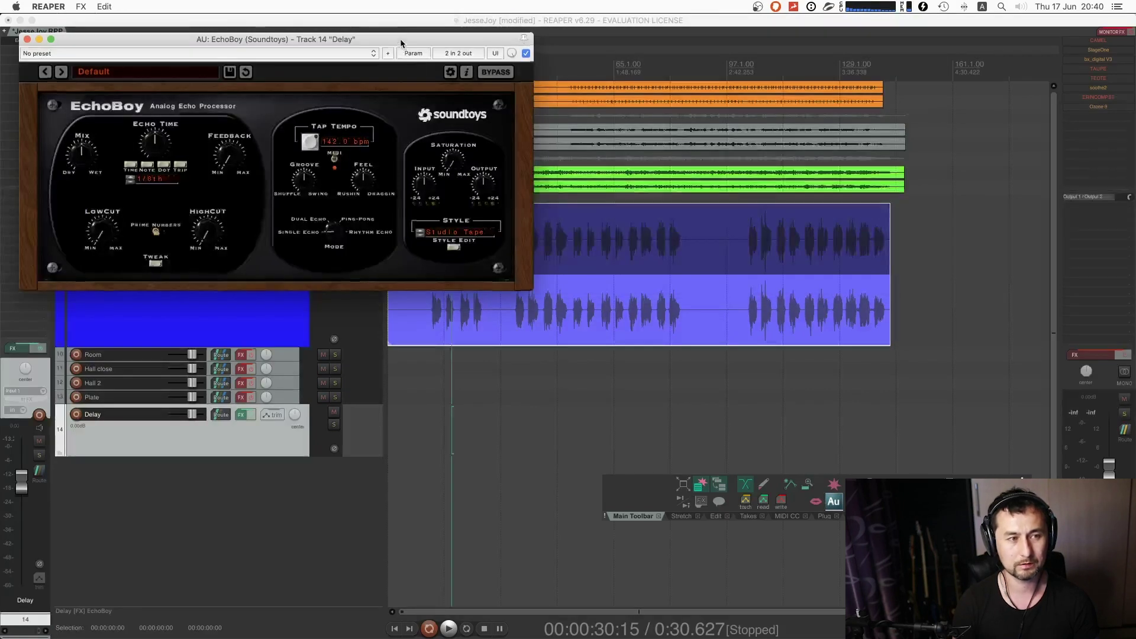
{"action": "left_click_drag", "start_coordinate": [400, 41], "coordinate": [868, 163]}
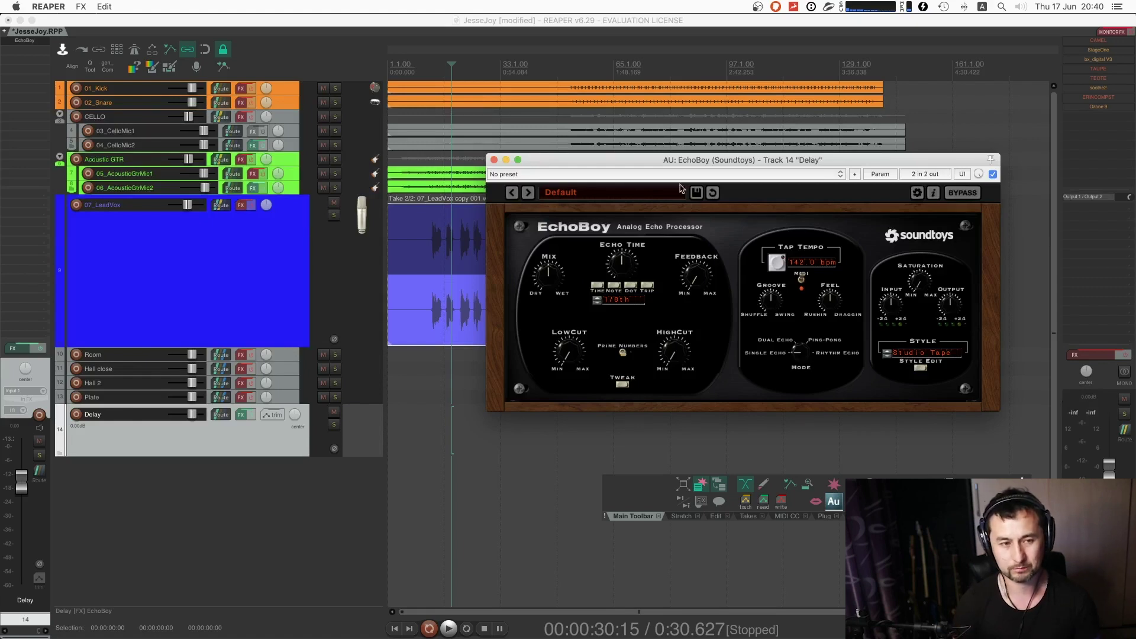
- Close the floating toolbar and even out the track heights so every track from 01_Kick to Delay fits in view
{"action": "scroll", "coordinate": [370, 406], "scroll_direction": "up", "scroll_amount": 5}
{"action": "scroll", "coordinate": [372, 406], "scroll_direction": "down", "scroll_amount": 6}
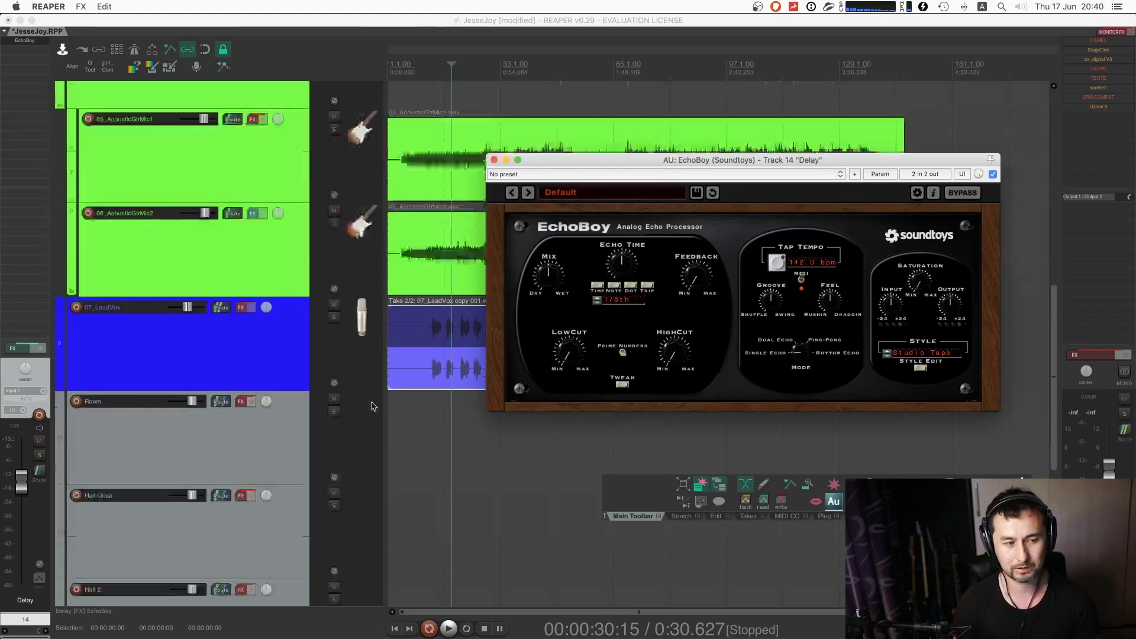
{"action": "scroll", "coordinate": [372, 406], "scroll_direction": "down", "scroll_amount": 2}
{"action": "scroll", "coordinate": [370, 405], "scroll_direction": "up", "scroll_amount": 6}
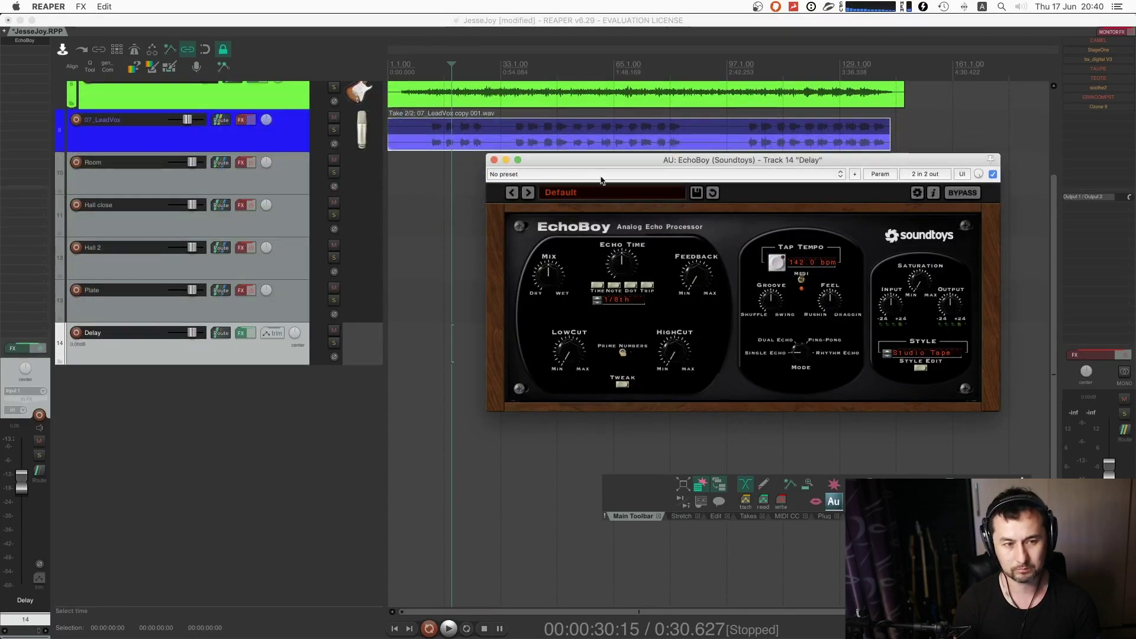
{"action": "left_click", "coordinate": [1022, 479]}
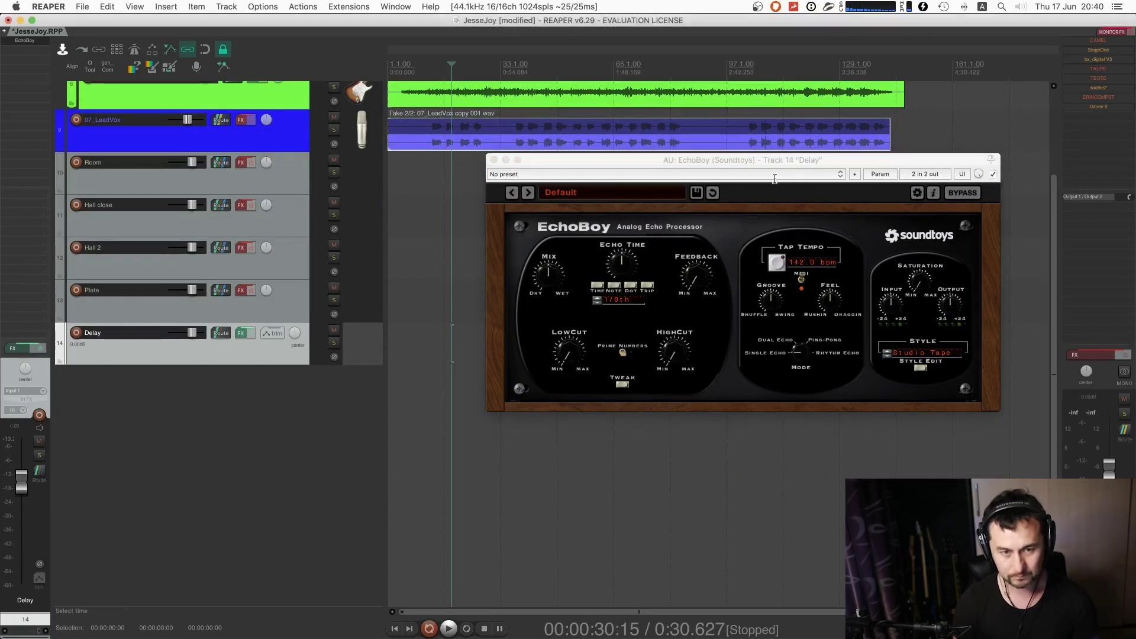
{"action": "left_click_drag", "start_coordinate": [774, 159], "coordinate": [803, 312]}
{"action": "scroll", "coordinate": [569, 234], "scroll_direction": "up", "scroll_amount": 5}
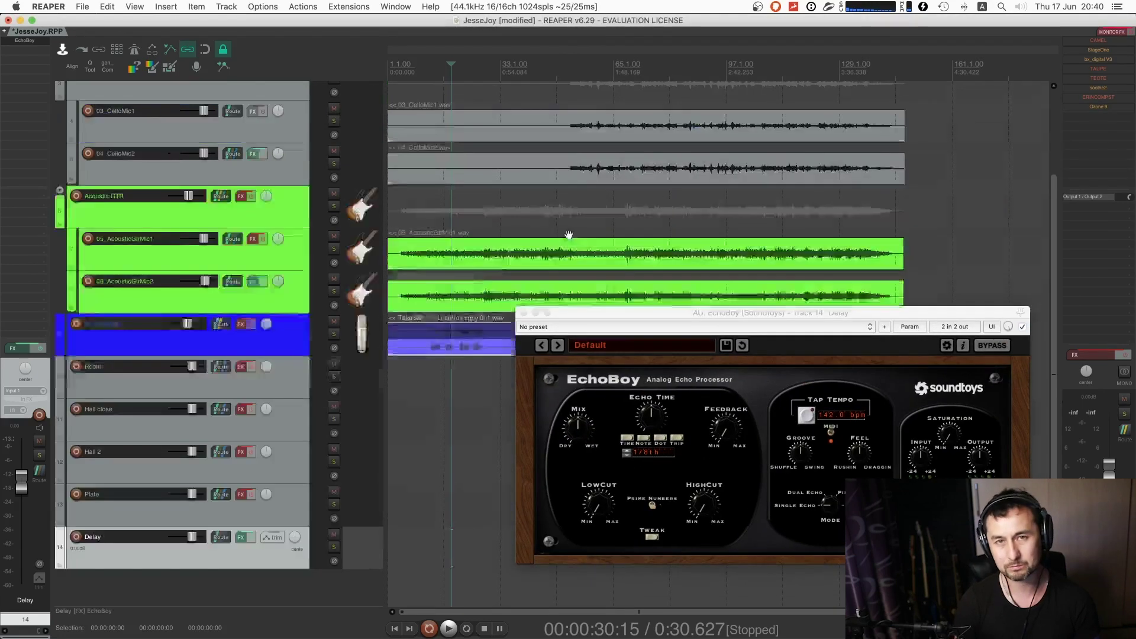
{"action": "left_click_drag", "start_coordinate": [569, 234], "coordinate": [520, 180]}
{"action": "left_click_drag", "start_coordinate": [603, 316], "coordinate": [601, 266]}
{"action": "key", "text": "Page_Down"}
{"action": "key", "text": "Page_Down"}
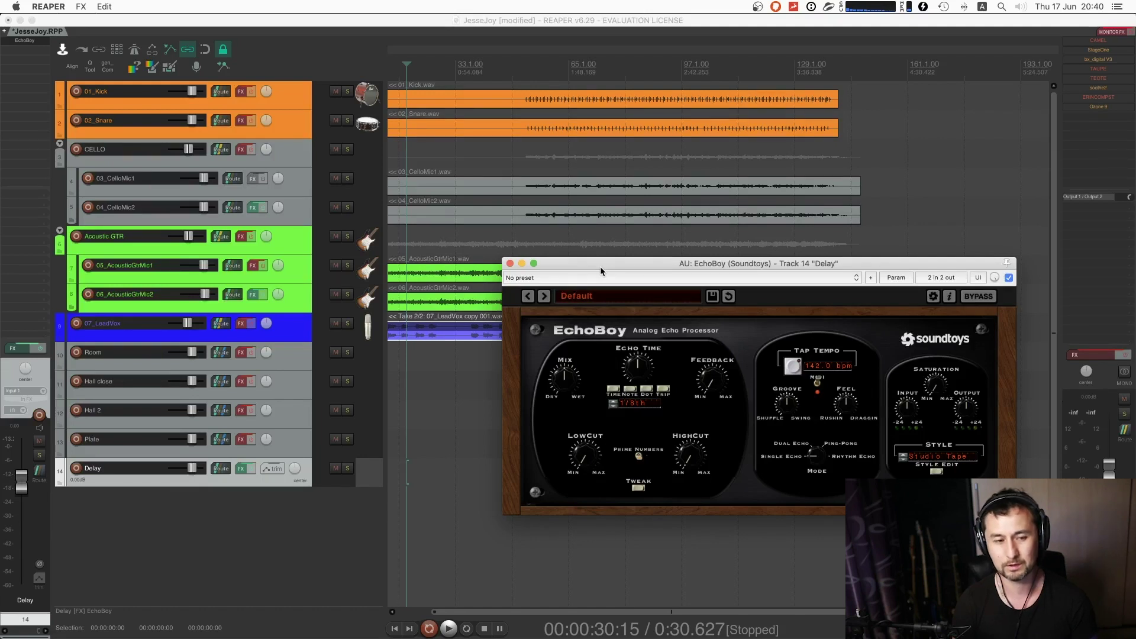
{"action": "scroll", "coordinate": [414, 436], "scroll_direction": "down", "scroll_amount": 3}
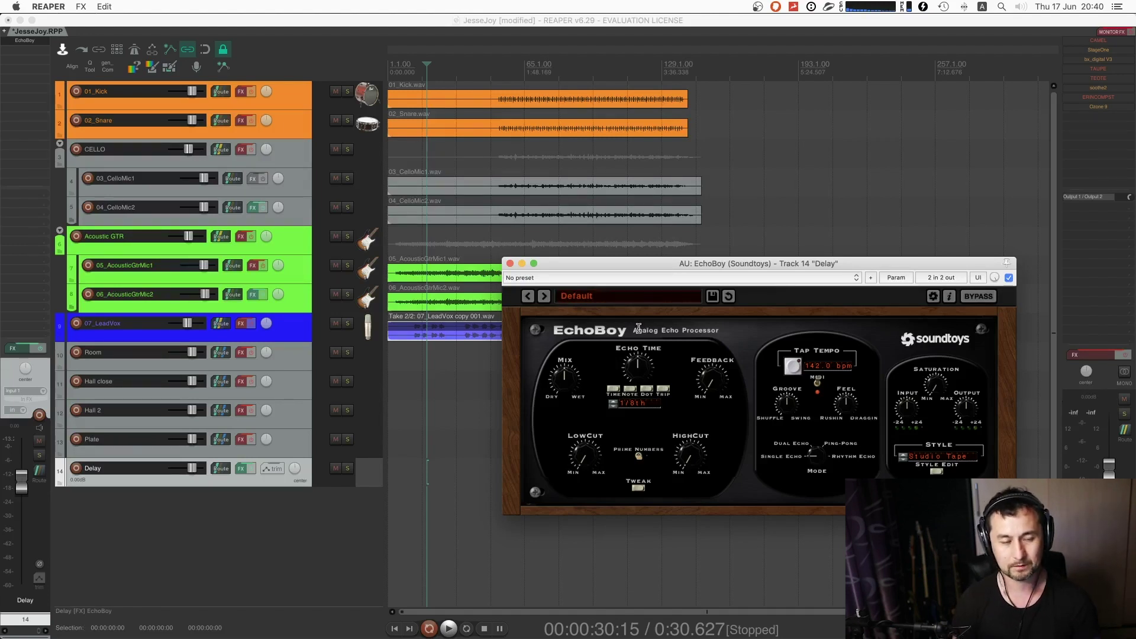
{"action": "left_click_drag", "start_coordinate": [705, 265], "coordinate": [688, 349]}
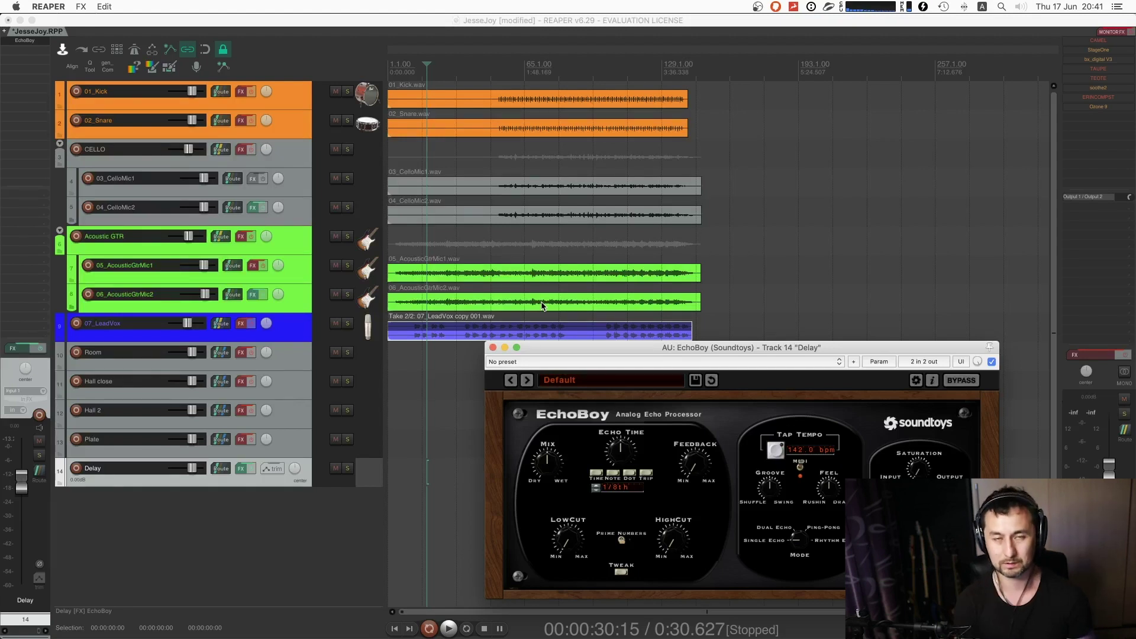
{"action": "left_click_drag", "start_coordinate": [547, 347], "coordinate": [552, 193]}
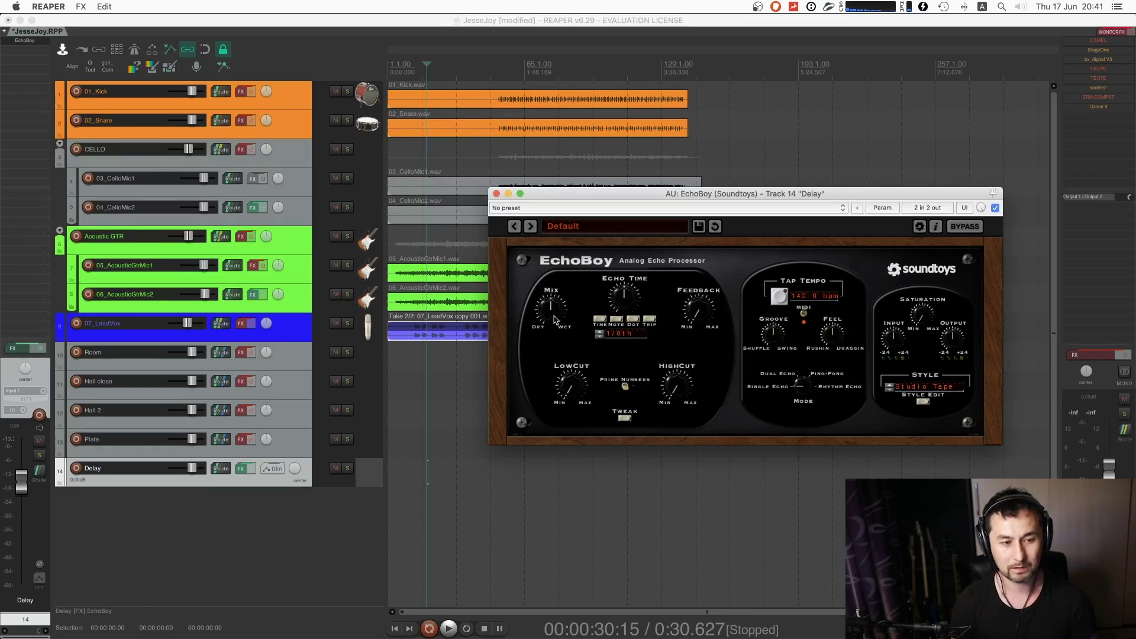
- Load EchoBoy's DistortoEcho preset from the 11 Vocal FX category and turn Mix fully wet
{"action": "left_click_drag", "start_coordinate": [552, 315], "coordinate": [547, 126]}
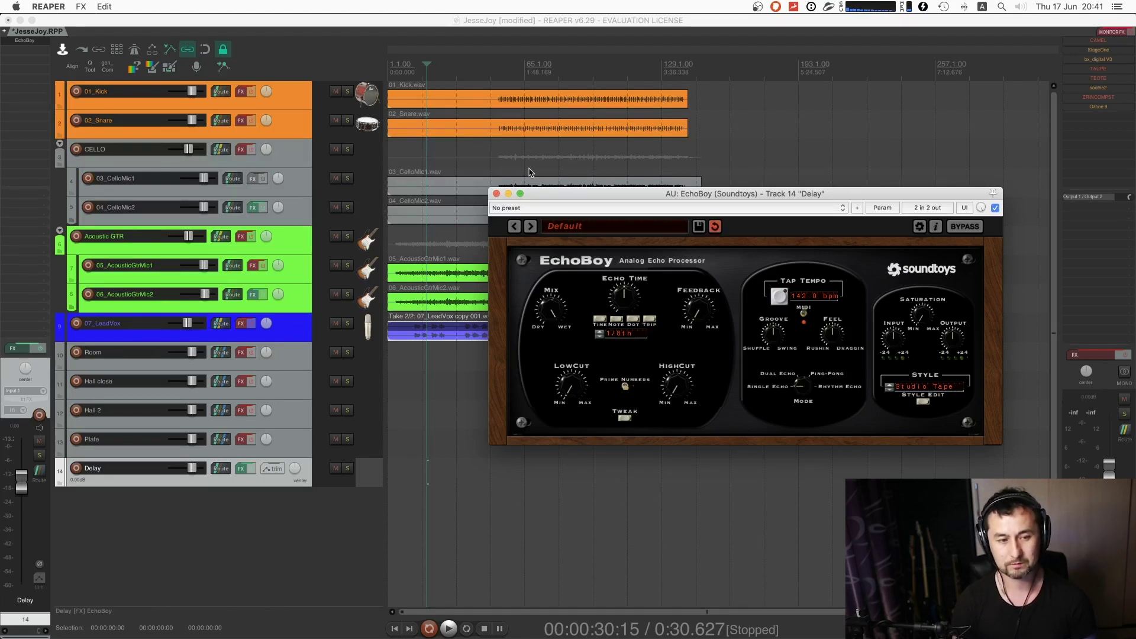
{"action": "left_click", "coordinate": [595, 228]}
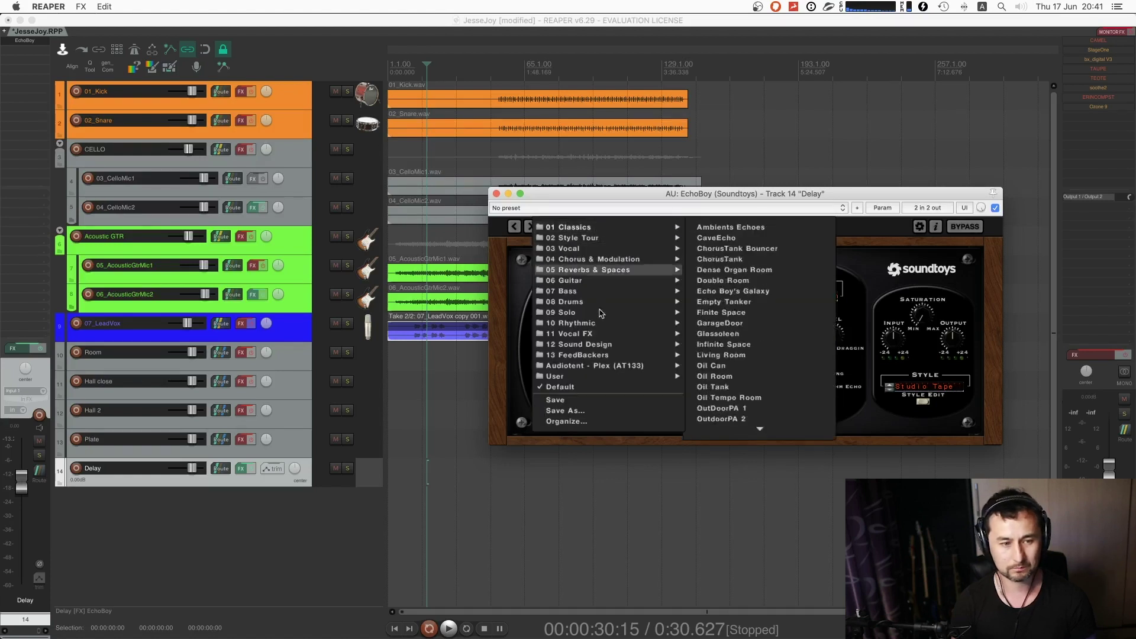
{"action": "mouse_move", "coordinate": [617, 338]}
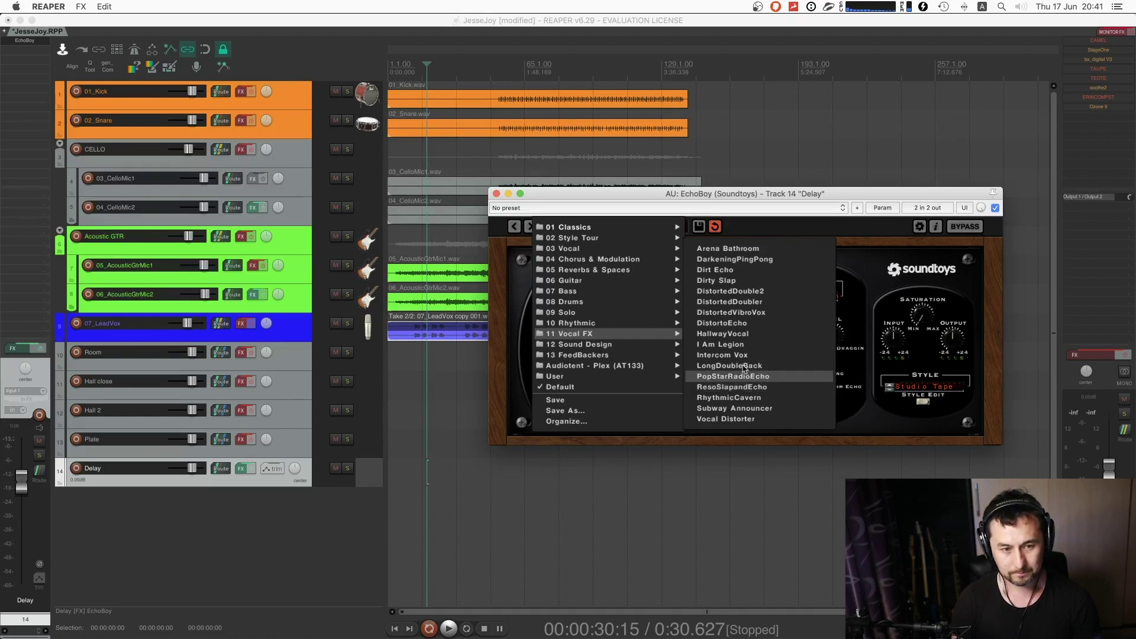
{"action": "left_click", "coordinate": [740, 324]}
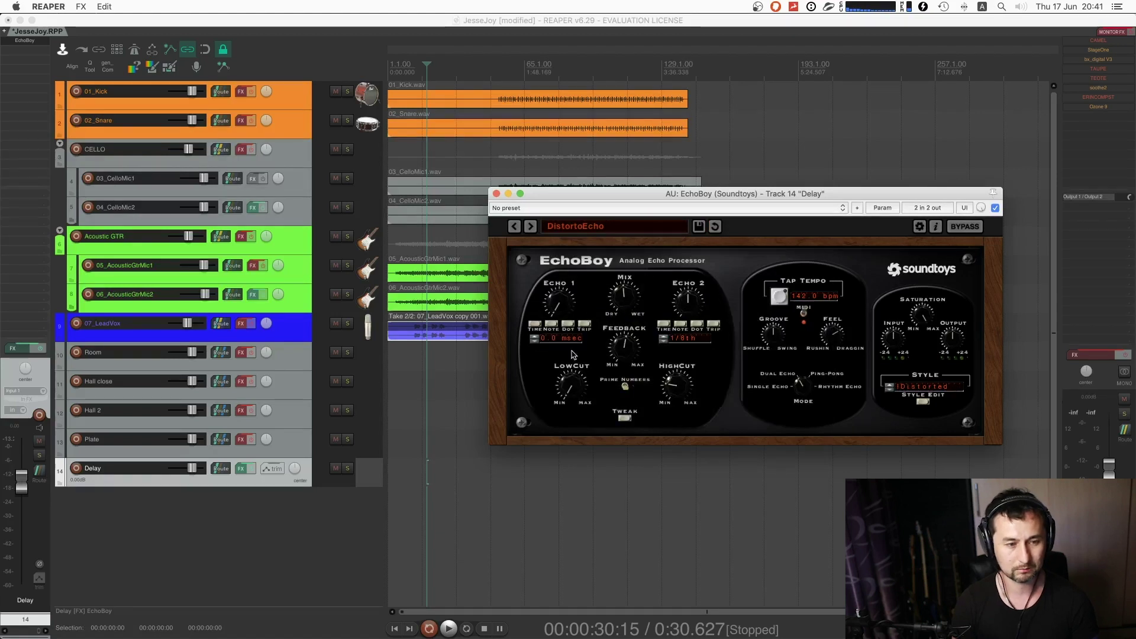
{"action": "left_click_drag", "start_coordinate": [630, 304], "coordinate": [631, 53]}
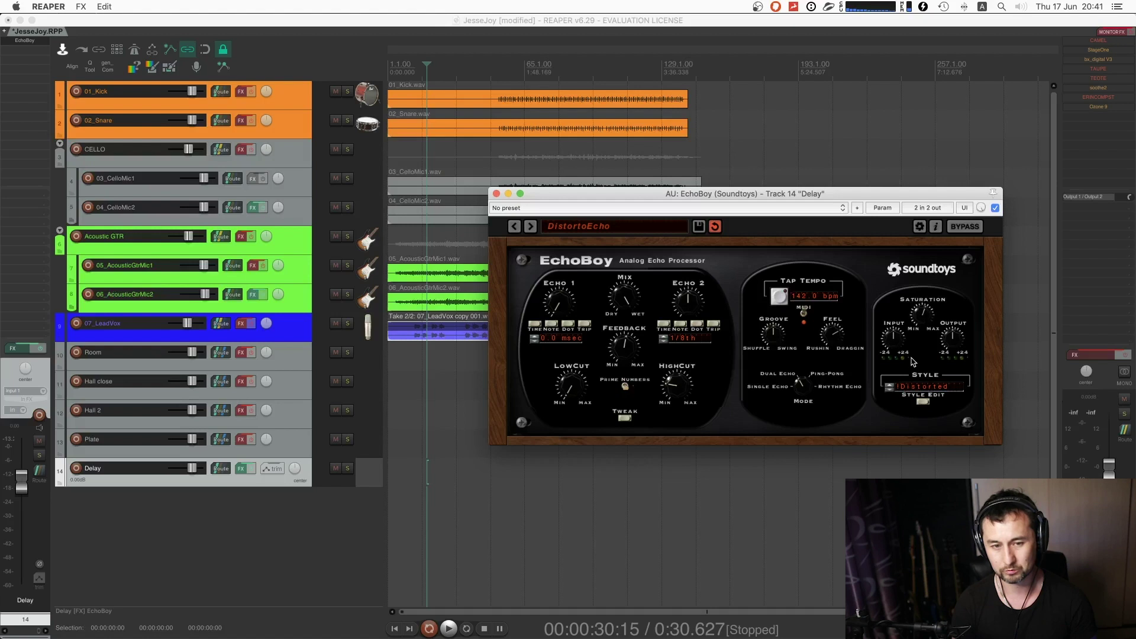
- Look through EchoBoy's echo styles, keep the Distorted style, and close the plug-in window
{"action": "left_click", "coordinate": [923, 388]}
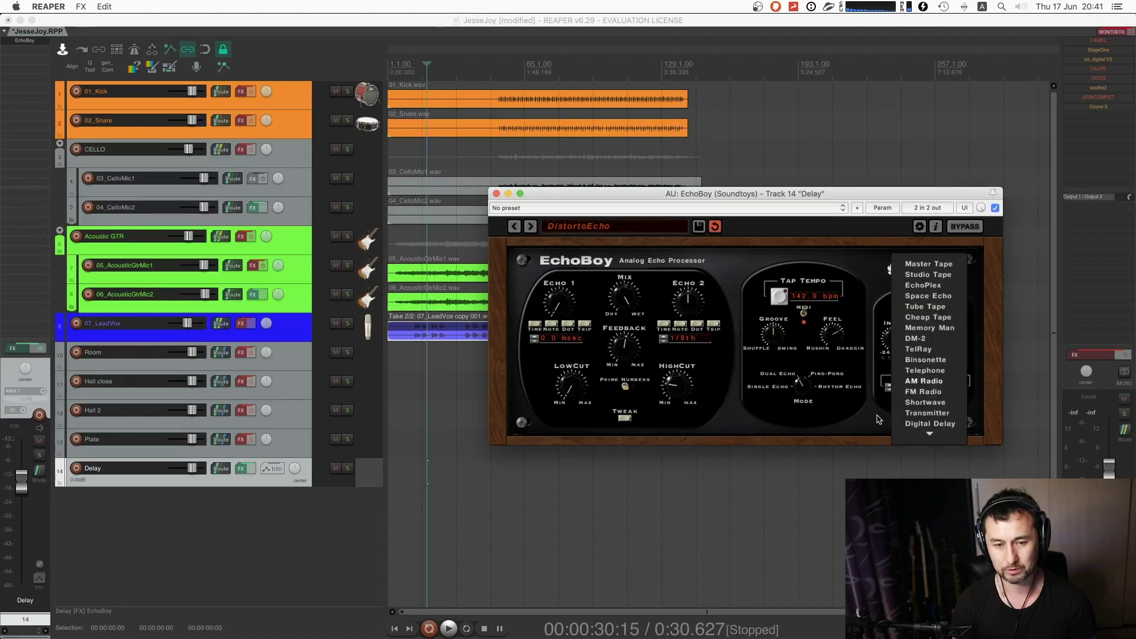
{"action": "left_click", "coordinate": [898, 393]}
{"action": "left_click", "coordinate": [916, 392]}
{"action": "left_click", "coordinate": [845, 364]}
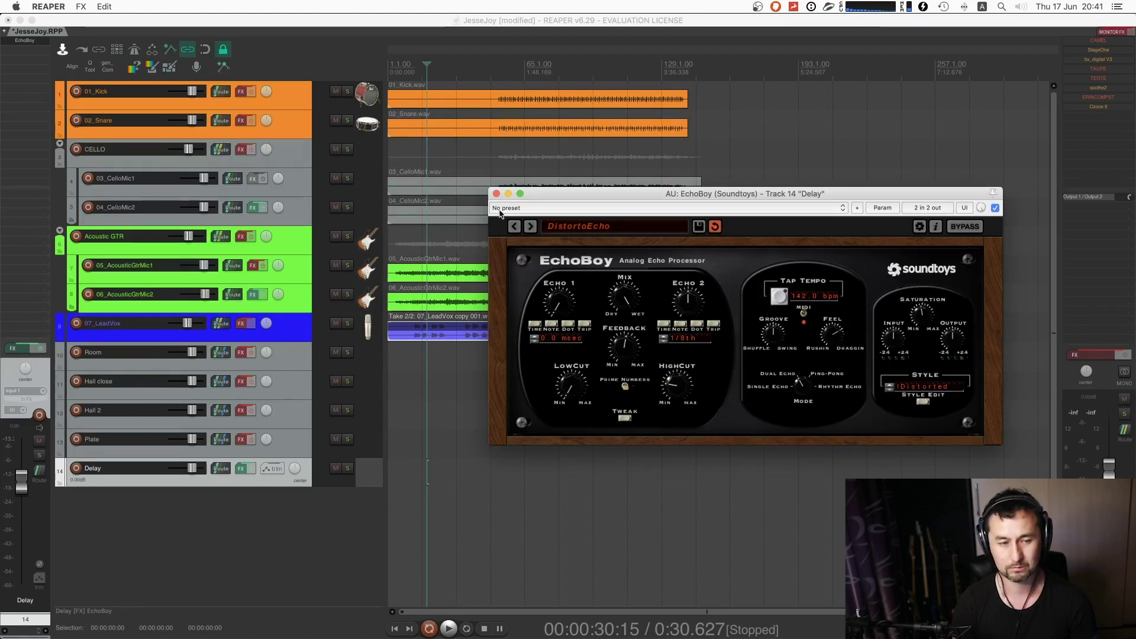
{"action": "left_click", "coordinate": [496, 194]}
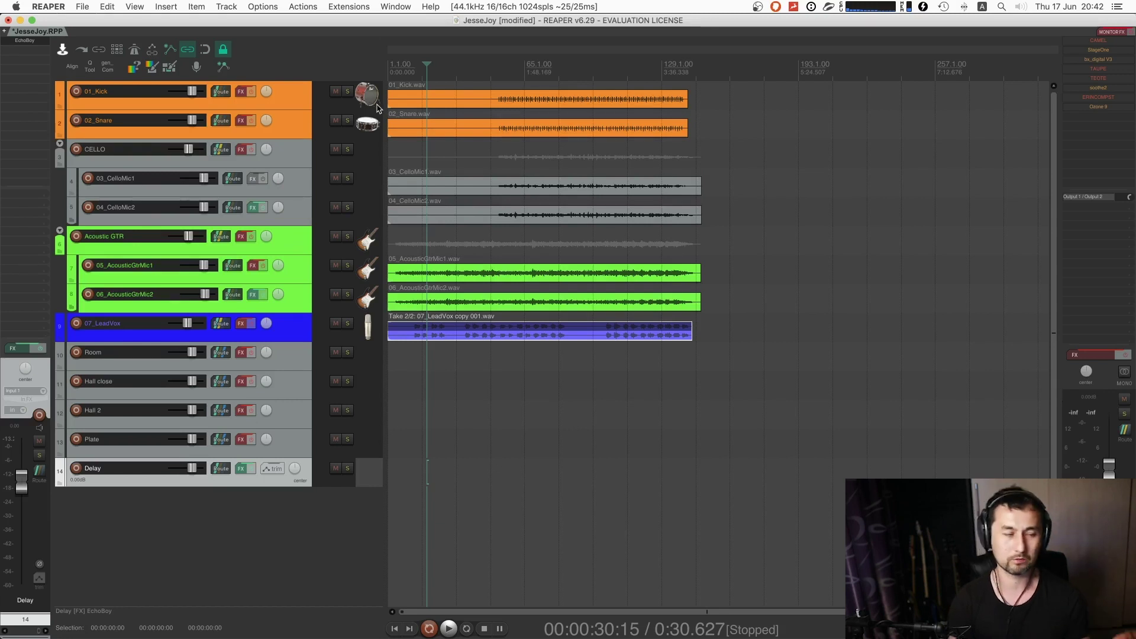
- Select the 07_LeadVox track and increase its height so its waveform is easier to read
{"action": "left_click", "coordinate": [374, 335]}
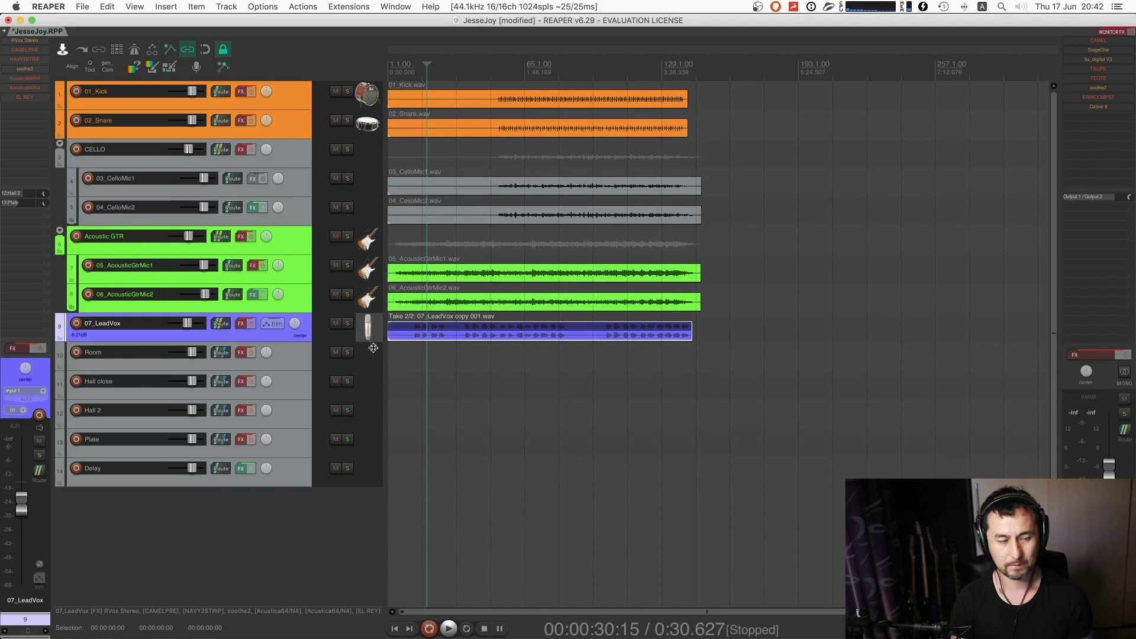
{"action": "left_click_drag", "start_coordinate": [373, 342], "coordinate": [373, 395]}
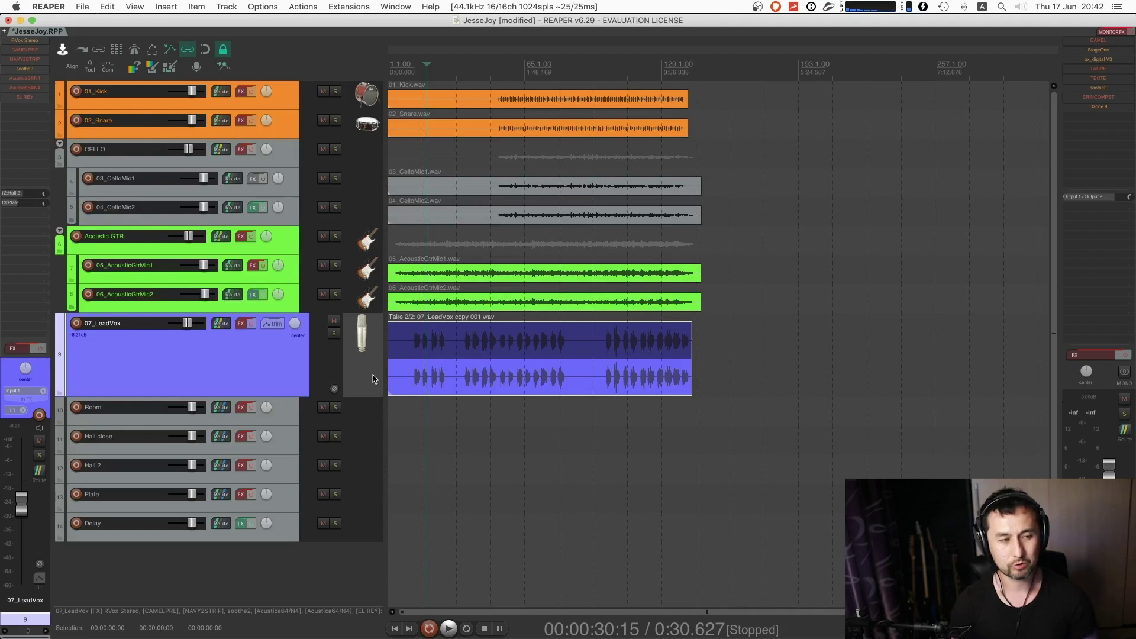
{"action": "scroll", "coordinate": [474, 380], "scroll_direction": "up", "scroll_amount": 3}
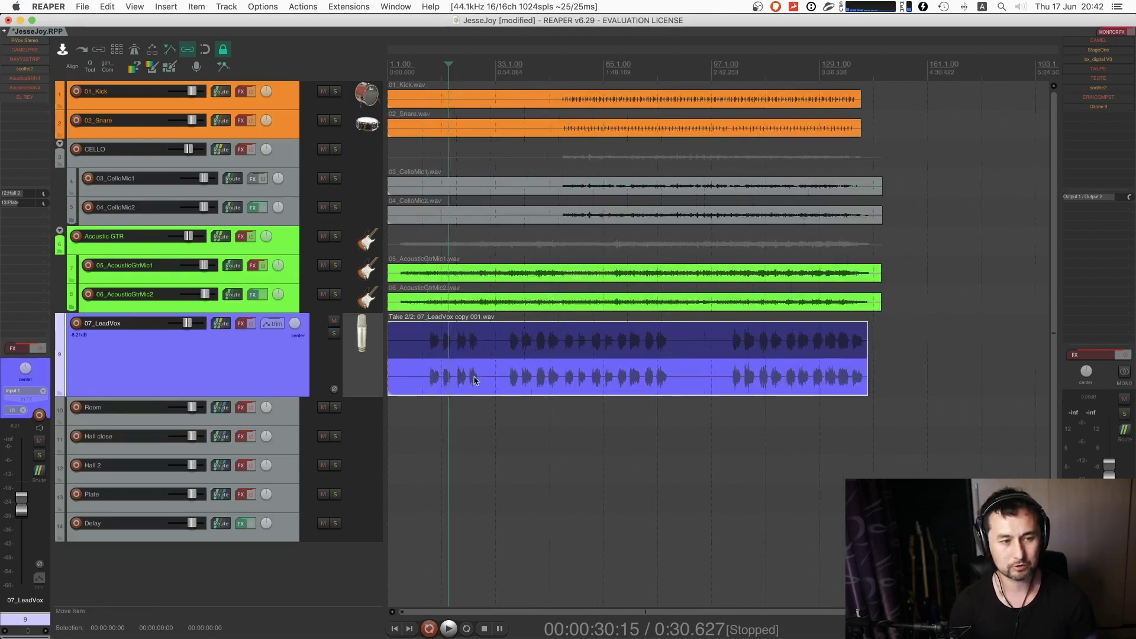
{"action": "scroll", "coordinate": [583, 255], "scroll_direction": "down", "scroll_amount": 2}
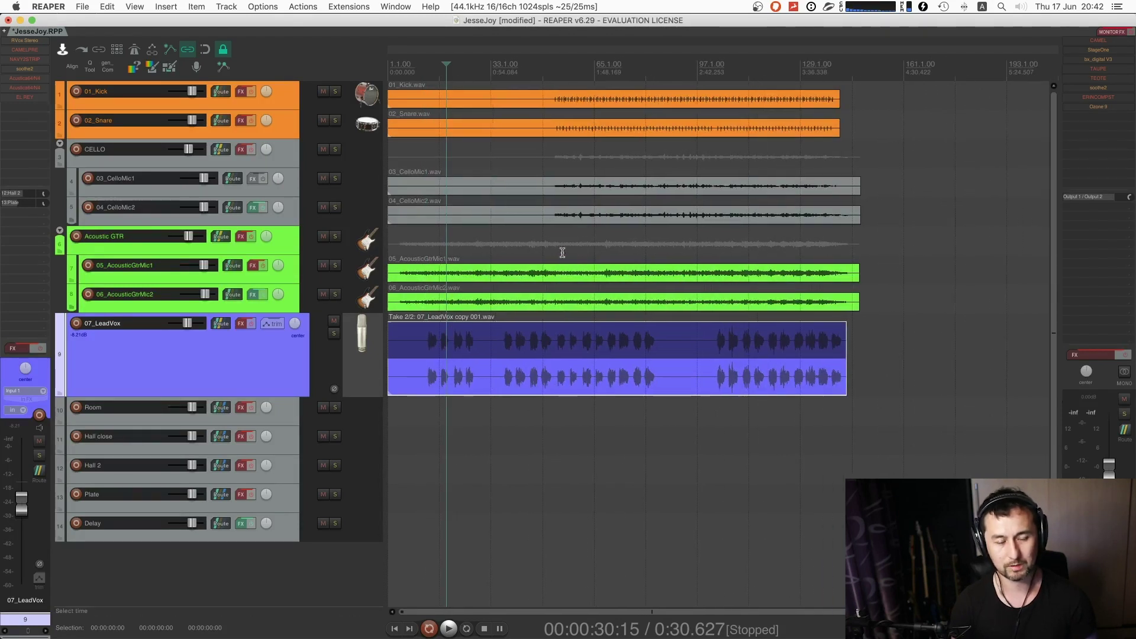
{"action": "scroll", "coordinate": [534, 230], "scroll_direction": "down", "scroll_amount": 2}
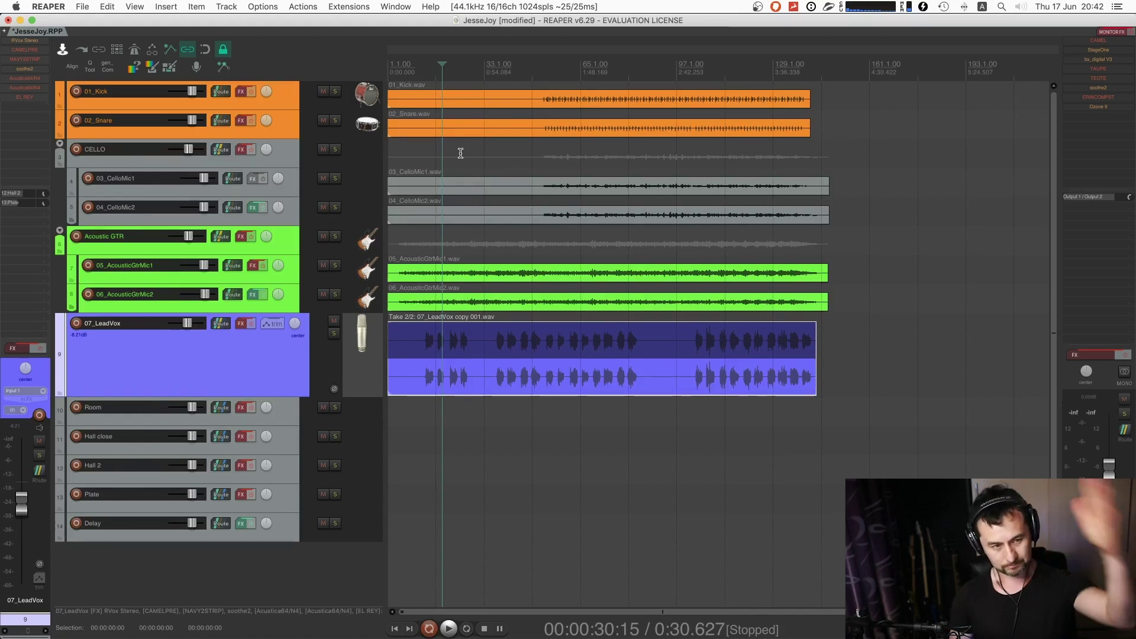
{"action": "scroll", "coordinate": [545, 327], "scroll_direction": "down", "scroll_amount": 2}
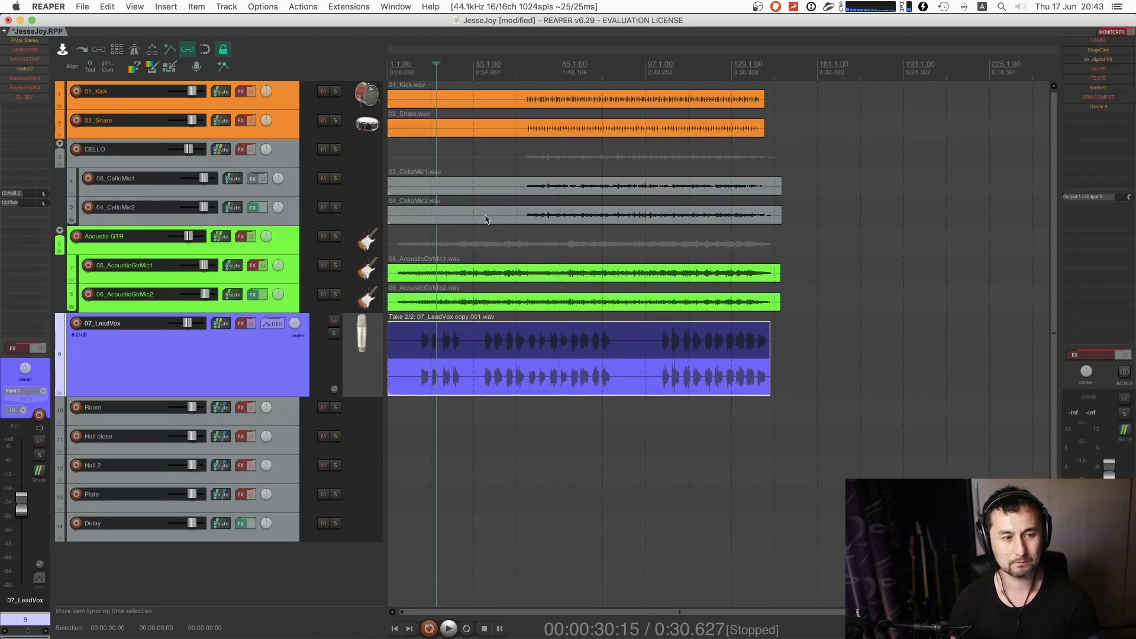
- Solo the 01_Kick track and place the edit cursor at about 1:31, where the kick hits start
{"action": "left_click_drag", "start_coordinate": [498, 230], "coordinate": [328, 168]}
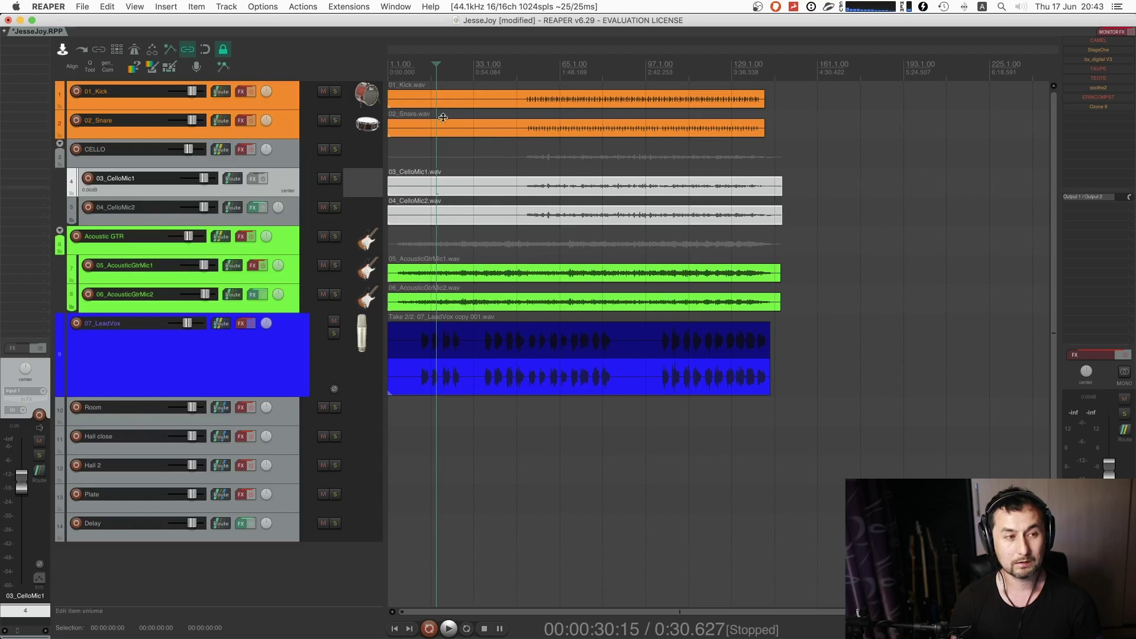
{"action": "left_click", "coordinate": [335, 91]}
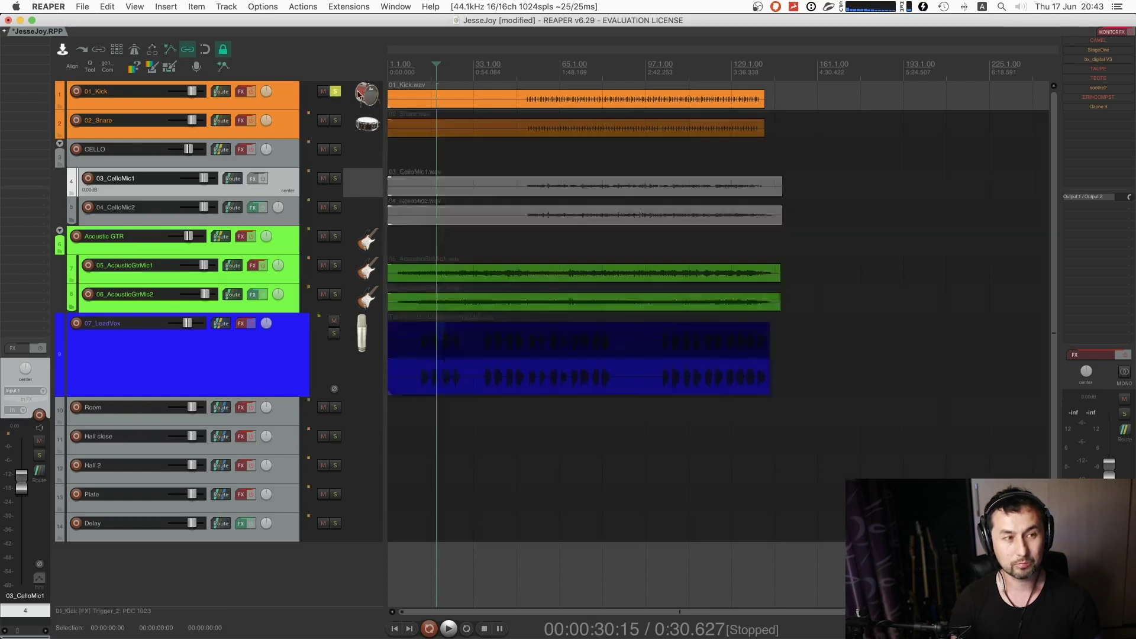
{"action": "left_click", "coordinate": [533, 98]}
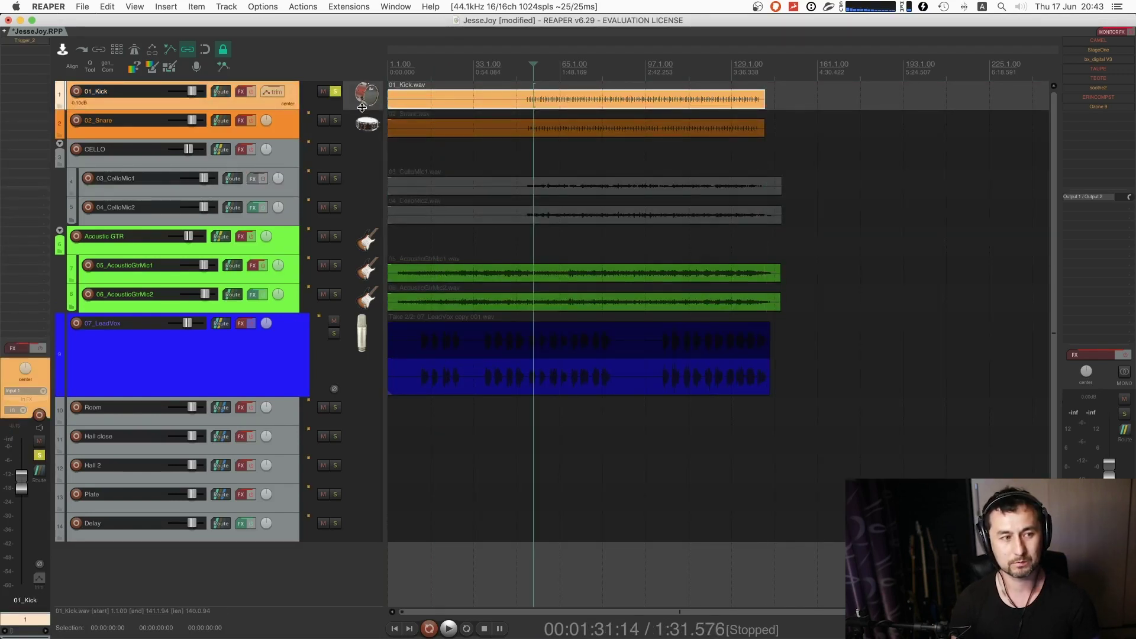
- Increase the 01_Kick track's height and play the kick without its effects
{"action": "left_click_drag", "start_coordinate": [362, 108], "coordinate": [364, 181]}
{"action": "key", "text": "space"}
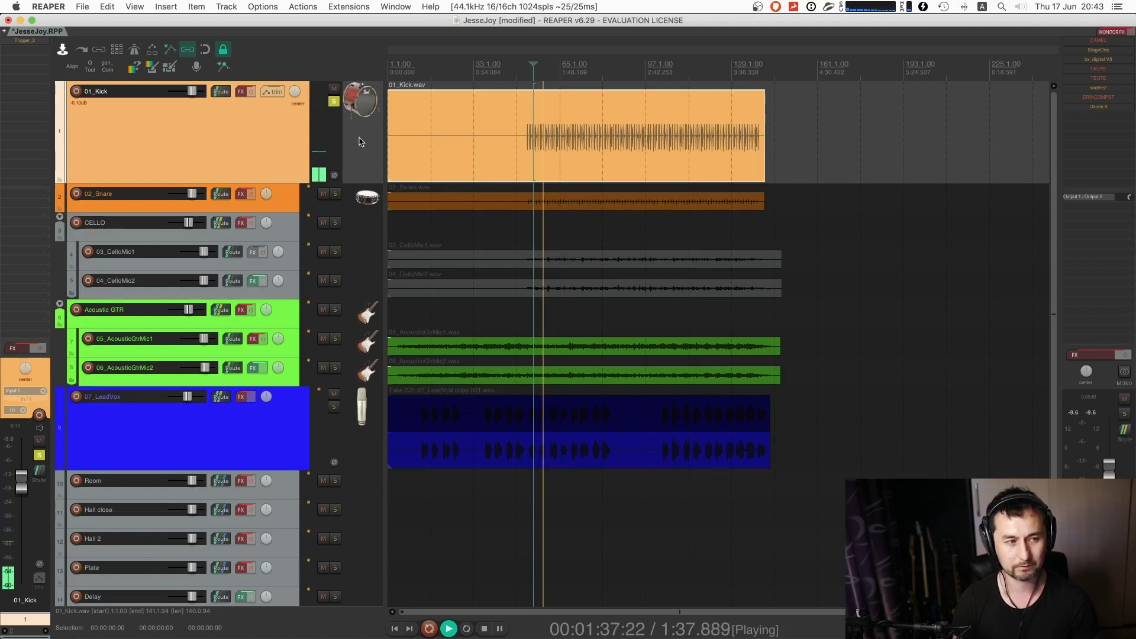
{"action": "key", "text": "space"}
- Enable the 01_Kick track's effects and play the kick from about 1:27, just before its first hit
{"action": "left_click", "coordinate": [250, 93]}
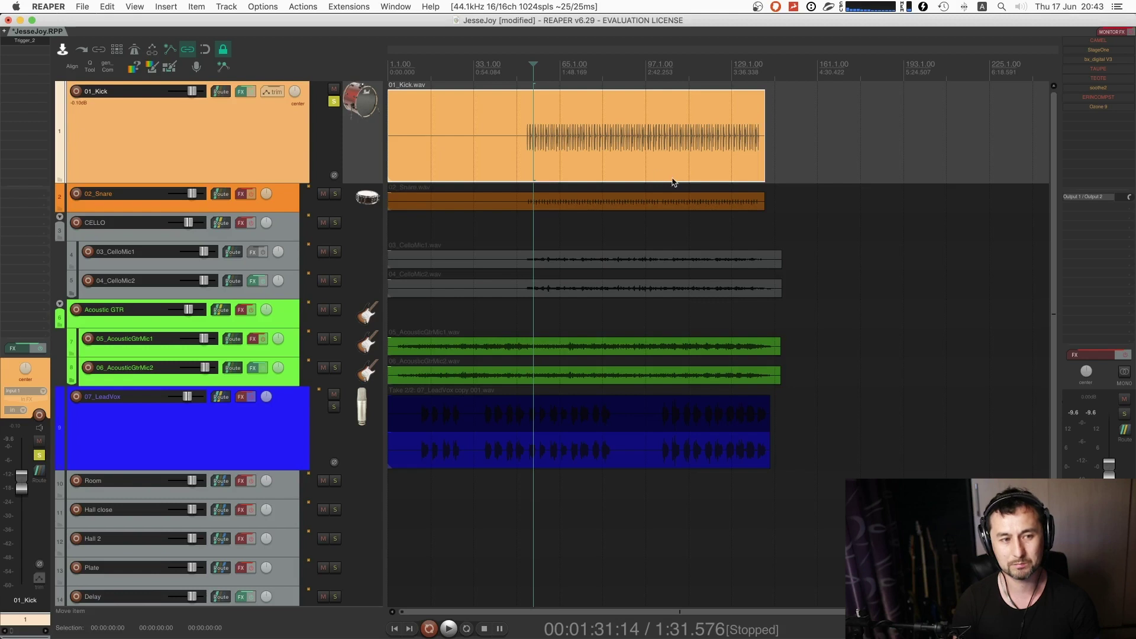
{"action": "scroll", "coordinate": [666, 176], "scroll_direction": "up", "scroll_amount": 10}
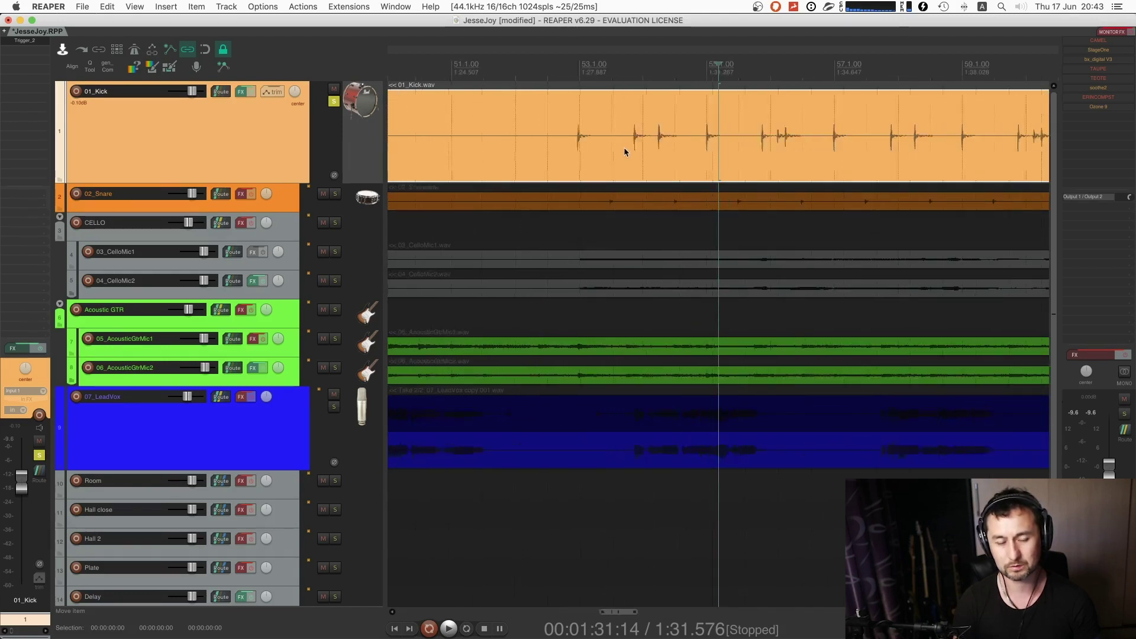
{"action": "scroll", "coordinate": [583, 157], "scroll_direction": "up", "scroll_amount": 3}
{"action": "scroll", "coordinate": [759, 170], "scroll_direction": "up", "scroll_amount": 6}
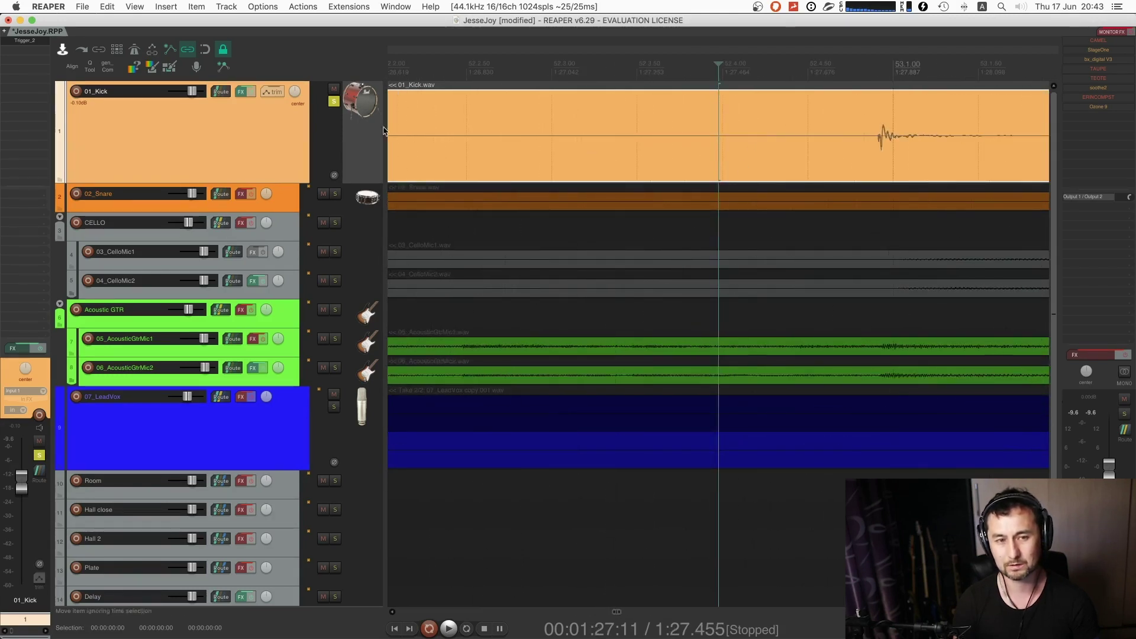
{"action": "key", "text": "space"}
{"action": "scroll", "coordinate": [631, 152], "scroll_direction": "down", "scroll_amount": 3}
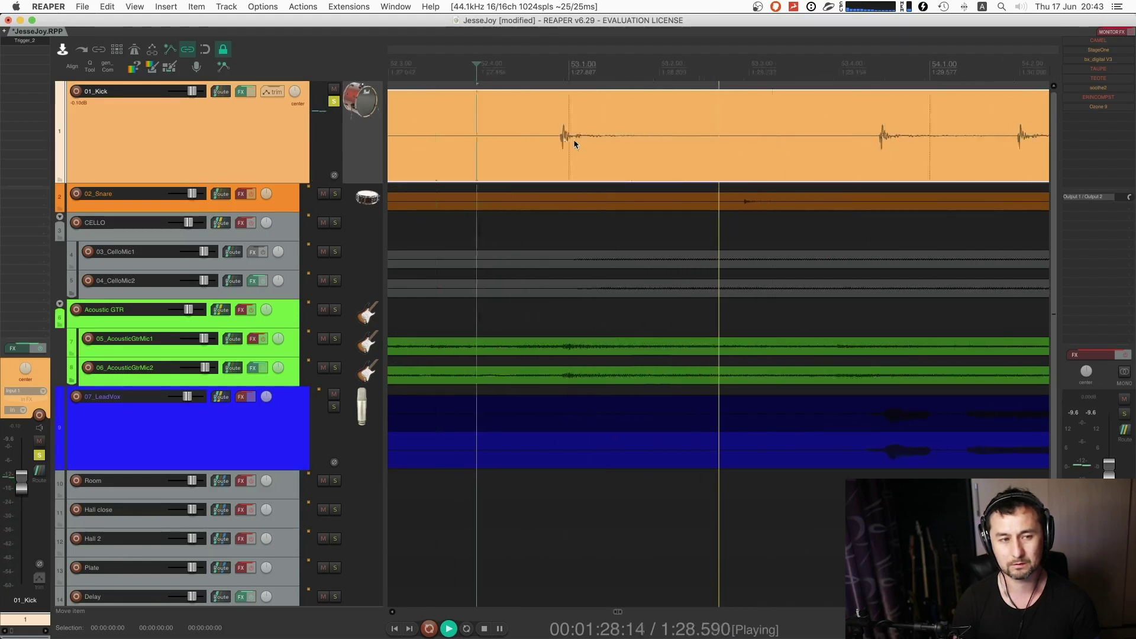
{"action": "scroll", "coordinate": [573, 143], "scroll_direction": "down", "scroll_amount": 3}
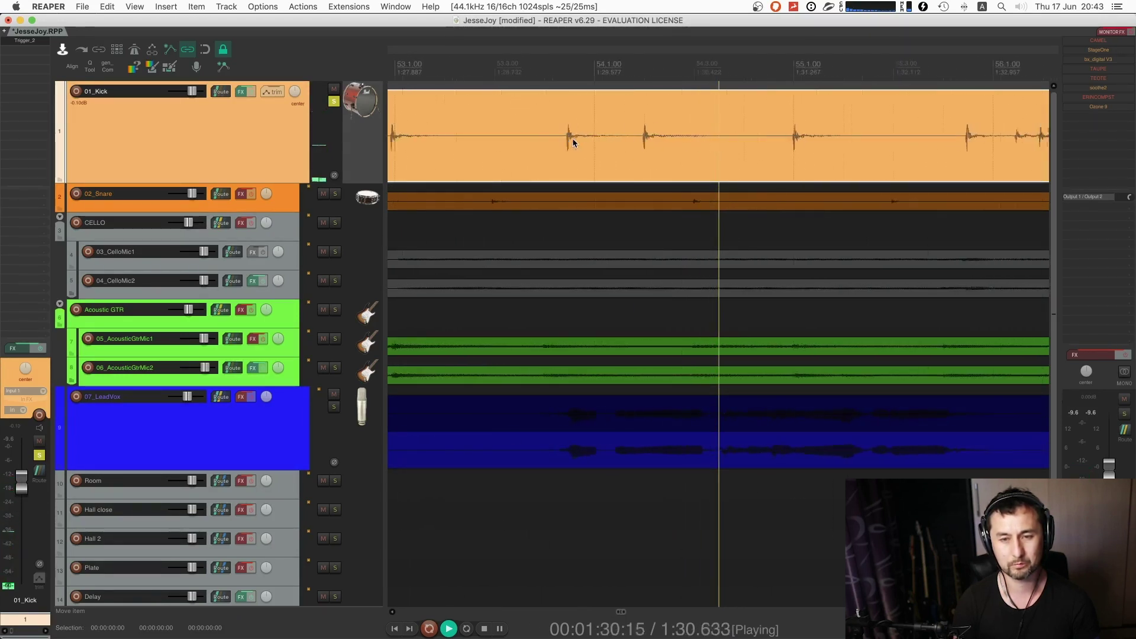
{"action": "scroll", "coordinate": [644, 160], "scroll_direction": "down", "scroll_amount": 3}
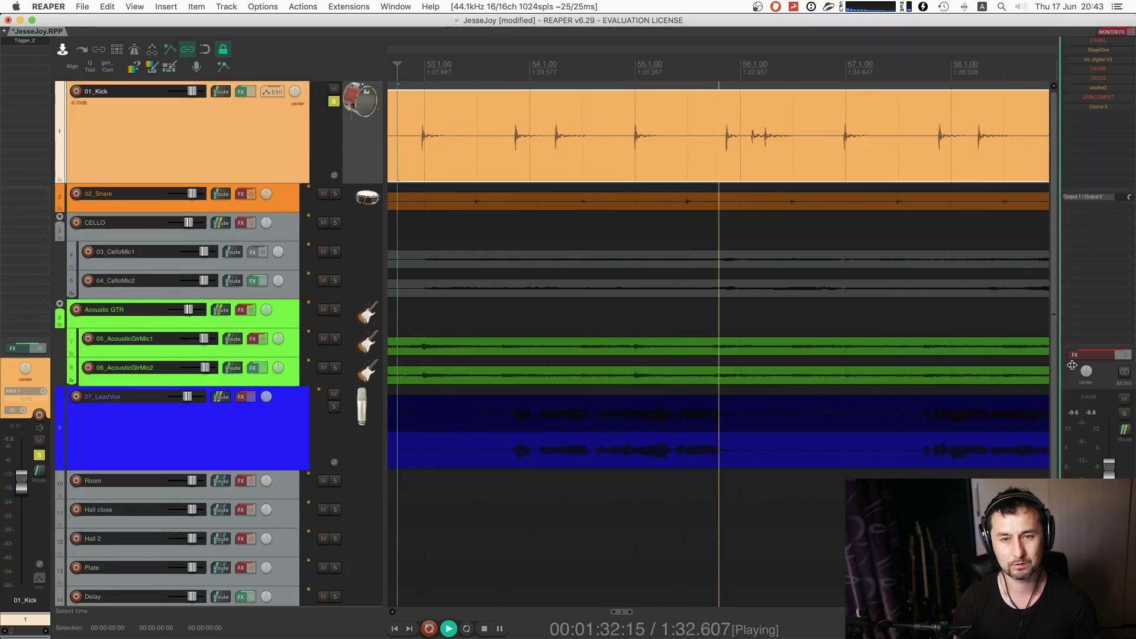
- Enable the master track's effects and compare the playing kick with its track effects bypassed and enabled
{"action": "left_click", "coordinate": [1126, 359]}
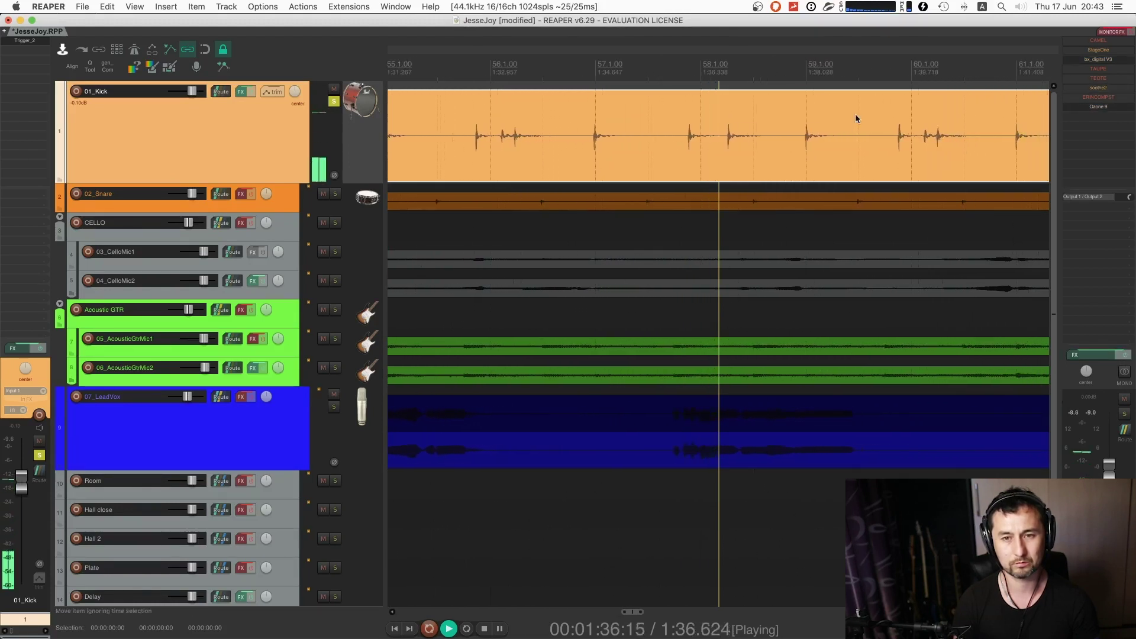
{"action": "scroll", "coordinate": [740, 122], "scroll_direction": "down", "scroll_amount": 3}
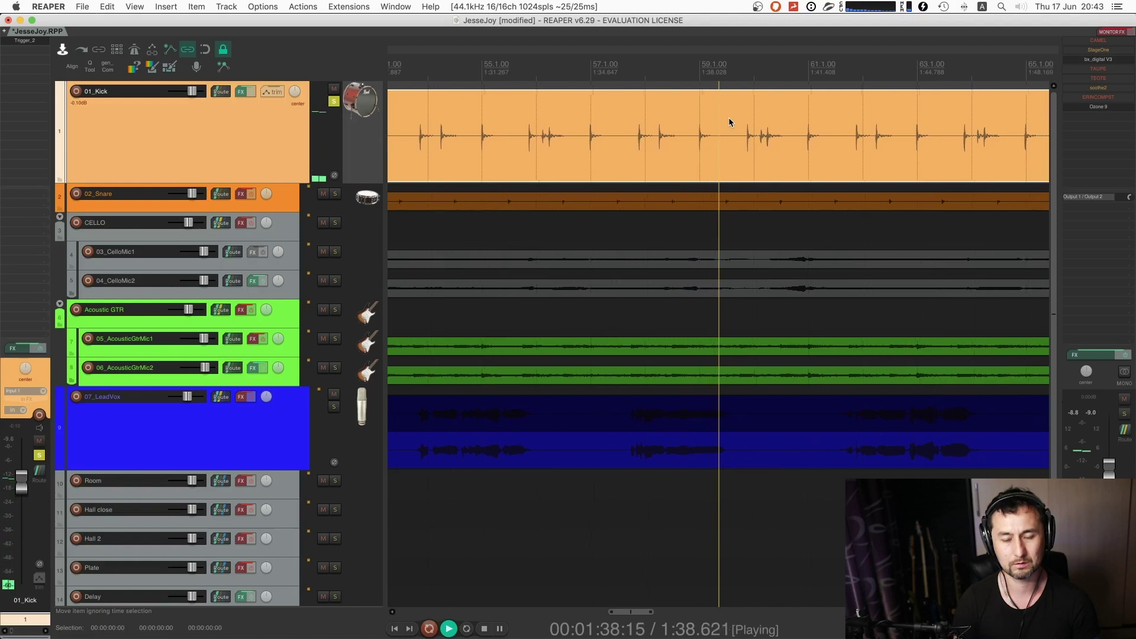
{"action": "scroll", "coordinate": [722, 121], "scroll_direction": "down", "scroll_amount": 1}
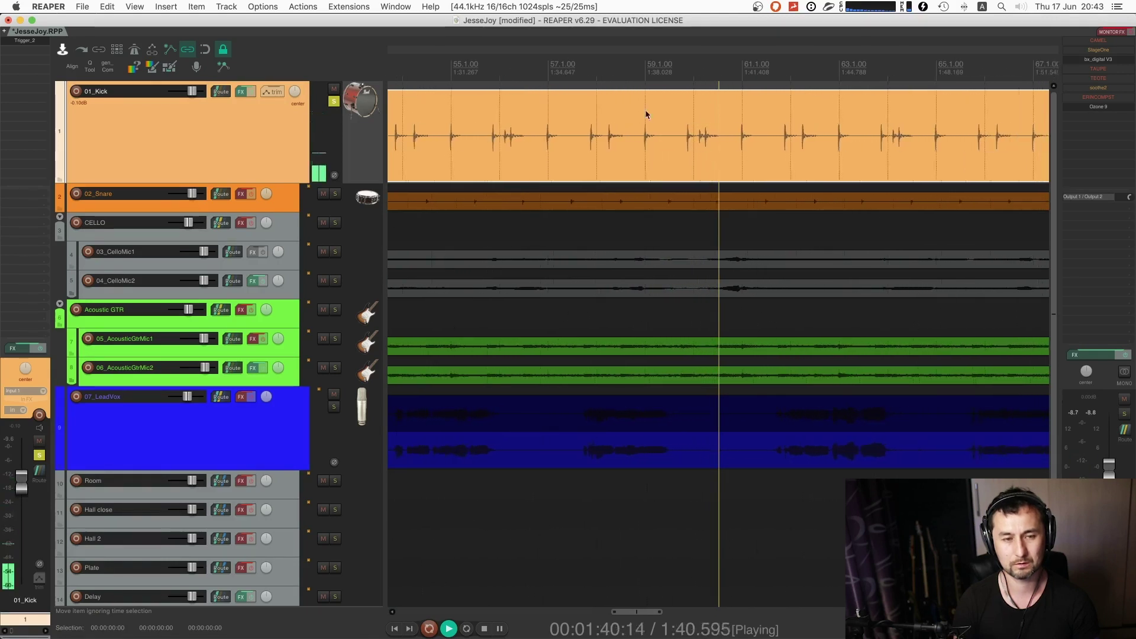
{"action": "left_click", "coordinate": [250, 92]}
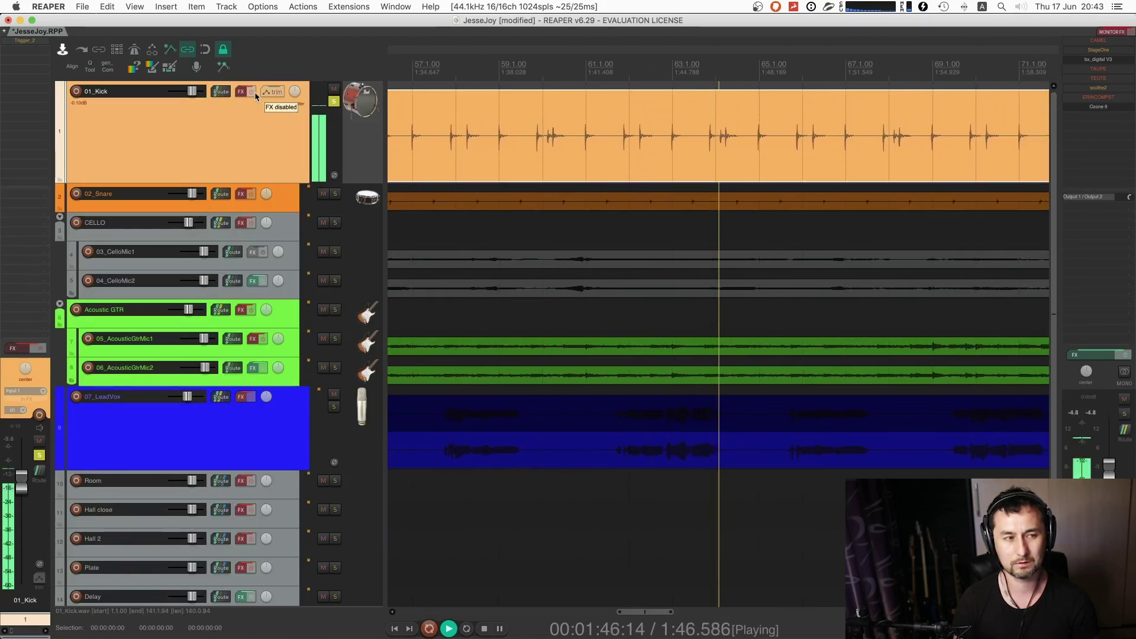
{"action": "left_click", "coordinate": [255, 92]}
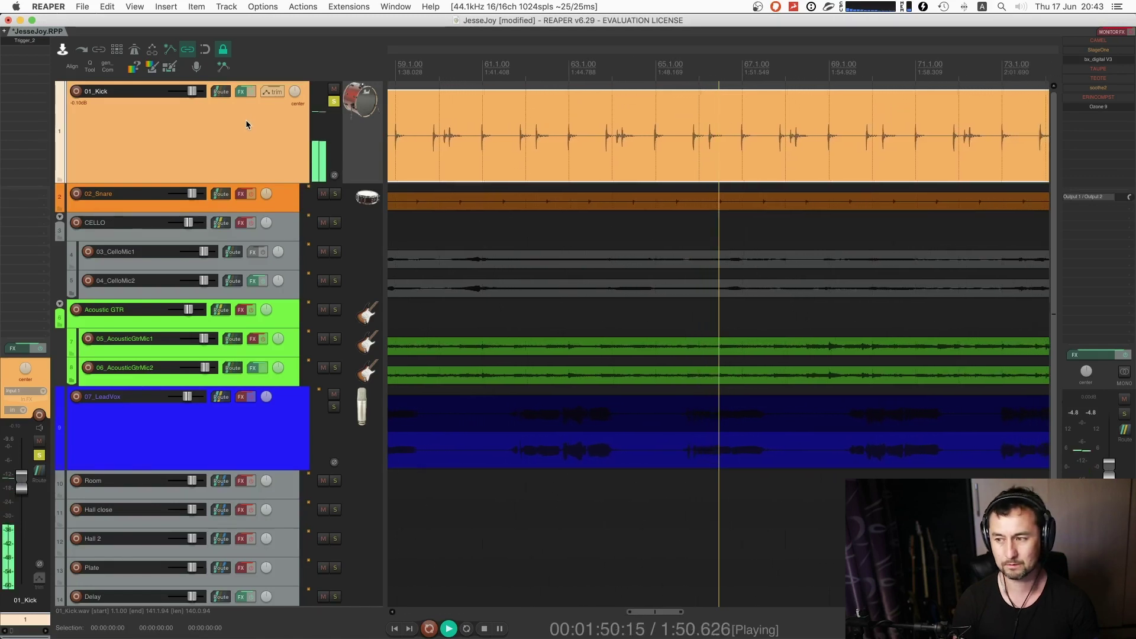
{"action": "key", "text": "space"}
- Open the Trigger_2 plug-in on the 01_Kick track and place its window below the kick waveform
{"action": "left_click", "coordinate": [25, 40]}
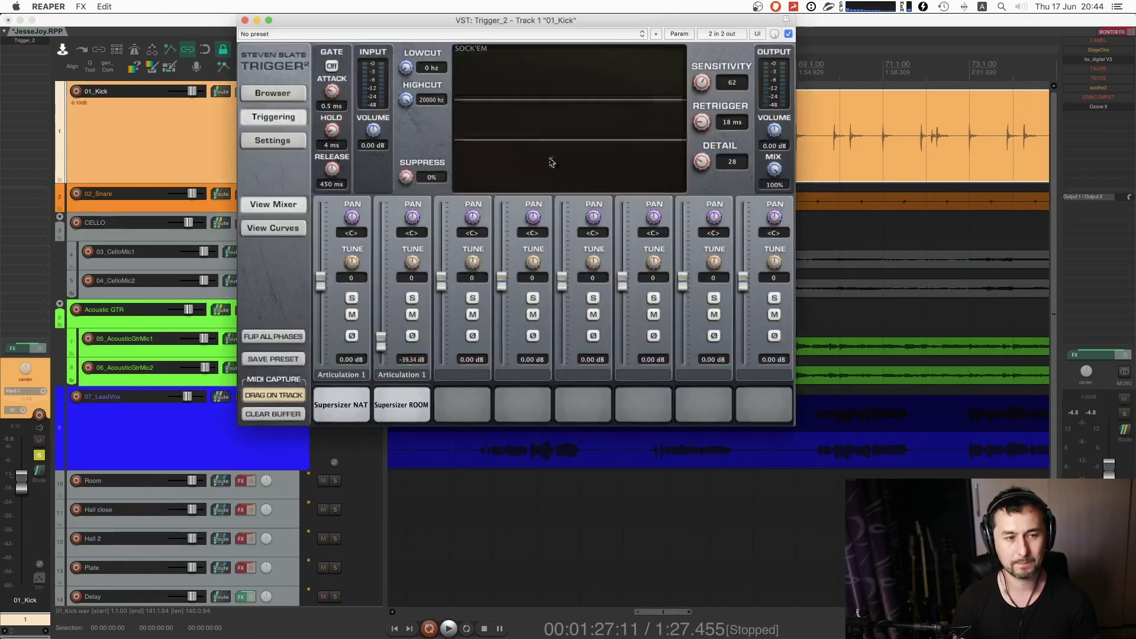
{"action": "left_click_drag", "start_coordinate": [581, 24], "coordinate": [792, 118]}
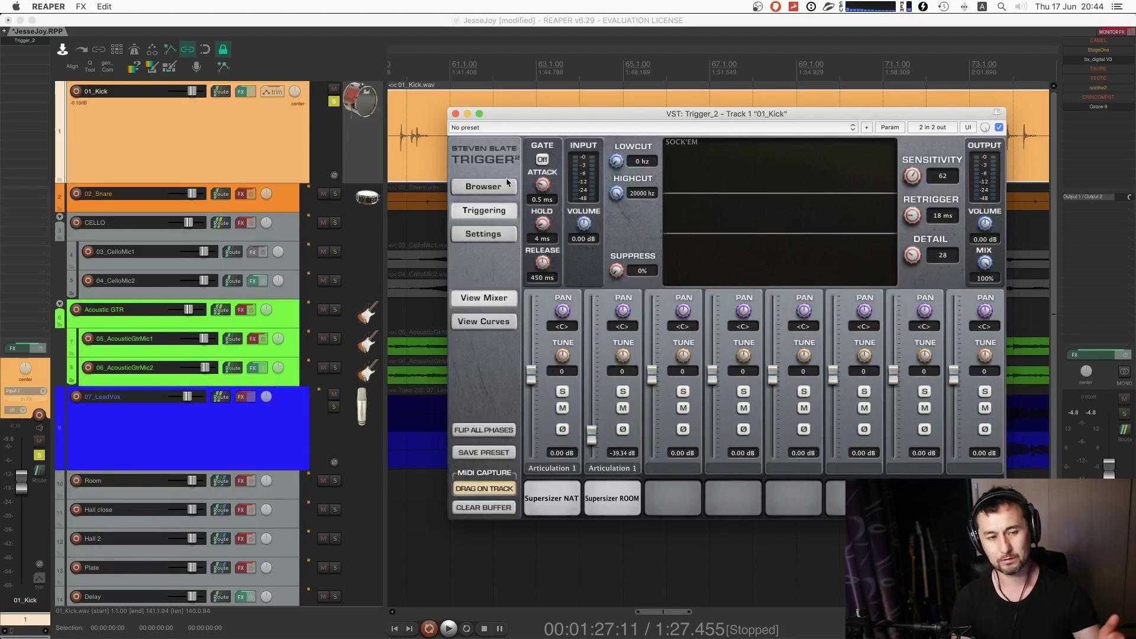
{"action": "scroll", "coordinate": [1017, 127], "scroll_direction": "down", "scroll_amount": 3}
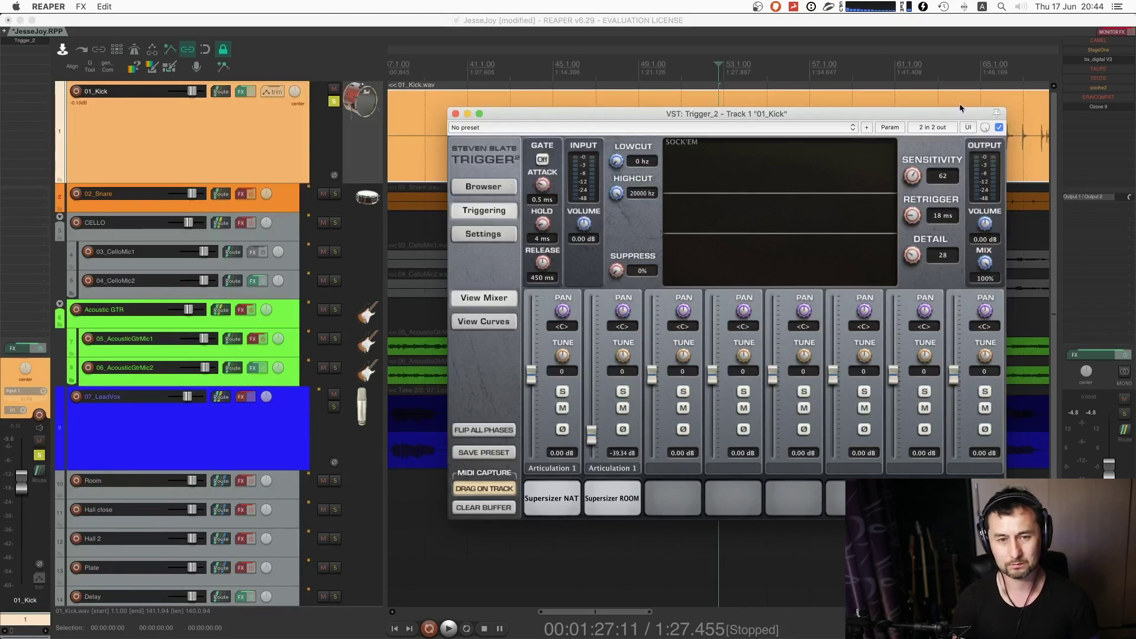
{"action": "left_click_drag", "start_coordinate": [961, 107], "coordinate": [909, 191]}
{"action": "scroll", "coordinate": [874, 148], "scroll_direction": "down", "scroll_amount": 8}
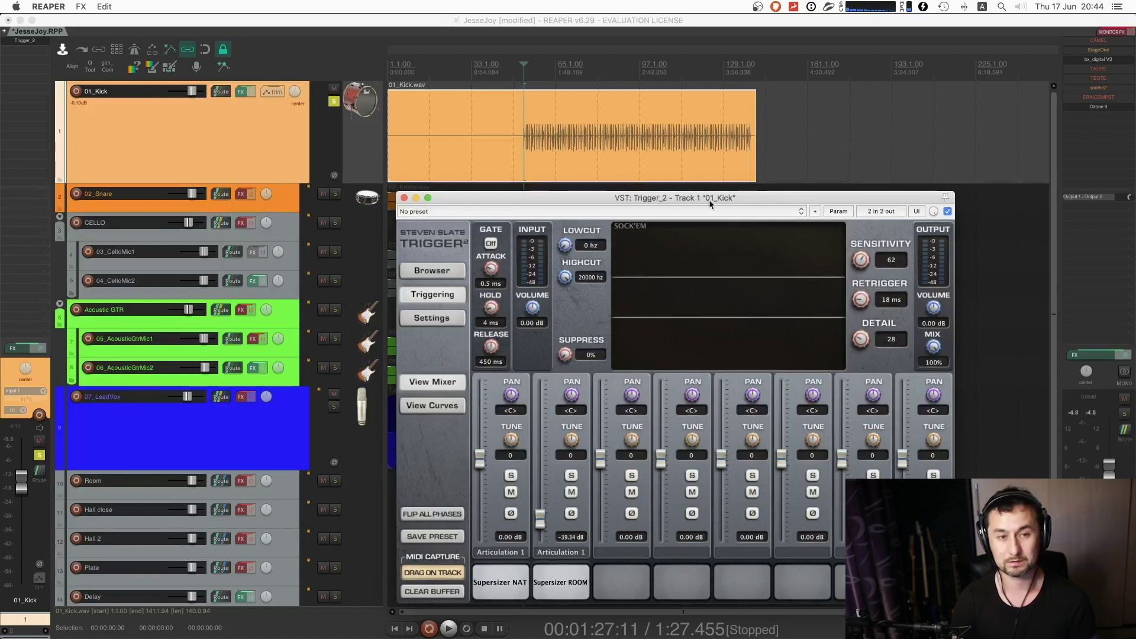
- Arm the 01_Kick track and record a short test take from about 4:22, beyond the end of the kick item
{"action": "left_click", "coordinate": [796, 145]}
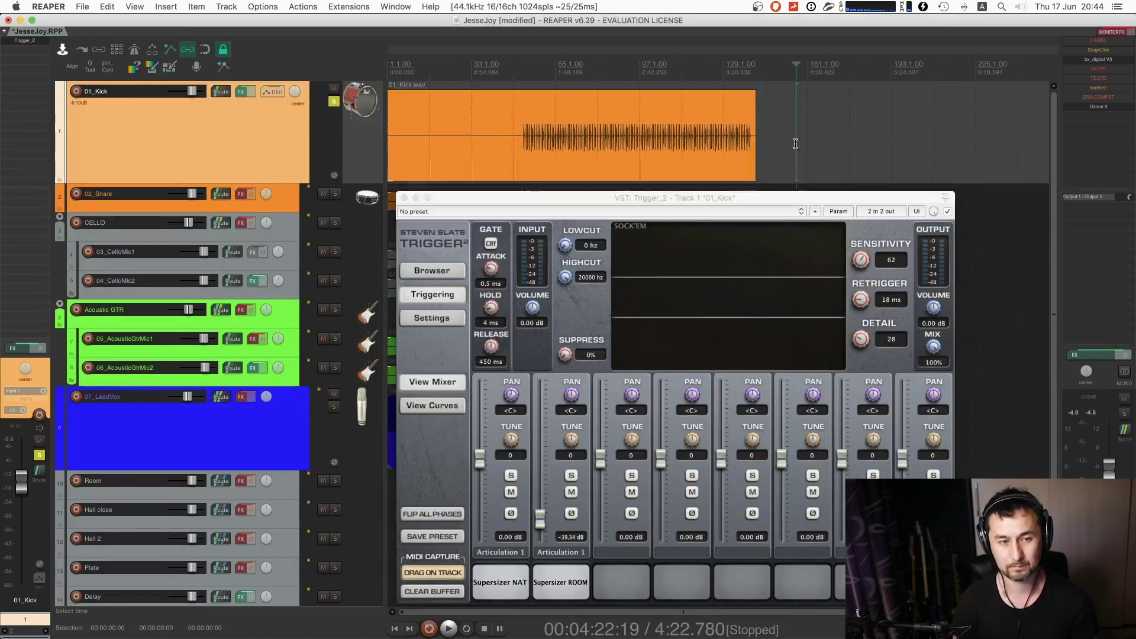
{"action": "left_click", "coordinate": [76, 92]}
{"action": "key", "text": "super+r"}
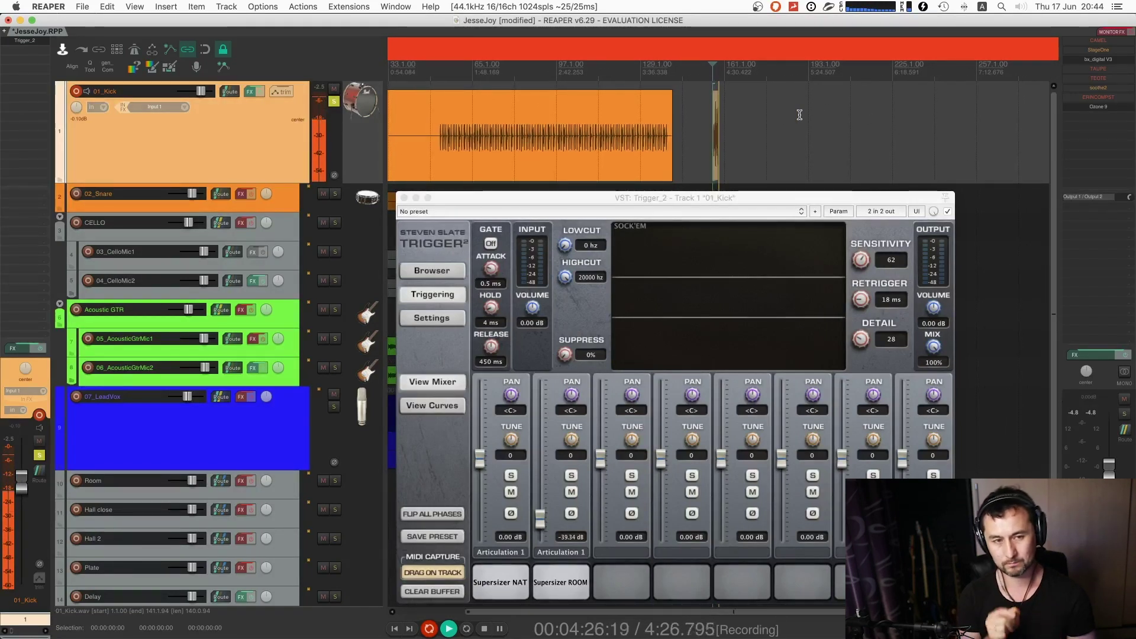
{"action": "key", "text": "space"}
- Play back the recorded test take through Trigger_2 and examine its individual hits up close
{"action": "scroll", "coordinate": [781, 127], "scroll_direction": "up", "scroll_amount": 8}
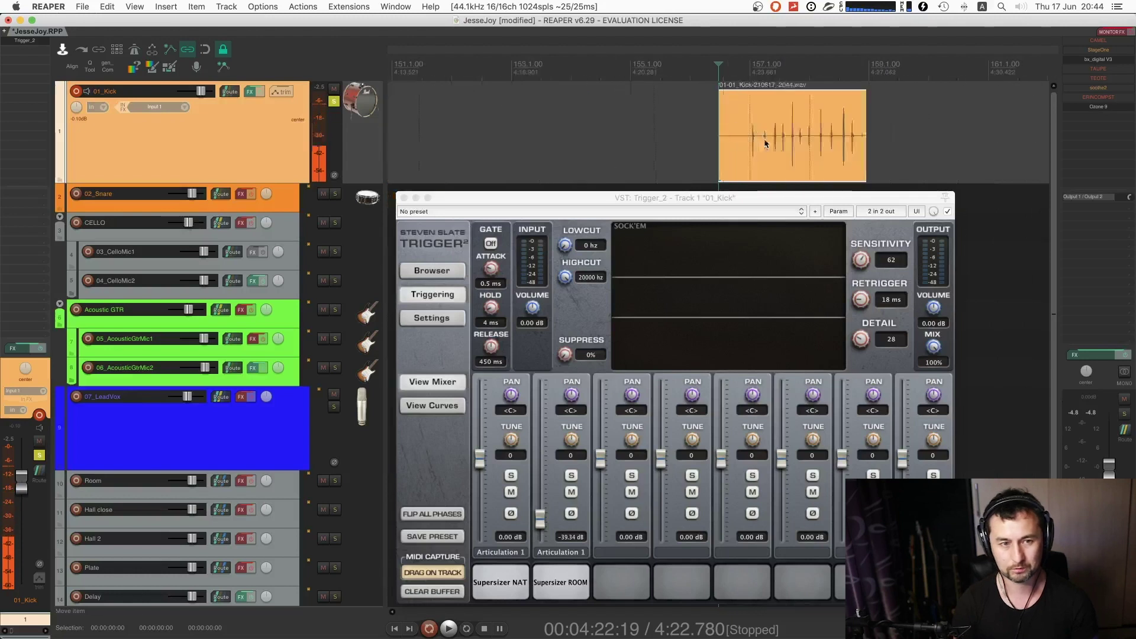
{"action": "key", "text": "space"}
{"action": "scroll", "coordinate": [744, 142], "scroll_direction": "up", "scroll_amount": 5}
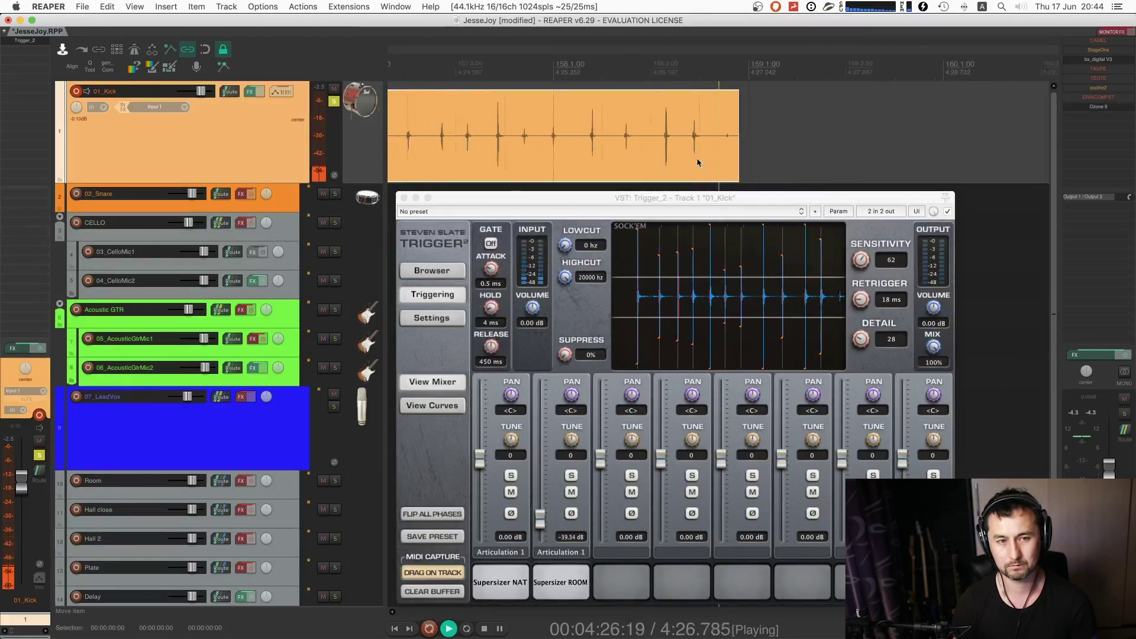
{"action": "key", "text": "space"}
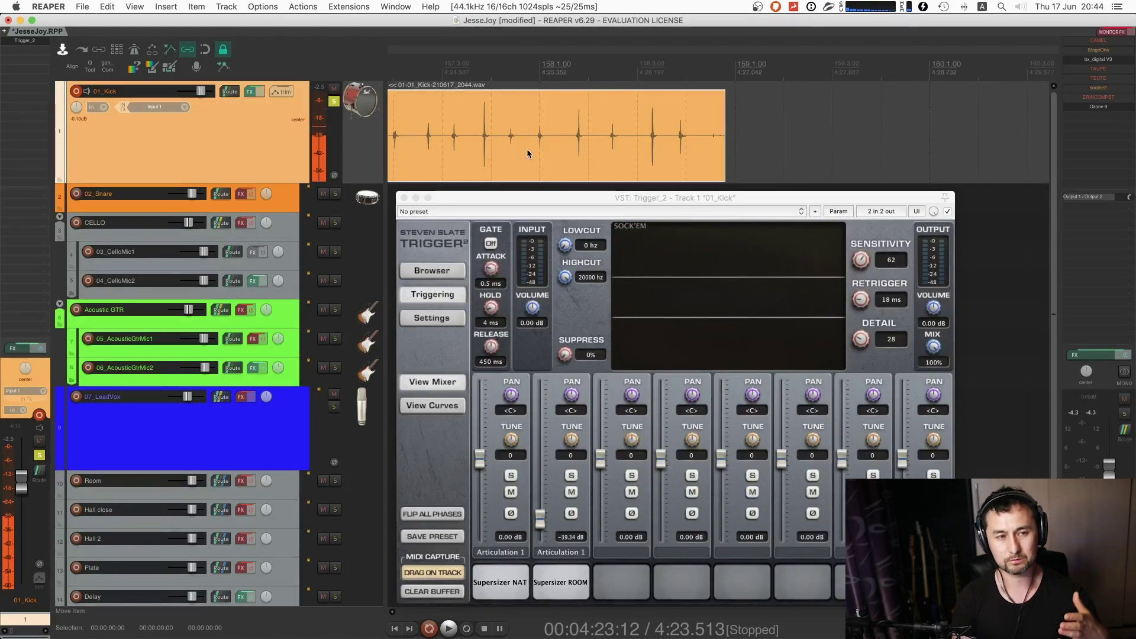
{"action": "left_click", "coordinate": [482, 155]}
{"action": "scroll", "coordinate": [772, 151], "scroll_direction": "up", "scroll_amount": 3}
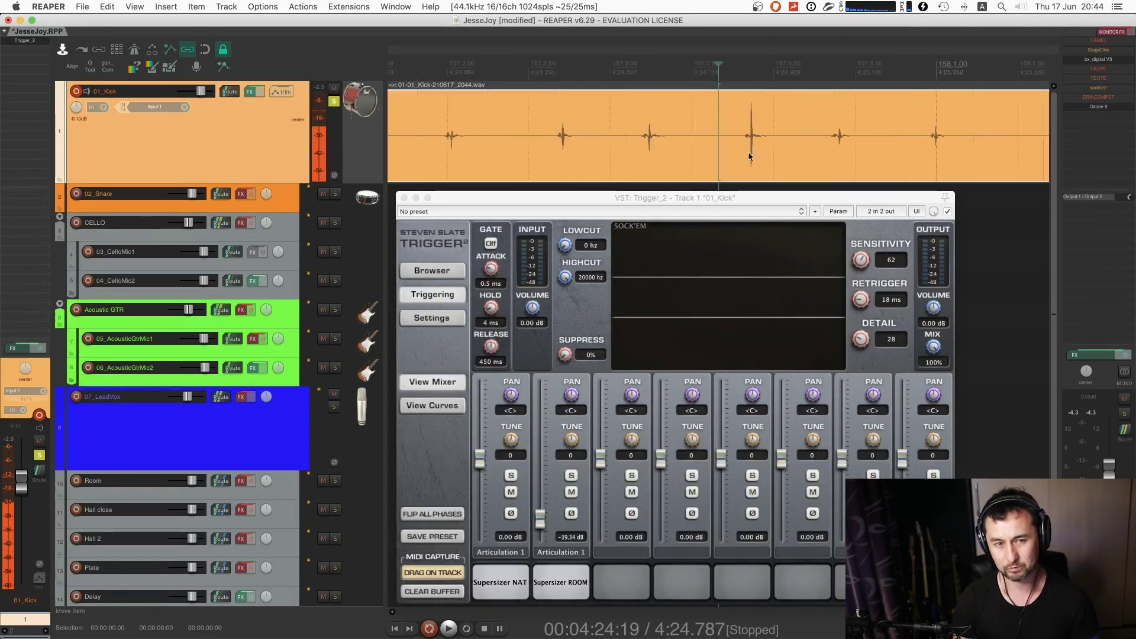
{"action": "scroll", "coordinate": [743, 149], "scroll_direction": "down", "scroll_amount": 3}
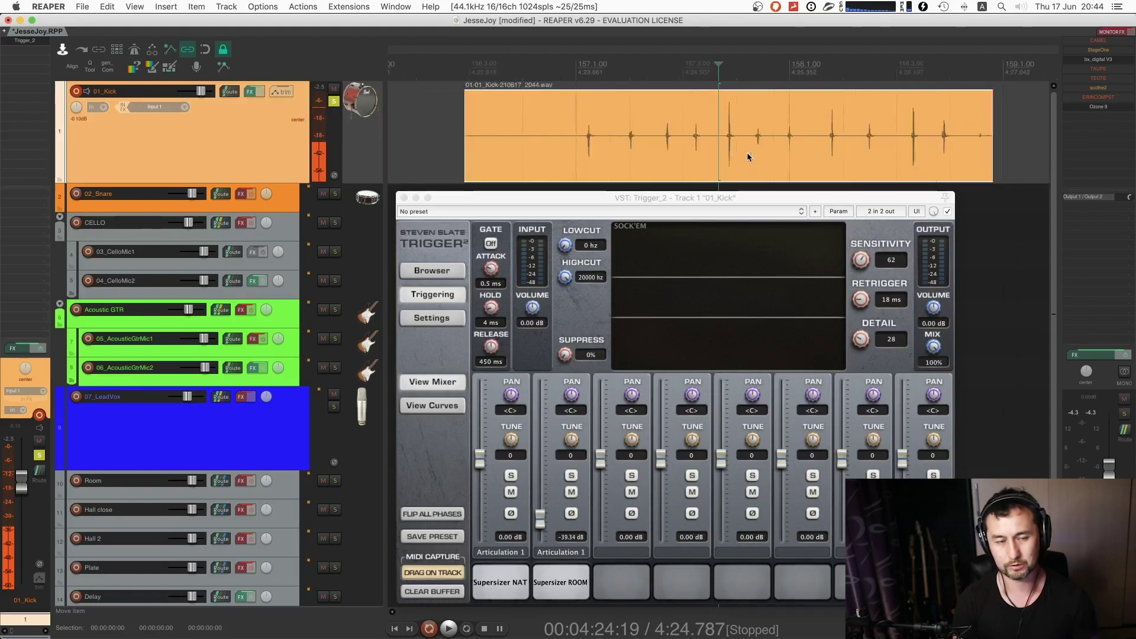
{"action": "scroll", "coordinate": [743, 155], "scroll_direction": "up", "scroll_amount": 1}
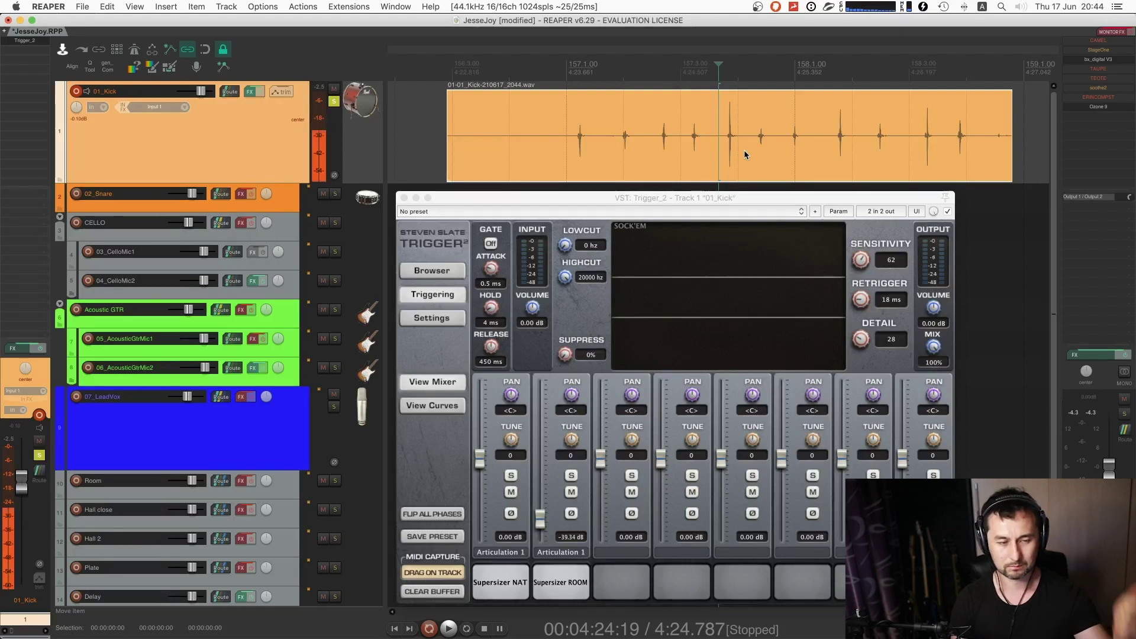
- Audition the Supersizer NAT and Supersizer ROOM samples in Trigger_2
{"action": "left_click", "coordinate": [501, 586]}
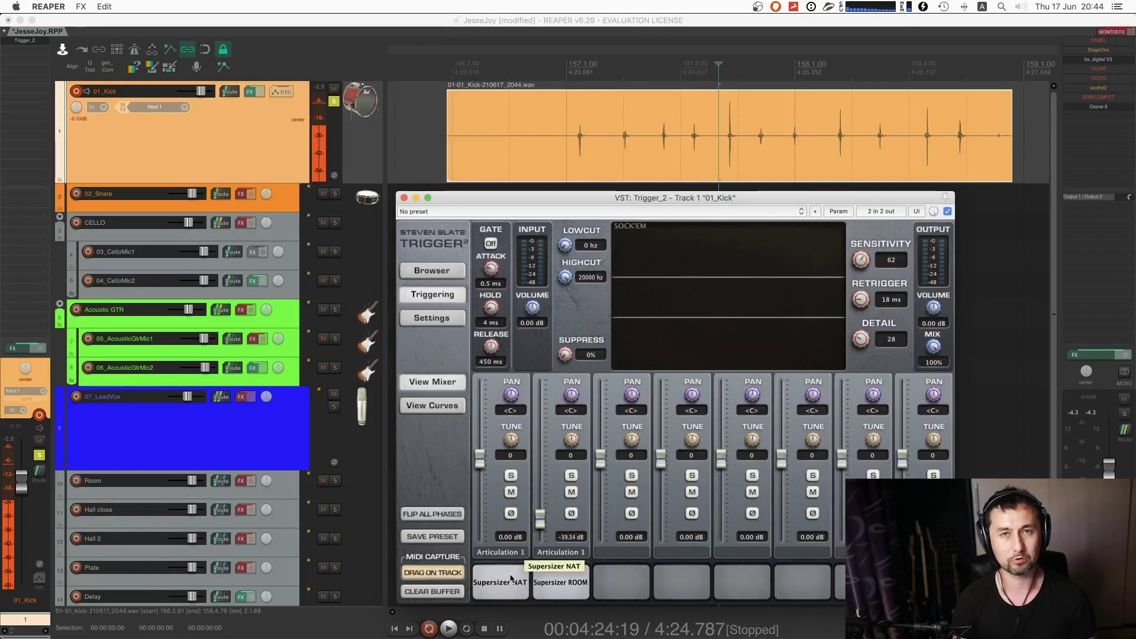
{"action": "left_click", "coordinate": [511, 579]}
{"action": "left_click", "coordinate": [547, 584]}
{"action": "left_click_drag", "start_coordinate": [548, 586], "coordinate": [548, 585]}
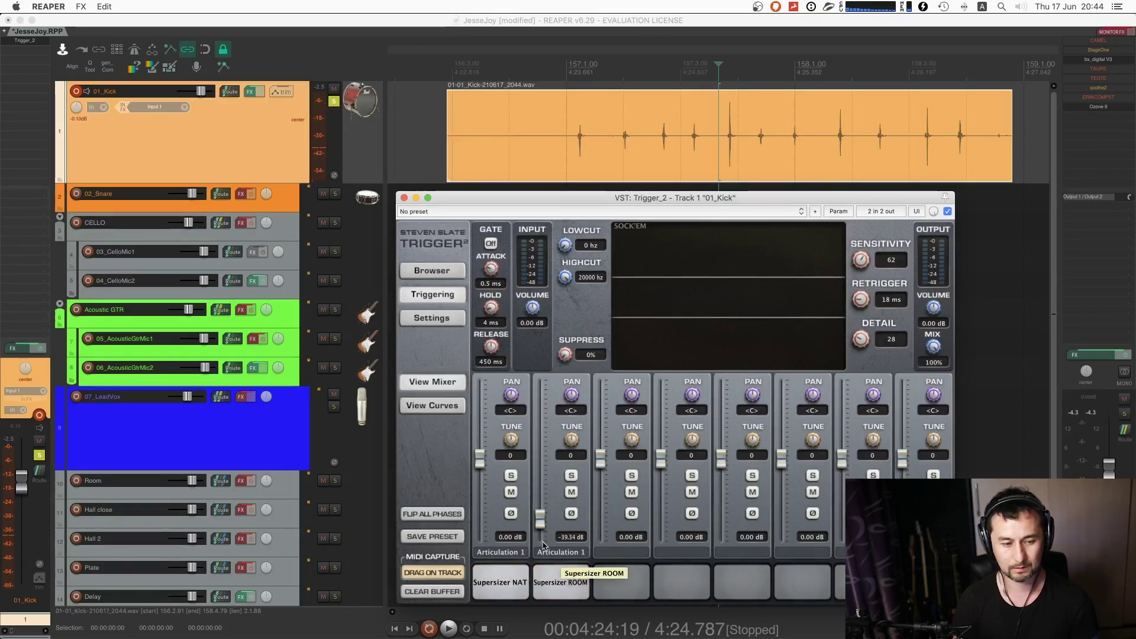
- Raise the Supersizer ROOM level to 0.70 dB, audition the sample, and lower the level to -20.93 dB
{"action": "left_click_drag", "start_coordinate": [539, 480], "coordinate": [539, 454]}
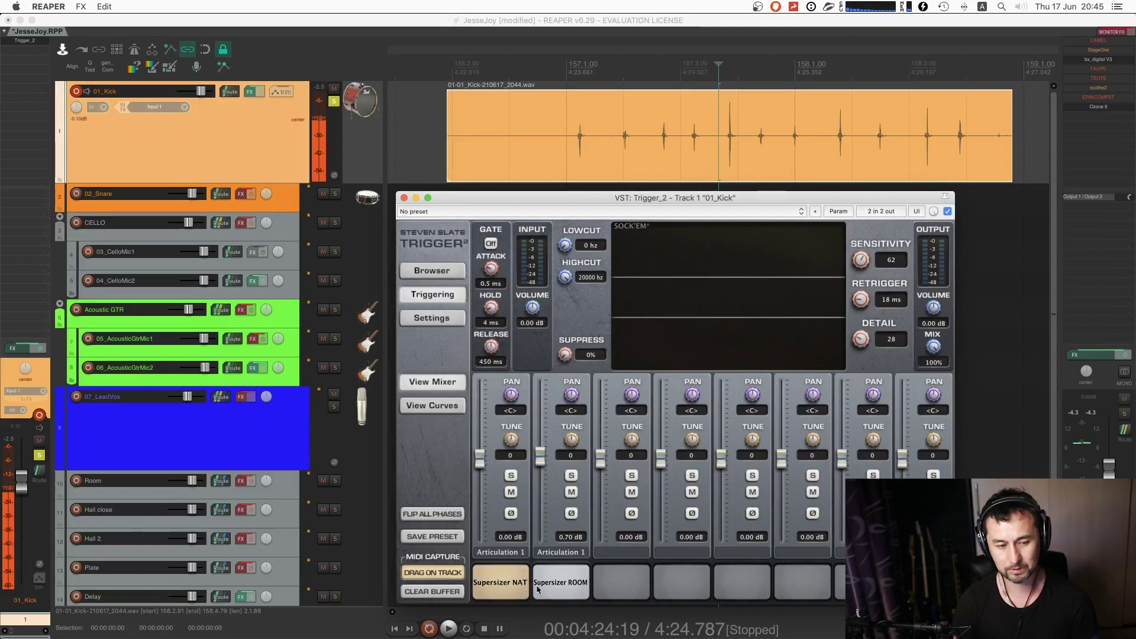
{"action": "left_click", "coordinate": [567, 595]}
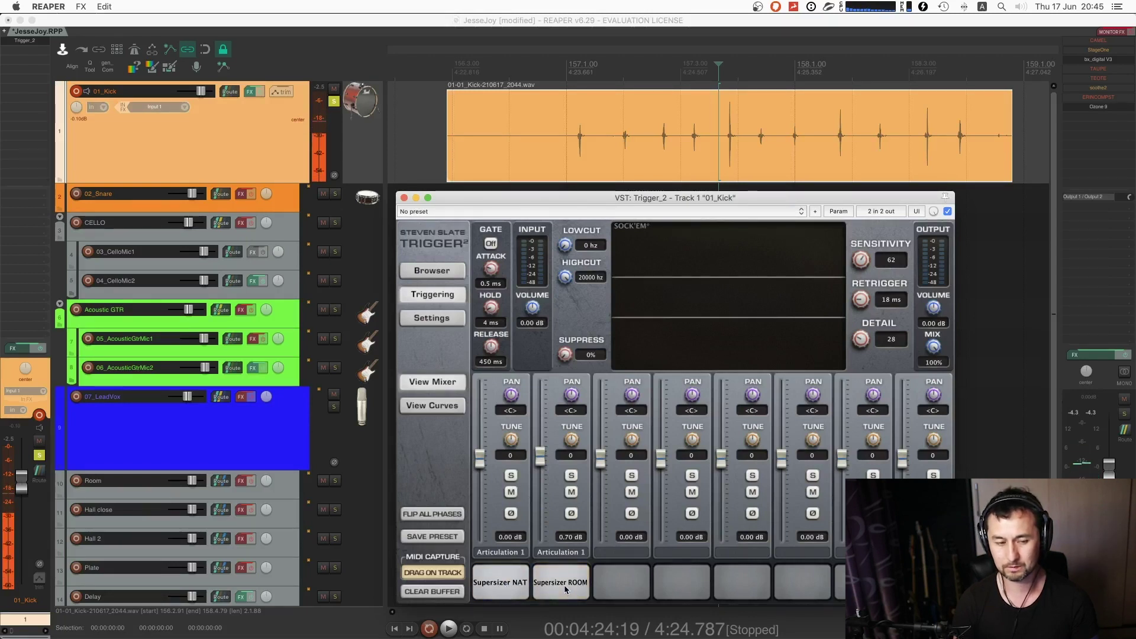
{"action": "left_click_drag", "start_coordinate": [542, 460], "coordinate": [544, 466]}
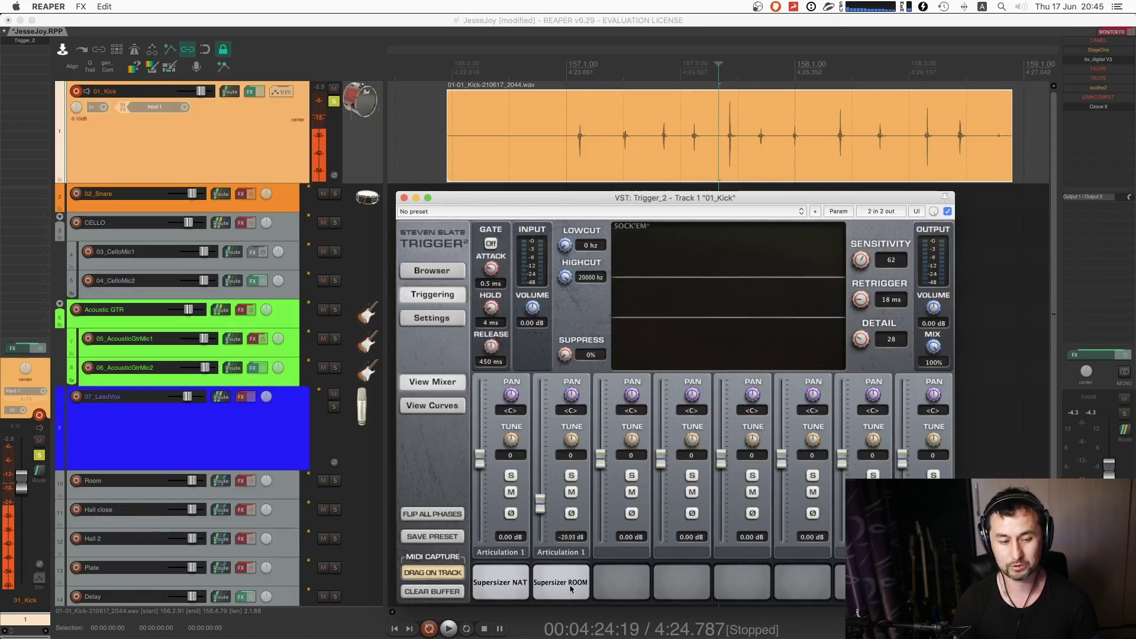
- Play the test take while adjusting the Supersizer ROOM level to -18.06 dB
{"action": "key", "text": "space"}
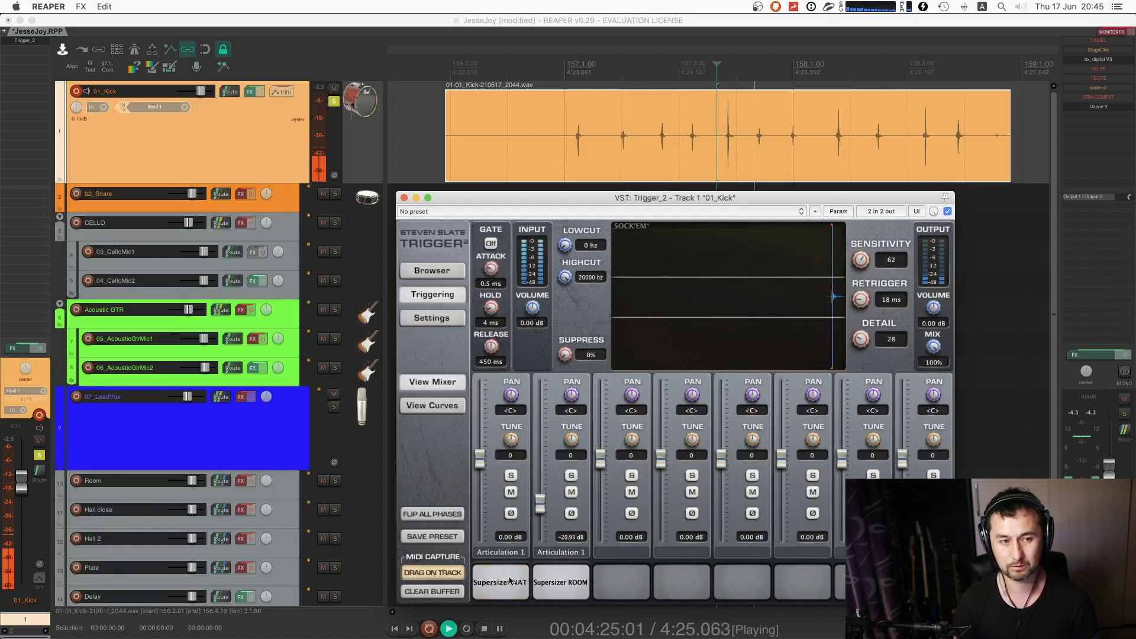
{"action": "left_click_drag", "start_coordinate": [540, 504], "coordinate": [541, 505]}
{"action": "key", "text": "space"}
{"action": "key", "text": "space"}
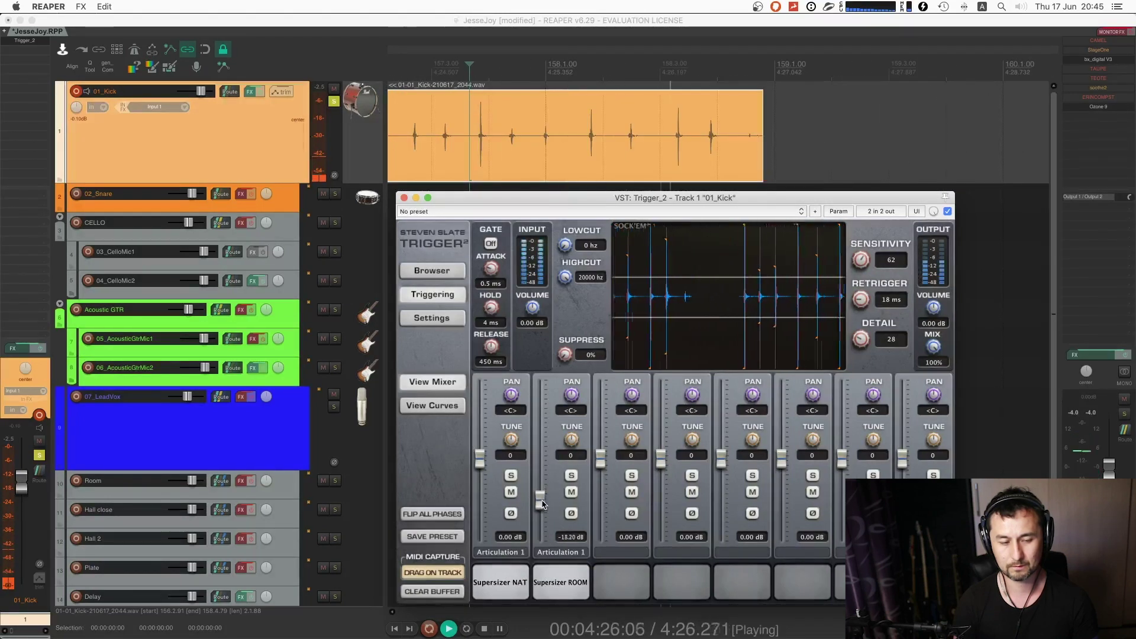
{"action": "key", "text": "space"}
- Delete the recorded test take from the 01_Kick track
{"action": "scroll", "coordinate": [605, 135], "scroll_direction": "down", "scroll_amount": 3}
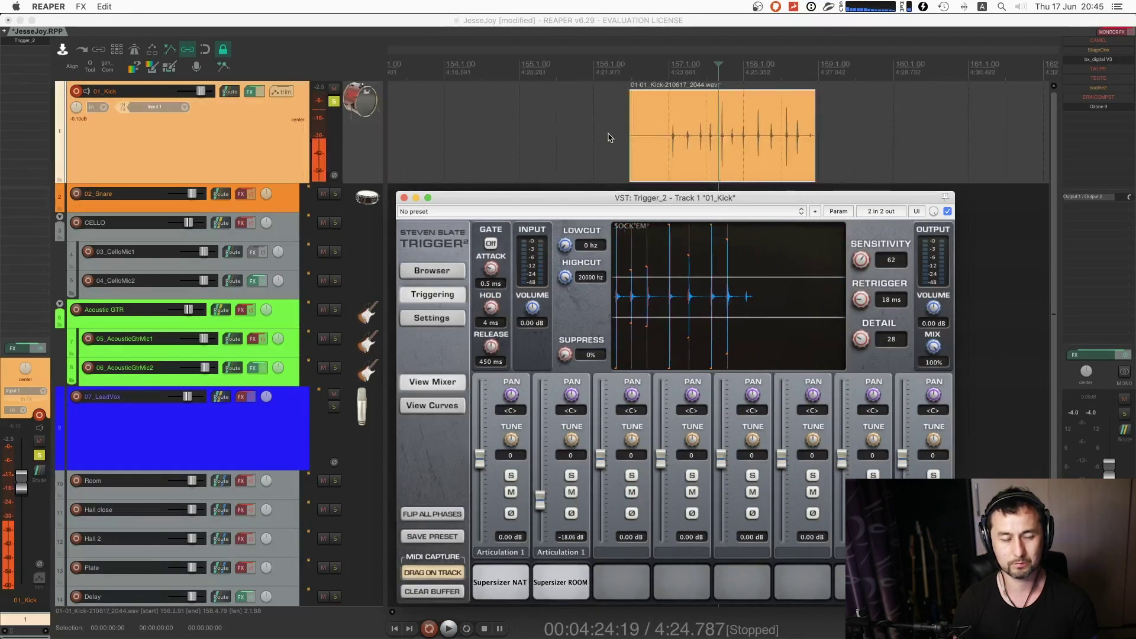
{"action": "scroll", "coordinate": [607, 135], "scroll_direction": "down", "scroll_amount": 3}
{"action": "left_click", "coordinate": [726, 155]}
{"action": "key", "text": "Delete"}
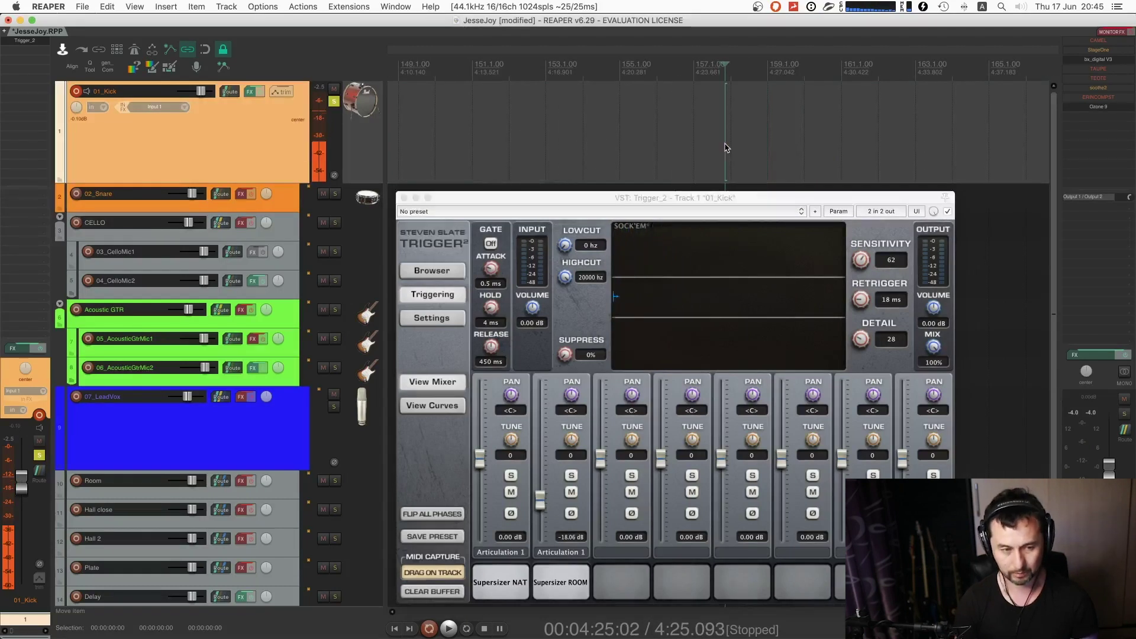
{"action": "scroll", "coordinate": [727, 156], "scroll_direction": "down", "scroll_amount": 3}
- Audition the Supersizer ROOM sample and raise its level to 6.02 dB
{"action": "left_click", "coordinate": [571, 588]}
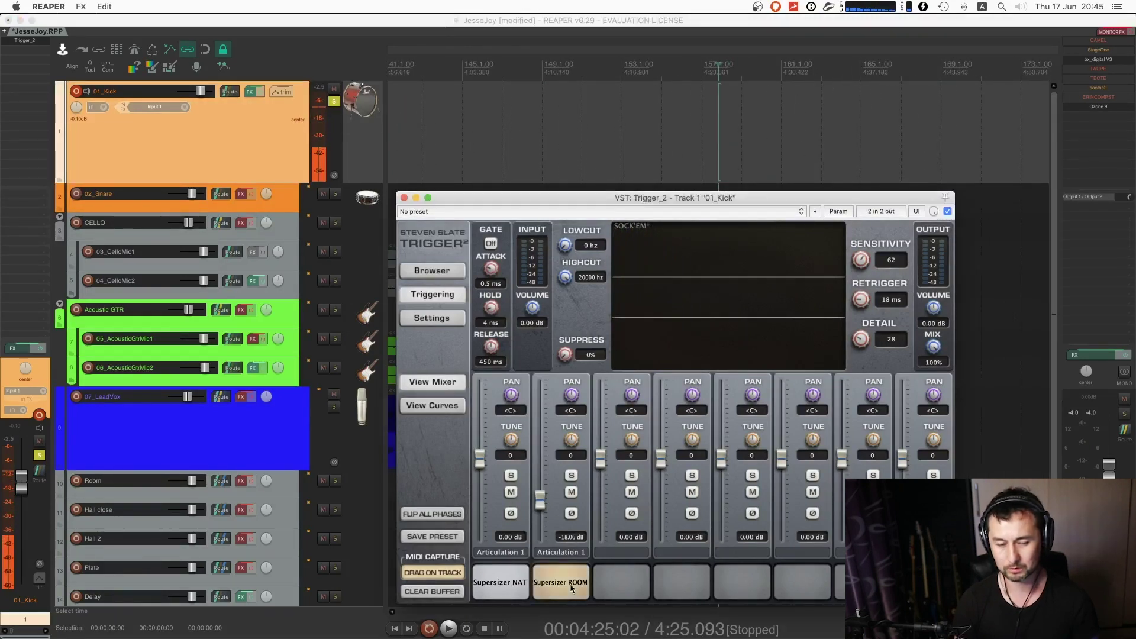
{"action": "left_click_drag", "start_coordinate": [540, 504], "coordinate": [540, 437]}
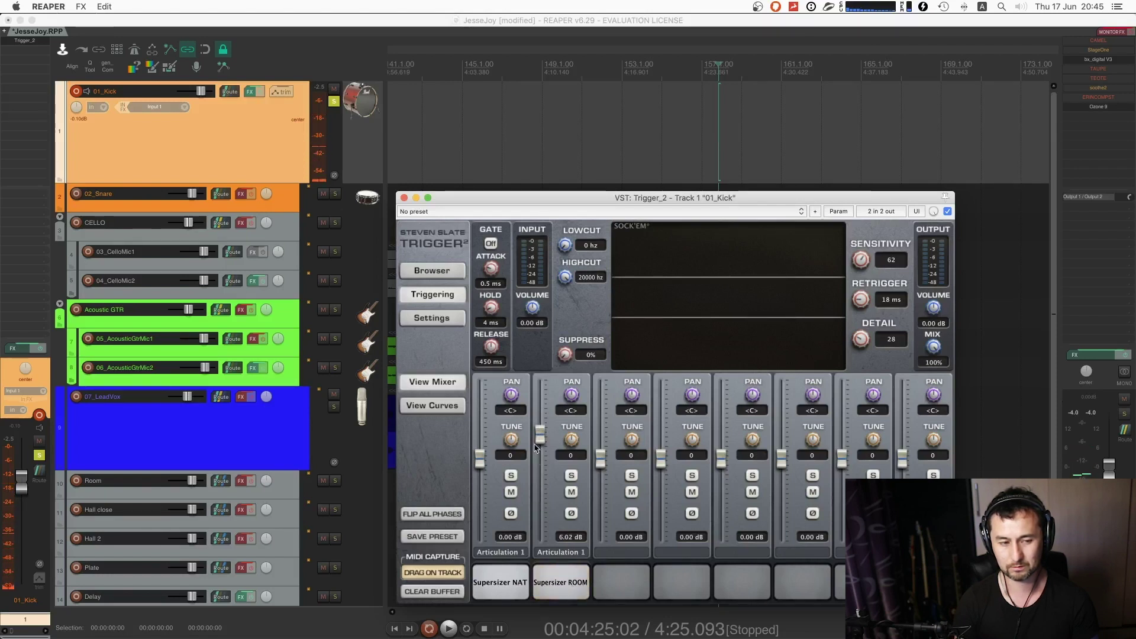
- Audition Supersizer NAT, set the Supersizer ROOM level to -16.08 dB, and return to the project start with the plugin closed
{"action": "left_click_drag", "start_coordinate": [544, 503], "coordinate": [541, 520]}
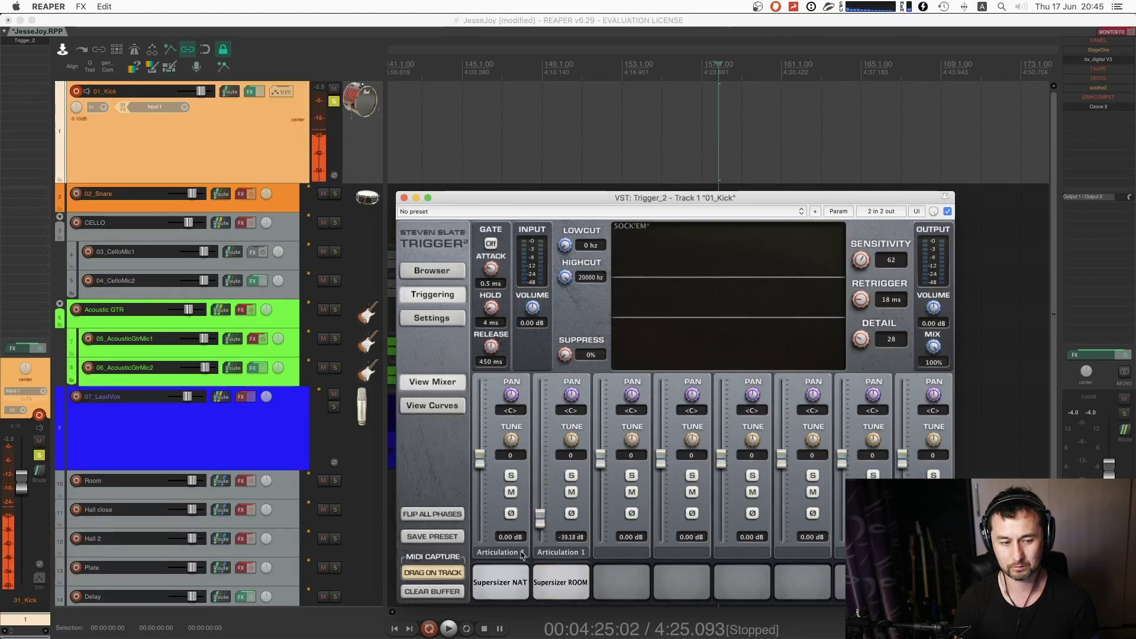
{"action": "left_click", "coordinate": [501, 585]}
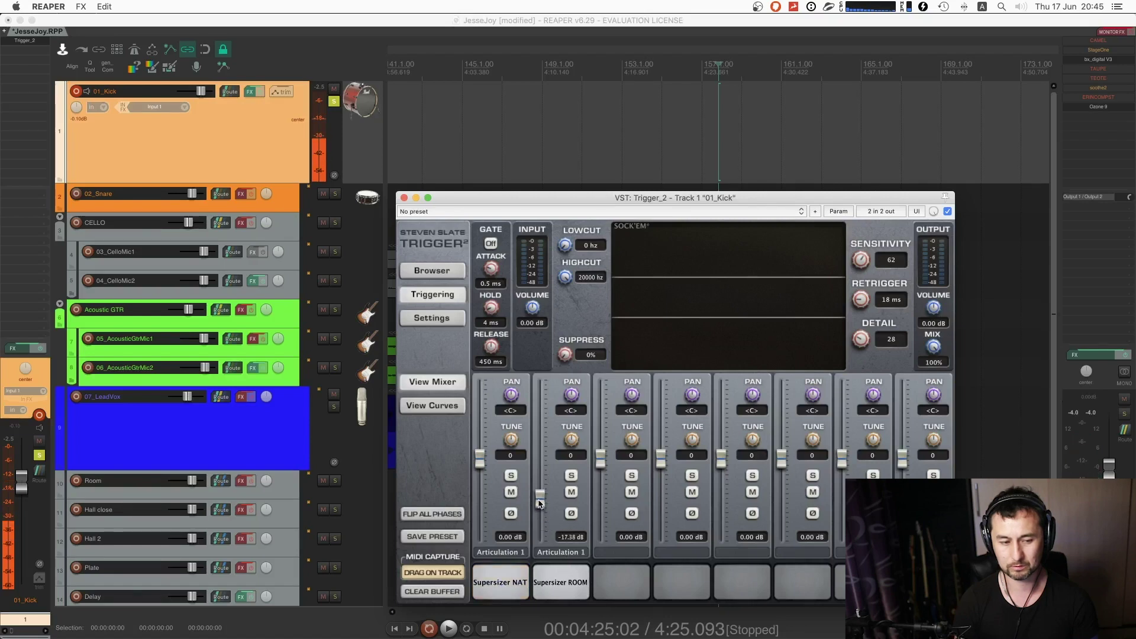
{"action": "scroll", "coordinate": [516, 136], "scroll_direction": "down", "scroll_amount": 4}
{"action": "left_click", "coordinate": [493, 140]}
{"action": "key", "text": "w"}
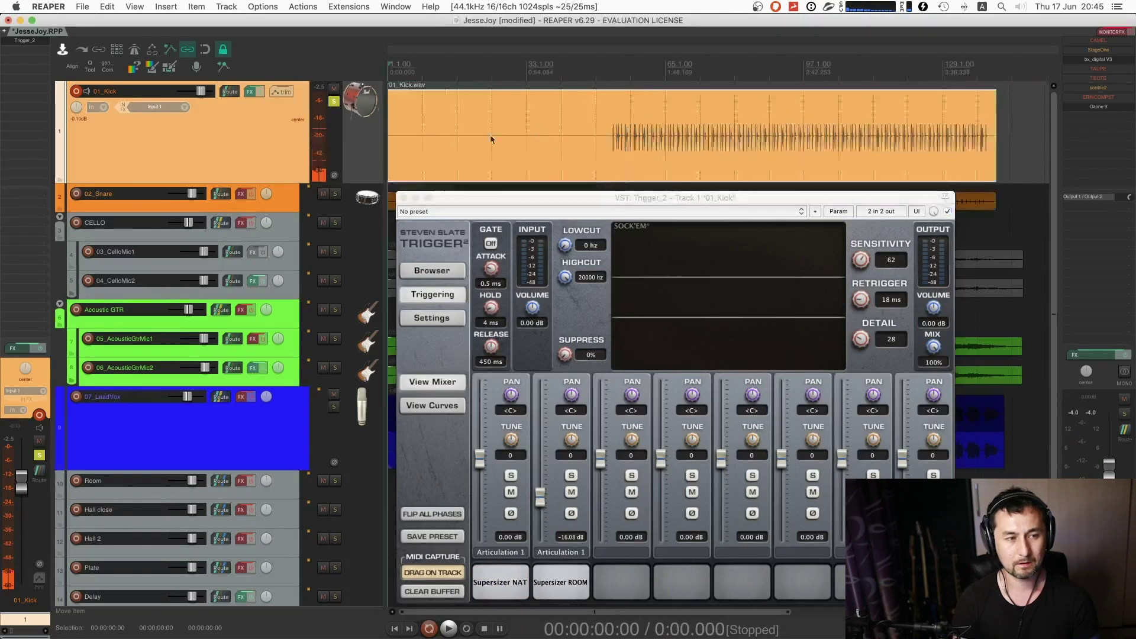
{"action": "scroll", "coordinate": [526, 145], "scroll_direction": "down", "scroll_amount": 2}
{"action": "left_click", "coordinate": [404, 198]}
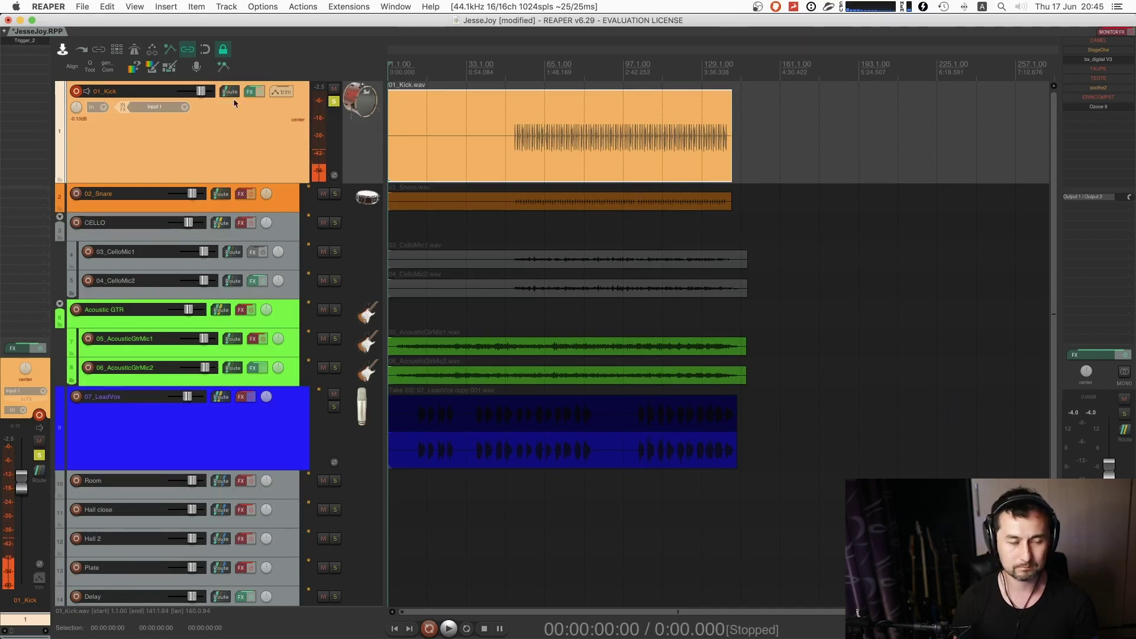
- Reopen Trigger 2 on 01_Kick, show its envelope curves, and play the kick part from about 2:04
{"action": "left_click", "coordinate": [25, 40]}
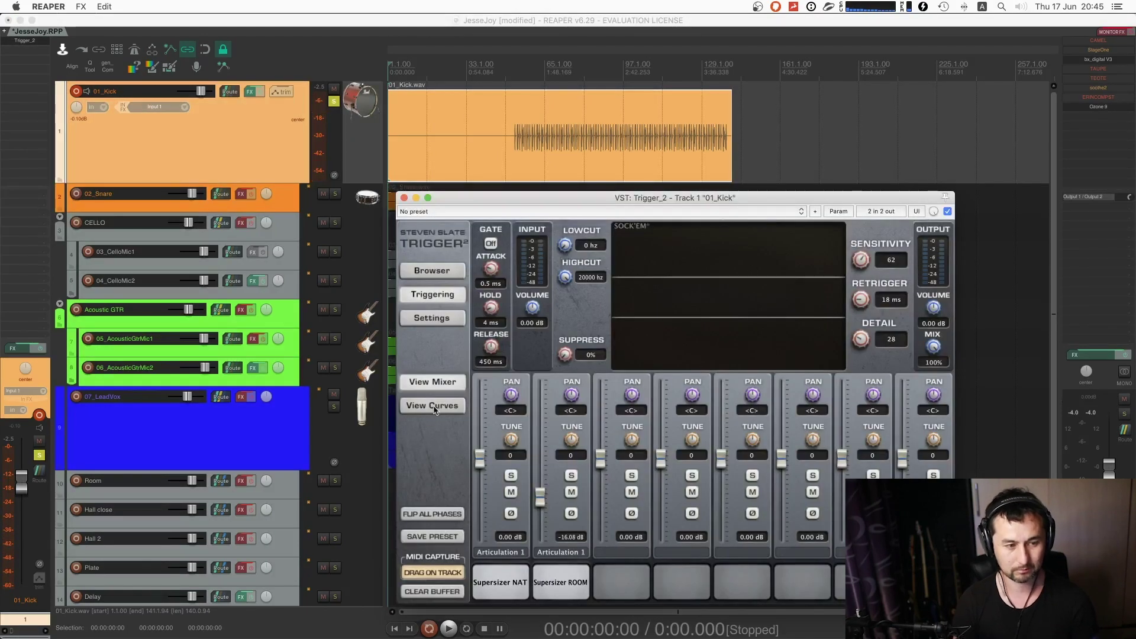
{"action": "left_click", "coordinate": [434, 407]}
{"action": "left_click_drag", "start_coordinate": [572, 202], "coordinate": [604, 155]}
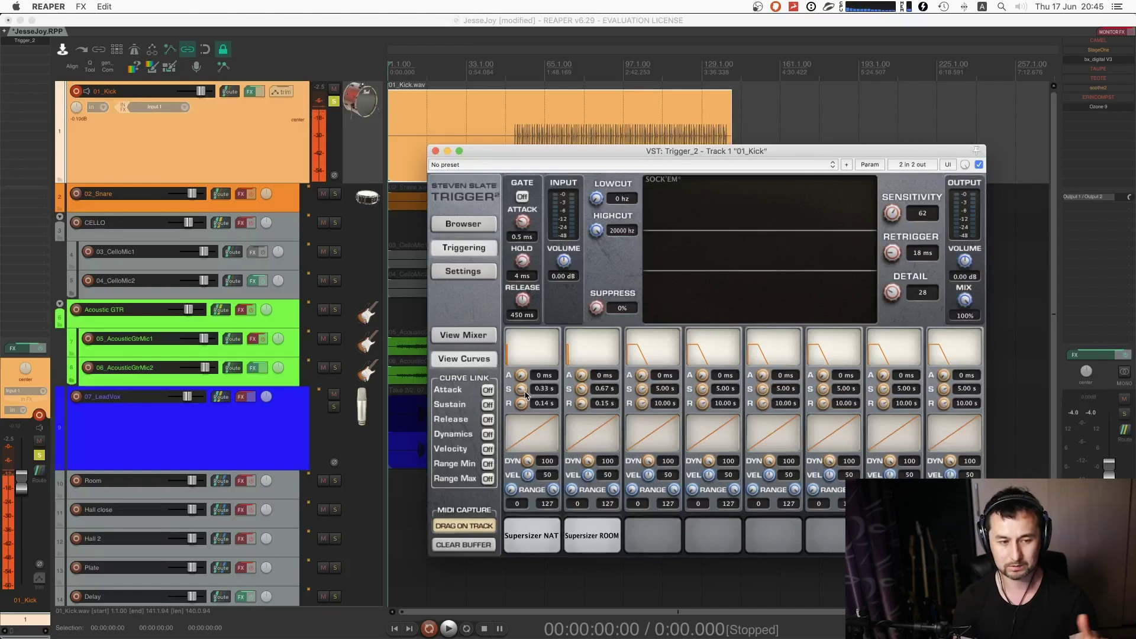
{"action": "left_click", "coordinate": [569, 132]}
{"action": "key", "text": "space"}
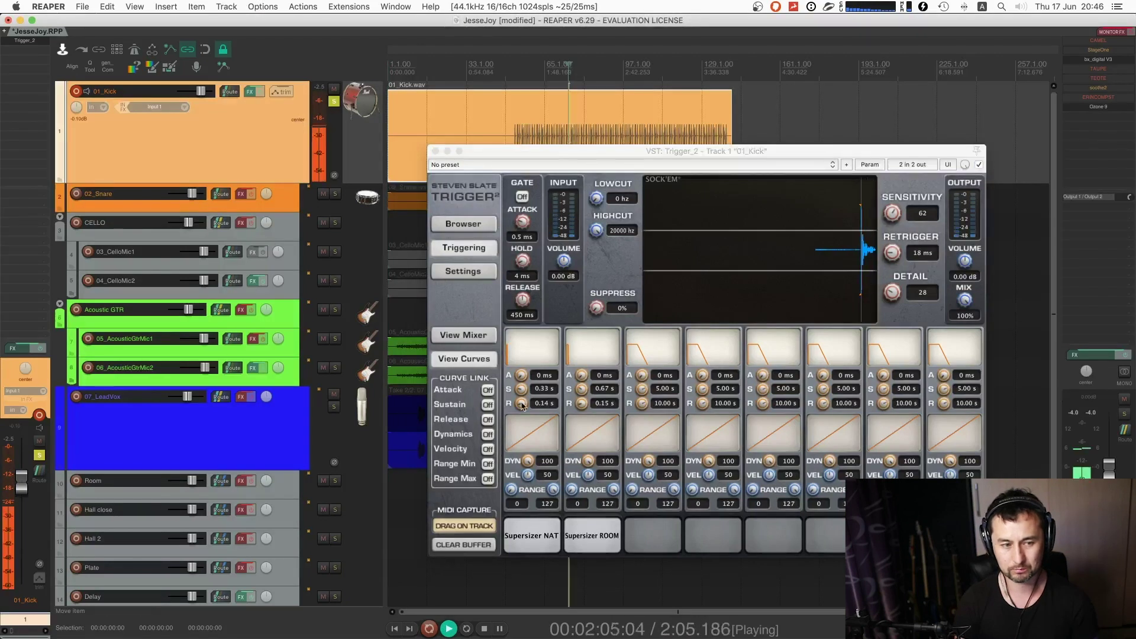
- Lengthen the sustain to 7.68 s on Supersizer NAT and 10.00 s on Supersizer ROOM, and raise the 01_Kick volume to 7.78 dB
{"action": "left_click_drag", "start_coordinate": [522, 390], "coordinate": [524, 337]}
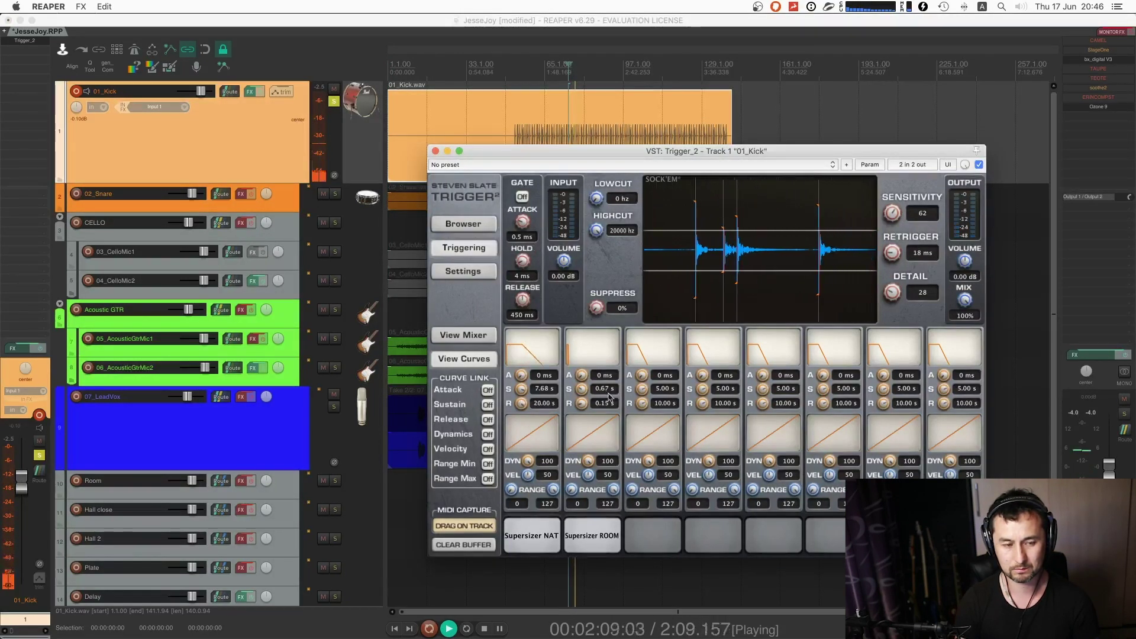
{"action": "left_click_drag", "start_coordinate": [582, 389], "coordinate": [571, 337]}
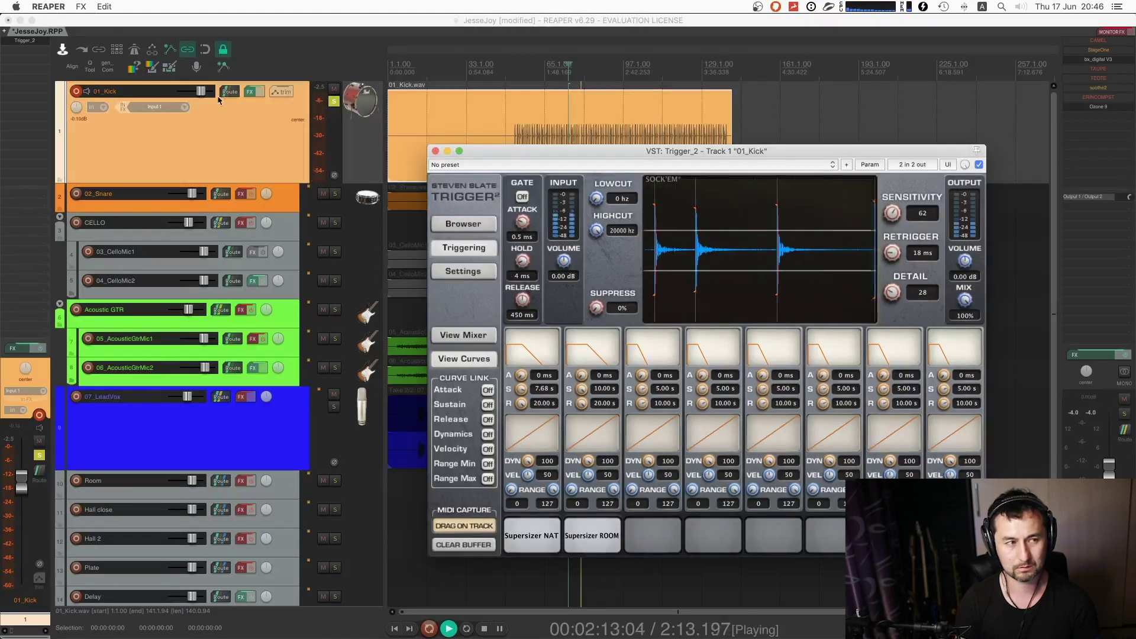
{"action": "left_click_drag", "start_coordinate": [201, 91], "coordinate": [207, 93]}
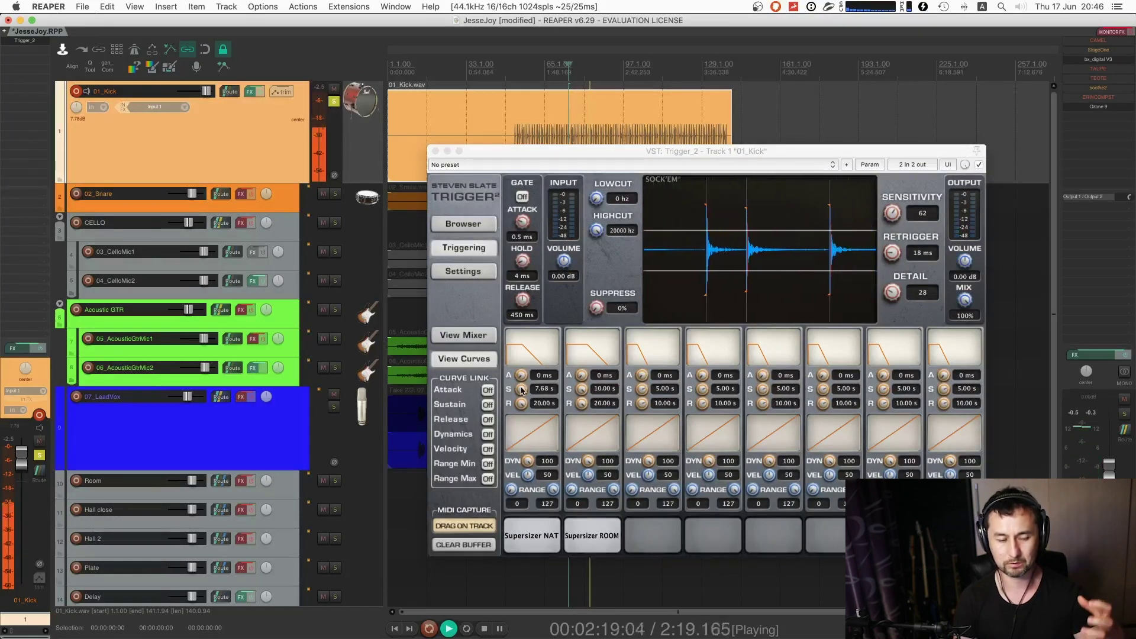
- Shorten the envelopes to 0.11 s sustain and 0.49 s release on Supersizer NAT, and 0.07 s and 0.03 s on Supersizer ROOM
{"action": "left_click_drag", "start_coordinate": [521, 391], "coordinate": [523, 447]}
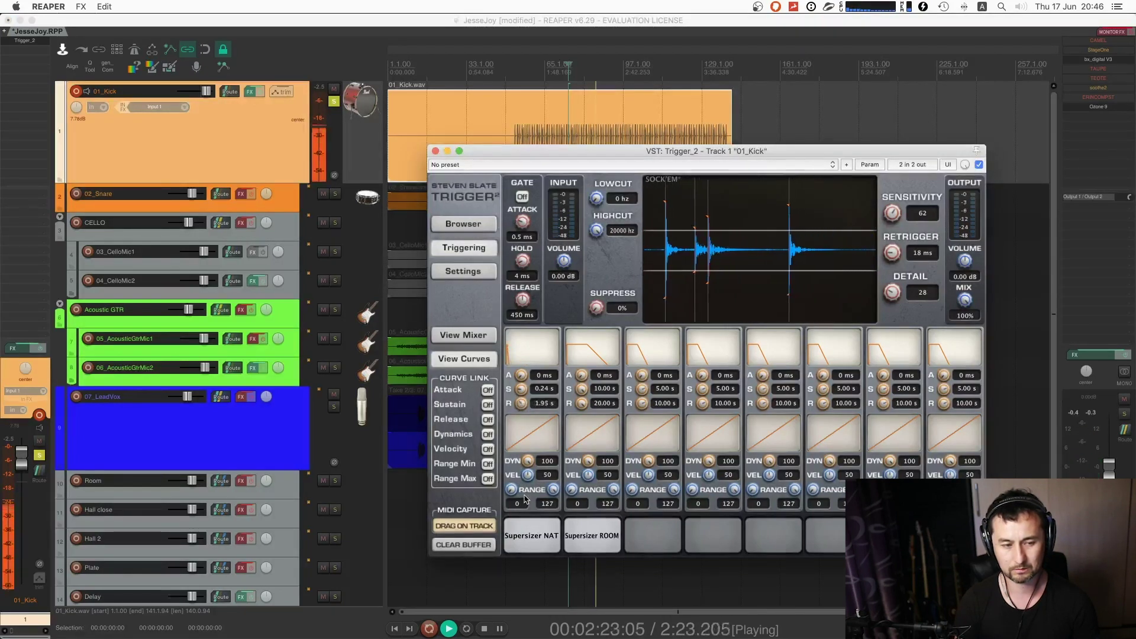
{"action": "left_click_drag", "start_coordinate": [524, 499], "coordinate": [525, 504]}
{"action": "left_click_drag", "start_coordinate": [581, 403], "coordinate": [579, 443]}
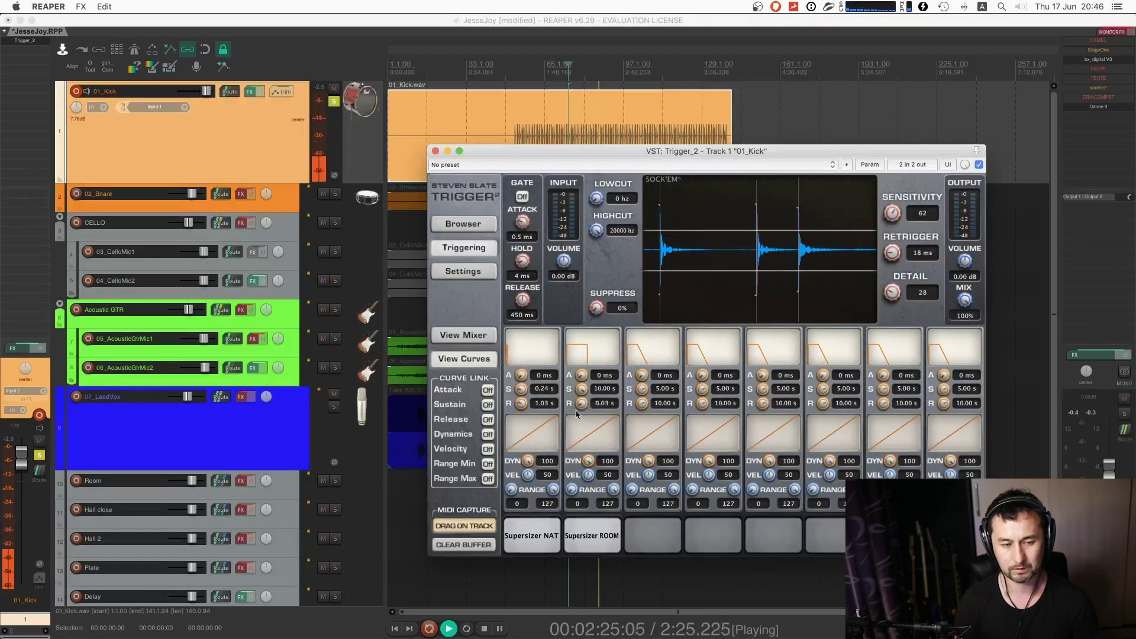
{"action": "left_click_drag", "start_coordinate": [582, 389], "coordinate": [577, 506]}
{"action": "left_click_drag", "start_coordinate": [581, 394], "coordinate": [523, 410]}
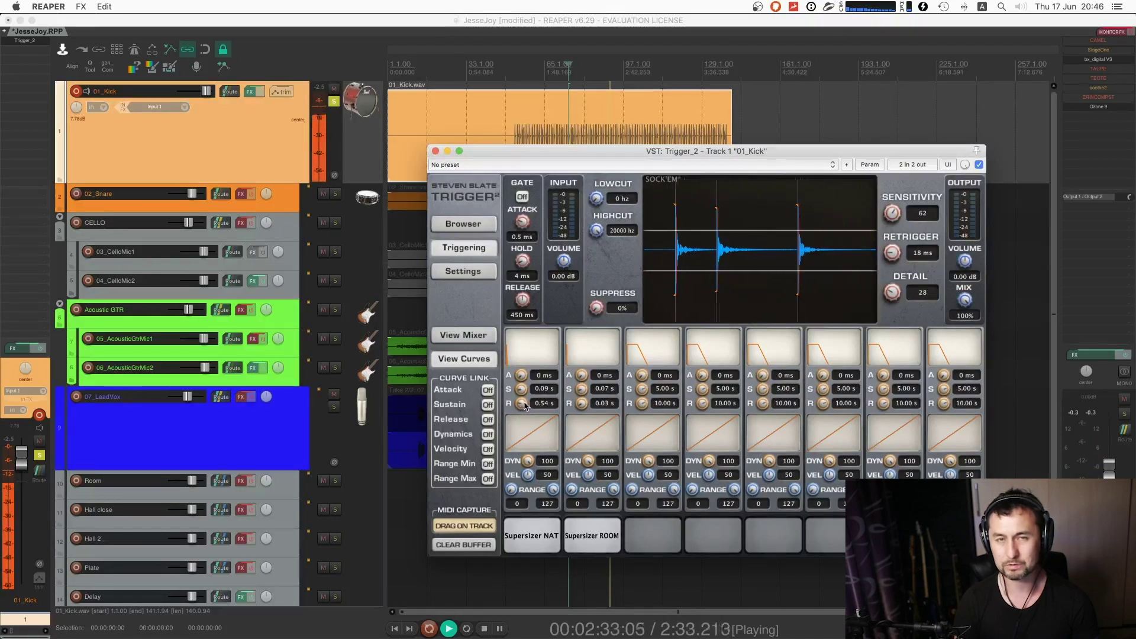
{"action": "left_click_drag", "start_coordinate": [524, 405], "coordinate": [524, 409]}
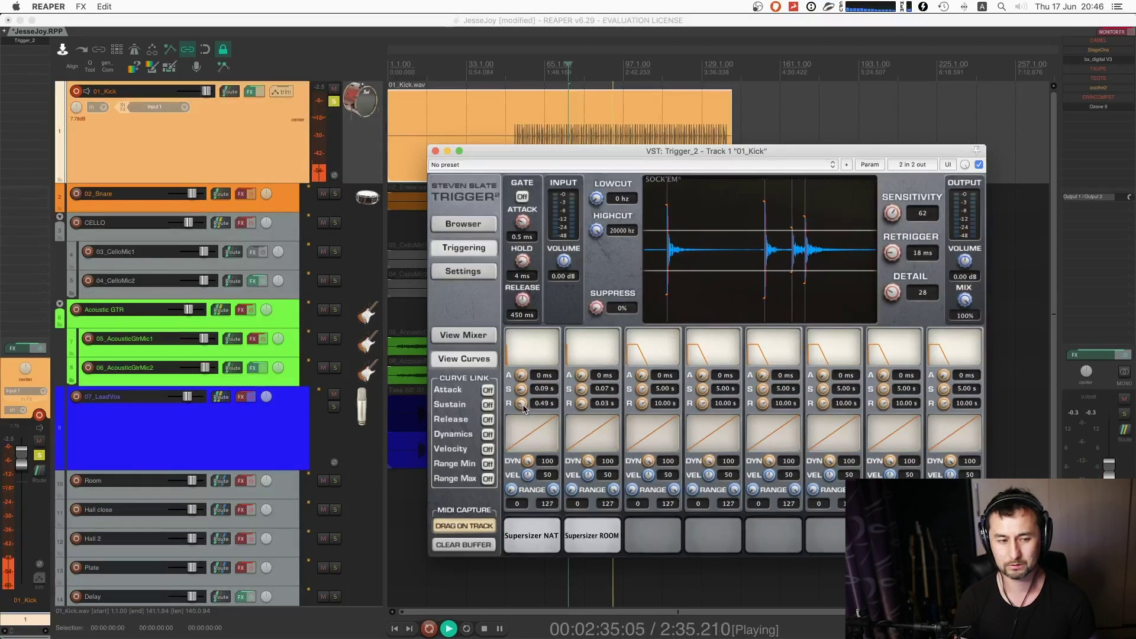
{"action": "left_click_drag", "start_coordinate": [523, 394], "coordinate": [523, 392]}
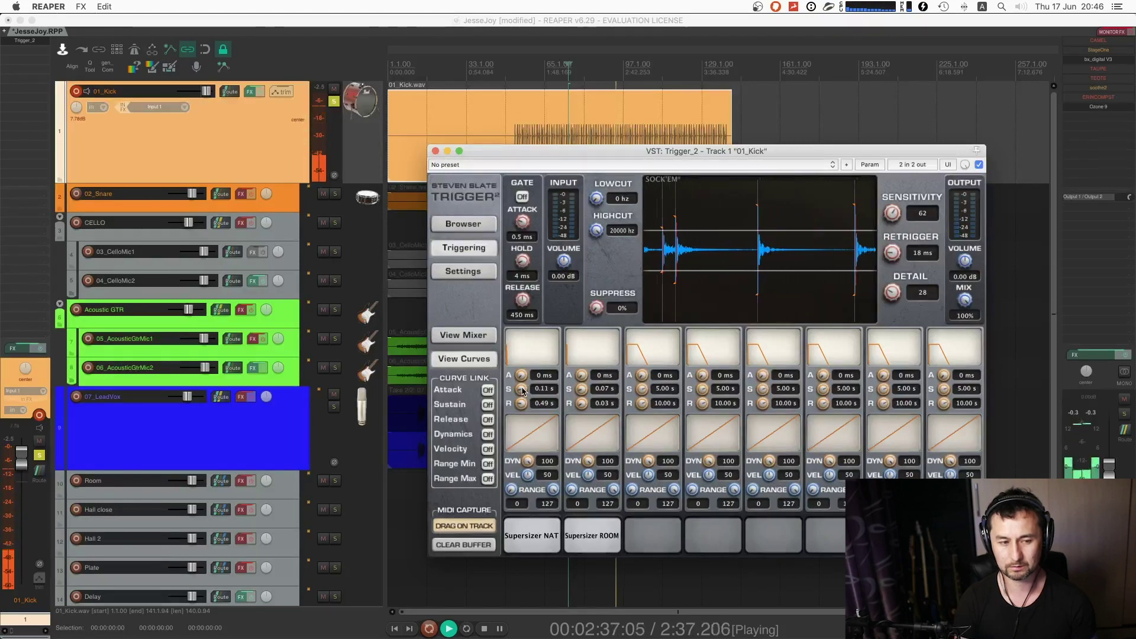
{"action": "key", "text": "space"}
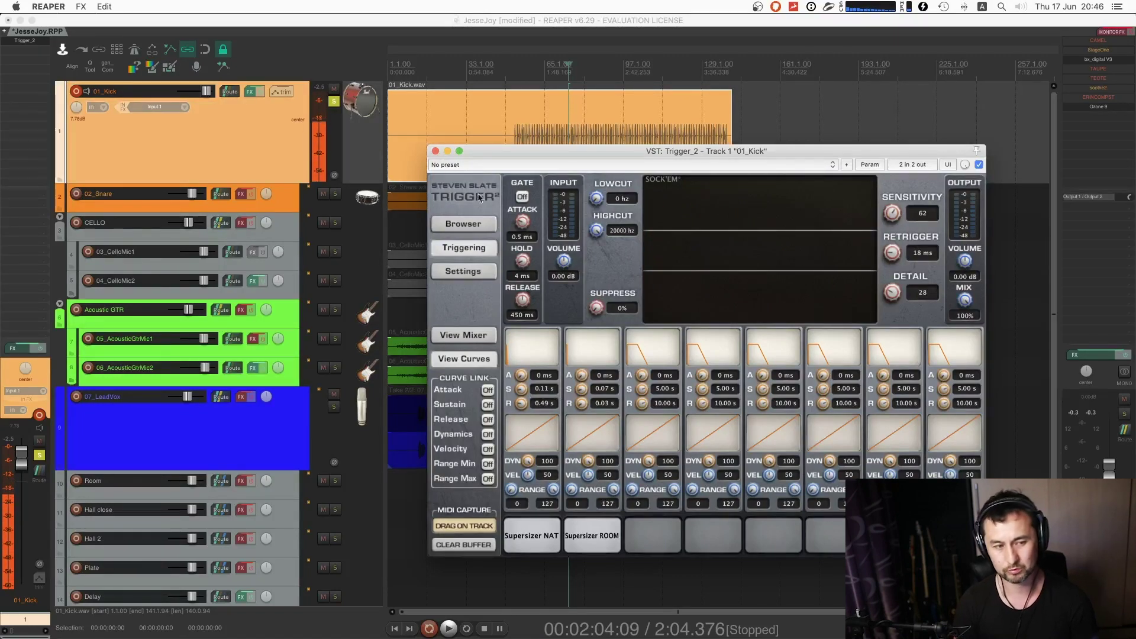
- Close Trigger 2, disarm and unsolo the 01_Kick track, and reset its volume to 0.00 dB
{"action": "left_click", "coordinate": [435, 151]}
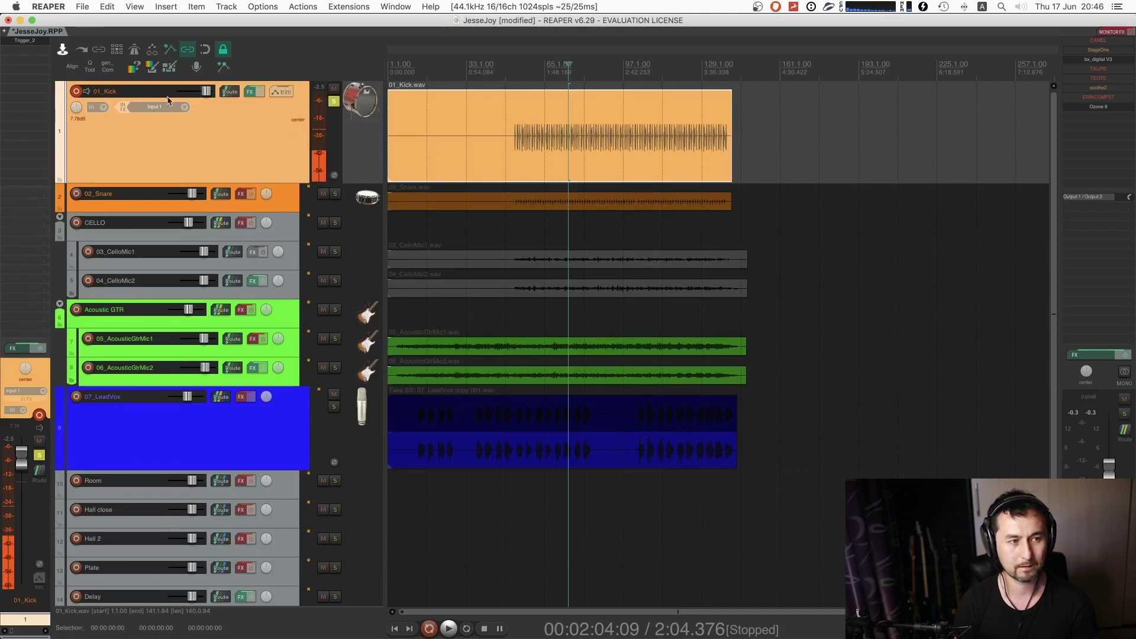
{"action": "left_click", "coordinate": [76, 91]}
{"action": "left_click", "coordinate": [336, 102]}
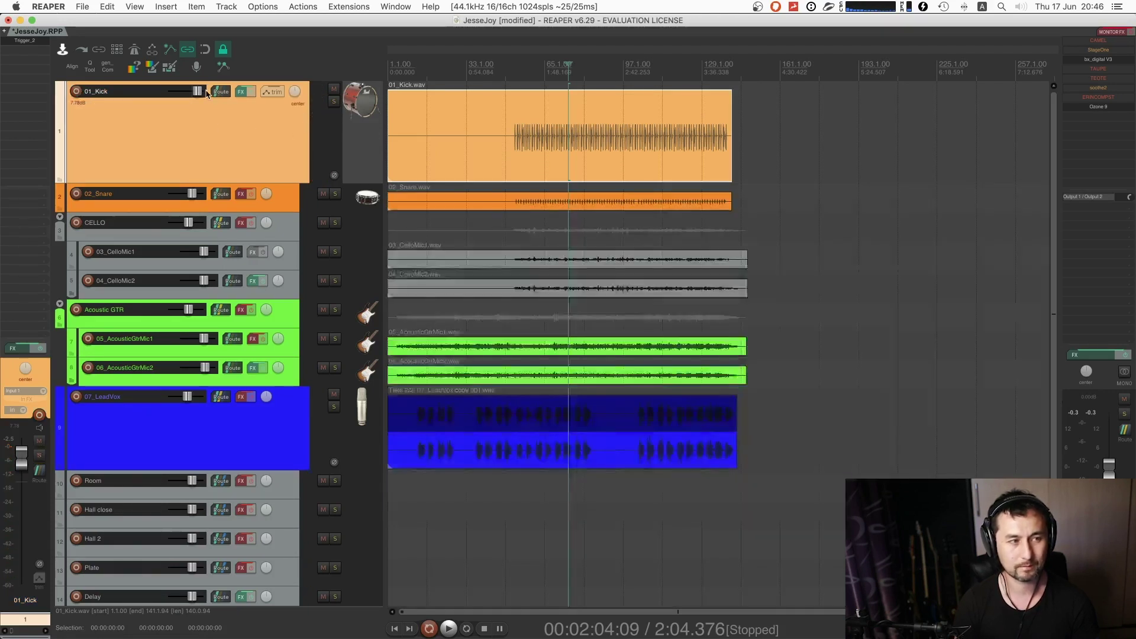
{"action": "double_click", "coordinate": [197, 91]}
- Audition the 01_Kick track in solo with its triggered samples, and unsolo it when done
{"action": "left_click", "coordinate": [334, 102]}
{"action": "key", "text": "space"}
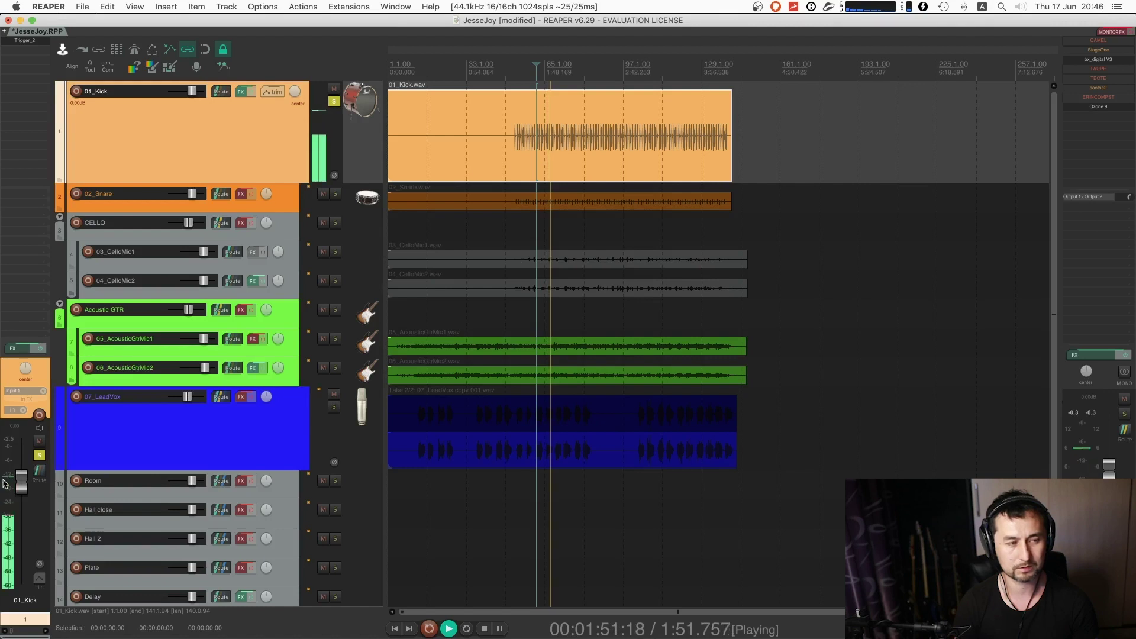
{"action": "key", "text": "space"}
{"action": "left_click", "coordinate": [334, 102]}
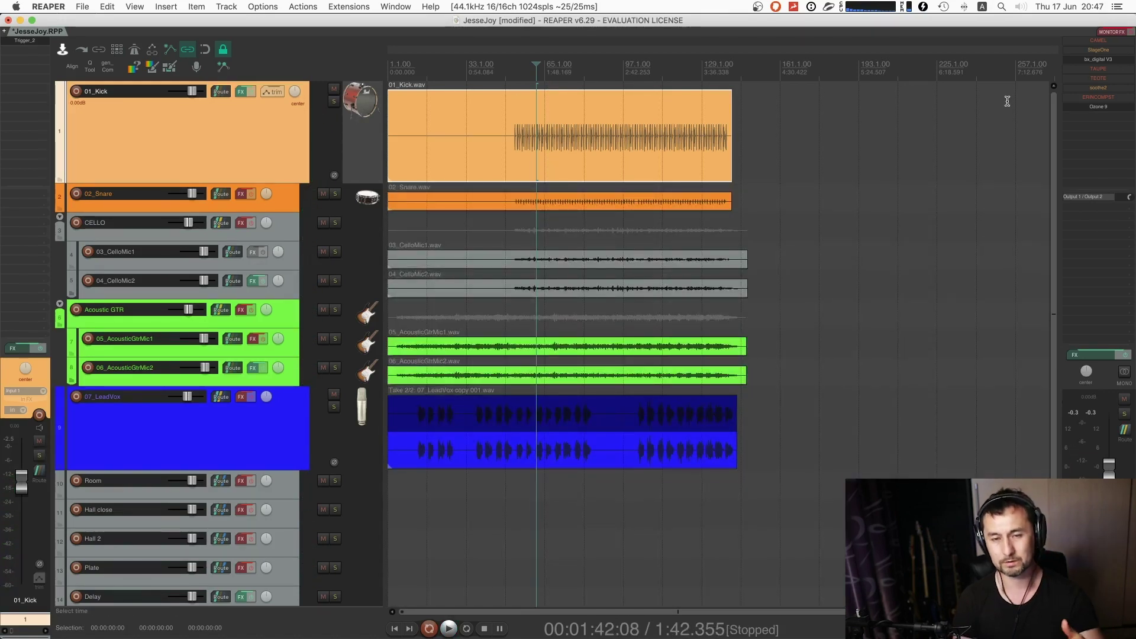
- Inspect the bx_digital V3 equalizer and the Ozone 9 Maximizer on the master track
{"action": "left_click", "coordinate": [1107, 59]}
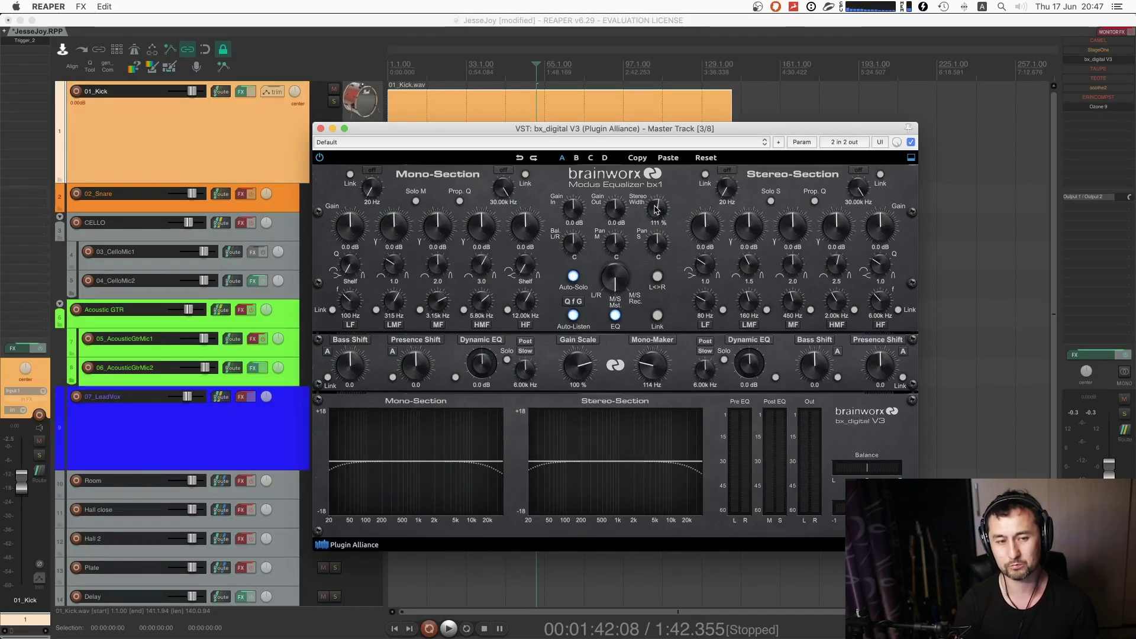
{"action": "left_click", "coordinate": [321, 129]}
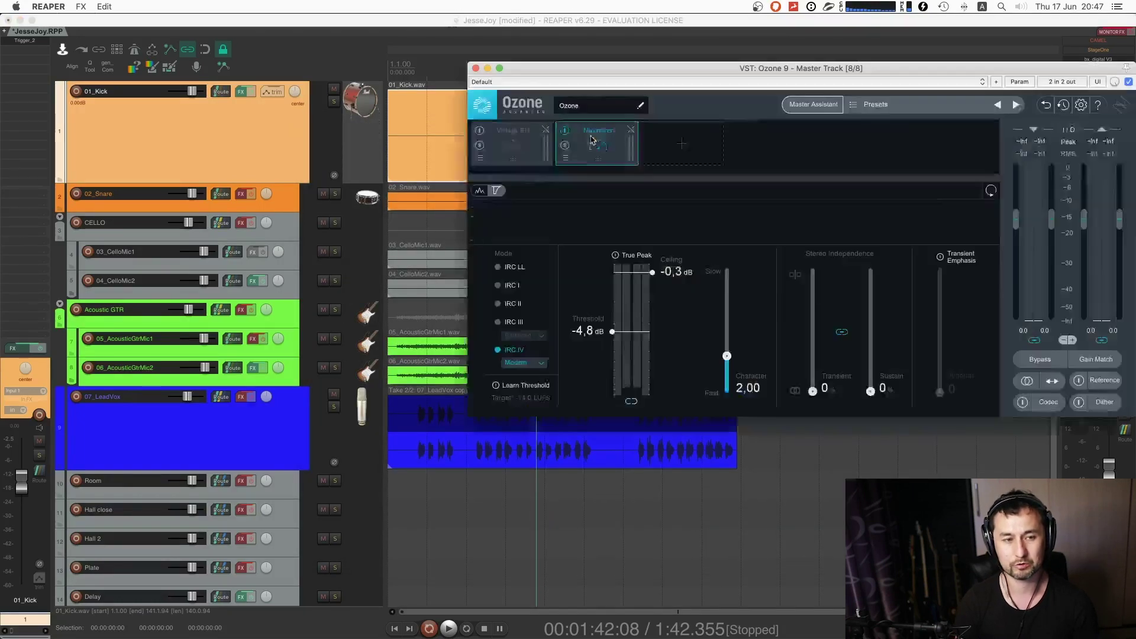
{"action": "left_click_drag", "start_coordinate": [754, 74], "coordinate": [623, 72]}
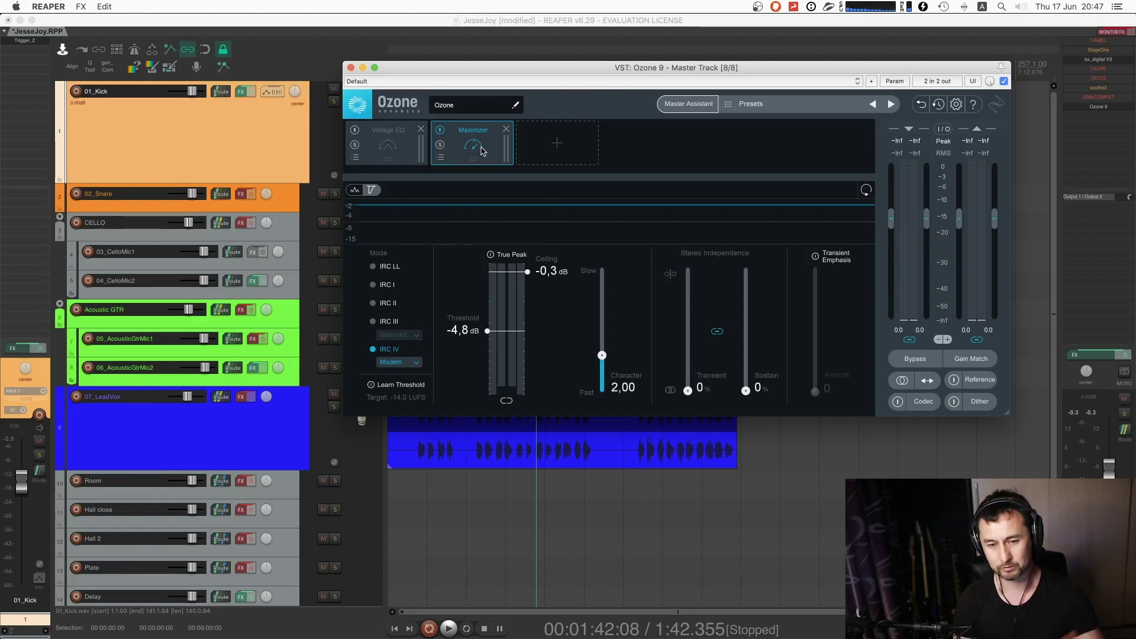
{"action": "left_click", "coordinate": [351, 68]}
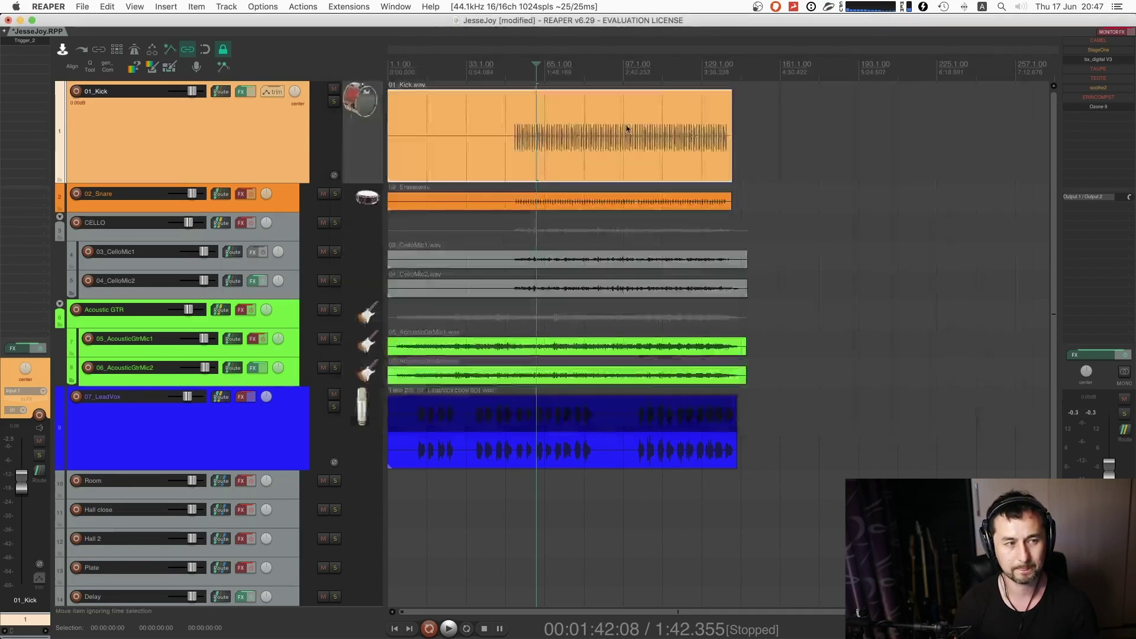
- Audition 01_Kick in solo with the master effects bypassed, reset the master peak readout, and re-enable the master effects
{"action": "left_click", "coordinate": [1121, 355]}
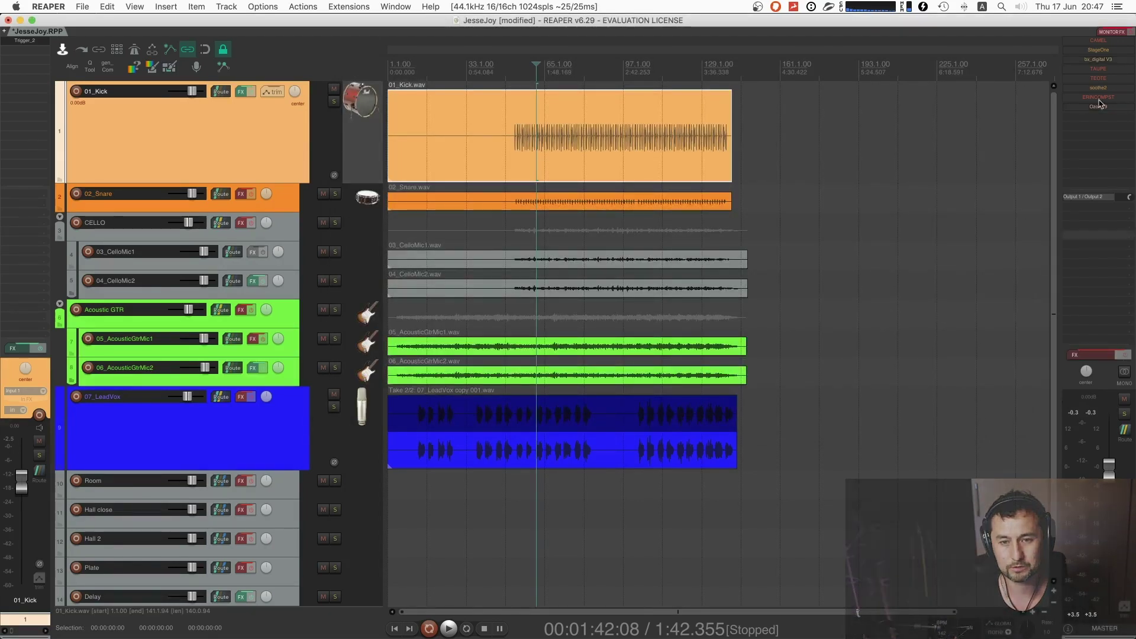
{"action": "left_click", "coordinate": [540, 142]}
{"action": "left_click", "coordinate": [334, 101]}
{"action": "key", "text": "space"}
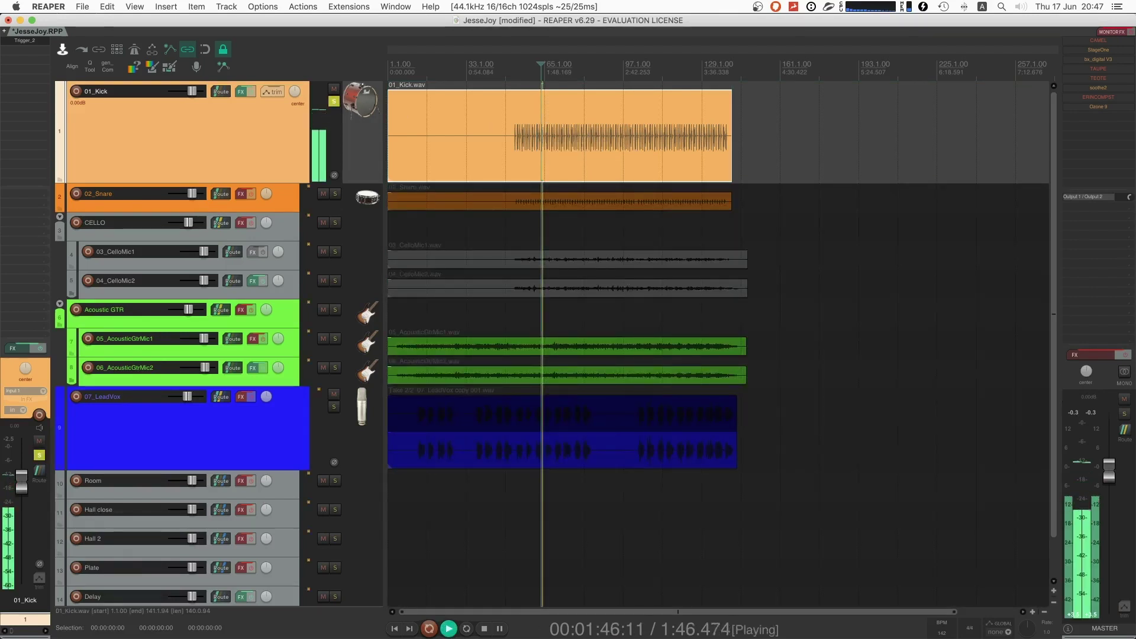
{"action": "left_click", "coordinate": [1091, 416]}
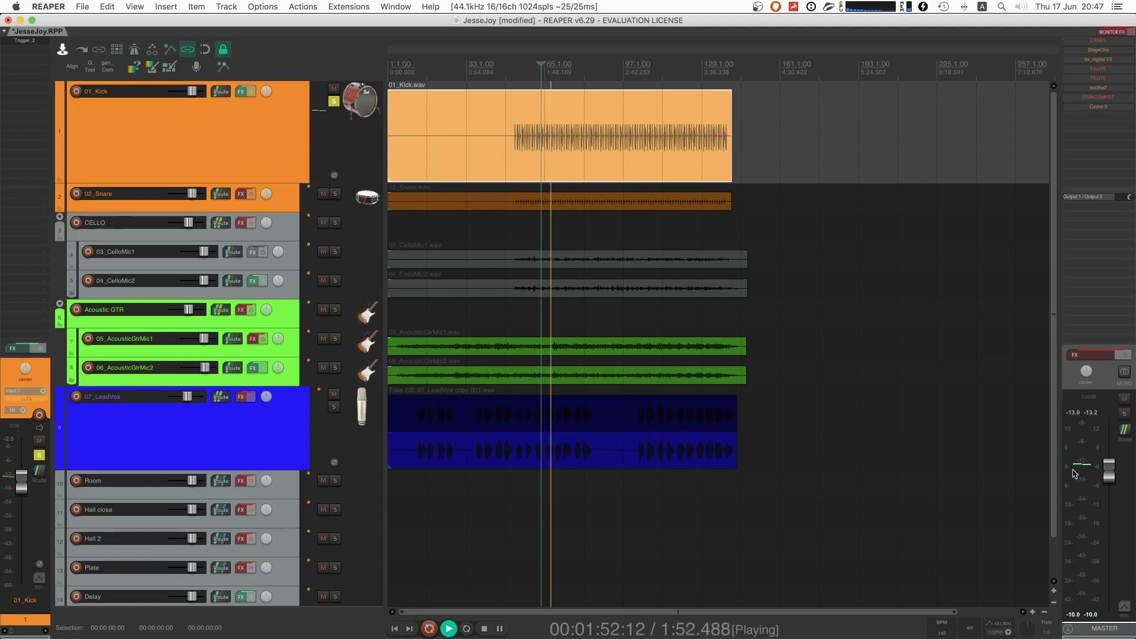
{"action": "left_click", "coordinate": [334, 102]}
{"action": "key", "text": "space"}
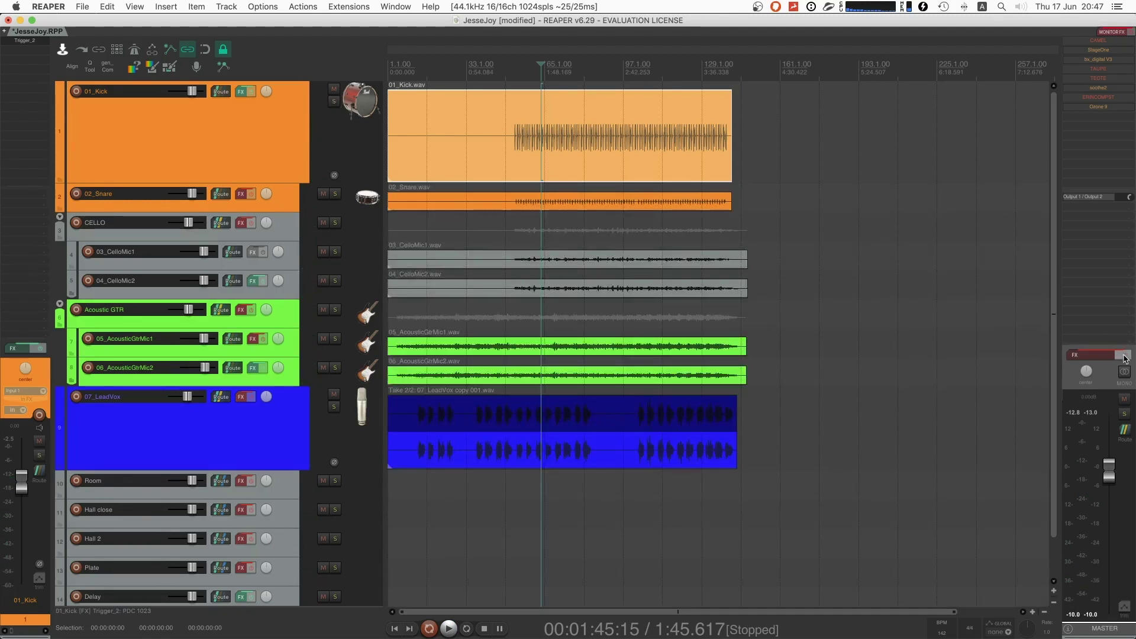
{"action": "left_click", "coordinate": [1124, 355]}
- Solo the 02_Snare track, enable its effects, increase its track height, and play it
{"action": "left_click", "coordinate": [335, 195]}
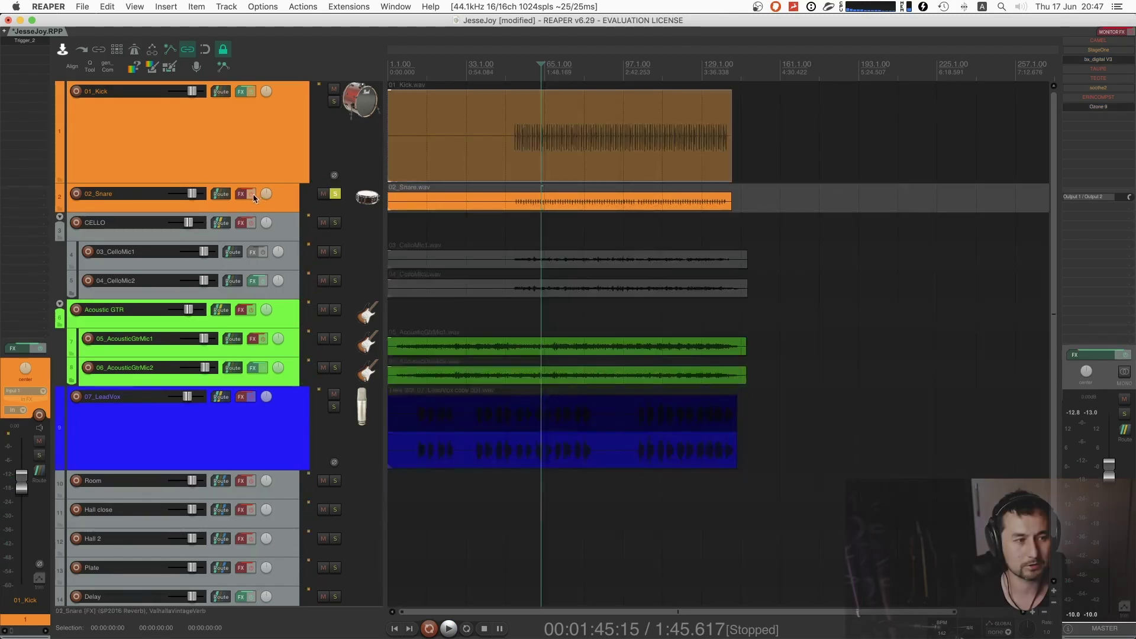
{"action": "left_click", "coordinate": [365, 201]}
{"action": "left_click", "coordinate": [253, 195]}
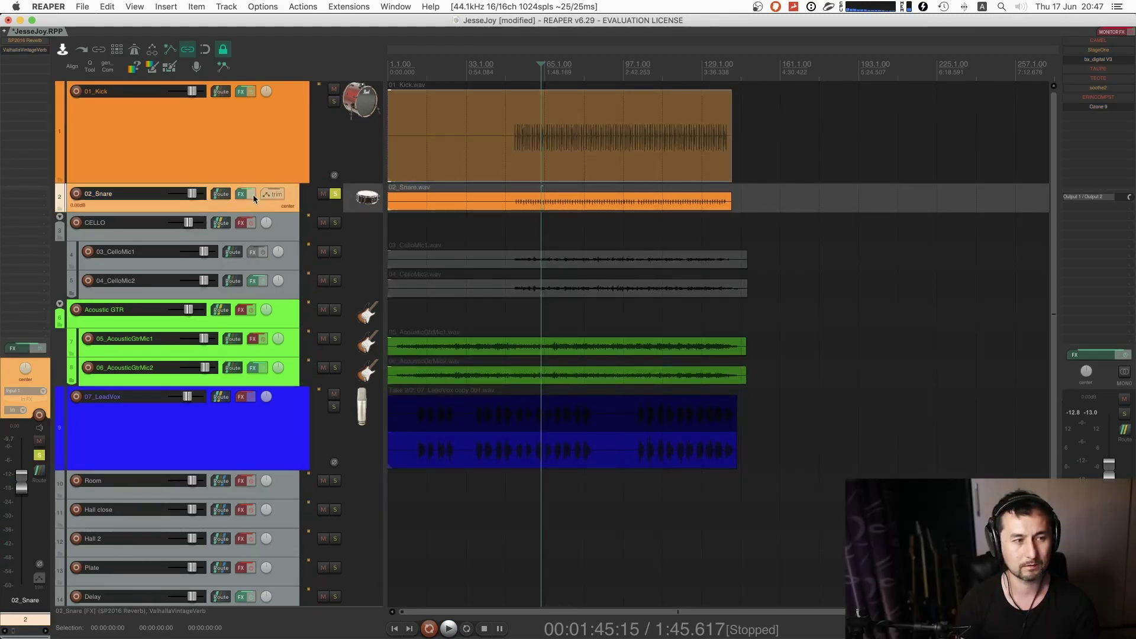
{"action": "left_click_drag", "start_coordinate": [363, 212], "coordinate": [362, 257]}
{"action": "key", "text": "space"}
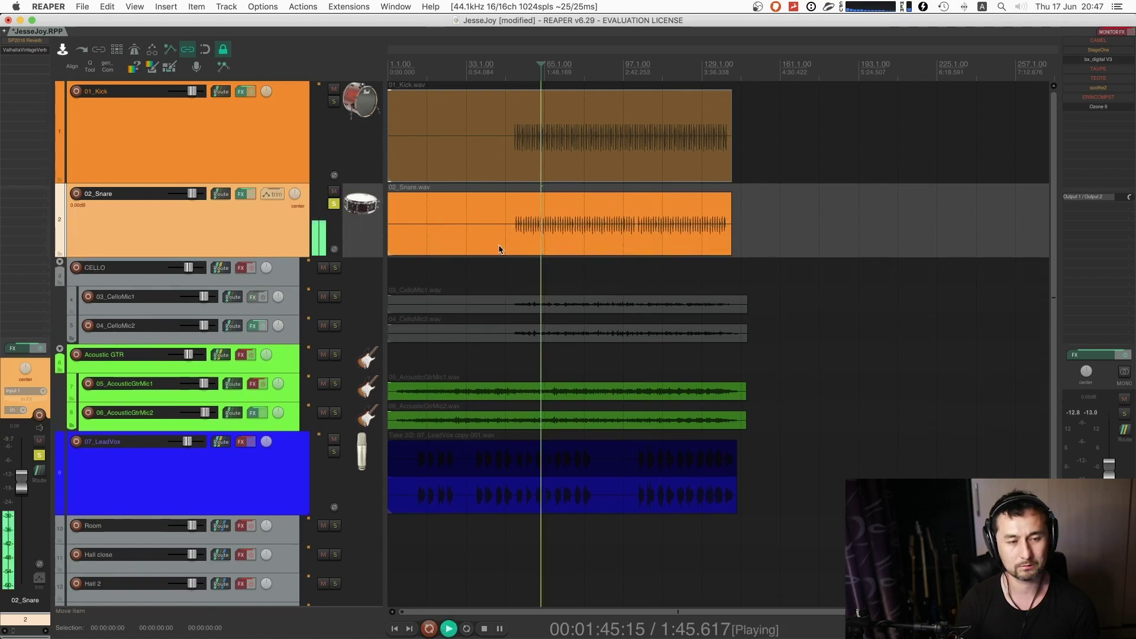
{"action": "scroll", "coordinate": [547, 229], "scroll_direction": "up", "scroll_amount": 3}
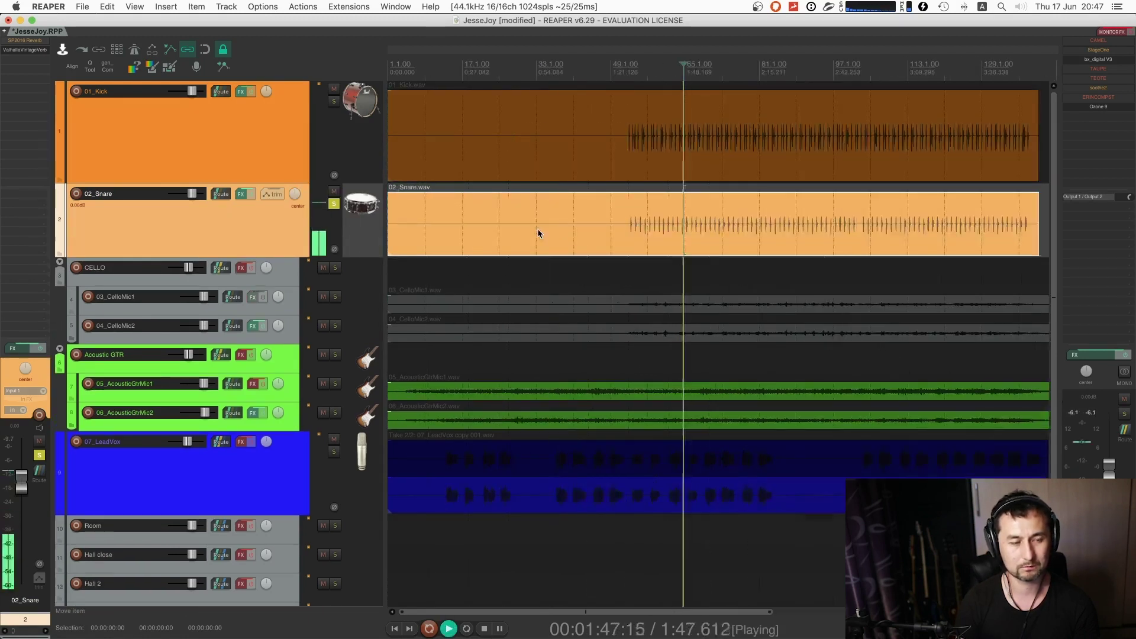
- Bypass ValhallaVintageVerb on 02_Snare and open the Eventide SP2016 Reverb beside it during playback
{"action": "left_click", "coordinate": [24, 49]}
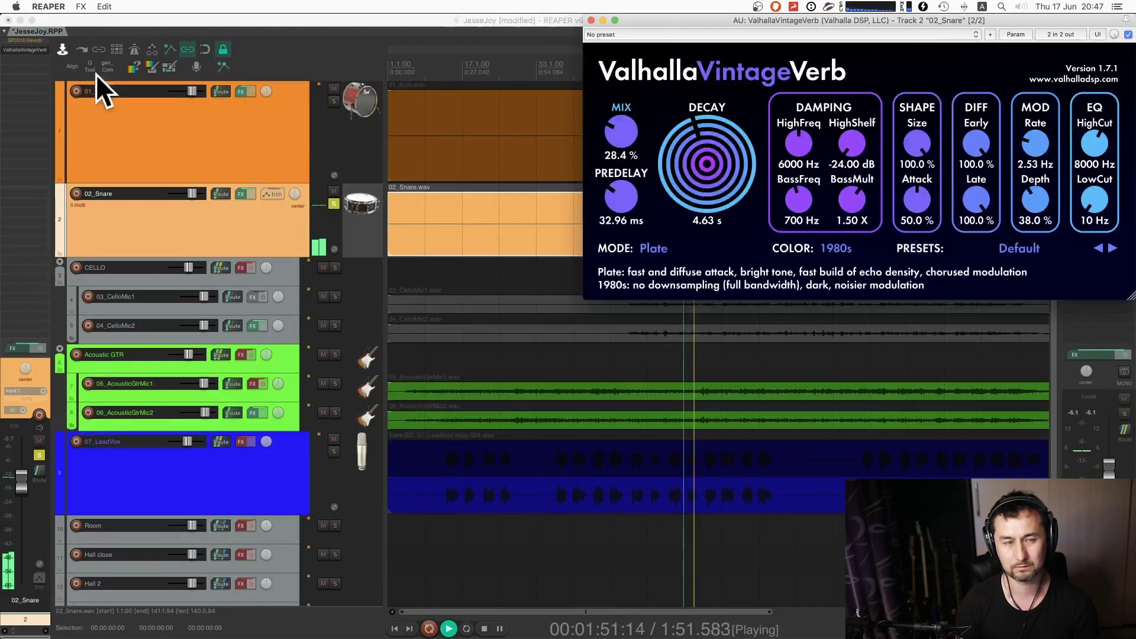
{"action": "left_click", "coordinate": [38, 49], "text": "super"}
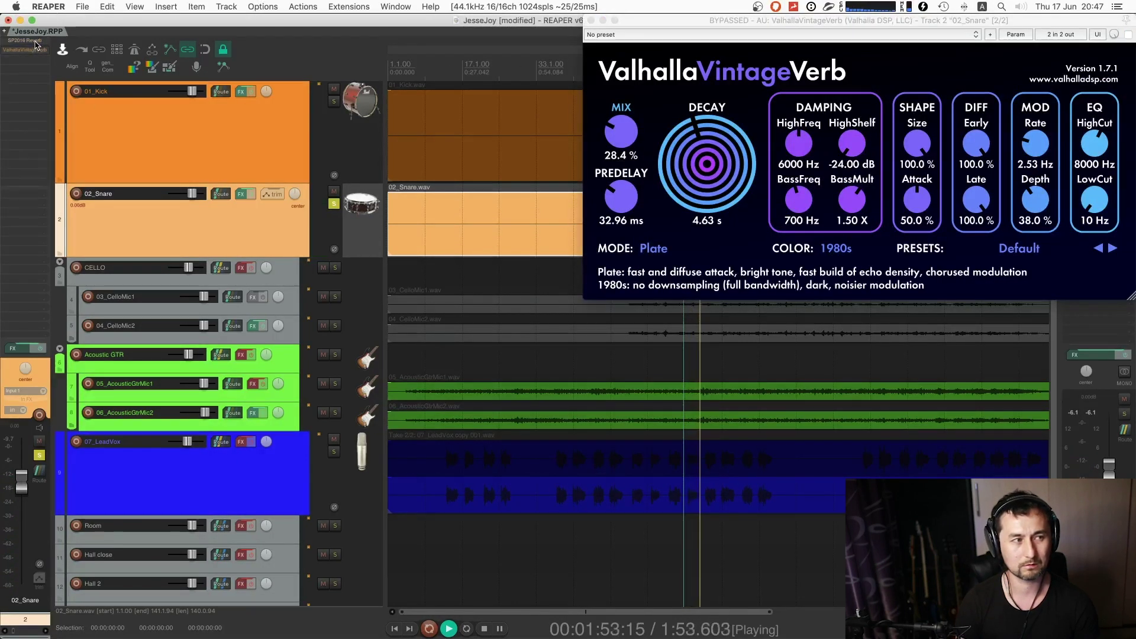
{"action": "left_click", "coordinate": [30, 41]}
{"action": "left_click_drag", "start_coordinate": [737, 40], "coordinate": [440, 127]}
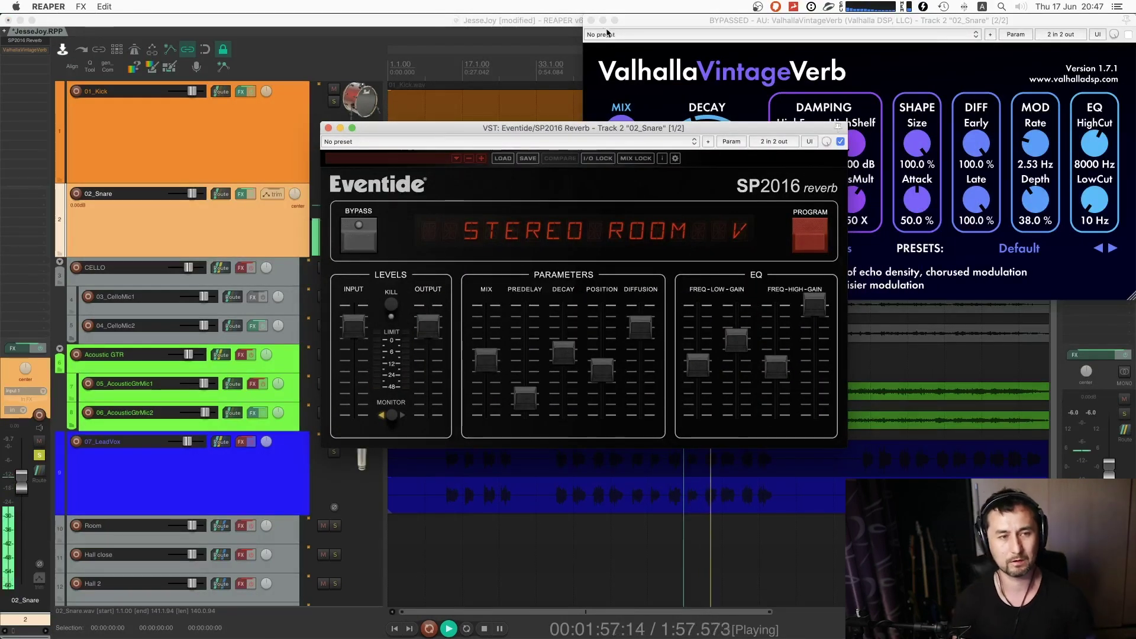
- Bypass the Eventide SP2016 Reverb on 02_Snare, re-enable ValhallaVintageVerb to hear it alone, and close both plugin windows
{"action": "left_click", "coordinate": [591, 21]}
{"action": "left_click_drag", "start_coordinate": [619, 128], "coordinate": [731, 134]}
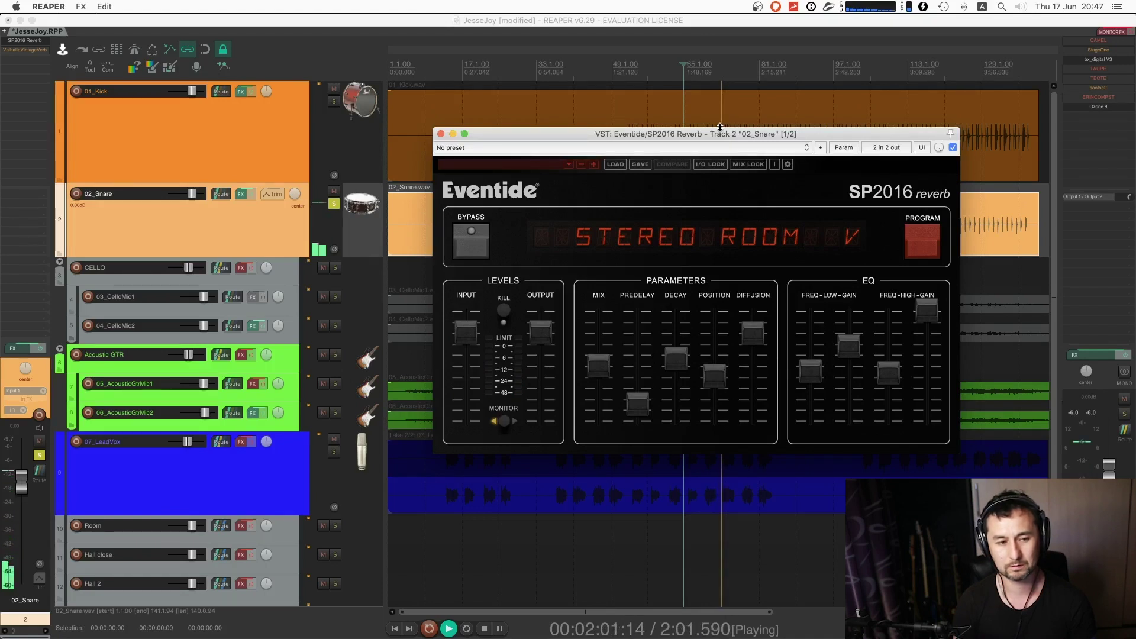
{"action": "left_click", "coordinate": [38, 53]}
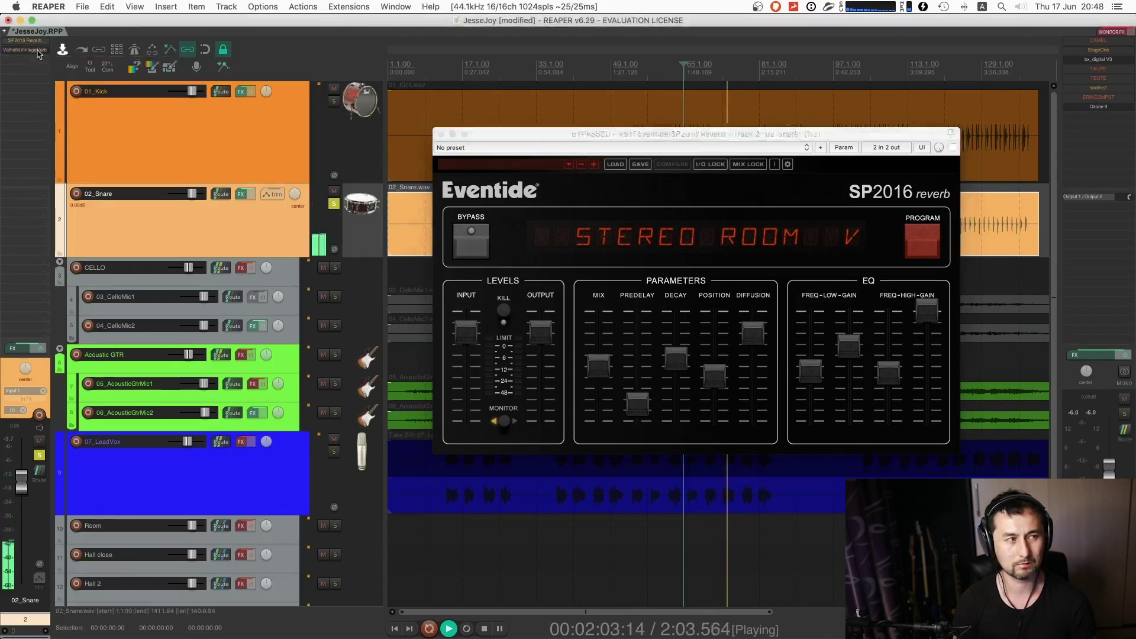
{"action": "left_click", "coordinate": [37, 52]}
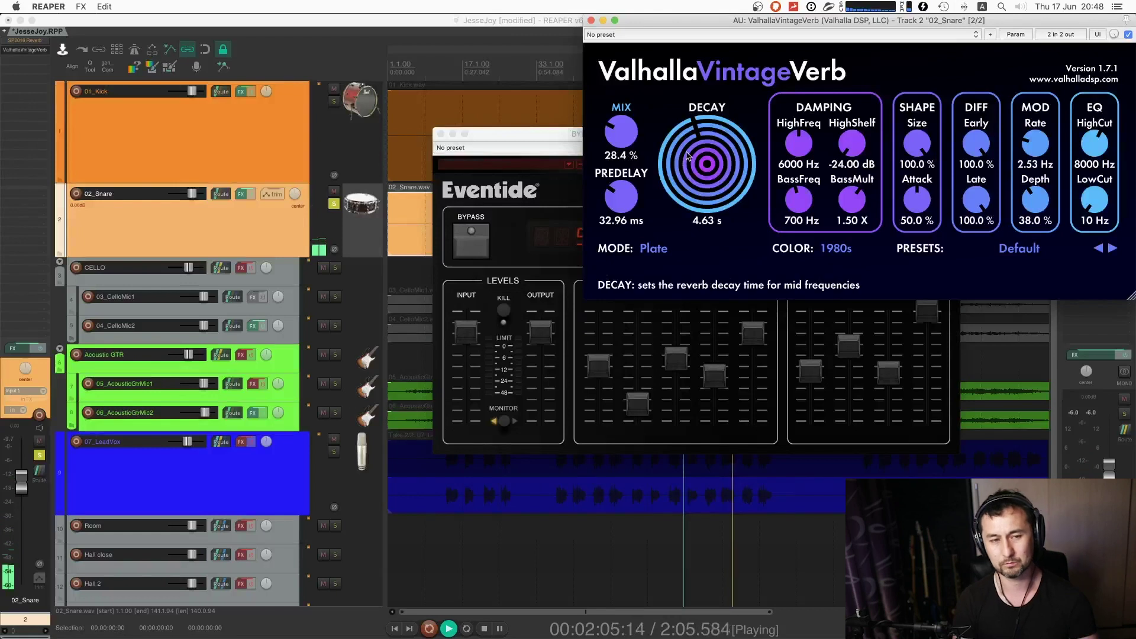
{"action": "left_click_drag", "start_coordinate": [619, 132], "coordinate": [621, 137]}
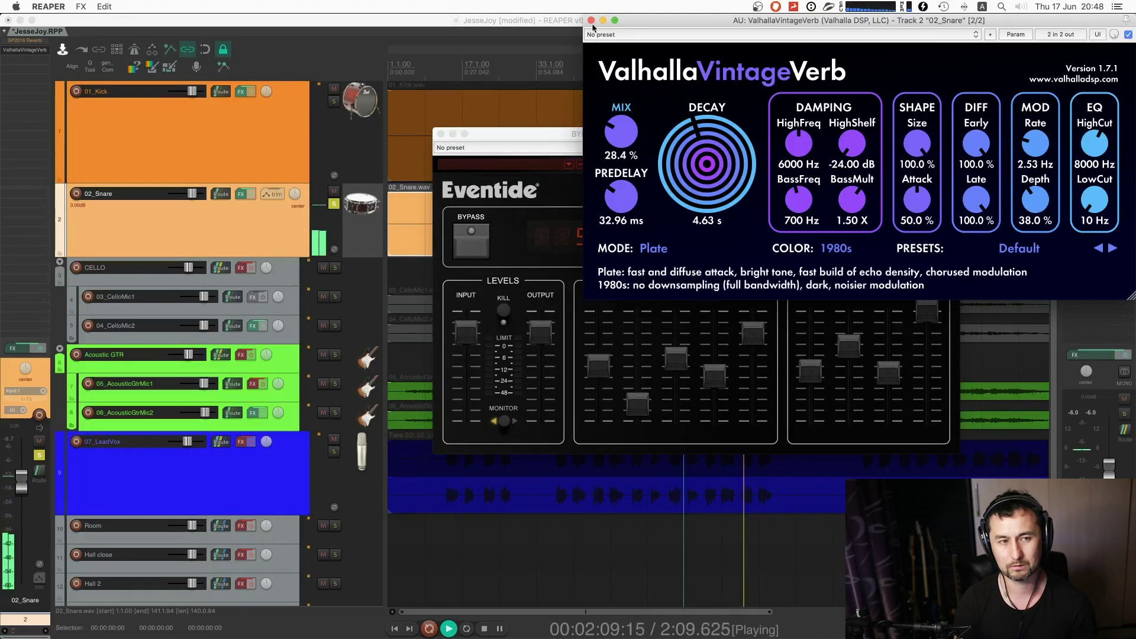
{"action": "left_click", "coordinate": [483, 124]}
{"action": "left_click", "coordinate": [441, 135]}
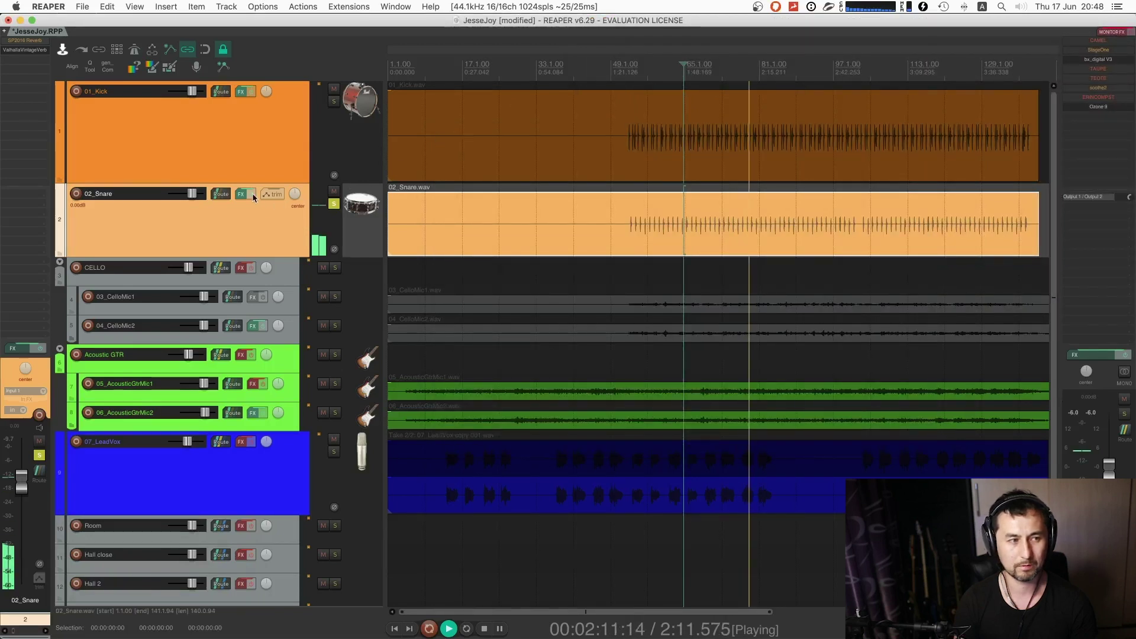
- Compare 02_Snare with its effects chain bypassed and re-enabled during playback, and stop the transport
{"action": "left_click", "coordinate": [251, 193]}
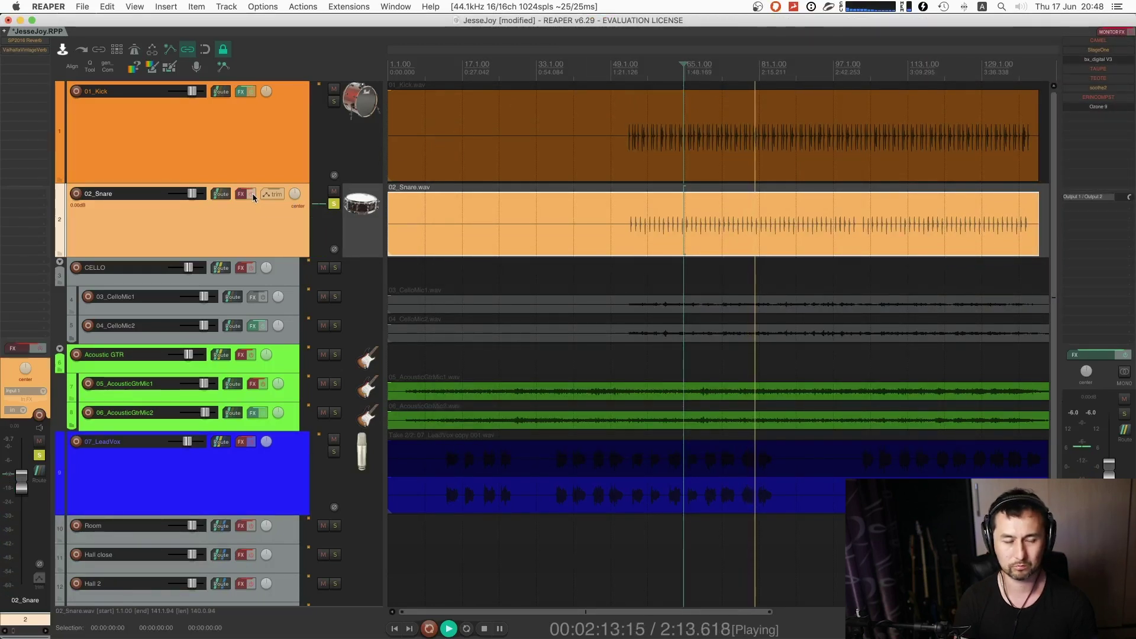
{"action": "left_click", "coordinate": [252, 193]}
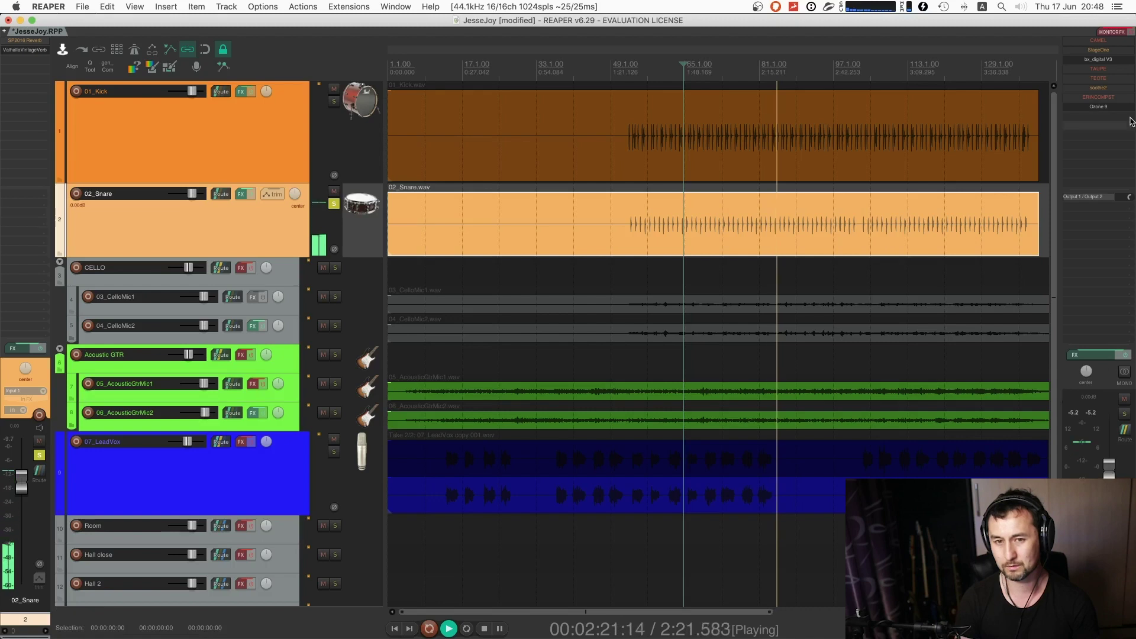
{"action": "key", "text": "space"}
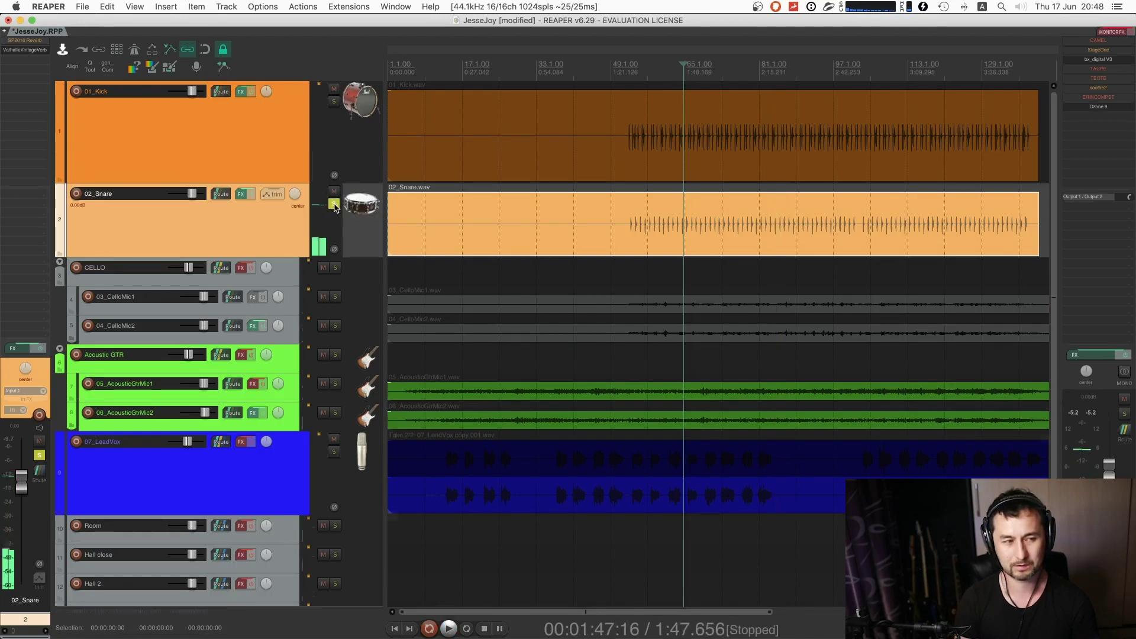
- Audition 01_Kick and 02_Snare soloed together, and return to having only 02_Snare soloed
{"action": "left_click", "coordinate": [334, 102]}
{"action": "left_click", "coordinate": [333, 204]}
{"action": "left_click", "coordinate": [334, 204]}
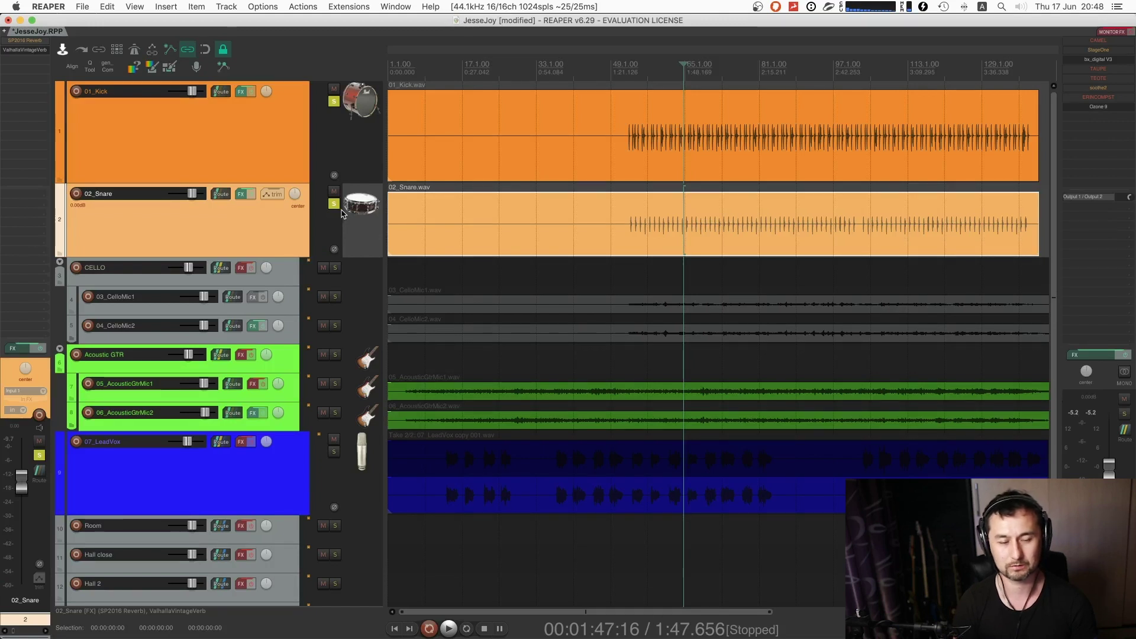
{"action": "key", "text": "space"}
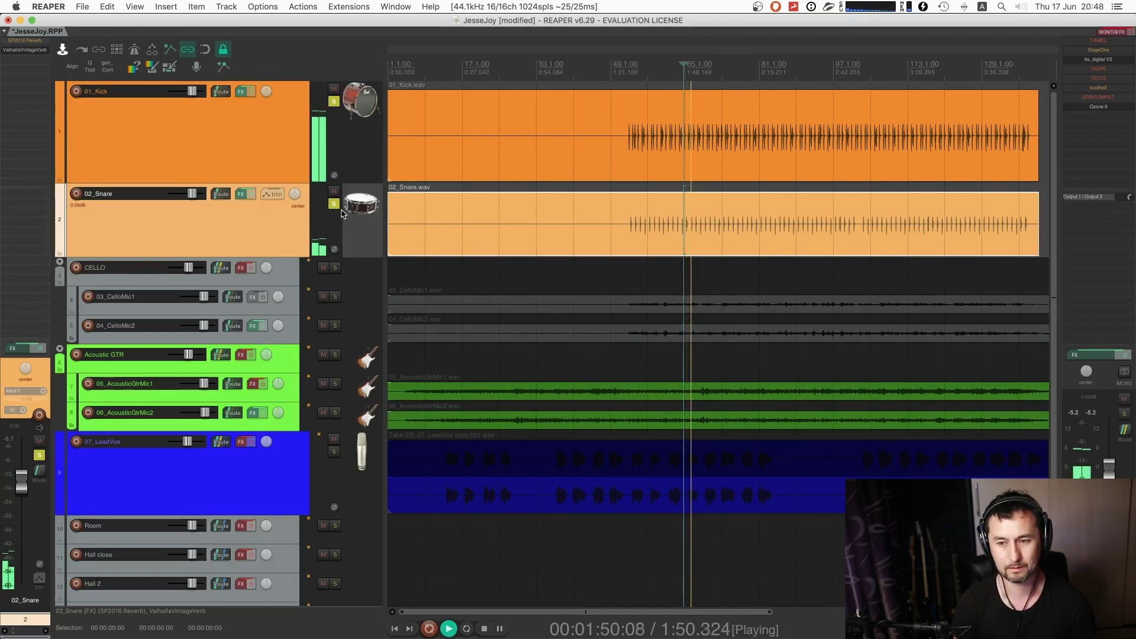
{"action": "key", "text": "space"}
{"action": "left_click", "coordinate": [335, 102]}
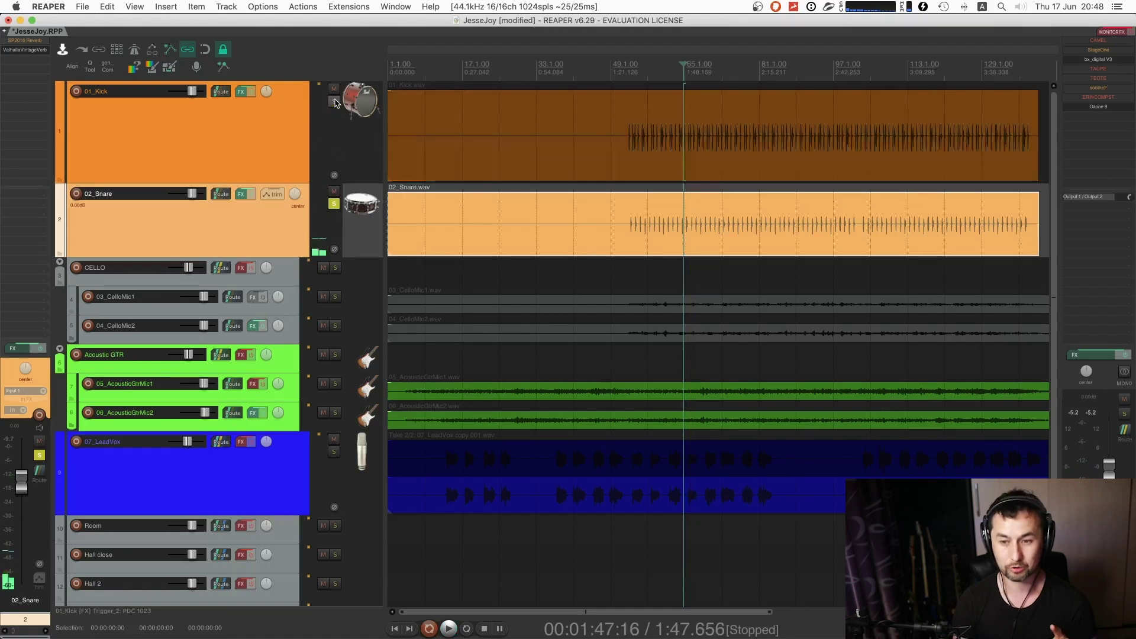
{"action": "left_click", "coordinate": [334, 204]}
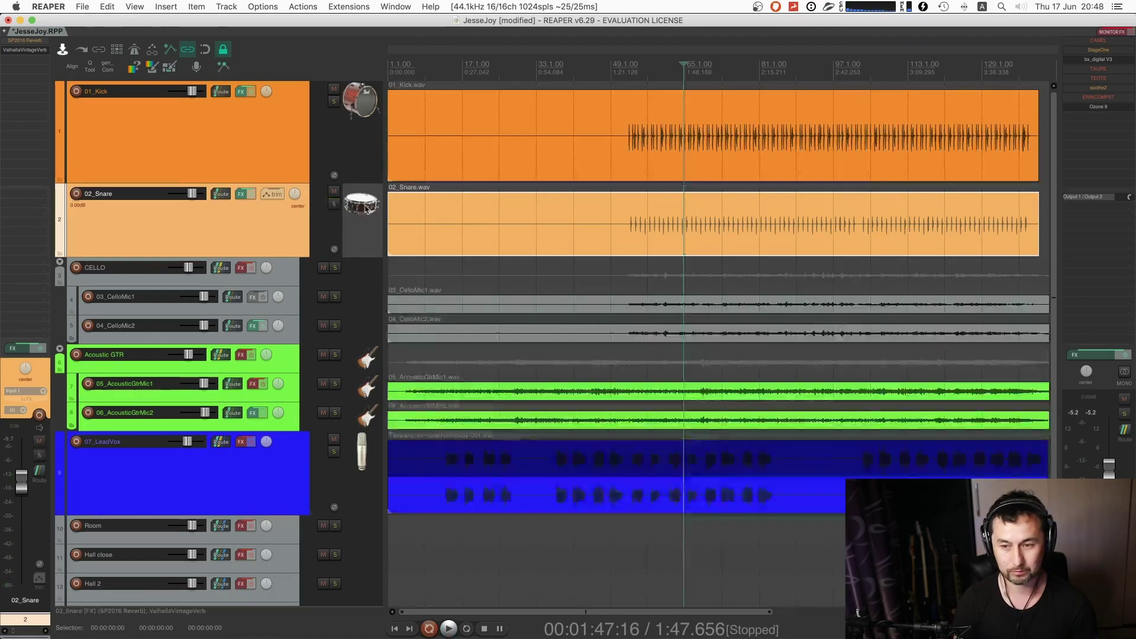
{"action": "left_click", "coordinate": [334, 205]}
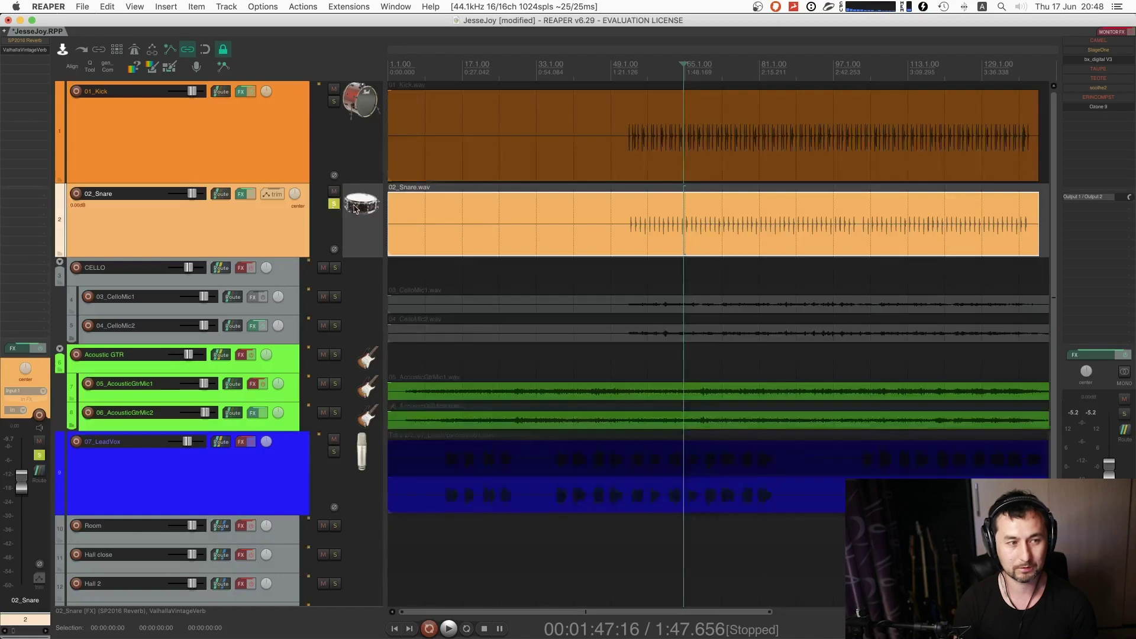
- Open ValhallaVintageVerb beneath the 02_Snare waveform and play the soloed snare from about 1:36.9
{"action": "left_click", "coordinate": [40, 53]}
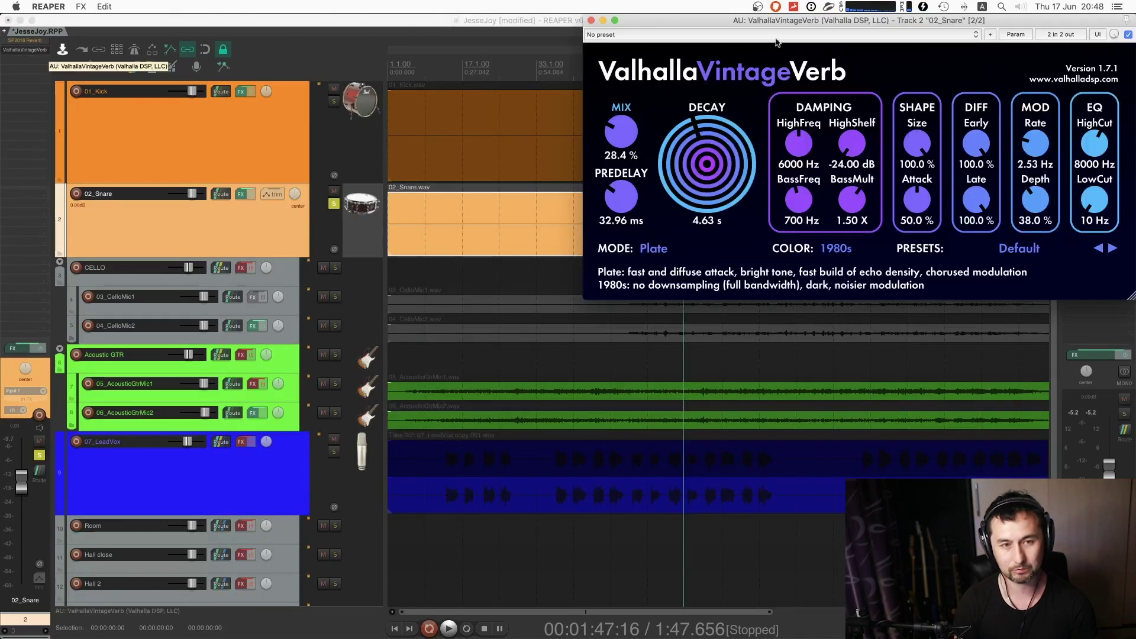
{"action": "left_click_drag", "start_coordinate": [777, 20], "coordinate": [639, 267]}
{"action": "left_click", "coordinate": [655, 230]}
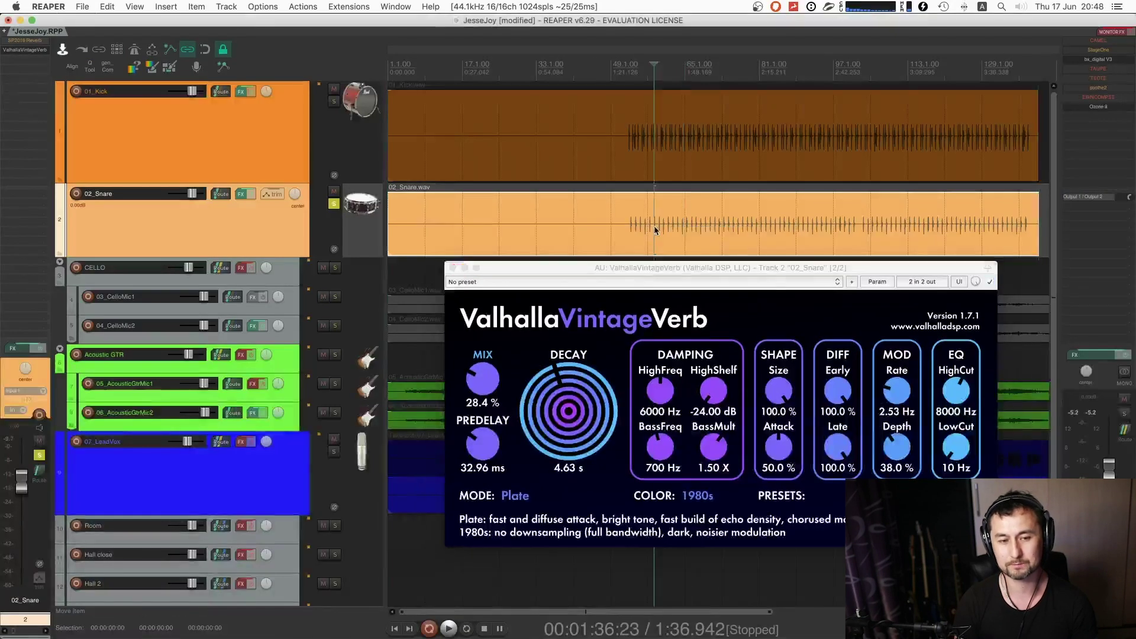
{"action": "scroll", "coordinate": [700, 227], "scroll_direction": "up", "scroll_amount": 4}
{"action": "key", "text": "space"}
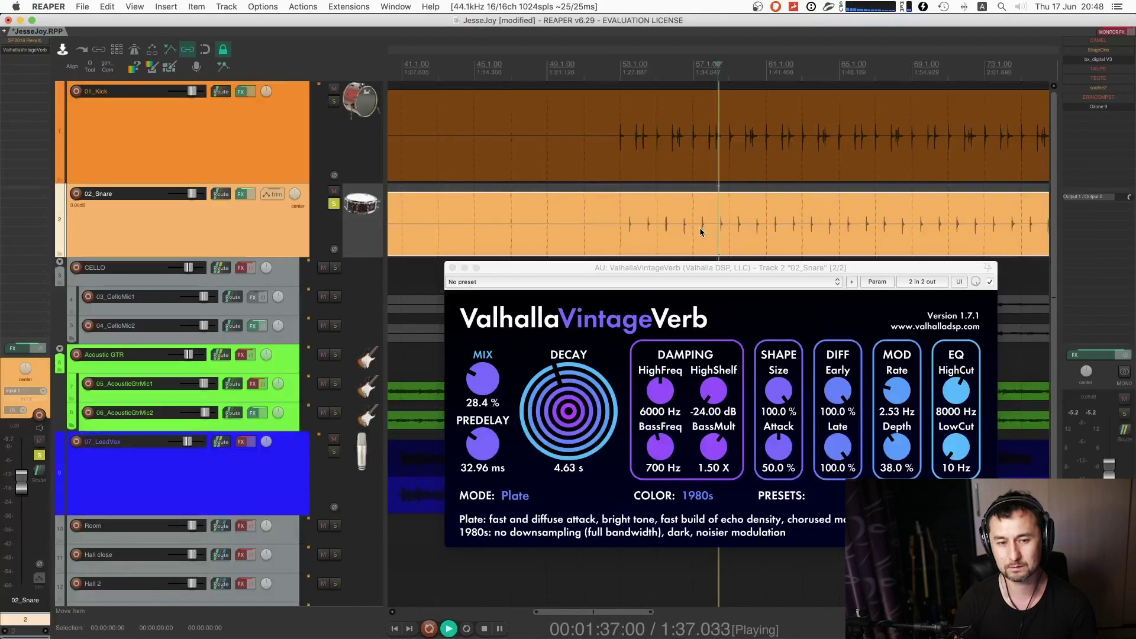
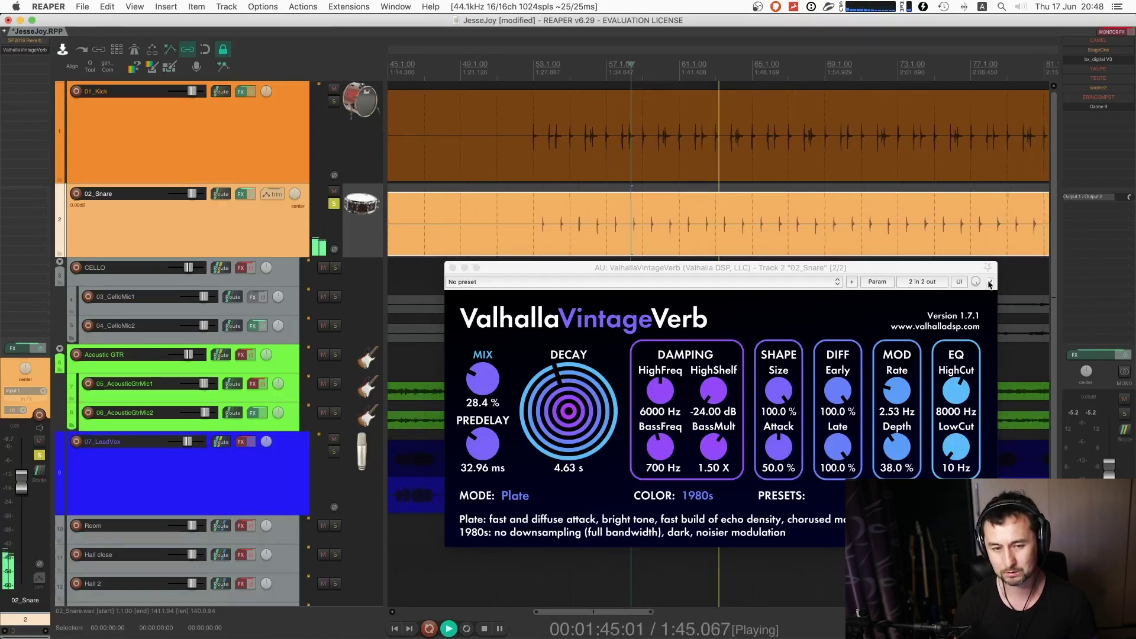
- Set LowCut in the snare's ValhallaVintageVerb to 260 Hz while it plays, stop playback, and close the plugin window
{"action": "left_click_drag", "start_coordinate": [956, 448], "coordinate": [953, 420]}
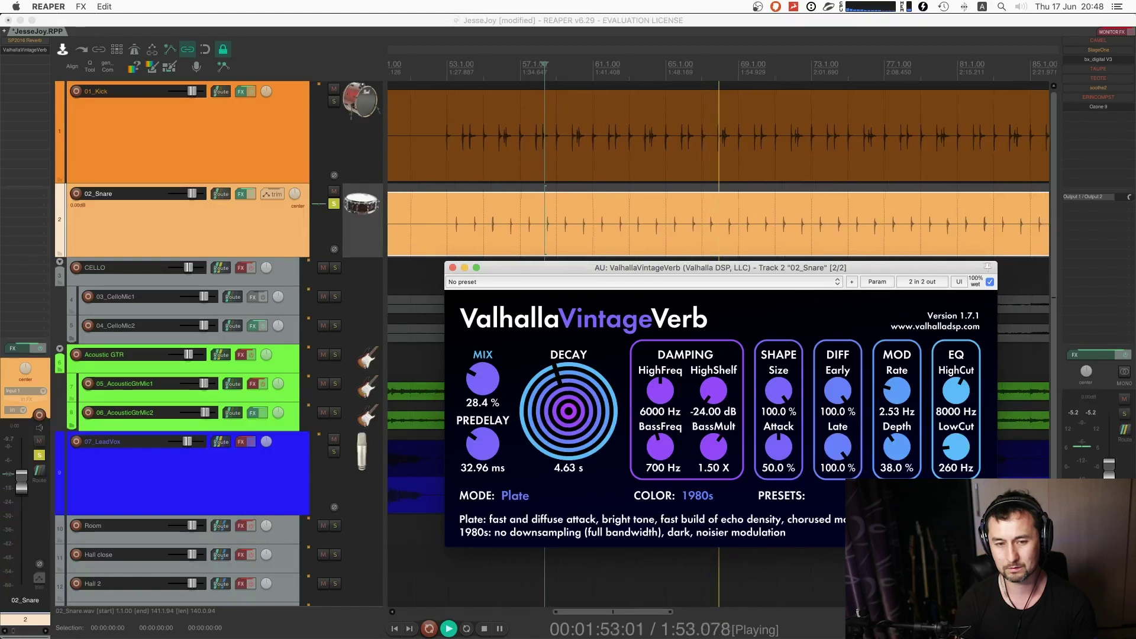
{"action": "double_click", "coordinate": [976, 281]}
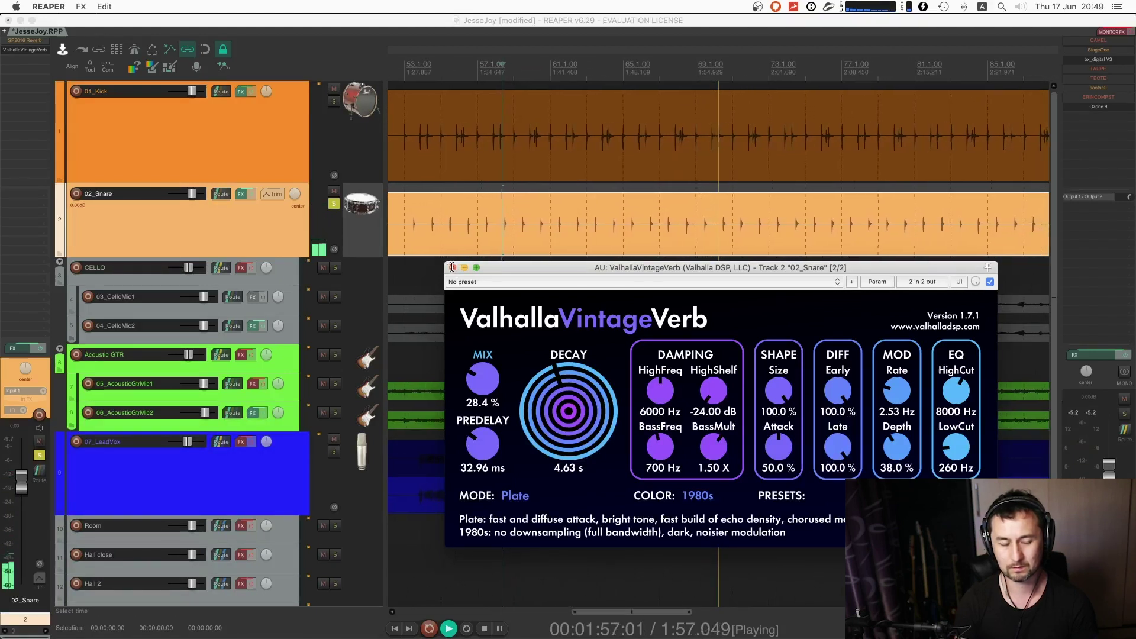
{"action": "key", "text": "space"}
{"action": "left_click", "coordinate": [452, 268]}
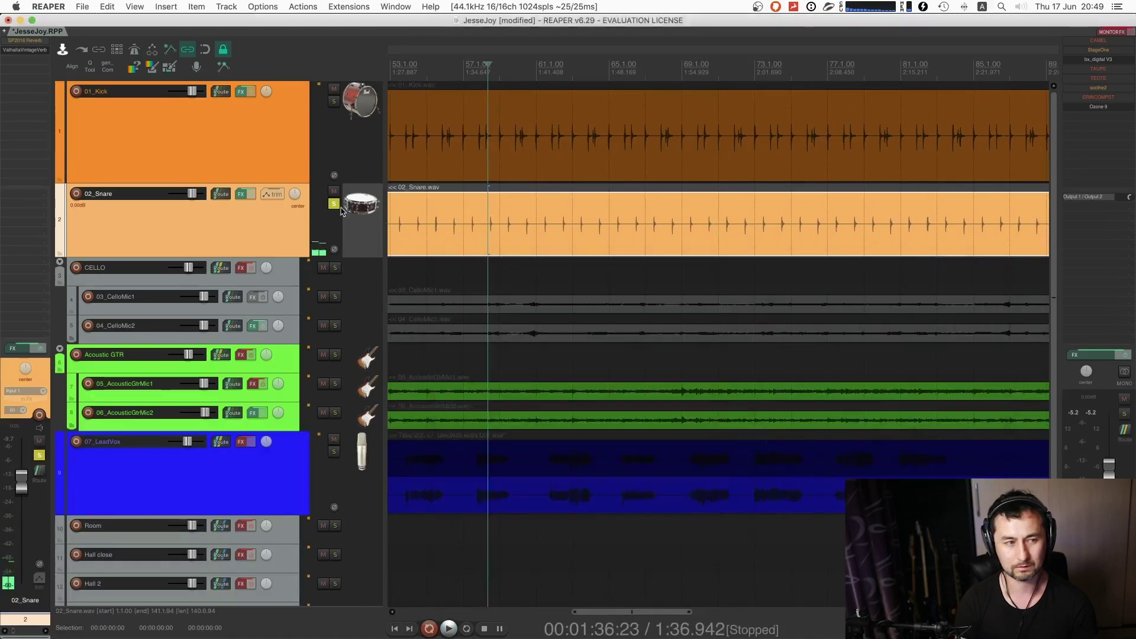
{"action": "left_click", "coordinate": [334, 204]}
{"action": "scroll", "coordinate": [399, 276], "scroll_direction": "down", "scroll_amount": 5}
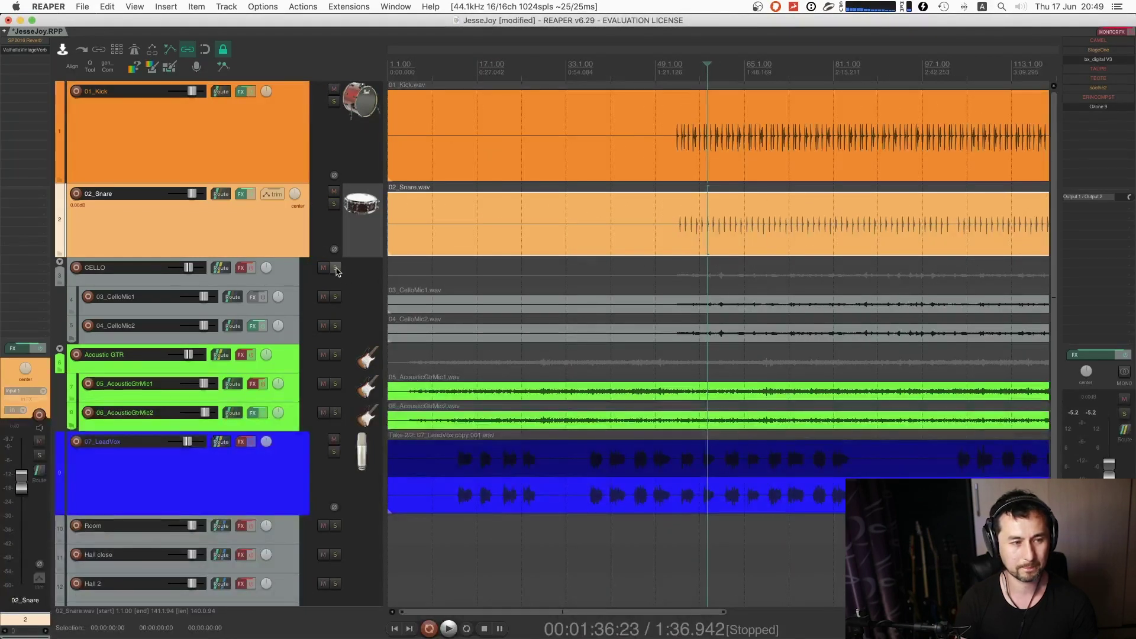
{"action": "left_click", "coordinate": [335, 268]}
{"action": "left_click", "coordinate": [336, 268]}
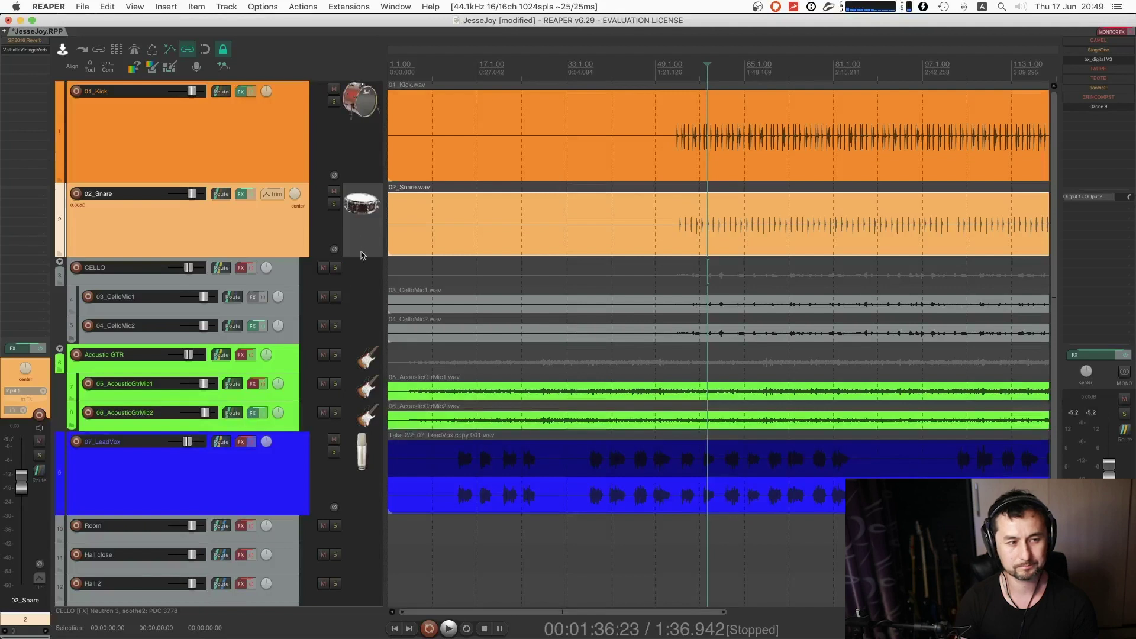
{"action": "left_click", "coordinate": [334, 204]}
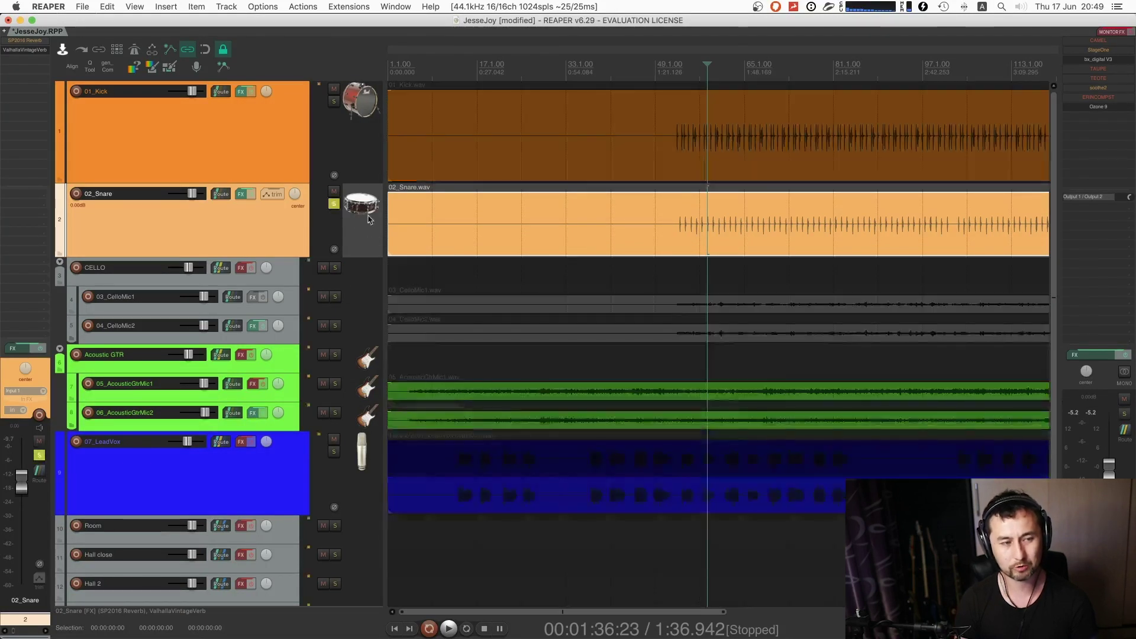
- Add FabFilter Pro-Q 3 to 02_Snare and move it to the start of the effects chain
{"action": "key", "text": "q"}
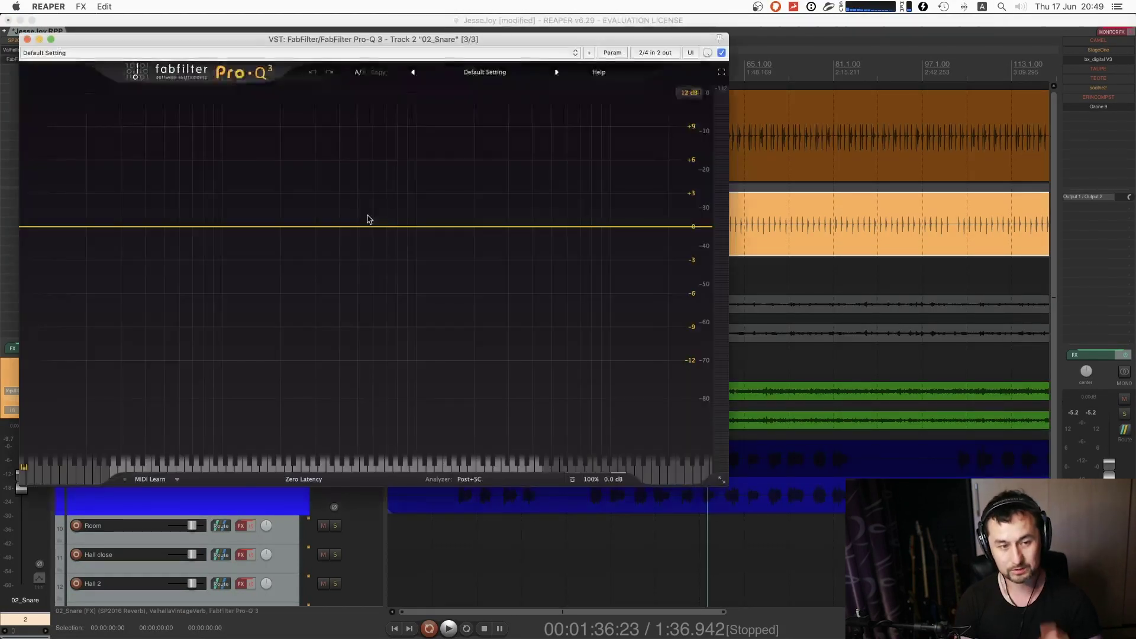
{"action": "left_click_drag", "start_coordinate": [502, 38], "coordinate": [754, 208]}
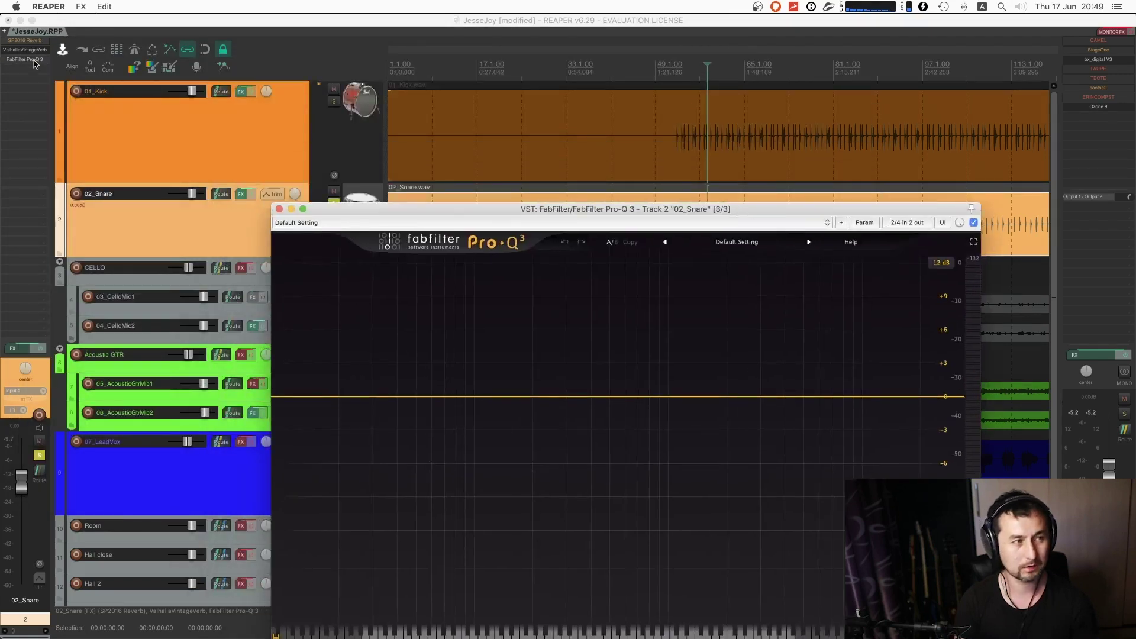
{"action": "left_click_drag", "start_coordinate": [28, 60], "coordinate": [30, 45]}
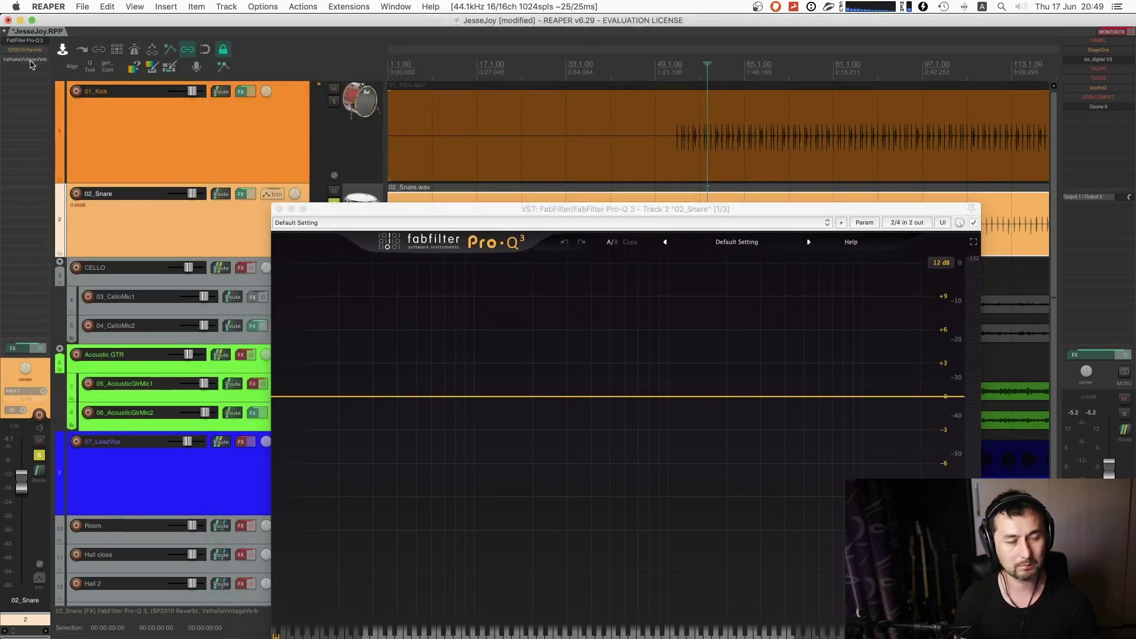
- Play the soloed snare, add a 12 dB/oct low cut at about 148 Hz in Pro-Q 3, and stop playback
{"action": "key", "text": "space"}
{"action": "left_click_drag", "start_coordinate": [434, 211], "coordinate": [512, 145]}
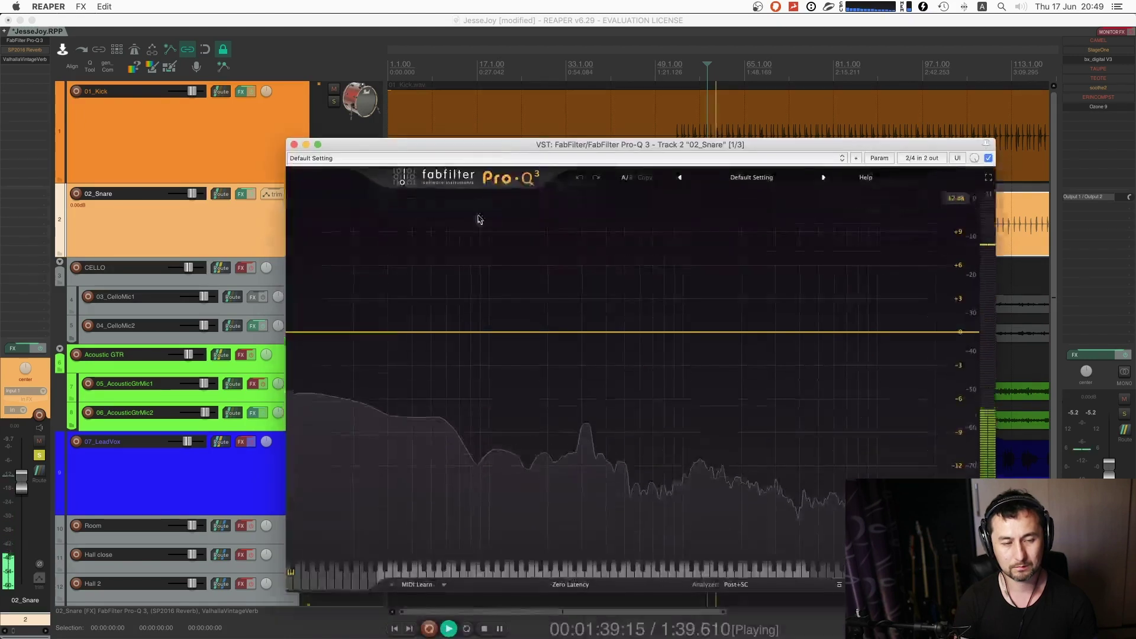
{"action": "left_click", "coordinate": [294, 333]}
{"action": "left_click_drag", "start_coordinate": [294, 334], "coordinate": [521, 337]}
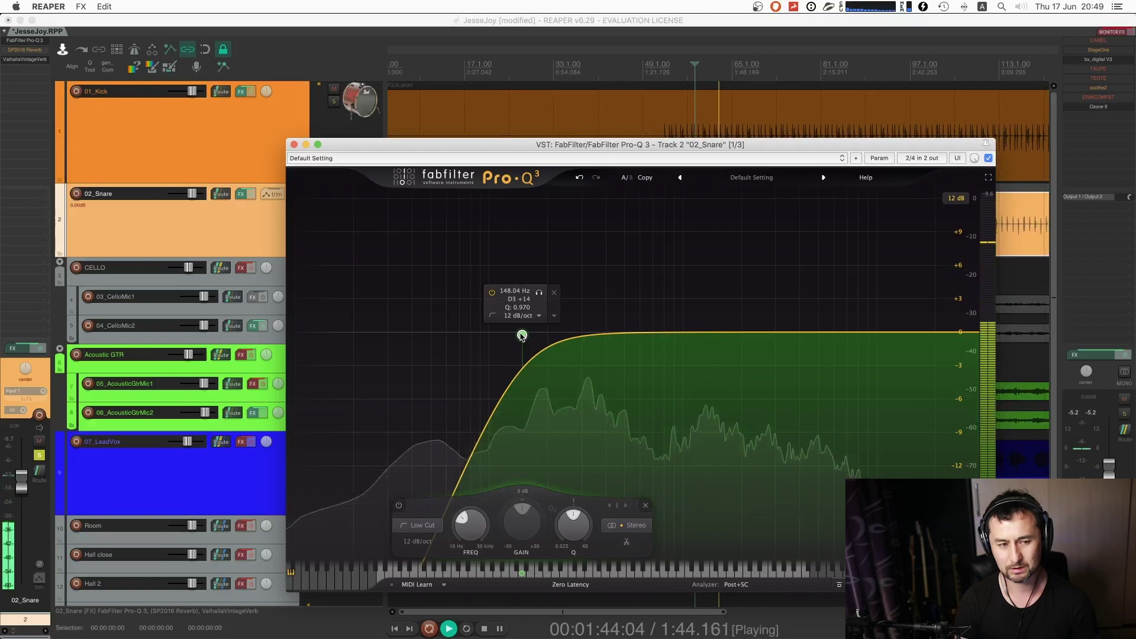
{"action": "key", "text": "space"}
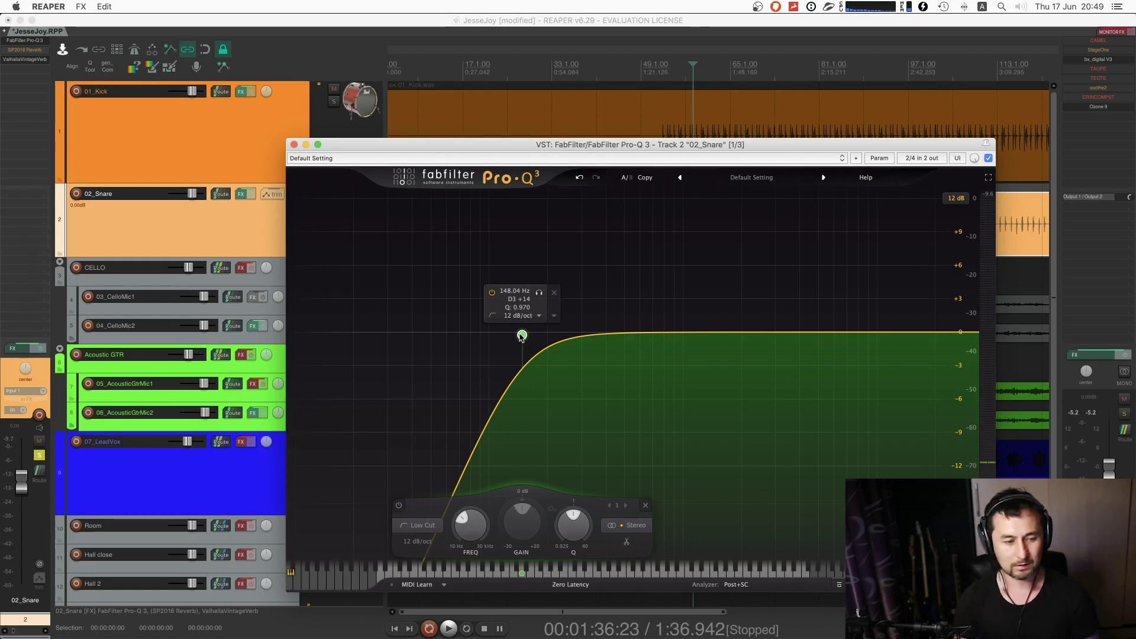
- Set the snare low cut's slope to 18 dB/oct and its frequency to about 121 Hz during playback, and close Pro-Q 3
{"action": "scroll", "coordinate": [521, 336], "scroll_direction": "up", "scroll_amount": 1}
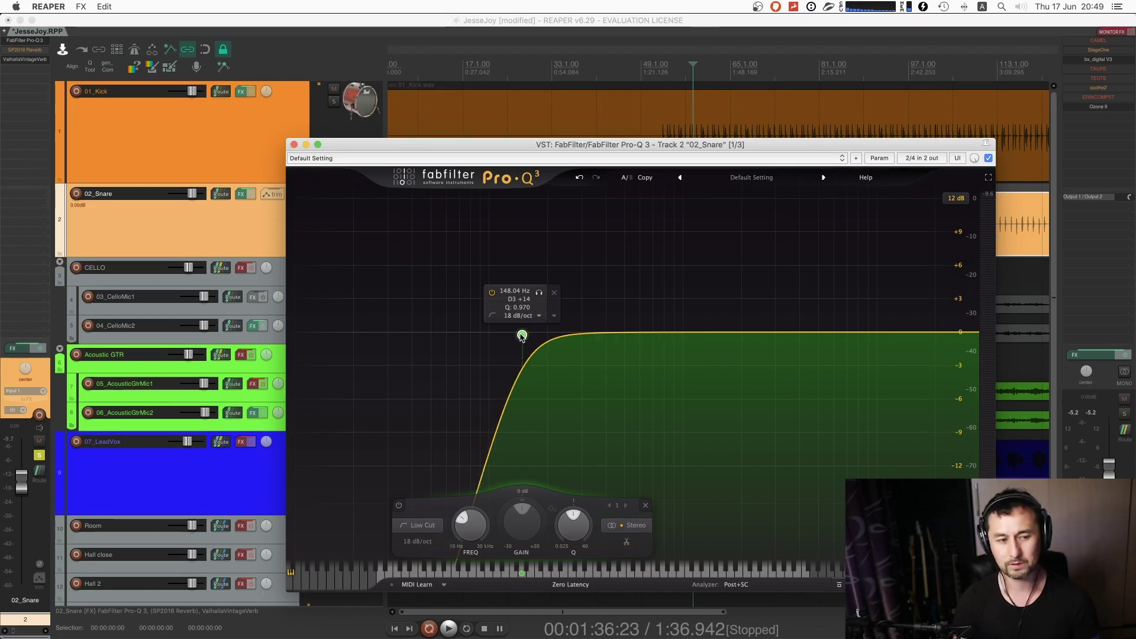
{"action": "key", "text": "space"}
{"action": "left_click_drag", "start_coordinate": [522, 335], "coordinate": [506, 333]}
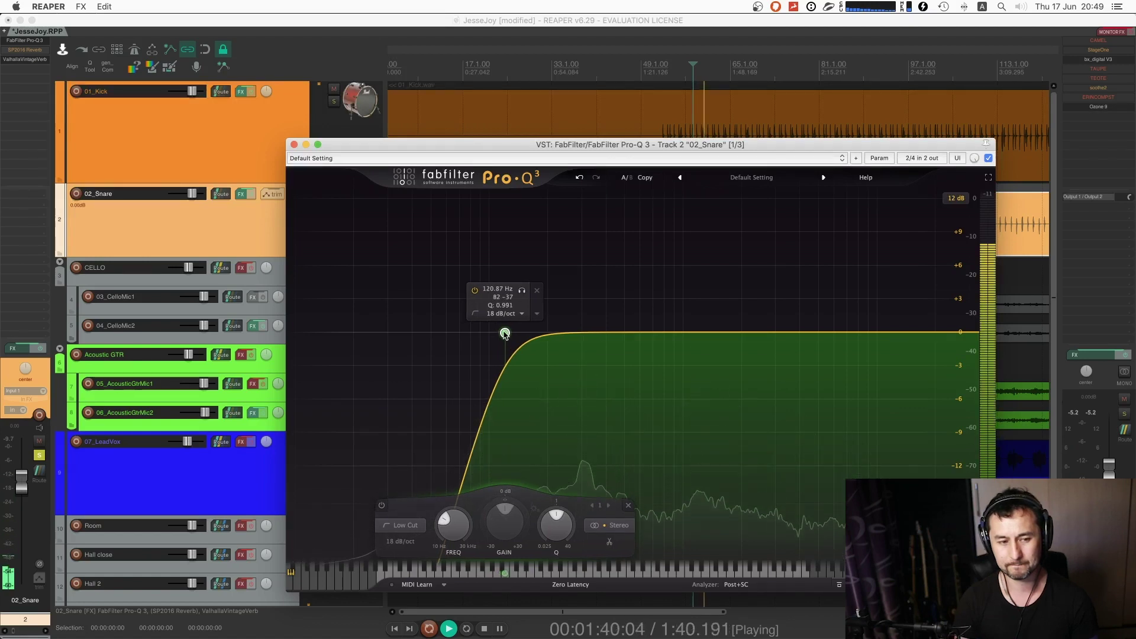
{"action": "left_click", "coordinate": [294, 144]}
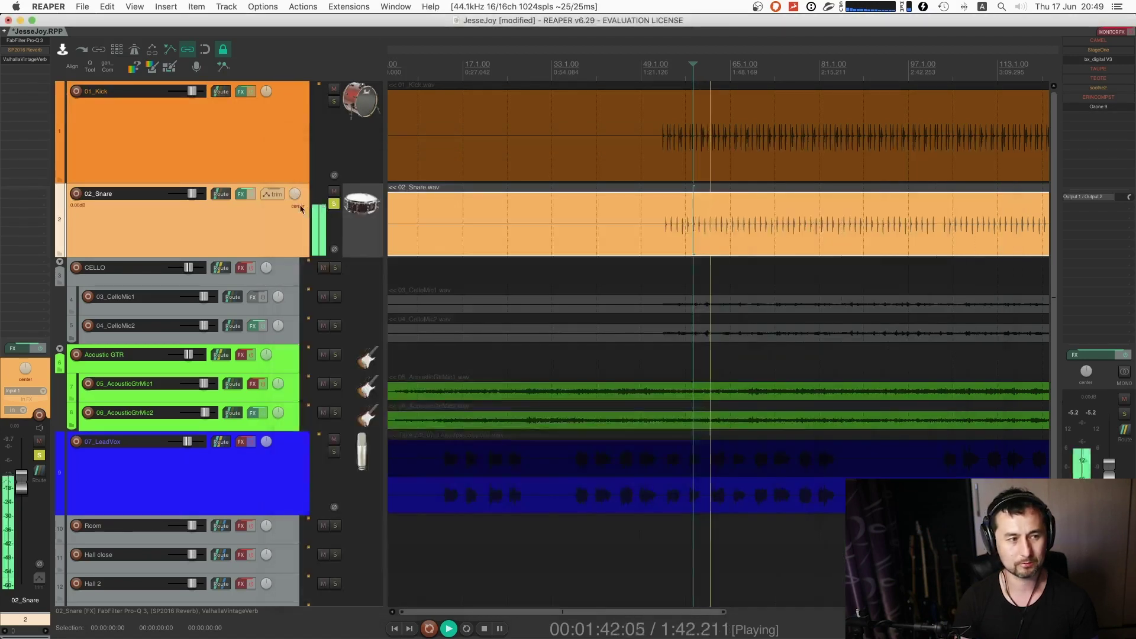
- Unsolo 02_Snare, stop playback, and solo the CELLO folder track
{"action": "left_click", "coordinate": [335, 204]}
{"action": "key", "text": "space"}
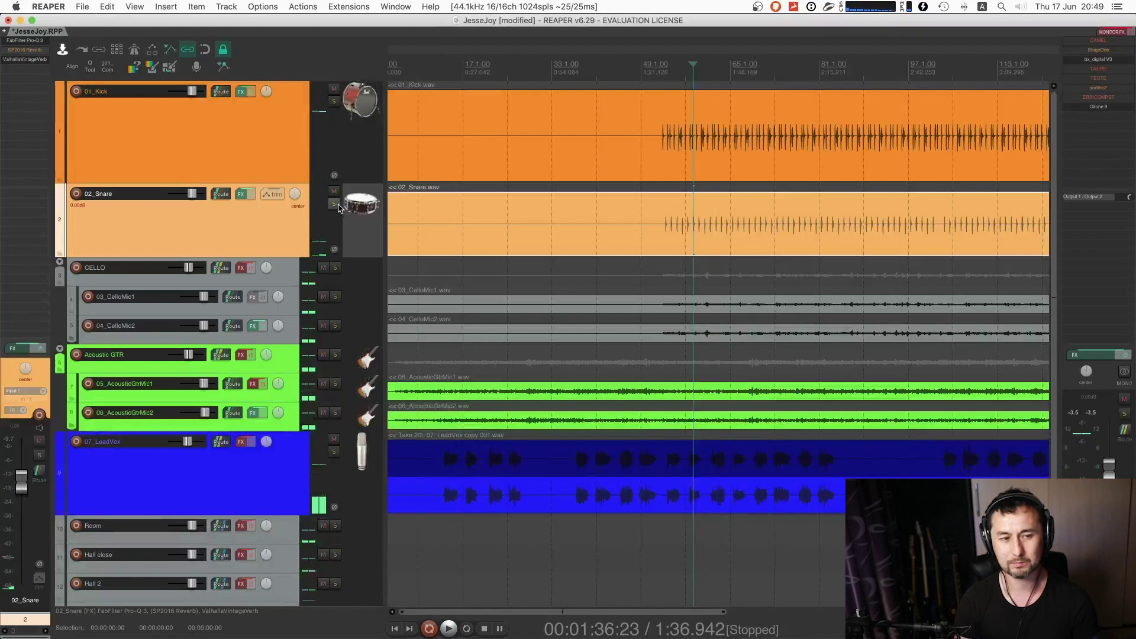
{"action": "scroll", "coordinate": [583, 252], "scroll_direction": "down", "scroll_amount": 3}
{"action": "left_click", "coordinate": [335, 267]}
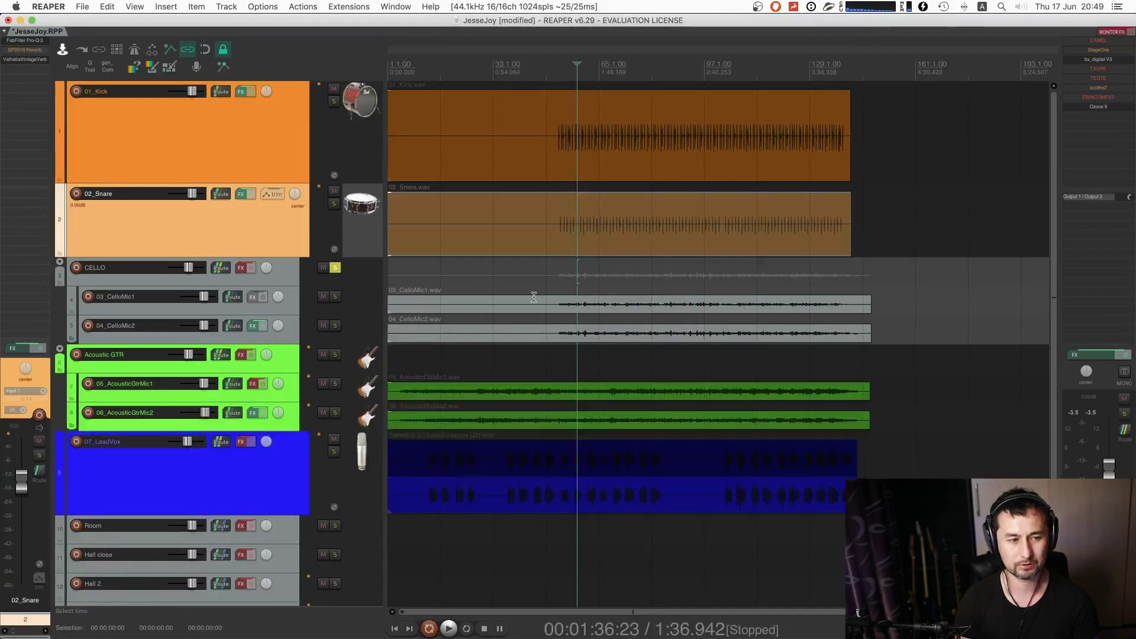
- Audition the soloed CELLO tracks from about 1:26.1, just before the cello enters, and stop playback
{"action": "left_click", "coordinate": [558, 306]}
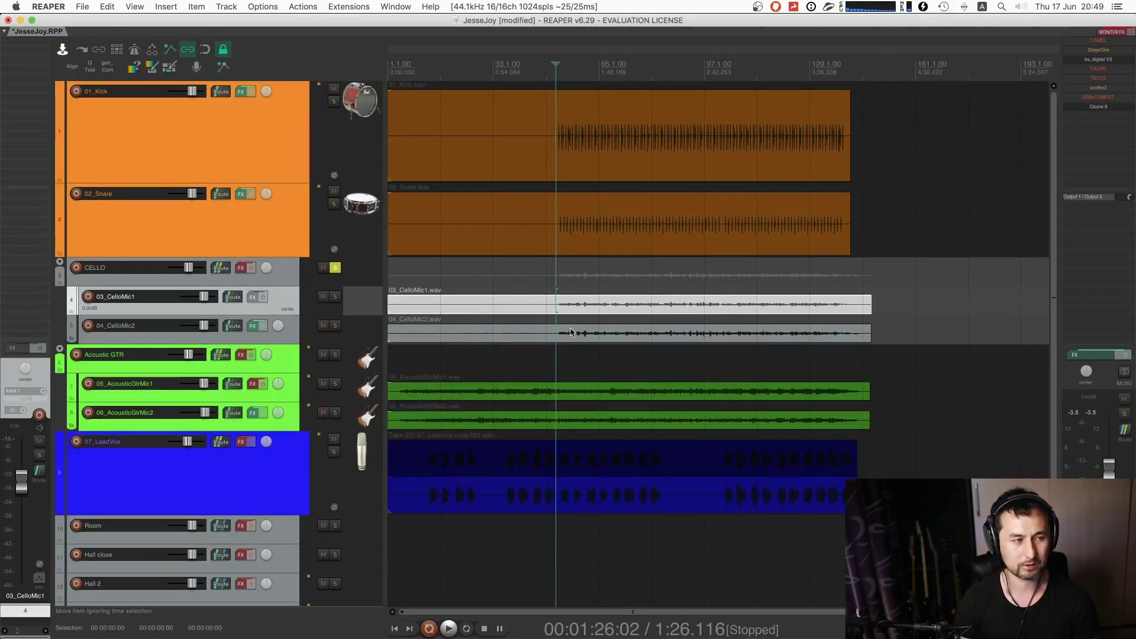
{"action": "key", "text": "space"}
{"action": "scroll", "coordinate": [665, 338], "scroll_direction": "up", "scroll_amount": 4}
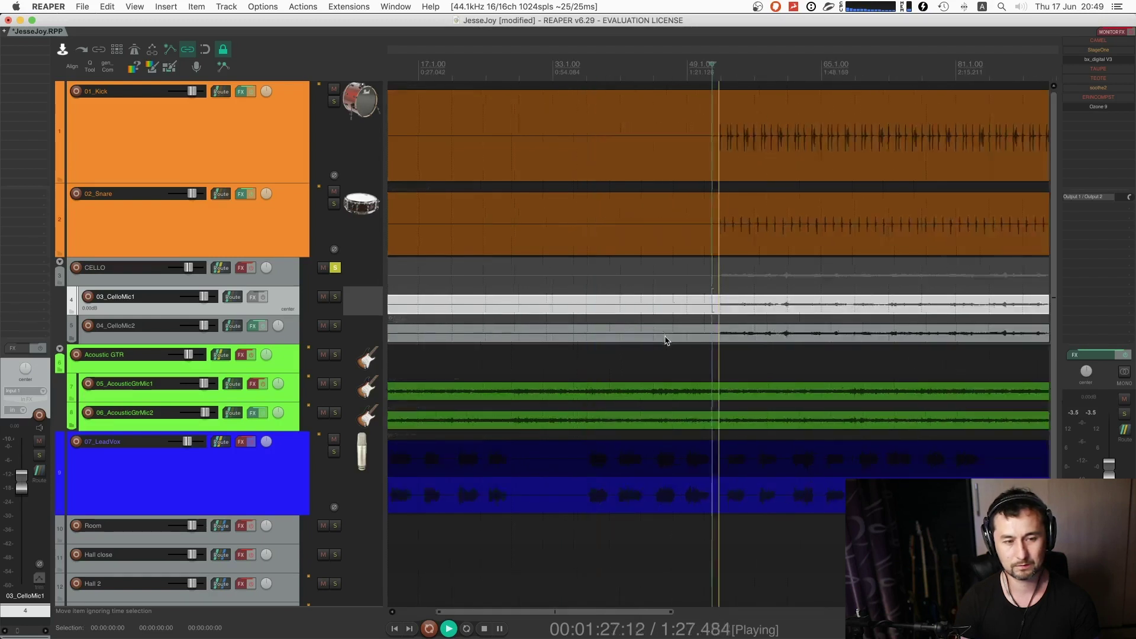
{"action": "scroll", "coordinate": [665, 337], "scroll_direction": "up", "scroll_amount": 3}
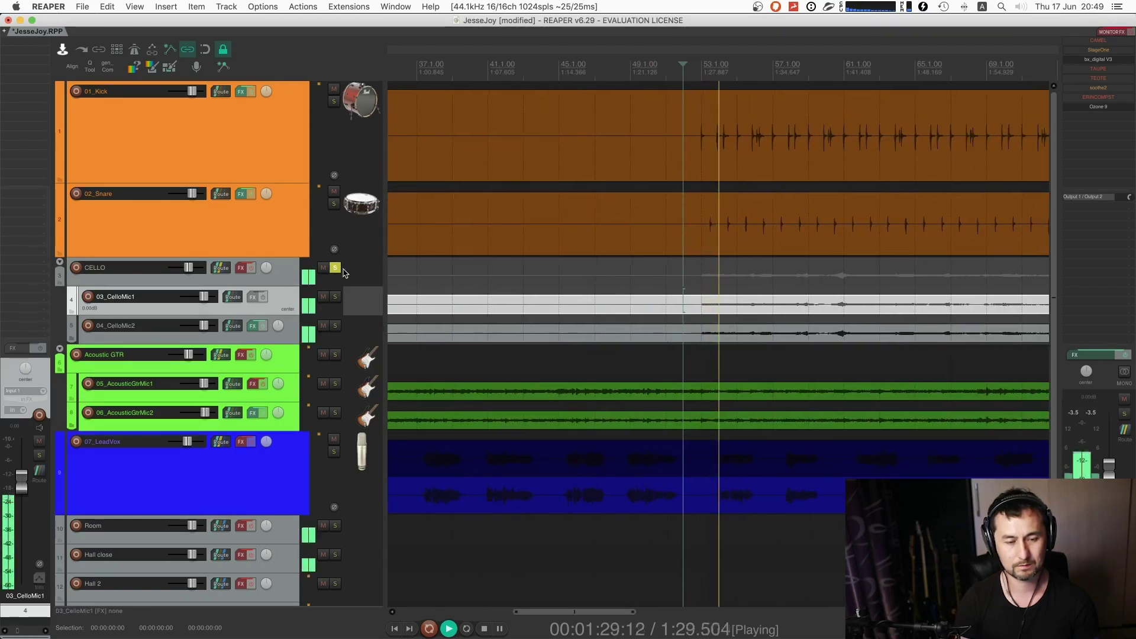
{"action": "key", "text": "space"}
- Increase the track heights of 03_CelloMic1 and 04_CelloMic2 to show their waveforms larger
{"action": "left_click_drag", "start_coordinate": [365, 315], "coordinate": [365, 349]}
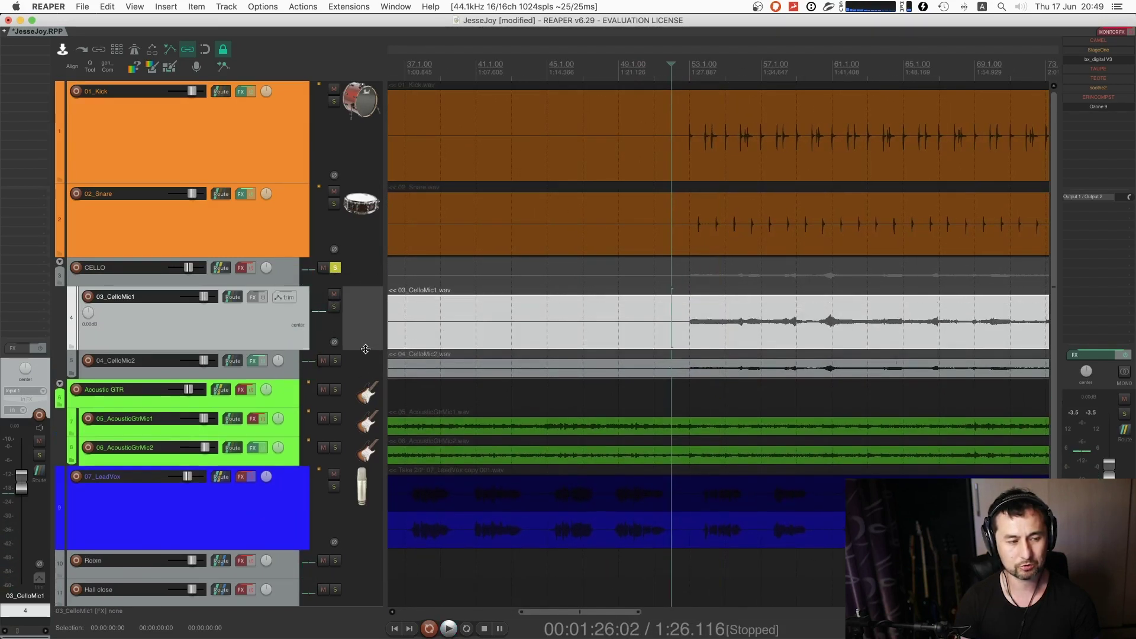
{"action": "left_click", "coordinate": [366, 364]}
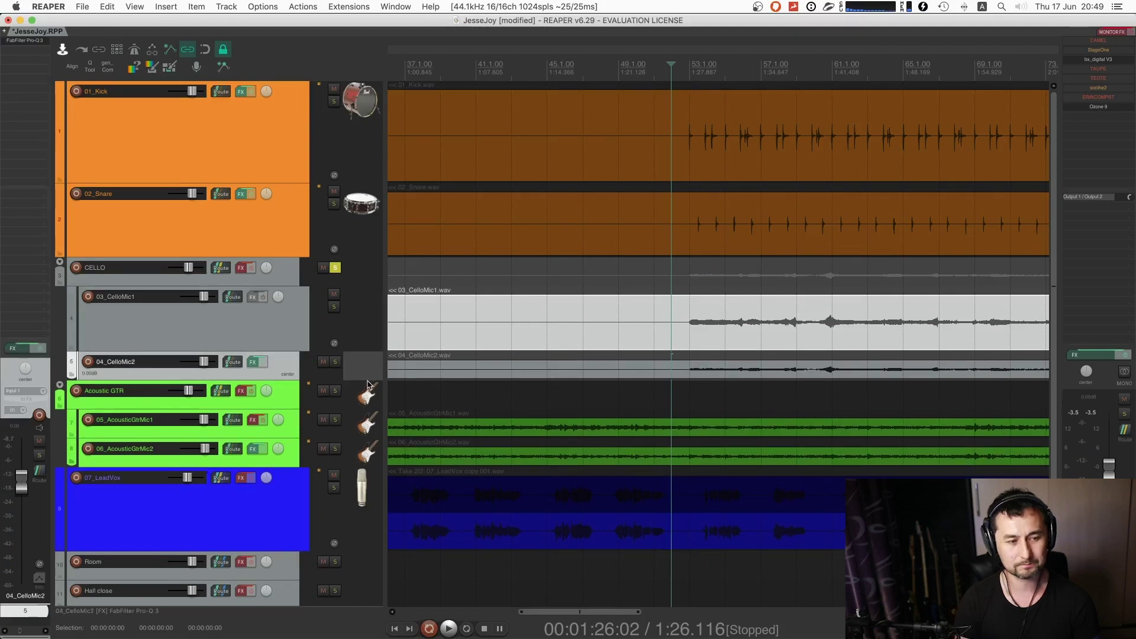
{"action": "left_click_drag", "start_coordinate": [368, 379], "coordinate": [371, 432]}
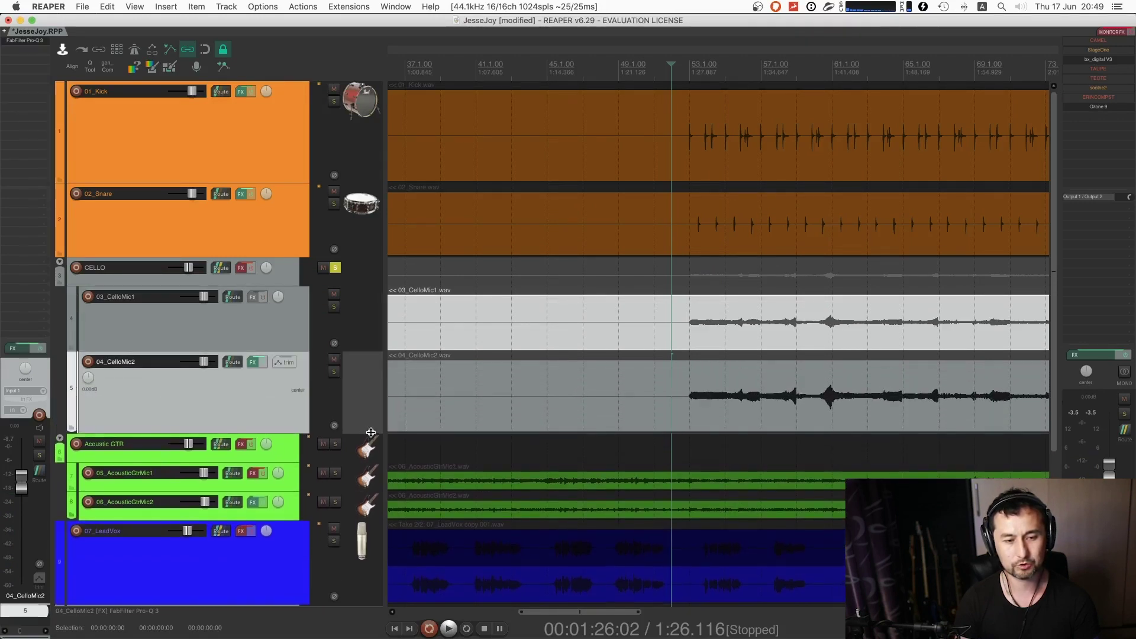
- Examine the 03_CelloMic1 and 04_CelloMic2 waveforms closely around 1:41.2 to compare their phase alignment
{"action": "left_click", "coordinate": [689, 331]}
{"action": "left_click", "coordinate": [834, 344]}
{"action": "scroll", "coordinate": [833, 346], "scroll_direction": "up", "scroll_amount": 10}
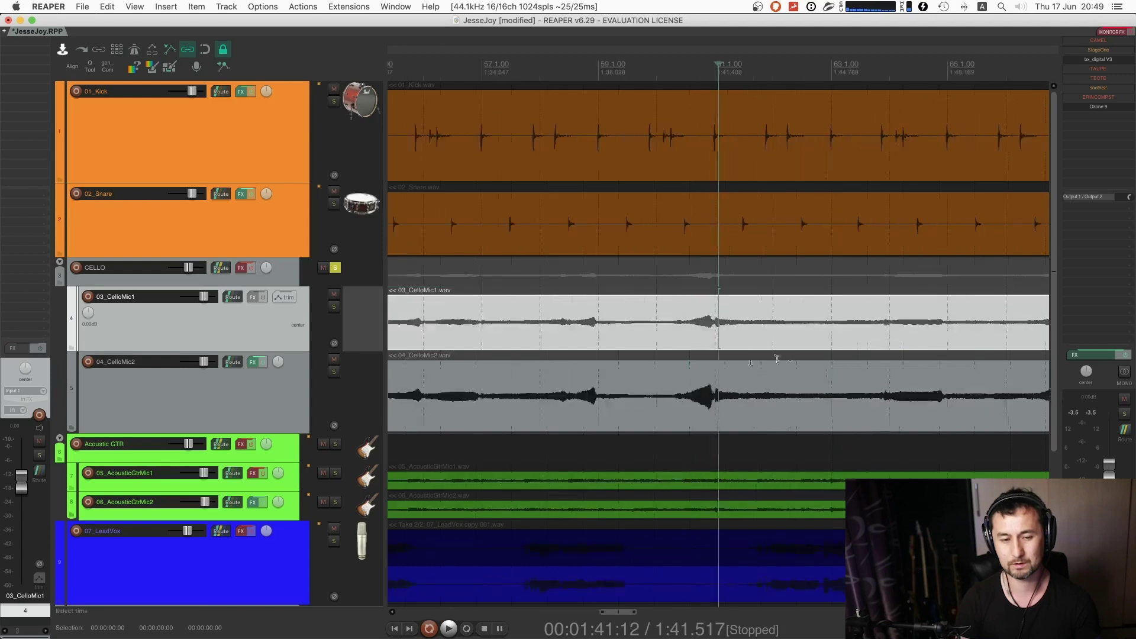
{"action": "left_click", "coordinate": [604, 338]}
{"action": "scroll", "coordinate": [802, 361], "scroll_direction": "up", "scroll_amount": 5}
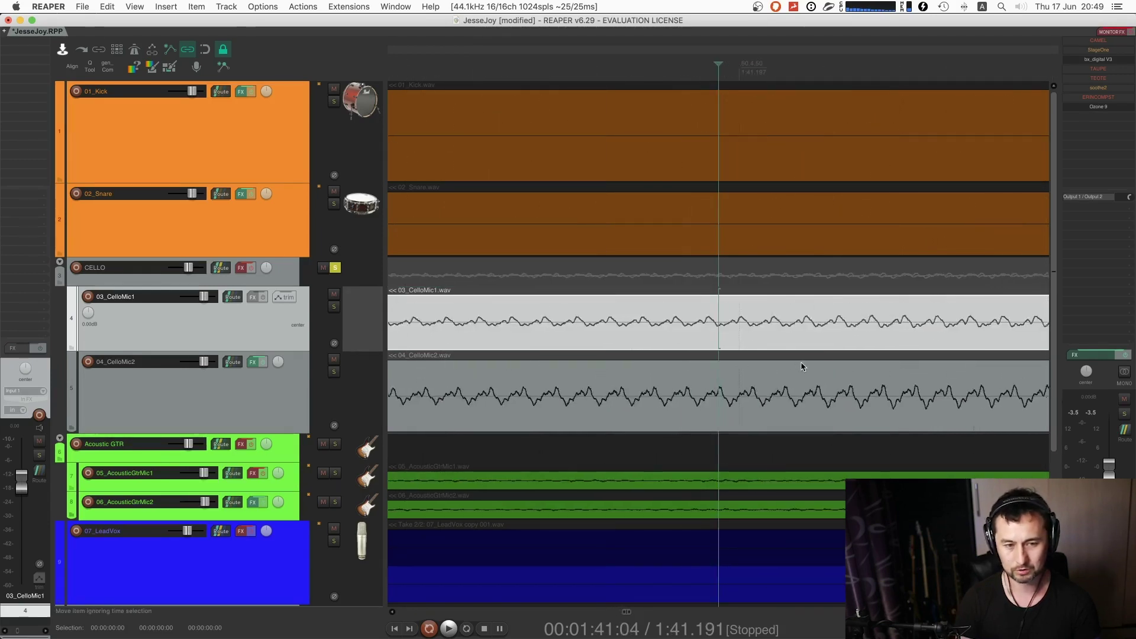
{"action": "scroll", "coordinate": [802, 361], "scroll_direction": "up", "scroll_amount": 2}
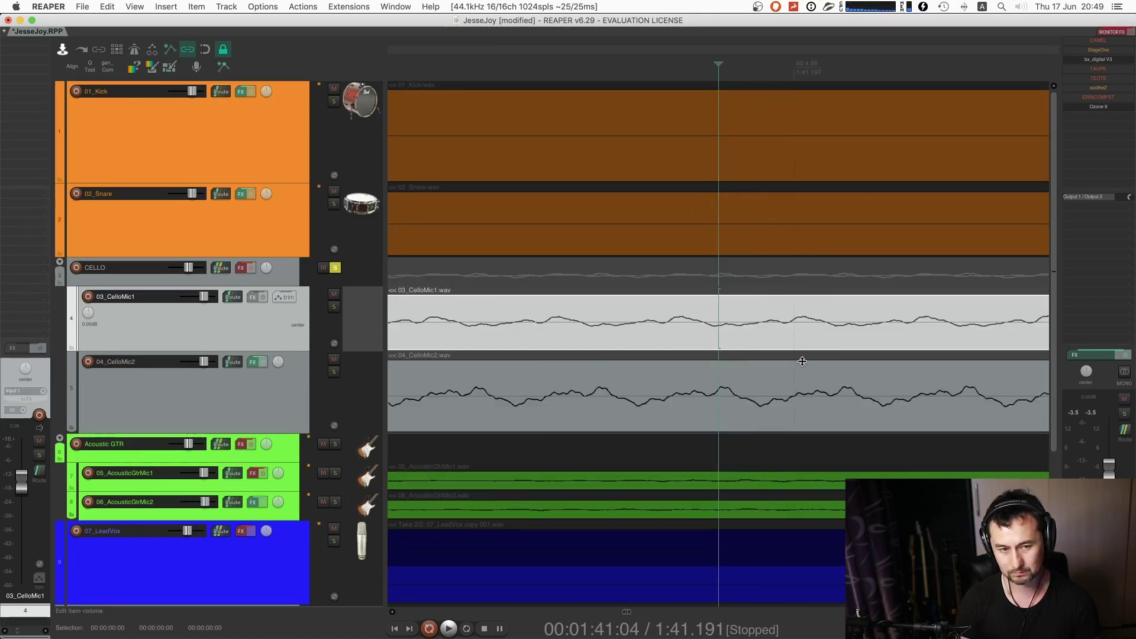
{"action": "scroll", "coordinate": [802, 361], "scroll_direction": "down", "scroll_amount": 2}
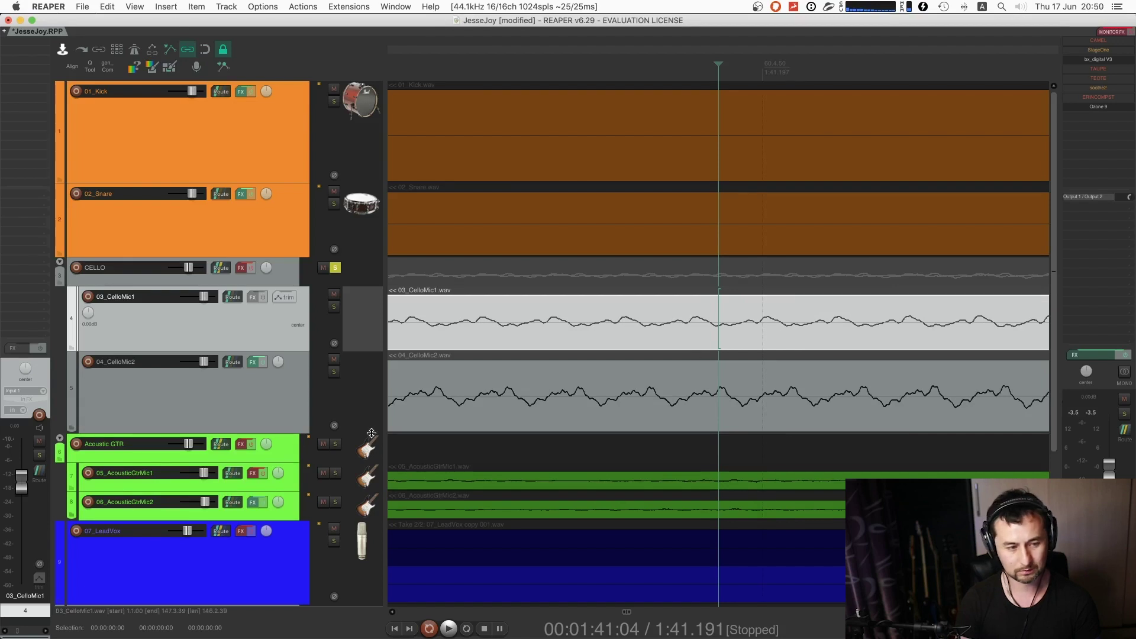
- Enlarge the 04_CelloMic2 and 03_CelloMic1 tracks further and compare their waveforms over a longer time span
{"action": "left_click_drag", "start_coordinate": [370, 442], "coordinate": [370, 494]}
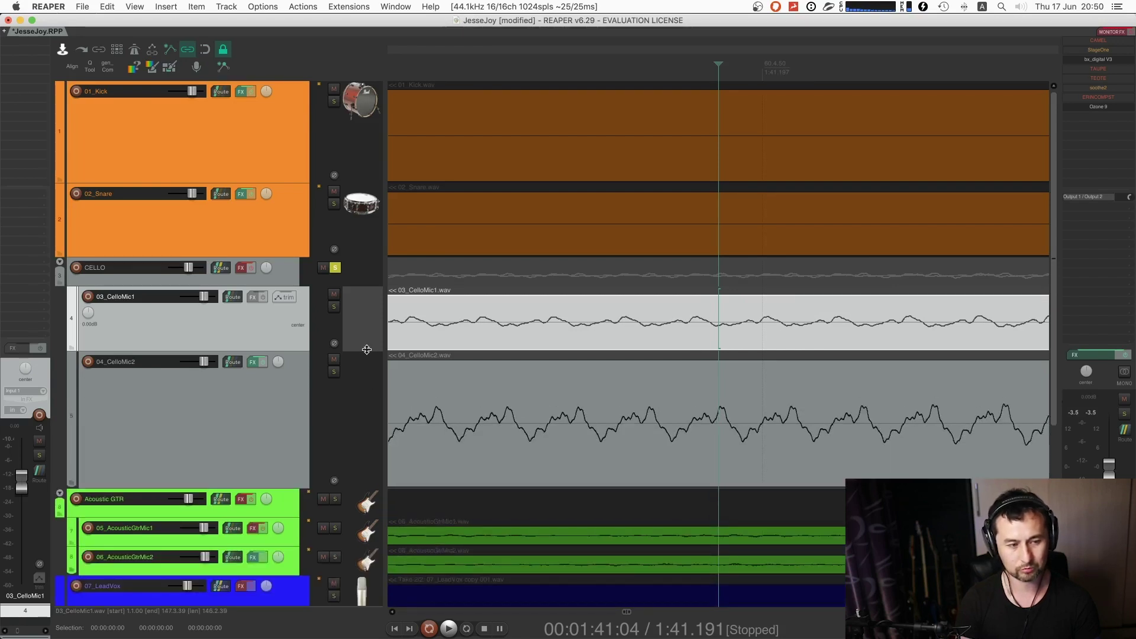
{"action": "left_click_drag", "start_coordinate": [367, 350], "coordinate": [368, 403]}
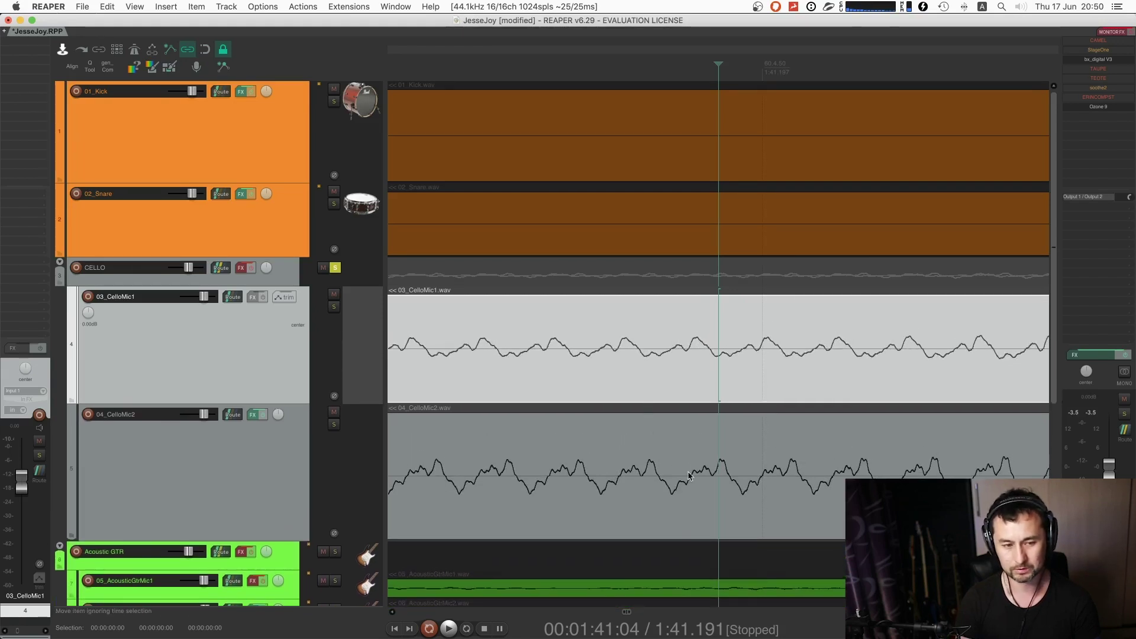
{"action": "scroll", "coordinate": [689, 475], "scroll_direction": "down", "scroll_amount": 5}
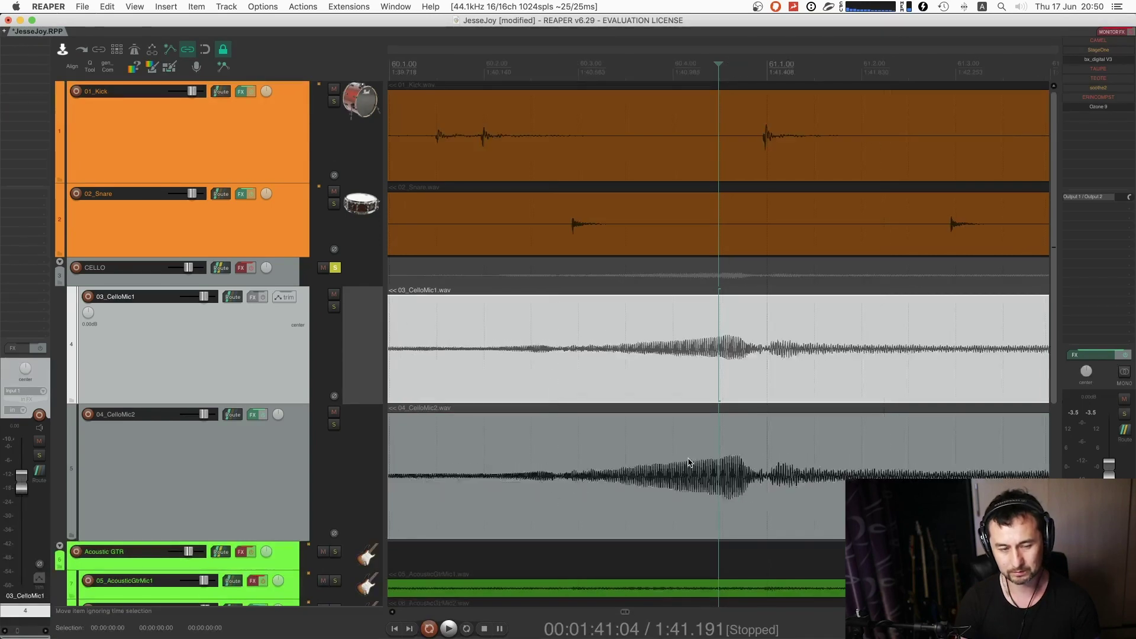
{"action": "scroll", "coordinate": [689, 463], "scroll_direction": "down", "scroll_amount": 6}
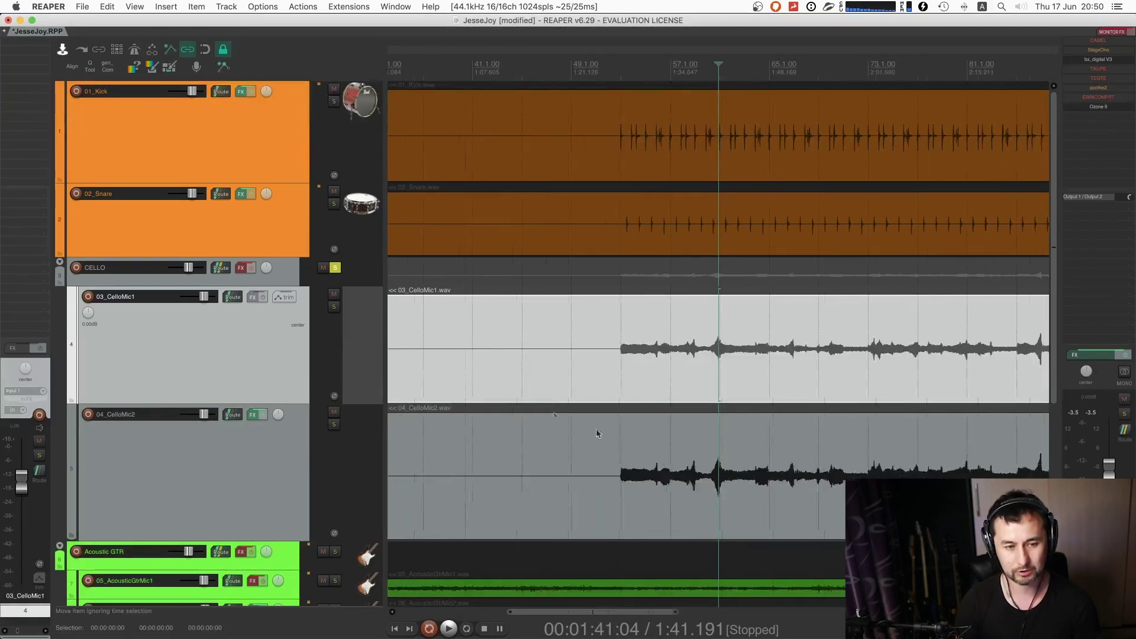
- Place the edit cursor at the cello's entry at about 1:27.9, select 03_CelloMic1, and increase the CELLO folder track's height
{"action": "left_click_drag", "start_coordinate": [786, 410], "coordinate": [651, 290]}
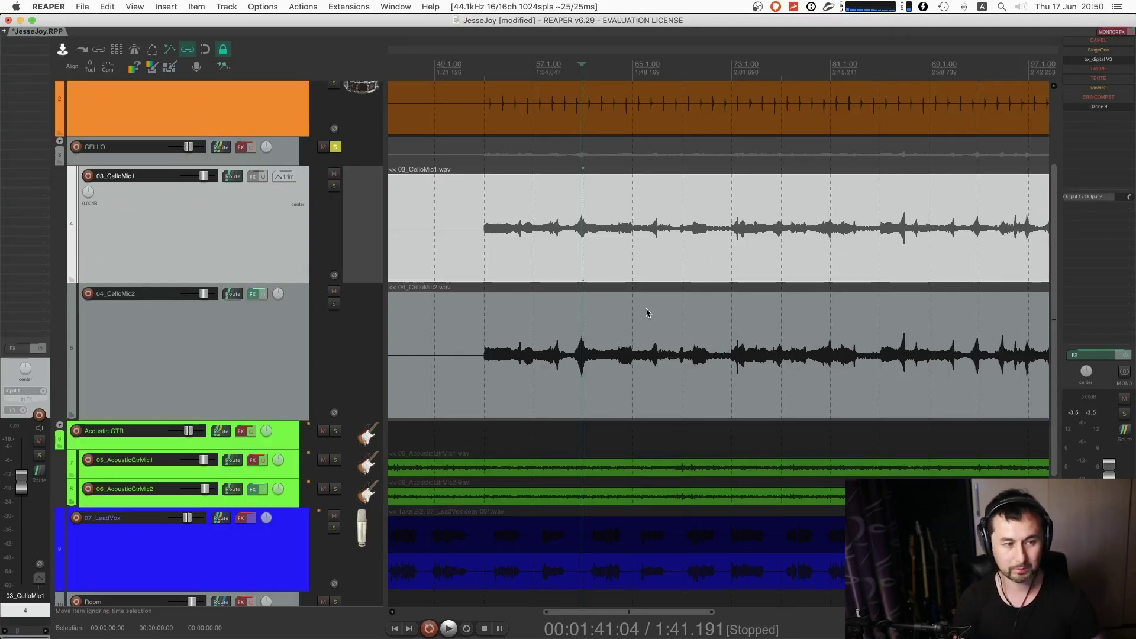
{"action": "left_click", "coordinate": [484, 332]}
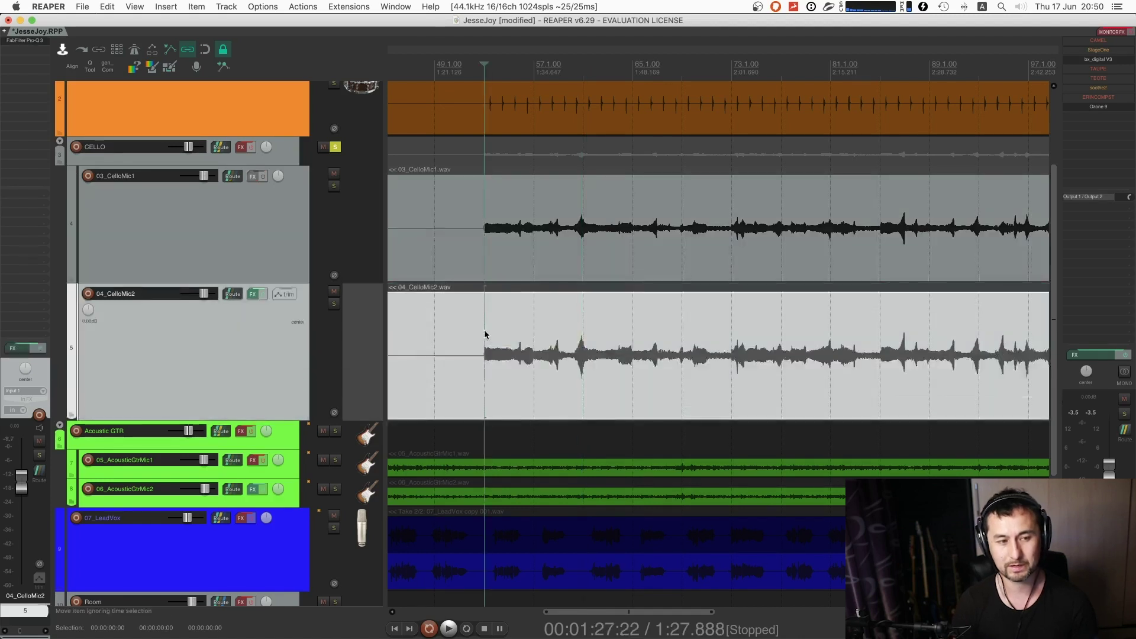
{"action": "left_click", "coordinate": [363, 238]}
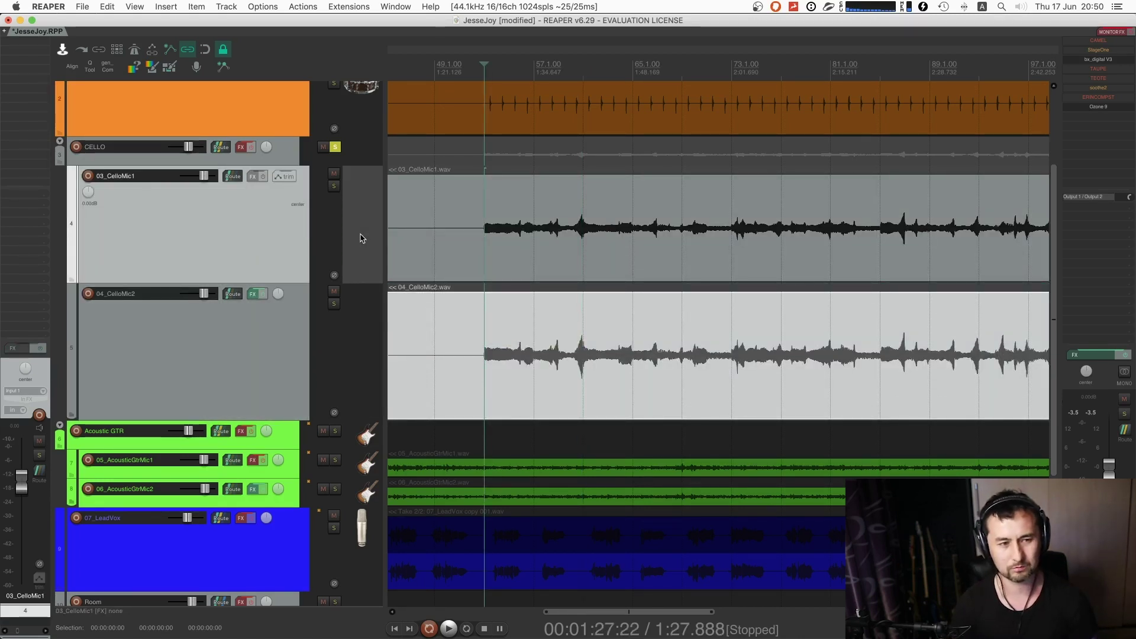
{"action": "left_click_drag", "start_coordinate": [363, 164], "coordinate": [362, 196]}
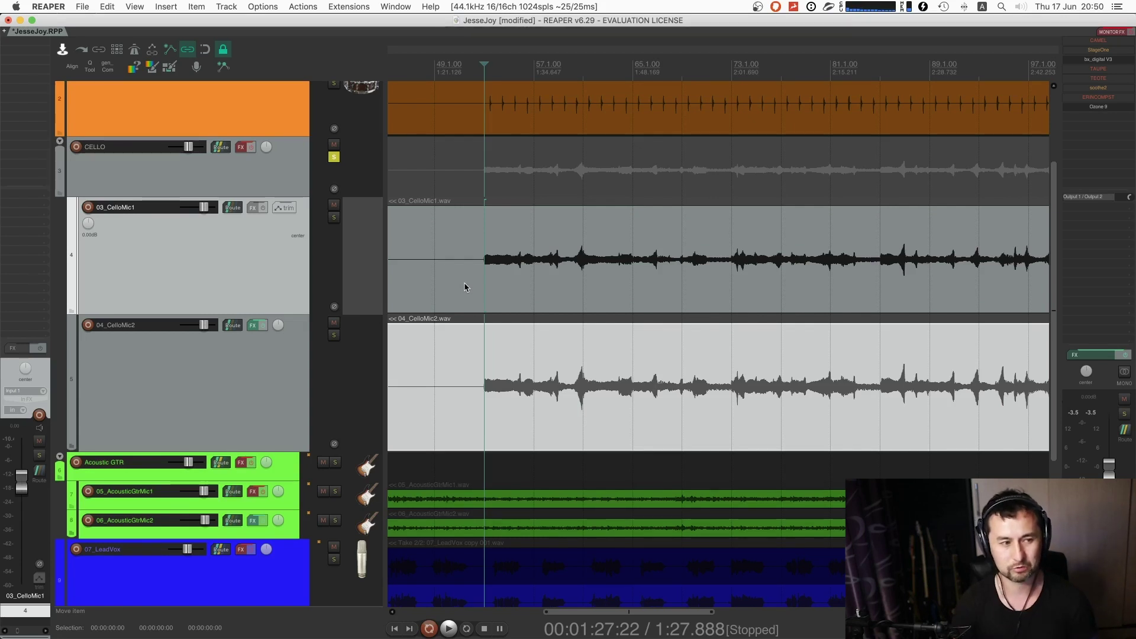
- Solo 03_CelloMic1 and audition it from the cello's entry at about 1:27.9
{"action": "left_click", "coordinate": [334, 218]}
{"action": "key", "text": "space"}
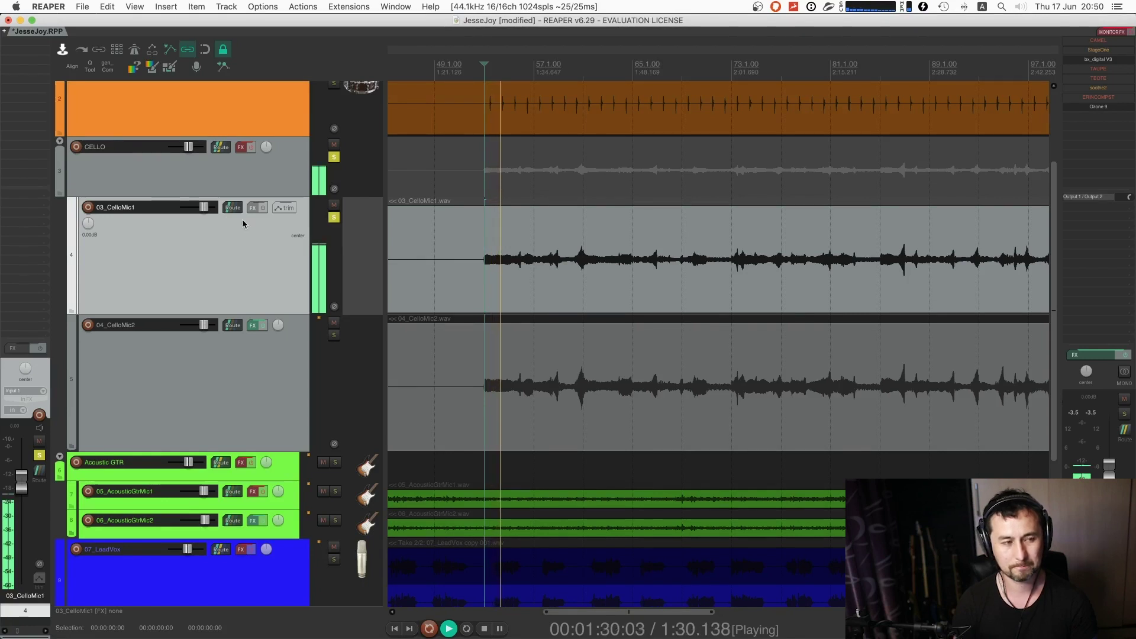
{"action": "key", "text": "space"}
- Solo 04_CelloMic2 together with 03_CelloMic1, select 04_CelloMic2, and audition both microphones from the cello's entry
{"action": "left_click", "coordinate": [334, 335]}
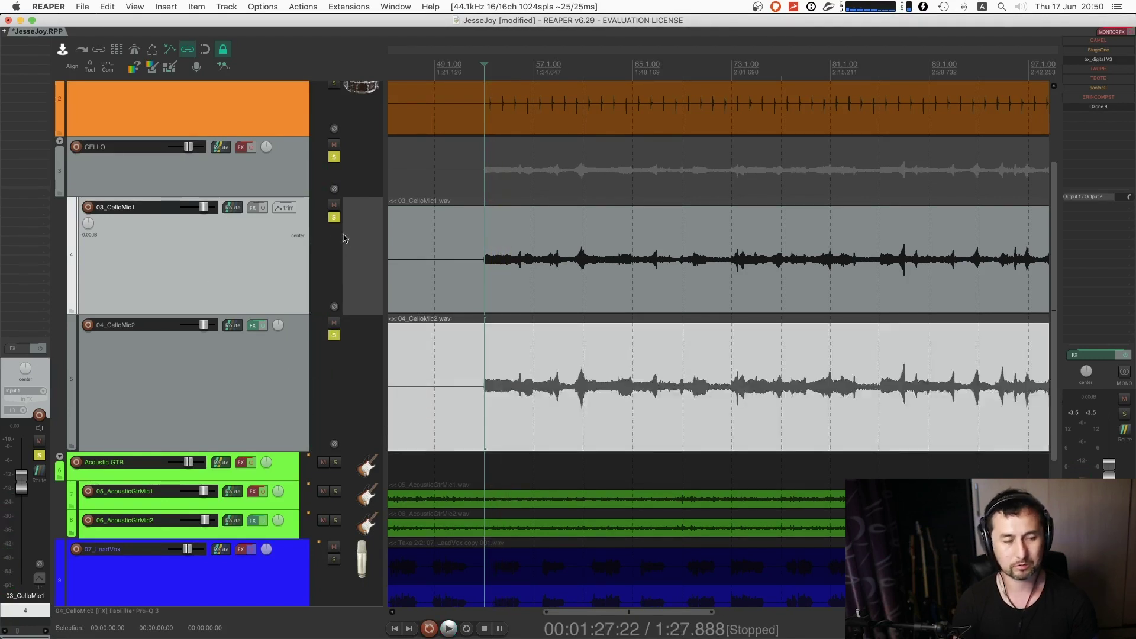
{"action": "left_click", "coordinate": [334, 218]}
{"action": "left_click", "coordinate": [334, 335]}
{"action": "left_click", "coordinate": [333, 217]}
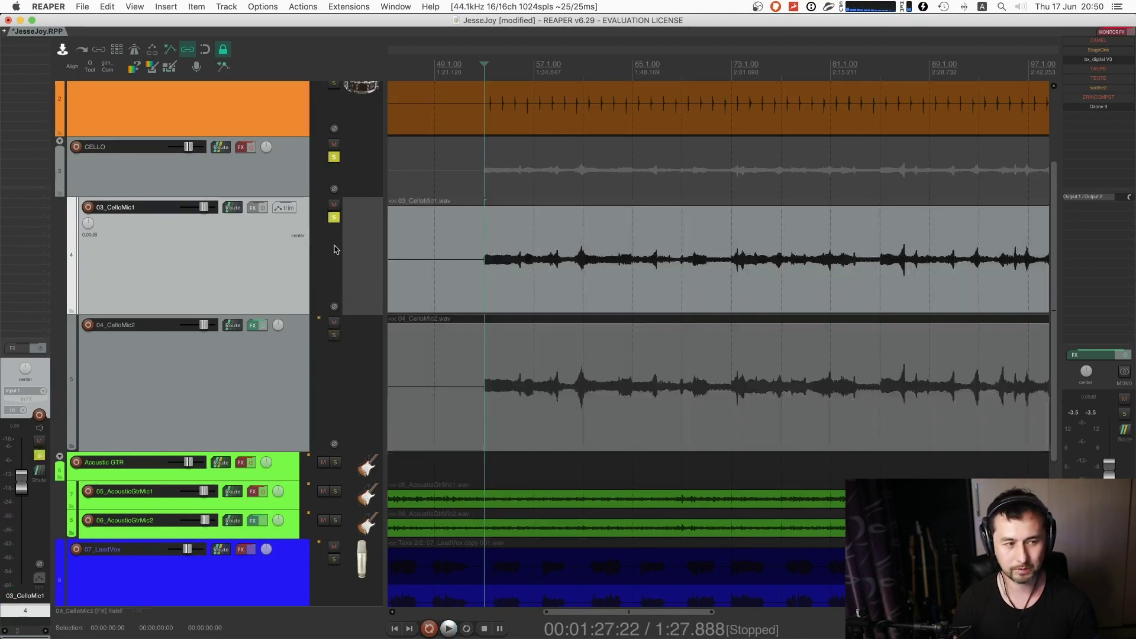
{"action": "left_click", "coordinate": [334, 335]}
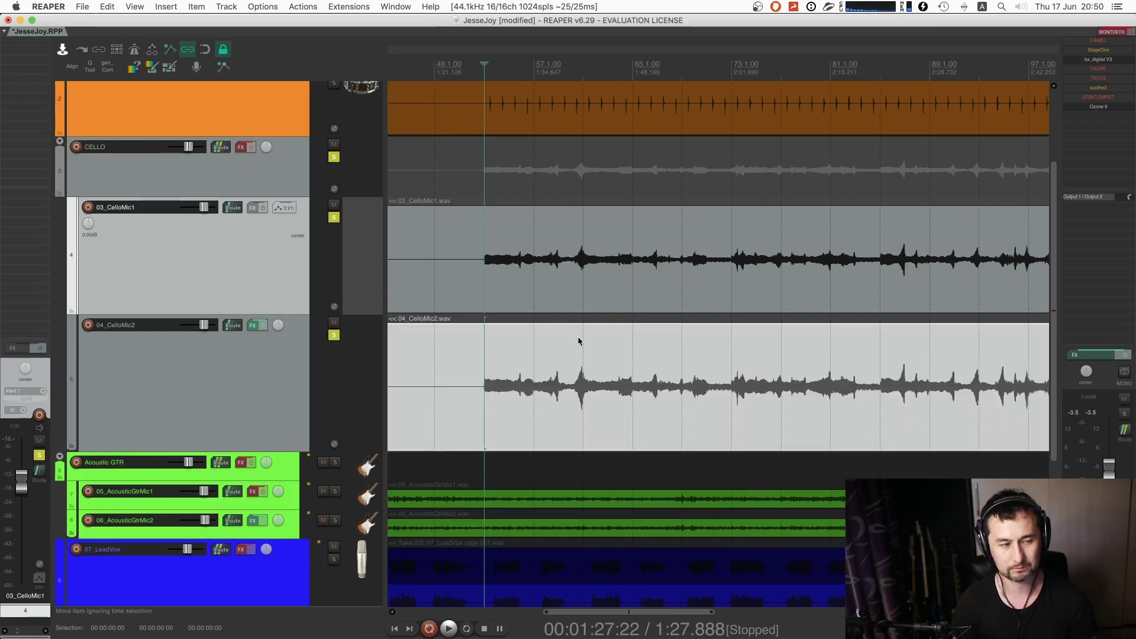
{"action": "left_click", "coordinate": [278, 362]}
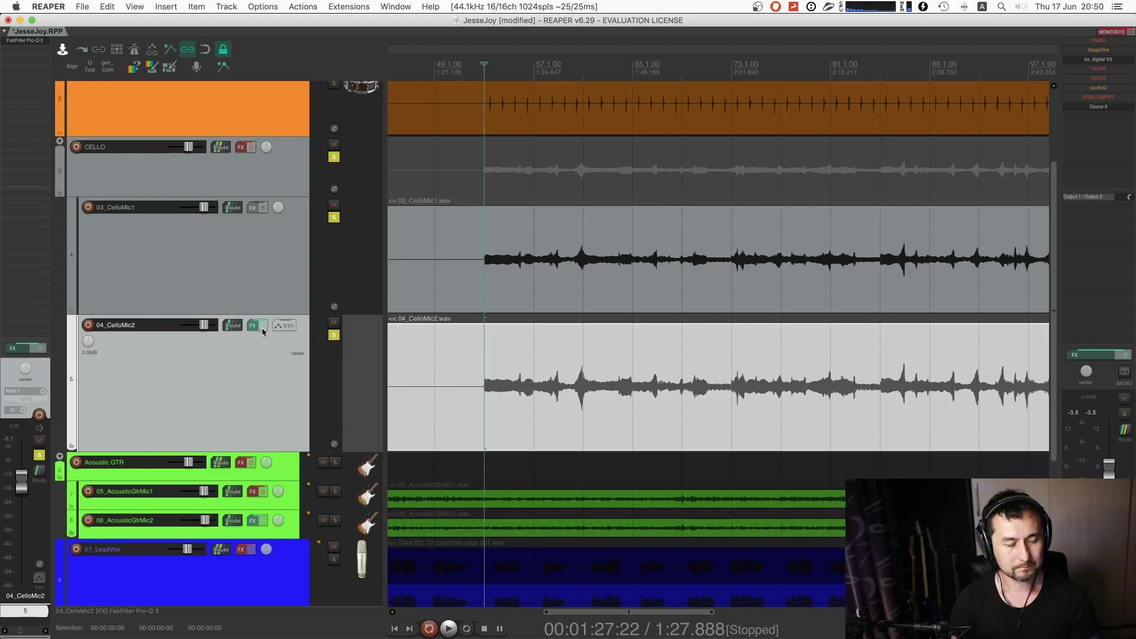
{"action": "key", "text": "space"}
{"action": "scroll", "coordinate": [619, 373], "scroll_direction": "up", "scroll_amount": 10}
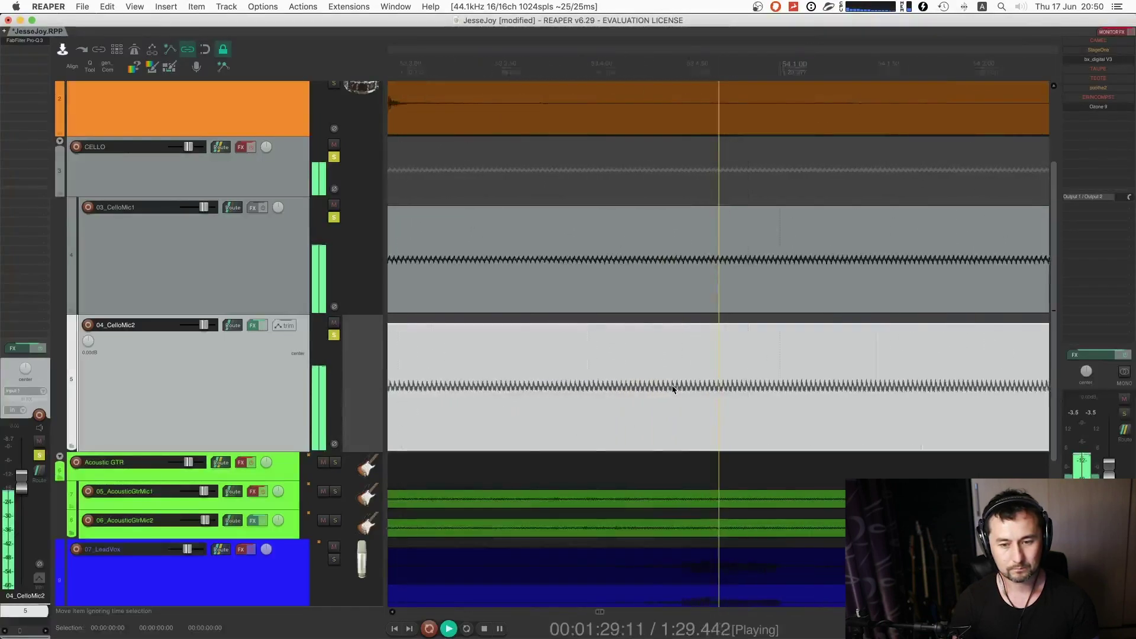
{"action": "key", "text": "space"}
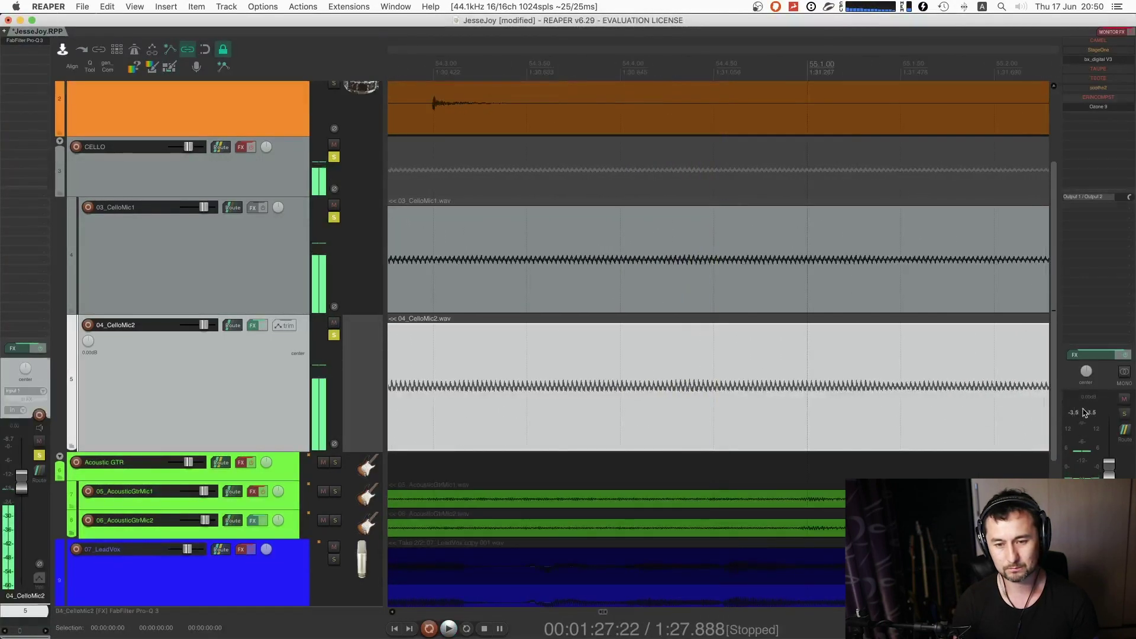
- Reset the master peak readout, bypass the master FX chain, and play both cello microphones to check their combined level
{"action": "left_click", "coordinate": [1083, 413]}
{"action": "scroll", "coordinate": [766, 332], "scroll_direction": "down", "scroll_amount": 4}
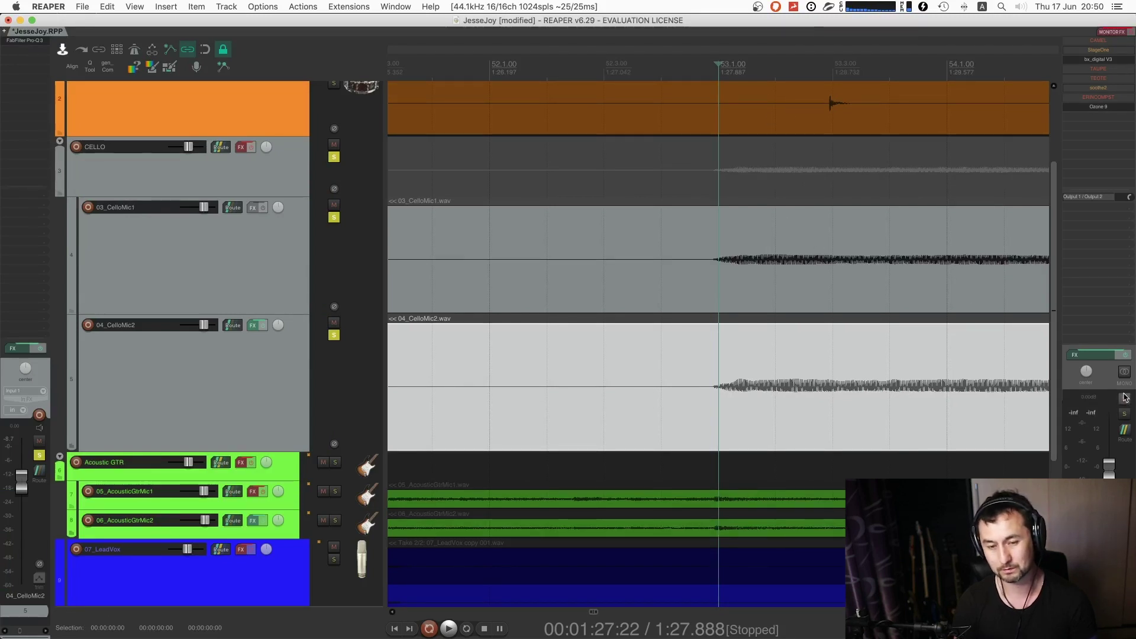
{"action": "left_click", "coordinate": [1128, 356]}
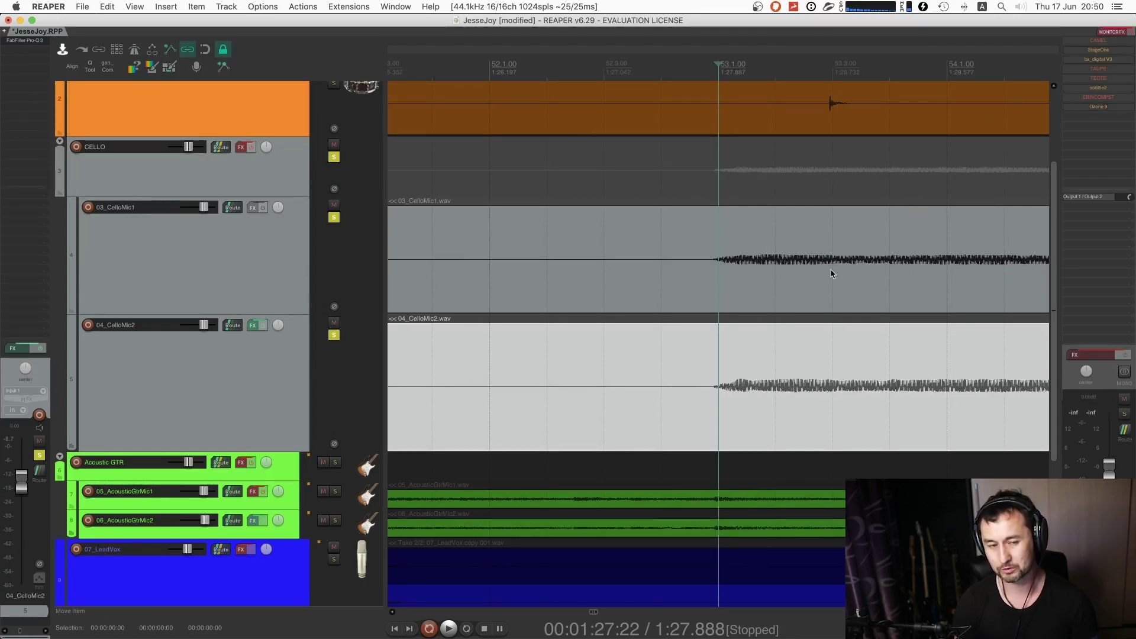
{"action": "key", "text": "space"}
{"action": "key", "text": "space"}
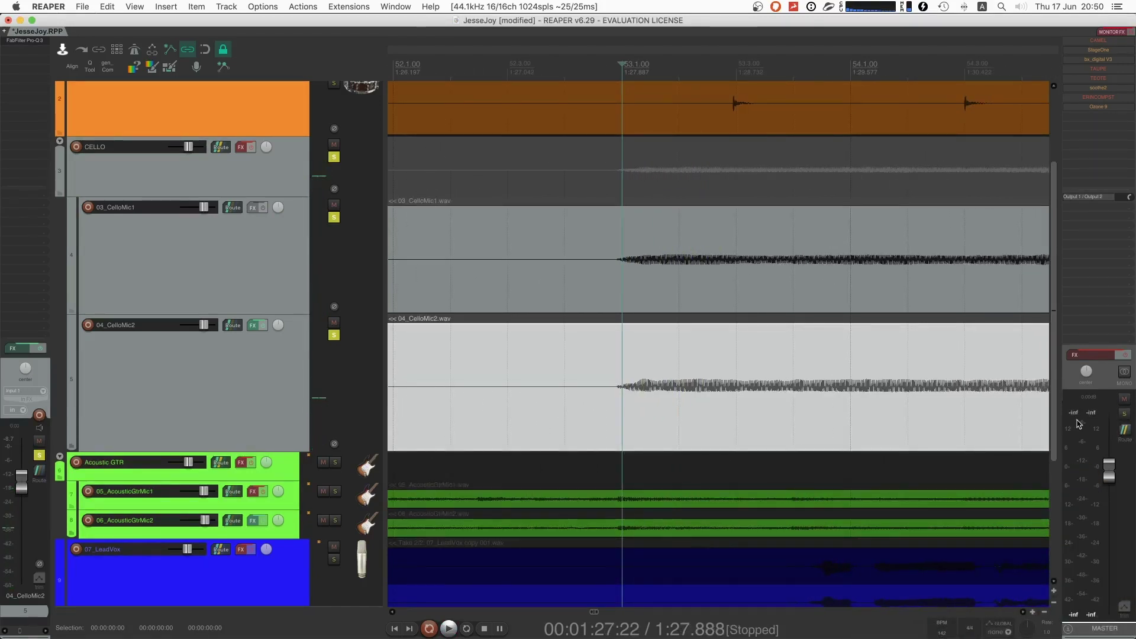
{"action": "key", "text": "space"}
{"action": "key", "text": "space"}
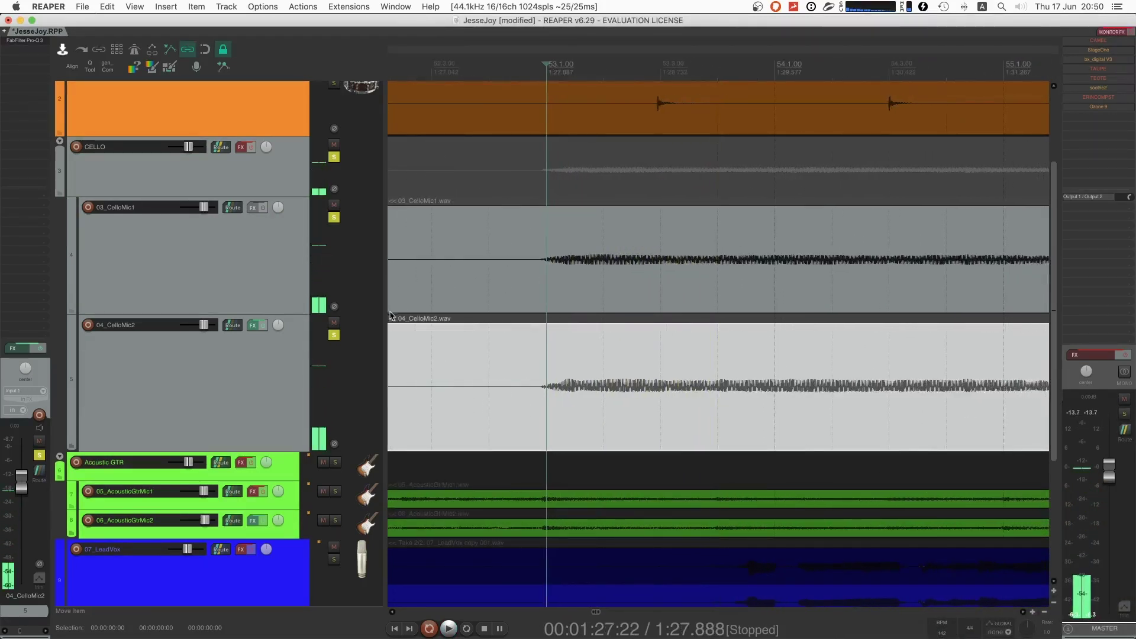
- Compare the combined cello level on the master meter with 04_CelloMic2's phase inverted and with it normal
{"action": "left_click", "coordinate": [335, 445]}
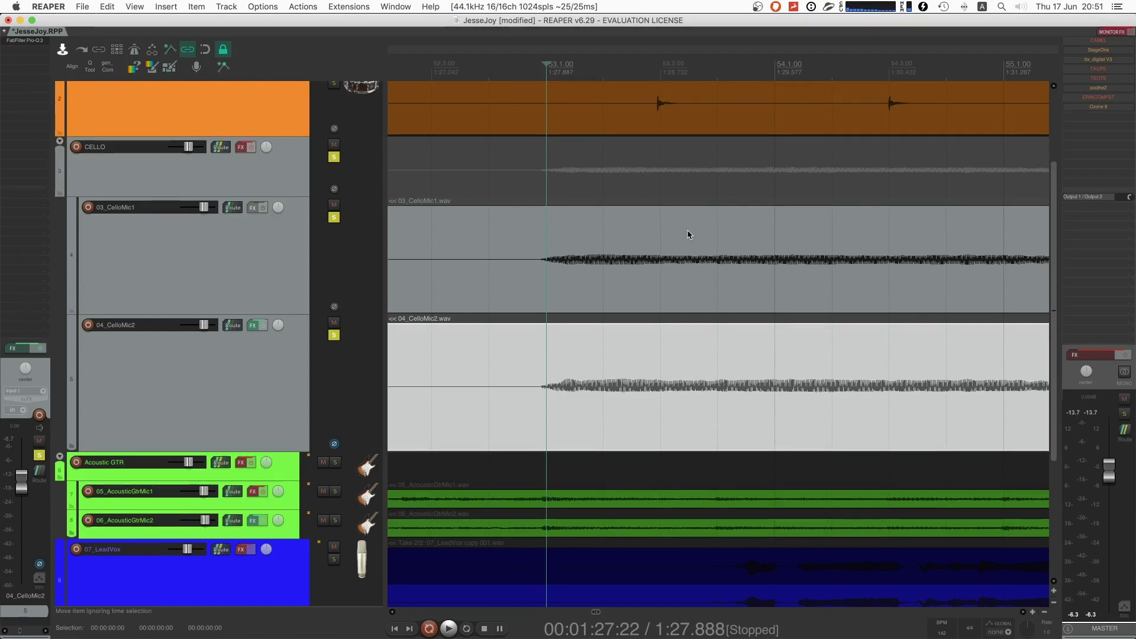
{"action": "key", "text": "space"}
{"action": "key", "text": "space"}
{"action": "key", "text": "space"}
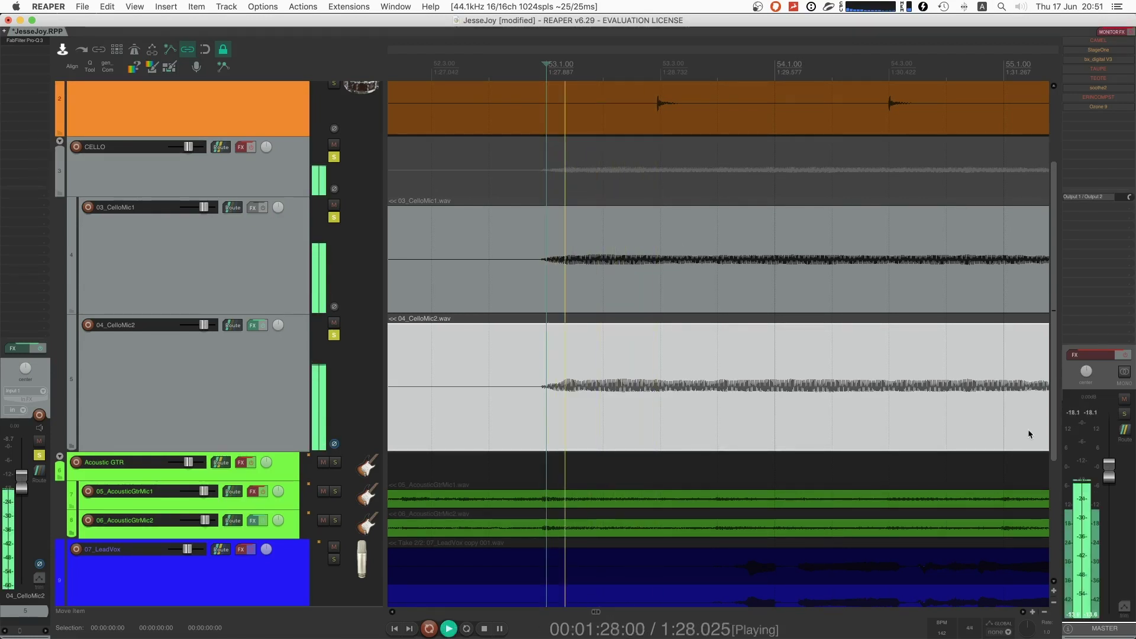
{"action": "key", "text": "space"}
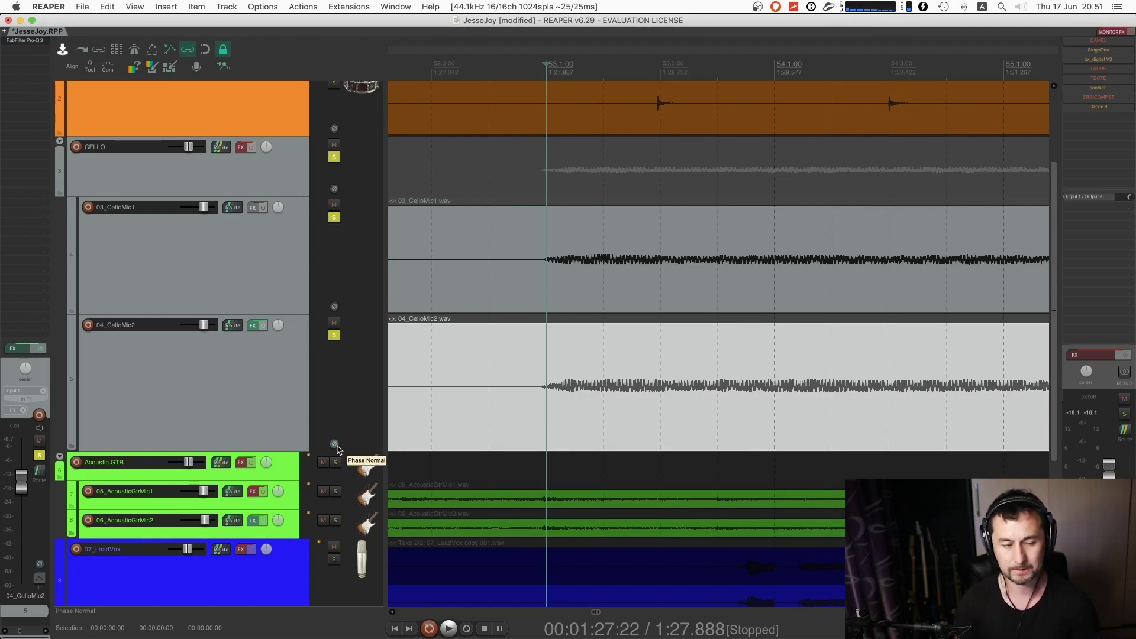
{"action": "key", "text": "space"}
{"action": "key", "text": "space"}
- Examine the two cello waveforms closely just after the entry, around 1:28.357, to compare their phase
{"action": "left_click", "coordinate": [610, 382]}
{"action": "scroll", "coordinate": [663, 391], "scroll_direction": "up", "scroll_amount": 3}
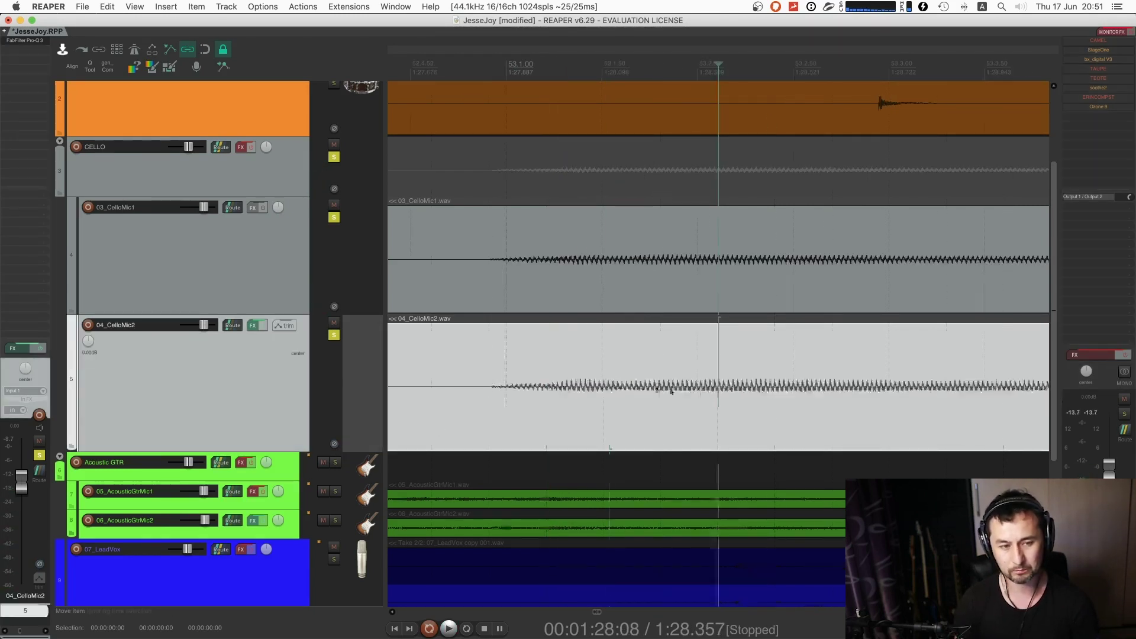
{"action": "scroll", "coordinate": [671, 390], "scroll_direction": "up", "scroll_amount": 6}
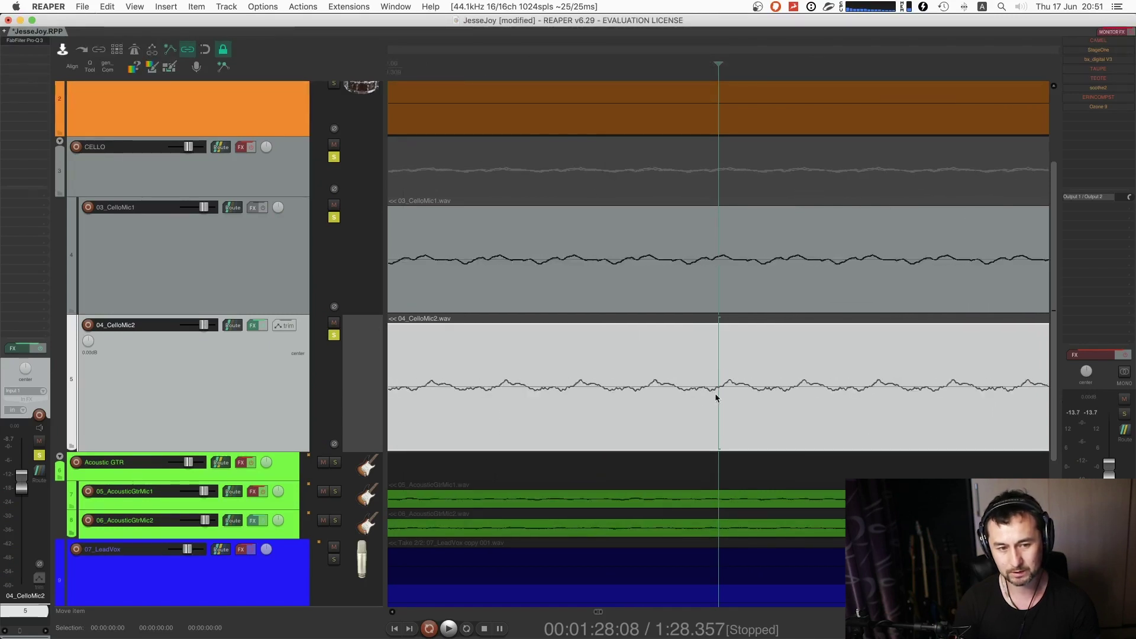
- Increase the track heights of 04_CelloMic2 and 03_CelloMic1 and compare their waveforms around the cello's entry
{"action": "left_click", "coordinate": [366, 452]}
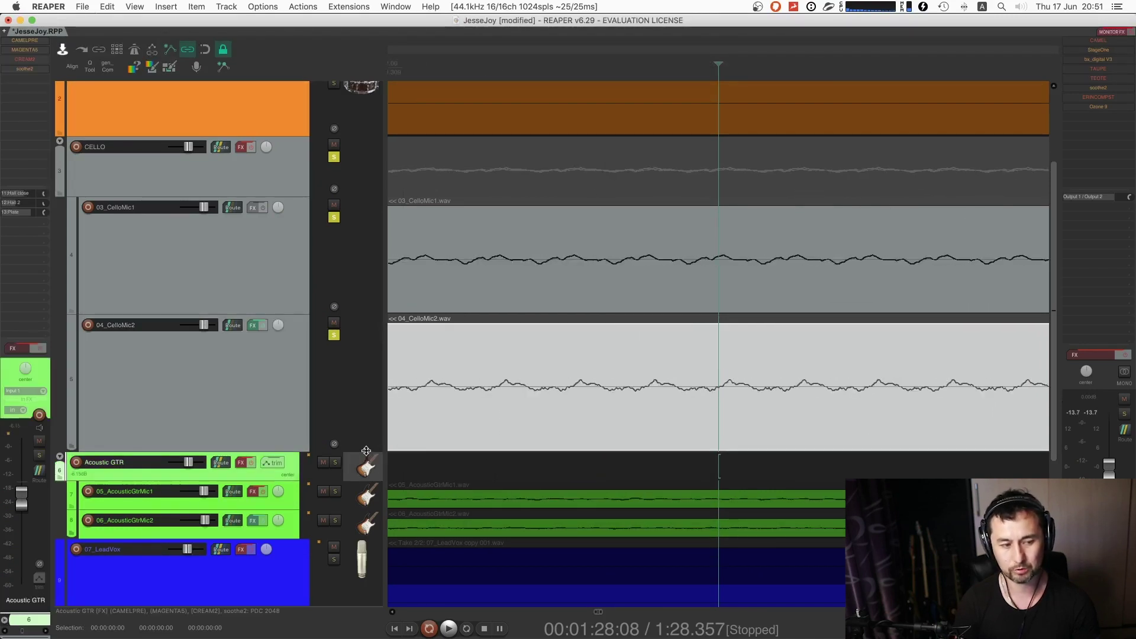
{"action": "left_click_drag", "start_coordinate": [366, 451], "coordinate": [366, 495]}
{"action": "left_click", "coordinate": [754, 409]}
{"action": "scroll", "coordinate": [745, 411], "scroll_direction": "down", "scroll_amount": 3}
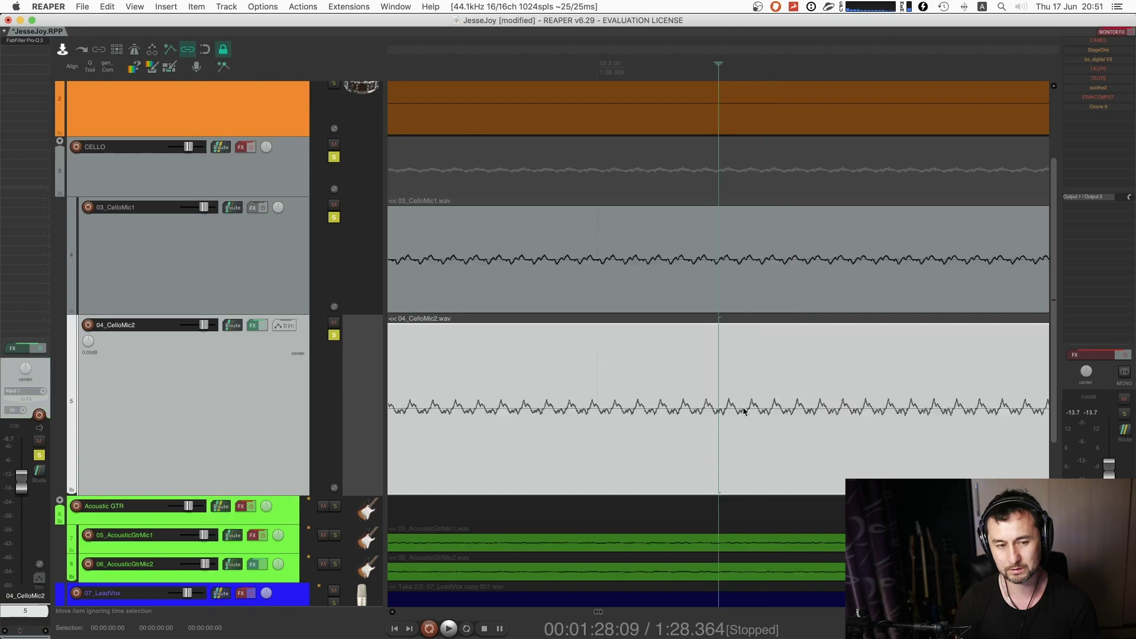
{"action": "scroll", "coordinate": [745, 411], "scroll_direction": "down", "scroll_amount": 5}
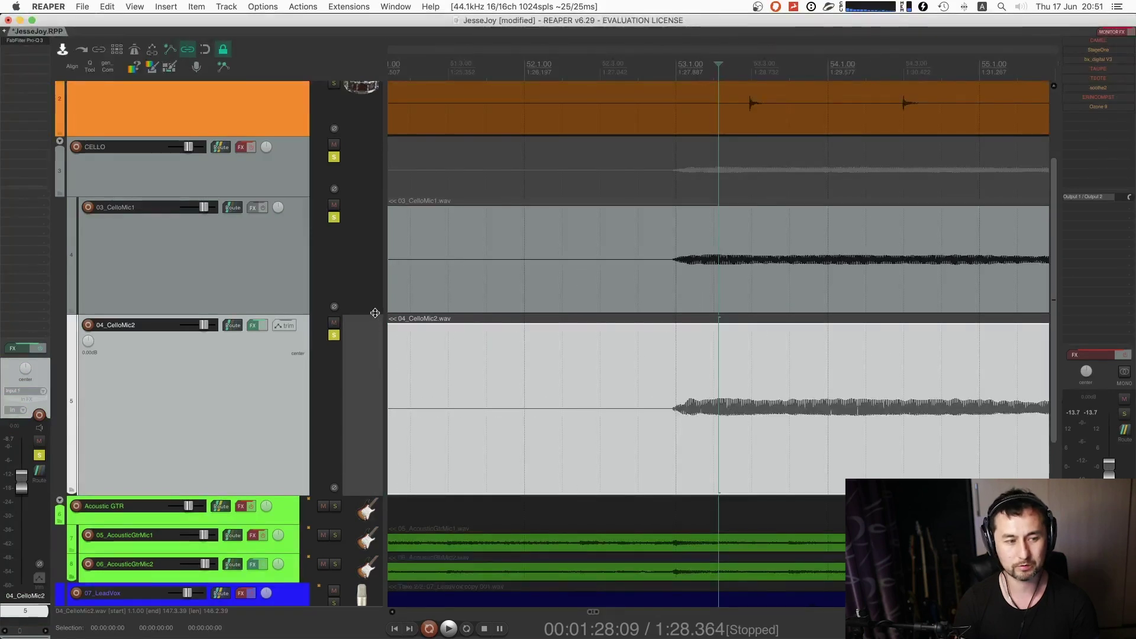
{"action": "left_click_drag", "start_coordinate": [374, 312], "coordinate": [375, 351]}
{"action": "scroll", "coordinate": [923, 425], "scroll_direction": "down", "scroll_amount": 3}
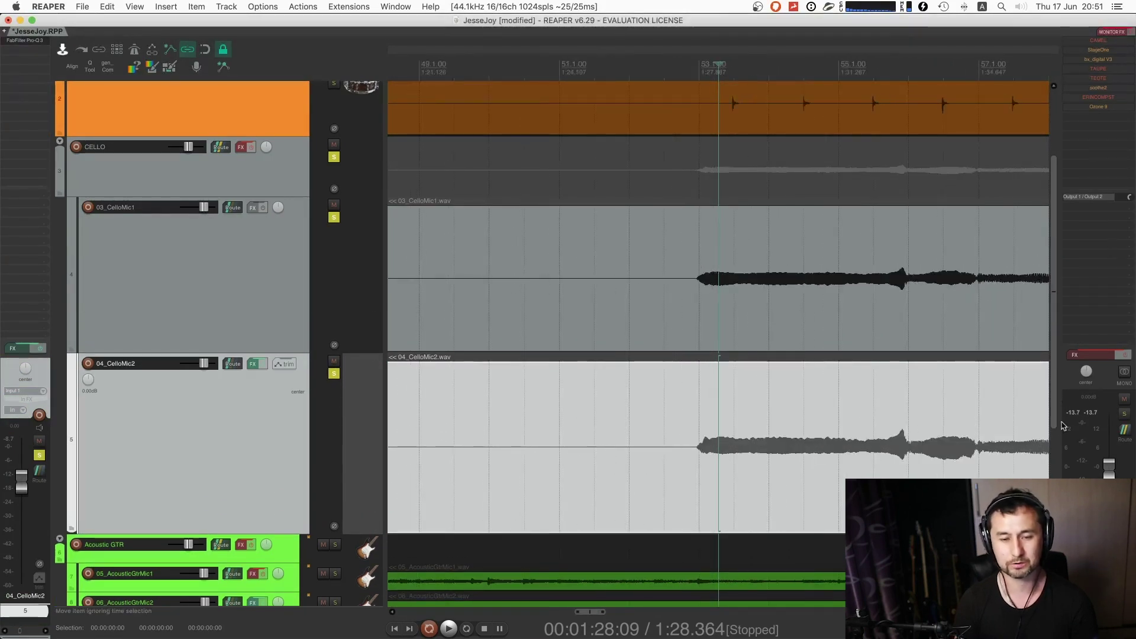
- Reset the master peak readout and examine both cello waveforms over a longer stretch of the song
{"action": "left_click", "coordinate": [1083, 413]}
{"action": "scroll", "coordinate": [939, 431], "scroll_direction": "down", "scroll_amount": 4}
{"action": "left_click_drag", "start_coordinate": [829, 439], "coordinate": [553, 398]}
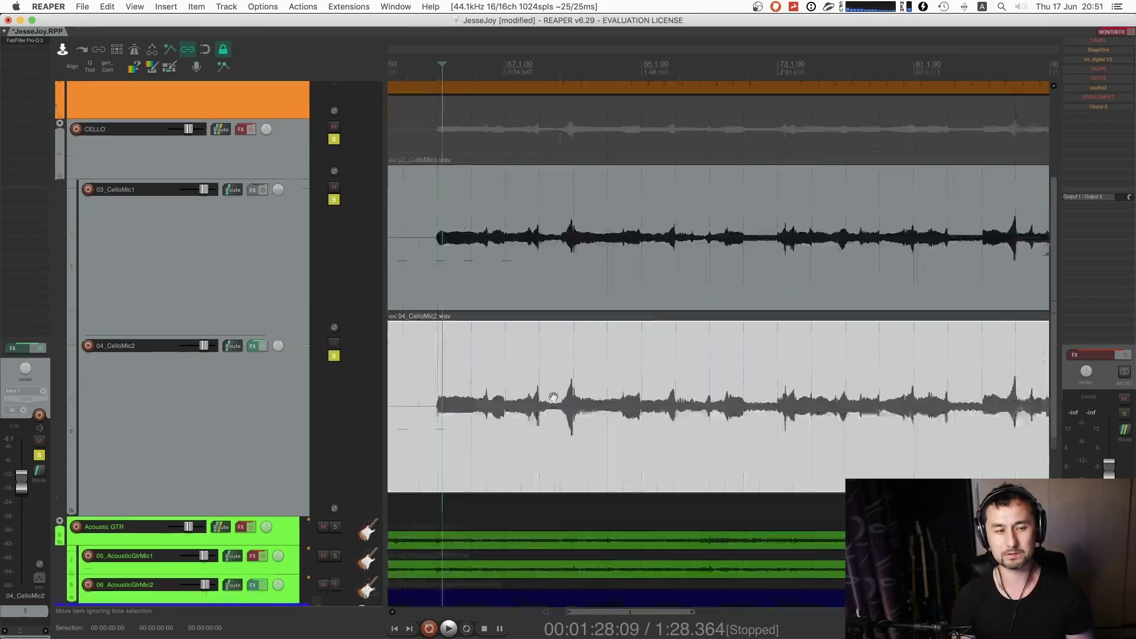
{"action": "scroll", "coordinate": [553, 398], "scroll_direction": "down", "scroll_amount": 2}
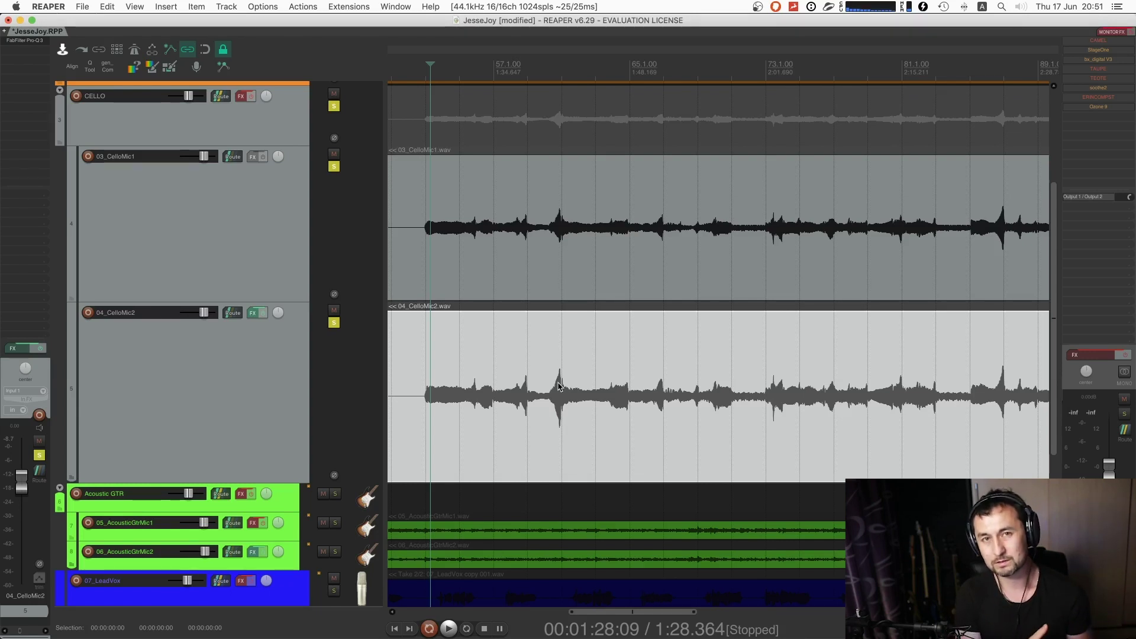
{"action": "scroll", "coordinate": [638, 392], "scroll_direction": "left", "scroll_amount": 5}
{"action": "left_click", "coordinate": [368, 232]}
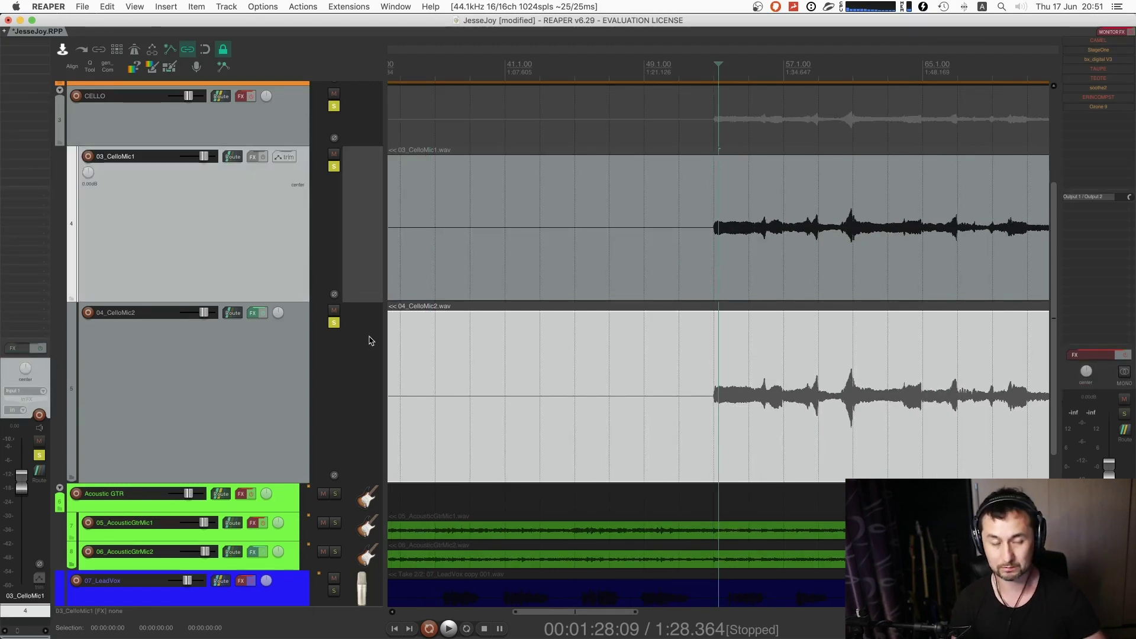
{"action": "left_click", "coordinate": [32, 62]}
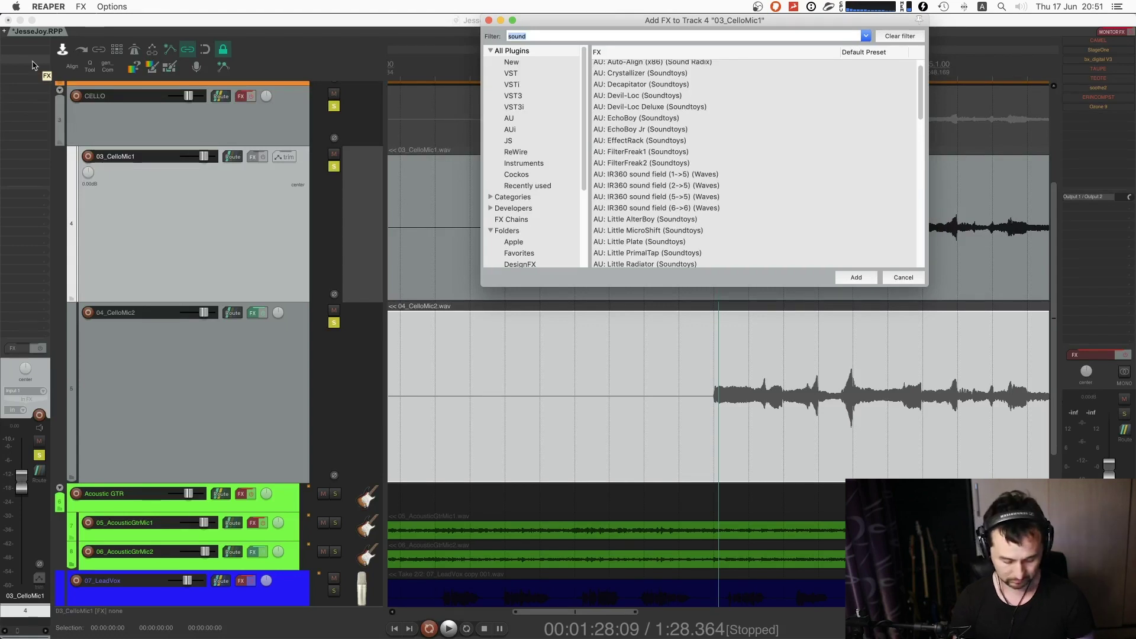
{"action": "left_click", "coordinate": [904, 277]}
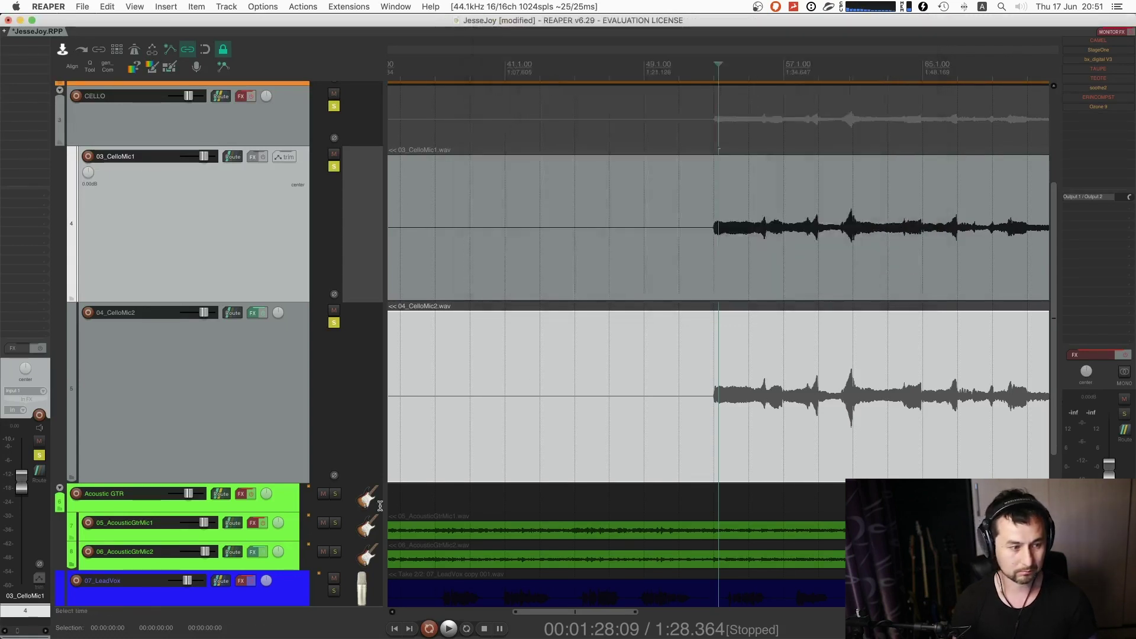
- Copy the MAutoAlign plug-in from 05_AcousticGtrMic1 to 03_CelloMic1 and open its window over the arrangement
{"action": "left_click", "coordinate": [361, 531]}
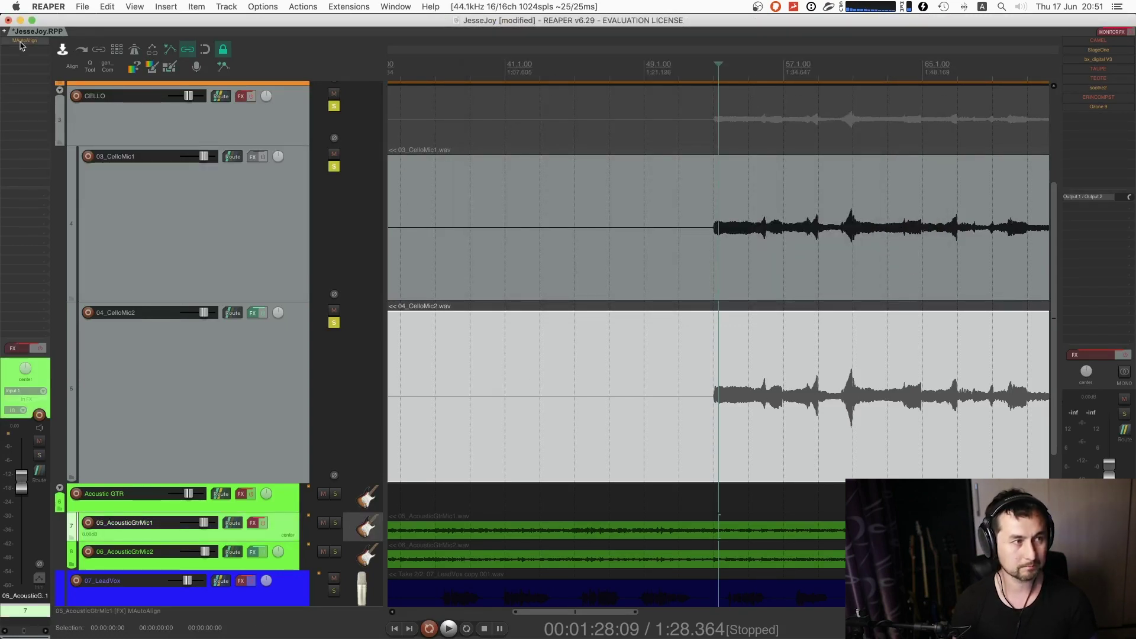
{"action": "left_click", "coordinate": [274, 233]}
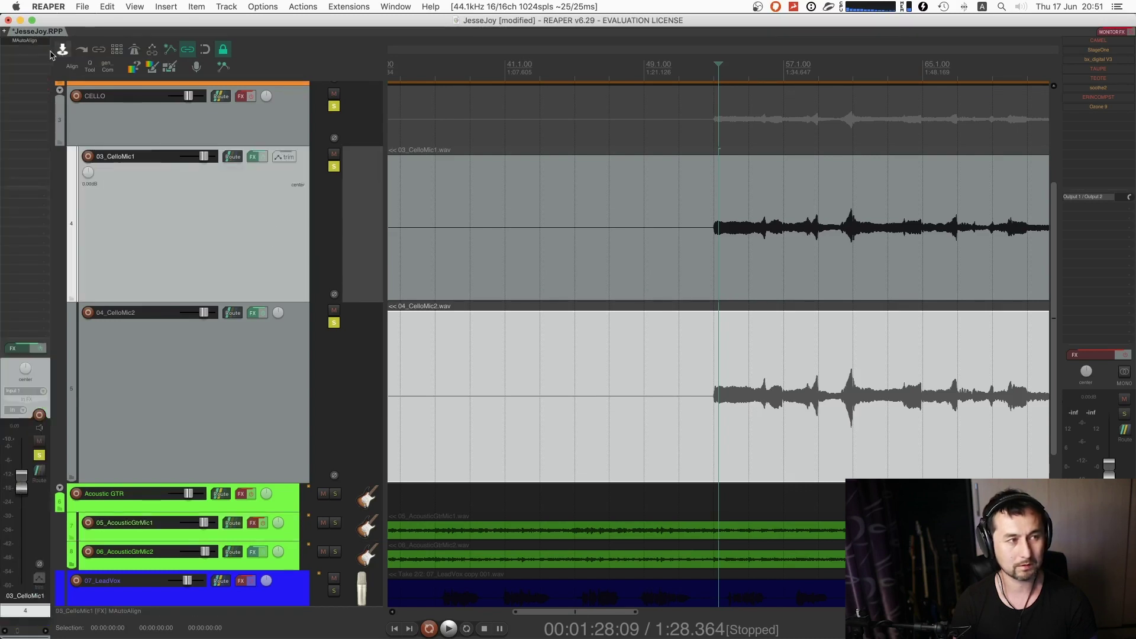
{"action": "left_click", "coordinate": [25, 40]}
{"action": "left_click_drag", "start_coordinate": [177, 39], "coordinate": [689, 111]}
- Set the MAutoAlign group on 03_CelloMic1 to Bass drum 1
{"action": "left_click", "coordinate": [776, 161]}
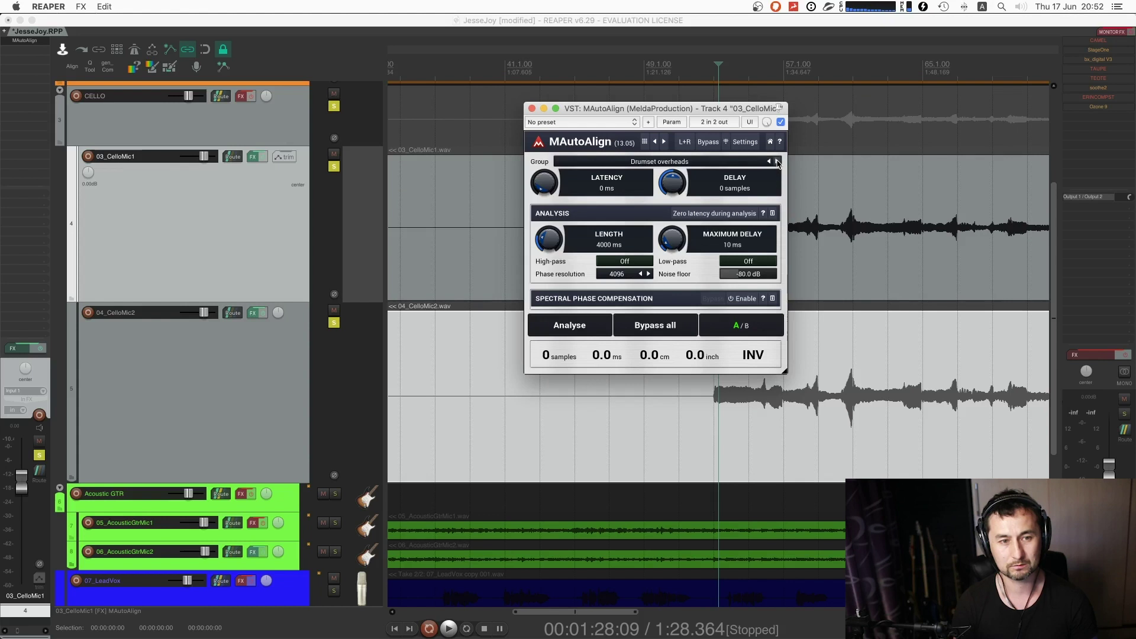
{"action": "left_click", "coordinate": [777, 161]}
{"action": "left_click", "coordinate": [777, 161]}
{"action": "left_click", "coordinate": [690, 162]}
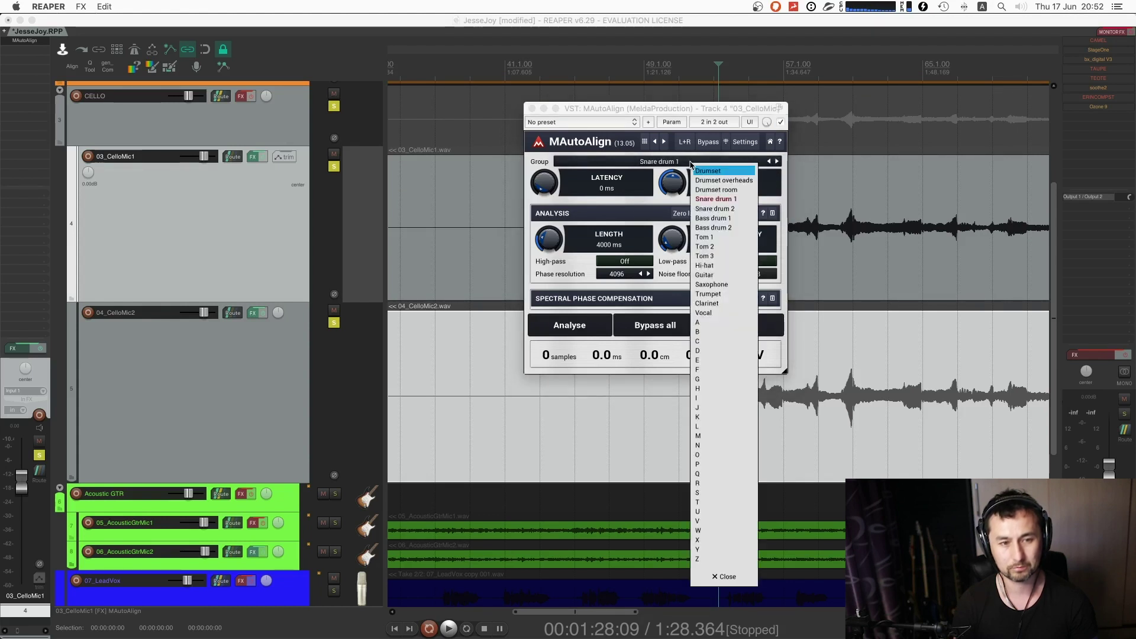
{"action": "left_click", "coordinate": [716, 218]}
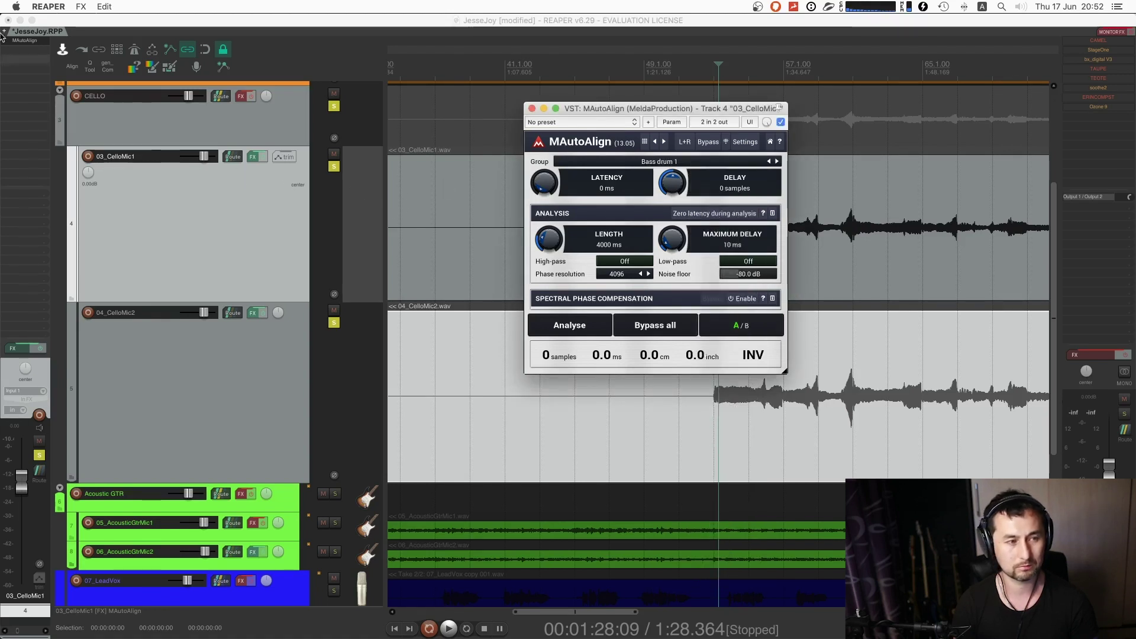
- Copy MAutoAlign from 03_CelloMic1 to 04_CelloMic2 after FabFilter Pro-Q 3, and check the copy's group setting
{"action": "left_click_drag", "start_coordinate": [32, 41], "coordinate": [277, 357]}
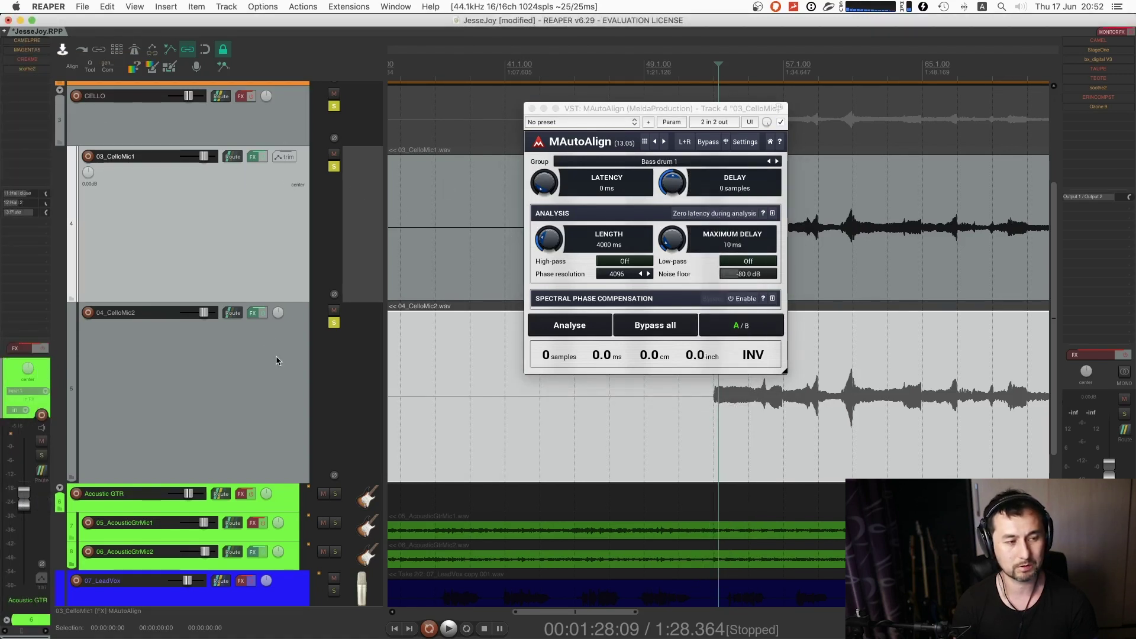
{"action": "left_click", "coordinate": [278, 361]}
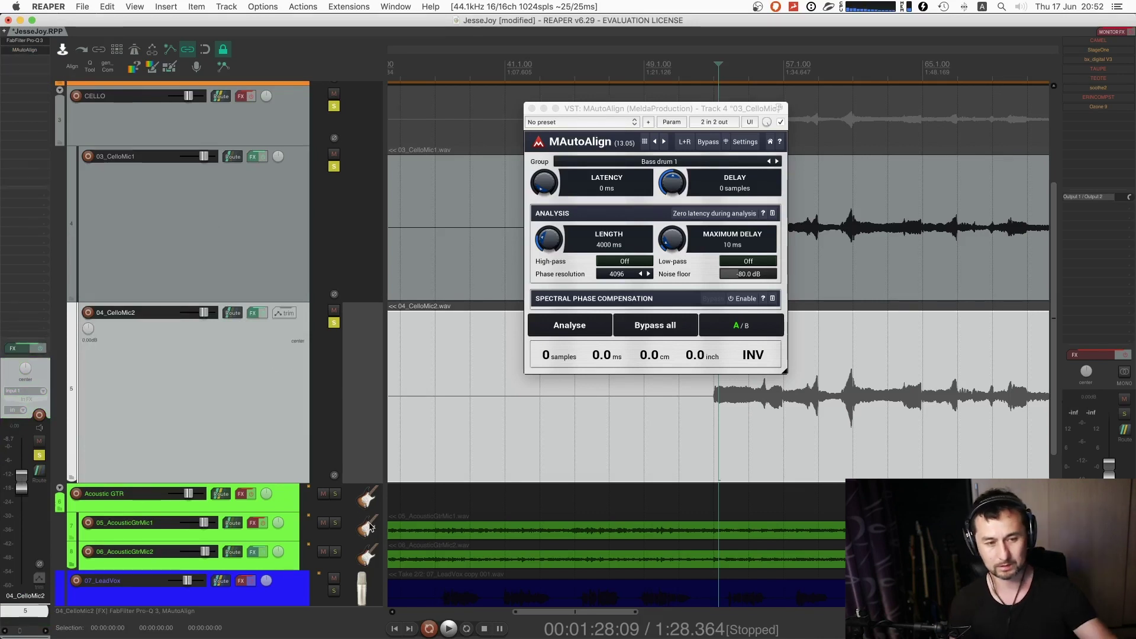
{"action": "left_click", "coordinate": [531, 109]}
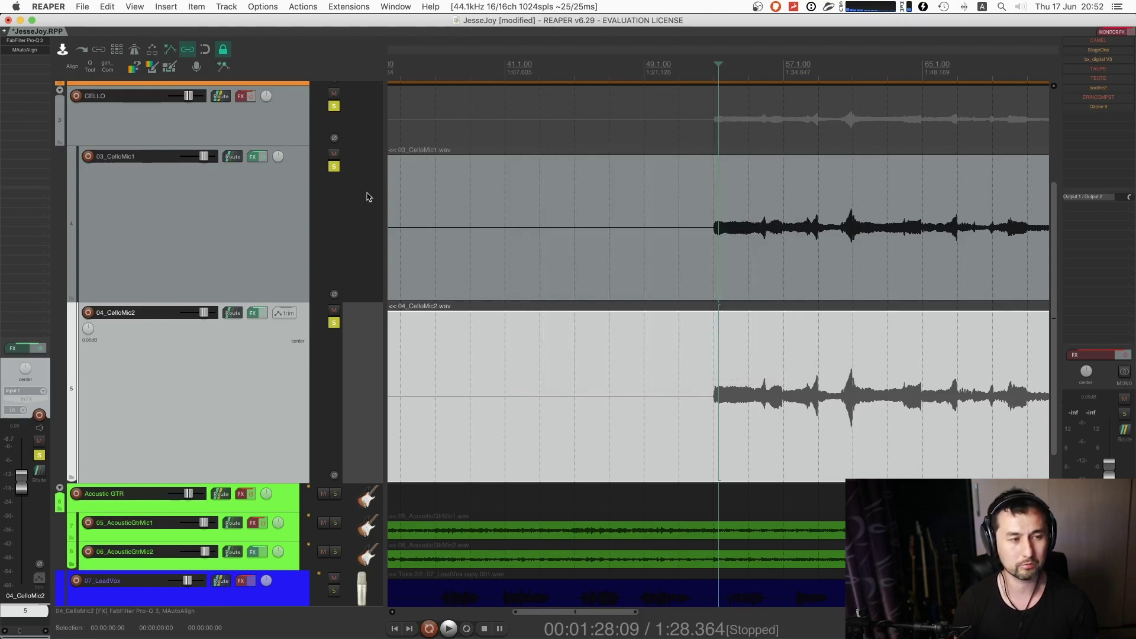
{"action": "left_click", "coordinate": [24, 52]}
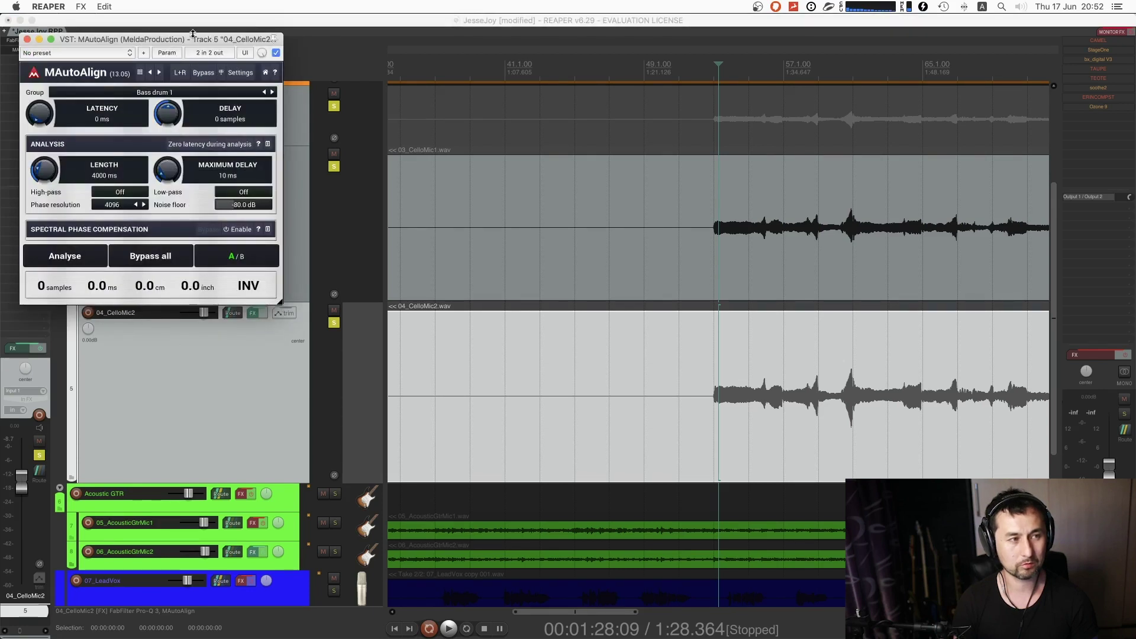
{"action": "left_click", "coordinate": [34, 54]}
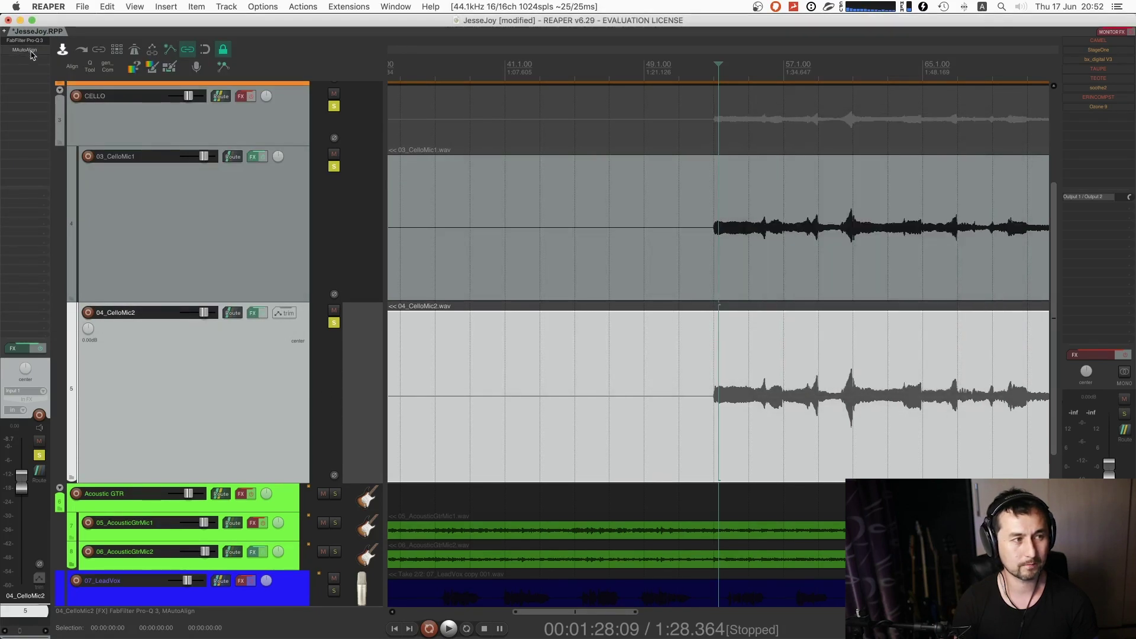
- Open the MAutoAlign windows of 04_CelloMic2 and 03_CelloMic1 and place them side by side over the arrangement
{"action": "left_click", "coordinate": [34, 55]}
{"action": "left_click", "coordinate": [231, 232]}
{"action": "left_click", "coordinate": [25, 40]}
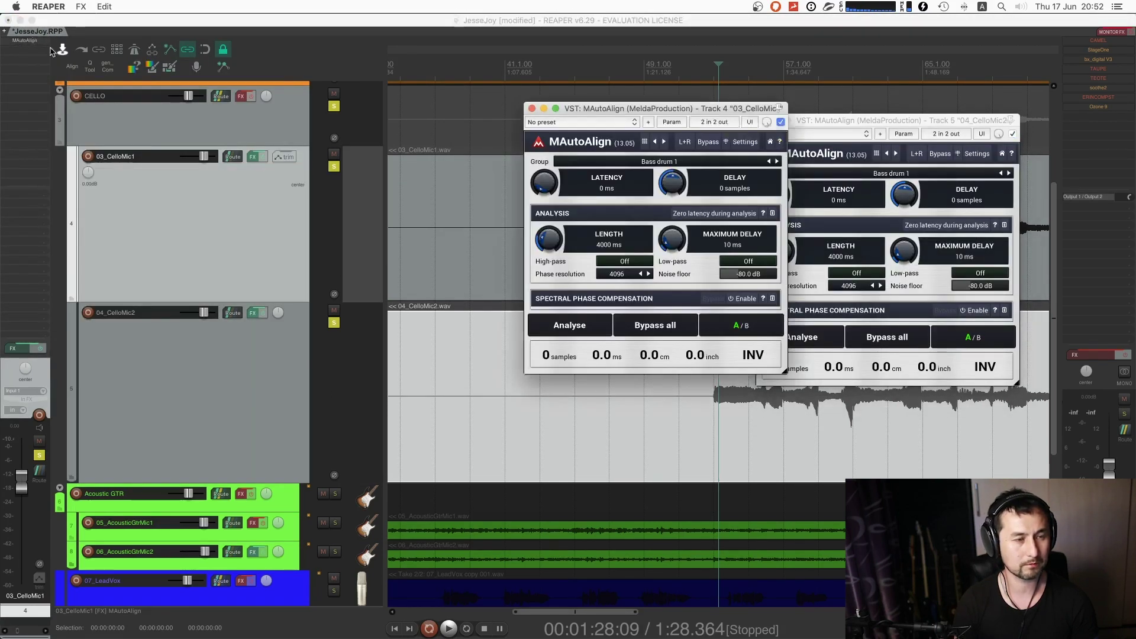
{"action": "left_click_drag", "start_coordinate": [642, 110], "coordinate": [555, 130]}
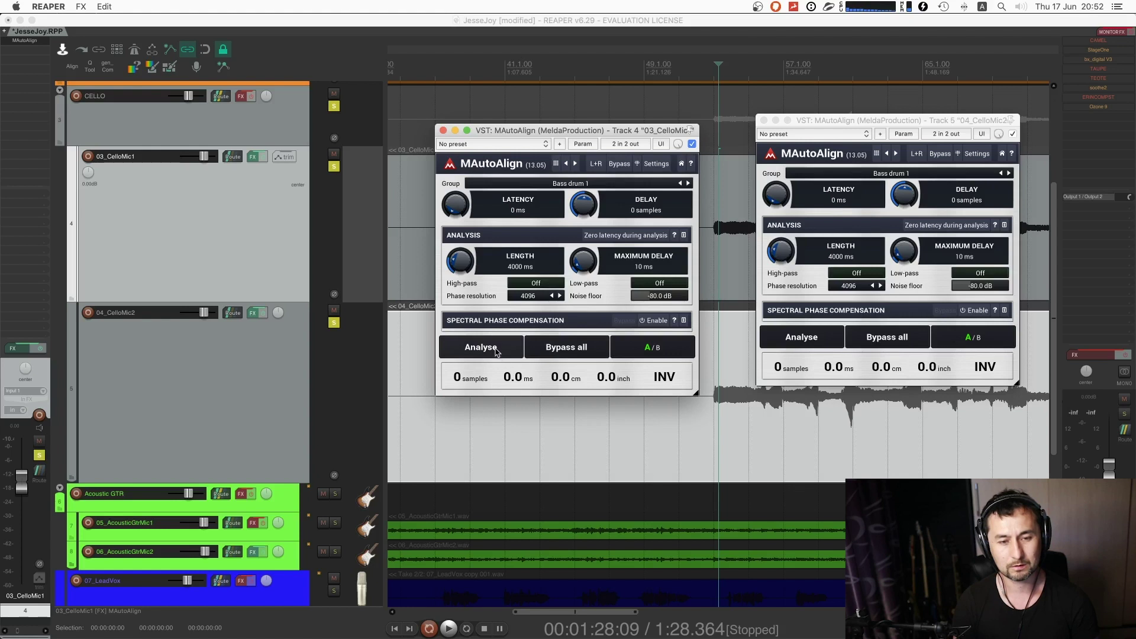
{"action": "left_click_drag", "start_coordinate": [605, 132], "coordinate": [617, 122]}
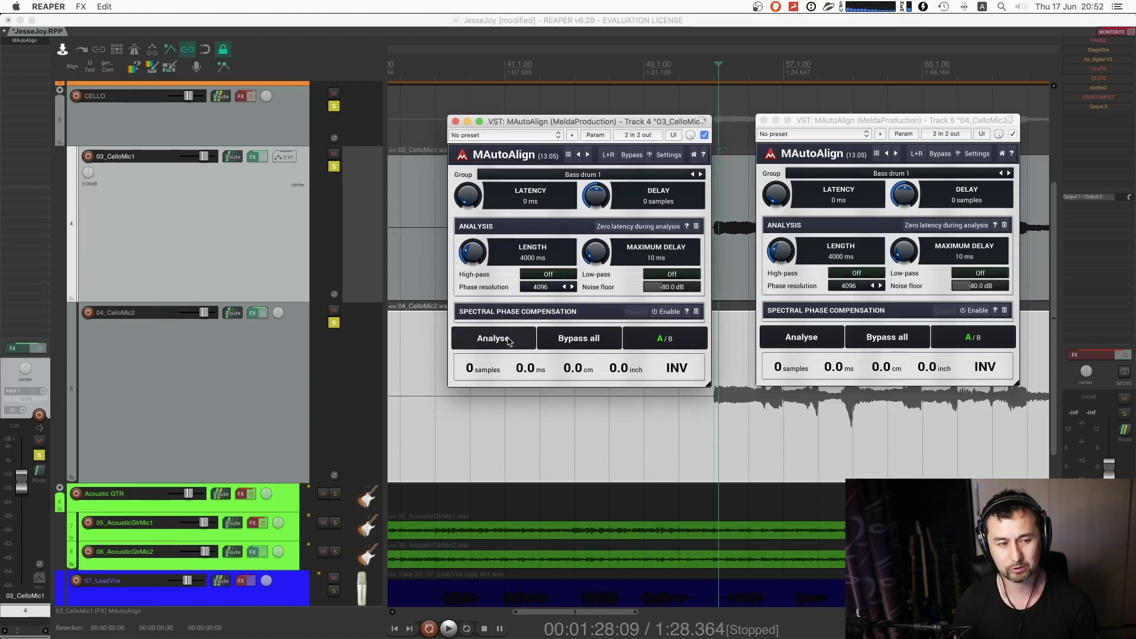
- Run the MAutoAlign analysis on 03_CelloMic1 while both cello microphones play
{"action": "key", "text": "space"}
{"action": "left_click", "coordinate": [507, 342]}
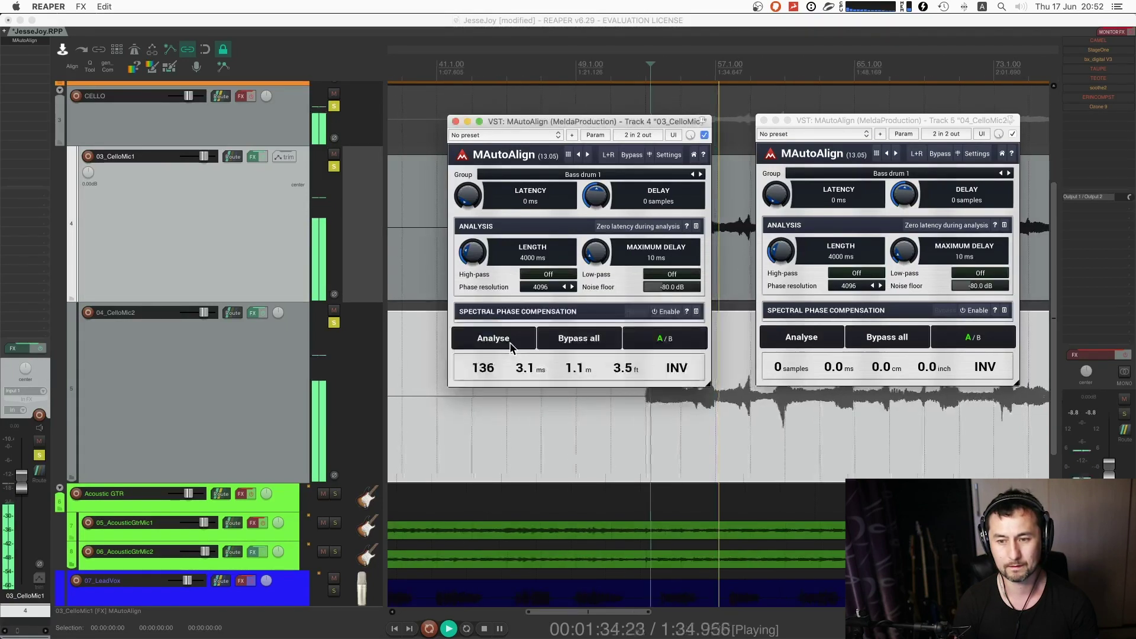
{"action": "key", "text": "space"}
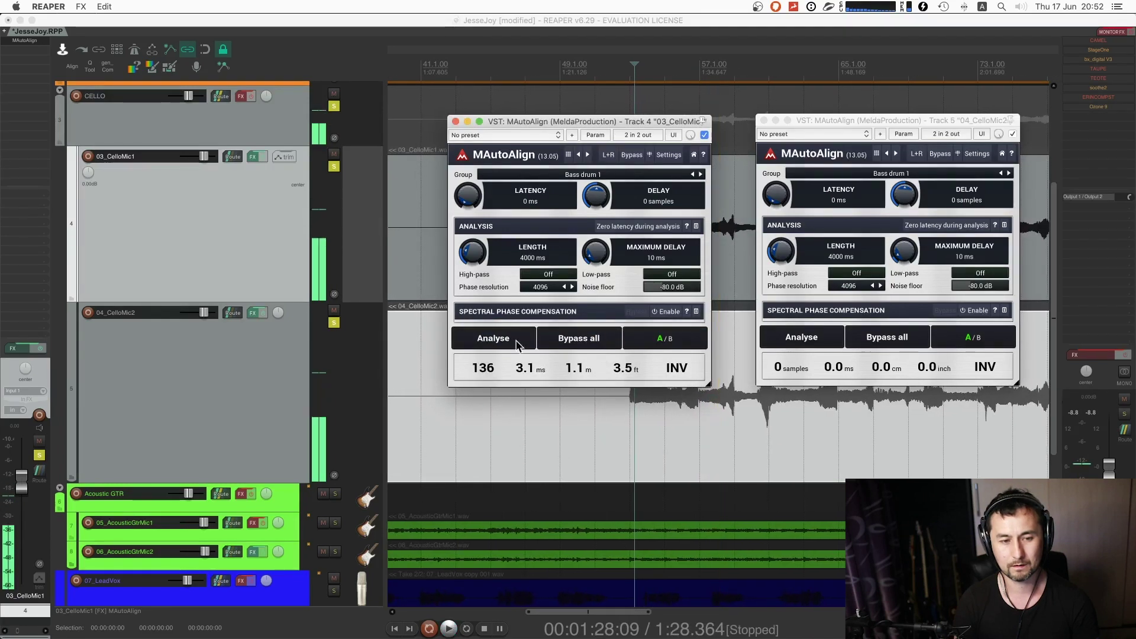
- Move the two MAutoAlign windows further apart and listen to the aligned cello microphones from their entrance near measure 53
{"action": "left_click_drag", "start_coordinate": [671, 118], "coordinate": [599, 116]}
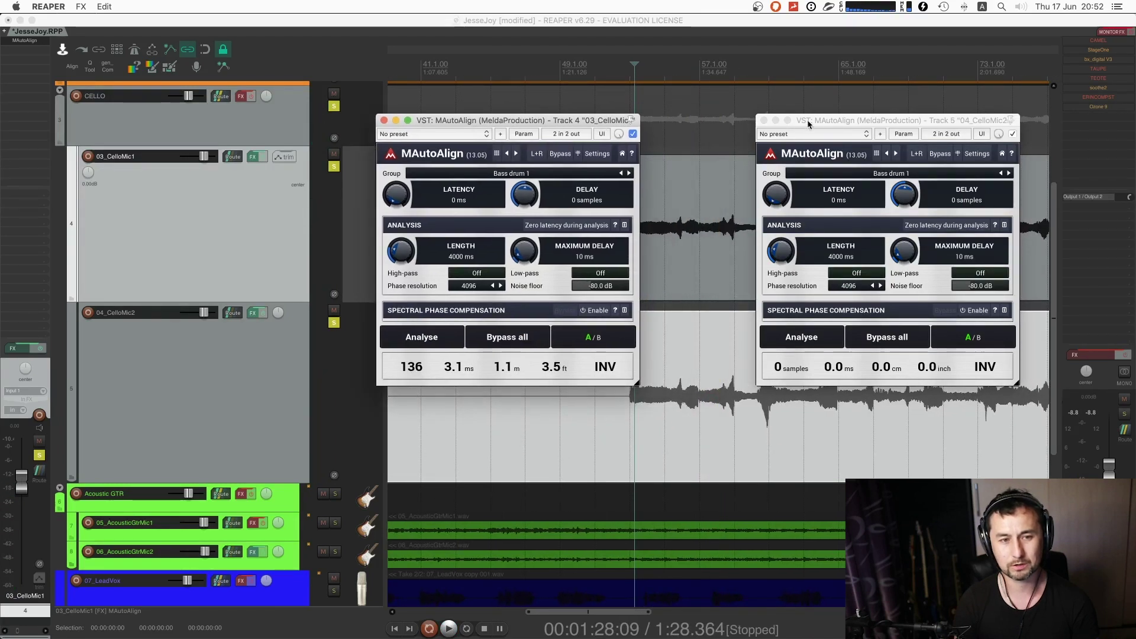
{"action": "left_click_drag", "start_coordinate": [823, 121], "coordinate": [862, 120]}
{"action": "left_click_drag", "start_coordinate": [603, 120], "coordinate": [573, 121]}
{"action": "scroll", "coordinate": [714, 414], "scroll_direction": "up", "scroll_amount": 5}
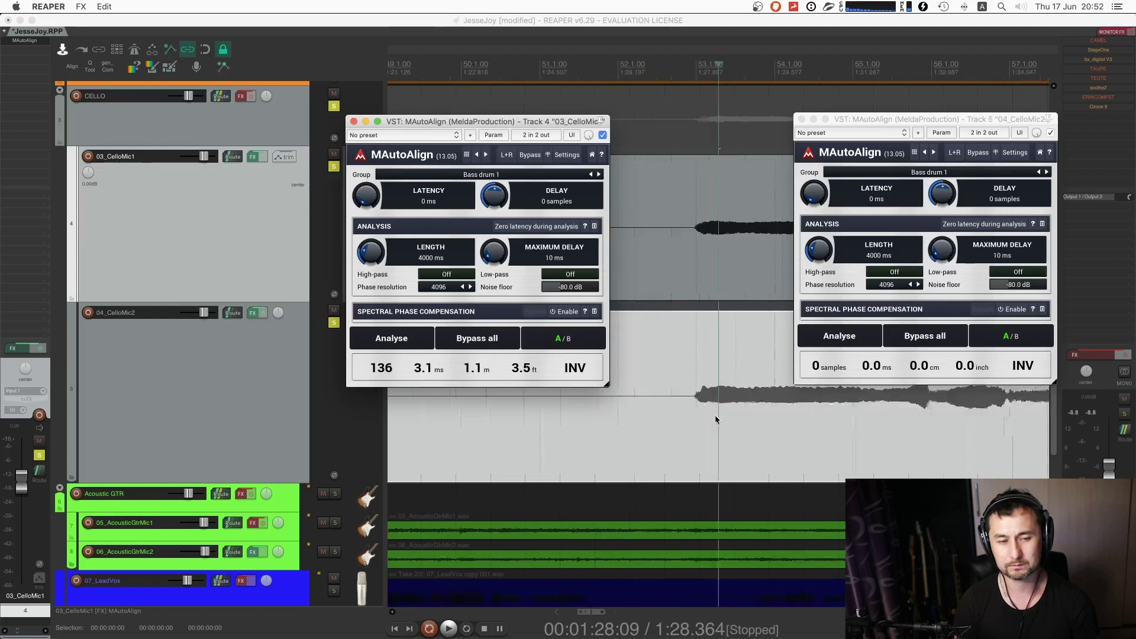
{"action": "scroll", "coordinate": [704, 422], "scroll_direction": "up", "scroll_amount": 4}
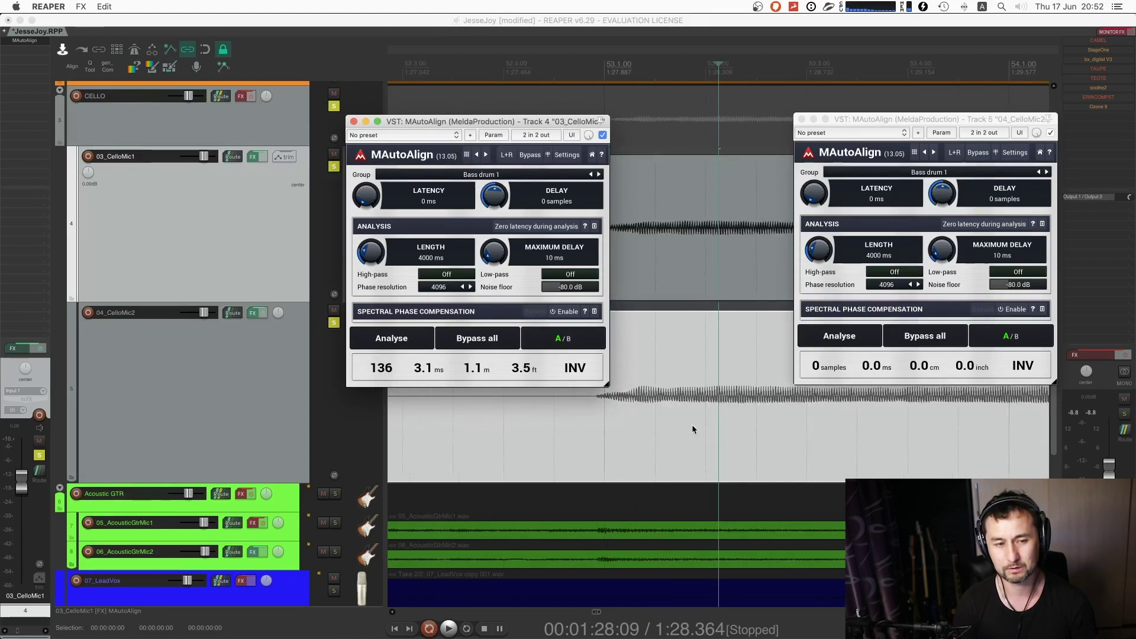
{"action": "key", "text": "space"}
{"action": "key", "text": "space"}
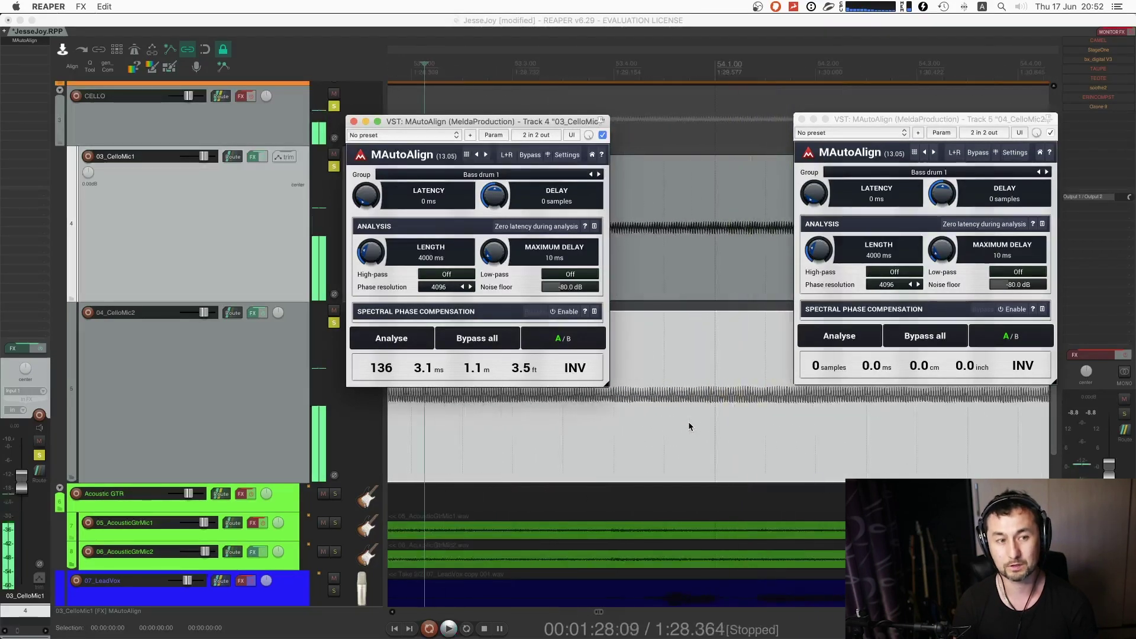
{"action": "key", "text": "space"}
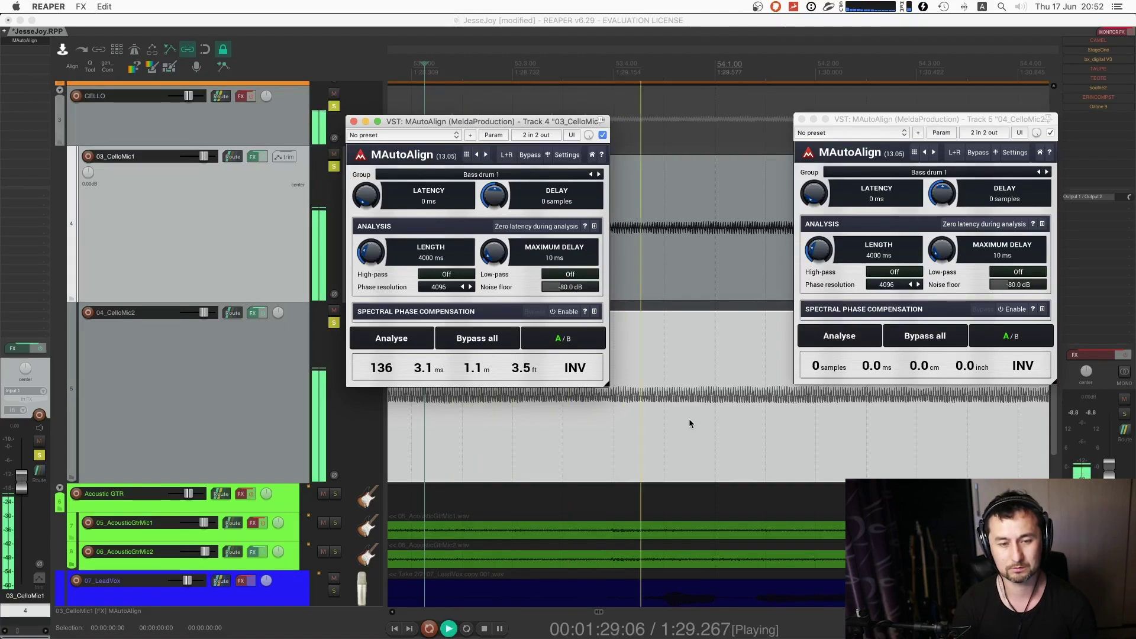
{"action": "scroll", "coordinate": [688, 418], "scroll_direction": "down", "scroll_amount": 5}
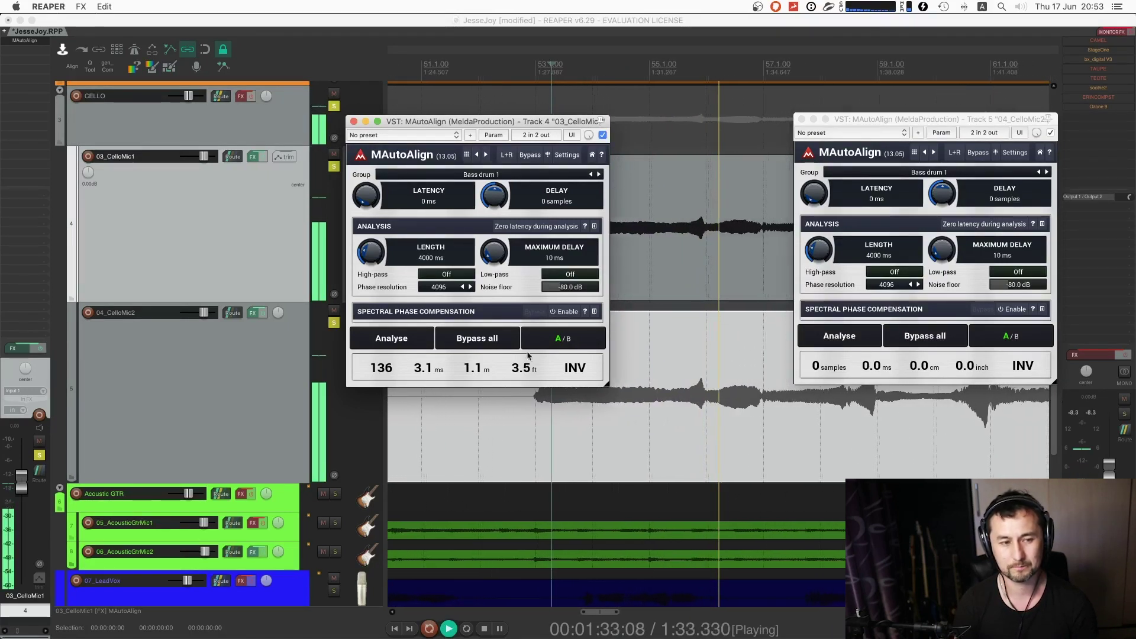
{"action": "key", "text": "space"}
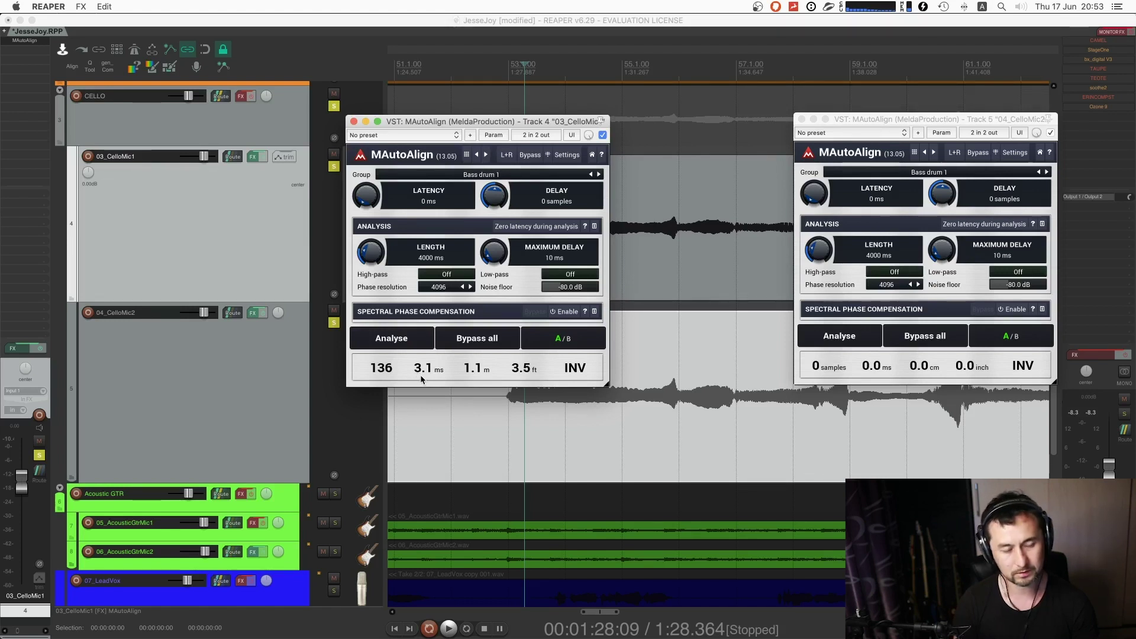
- Invert the polarity in MAutoAlign on 03_CelloMic1 and listen to the cellos
{"action": "key", "text": "space"}
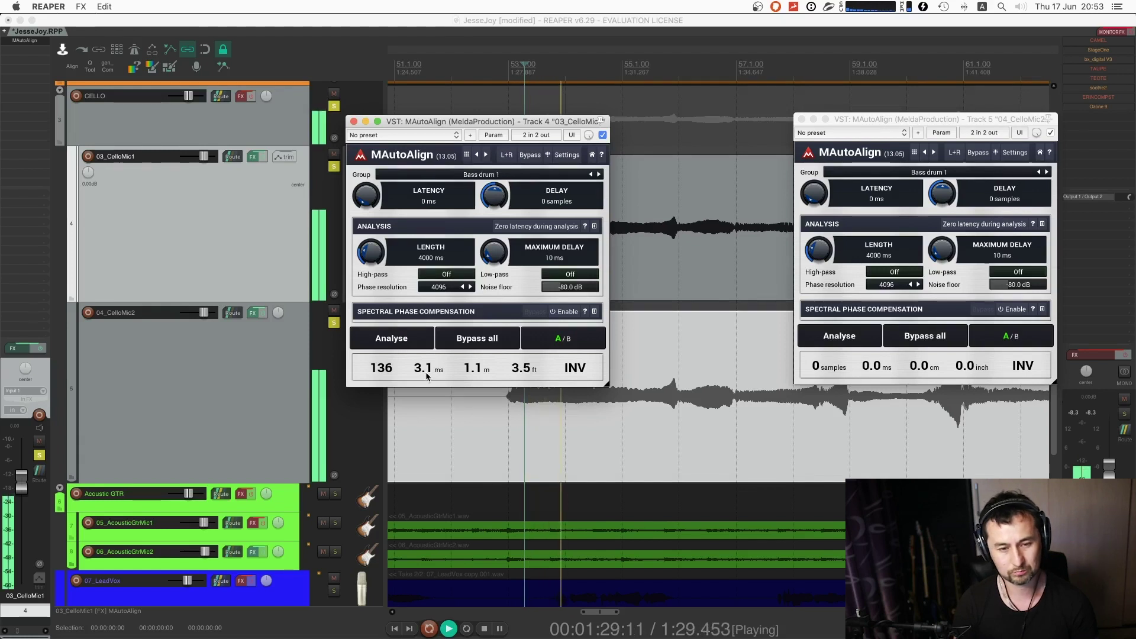
{"action": "left_click", "coordinate": [581, 372]}
{"action": "key", "text": "space"}
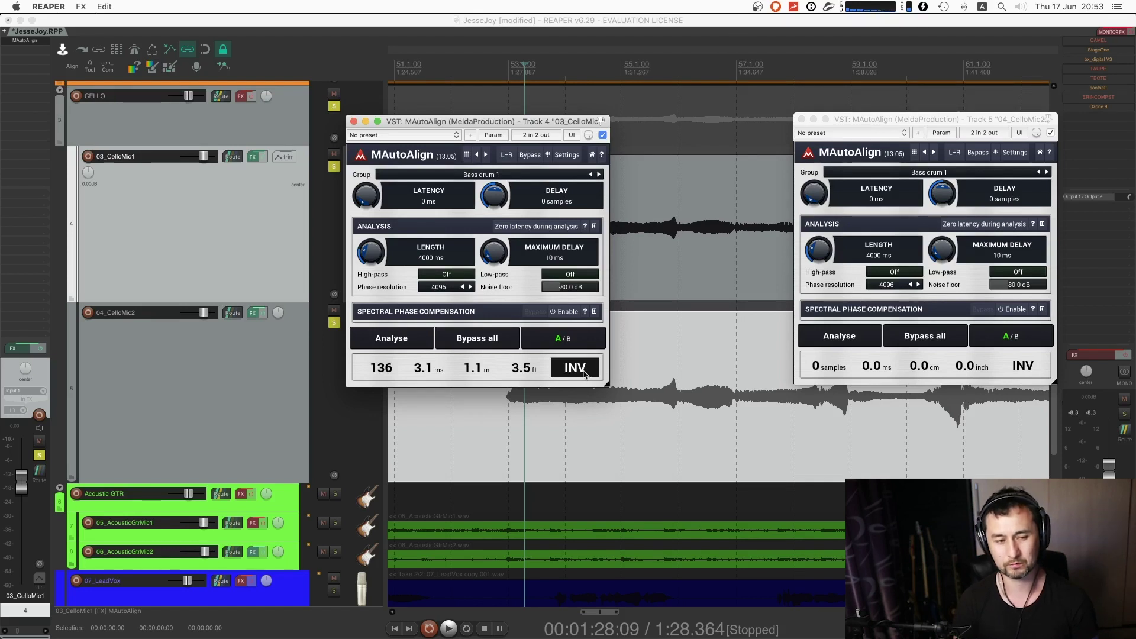
{"action": "key", "text": "space"}
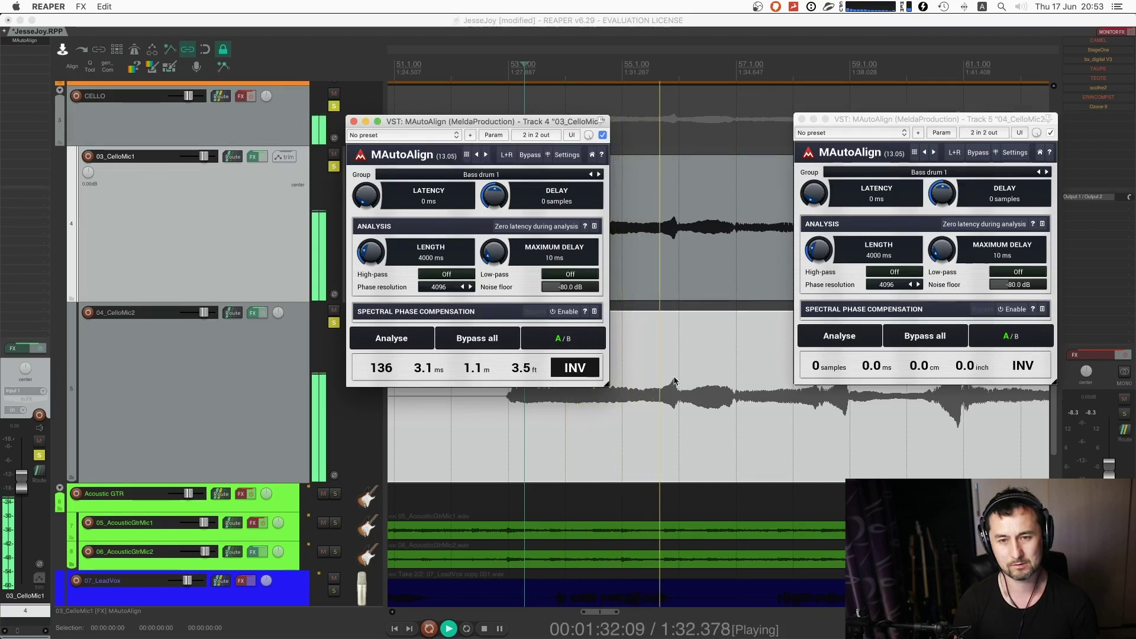
- Enable the master effects chain, switch off the MAutoAlign polarity inversion on 03_CelloMic1, and listen to the cellos
{"action": "left_click", "coordinate": [1124, 354]}
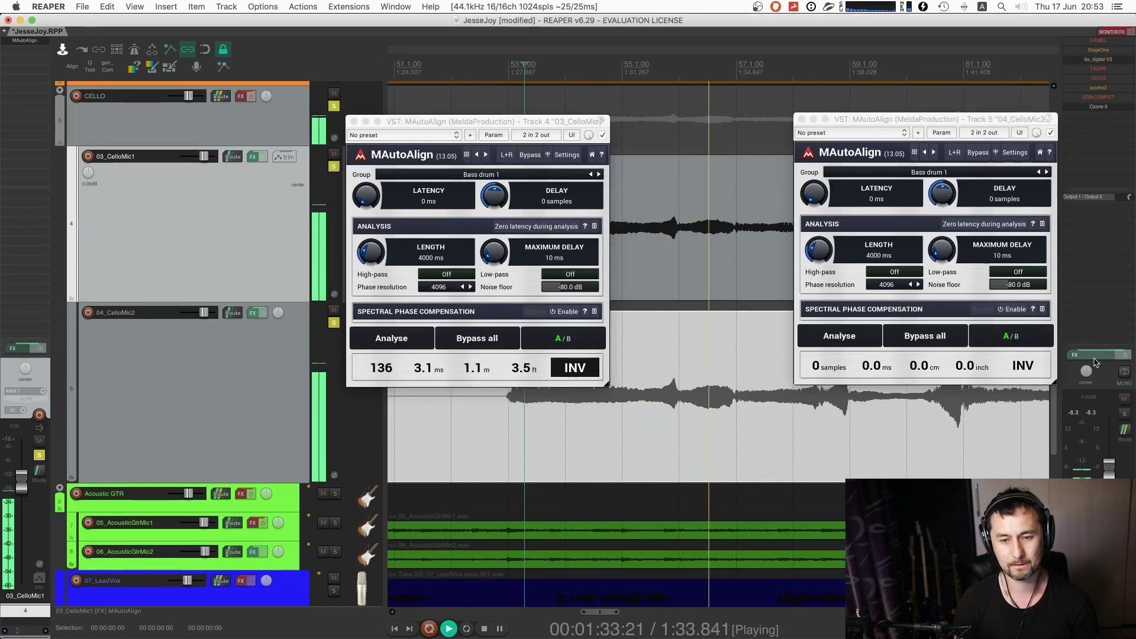
{"action": "key", "text": "space"}
{"action": "left_click", "coordinate": [579, 372]}
{"action": "key", "text": "space"}
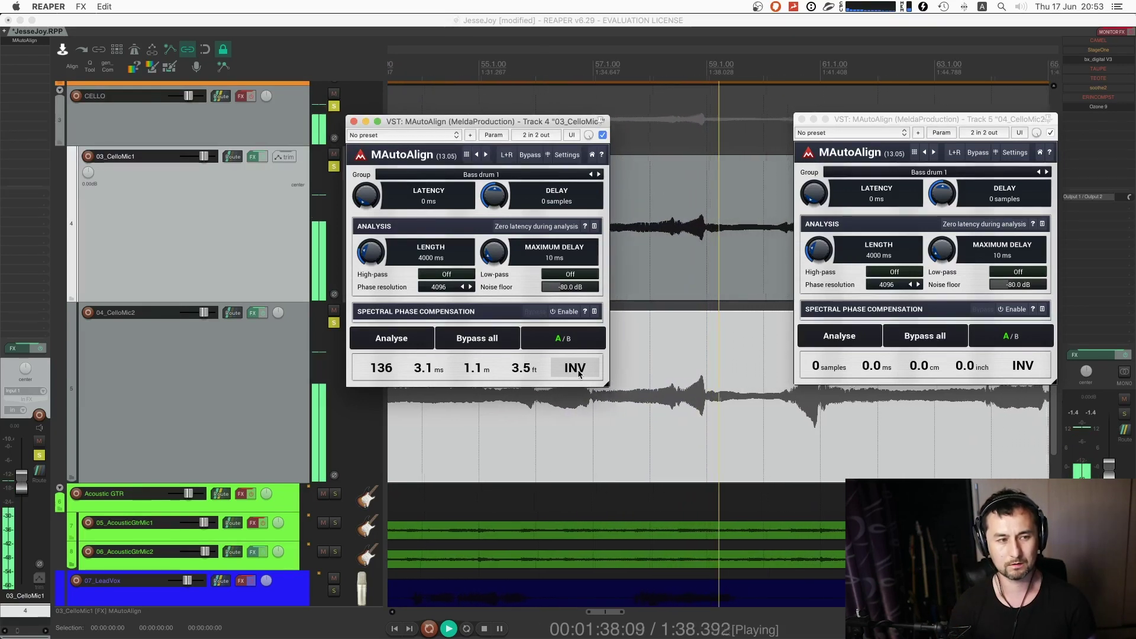
{"action": "key", "text": "space"}
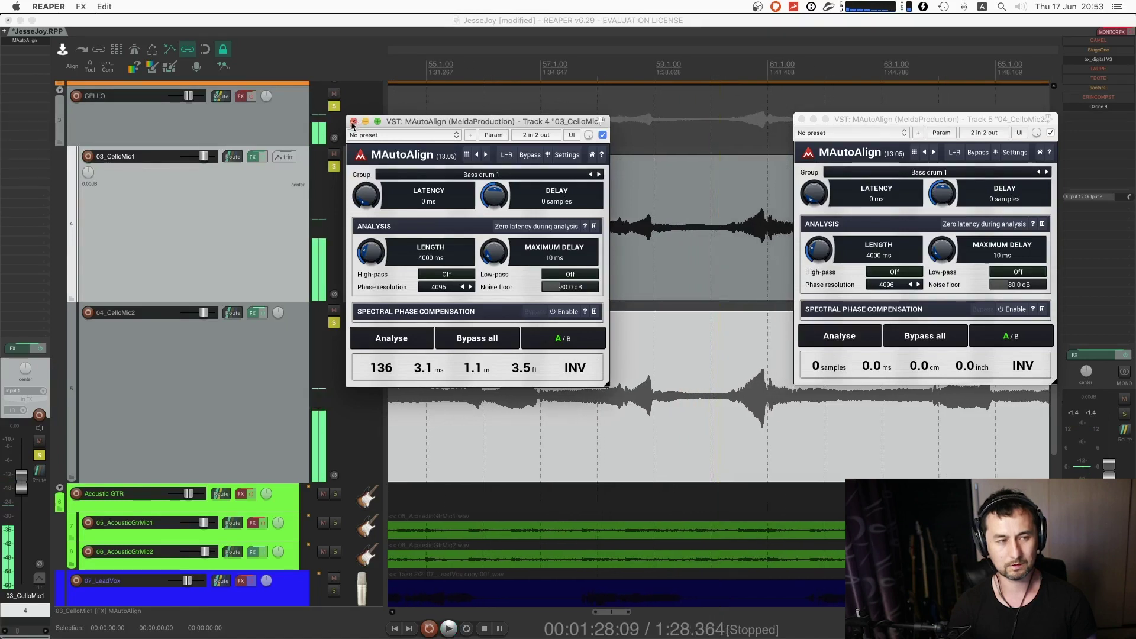
- Close both MAutoAlign windows and unsolo 03_CelloMic1 and 04_CelloMic2, keeping the CELLO folder soloed
{"action": "left_click", "coordinate": [353, 121]}
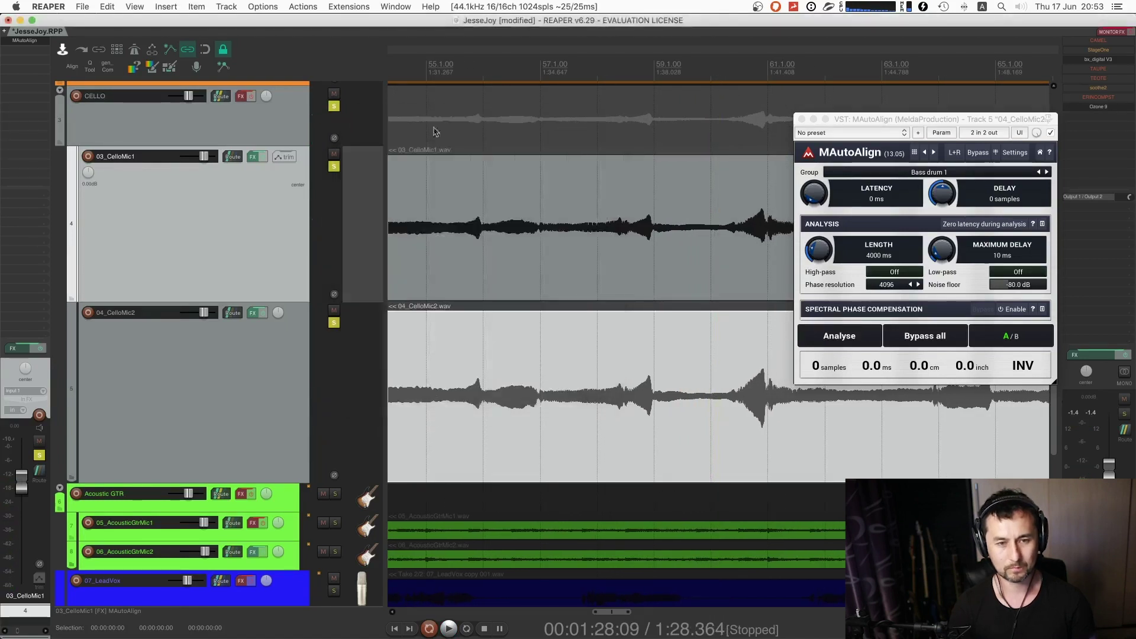
{"action": "left_click", "coordinate": [802, 120]}
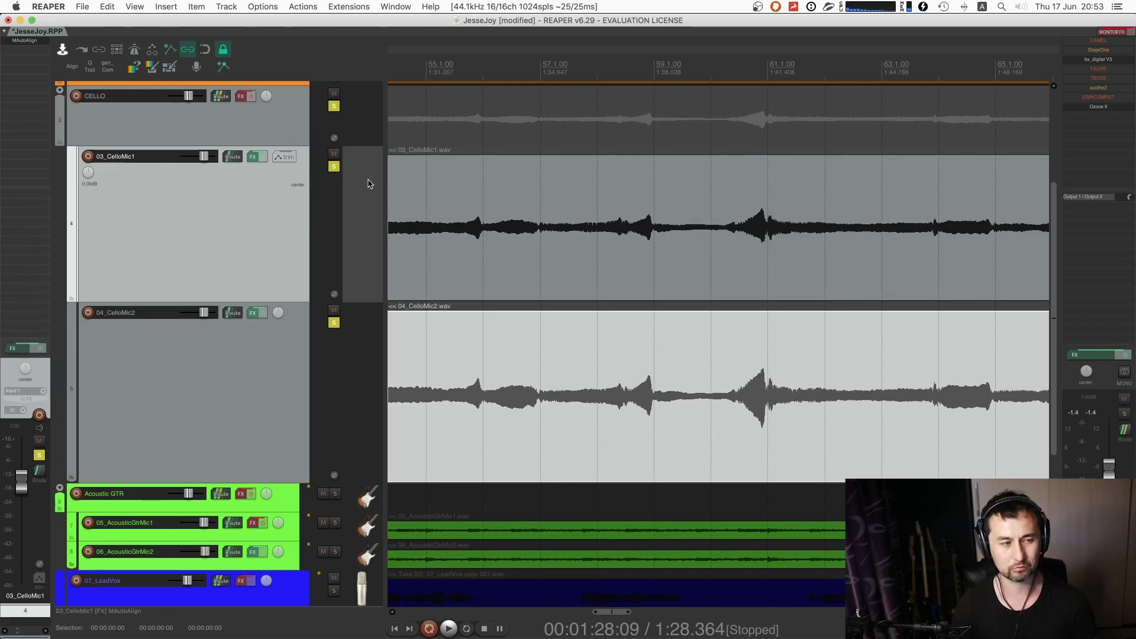
{"action": "left_click", "coordinate": [334, 167]}
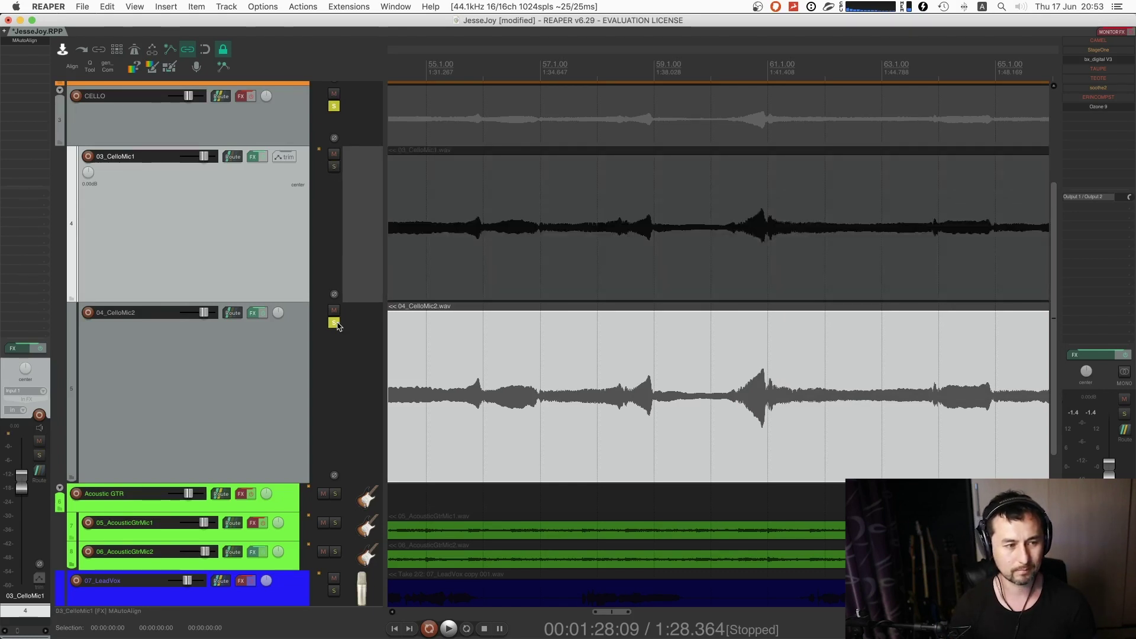
{"action": "left_click", "coordinate": [334, 323]}
{"action": "left_click", "coordinate": [349, 119]}
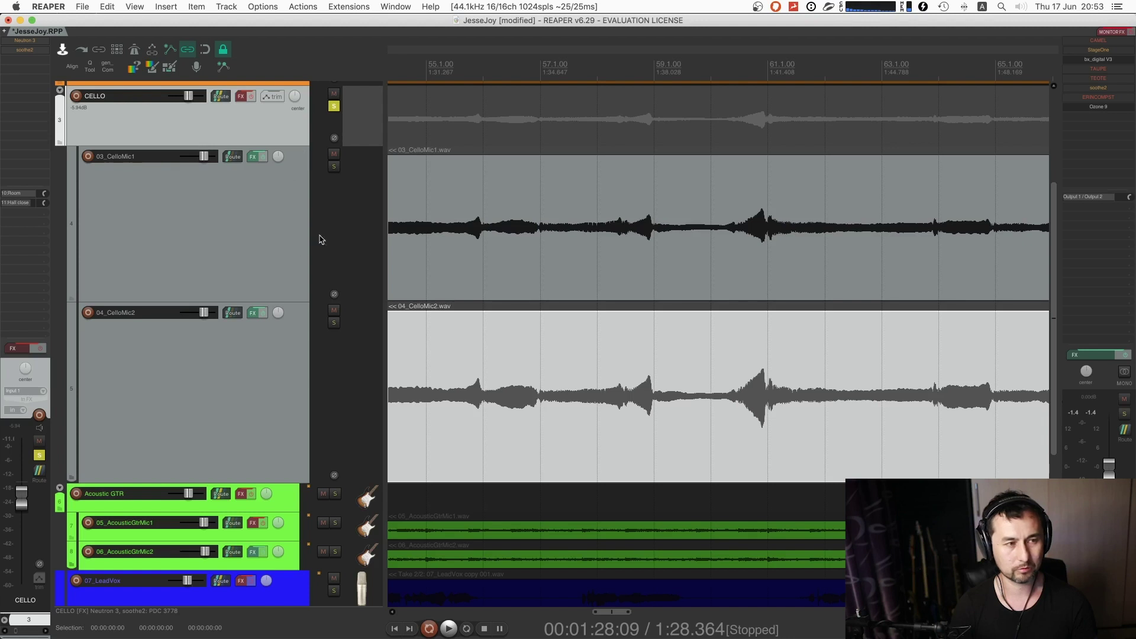
{"action": "left_click", "coordinate": [349, 248]}
{"action": "left_click", "coordinate": [365, 338]}
{"action": "left_click", "coordinate": [374, 155]}
{"action": "left_click", "coordinate": [370, 122]}
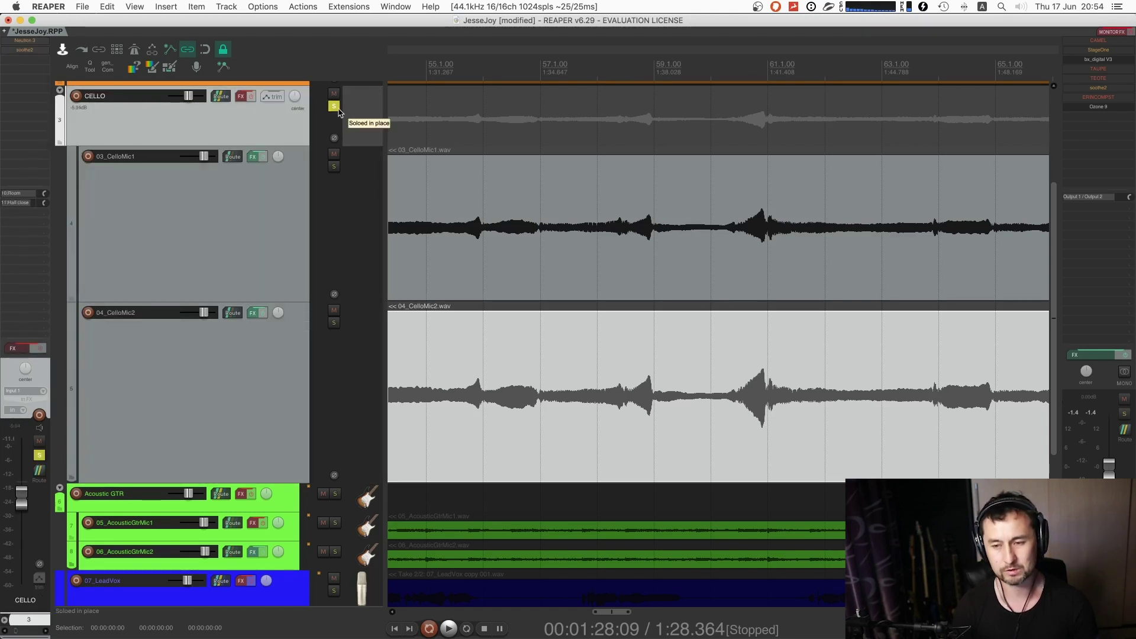
- Solo 04_CelloMic2 for a short listen from measure 57, unsolo it and select the CELLO folder
{"action": "left_click", "coordinate": [337, 332]}
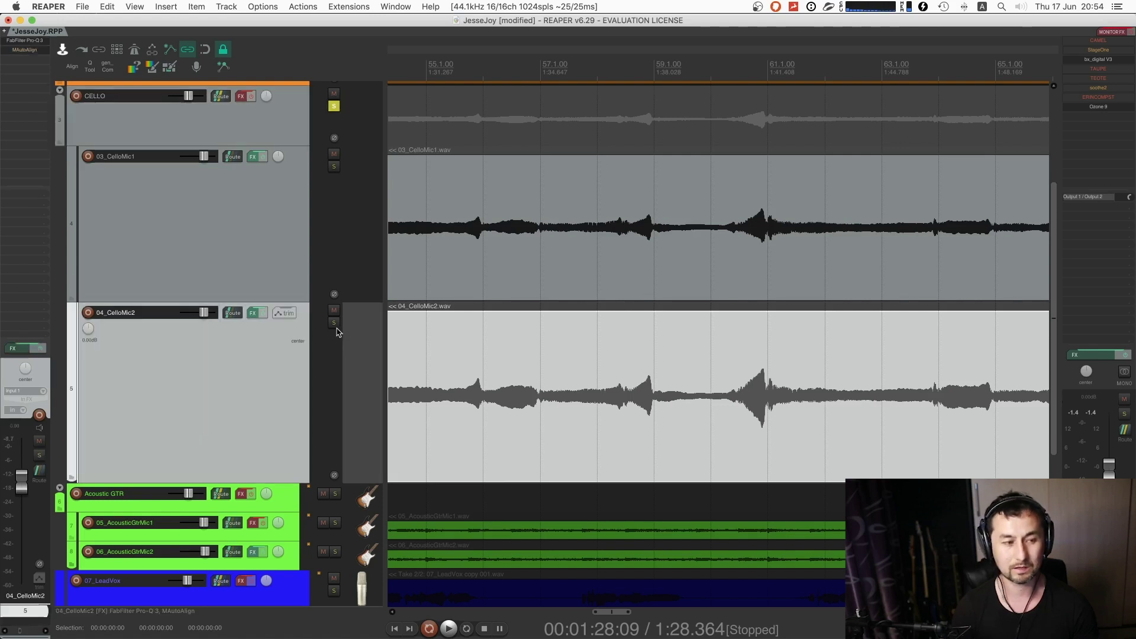
{"action": "left_click", "coordinate": [334, 323]}
{"action": "left_click", "coordinate": [541, 362]}
{"action": "key", "text": "space"}
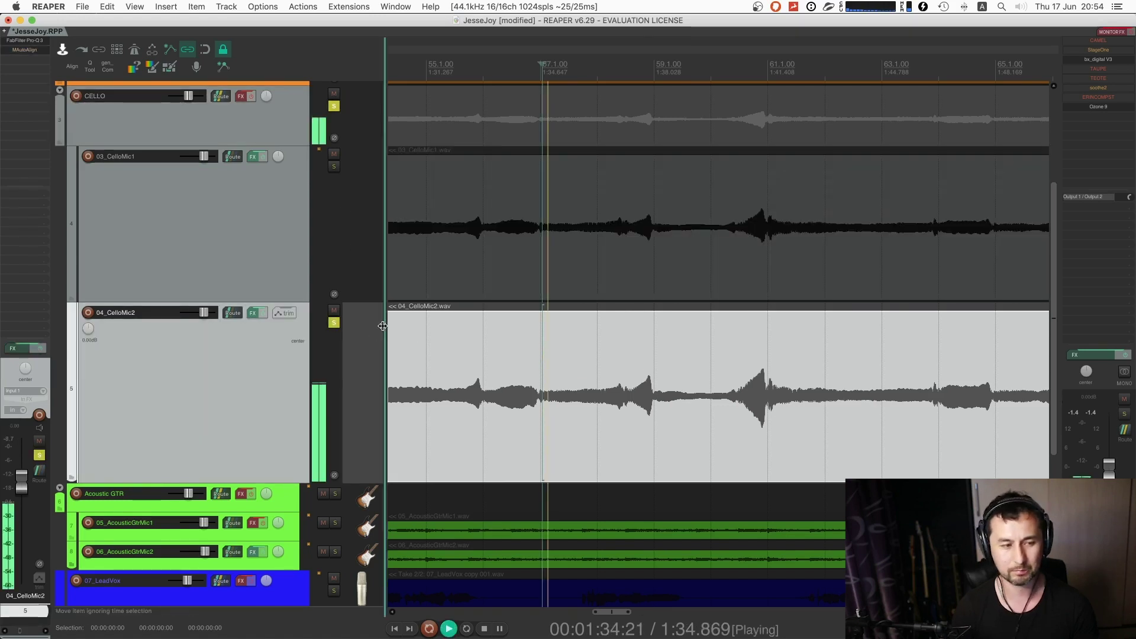
{"action": "key", "text": "space"}
{"action": "left_click", "coordinate": [333, 323]}
{"action": "left_click", "coordinate": [330, 108]}
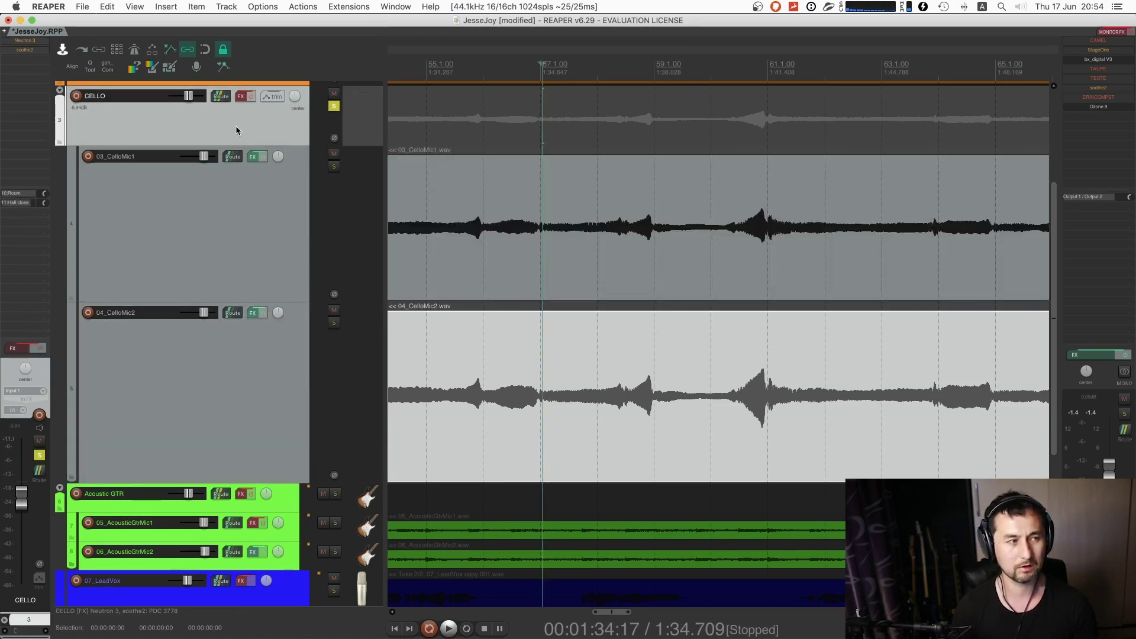
{"action": "scroll", "coordinate": [370, 162], "scroll_direction": "up", "scroll_amount": 3}
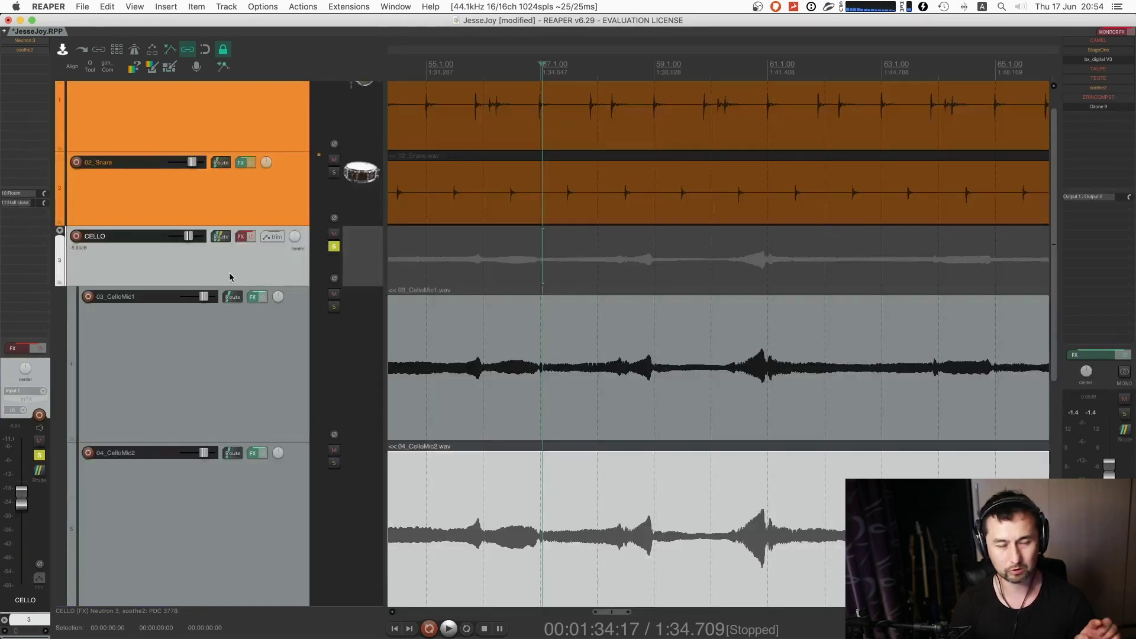
{"action": "left_click", "coordinate": [269, 359]}
{"action": "left_click", "coordinate": [254, 505]}
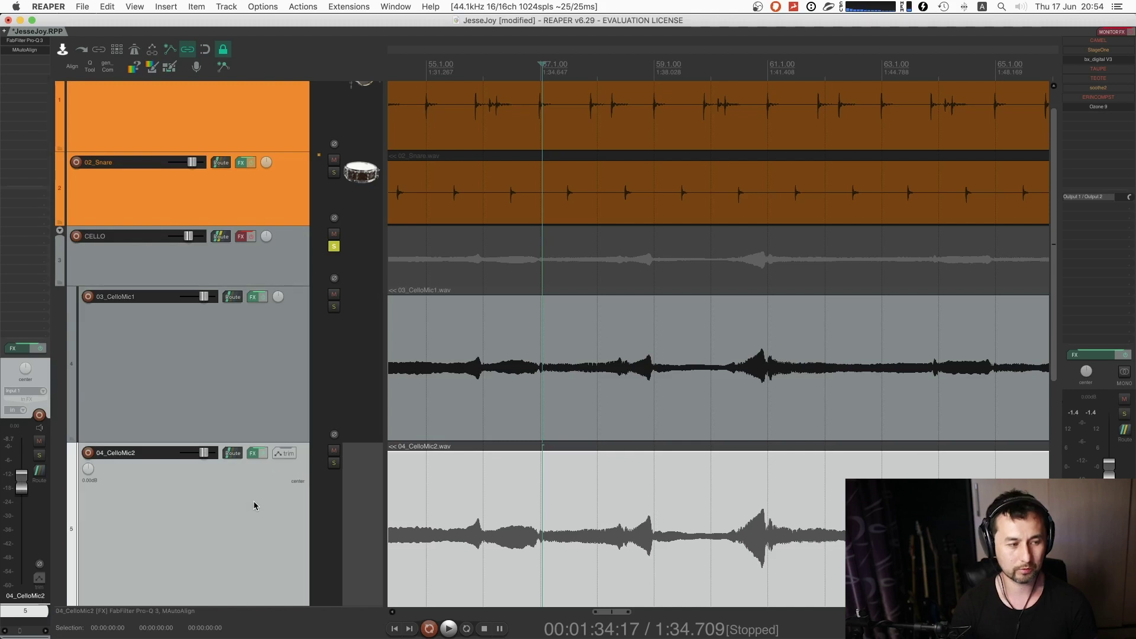
- Enable the effects chain of the CELLO folder and open its Neutron 3 window over the arrangement
{"action": "left_click", "coordinate": [363, 251]}
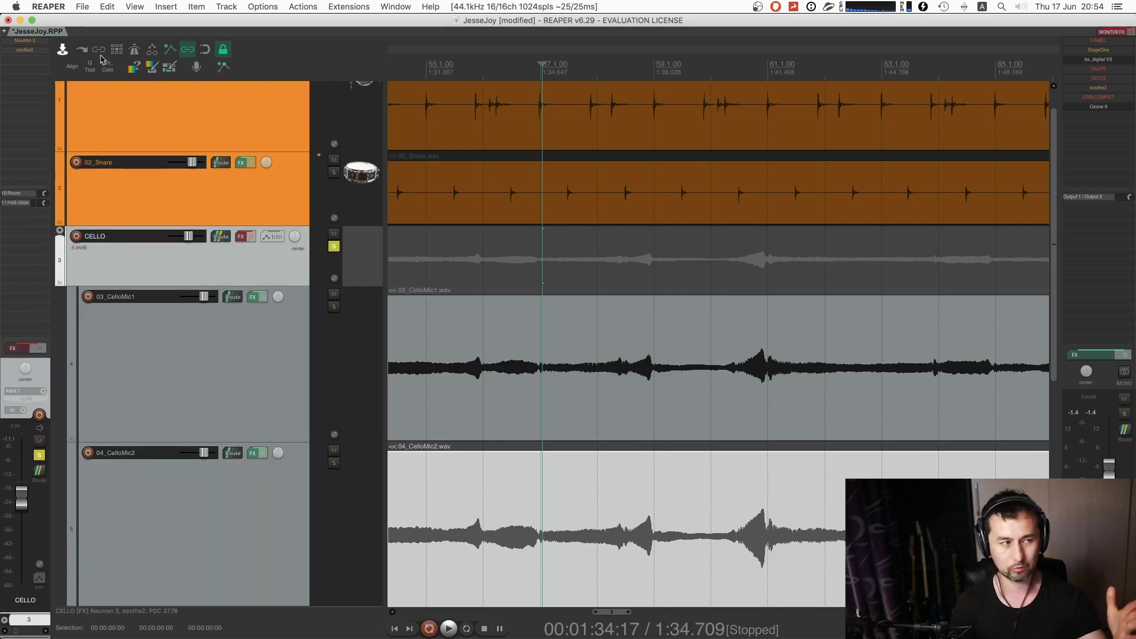
{"action": "left_click", "coordinate": [254, 237]}
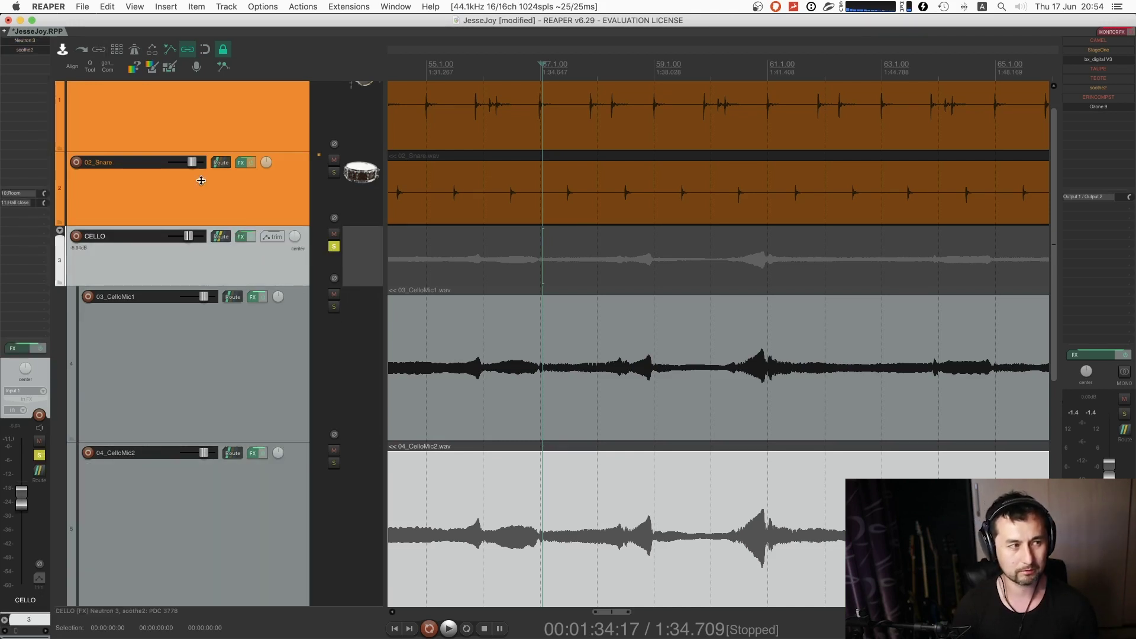
{"action": "left_click", "coordinate": [41, 40]}
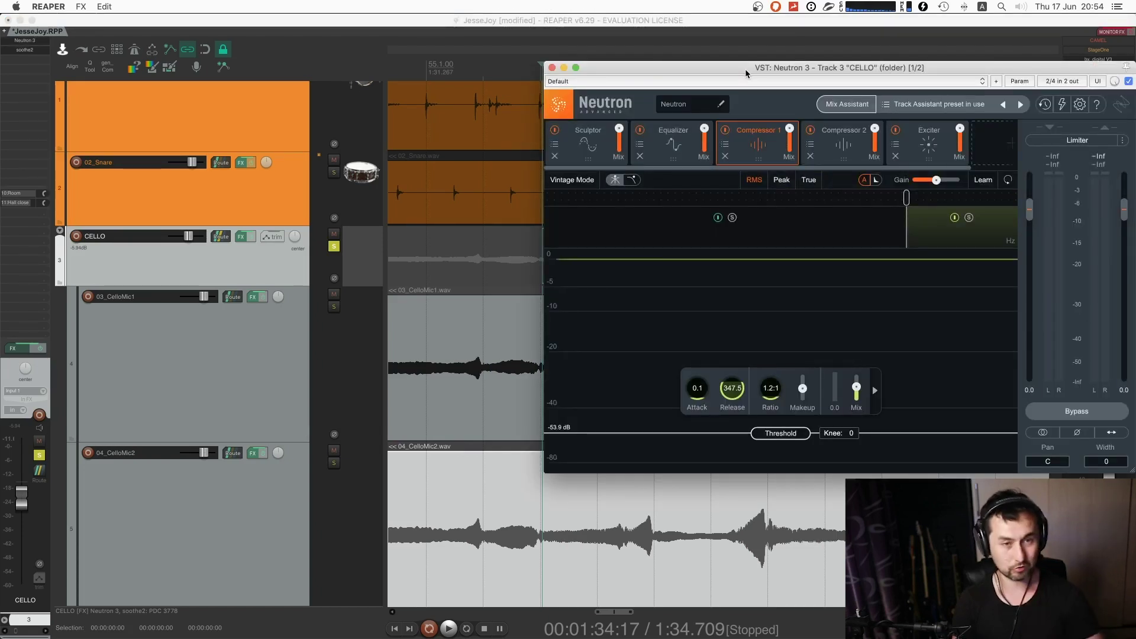
{"action": "left_click_drag", "start_coordinate": [745, 68], "coordinate": [616, 72]}
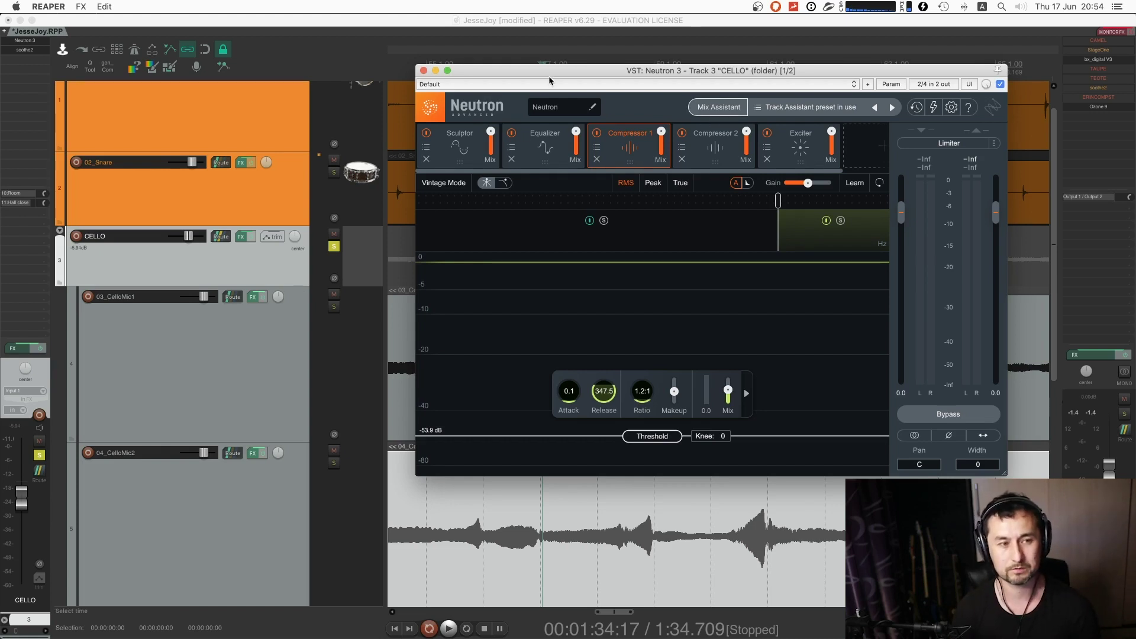
{"action": "mouse_move", "coordinate": [549, 79]}
{"action": "left_mouse_down"}
{"action": "mouse_move", "coordinate": [605, 95]}
{"action": "mouse_move", "coordinate": [702, 91]}
{"action": "left_mouse_up"}
- Show the Sculptor module of Neutron 3 on the CELLO folder beside a wider stretch of the song
{"action": "scroll", "coordinate": [437, 198], "scroll_direction": "down", "scroll_amount": 3}
{"action": "left_click", "coordinate": [562, 170]}
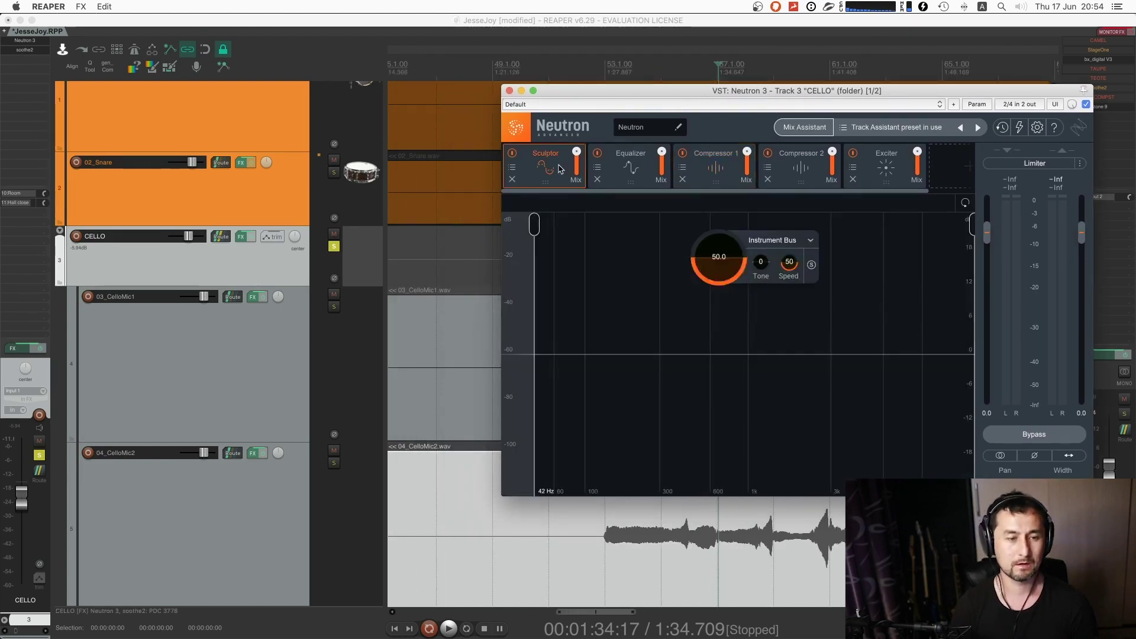
{"action": "left_click_drag", "start_coordinate": [627, 93], "coordinate": [610, 92]}
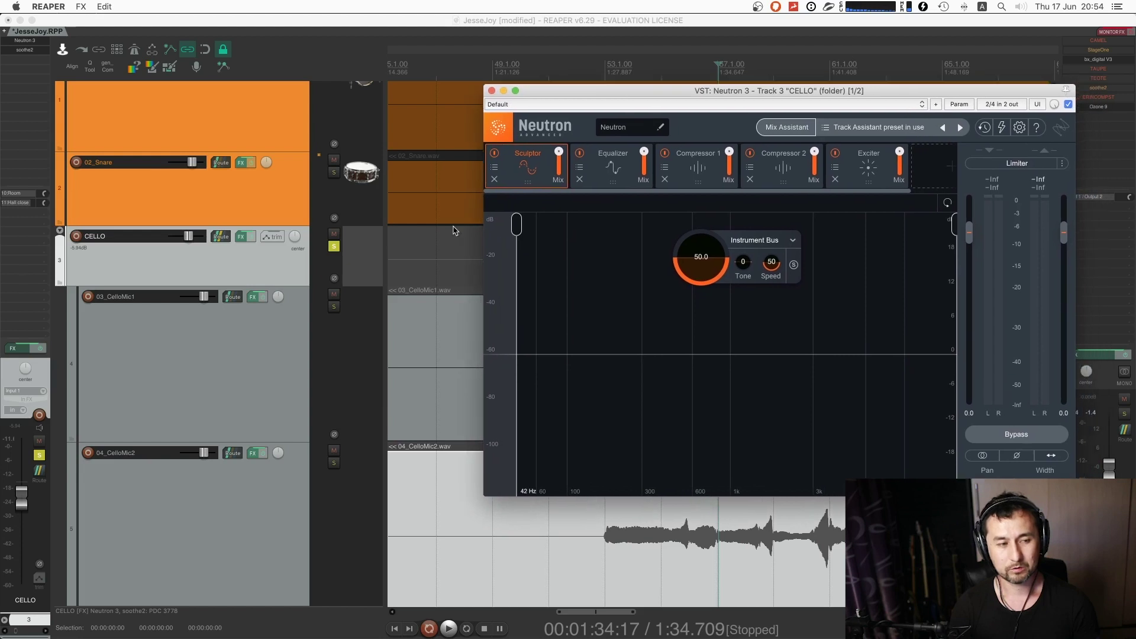
{"action": "scroll", "coordinate": [448, 267], "scroll_direction": "down", "scroll_amount": 3}
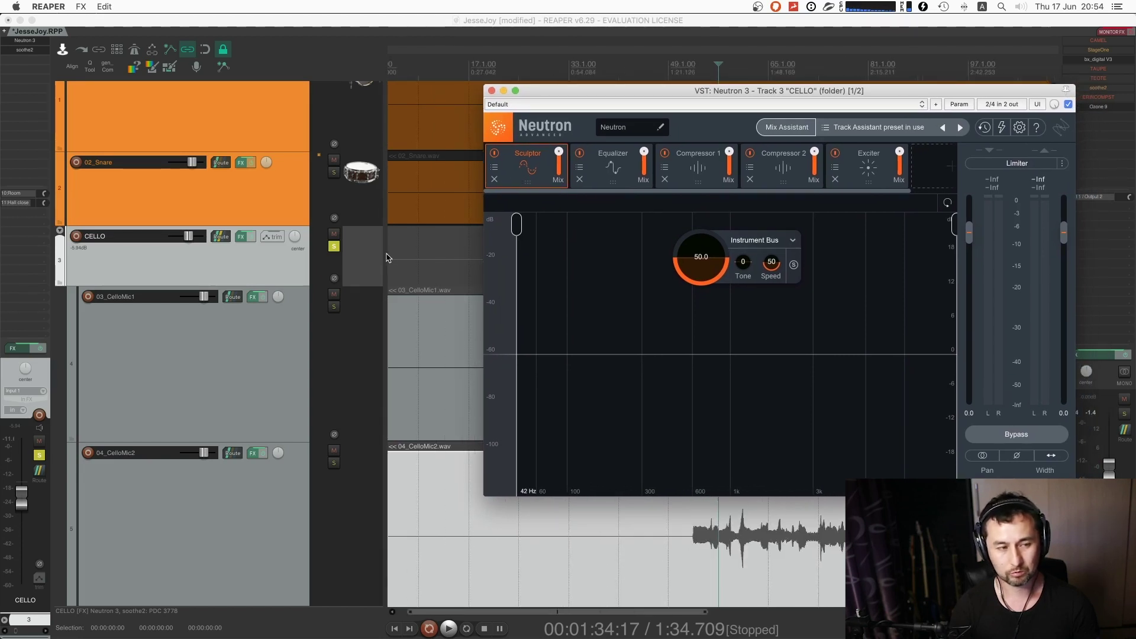
- Place the edit cursor near 1:29.5 at the start of the cello passage and reduce the heights of 03_CelloMic1 and 04_CelloMic2
{"action": "key", "text": "space"}
{"action": "key", "text": "space"}
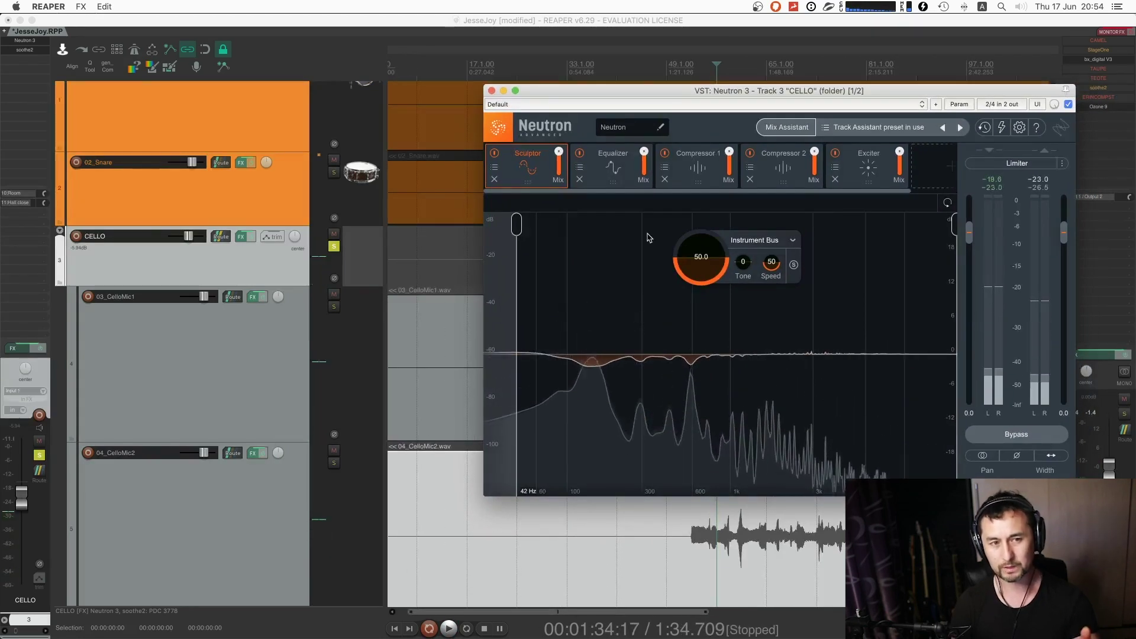
{"action": "left_click_drag", "start_coordinate": [439, 272], "coordinate": [272, 198]}
{"action": "mouse_move", "coordinate": [416, 235]}
{"action": "left_mouse_down"}
{"action": "mouse_move", "coordinate": [243, 239]}
{"action": "mouse_move", "coordinate": [469, 225]}
{"action": "mouse_move", "coordinate": [416, 218]}
{"action": "left_mouse_up"}
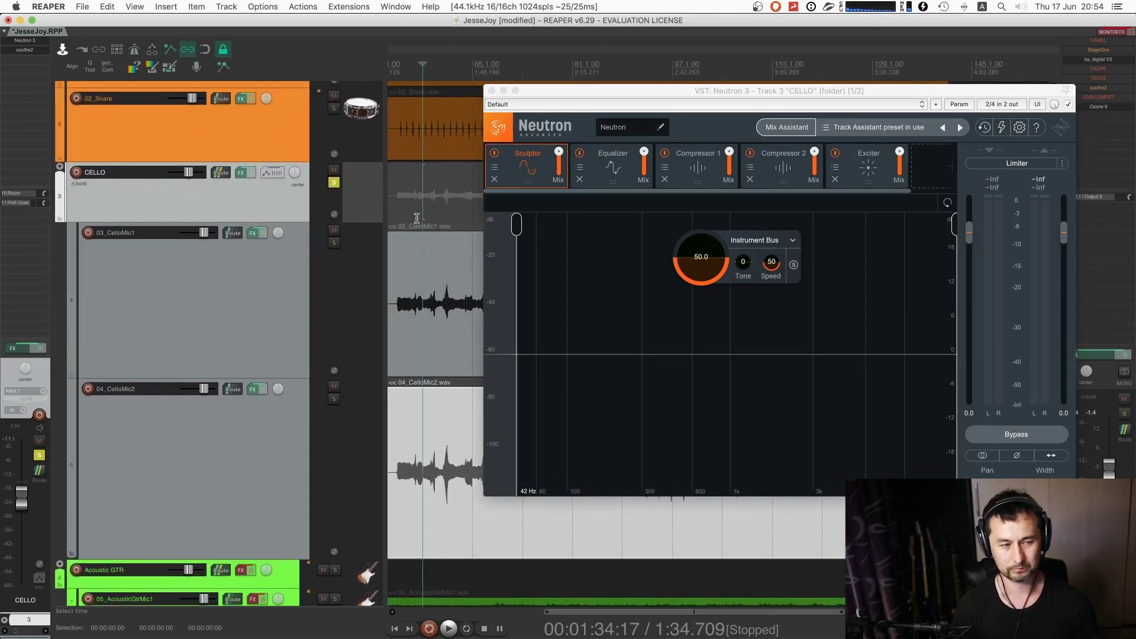
{"action": "left_click", "coordinate": [403, 226]}
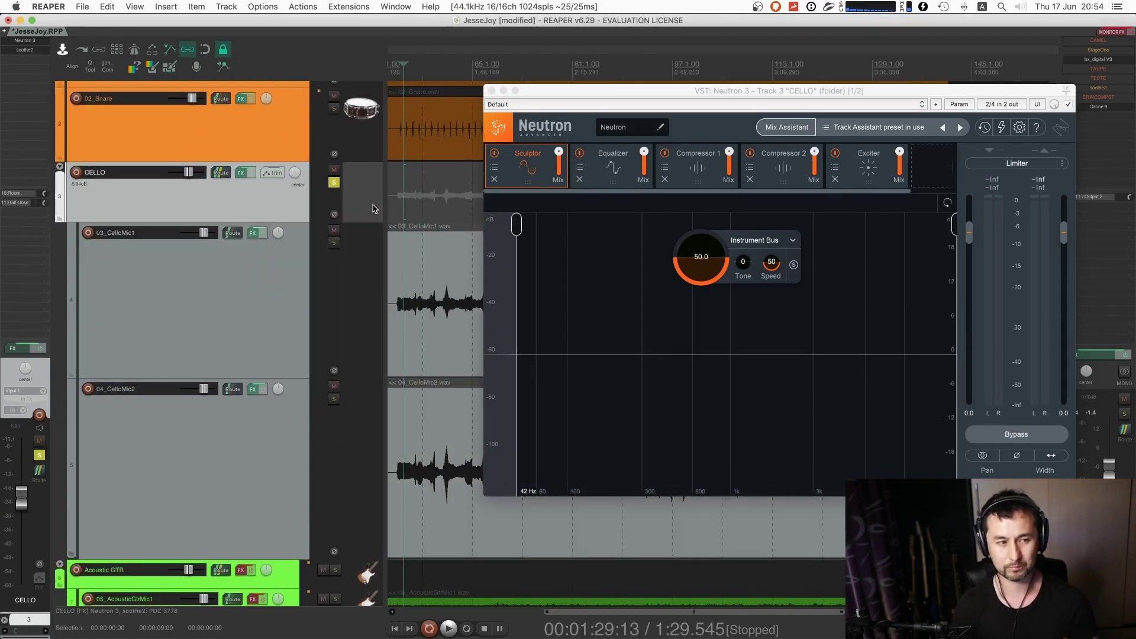
{"action": "left_click_drag", "start_coordinate": [371, 378], "coordinate": [366, 312]}
{"action": "left_click_drag", "start_coordinate": [364, 492], "coordinate": [370, 420]}
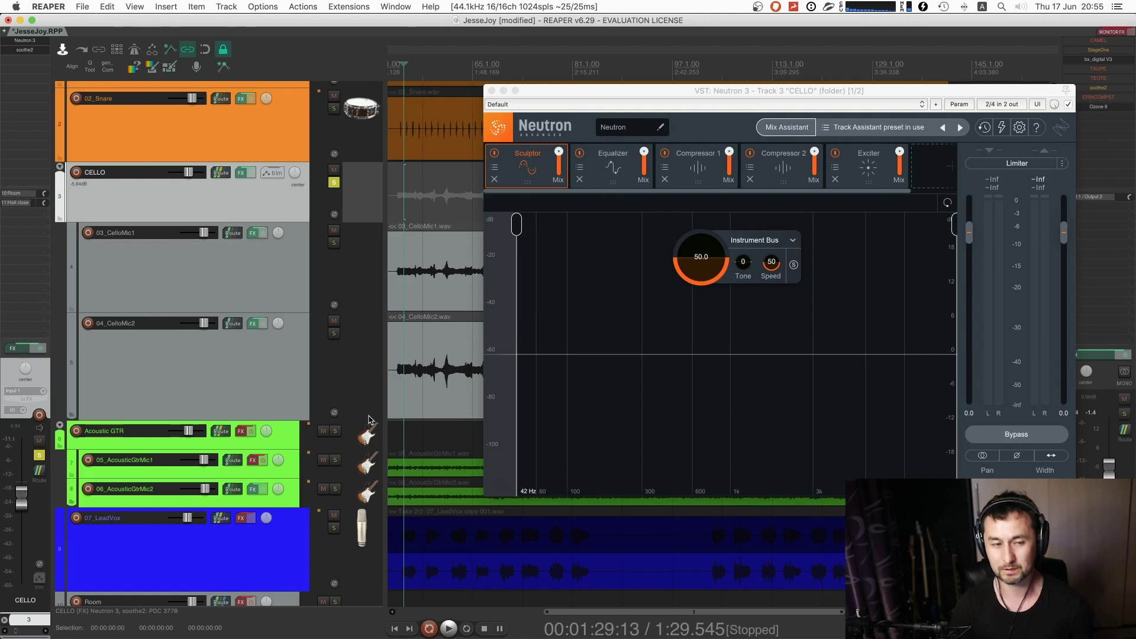
- Disable the Equalizer, Compressor 1, Compressor 2 and Exciter modules of Neutron 3, leaving only Sculptor active on the cello
{"action": "key", "text": "space"}
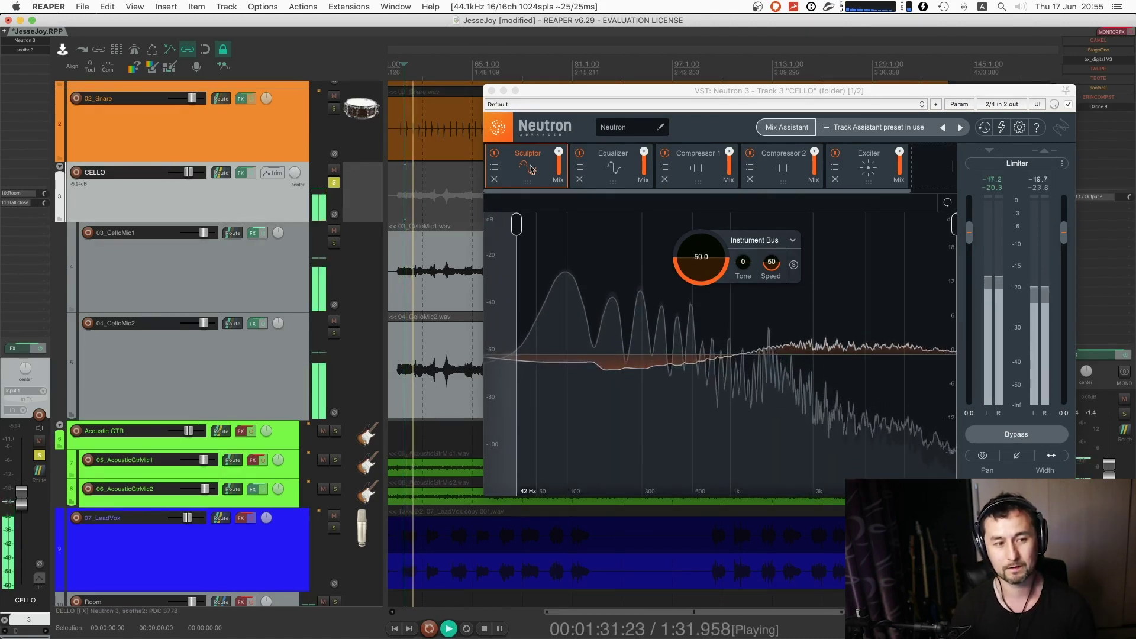
{"action": "left_click", "coordinate": [580, 153]}
{"action": "key", "text": "space"}
{"action": "left_click", "coordinate": [664, 153]}
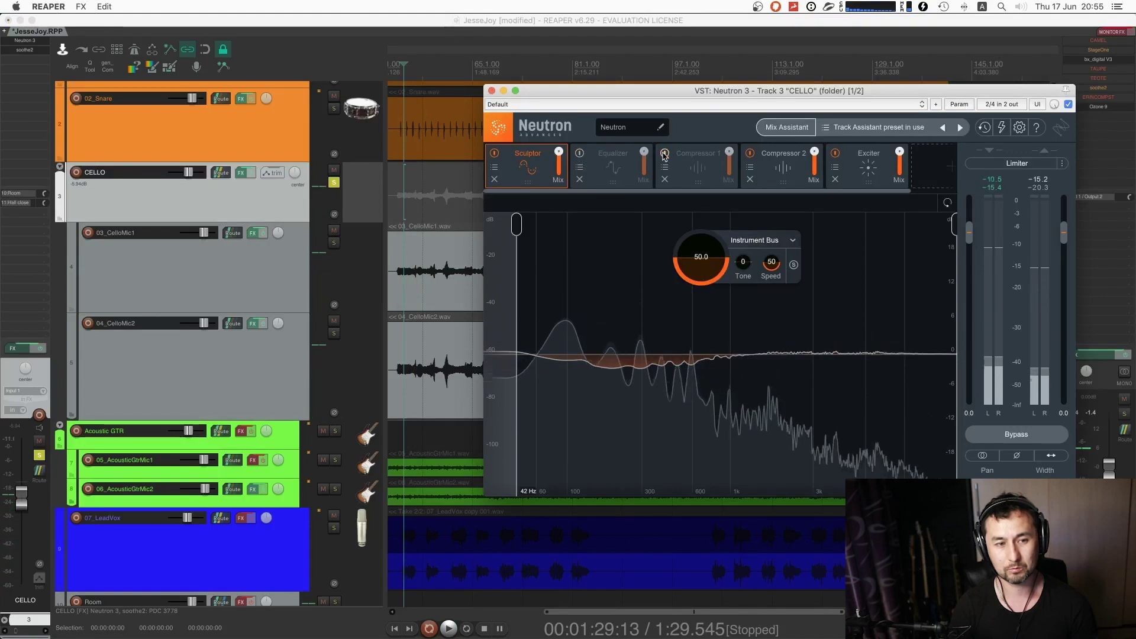
{"action": "left_click", "coordinate": [750, 154]}
{"action": "left_click", "coordinate": [834, 154]}
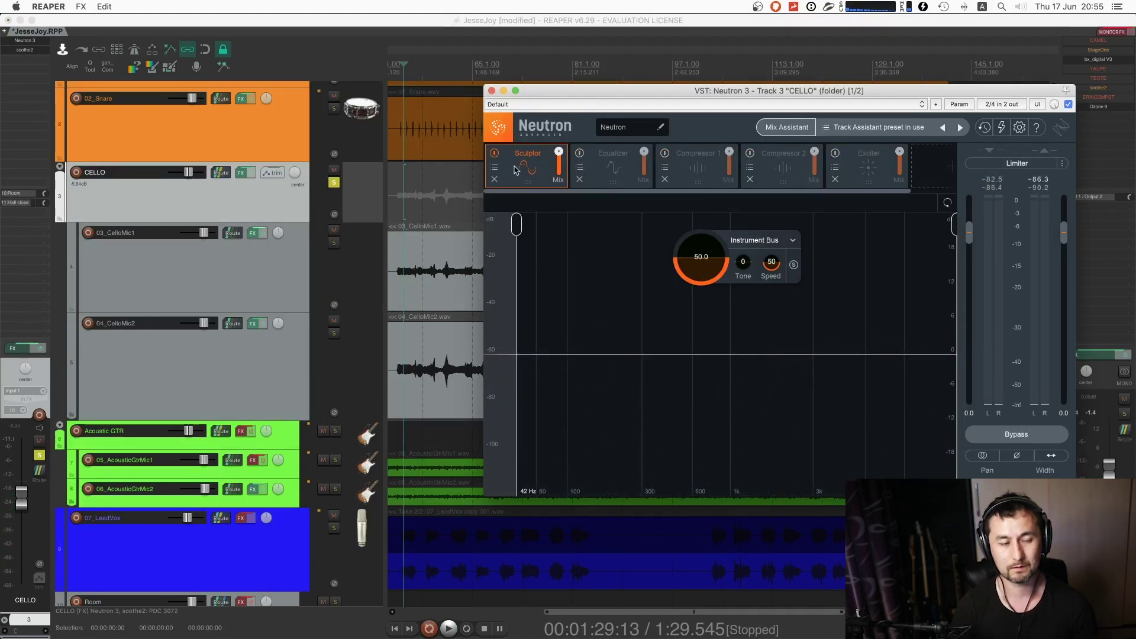
- Listen to the cello passage from 1:29.5 with only the Sculptor module processing it
{"action": "key", "text": "space"}
{"action": "key", "text": "space"}
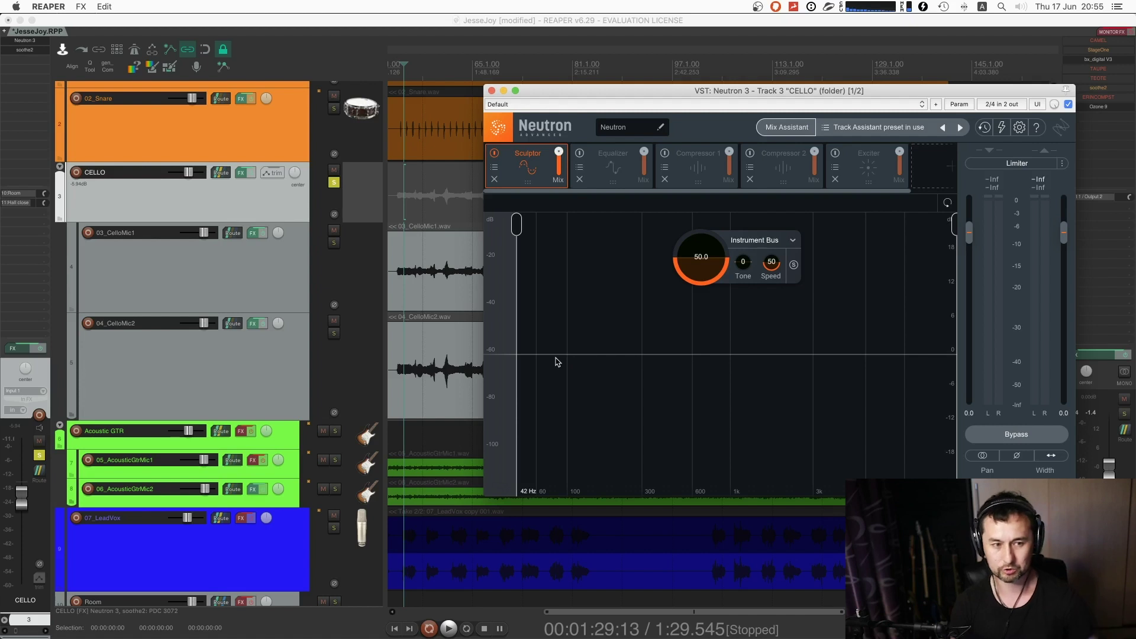
{"action": "key", "text": "space"}
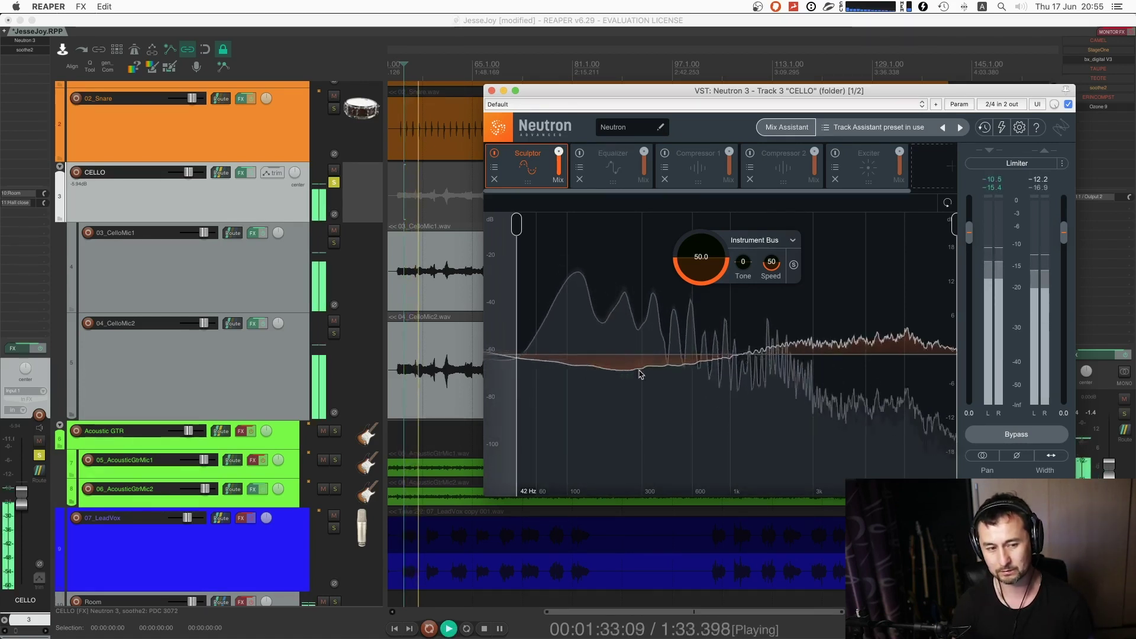
{"action": "key", "text": "space"}
- Audition the Sculptor's Tone at its extremes of 50 and -50 on the cello passage and bring it back to 1
{"action": "left_click_drag", "start_coordinate": [743, 263], "coordinate": [750, 198]}
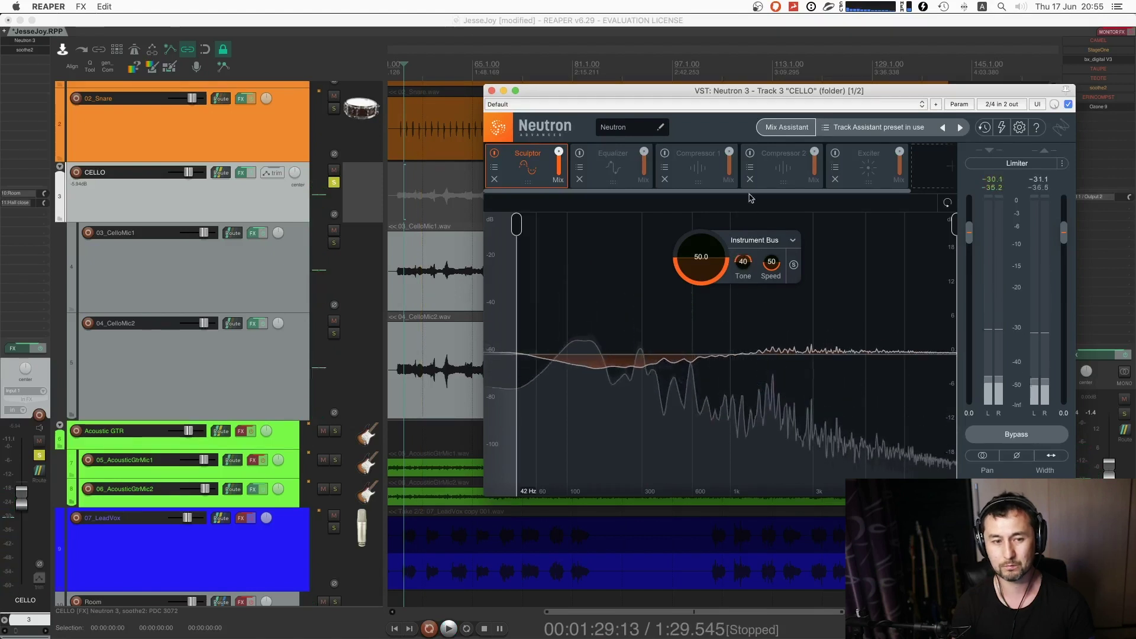
{"action": "key", "text": "space"}
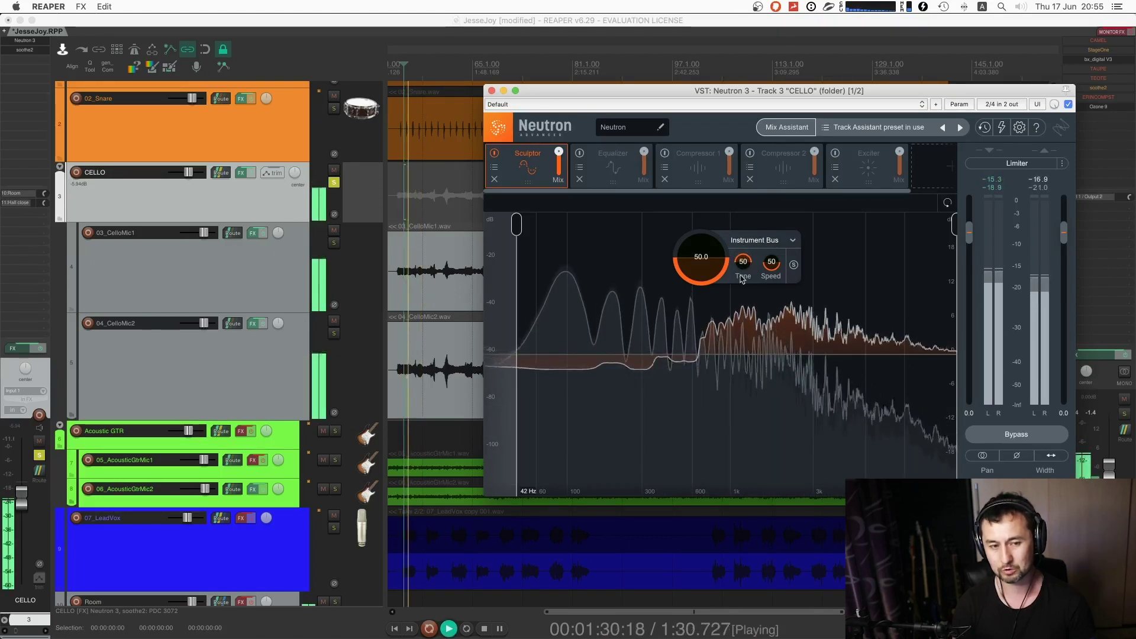
{"action": "key", "text": "space"}
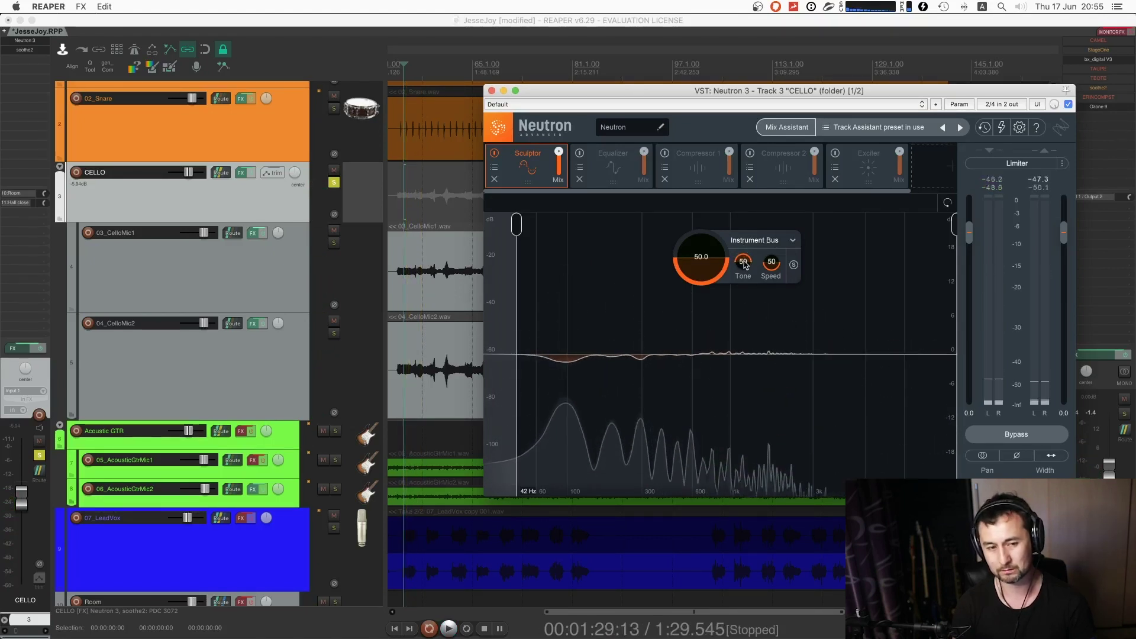
{"action": "key", "text": "space"}
{"action": "left_click_drag", "start_coordinate": [744, 265], "coordinate": [759, 460]}
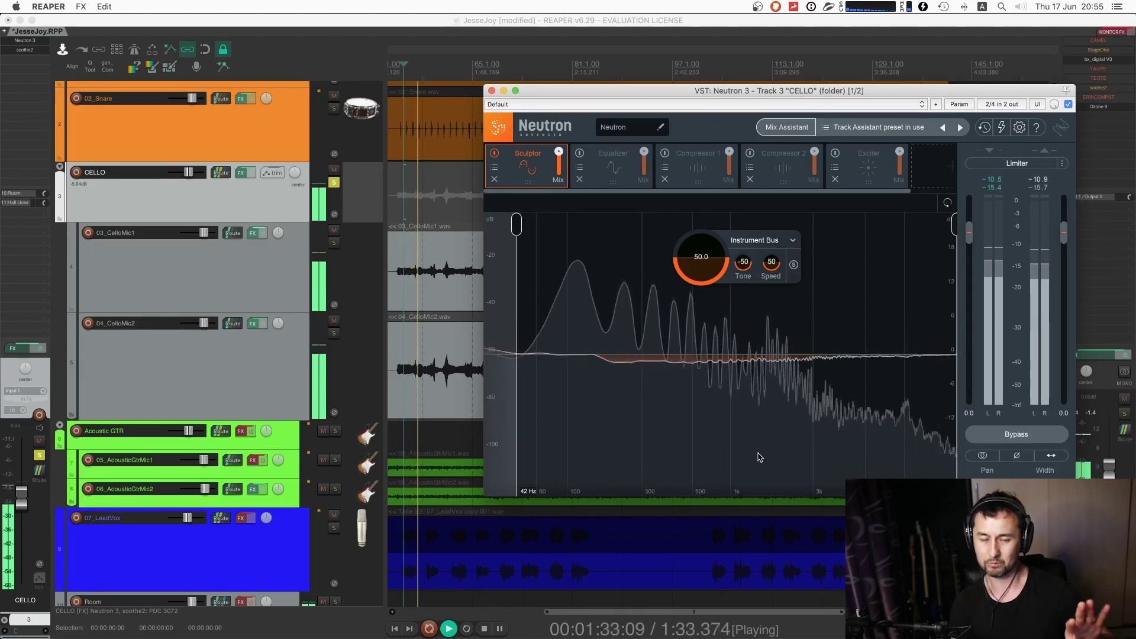
{"action": "left_click_drag", "start_coordinate": [760, 458], "coordinate": [751, 205]}
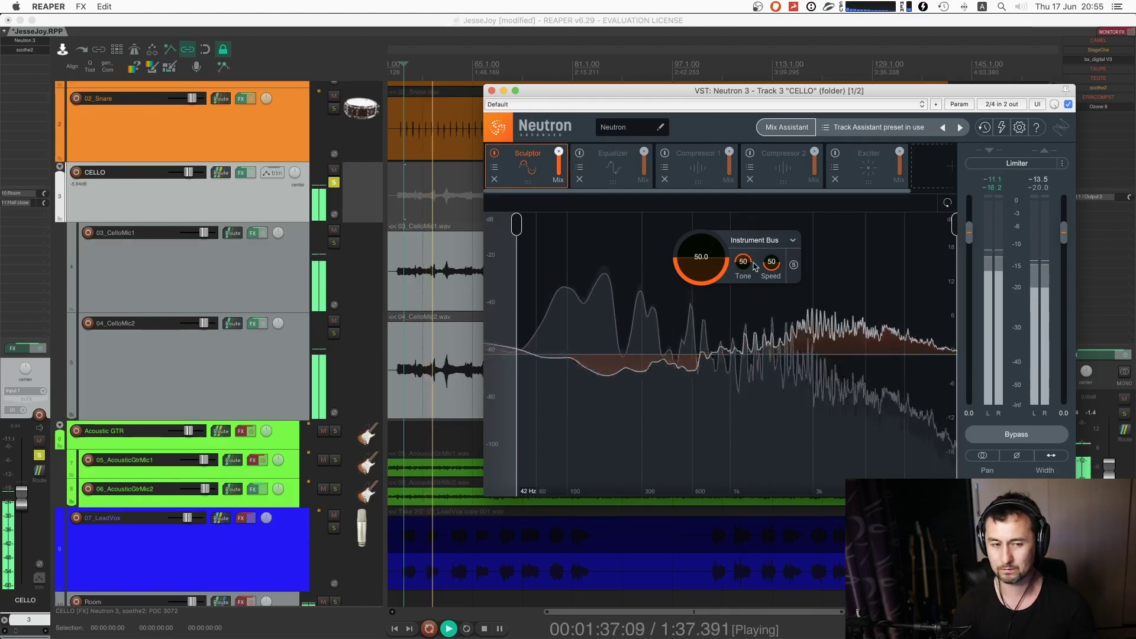
{"action": "left_click_drag", "start_coordinate": [754, 325], "coordinate": [754, 326]}
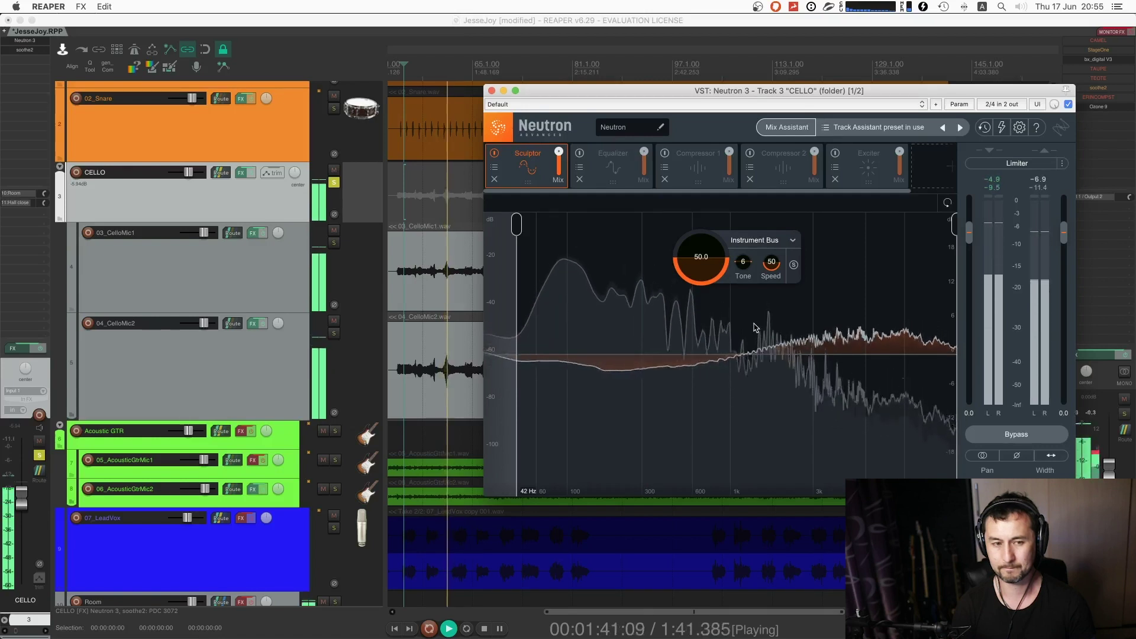
{"action": "key", "text": "space"}
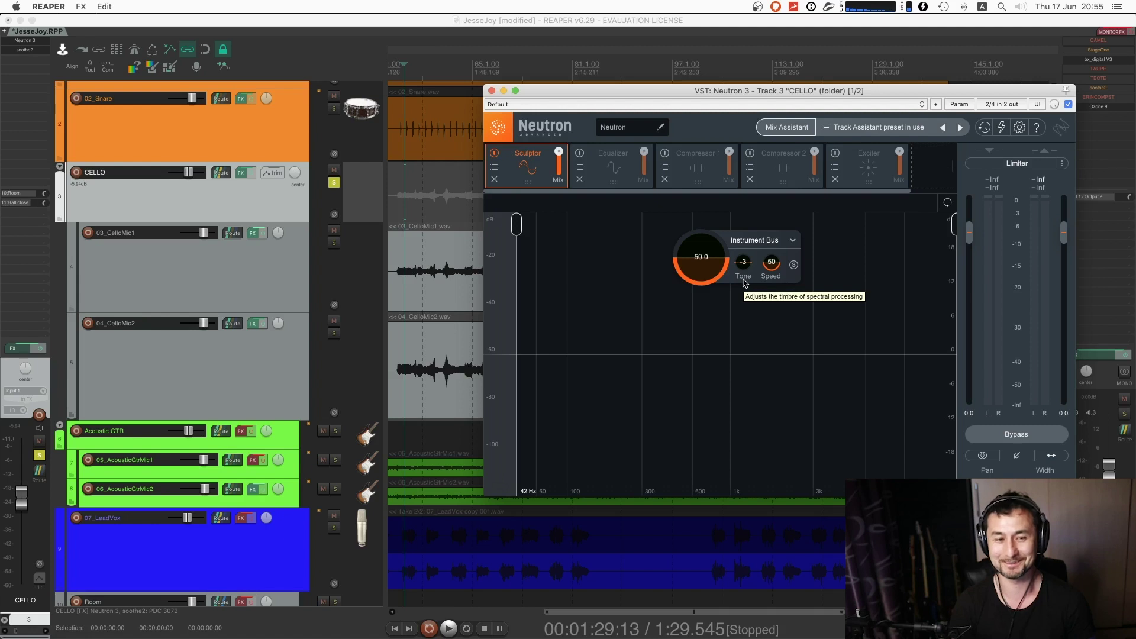
- Select 03_CelloMic1, check the settings of its MAutoAlign plug-in and close that plug-in window
{"action": "left_click", "coordinate": [213, 263]}
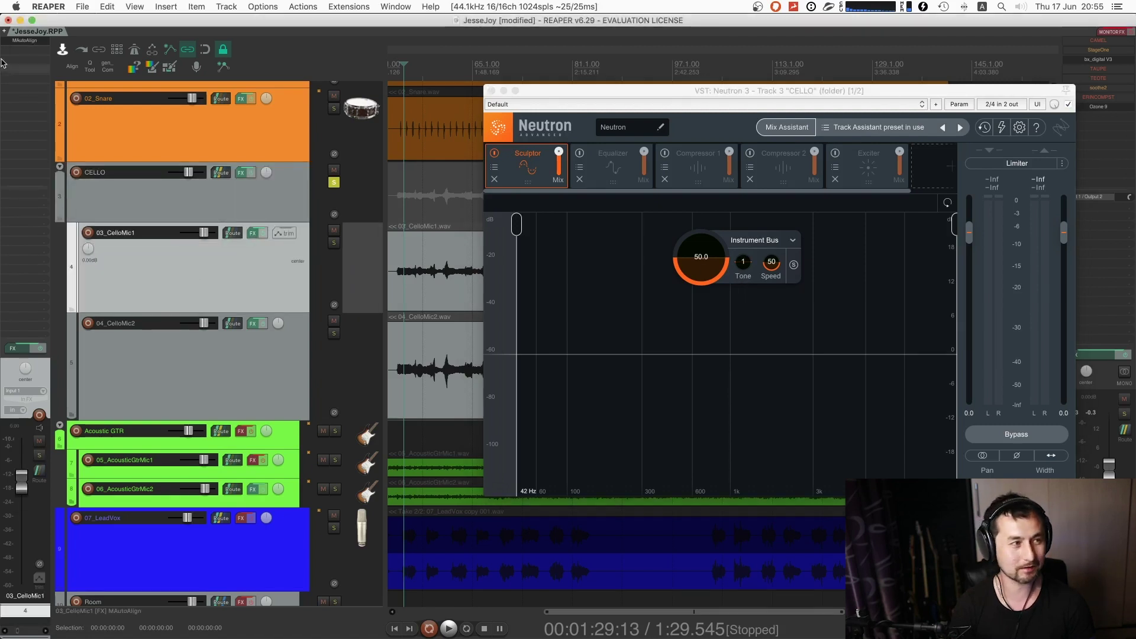
{"action": "left_click", "coordinate": [33, 44]}
{"action": "left_click_drag", "start_coordinate": [509, 121], "coordinate": [690, 122]}
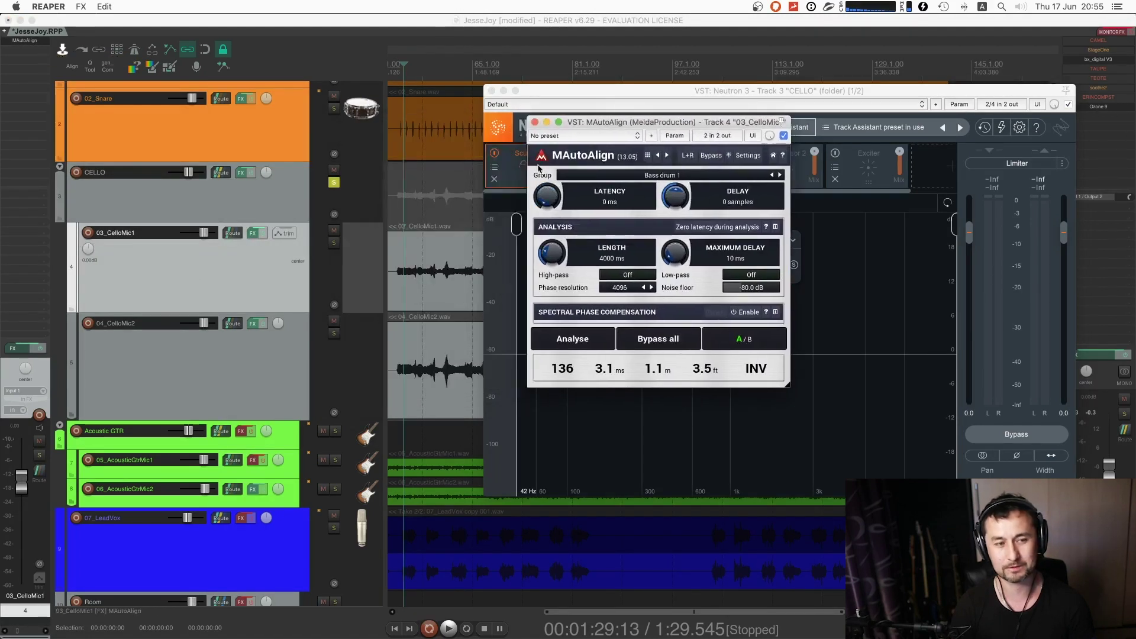
{"action": "left_click", "coordinate": [534, 122]}
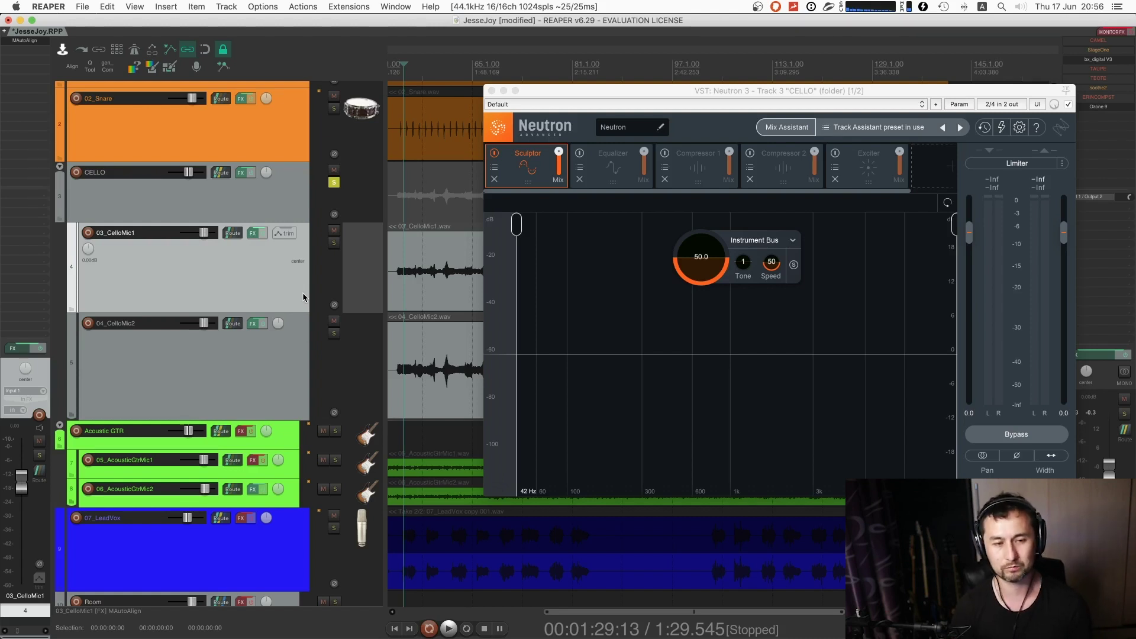
- Try a Sculptor Tone of 20 during playback, and settle on a Tone of -2 with the main amount at 42.8
{"action": "key", "text": "space"}
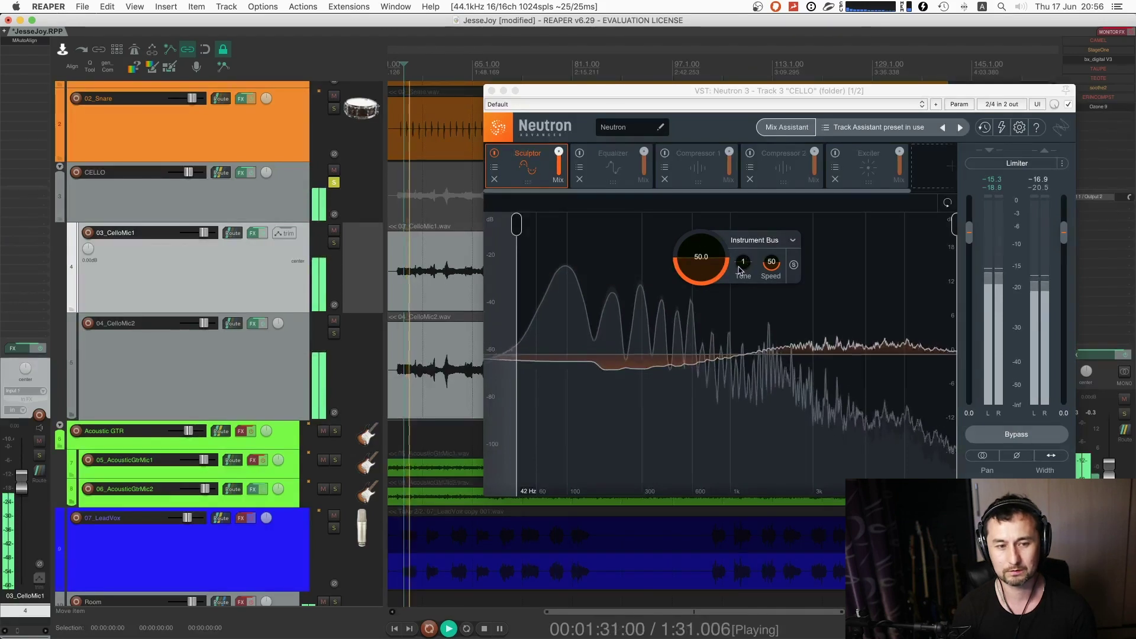
{"action": "left_click_drag", "start_coordinate": [740, 269], "coordinate": [740, 252]}
{"action": "key", "text": "space"}
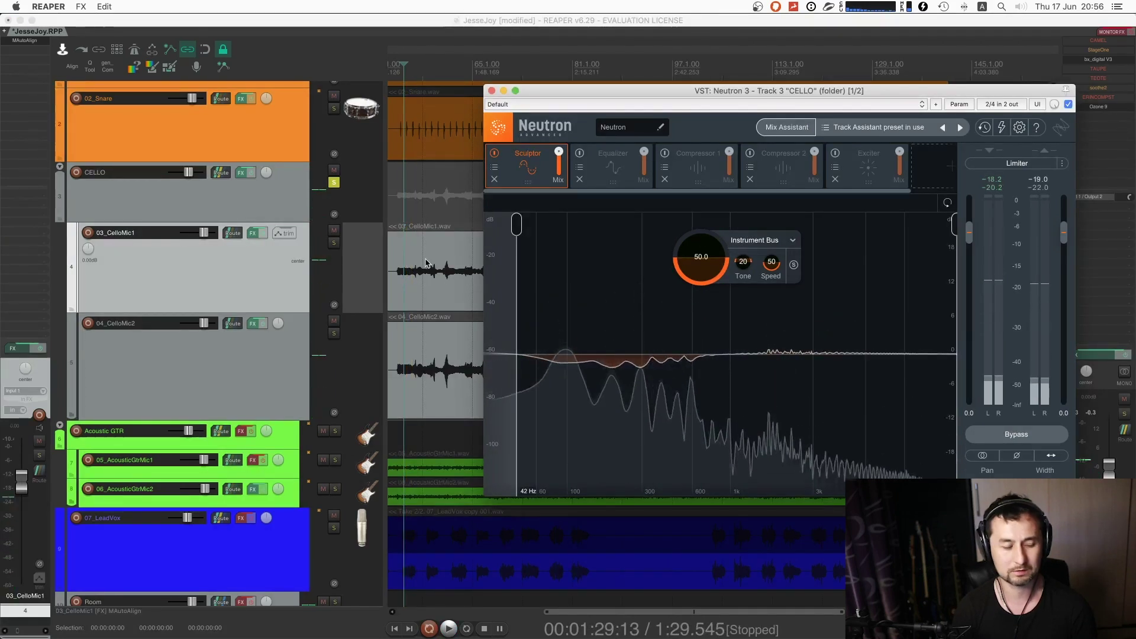
{"action": "key", "text": "space"}
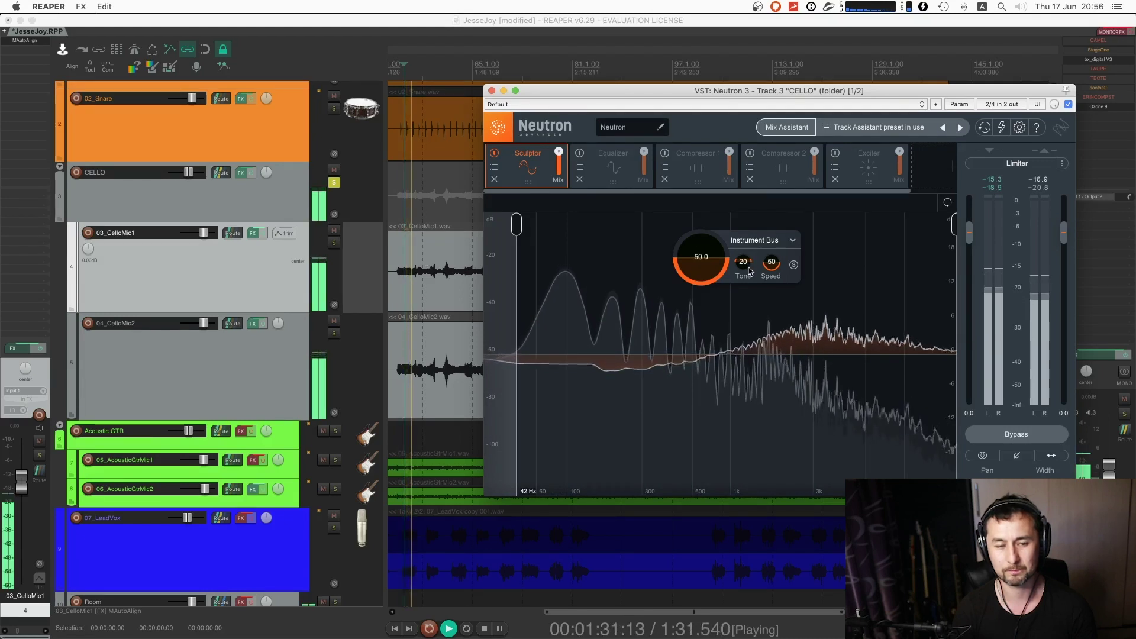
{"action": "mouse_move", "coordinate": [744, 264]}
{"action": "left_mouse_down"}
{"action": "mouse_move", "coordinate": [707, 248]}
{"action": "mouse_move", "coordinate": [708, 208]}
{"action": "mouse_move", "coordinate": [710, 324]}
{"action": "mouse_move", "coordinate": [742, 274]}
{"action": "mouse_move", "coordinate": [742, 291]}
{"action": "left_mouse_up"}
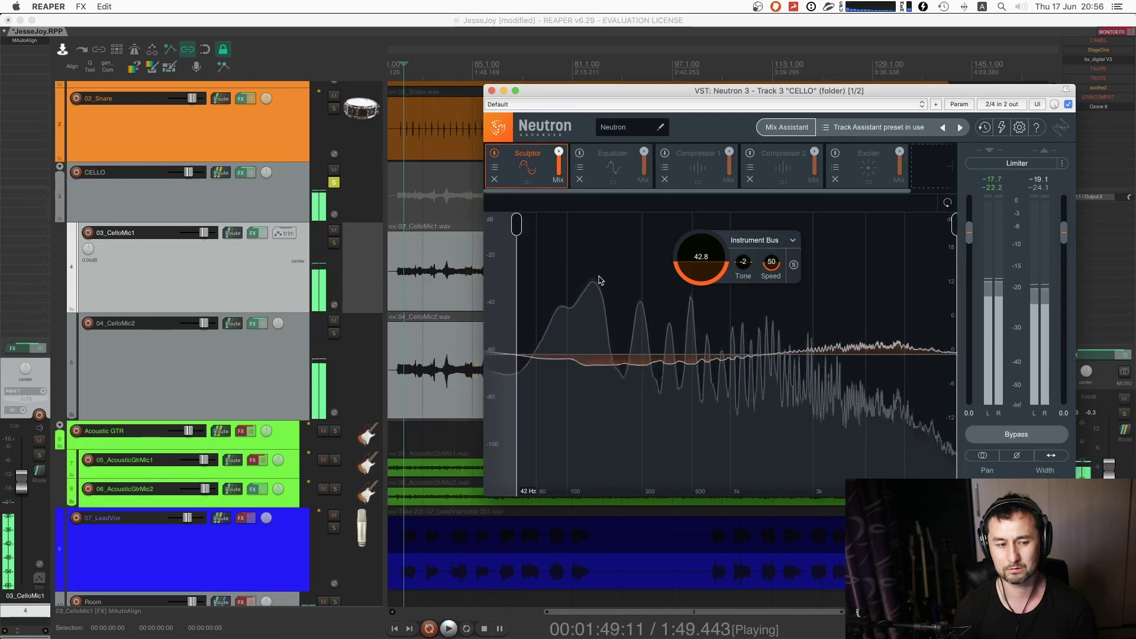
{"action": "key", "text": "space"}
- Enable the Equalizer module of Neutron 3 and set its Flat Highpass band 1 to 57 Hz during playback
{"action": "left_click", "coordinate": [597, 162]}
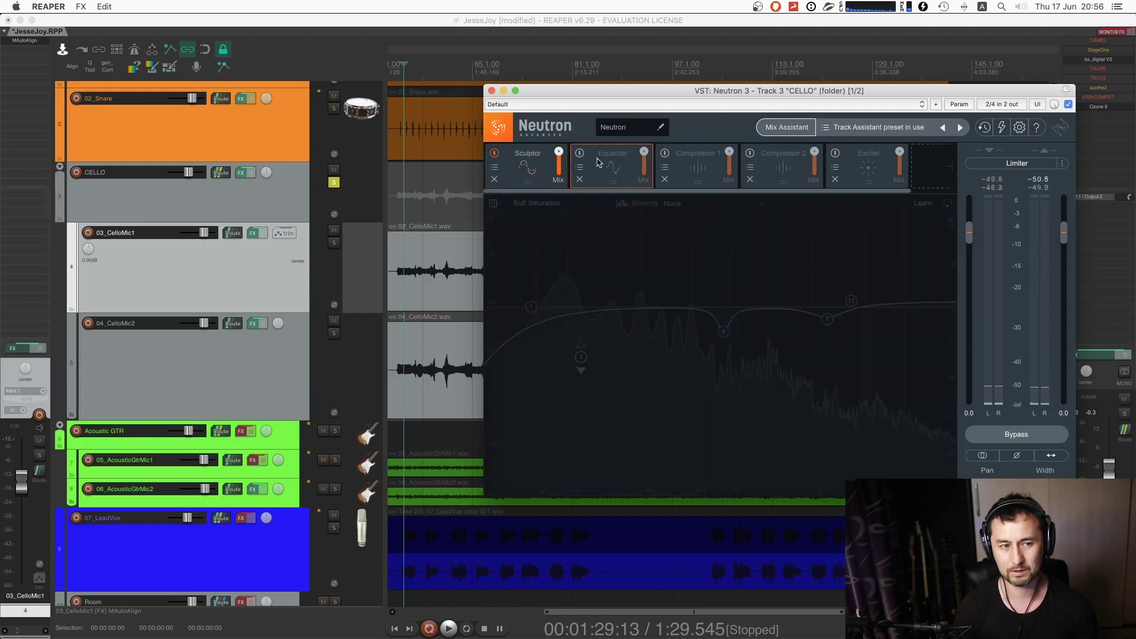
{"action": "key", "text": "space"}
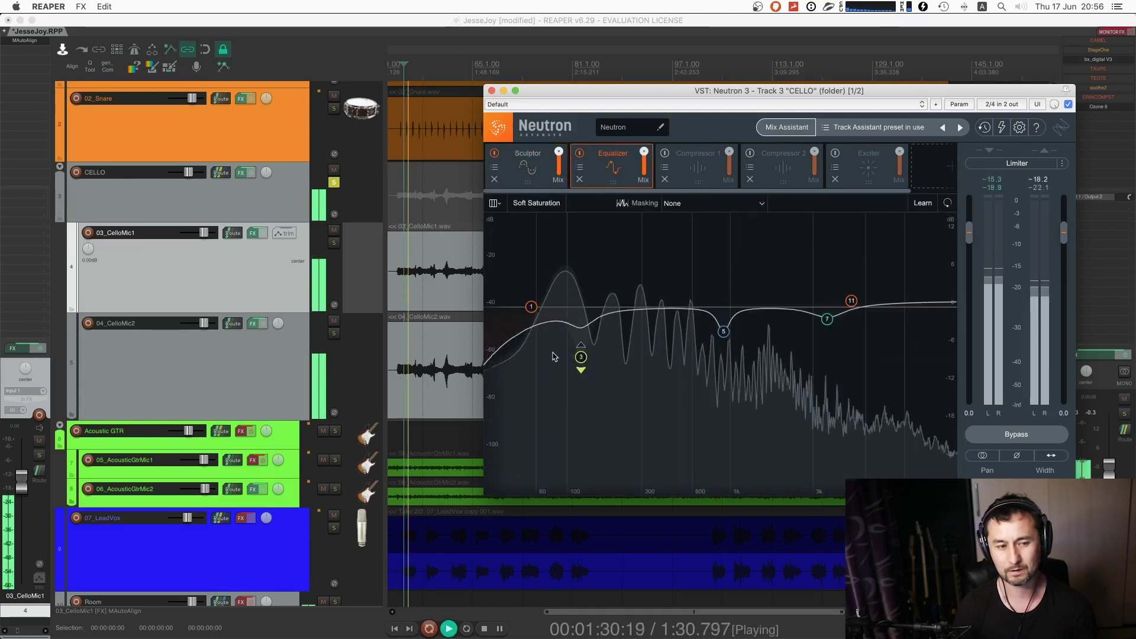
{"action": "left_click_drag", "start_coordinate": [532, 307], "coordinate": [538, 308]}
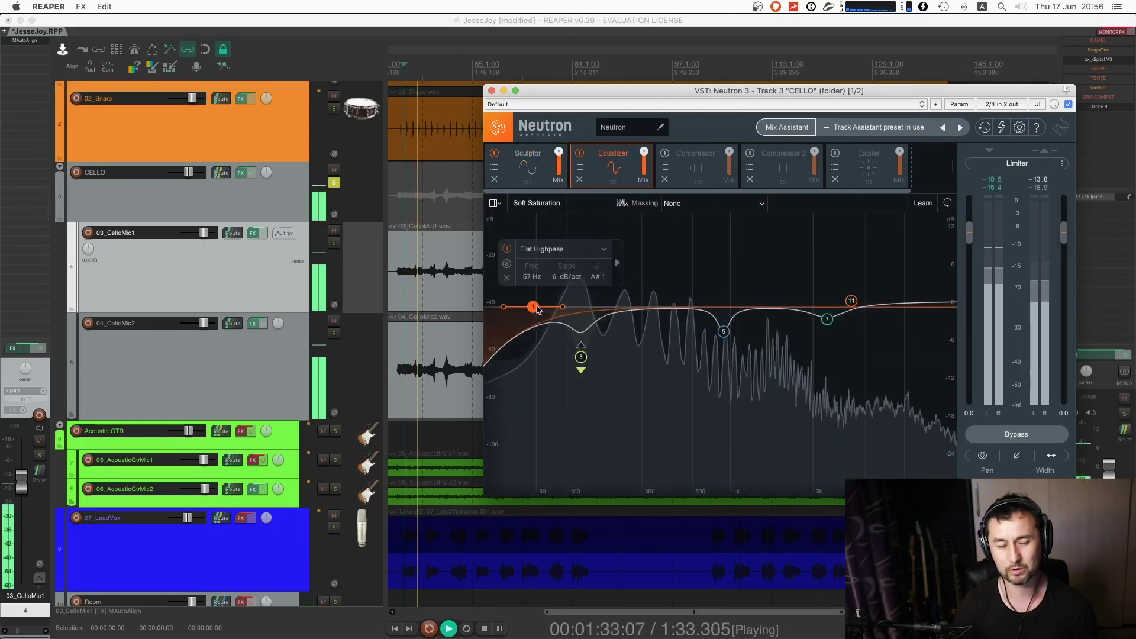
- Examine the dynamic 125 Hz cut of band 3 and the 918 Hz cut of band 5 while listening to the cello
{"action": "left_click", "coordinate": [580, 357]}
{"action": "key", "text": "space"}
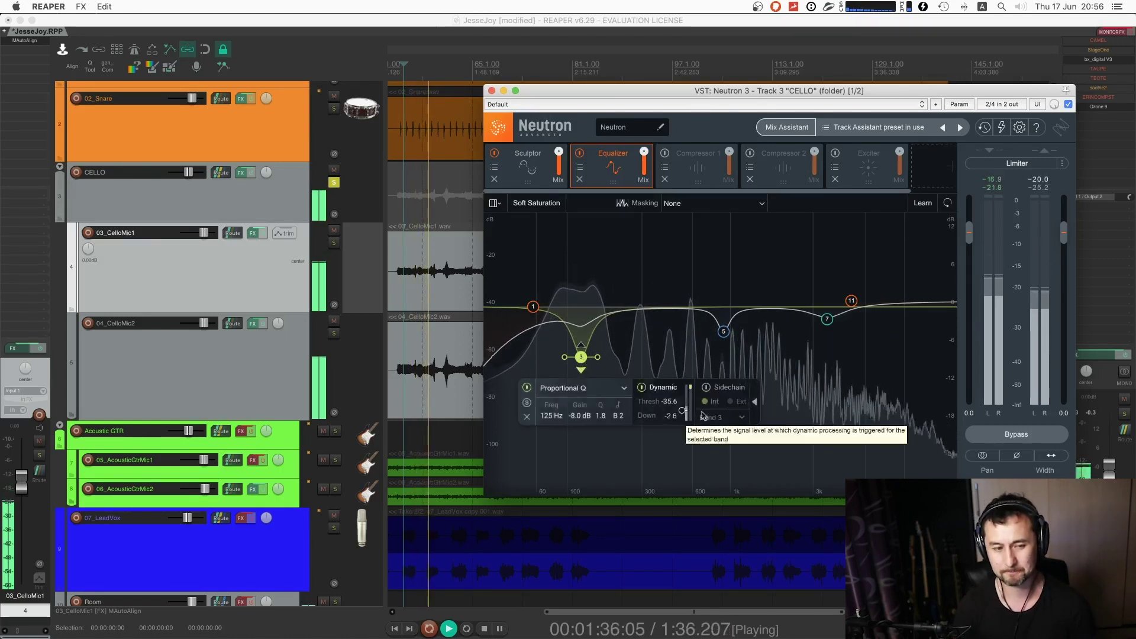
{"action": "key", "text": "space"}
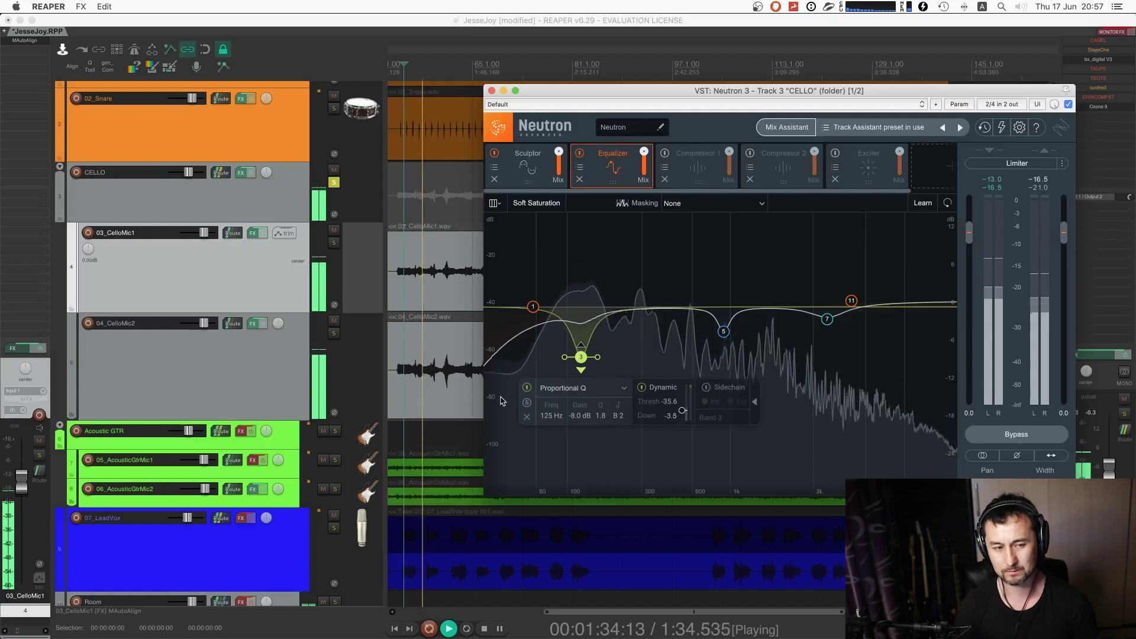
{"action": "left_click", "coordinate": [724, 332]}
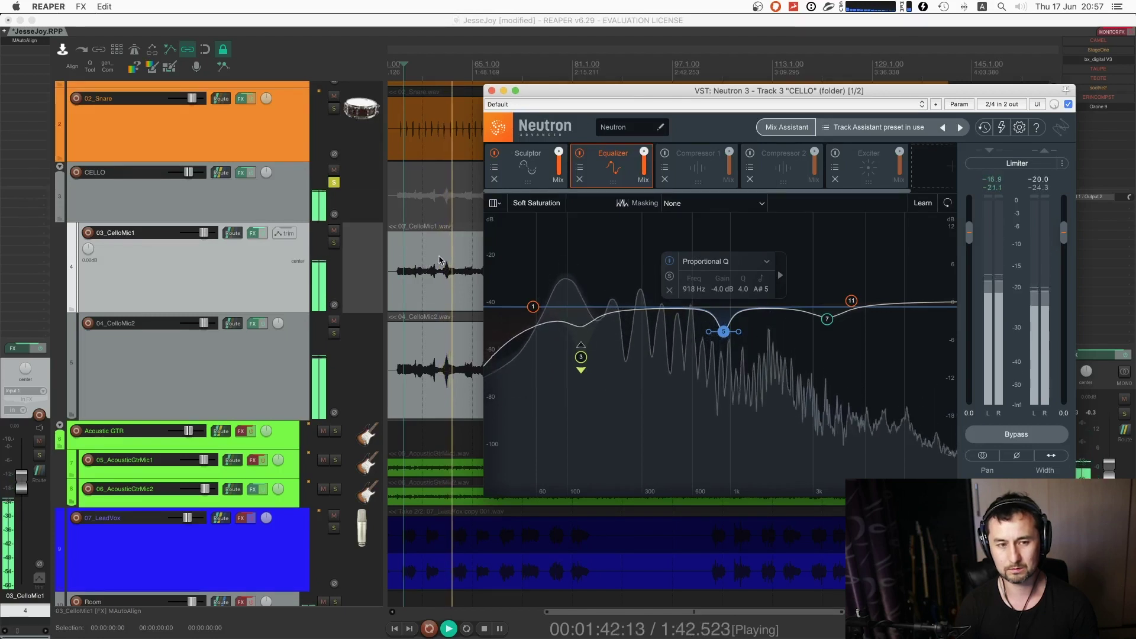
{"action": "key", "text": "space"}
- Enable the Compressor 1 module of Neutron 3 and listen to its effect on the cello passage
{"action": "left_click", "coordinate": [665, 156]}
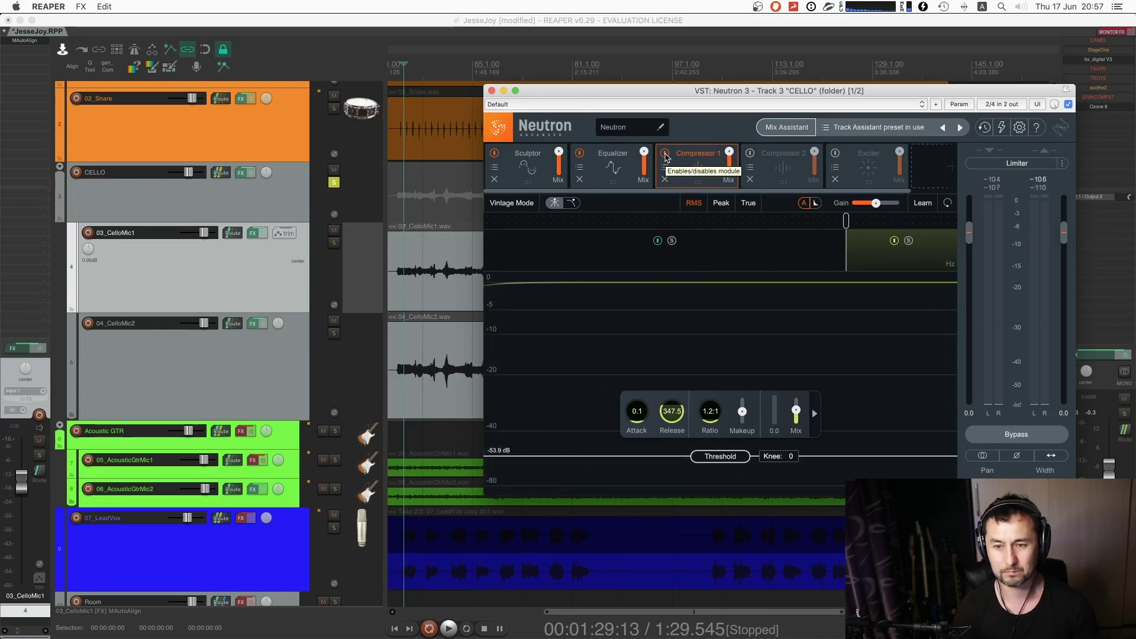
{"action": "key", "text": "space"}
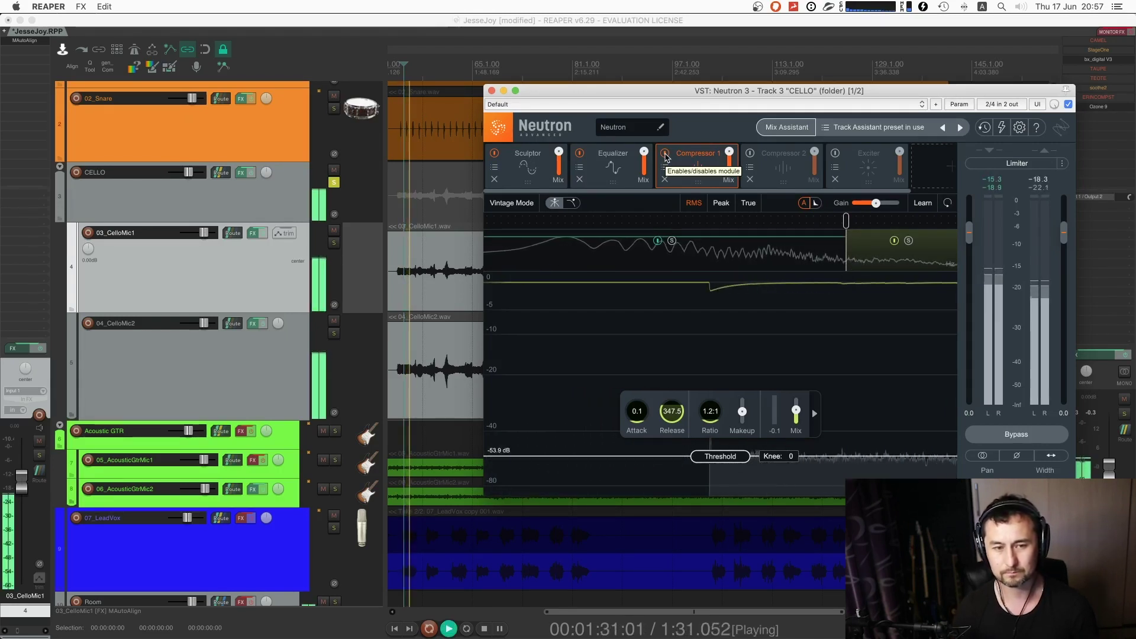
{"action": "key", "text": "space"}
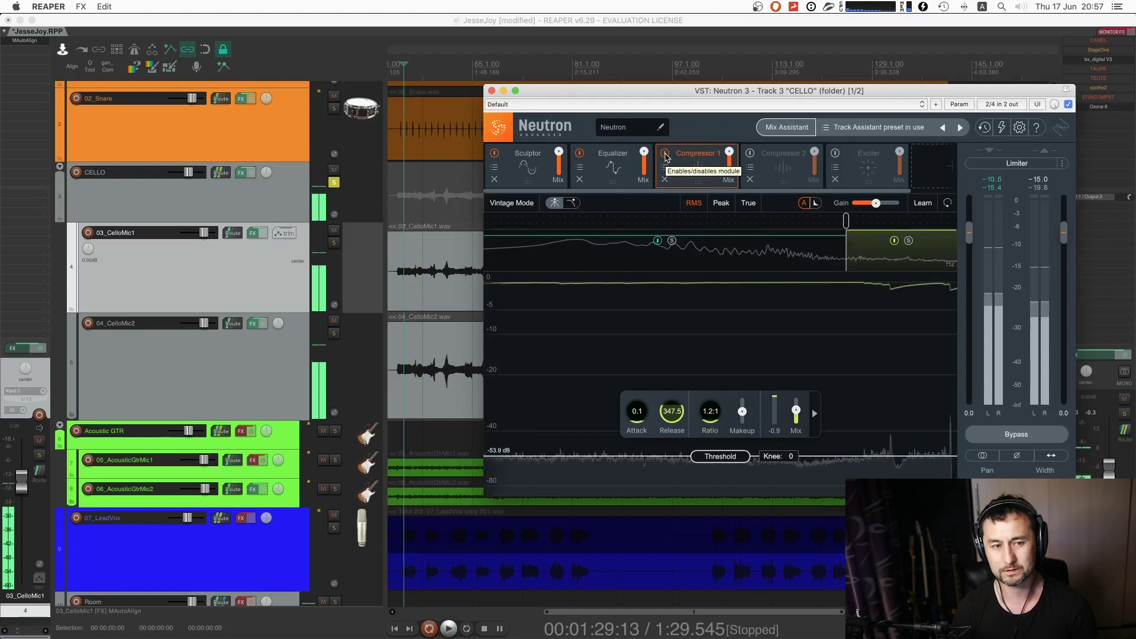
- Move the Neutron 3 window over the track area's edge and enable the Compressor 2 module during a short playback
{"action": "left_click_drag", "start_coordinate": [651, 91], "coordinate": [553, 74]}
{"action": "key", "text": "space"}
{"action": "left_click", "coordinate": [678, 156]}
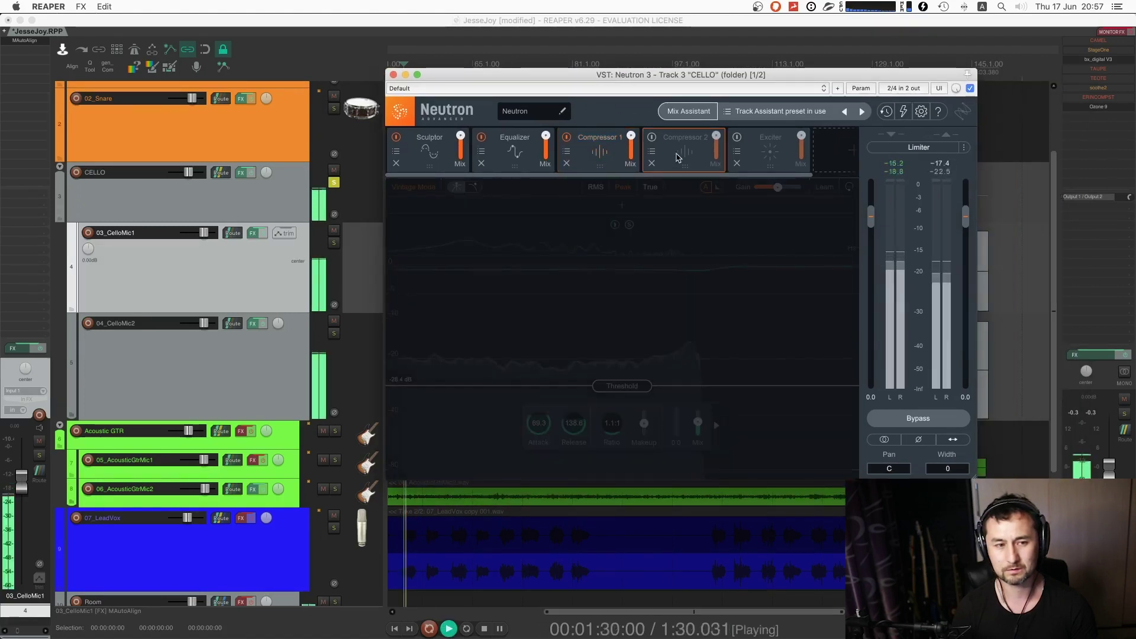
{"action": "left_click", "coordinate": [654, 137]}
{"action": "key", "text": "space"}
- Display the Compressor 1 settings in Neutron 3 and listen to the cello passage from 1:29
{"action": "left_click", "coordinate": [597, 153]}
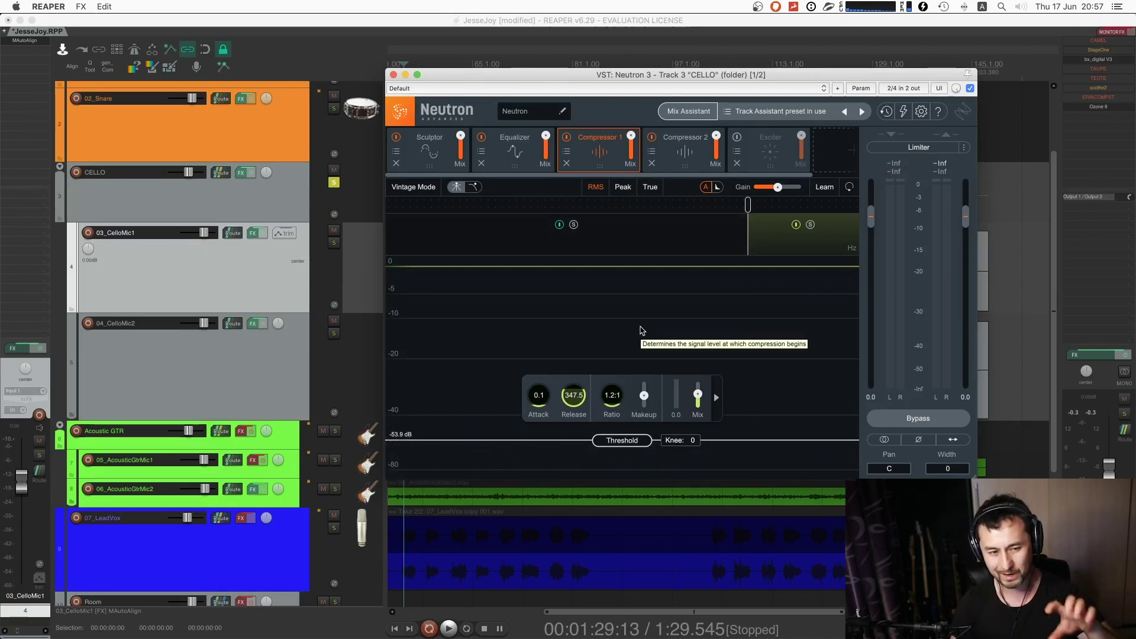
{"action": "key", "text": "space"}
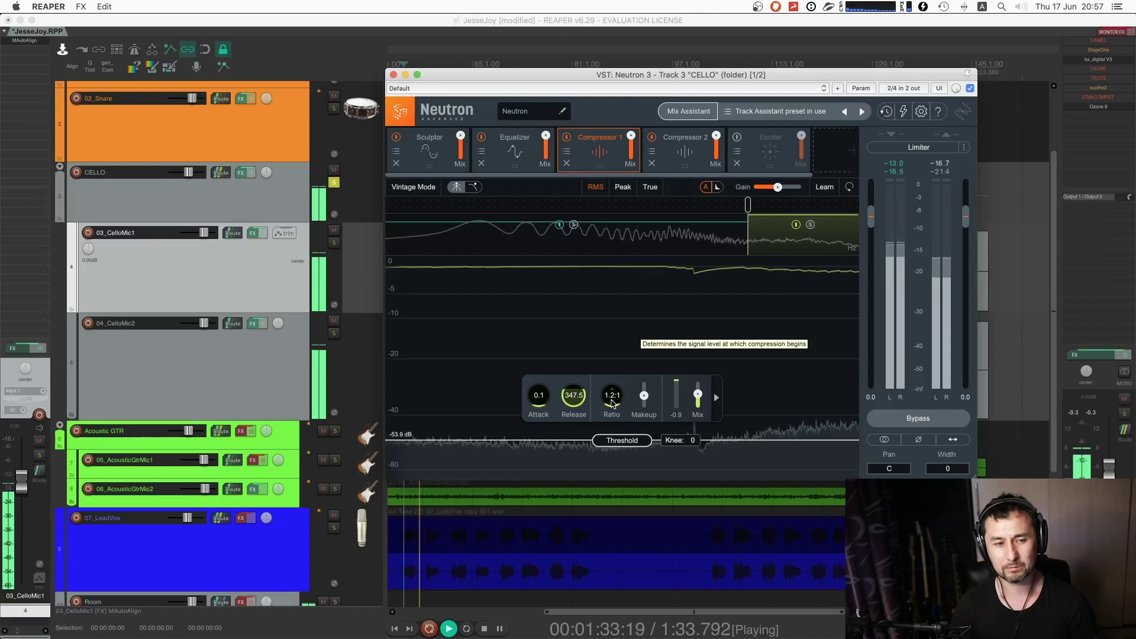
{"action": "key", "text": "space"}
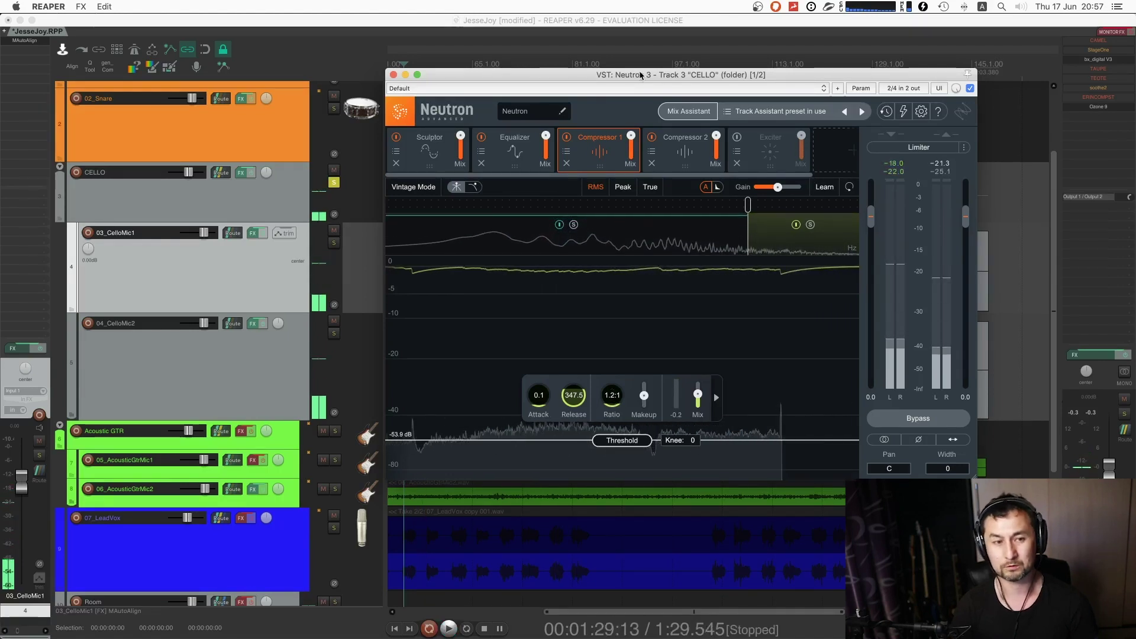
- Place the edit cursor at about 1:40.370, just before the cello swell, moving the Neutron 3 window aside and back
{"action": "left_click_drag", "start_coordinate": [642, 76], "coordinate": [678, 386]}
{"action": "scroll", "coordinate": [520, 292], "scroll_direction": "up", "scroll_amount": 5}
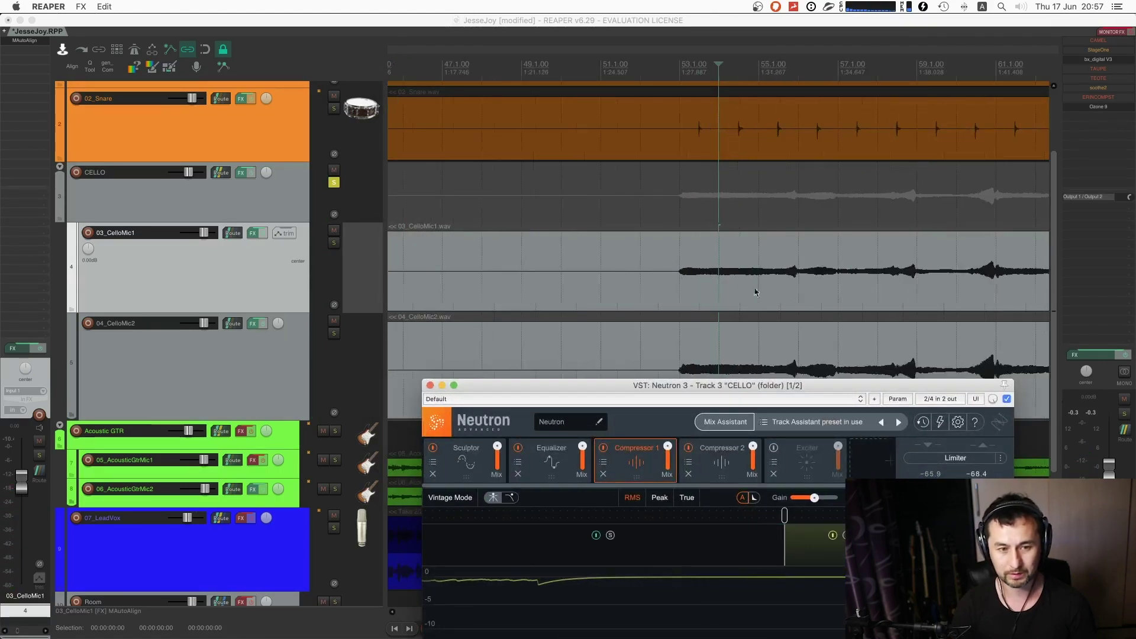
{"action": "scroll", "coordinate": [796, 270], "scroll_direction": "right", "scroll_amount": 4}
{"action": "scroll", "coordinate": [797, 270], "scroll_direction": "down", "scroll_amount": 1}
{"action": "left_click", "coordinate": [784, 258]}
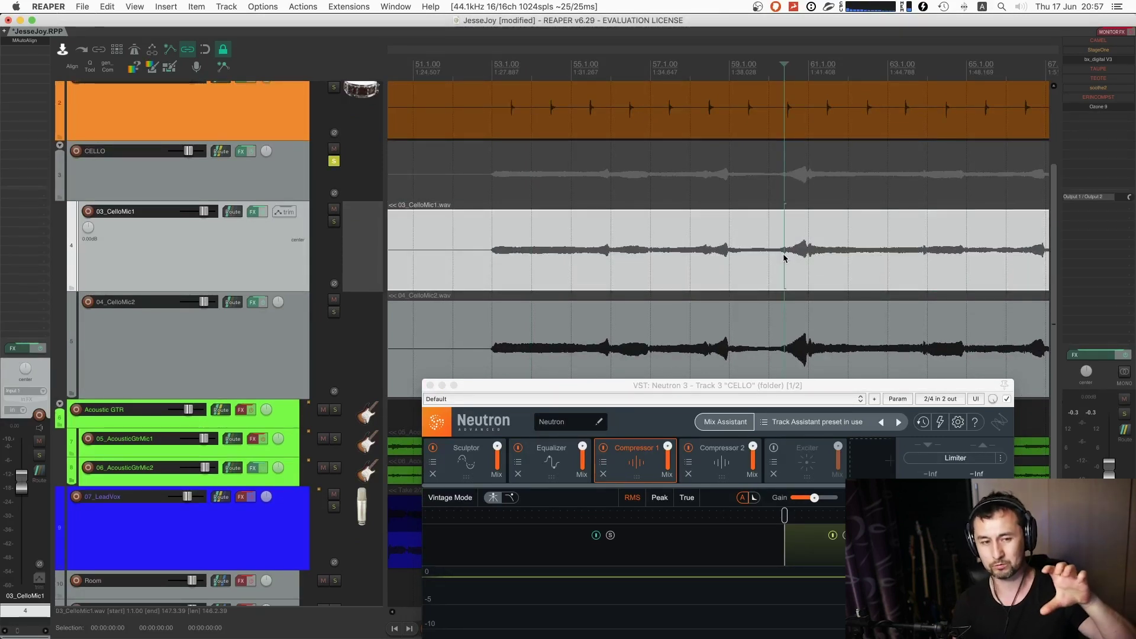
{"action": "left_click_drag", "start_coordinate": [770, 391], "coordinate": [732, 191]}
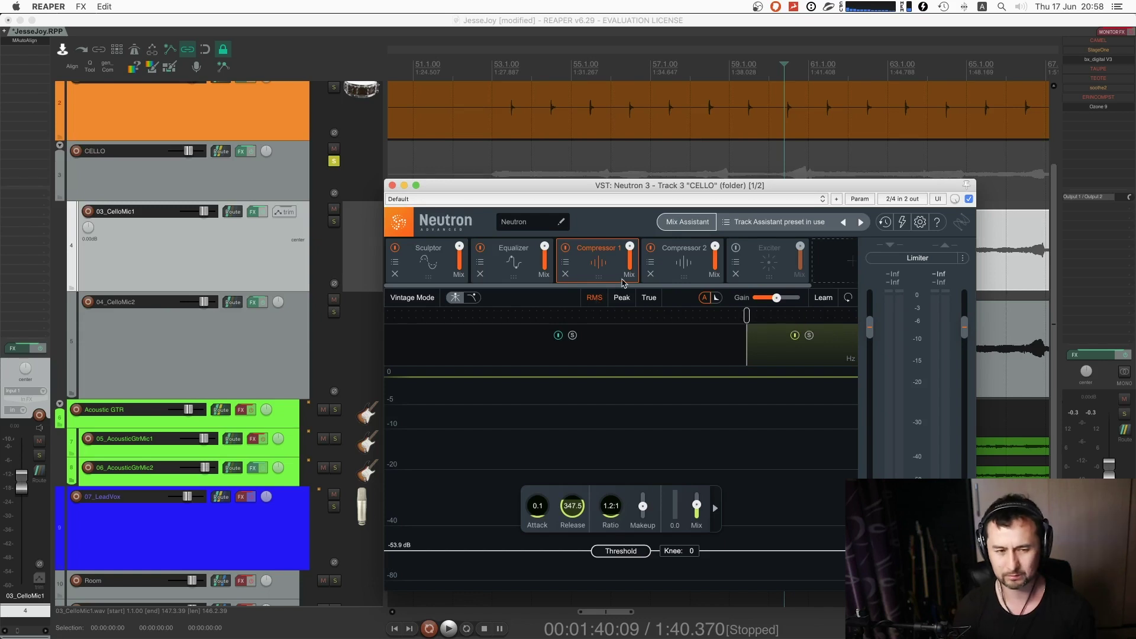
- Raise the Compressor 1 ratio to 3.6:1 while playing the cello swell
{"action": "key", "text": "space"}
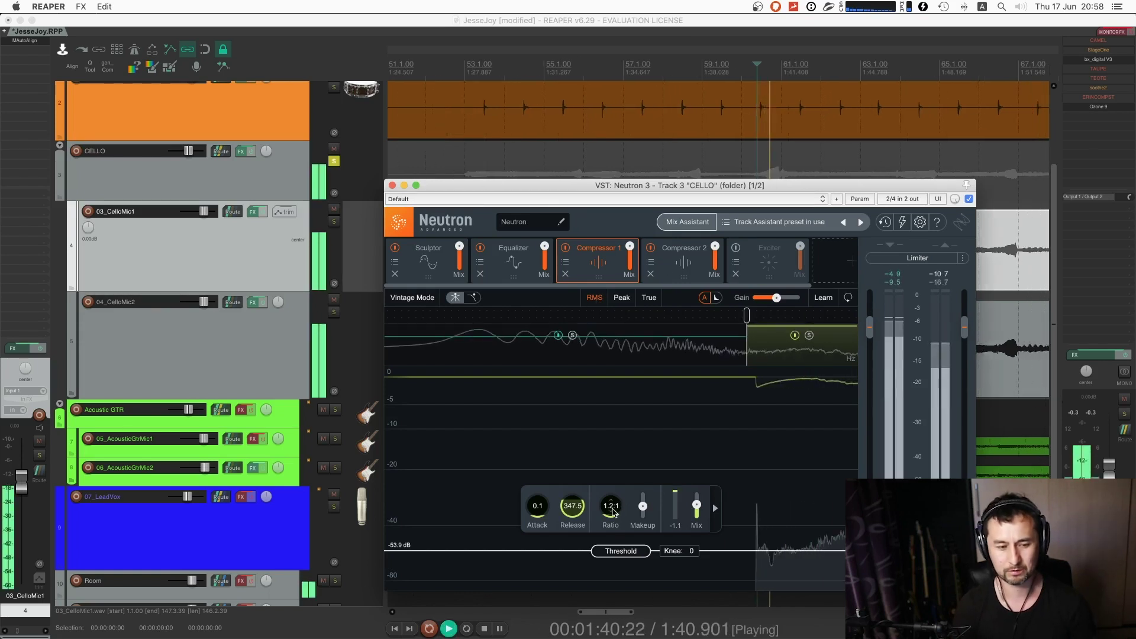
{"action": "left_click_drag", "start_coordinate": [611, 507], "coordinate": [627, 476]}
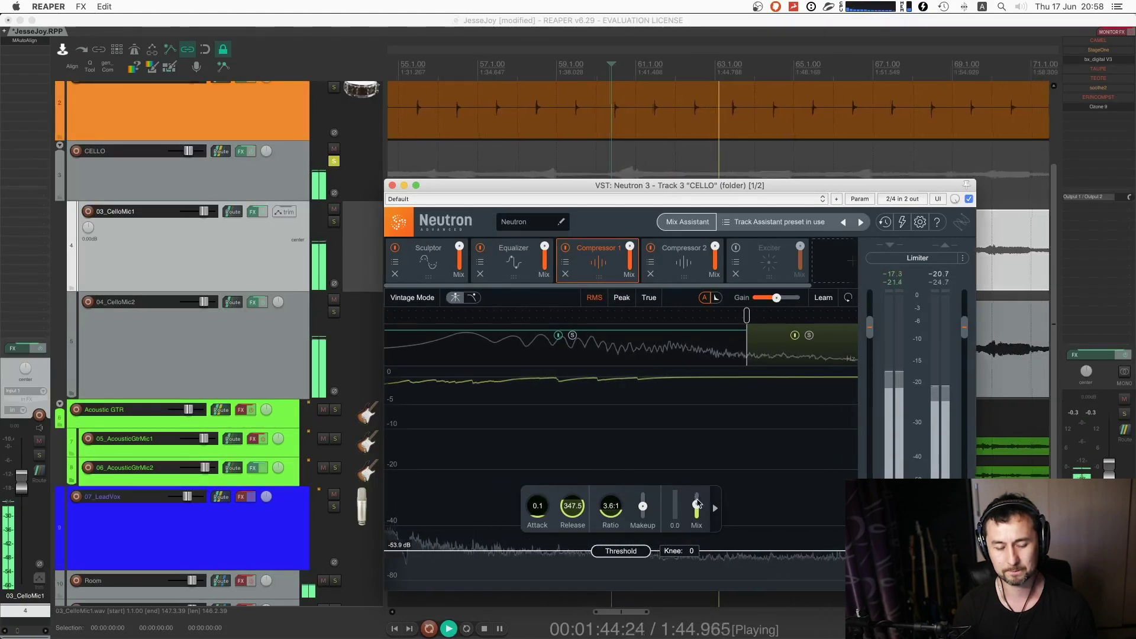
{"action": "key", "text": "space"}
- Set the Compressor 2 ratio to 3.1:1 and its attack to 25.6 ms while playing the cello swell
{"action": "left_click", "coordinate": [667, 269]}
{"action": "key", "text": "space"}
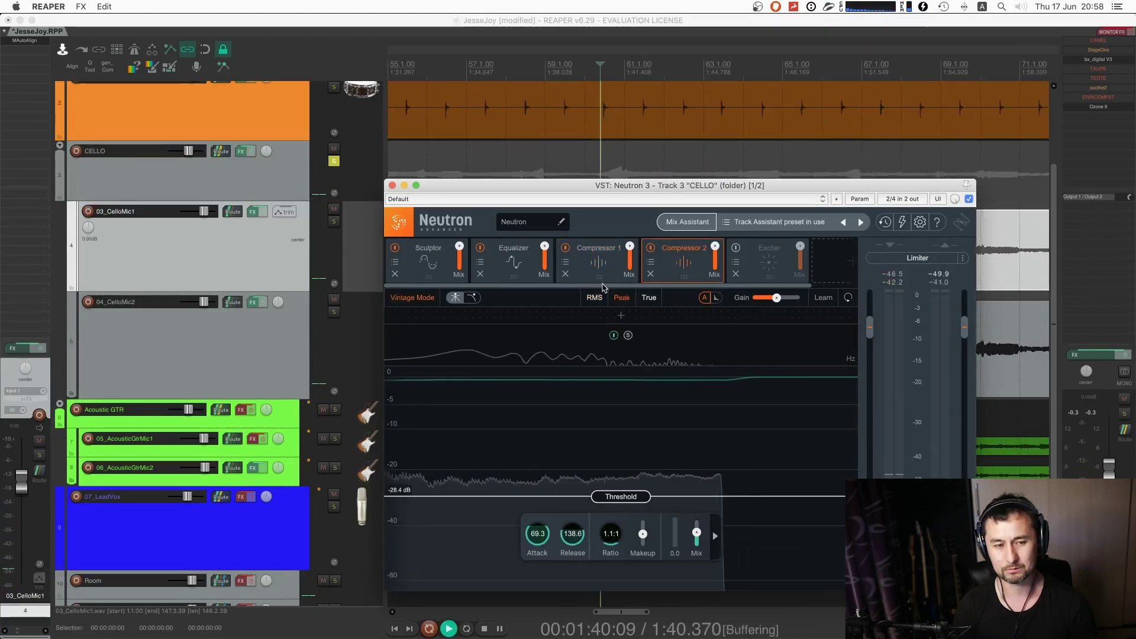
{"action": "key", "text": "space"}
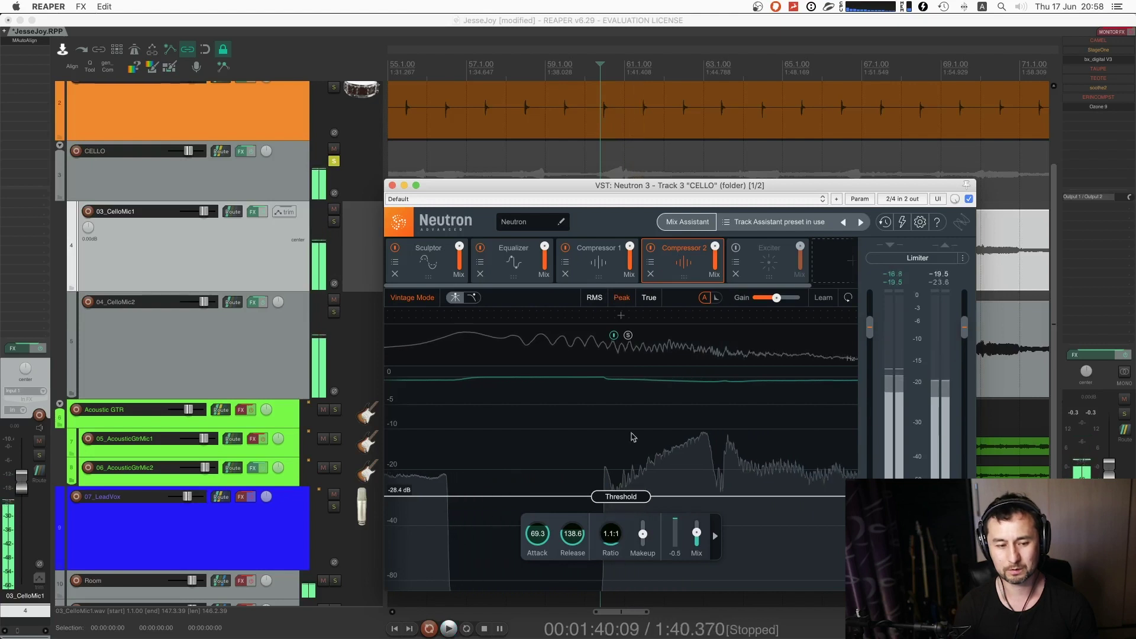
{"action": "key", "text": "space"}
{"action": "mouse_move", "coordinate": [609, 541]}
{"action": "left_mouse_down"}
{"action": "mouse_move", "coordinate": [615, 530]}
{"action": "mouse_move", "coordinate": [614, 540]}
{"action": "left_mouse_up"}
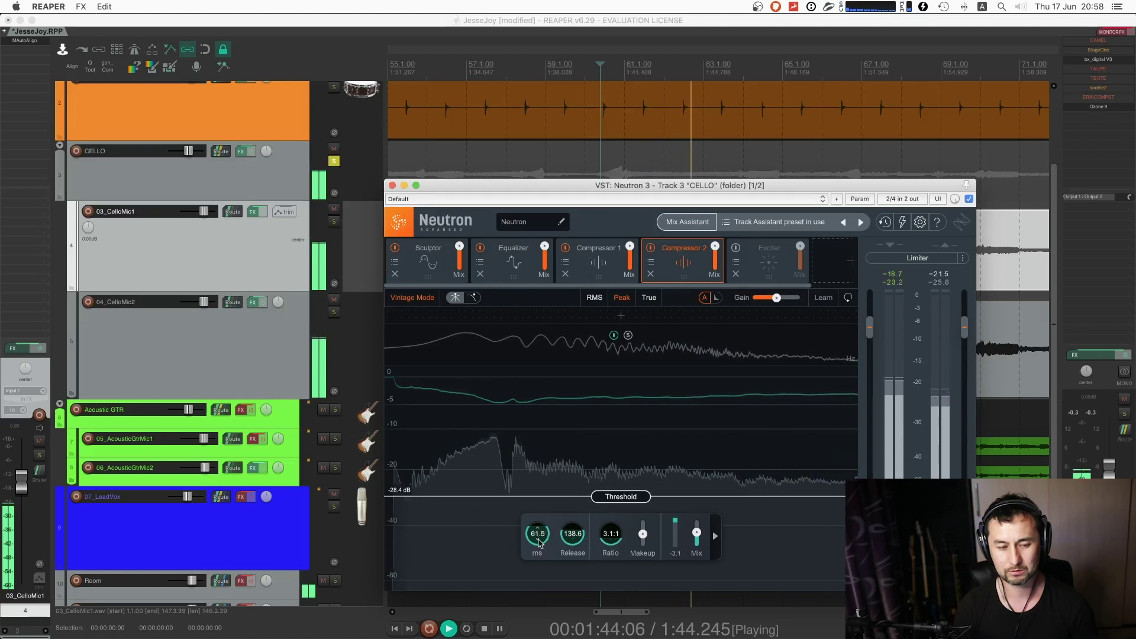
{"action": "left_click_drag", "start_coordinate": [539, 537], "coordinate": [539, 544]}
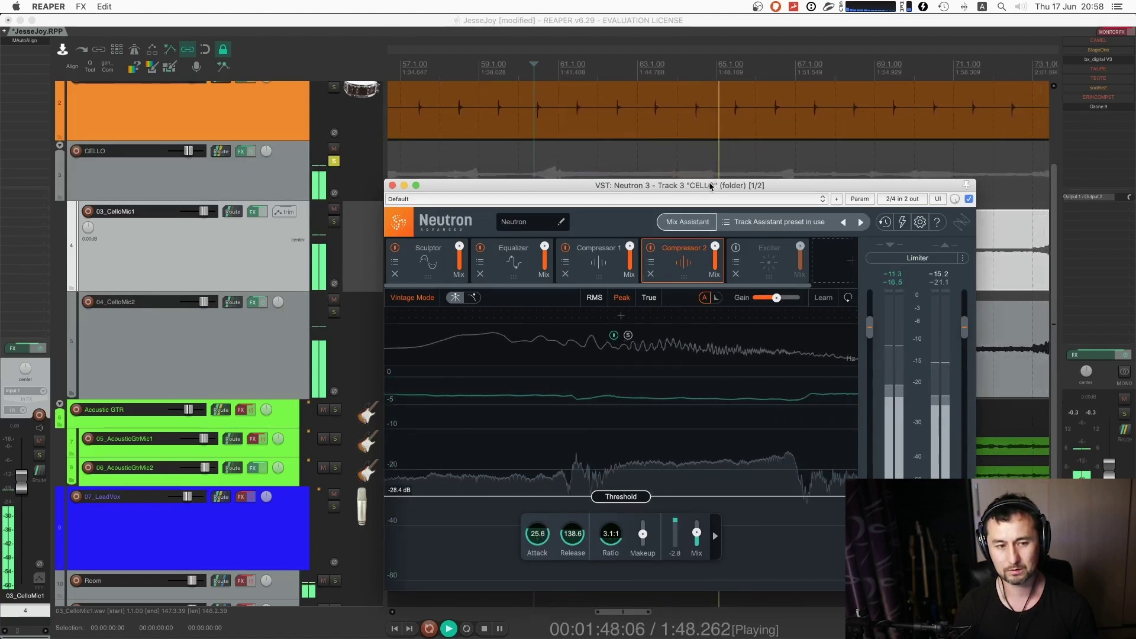
{"action": "key", "text": "space"}
- Move the Neutron 3 window off the cello waveforms and play the swell from an edit cursor placed at about 2:24
{"action": "left_click_drag", "start_coordinate": [699, 185], "coordinate": [649, 374]}
{"action": "scroll", "coordinate": [617, 272], "scroll_direction": "down", "scroll_amount": 2}
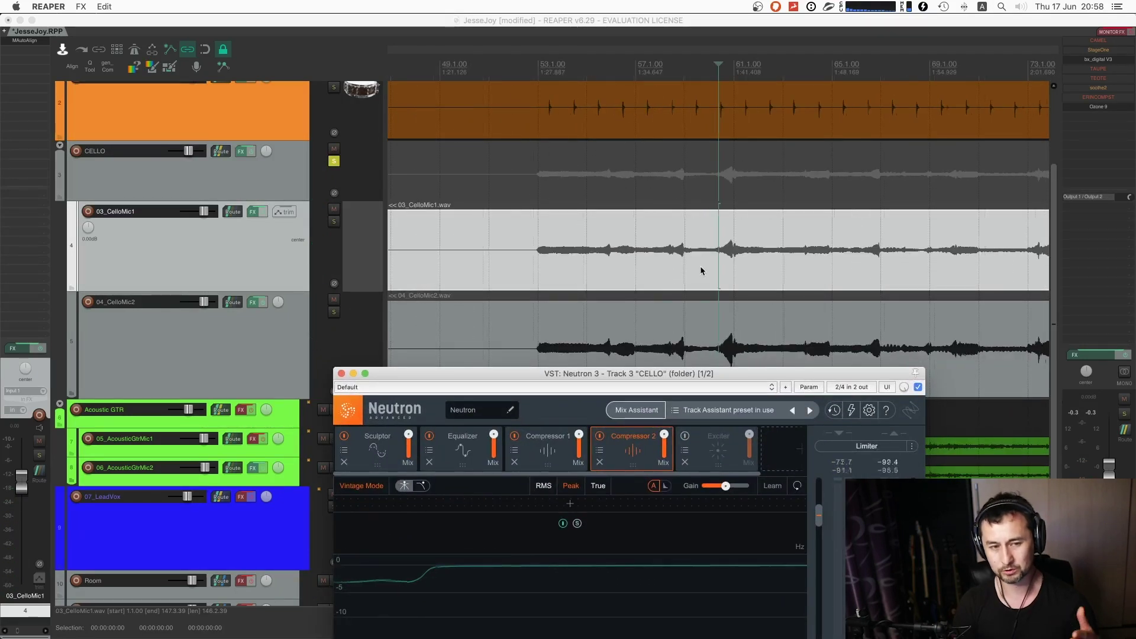
{"action": "scroll", "coordinate": [702, 271], "scroll_direction": "up", "scroll_amount": 4}
{"action": "left_click", "coordinate": [817, 263]}
{"action": "scroll", "coordinate": [817, 263], "scroll_direction": "down", "scroll_amount": 6}
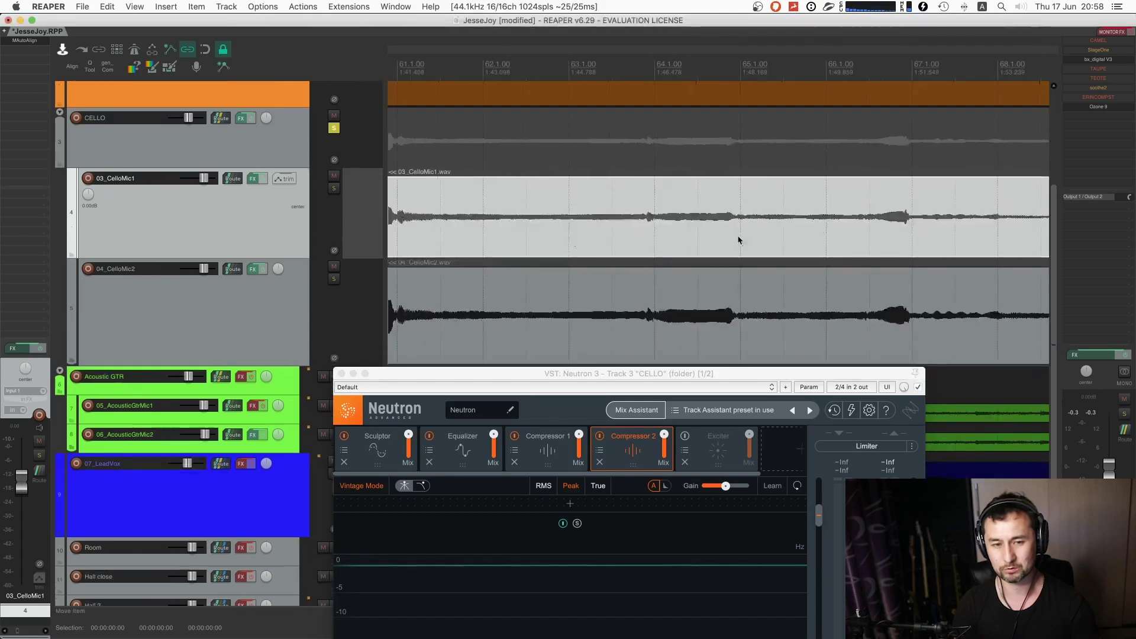
{"action": "scroll", "coordinate": [885, 232], "scroll_direction": "right", "scroll_amount": 5}
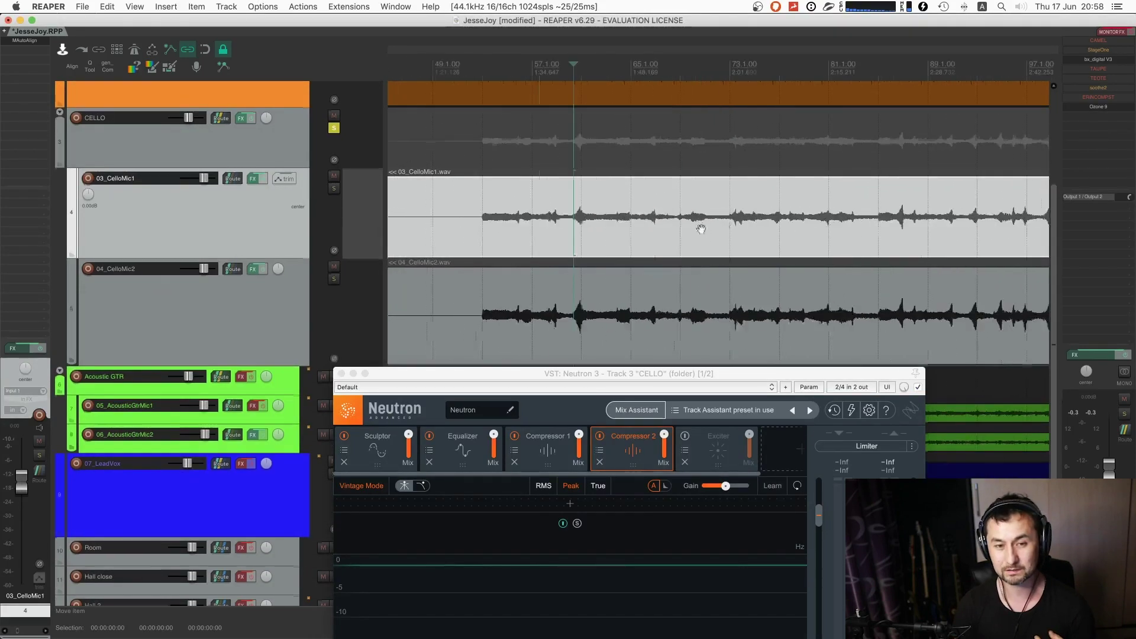
{"action": "left_click", "coordinate": [847, 242]}
{"action": "scroll", "coordinate": [812, 241], "scroll_direction": "up", "scroll_amount": 5}
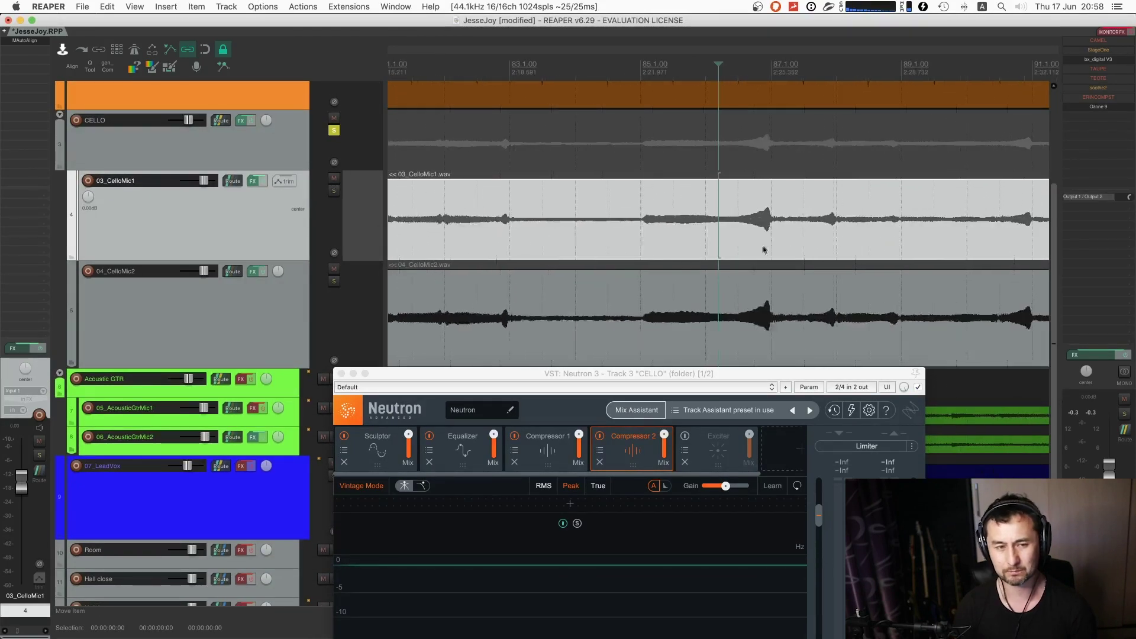
{"action": "key", "text": "space"}
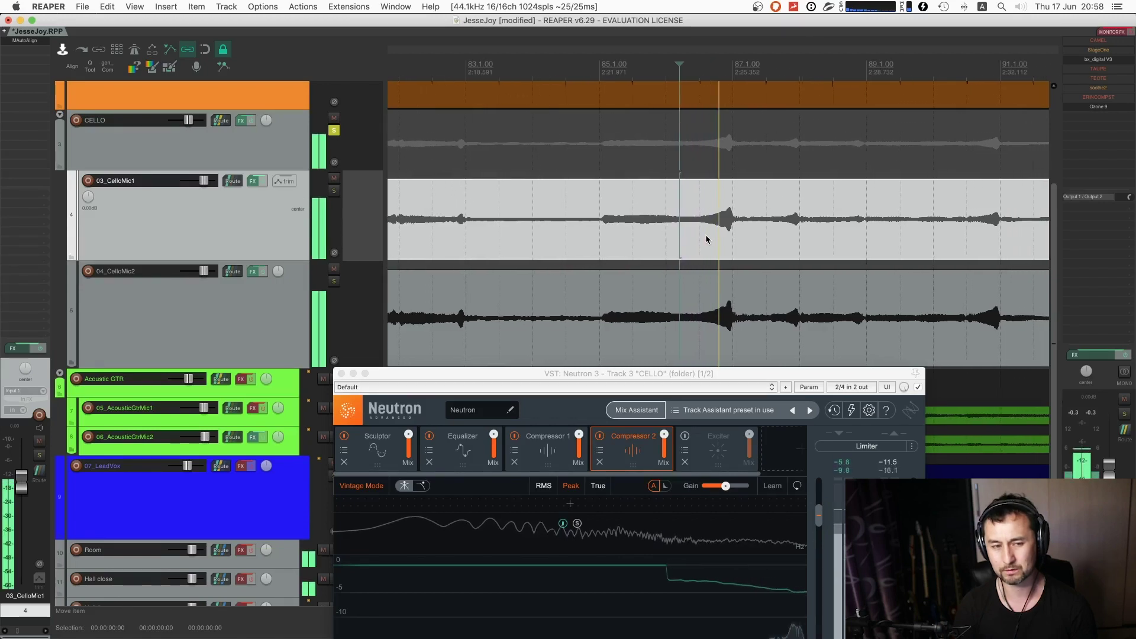
{"action": "key", "text": "space"}
{"action": "scroll", "coordinate": [684, 237], "scroll_direction": "down", "scroll_amount": 5}
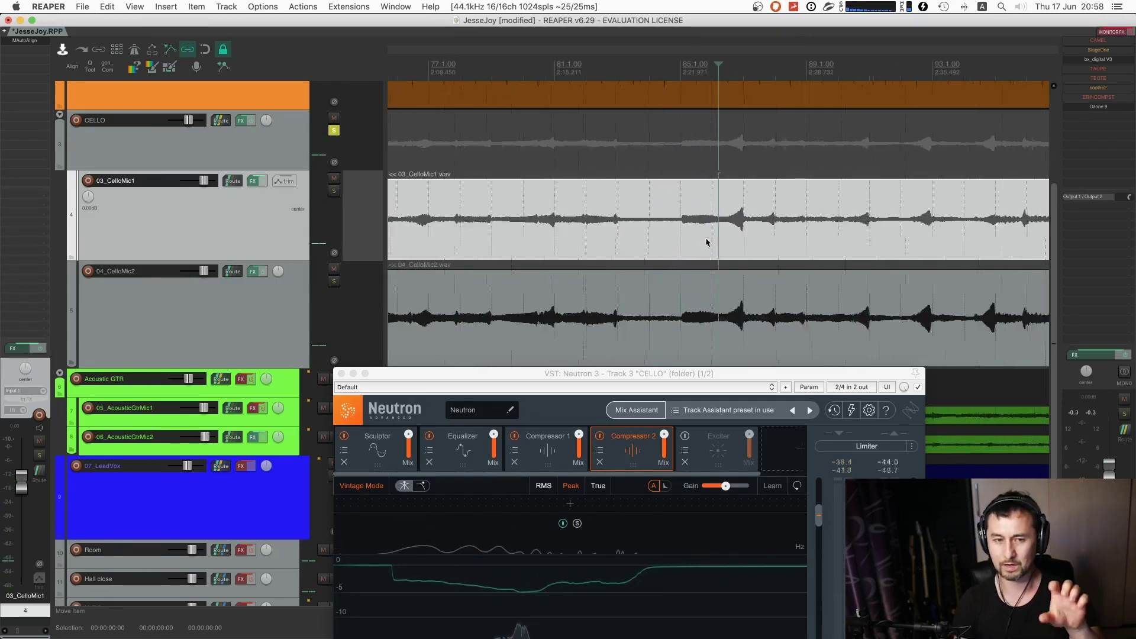
- Lower the Compressor 2 ratio to 1.0:1 and audition the cello from 2:24
{"action": "left_click_drag", "start_coordinate": [741, 372], "coordinate": [798, 119]}
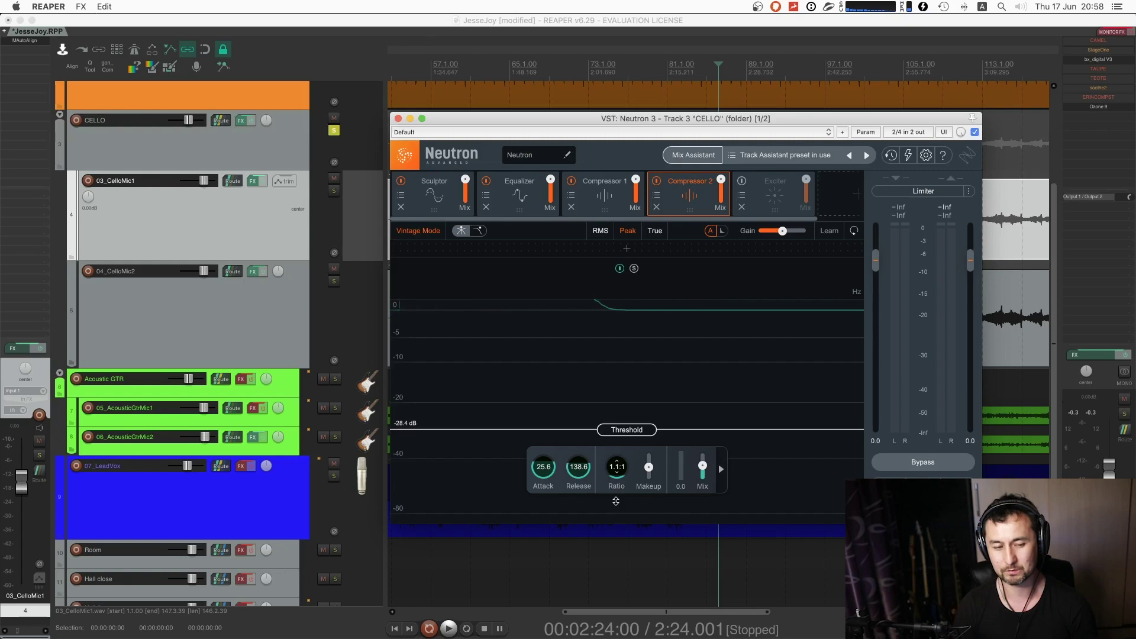
{"action": "key", "text": "space"}
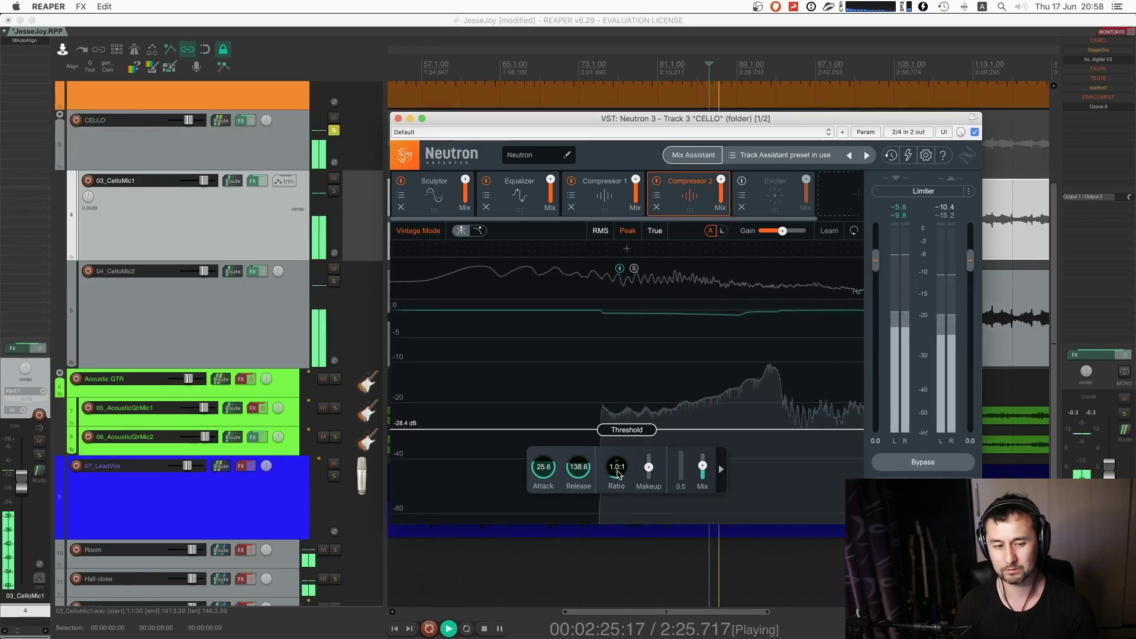
{"action": "key", "text": "space"}
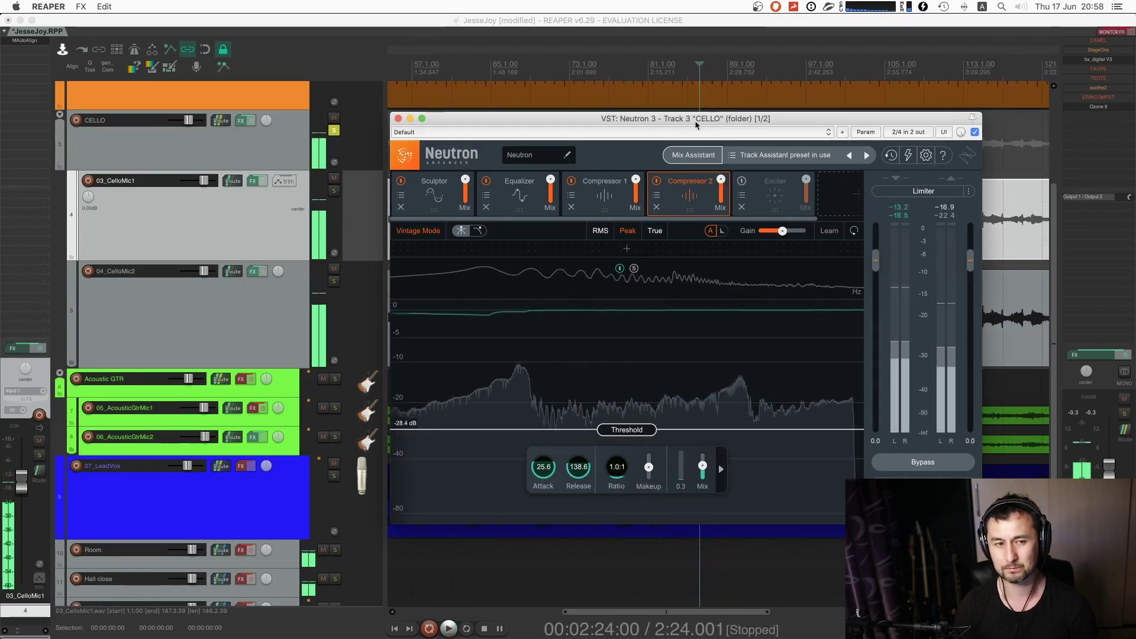
- Enable the Exciter module of Neutron 3 and listen to it on the cello passage at 2:24
{"action": "left_click_drag", "start_coordinate": [696, 124], "coordinate": [644, 397]}
{"action": "scroll", "coordinate": [788, 256], "scroll_direction": "down", "scroll_amount": 3}
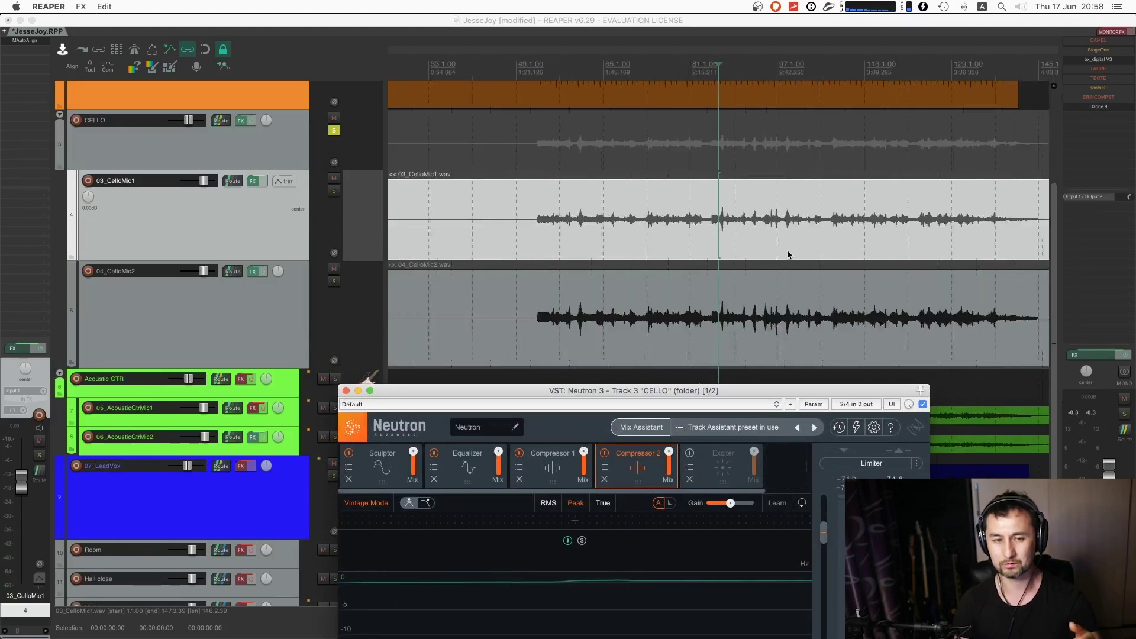
{"action": "left_click_drag", "start_coordinate": [747, 384], "coordinate": [813, 138]}
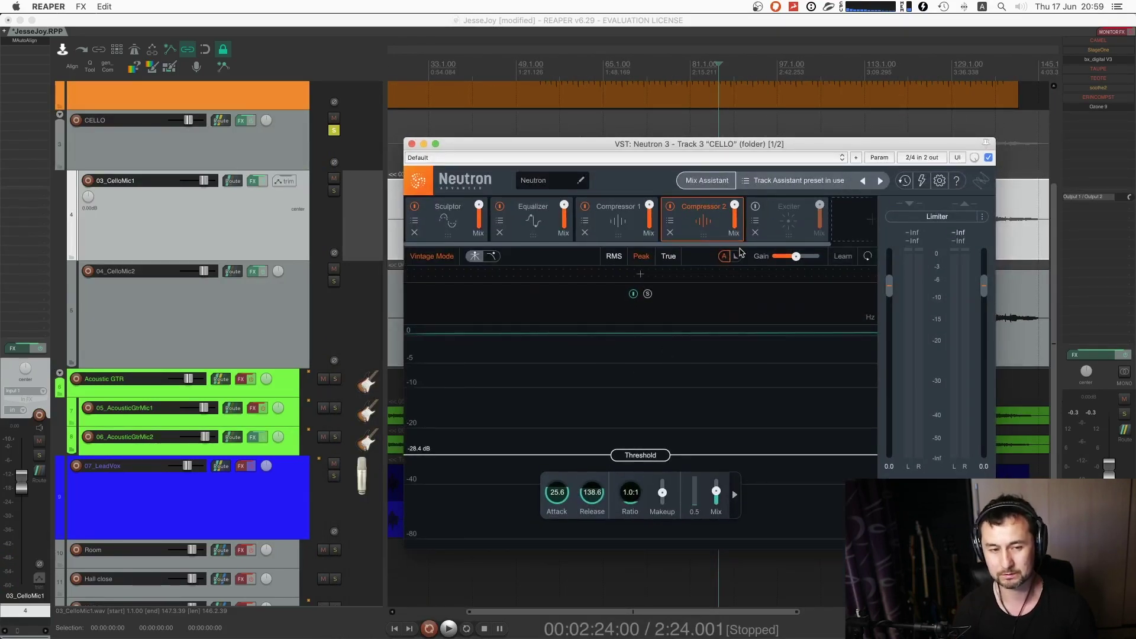
{"action": "left_click", "coordinate": [787, 217]}
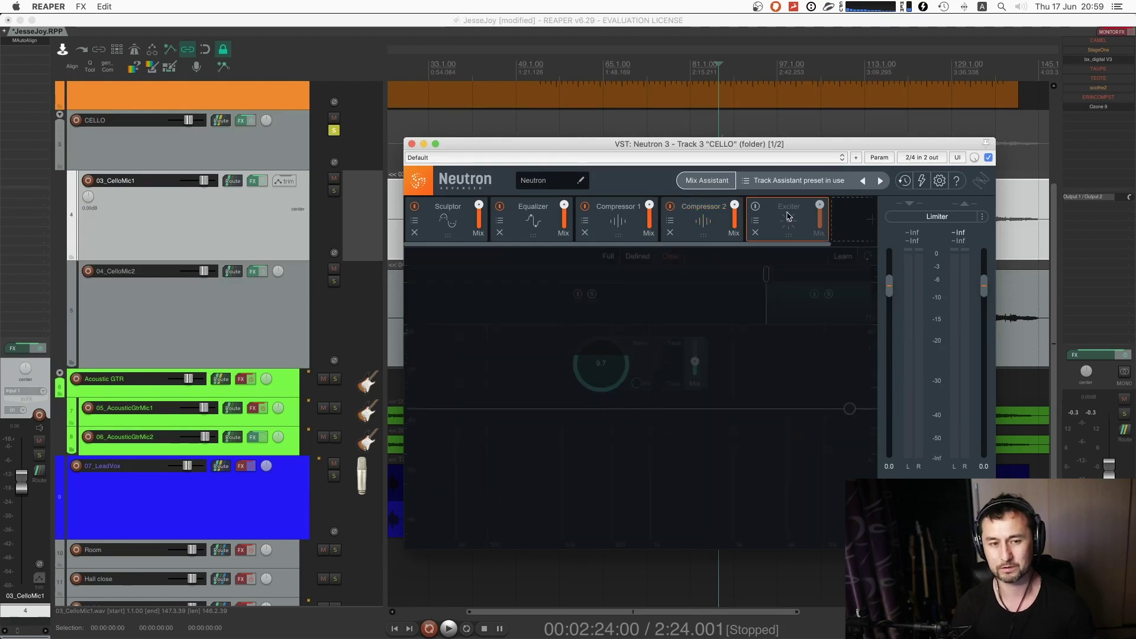
{"action": "left_click", "coordinate": [756, 206]}
{"action": "key", "text": "space"}
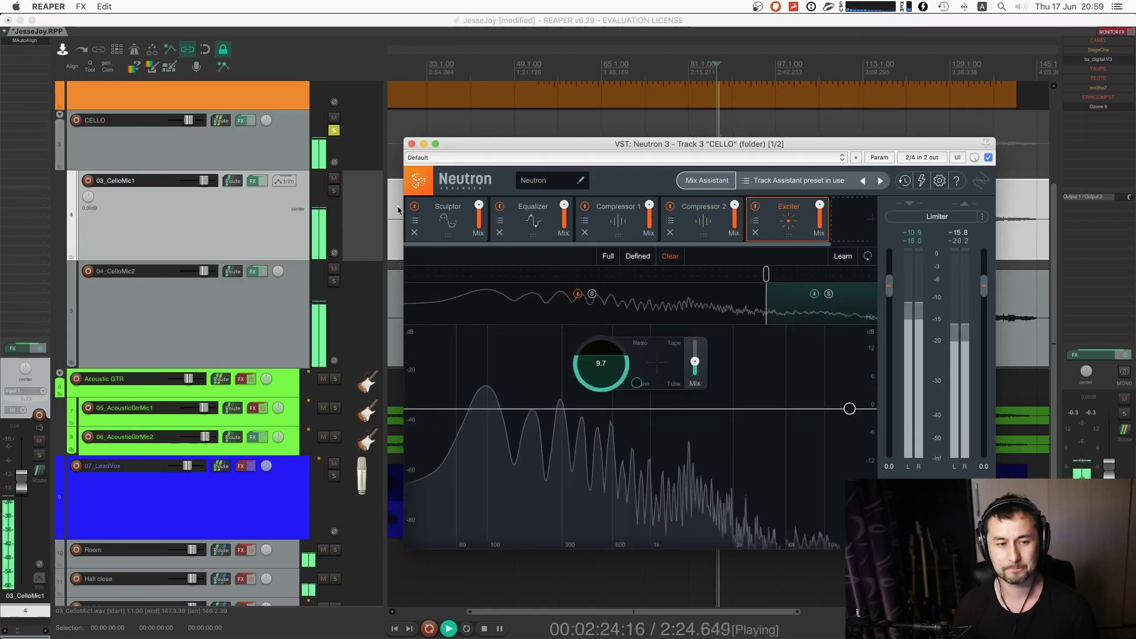
{"action": "key", "text": "space"}
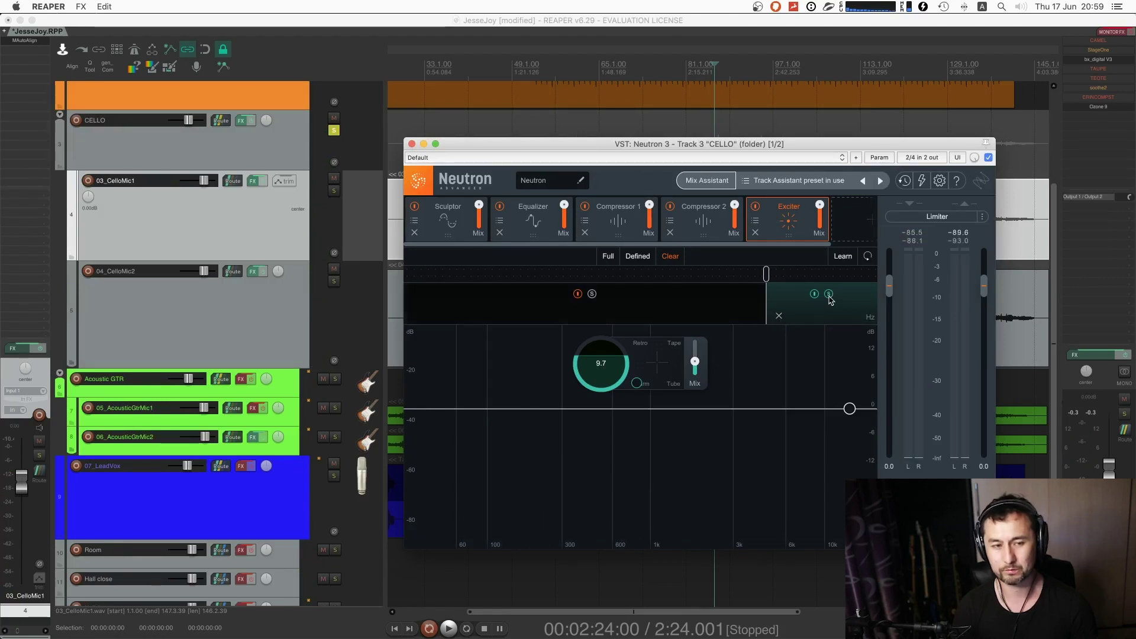
- Adjust the mix of the Exciter's soloed high band, trying 89.4 and 35.9, and check it against the full cello signal
{"action": "key", "text": "space"}
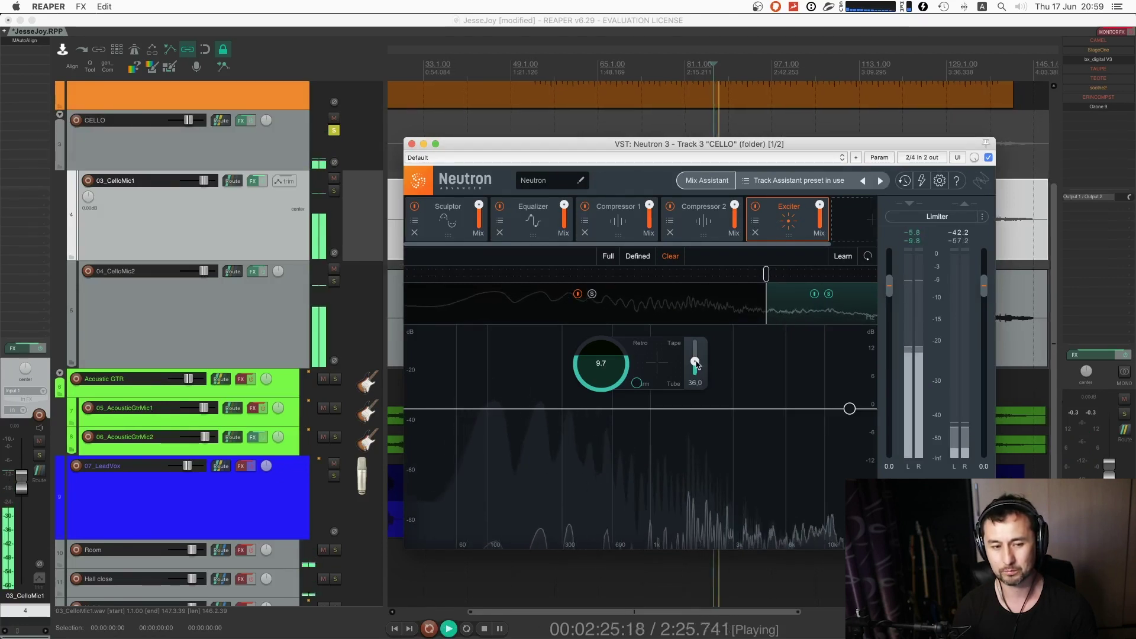
{"action": "left_click_drag", "start_coordinate": [705, 373], "coordinate": [706, 306]}
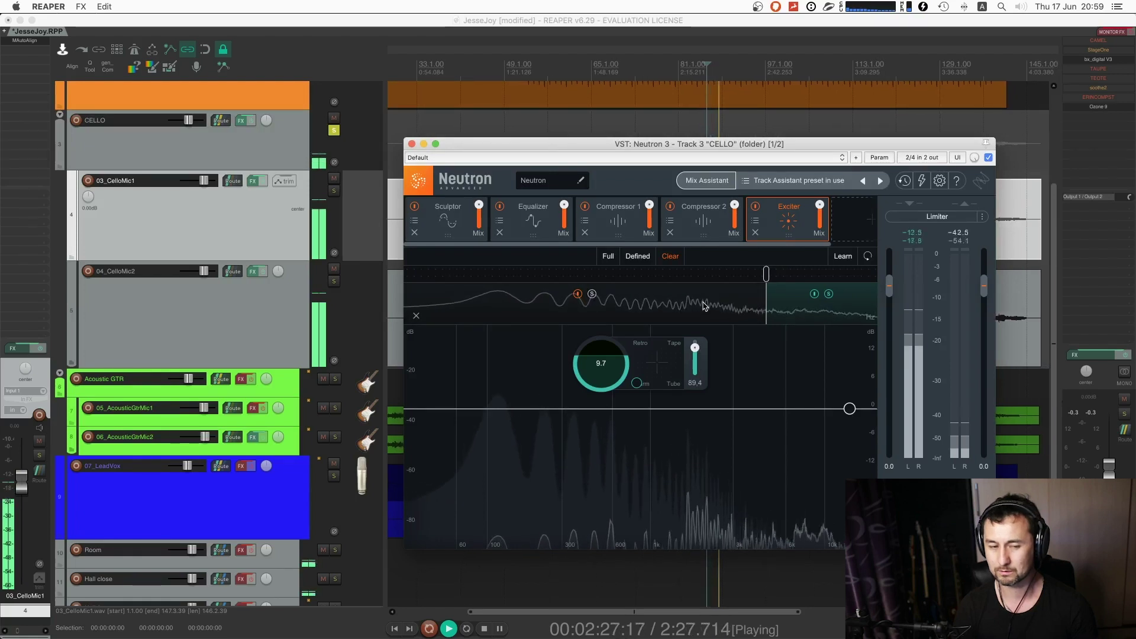
{"action": "left_click_drag", "start_coordinate": [695, 350], "coordinate": [696, 369]}
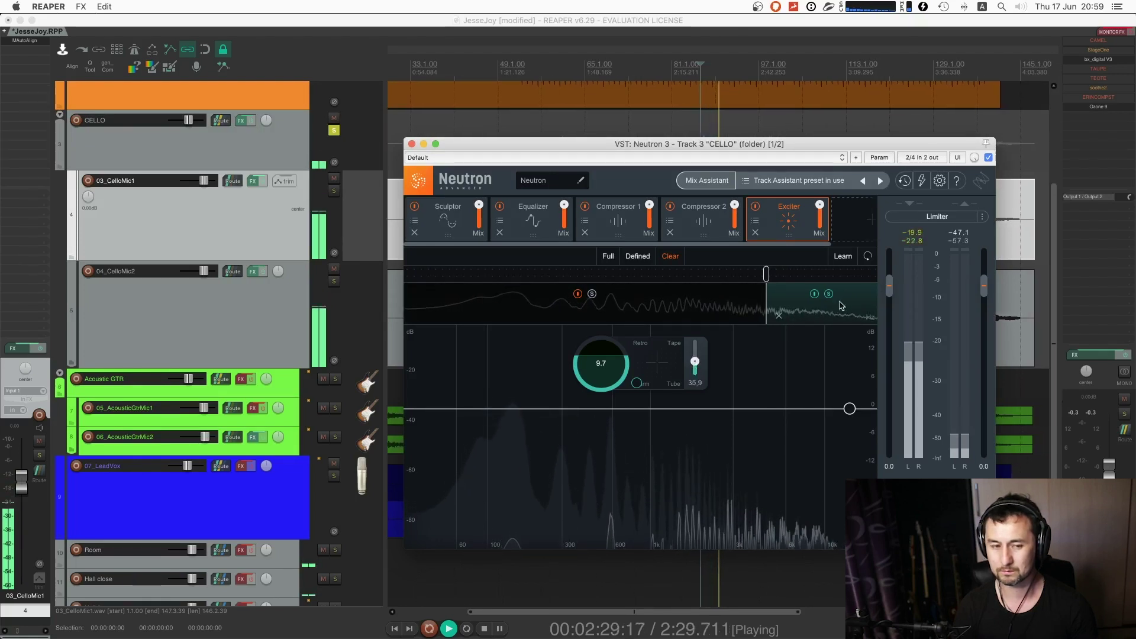
{"action": "key", "text": "space"}
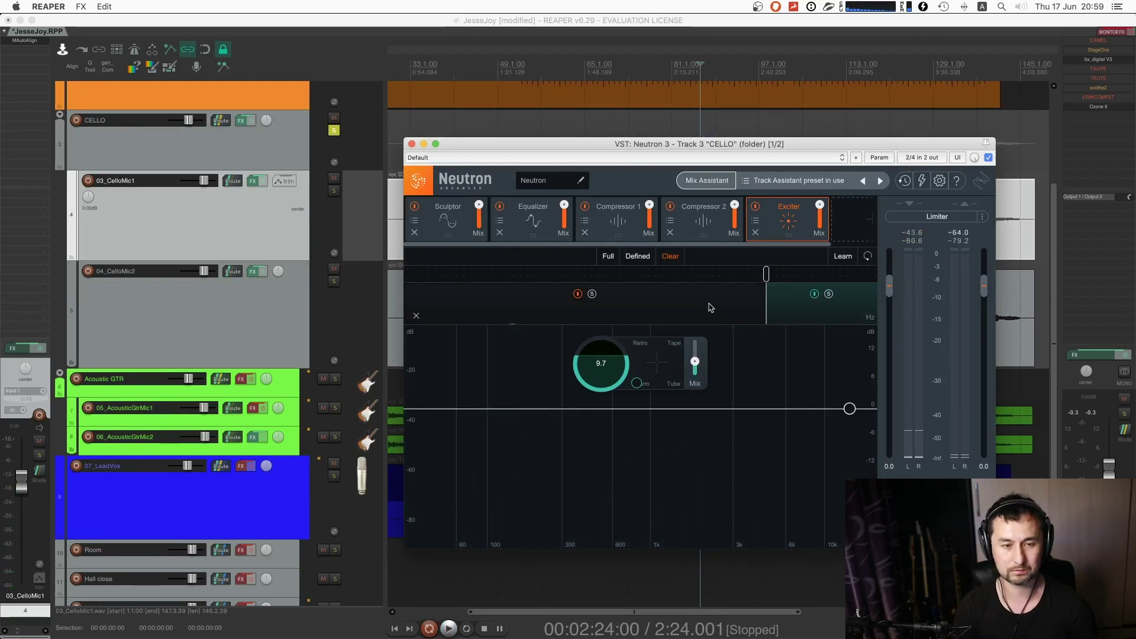
{"action": "key", "text": "space"}
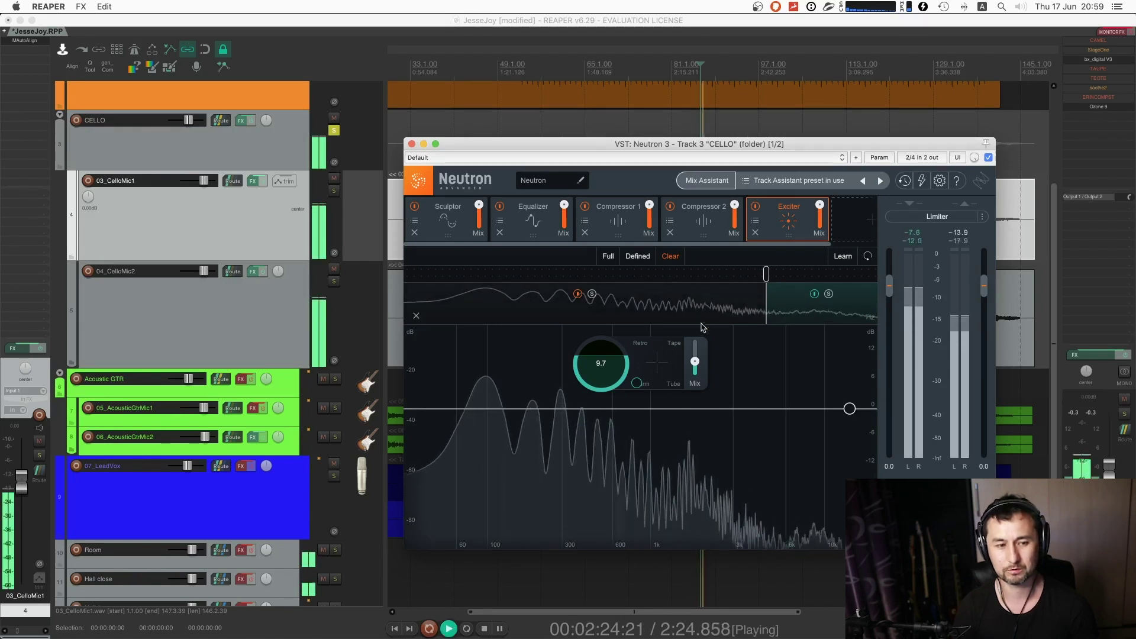
{"action": "key", "text": "space"}
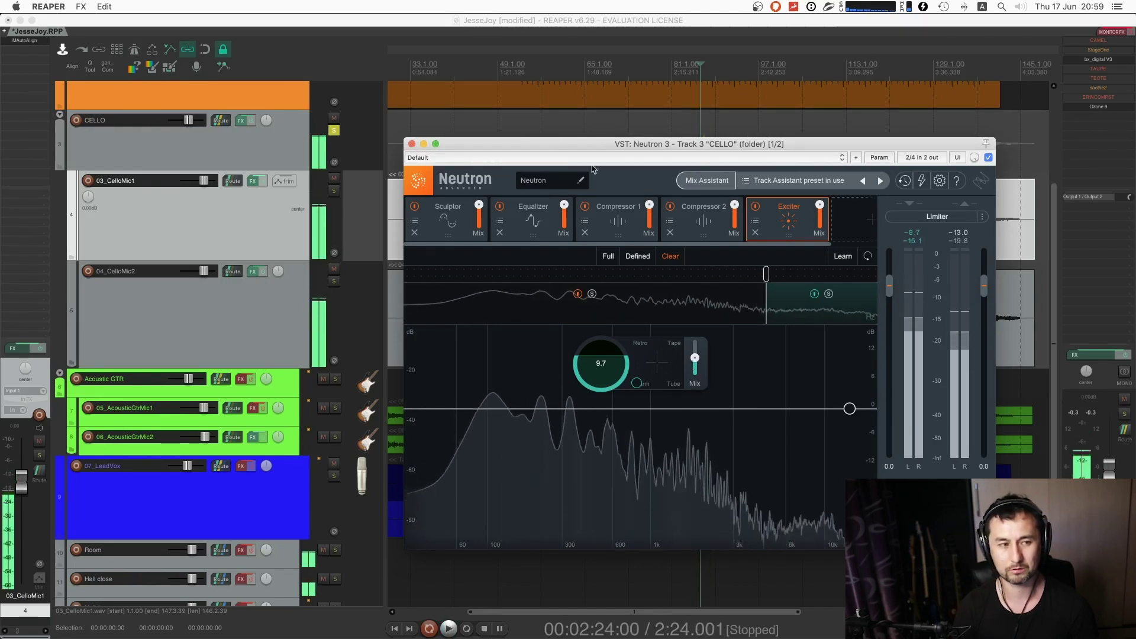
- Compare the cello with Neutron 3 bypassed and active, leave the plugin enabled and close its window
{"action": "left_click", "coordinate": [989, 158]}
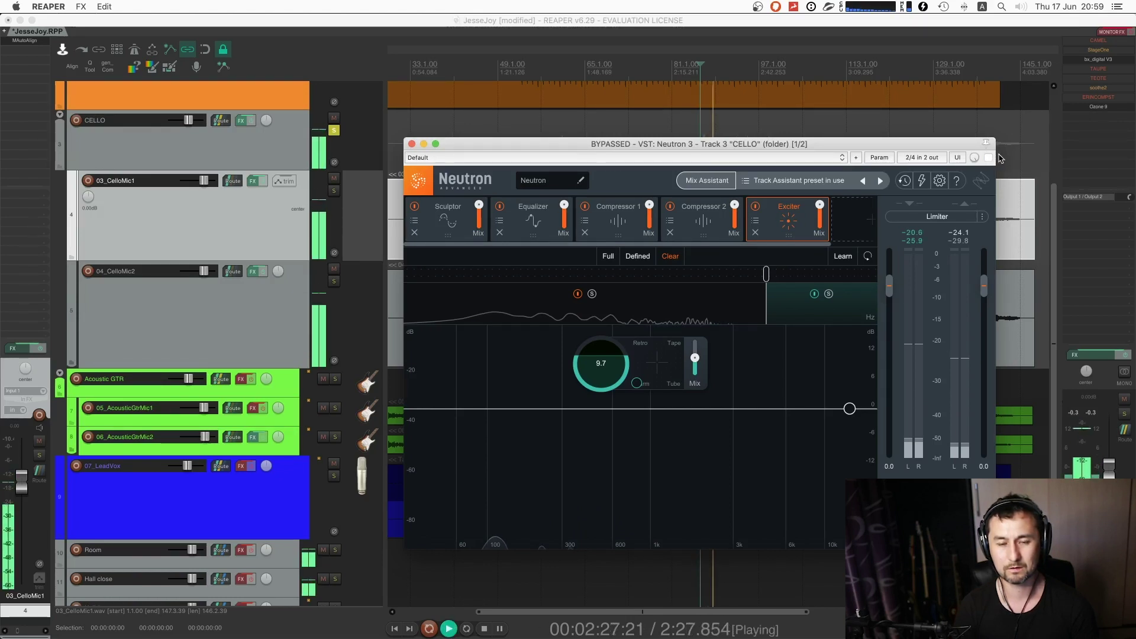
{"action": "left_click", "coordinate": [306, 155]}
{"action": "key", "text": "space"}
{"action": "left_click", "coordinate": [988, 157]}
{"action": "key", "text": "space"}
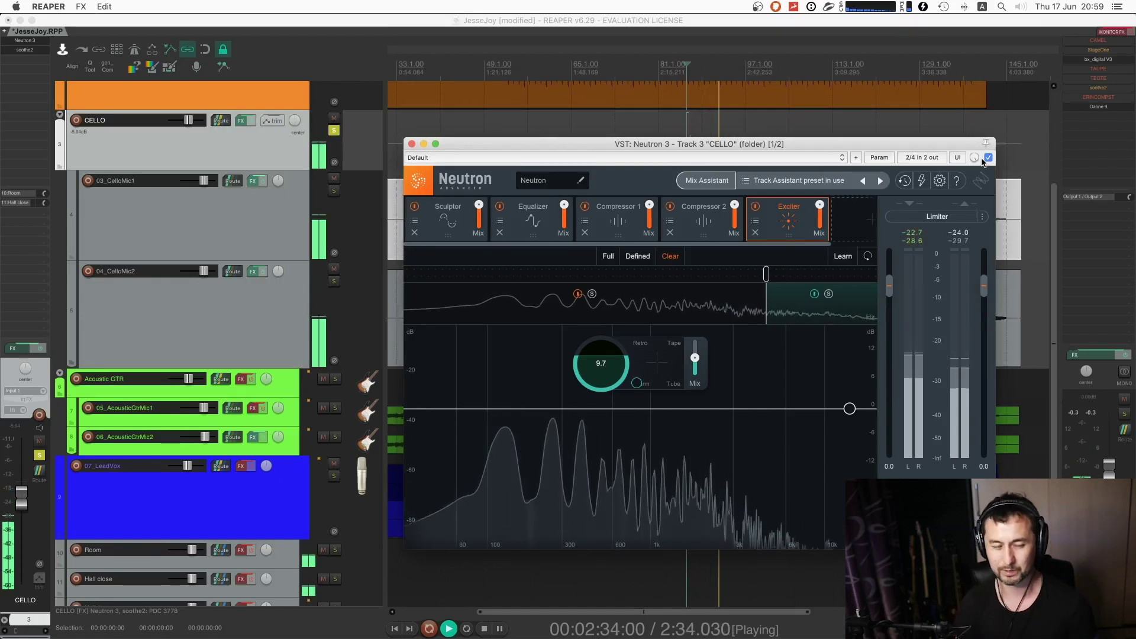
{"action": "key", "text": "space"}
{"action": "left_click", "coordinate": [411, 144]}
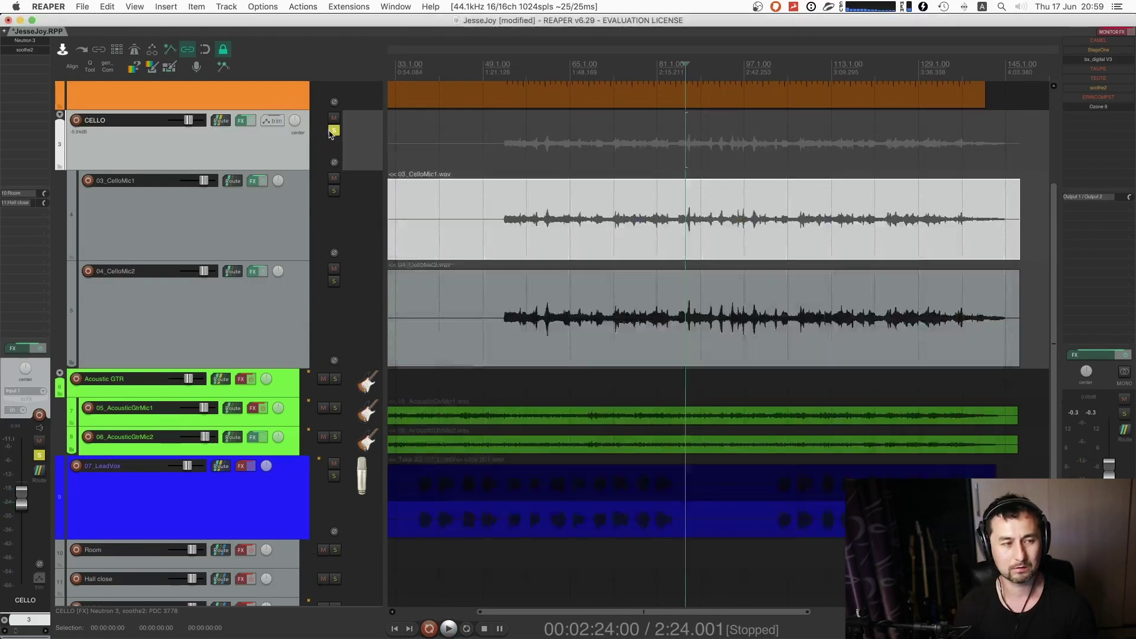
- Unsolo the CELLO folder and delete the silent section before about 1:26 from both cello microphone items
{"action": "left_click", "coordinate": [333, 132]}
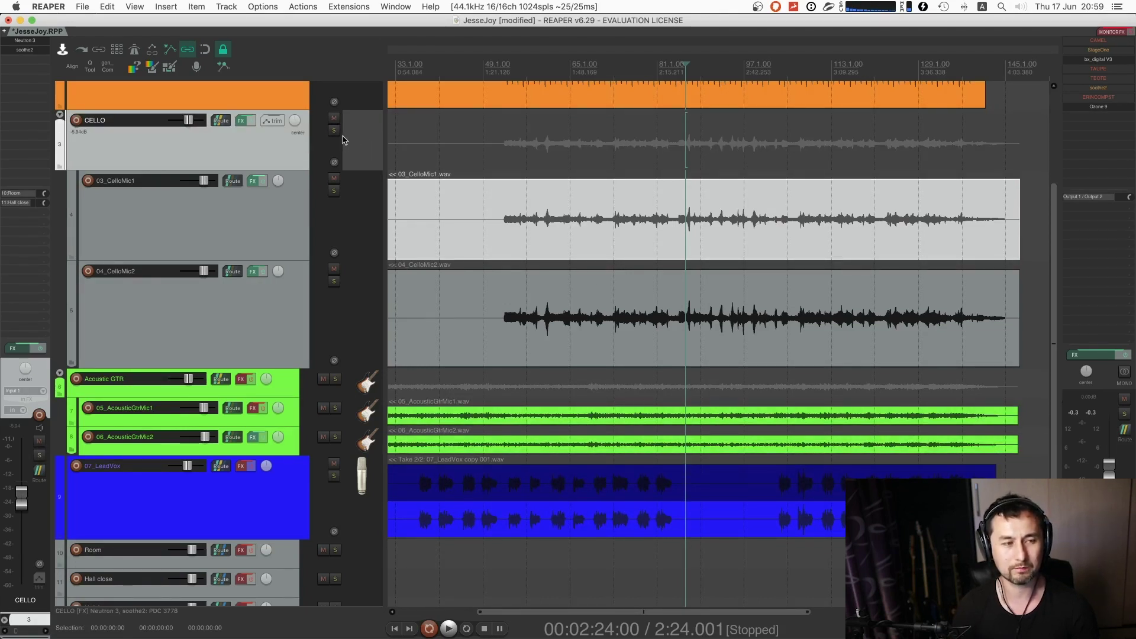
{"action": "left_click", "coordinate": [506, 239]}
{"action": "scroll", "coordinate": [548, 255], "scroll_direction": "up", "scroll_amount": 3}
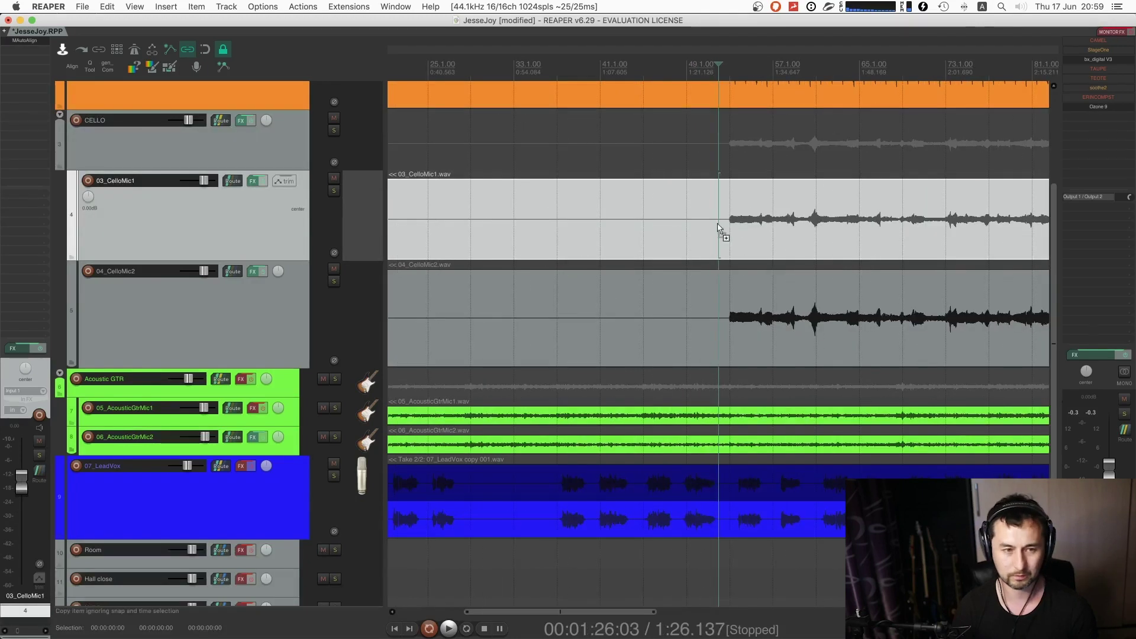
{"action": "left_click_drag", "start_coordinate": [716, 231], "coordinate": [603, 313]}
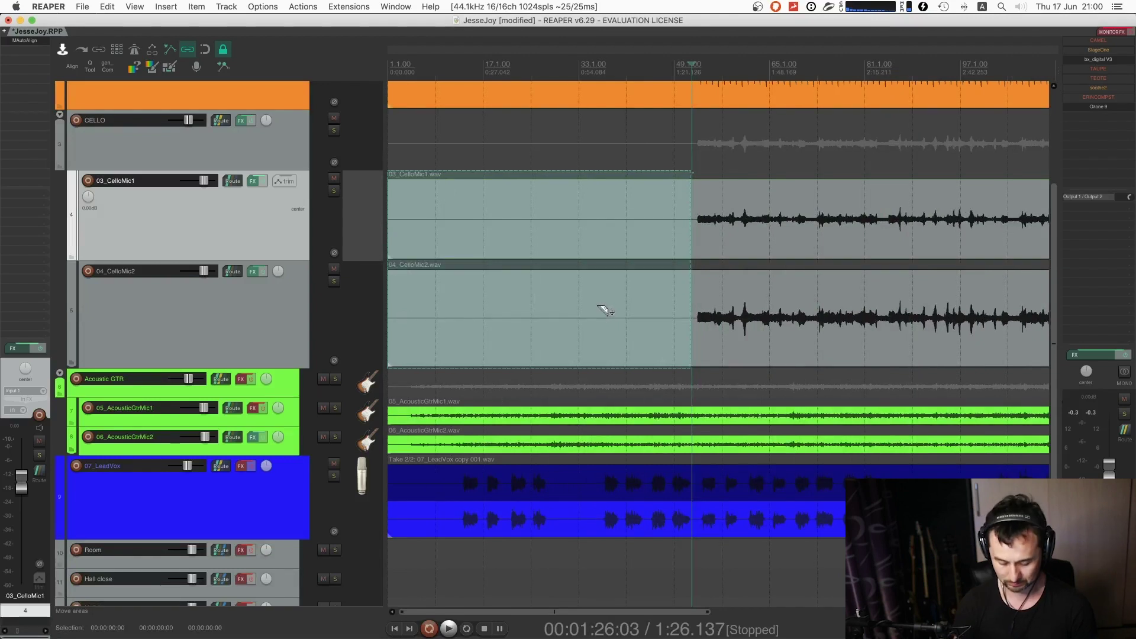
{"action": "key", "text": "Delete"}
{"action": "scroll", "coordinate": [645, 299], "scroll_direction": "down", "scroll_amount": 3}
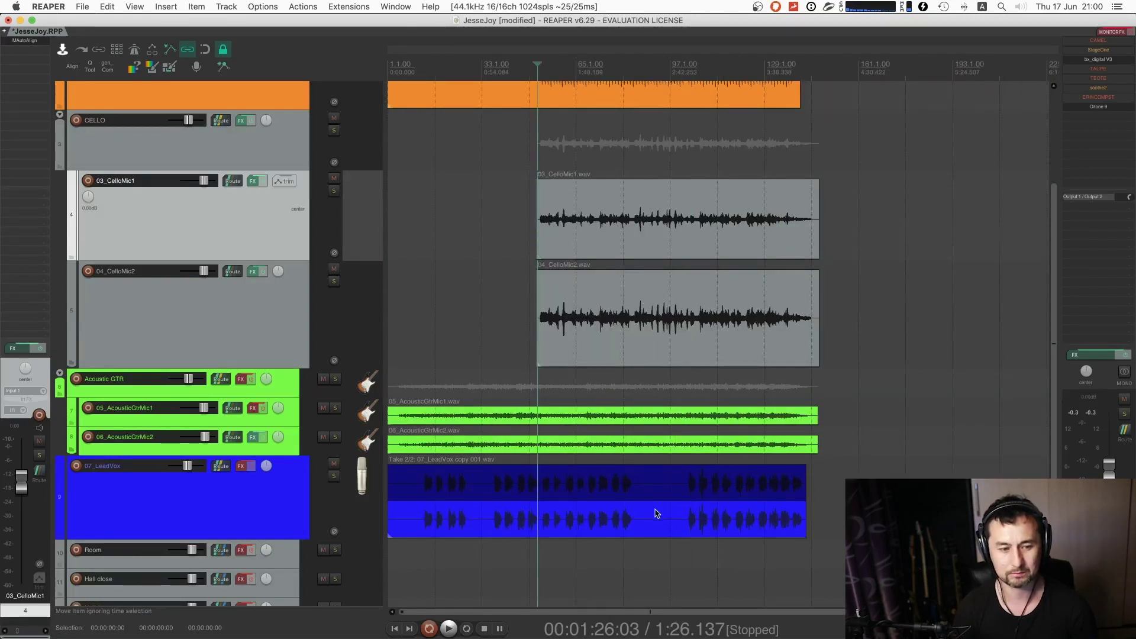
- Collapse the enlarged lead vocal track to the compact overview and increase the heights of the CELLO folder and its two microphone tracks
{"action": "left_click_drag", "start_coordinate": [681, 534], "coordinate": [682, 531]}
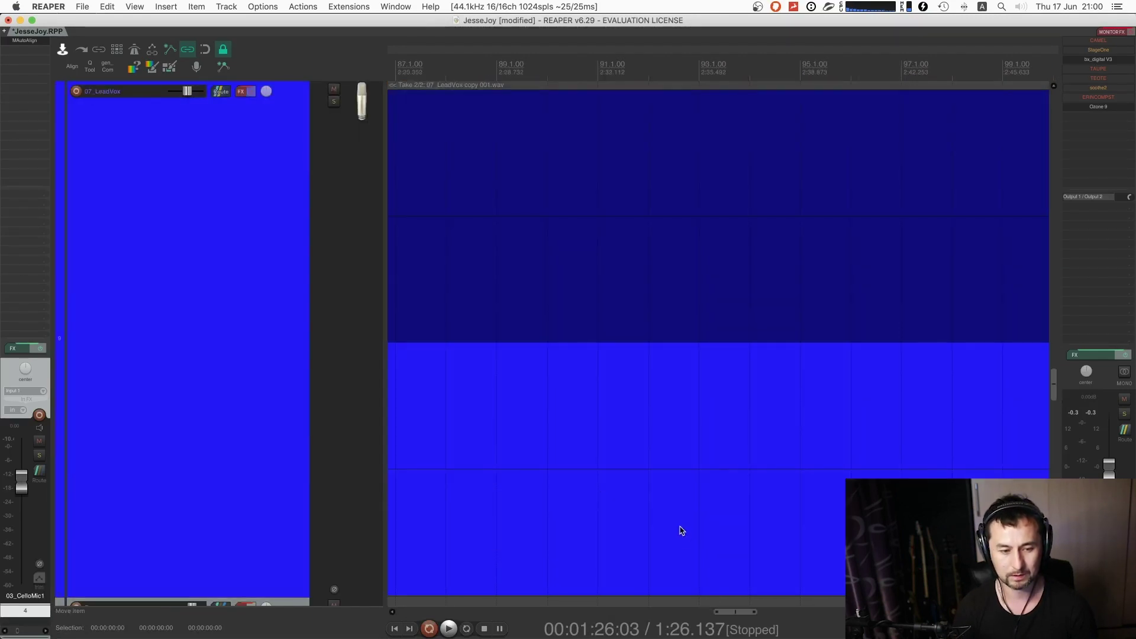
{"action": "key", "text": "grave"}
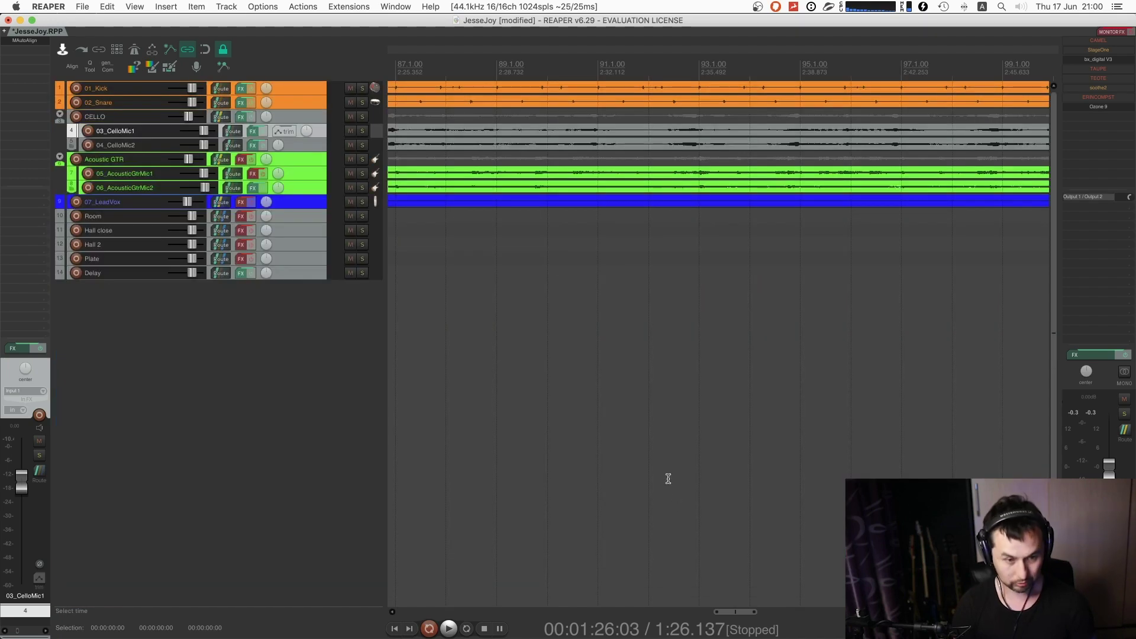
{"action": "scroll", "coordinate": [531, 179], "scroll_direction": "down", "scroll_amount": 5}
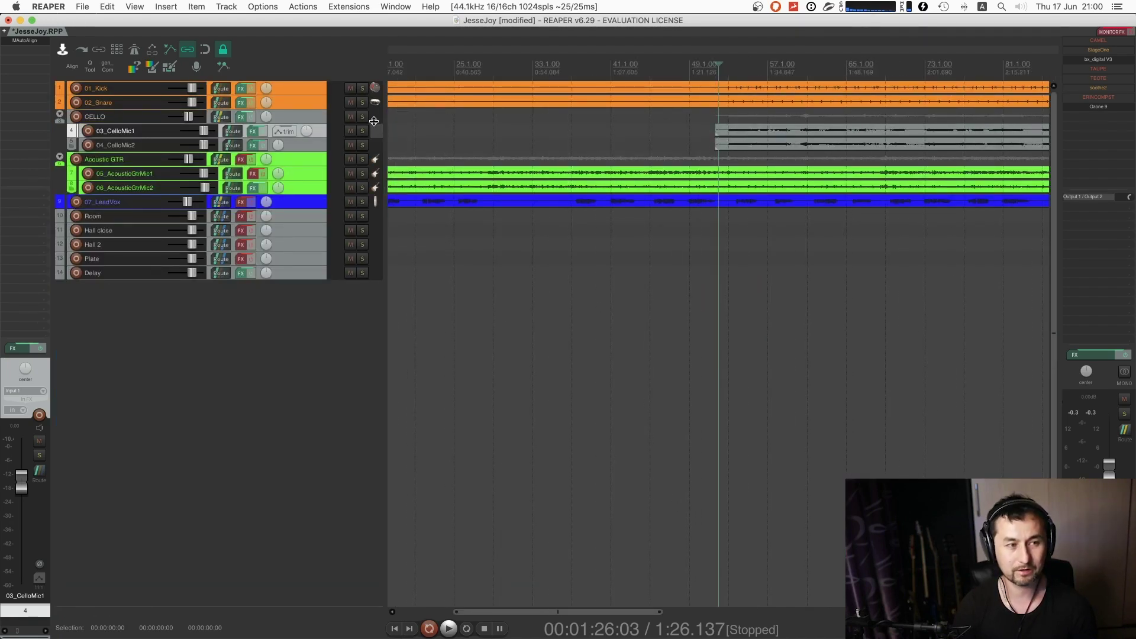
{"action": "left_click_drag", "start_coordinate": [375, 122], "coordinate": [374, 397]}
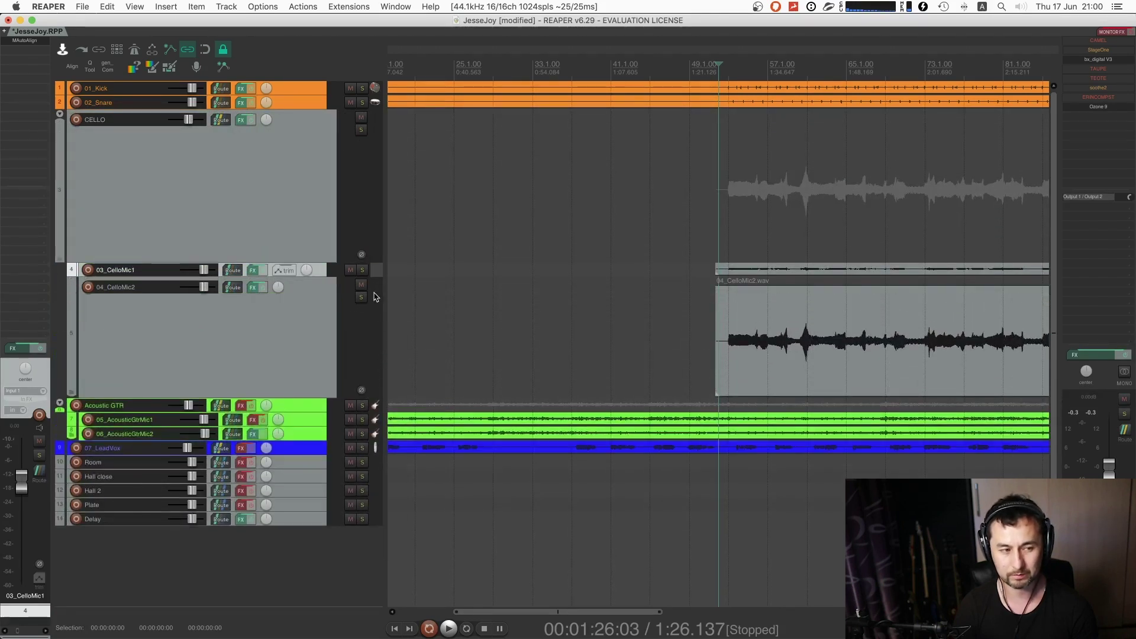
{"action": "left_click_drag", "start_coordinate": [372, 277], "coordinate": [371, 349]}
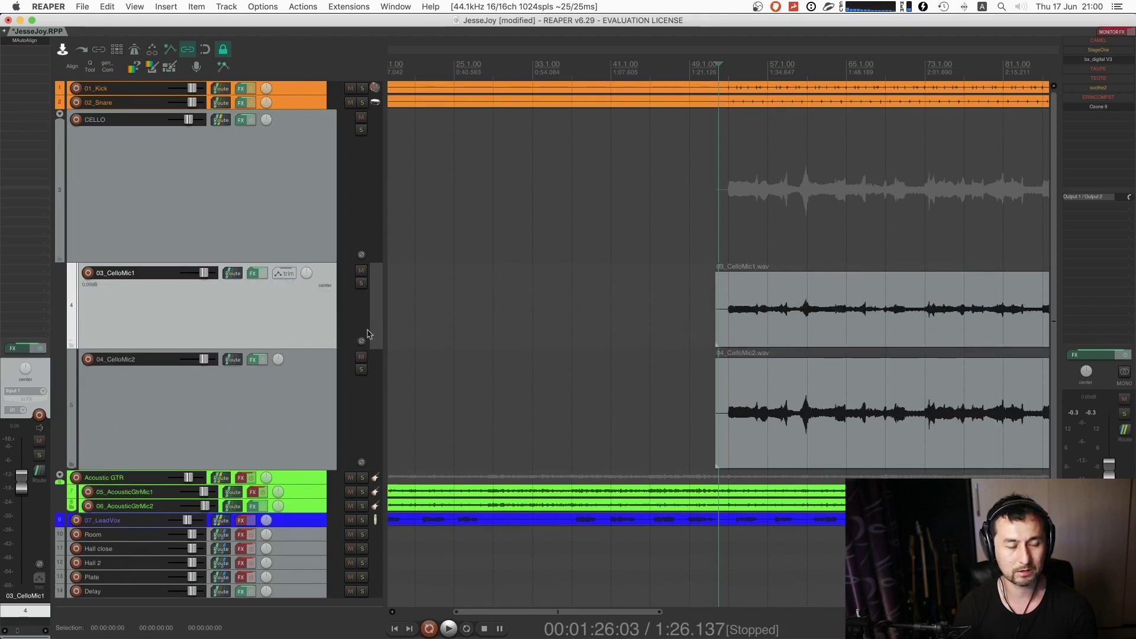
- Look briefly at Neutron 3 on the CELLO folder, close it, and open soothe2 with its window below the cello tracks
{"action": "left_click", "coordinate": [307, 219]}
{"action": "left_click", "coordinate": [30, 42]}
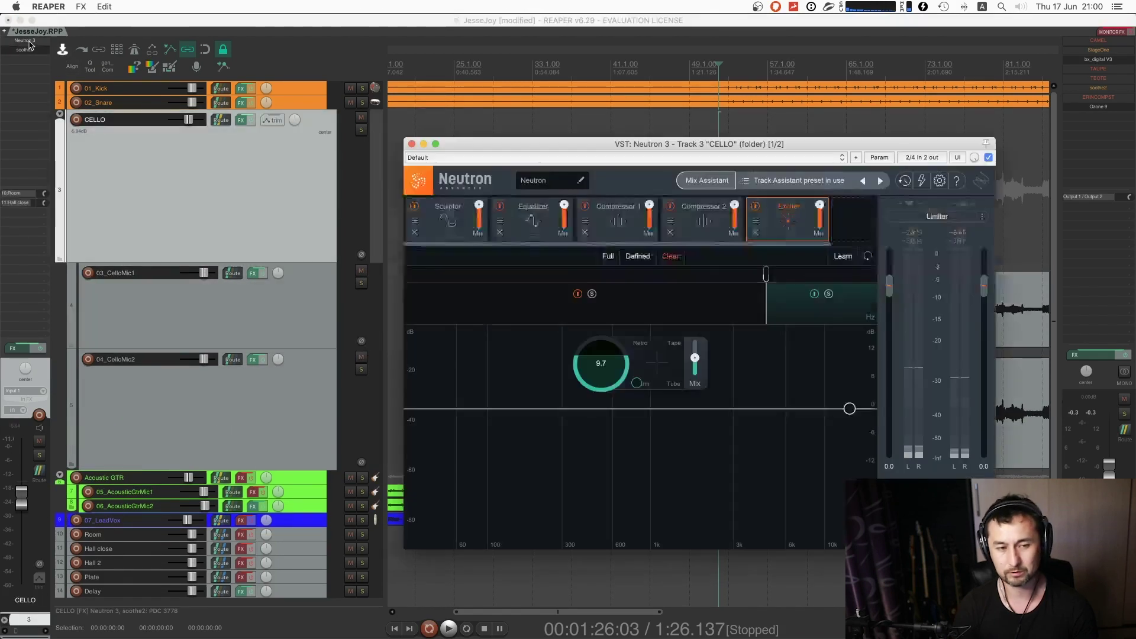
{"action": "left_click", "coordinate": [412, 144]}
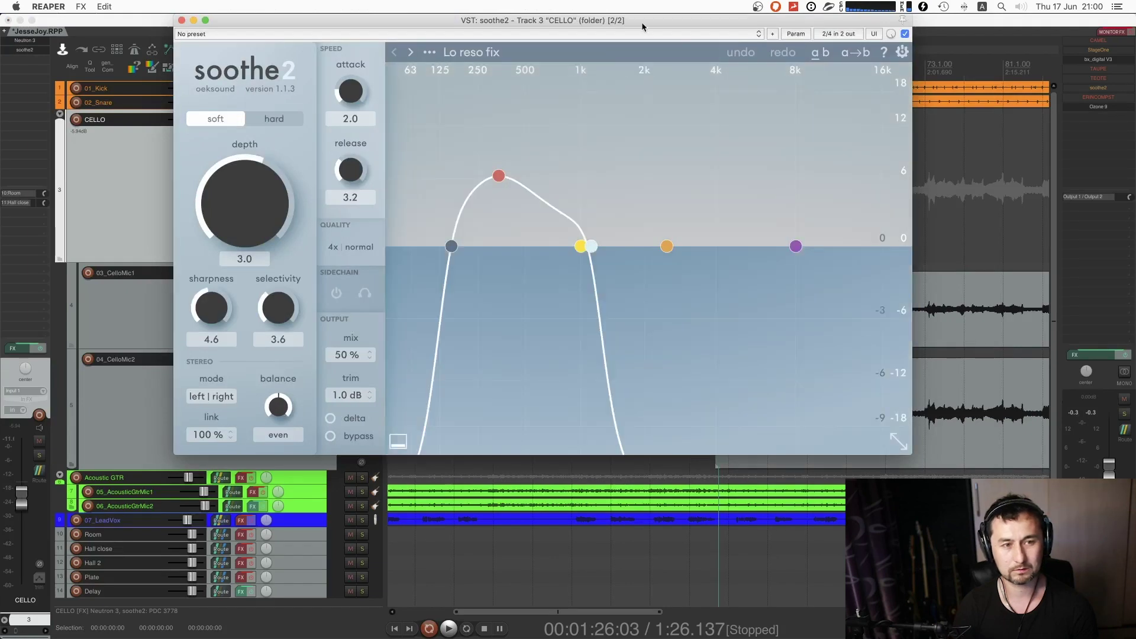
{"action": "left_click_drag", "start_coordinate": [642, 22], "coordinate": [756, 253]}
{"action": "scroll", "coordinate": [311, 178], "scroll_direction": "down", "scroll_amount": 3}
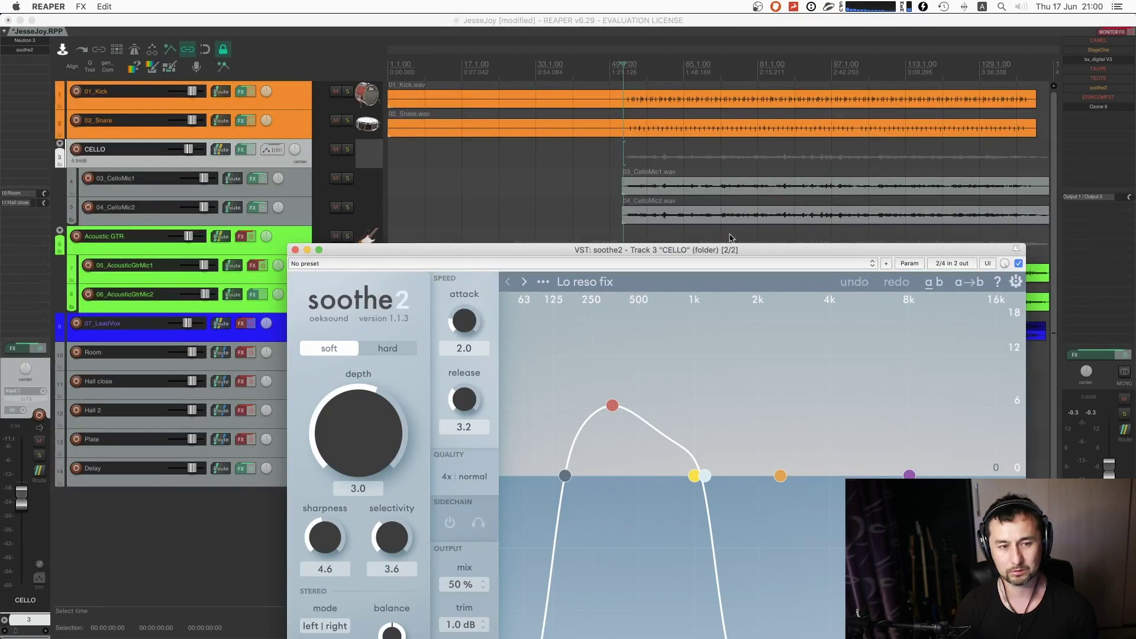
{"action": "scroll", "coordinate": [805, 207], "scroll_direction": "up", "scroll_amount": 1}
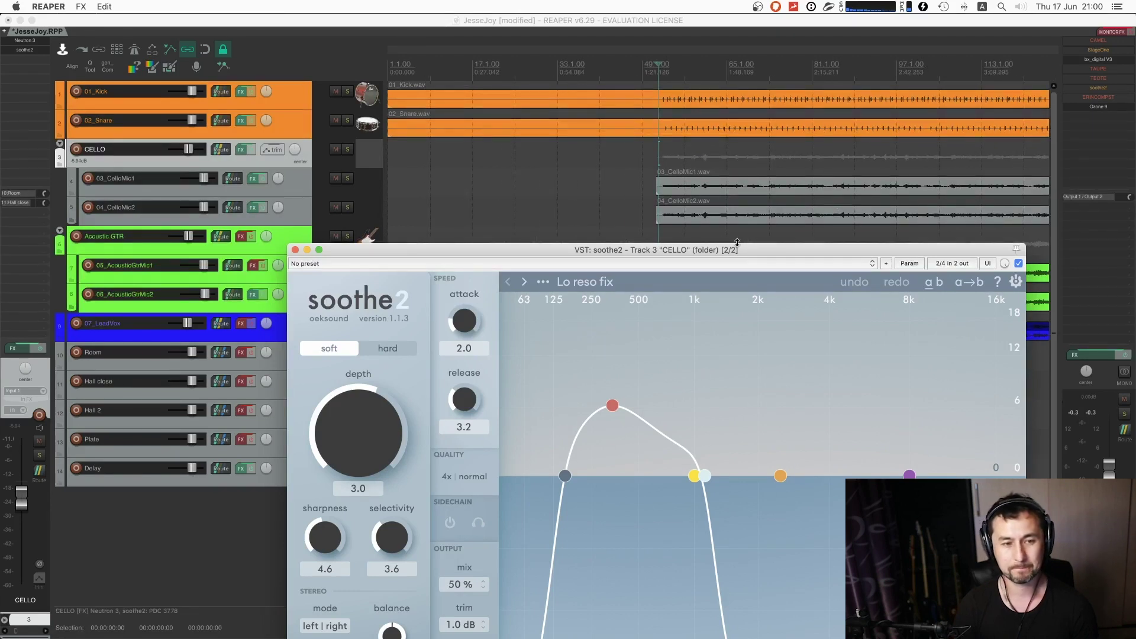
{"action": "left_click_drag", "start_coordinate": [743, 253], "coordinate": [772, 240]}
{"action": "left_click_drag", "start_coordinate": [766, 179], "coordinate": [626, 166]}
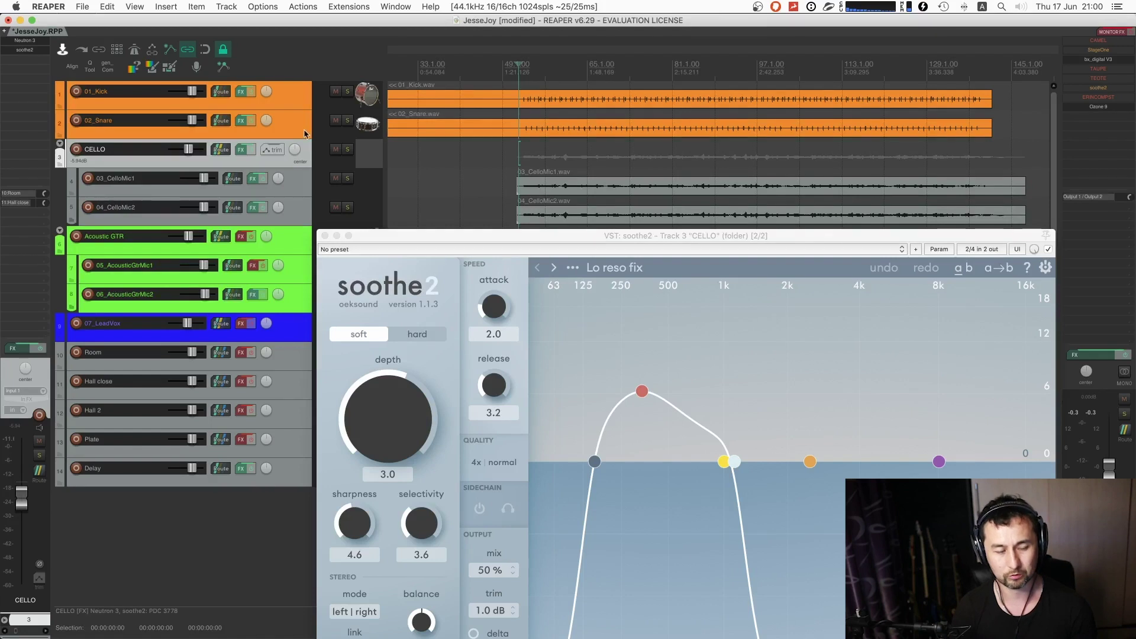
- Solo the CELLO folder and play it from about 1:26 to check how soothe2 processes the cello
{"action": "left_click", "coordinate": [348, 150]}
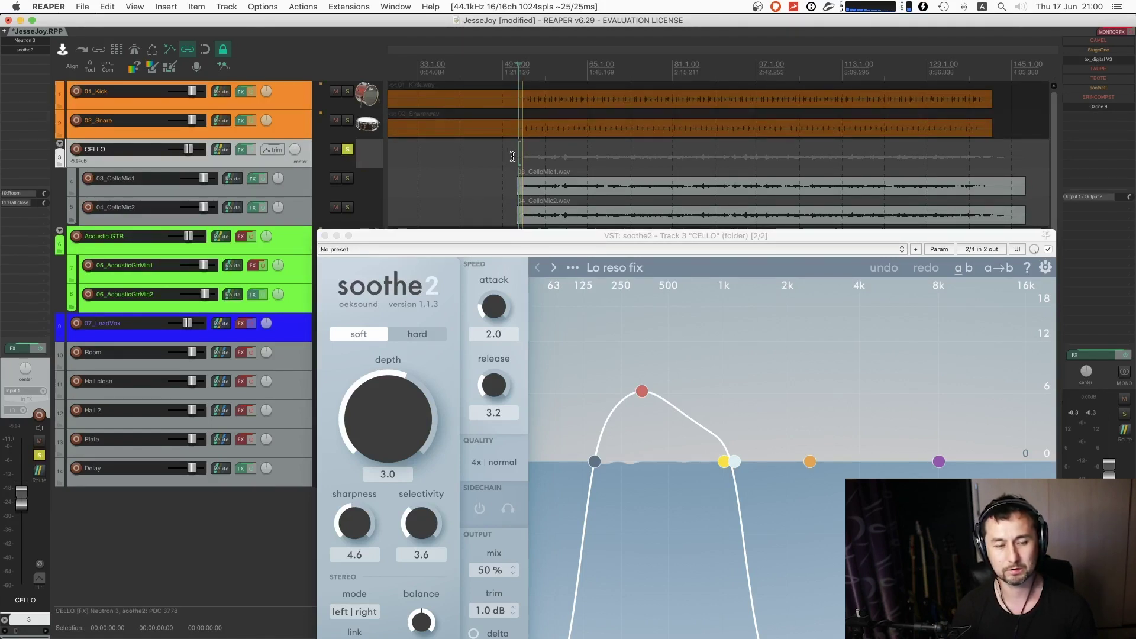
{"action": "left_click_drag", "start_coordinate": [638, 239], "coordinate": [656, 158]}
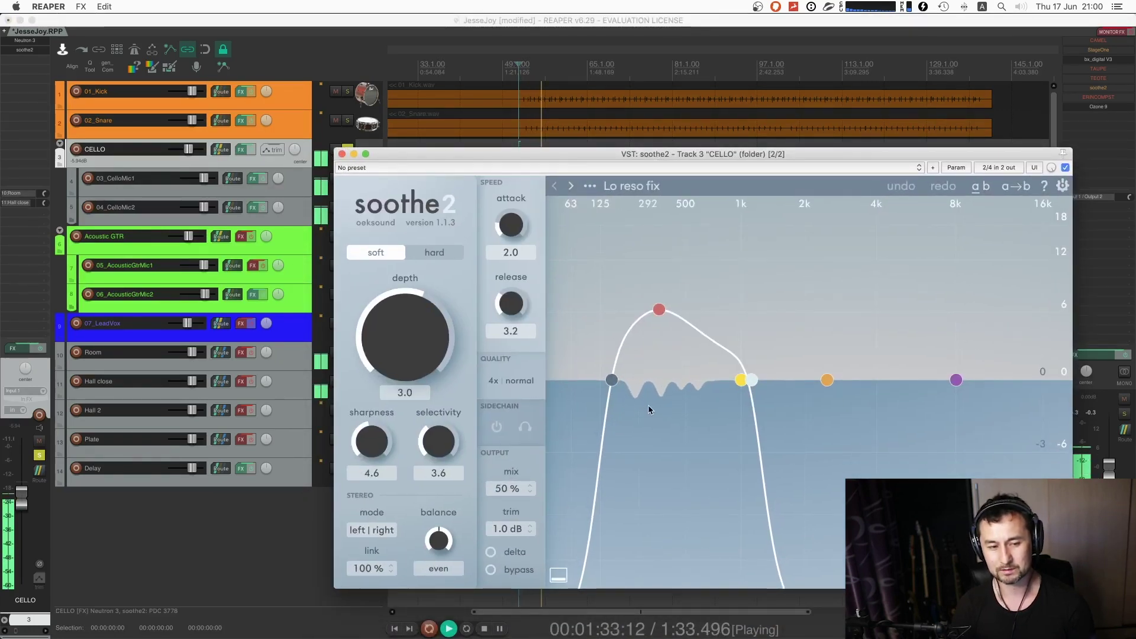
{"action": "key", "text": "space"}
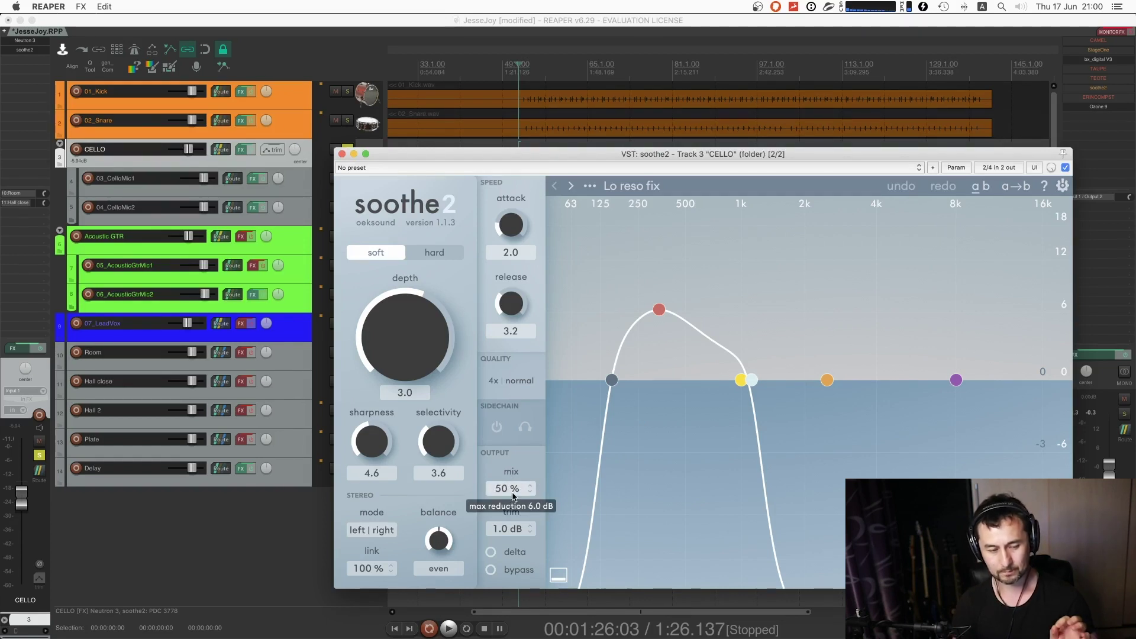
{"action": "mouse_move", "coordinate": [520, 497]}
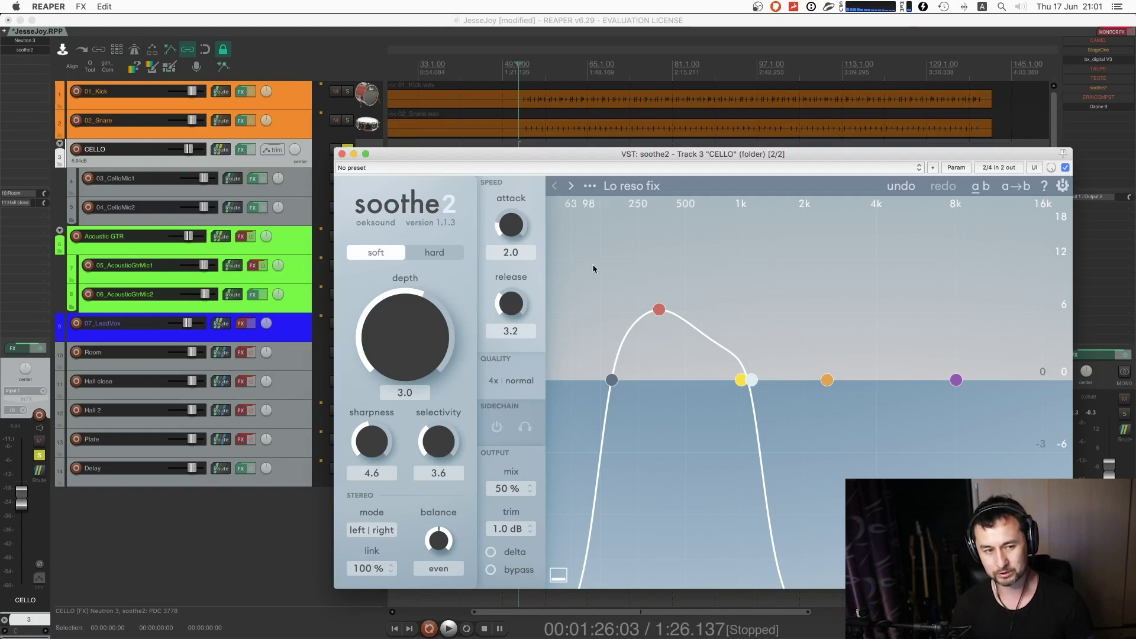
- Lower the soothe2 low cut frequency to 121 Hz while the cello plays, and close the plugin window
{"action": "key", "text": "space"}
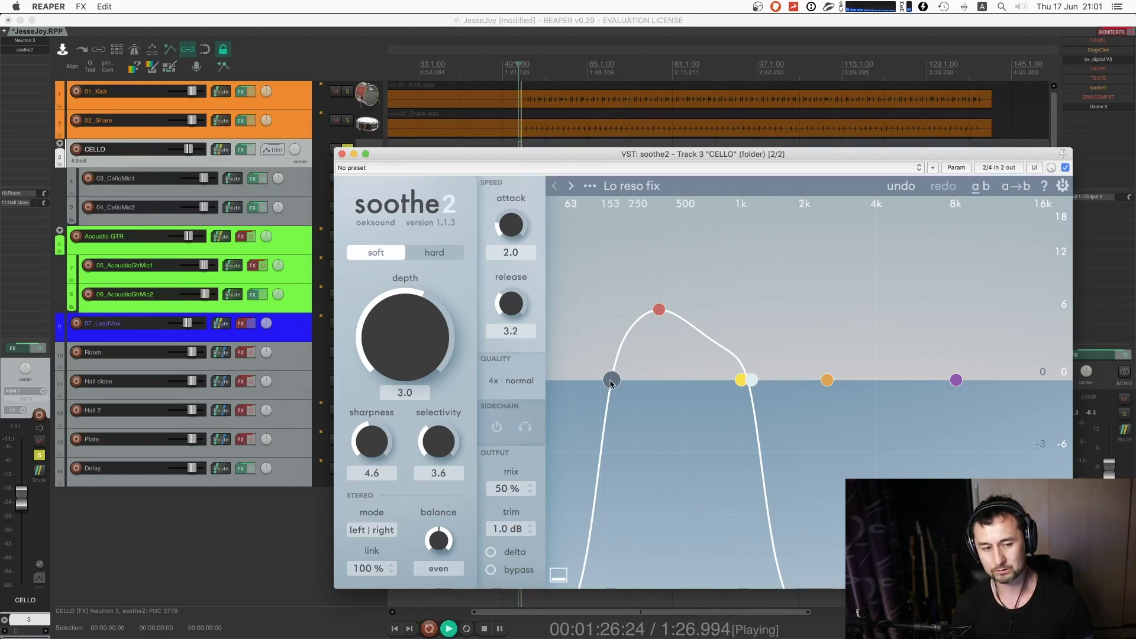
{"action": "left_click_drag", "start_coordinate": [612, 380], "coordinate": [599, 380]}
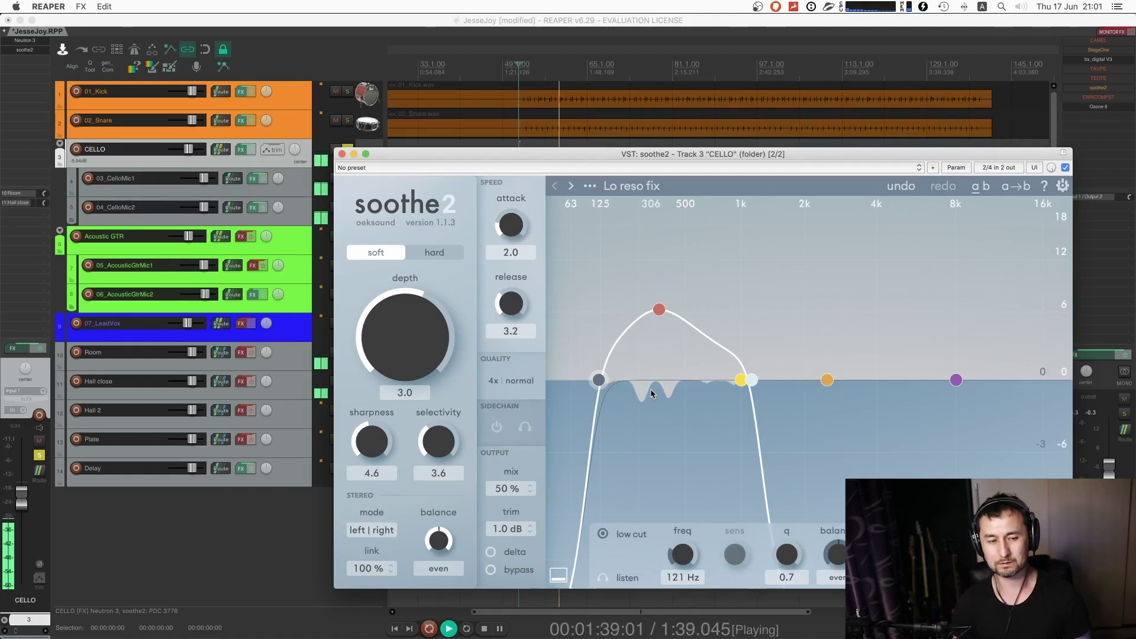
{"action": "left_click", "coordinate": [341, 154]}
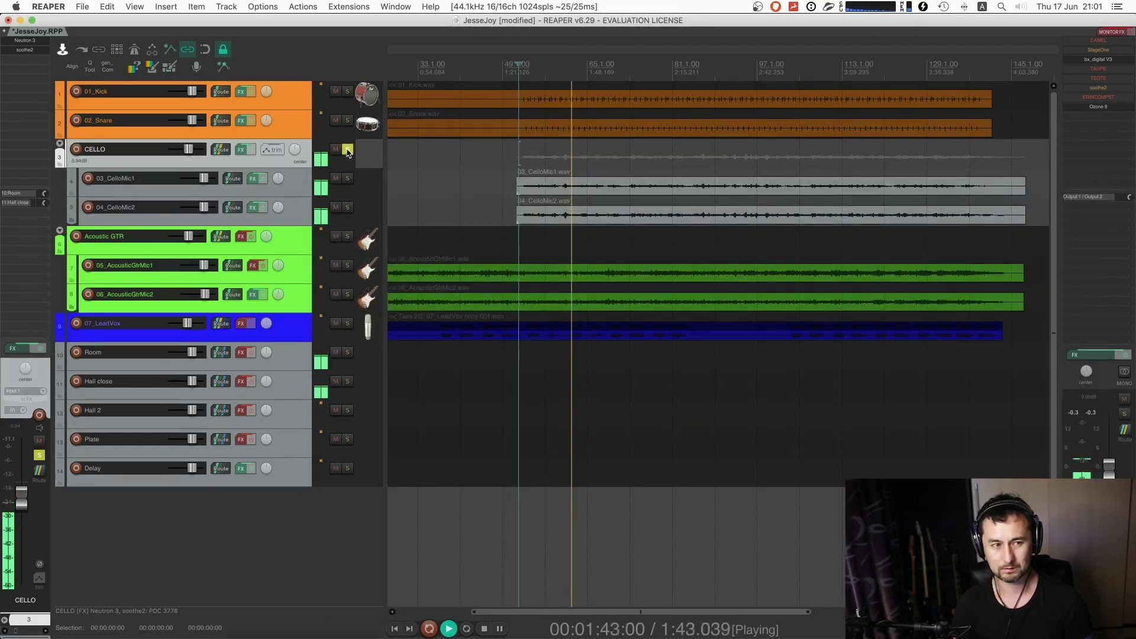
- Bypass the CELLO folder's effects chain and listen to the unprocessed cello from about 1:26
{"action": "key", "text": "space"}
{"action": "left_click", "coordinate": [254, 149]}
{"action": "key", "text": "space"}
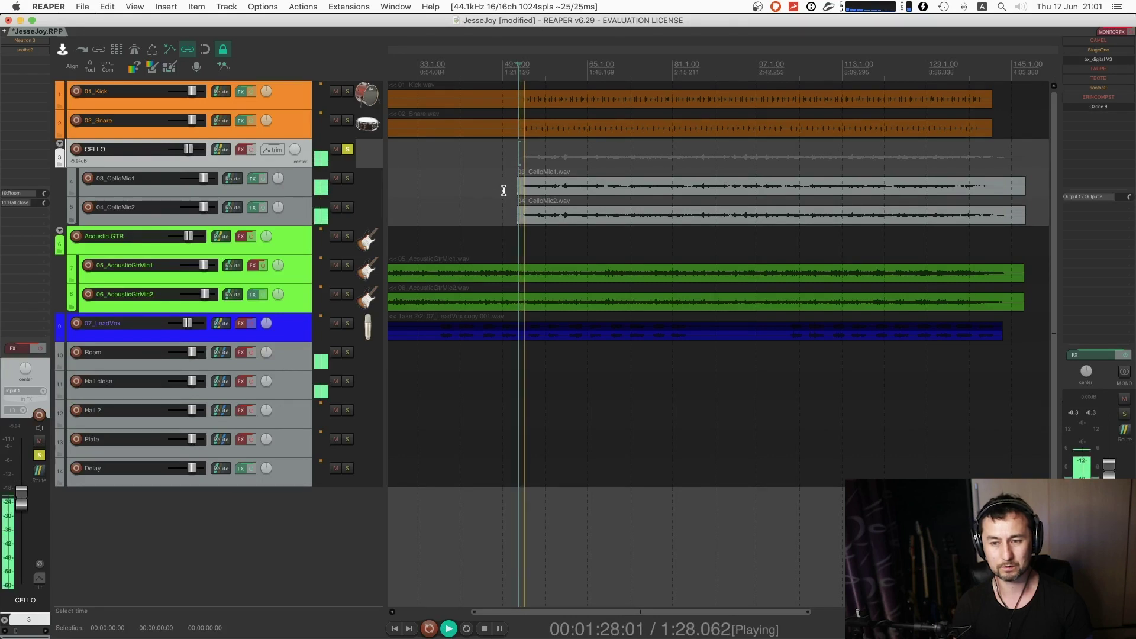
{"action": "scroll", "coordinate": [591, 319], "scroll_direction": "up", "scroll_amount": 5}
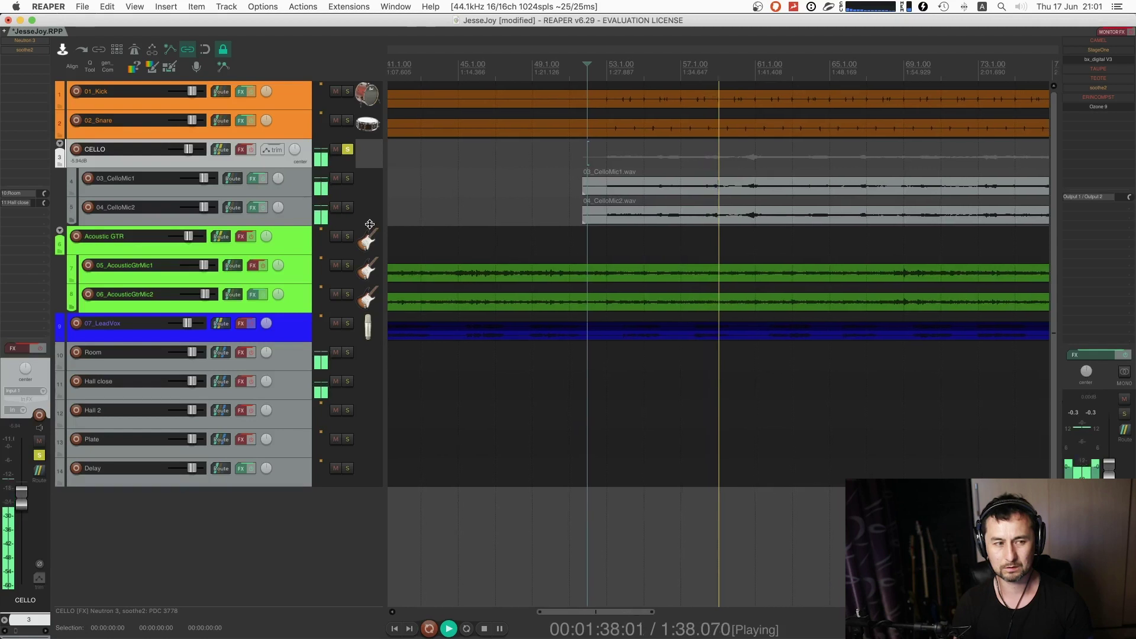
- Increase the heights of the 03_CelloMic1 and 04_CelloMic2 tracks and stop playback
{"action": "left_click_drag", "start_coordinate": [370, 226], "coordinate": [367, 273]}
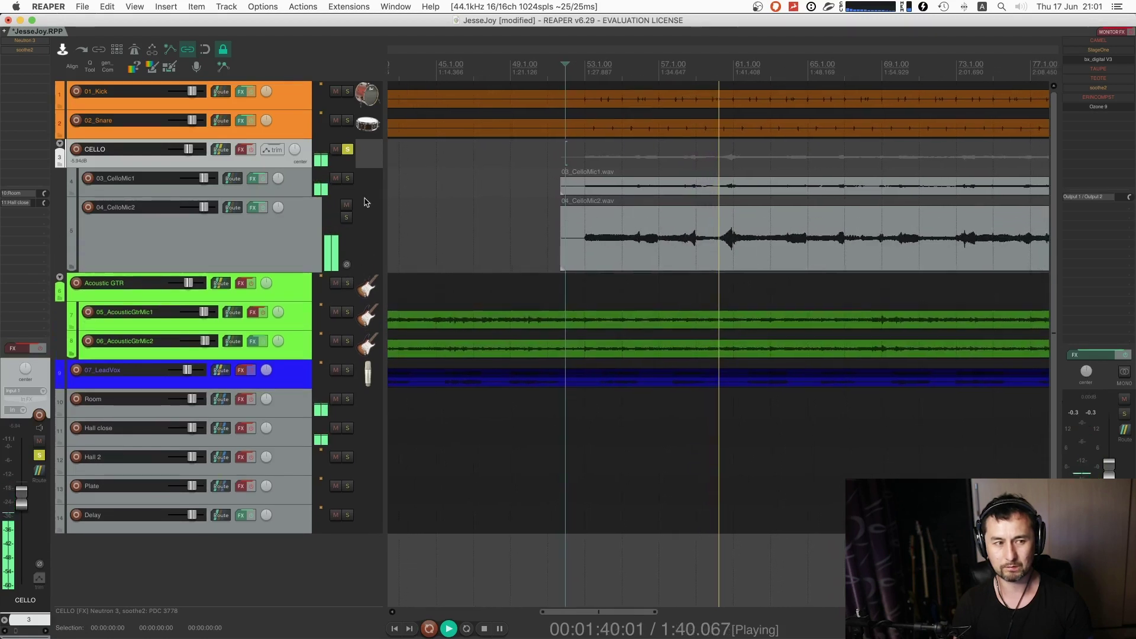
{"action": "left_click_drag", "start_coordinate": [364, 208], "coordinate": [347, 253]}
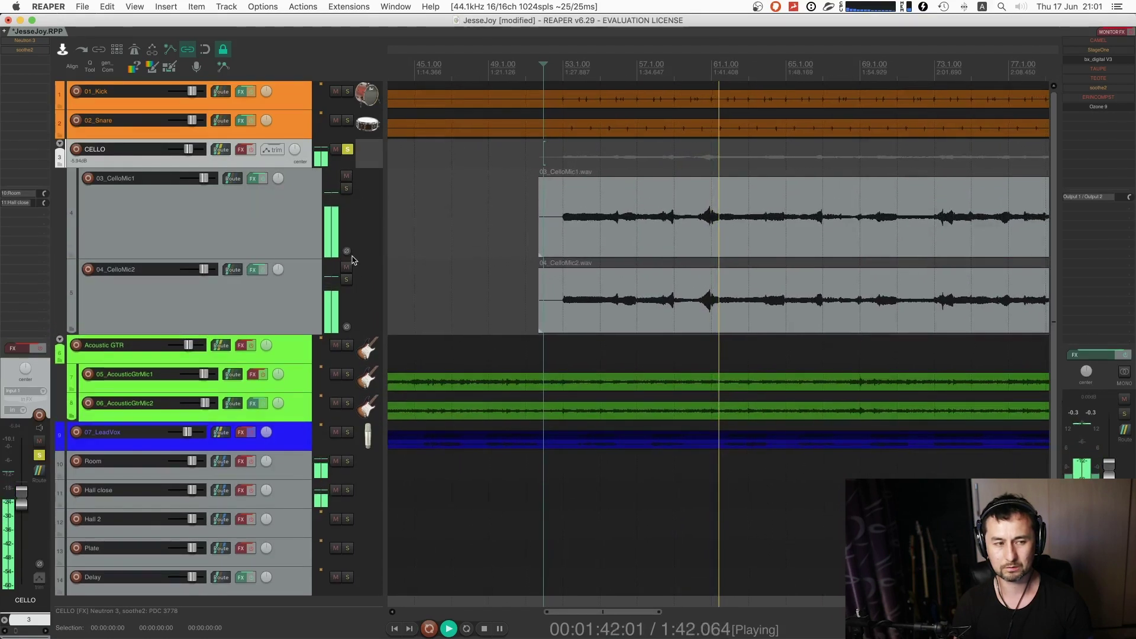
{"action": "key", "text": "space"}
- Examine the cello microphone waveforms closely around 1:40 for level changes between notes
{"action": "left_click", "coordinate": [691, 250]}
{"action": "scroll", "coordinate": [751, 334], "scroll_direction": "up", "scroll_amount": 3}
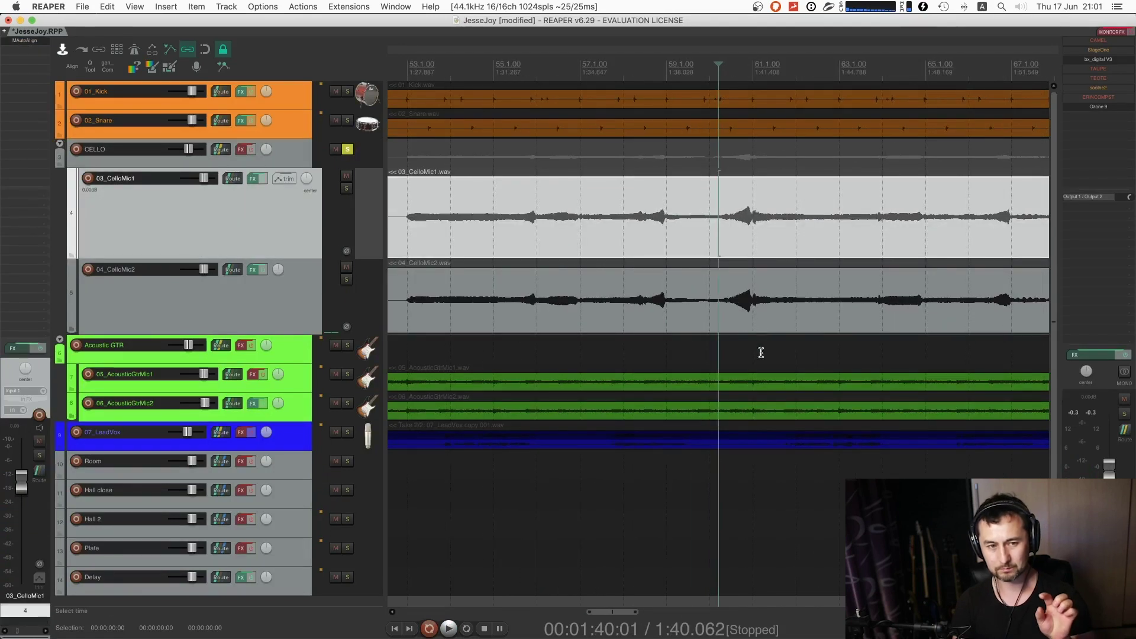
{"action": "scroll", "coordinate": [752, 339], "scroll_direction": "up", "scroll_amount": 2}
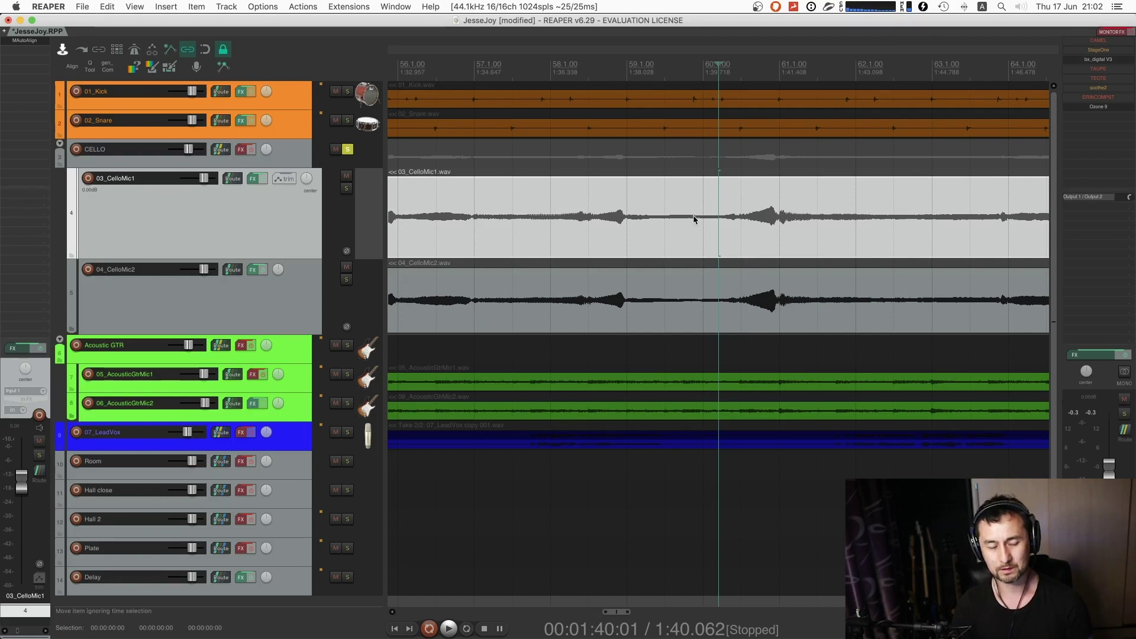
{"action": "scroll", "coordinate": [752, 228], "scroll_direction": "up", "scroll_amount": 3}
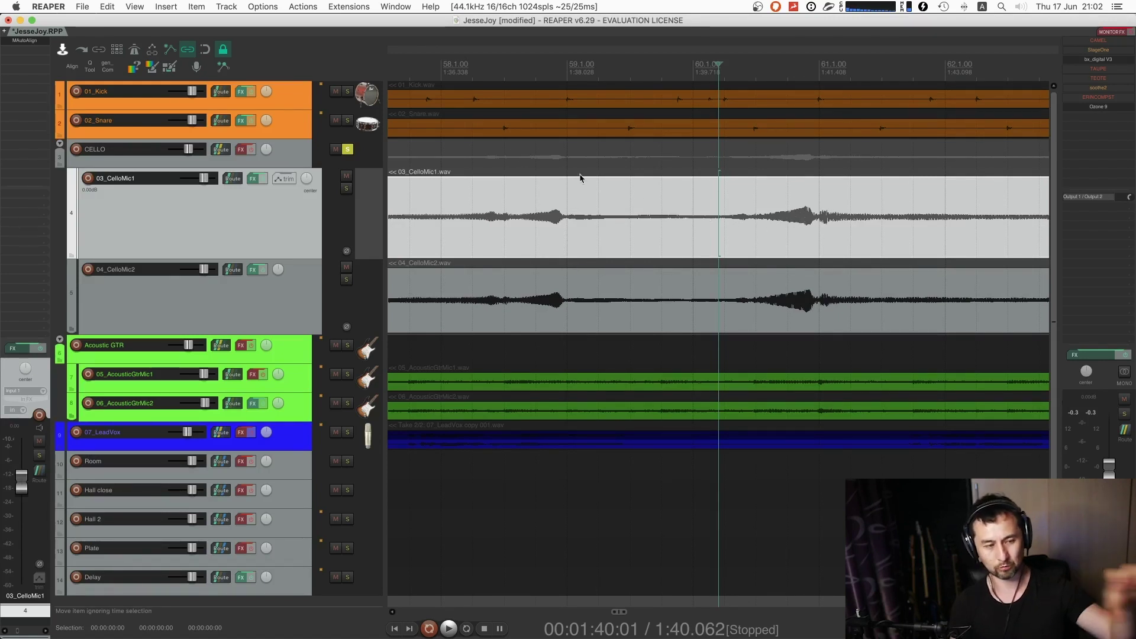
- Unsolo the CELLO folder and re-enable its effects chain
{"action": "left_click", "coordinate": [348, 149]}
{"action": "scroll", "coordinate": [672, 211], "scroll_direction": "down", "scroll_amount": 8}
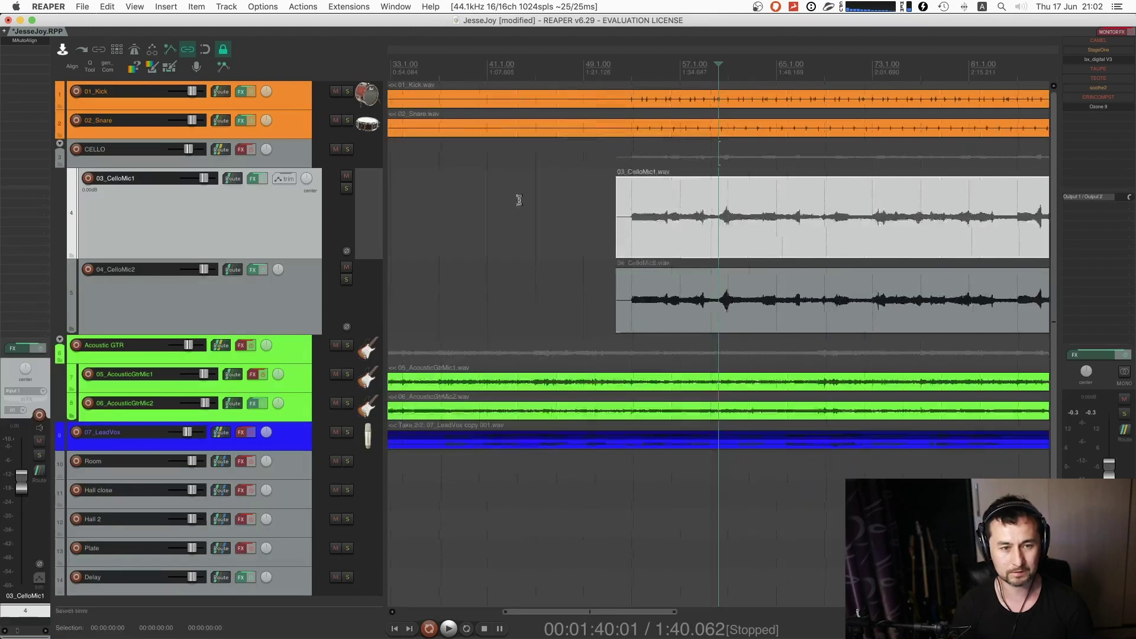
{"action": "left_click", "coordinate": [251, 149]}
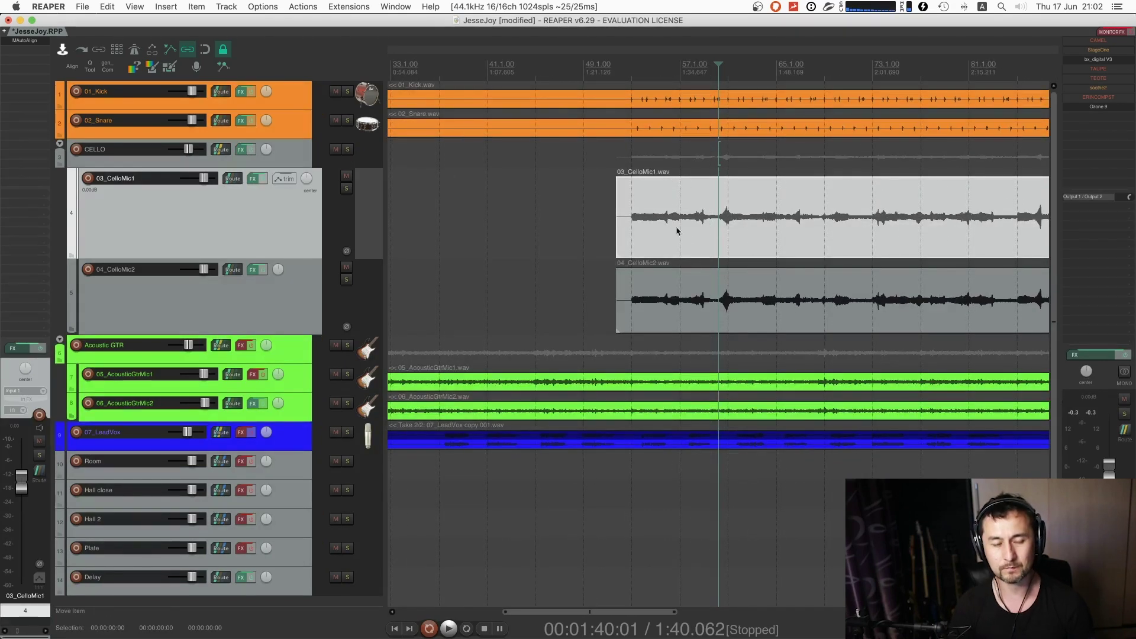
- Trim the start of both cello microphone items to where the cello begins playing
{"action": "left_click", "coordinate": [626, 294], "text": "shift"}
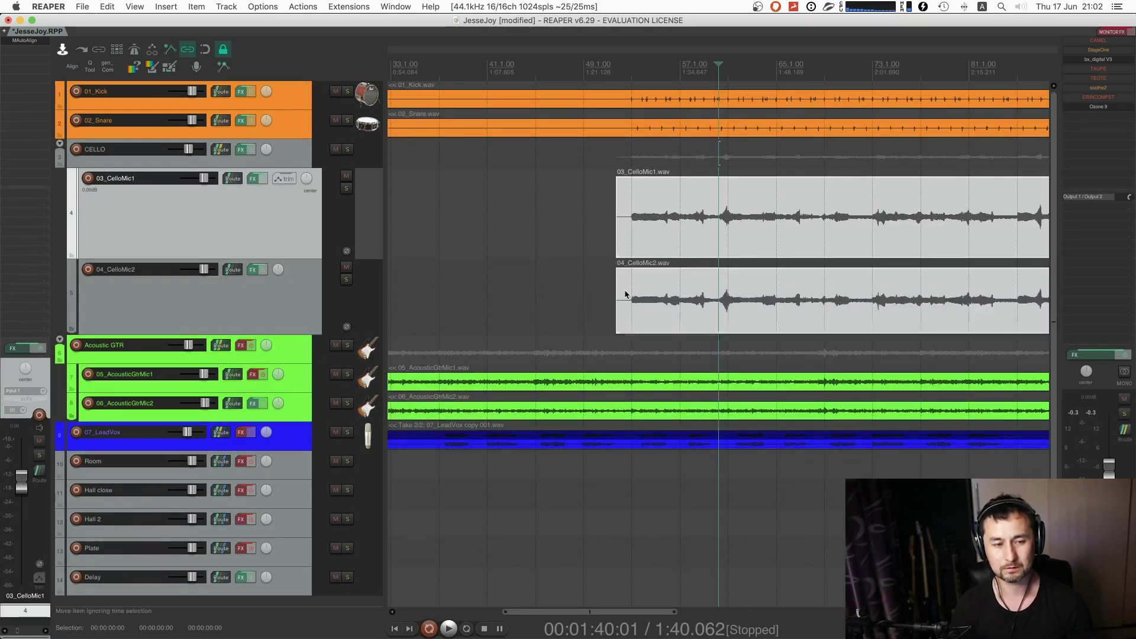
{"action": "left_click_drag", "start_coordinate": [617, 298], "coordinate": [630, 298]}
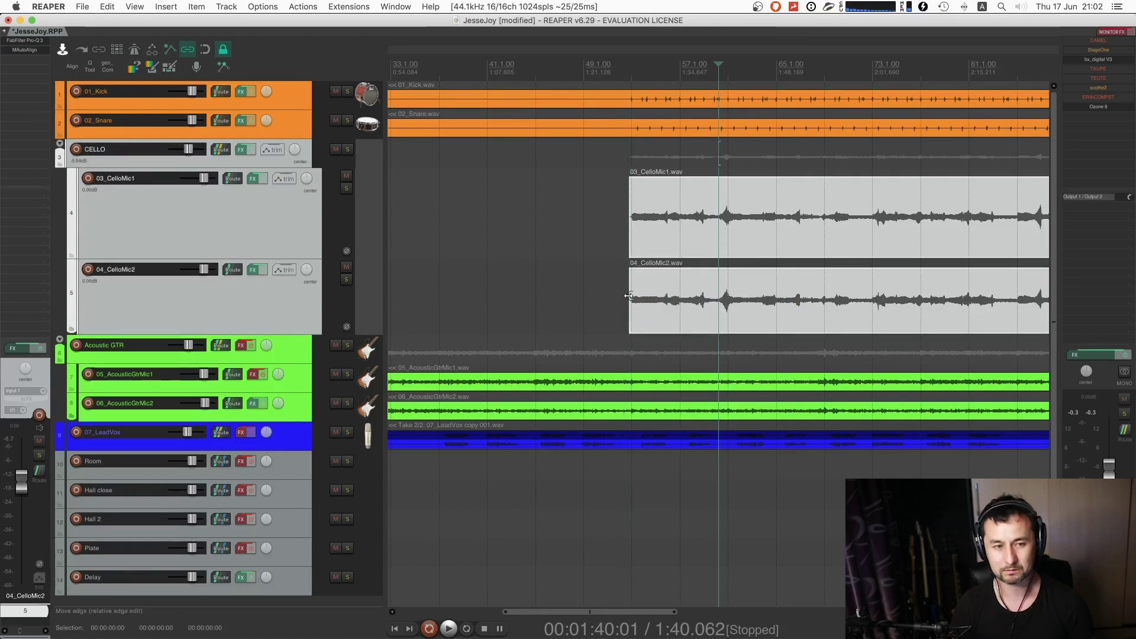
{"action": "left_click", "coordinate": [631, 295]}
- Audition the trimmed cello start from 1:26.692, first in the mix and then with the CELLO folder soloed
{"action": "left_click", "coordinate": [623, 292]}
{"action": "key", "text": "space"}
{"action": "key", "text": "space"}
{"action": "left_click", "coordinate": [347, 149]}
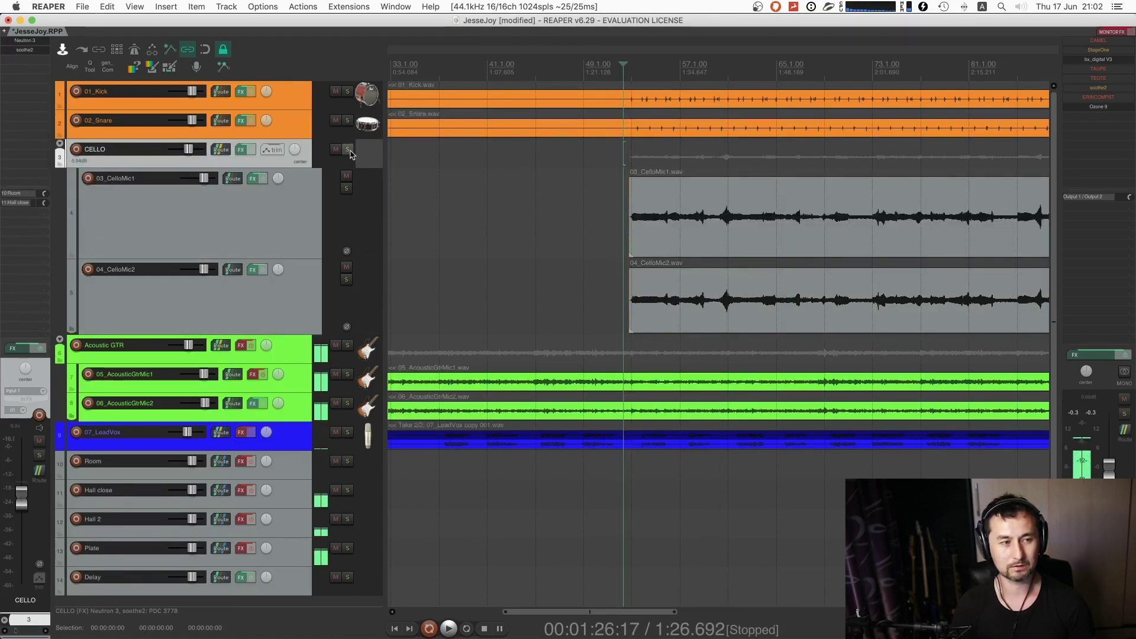
{"action": "key", "text": "space"}
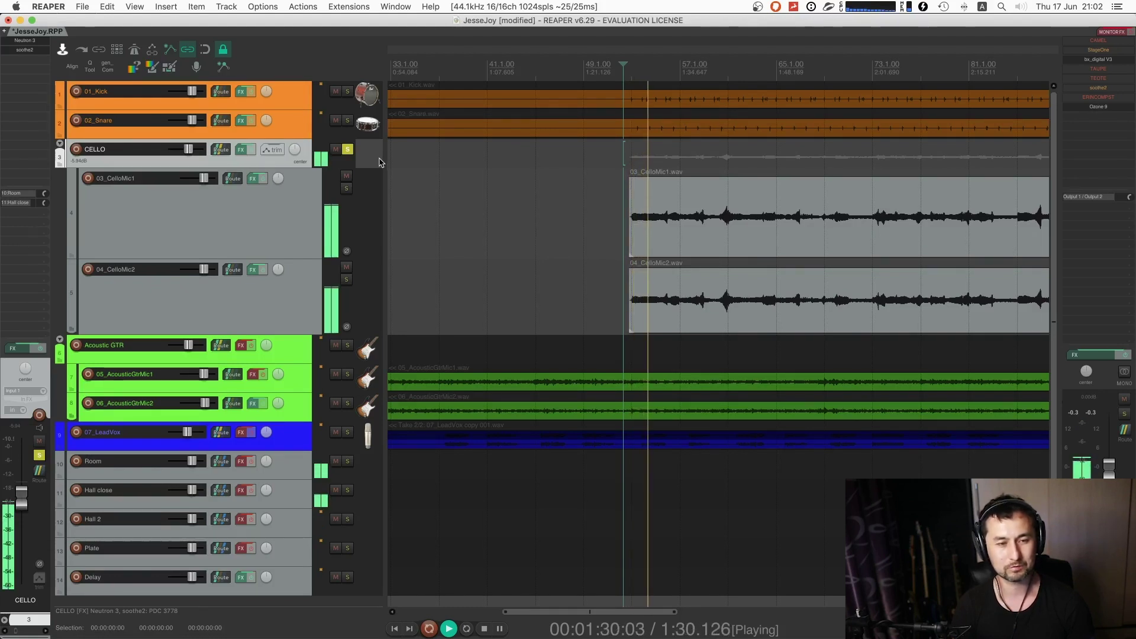
{"action": "scroll", "coordinate": [793, 310], "scroll_direction": "down", "scroll_amount": 2}
{"action": "scroll", "coordinate": [793, 310], "scroll_direction": "down", "scroll_amount": 2}
{"action": "key", "text": "space"}
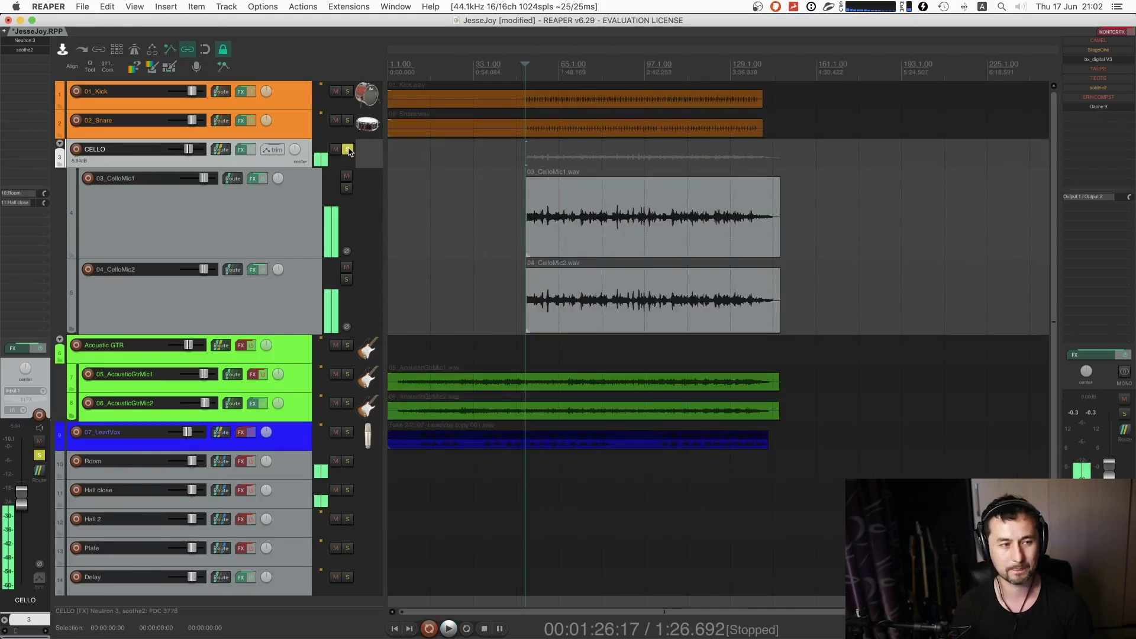
- Unsolo the CELLO folder, then mute the Room, Hall close, Hall 2, Plate and Delay tracks and bypass the Delay track's effects
{"action": "left_click", "coordinate": [348, 150]}
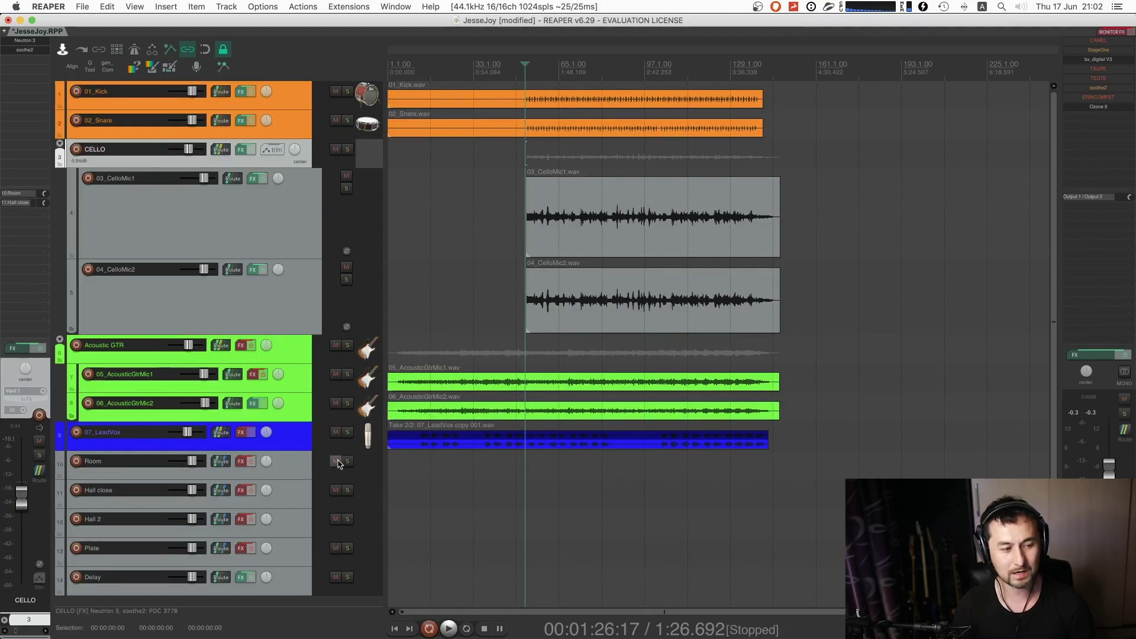
{"action": "left_click_drag", "start_coordinate": [342, 462], "coordinate": [340, 585]}
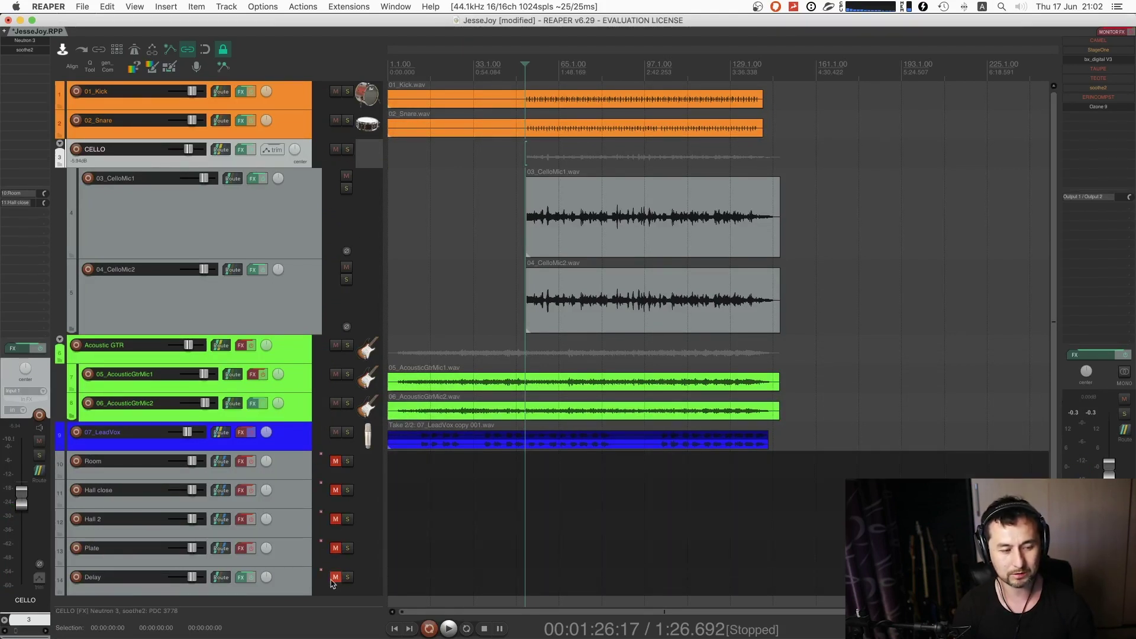
{"action": "left_click", "coordinate": [253, 579]}
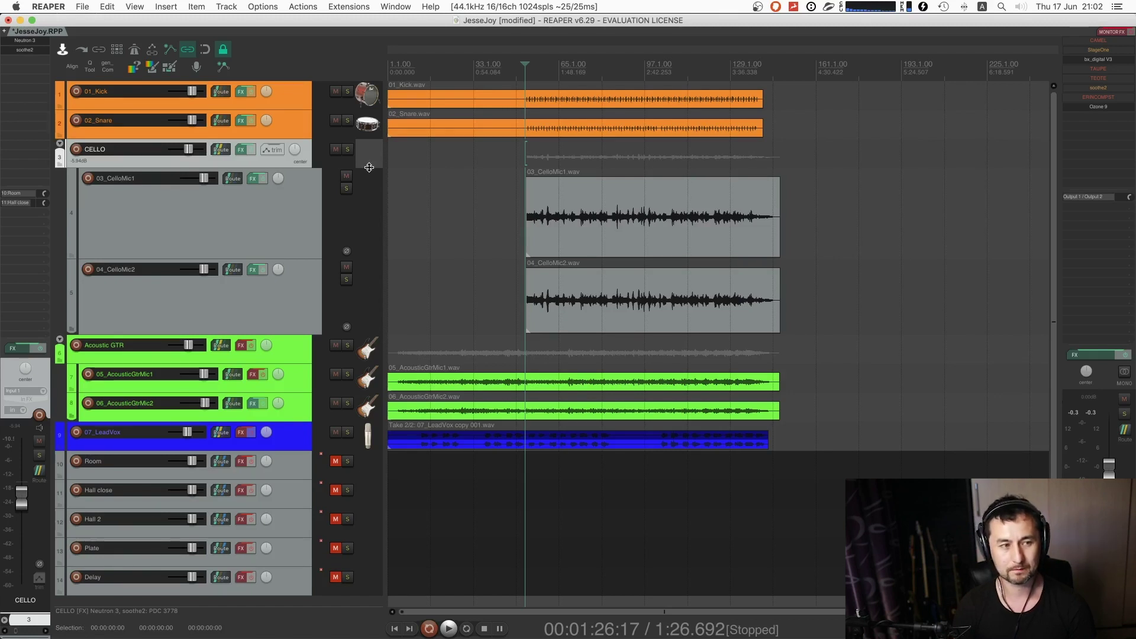
- Reduce the height of the cello microphone tracks and select each effects track from Room to Delay in turn to show its plugins
{"action": "left_click", "coordinate": [378, 335]}
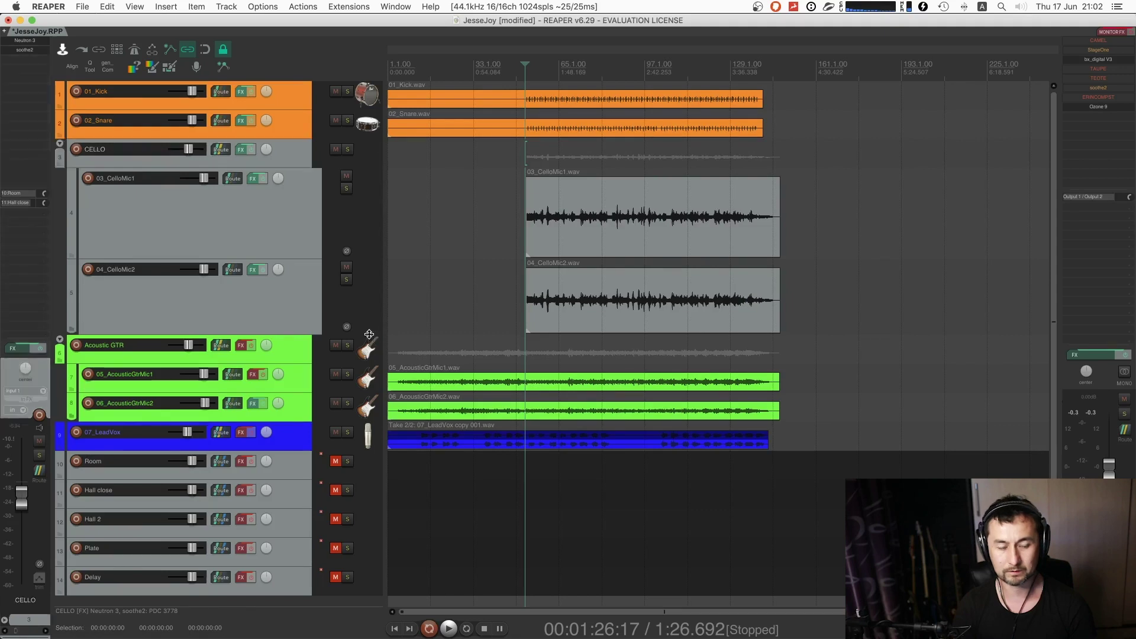
{"action": "left_click_drag", "start_coordinate": [367, 333], "coordinate": [368, 208]}
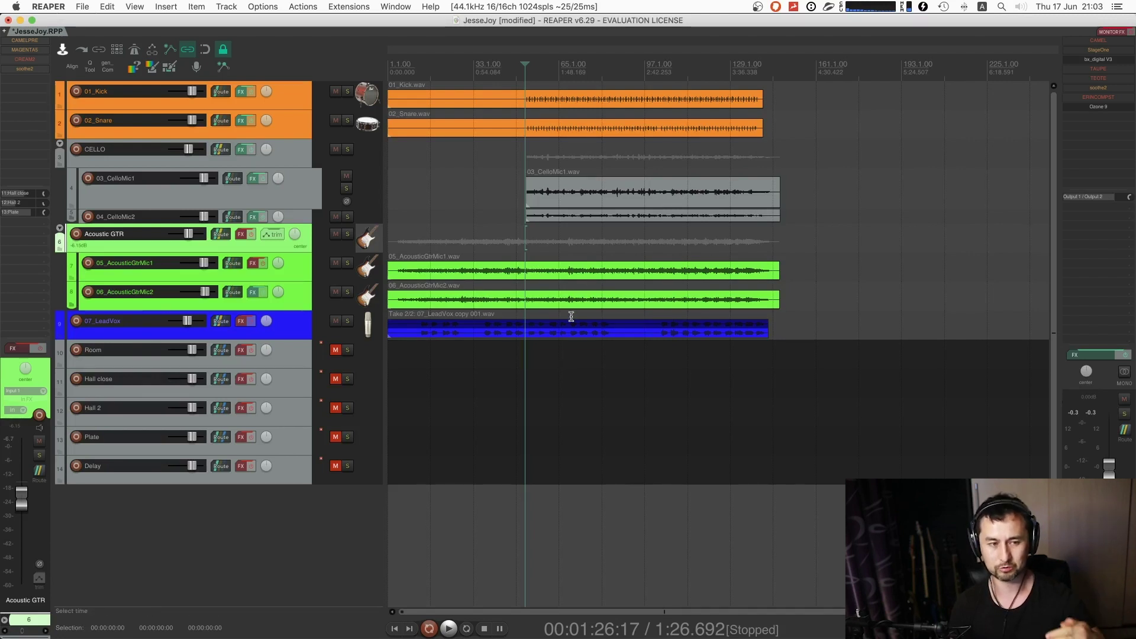
{"action": "left_click", "coordinate": [368, 354]}
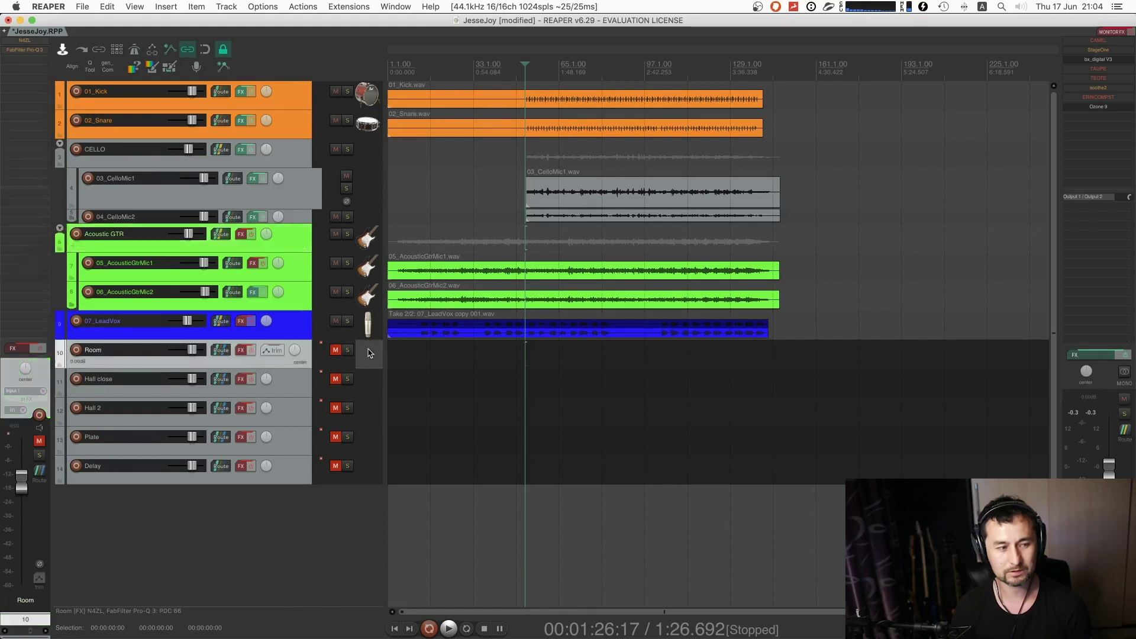
{"action": "left_click", "coordinate": [359, 385]}
{"action": "left_click", "coordinate": [366, 415]}
{"action": "left_click", "coordinate": [368, 441]}
{"action": "left_click", "coordinate": [368, 472]}
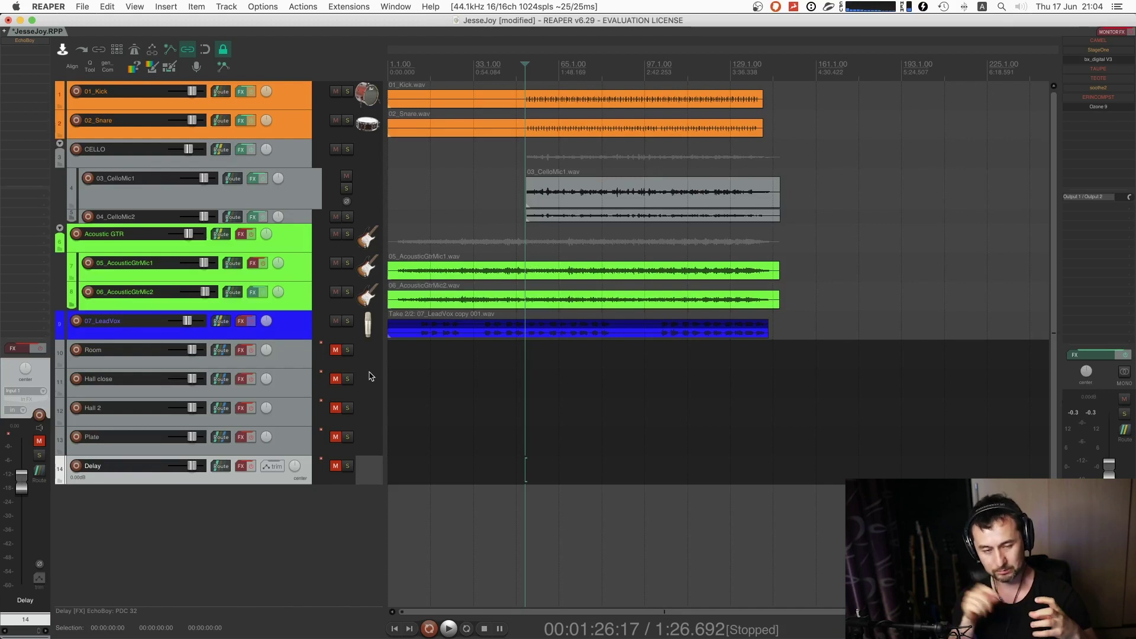
- Audition the passage from 1:26.692 briefly, first in the full mix and again with only the Acoustic GTR folder soloed
{"action": "key", "text": "space"}
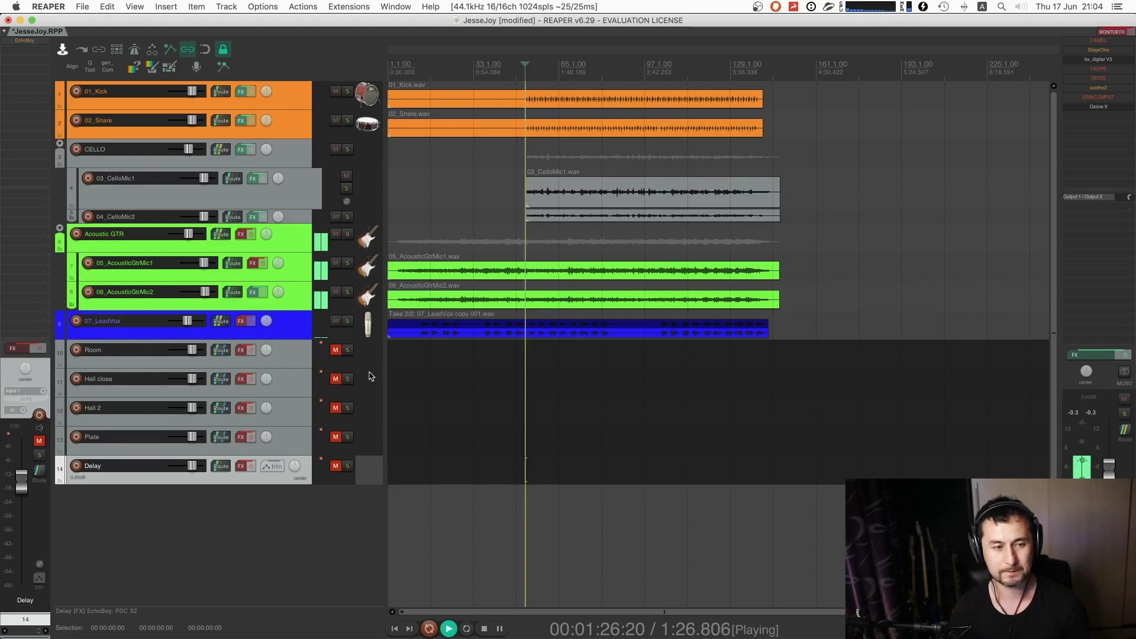
{"action": "key", "text": "space"}
{"action": "left_click", "coordinate": [347, 233]}
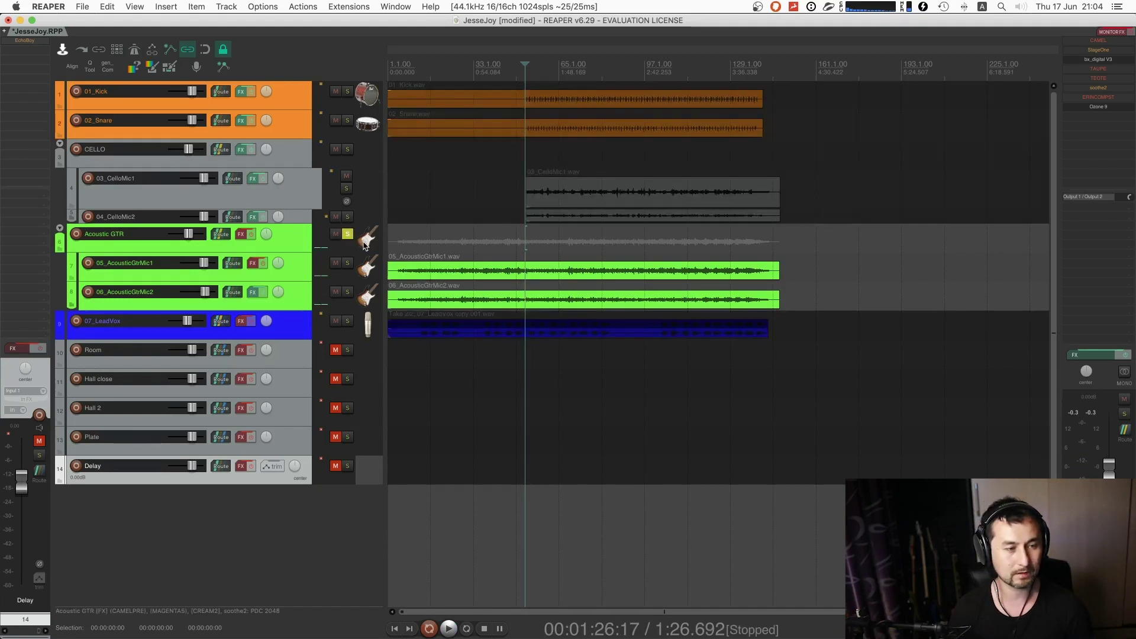
{"action": "key", "text": "space"}
{"action": "key", "text": "space"}
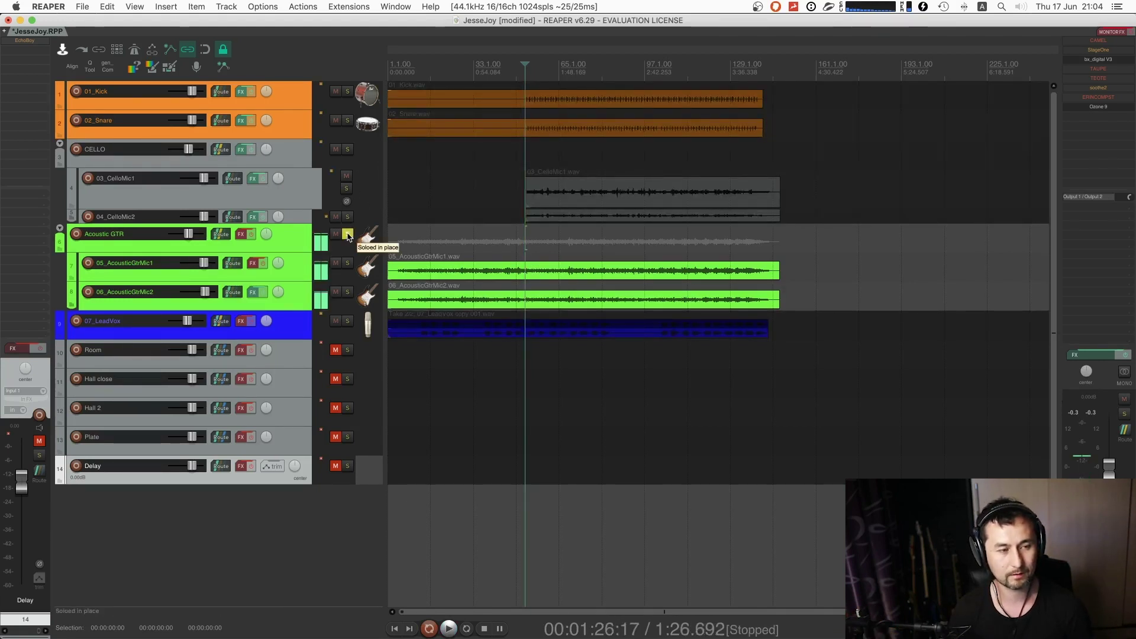
{"action": "left_click", "coordinate": [348, 234]}
- Solo the kick, the snare and the CELLO folder, and play them together from 1:26.692
{"action": "left_click", "coordinate": [347, 91]}
{"action": "left_click", "coordinate": [347, 120]}
{"action": "left_click", "coordinate": [347, 149]}
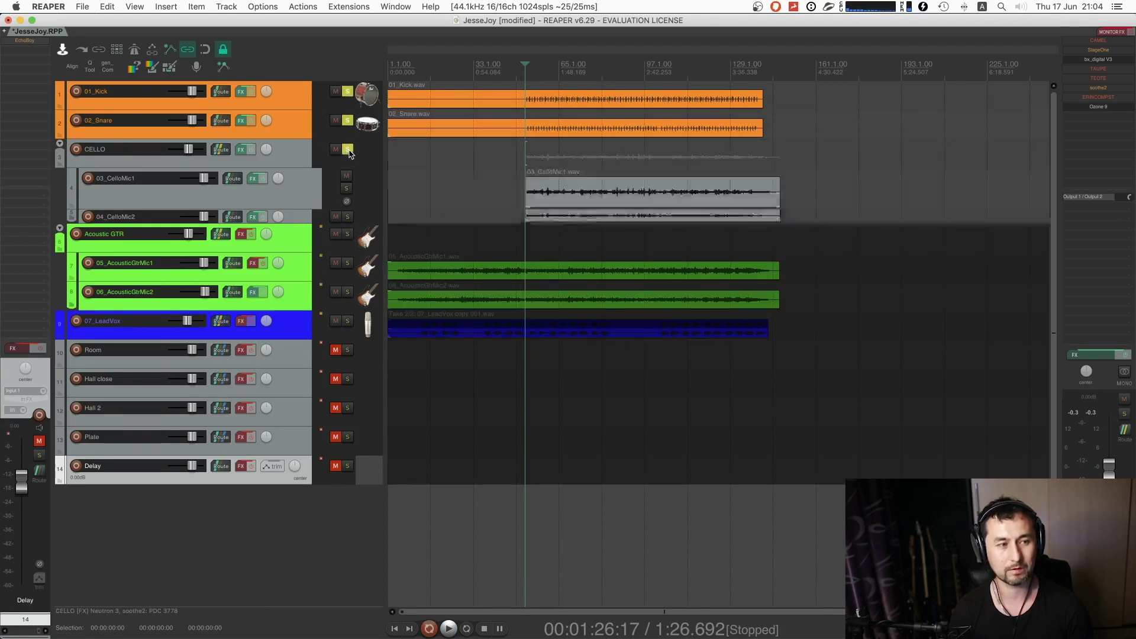
{"action": "key", "text": "space"}
{"action": "scroll", "coordinate": [697, 246], "scroll_direction": "up", "scroll_amount": 3}
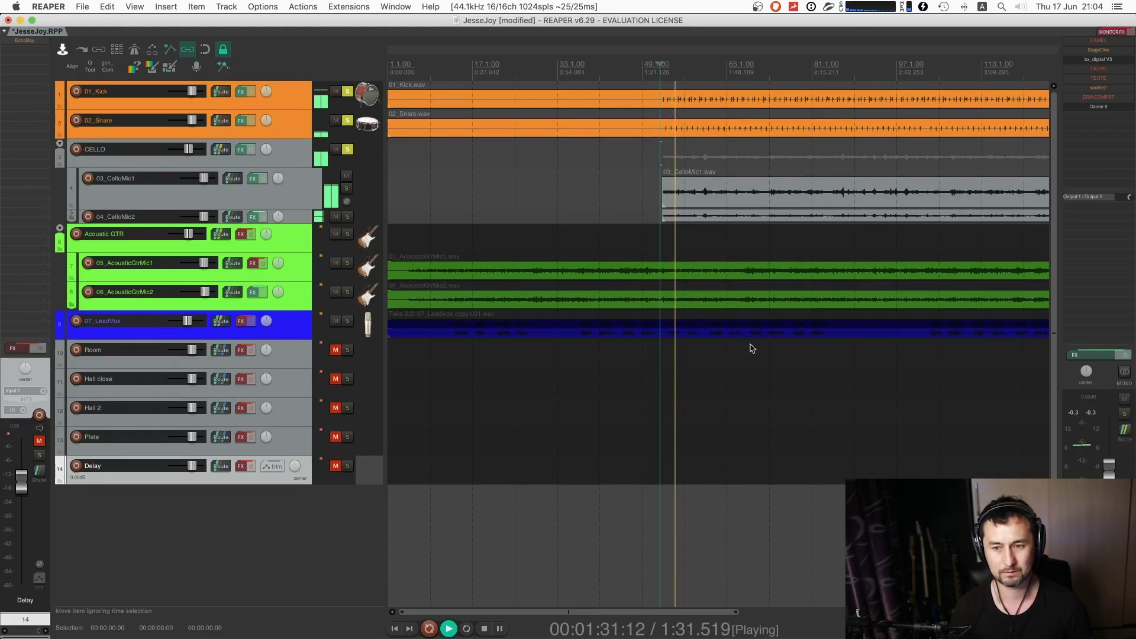
{"action": "scroll", "coordinate": [738, 372], "scroll_direction": "down", "scroll_amount": 1}
{"action": "scroll", "coordinate": [616, 363], "scroll_direction": "right", "scroll_amount": 2}
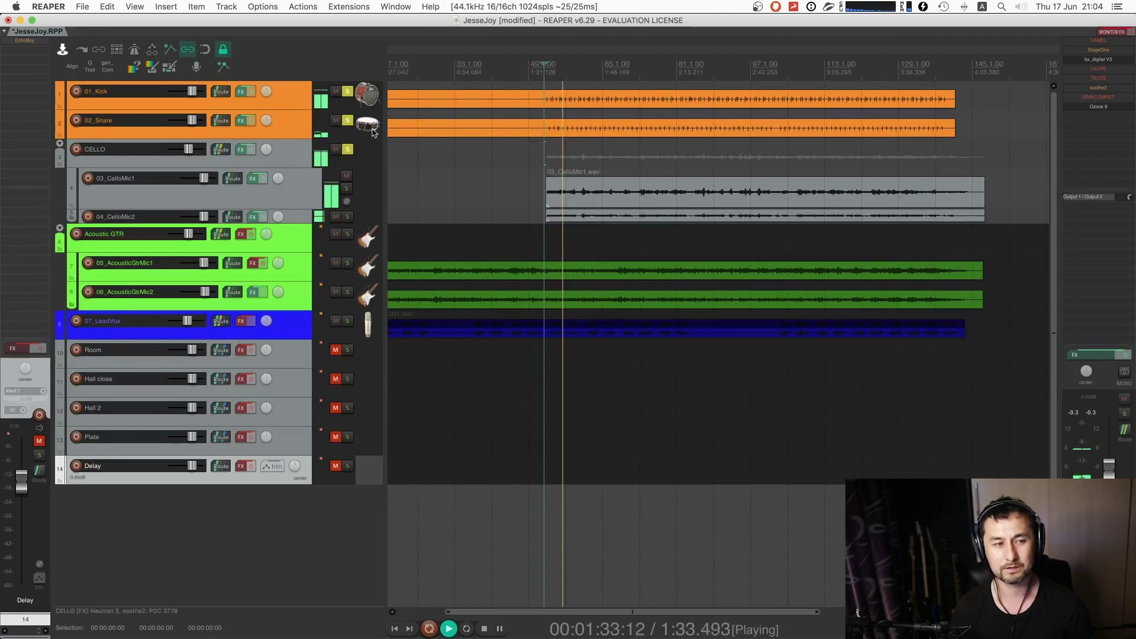
- Increase the track heights of the snare, the kick and the second cello microphone during playback
{"action": "left_click_drag", "start_coordinate": [365, 138], "coordinate": [365, 203]}
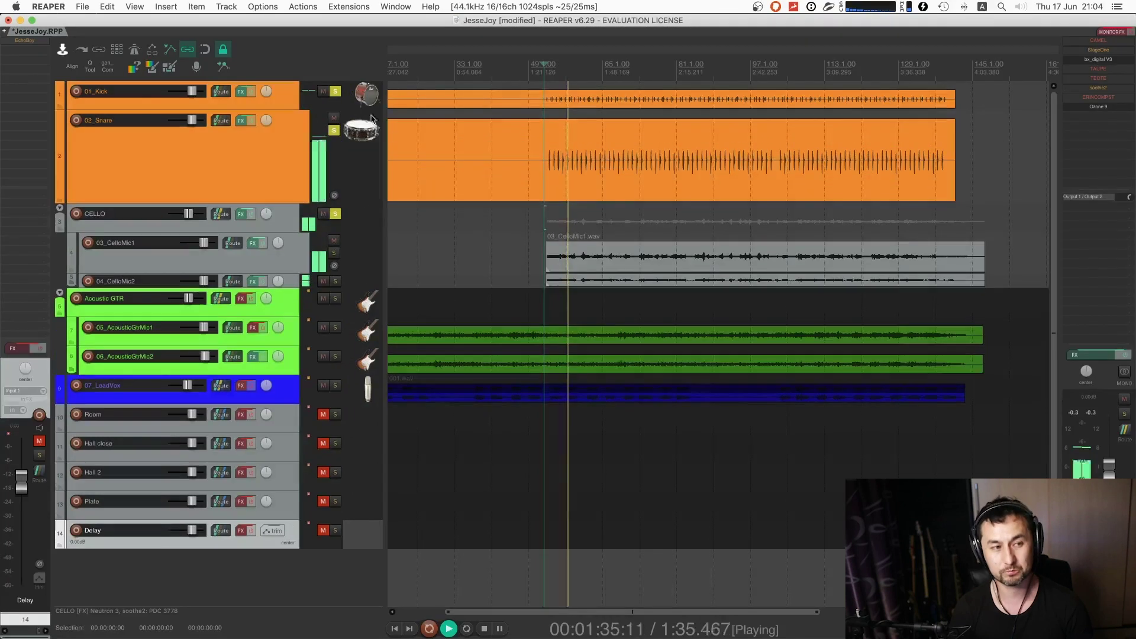
{"action": "left_click_drag", "start_coordinate": [371, 110], "coordinate": [371, 162]}
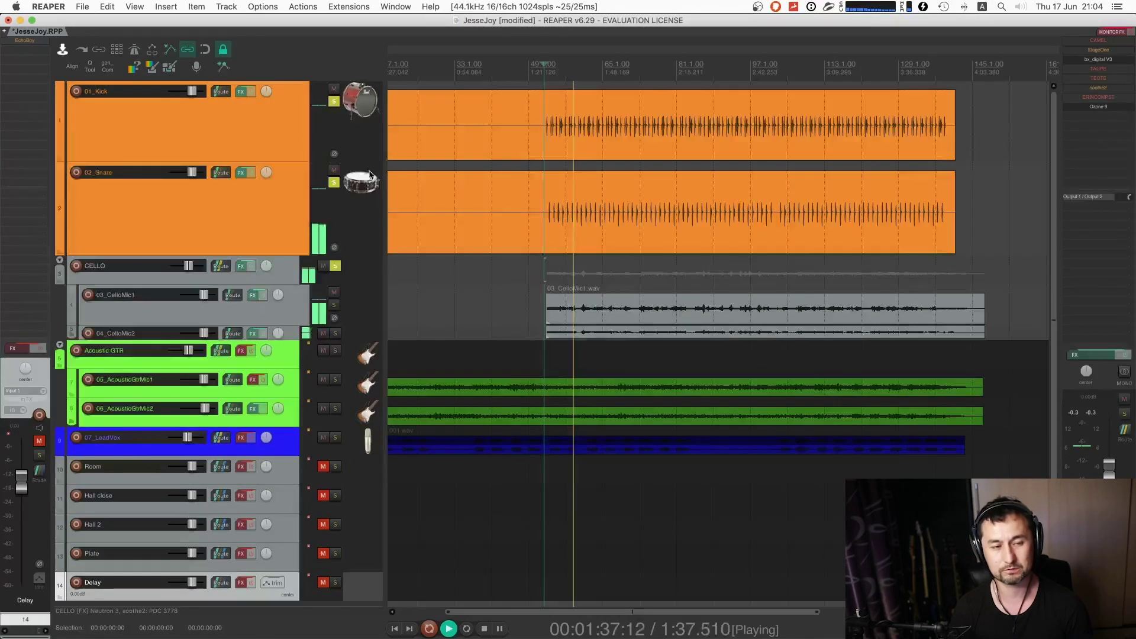
{"action": "scroll", "coordinate": [777, 333], "scroll_direction": "left", "scroll_amount": 2}
{"action": "scroll", "coordinate": [777, 333], "scroll_direction": "down", "scroll_amount": 2}
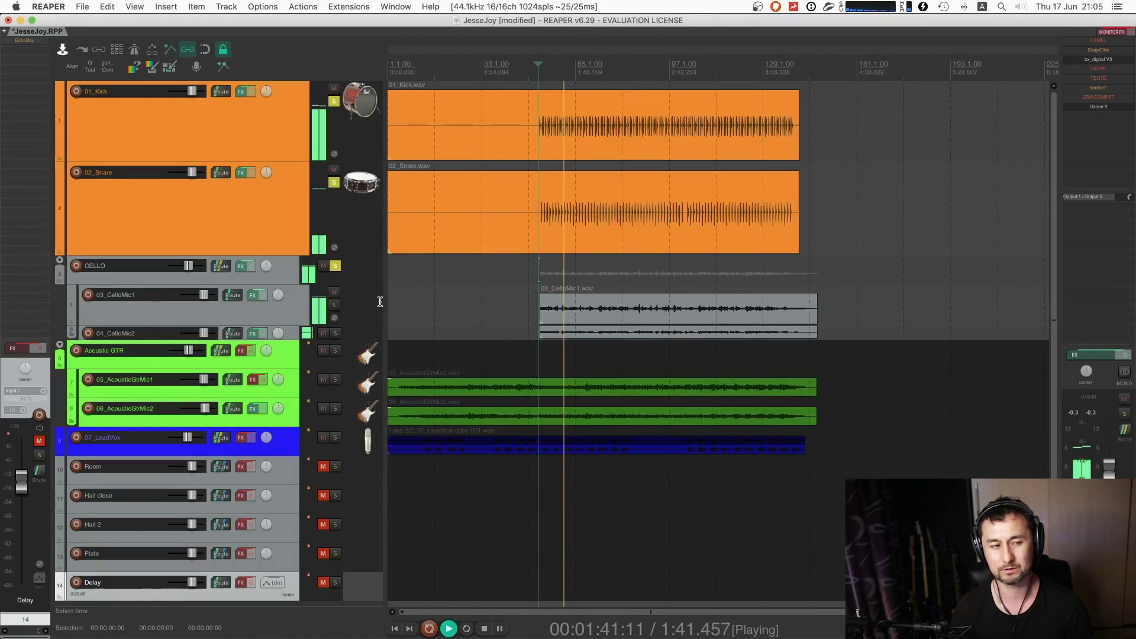
{"action": "left_click_drag", "start_coordinate": [364, 340], "coordinate": [360, 390]}
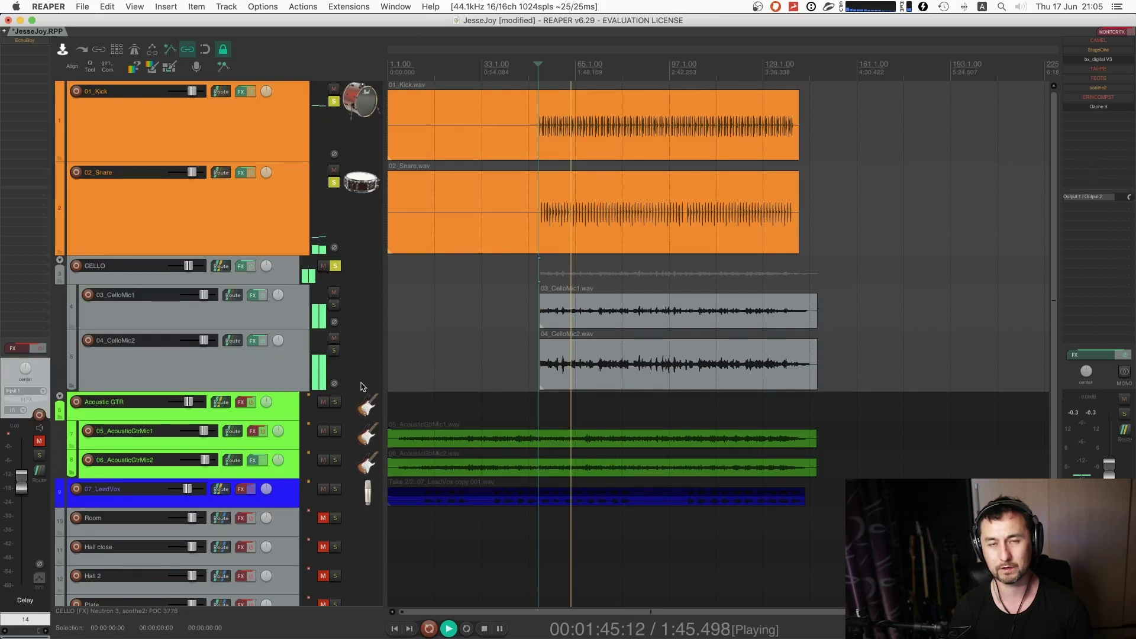
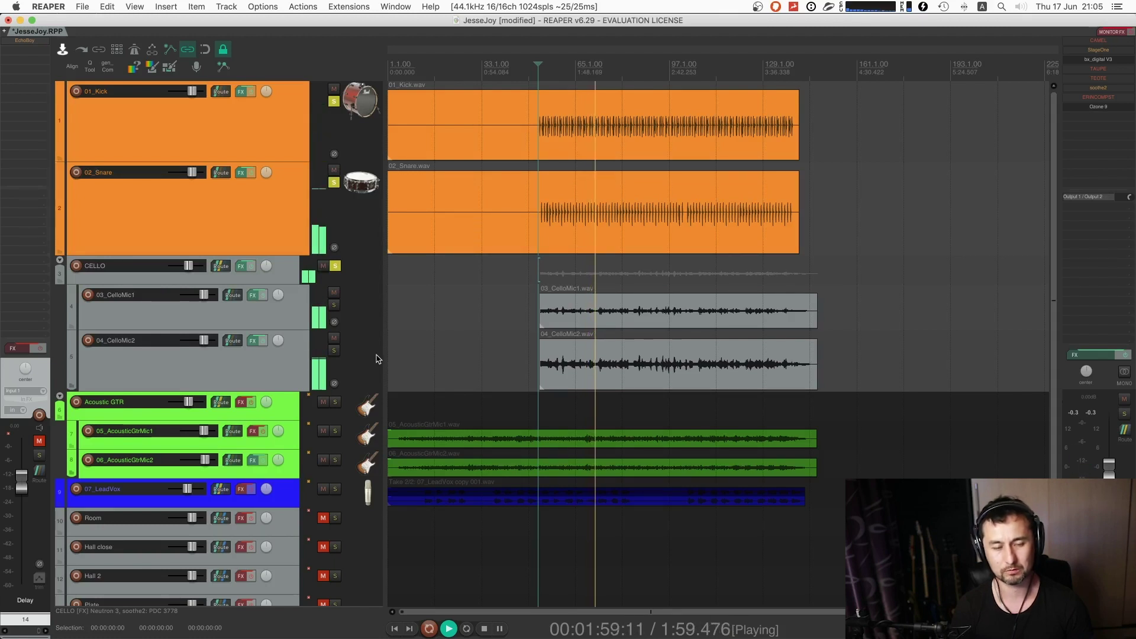
- Stop playback, clear all track solos, and select the kick and snare tracks in turn to show their plugins
{"action": "key", "text": "space"}
{"action": "left_click", "coordinate": [335, 265], "text": "super"}
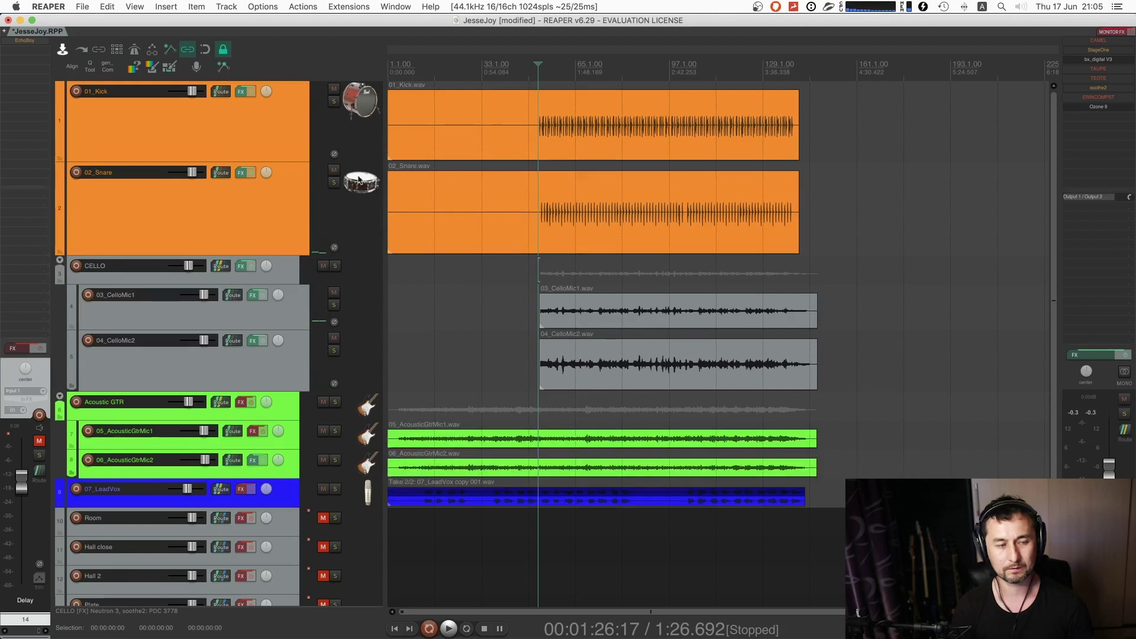
{"action": "left_click", "coordinate": [363, 131]}
{"action": "left_click", "coordinate": [363, 197]}
{"action": "left_click", "coordinate": [366, 135]}
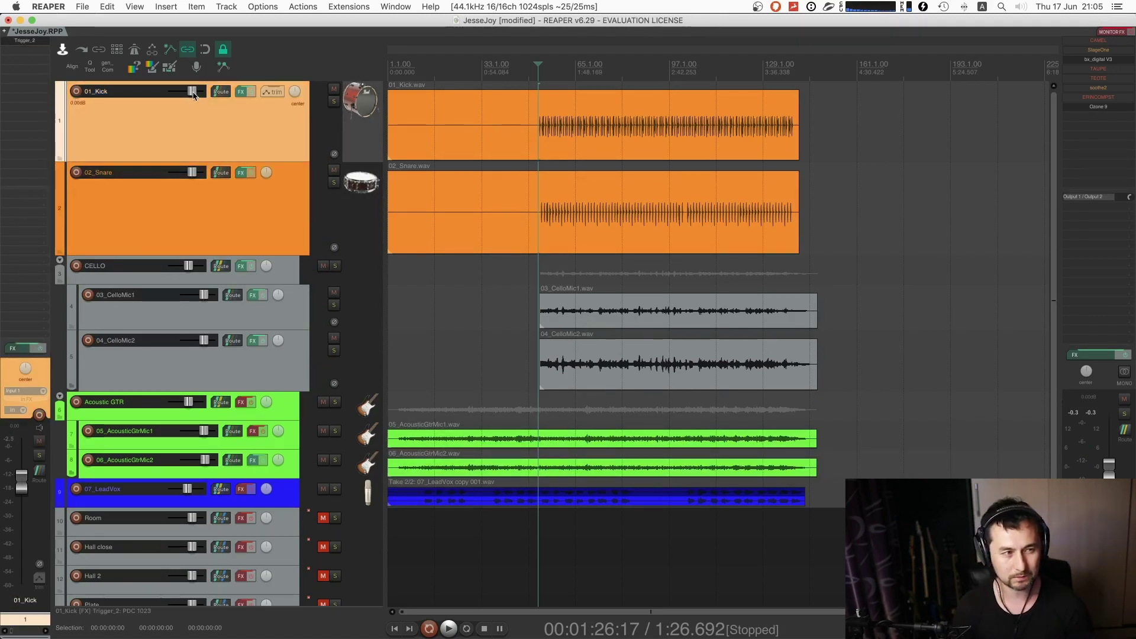
{"action": "mouse_move", "coordinate": [194, 95]}
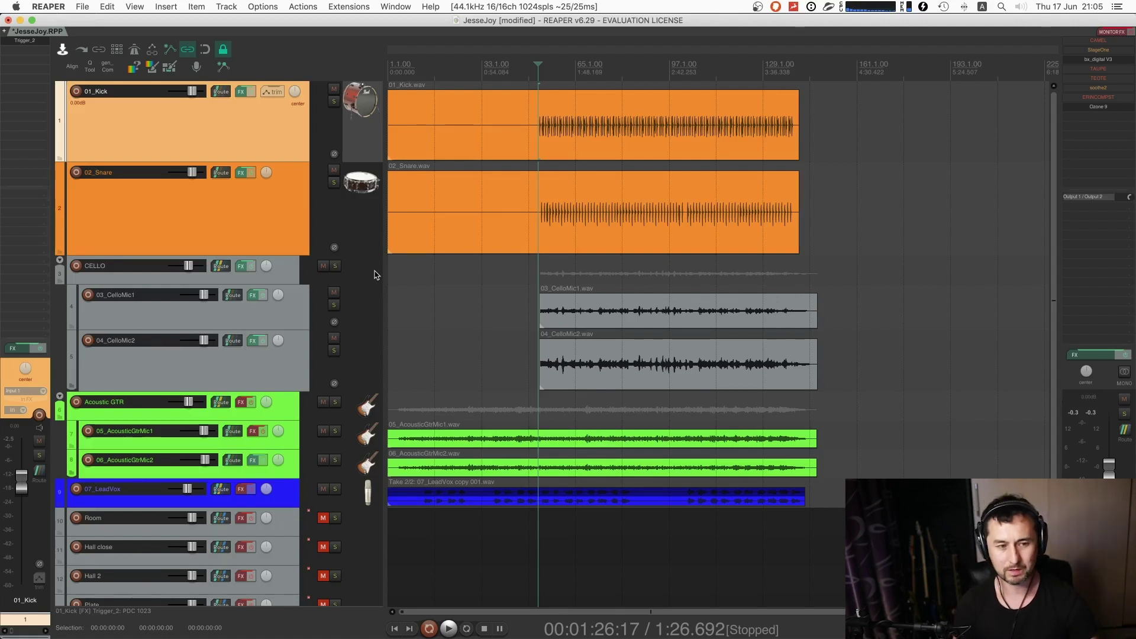
- Audition the CELLO folder and the kick soloed together briefly from 1:26.692, and clear both solos
{"action": "left_click", "coordinate": [336, 266]}
{"action": "left_click", "coordinate": [333, 102]}
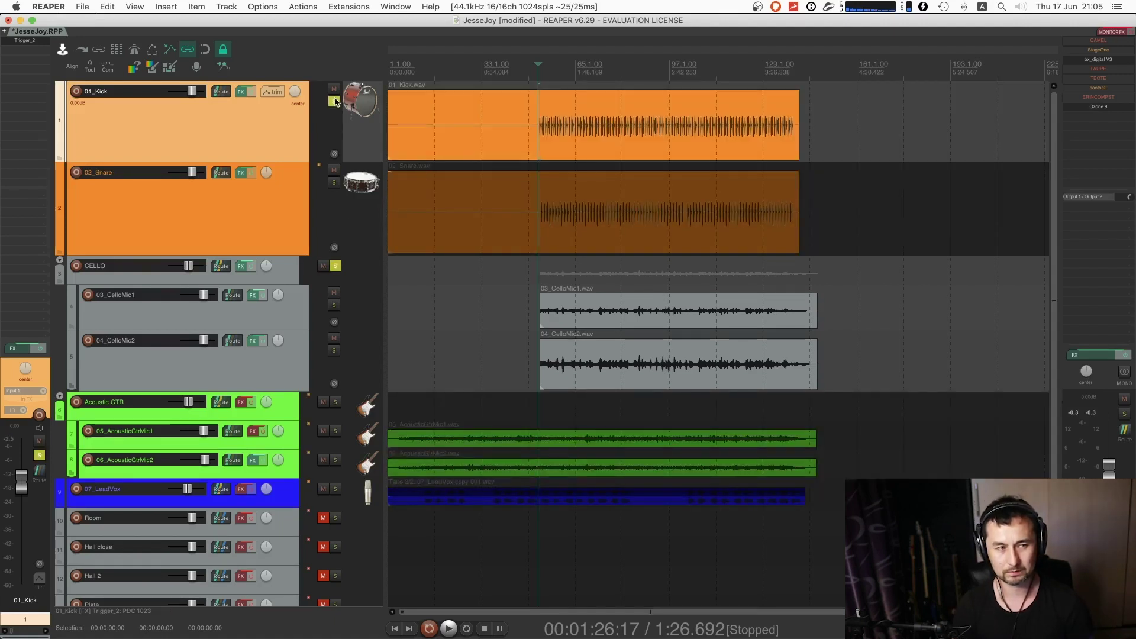
{"action": "key", "text": "space"}
{"action": "key", "text": "space"}
{"action": "left_click", "coordinate": [333, 102]}
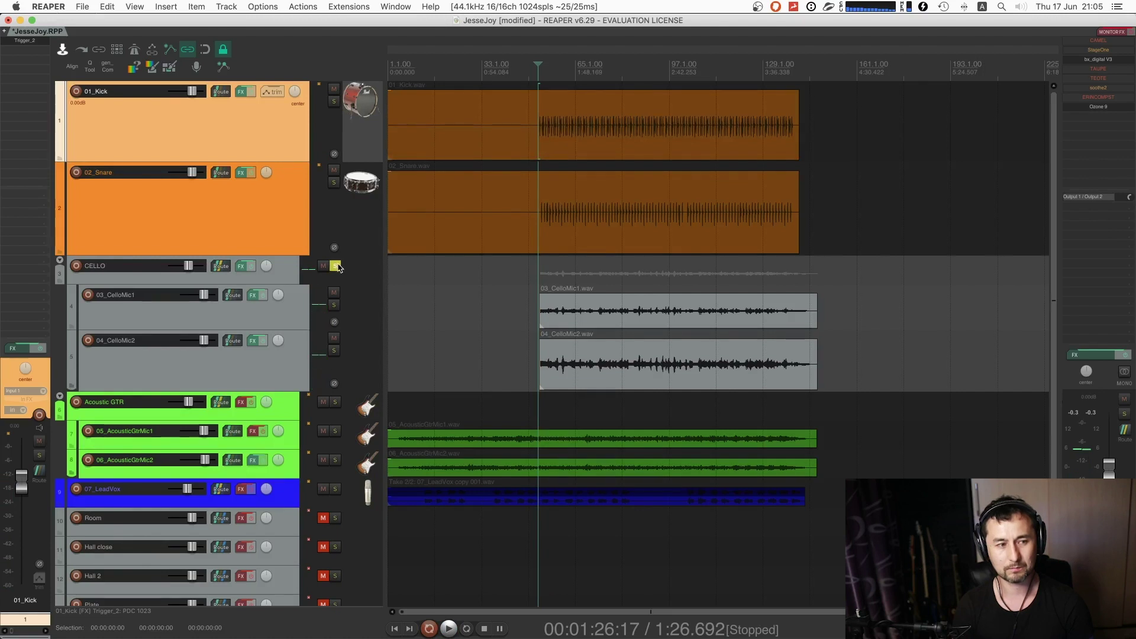
{"action": "left_click", "coordinate": [335, 266]}
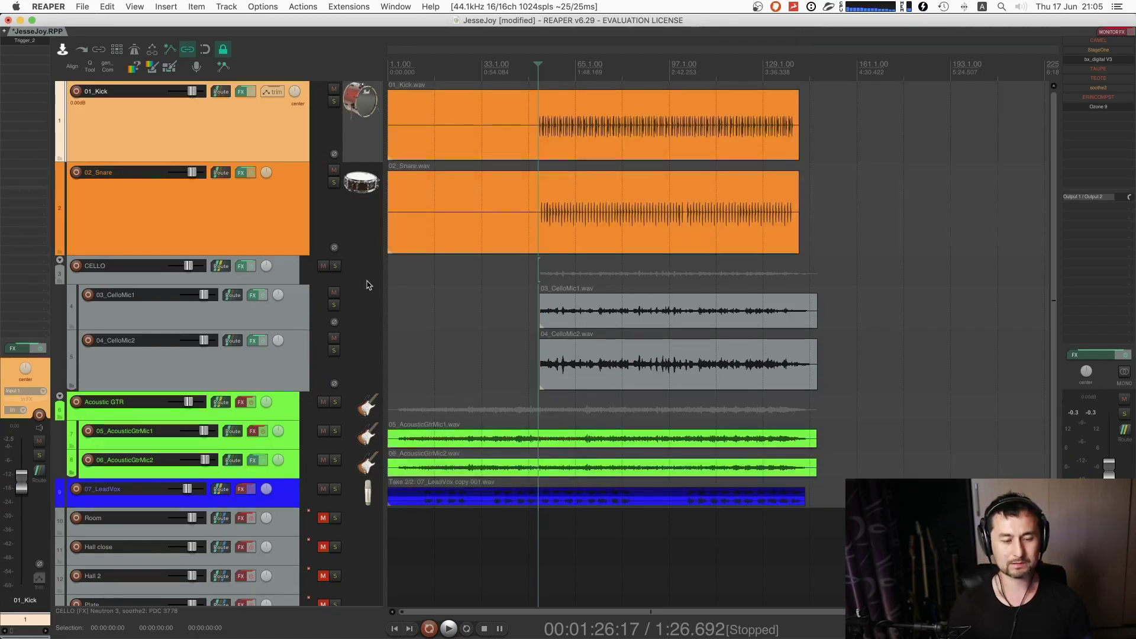
- Solo the kick, the snare and the CELLO folder as a group, and release all three solos
{"action": "left_click", "coordinate": [334, 102]}
{"action": "left_click", "coordinate": [334, 182]}
{"action": "left_click", "coordinate": [335, 266]}
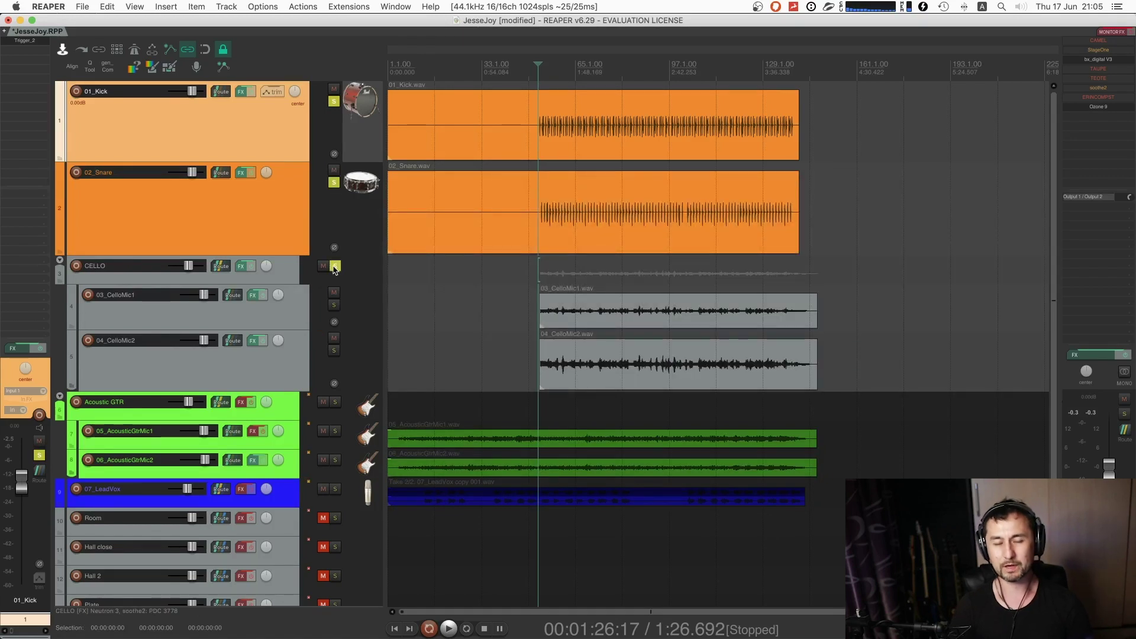
{"action": "left_click", "coordinate": [336, 266]}
{"action": "left_click", "coordinate": [334, 182]}
{"action": "left_click", "coordinate": [334, 101]}
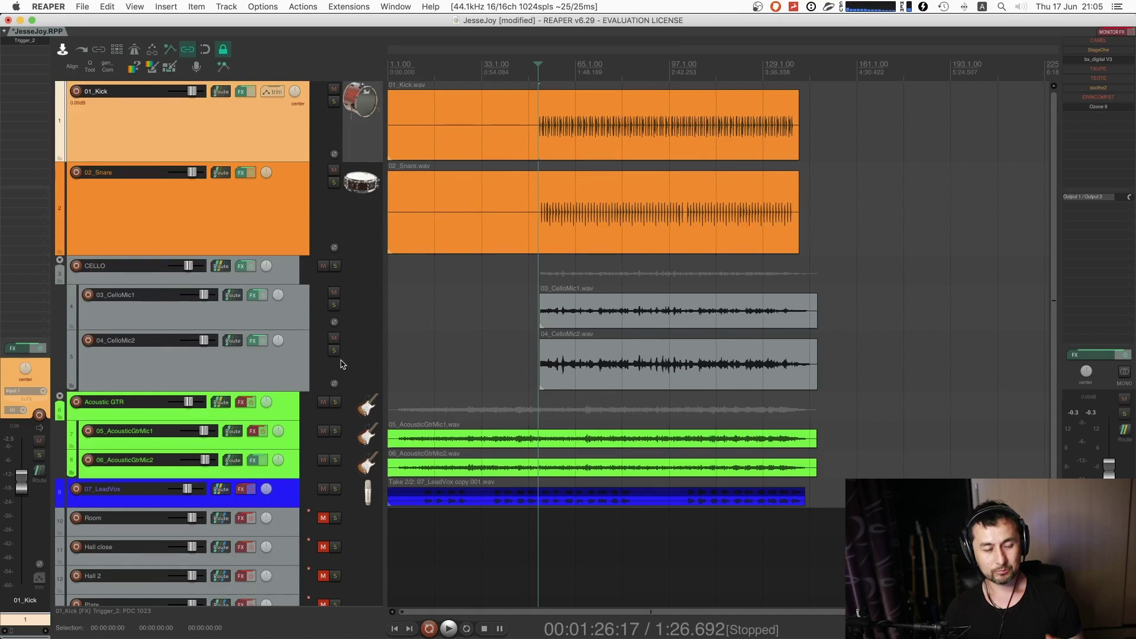
- In the CELLO folder's Neutron 3 plugin, set the Compressor 2 threshold to -28.0 dB and close the plugin
{"action": "left_click", "coordinate": [361, 306]}
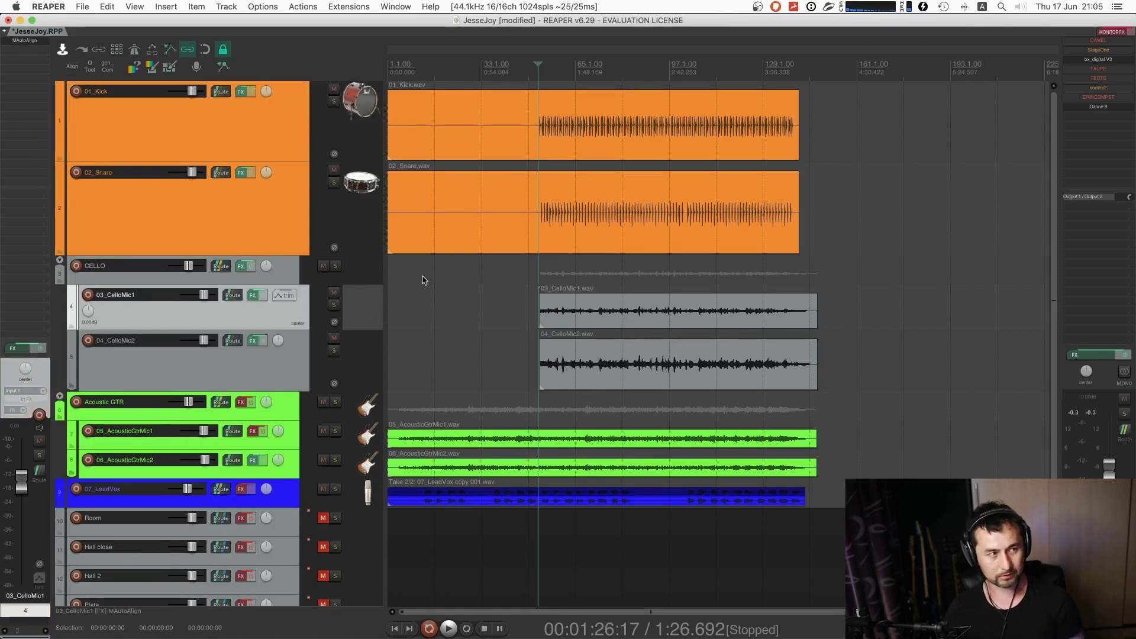
{"action": "left_click", "coordinate": [346, 263]}
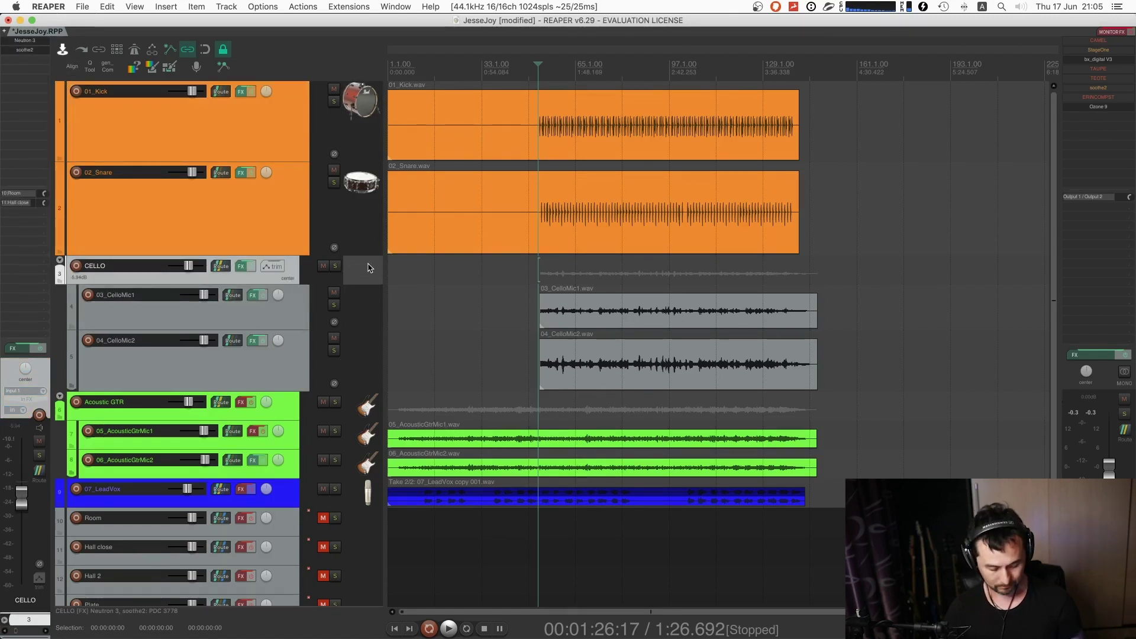
{"action": "left_click", "coordinate": [32, 43]}
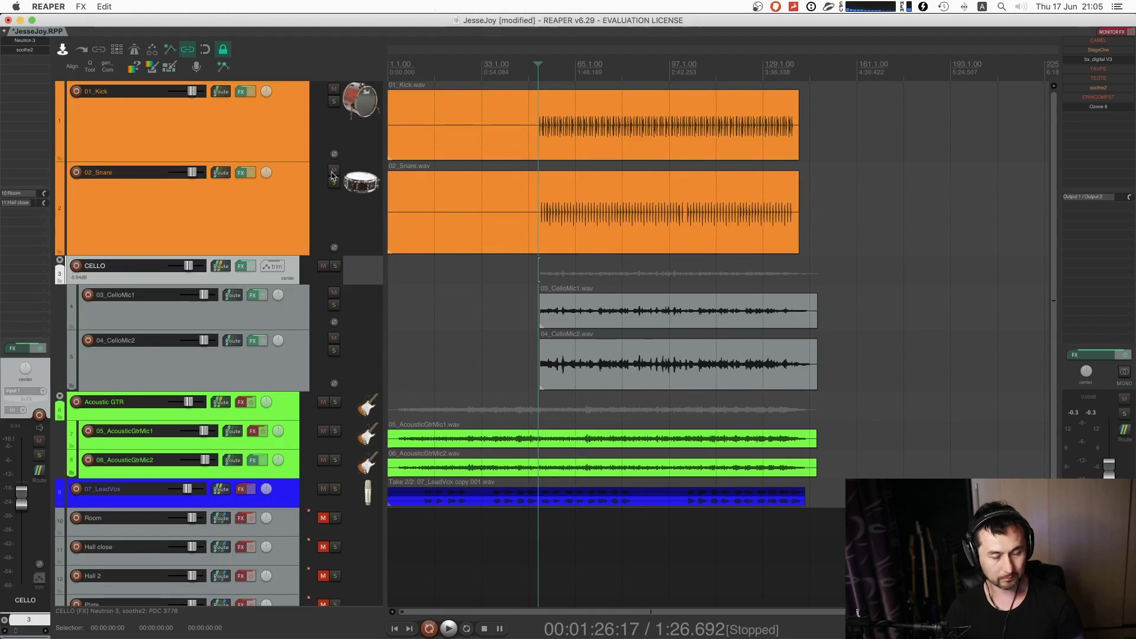
{"action": "left_click", "coordinate": [705, 221]}
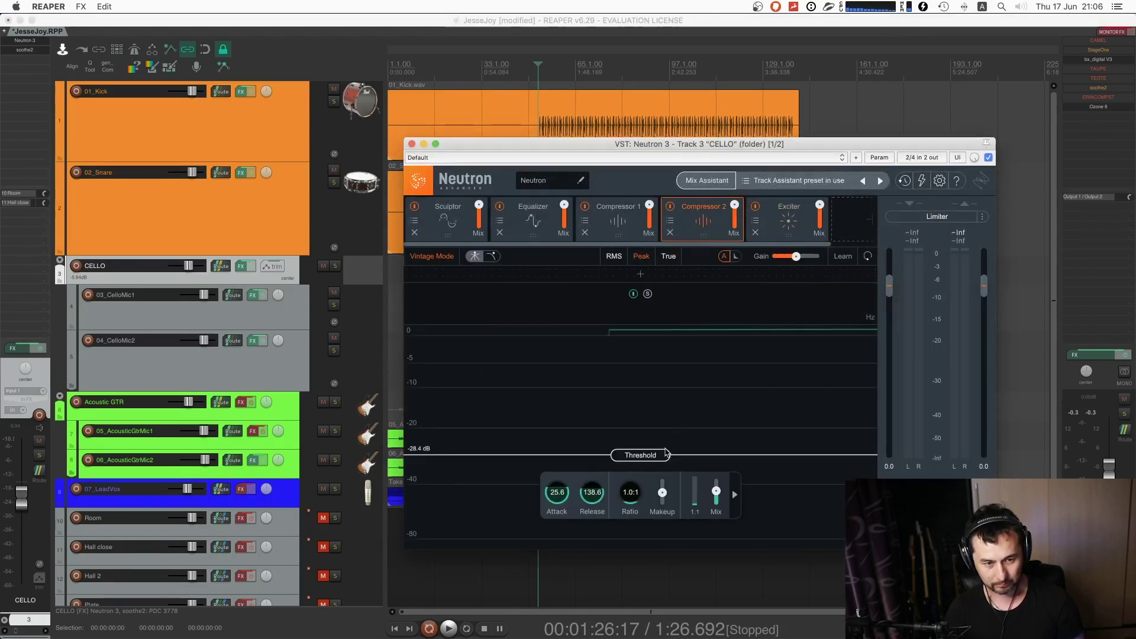
{"action": "left_click_drag", "start_coordinate": [650, 456], "coordinate": [650, 454]}
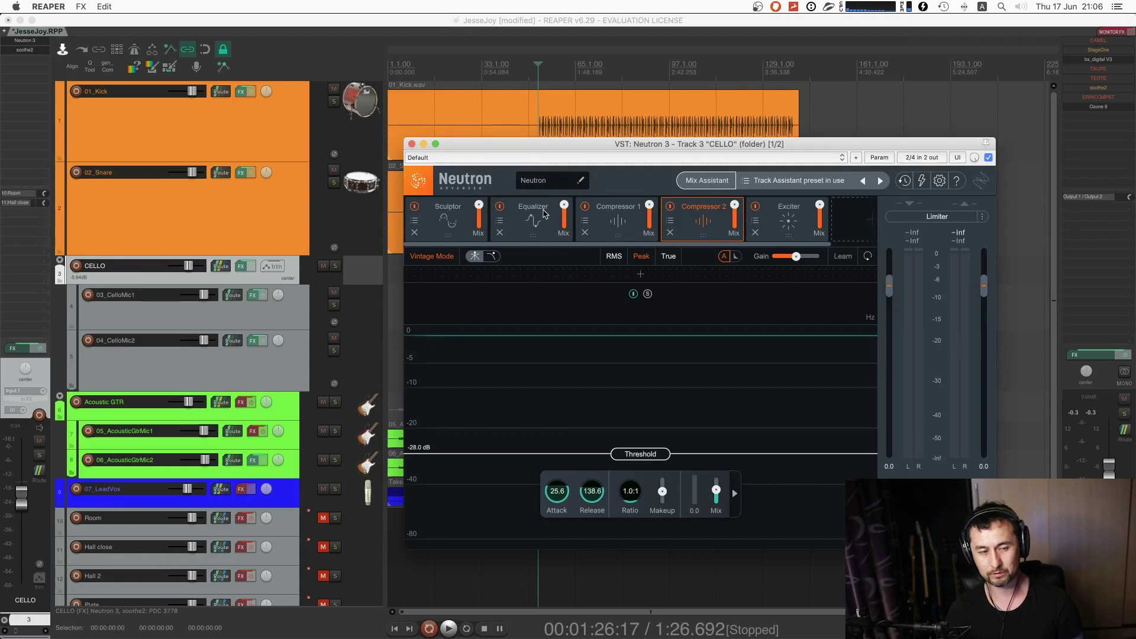
{"action": "left_click", "coordinate": [411, 144]}
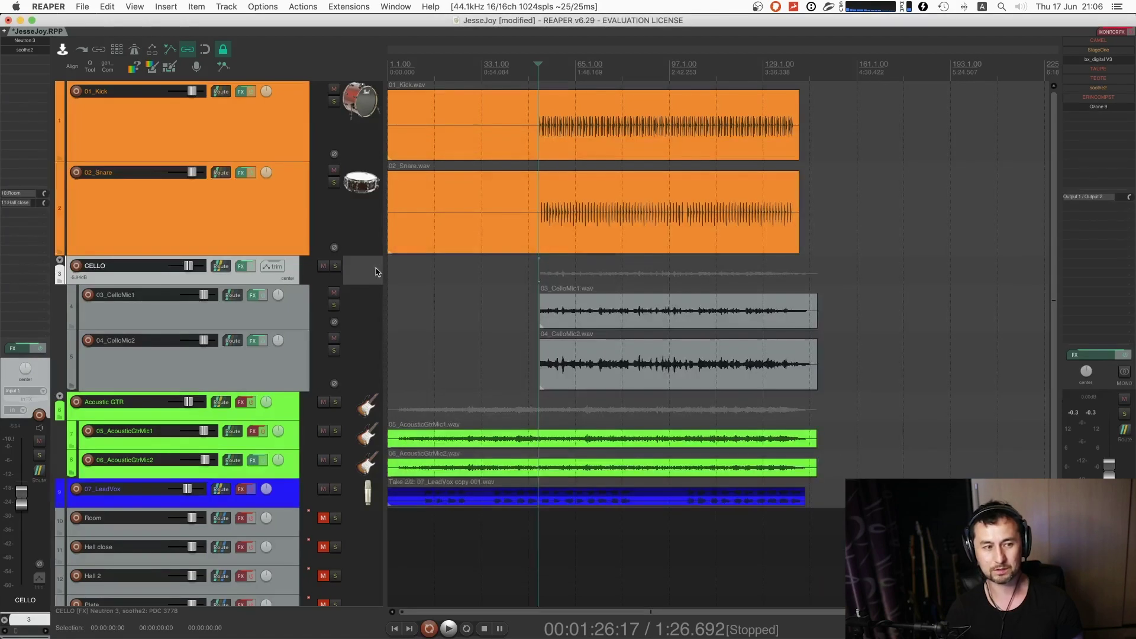
- Audition the CELLO folder on its own from 1:26.692, and clear its solo
{"action": "left_click", "coordinate": [336, 266]}
{"action": "key", "text": "space"}
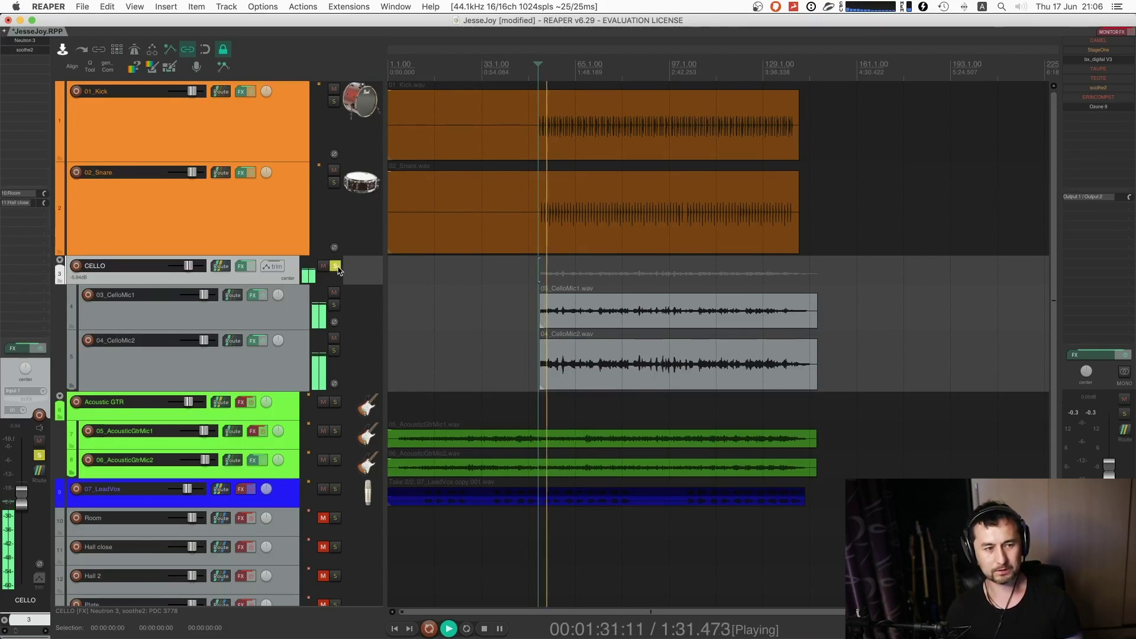
{"action": "left_click", "coordinate": [337, 268]}
{"action": "key", "text": "space"}
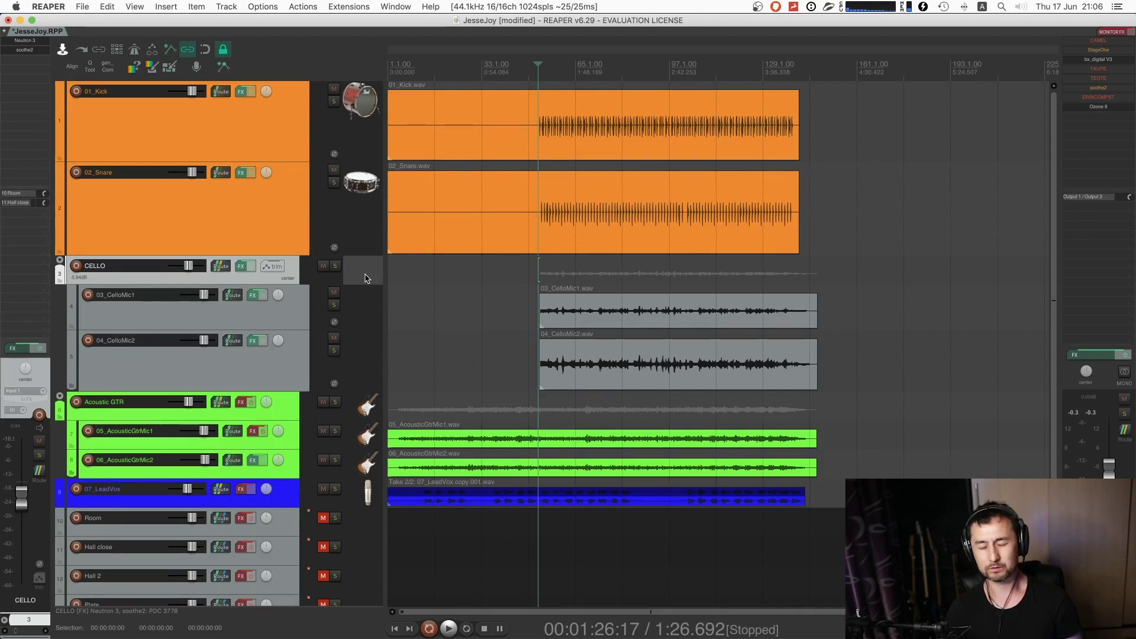
- Turn on the effects chain of the 05_AcousticGtrMic1 track
{"action": "scroll", "coordinate": [589, 332], "scroll_direction": "down", "scroll_amount": 3}
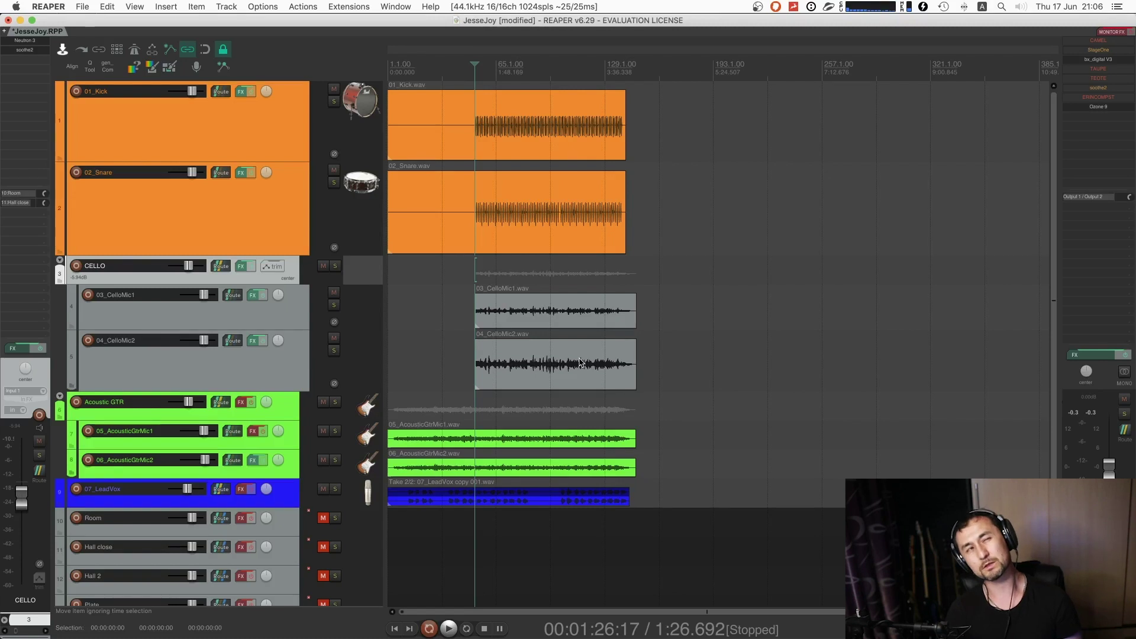
{"action": "scroll", "coordinate": [577, 362], "scroll_direction": "down", "scroll_amount": 1}
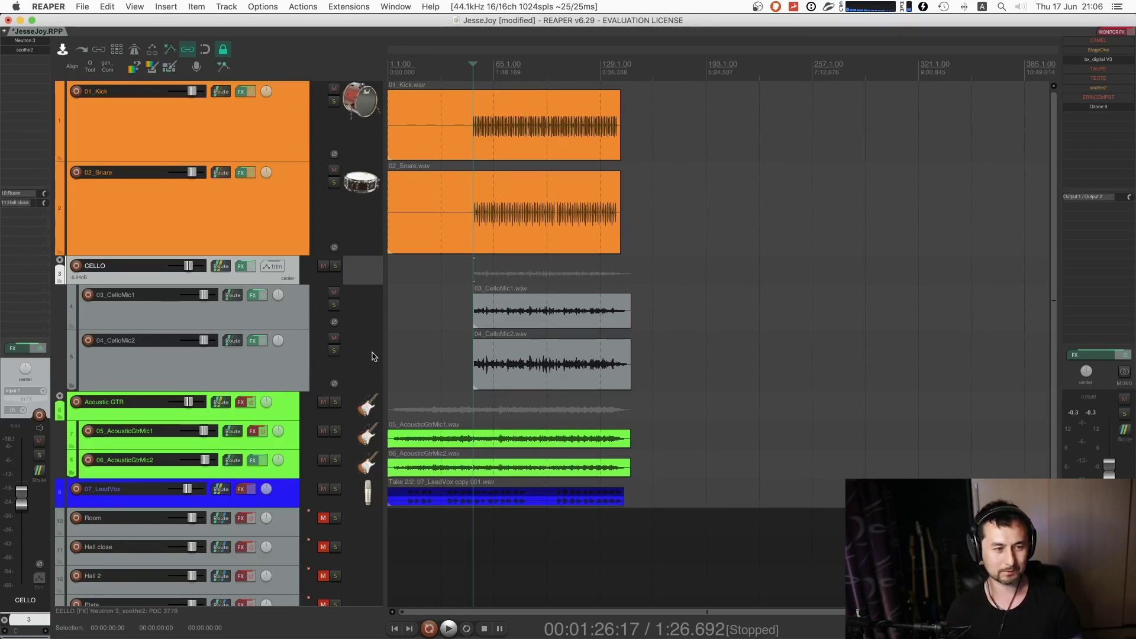
{"action": "left_click", "coordinate": [335, 402]}
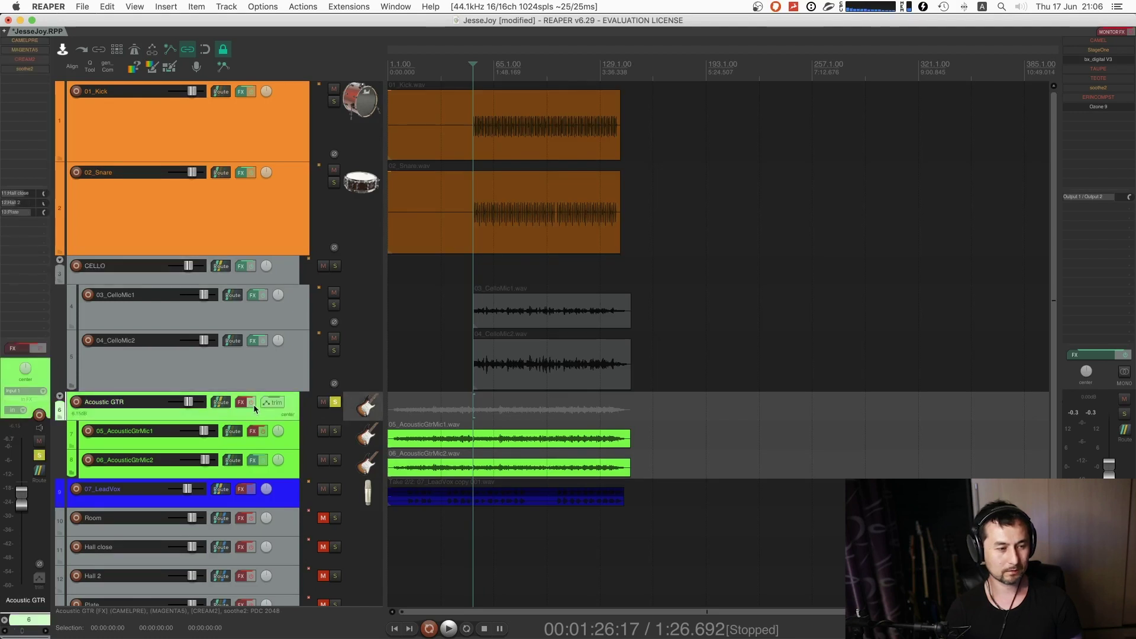
{"action": "left_click", "coordinate": [335, 402]}
{"action": "left_click", "coordinate": [363, 435]}
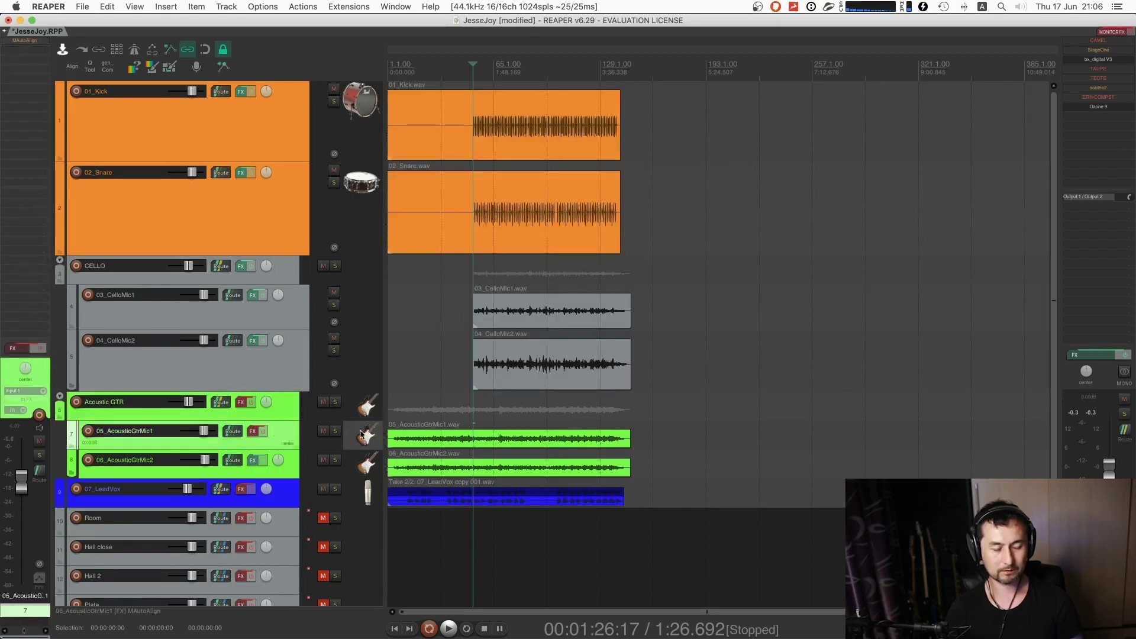
{"action": "left_click", "coordinate": [262, 434]}
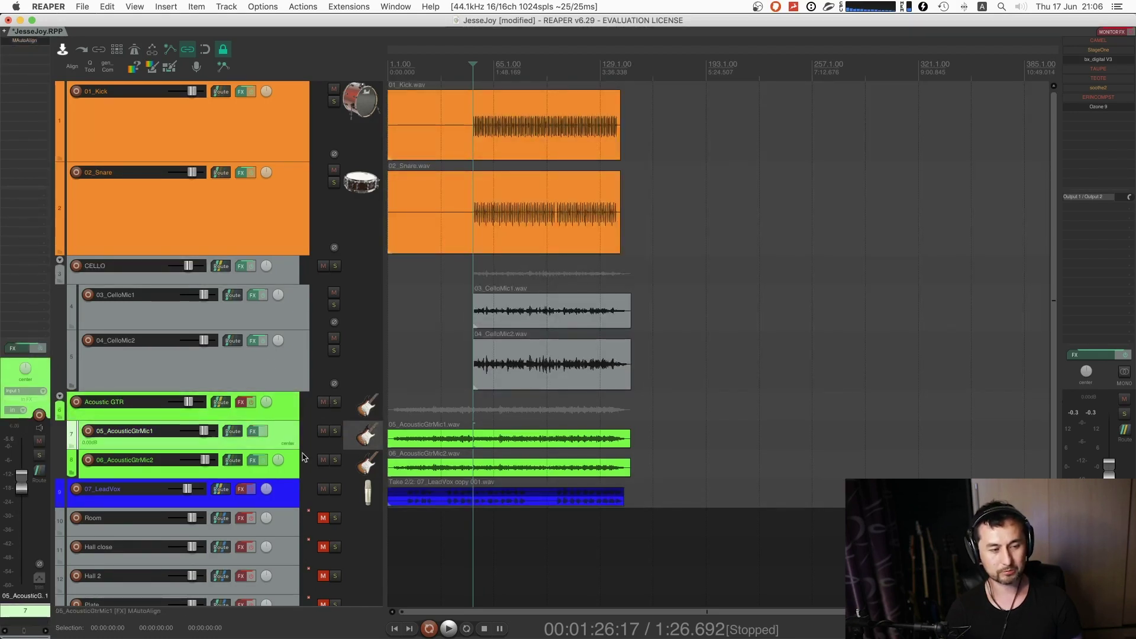
- Compare the MAutoAlign settings of both acoustic guitar mic tracks side by side, and close both plugin windows
{"action": "left_click", "coordinate": [370, 465]}
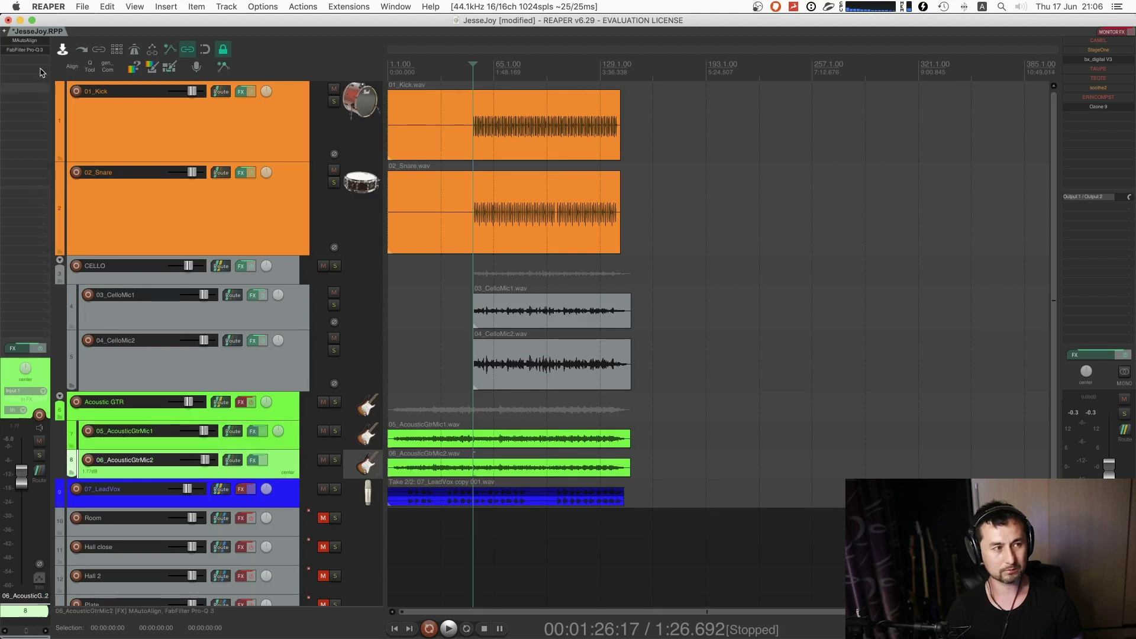
{"action": "left_click", "coordinate": [25, 40]}
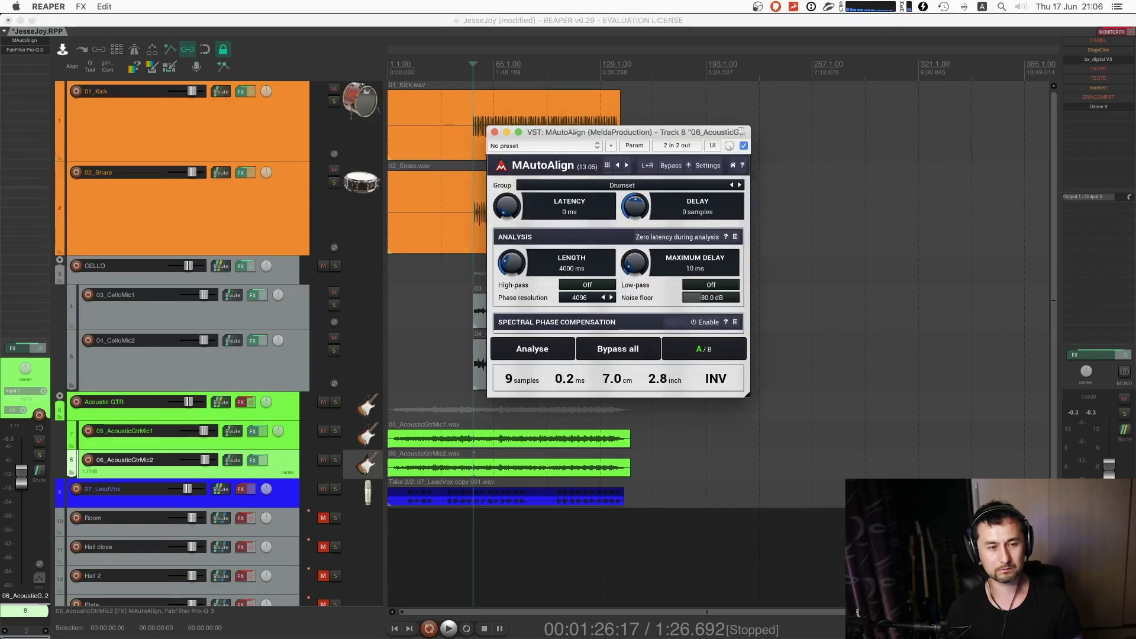
{"action": "left_click", "coordinate": [367, 438]}
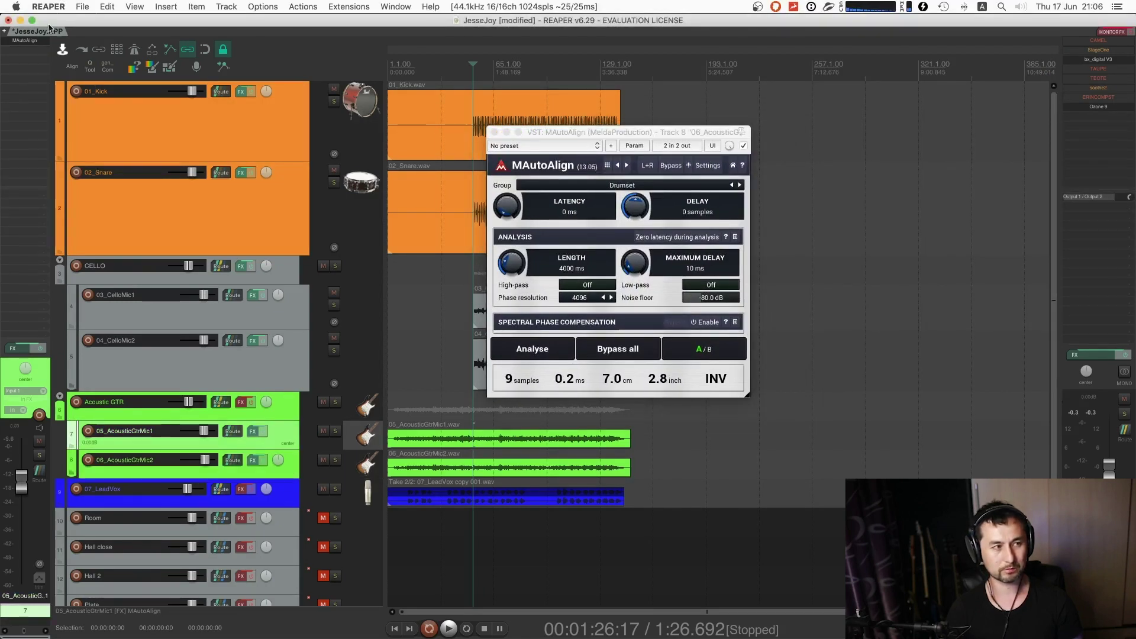
{"action": "left_click", "coordinate": [24, 40]}
{"action": "left_click_drag", "start_coordinate": [870, 22], "coordinate": [837, 145]}
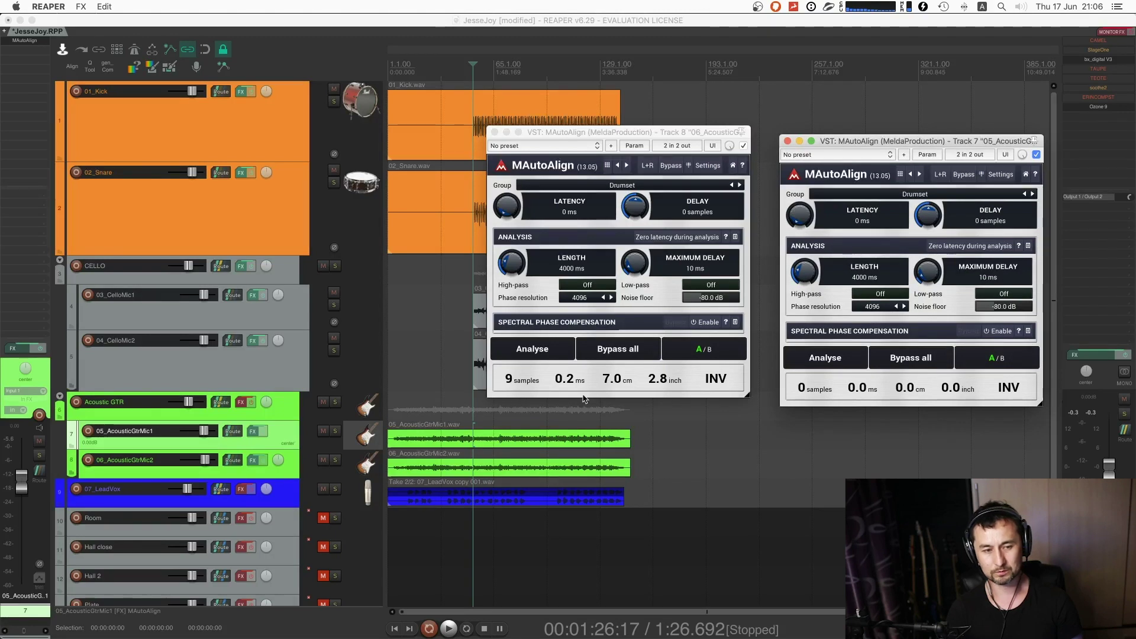
{"action": "left_click", "coordinate": [495, 132]}
{"action": "left_click", "coordinate": [788, 141]}
- Solo both acoustic guitar mic tracks, play them from 1:26.692, and bypass their effects chains
{"action": "key", "text": "space"}
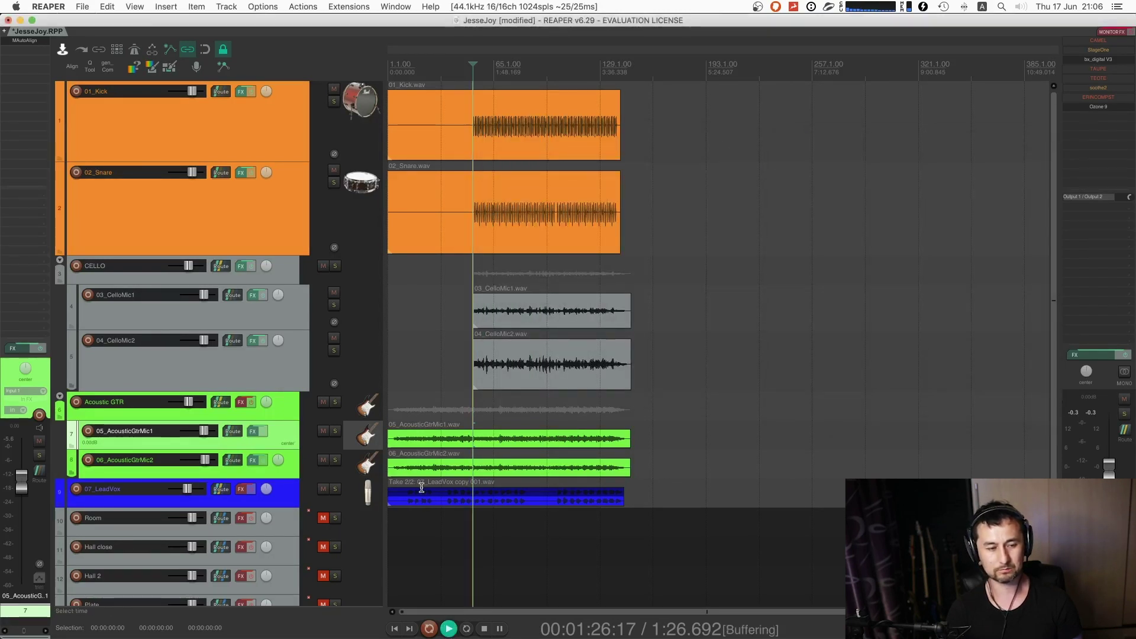
{"action": "key", "text": "space"}
{"action": "left_click", "coordinate": [335, 431]}
{"action": "left_click", "coordinate": [335, 460]}
{"action": "key", "text": "space"}
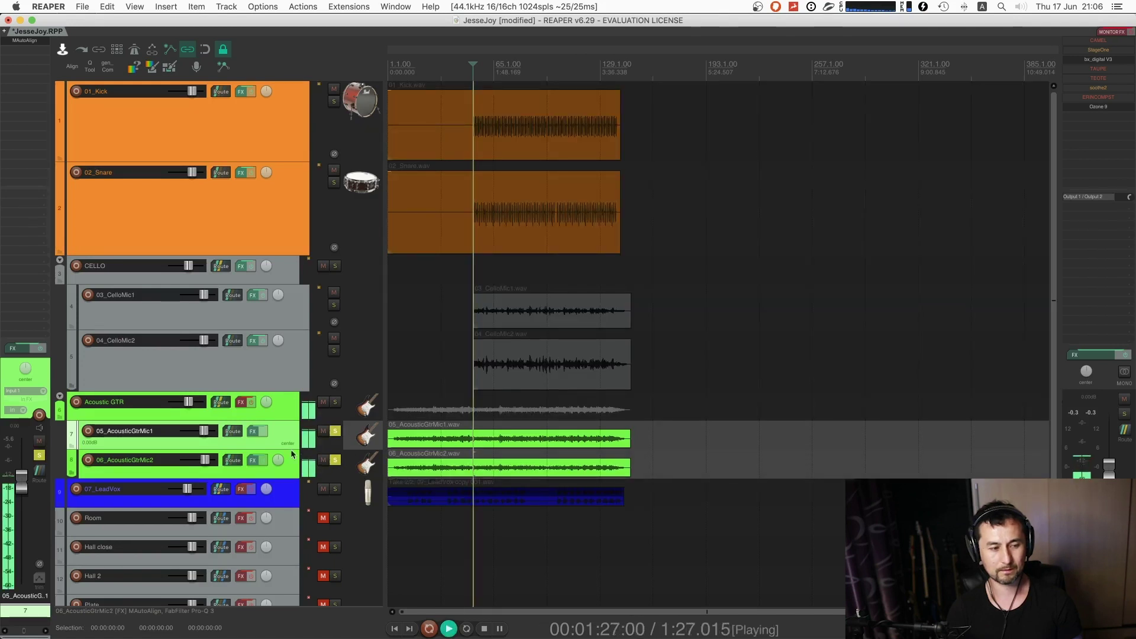
{"action": "left_click", "coordinate": [264, 460]}
- Increase the heights of the Acoustic GTR folder and its mic tracks while re-enabling both mics' effects during playback, and stop
{"action": "scroll", "coordinate": [614, 481], "scroll_direction": "up", "scroll_amount": 4}
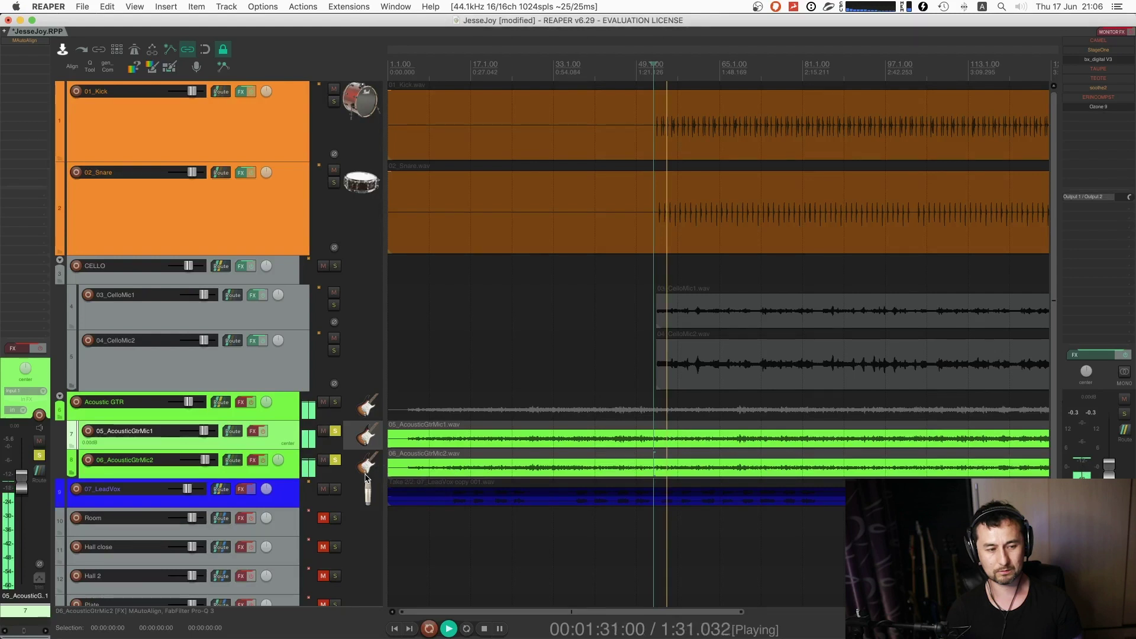
{"action": "scroll", "coordinate": [366, 454], "scroll_direction": "up", "scroll_amount": 3}
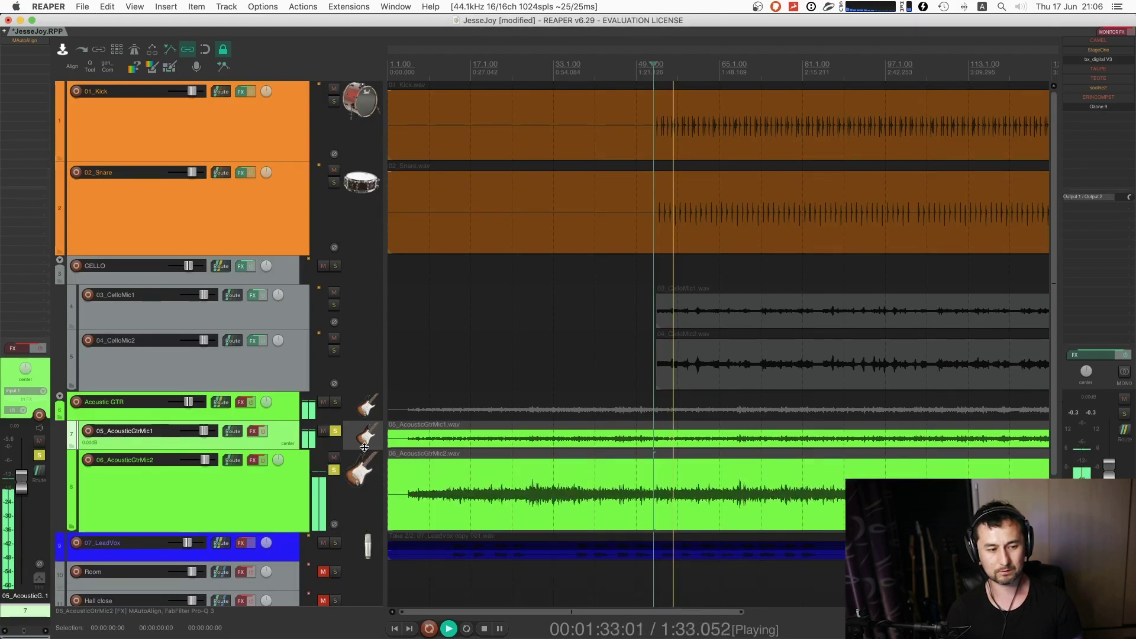
{"action": "left_click_drag", "start_coordinate": [365, 450], "coordinate": [365, 477]}
{"action": "left_click", "coordinate": [263, 434]}
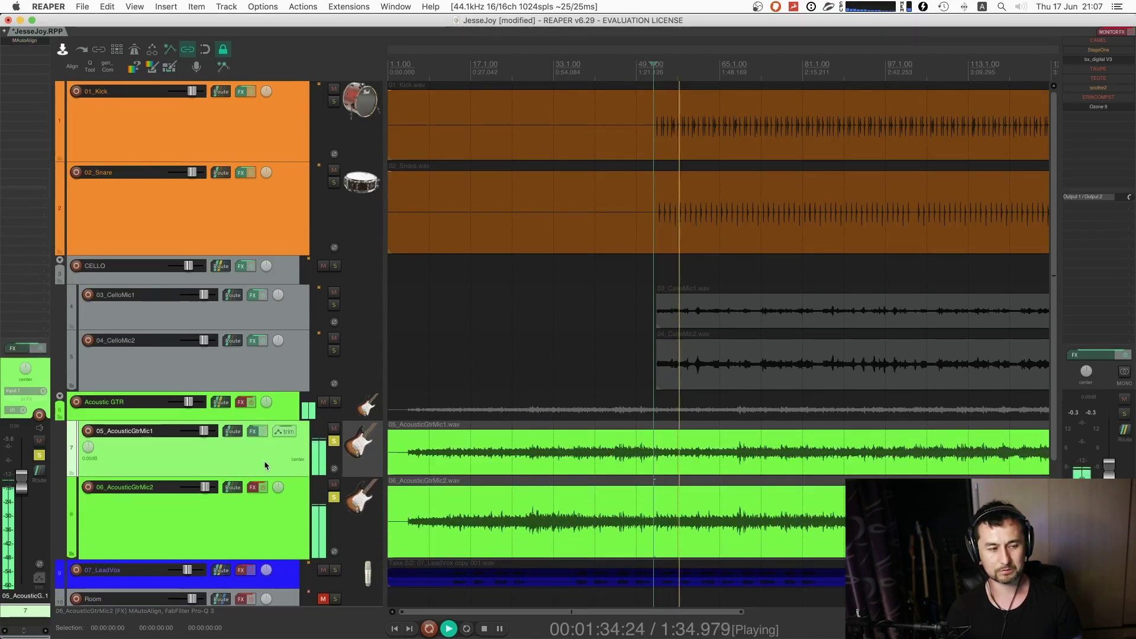
{"action": "left_click", "coordinate": [365, 494]}
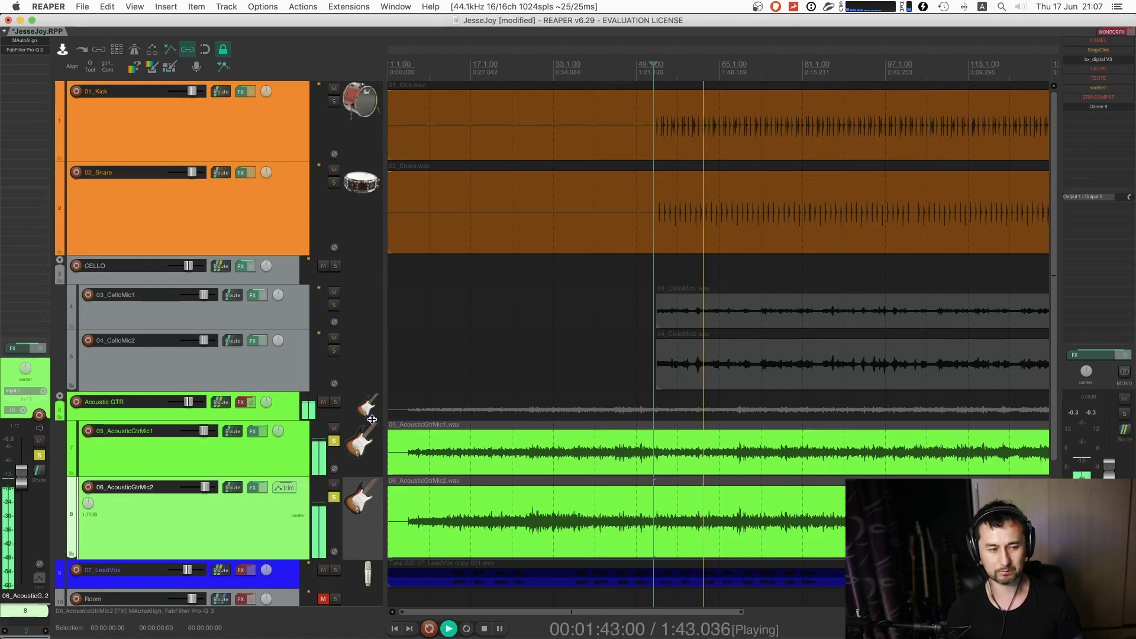
{"action": "left_click_drag", "start_coordinate": [374, 421], "coordinate": [369, 441]}
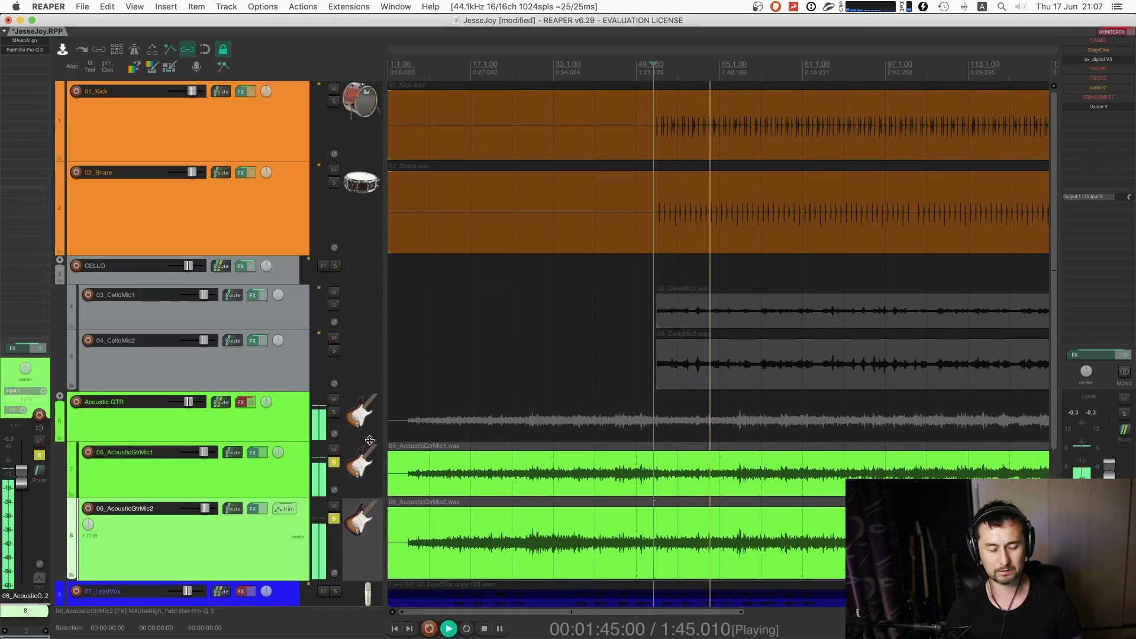
{"action": "key", "text": "space"}
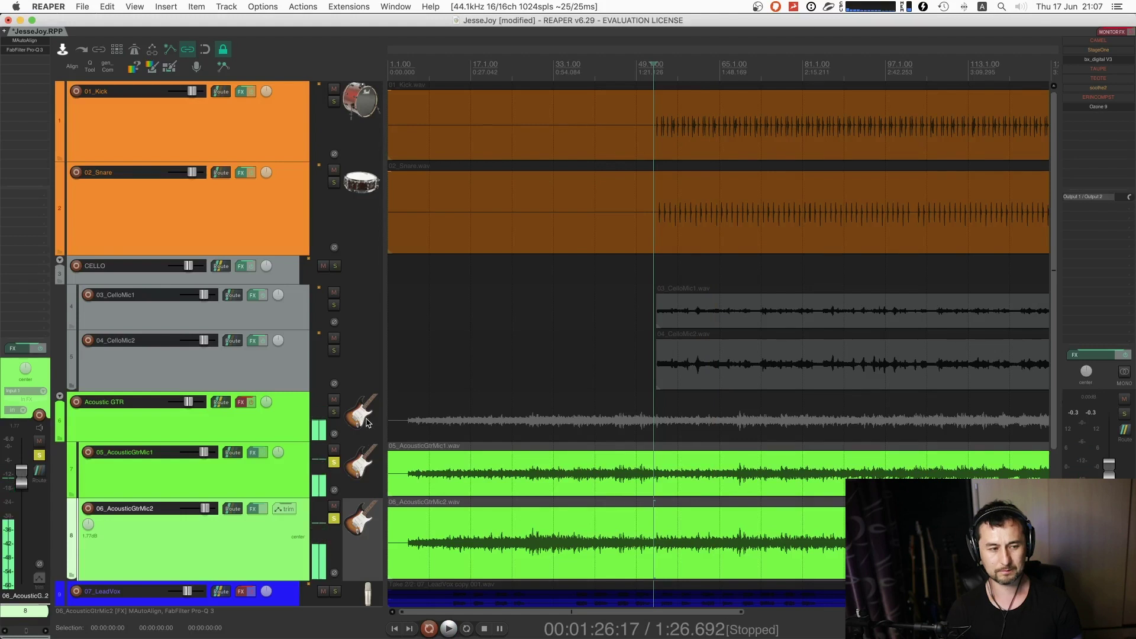
- Turn on the Acoustic GTR folder's effects chain and reduce all tracks to one uniform height
{"action": "left_click", "coordinate": [256, 406]}
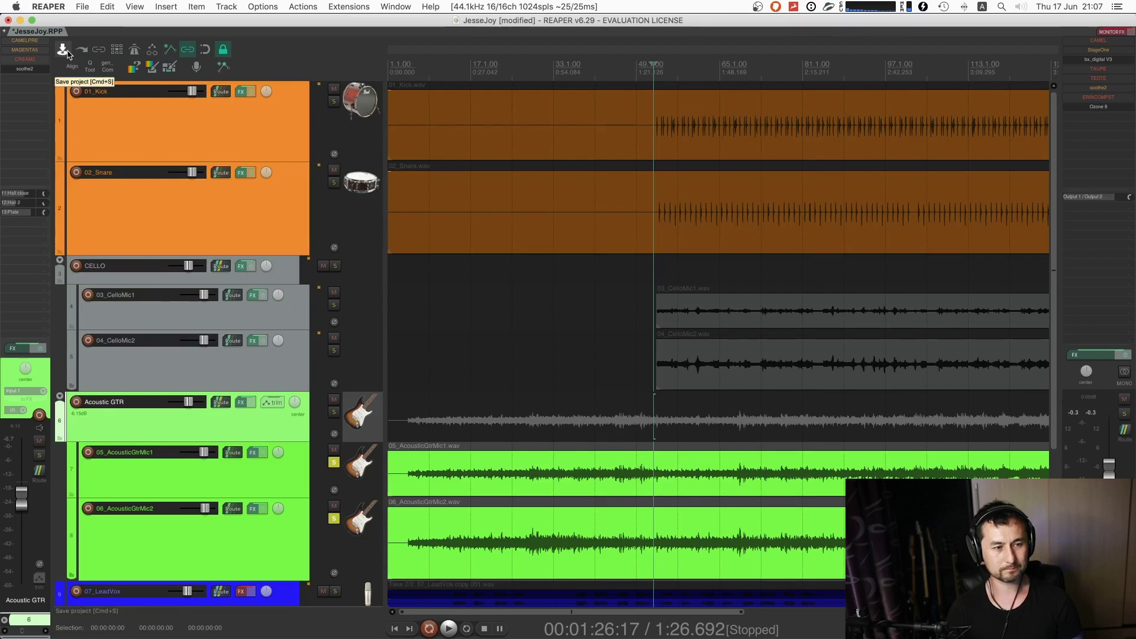
{"action": "key", "text": "Page_Down"}
{"action": "key", "text": "Page_Down"}
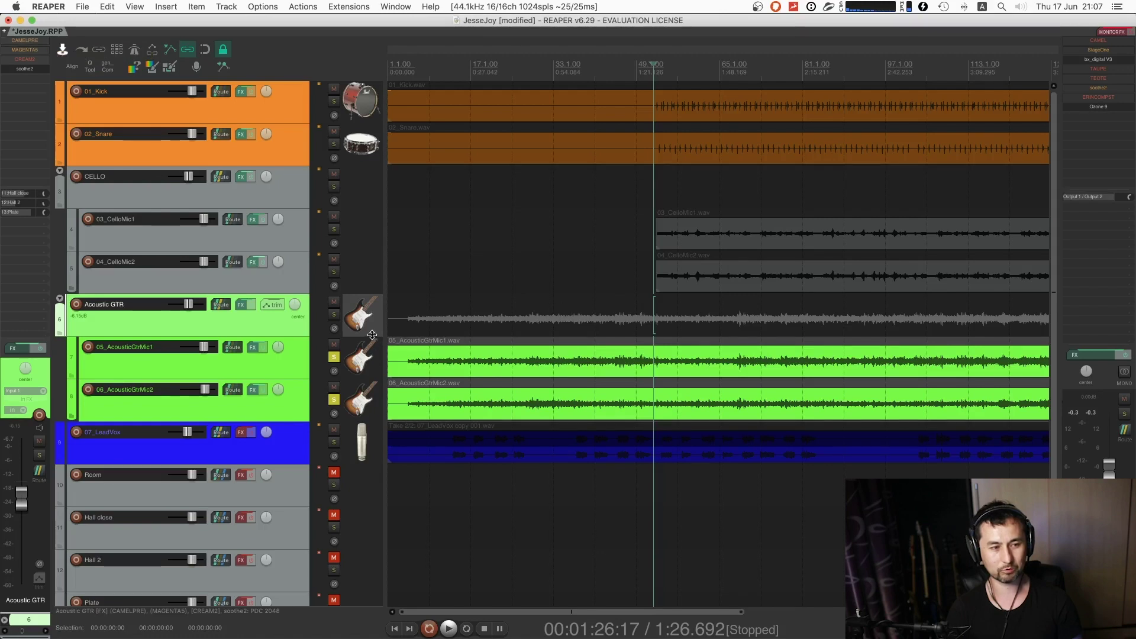
- Increase the track height of the Acoustic GTR folder alone and look over its waveform along the song
{"action": "left_click_drag", "start_coordinate": [372, 335], "coordinate": [368, 371]}
{"action": "scroll", "coordinate": [651, 392], "scroll_direction": "down", "scroll_amount": 2}
{"action": "scroll", "coordinate": [651, 392], "scroll_direction": "right", "scroll_amount": 5}
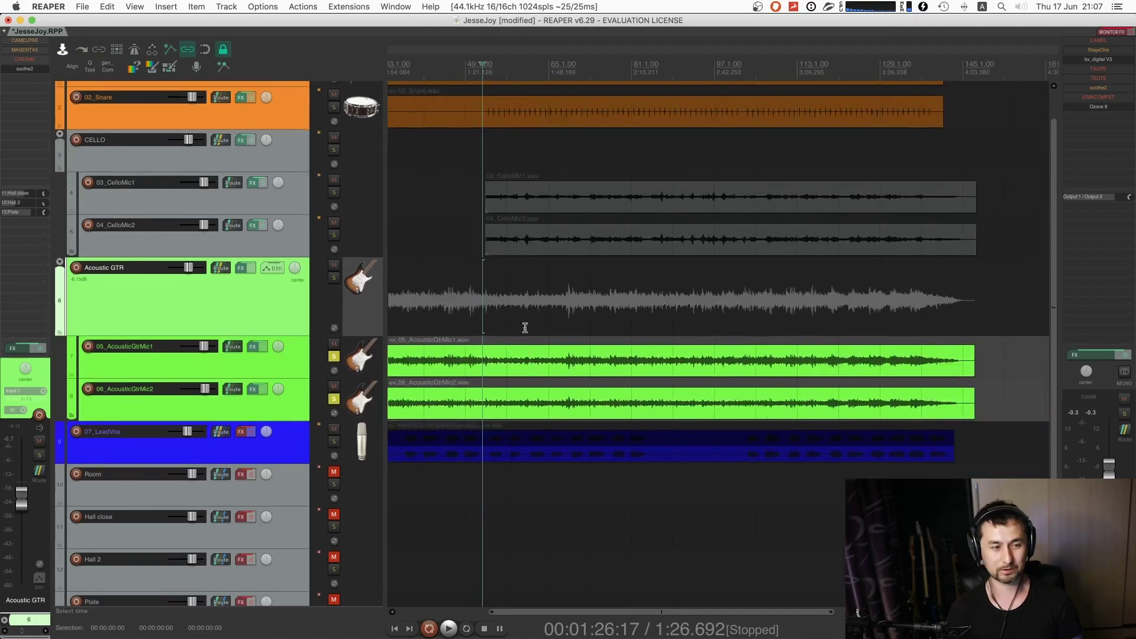
{"action": "scroll", "coordinate": [667, 395], "scroll_direction": "left", "scroll_amount": 5}
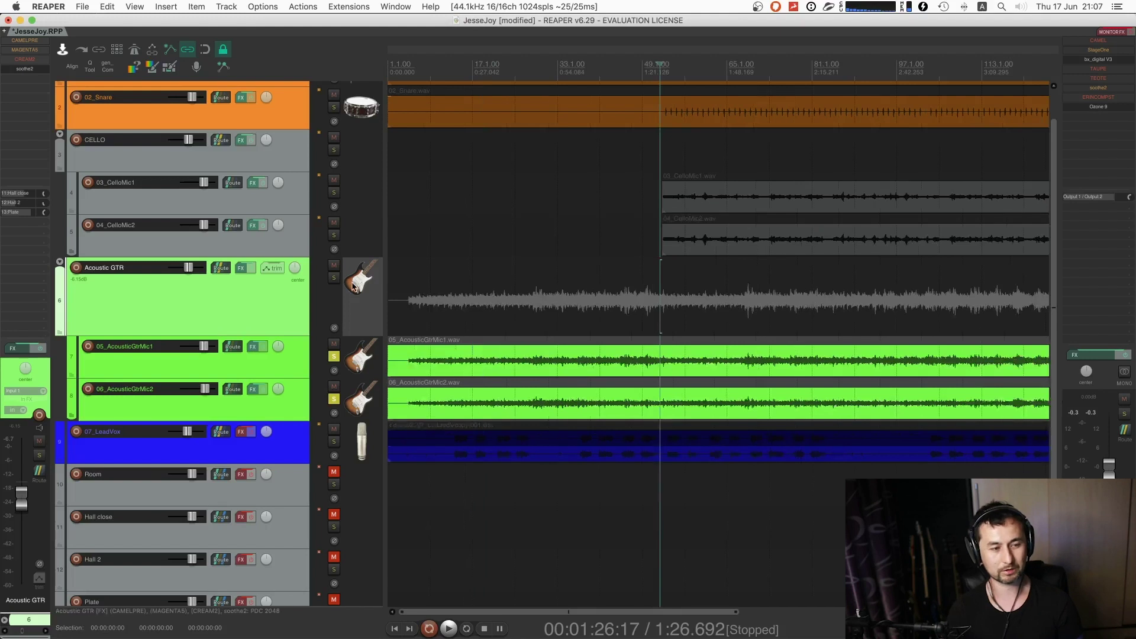
- Insert FabFilter Pro-Q 3 at the end of the Acoustic GTR folder's effects chain and play the guitars through it
{"action": "double_click", "coordinate": [30, 85]}
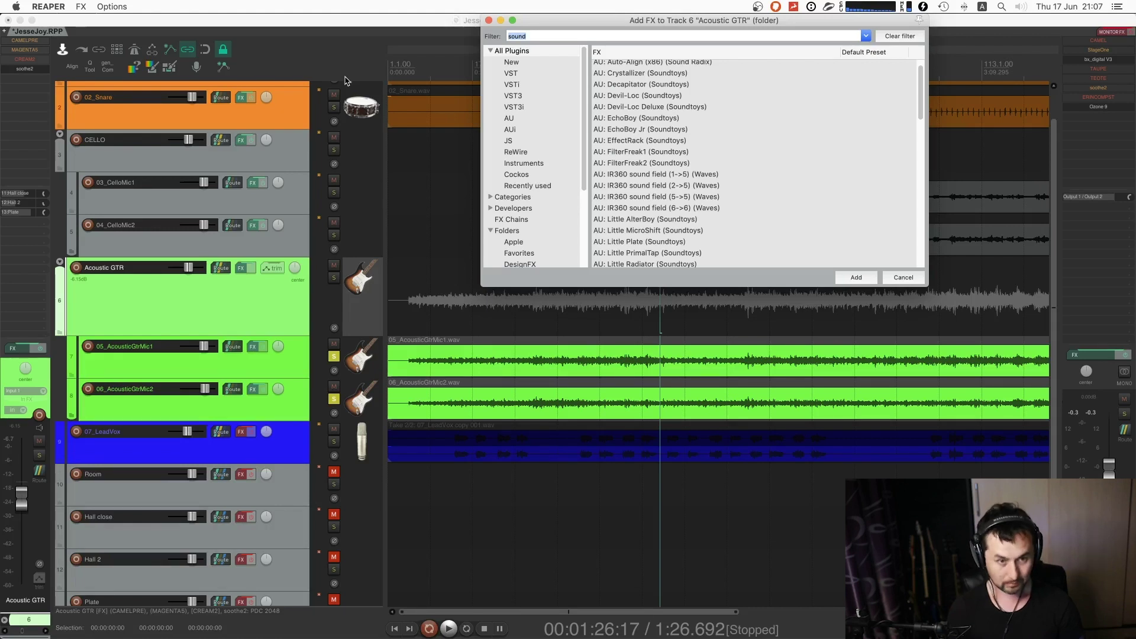
{"action": "left_click", "coordinate": [912, 277]}
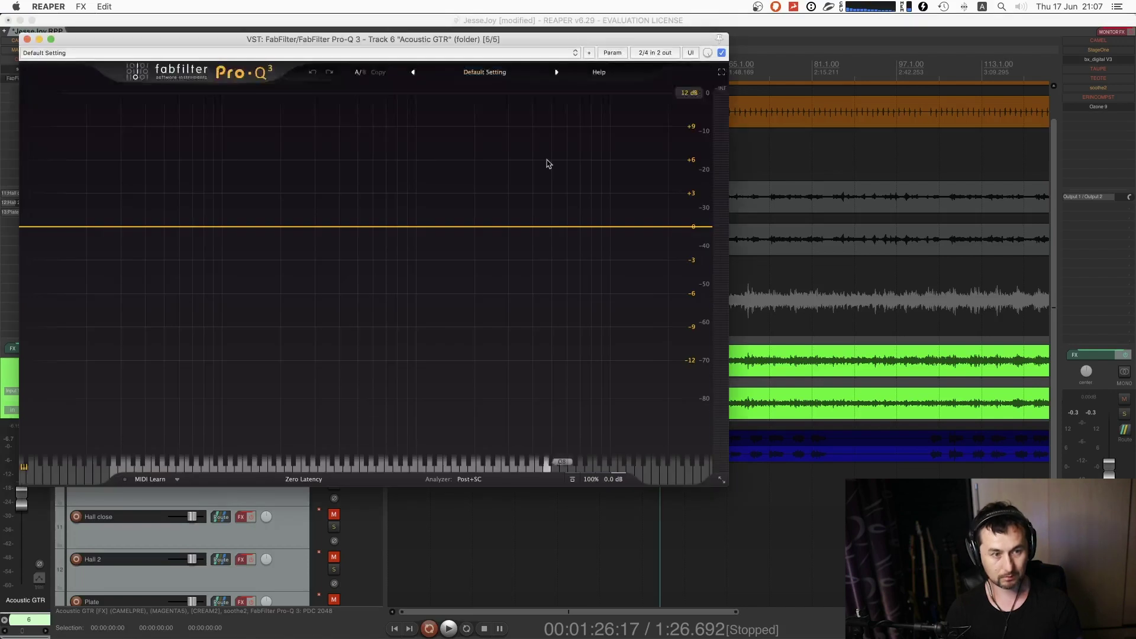
{"action": "key", "text": "space"}
{"action": "left_click_drag", "start_coordinate": [503, 40], "coordinate": [878, 103]}
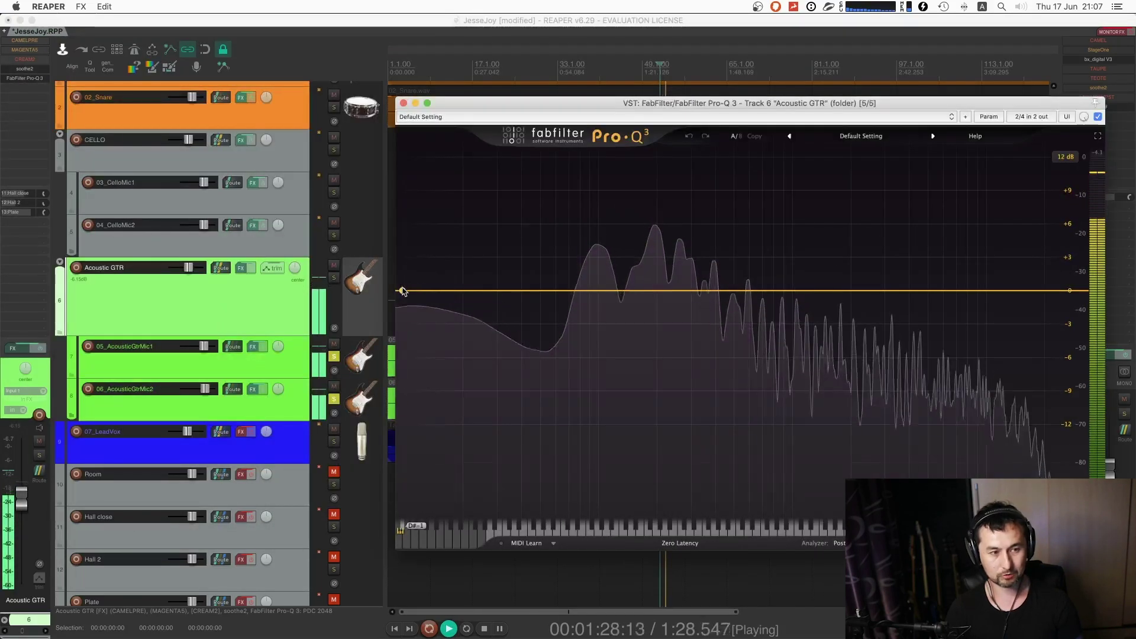
- Add a 12 dB/oct low cut at about 35.5 Hz and a low shelf boost of about 3 dB at 172 Hz, and stop playback
{"action": "left_click_drag", "start_coordinate": [401, 291], "coordinate": [511, 287]}
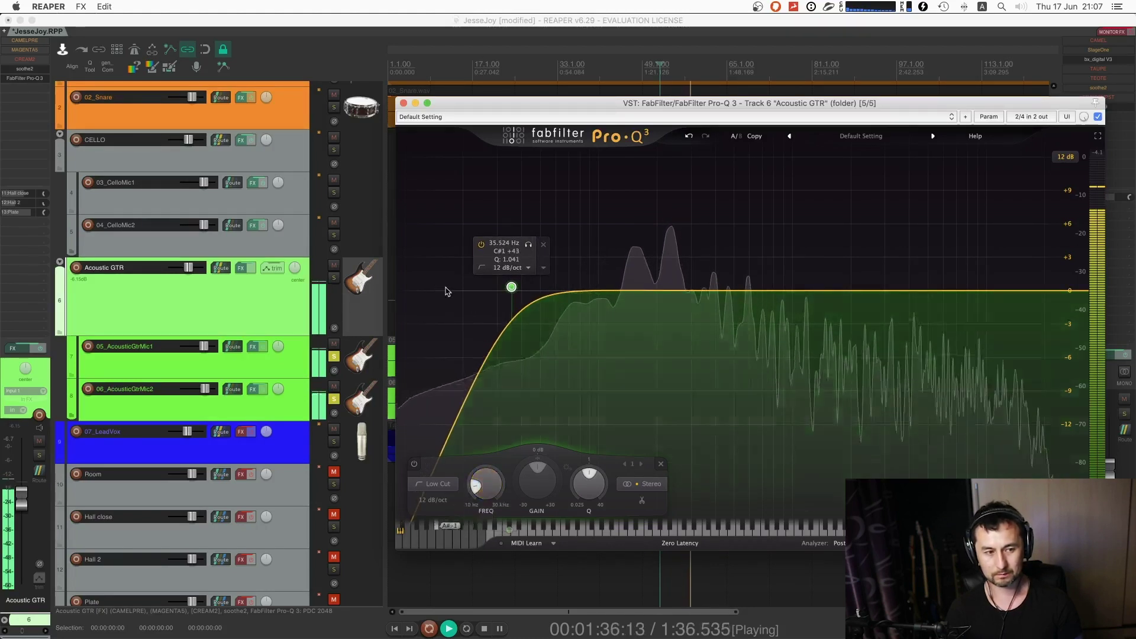
{"action": "left_click", "coordinate": [578, 253]}
{"action": "left_click_drag", "start_coordinate": [578, 252], "coordinate": [534, 234]}
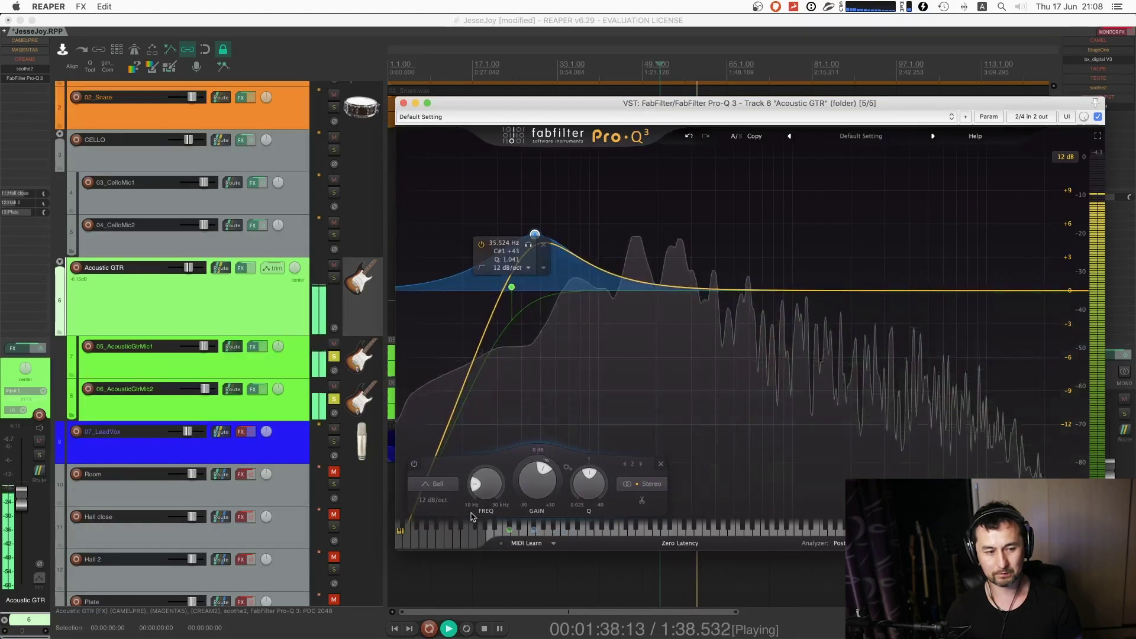
{"action": "left_click", "coordinate": [436, 485]}
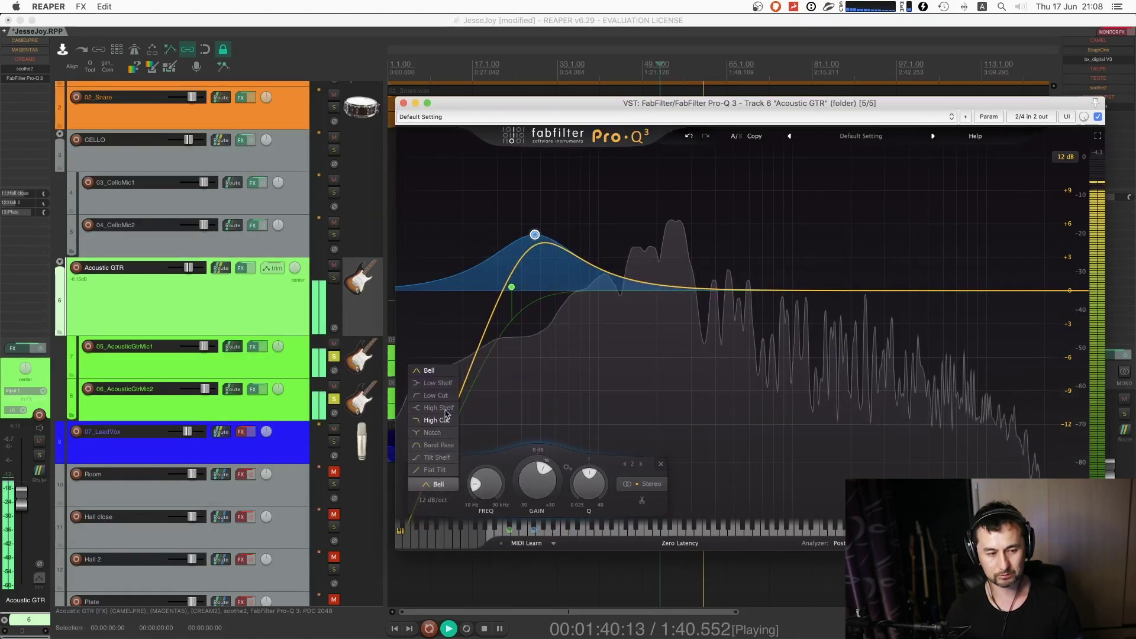
{"action": "left_click", "coordinate": [449, 388]}
{"action": "mouse_move", "coordinate": [539, 266]}
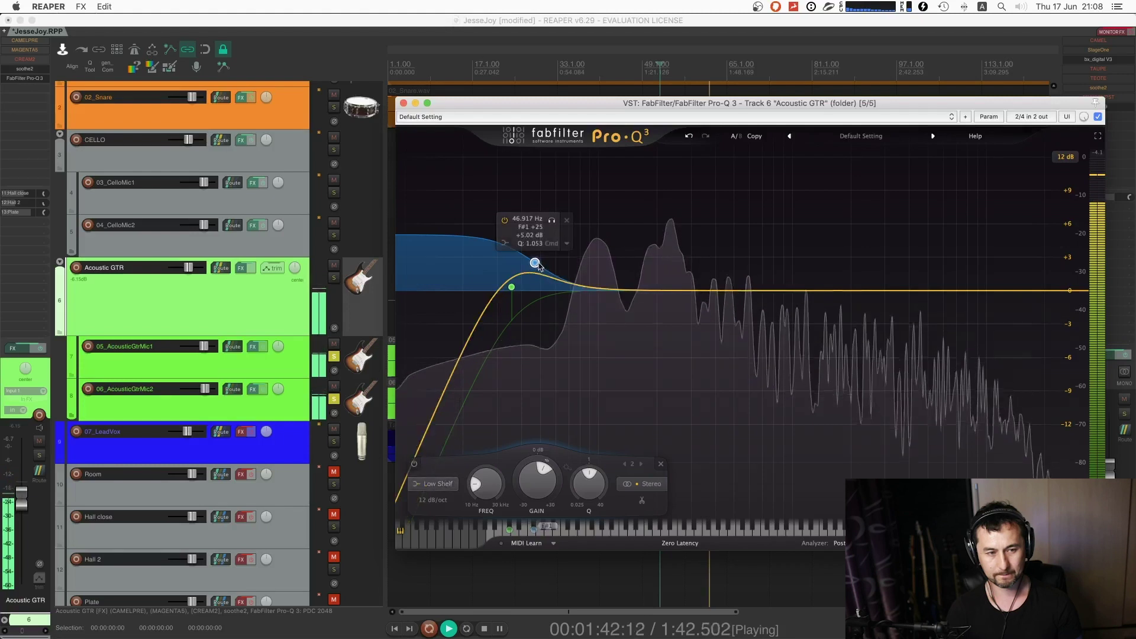
{"action": "left_click_drag", "start_coordinate": [535, 262], "coordinate": [644, 274]}
{"action": "key", "text": "space"}
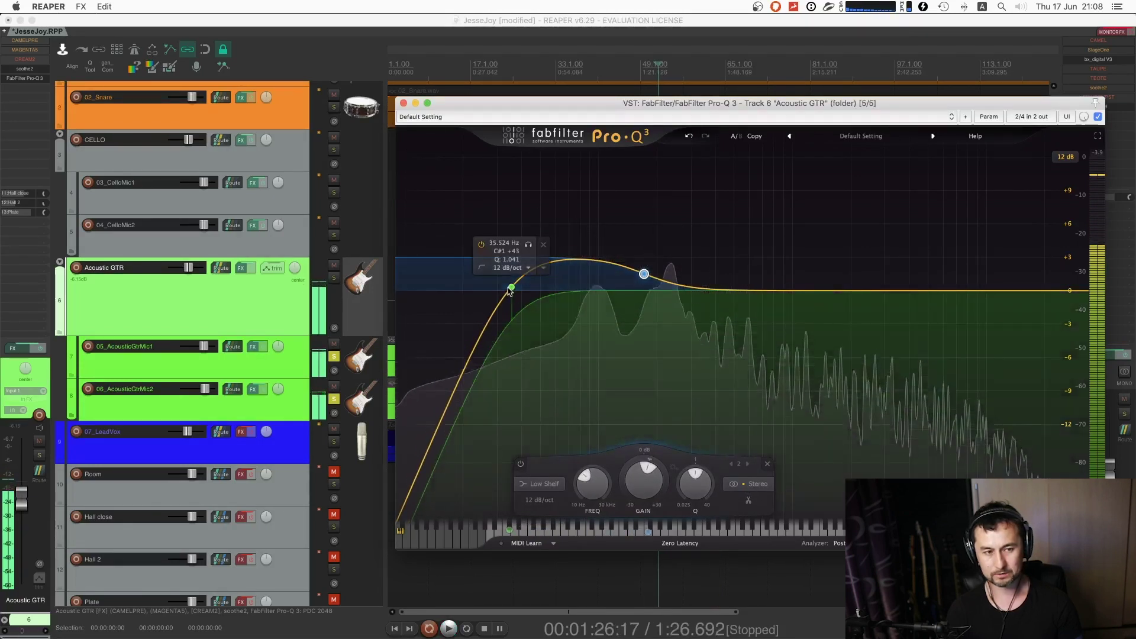
- Raise the low cut to about 47 Hz and the low shelf to about +3.6 dB at 176 Hz
{"action": "left_click_drag", "start_coordinate": [512, 287], "coordinate": [533, 290]}
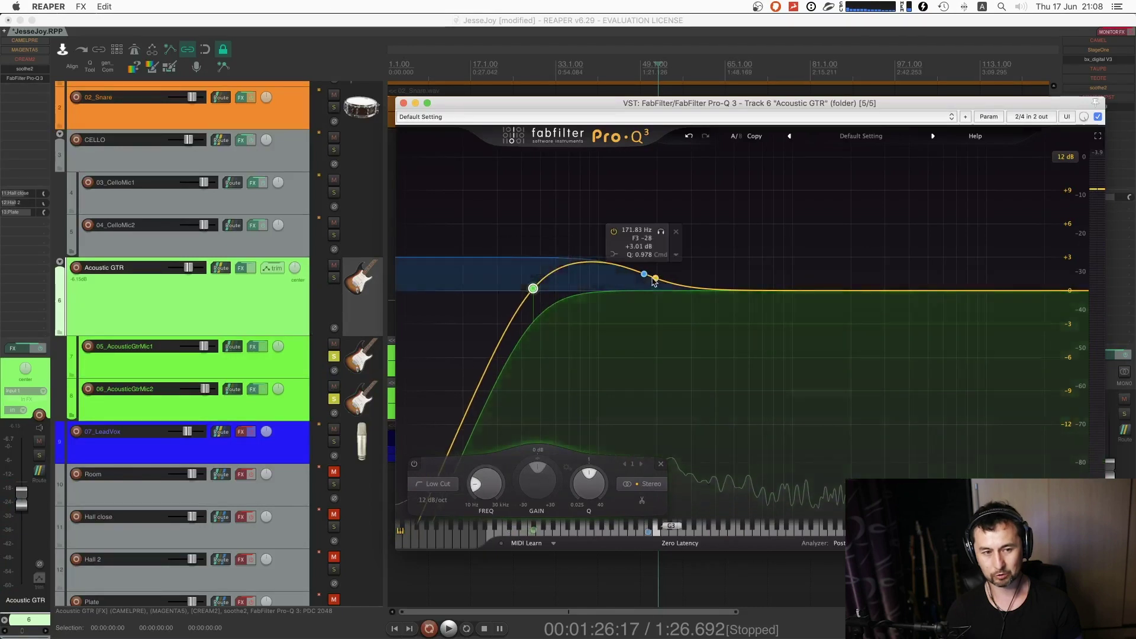
{"action": "left_click_drag", "start_coordinate": [643, 274], "coordinate": [646, 271]}
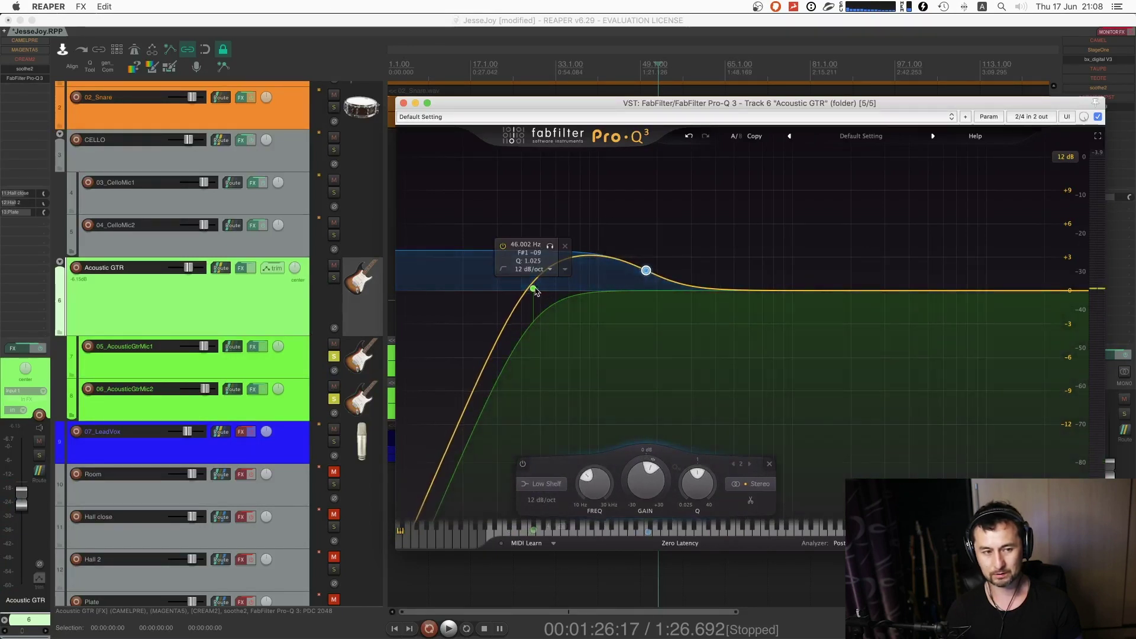
{"action": "left_click", "coordinate": [534, 290]}
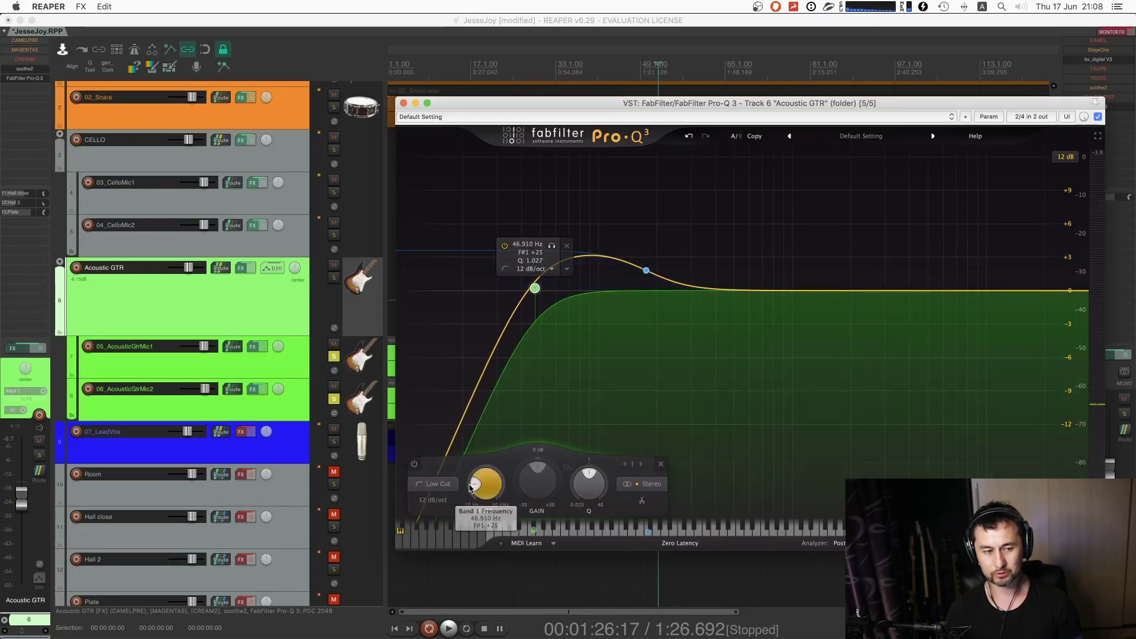
- Try 24 and 18 dB/oct slopes on the low cut, settle on 12 dB/oct at about 43 Hz with Q 0.69, and audition it
{"action": "left_click", "coordinate": [434, 501]}
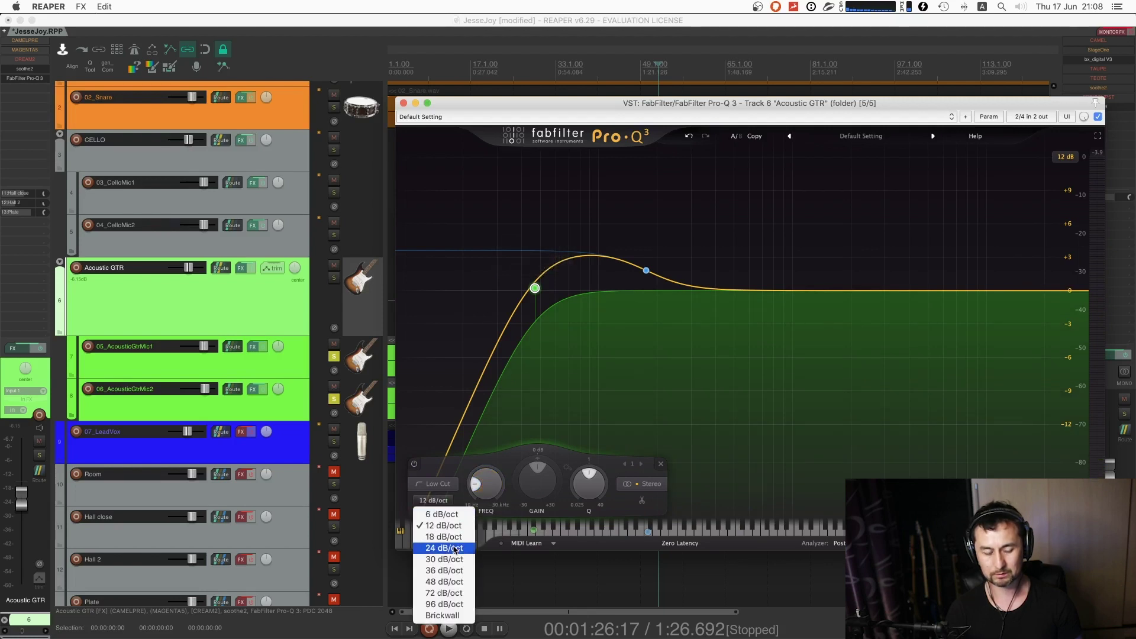
{"action": "left_click", "coordinate": [455, 549]}
{"action": "left_click_drag", "start_coordinate": [535, 289], "coordinate": [525, 325]}
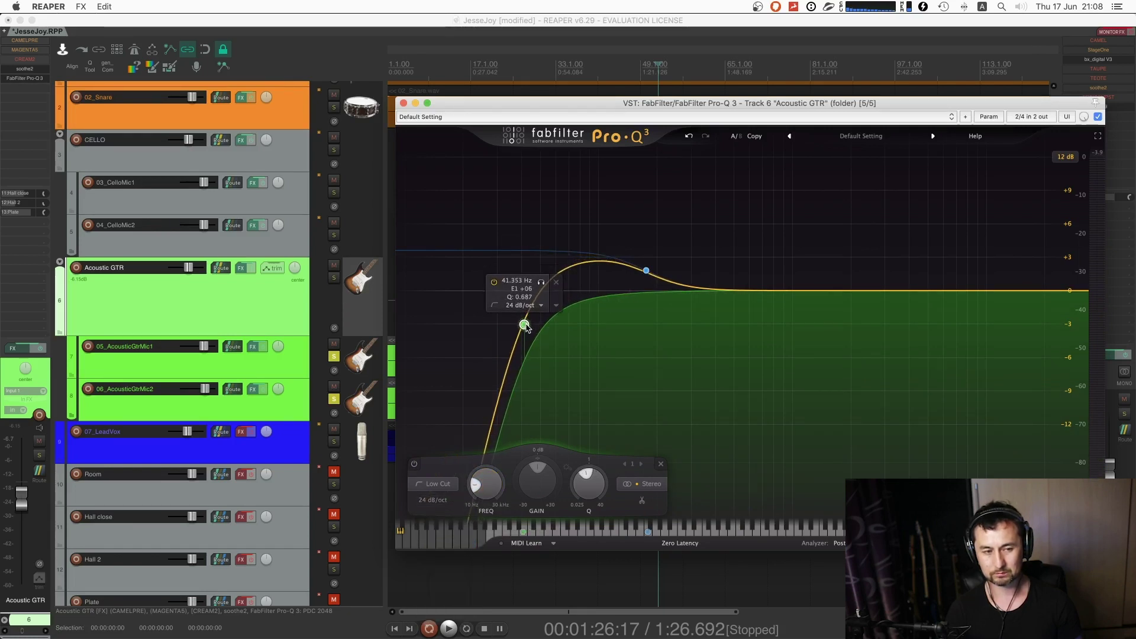
{"action": "left_click", "coordinate": [434, 500]}
{"action": "left_click", "coordinate": [445, 537]}
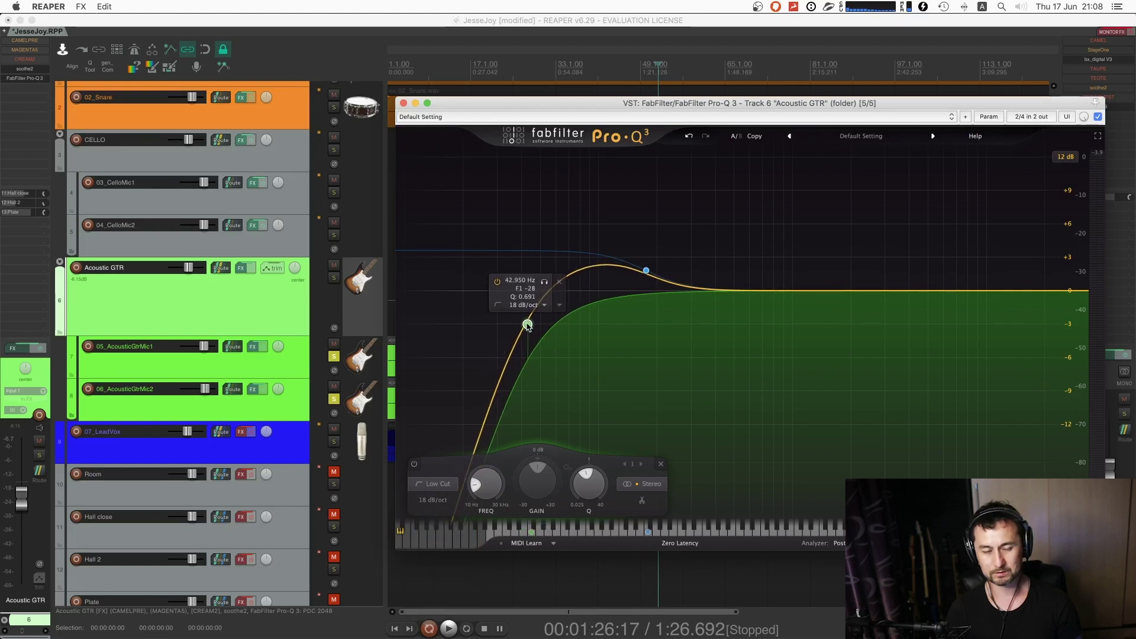
{"action": "left_click_drag", "start_coordinate": [525, 325], "coordinate": [528, 326]}
{"action": "scroll", "coordinate": [527, 325], "scroll_direction": "down", "scroll_amount": 1}
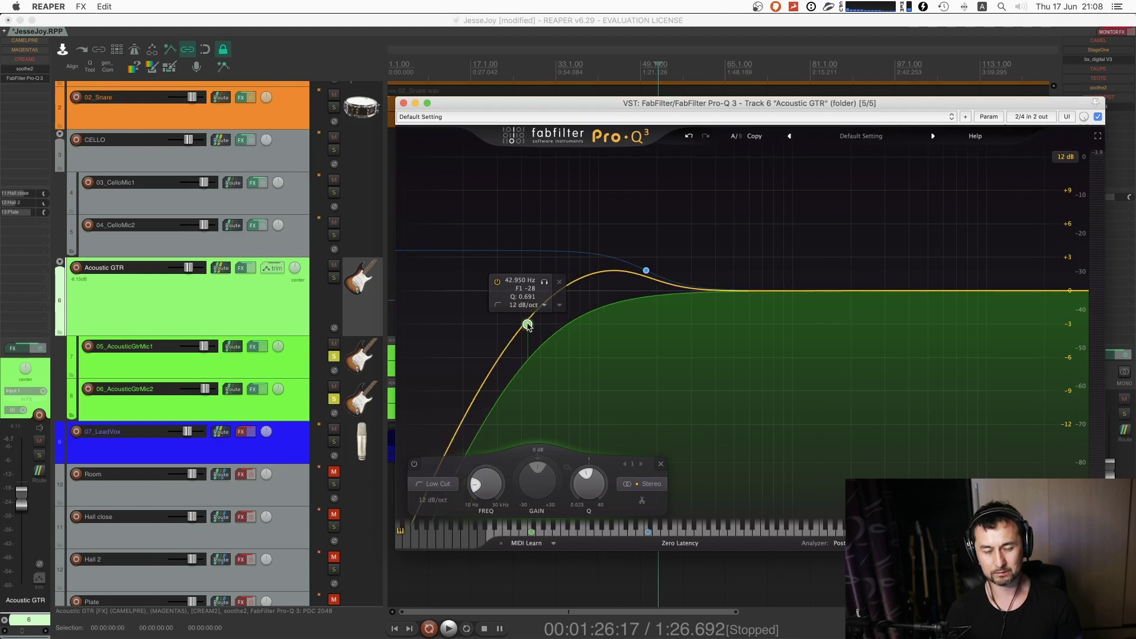
{"action": "key", "text": "space"}
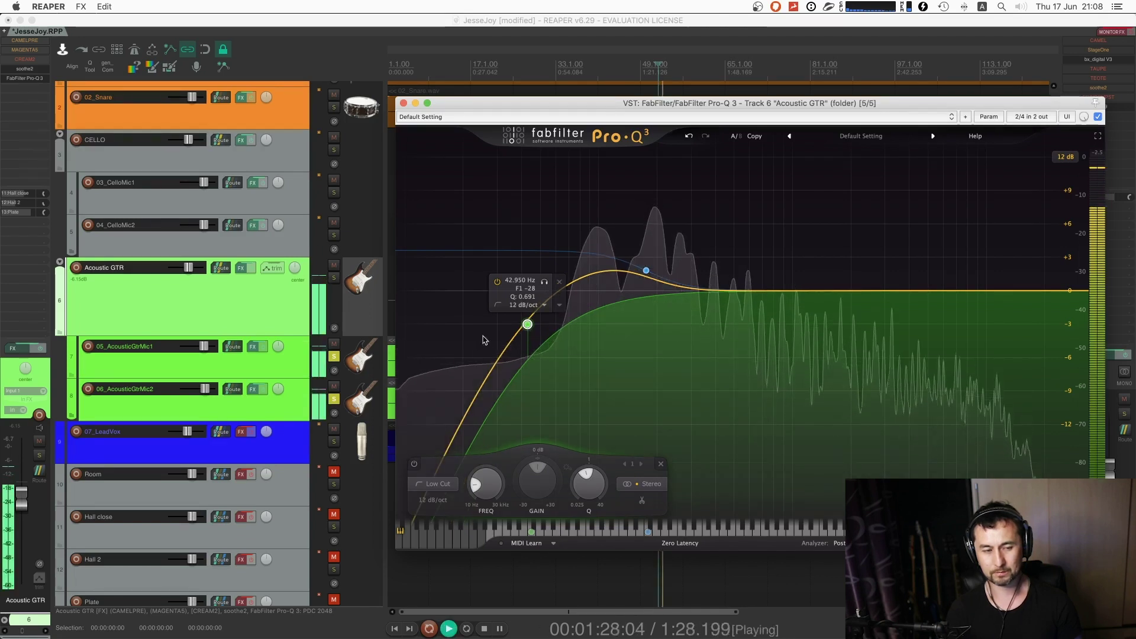
{"action": "key", "text": "space"}
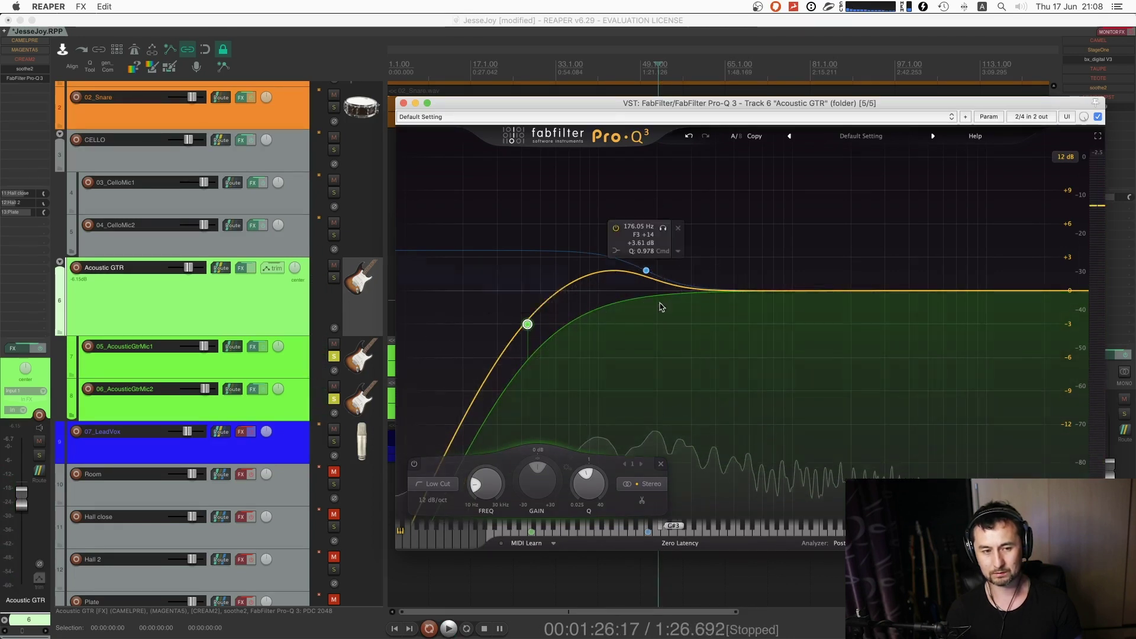
- Shift the low shelf to about +4.2 dB at 187 Hz and add a bell cut of about 2.9 dB at 246 Hz while auditioning
{"action": "left_click_drag", "start_coordinate": [652, 276], "coordinate": [700, 184]}
{"action": "key", "text": "space"}
{"action": "scroll", "coordinate": [663, 329], "scroll_direction": "down", "scroll_amount": 5}
{"action": "key", "text": "space"}
{"action": "key", "text": "space"}
{"action": "left_click", "coordinate": [694, 181]}
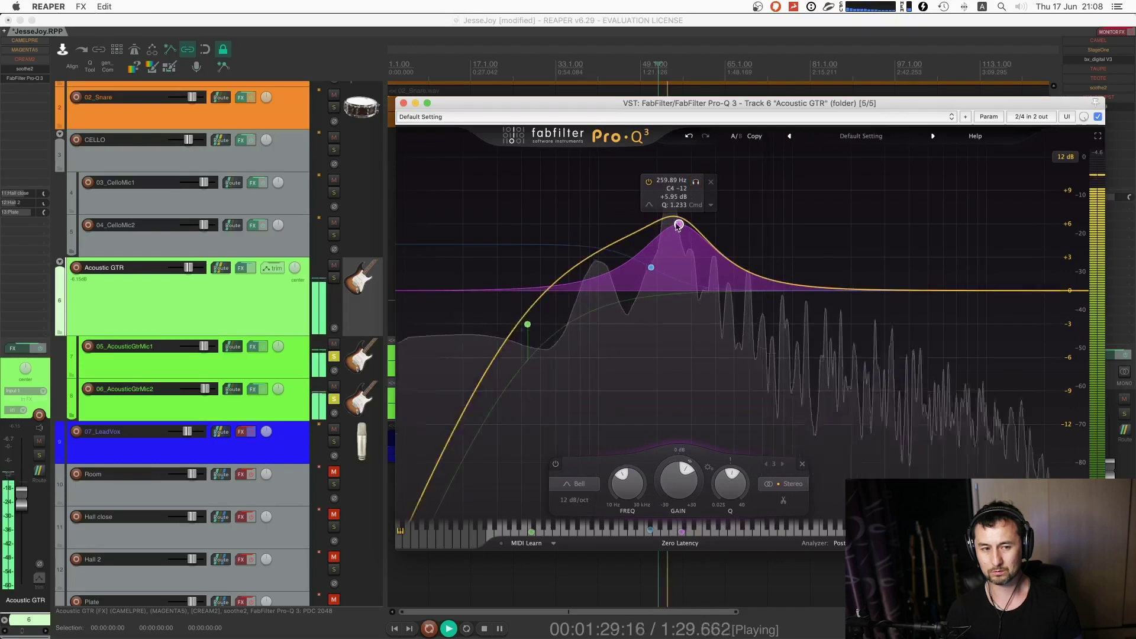
{"action": "left_click_drag", "start_coordinate": [679, 225], "coordinate": [674, 323]}
{"action": "key", "text": "space"}
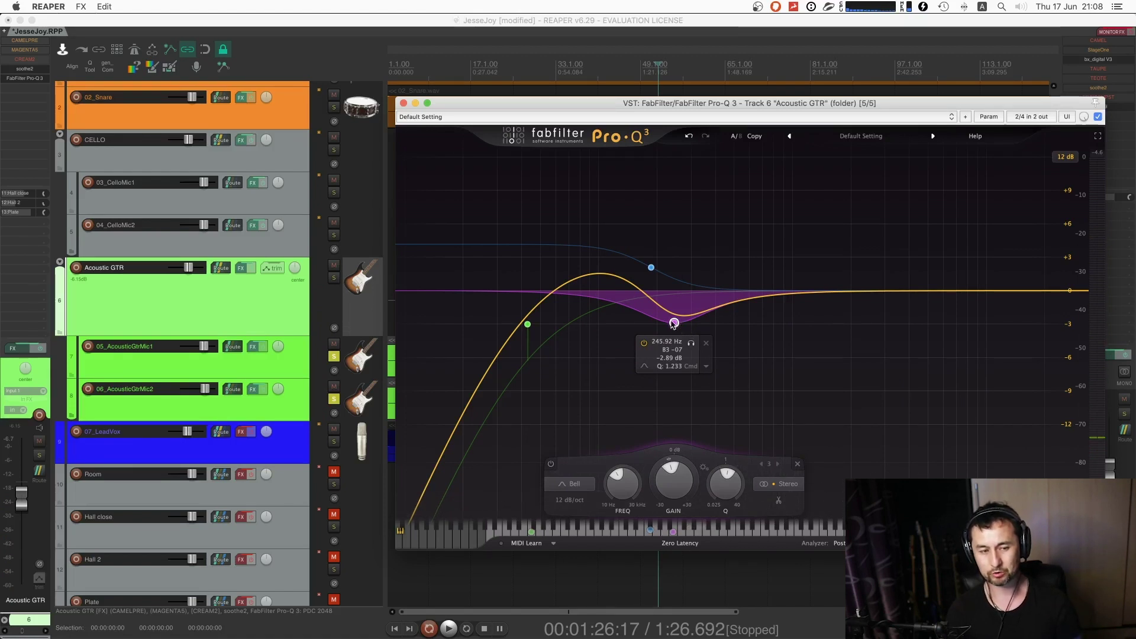
- Make the bell band dynamic, reduce its static cut to about 0.5 dB, and deepen its downward dynamic range
{"action": "right_click", "coordinate": [674, 323]}
{"action": "left_click", "coordinate": [726, 352]}
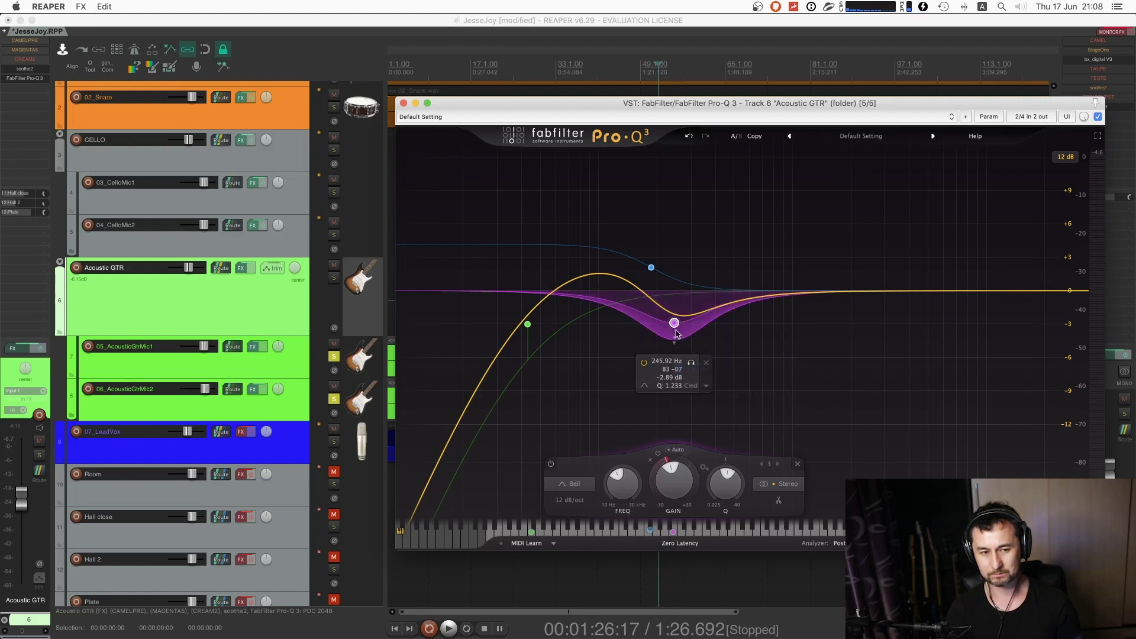
{"action": "left_click_drag", "start_coordinate": [675, 324], "coordinate": [673, 299]}
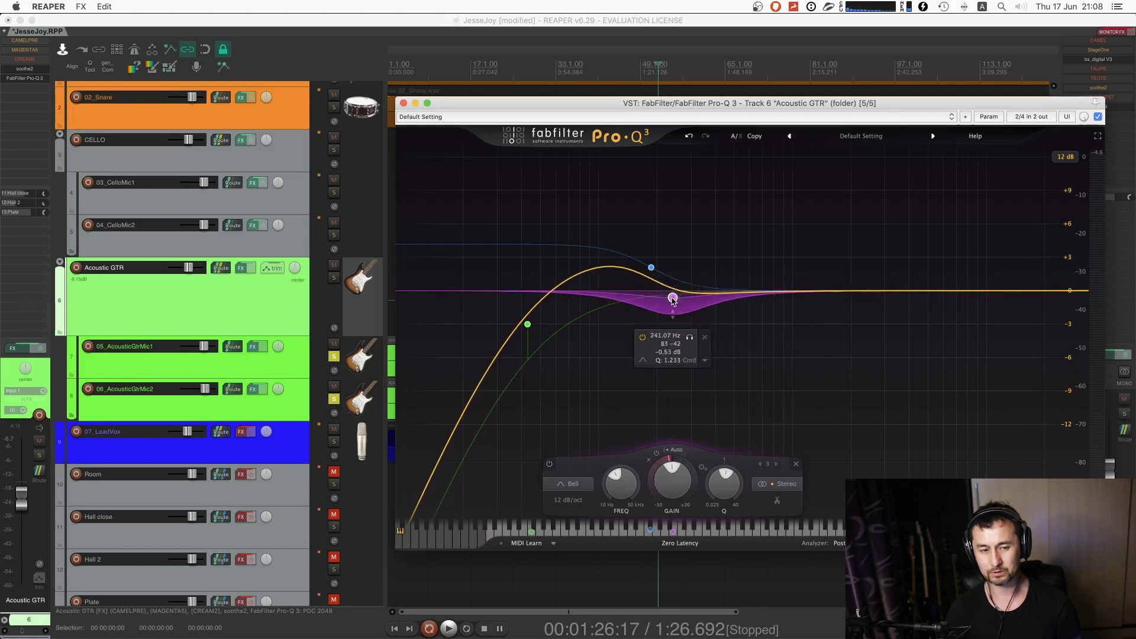
{"action": "right_click", "coordinate": [674, 299]}
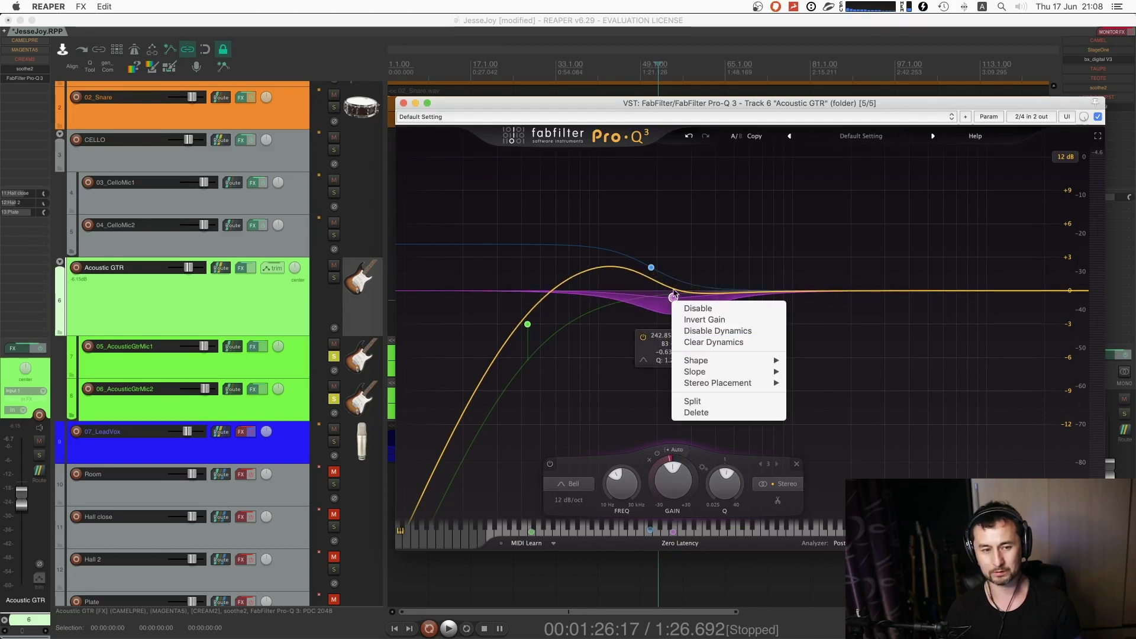
{"action": "left_click", "coordinate": [674, 294]}
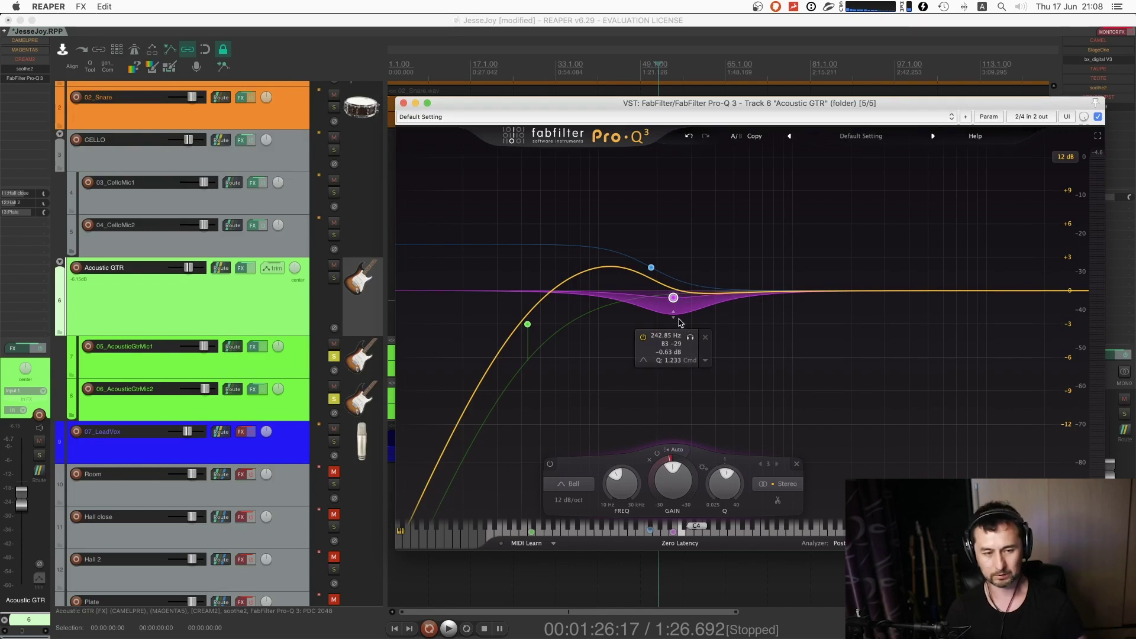
{"action": "left_click_drag", "start_coordinate": [674, 298], "coordinate": [681, 296]}
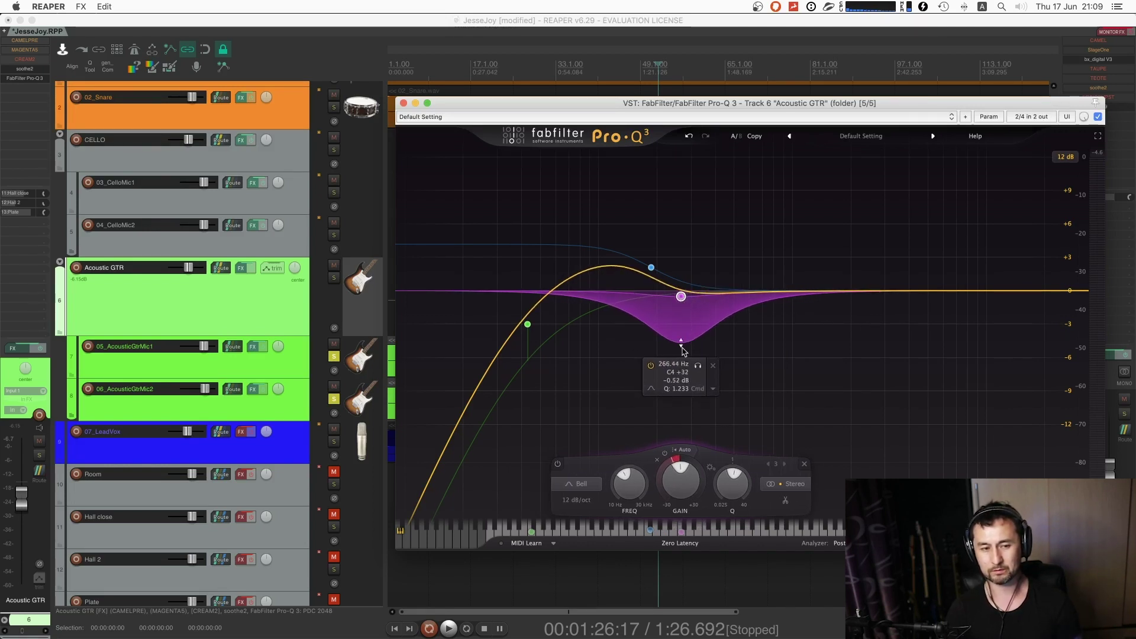
{"action": "left_click_drag", "start_coordinate": [684, 351], "coordinate": [685, 368]}
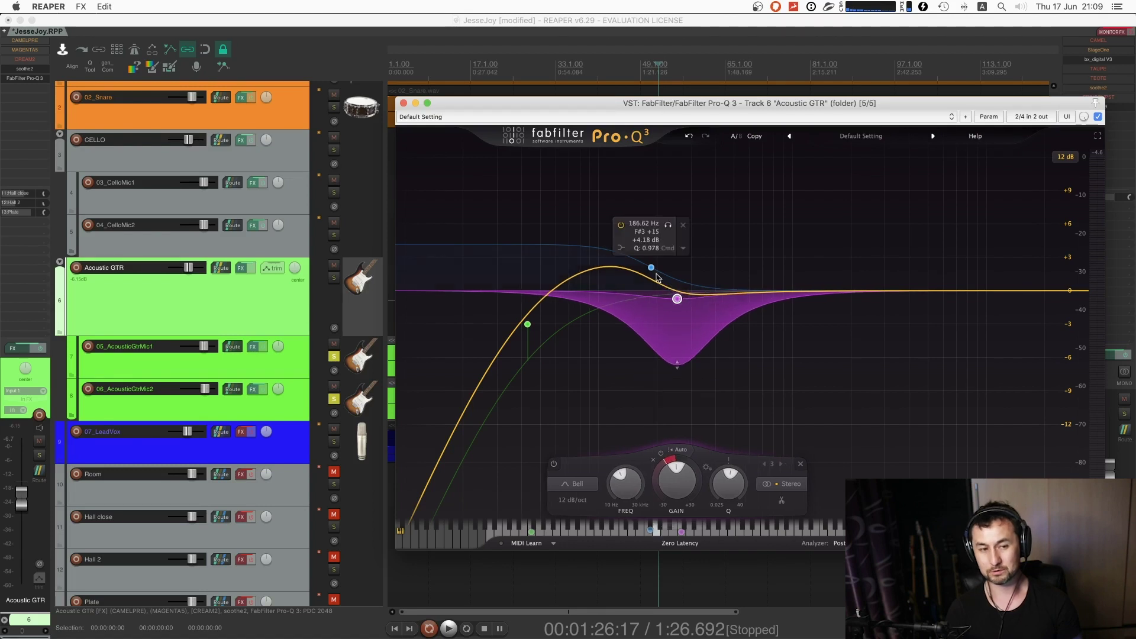
- During playback, move the low shelf to about 131 Hz with a 5.75 dB boost and lower the dynamic bell's gain slightly
{"action": "mouse_move", "coordinate": [651, 268]}
{"action": "left_mouse_down"}
{"action": "mouse_move", "coordinate": [625, 269]}
{"action": "mouse_move", "coordinate": [637, 266]}
{"action": "left_mouse_up"}
{"action": "key", "text": "space"}
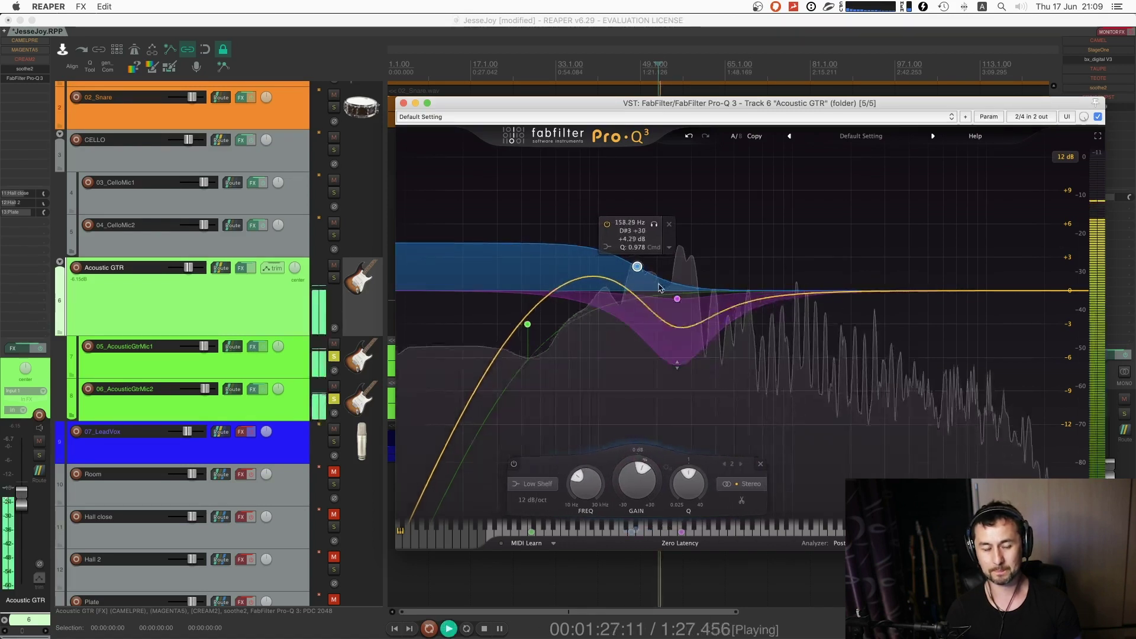
{"action": "left_click_drag", "start_coordinate": [677, 299], "coordinate": [677, 302]}
{"action": "left_click_drag", "start_coordinate": [637, 267], "coordinate": [624, 262]}
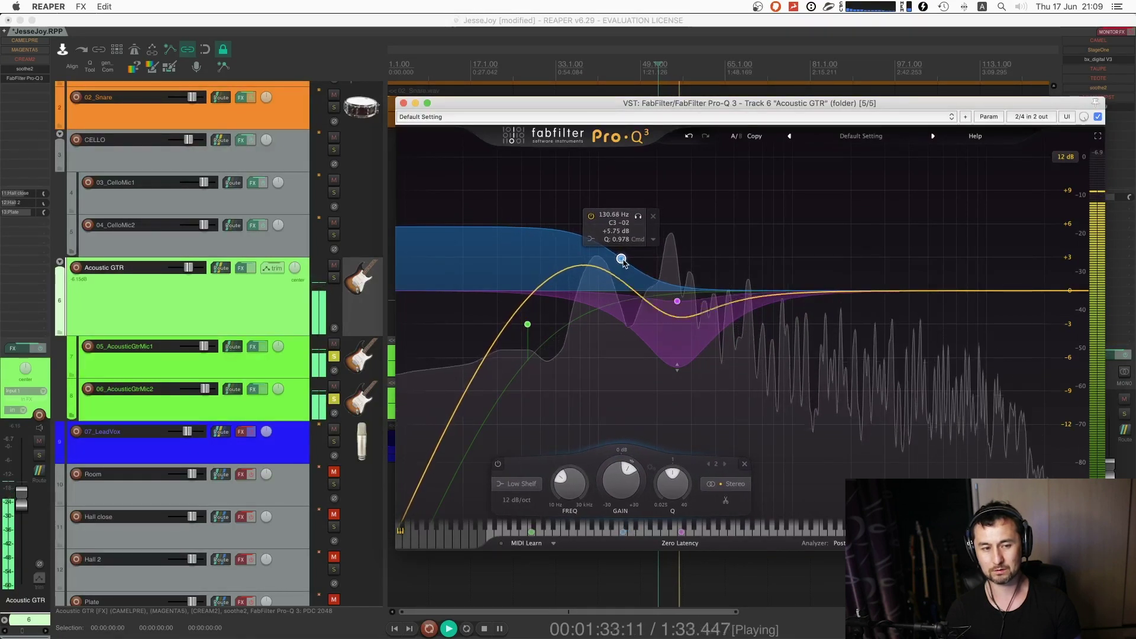
{"action": "mouse_move", "coordinate": [678, 303]}
{"action": "left_mouse_down"}
{"action": "mouse_move", "coordinate": [682, 181]}
{"action": "mouse_move", "coordinate": [681, 308]}
{"action": "left_mouse_up"}
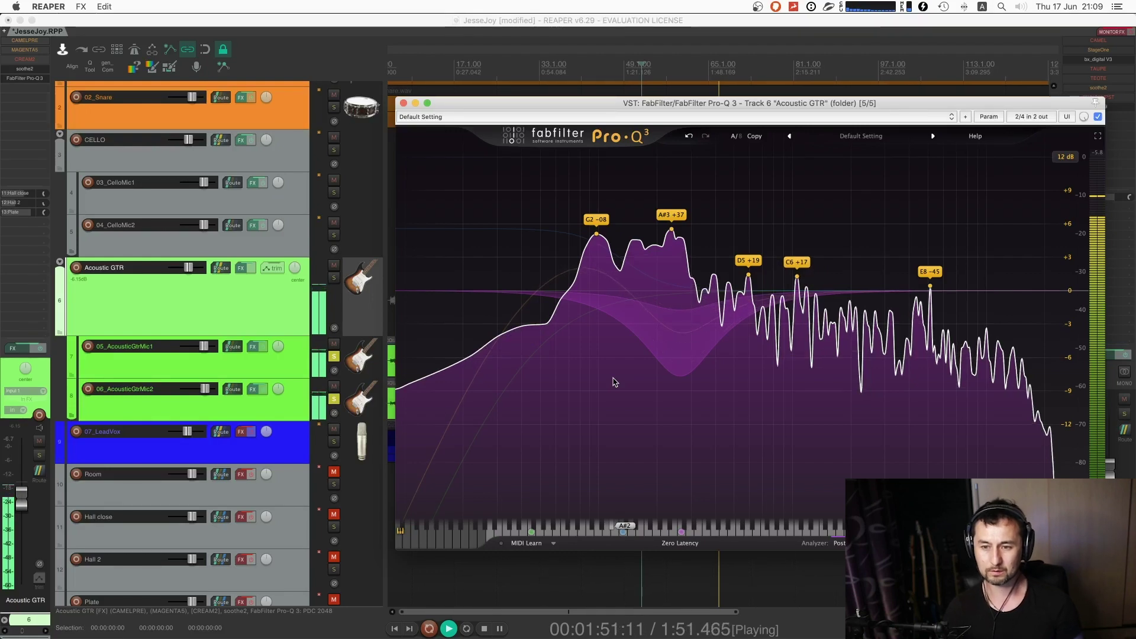
- Close the Pro-Q 3 window, stop playback, and unsolo both acoustic guitar mic tracks
{"action": "left_click", "coordinate": [403, 103]}
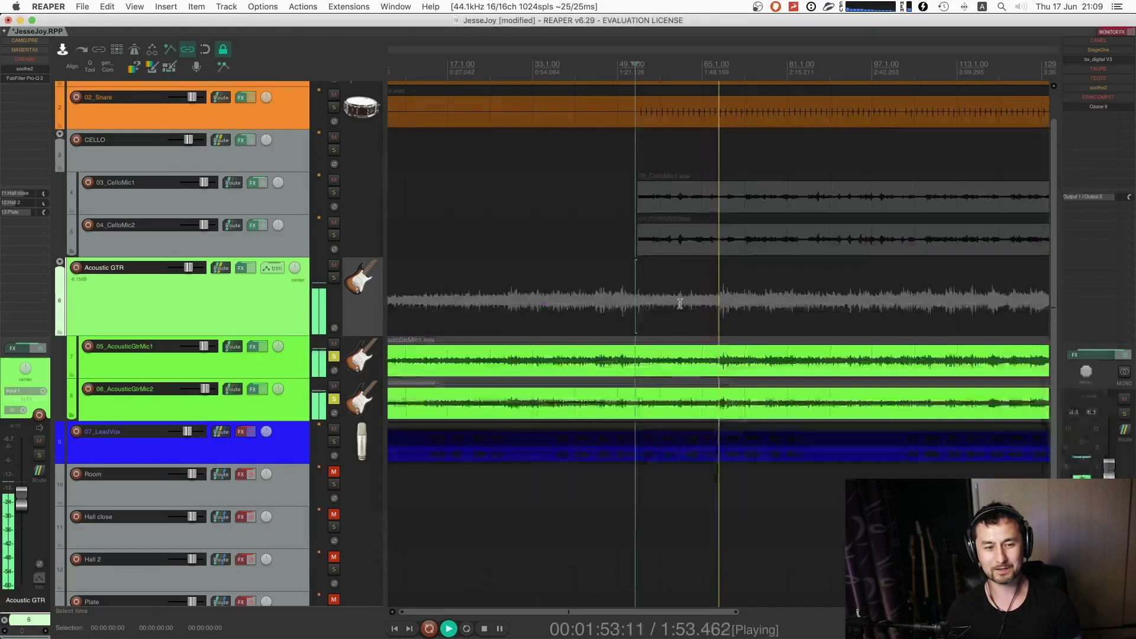
{"action": "scroll", "coordinate": [680, 303], "scroll_direction": "down", "scroll_amount": 2}
{"action": "key", "text": "space"}
{"action": "left_click", "coordinate": [334, 357]}
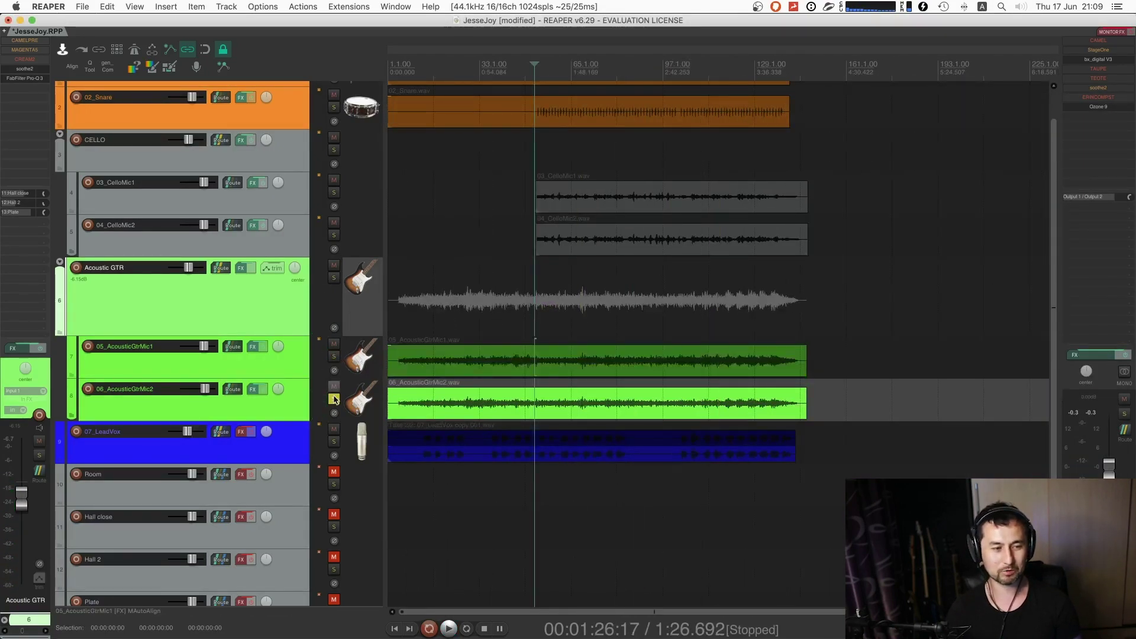
{"action": "left_click", "coordinate": [334, 399]}
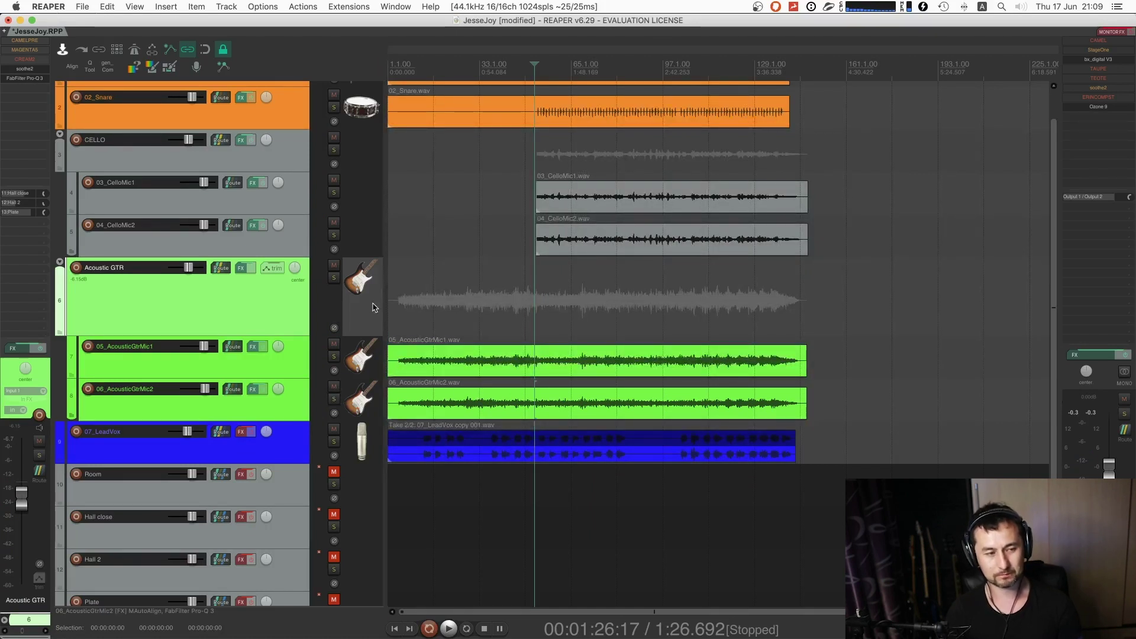
{"action": "scroll", "coordinate": [371, 311], "scroll_direction": "down", "scroll_amount": 3}
{"action": "scroll", "coordinate": [369, 323], "scroll_direction": "up", "scroll_amount": 3}
{"action": "scroll", "coordinate": [367, 327], "scroll_direction": "down", "scroll_amount": 2}
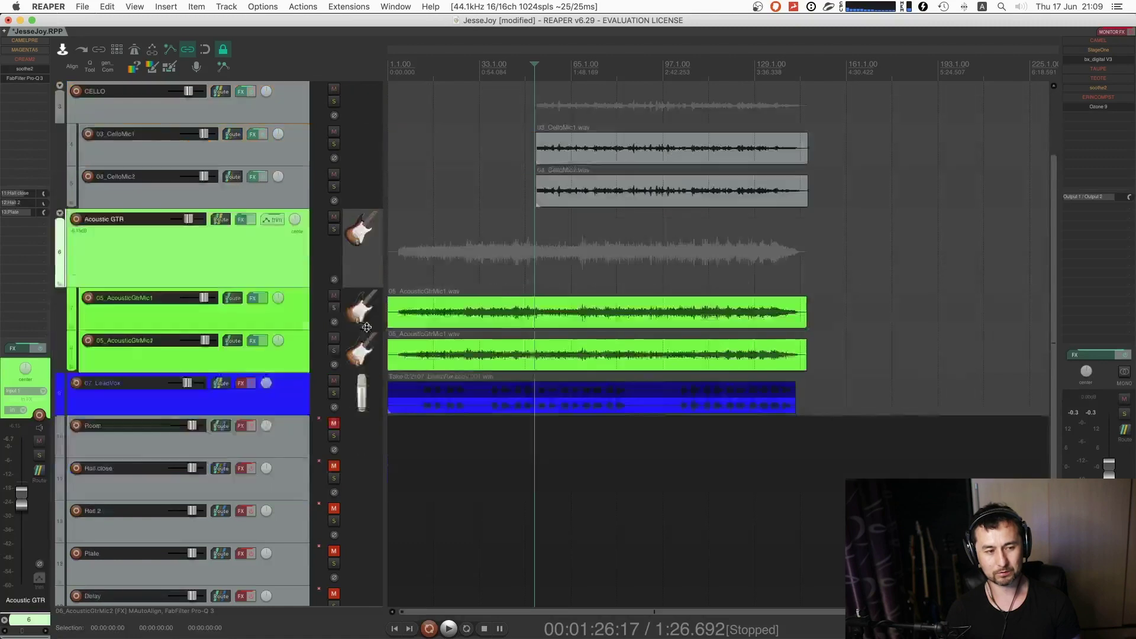
{"action": "scroll", "coordinate": [363, 321], "scroll_direction": "up", "scroll_amount": 2}
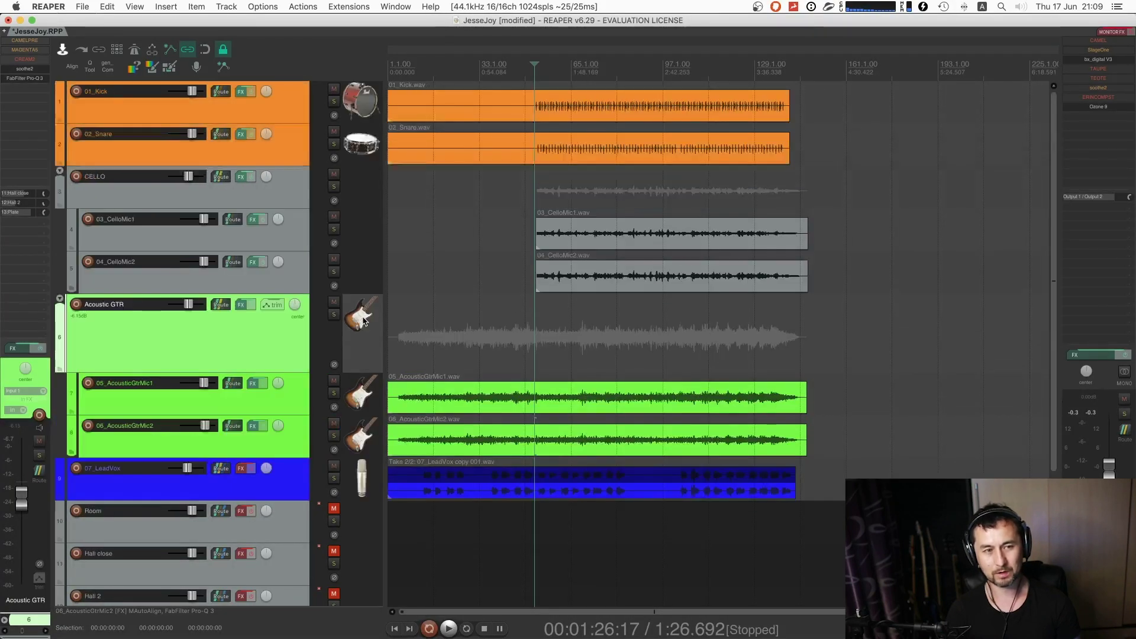
- Solo the Acoustic GTR folder, audition the guitars in repeated short playbacks, and unsolo the folder
{"action": "scroll", "coordinate": [363, 321], "scroll_direction": "down", "scroll_amount": 2}
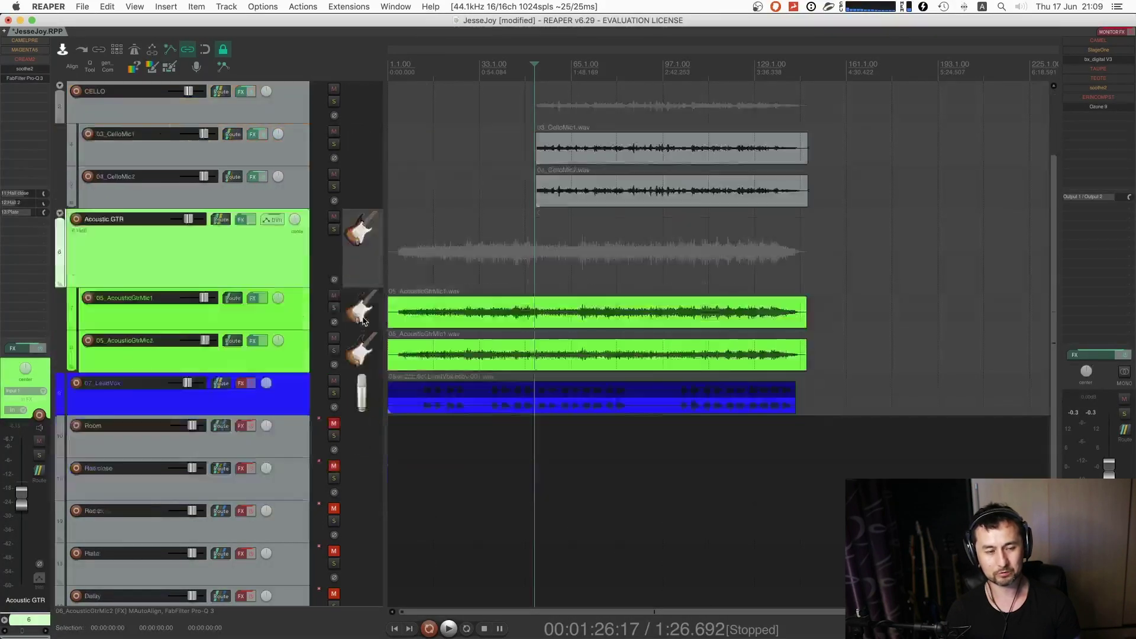
{"action": "left_click", "coordinate": [332, 228]}
{"action": "key", "text": "space"}
{"action": "key", "text": "space"}
{"action": "left_click", "coordinate": [333, 230]}
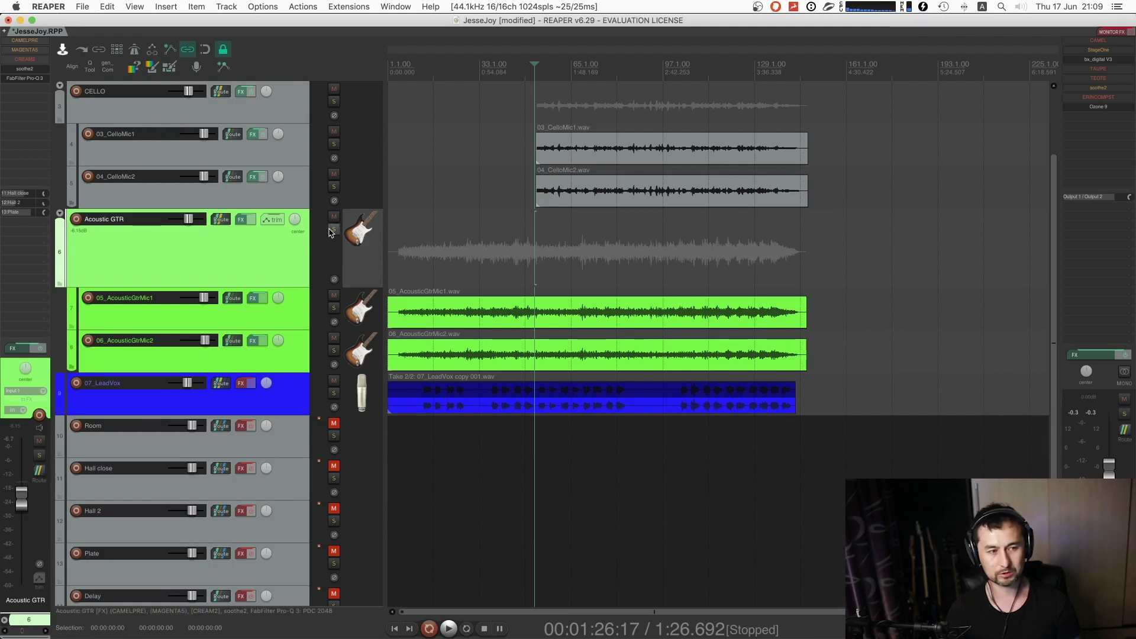
{"action": "left_click", "coordinate": [333, 229]}
{"action": "key", "text": "space"}
{"action": "scroll", "coordinate": [639, 373], "scroll_direction": "up", "scroll_amount": 2}
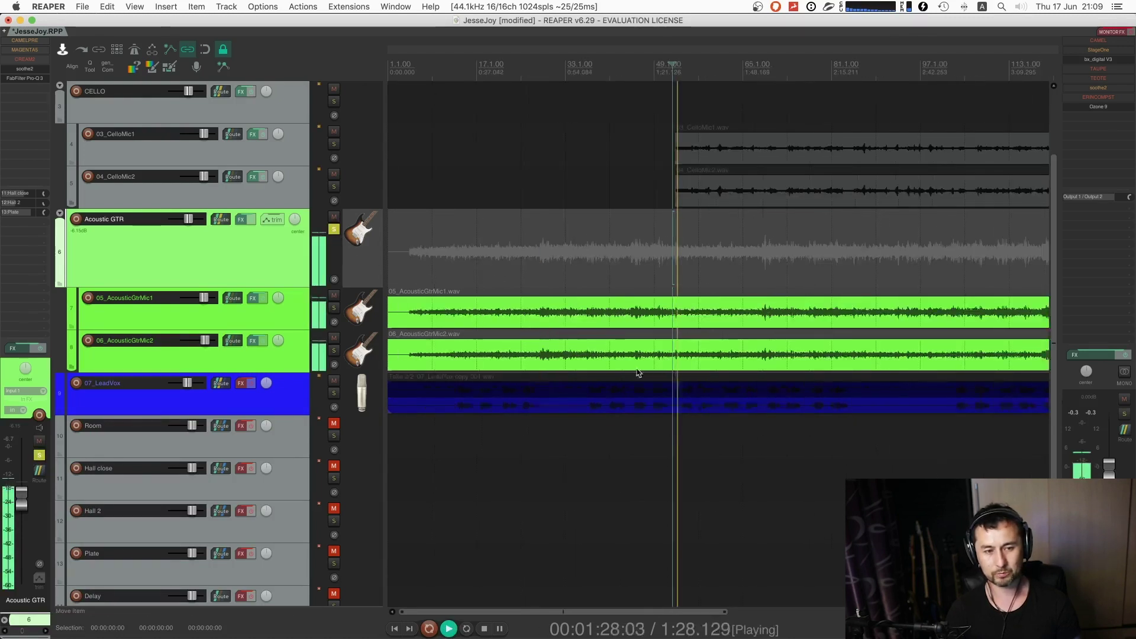
{"action": "scroll", "coordinate": [639, 373], "scroll_direction": "up", "scroll_amount": 1}
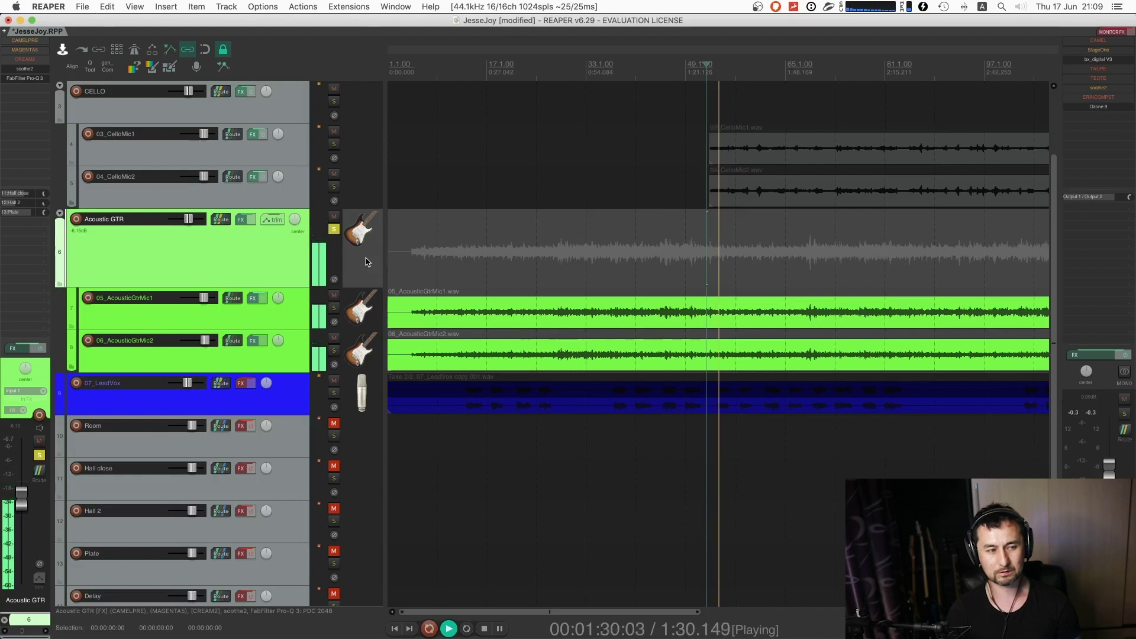
{"action": "key", "text": "space"}
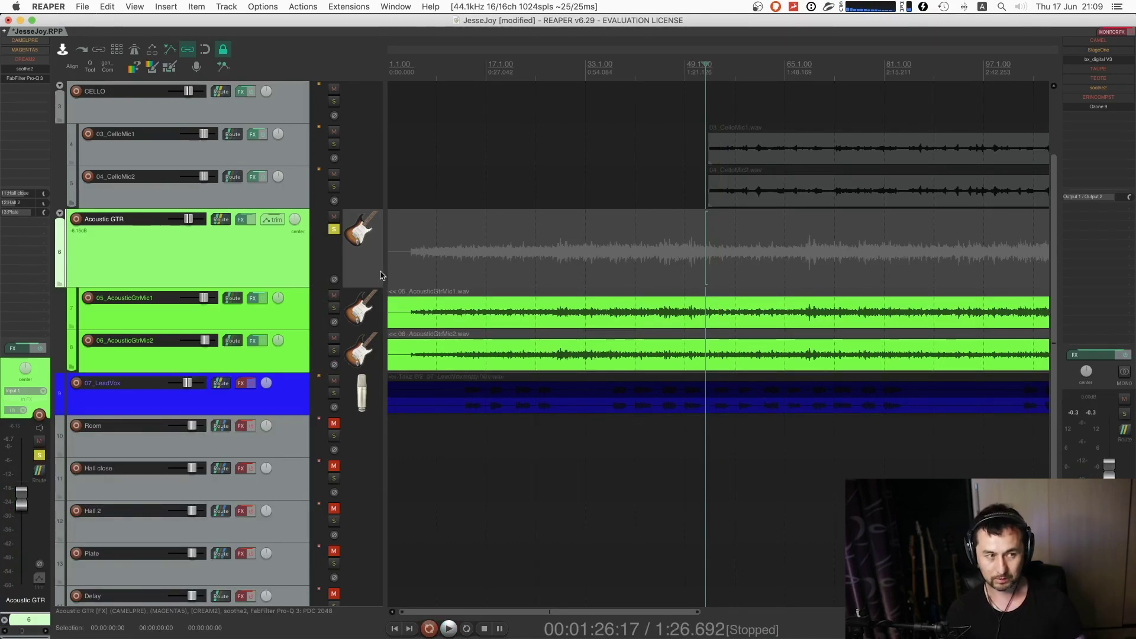
{"action": "left_click", "coordinate": [334, 229]}
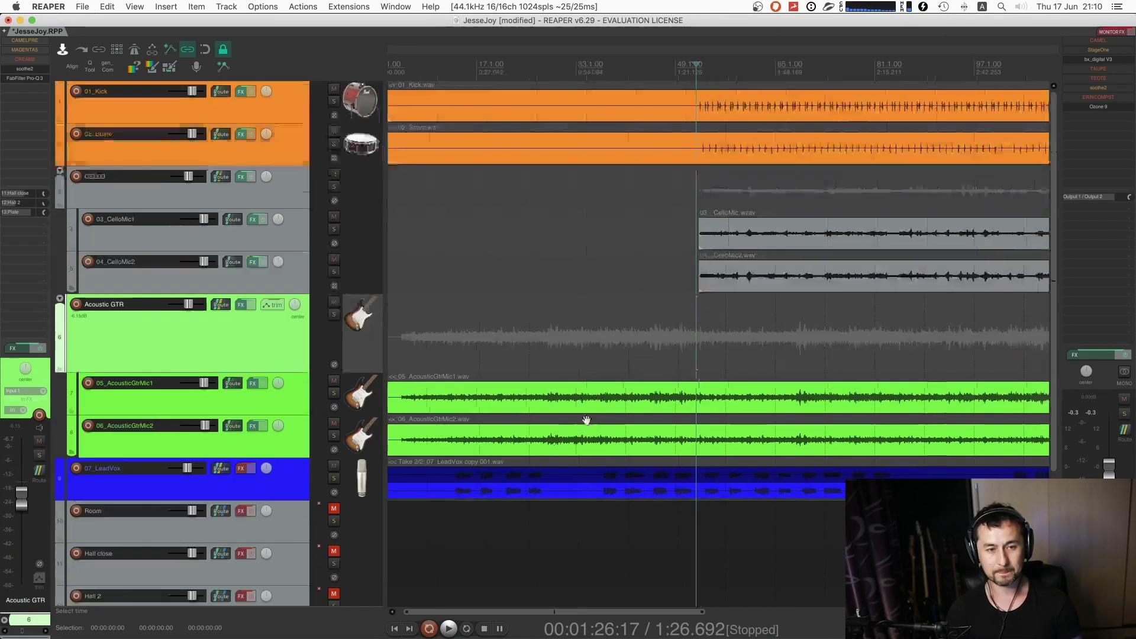
- Solo the CELLO folder and, during playback, pan 03_CelloMic1 to 100% left and 04_CelloMic2 to the right
{"action": "scroll", "coordinate": [359, 215], "scroll_direction": "up", "scroll_amount": 2}
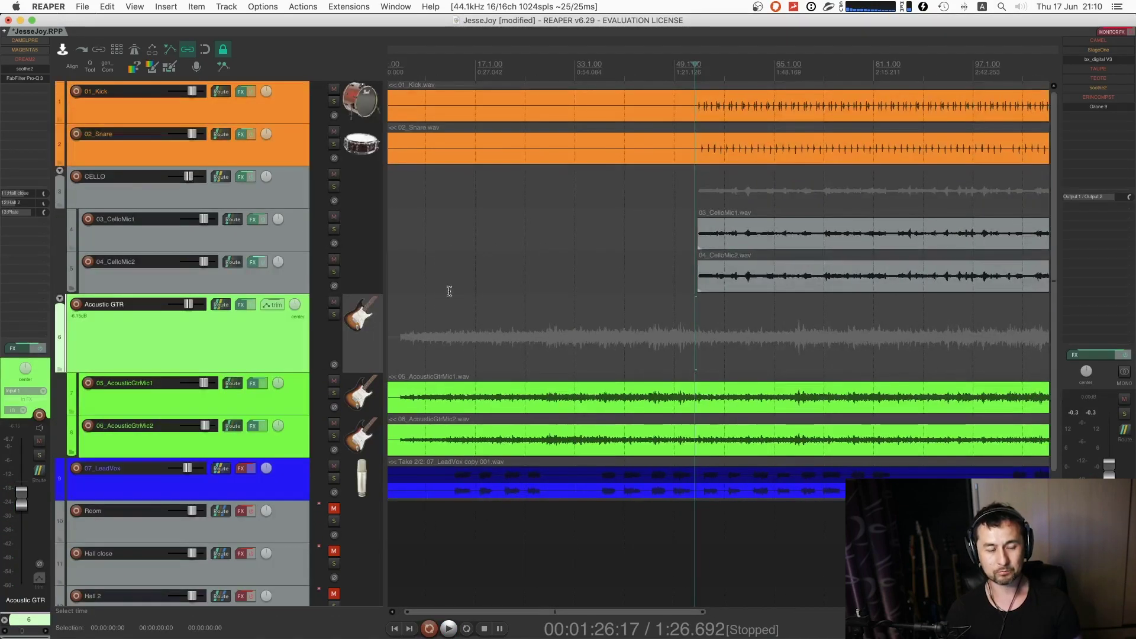
{"action": "left_click", "coordinate": [334, 187]}
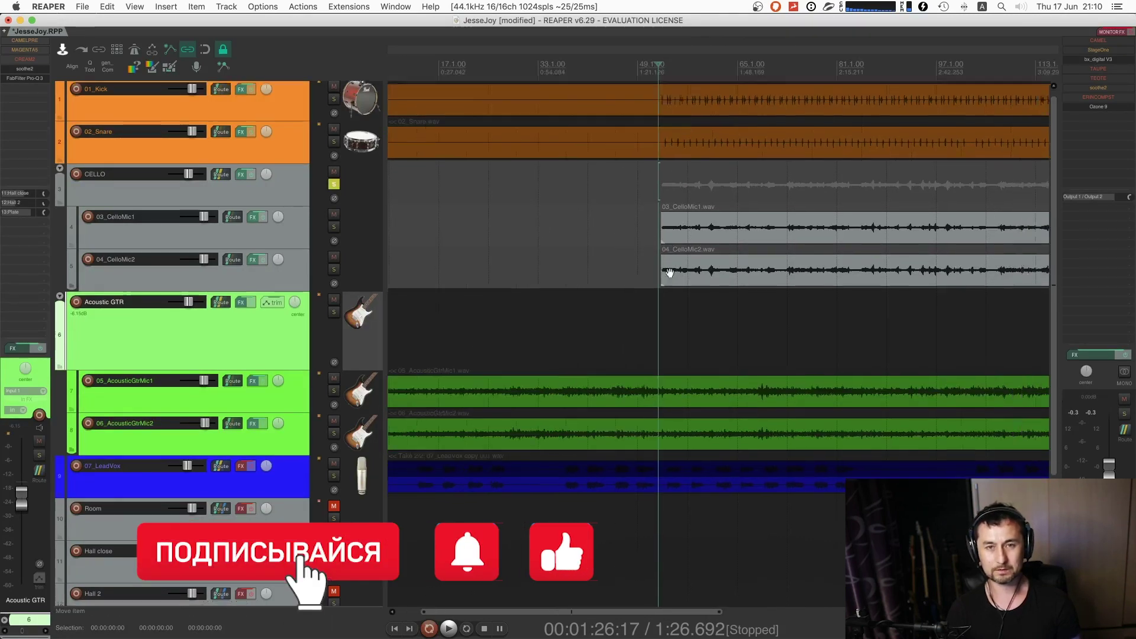
{"action": "scroll", "coordinate": [589, 272], "scroll_direction": "right", "scroll_amount": 3}
{"action": "key", "text": "space"}
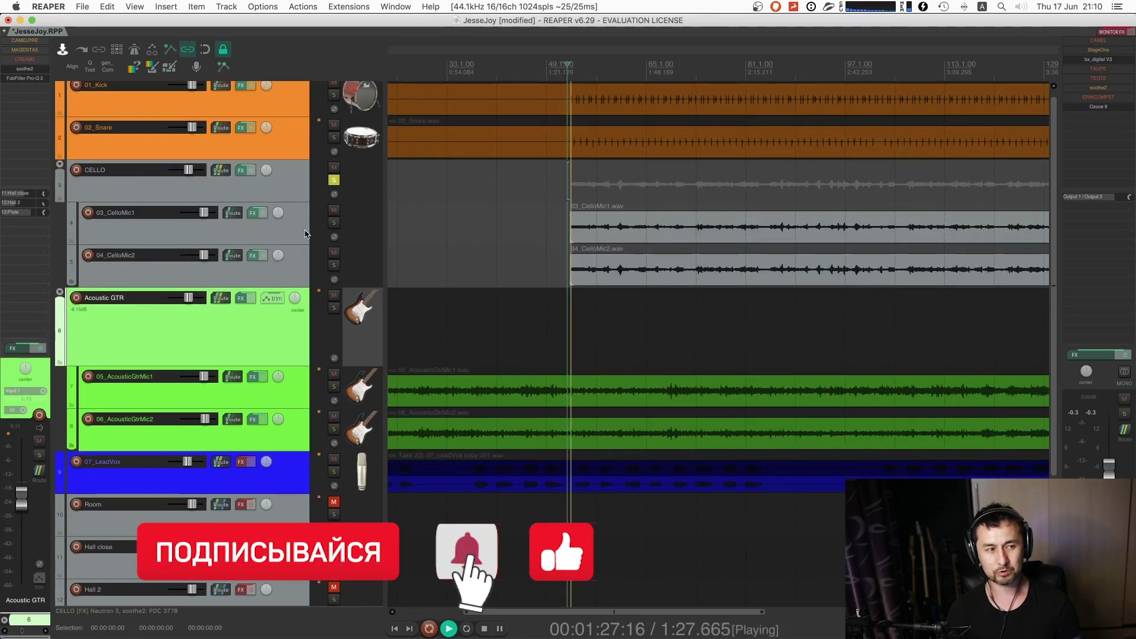
{"action": "left_click_drag", "start_coordinate": [278, 213], "coordinate": [278, 239]}
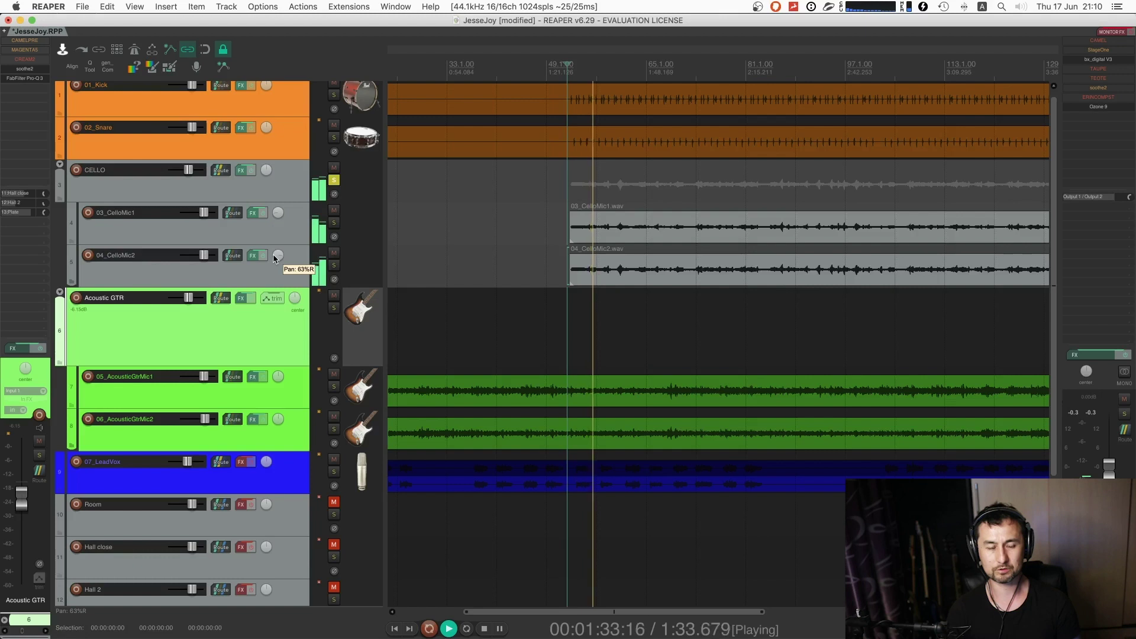
{"action": "left_click", "coordinate": [261, 215]}
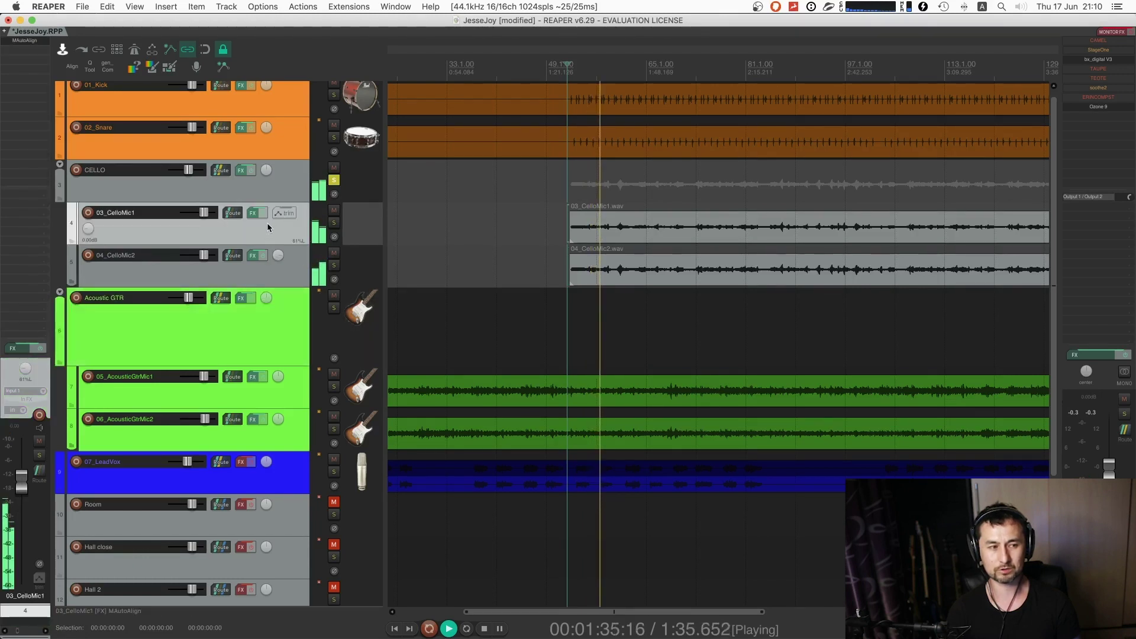
{"action": "left_click_drag", "start_coordinate": [89, 228], "coordinate": [88, 236]}
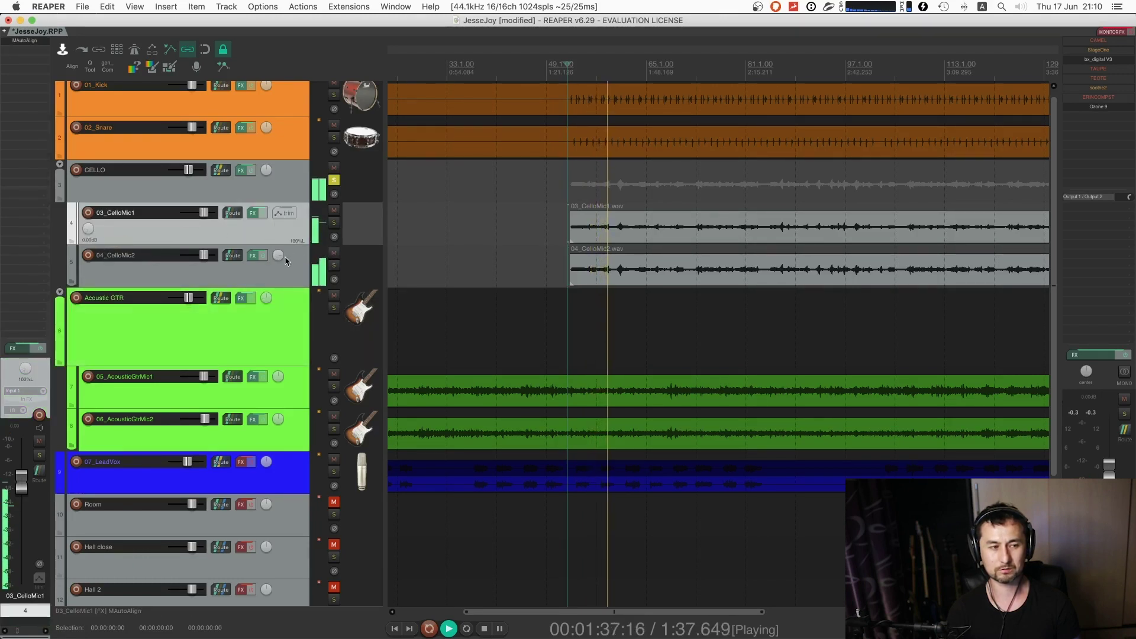
- Increase the heights of both cello mic tracks while the widely panned cello plays
{"action": "left_click", "coordinate": [368, 304]}
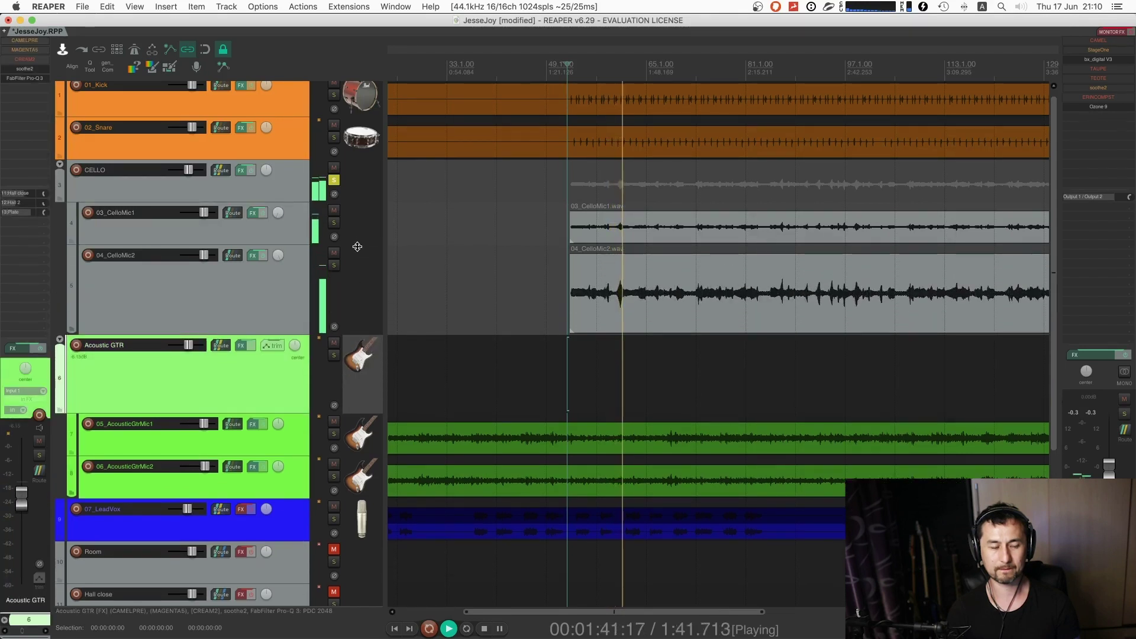
{"action": "left_click_drag", "start_coordinate": [357, 245], "coordinate": [357, 272]}
{"action": "mouse_move", "coordinate": [277, 217]}
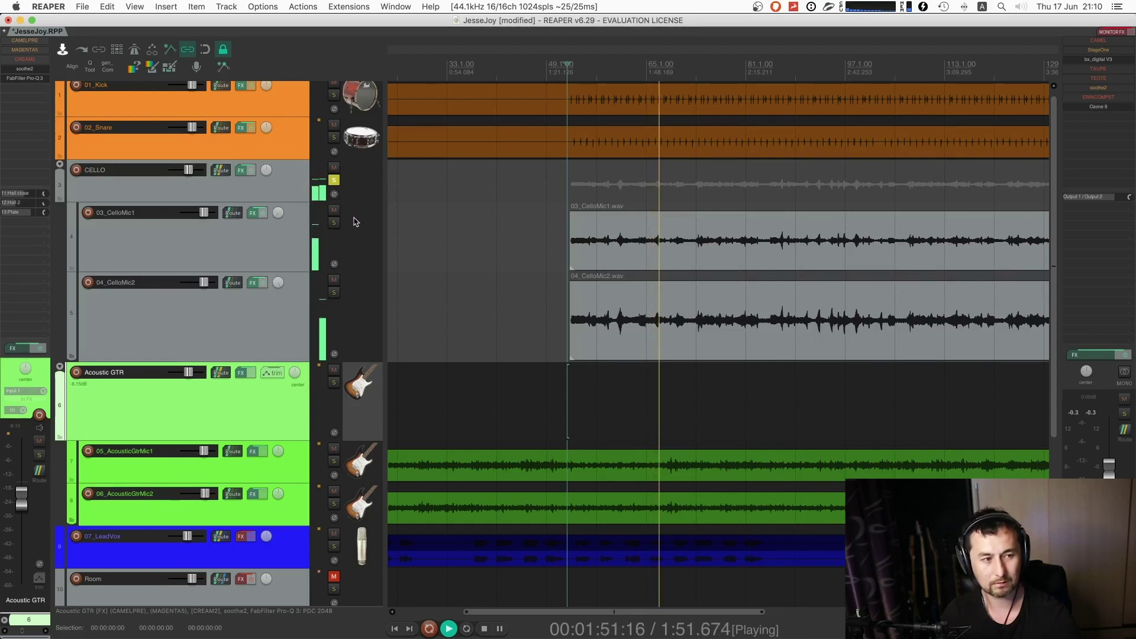
- Stop playback and reset the pan of both cello mic tracks to center
{"action": "left_click", "coordinate": [101, 233]}
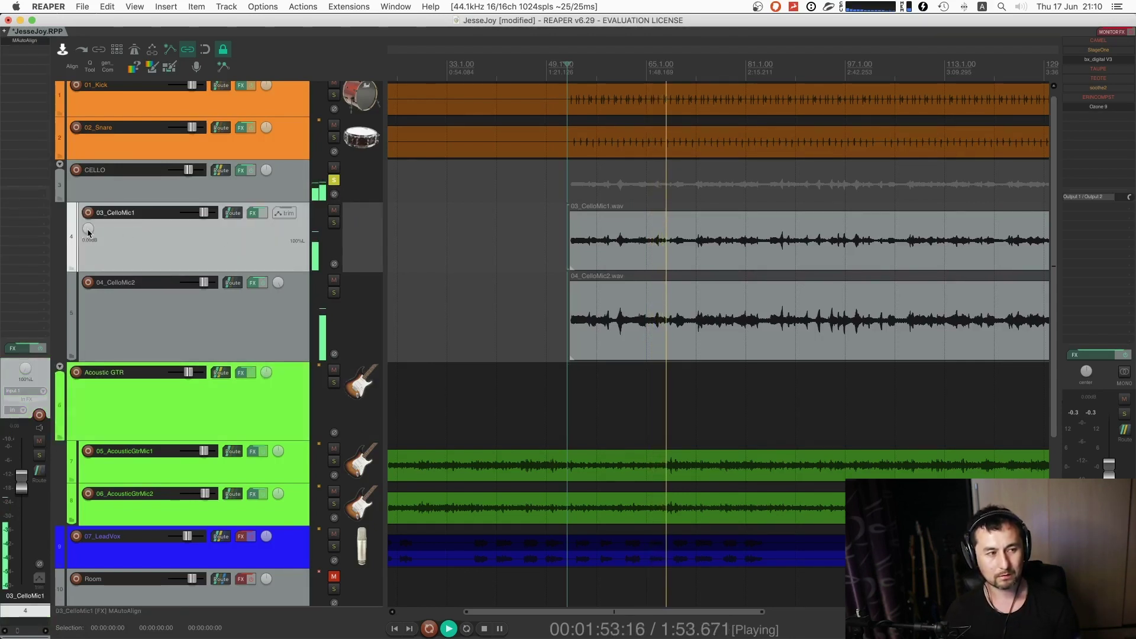
{"action": "key", "text": "space"}
{"action": "left_click", "coordinate": [284, 287]}
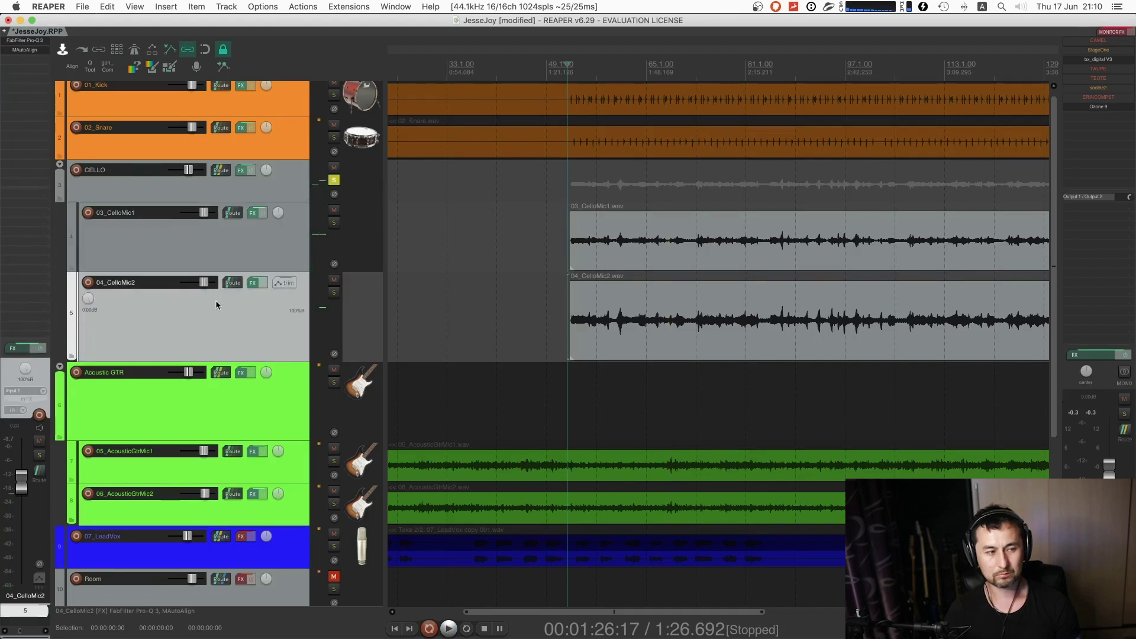
- Switch the solo from the cello to the Acoustic GTR folder, audition its panned mics twice, and unsolo it
{"action": "left_click", "coordinate": [334, 383]}
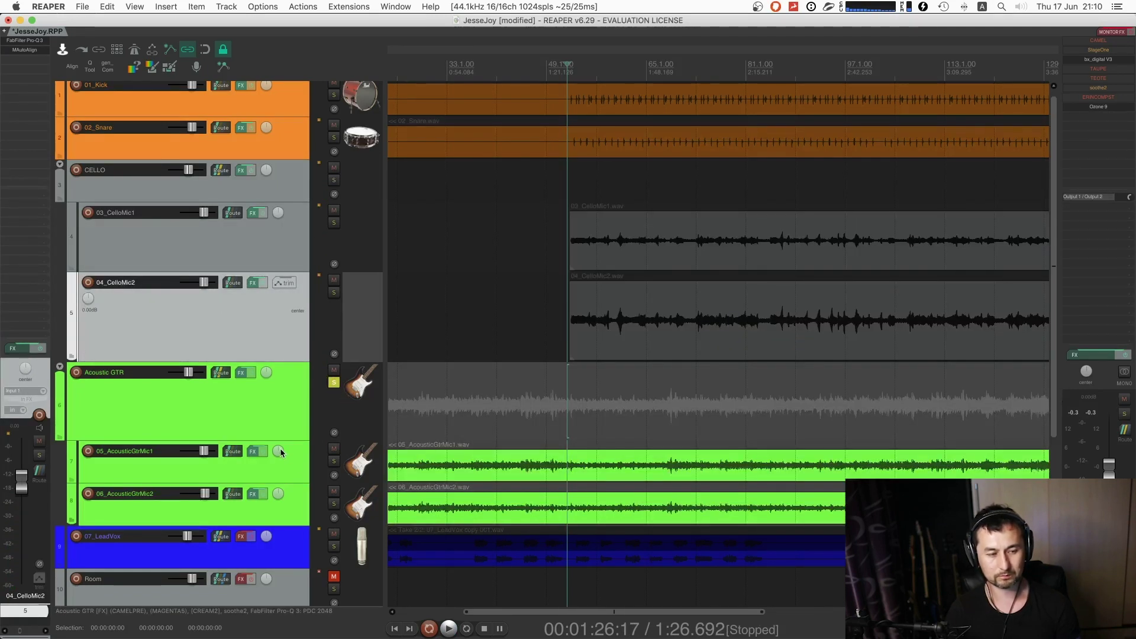
{"action": "key", "text": "space"}
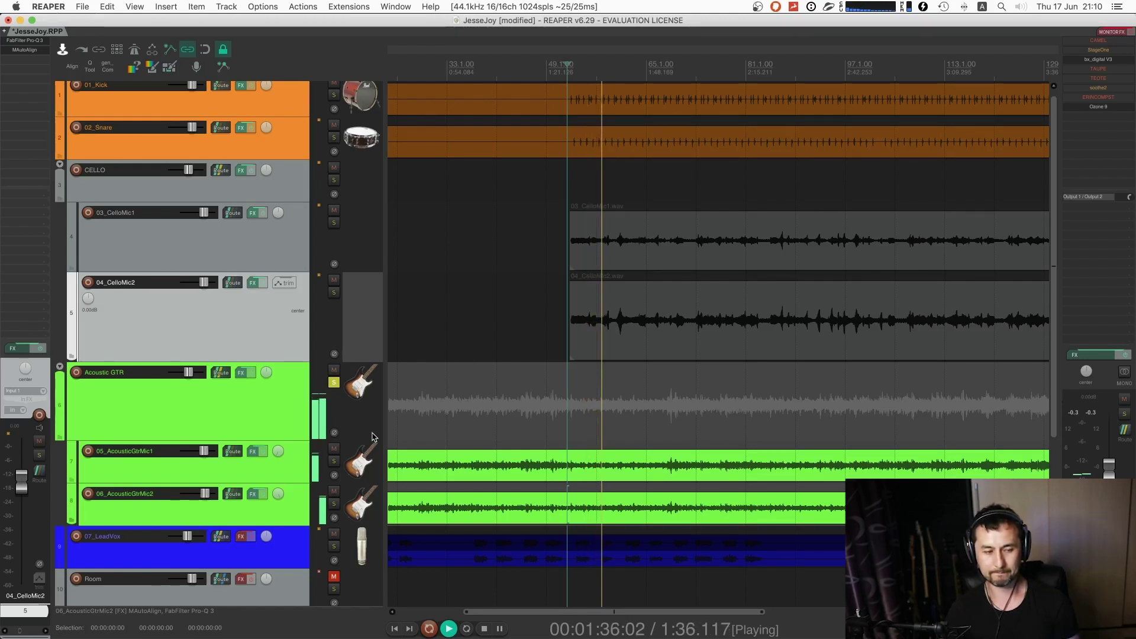
{"action": "key", "text": "space"}
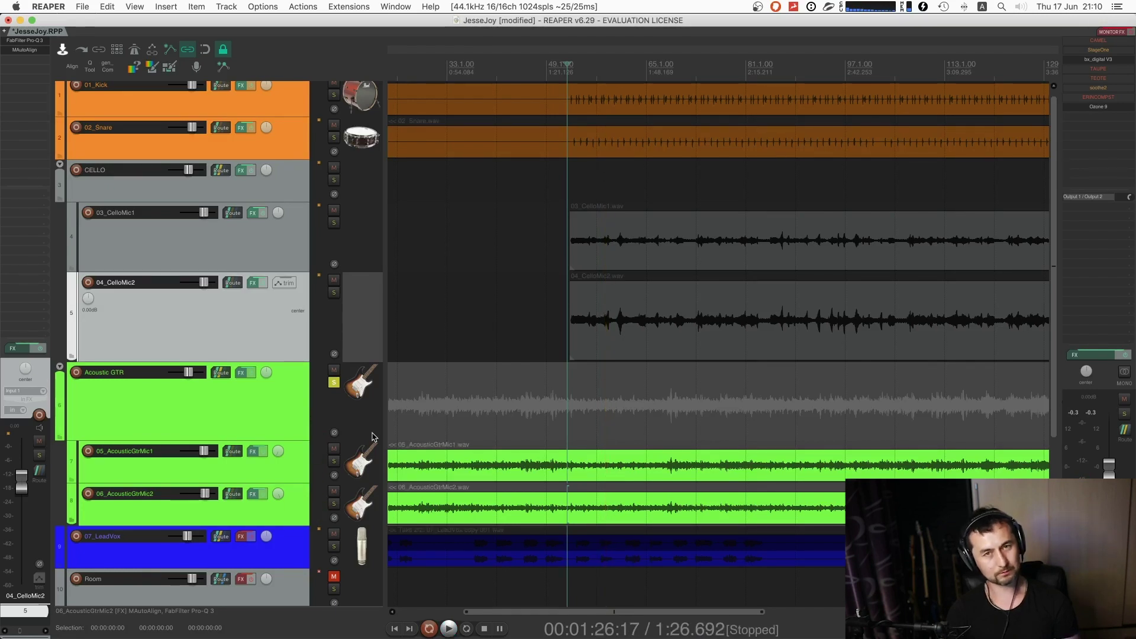
{"action": "key", "text": "space"}
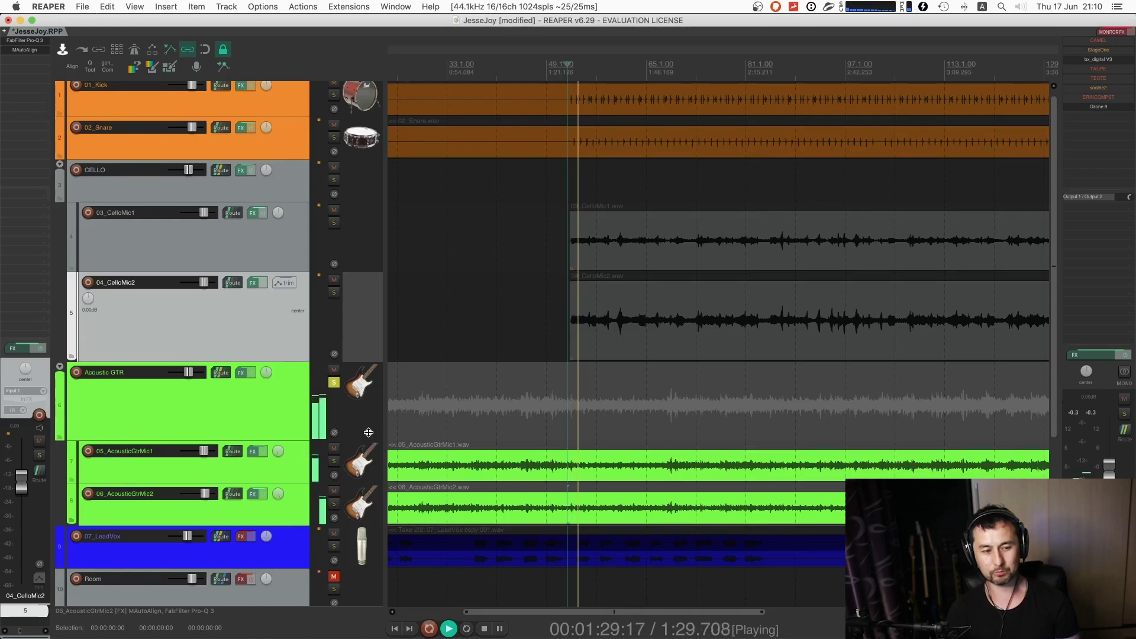
{"action": "scroll", "coordinate": [368, 433], "scroll_direction": "down", "scroll_amount": 5}
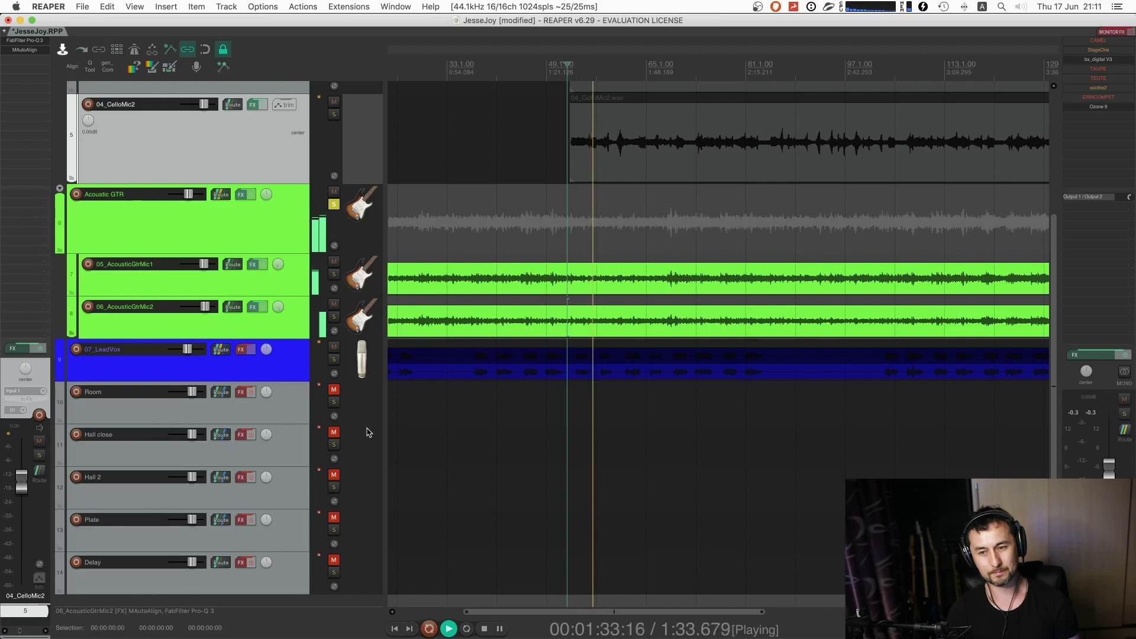
{"action": "key", "text": "space"}
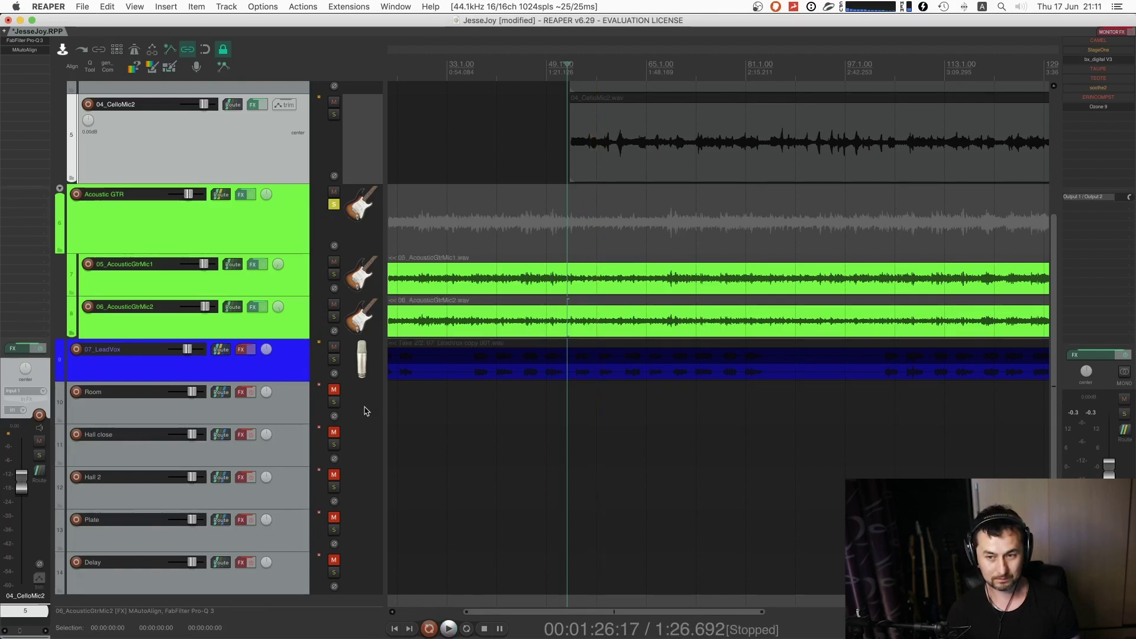
{"action": "scroll", "coordinate": [590, 452], "scroll_direction": "up", "scroll_amount": 5}
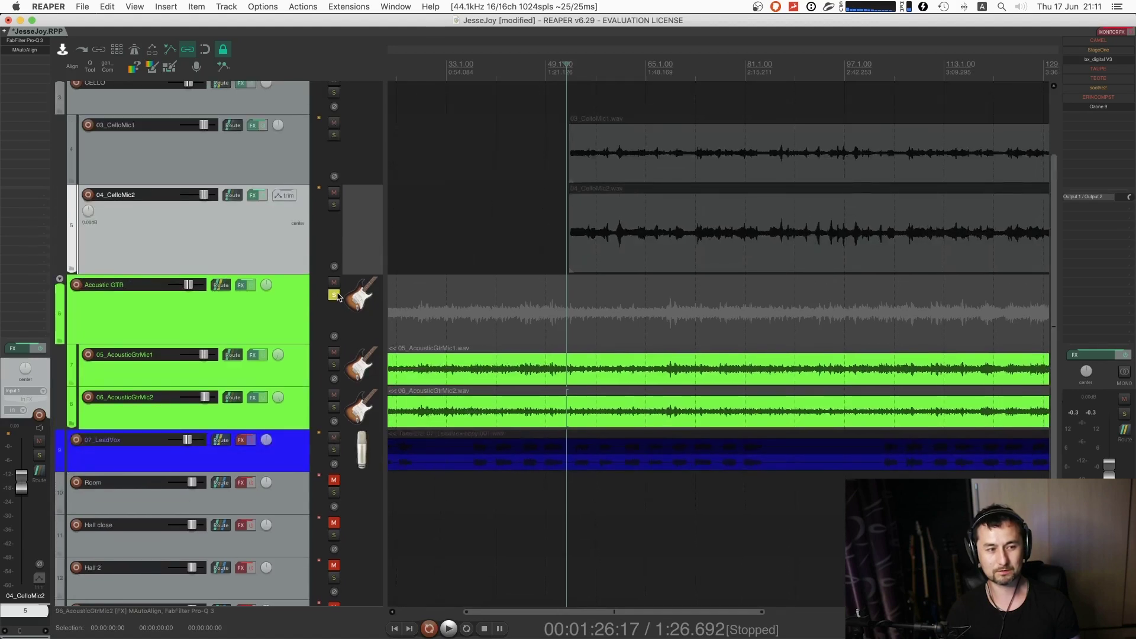
{"action": "left_click", "coordinate": [334, 295]}
- Solo the CELLO folder and briefly audition it from about 1:32.9 in the song
{"action": "scroll", "coordinate": [339, 297], "scroll_direction": "up", "scroll_amount": 3}
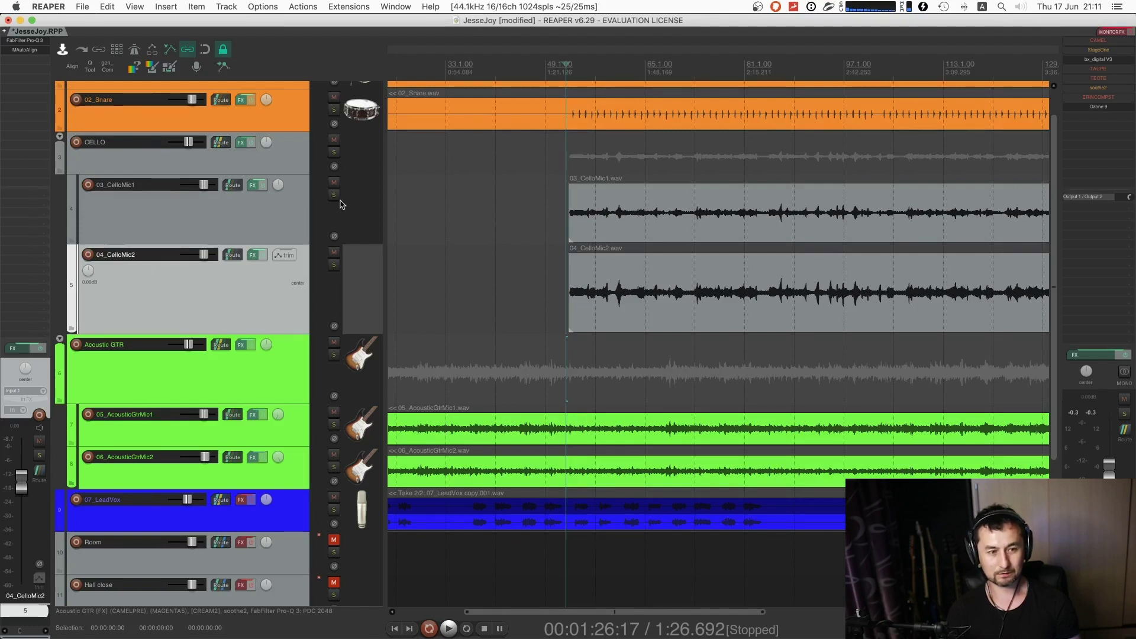
{"action": "left_click", "coordinate": [334, 155]}
{"action": "left_click", "coordinate": [587, 210]}
{"action": "key", "text": "space"}
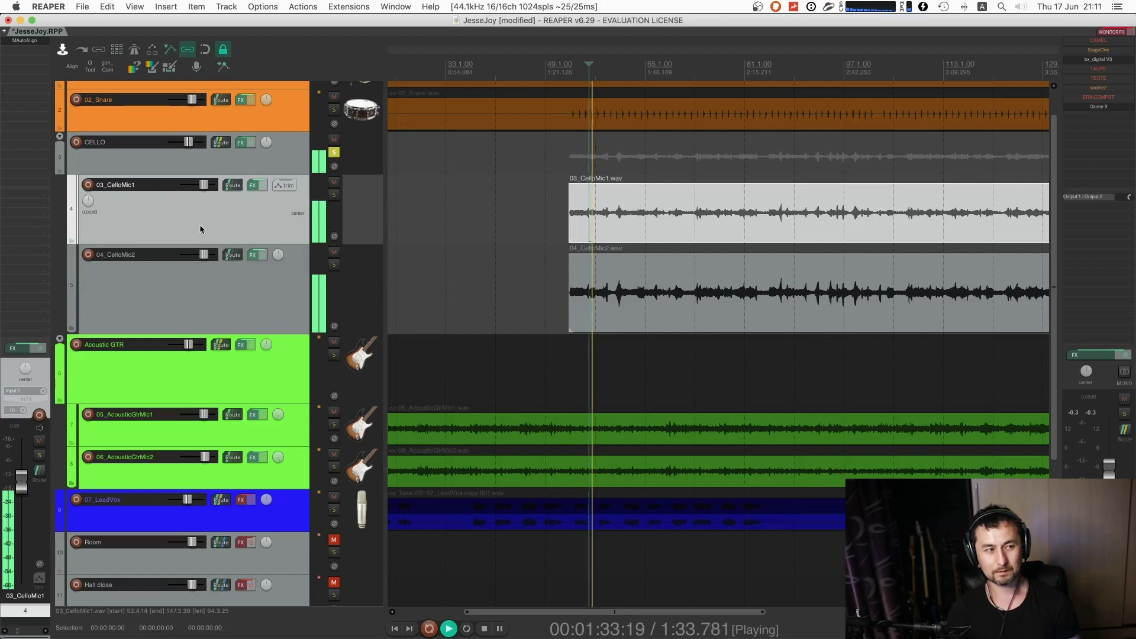
{"action": "key", "text": "space"}
- Try panning 03_CelloMic1 slightly left, up to 11%, and reset its pan to center
{"action": "left_click_drag", "start_coordinate": [88, 201], "coordinate": [88, 203]}
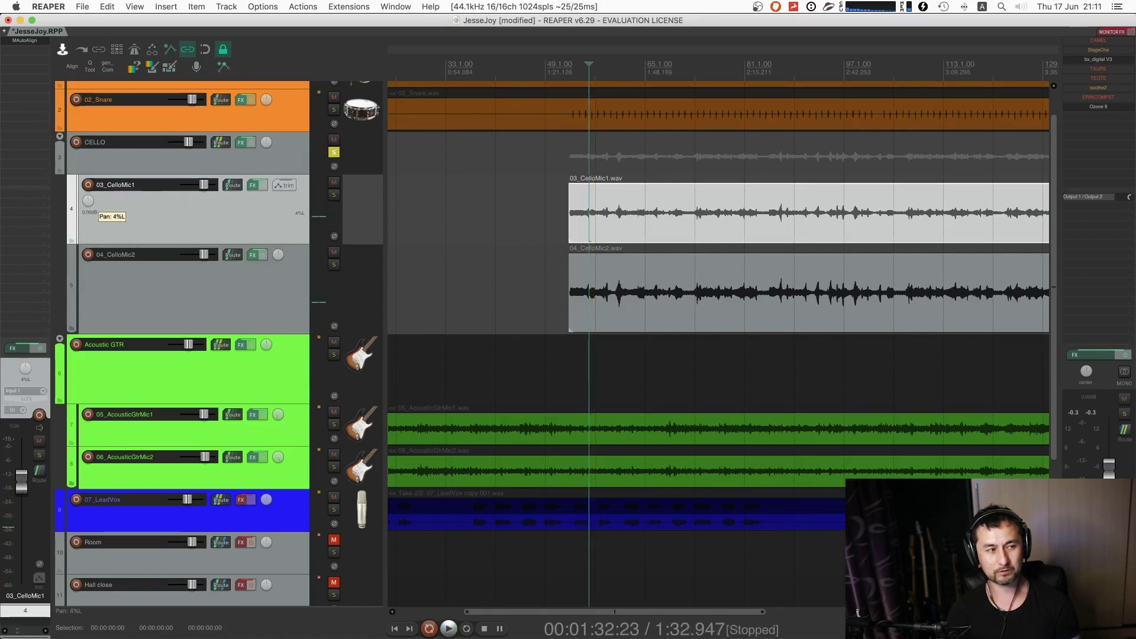
{"action": "left_click_drag", "start_coordinate": [276, 257], "coordinate": [276, 255]}
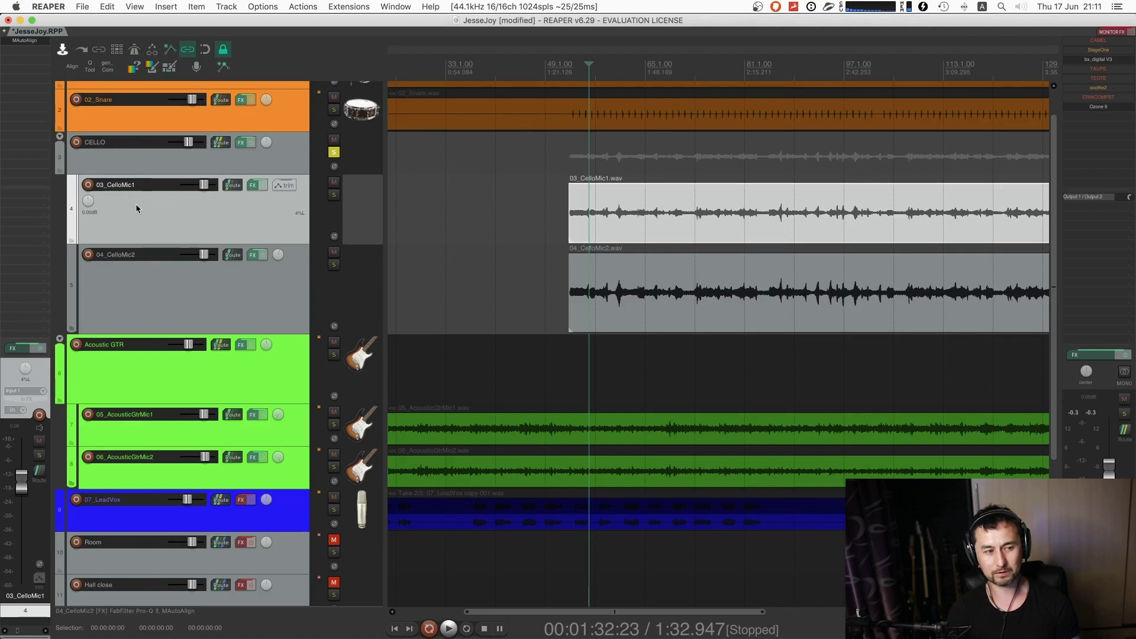
{"action": "left_click_drag", "start_coordinate": [83, 203], "coordinate": [84, 206]}
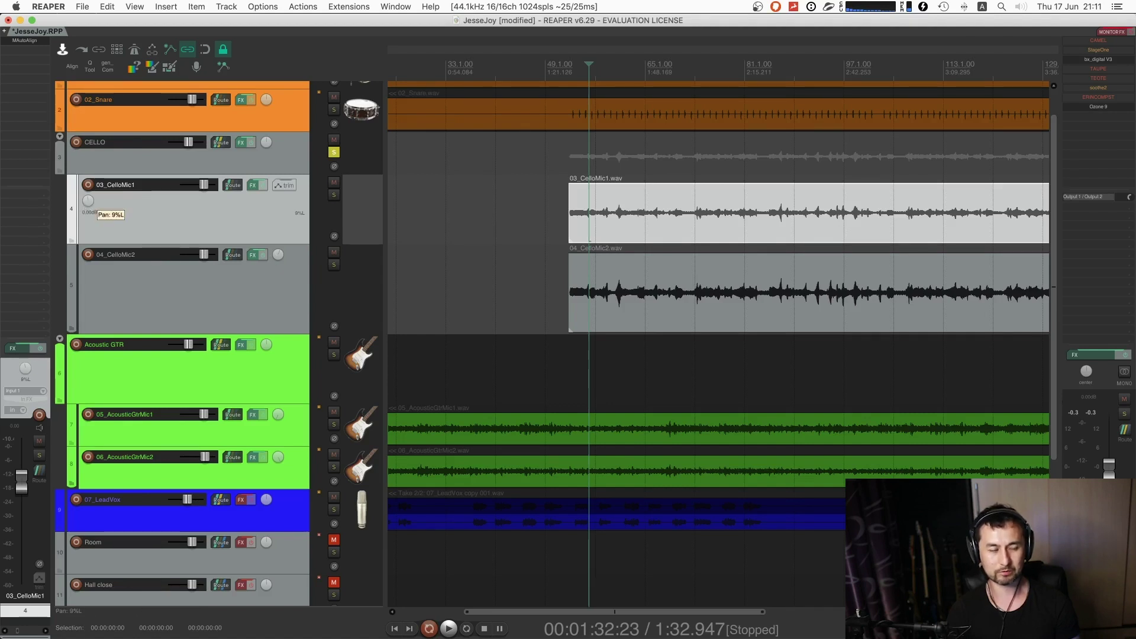
{"action": "double_click", "coordinate": [89, 203]}
- Audition the centered cello, unsolo the CELLO folder, and briefly play the full mix
{"action": "key", "text": "space"}
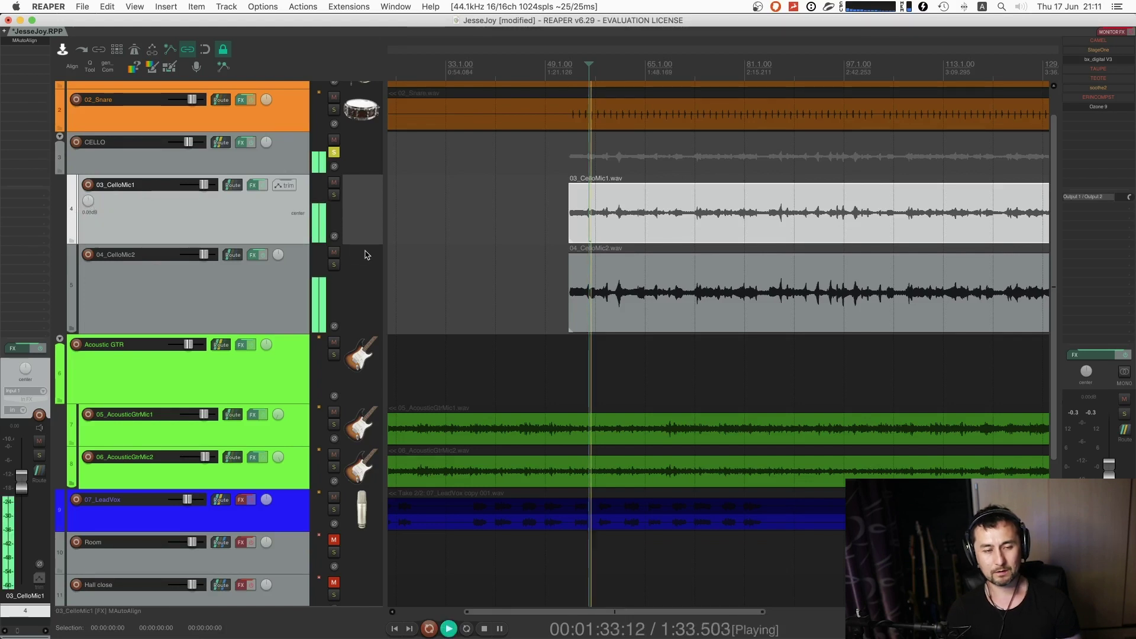
{"action": "key", "text": "space"}
{"action": "left_click", "coordinate": [334, 152]}
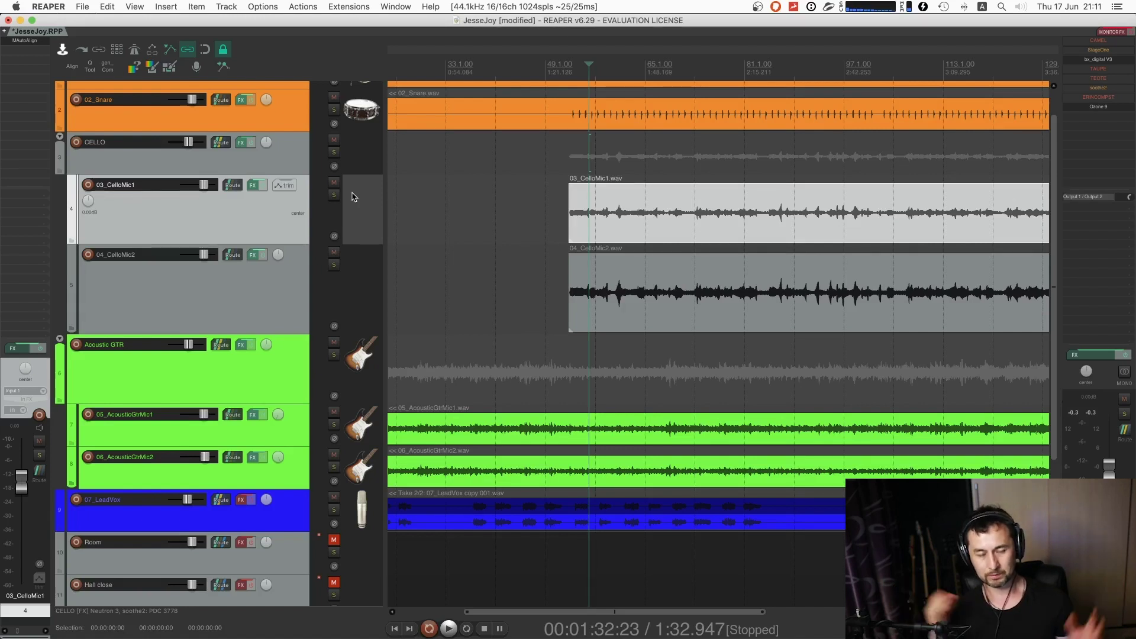
{"action": "key", "text": "space"}
{"action": "key", "text": "space"}
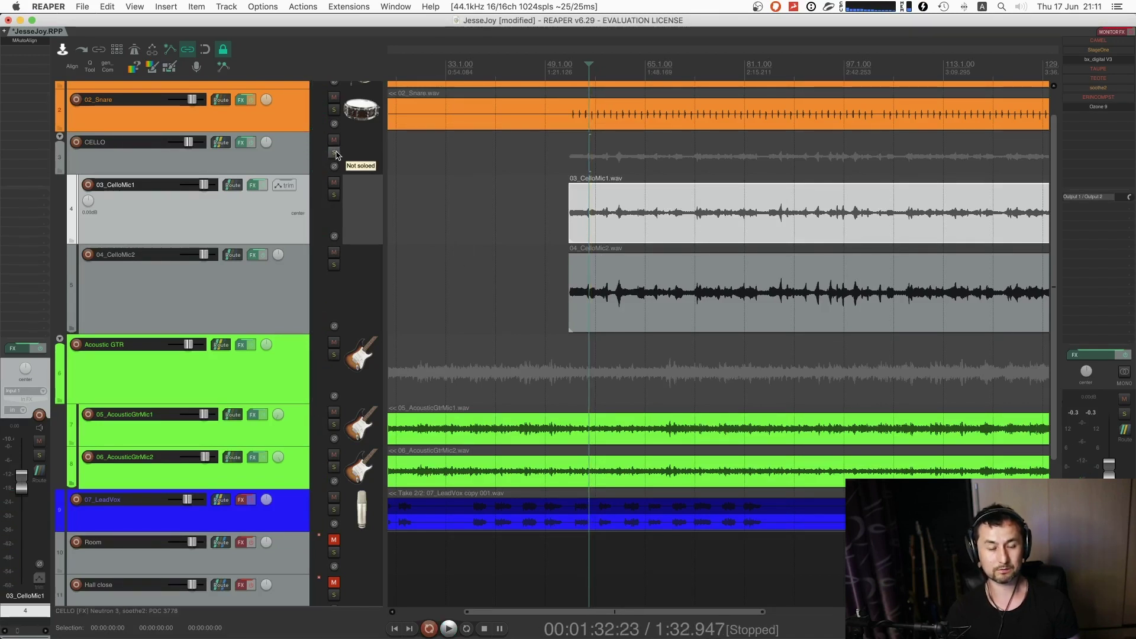
- Solo the Acoustic GTR folder, reduce the enlarged tracks to a uniform compact height, and unsolo the folder
{"action": "left_click", "coordinate": [334, 354]}
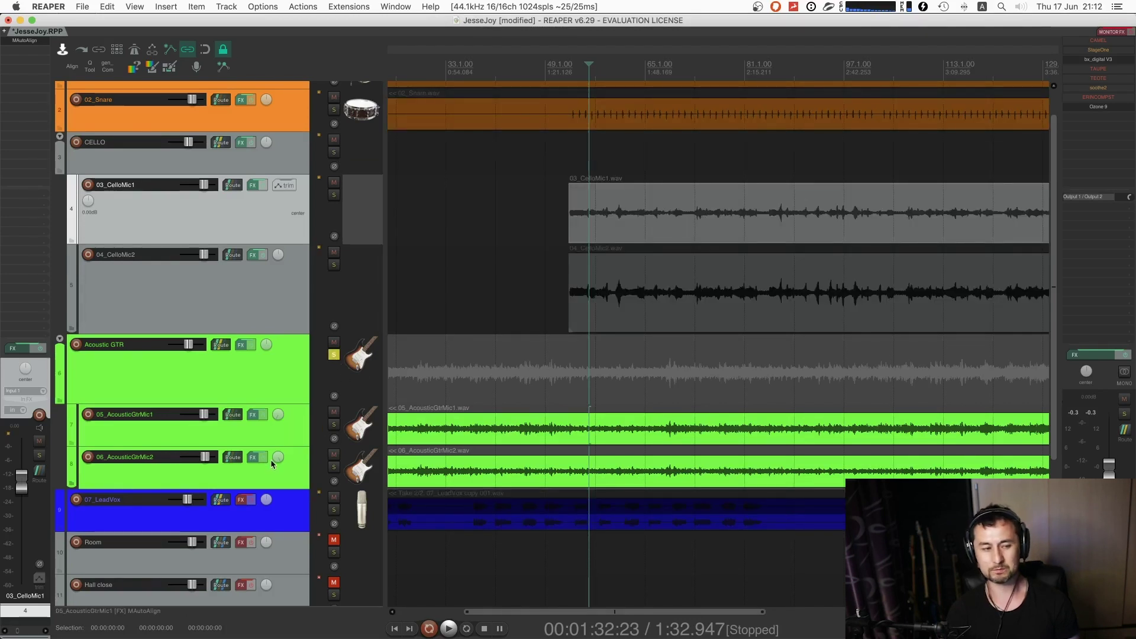
{"action": "mouse_move", "coordinate": [276, 459]}
{"action": "scroll", "coordinate": [361, 408], "scroll_direction": "down", "scroll_amount": 3}
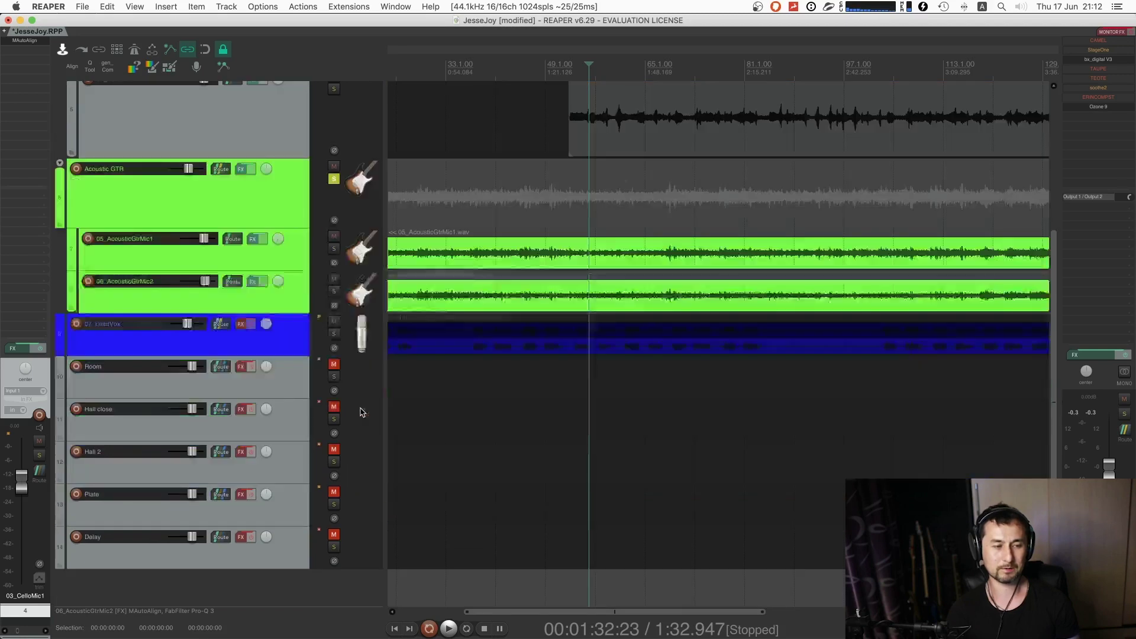
{"action": "scroll", "coordinate": [363, 408], "scroll_direction": "up", "scroll_amount": 4}
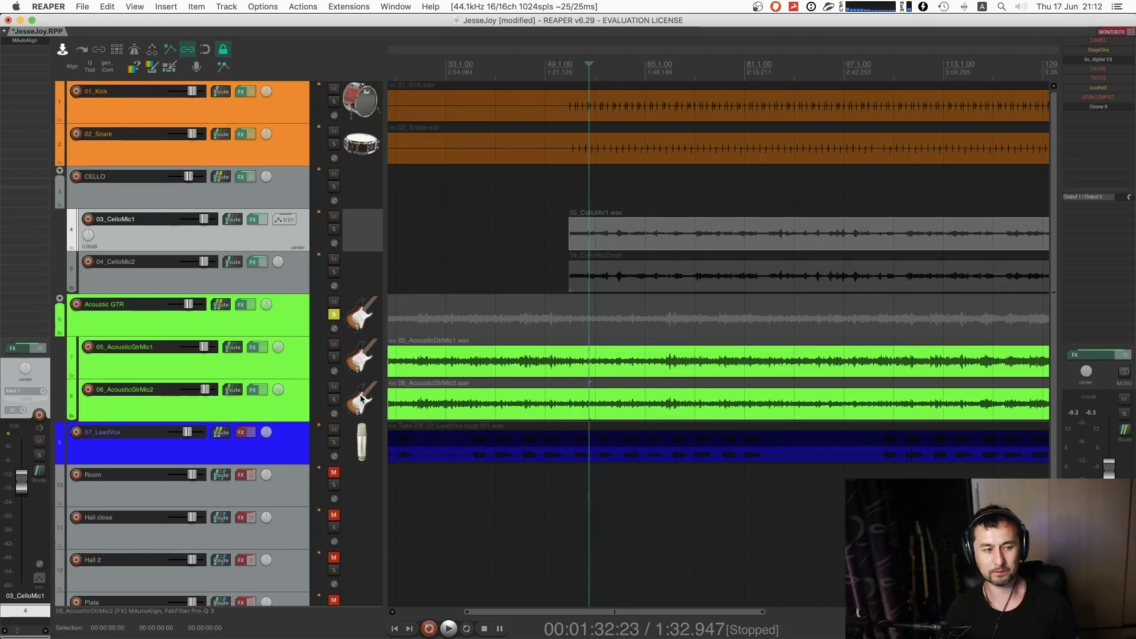
{"action": "left_click", "coordinate": [335, 315]}
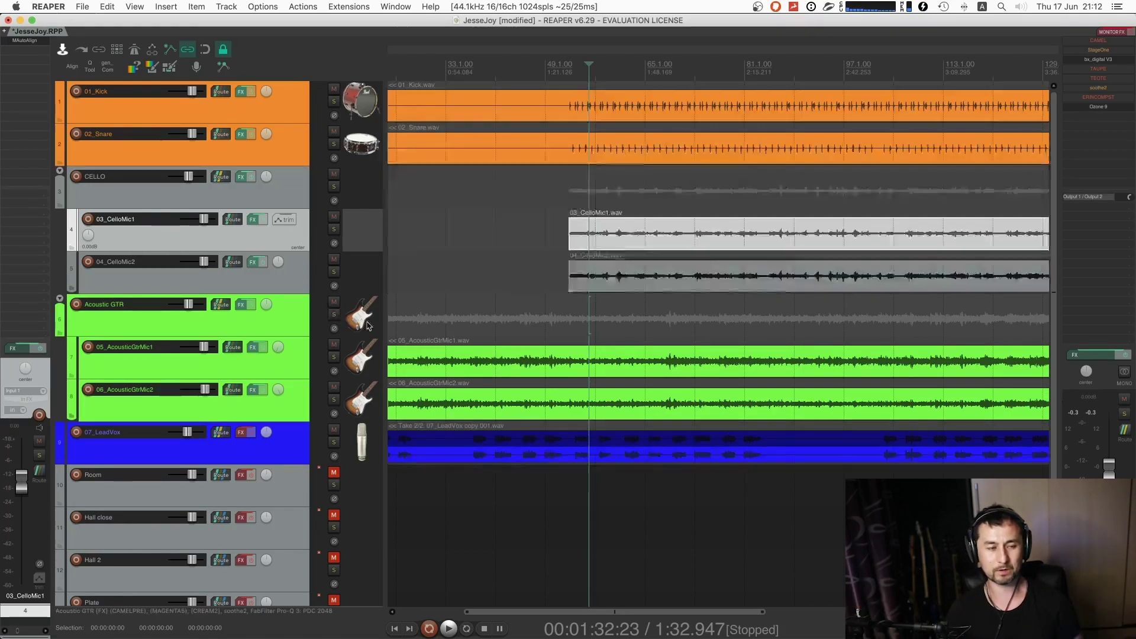
- Select and solo the Acoustic GTR folder, and play it from about 1:32.9 in the song
{"action": "left_click", "coordinate": [361, 313]}
{"action": "scroll", "coordinate": [580, 345], "scroll_direction": "left", "scroll_amount": 3}
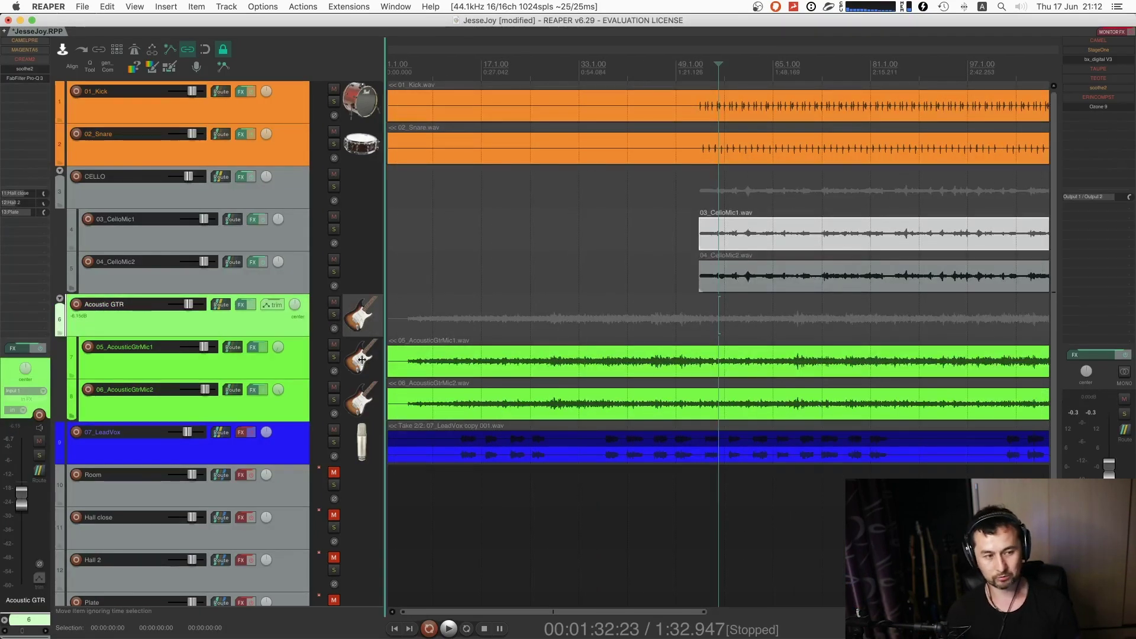
{"action": "mouse_move", "coordinate": [278, 350]}
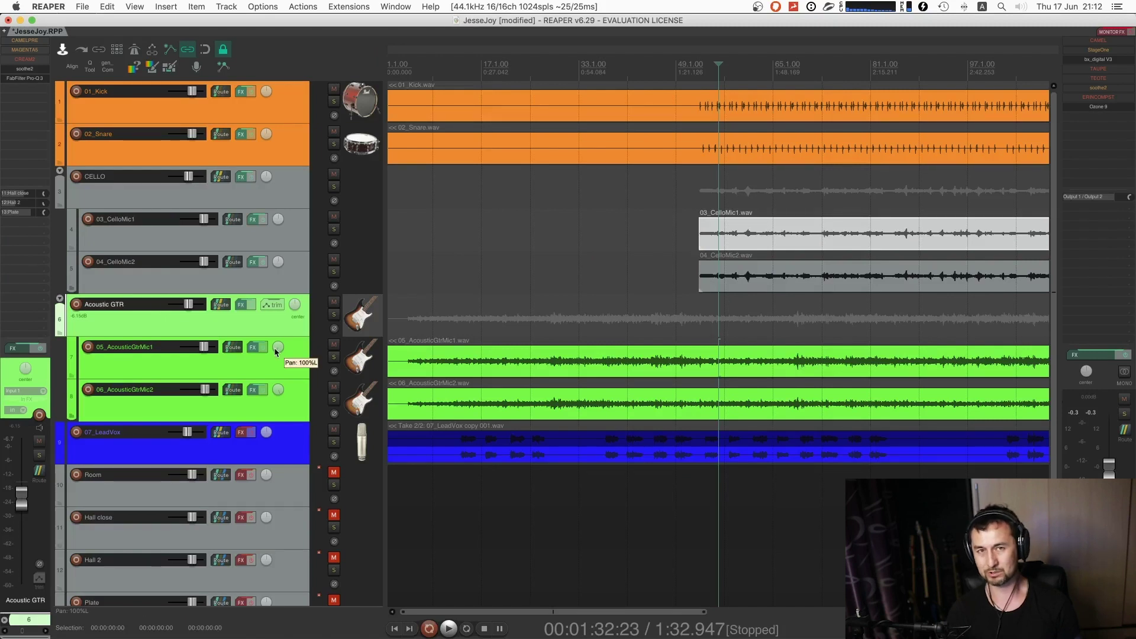
{"action": "scroll", "coordinate": [403, 325], "scroll_direction": "down", "scroll_amount": 2}
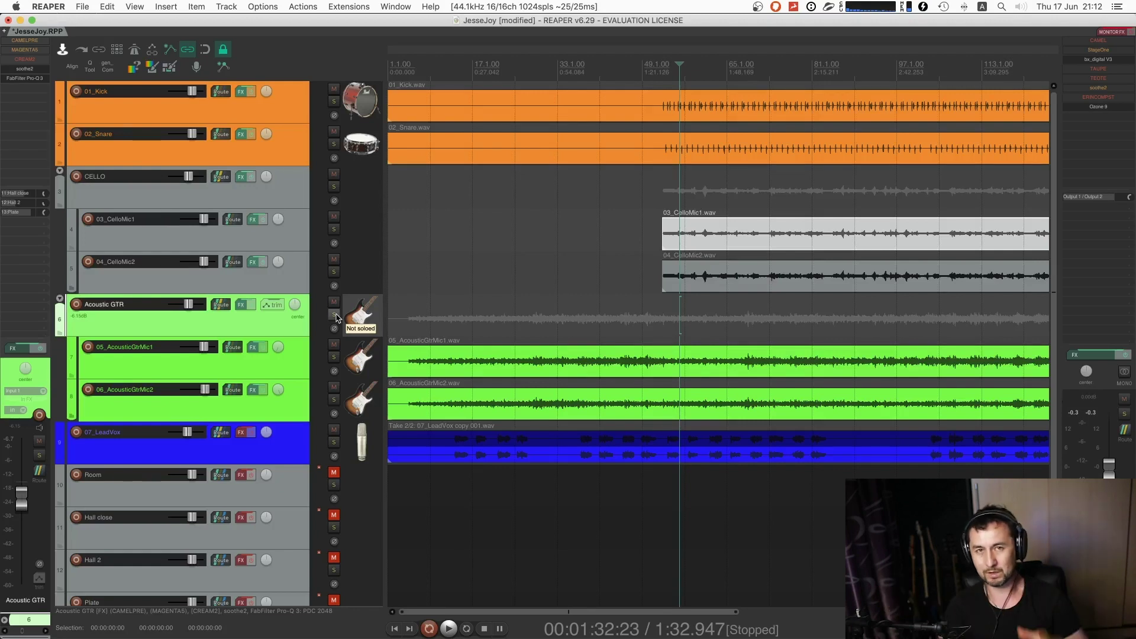
{"action": "scroll", "coordinate": [477, 329], "scroll_direction": "down", "scroll_amount": 2}
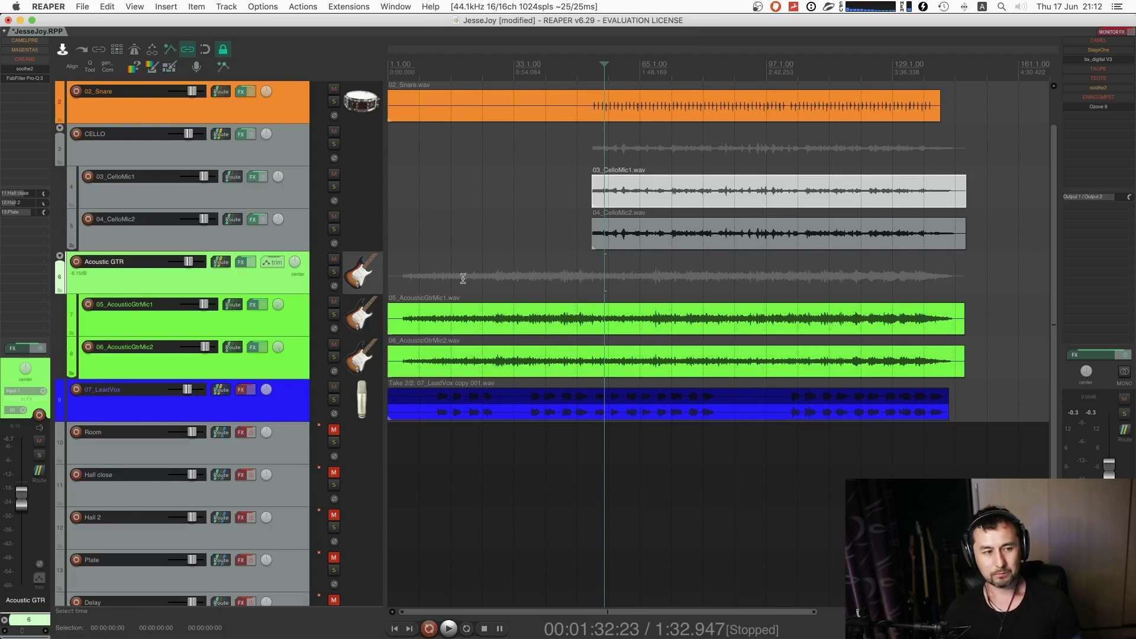
{"action": "left_click", "coordinate": [334, 273]}
{"action": "key", "text": "space"}
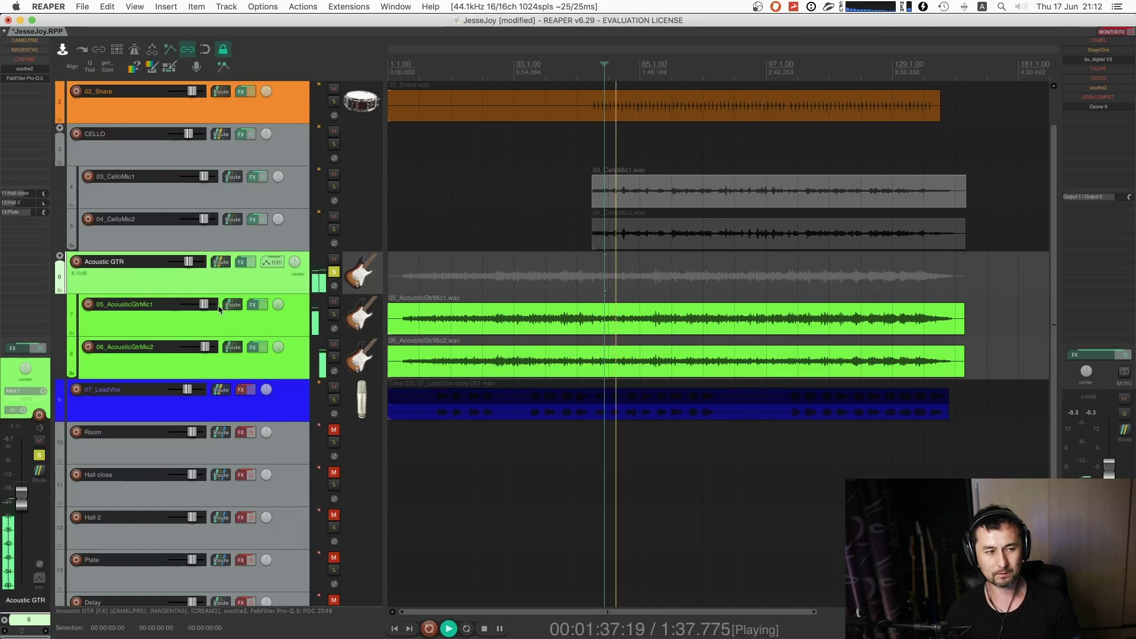
- Set the 05_AcousticGtrMic1 volume to +1.22 dB during playback, stop playback, and unsolo the Acoustic GTR folder
{"action": "mouse_move", "coordinate": [204, 304]}
{"action": "left_click_drag", "start_coordinate": [203, 303], "coordinate": [204, 303]}
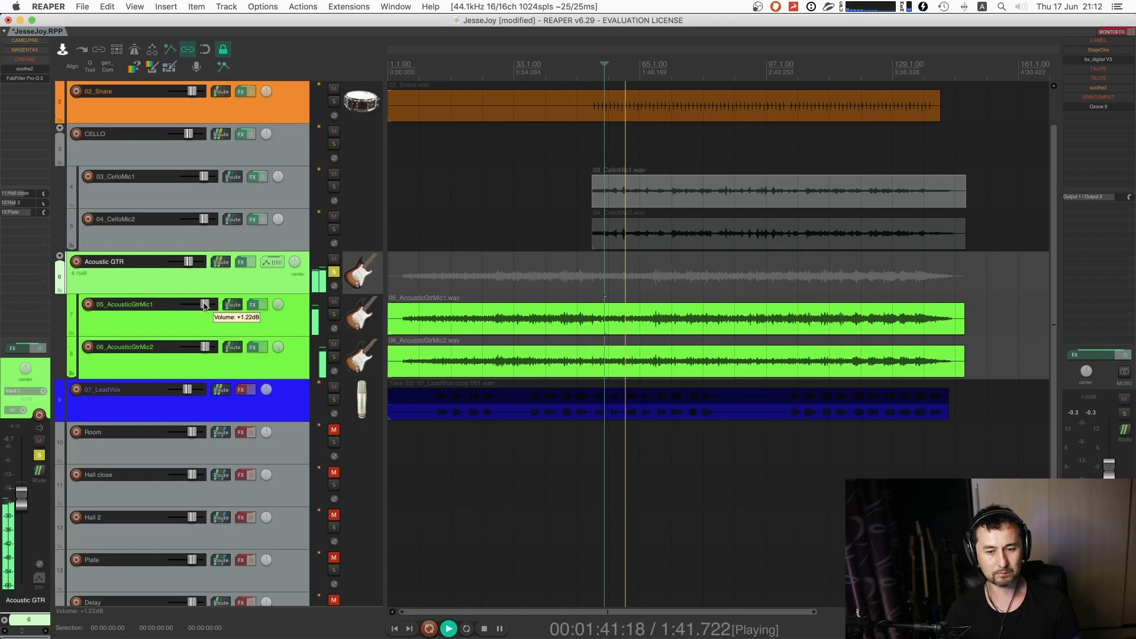
{"action": "mouse_move", "coordinate": [206, 350]}
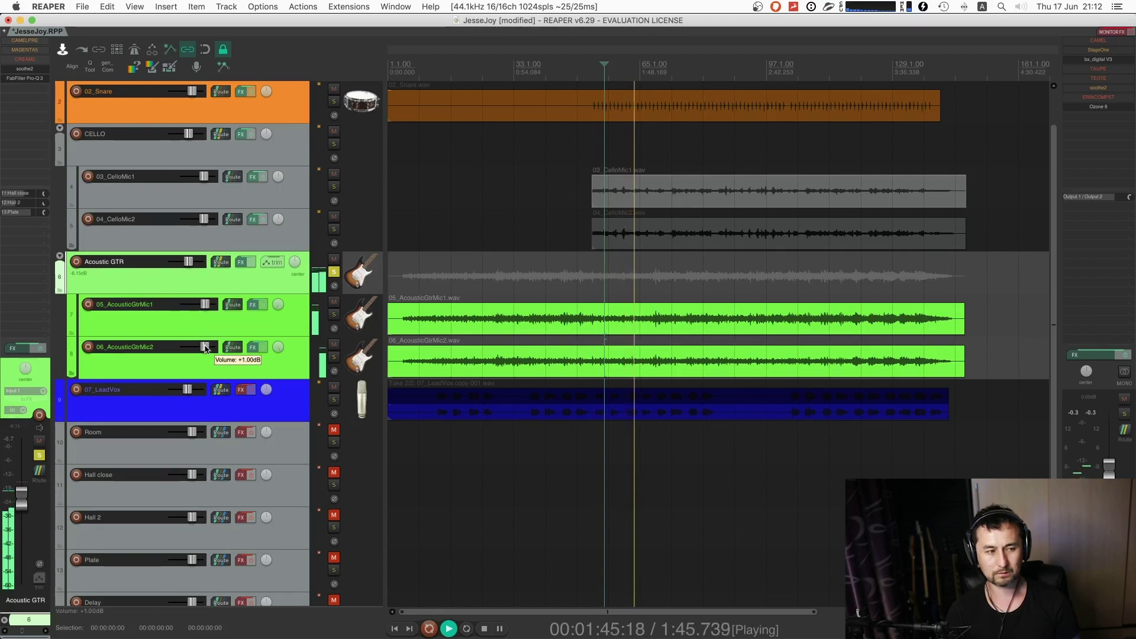
{"action": "scroll", "coordinate": [206, 350], "scroll_direction": "up", "scroll_amount": 1}
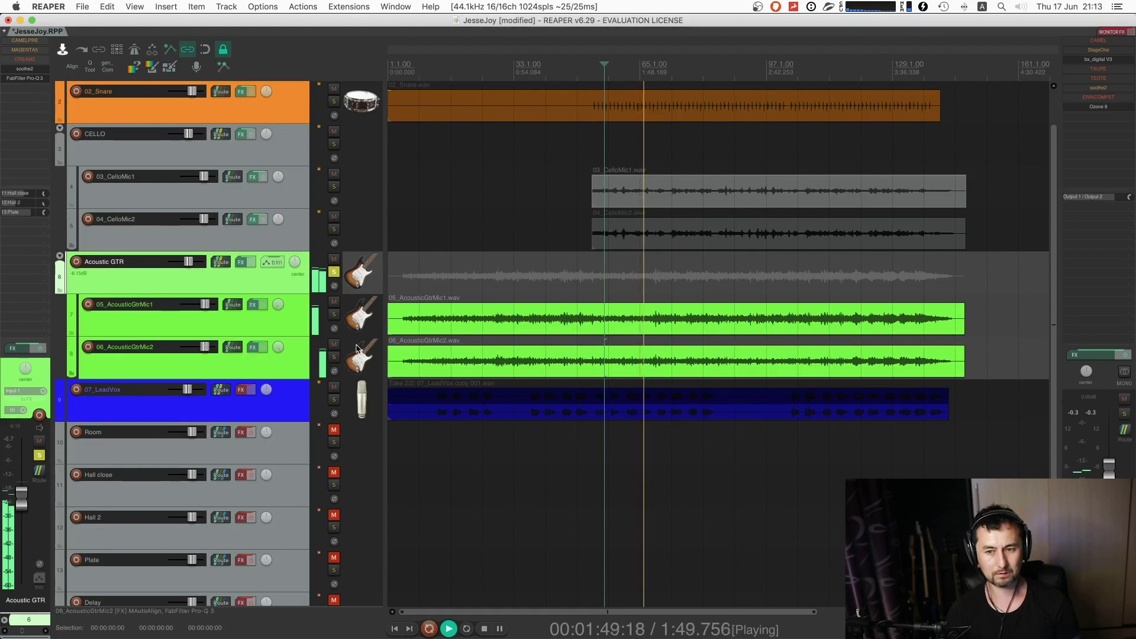
{"action": "scroll", "coordinate": [351, 351], "scroll_direction": "down", "scroll_amount": 2}
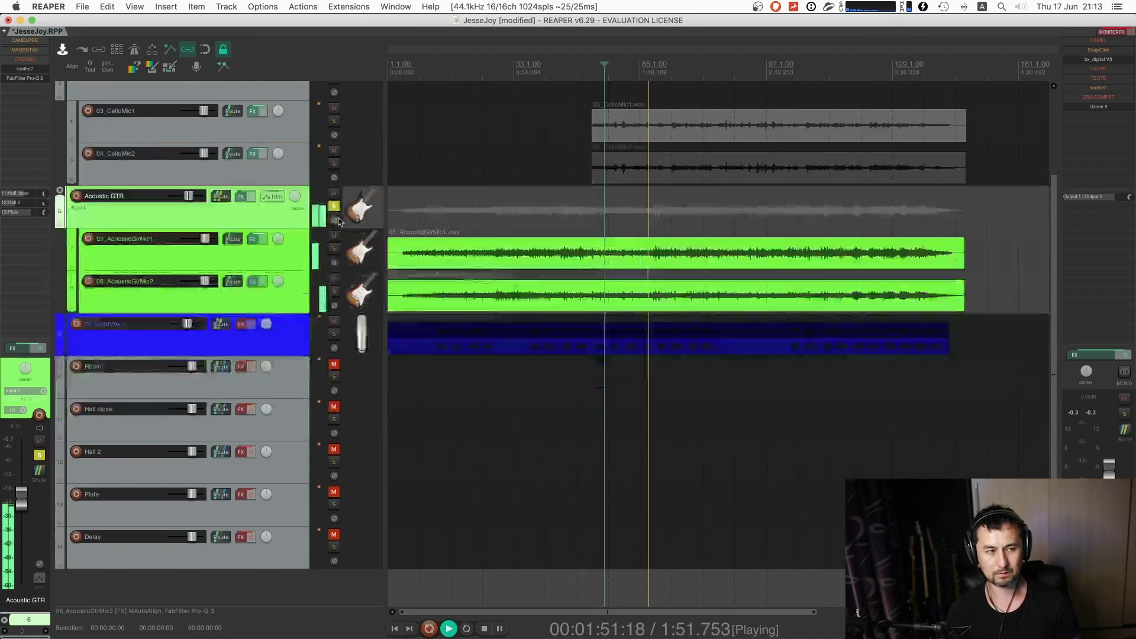
{"action": "key", "text": "space"}
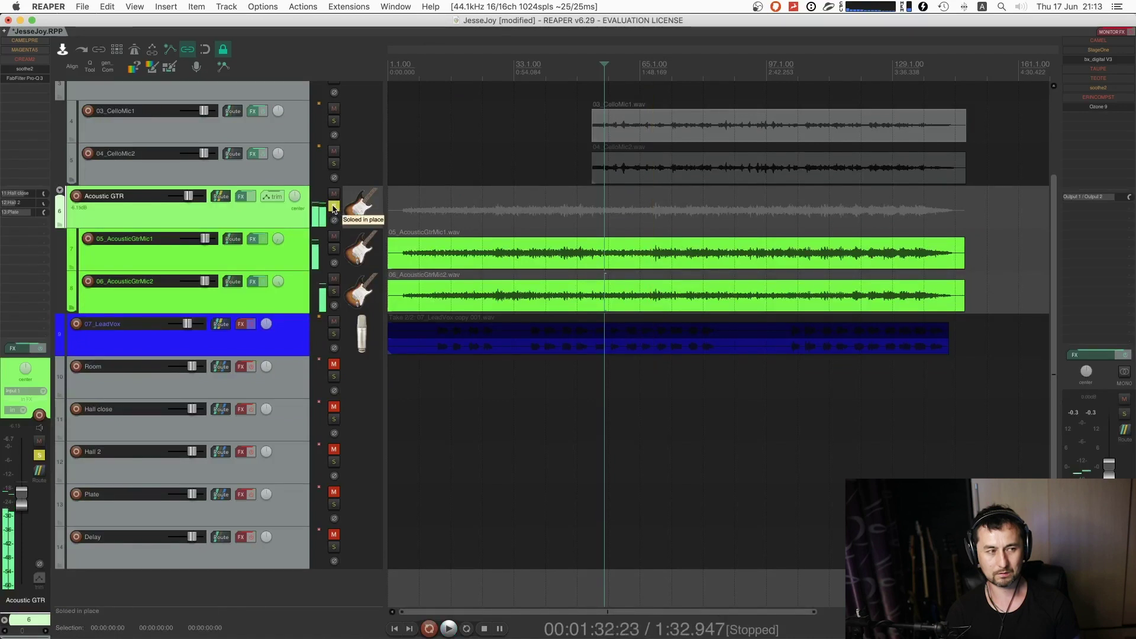
{"action": "left_click", "coordinate": [333, 209]}
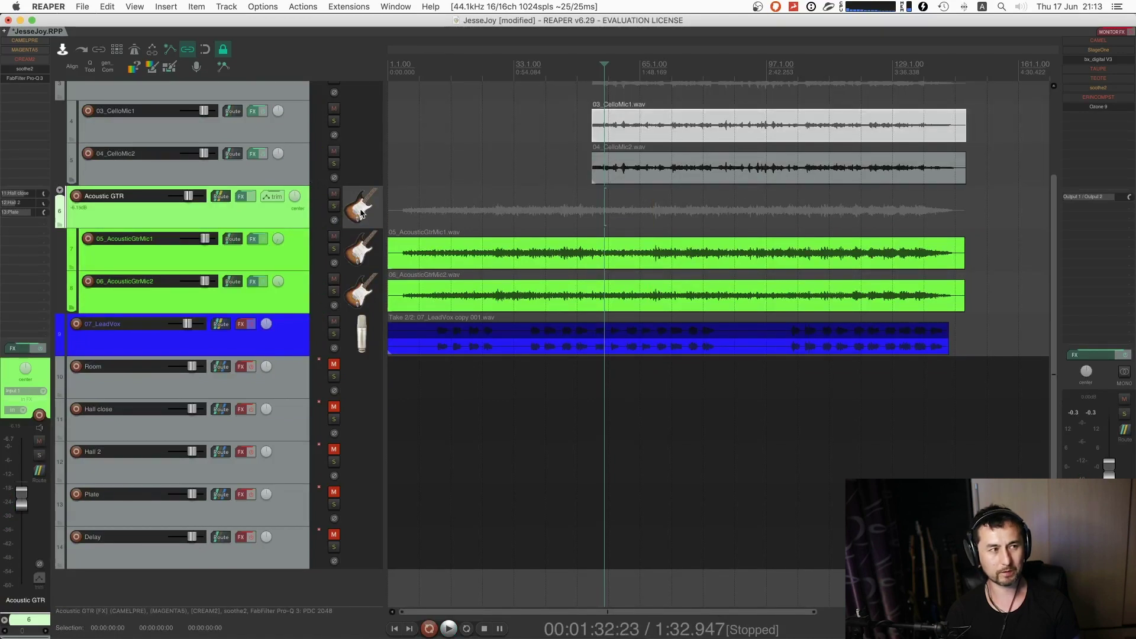
- Move FabFilter Pro-Q 3 to the start of the Acoustic GTR folder's effects chain and enable CAMELPRE
{"action": "left_click", "coordinate": [22, 70]}
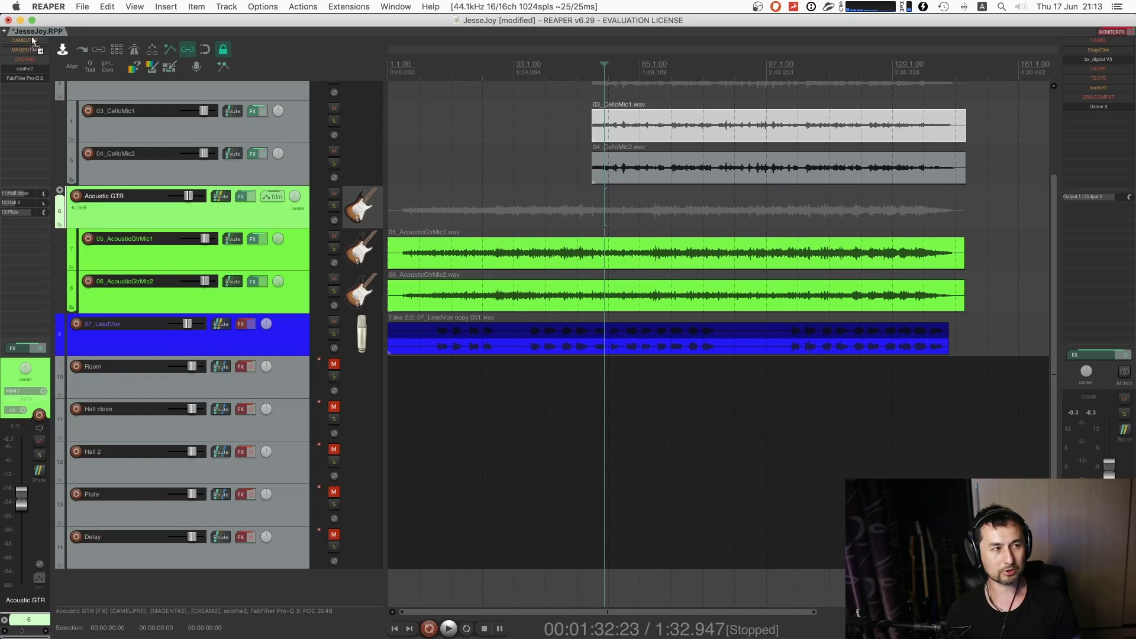
{"action": "left_click_drag", "start_coordinate": [35, 77], "coordinate": [32, 68]}
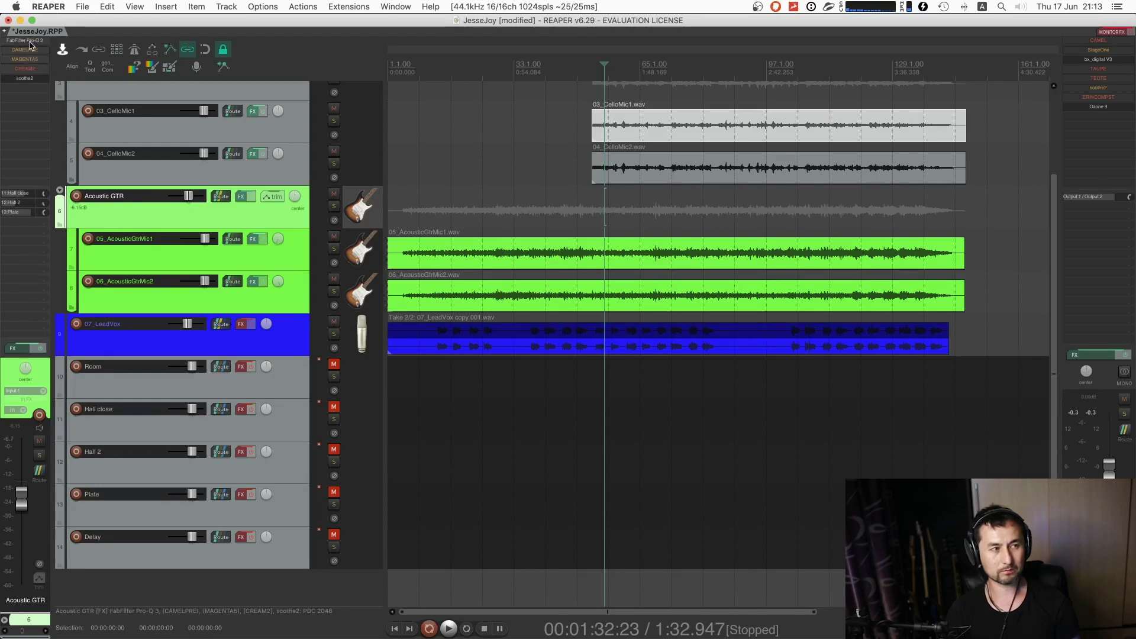
{"action": "left_click", "coordinate": [34, 52], "text": "shift"}
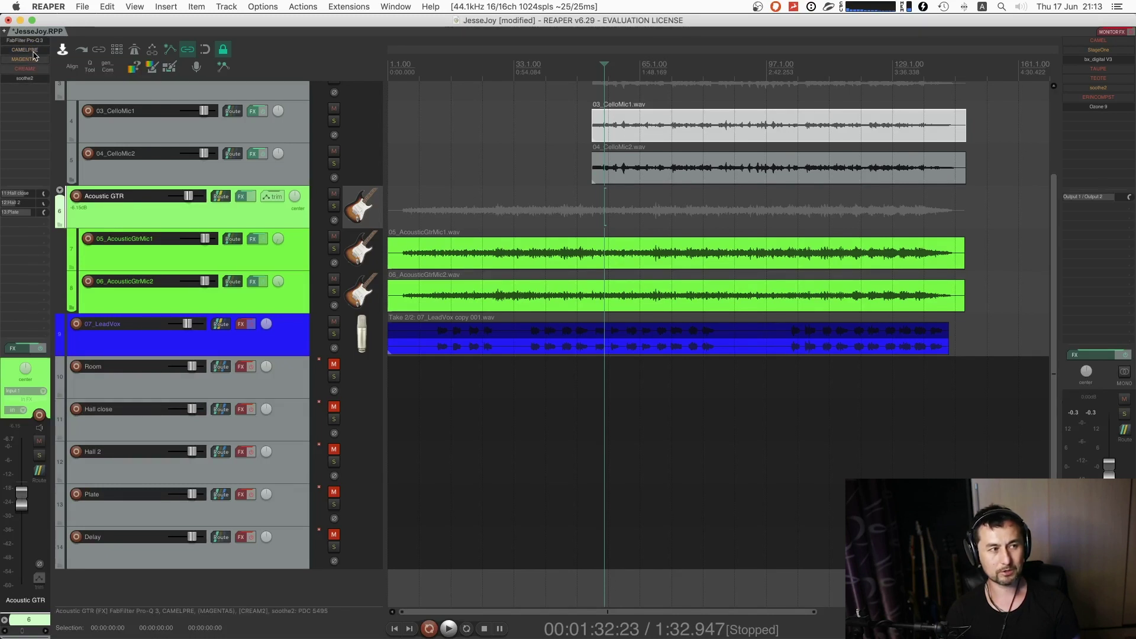
- Open the CAMELPRE preamp on the Acoustic GTR folder, solo the folder, and briefly audition it
{"action": "left_click", "coordinate": [34, 52]}
{"action": "left_click_drag", "start_coordinate": [365, 40], "coordinate": [777, 231]}
{"action": "left_click", "coordinate": [335, 205]}
{"action": "key", "text": "space"}
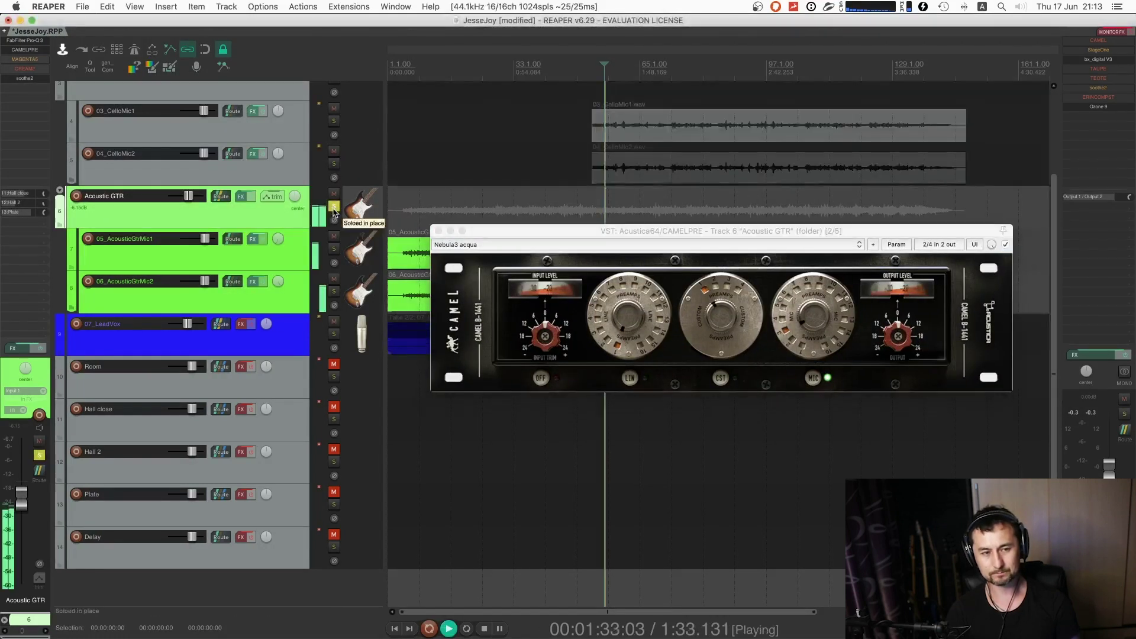
{"action": "left_click_drag", "start_coordinate": [737, 239], "coordinate": [741, 335]}
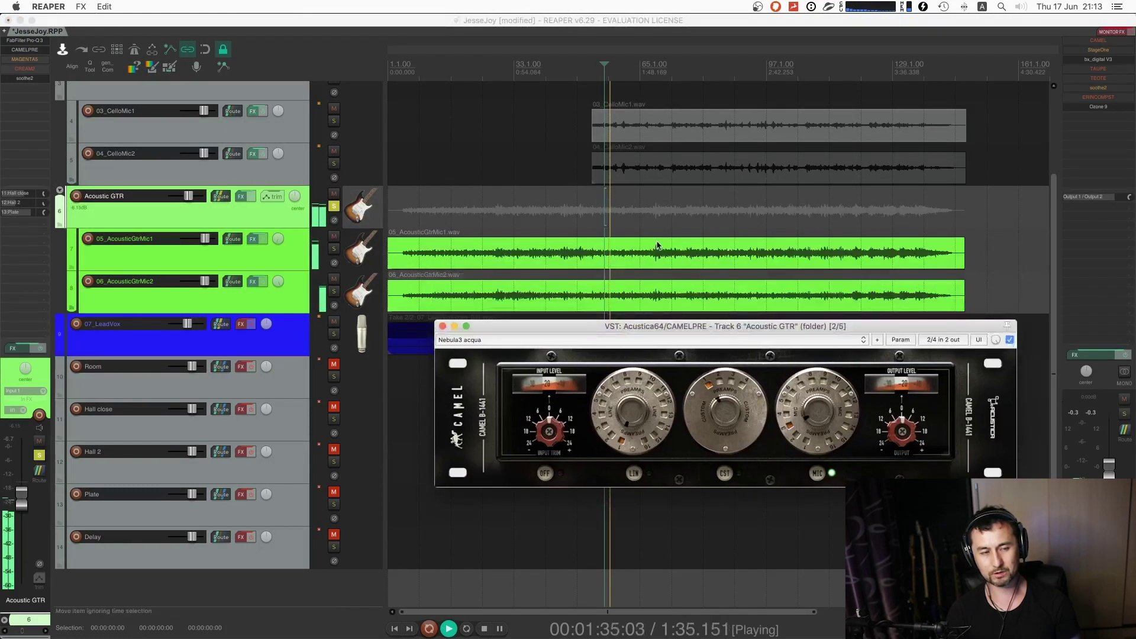
{"action": "scroll", "coordinate": [657, 254], "scroll_direction": "up", "scroll_amount": 3}
{"action": "scroll", "coordinate": [698, 278], "scroll_direction": "up", "scroll_amount": 2}
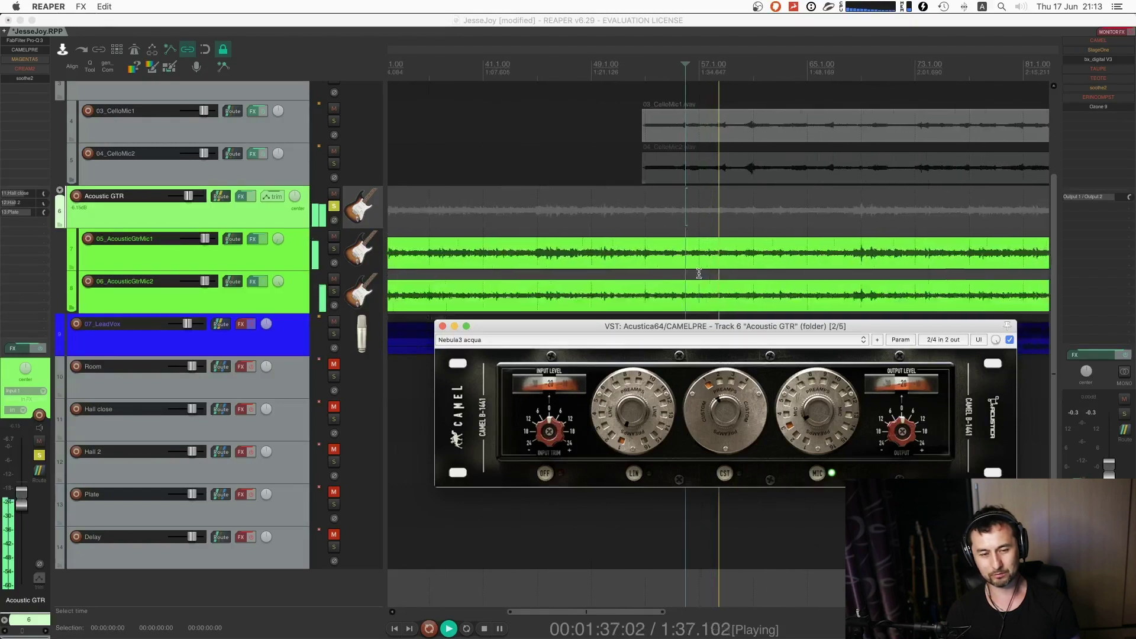
{"action": "key", "text": "space"}
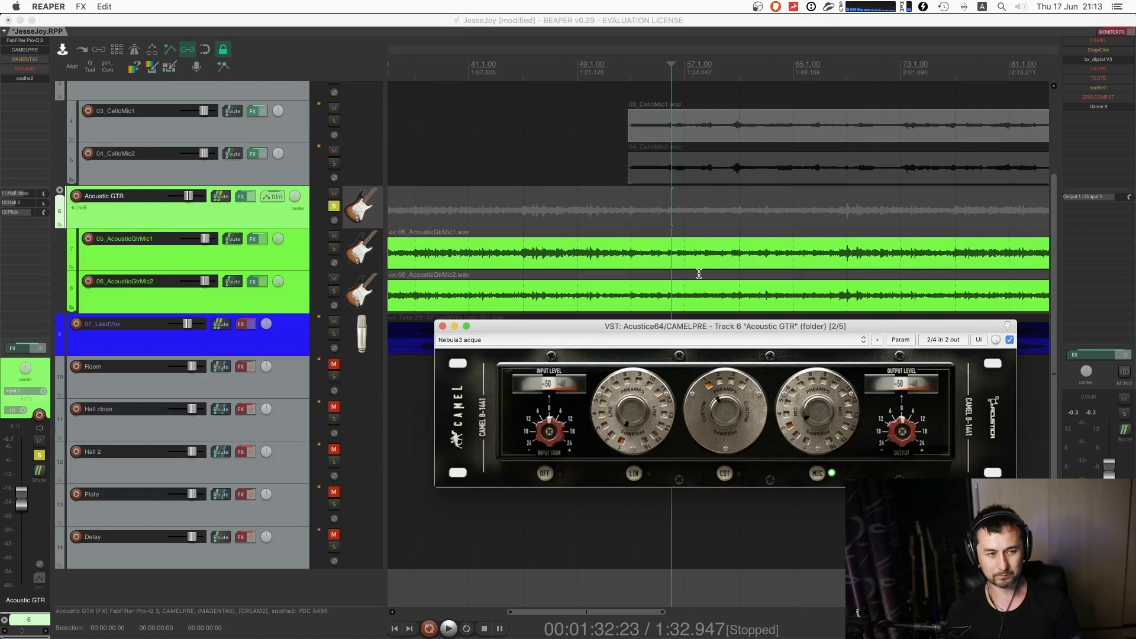
- Play the soloed guitars while lowering CAMELPRE's wet mix to 0% and returning it to 100%
{"action": "scroll", "coordinate": [686, 273], "scroll_direction": "down", "scroll_amount": 1}
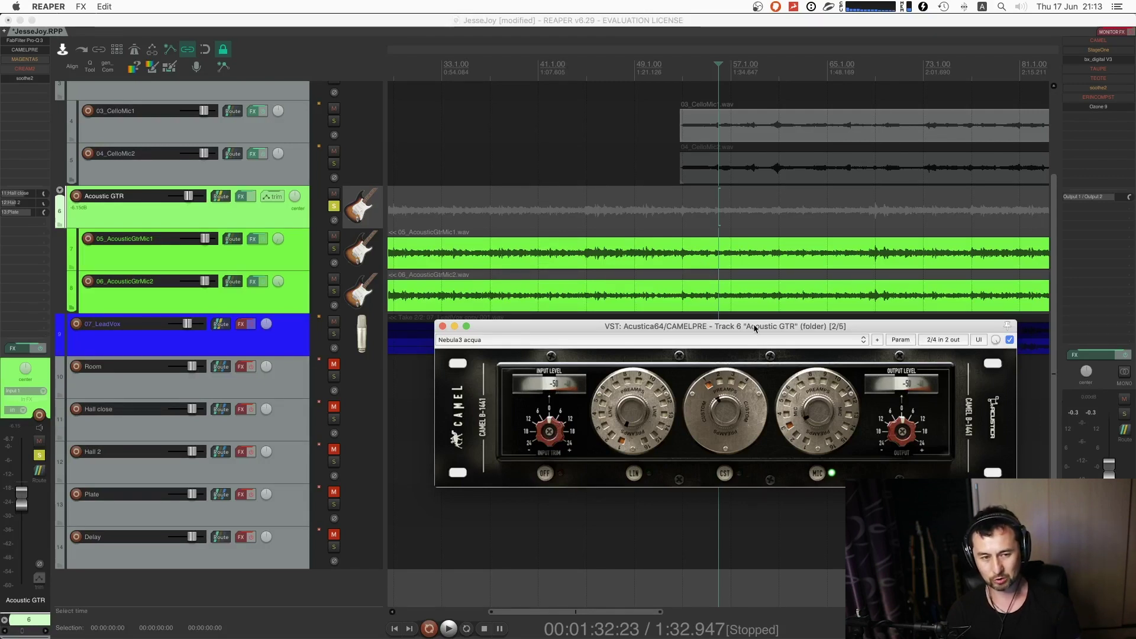
{"action": "key", "text": "space"}
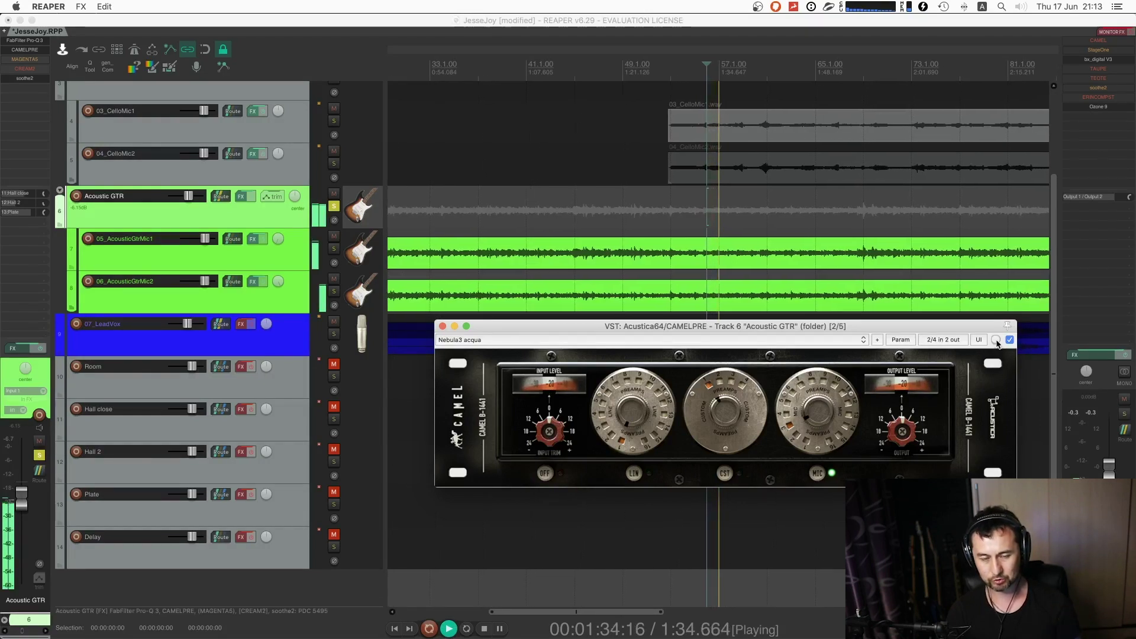
{"action": "left_click_drag", "start_coordinate": [996, 342], "coordinate": [997, 401]}
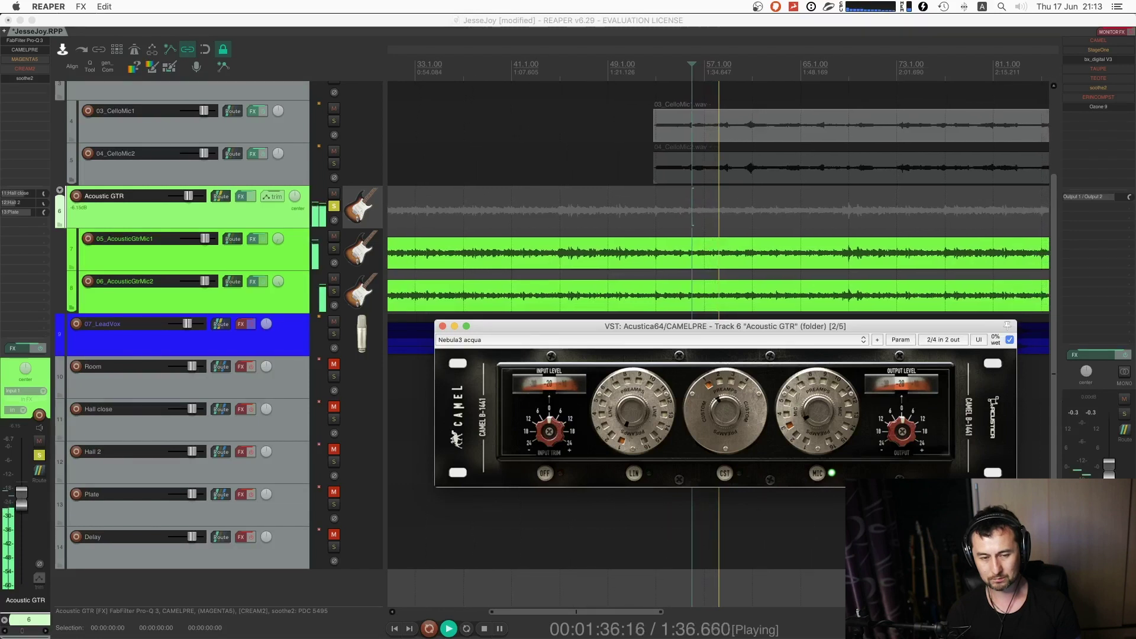
{"action": "left_click_drag", "start_coordinate": [997, 401], "coordinate": [998, 344]}
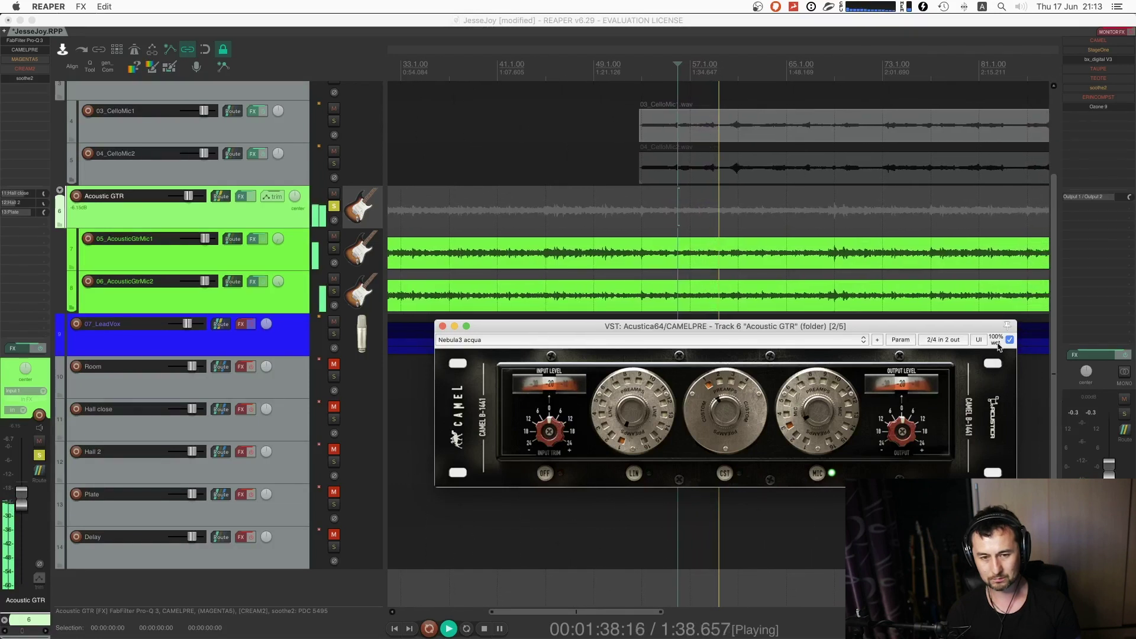
- Repeatedly compare the guitars with CAMELPRE bypassed and enabled, leave it enabled, close its window, and unsolo the Acoustic GTR folder
{"action": "left_click", "coordinate": [1010, 340]}
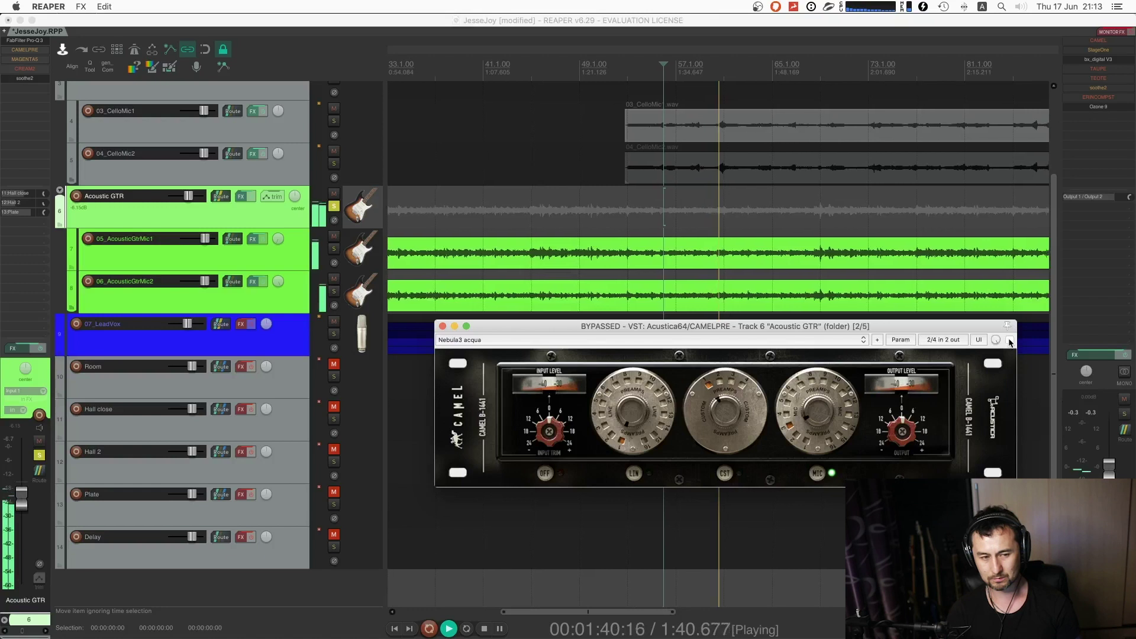
{"action": "left_click", "coordinate": [1009, 340]}
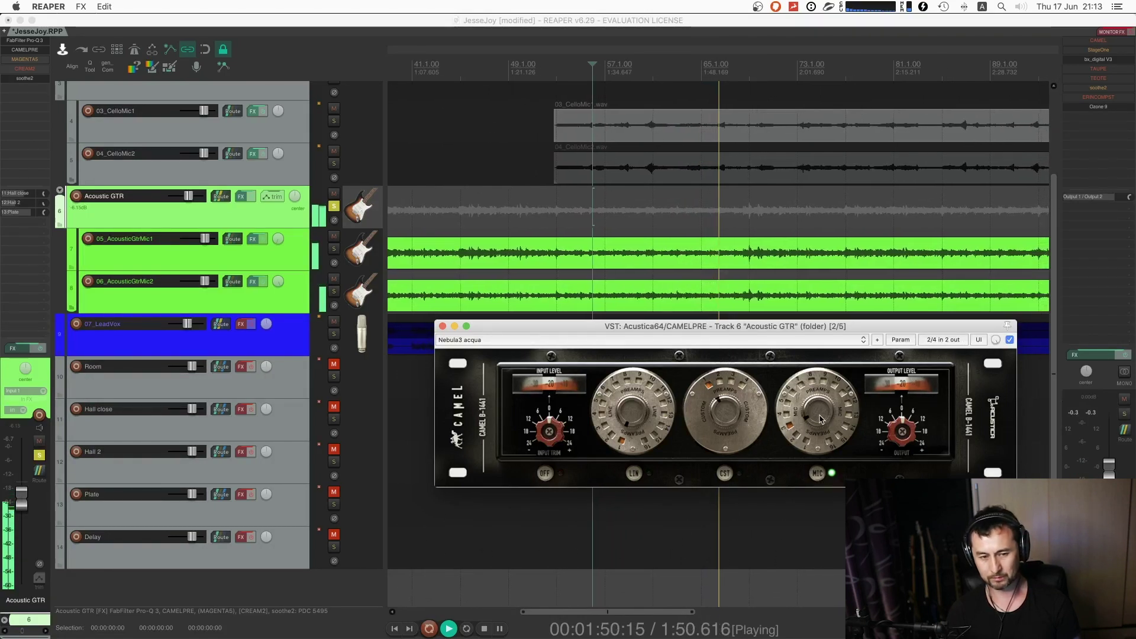
{"action": "left_click", "coordinate": [1010, 340]}
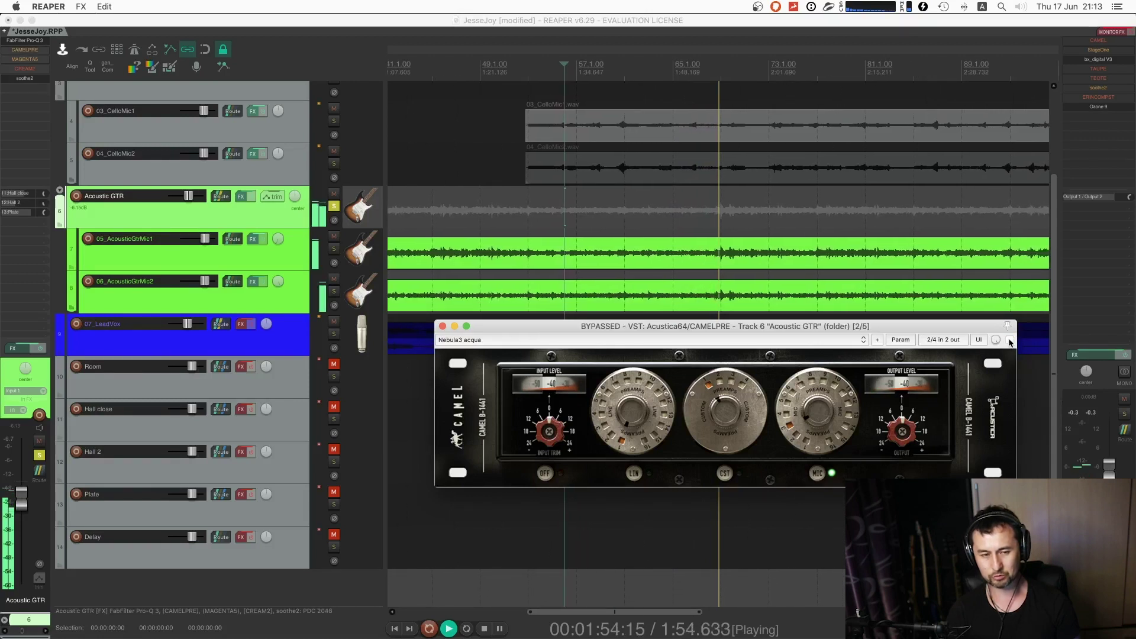
{"action": "left_click", "coordinate": [1010, 341]}
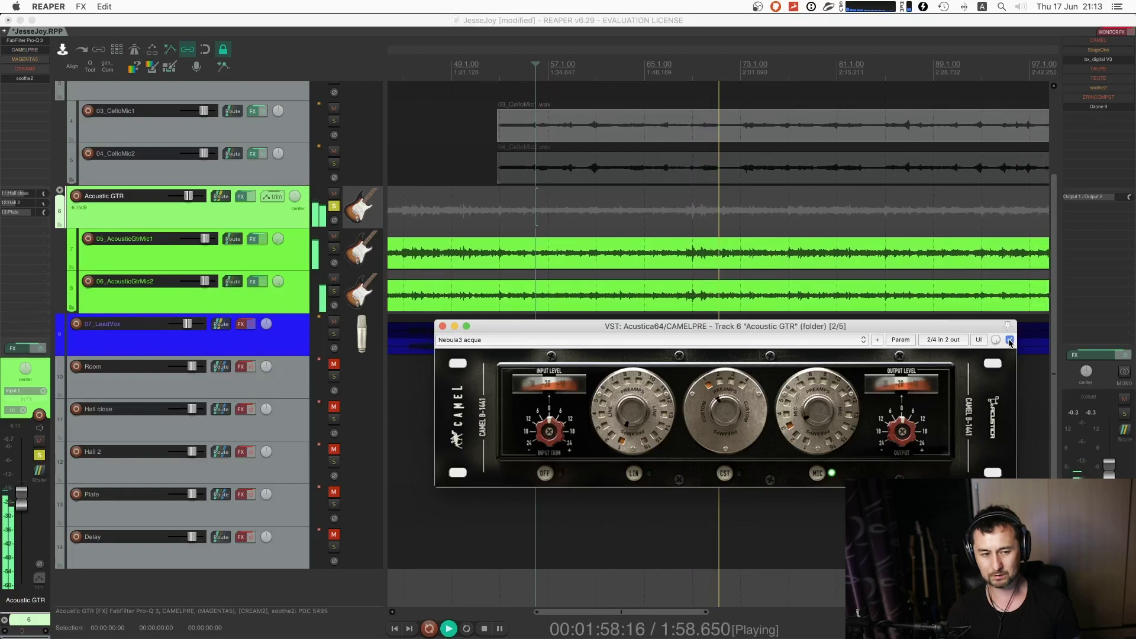
{"action": "left_click", "coordinate": [1010, 340]}
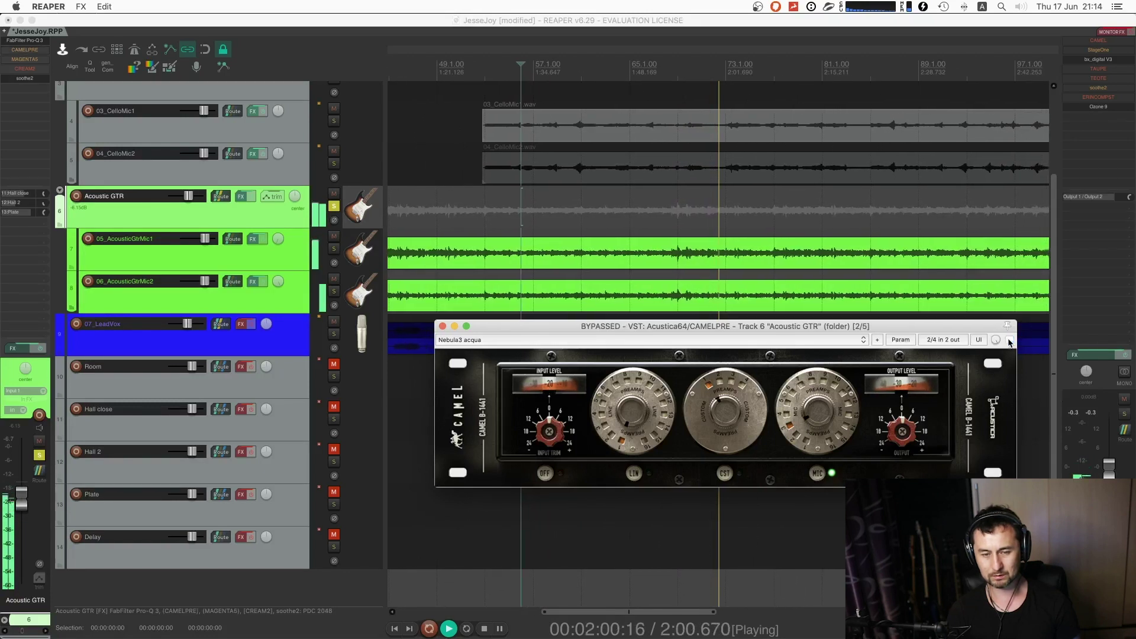
{"action": "left_click", "coordinate": [1010, 340]}
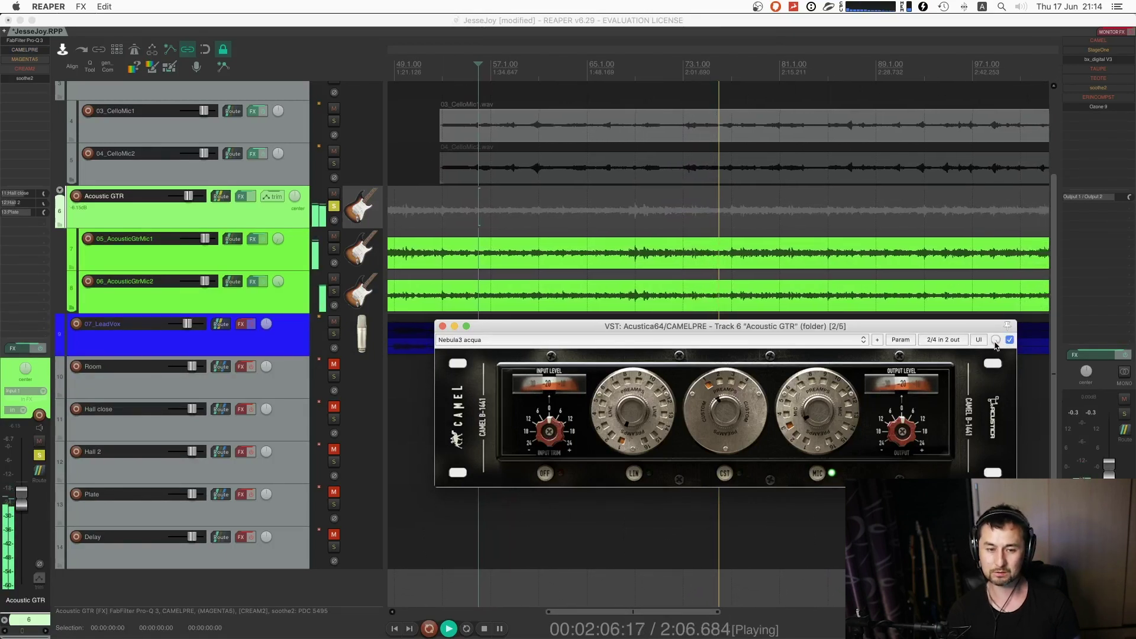
{"action": "key", "text": "space"}
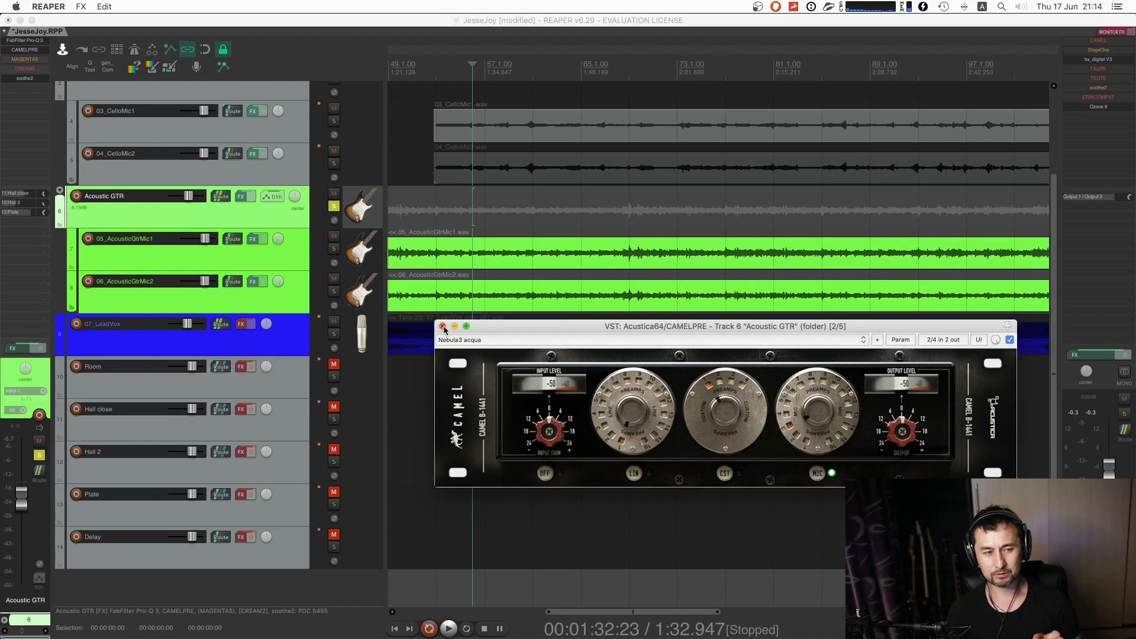
{"action": "left_click", "coordinate": [442, 327]}
{"action": "left_click", "coordinate": [334, 207]}
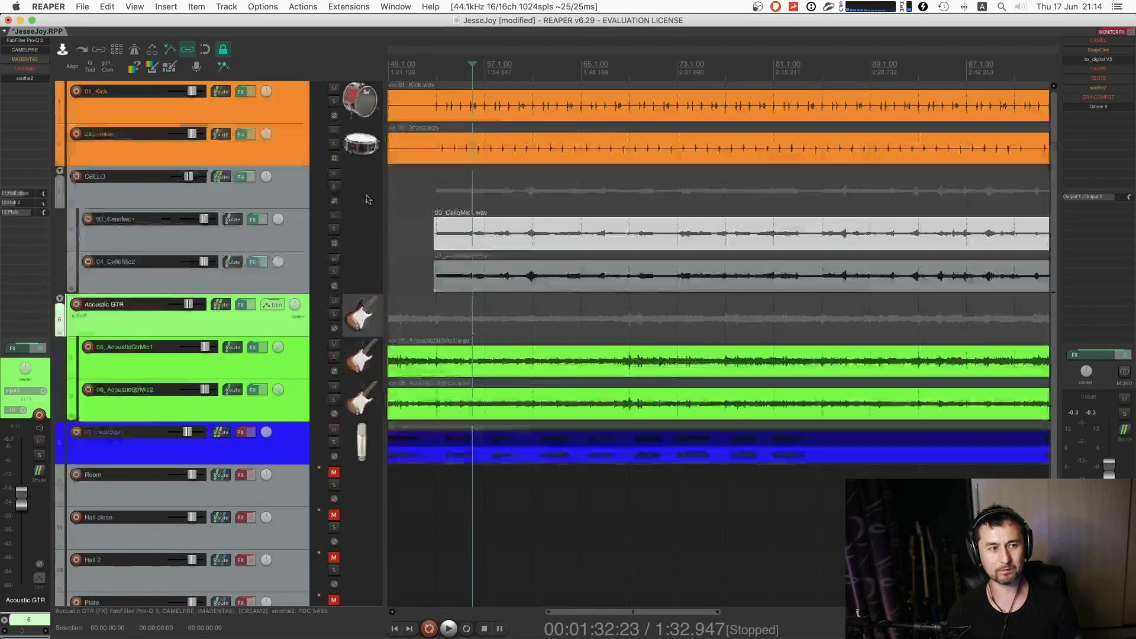
- Review the effects chains of the CELLO folder, 01_Kick and 02_Snare, and reselect the Acoustic GTR folder
{"action": "scroll", "coordinate": [359, 189], "scroll_direction": "up", "scroll_amount": 3}
{"action": "left_click", "coordinate": [360, 188]}
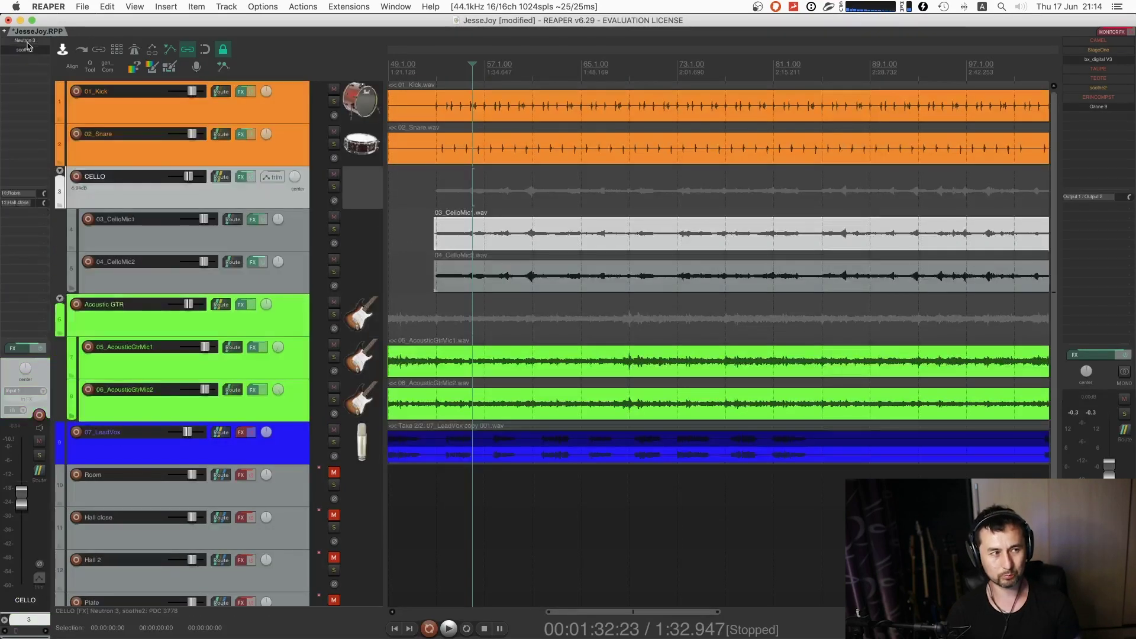
{"action": "left_click", "coordinate": [339, 105]}
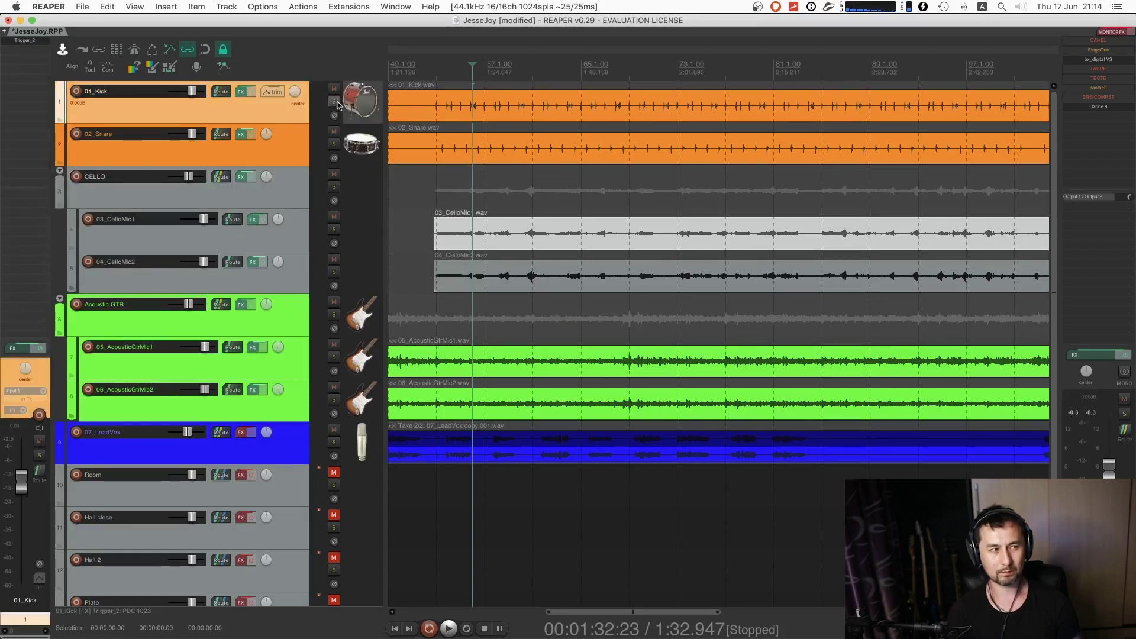
{"action": "left_click", "coordinate": [363, 142]}
{"action": "scroll", "coordinate": [371, 220], "scroll_direction": "down", "scroll_amount": 3}
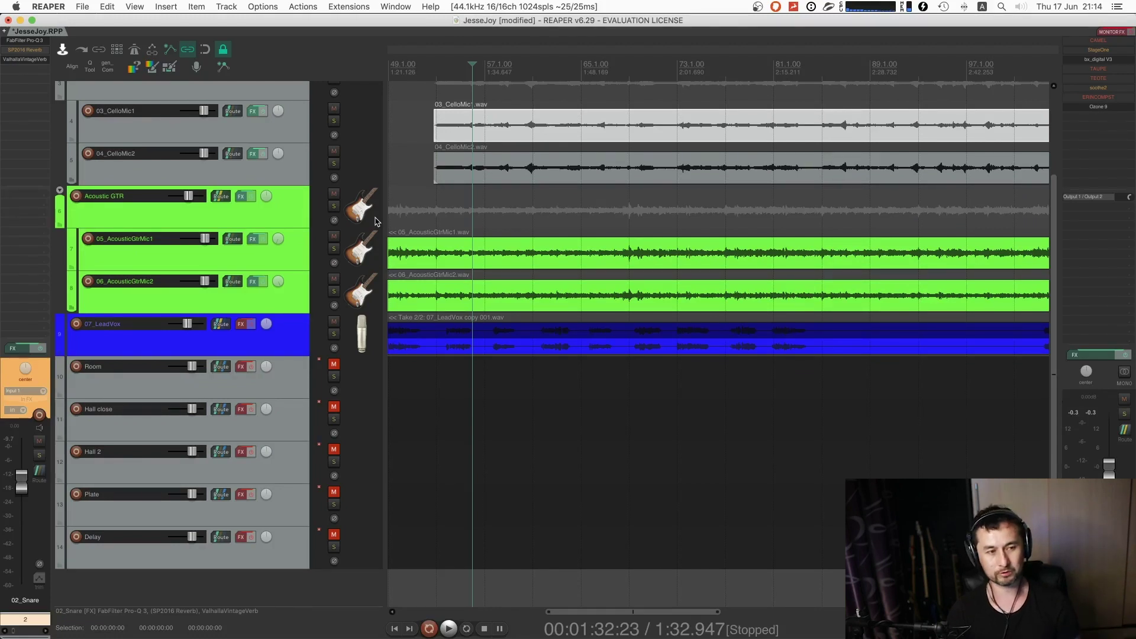
{"action": "left_click", "coordinate": [375, 222]}
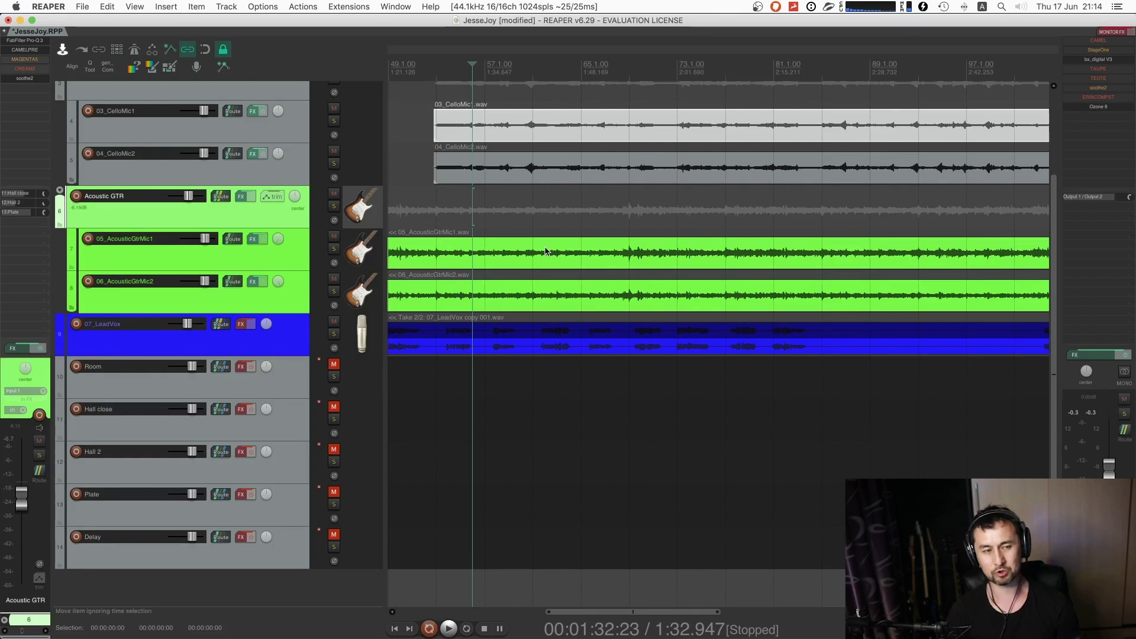
{"action": "scroll", "coordinate": [500, 249], "scroll_direction": "down", "scroll_amount": 2}
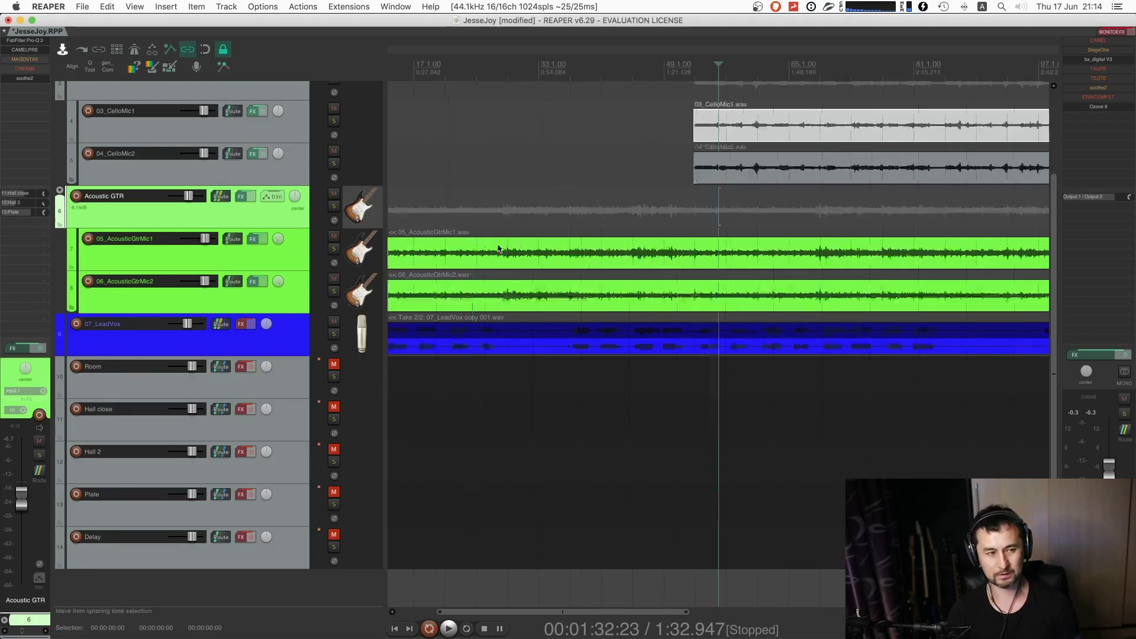
- Repeatedly toggle CAMELPRE's bypass on the Acoustic GTR folder, leave it enabled, and briefly open and close its window
{"action": "scroll", "coordinate": [566, 249], "scroll_direction": "down", "scroll_amount": 5}
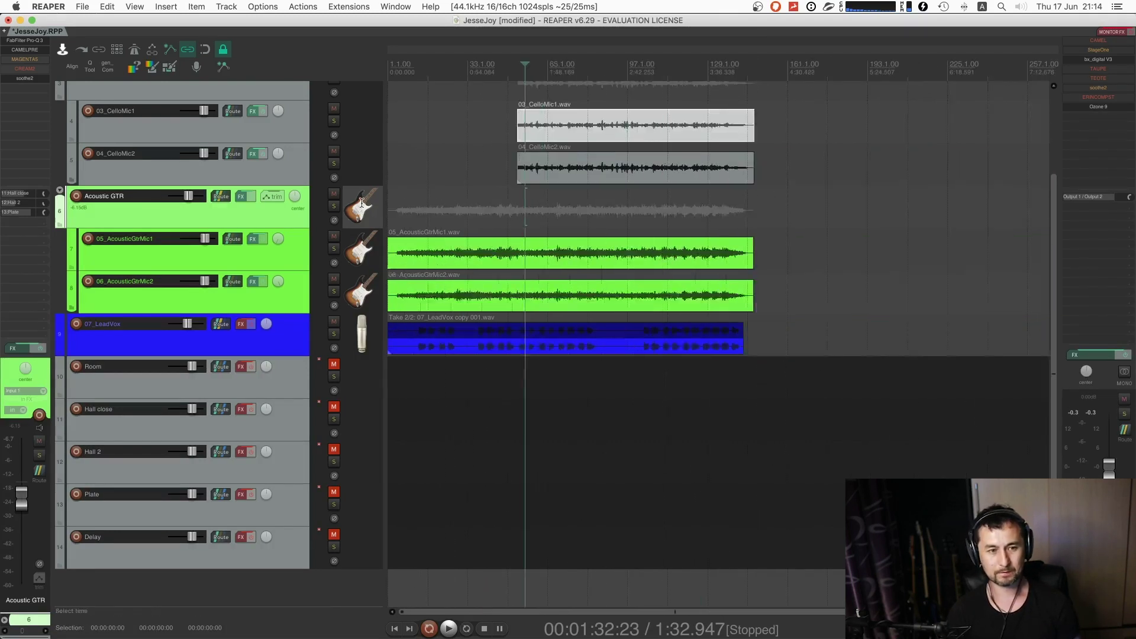
{"action": "left_click", "coordinate": [31, 51], "text": "shift"}
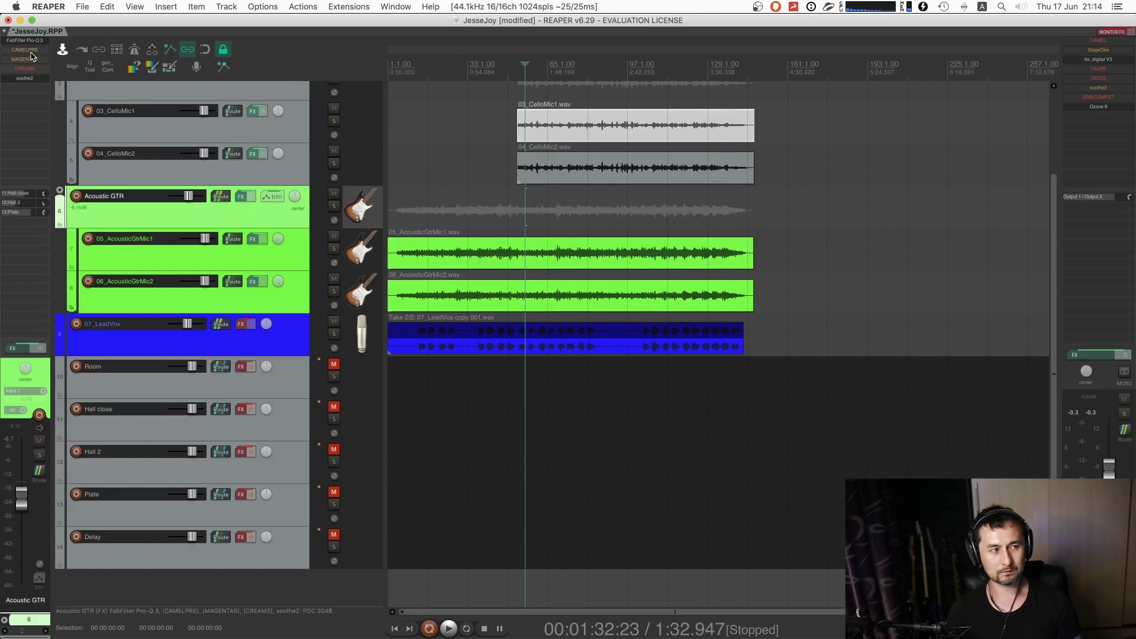
{"action": "left_click", "coordinate": [30, 51], "text": "shift"}
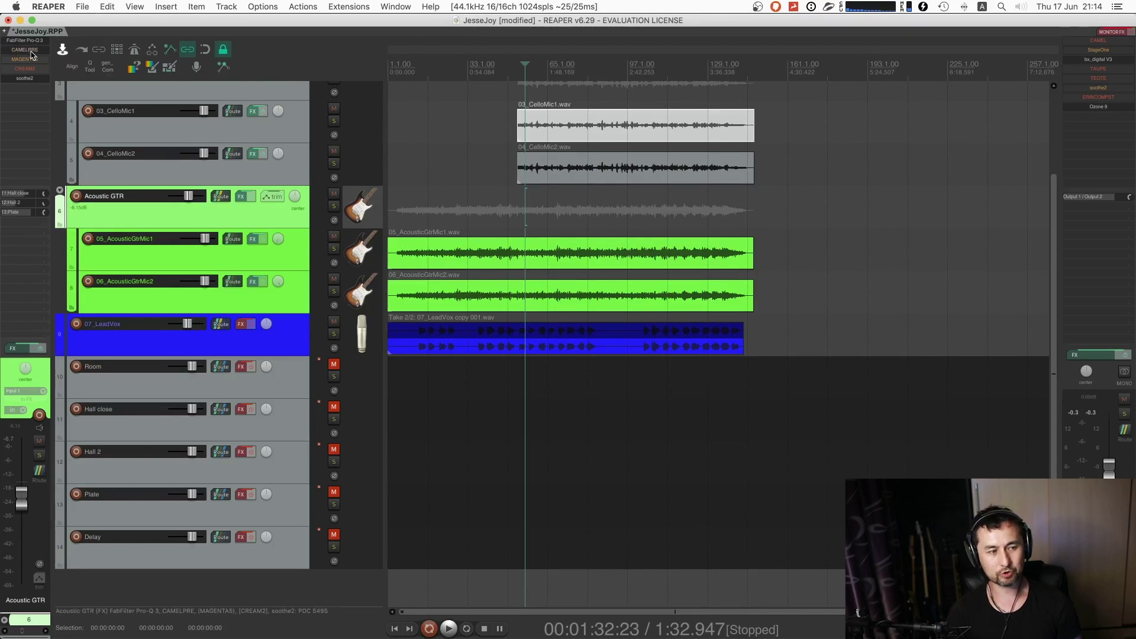
{"action": "left_click", "coordinate": [30, 52]}
{"action": "left_click", "coordinate": [443, 326]}
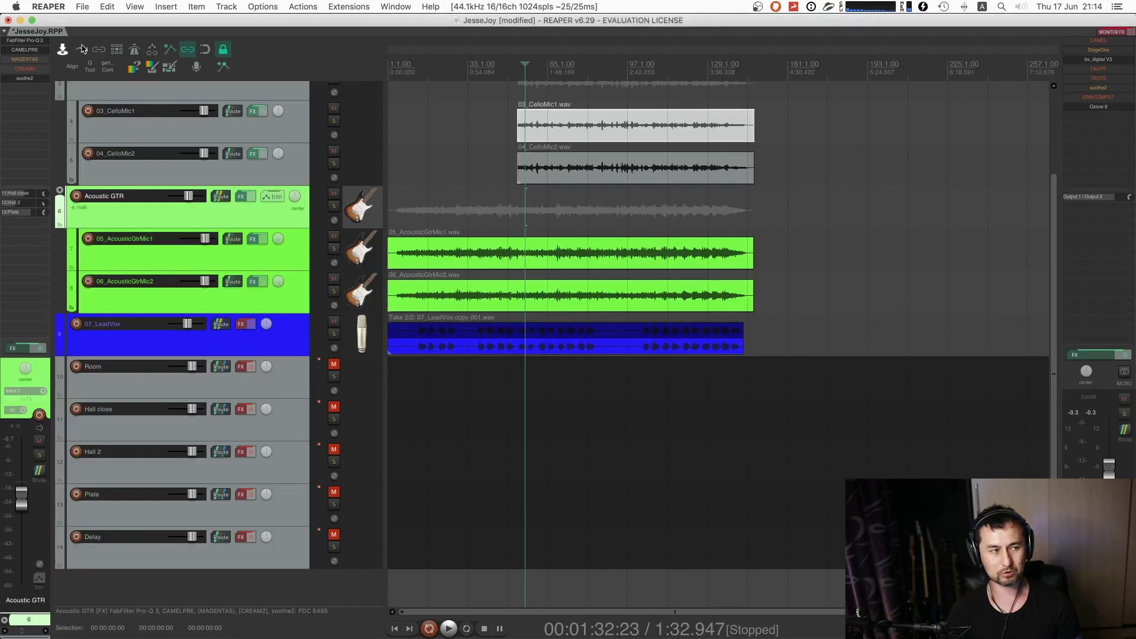
{"action": "left_click", "coordinate": [32, 51], "text": "shift"}
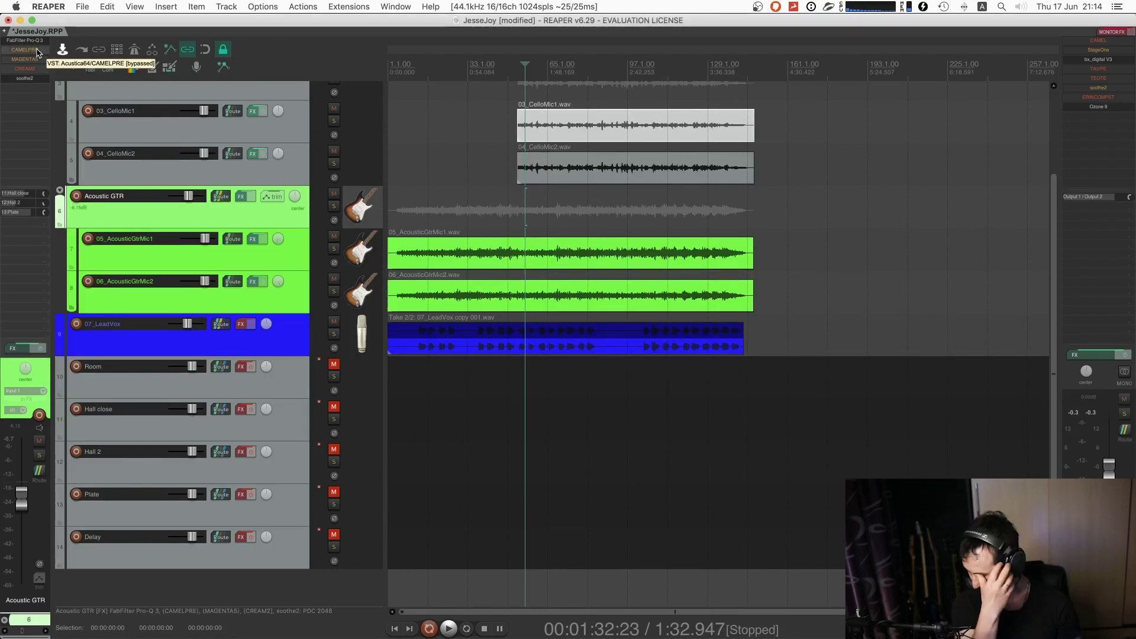
{"action": "left_click", "coordinate": [32, 51], "text": "shift"}
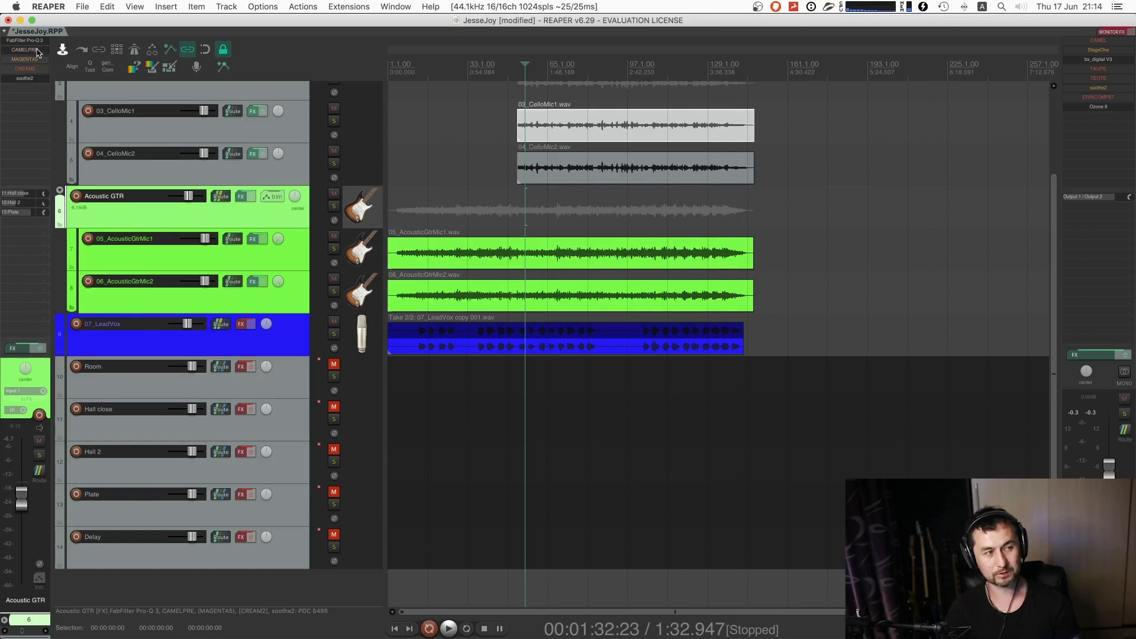
{"action": "left_click", "coordinate": [32, 51]}
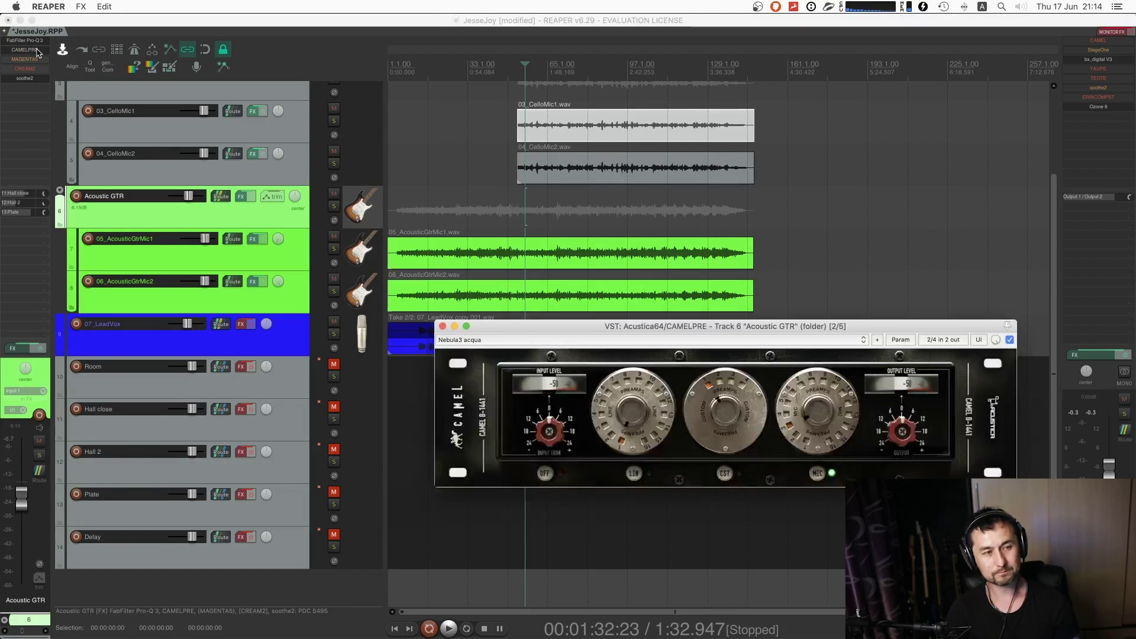
{"action": "left_click", "coordinate": [443, 326]}
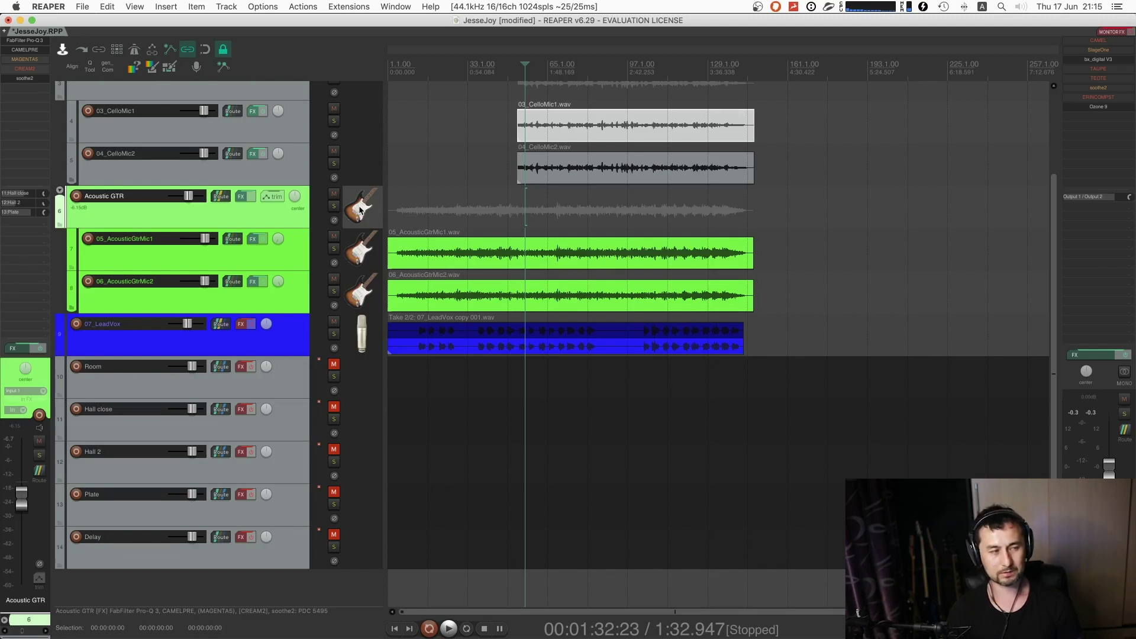
- Bring the offline CREAM2 plug-in online on the Acoustic GTR folder, reposition its window, and solo the folder
{"action": "left_click", "coordinate": [36, 69]}
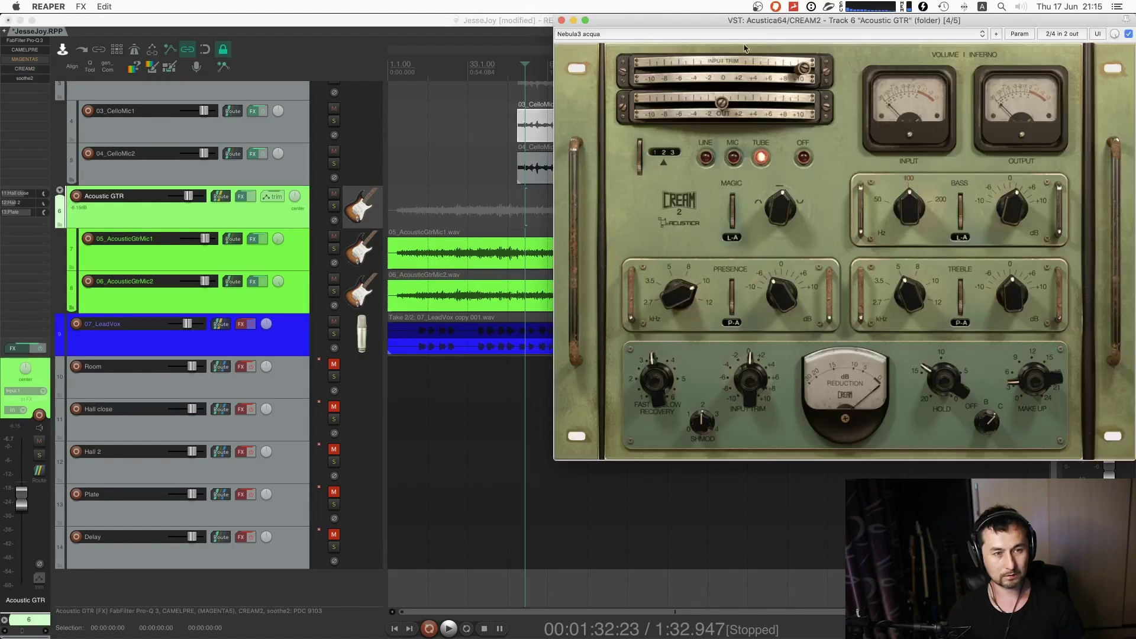
{"action": "left_click_drag", "start_coordinate": [753, 25], "coordinate": [658, 105]}
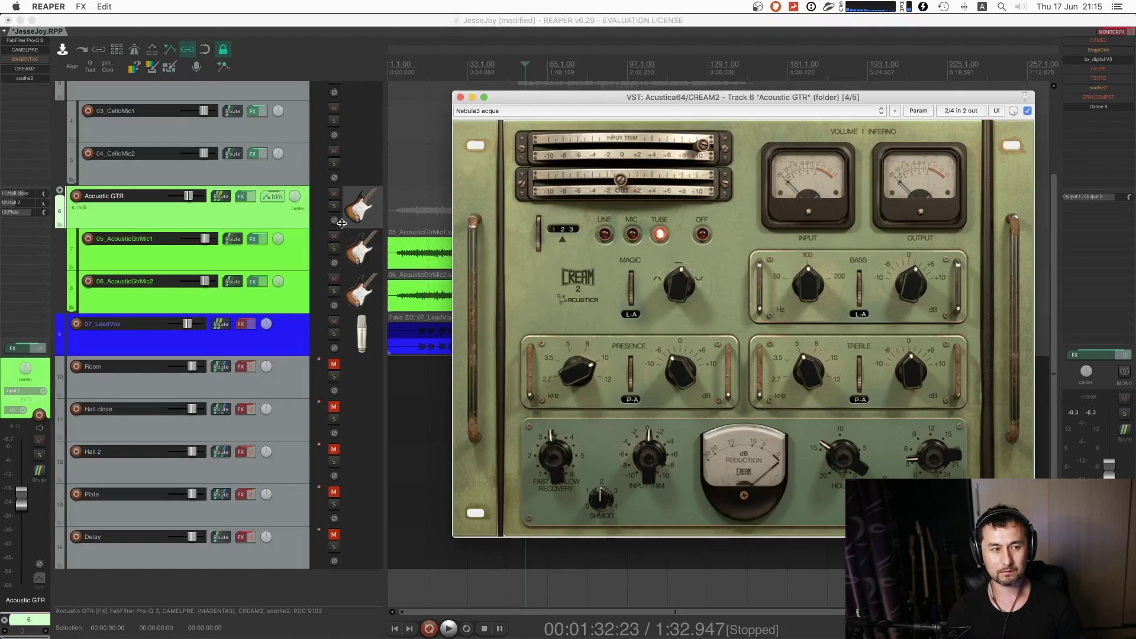
{"action": "left_click", "coordinate": [333, 206]}
- Bypass CREAM2, play the soloed guitars, and re-enable it during playback to compare the sound
{"action": "left_click", "coordinate": [1028, 111]}
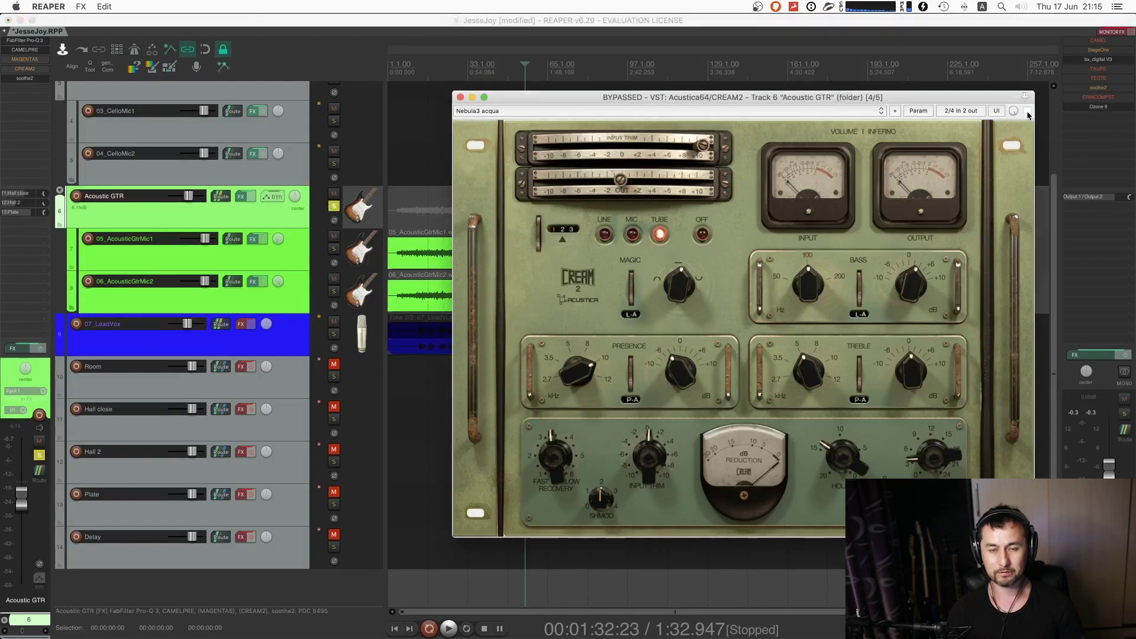
{"action": "key", "text": "space"}
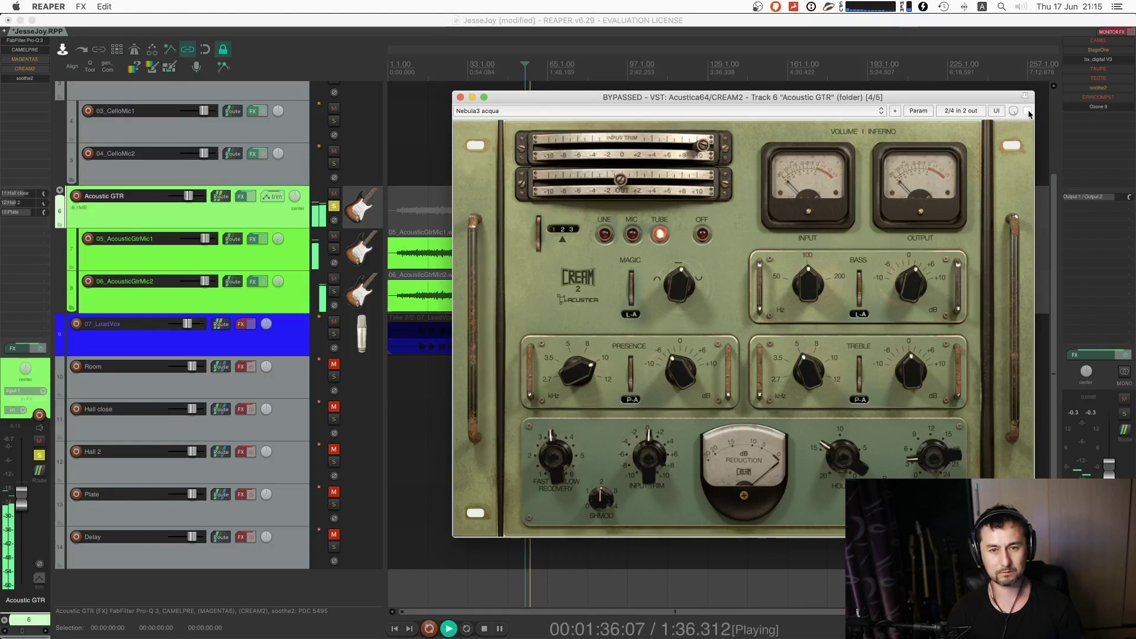
{"action": "left_click", "coordinate": [1028, 111]}
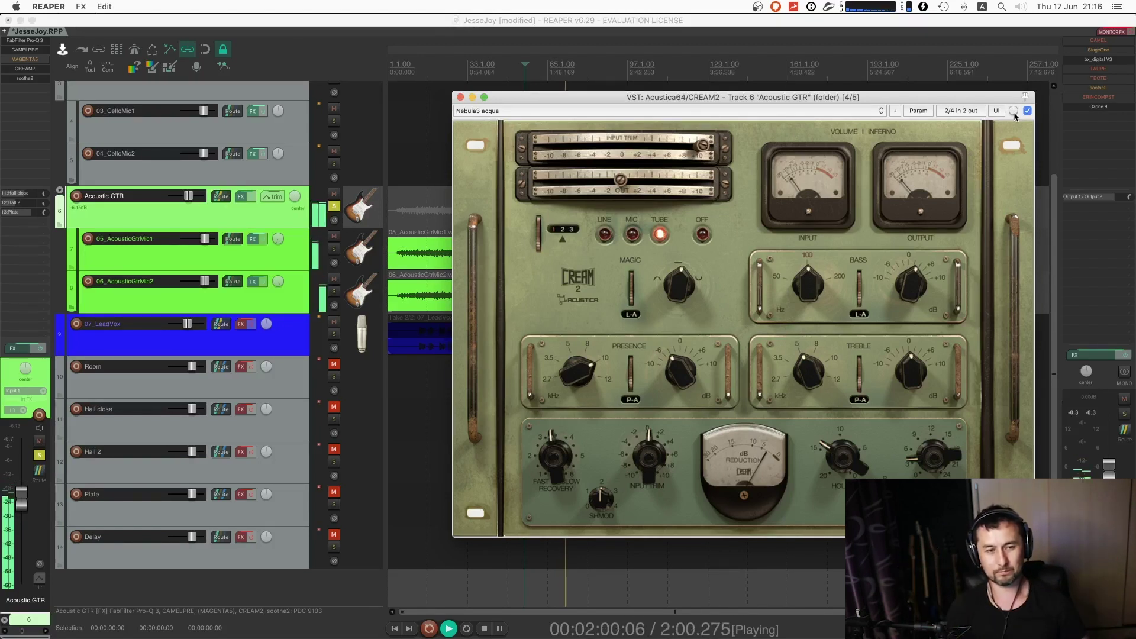
- Try and reset CREAM2's wet mix, turn its Magic knob slightly, stop playback, and close the plug-in
{"action": "left_click_drag", "start_coordinate": [1014, 113], "coordinate": [1014, 115]}
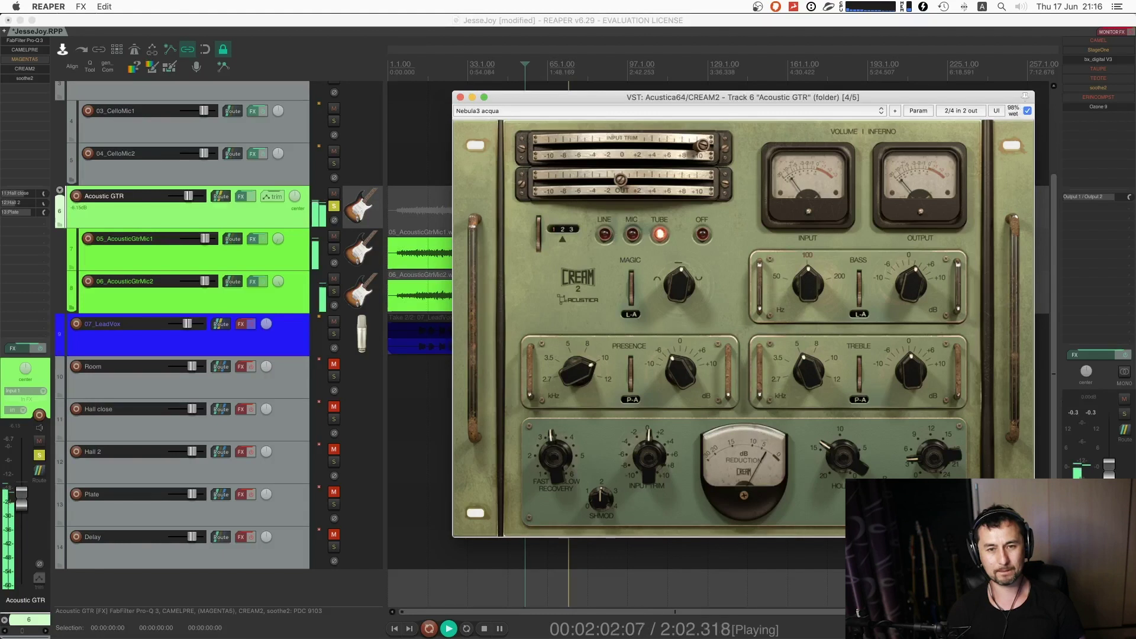
{"action": "double_click", "coordinate": [1014, 114]}
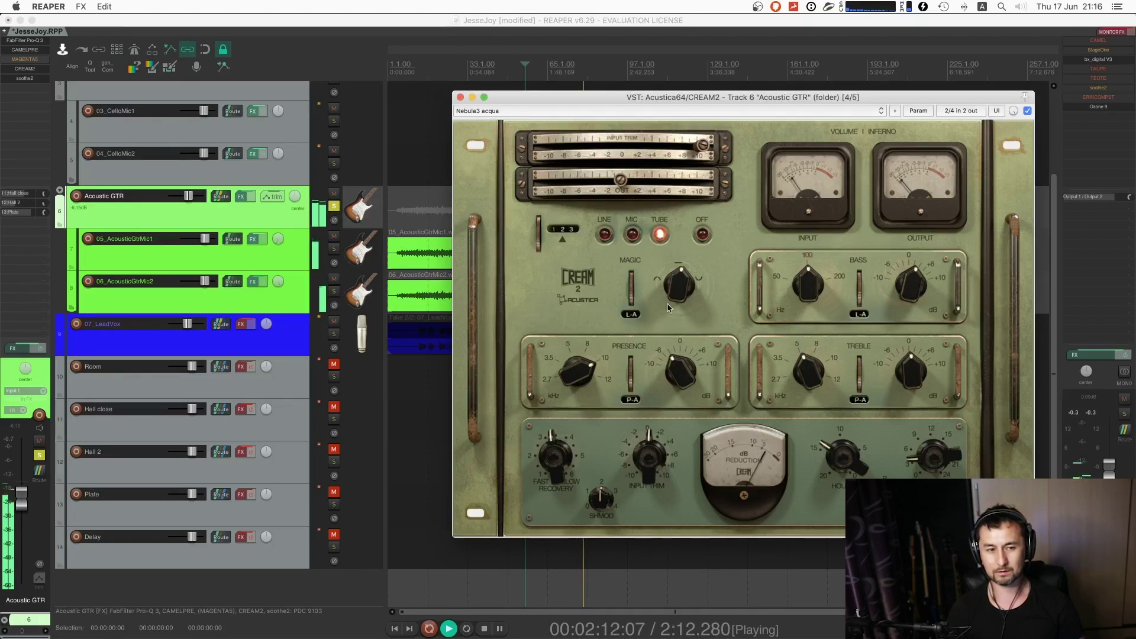
{"action": "left_click_drag", "start_coordinate": [682, 273], "coordinate": [680, 279]}
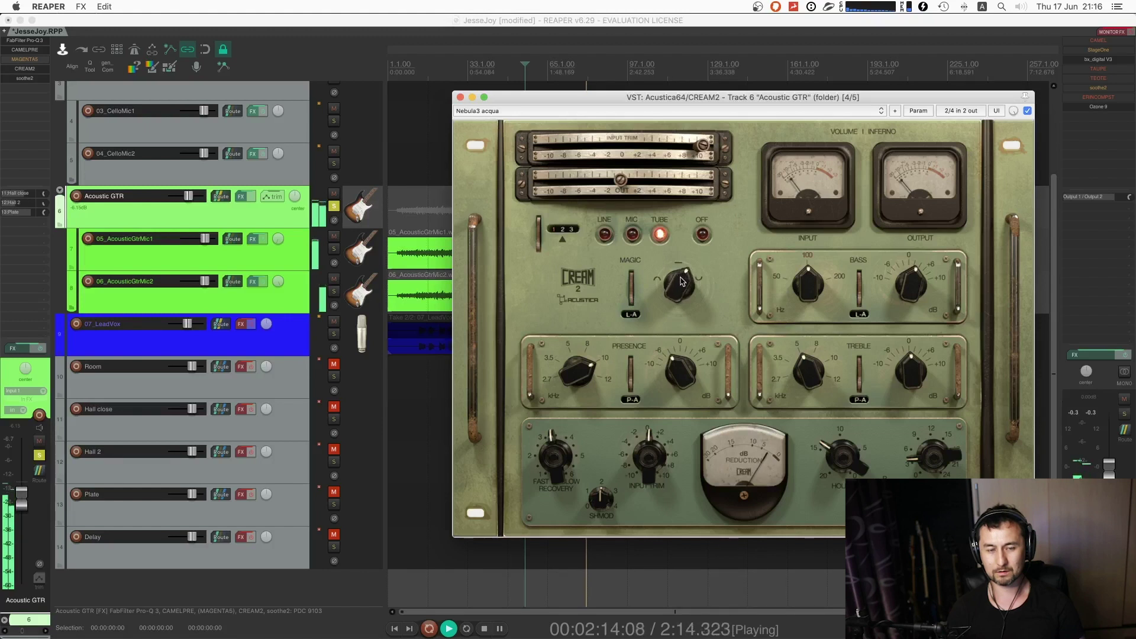
{"action": "key", "text": "space"}
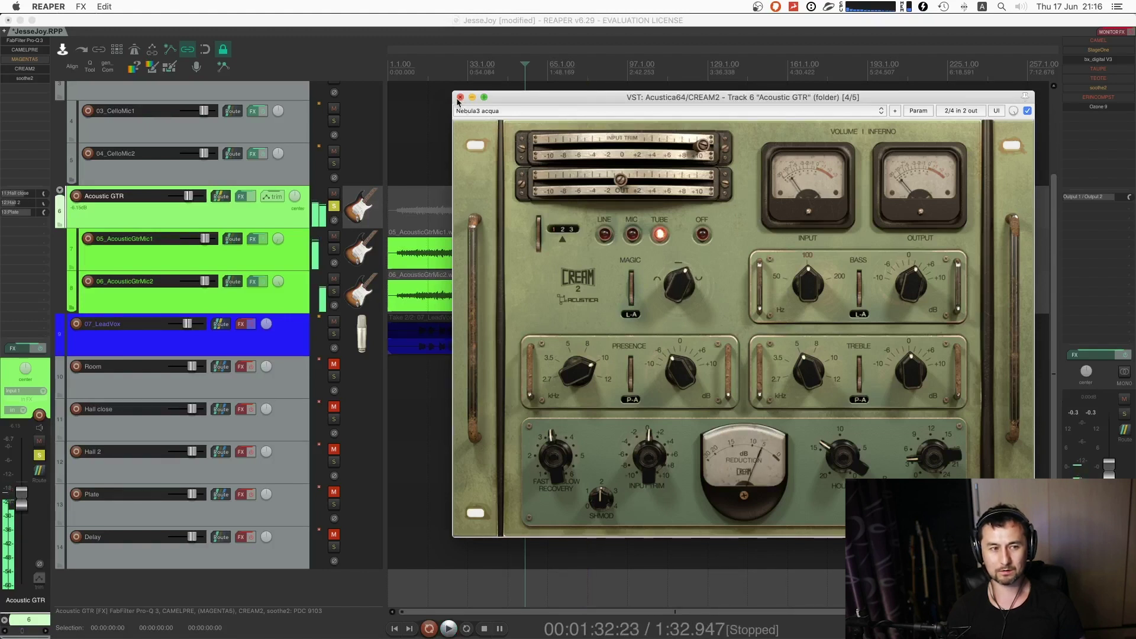
{"action": "left_click", "coordinate": [460, 97]}
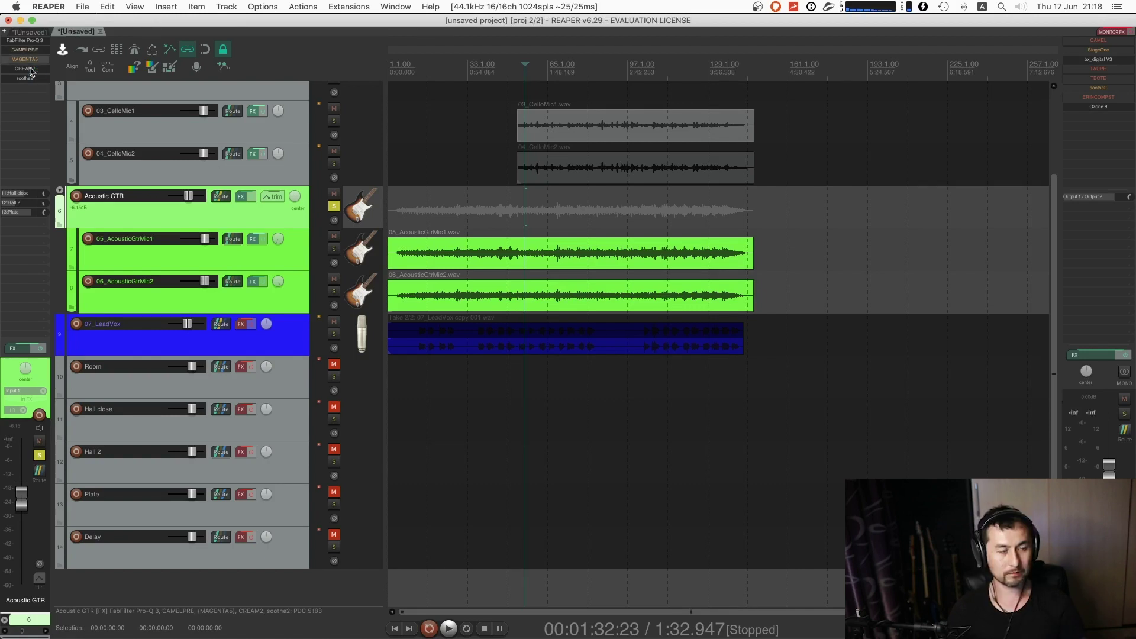
- Bypass CAMELPRE and CREAM2 on the Acoustic GTR folder, and examine its FabFilter Pro-Q 3 curve while the guitars play
{"action": "left_click", "coordinate": [30, 51], "text": "shift"}
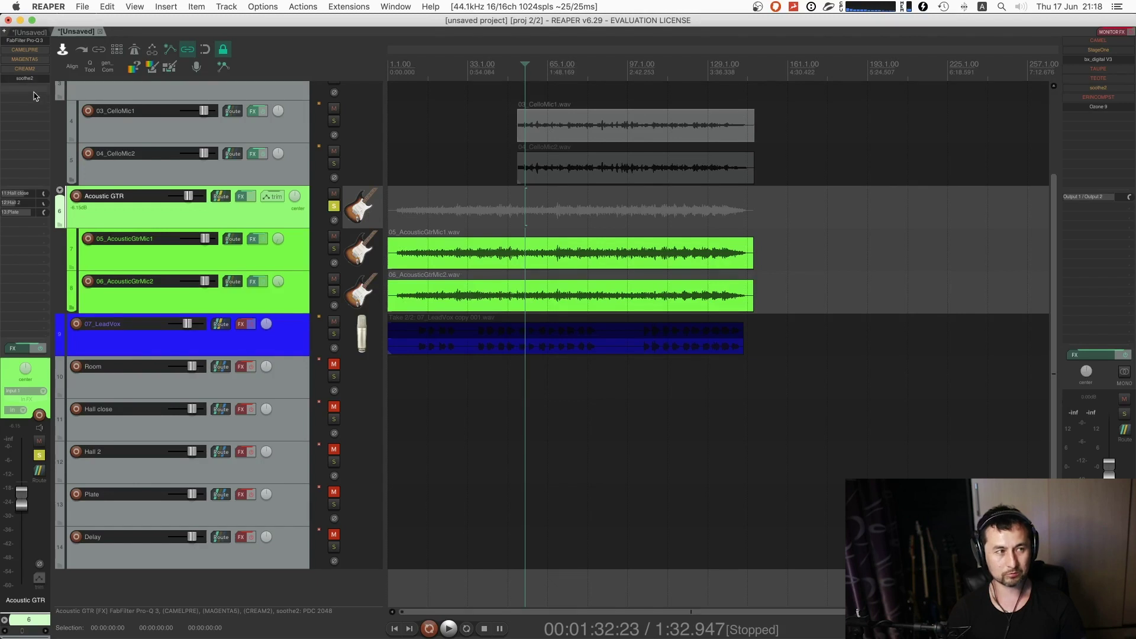
{"action": "left_click", "coordinate": [40, 43]}
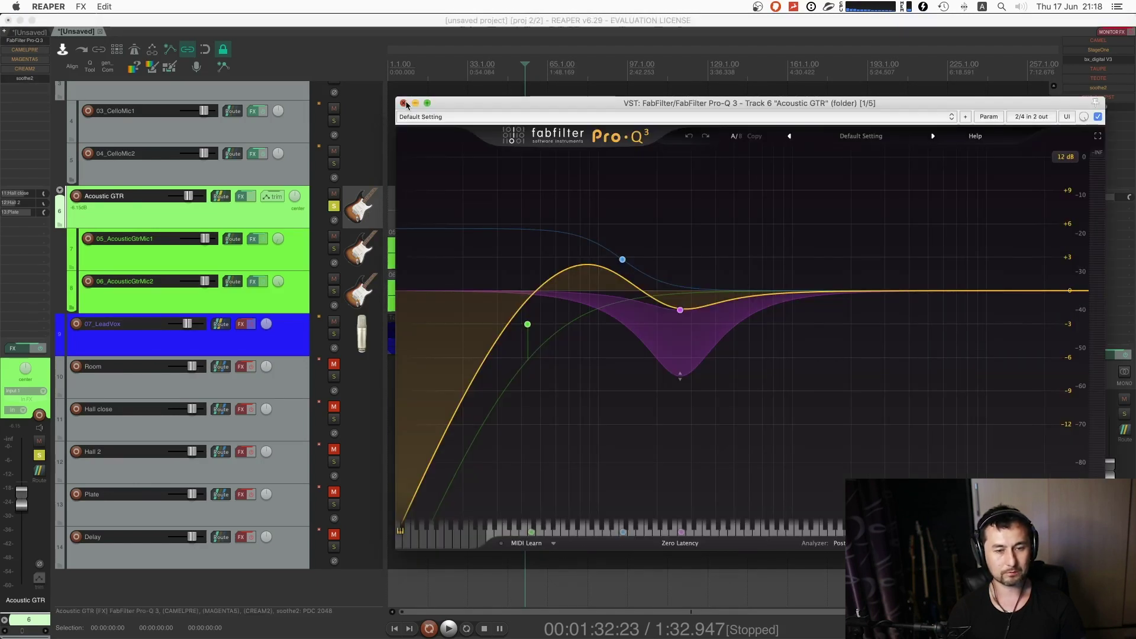
{"action": "key", "text": "space"}
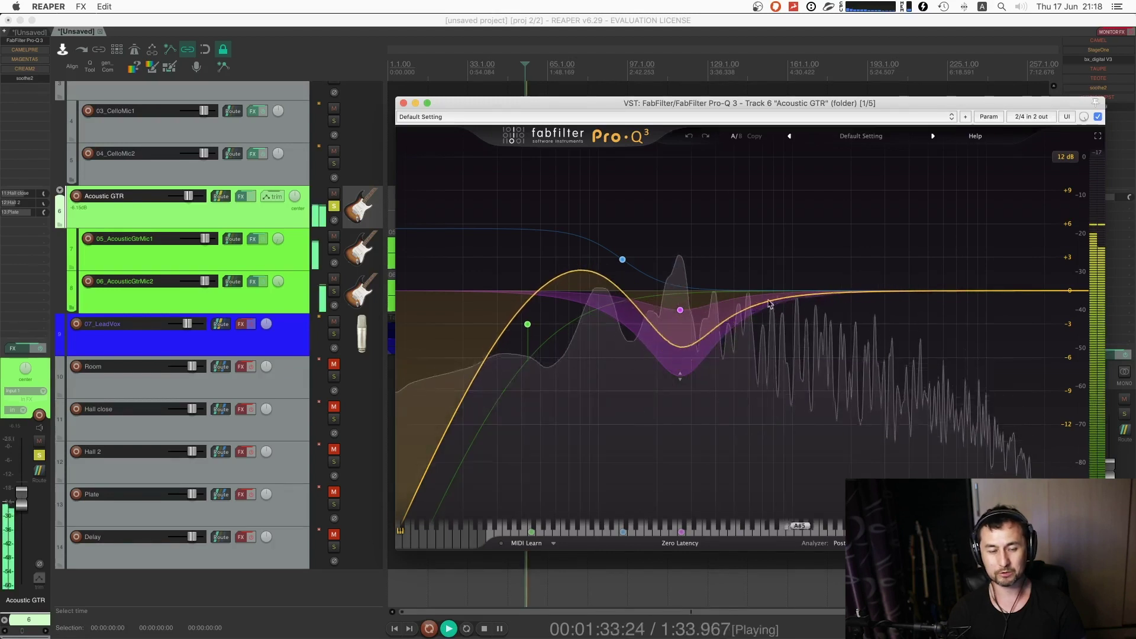
{"action": "left_click_drag", "start_coordinate": [622, 259], "coordinate": [622, 324]}
{"action": "left_click", "coordinate": [404, 103]}
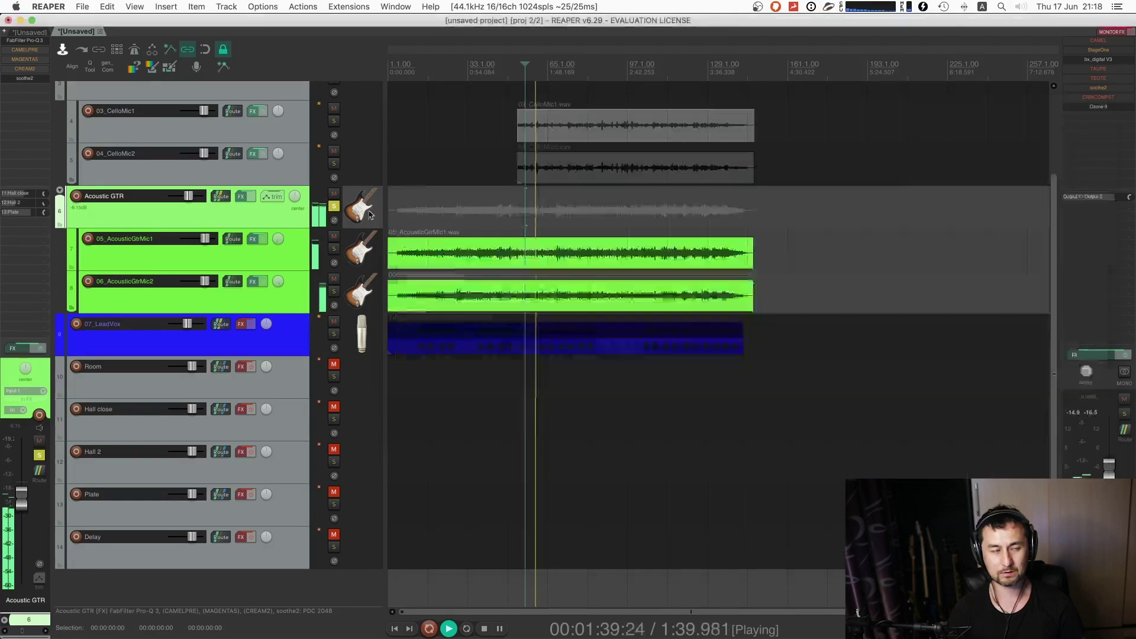
{"action": "key", "text": "space"}
- Open the plug-in browser for the Acoustic GTR folder, search for "peq", and clear the filter
{"action": "double_click", "coordinate": [25, 95]}
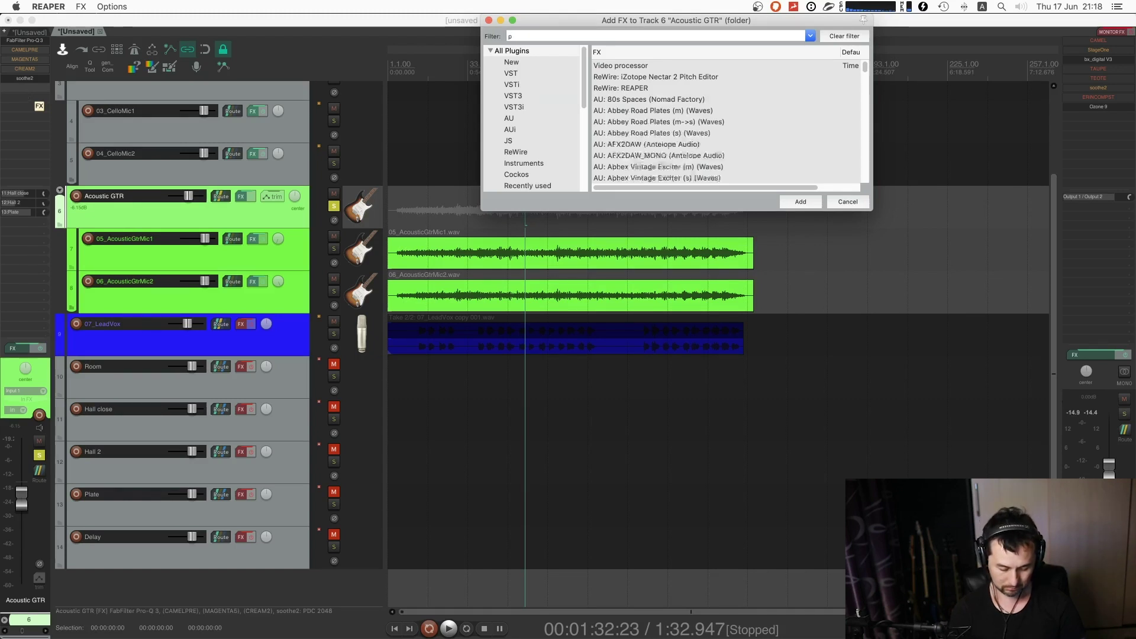
{"action": "key", "text": "BackSpace"}
{"action": "key", "text": "BackSpace"}
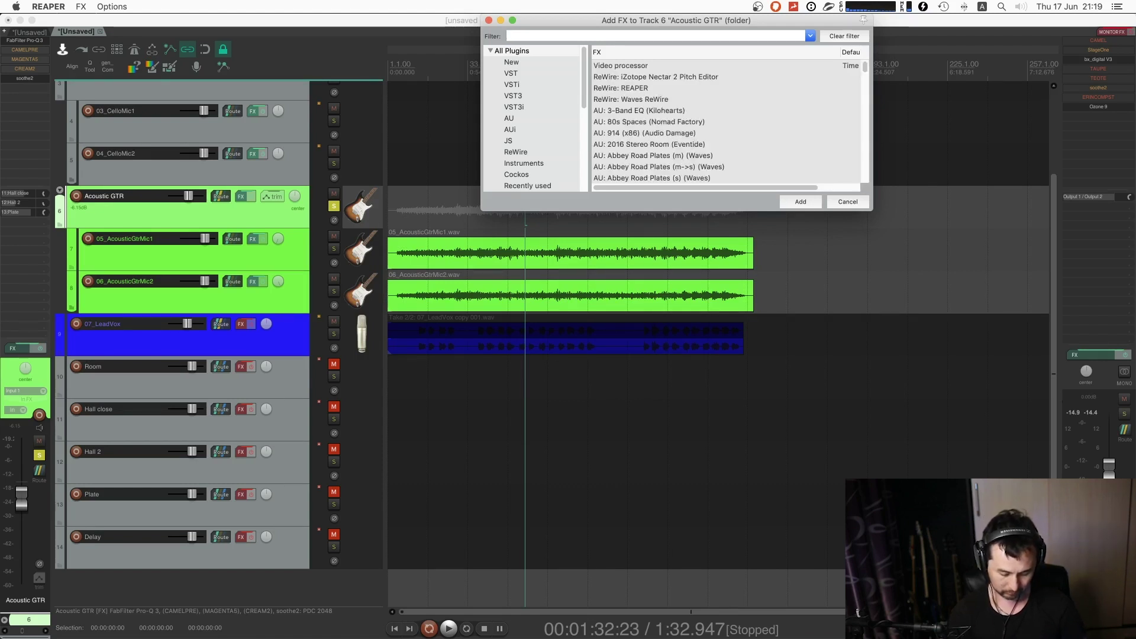
{"action": "type", "text": "p"}
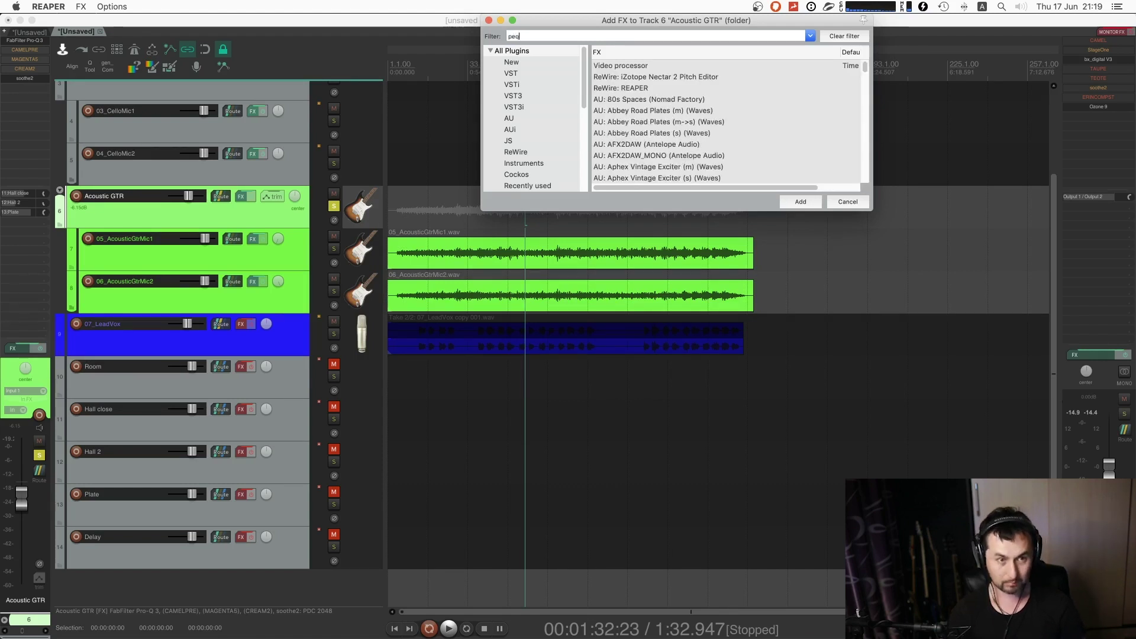
{"action": "type", "text": "eq"}
{"action": "key", "text": "BackSpace"}
{"action": "key", "text": "BackSpace"}
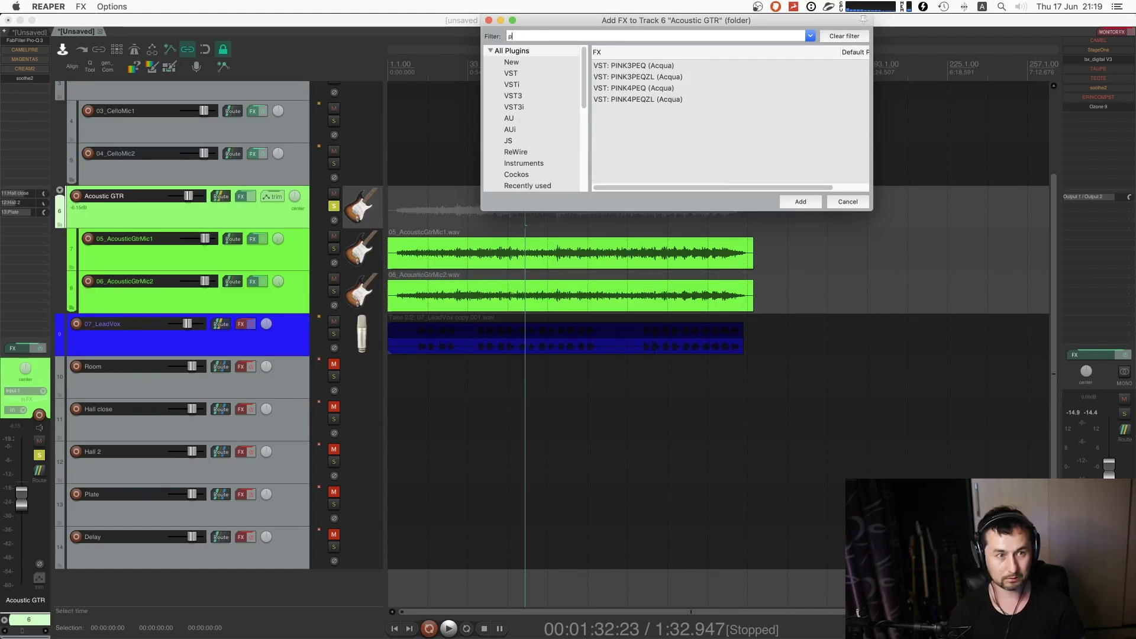
{"action": "key", "text": "BackSpace"}
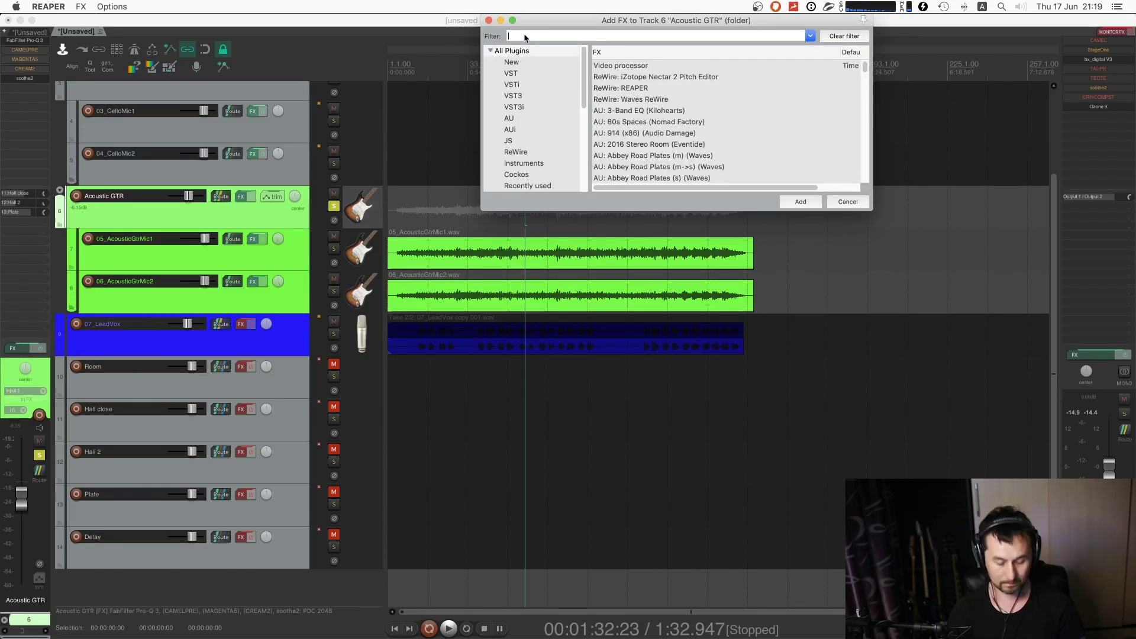
- Filter the plug-ins by "waves p", enlarge the browser window, and look through the Waves effects
{"action": "type", "text": "waves "}
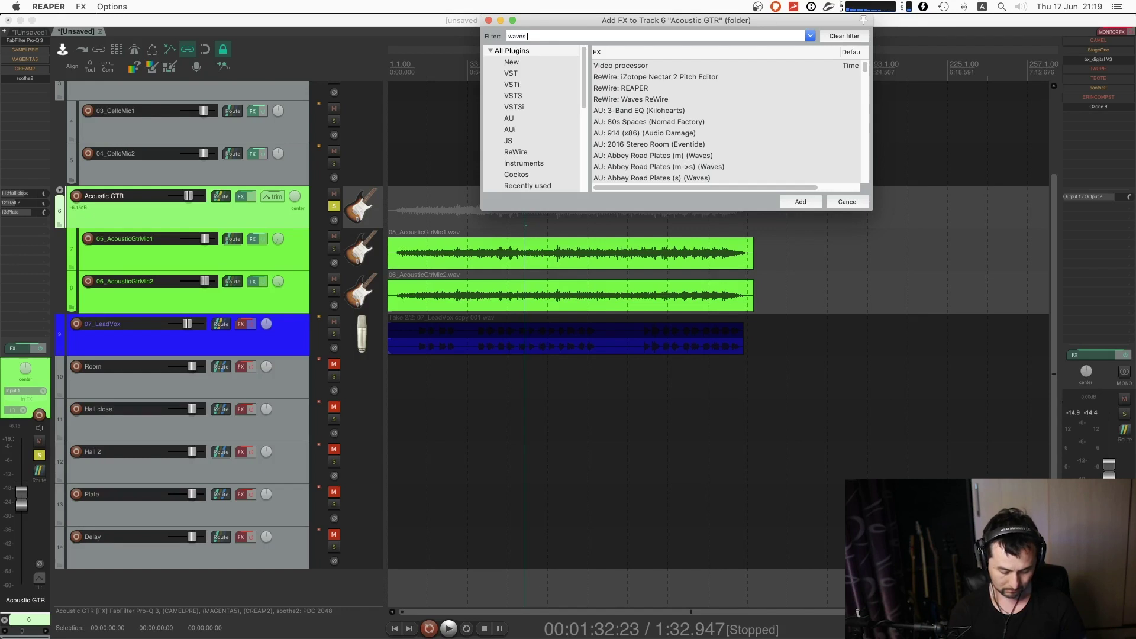
{"action": "type", "text": "p"}
{"action": "left_click_drag", "start_coordinate": [871, 214], "coordinate": [1005, 373]}
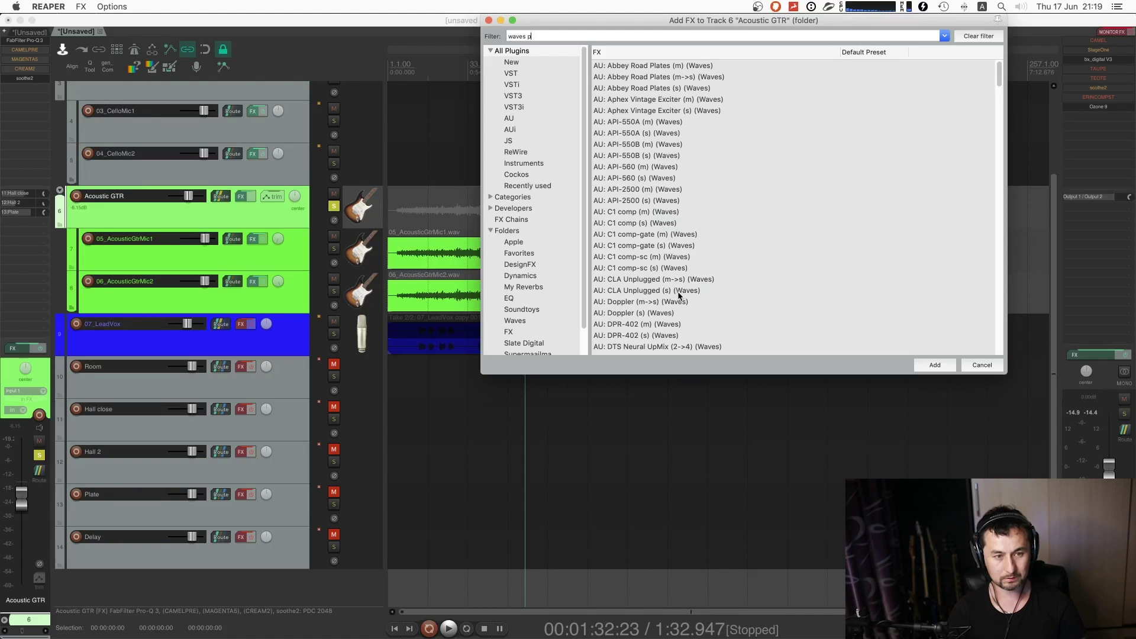
{"action": "scroll", "coordinate": [679, 295], "scroll_direction": "down", "scroll_amount": 7}
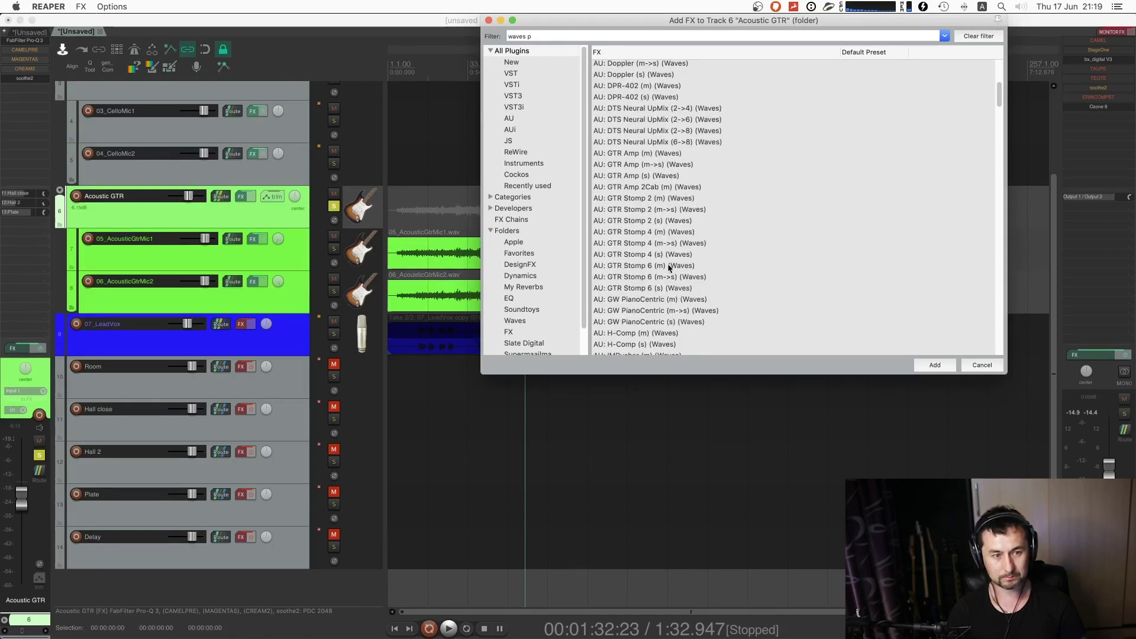
{"action": "scroll", "coordinate": [668, 266], "scroll_direction": "down", "scroll_amount": 5}
{"action": "scroll", "coordinate": [671, 254], "scroll_direction": "down", "scroll_amount": 3}
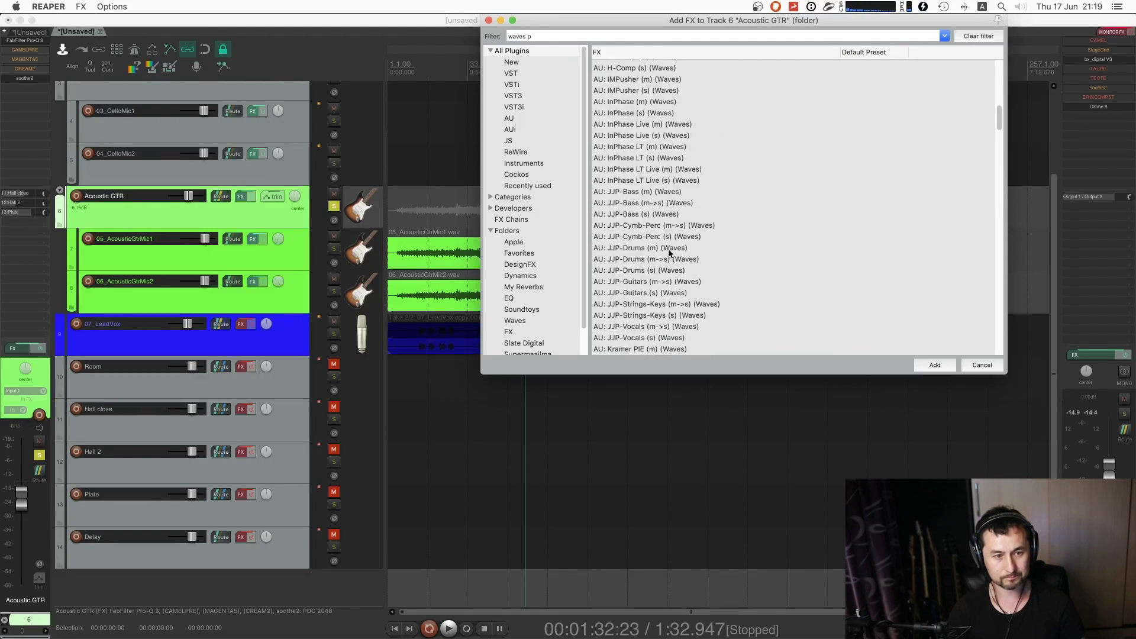
- Narrow the filter to "waves jjp", add VST: JJP-Guitars Stereo (Waves) to the Acoustic GTR folder, and reposition its window
{"action": "left_click", "coordinate": [665, 293]}
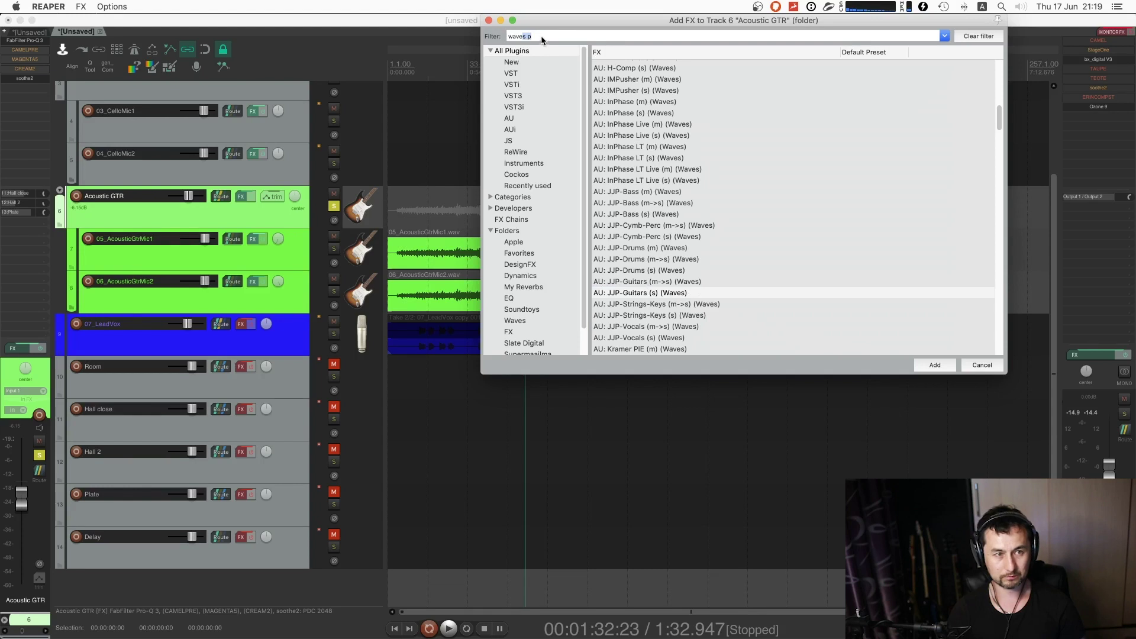
{"action": "type", "text": "jp"}
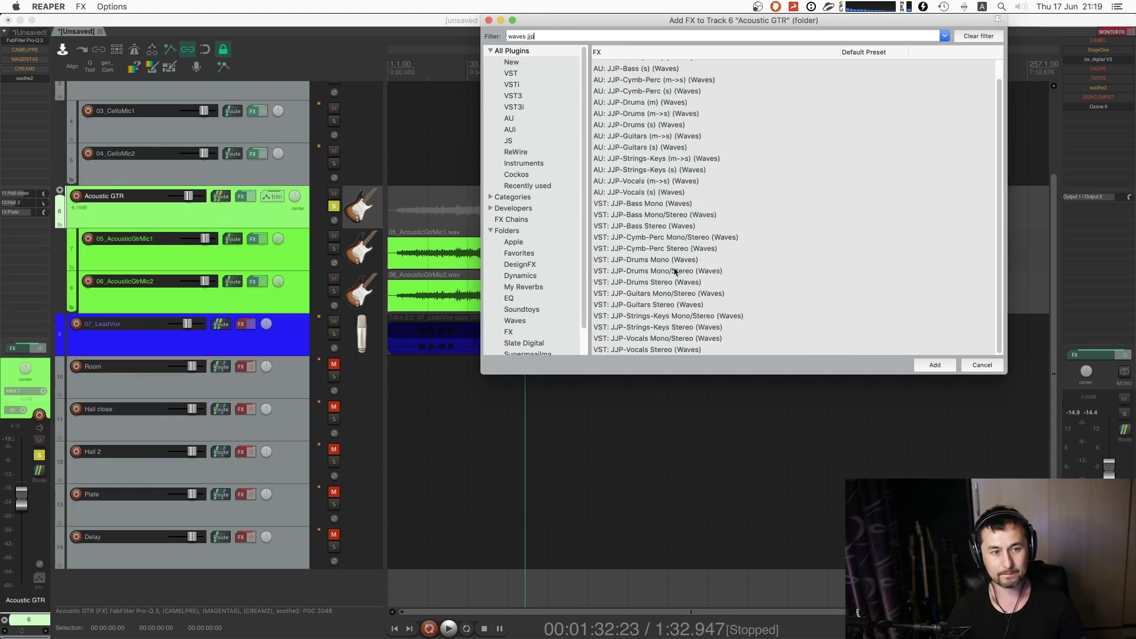
{"action": "left_click", "coordinate": [671, 308]}
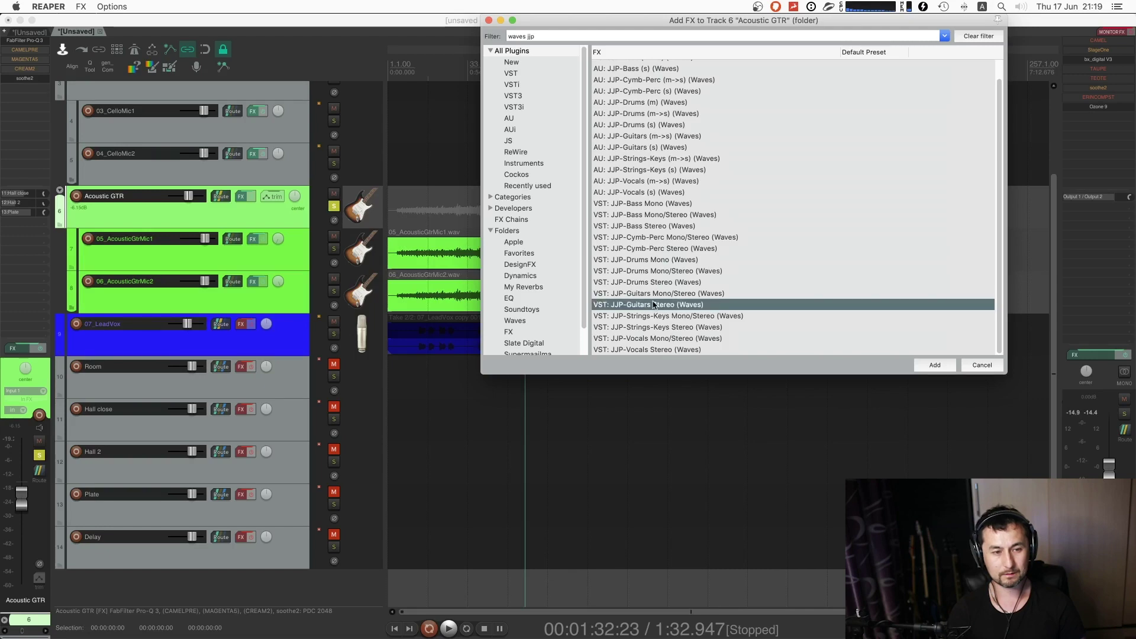
{"action": "double_click", "coordinate": [654, 304]}
{"action": "left_click_drag", "start_coordinate": [250, 34], "coordinate": [516, 54]}
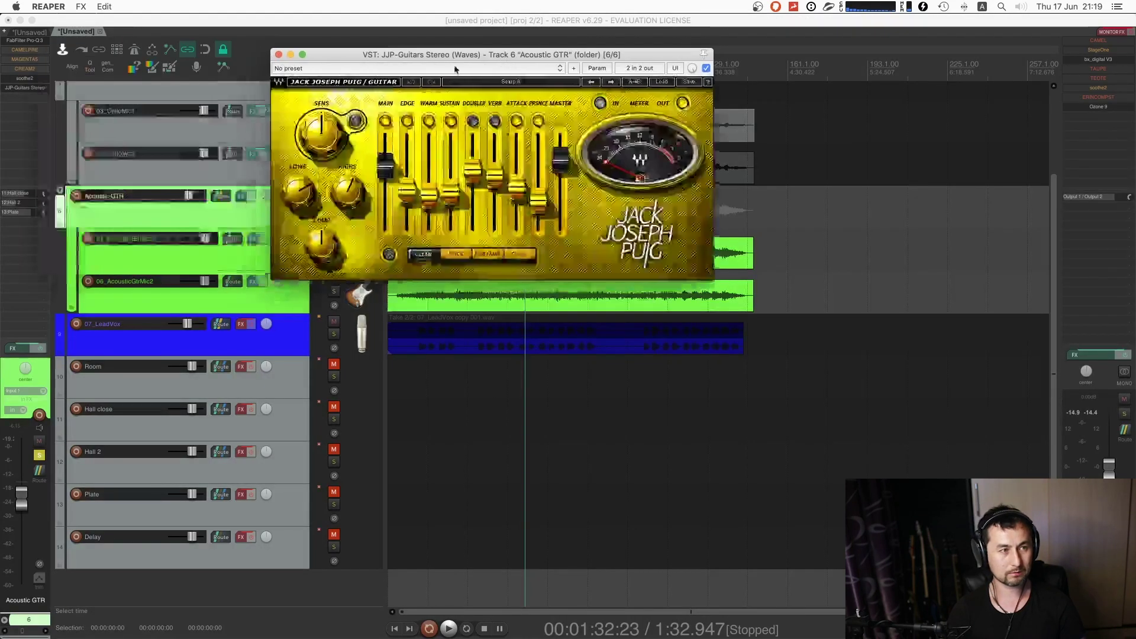
- Bypass JJP-Guitars Stereo on the Acoustic GTR folder and place it directly after FabFilter Pro-Q 3 in the effects chain
{"action": "left_click", "coordinate": [30, 88], "text": "shift"}
{"action": "left_click_drag", "start_coordinate": [32, 52], "coordinate": [31, 40]}
{"action": "left_click", "coordinate": [21, 97]}
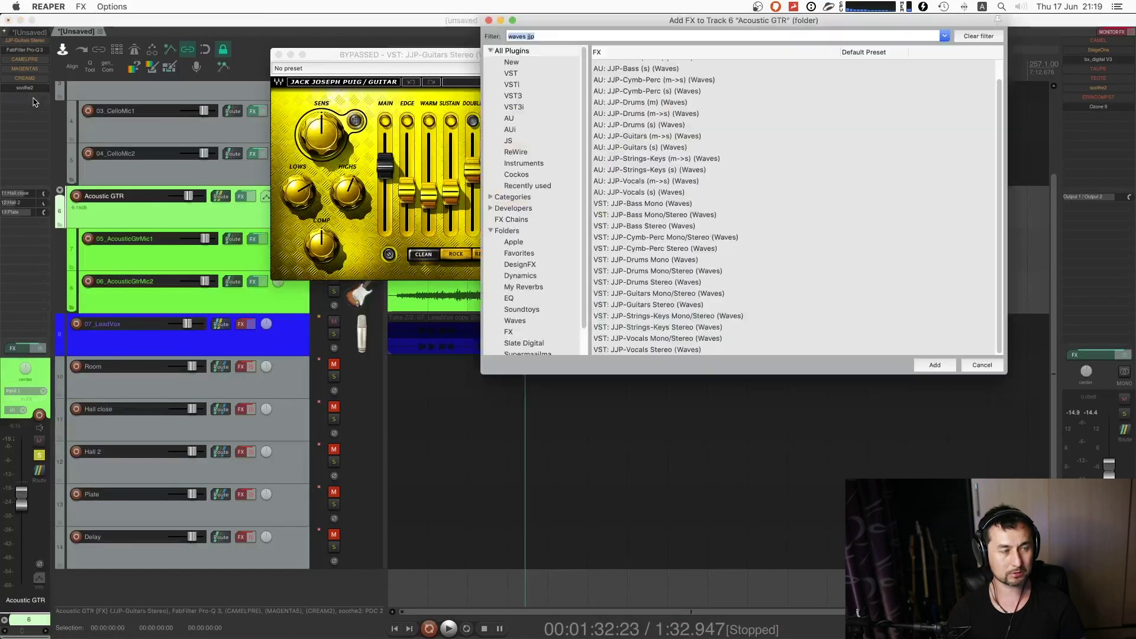
{"action": "left_click", "coordinate": [489, 21]}
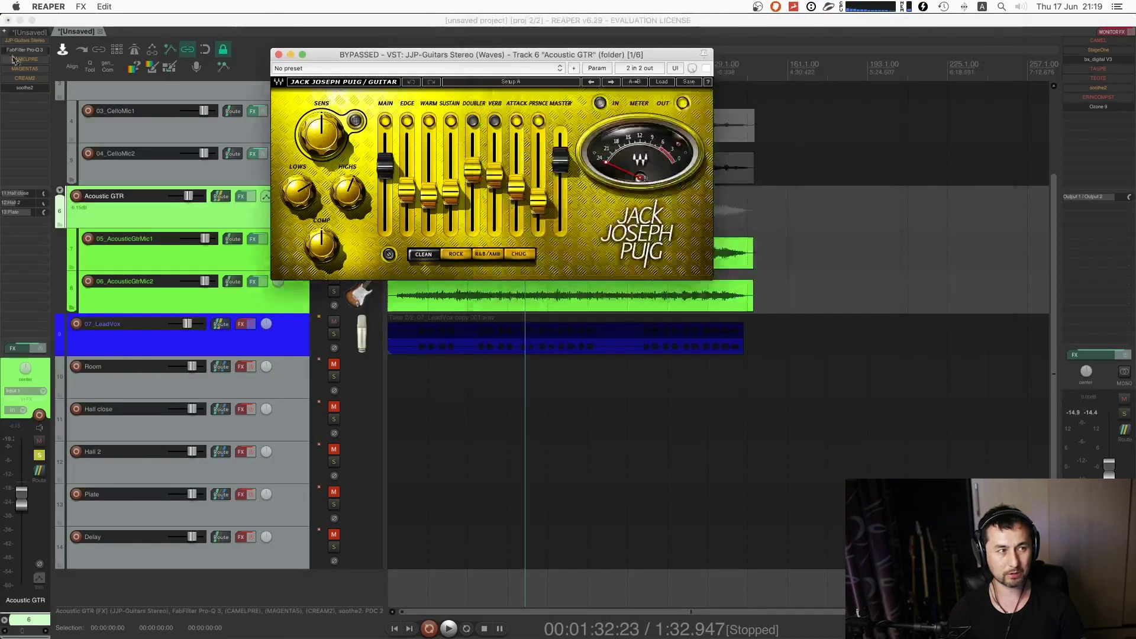
{"action": "left_click_drag", "start_coordinate": [34, 49], "coordinate": [29, 39]}
- Filter the plug-ins by "waves pui", add VST: PuigTec EQP1A Stereo (Waves) to the Acoustic GTR folder, and place it directly after FabFilter Pro-Q 3
{"action": "double_click", "coordinate": [41, 99]}
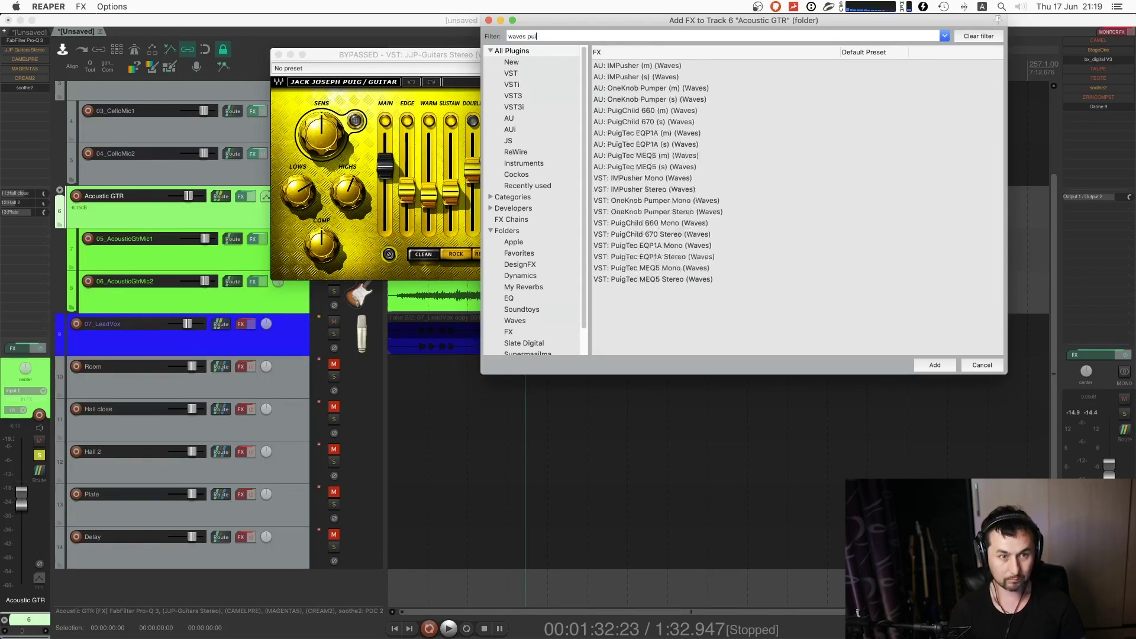
{"action": "type", "text": "i"}
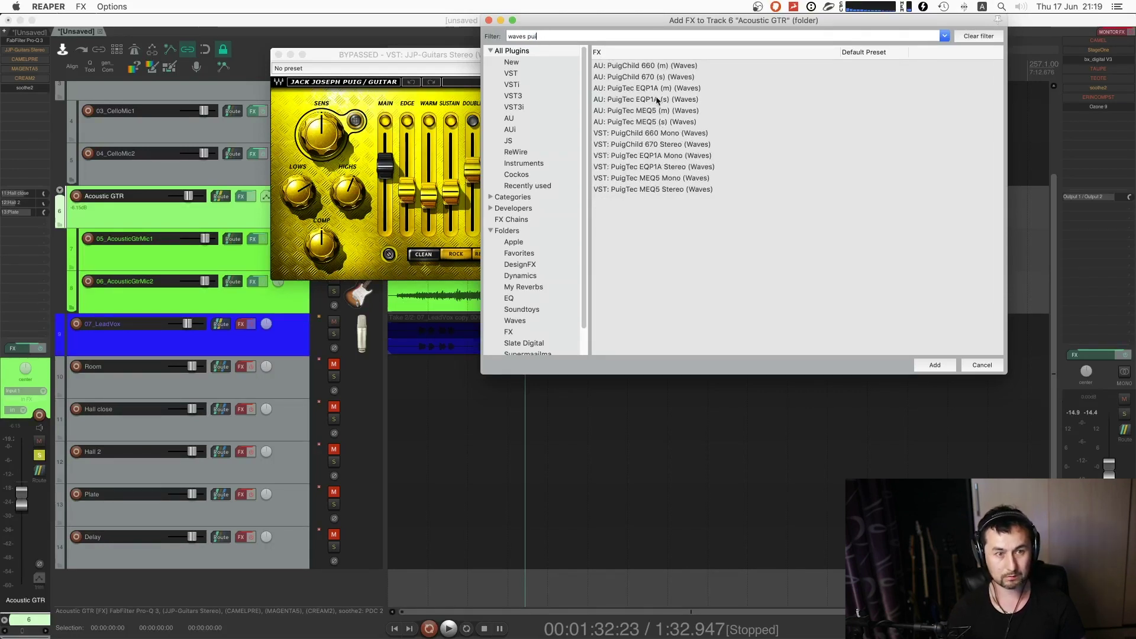
{"action": "double_click", "coordinate": [681, 167]}
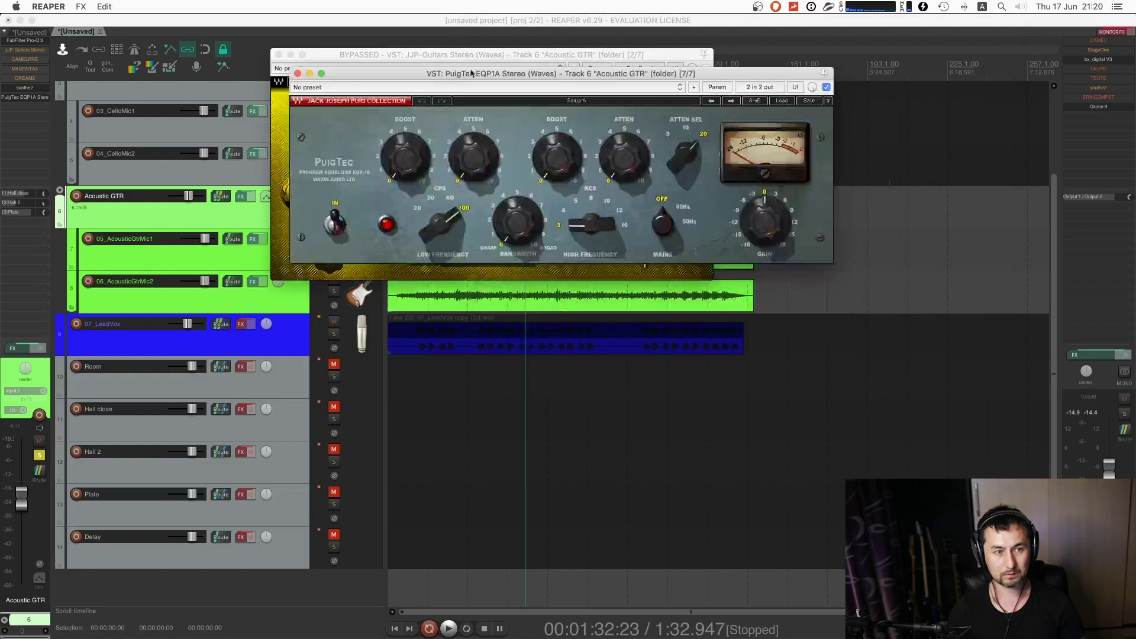
{"action": "left_click_drag", "start_coordinate": [26, 97], "coordinate": [28, 50]}
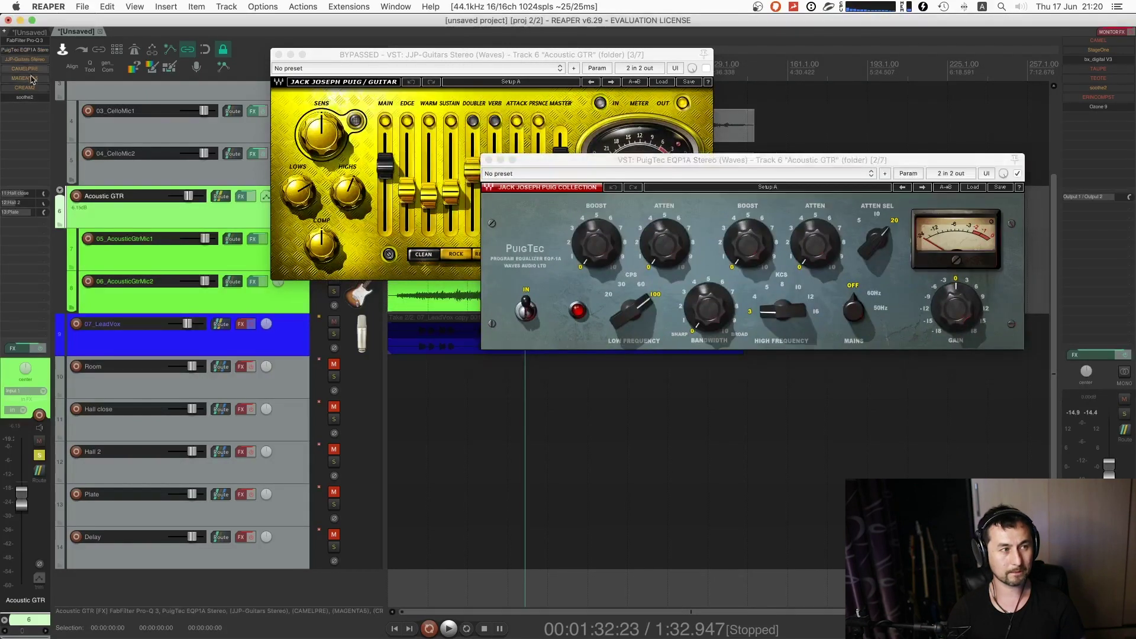
- Filter the plug-ins by "waves man" and add VST: MannyM Tone Shaper Stereo (Waves) to the Acoustic GTR folder
{"action": "double_click", "coordinate": [35, 111]}
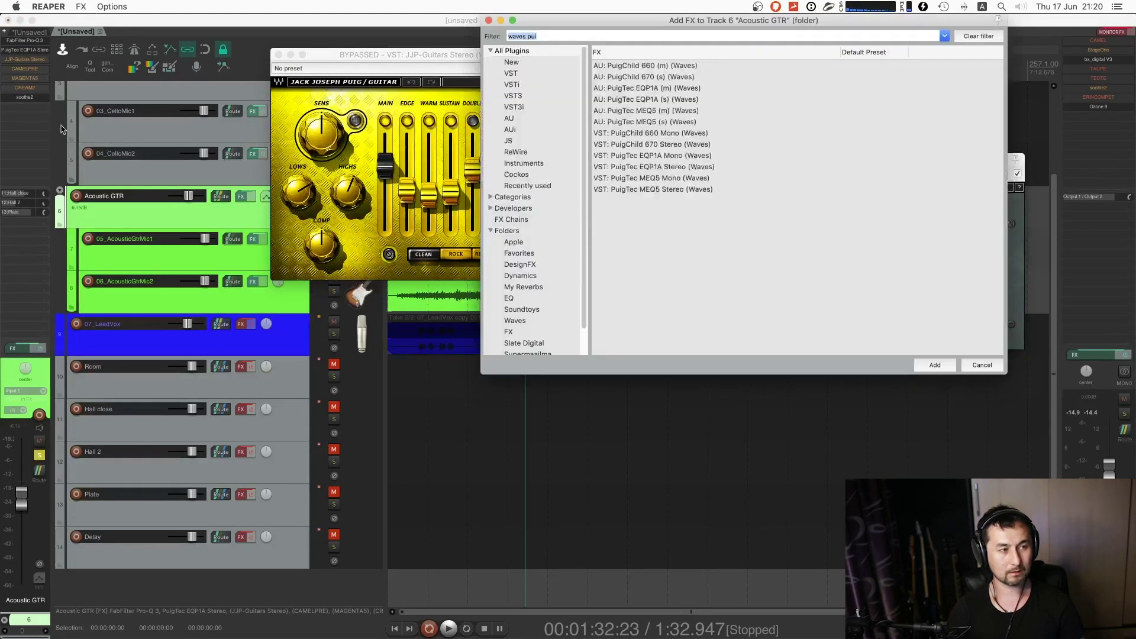
{"action": "left_click", "coordinate": [547, 34]}
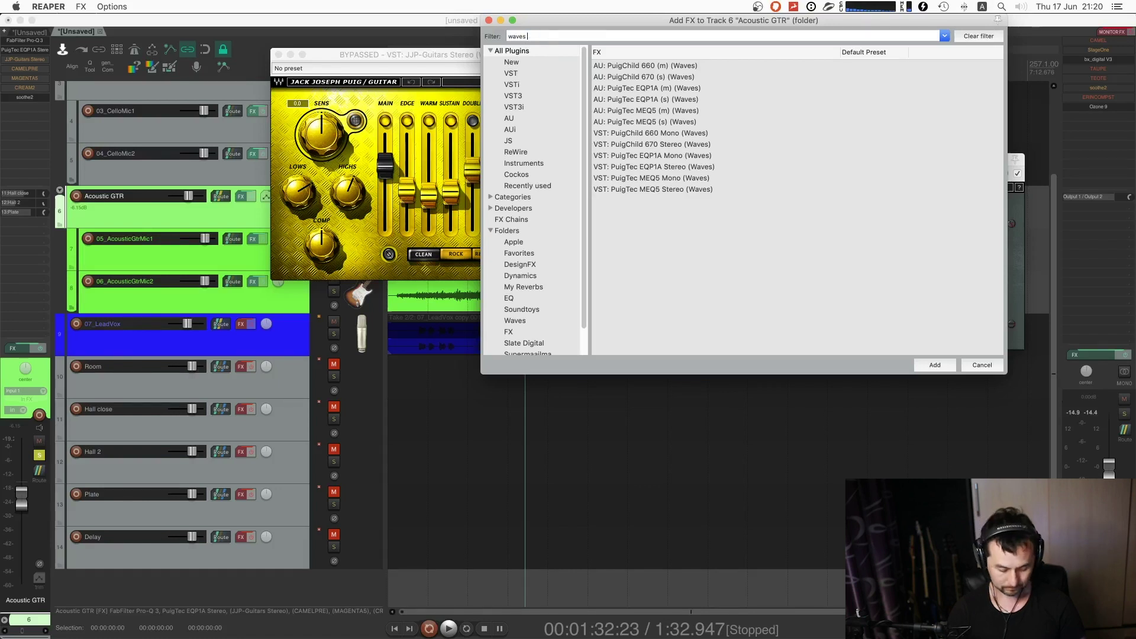
{"action": "key", "text": "BackSpace"}
{"action": "type", "text": "man"}
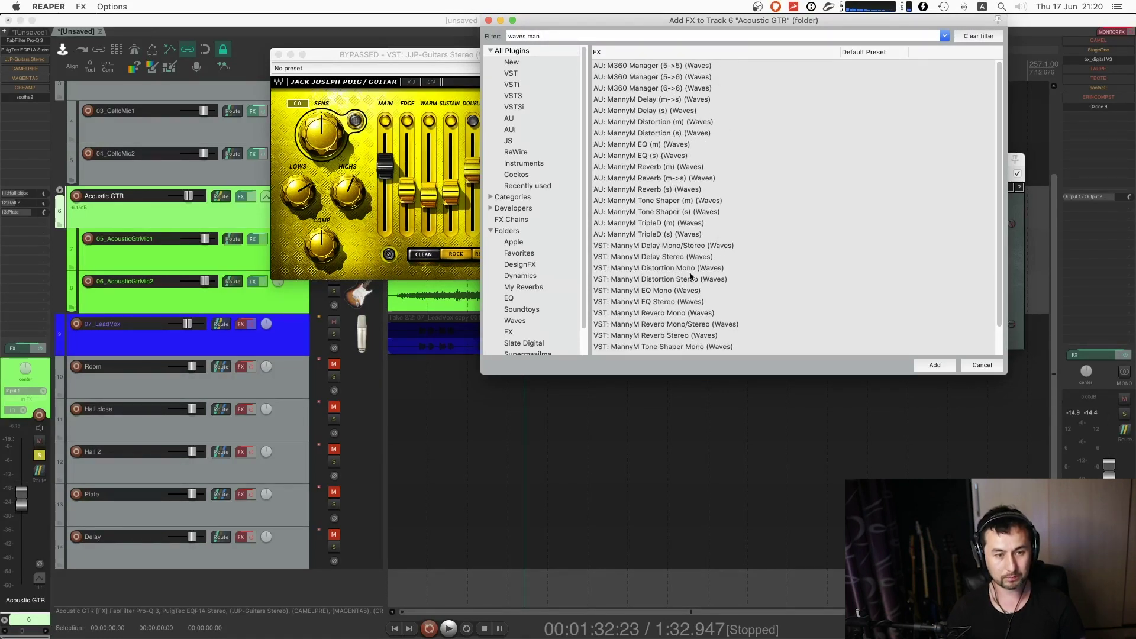
{"action": "scroll", "coordinate": [691, 320], "scroll_direction": "down", "scroll_amount": 3}
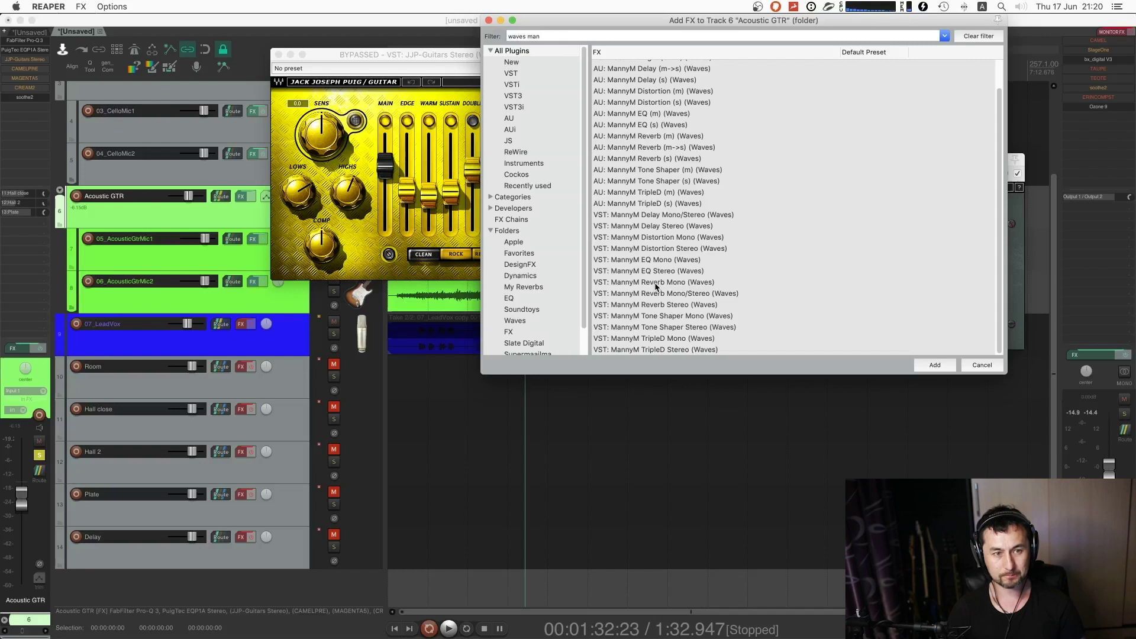
{"action": "scroll", "coordinate": [656, 286], "scroll_direction": "up", "scroll_amount": 3}
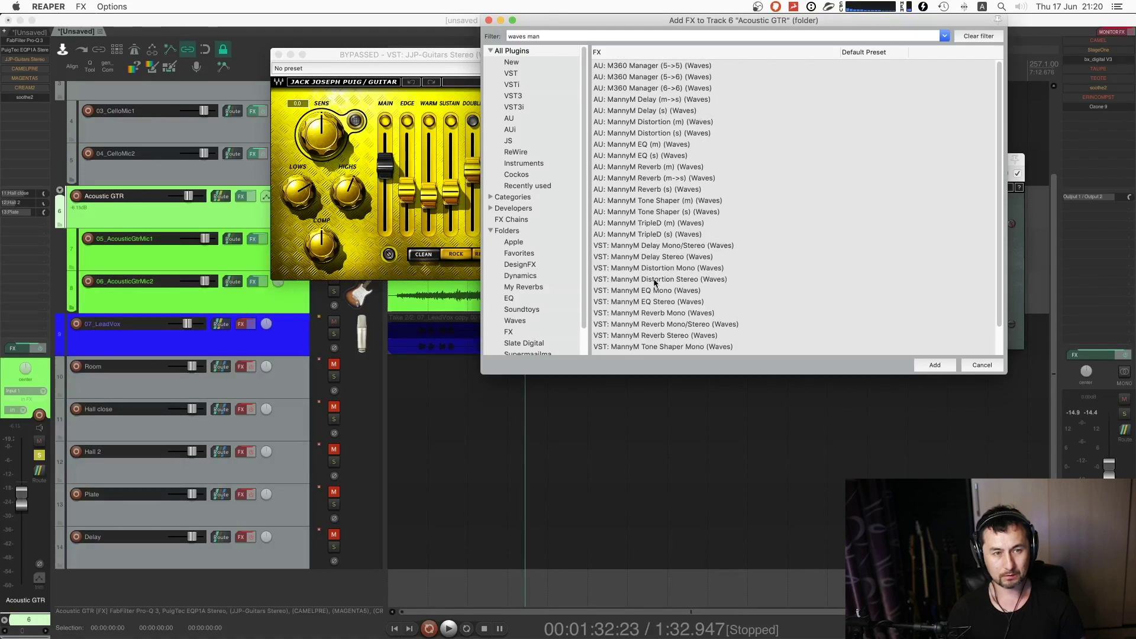
{"action": "scroll", "coordinate": [654, 283], "scroll_direction": "down", "scroll_amount": 3}
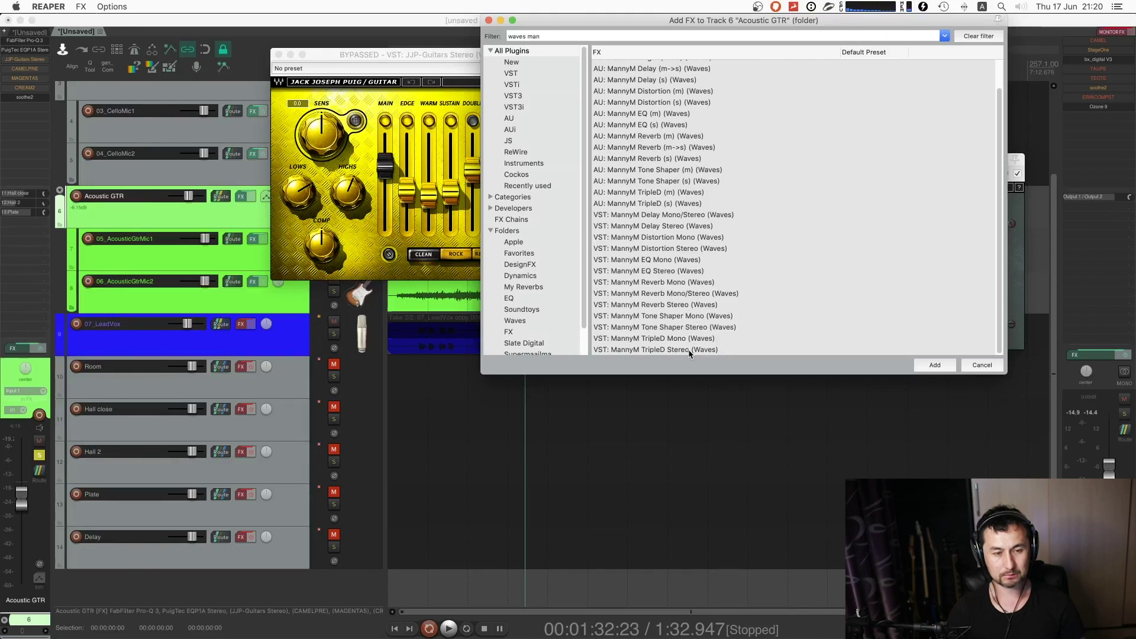
{"action": "left_click", "coordinate": [691, 329]}
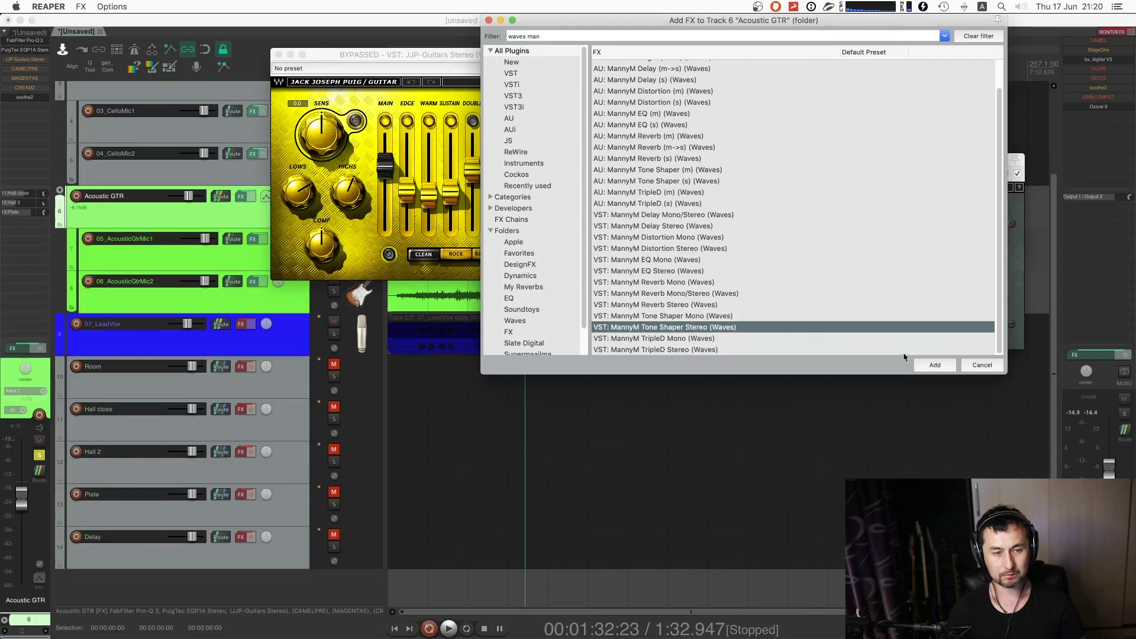
{"action": "left_click", "coordinate": [938, 370]}
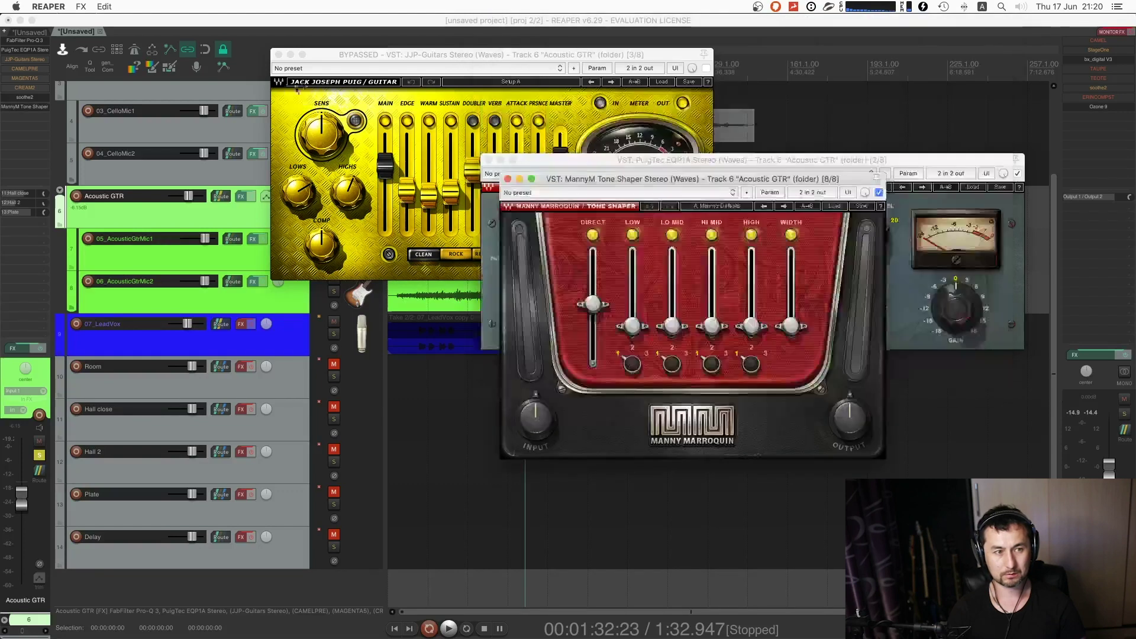
- Close the JJP-Guitars and Tone Shaper windows, then bypass Tone Shaper and PuigTec EQP1A, with Tone Shaper placed directly after PuigTec
{"action": "left_click", "coordinate": [278, 55]}
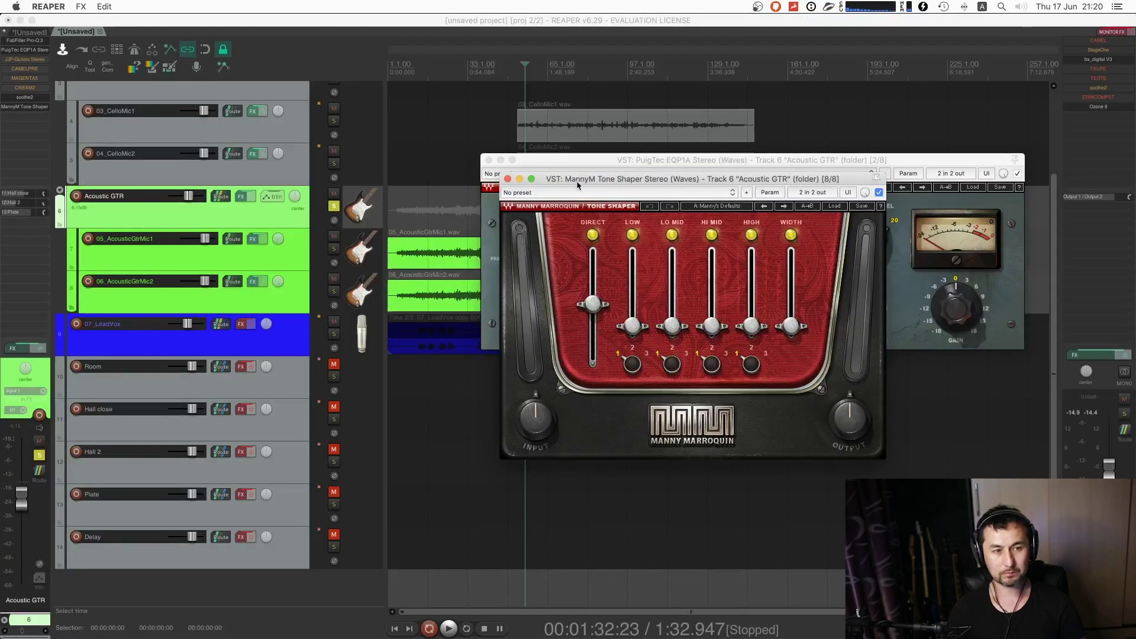
{"action": "left_click_drag", "start_coordinate": [578, 185], "coordinate": [593, 178]}
{"action": "left_click", "coordinate": [523, 173]}
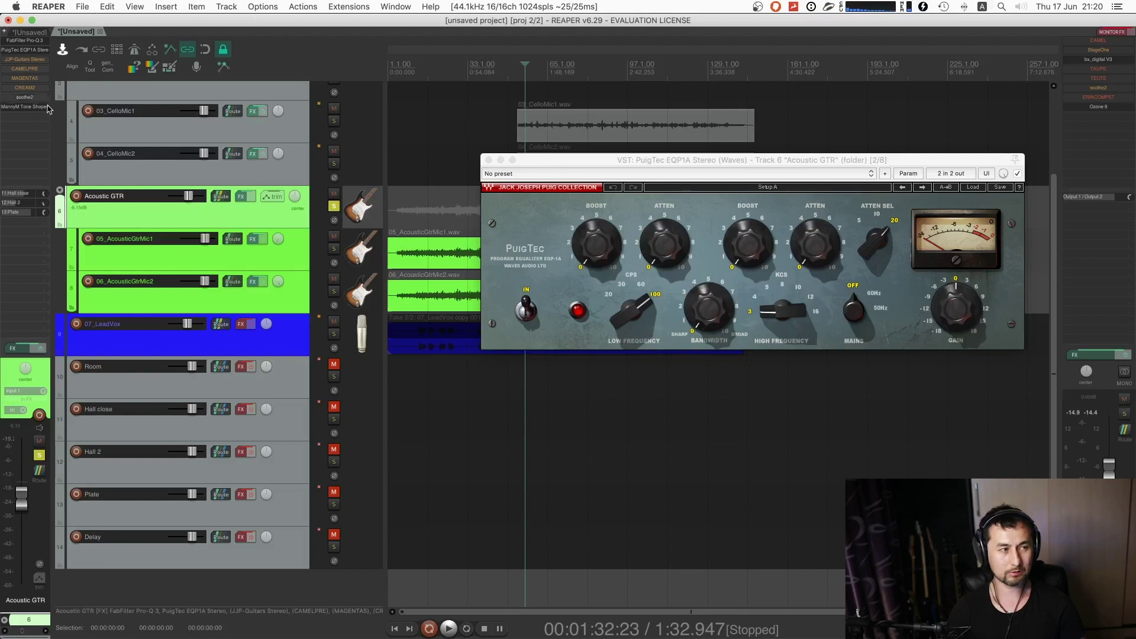
{"action": "left_click_drag", "start_coordinate": [47, 108], "coordinate": [35, 54]}
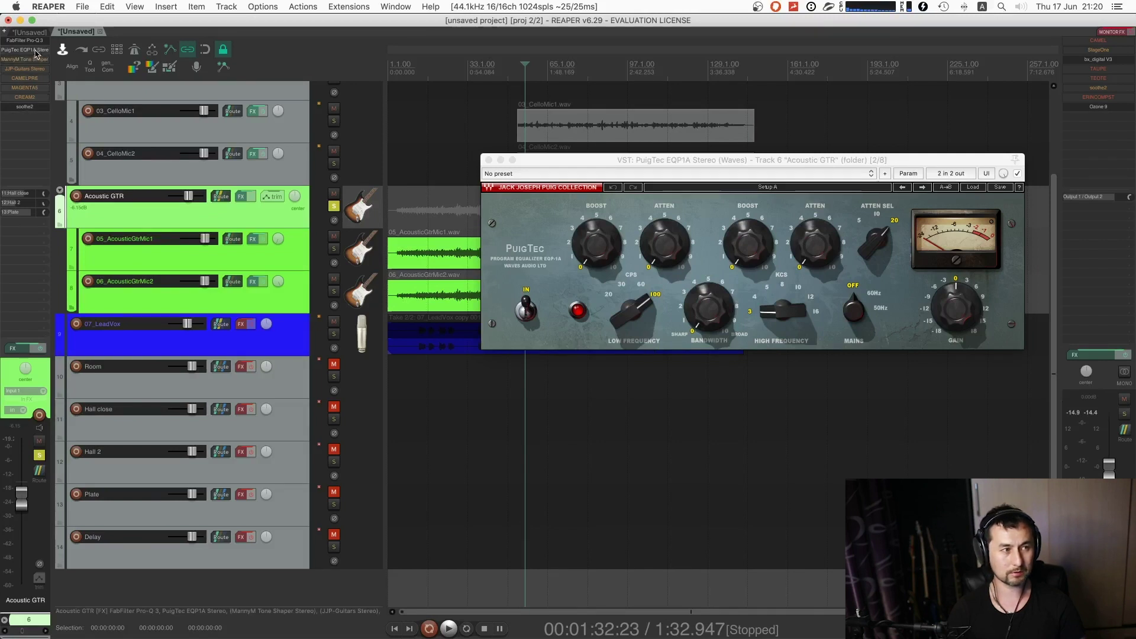
{"action": "left_click", "coordinate": [34, 50], "text": "super"}
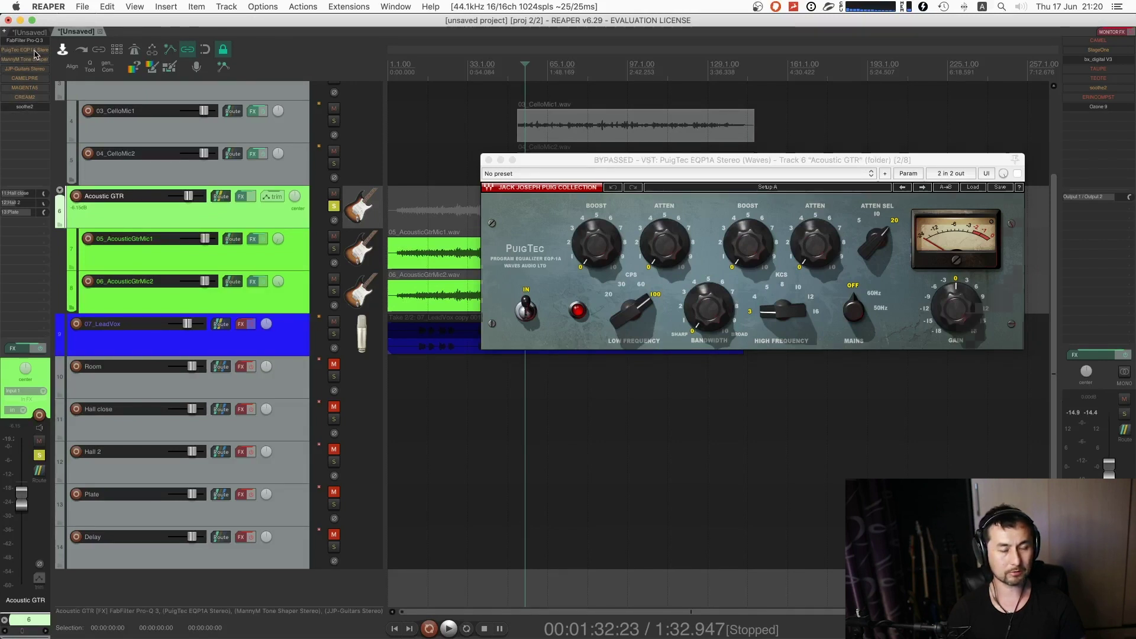
{"action": "left_click", "coordinate": [34, 51]}
{"action": "left_click", "coordinate": [34, 51]}
- Play the acoustic guitars and compare soothe2's "Acc gtr warmer" preset bypassed and enabled on the Acoustic GTR folder
{"action": "left_click", "coordinate": [28, 108]}
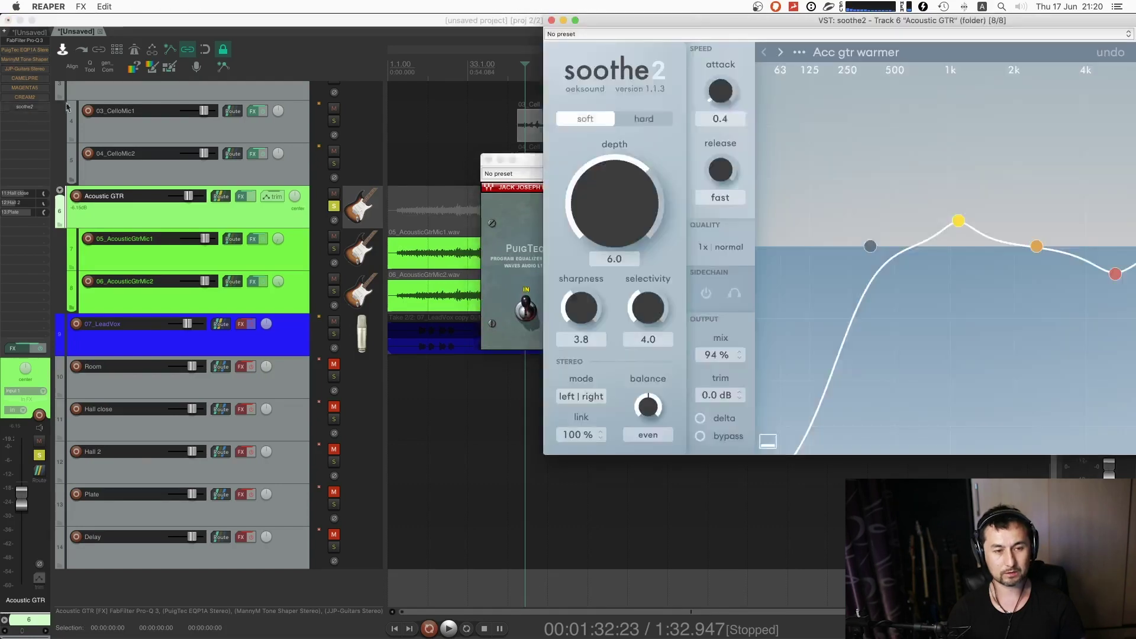
{"action": "left_click_drag", "start_coordinate": [765, 24], "coordinate": [534, 106]}
{"action": "key", "text": "space"}
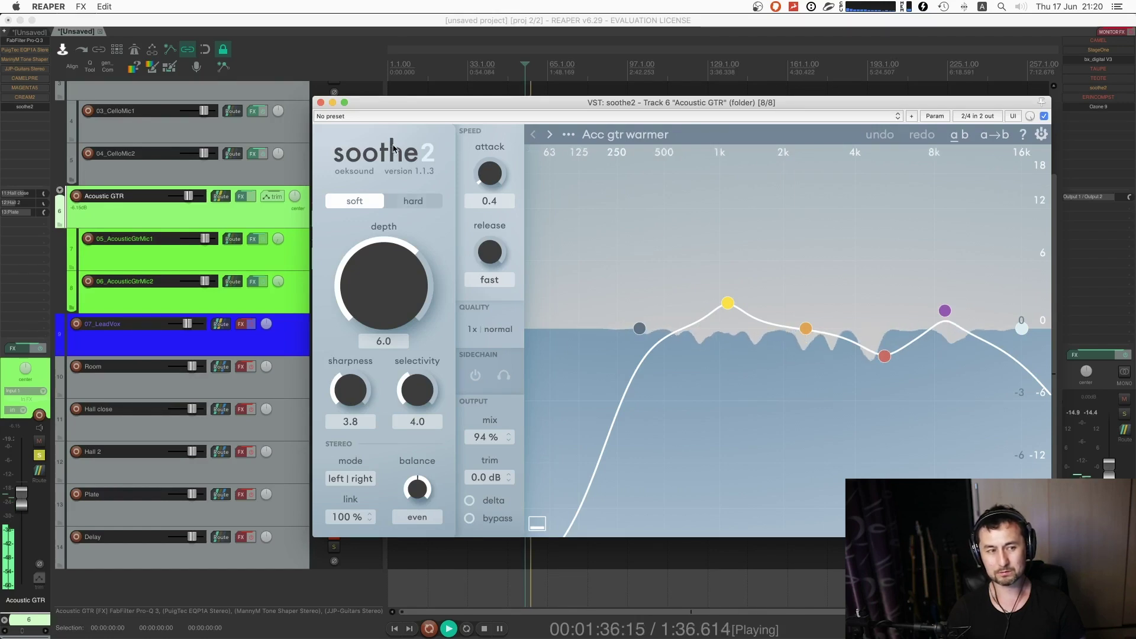
{"action": "left_click", "coordinate": [320, 103]}
{"action": "left_click", "coordinate": [26, 108], "text": "shift"}
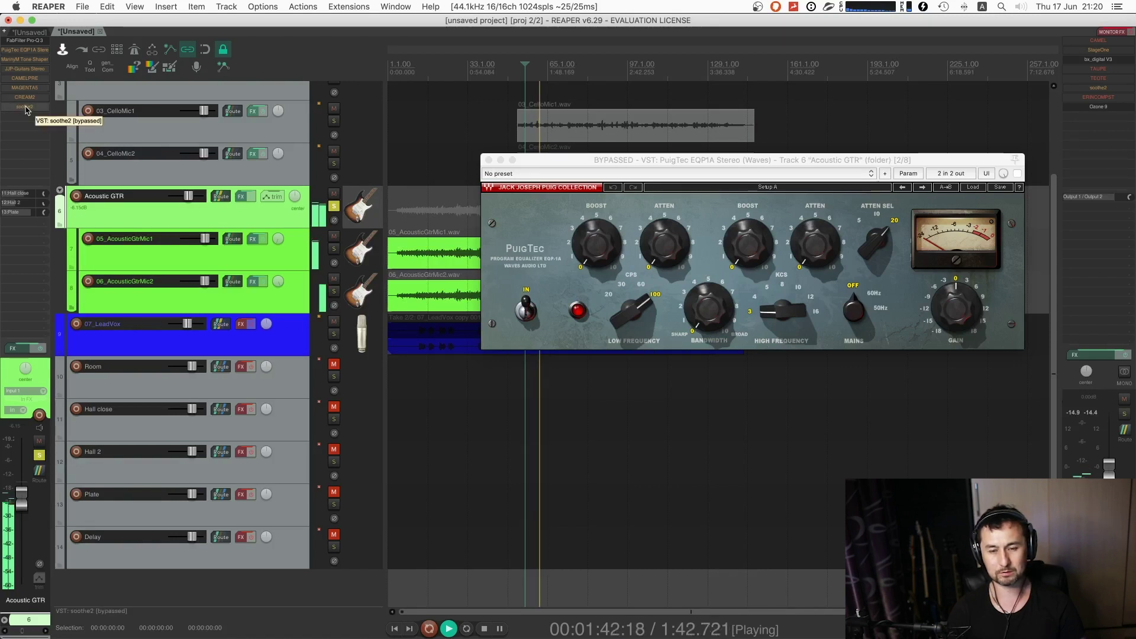
{"action": "left_click", "coordinate": [25, 108]}
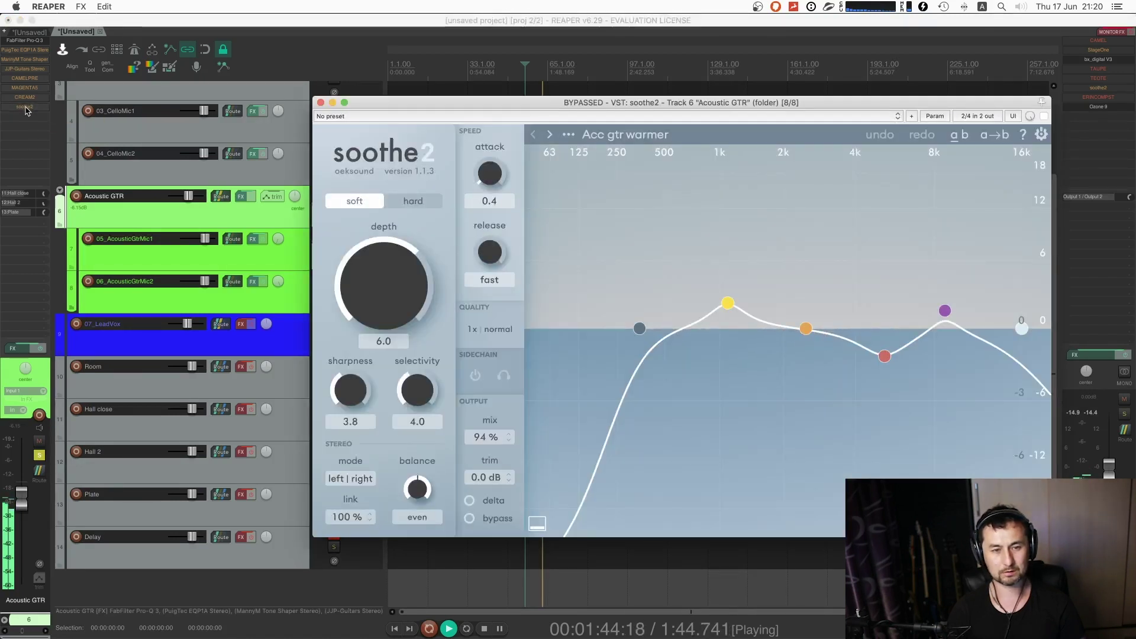
{"action": "left_click", "coordinate": [1045, 117]}
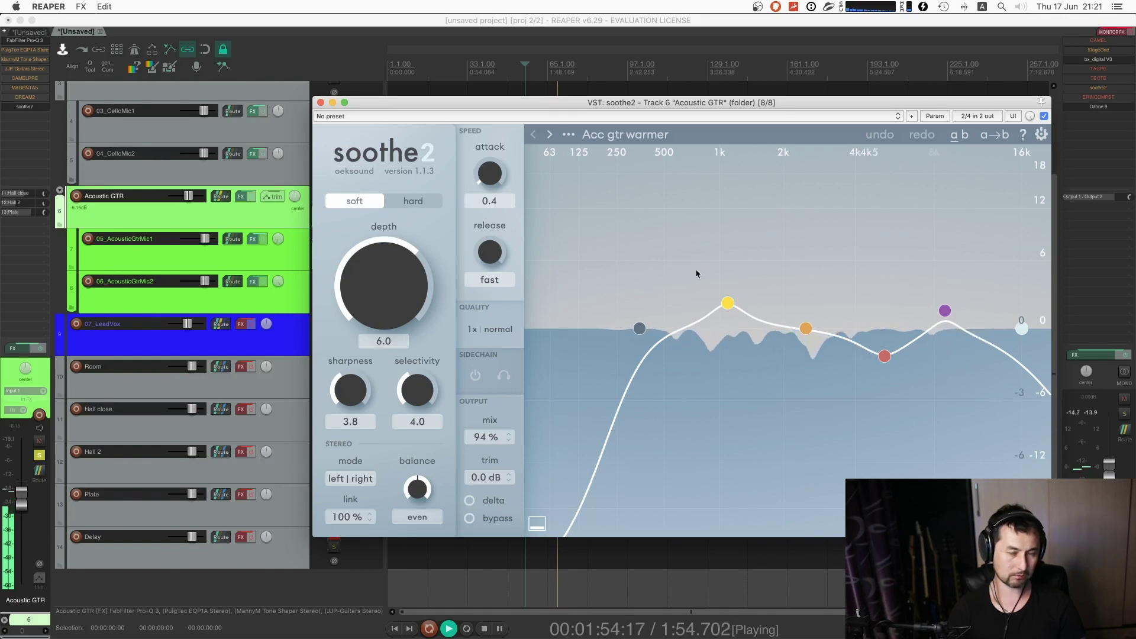
{"action": "left_click", "coordinate": [320, 104]}
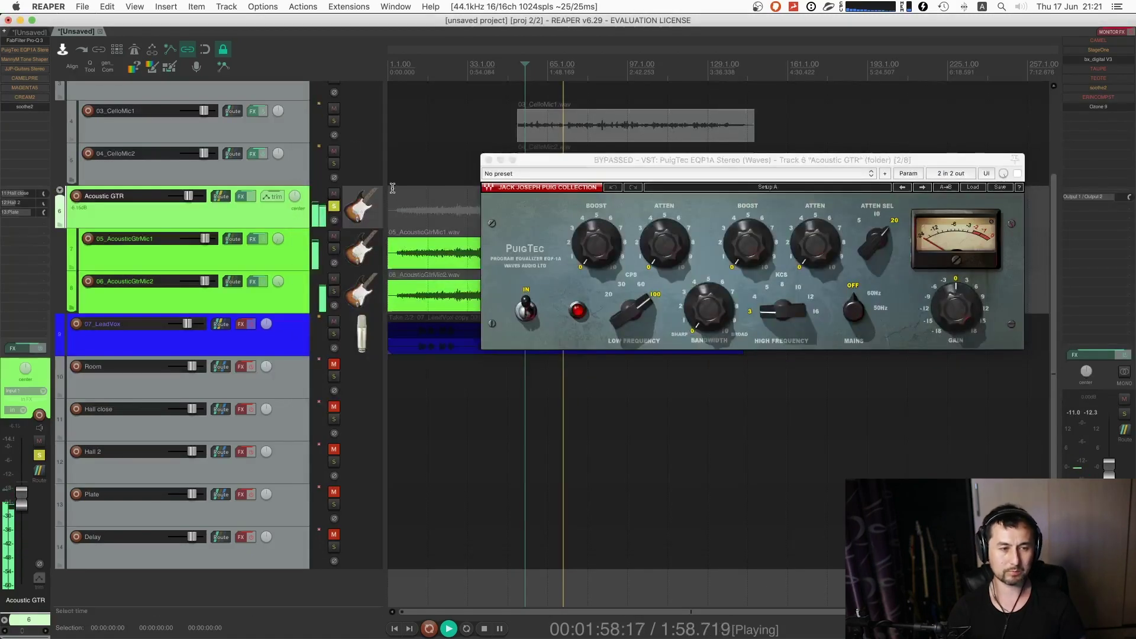
{"action": "key", "text": "space"}
{"action": "key", "text": "space"}
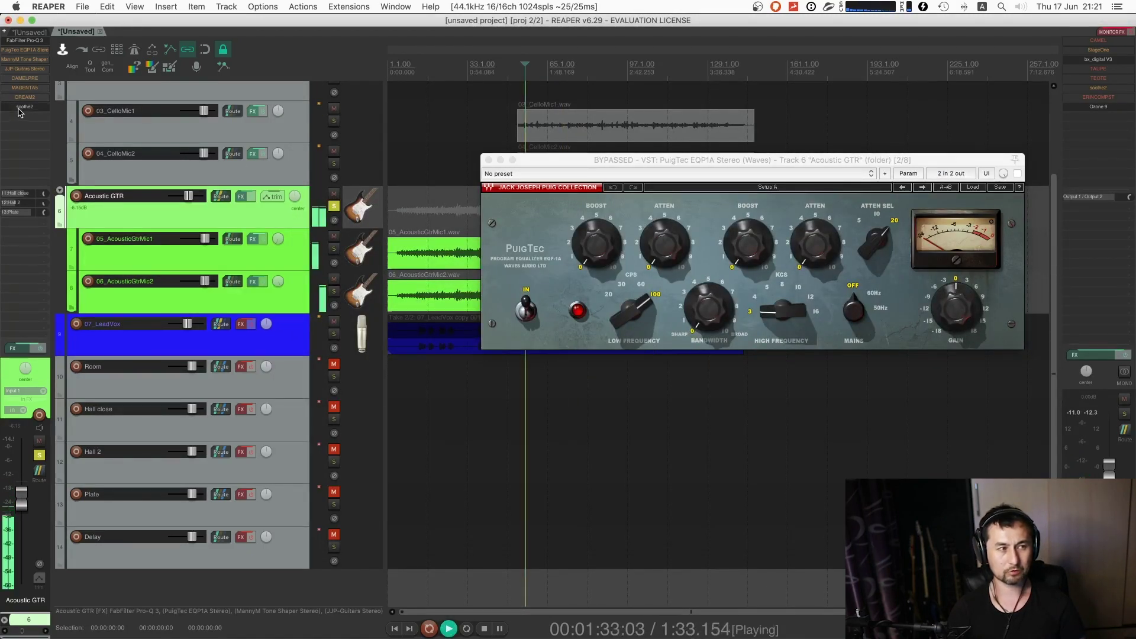
- Try soothe2 at depth 18.0 in hard mode during playback, then return it to soft mode with a depth of 8.1
{"action": "left_click", "coordinate": [24, 107]}
{"action": "left_click_drag", "start_coordinate": [408, 299], "coordinate": [390, 160]}
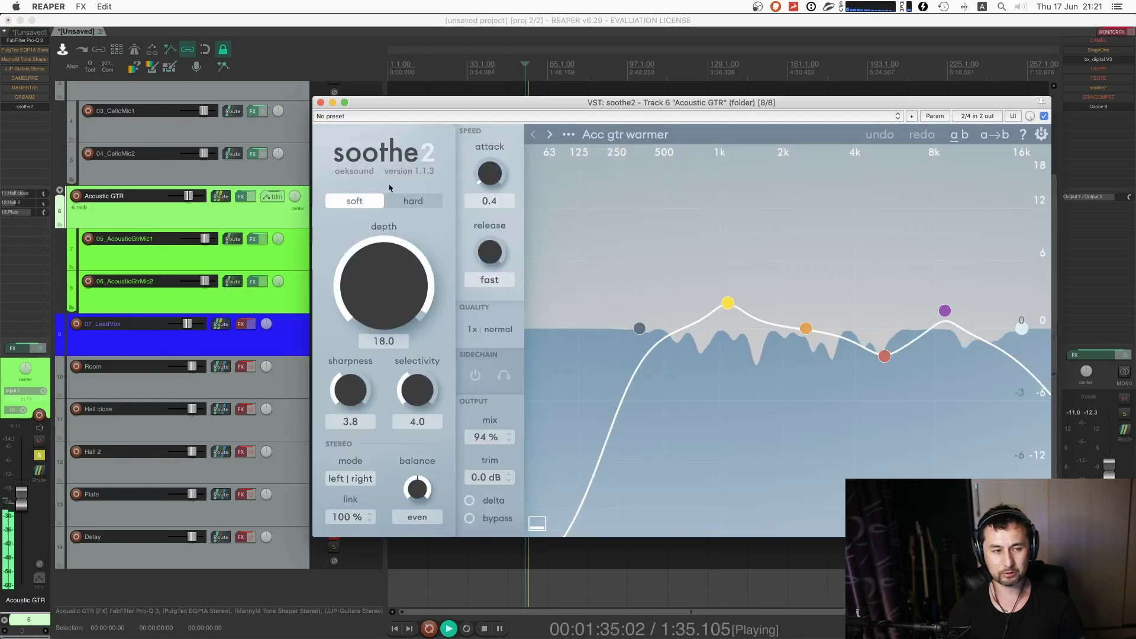
{"action": "left_click", "coordinate": [413, 201]}
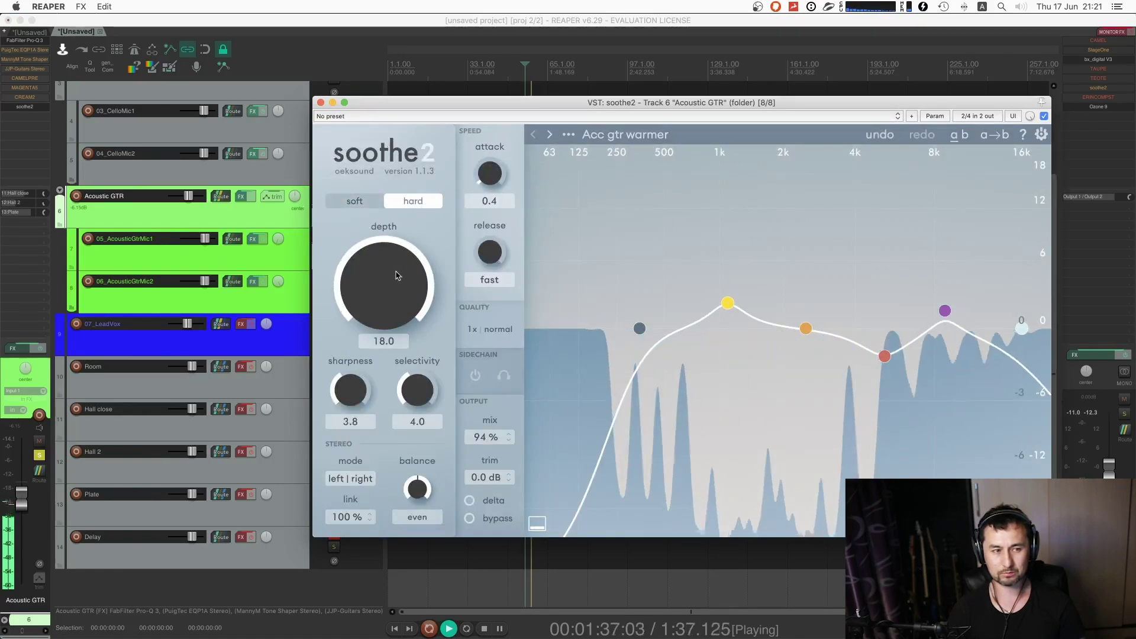
{"action": "mouse_move", "coordinate": [390, 276]}
{"action": "left_mouse_down"}
{"action": "mouse_move", "coordinate": [376, 317]}
{"action": "mouse_move", "coordinate": [396, 287]}
{"action": "left_mouse_up"}
{"action": "left_click", "coordinate": [359, 200]}
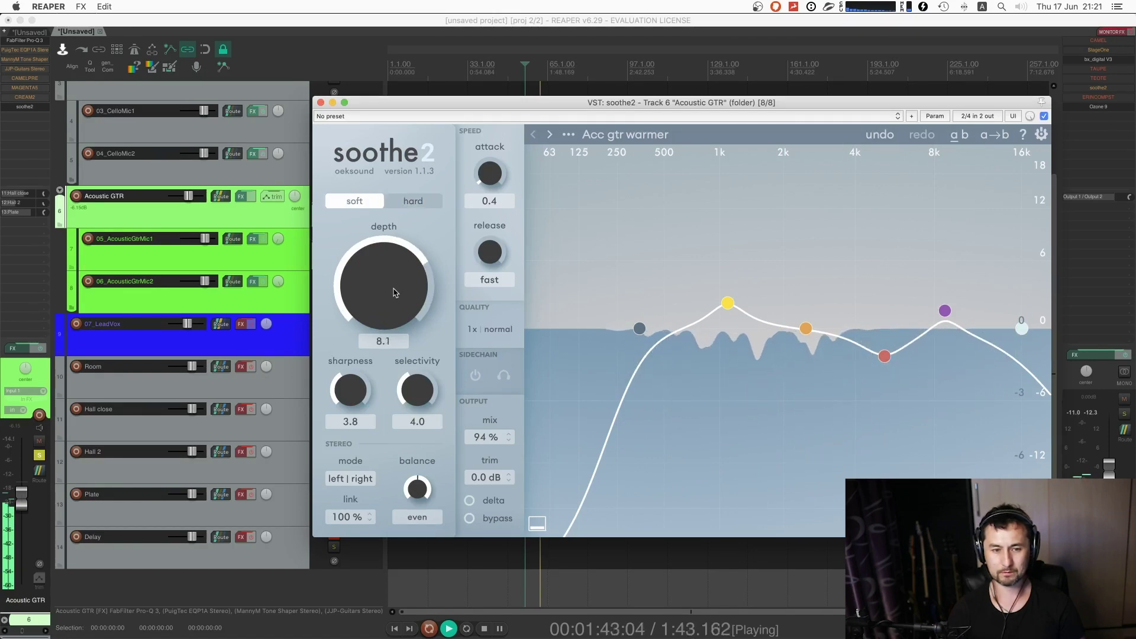
{"action": "left_click", "coordinate": [321, 103]}
{"action": "key", "text": "space"}
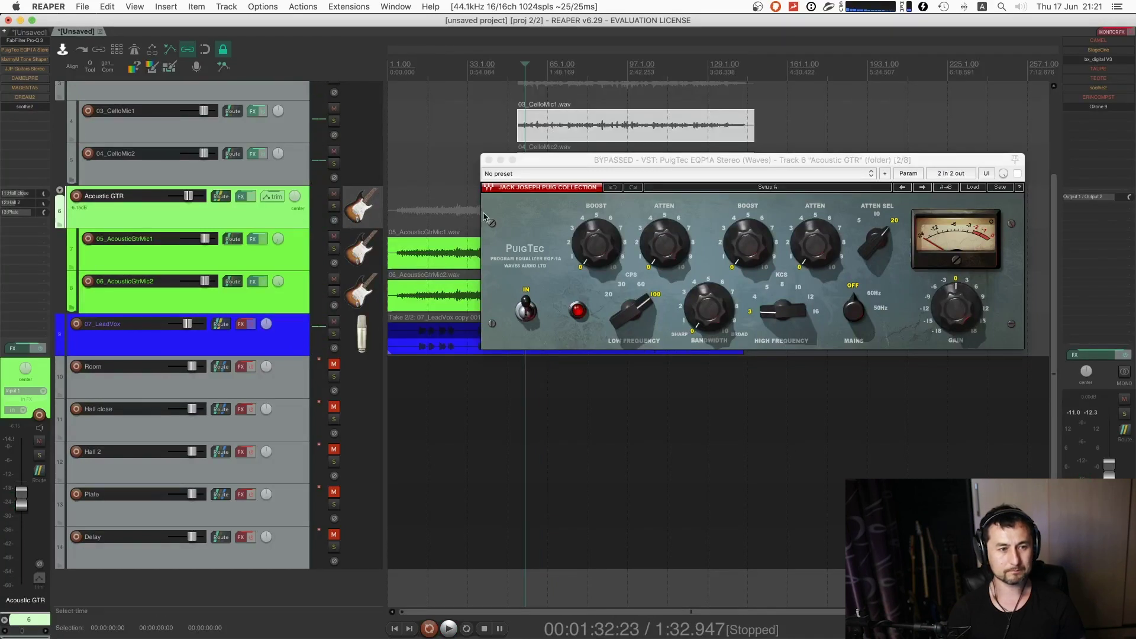
- With the Acoustic GTR folder soloed and playing, enable PuigTec EQP1A and set its low-frequency boost to about 5 and attenuation to about 7
{"action": "left_click", "coordinate": [334, 206]}
{"action": "key", "text": "space"}
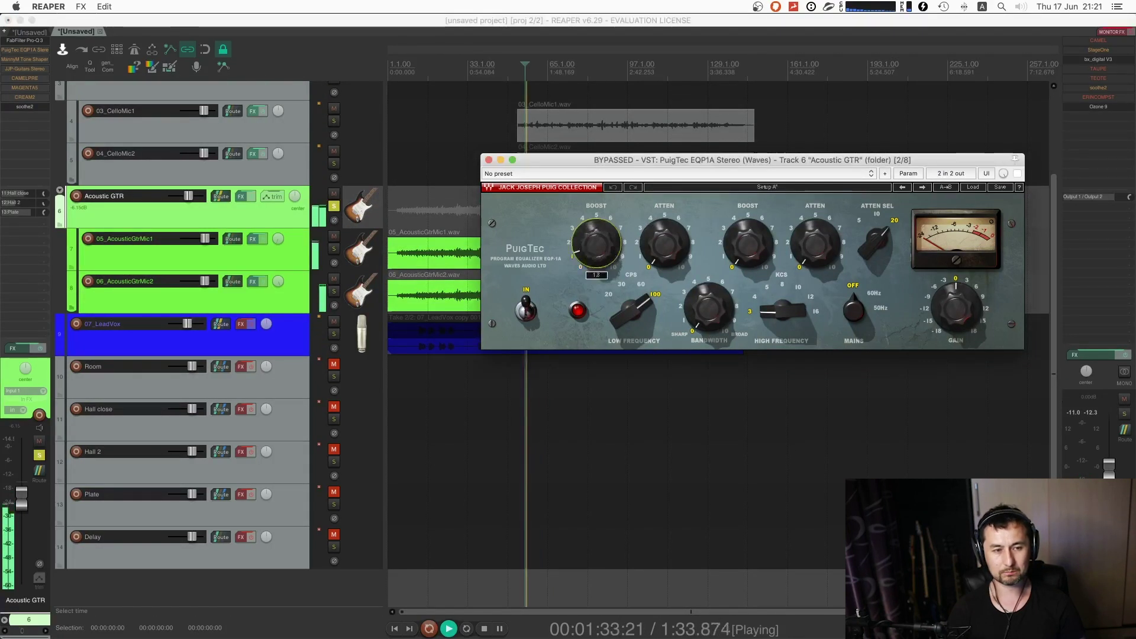
{"action": "left_click_drag", "start_coordinate": [595, 254], "coordinate": [595, 229]}
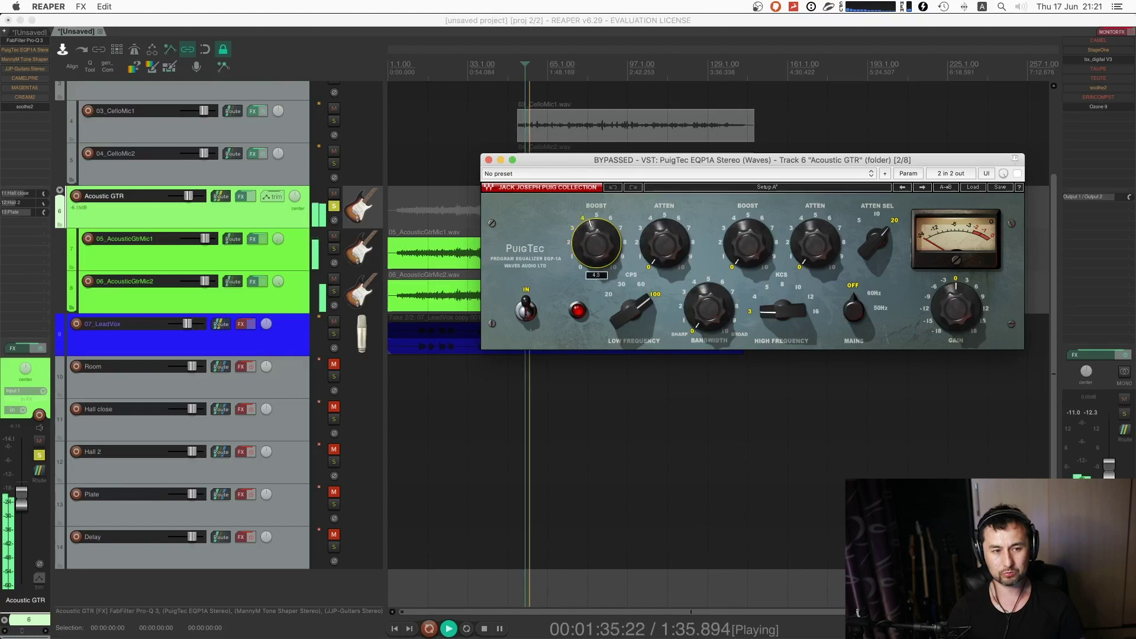
{"action": "left_click", "coordinate": [30, 50], "text": "shift"}
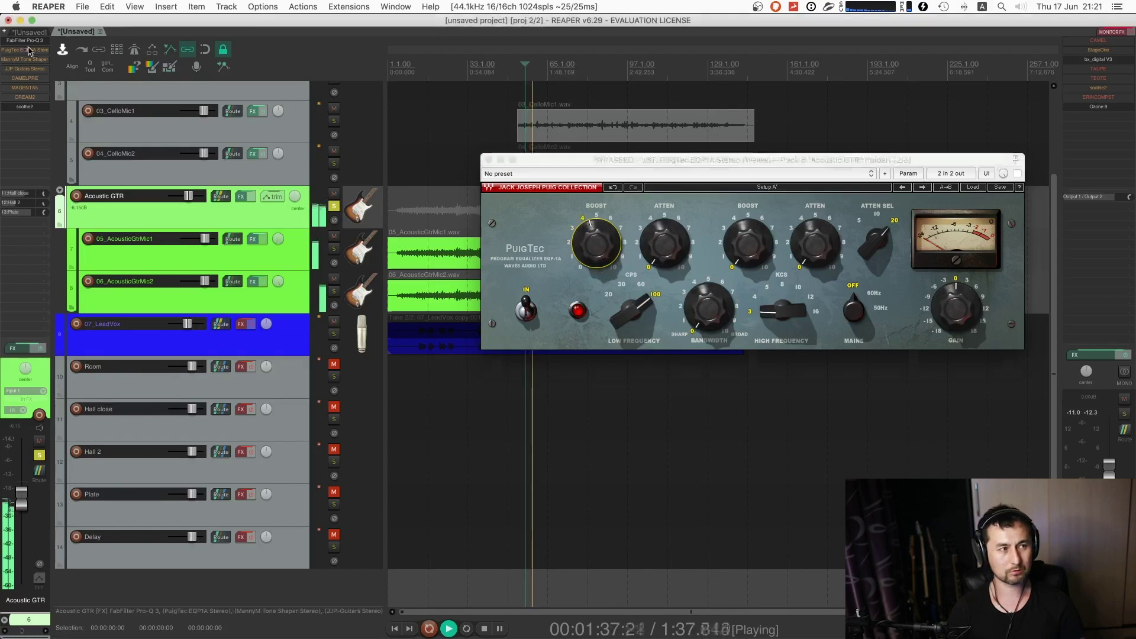
{"action": "left_click_drag", "start_coordinate": [603, 237], "coordinate": [664, 222]}
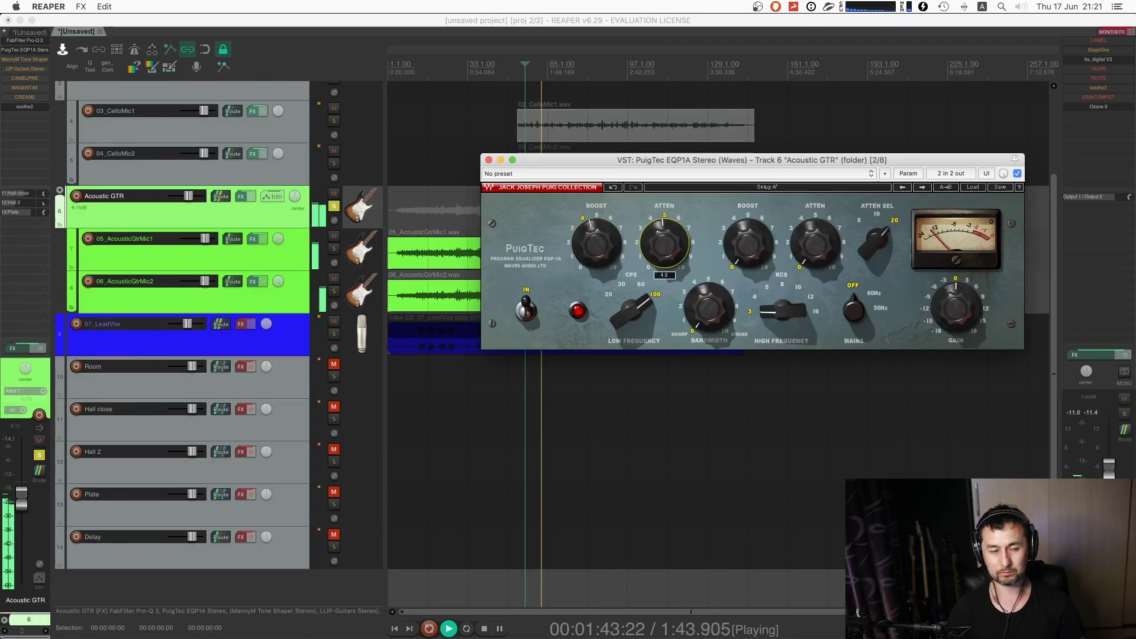
{"action": "left_click_drag", "start_coordinate": [632, 257], "coordinate": [594, 248]}
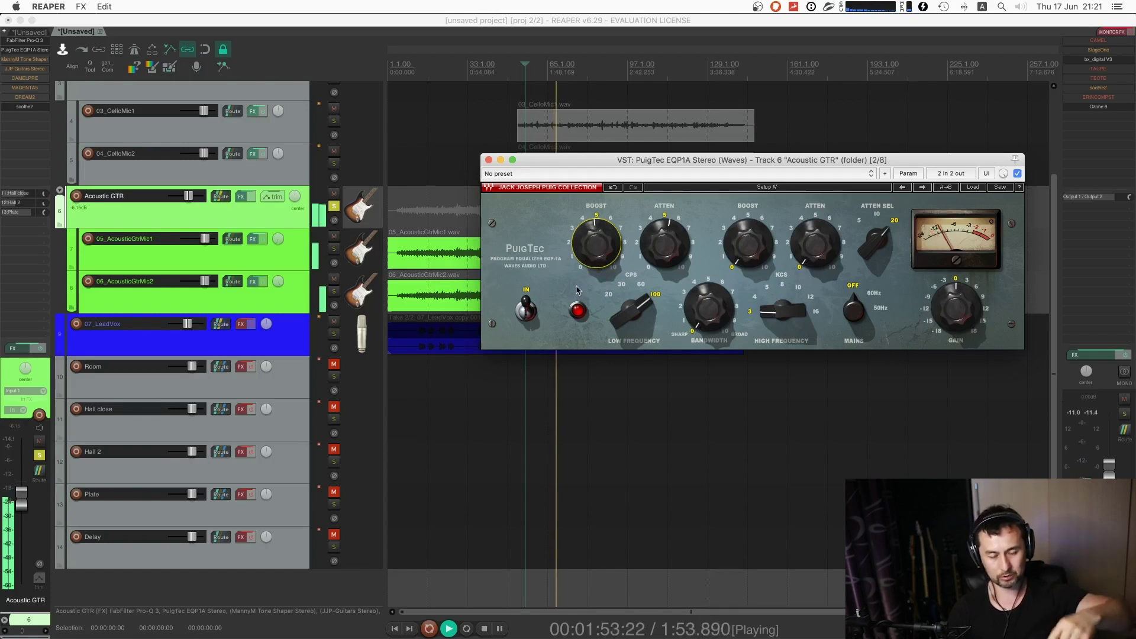
{"action": "left_click_drag", "start_coordinate": [595, 249], "coordinate": [651, 243]}
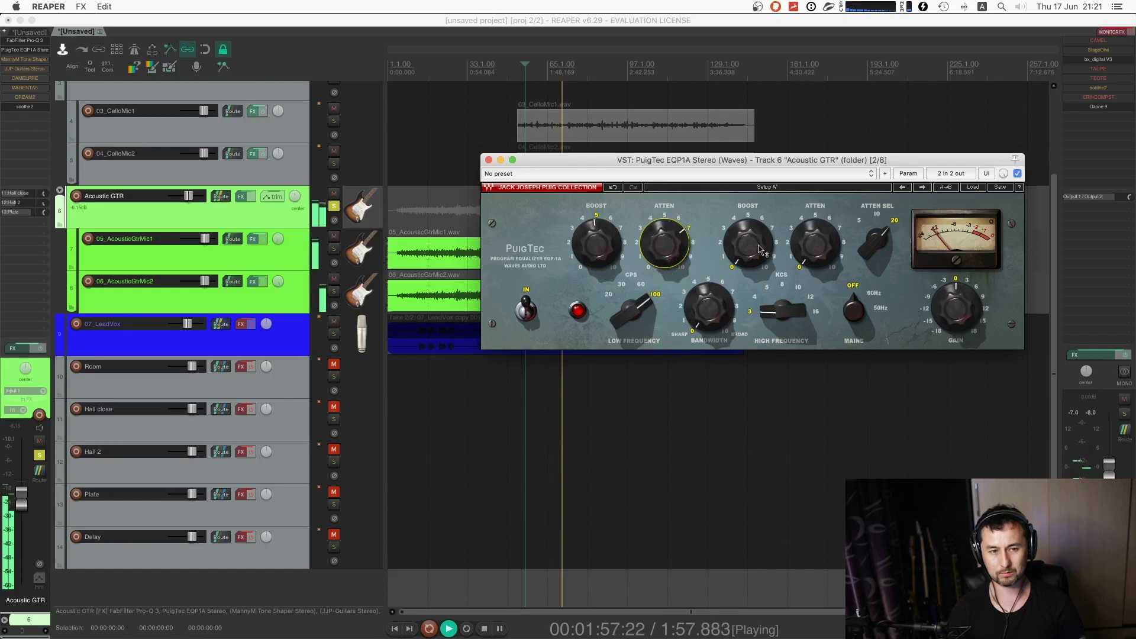
- Set PuigTec's high frequency to 12 kHz and its high-frequency boost to 10 during playback, stopping playback when finished
{"action": "left_click_drag", "start_coordinate": [781, 314], "coordinate": [779, 308]}
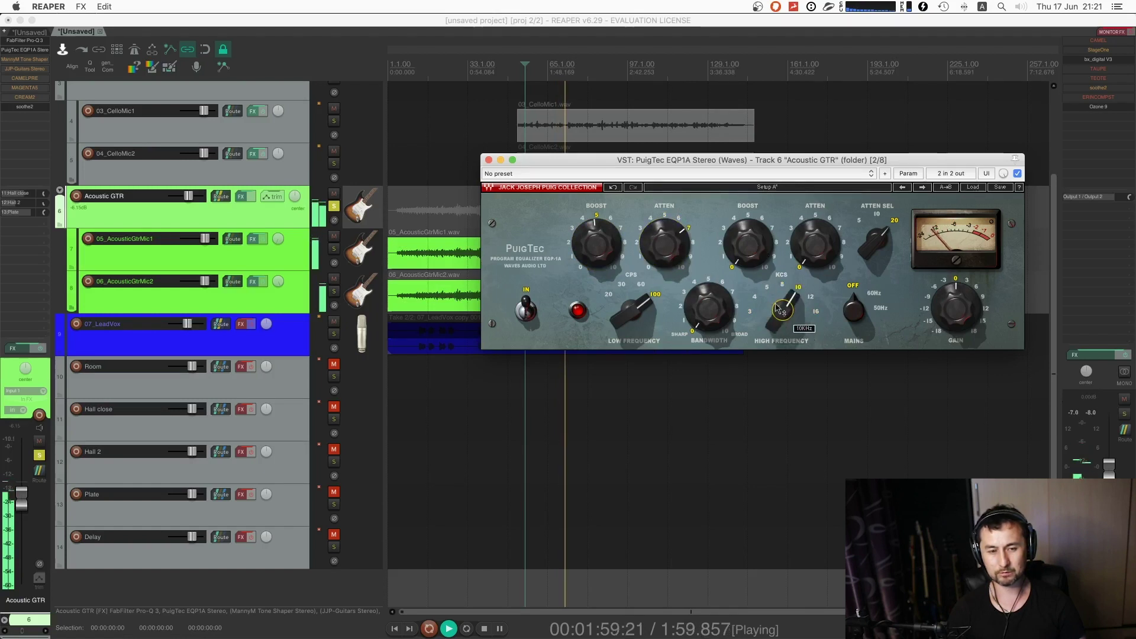
{"action": "left_click_drag", "start_coordinate": [747, 244], "coordinate": [747, 223]}
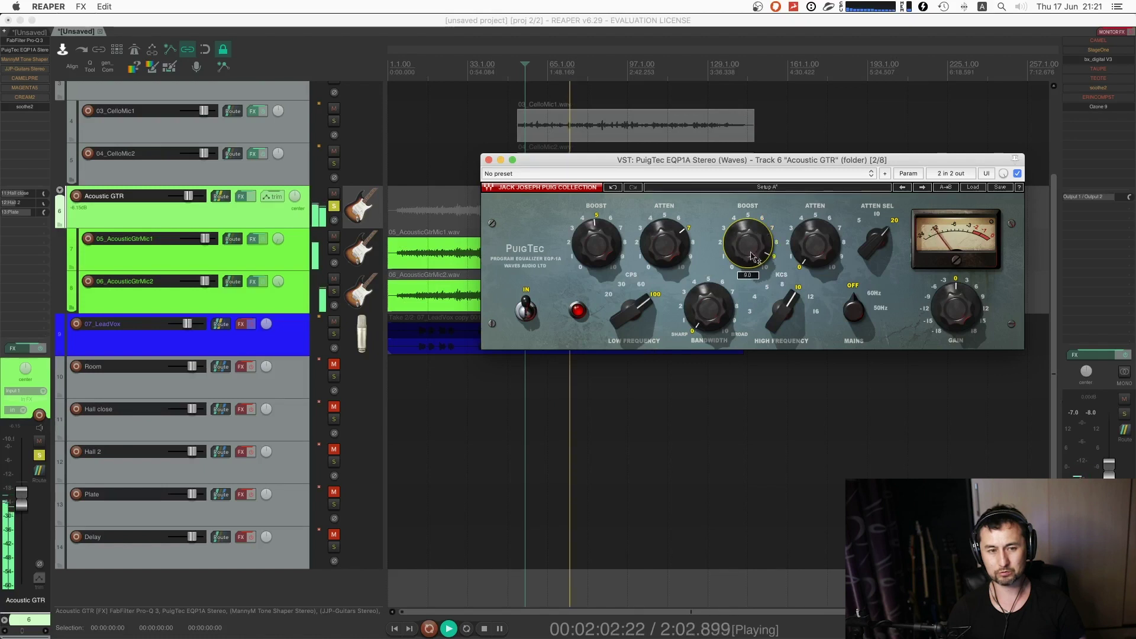
{"action": "left_click", "coordinate": [791, 310]}
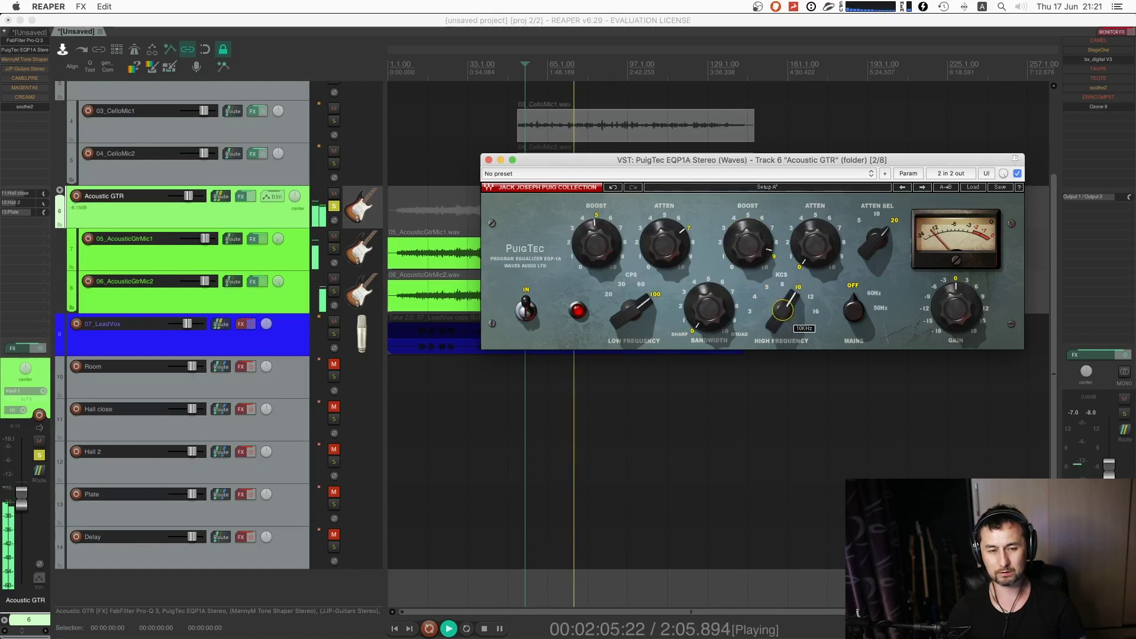
{"action": "left_click_drag", "start_coordinate": [791, 310], "coordinate": [791, 306]}
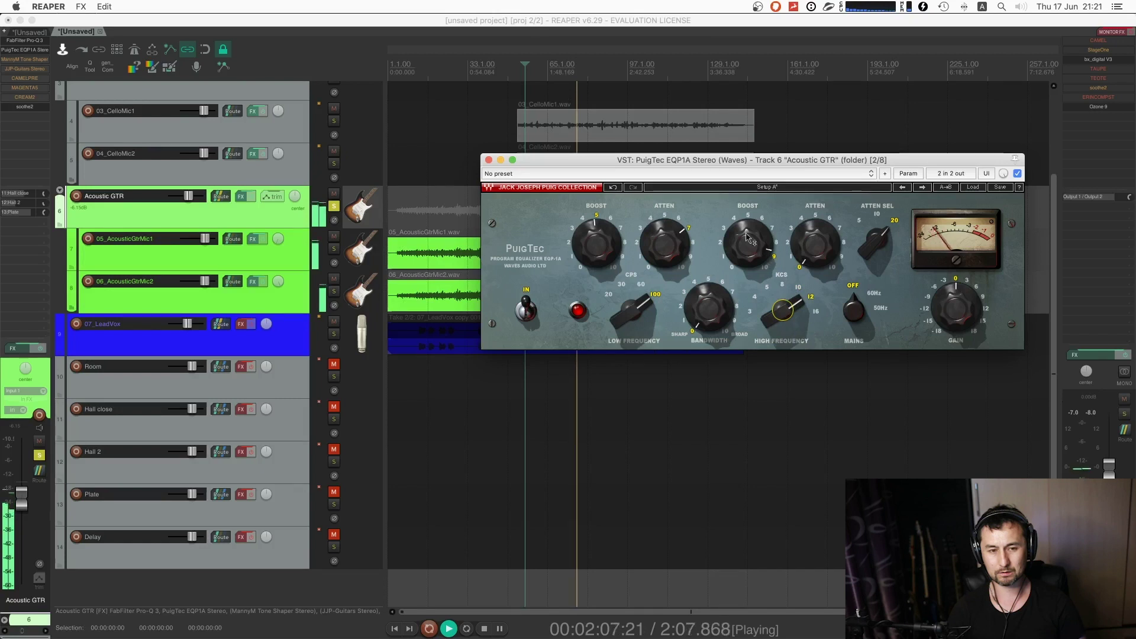
{"action": "left_click_drag", "start_coordinate": [755, 264], "coordinate": [755, 251]}
{"action": "key", "text": "space"}
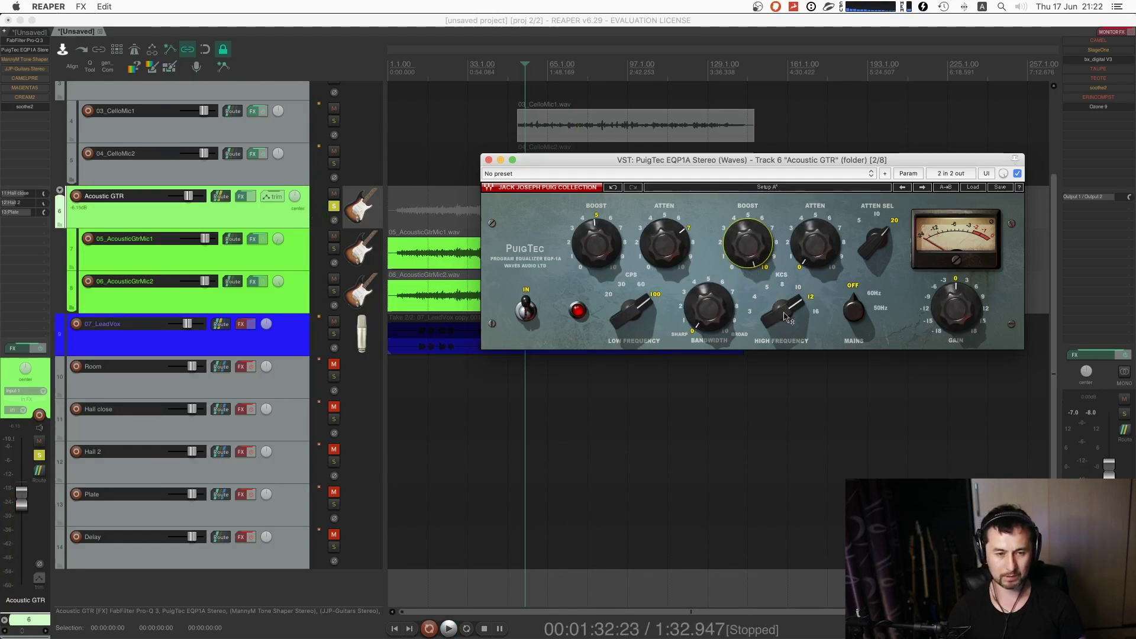
- Audition PuigTec's high frequency at 16, 5 and 10 kHz on the playing acoustic guitars, returning it to 12 kHz
{"action": "key", "text": "space"}
{"action": "left_click_drag", "start_coordinate": [783, 306], "coordinate": [782, 305]}
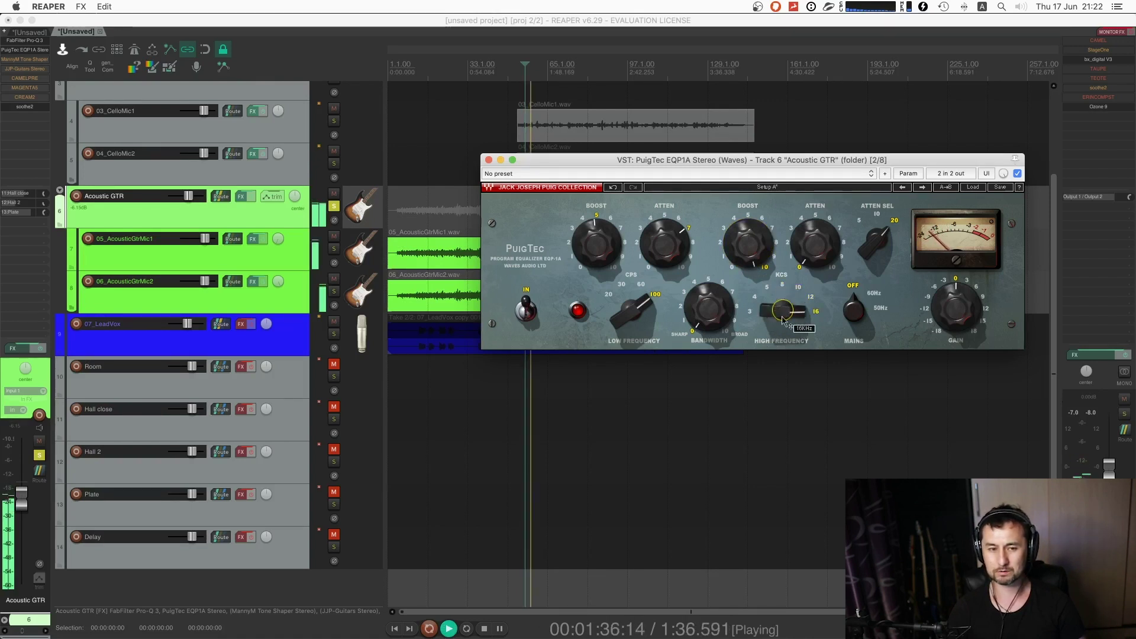
{"action": "scroll", "coordinate": [783, 310], "scroll_direction": "down", "scroll_amount": 4}
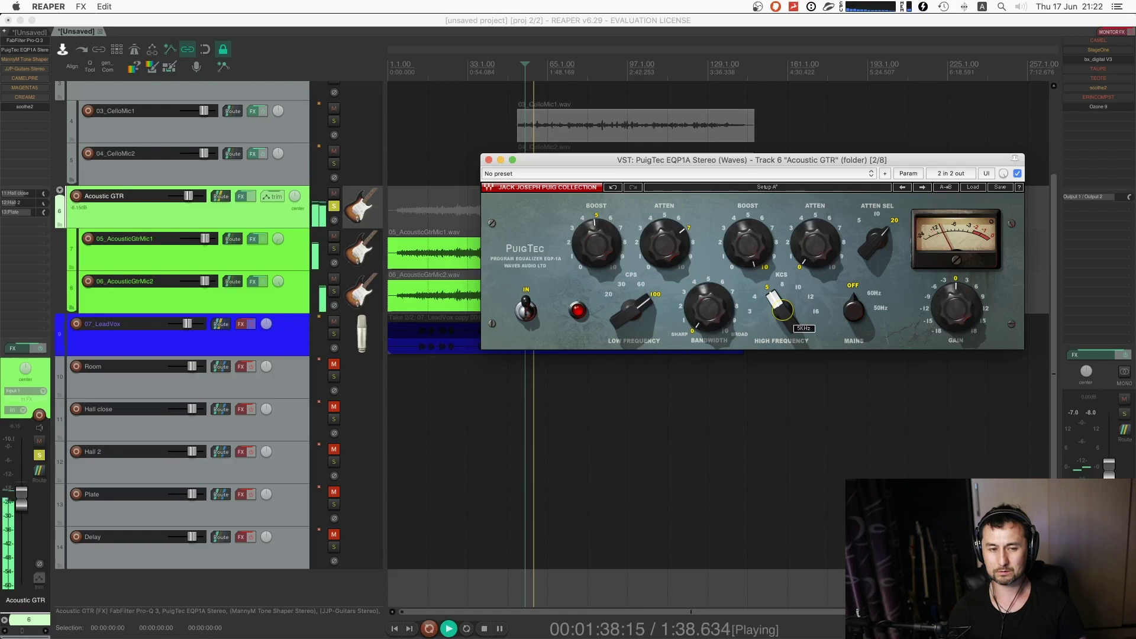
{"action": "scroll", "coordinate": [783, 310], "scroll_direction": "up", "scroll_amount": 2}
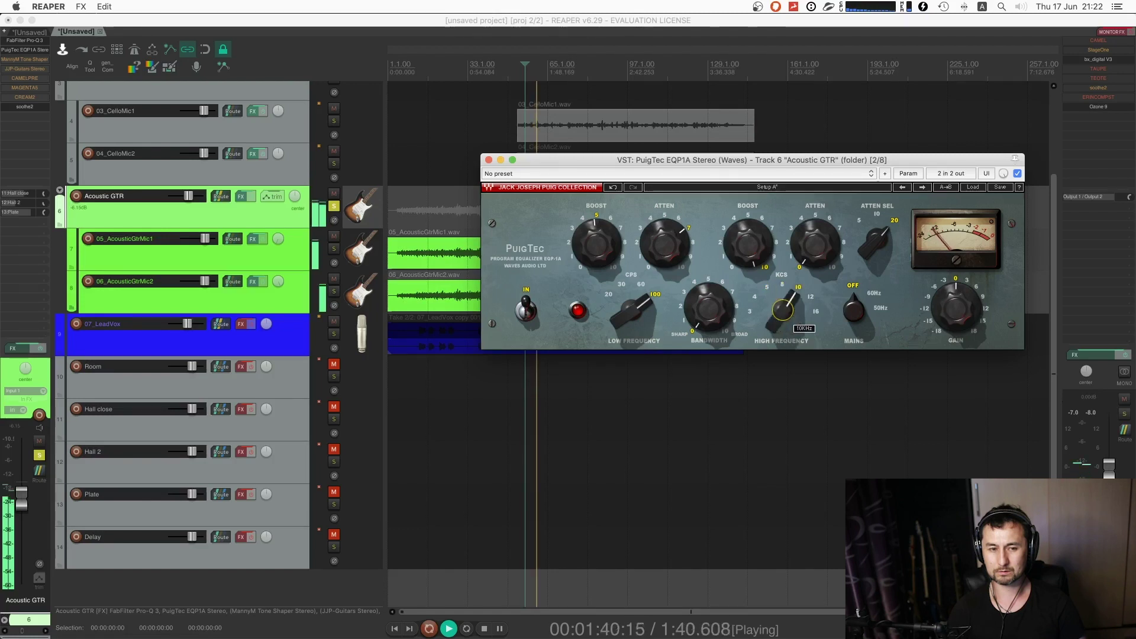
{"action": "scroll", "coordinate": [783, 310], "scroll_direction": "up", "scroll_amount": 1}
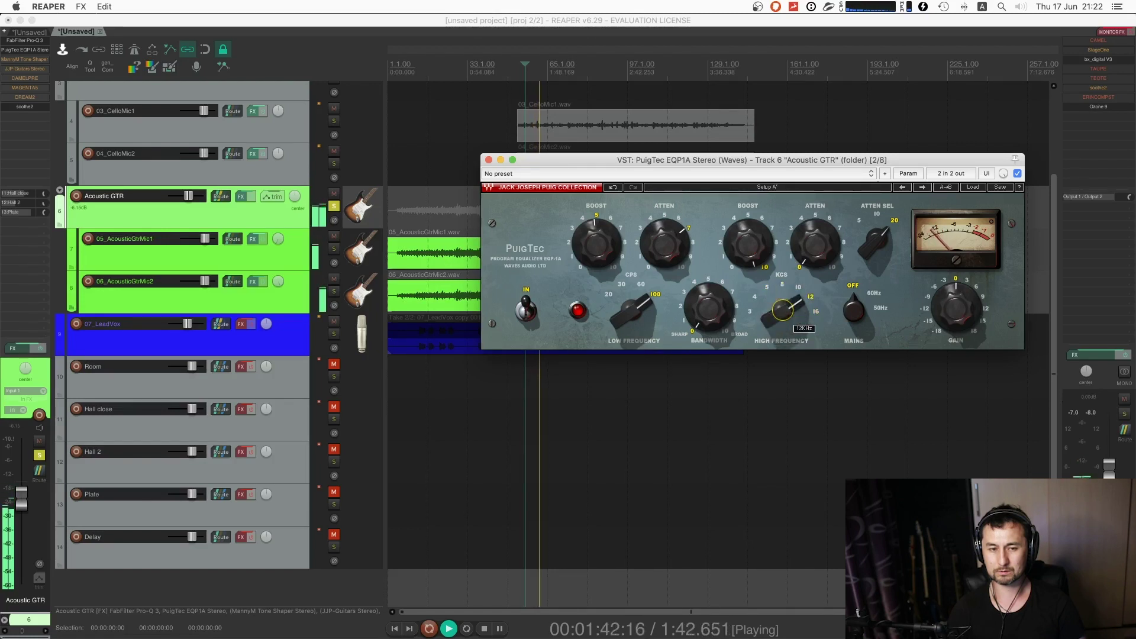
{"action": "scroll", "coordinate": [783, 310], "scroll_direction": "down", "scroll_amount": 1}
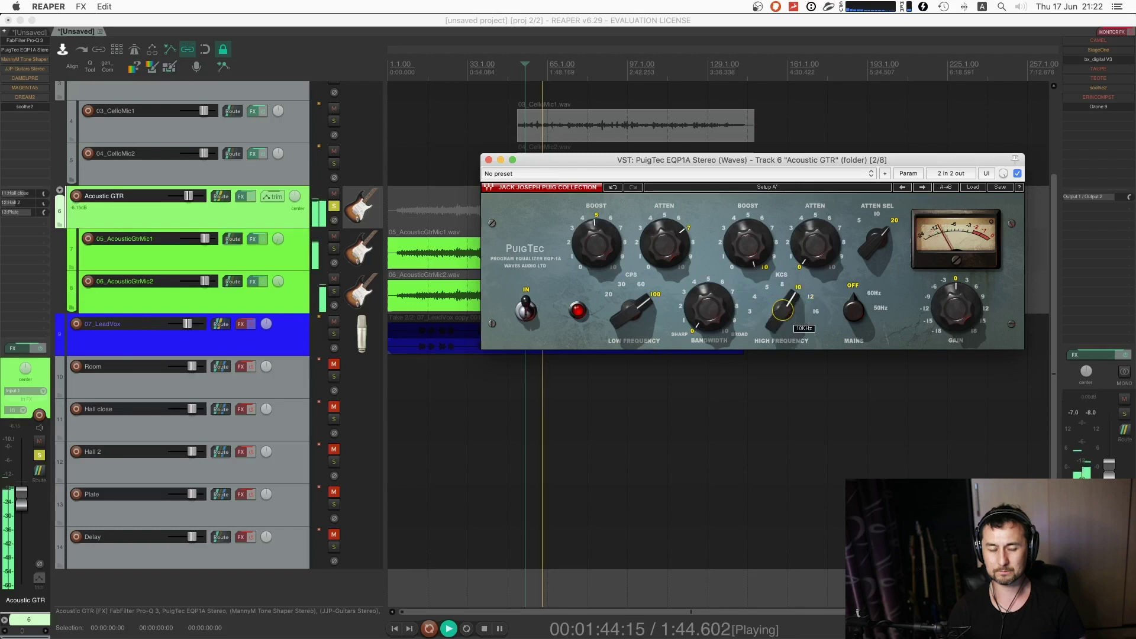
{"action": "scroll", "coordinate": [783, 311], "scroll_direction": "up", "scroll_amount": 1}
- Set PuigTec's high-frequency attenuation to about 4 and lower the high-frequency boost to about 6
{"action": "left_click_drag", "start_coordinate": [748, 242], "coordinate": [748, 272]}
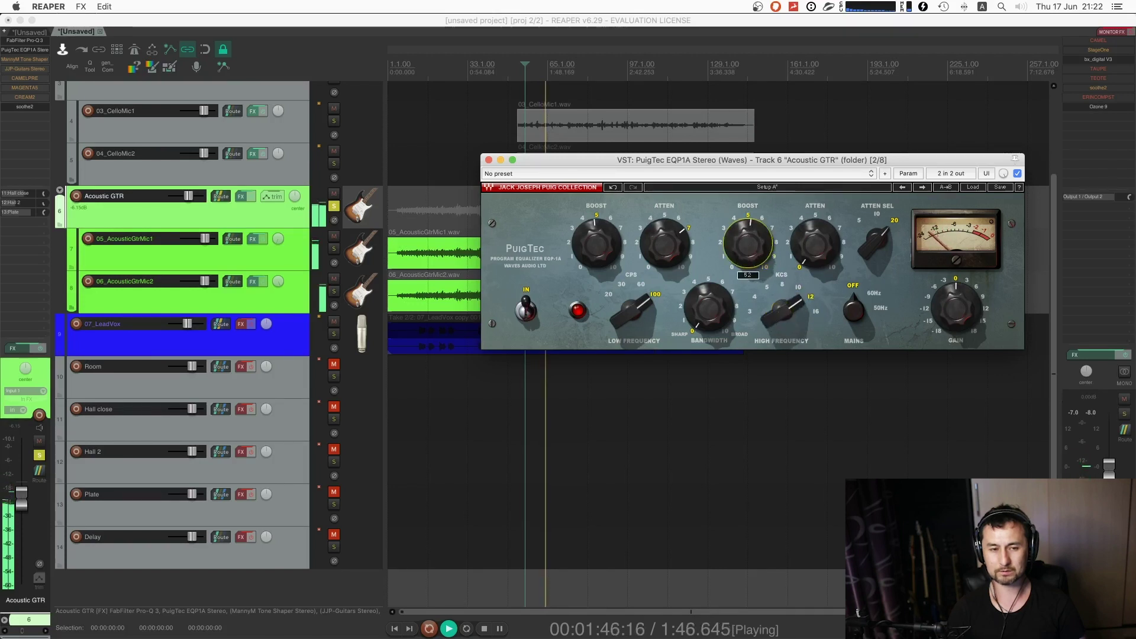
{"action": "scroll", "coordinate": [815, 245], "scroll_direction": "up", "scroll_amount": 5}
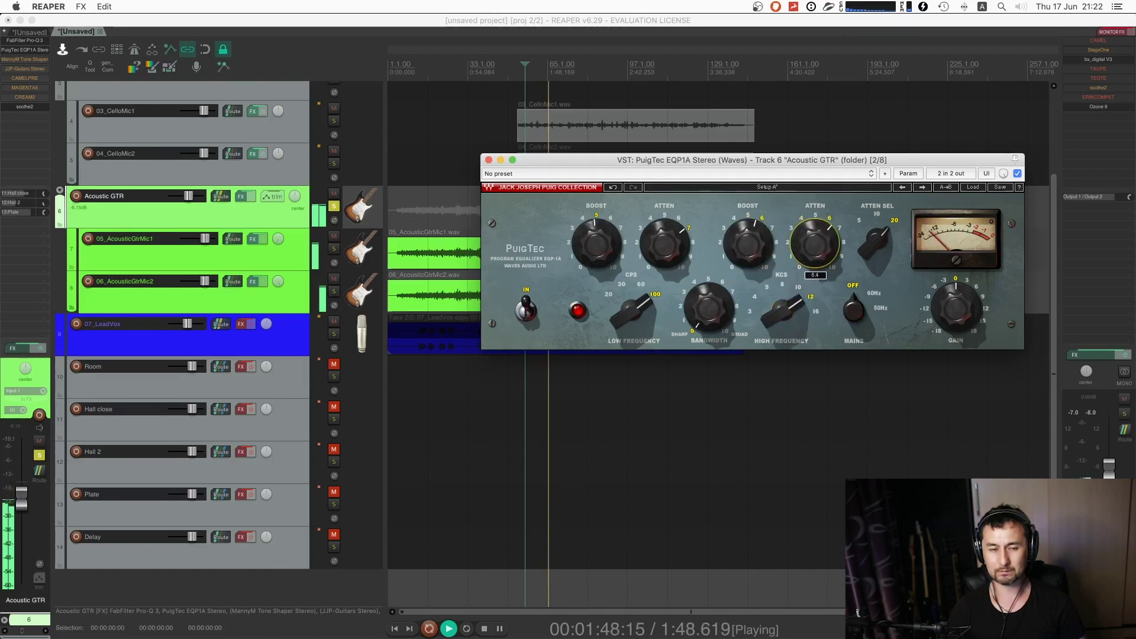
{"action": "scroll", "coordinate": [754, 252], "scroll_direction": "down", "scroll_amount": 4}
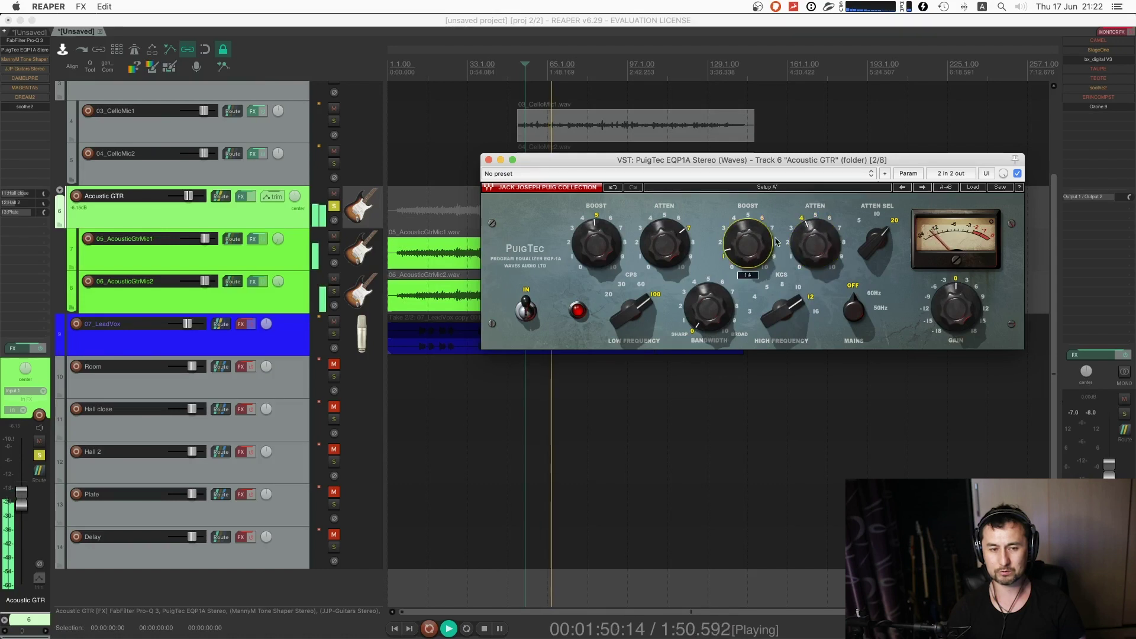
{"action": "scroll", "coordinate": [777, 241], "scroll_direction": "up", "scroll_amount": 4}
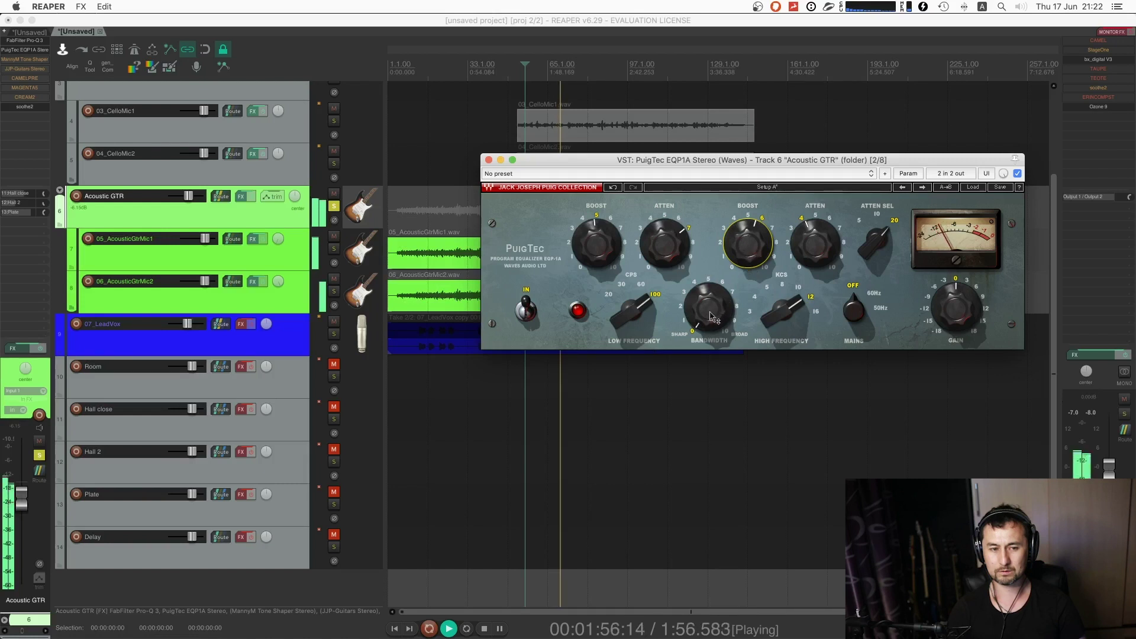
- Widen PuigTec's bandwidth to about 6 and raise its high-frequency boost to about 9
{"action": "scroll", "coordinate": [713, 317], "scroll_direction": "up", "scroll_amount": 5}
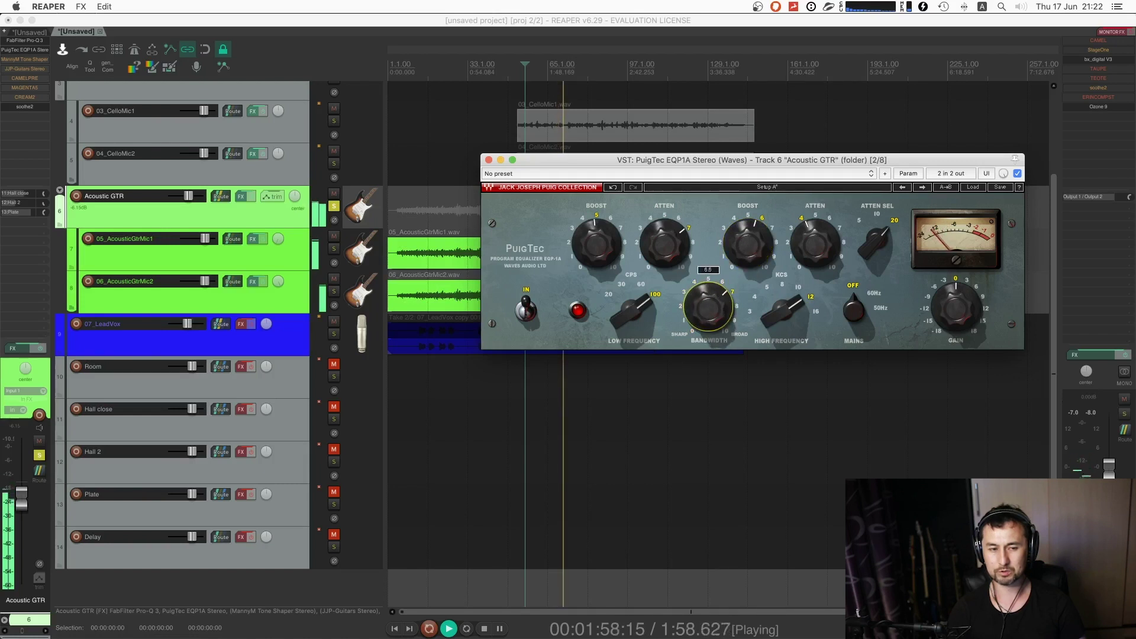
{"action": "left_click_drag", "start_coordinate": [710, 293], "coordinate": [710, 298]}
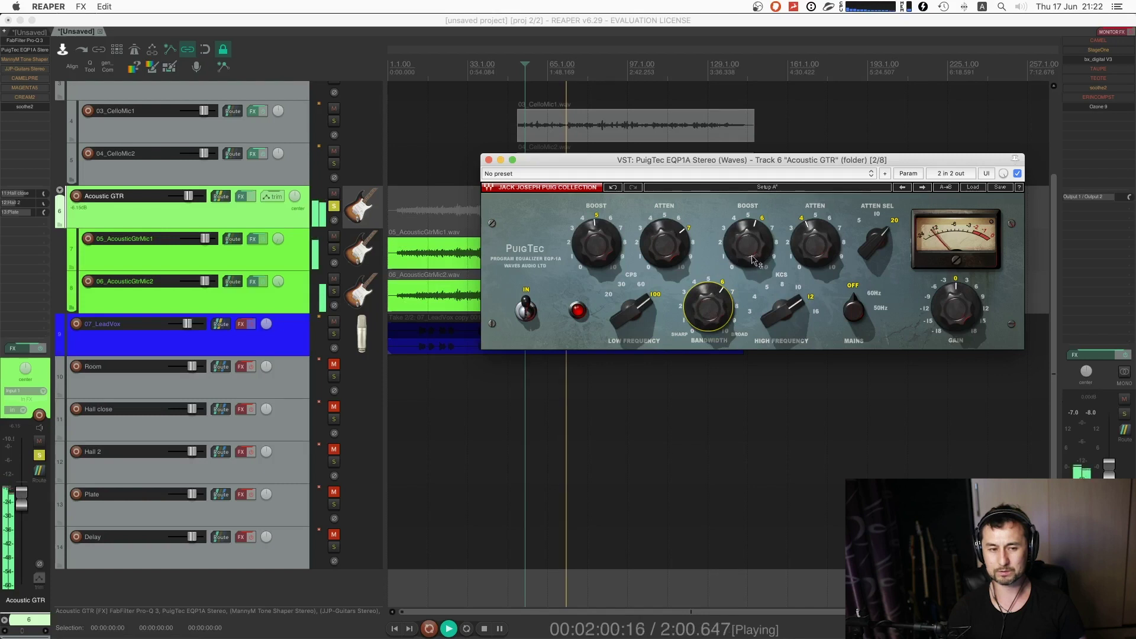
{"action": "scroll", "coordinate": [747, 246], "scroll_direction": "up", "scroll_amount": 2}
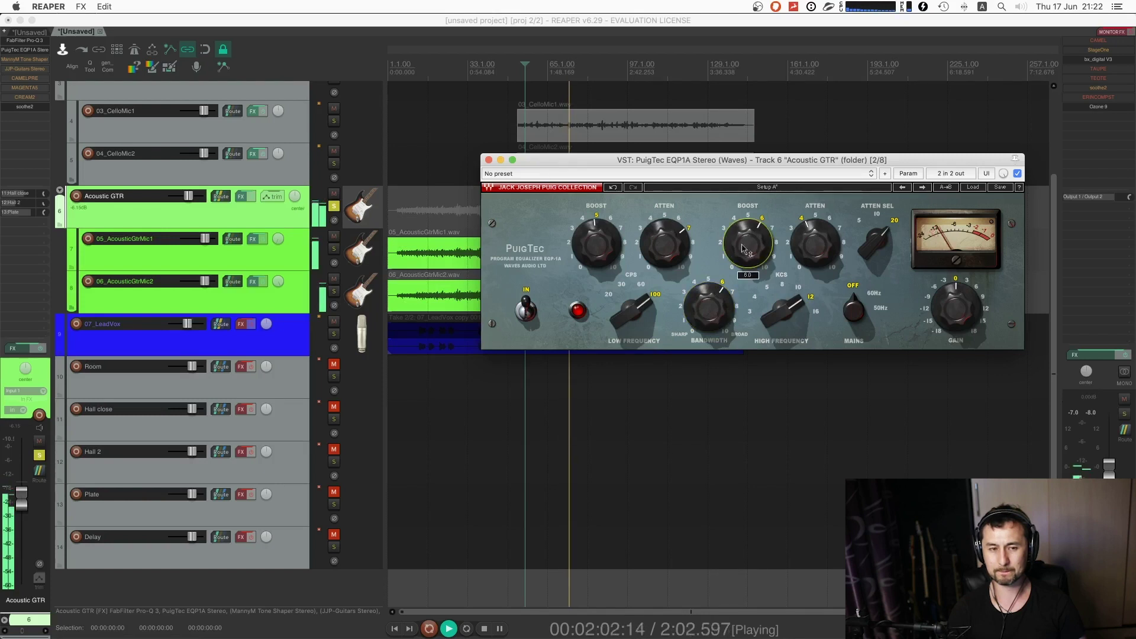
{"action": "scroll", "coordinate": [806, 252], "scroll_direction": "down", "scroll_amount": 1}
{"action": "scroll", "coordinate": [762, 259], "scroll_direction": "up", "scroll_amount": 4}
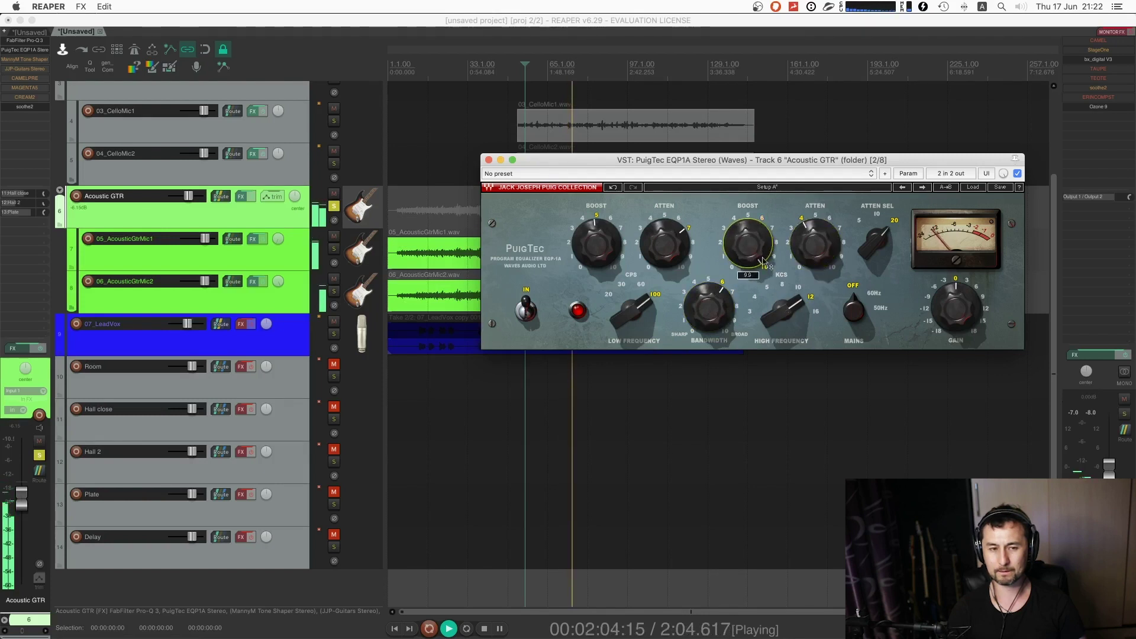
{"action": "left_click_drag", "start_coordinate": [763, 261], "coordinate": [763, 271]}
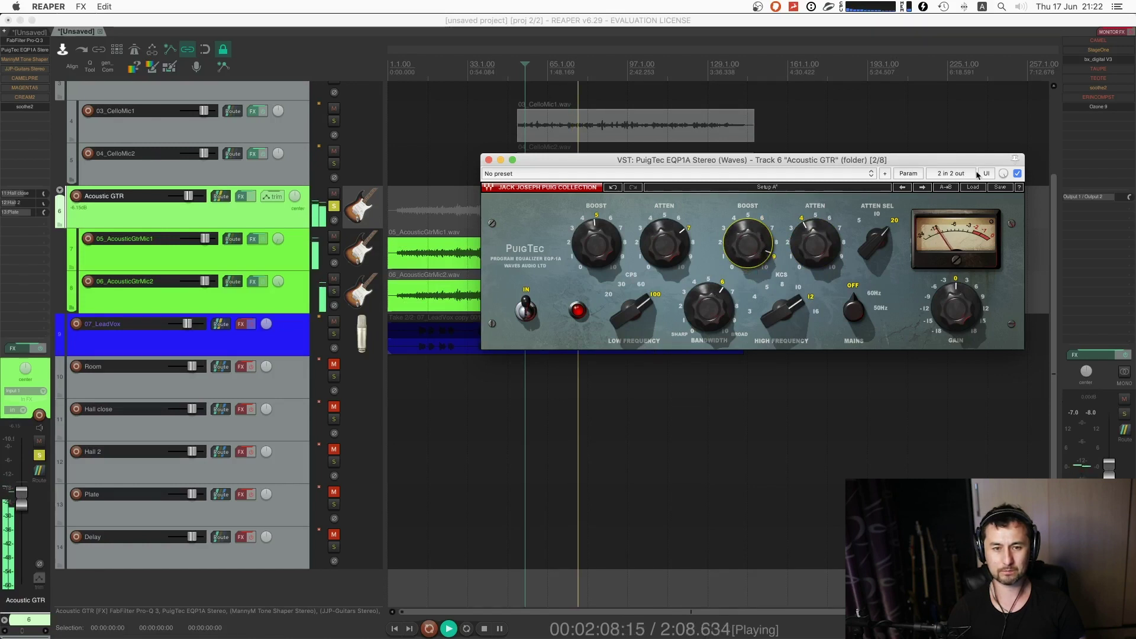
- Close the PuigTec window, then enable and open Tone Shaper on the Acoustic GTR folder and restart playback
{"action": "mouse_move", "coordinate": [1003, 174]}
{"action": "left_mouse_down"}
{"action": "mouse_move", "coordinate": [1003, 232]}
{"action": "mouse_move", "coordinate": [1003, 173]}
{"action": "left_mouse_up"}
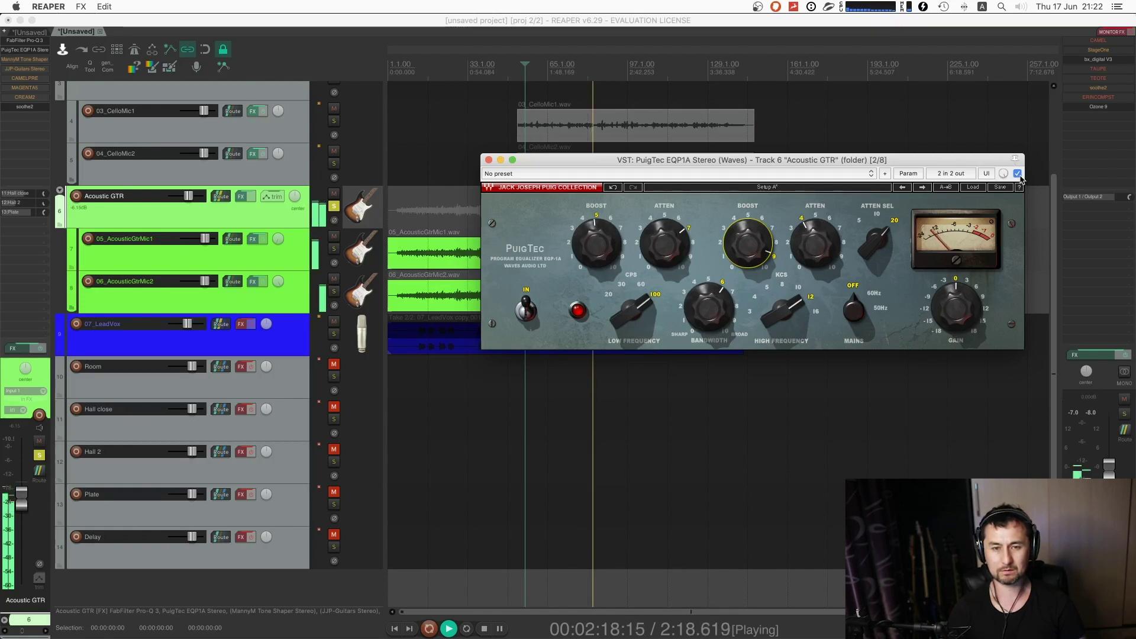
{"action": "left_click", "coordinate": [489, 159]}
{"action": "key", "text": "space"}
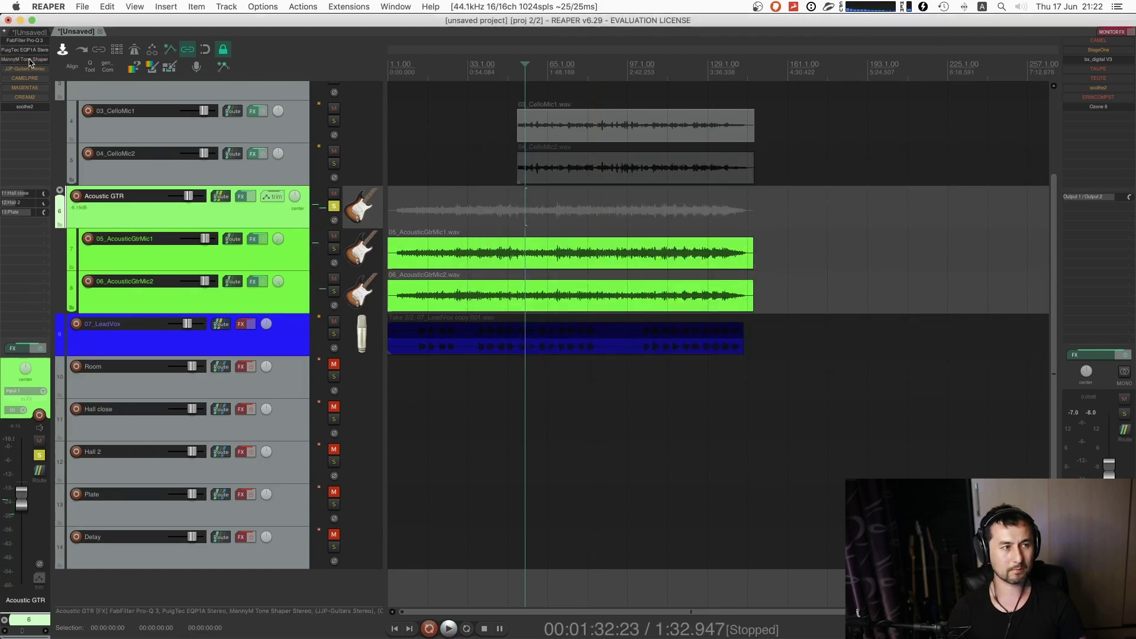
{"action": "left_click", "coordinate": [30, 60]}
{"action": "key", "text": "space"}
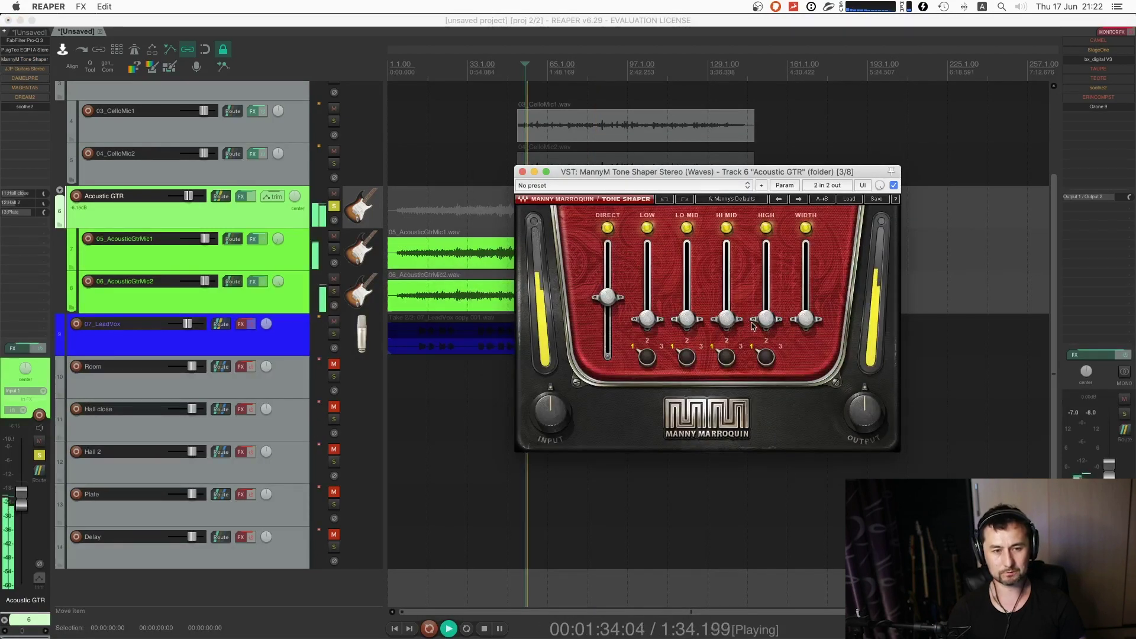
- Try raising Tone Shaper's High and Width faders, then reset both to zero
{"action": "left_click_drag", "start_coordinate": [768, 324], "coordinate": [774, 240]}
{"action": "left_click_drag", "start_coordinate": [806, 320], "coordinate": [818, 240]}
{"action": "left_click", "coordinate": [817, 241], "text": "alt"}
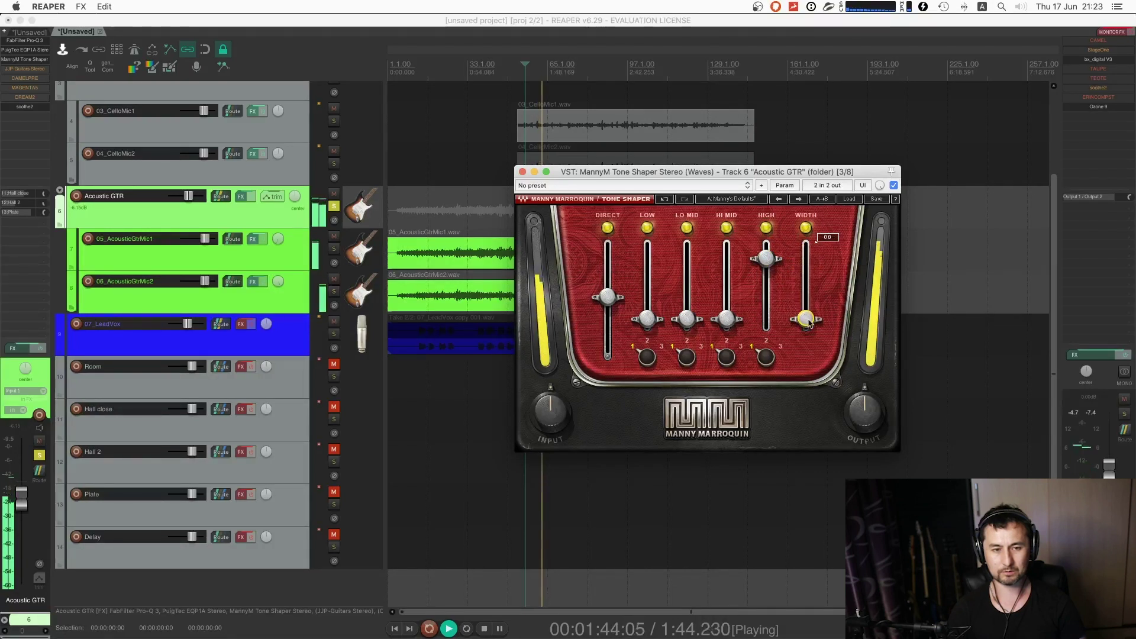
{"action": "left_click", "coordinate": [775, 240], "text": "alt"}
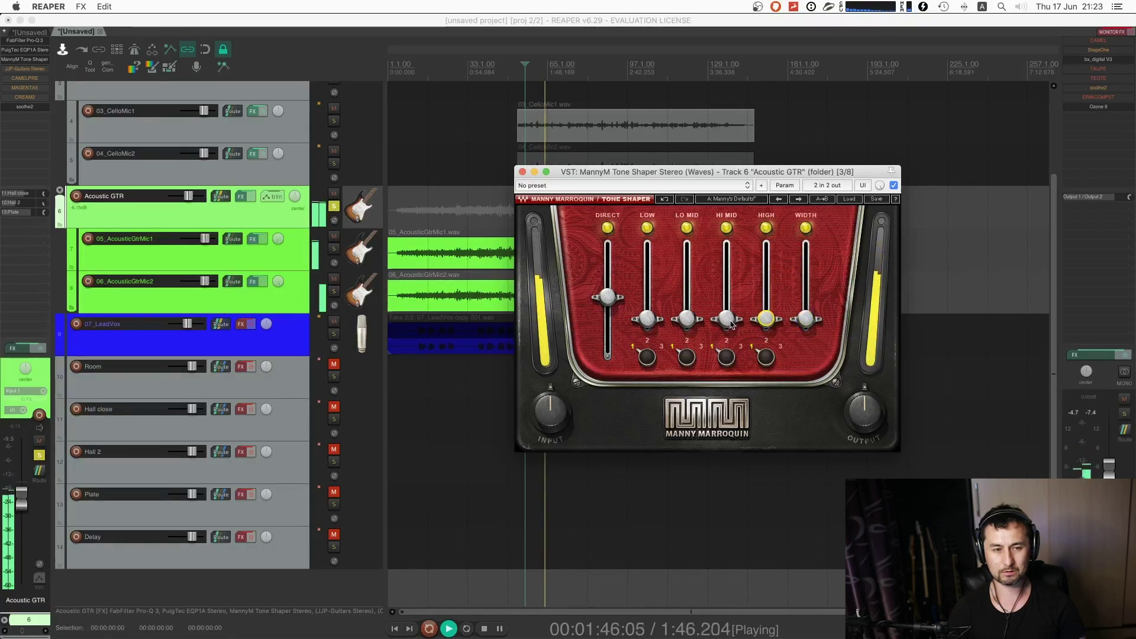
- Raise Tone Shaper's Lo Mid and Hi Mid faders slightly and compare the effect bypassed and enabled on the acoustic guitars
{"action": "mouse_move", "coordinate": [726, 320]}
{"action": "left_mouse_down"}
{"action": "mouse_move", "coordinate": [734, 242]}
{"action": "mouse_move", "coordinate": [726, 320]}
{"action": "mouse_move", "coordinate": [694, 294]}
{"action": "mouse_move", "coordinate": [727, 296]}
{"action": "mouse_move", "coordinate": [688, 308]}
{"action": "mouse_move", "coordinate": [732, 317]}
{"action": "left_mouse_up"}
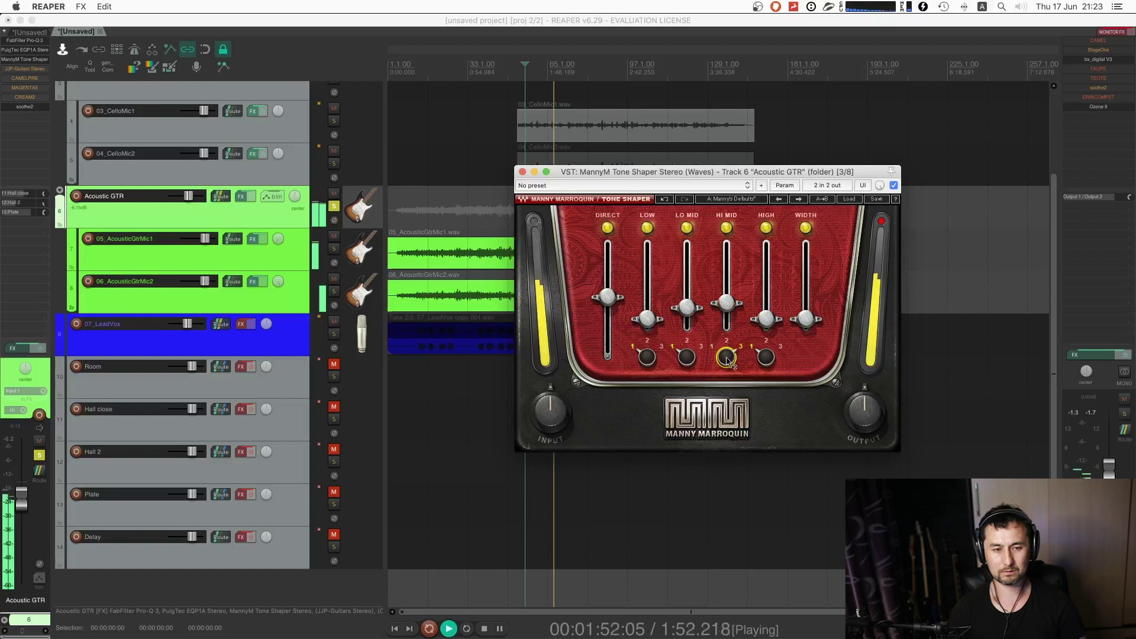
{"action": "left_click", "coordinate": [28, 60], "text": "shift"}
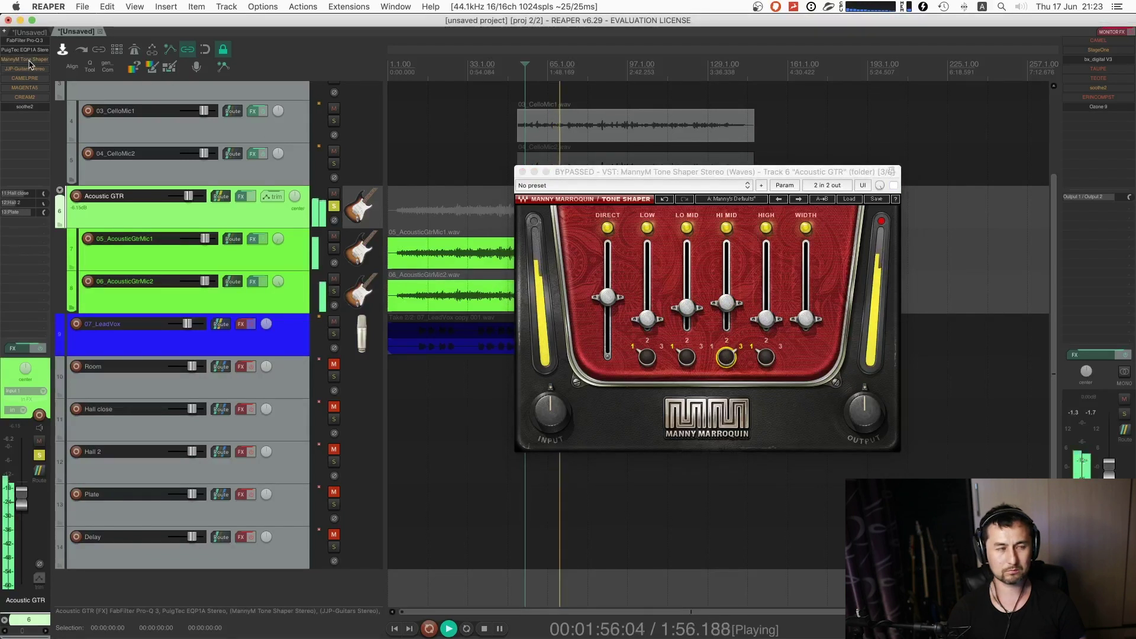
{"action": "left_click", "coordinate": [29, 60], "text": "shift"}
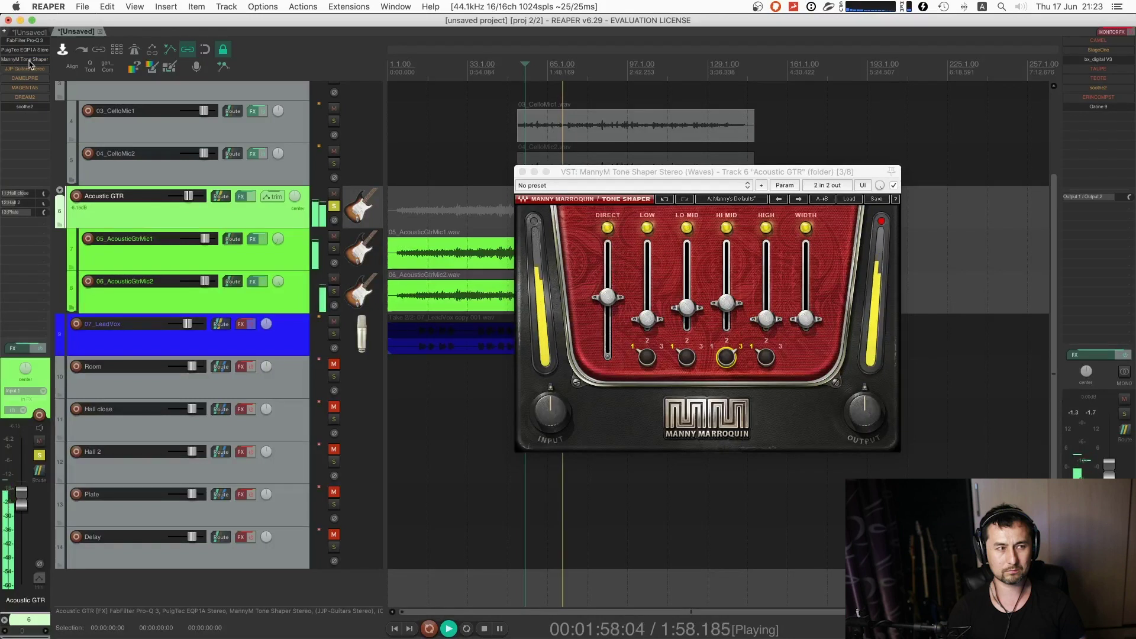
{"action": "left_click", "coordinate": [29, 60], "text": "shift"}
{"action": "left_click", "coordinate": [29, 60], "text": "shift"}
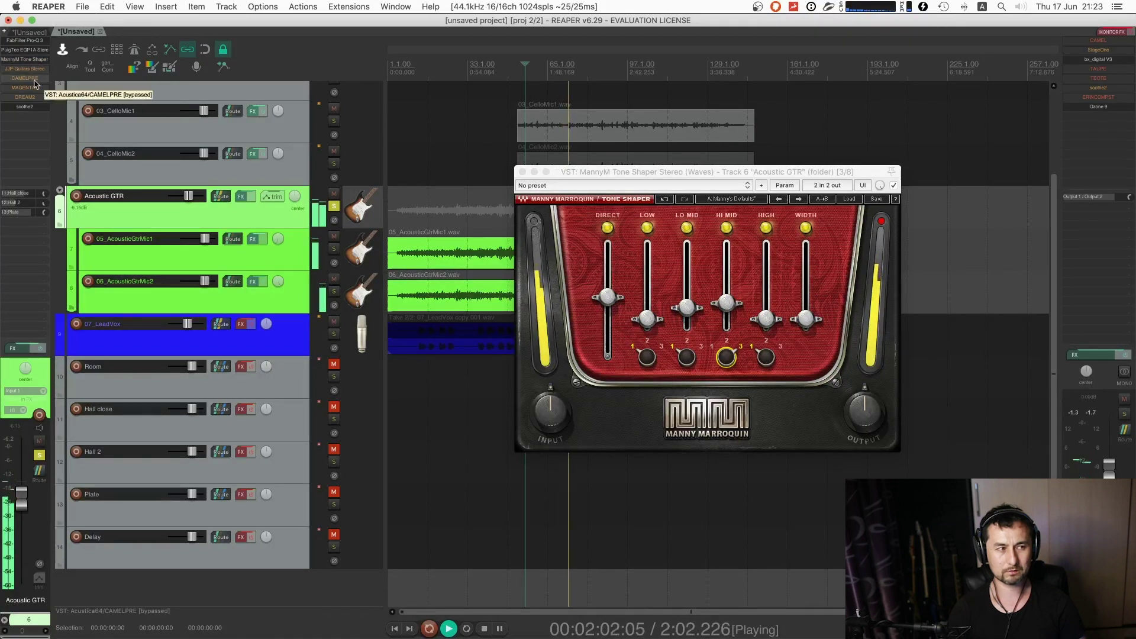
{"action": "key", "text": "space"}
- Bypass Tone Shaper, then enable and open JJP-Guitars on the Acoustic GTR folder, placing its window over the arrangement
{"action": "left_click", "coordinate": [30, 65], "text": "shift"}
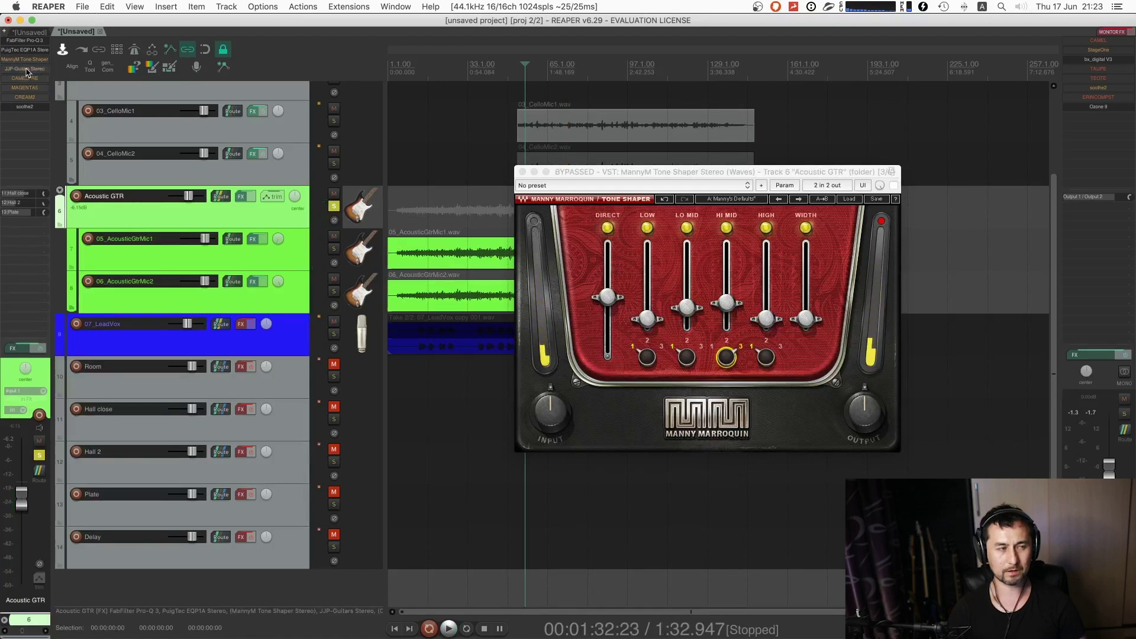
{"action": "left_click", "coordinate": [29, 70]}
{"action": "left_click_drag", "start_coordinate": [512, 49], "coordinate": [680, 127]}
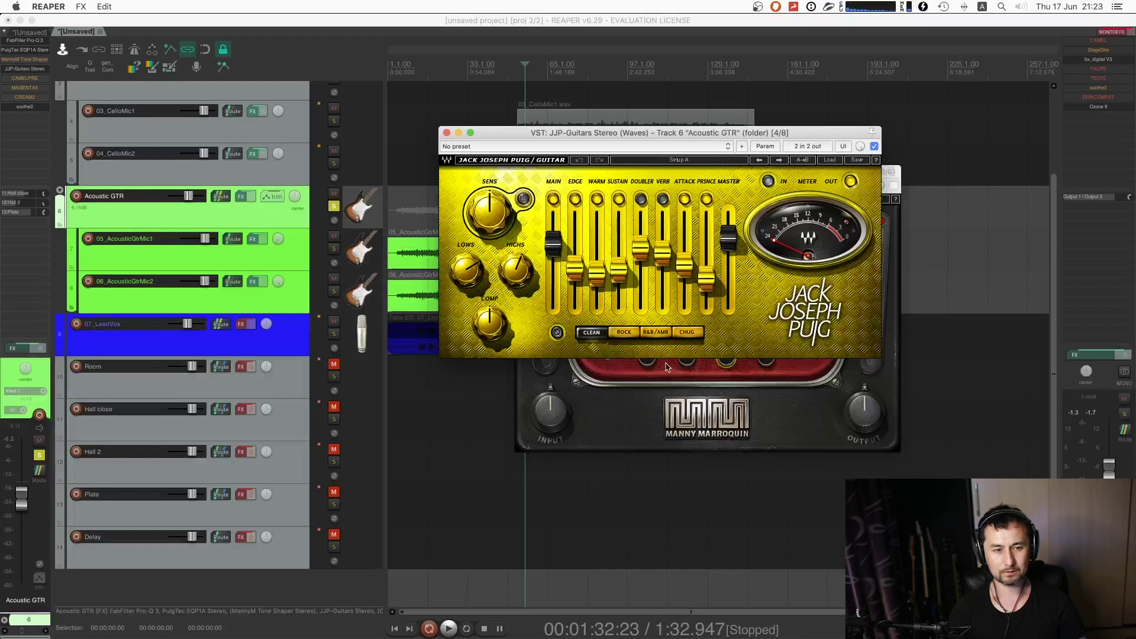
- Play the acoustic guitars through JJP-Guitars, try the R&B/AMB mode, return to Clean and restart playback
{"action": "key", "text": "space"}
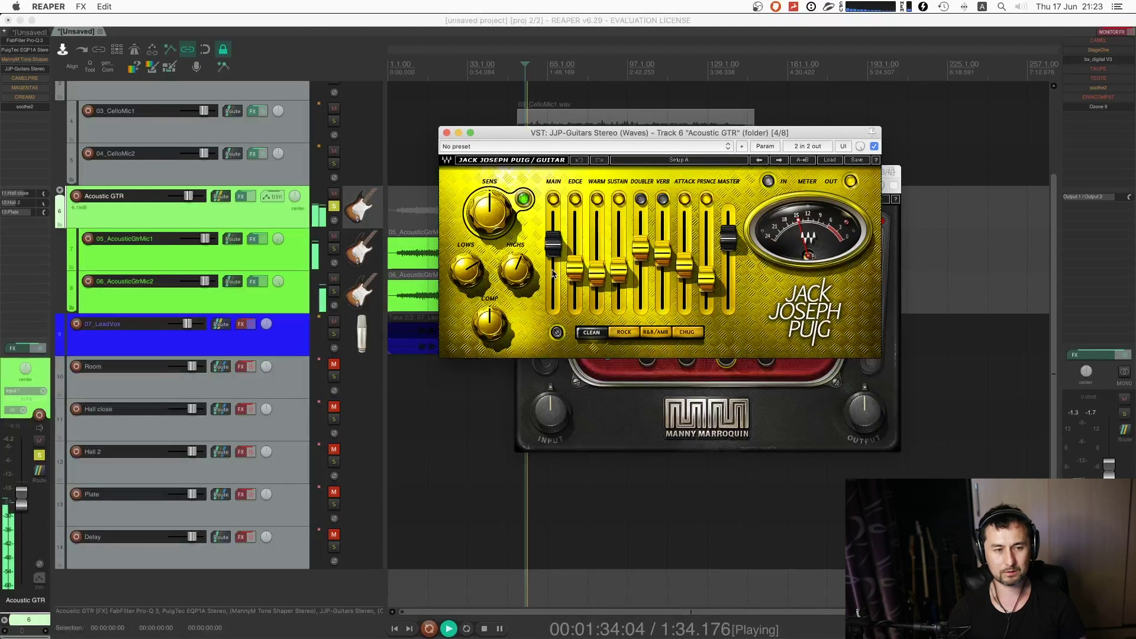
{"action": "left_click", "coordinate": [655, 332]}
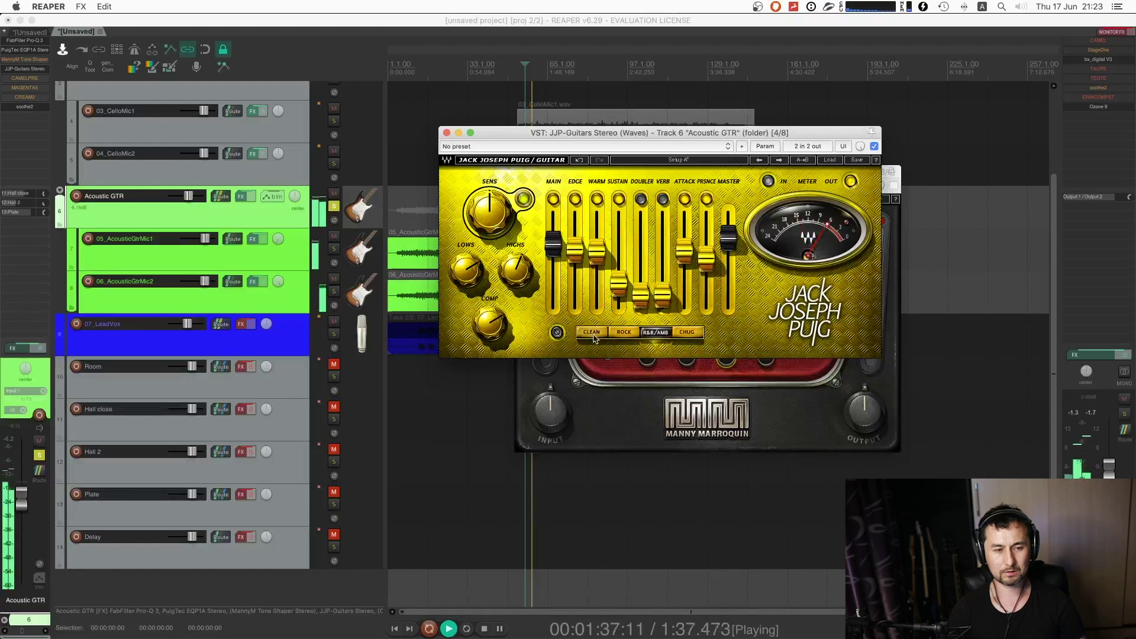
{"action": "left_click", "coordinate": [593, 333]}
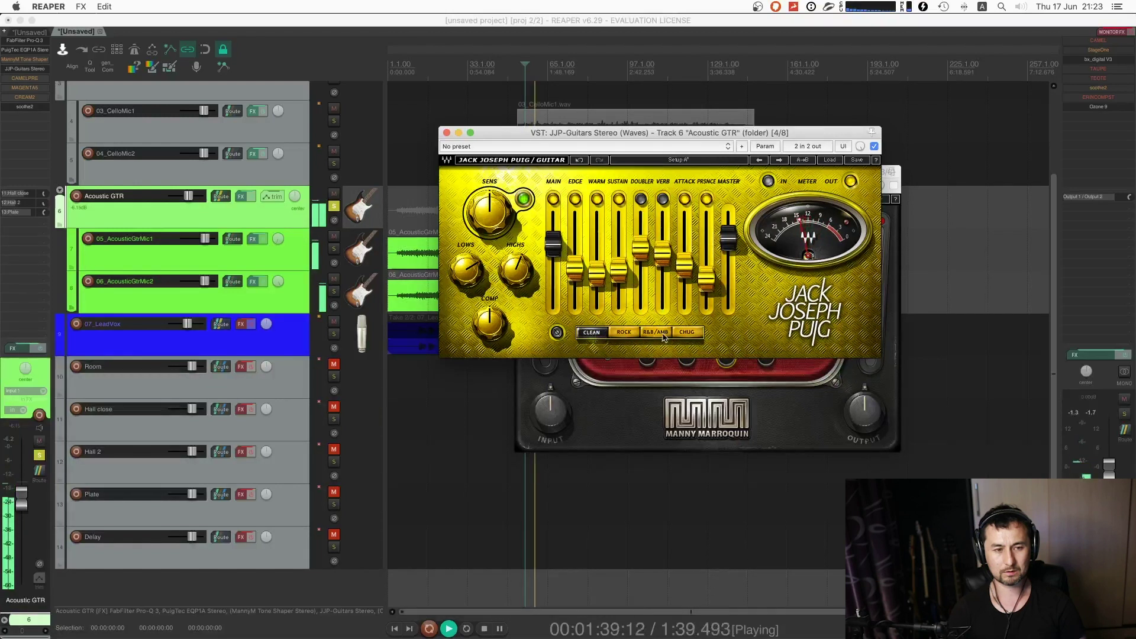
{"action": "key", "text": "space"}
{"action": "key", "text": "space"}
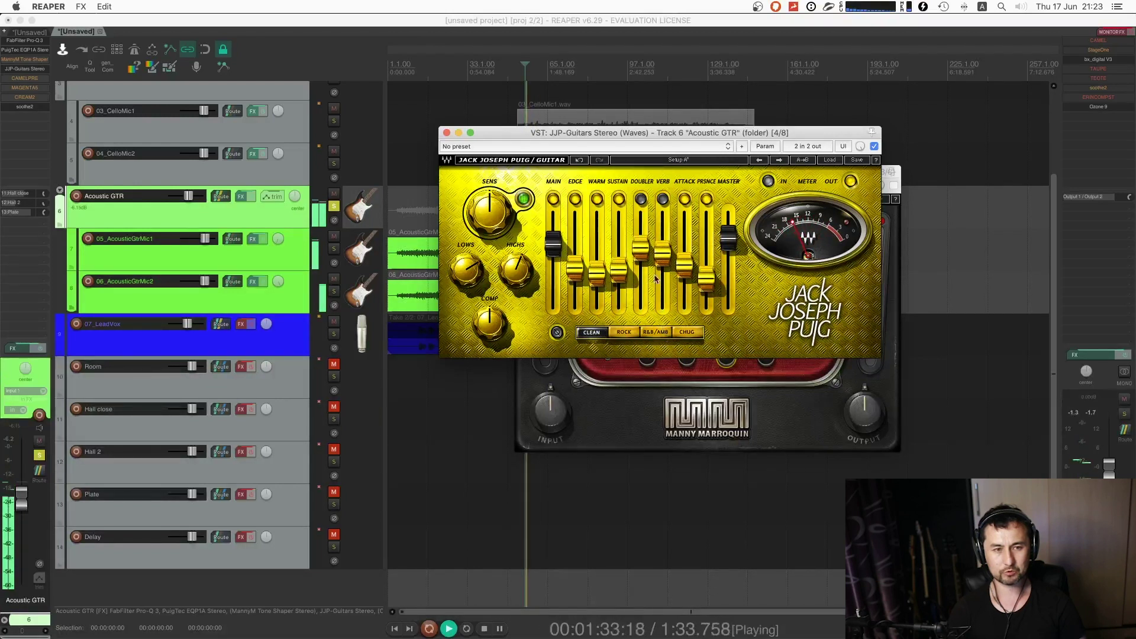
- Set JJP-Guitars' Doubler slightly above its starting level, raise Edge, Warm, Sustain and Verb, and switch the Verb channel on
{"action": "left_click_drag", "start_coordinate": [641, 249], "coordinate": [641, 222]}
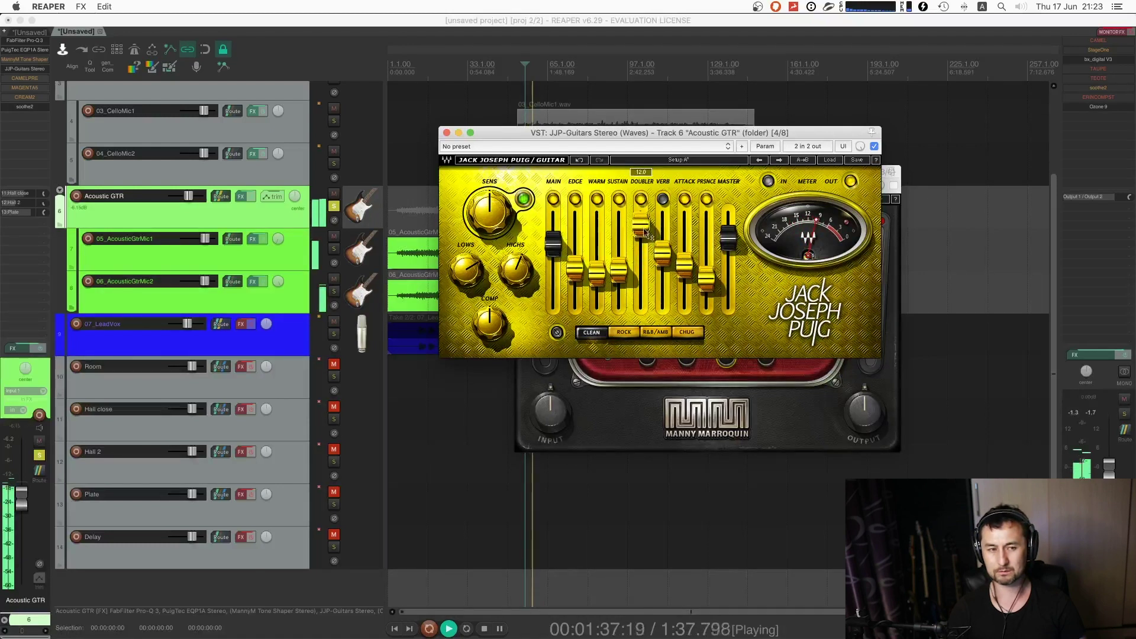
{"action": "left_click_drag", "start_coordinate": [647, 232], "coordinate": [642, 247]}
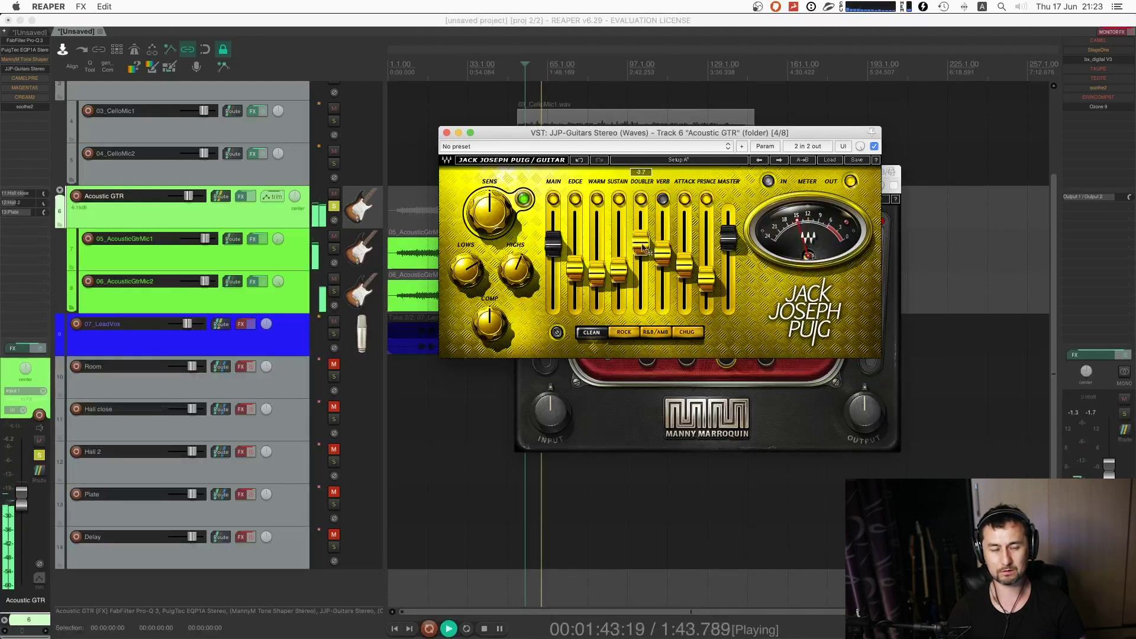
{"action": "left_click_drag", "start_coordinate": [574, 270], "coordinate": [597, 261]}
{"action": "left_click_drag", "start_coordinate": [618, 272], "coordinate": [662, 240]}
{"action": "left_click", "coordinate": [662, 199]}
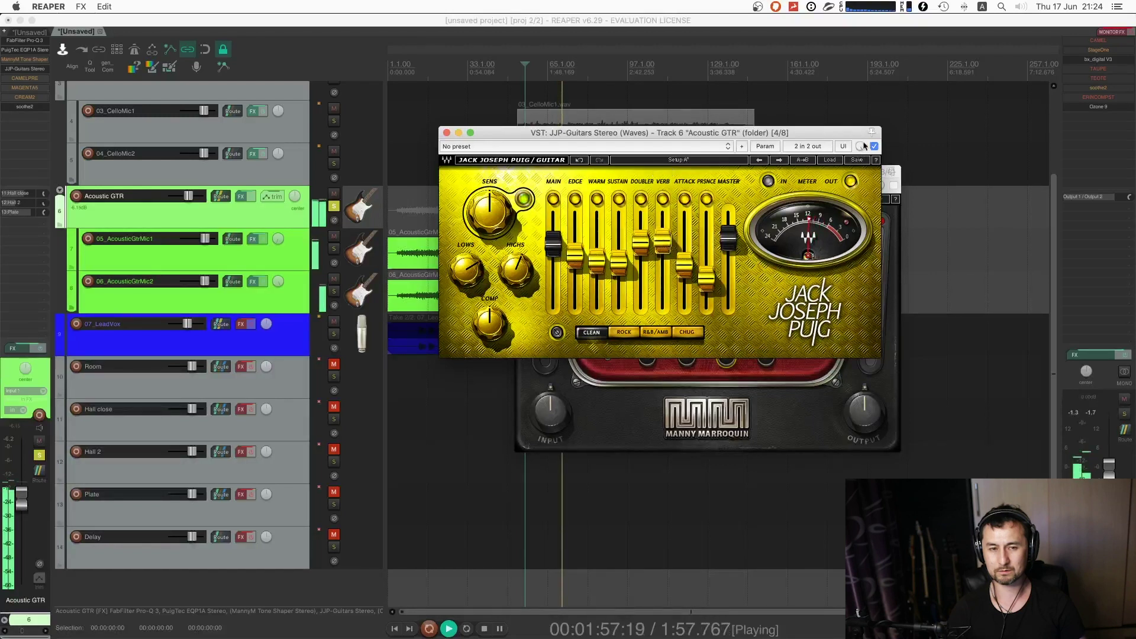
- Lower JJP-Guitars' Presence, compare 0% and 100% wet, turn Verb down and switch it off, and stop playback
{"action": "left_click_drag", "start_coordinate": [706, 278], "coordinate": [705, 290]}
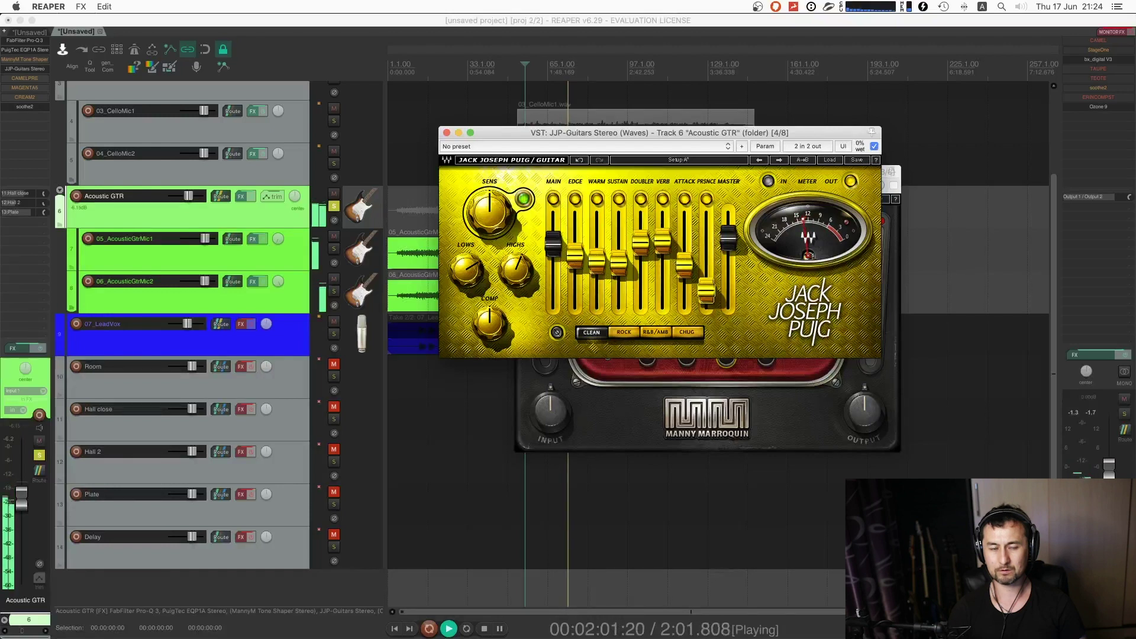
{"action": "left_click_drag", "start_coordinate": [860, 146], "coordinate": [860, 121]}
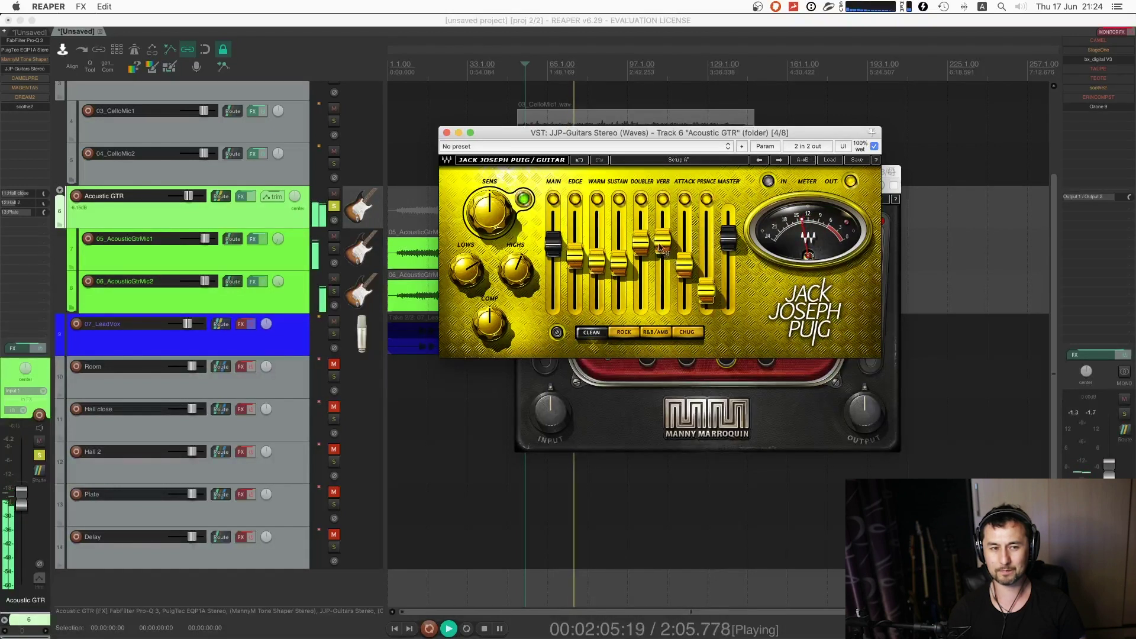
{"action": "left_click_drag", "start_coordinate": [661, 249], "coordinate": [594, 263]}
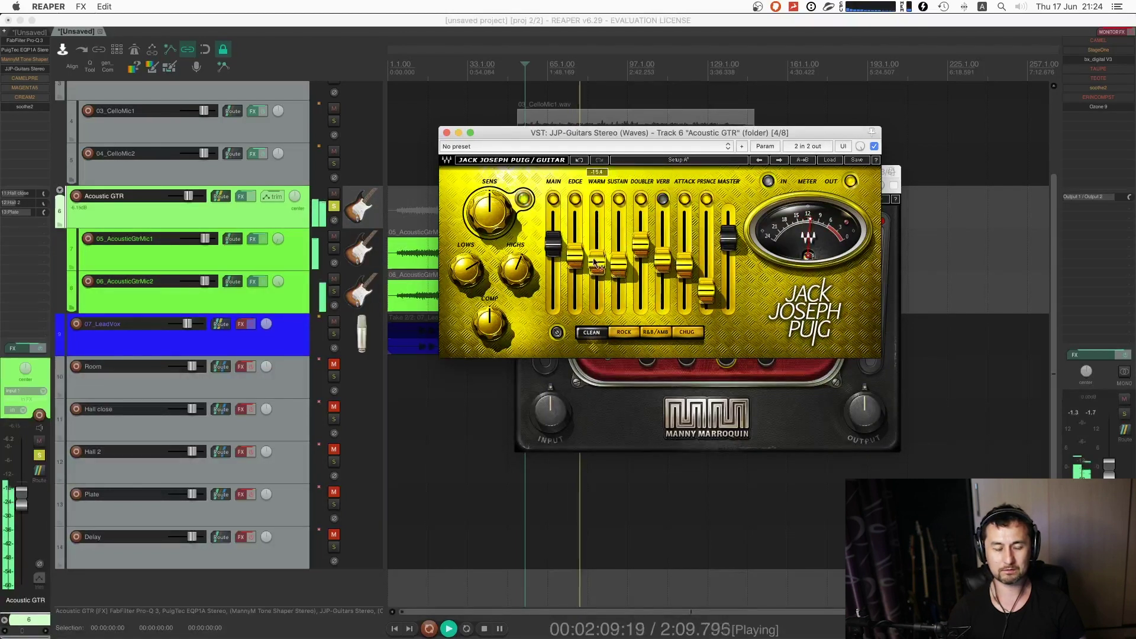
{"action": "key", "text": "space"}
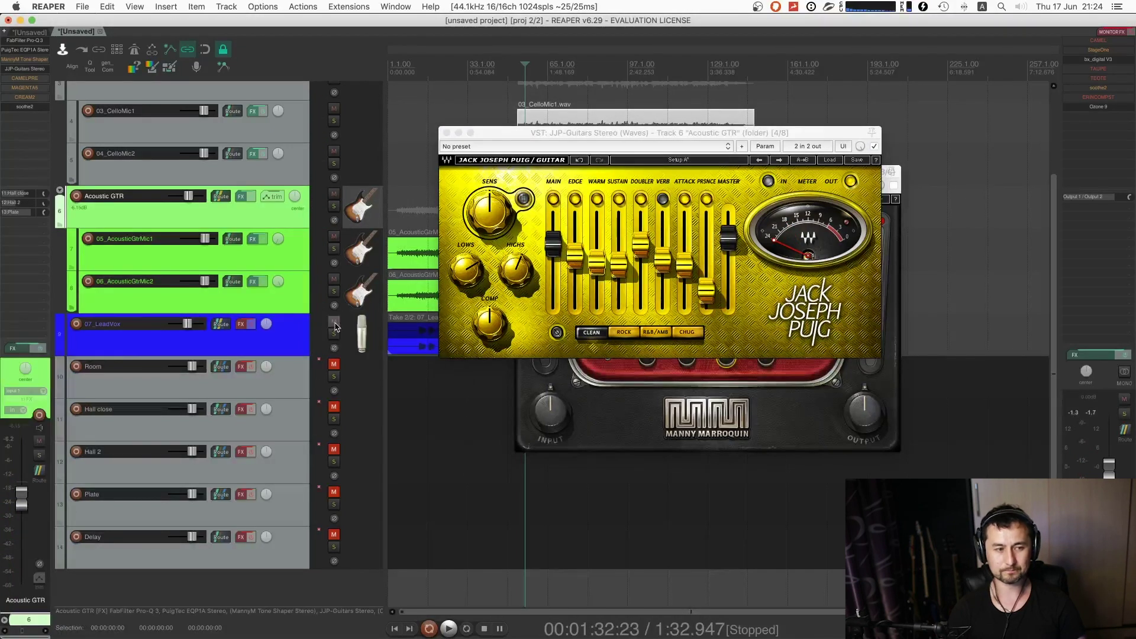
- Mute 07_LeadVox, unsolo the Acoustic GTR folder, and compare JJP-Guitars bypassed and enabled while the mix plays
{"action": "left_click", "coordinate": [334, 323]}
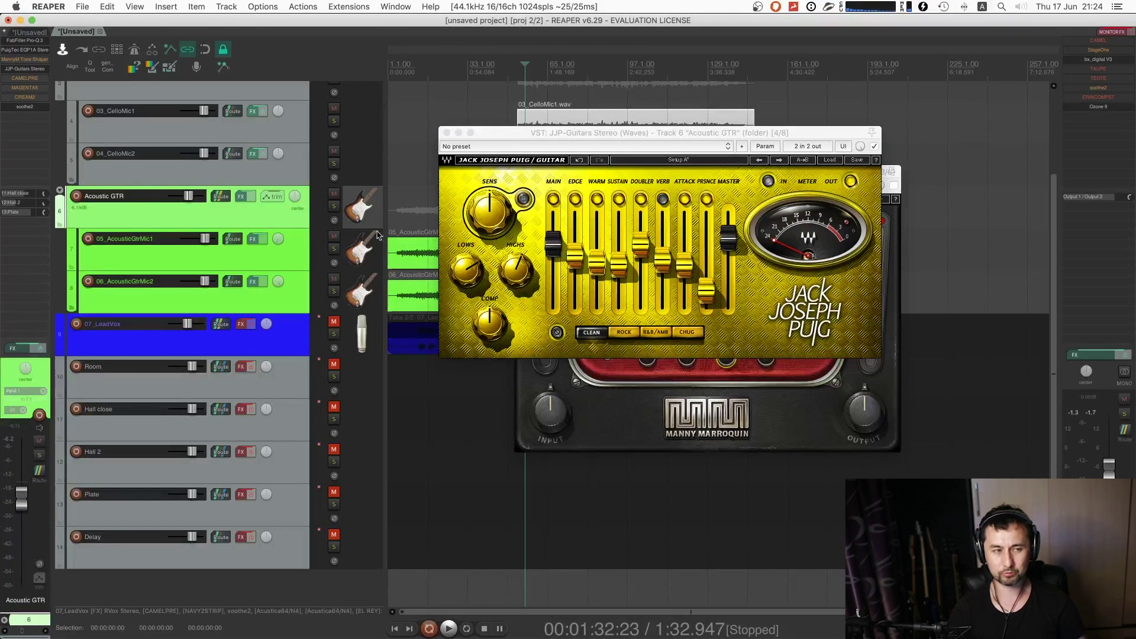
{"action": "key", "text": "space"}
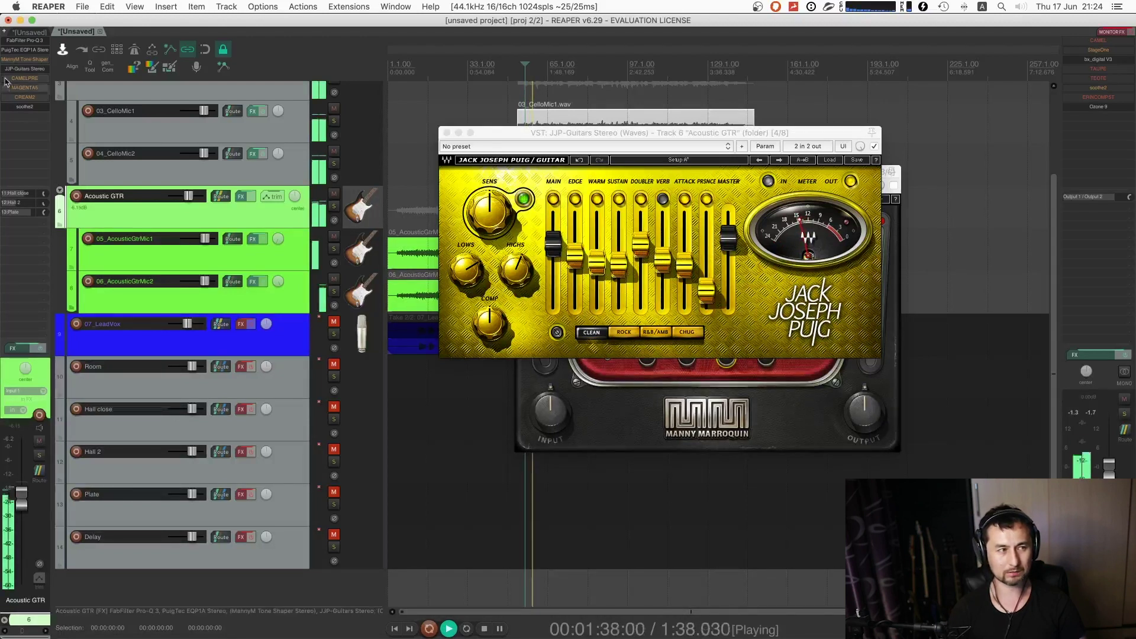
{"action": "left_click", "coordinate": [26, 68], "text": "super"}
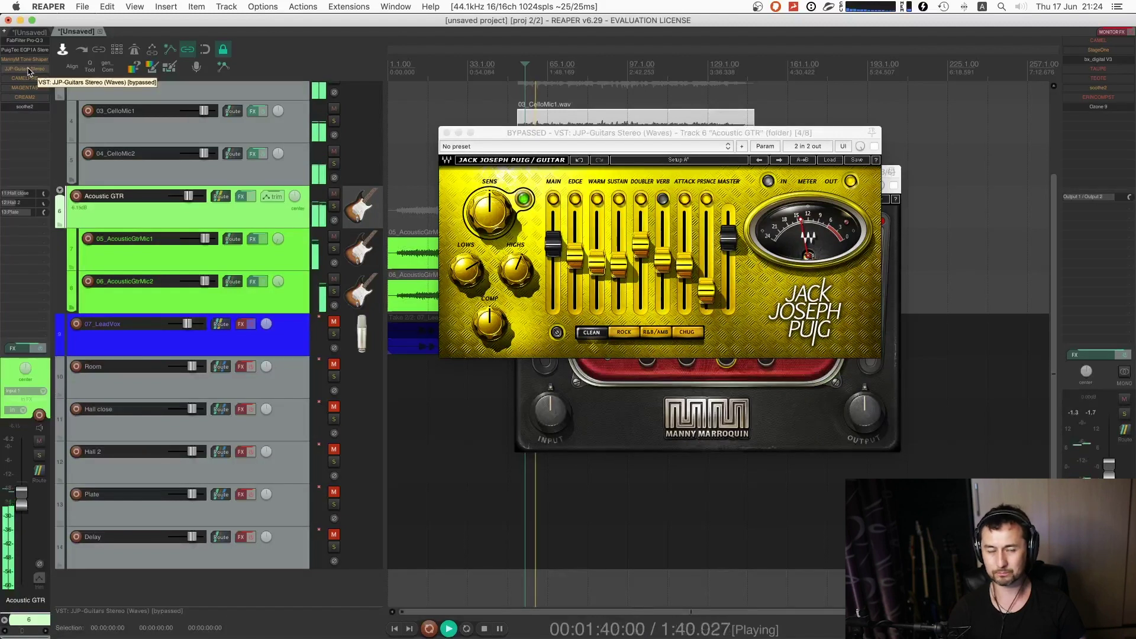
{"action": "left_click", "coordinate": [26, 68], "text": "super"}
- Reduce JJP-Guitars' Highs, adjust Comp, raise Warm and Sustain slightly, and lower Attack while listening in the mix
{"action": "left_click_drag", "start_coordinate": [516, 269], "coordinate": [490, 305]}
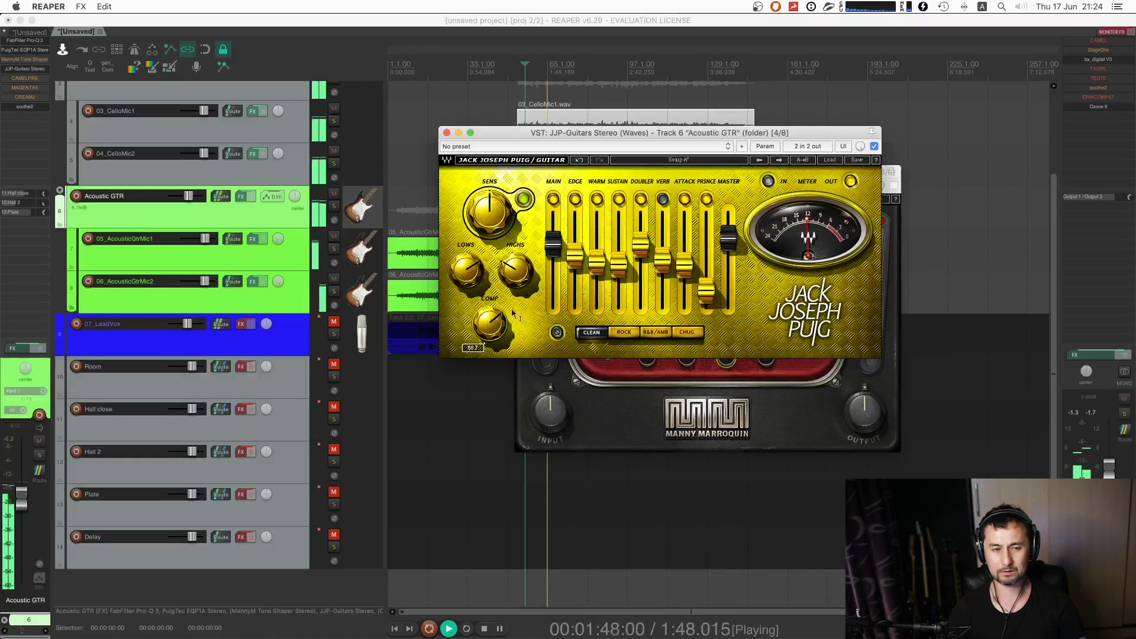
{"action": "left_click_drag", "start_coordinate": [591, 261], "coordinate": [619, 256]}
{"action": "mouse_move", "coordinate": [685, 267]}
{"action": "left_mouse_down"}
{"action": "mouse_move", "coordinate": [685, 299]}
{"action": "mouse_move", "coordinate": [680, 277]}
{"action": "left_mouse_up"}
{"action": "left_click_drag", "start_coordinate": [666, 267], "coordinate": [668, 264]}
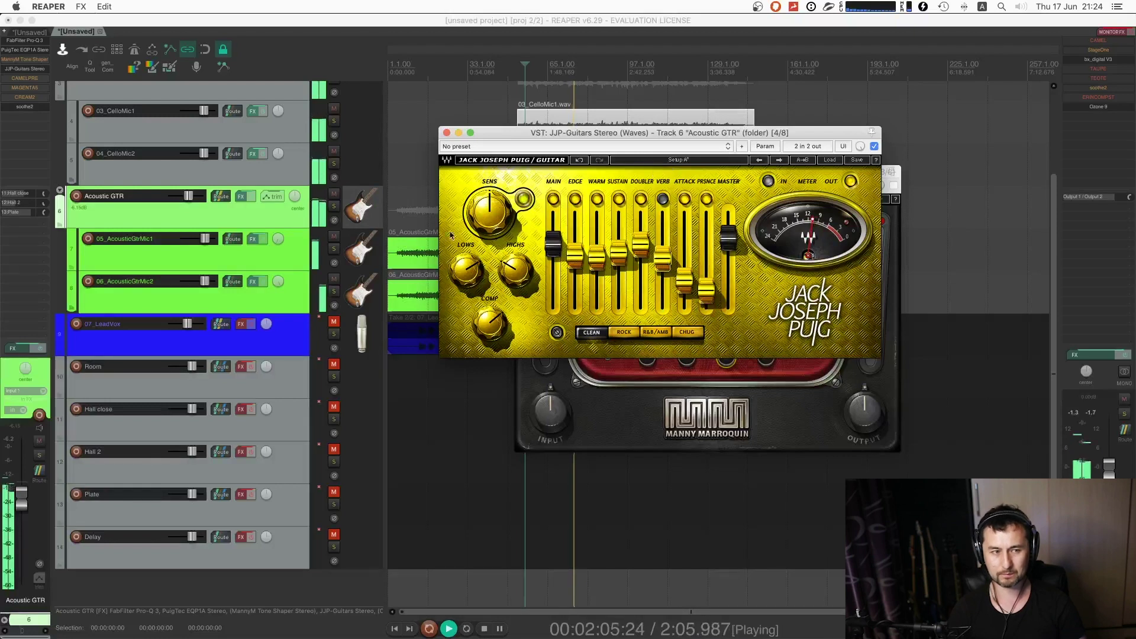
- Compare JJP-Guitars and Tone Shaper enabled and bypassed on the Acoustic GTR folder, briefly checking the PuigTec settings
{"action": "left_click", "coordinate": [25, 68]}
{"action": "left_click", "coordinate": [25, 69], "text": "super"}
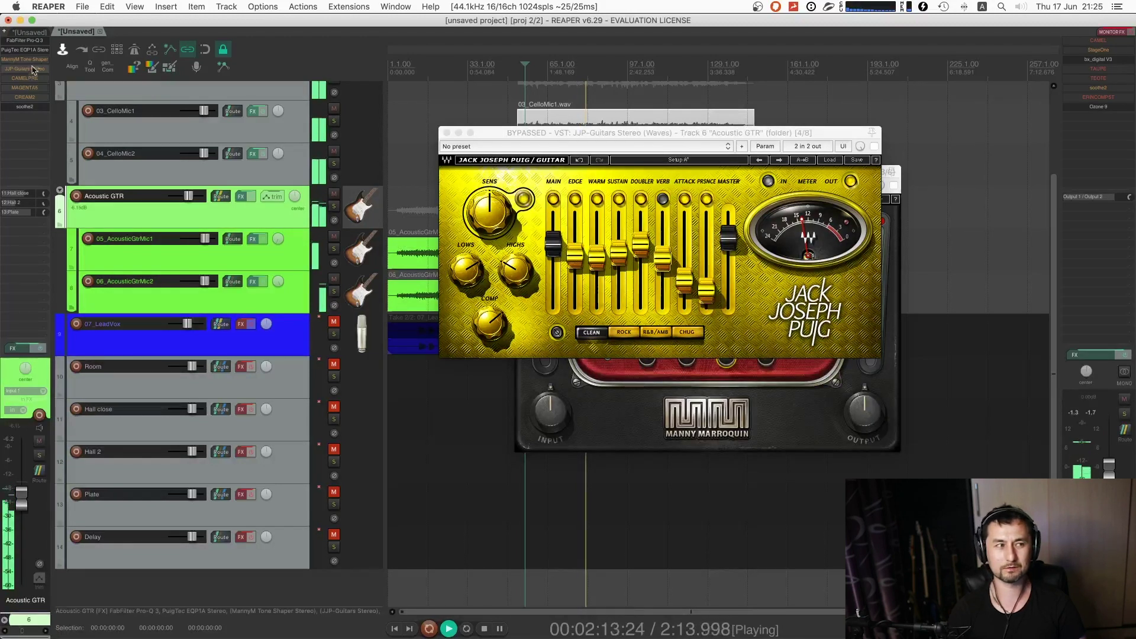
{"action": "left_click", "coordinate": [24, 50]}
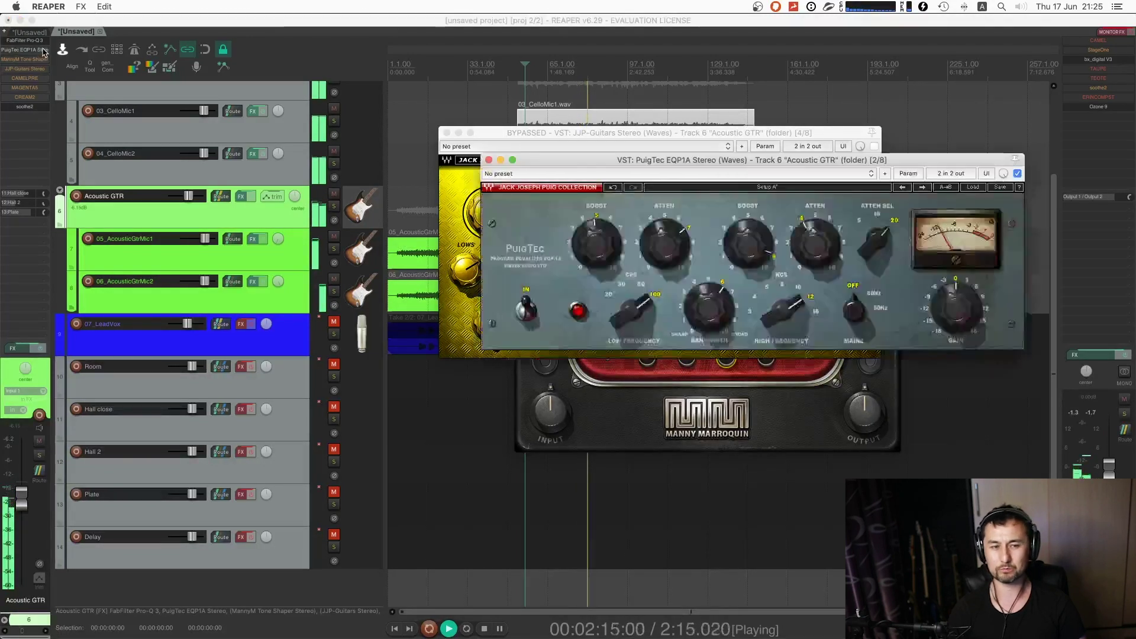
{"action": "left_click", "coordinate": [489, 160]}
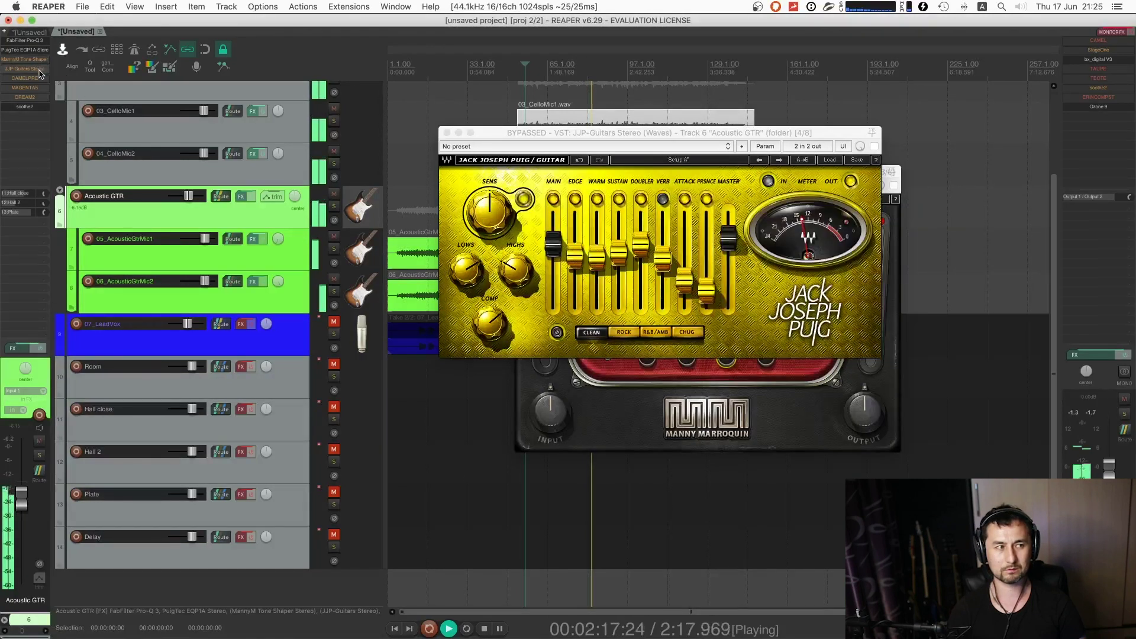
{"action": "left_click", "coordinate": [41, 60], "text": "super"}
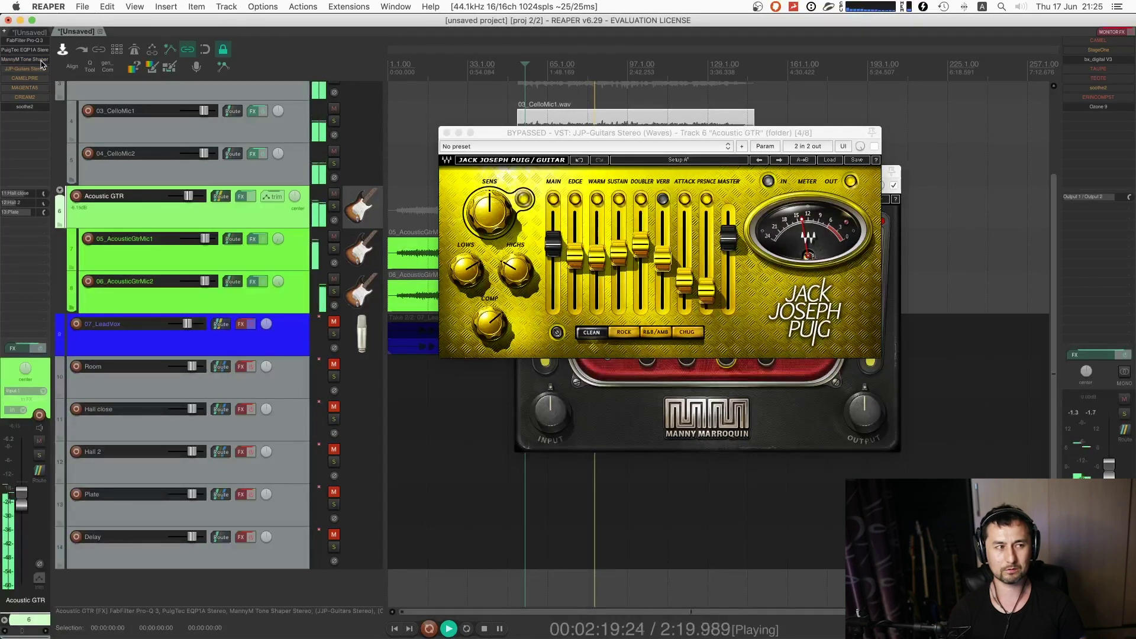
{"action": "left_click", "coordinate": [41, 60], "text": "super"}
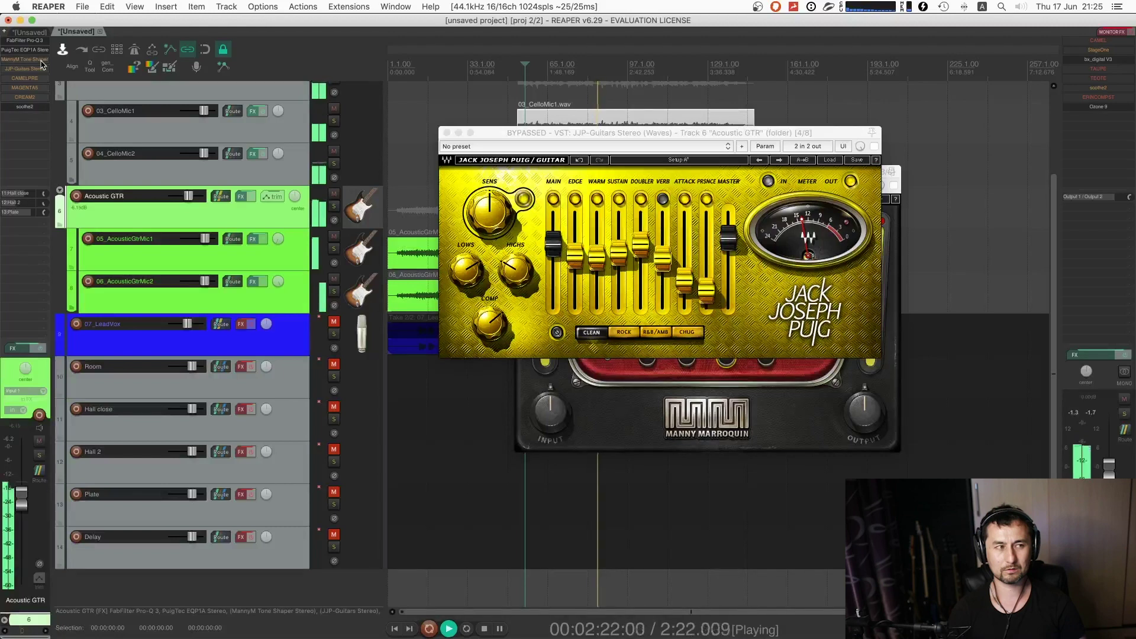
- Close and remove Tone Shaper from the Acoustic GTR folder, re-enable JJP-Guitars and place its window over the arrangement
{"action": "left_click_drag", "start_coordinate": [592, 132], "coordinate": [296, 127]}
{"action": "left_click_drag", "start_coordinate": [541, 172], "coordinate": [600, 166]}
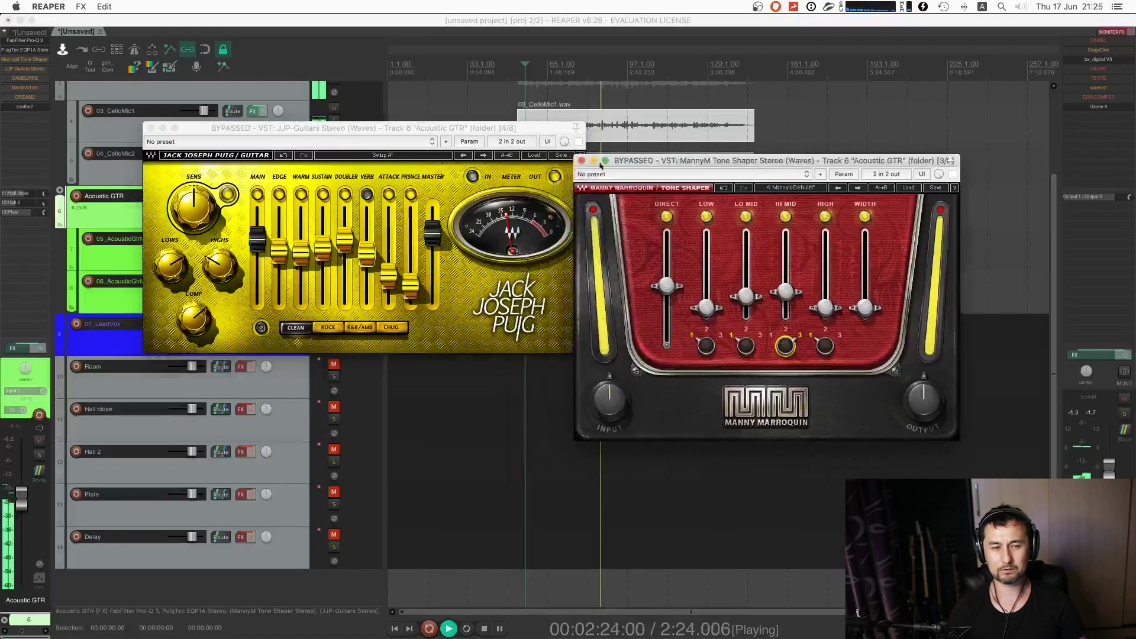
{"action": "left_click", "coordinate": [582, 160]}
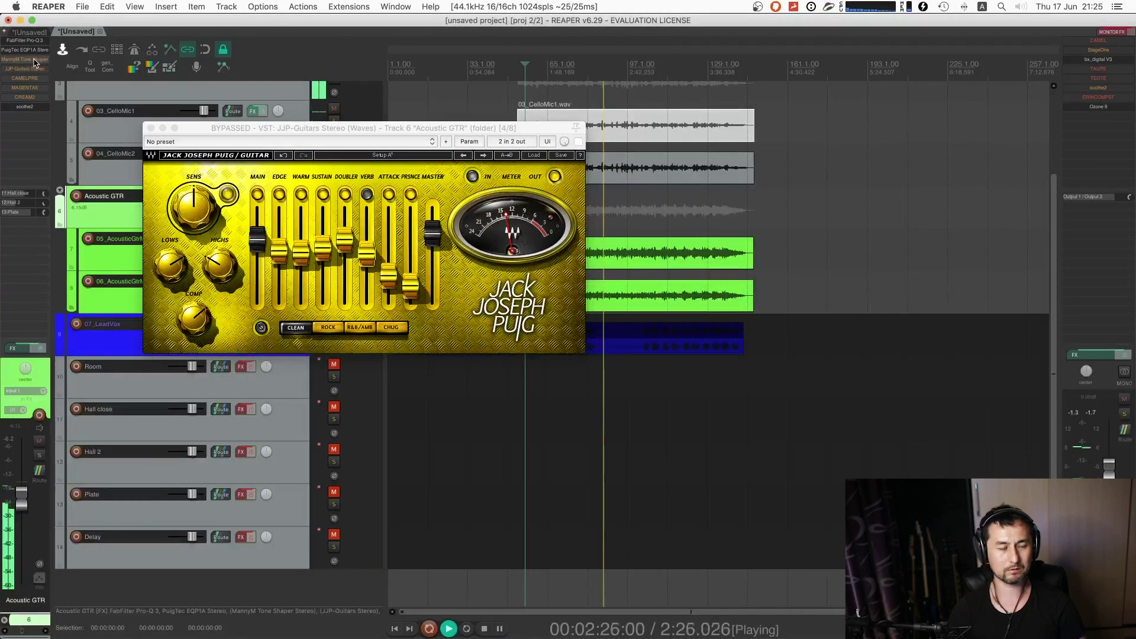
{"action": "left_click", "coordinate": [33, 61], "text": "alt"}
{"action": "left_click", "coordinate": [37, 64], "text": "super"}
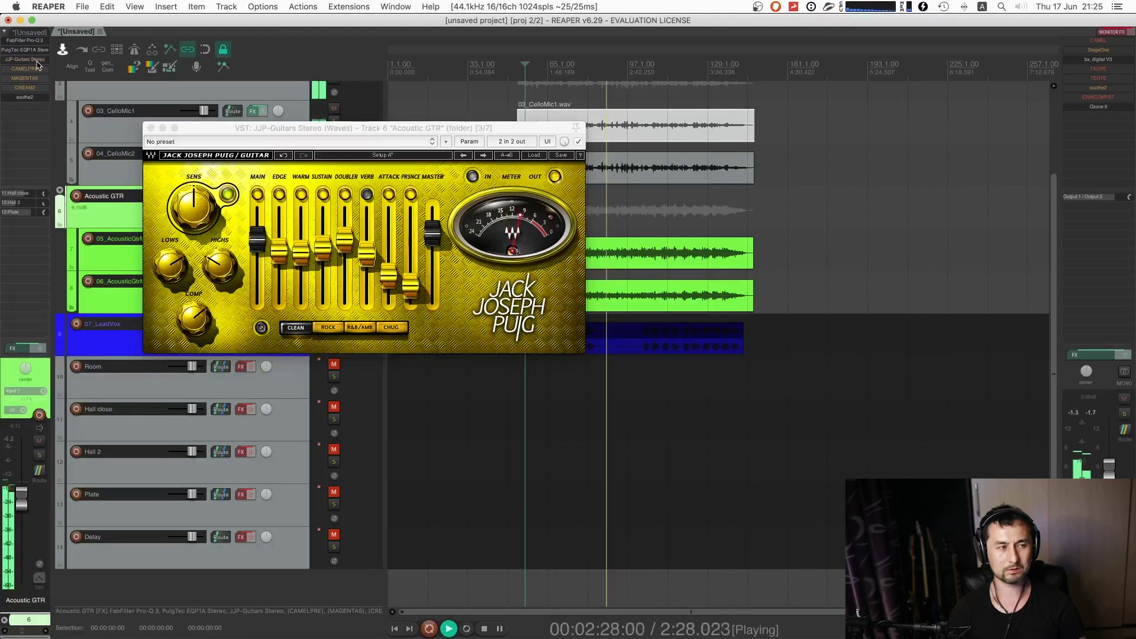
{"action": "left_click_drag", "start_coordinate": [466, 131], "coordinate": [788, 156]}
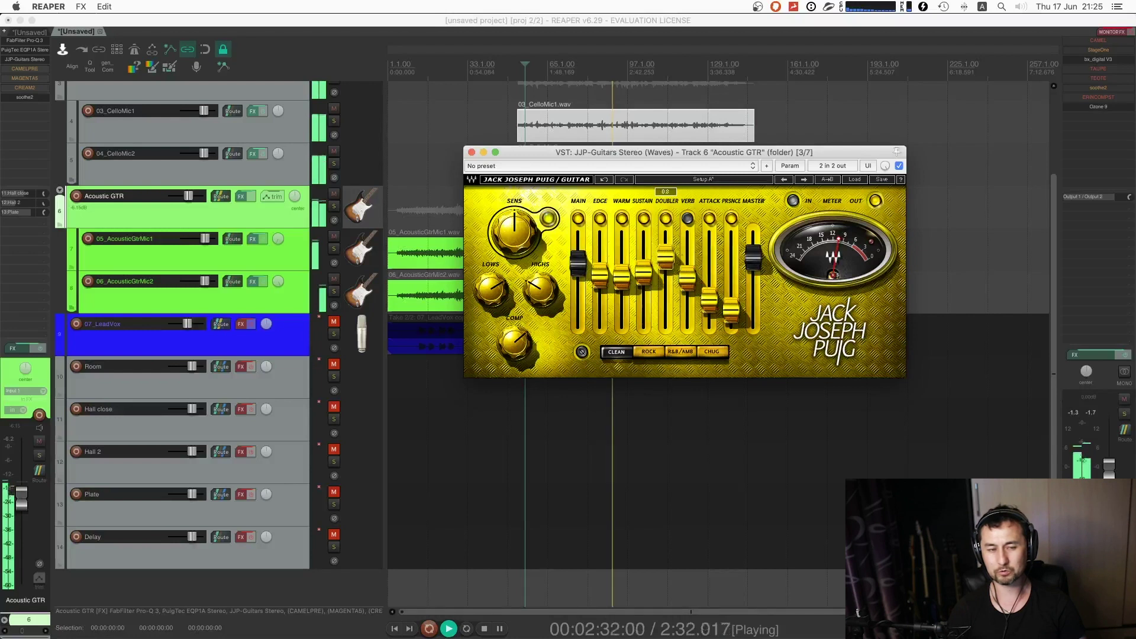
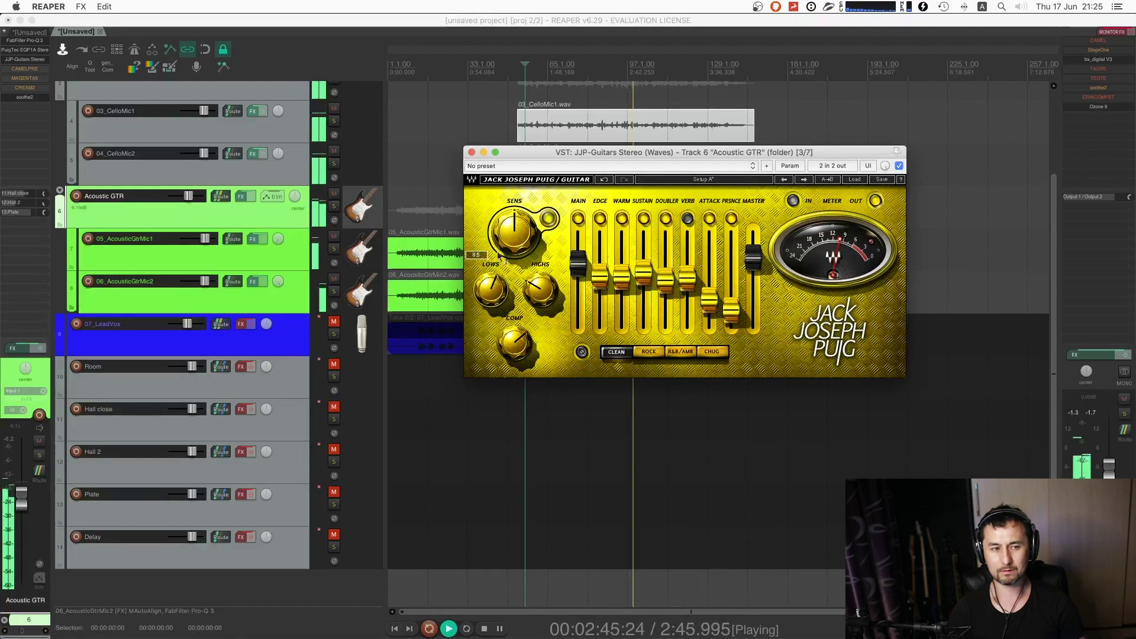
- Stop playback, bypass JJP-Guitars on the Acoustic GTR folder and close its window
{"action": "left_click", "coordinate": [472, 152]}
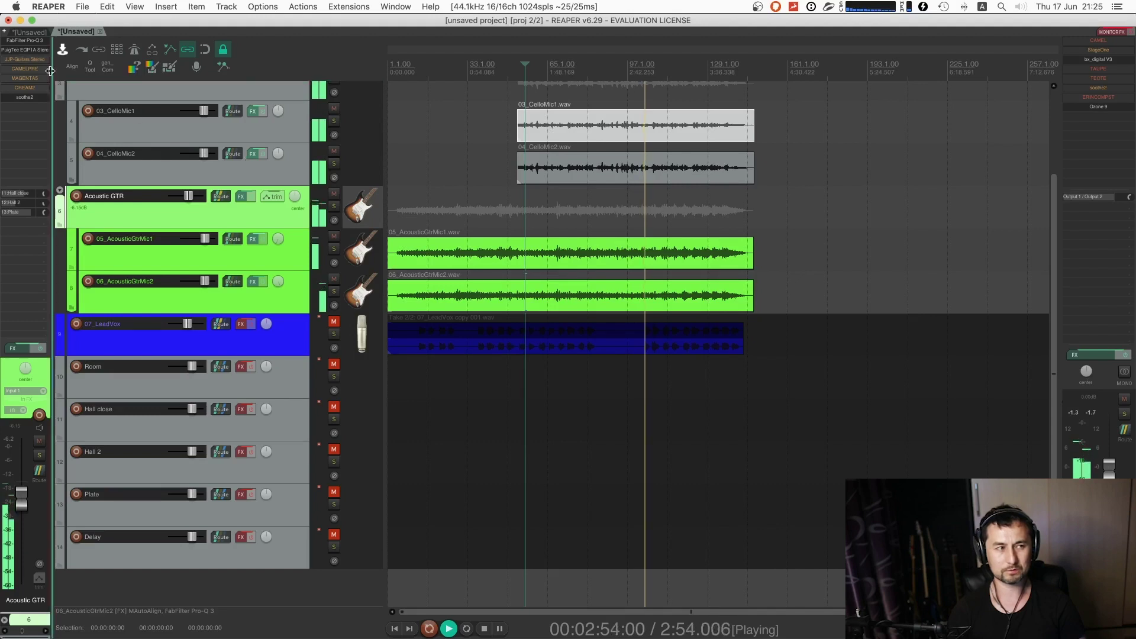
{"action": "key", "text": "space"}
{"action": "left_click", "coordinate": [25, 59]}
{"action": "left_click_drag", "start_coordinate": [600, 279], "coordinate": [600, 275]}
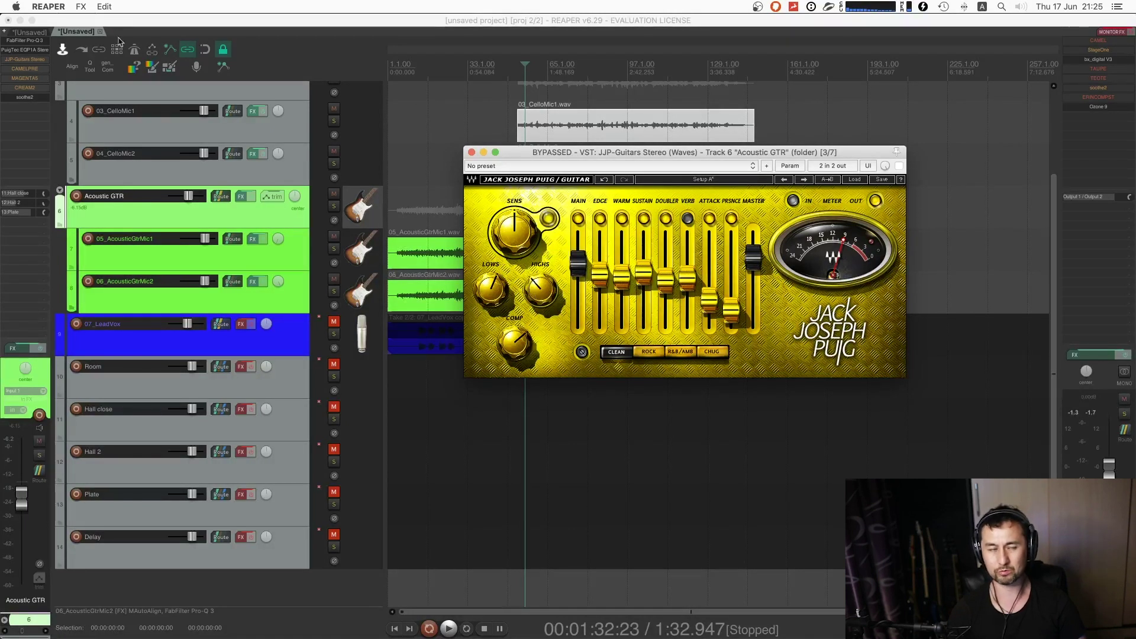
{"action": "left_click", "coordinate": [472, 153]}
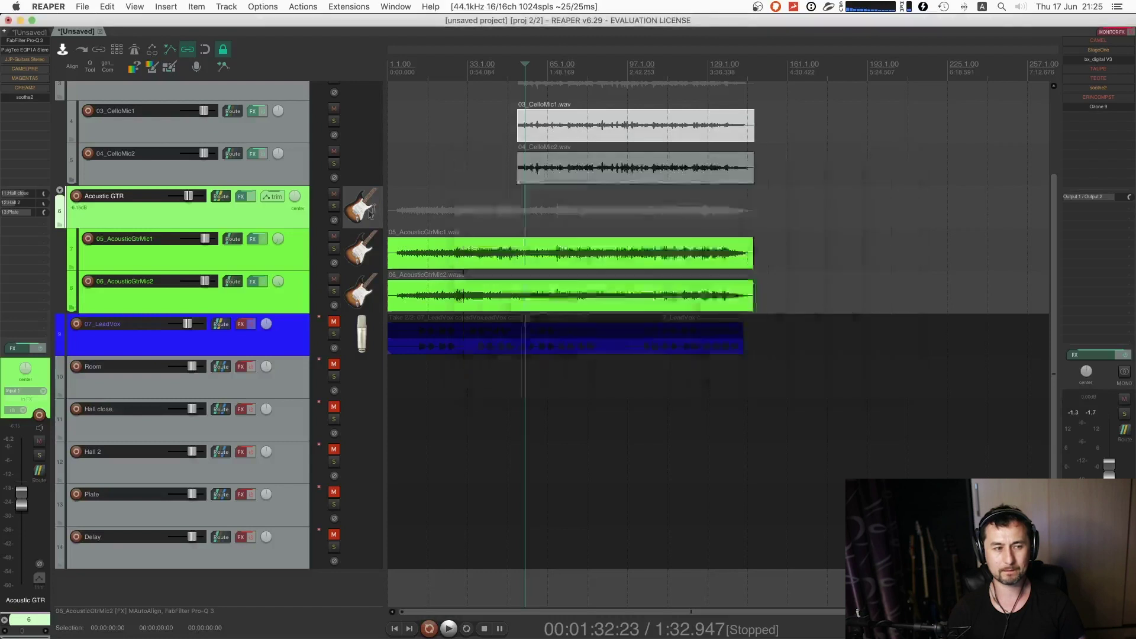
{"action": "left_click", "coordinate": [303, 180]}
{"action": "left_click", "coordinate": [368, 201]}
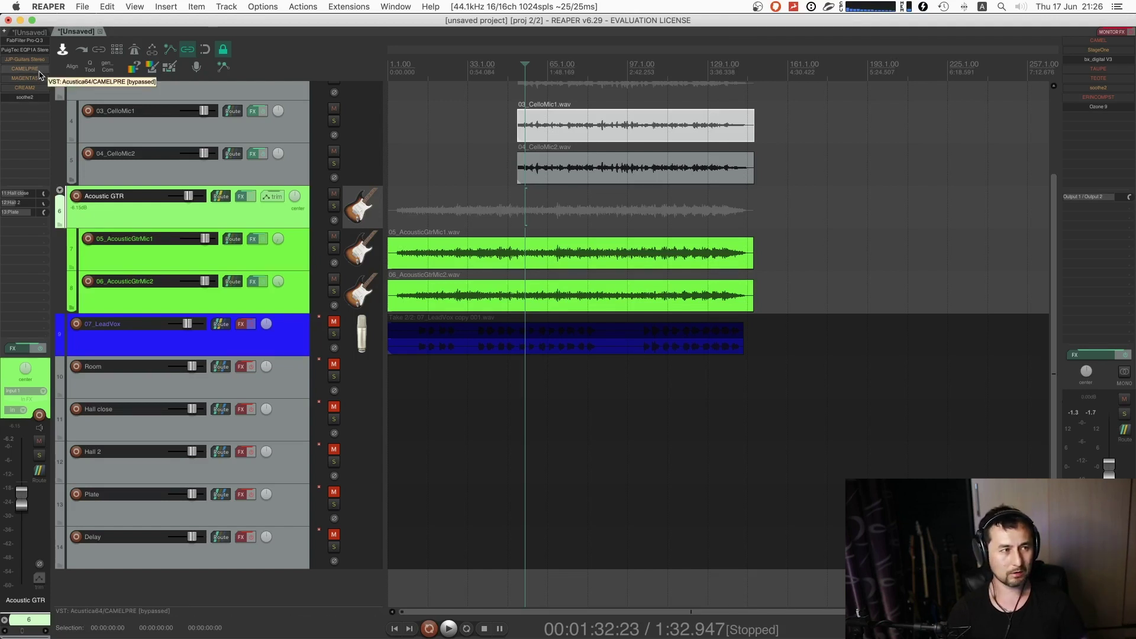
- Copy the Acustica N4 compressor with Opto 3a from 07_LeadVox to the Acoustic GTR folder, bring it online and open it over the arrangement
{"action": "double_click", "coordinate": [42, 114]}
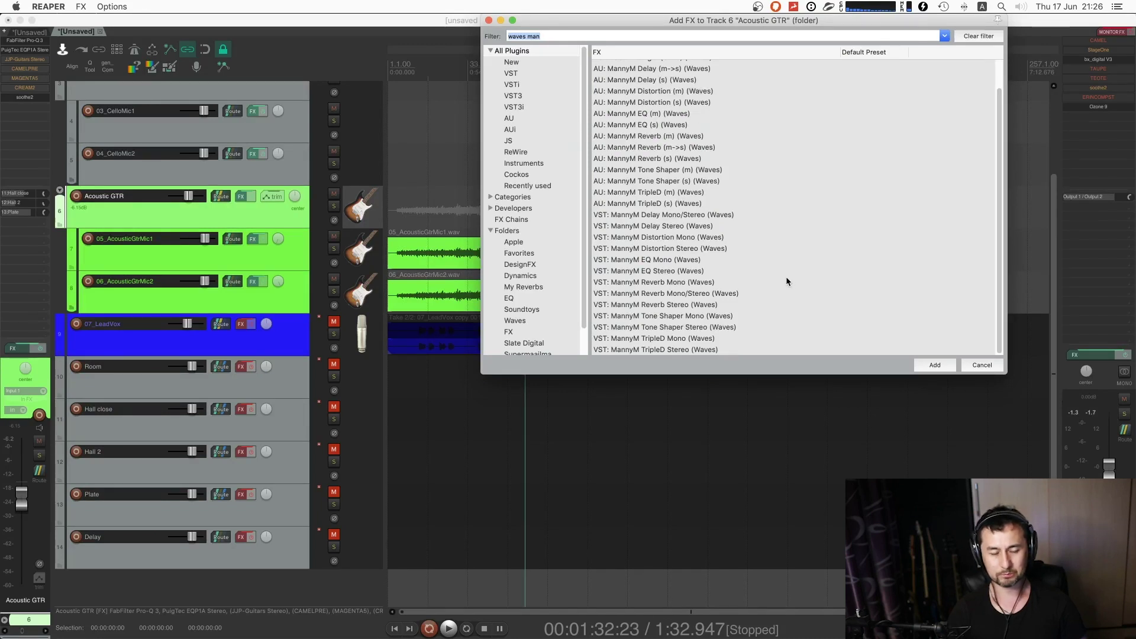
{"action": "left_click", "coordinate": [982, 365]}
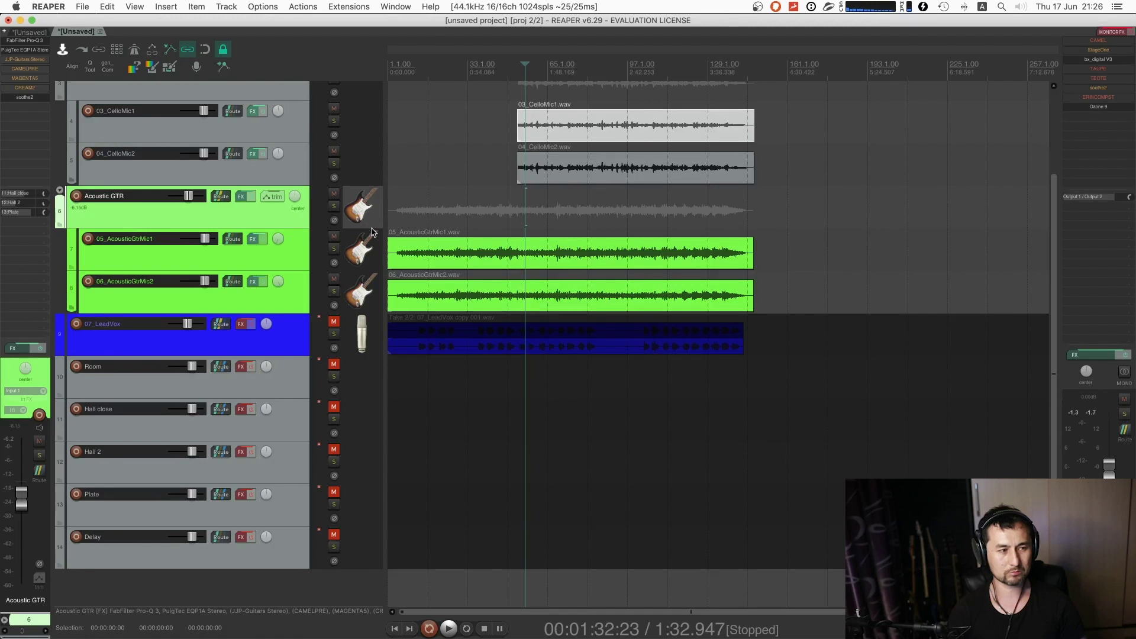
{"action": "left_click", "coordinate": [367, 342]}
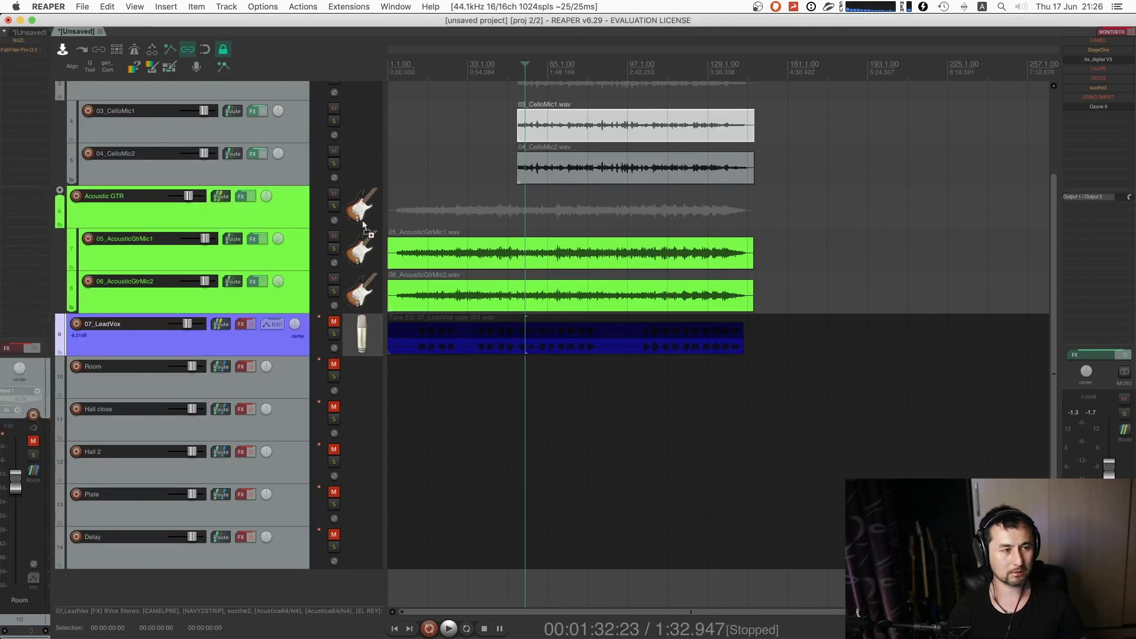
{"action": "left_click", "coordinate": [353, 205]}
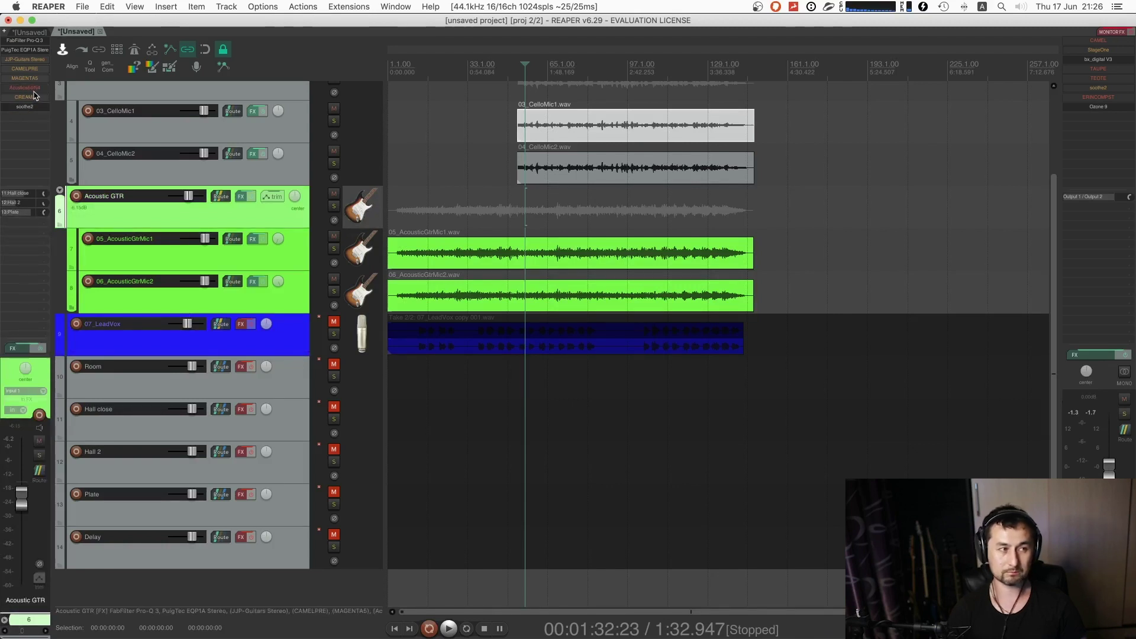
{"action": "left_click", "coordinate": [33, 90]}
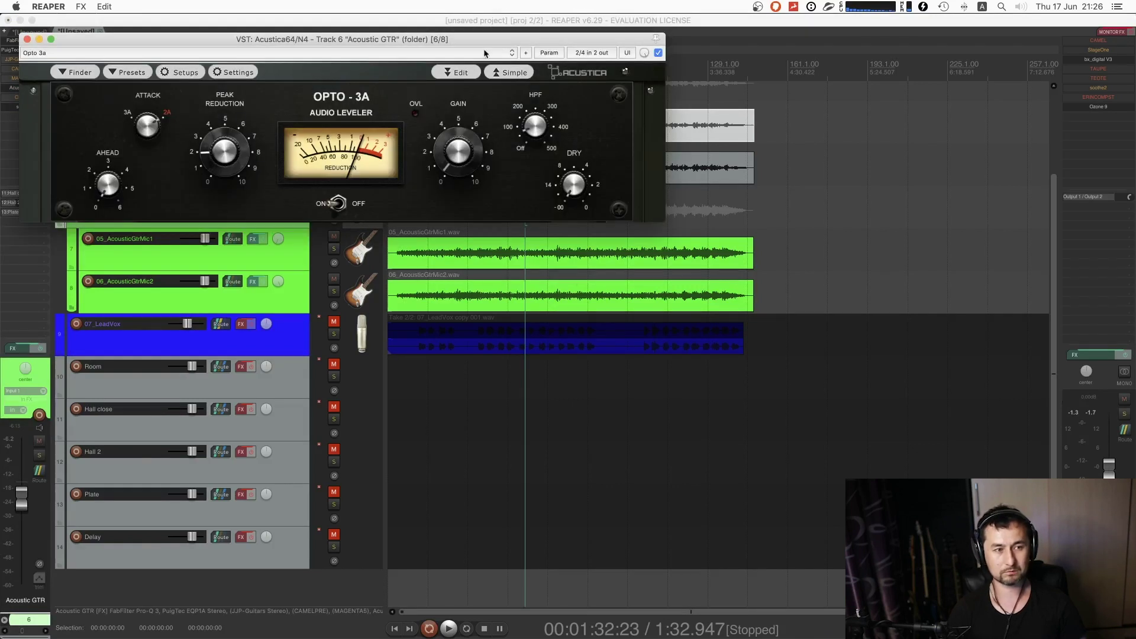
{"action": "left_click_drag", "start_coordinate": [469, 39], "coordinate": [847, 265]}
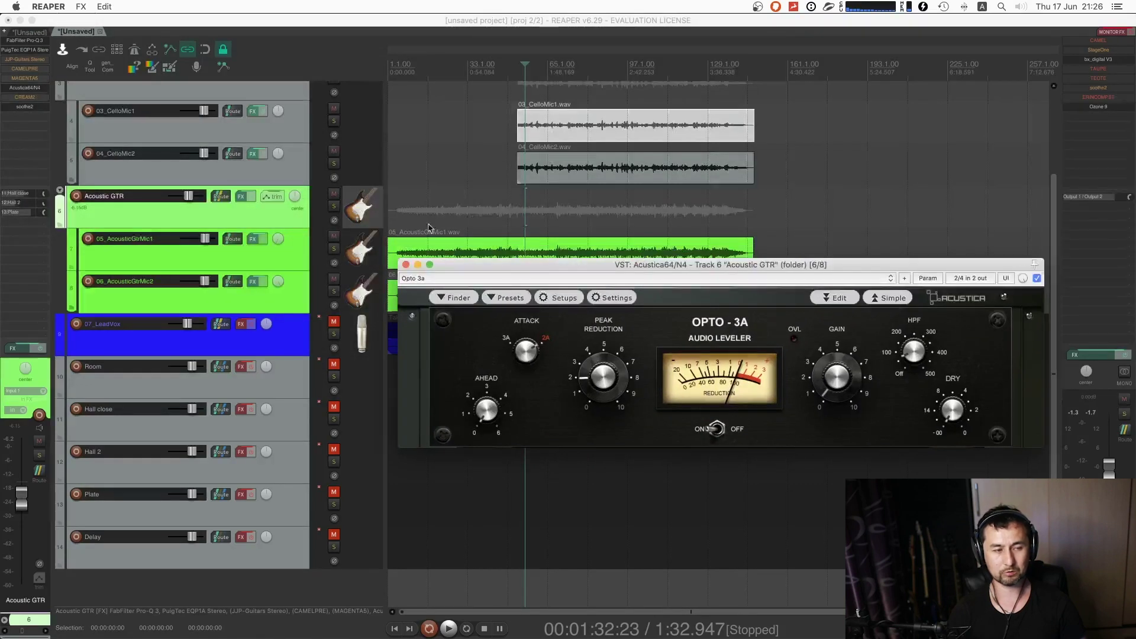
- Play the mix and raise the Opto-3A's Peak Reduction to about 5 on the Acoustic GTR folder
{"action": "key", "text": "space"}
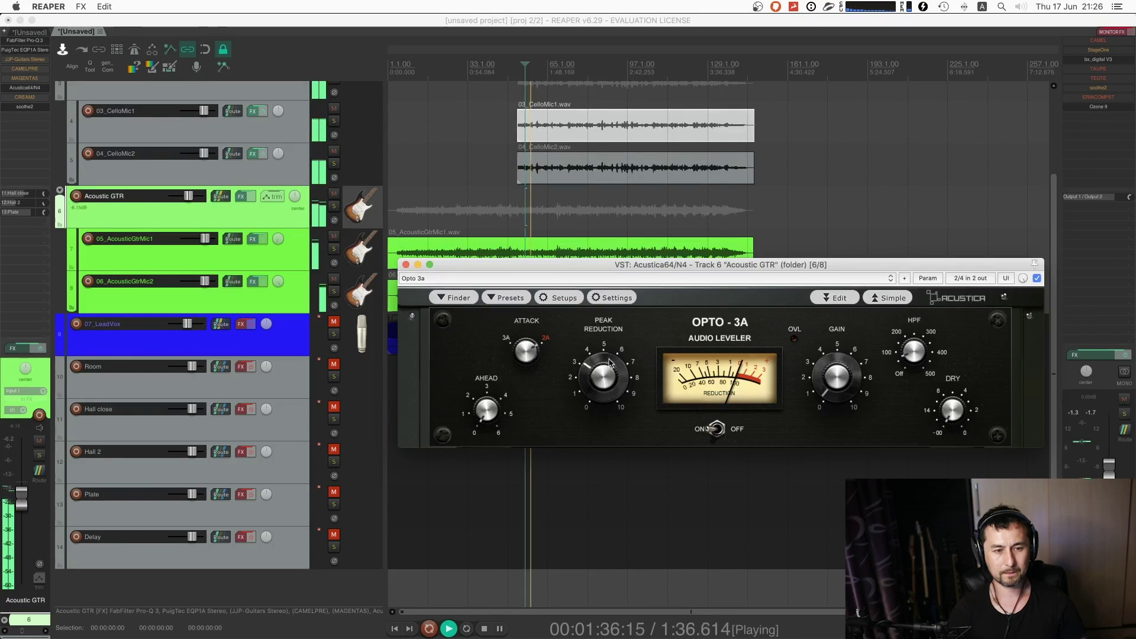
{"action": "left_click_drag", "start_coordinate": [605, 377], "coordinate": [610, 354]}
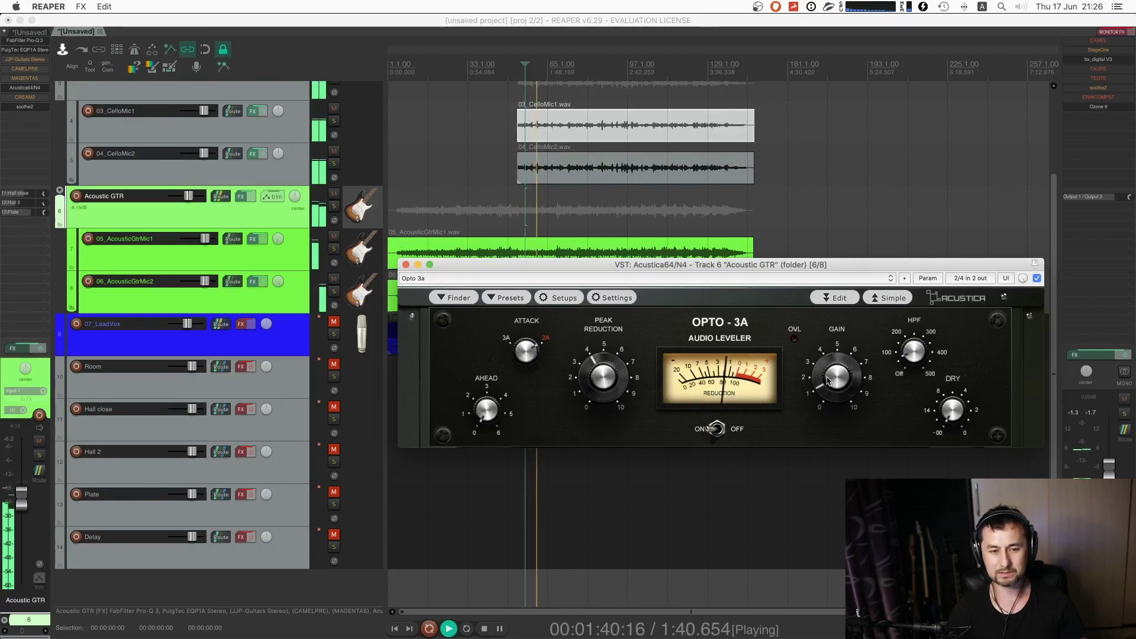
{"action": "left_click_drag", "start_coordinate": [600, 384], "coordinate": [606, 370]}
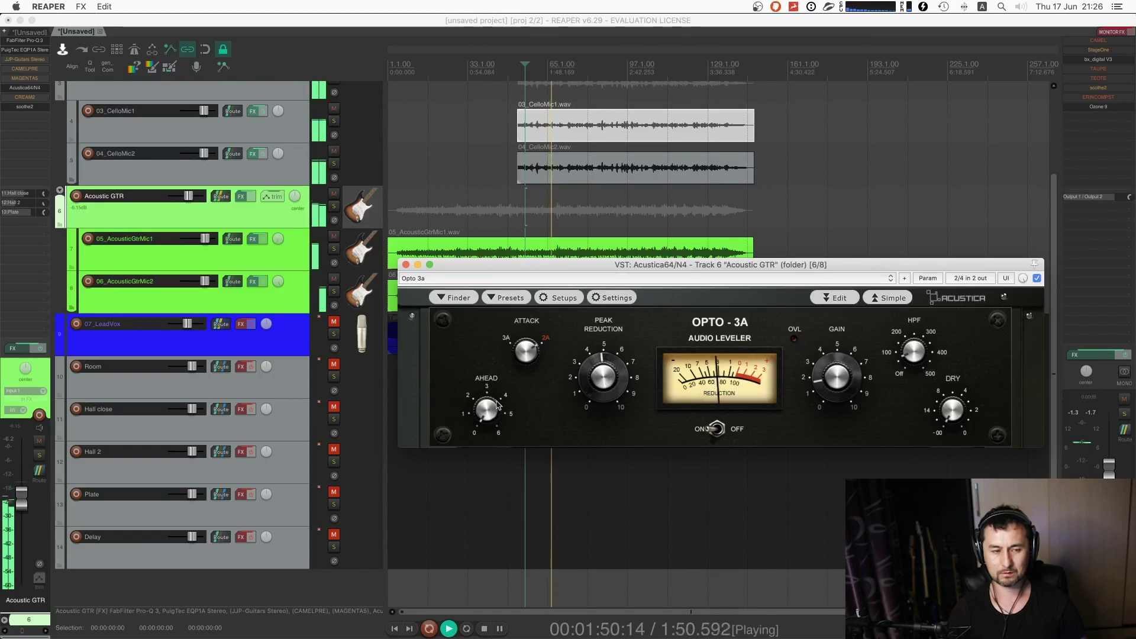
- Solo the Acoustic GTR folder to compare the Opto-3A at 1% and fully wet, stop and unsolo, and bypass the compressor
{"action": "left_click", "coordinate": [334, 206]}
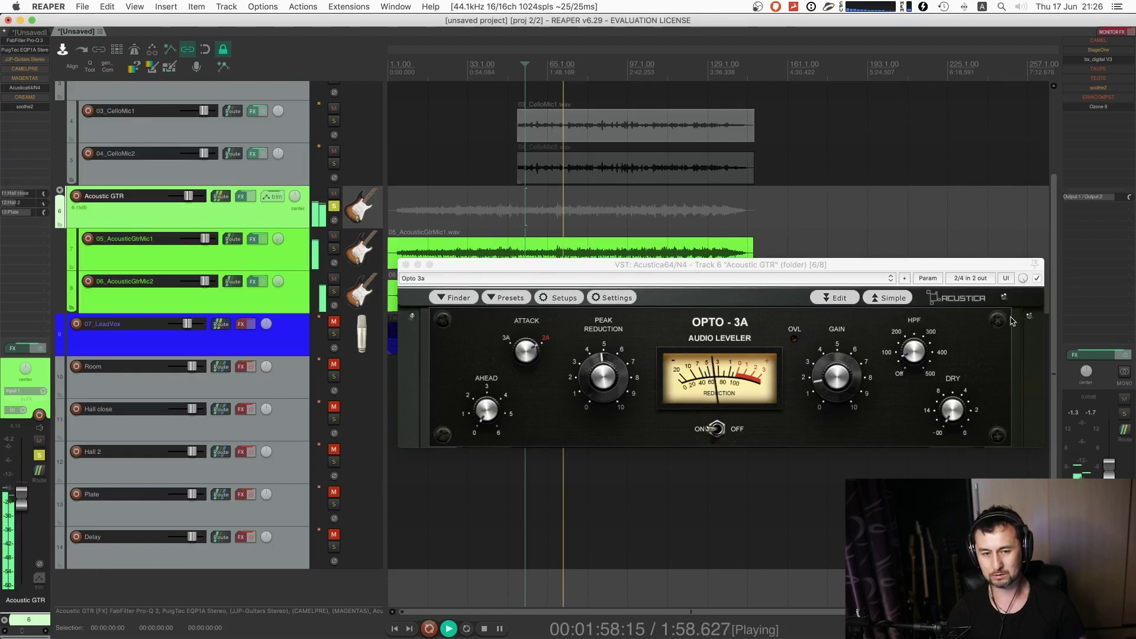
{"action": "left_click_drag", "start_coordinate": [1024, 279], "coordinate": [1024, 320]}
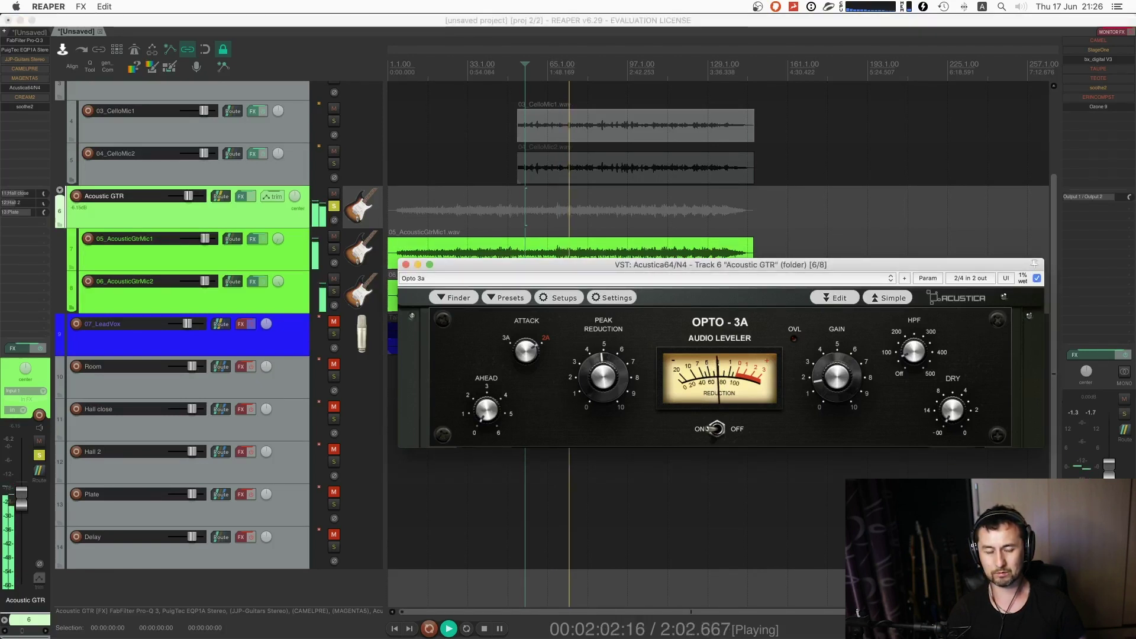
{"action": "left_click_drag", "start_coordinate": [1023, 279], "coordinate": [1024, 219]}
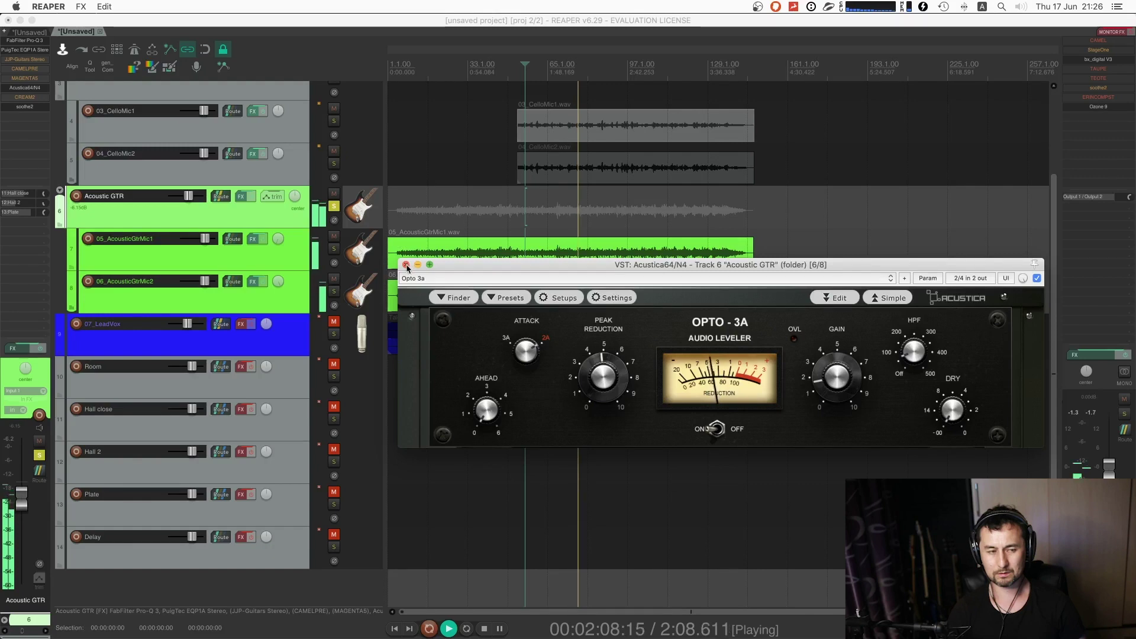
{"action": "key", "text": "space"}
{"action": "left_click", "coordinate": [334, 207]}
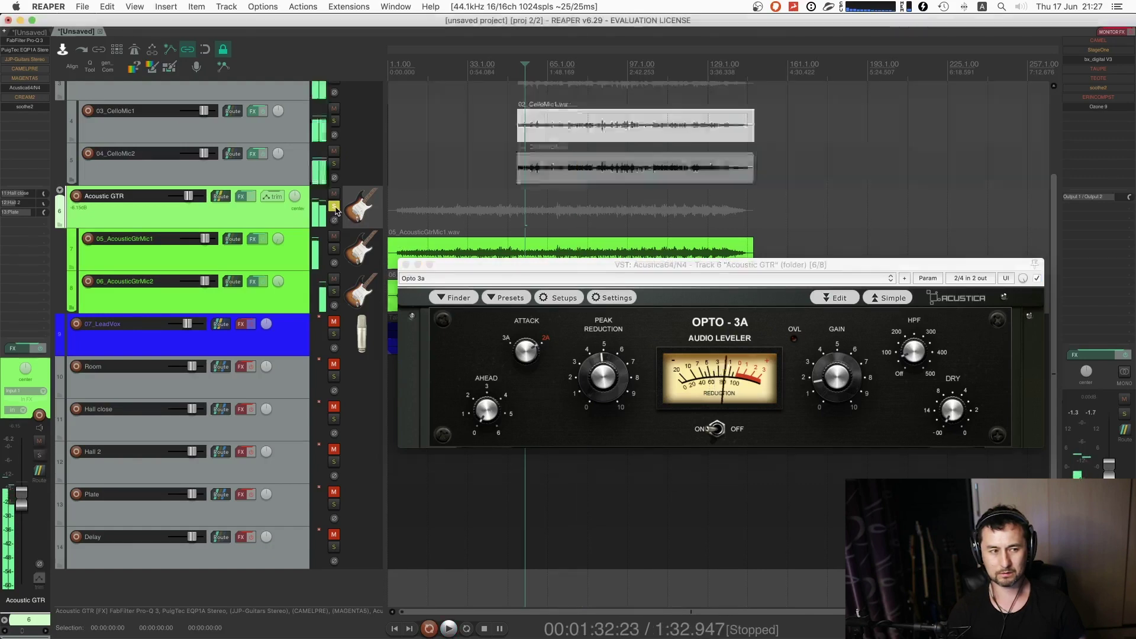
- Add the Waves CLA-2A (s) compressor to the Acoustic GTR folder and place it between PuigTec EQP1A and JJP-Guitars
{"action": "double_click", "coordinate": [34, 116]}
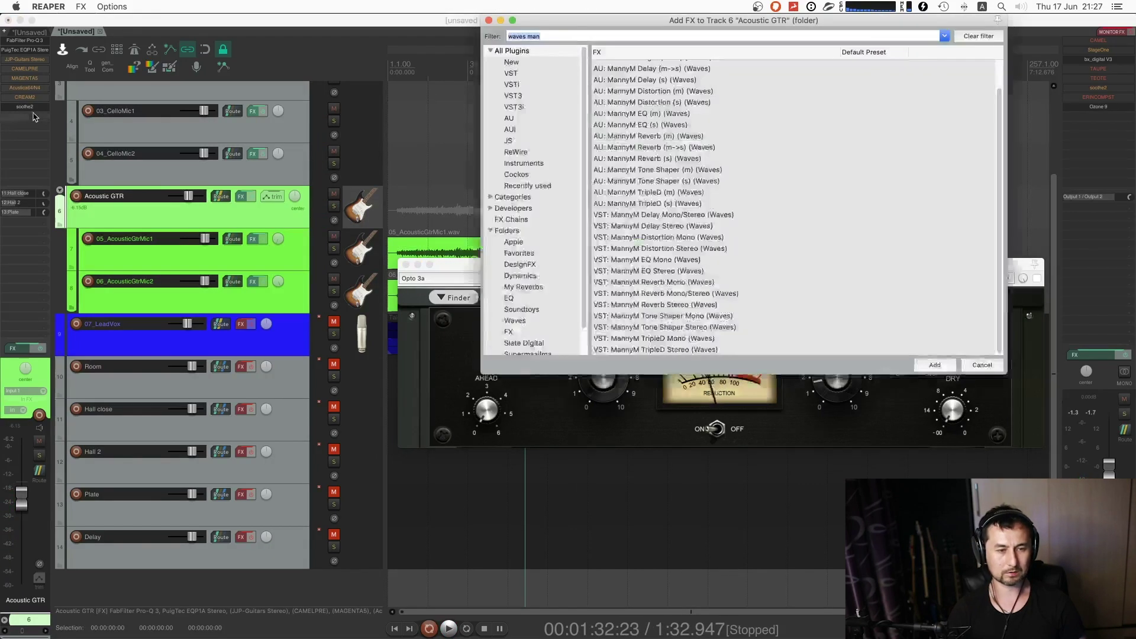
{"action": "type", "text": "l"}
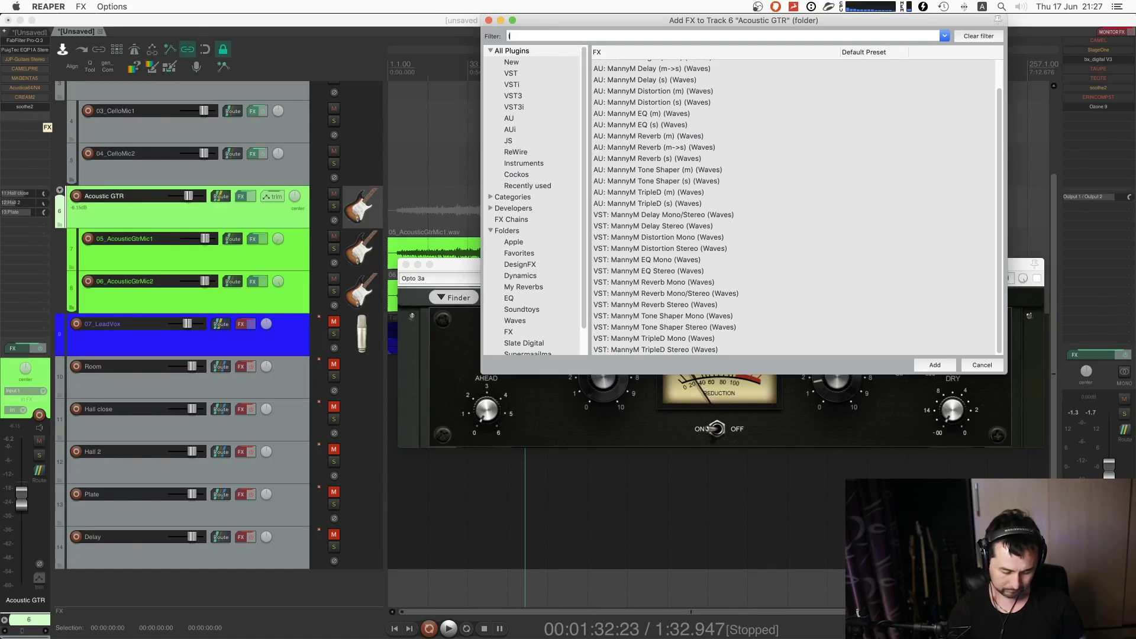
{"action": "type", "text": "2"}
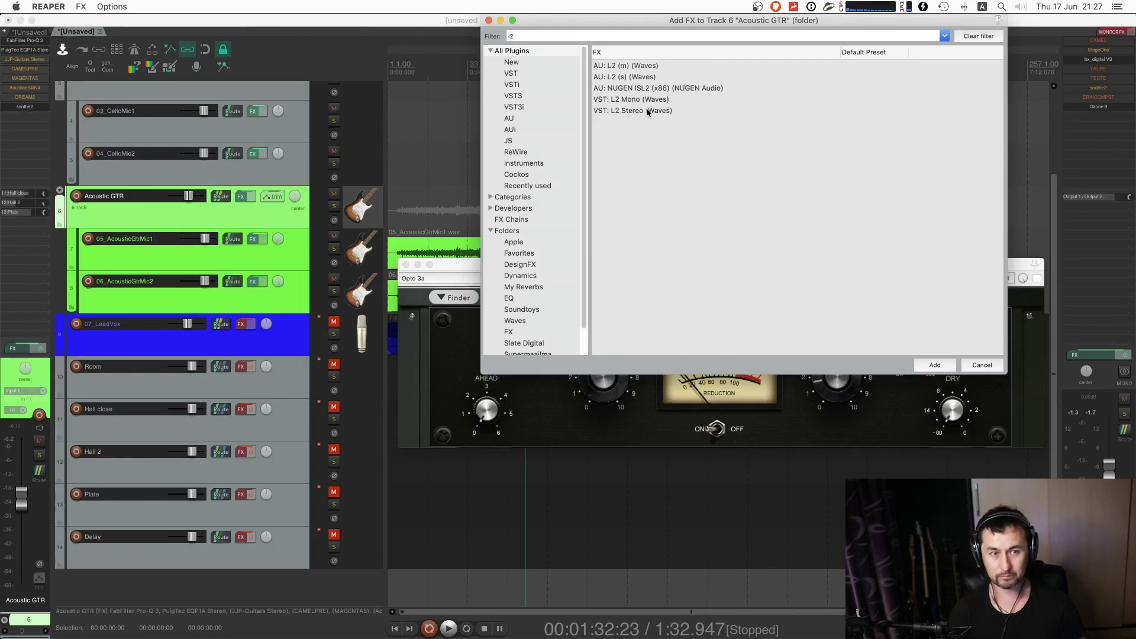
{"action": "key", "text": "BackSpace"}
{"action": "key", "text": "BackSpace"}
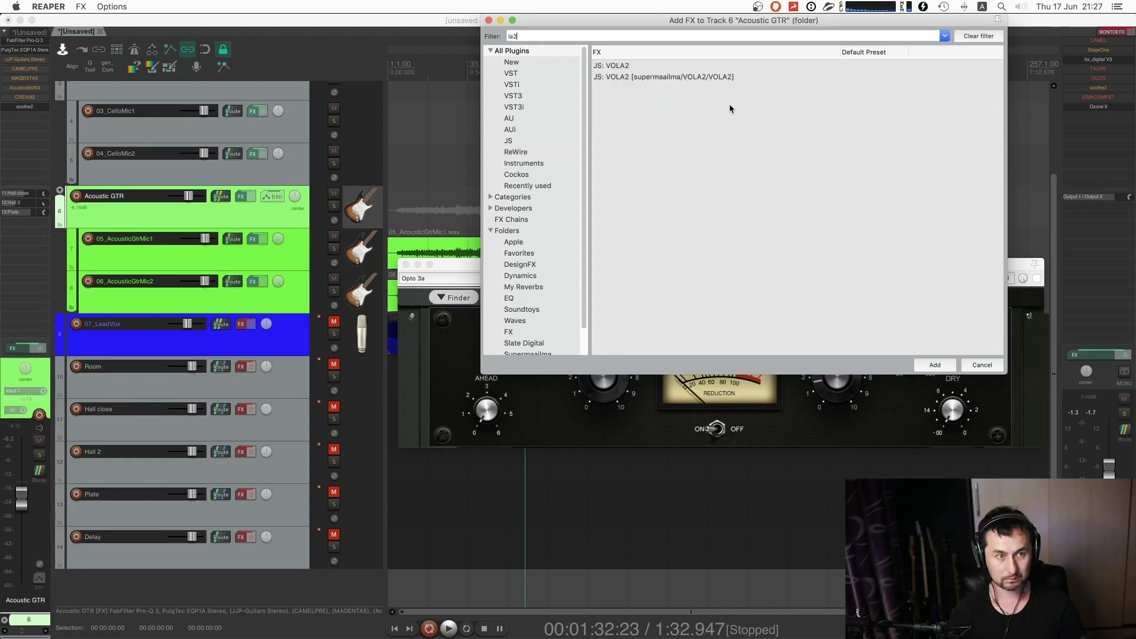
{"action": "key", "text": "BackSpace"}
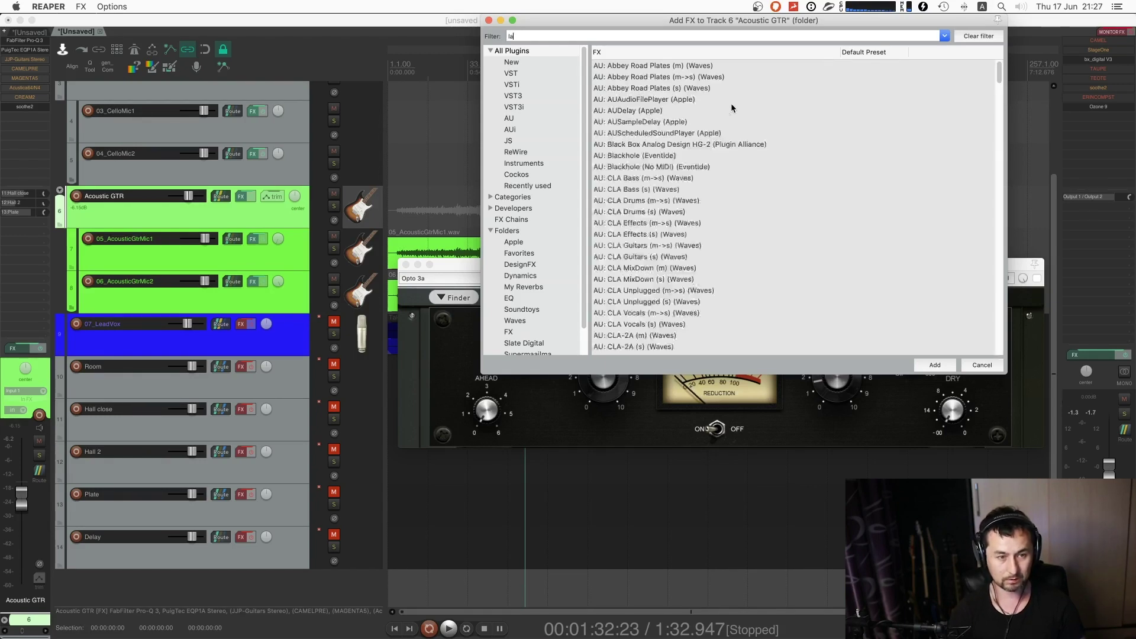
{"action": "double_click", "coordinate": [653, 347]}
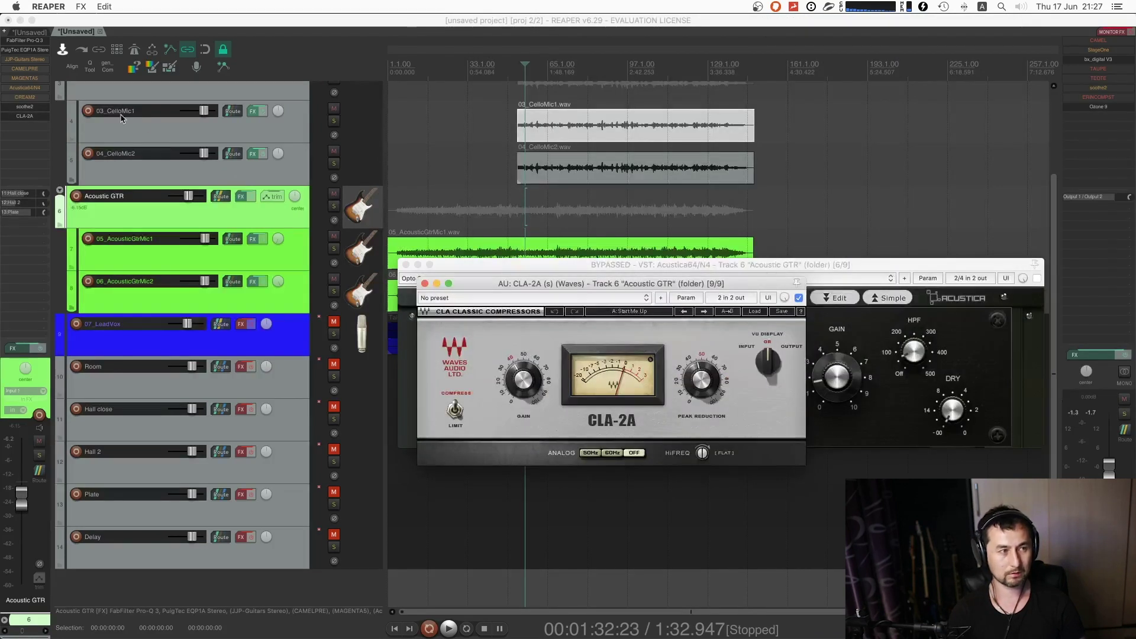
{"action": "left_click_drag", "start_coordinate": [49, 121], "coordinate": [35, 59]}
- Play the mix and make the first adjustments to the CLA-2A's Gain and Peak Reduction on the acoustic guitars
{"action": "key", "text": "space"}
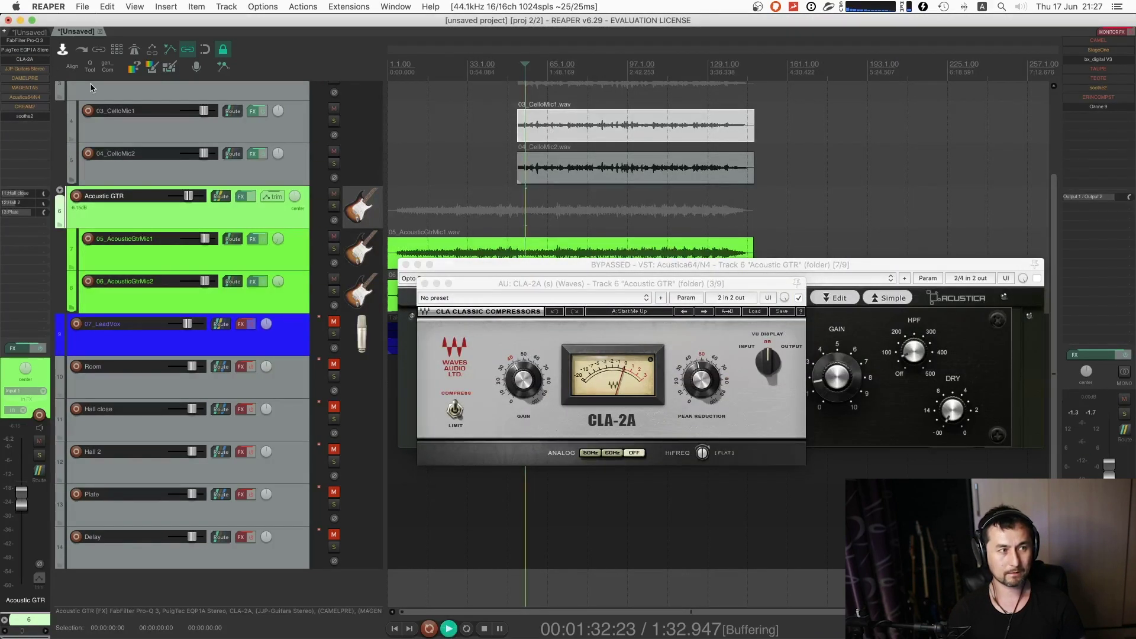
{"action": "left_click_drag", "start_coordinate": [610, 286], "coordinate": [674, 290]}
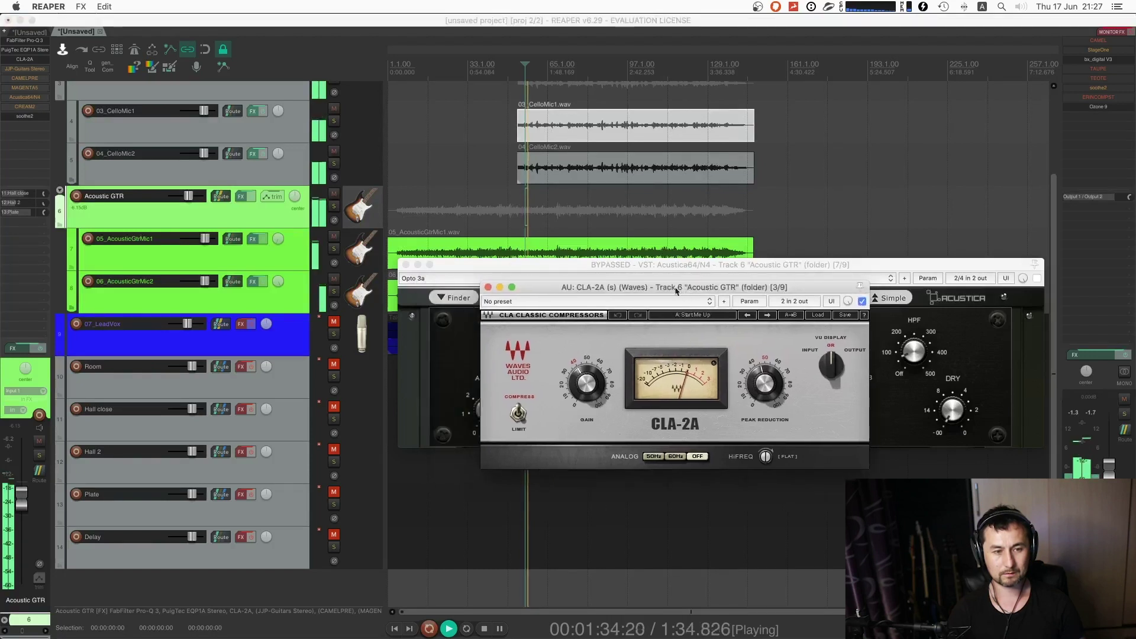
{"action": "key", "text": "space"}
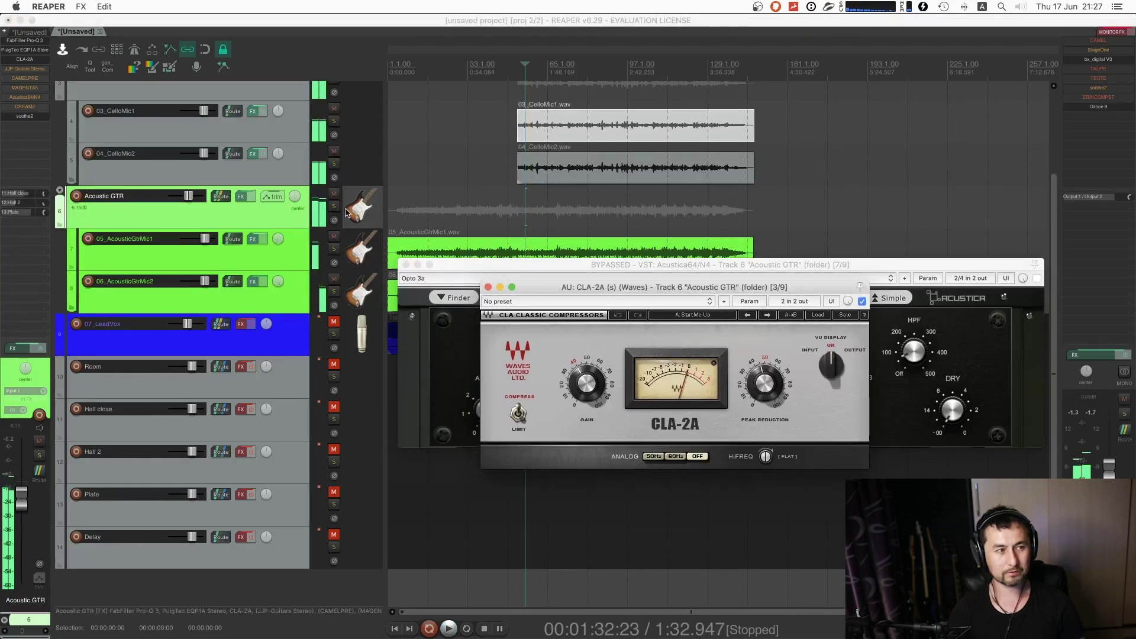
{"action": "left_click", "coordinate": [26, 71]}
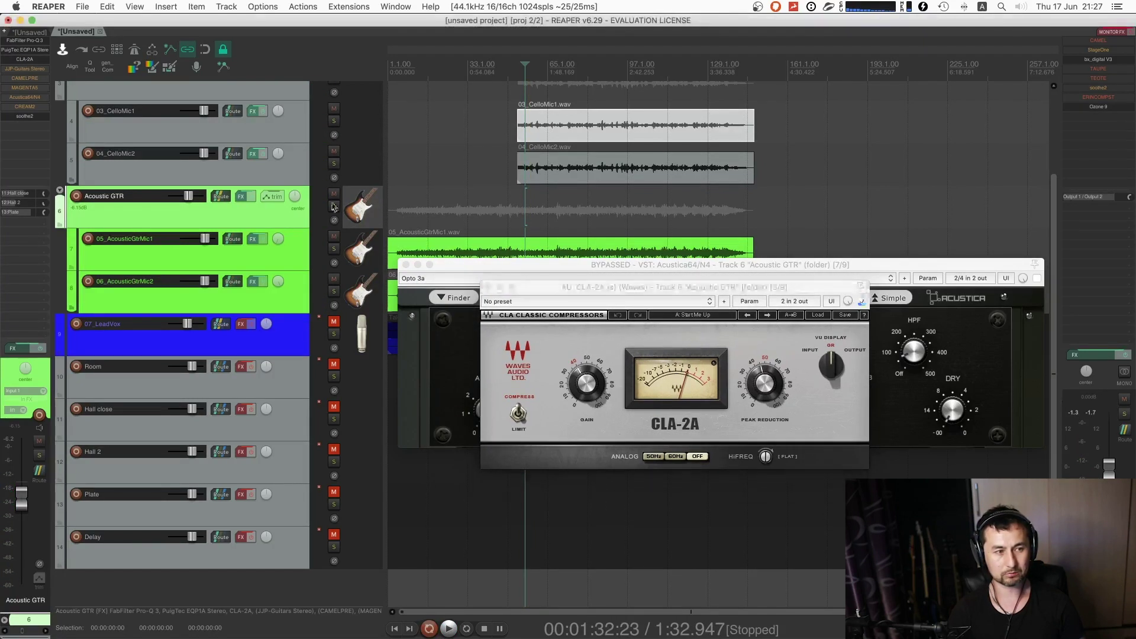
{"action": "key", "text": "space"}
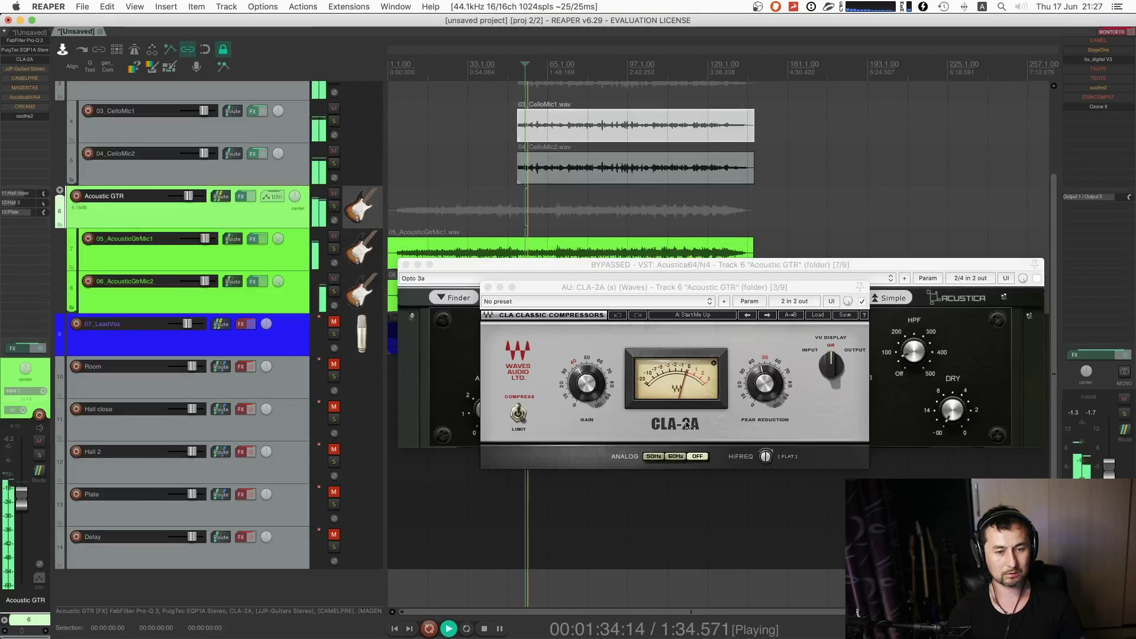
{"action": "left_click", "coordinate": [727, 394]}
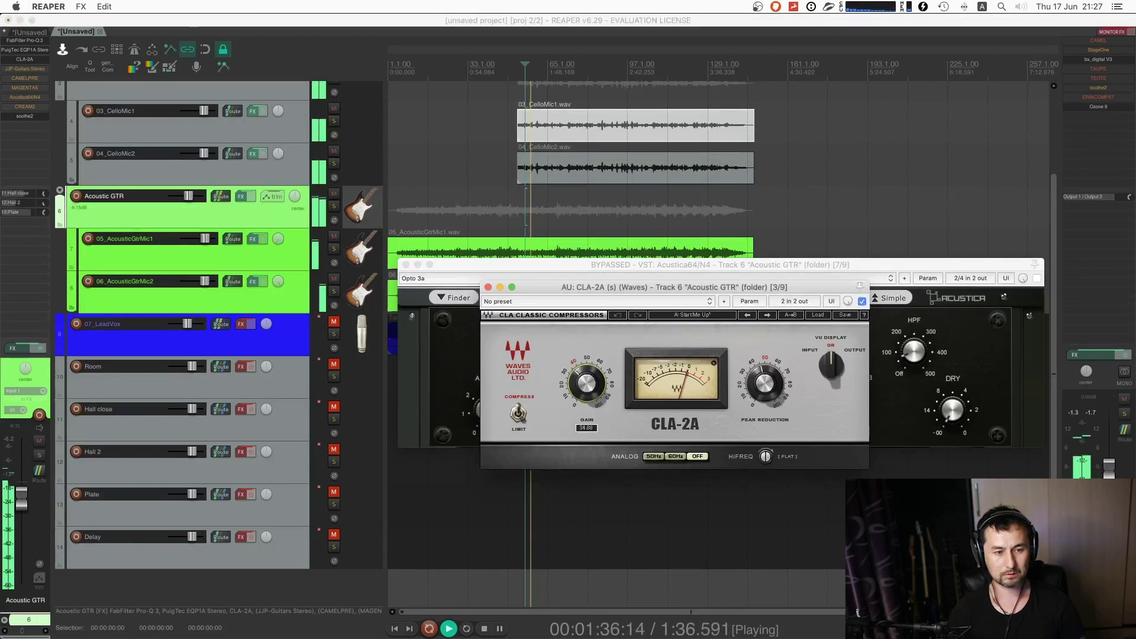
{"action": "left_click_drag", "start_coordinate": [760, 391], "coordinate": [760, 384]}
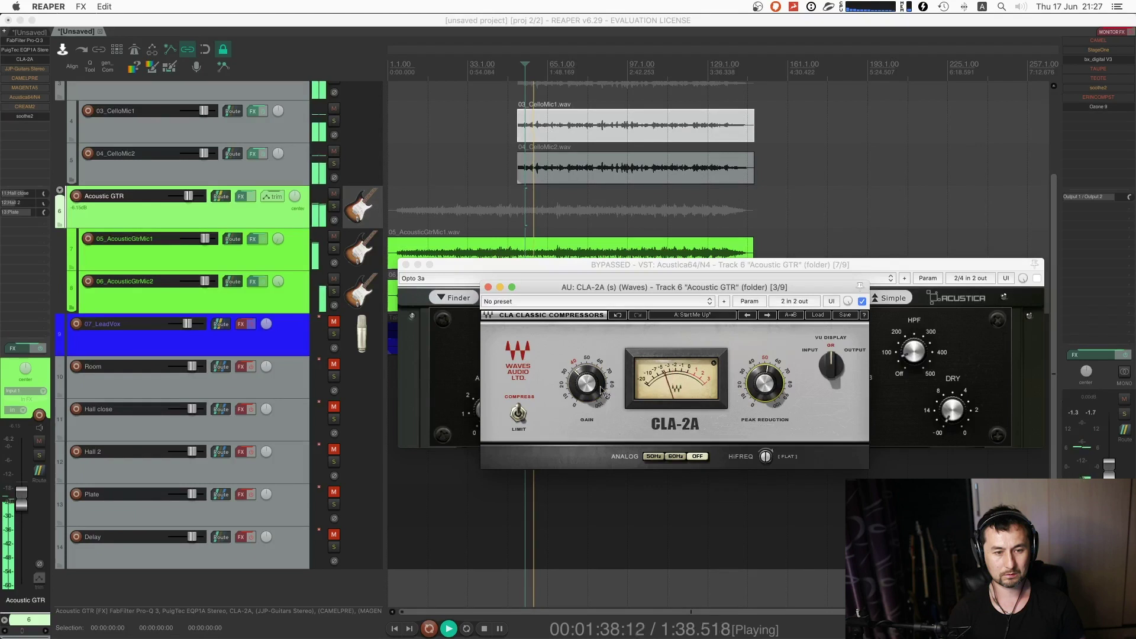
- Fine-tune the CLA-2A's Gain against its compression by ear, move its window aside and stop playback
{"action": "left_click_drag", "start_coordinate": [600, 387], "coordinate": [601, 385]}
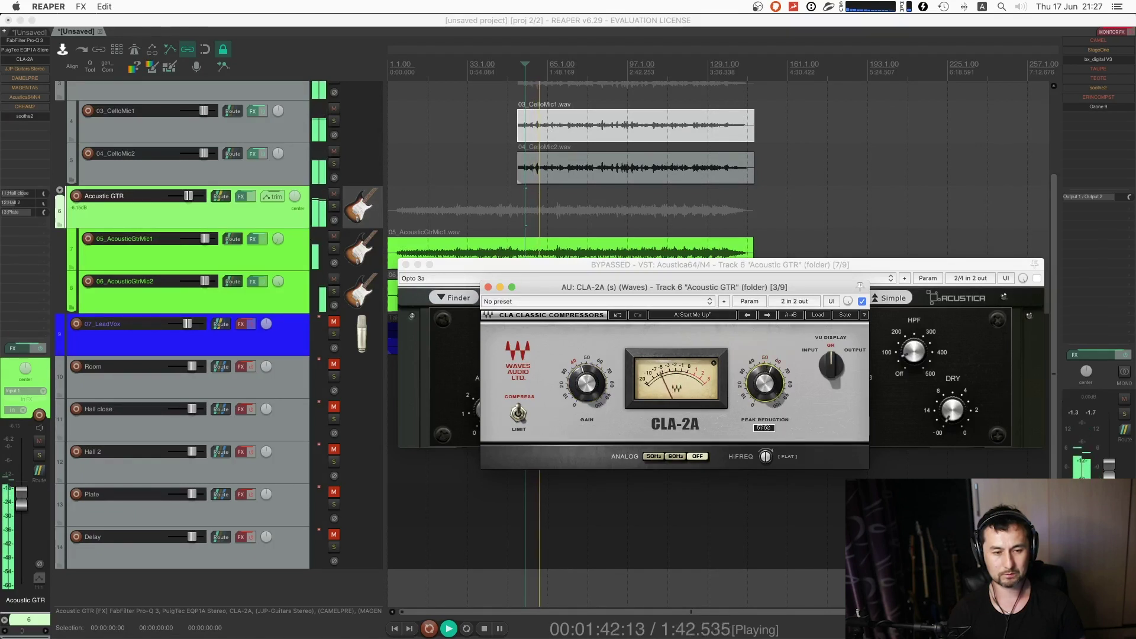
{"action": "left_click", "coordinate": [586, 383]}
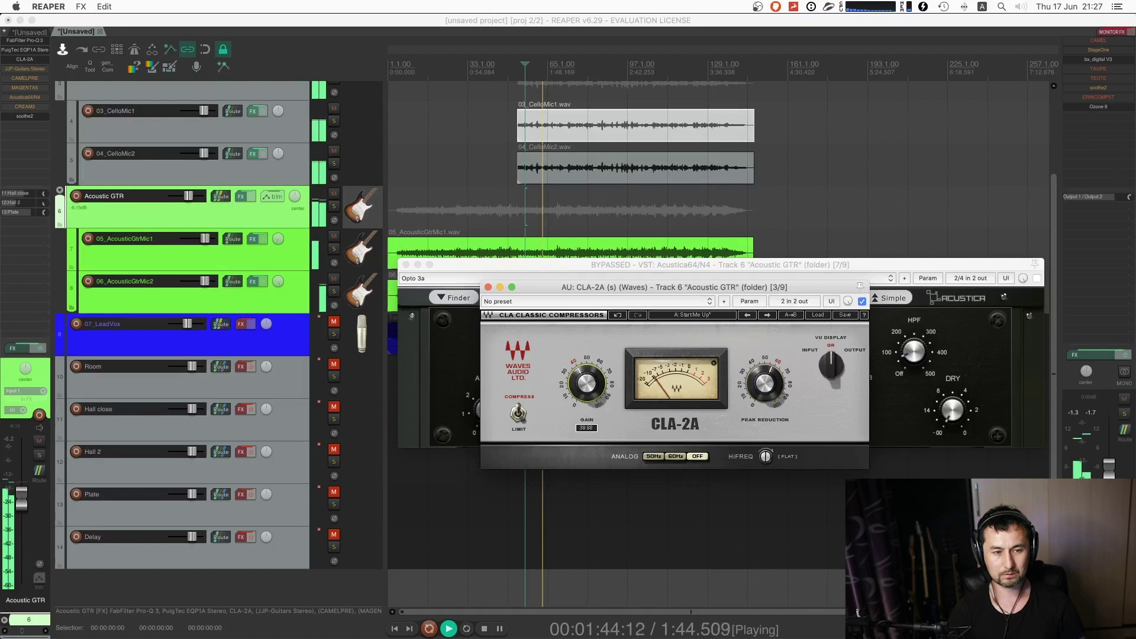
{"action": "left_click_drag", "start_coordinate": [578, 384], "coordinate": [578, 382]}
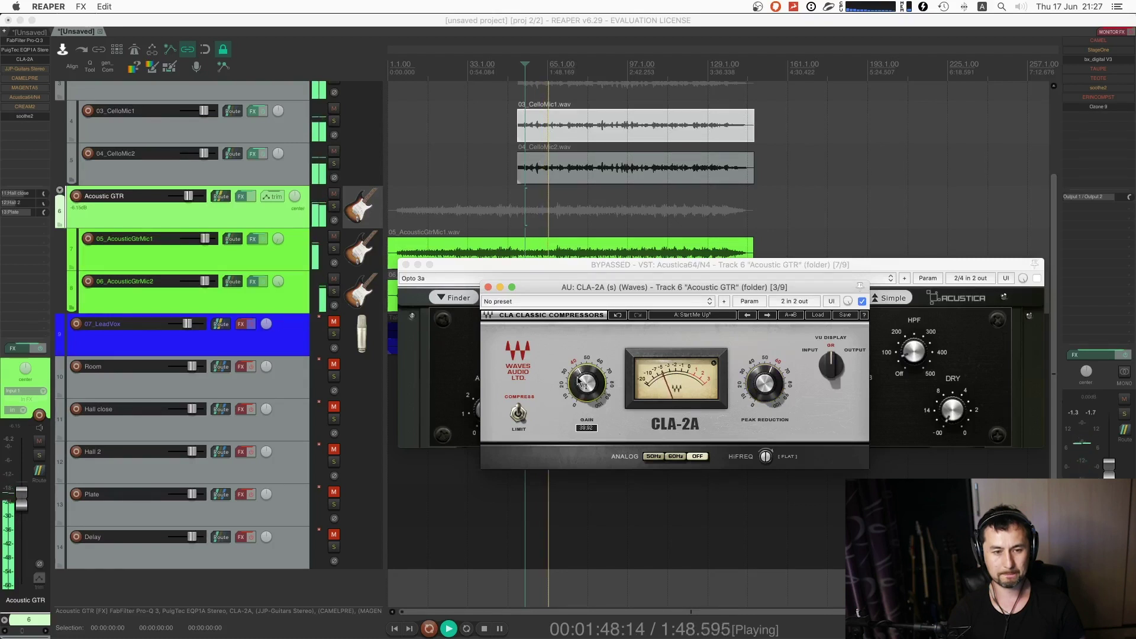
{"action": "left_click_drag", "start_coordinate": [711, 289], "coordinate": [791, 293]}
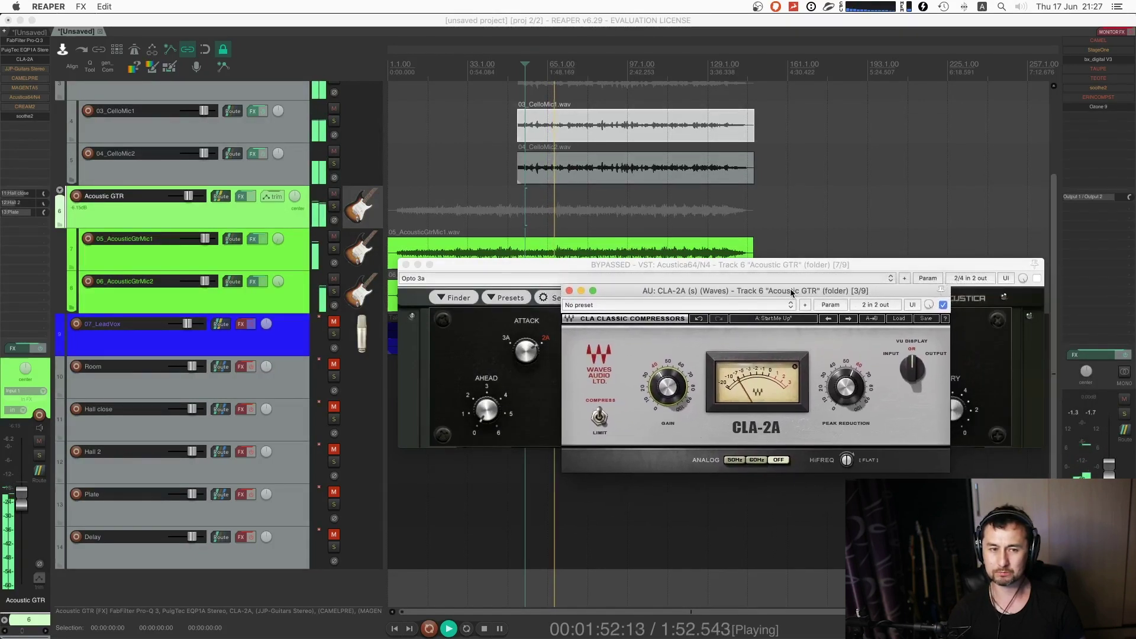
{"action": "key", "text": "space"}
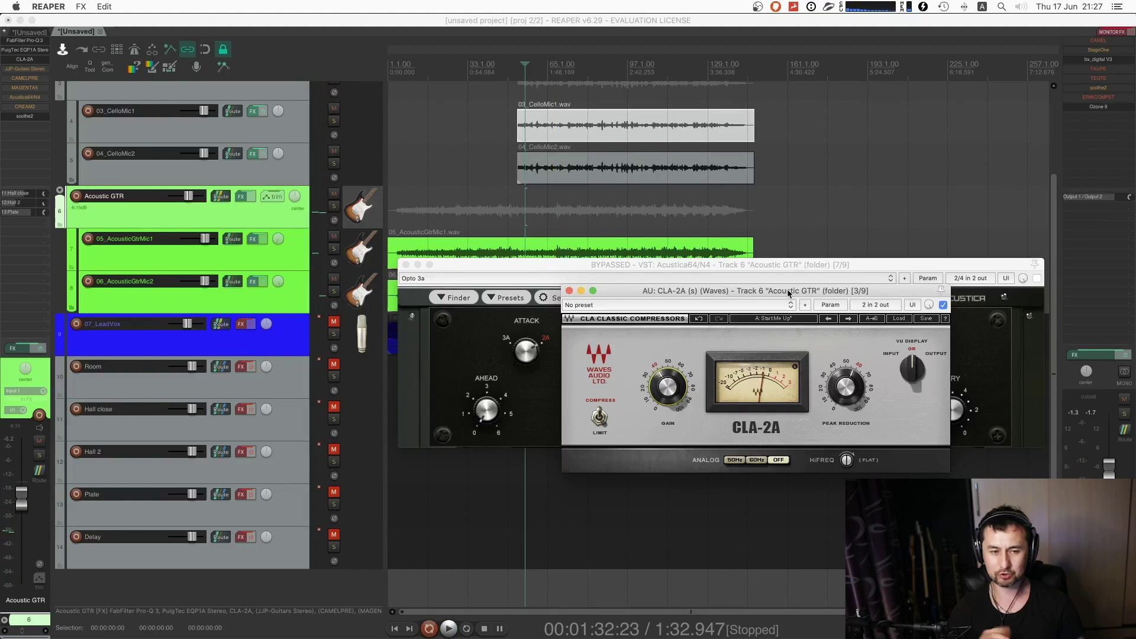
- Audition the mix through the CLA-2A, close its window, stop playback and bypass it on the Acoustic GTR folder
{"action": "key", "text": "space"}
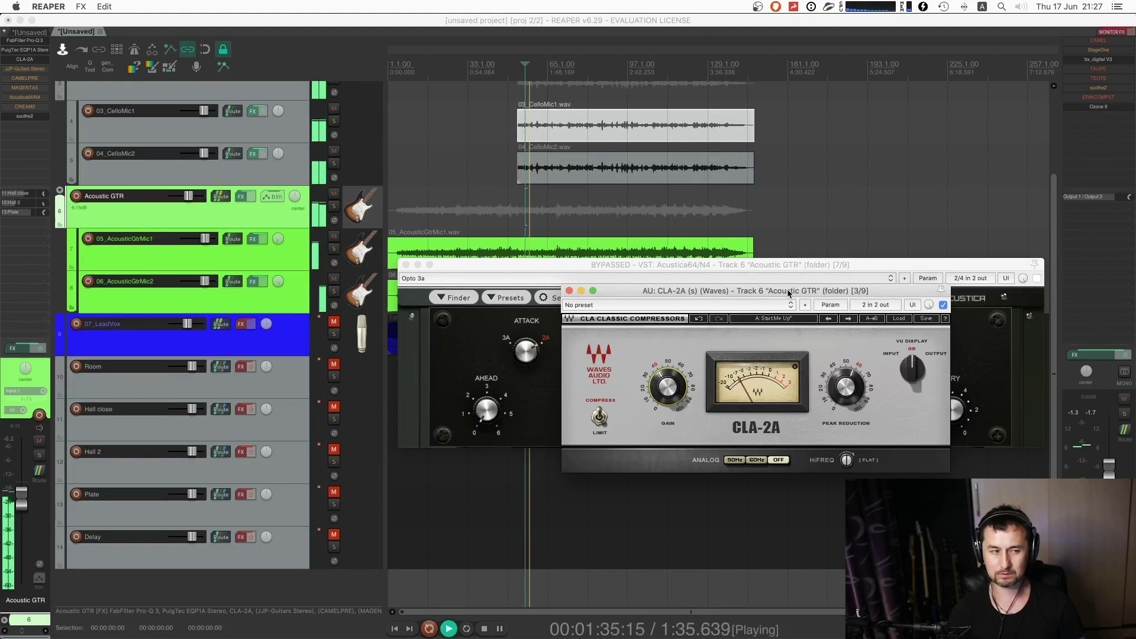
{"action": "left_click", "coordinate": [570, 290]}
{"action": "key", "text": "space"}
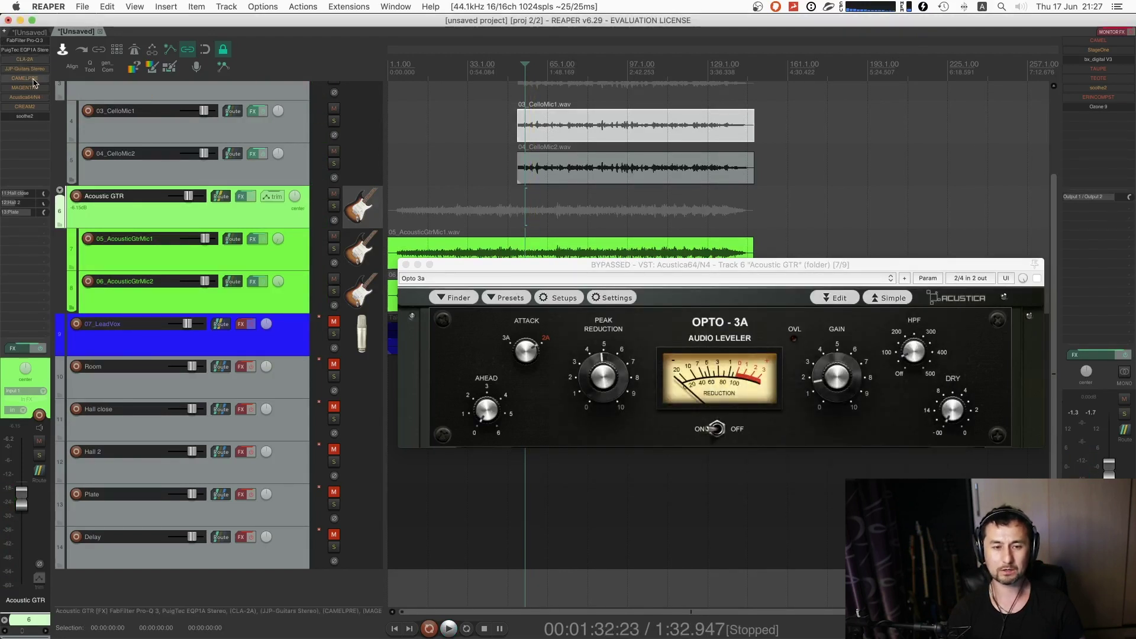
- Re-enable the Opto-3A on the Acoustic GTR folder, adjust its Peak Reduction during playback, then close it and stop
{"action": "left_click", "coordinate": [1037, 279]}
{"action": "key", "text": "space"}
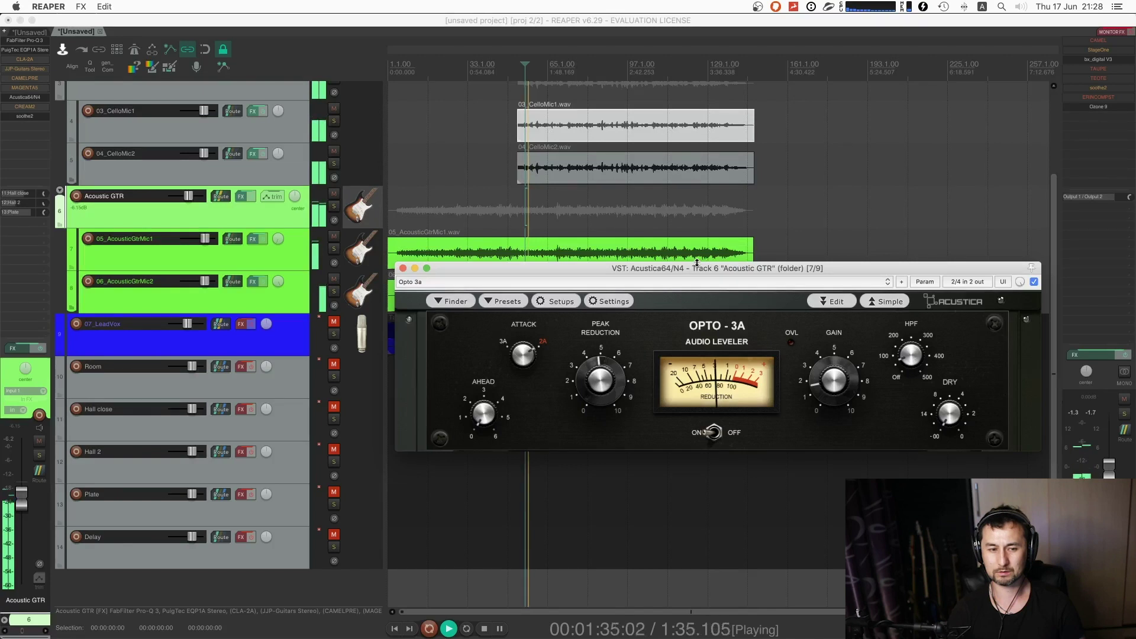
{"action": "left_click_drag", "start_coordinate": [602, 394], "coordinate": [596, 384]}
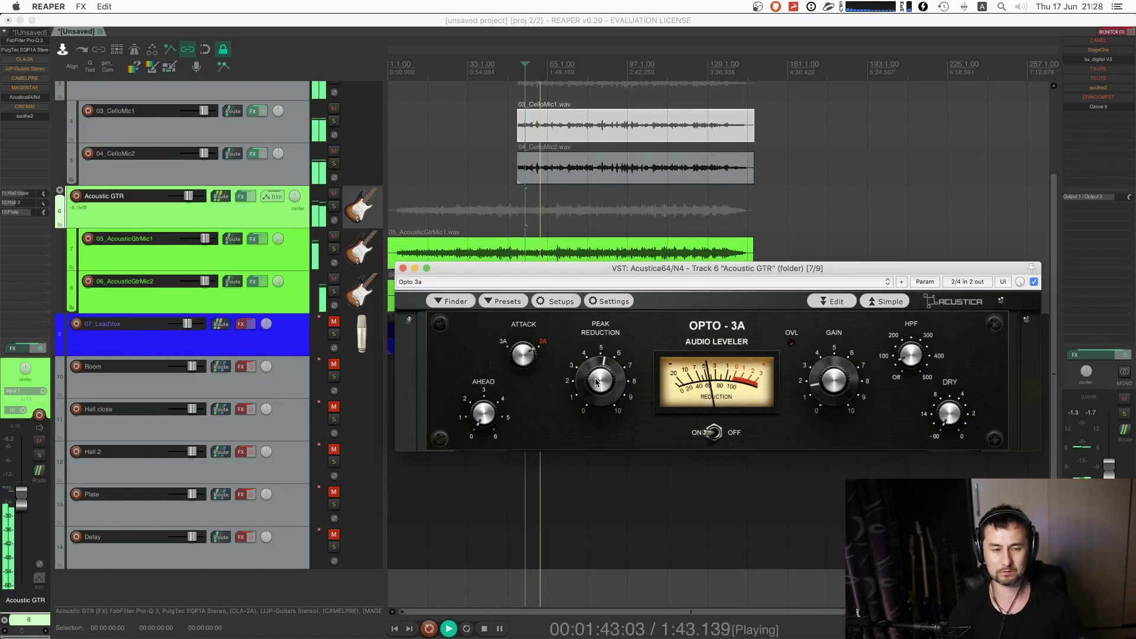
{"action": "left_click", "coordinate": [403, 269]}
{"action": "key", "text": "space"}
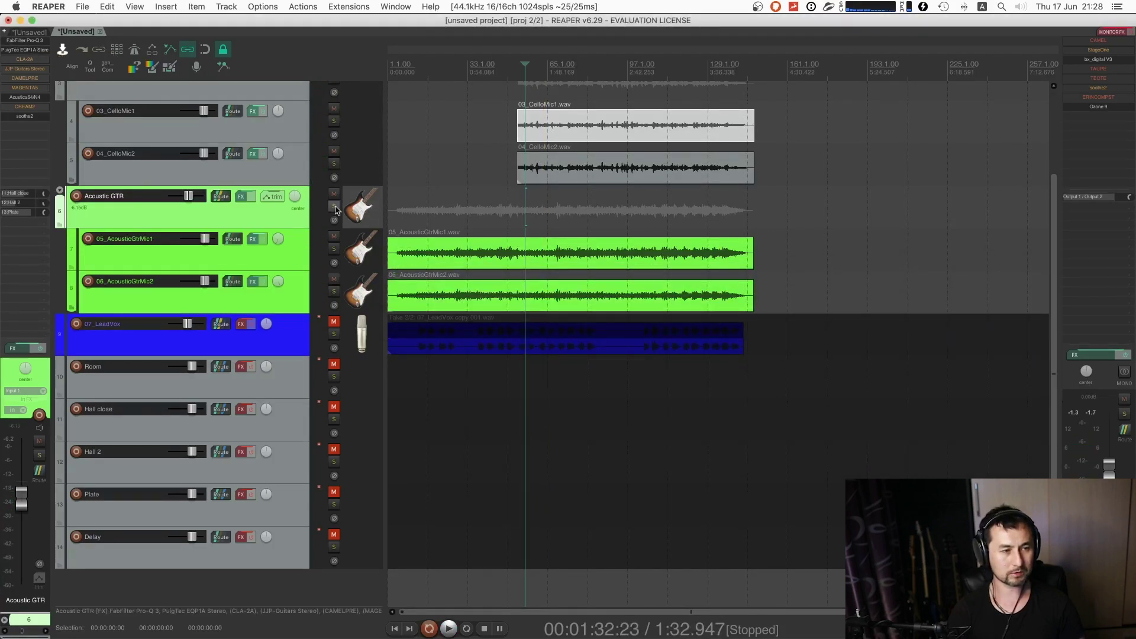
- Open the effects browser for the Acoustic GTR folder and search for "la"
{"action": "double_click", "coordinate": [42, 127]}
{"action": "type", "text": "la"}
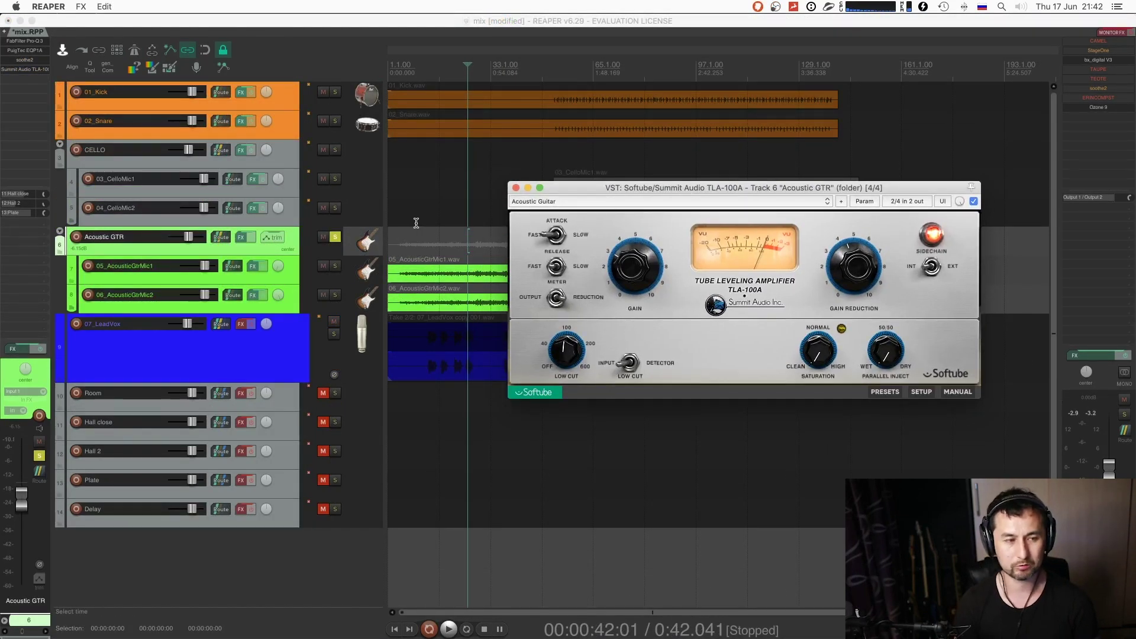
- Play the soloed Acoustic GTR folder and compare the Summit Audio TLA-100A at 0% and 100% wet
{"action": "key", "text": "space"}
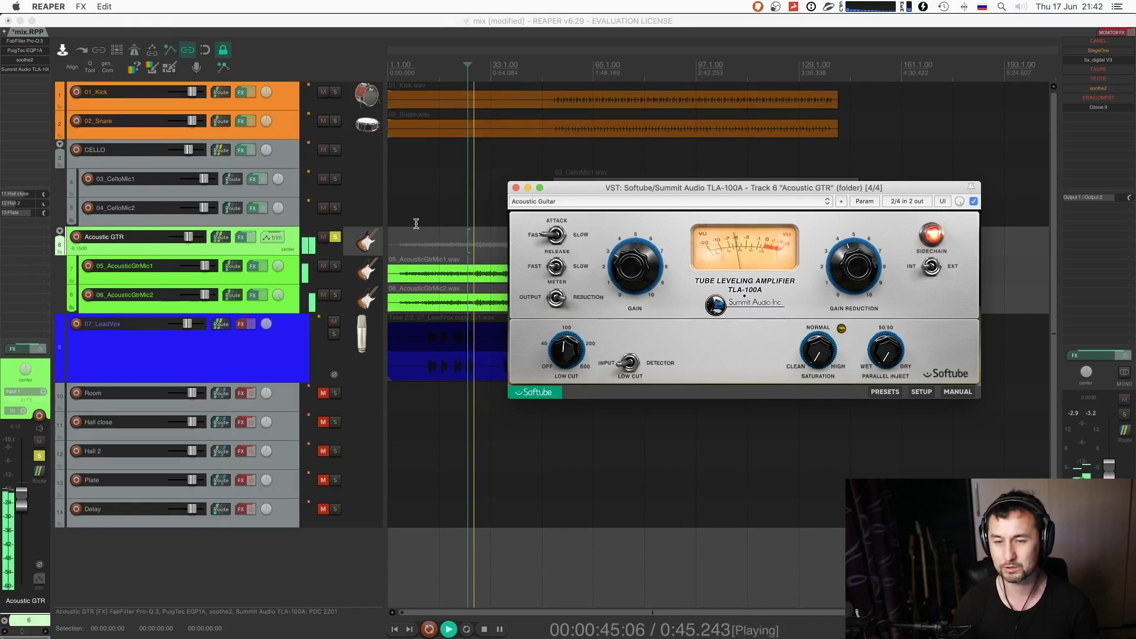
{"action": "left_click_drag", "start_coordinate": [763, 189], "coordinate": [710, 205]}
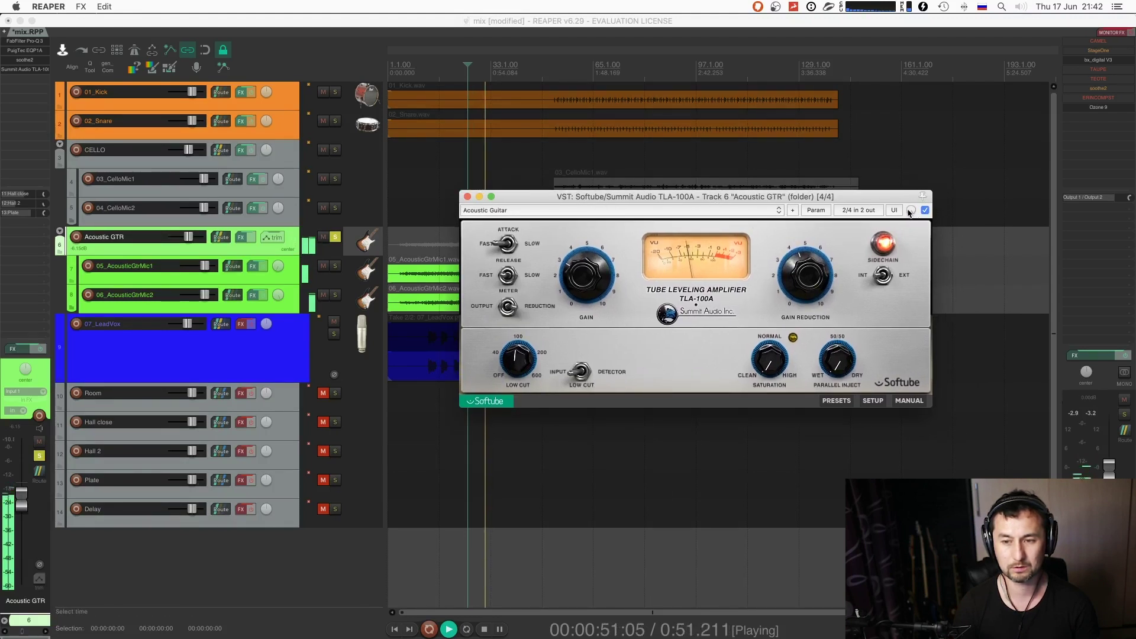
{"action": "left_click_drag", "start_coordinate": [909, 211], "coordinate": [910, 249]}
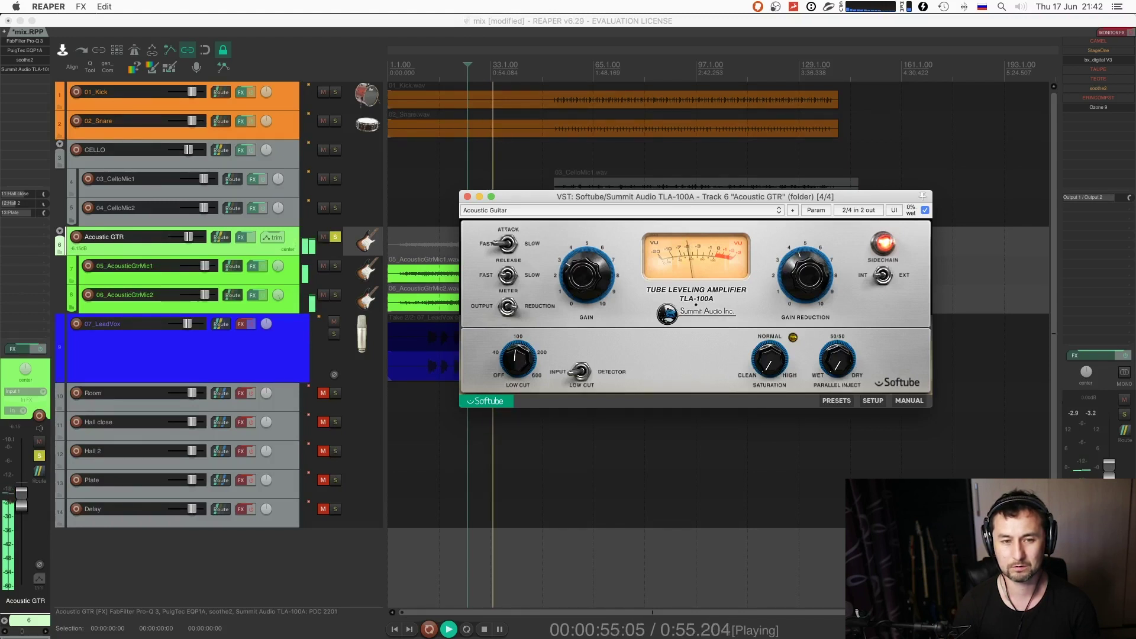
{"action": "left_click_drag", "start_coordinate": [909, 249], "coordinate": [909, 211]}
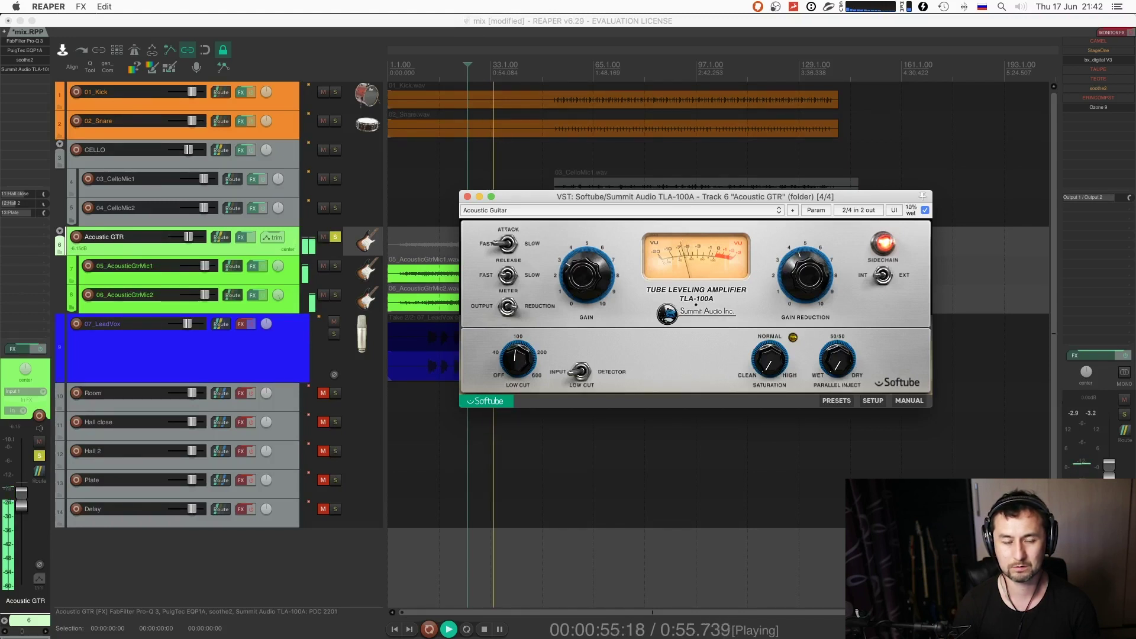
- Remove the effect directly above Ozone 9 and the one directly below bx_digital V2 from the monitoring effects chain
{"action": "left_click", "coordinate": [1104, 99], "text": "alt"}
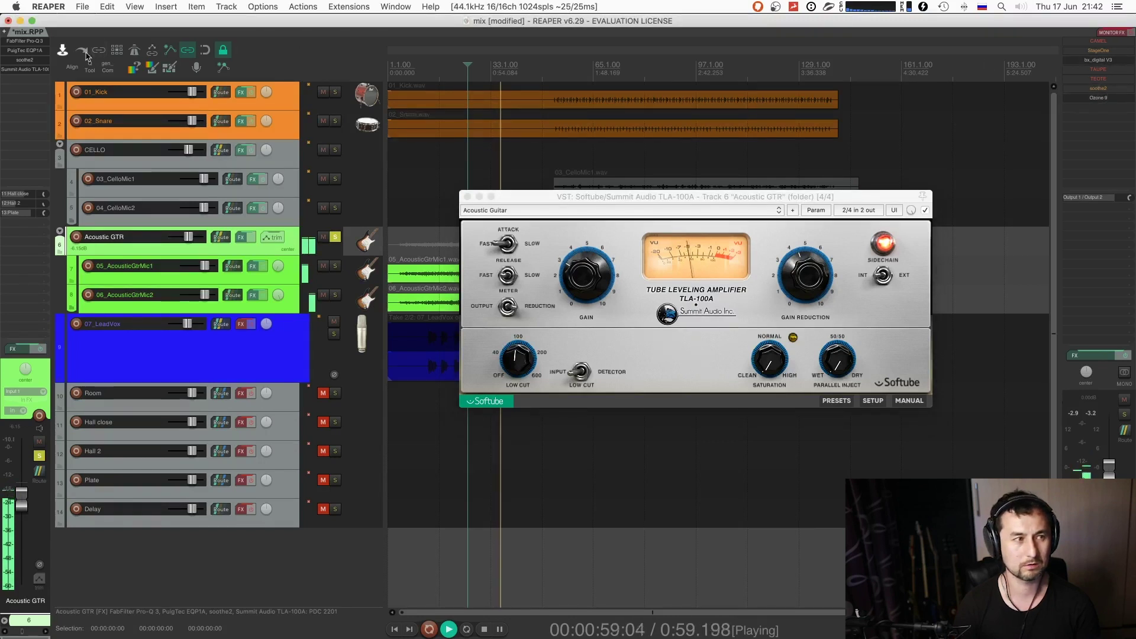
{"action": "left_click", "coordinate": [63, 49]}
{"action": "left_click", "coordinate": [1109, 71], "text": "alt"}
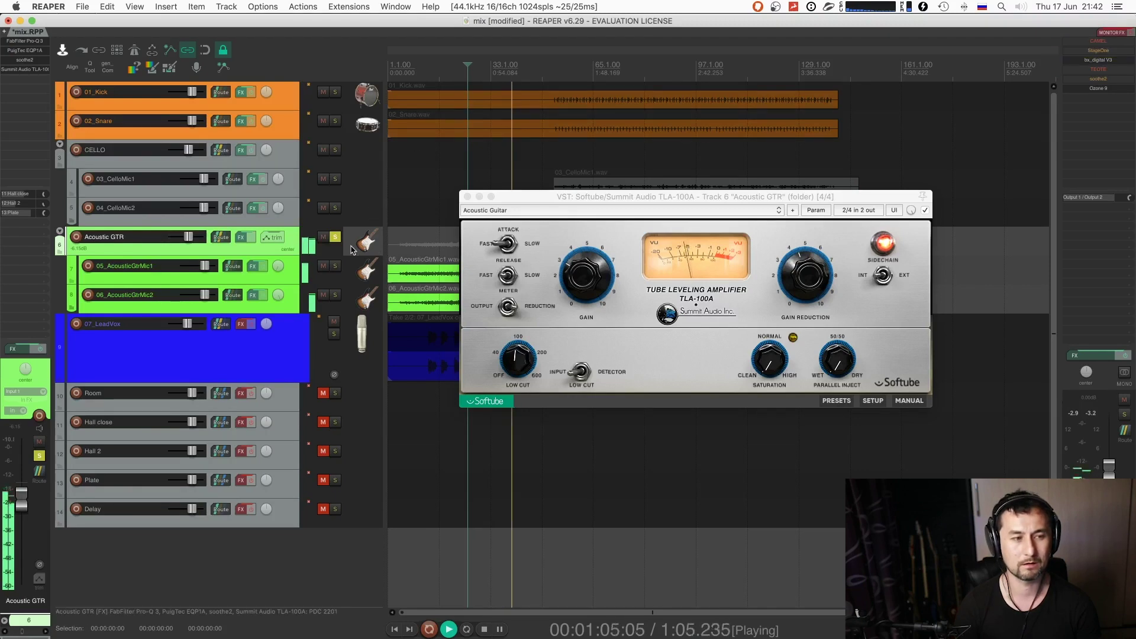
- Move the TLA-100A window off the guitar waveforms, recheck its dry/wet mix at 100%, stop playback and unsolo the guitars
{"action": "left_click_drag", "start_coordinate": [546, 203], "coordinate": [602, 321]}
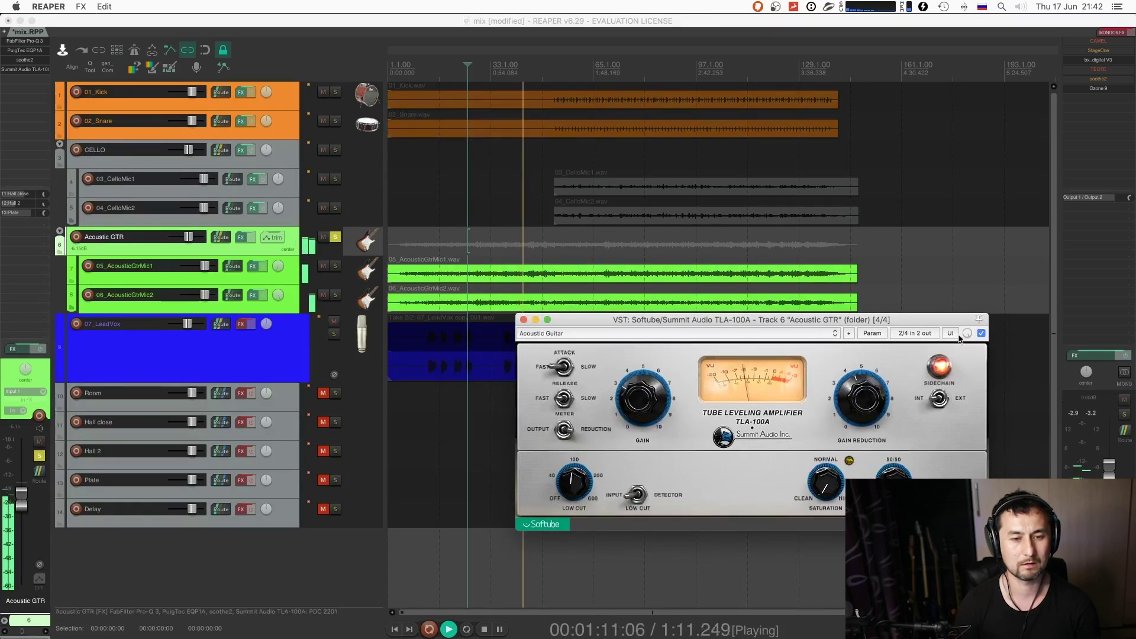
{"action": "left_click_drag", "start_coordinate": [967, 333], "coordinate": [967, 390]}
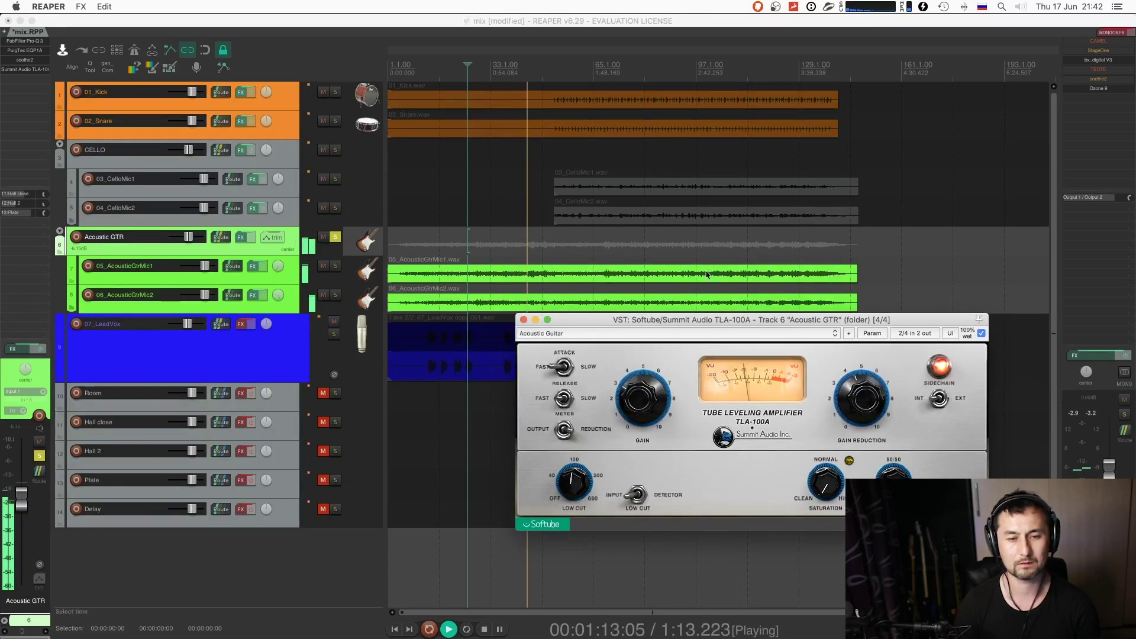
{"action": "key", "text": "space"}
{"action": "left_click", "coordinate": [335, 237]}
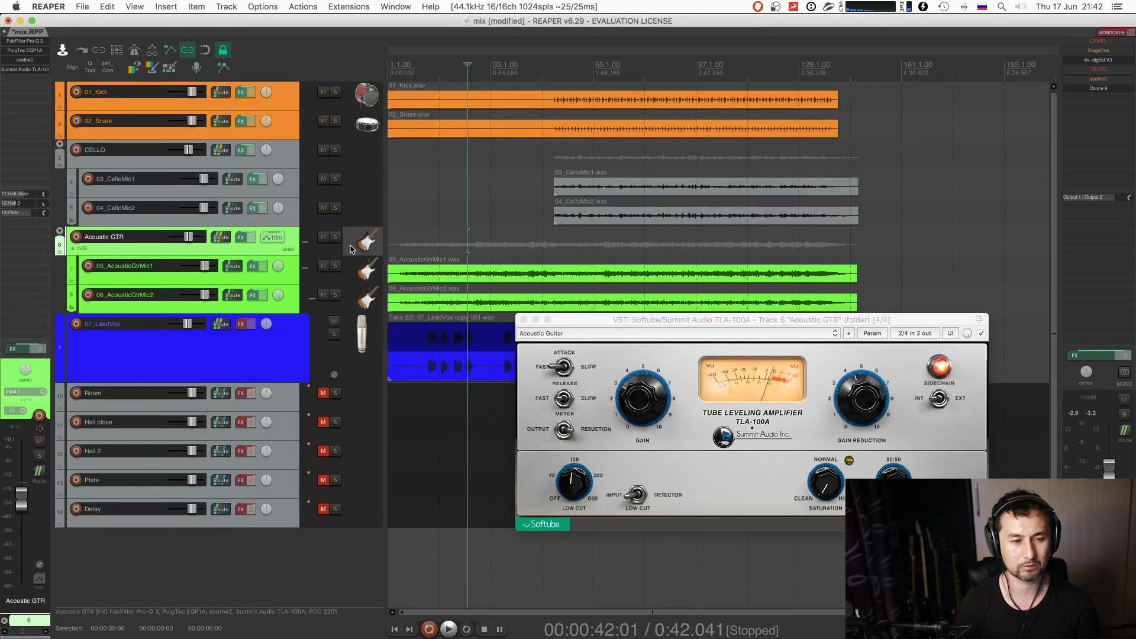
- Briefly play the full mix with the compressed acoustic guitars unsoloed
{"action": "mouse_move", "coordinate": [658, 390]}
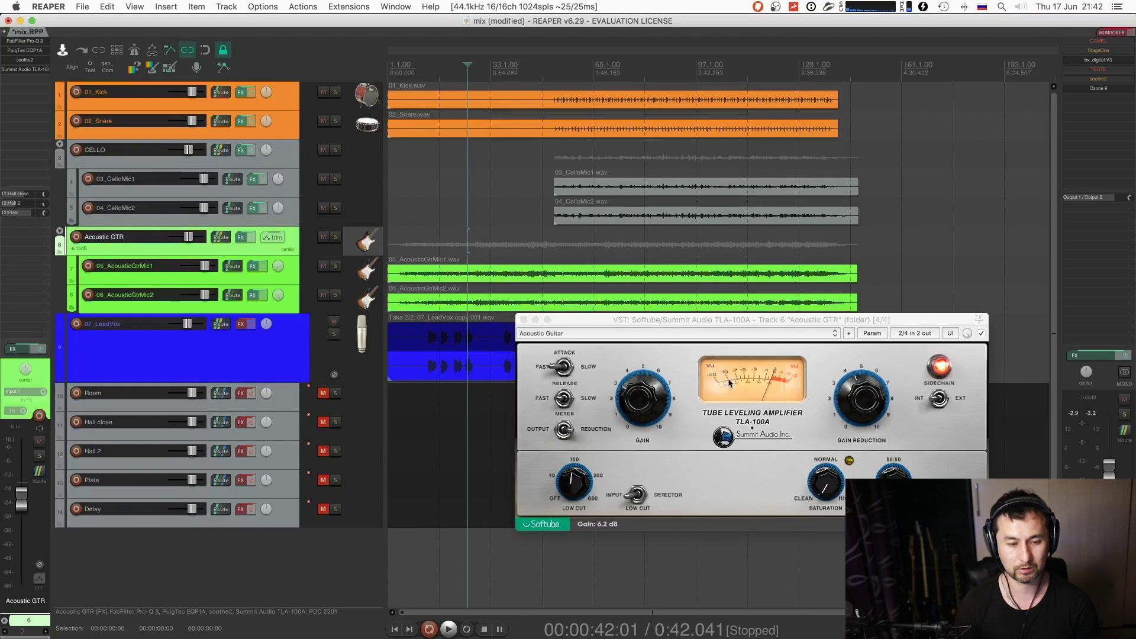
{"action": "key", "text": "space"}
{"action": "key", "text": "space"}
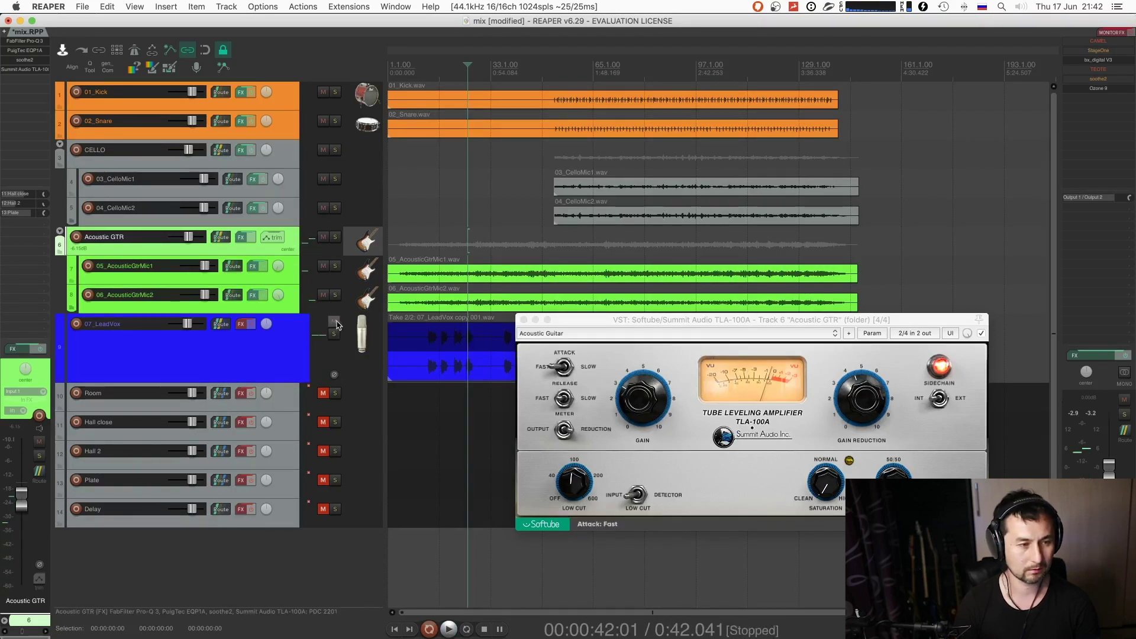
- Solo the Acoustic GTR folder, play it, and review the soothe2 settings of the Acc gtr warmer preset
{"action": "left_click", "coordinate": [335, 238]}
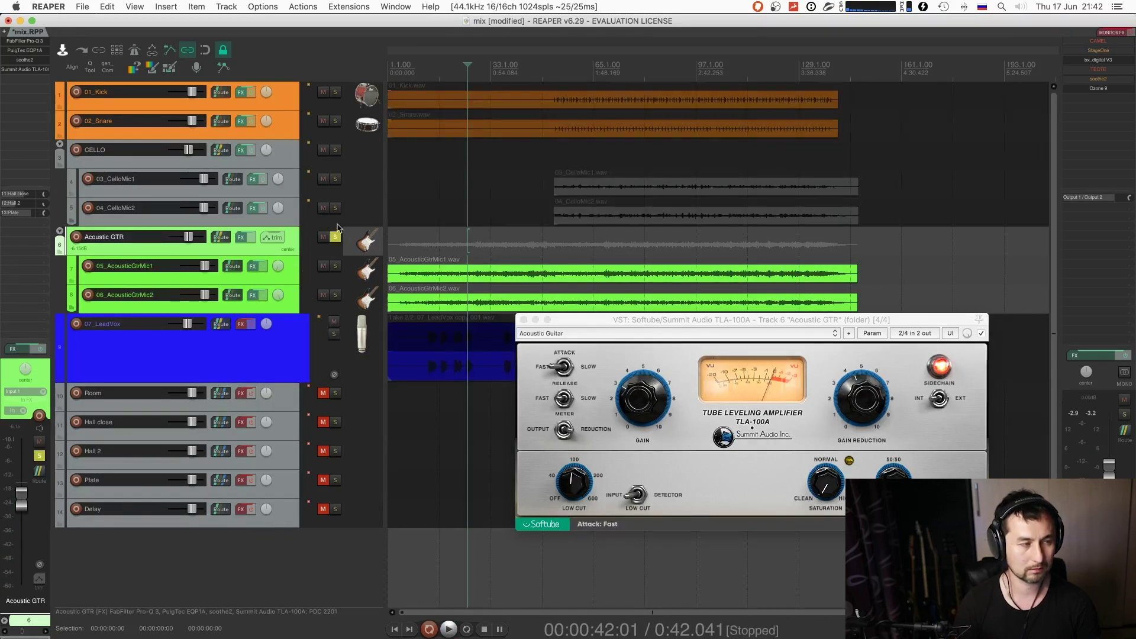
{"action": "key", "text": "space"}
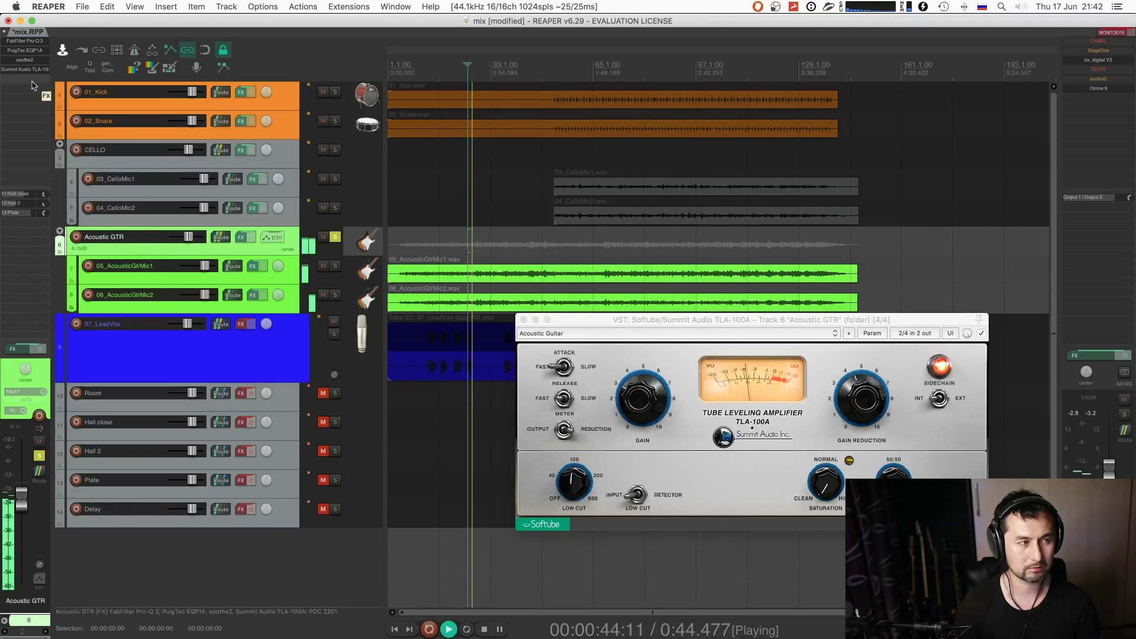
{"action": "left_click", "coordinate": [33, 61]}
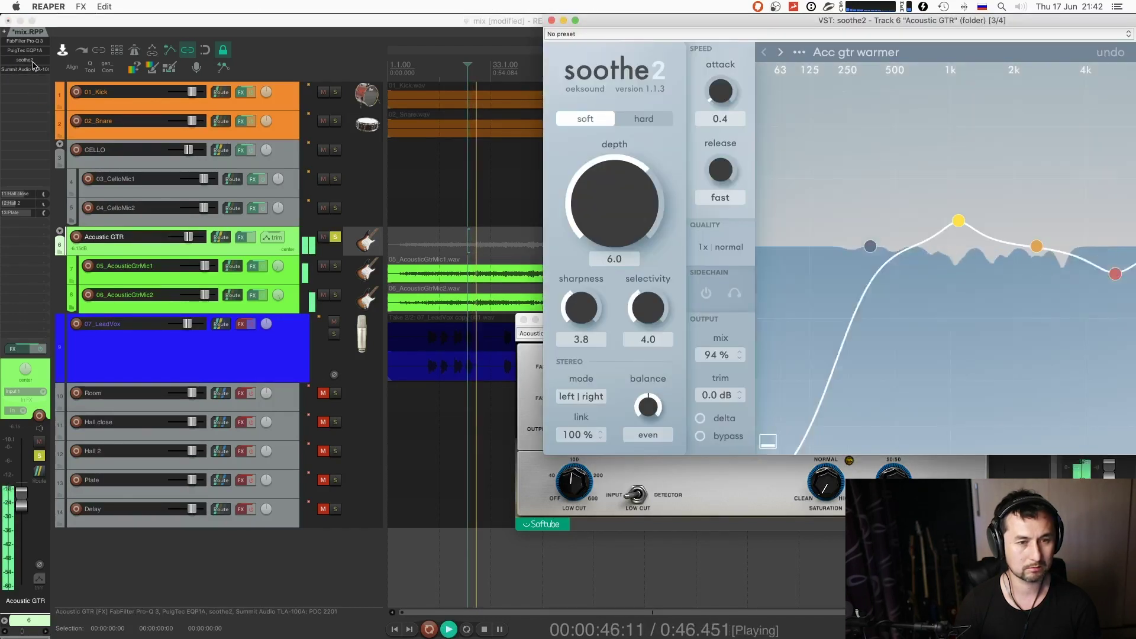
{"action": "left_click_drag", "start_coordinate": [760, 28], "coordinate": [476, 54]}
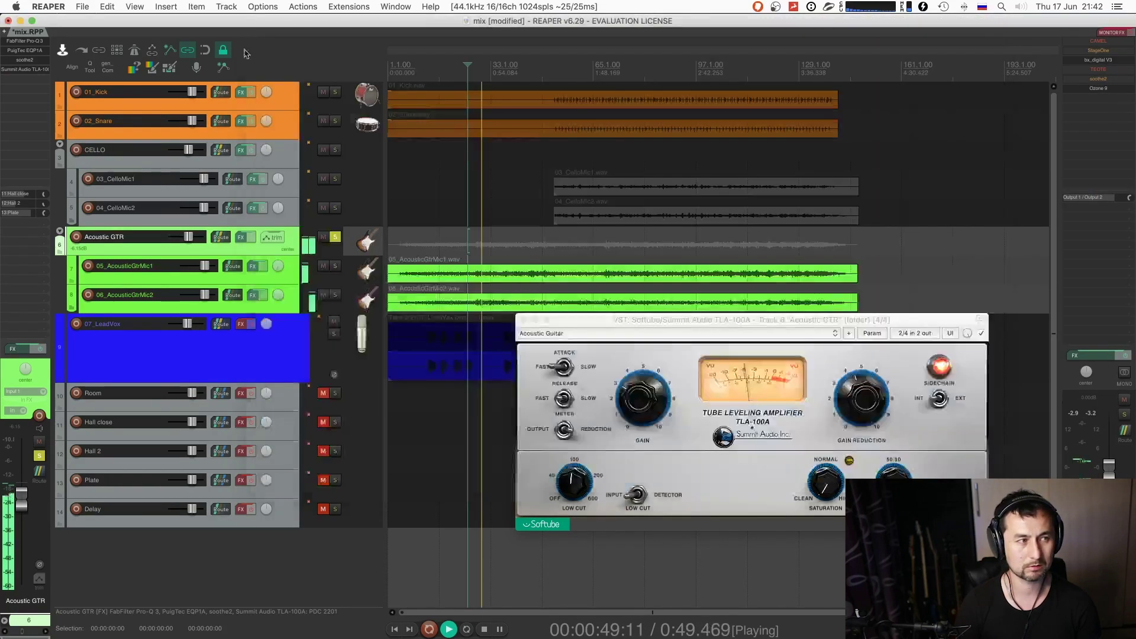
{"action": "left_click", "coordinate": [265, 47]}
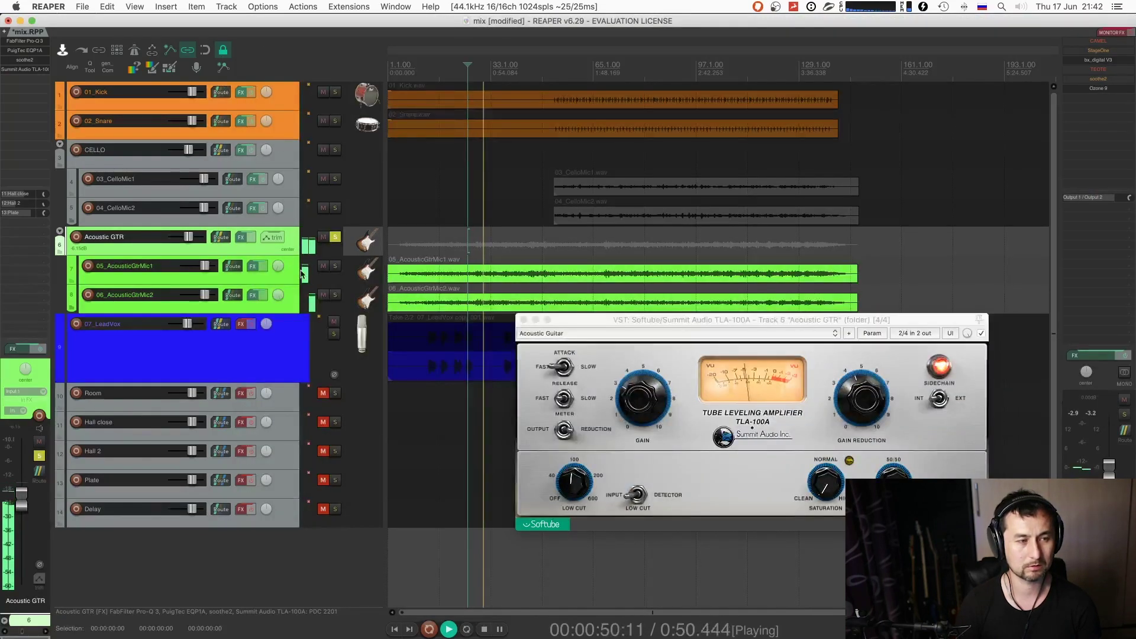
- Bypass and re-enable the whole Acoustic GTR effects chain to compare, stop playback and close the TLA-100A window
{"action": "left_click", "coordinate": [252, 239]}
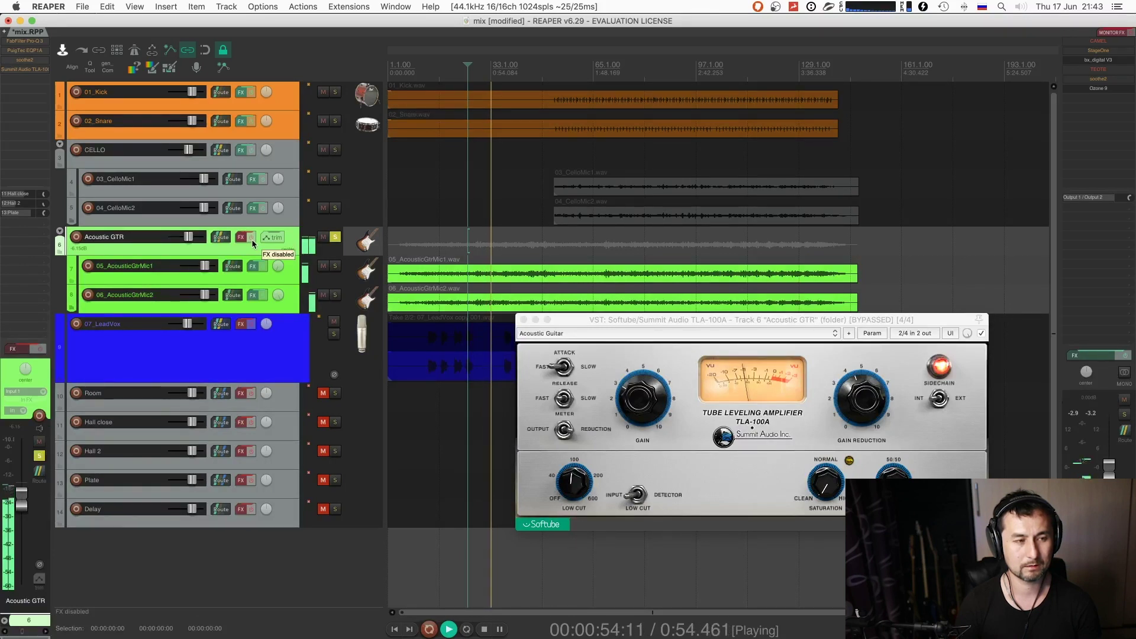
{"action": "left_click", "coordinate": [251, 239]}
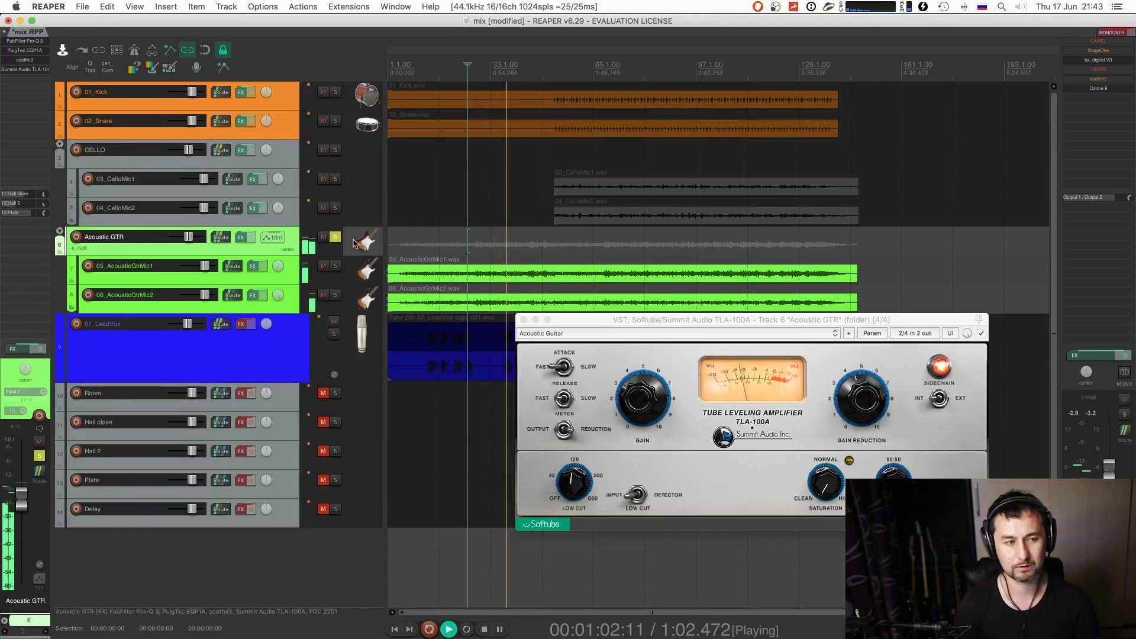
{"action": "key", "text": "space"}
{"action": "left_click", "coordinate": [523, 320]}
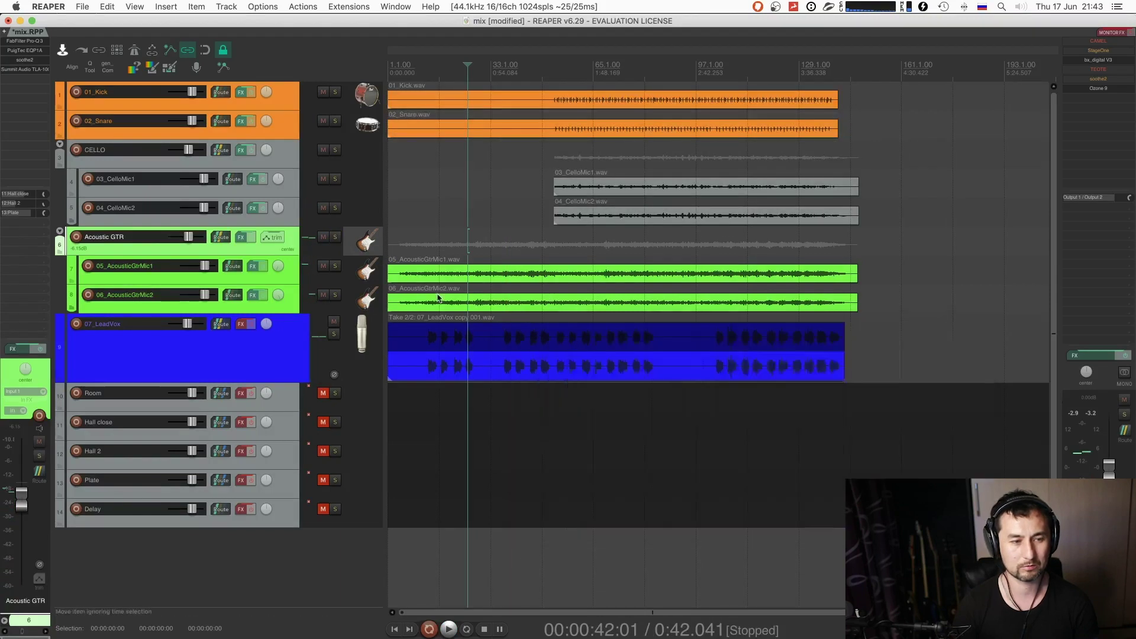
- Solo 07_LeadVox, play from 0:19.307 just before the first vocal phrase, and unsolo it during playback
{"action": "left_click", "coordinate": [334, 334]}
{"action": "left_click", "coordinate": [407, 354]}
{"action": "left_click", "coordinate": [425, 355]}
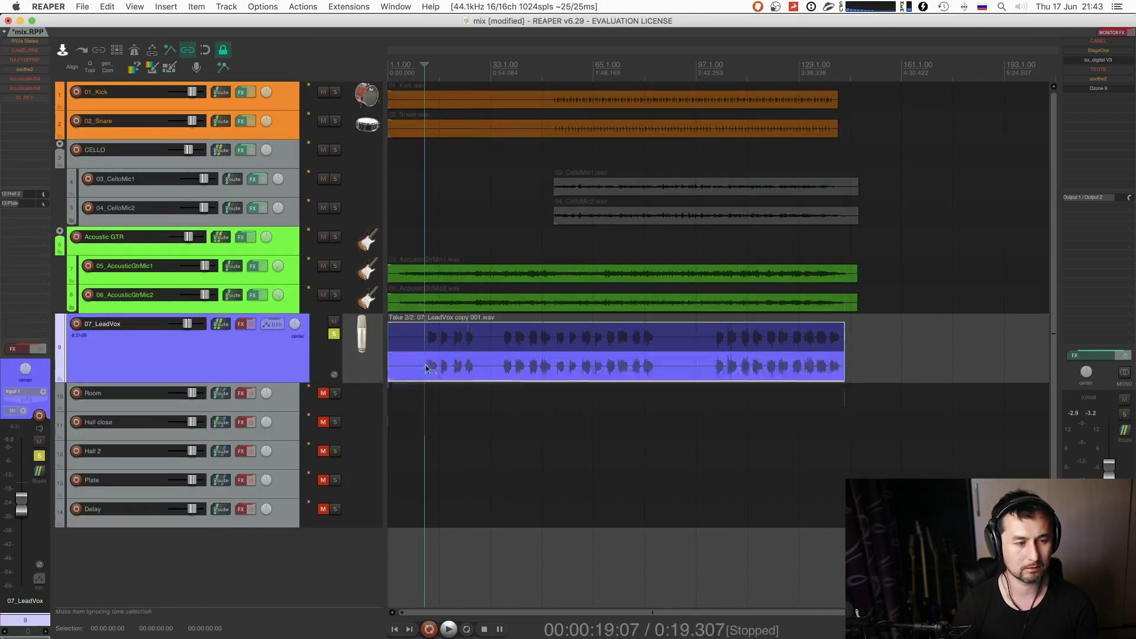
{"action": "scroll", "coordinate": [492, 379], "scroll_direction": "up", "scroll_amount": 3}
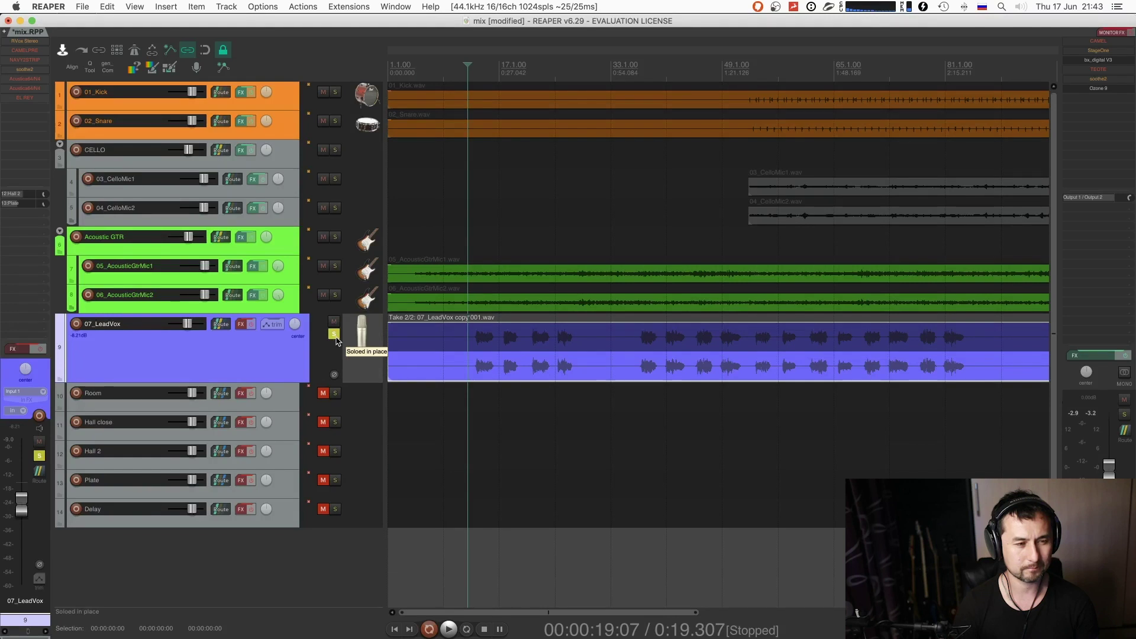
{"action": "key", "text": "space"}
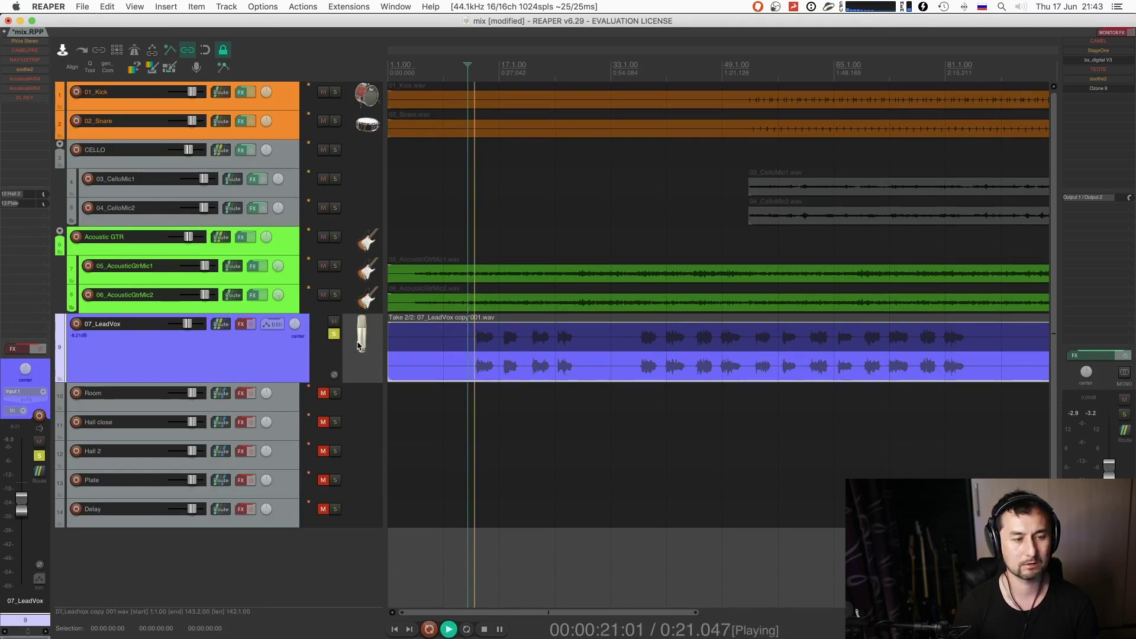
{"action": "left_click", "coordinate": [334, 334]}
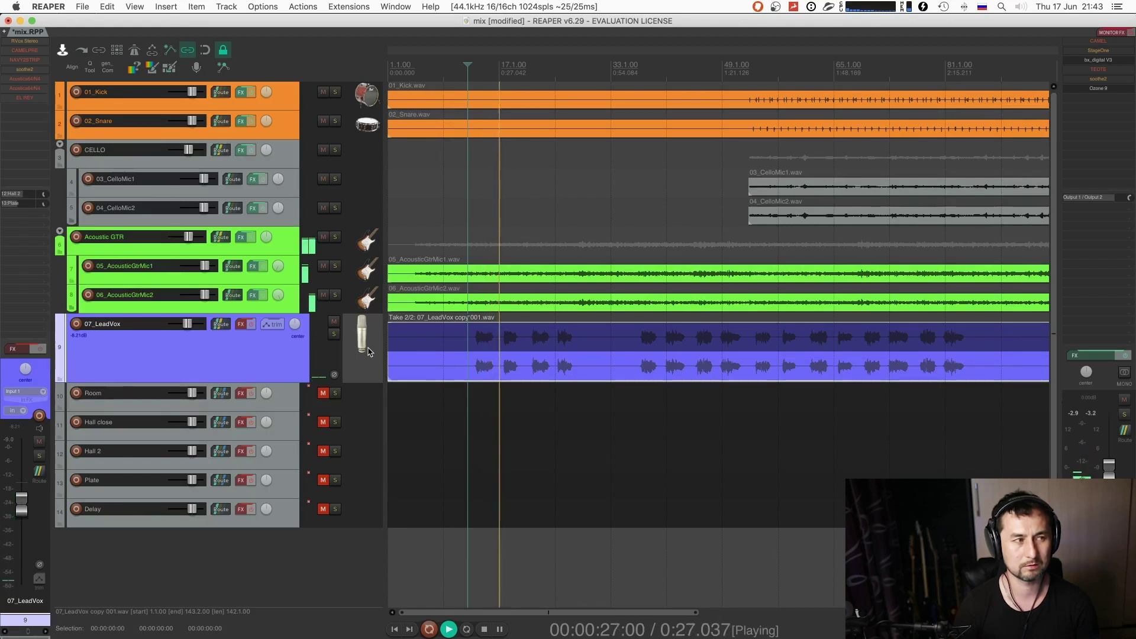
- Remove the two Acustica effects below soothe2 and the two between RVox and soothe2 from 07_LeadVox, then stop playback
{"action": "left_click", "coordinate": [31, 79], "text": "alt"}
{"action": "left_click", "coordinate": [31, 78], "text": "alt"}
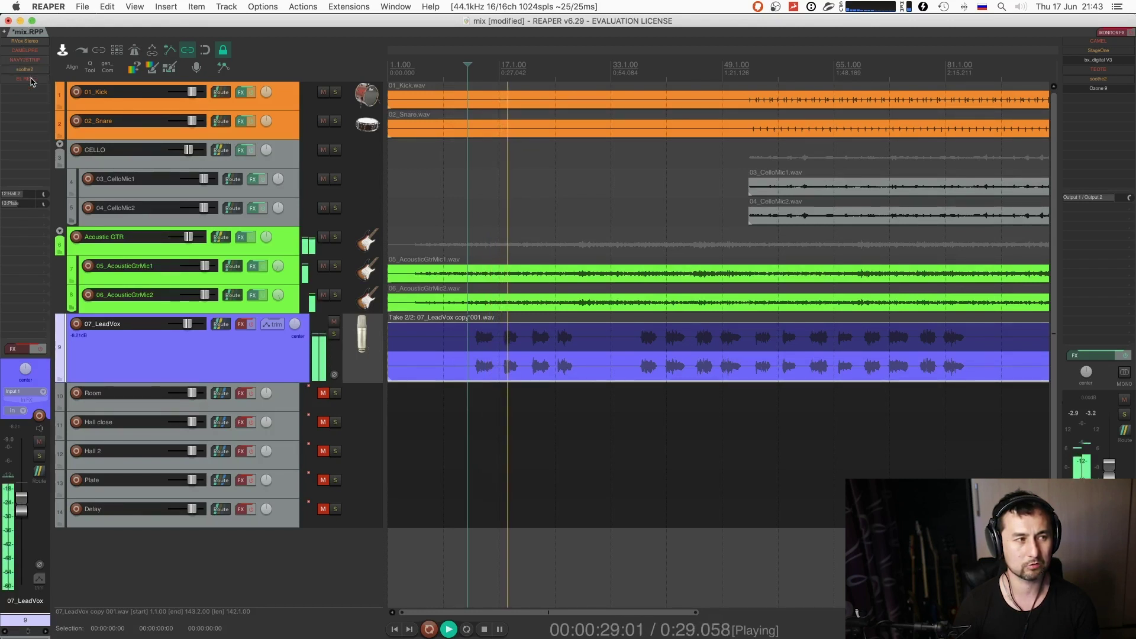
{"action": "left_click", "coordinate": [43, 59], "text": "alt"}
{"action": "left_click", "coordinate": [42, 51], "text": "alt"}
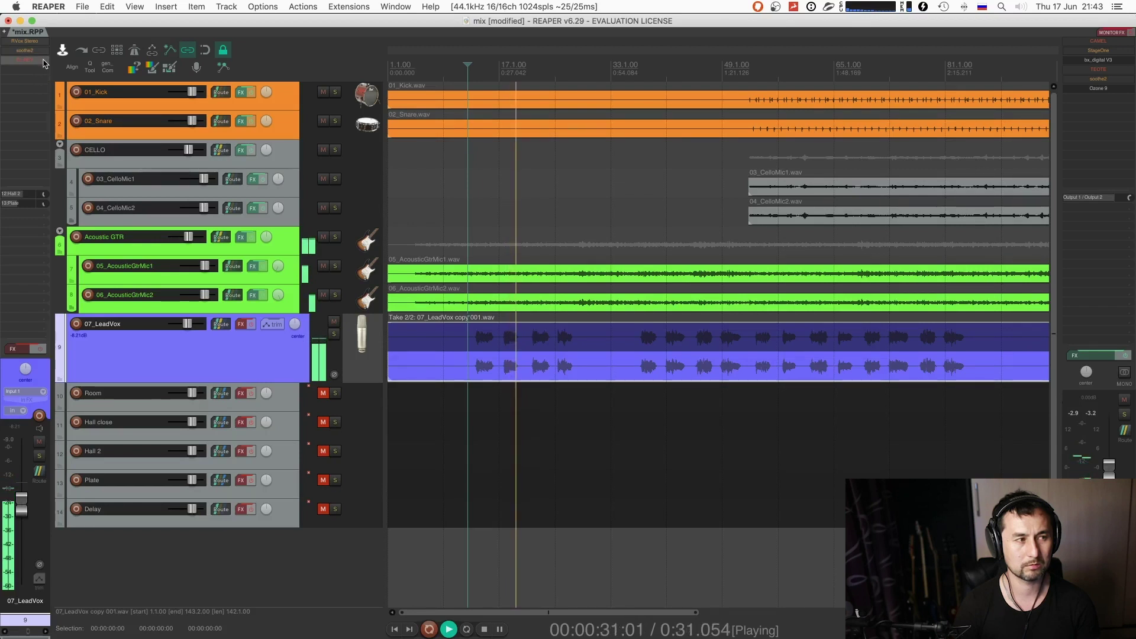
{"action": "key", "text": "space"}
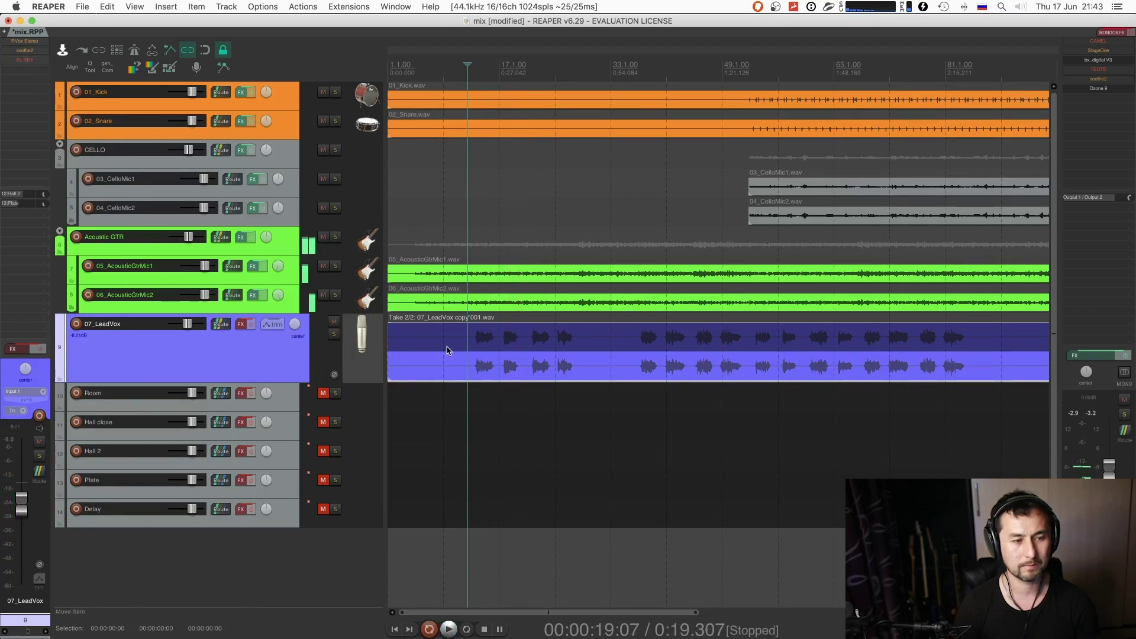
- Move the playback position to the cello entrance at 1:27.614 and briefly audition the mix there
{"action": "scroll", "coordinate": [645, 205], "scroll_direction": "down", "scroll_amount": 2}
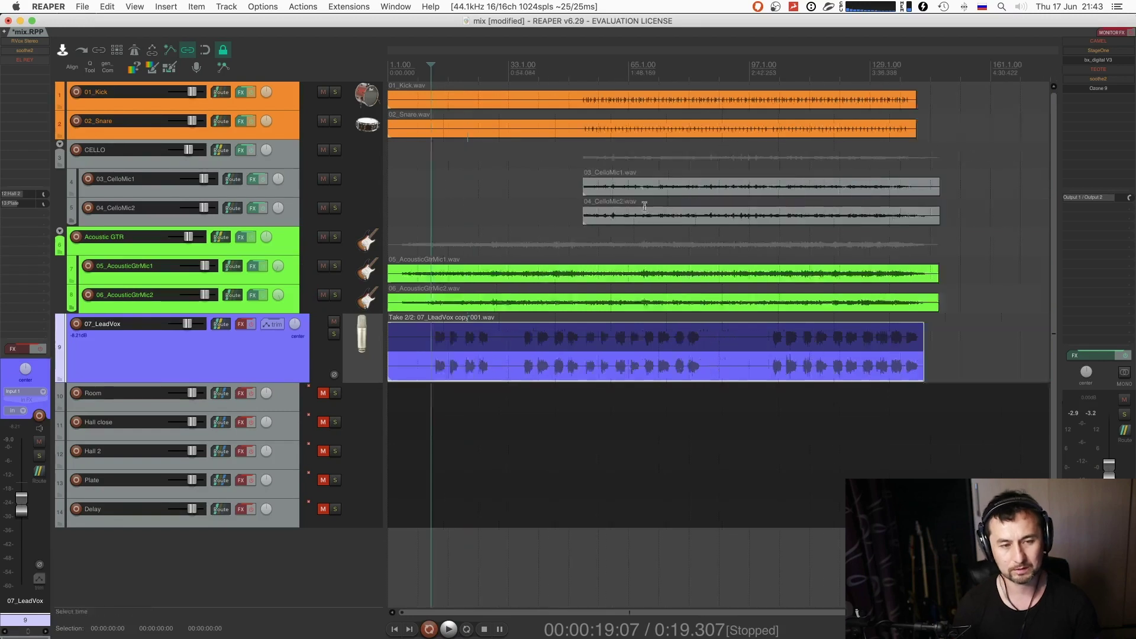
{"action": "key", "text": "space"}
{"action": "left_click", "coordinate": [595, 243]}
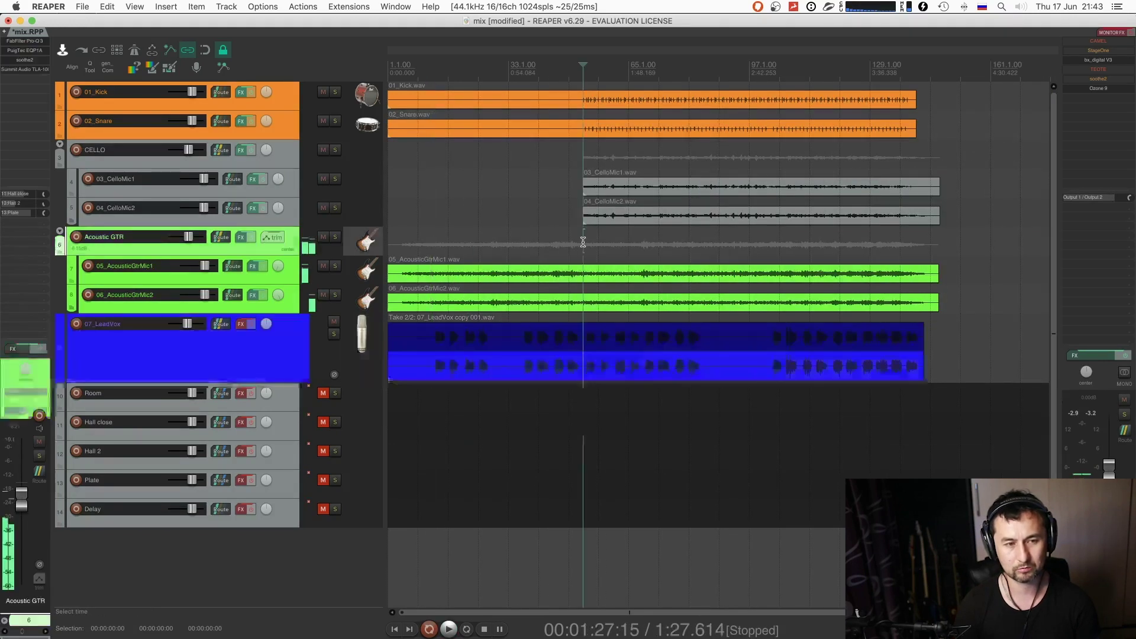
{"action": "key", "text": "space"}
{"action": "scroll", "coordinate": [718, 244], "scroll_direction": "up", "scroll_amount": 2}
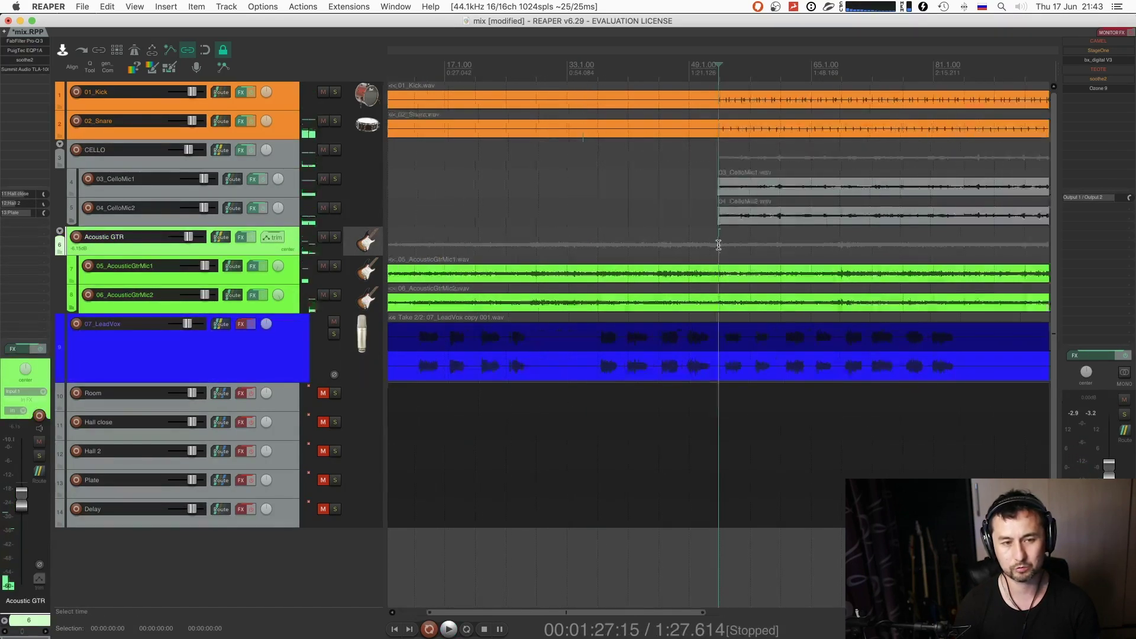
- Audition the mix from the cello entrance at 1:27.614 and select the 07_LeadVox track during playback
{"action": "scroll", "coordinate": [727, 241], "scroll_direction": "right", "scroll_amount": 3}
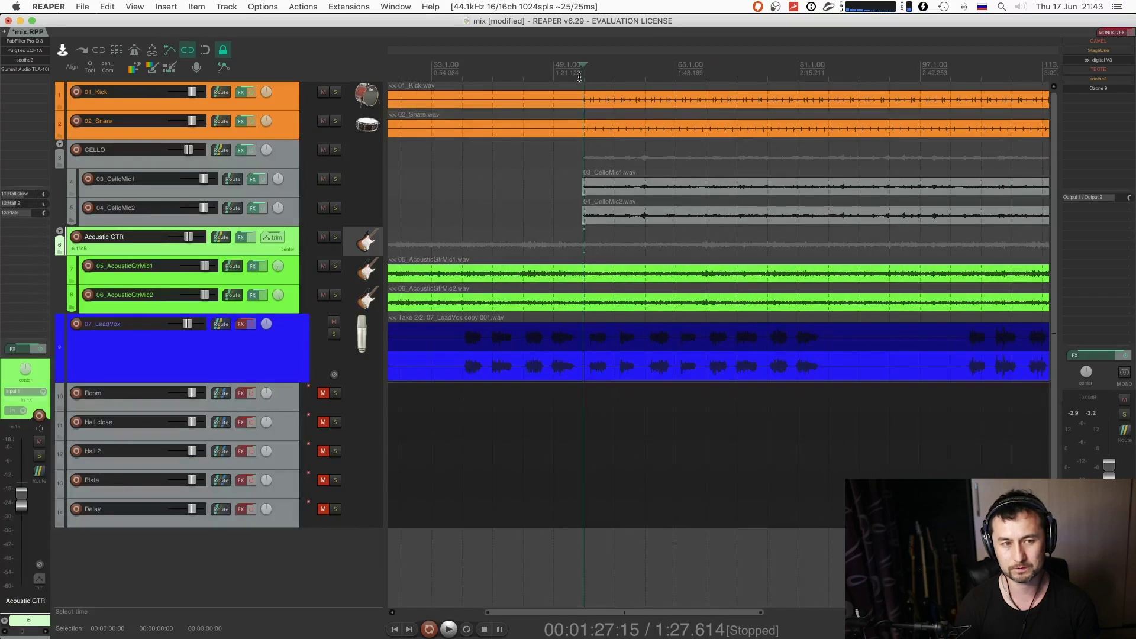
{"action": "key", "text": "space"}
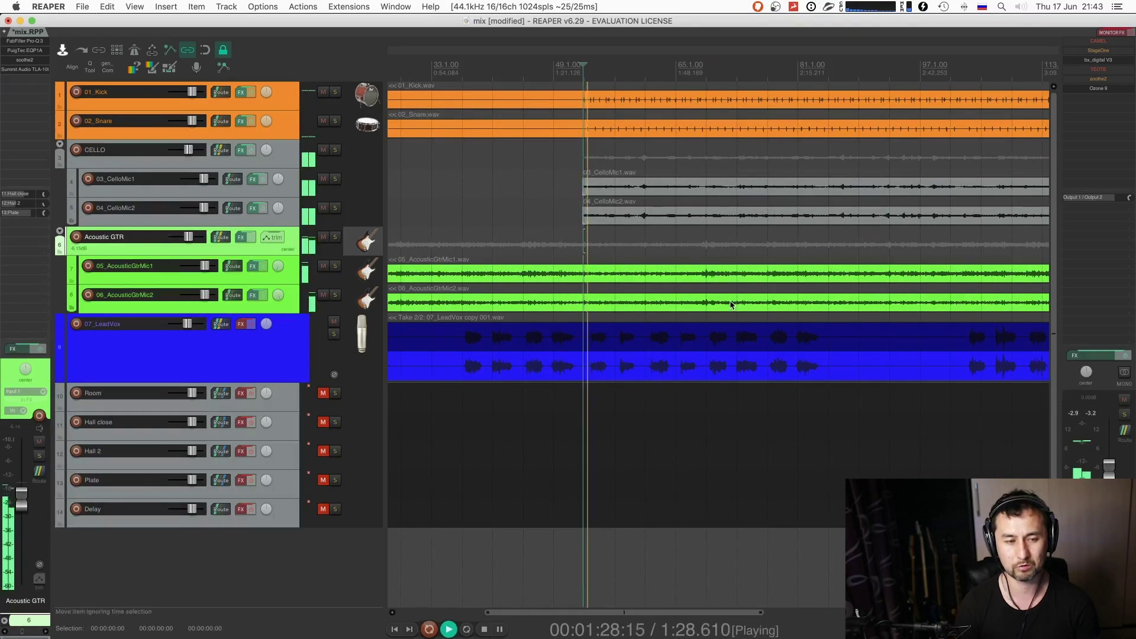
{"action": "scroll", "coordinate": [758, 338], "scroll_direction": "up", "scroll_amount": 2}
{"action": "scroll", "coordinate": [759, 338], "scroll_direction": "right", "scroll_amount": 4}
{"action": "left_click", "coordinate": [294, 355]}
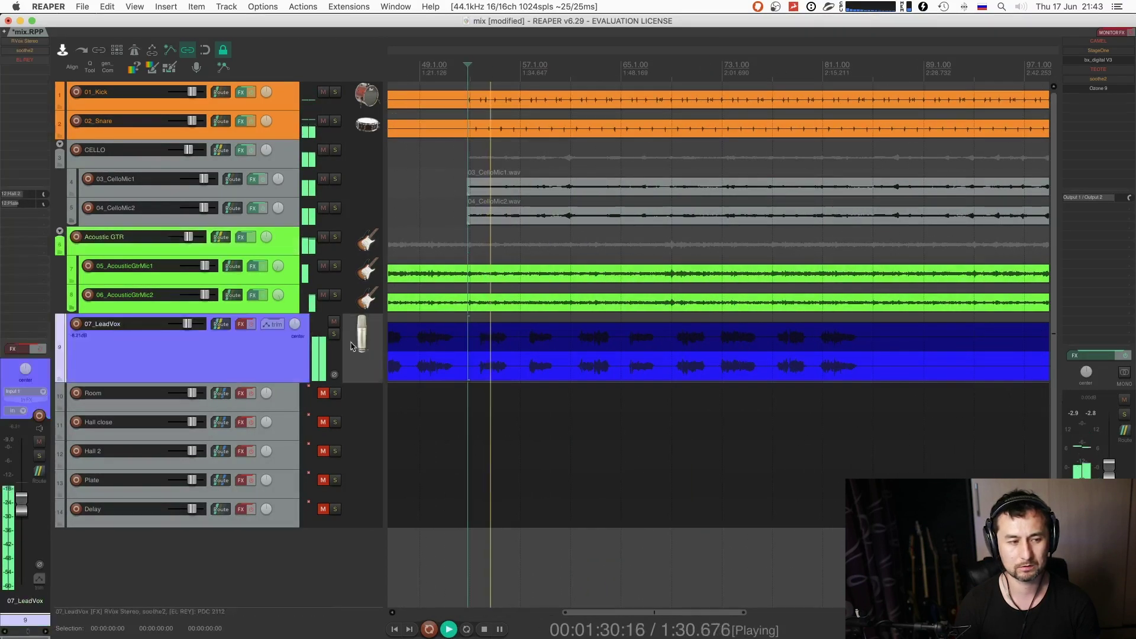
- Open RVox Stereo on 07_LeadVox, enable the track's effects chain, and replay the mix with the plugin window moved aside
{"action": "left_click", "coordinate": [25, 41]}
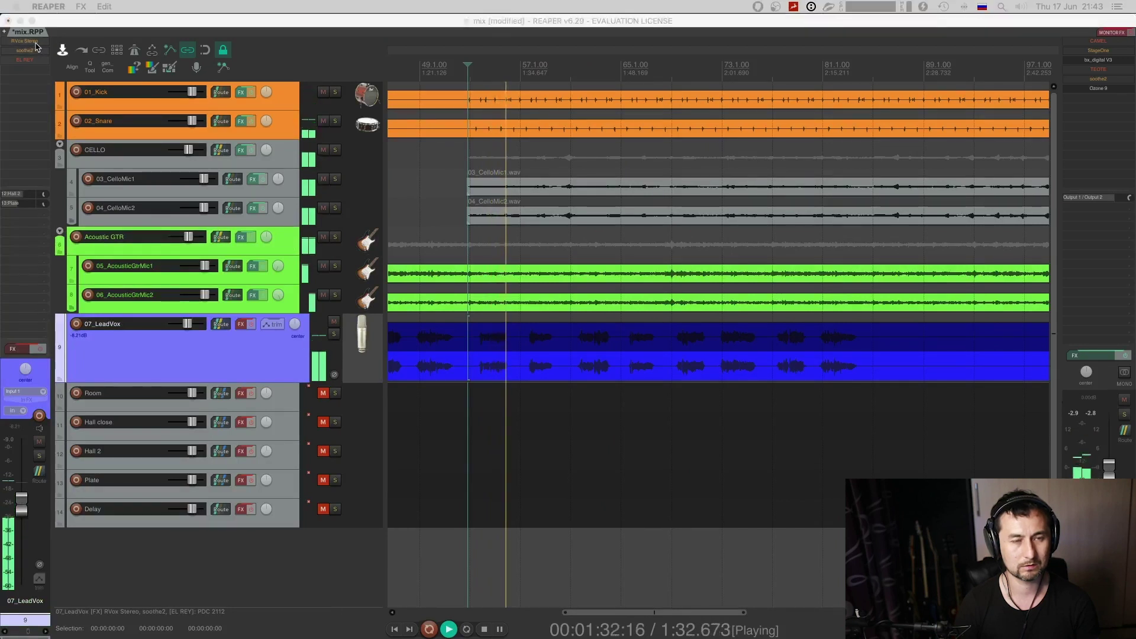
{"action": "key", "text": "space"}
{"action": "left_click_drag", "start_coordinate": [527, 189], "coordinate": [480, 193]}
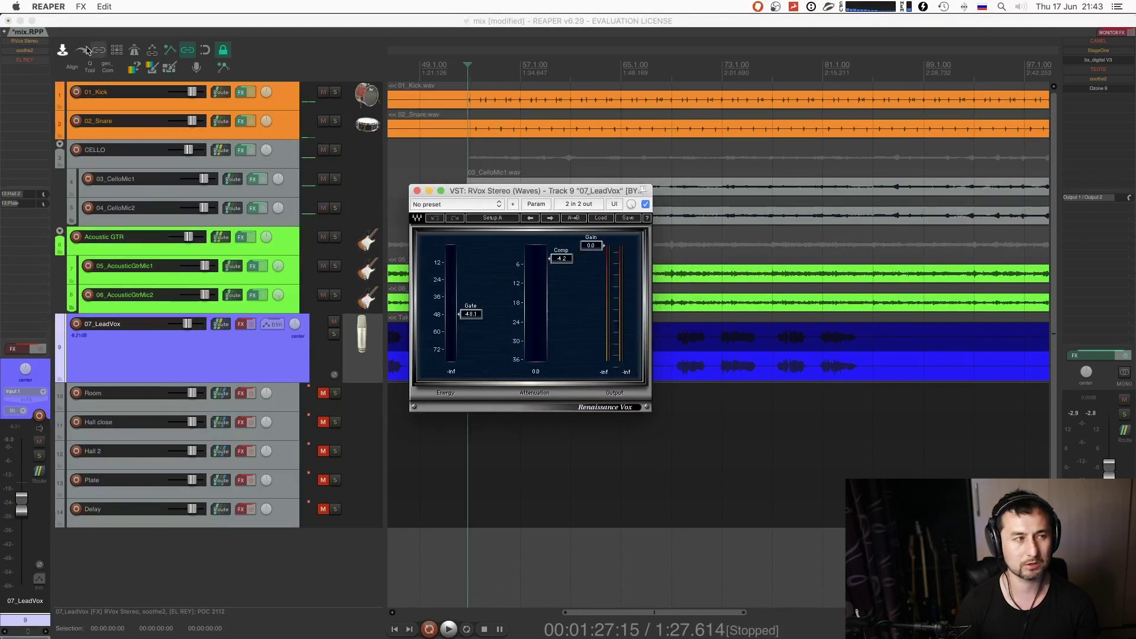
{"action": "left_click", "coordinate": [33, 43]}
{"action": "key", "text": "space"}
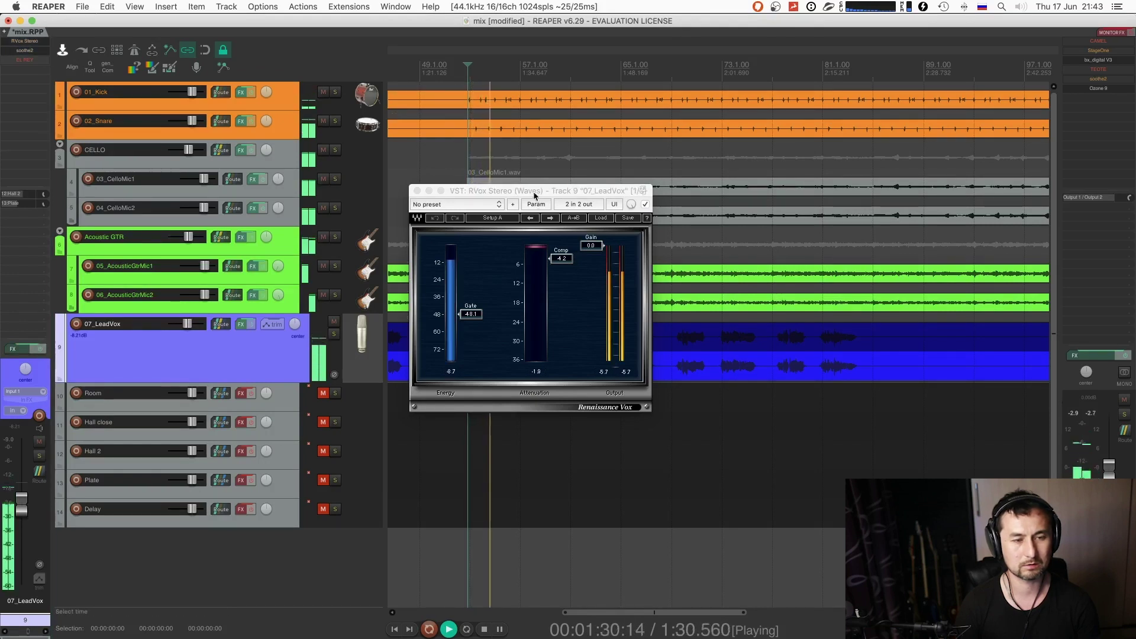
{"action": "left_click_drag", "start_coordinate": [535, 193], "coordinate": [782, 215]}
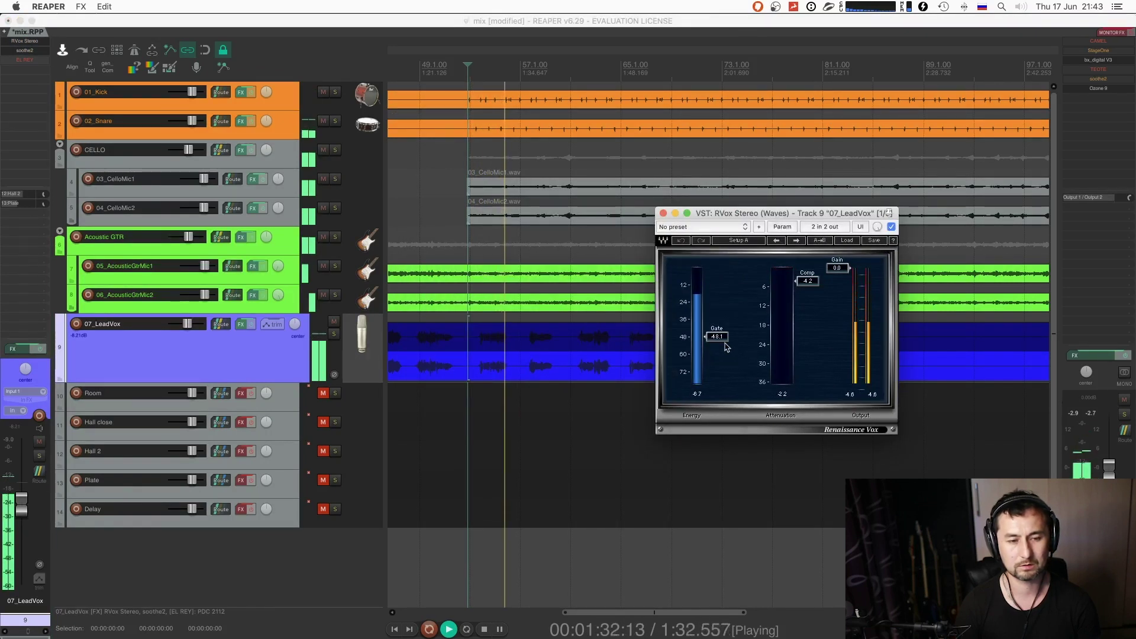
- Stop playback, solo 07_LeadVox, and play it from just before the vocal phrase near 1:34
{"action": "key", "text": "space"}
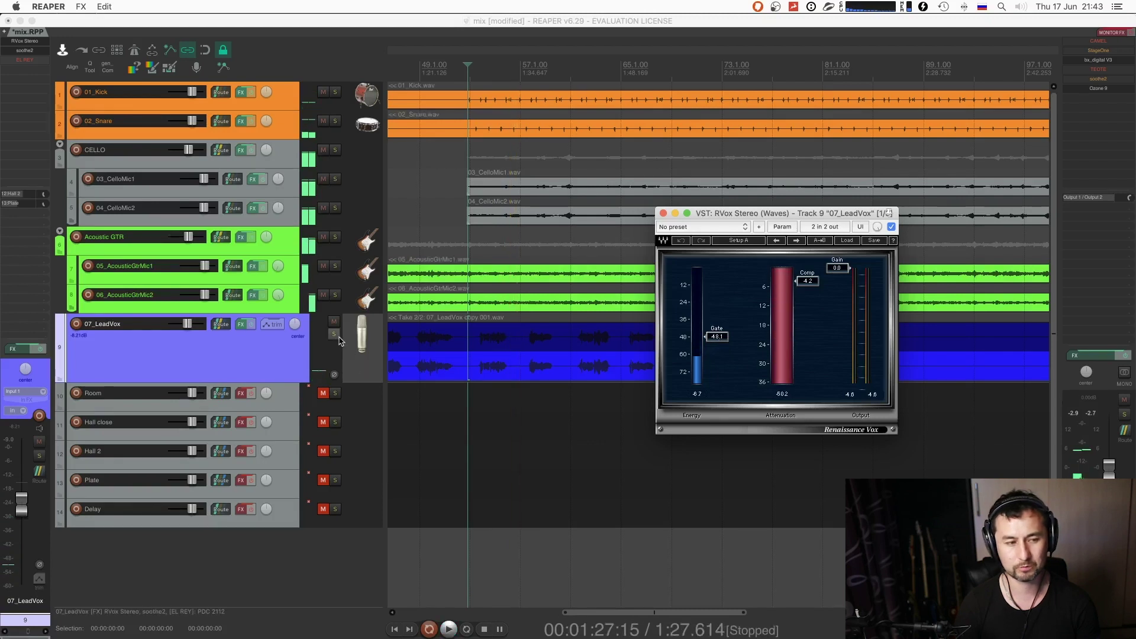
{"action": "left_click", "coordinate": [336, 336]}
{"action": "left_click", "coordinate": [513, 373]}
{"action": "key", "text": "space"}
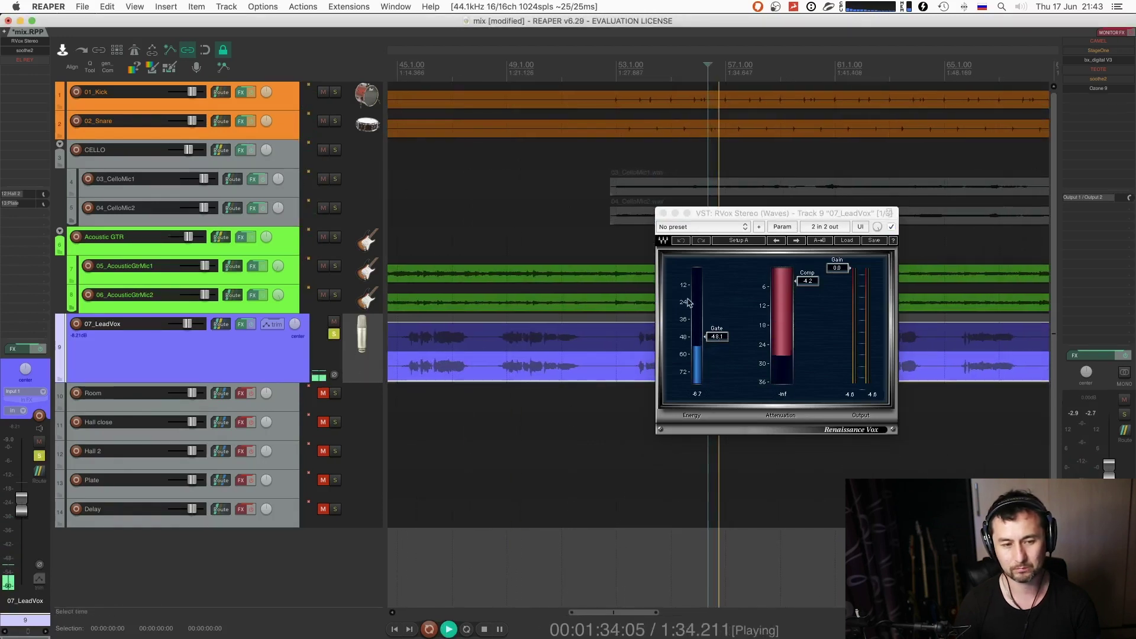
- Compare the soloed lead vocal with RVox Stereo bypassed and re-enabled, playing several phrases and the passage from 1:53.654
{"action": "key", "text": "space"}
{"action": "left_click_drag", "start_coordinate": [759, 214], "coordinate": [895, 192]}
{"action": "left_click", "coordinate": [1027, 204]}
{"action": "key", "text": "space"}
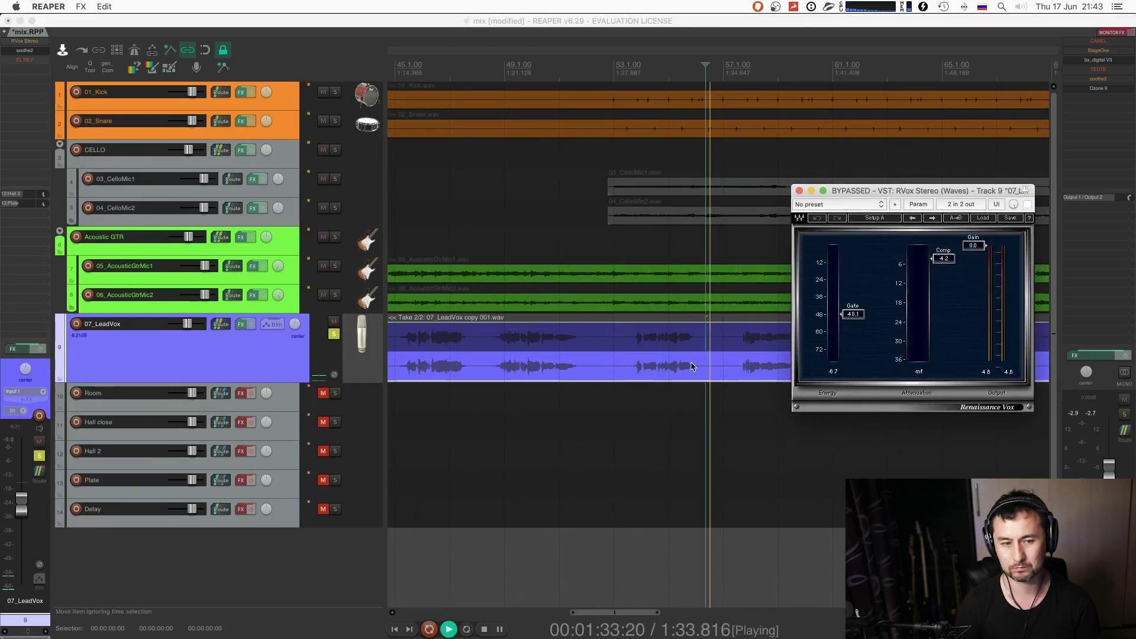
{"action": "left_click_drag", "start_coordinate": [692, 366], "coordinate": [436, 367]}
{"action": "key", "text": "space"}
{"action": "left_click", "coordinate": [664, 370]}
{"action": "key", "text": "space"}
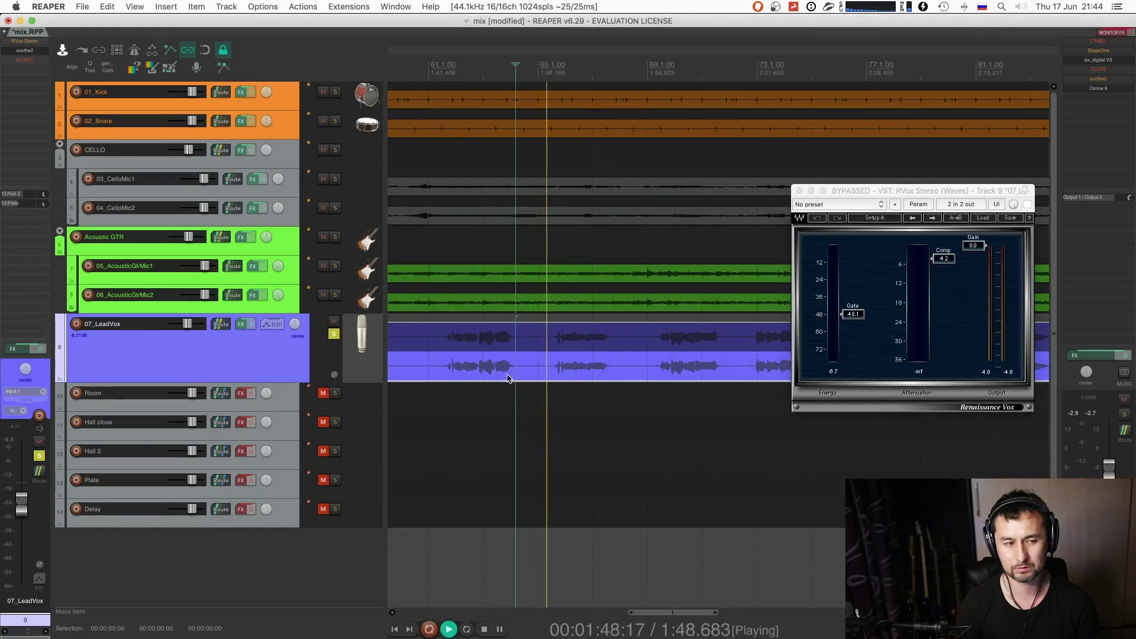
{"action": "left_click", "coordinate": [627, 371]}
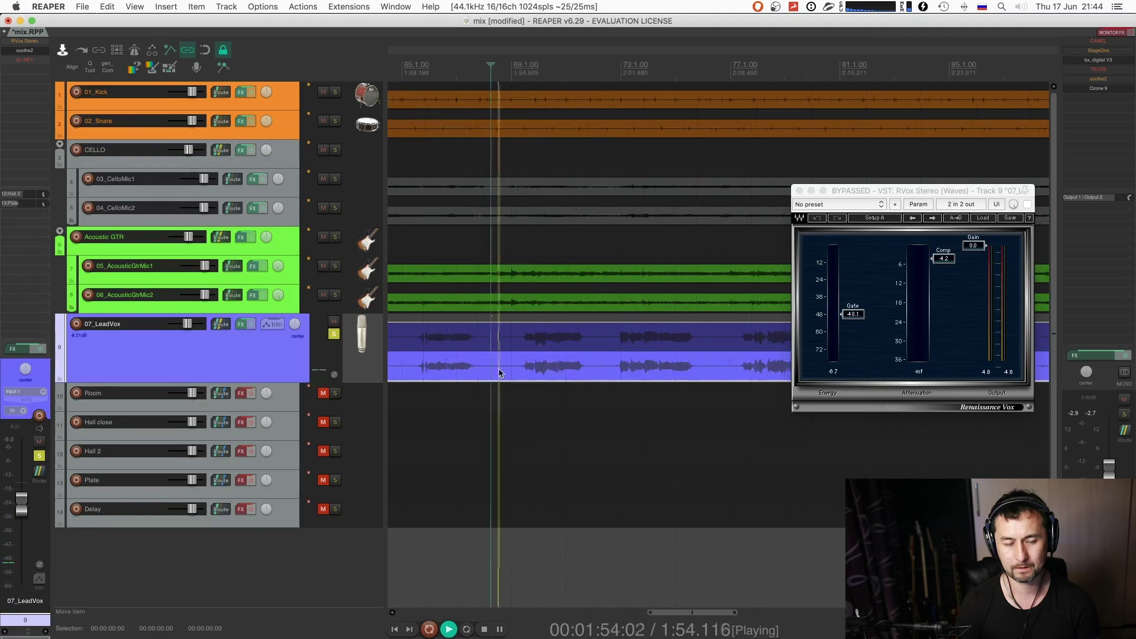
{"action": "left_click", "coordinate": [1028, 204]}
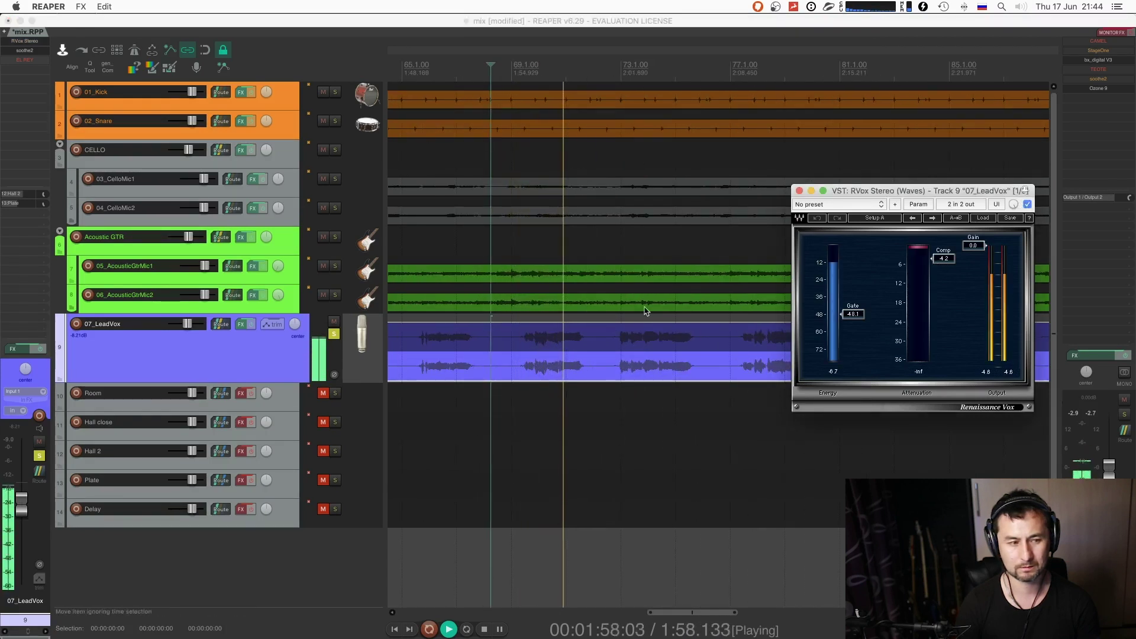
{"action": "left_click", "coordinate": [370, 346]}
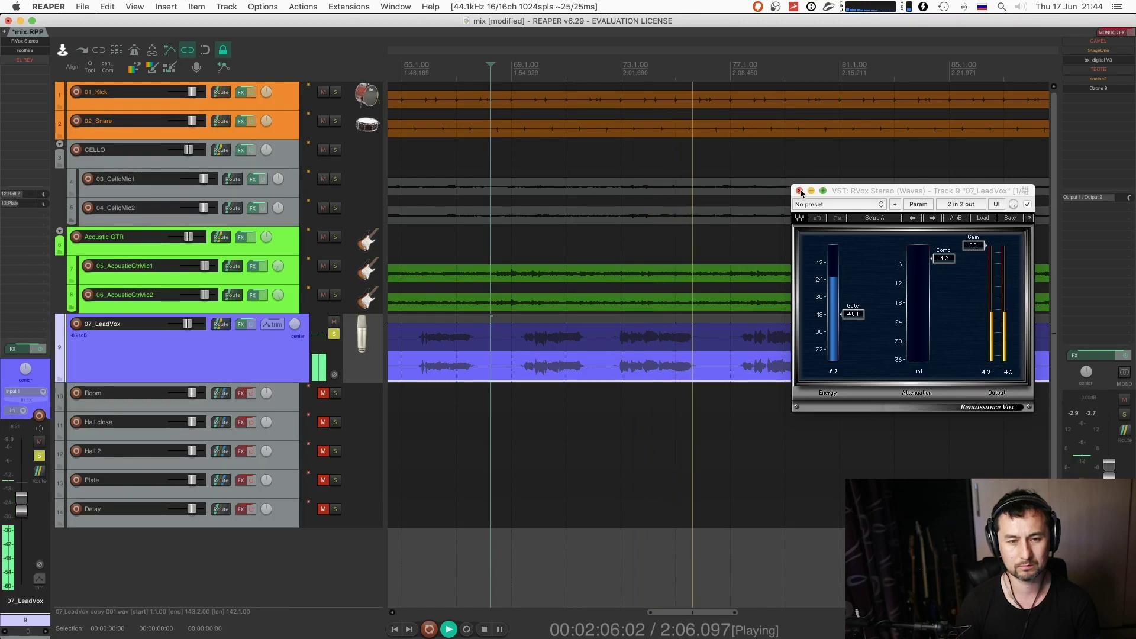
- Stop playback, set the RVox Gate on 07_LeadVox to -48.0, close the plugin and unsolo the track
{"action": "key", "text": "space"}
{"action": "left_click", "coordinate": [856, 315]}
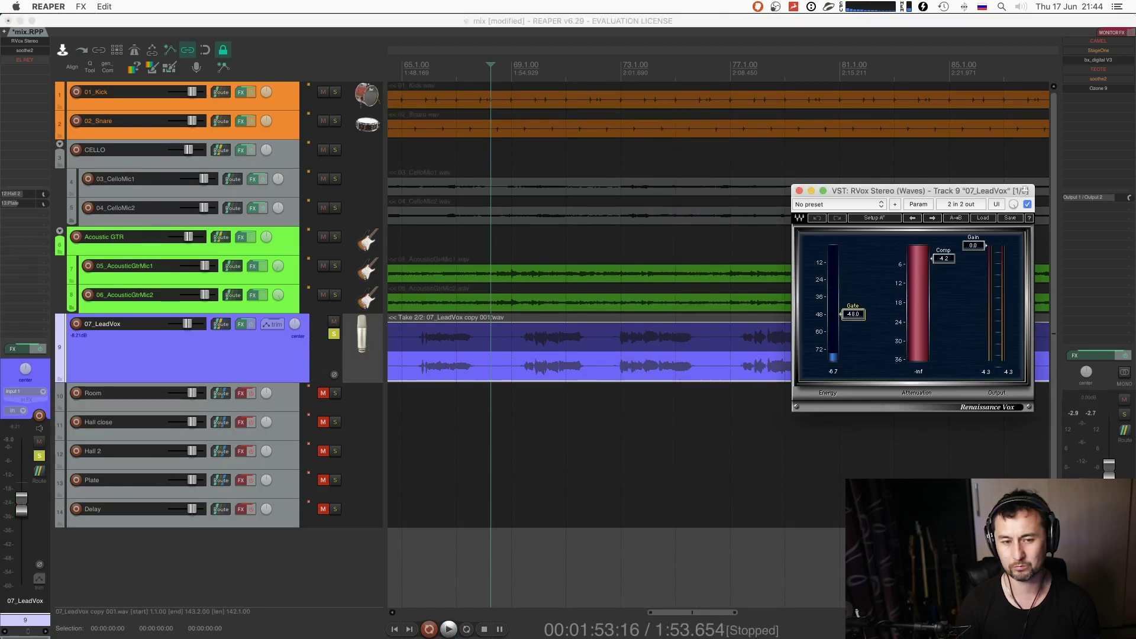
{"action": "left_click", "coordinate": [800, 191]}
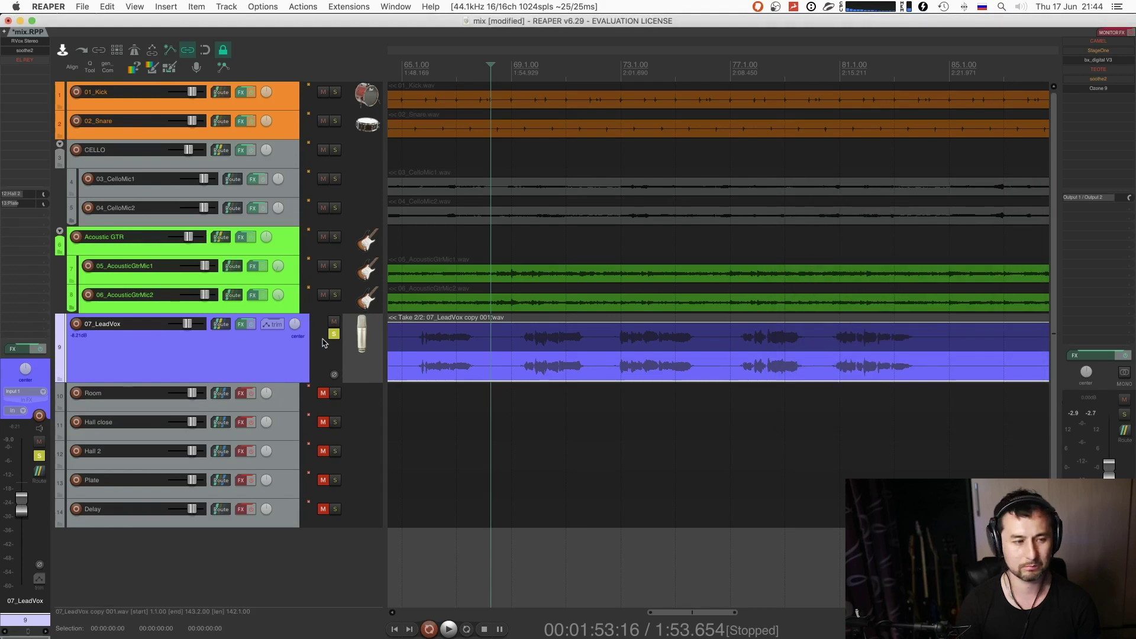
{"action": "left_click", "coordinate": [335, 334]}
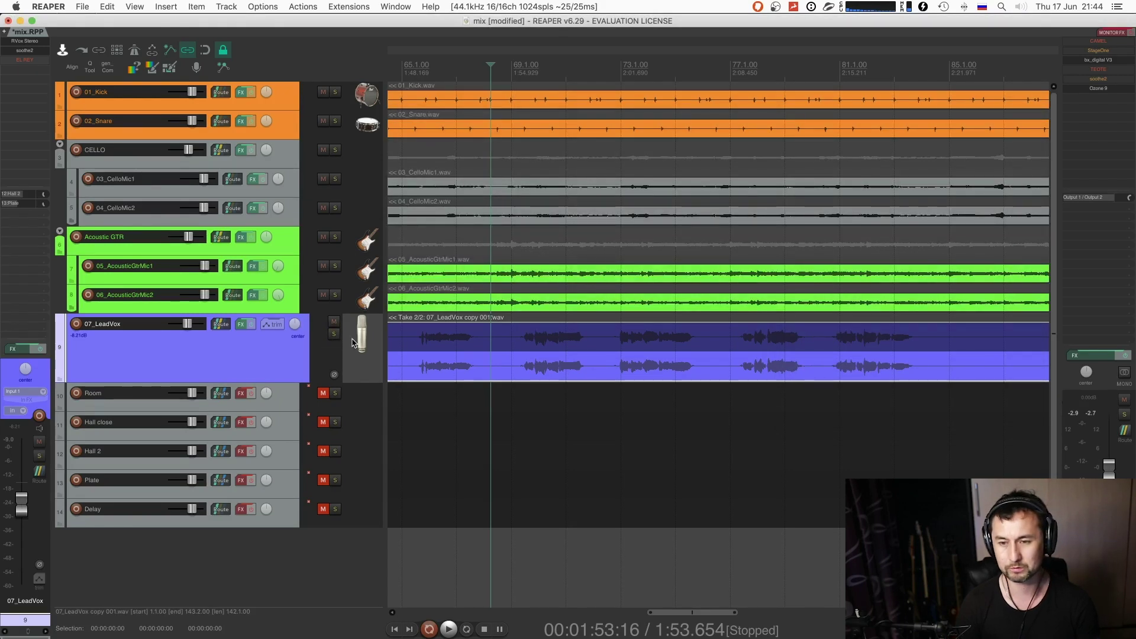
- Open soothe2 on 07_LeadVox, play from 1:53.654 and solo the vocal with the plugin window fully in view
{"action": "left_click", "coordinate": [34, 53]}
{"action": "key", "text": "space"}
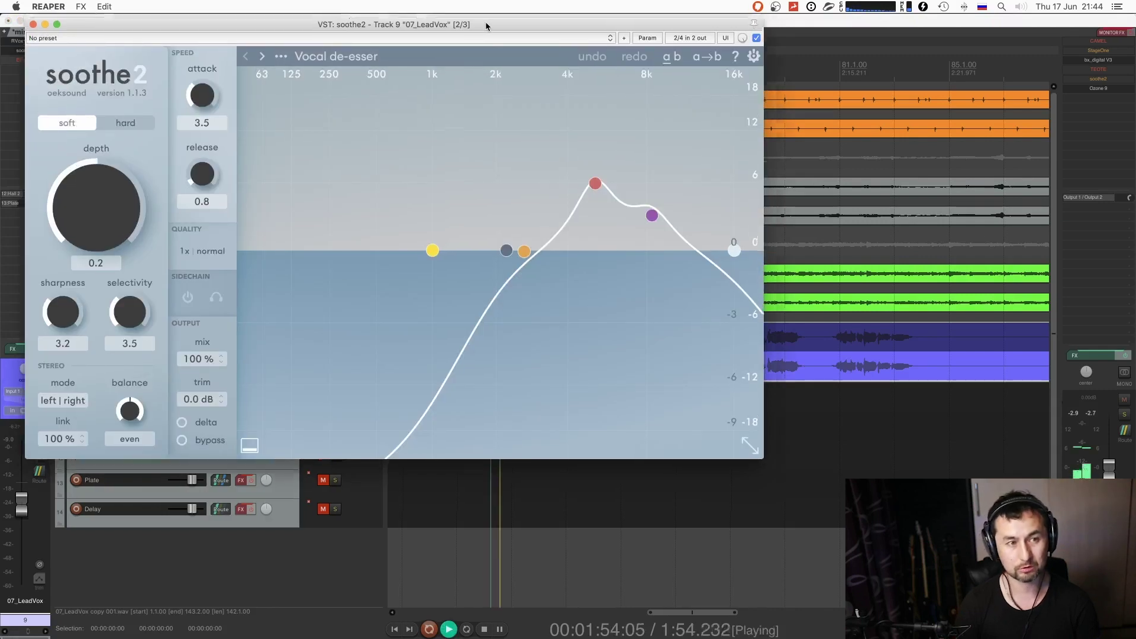
{"action": "left_click_drag", "start_coordinate": [484, 43], "coordinate": [720, 412]}
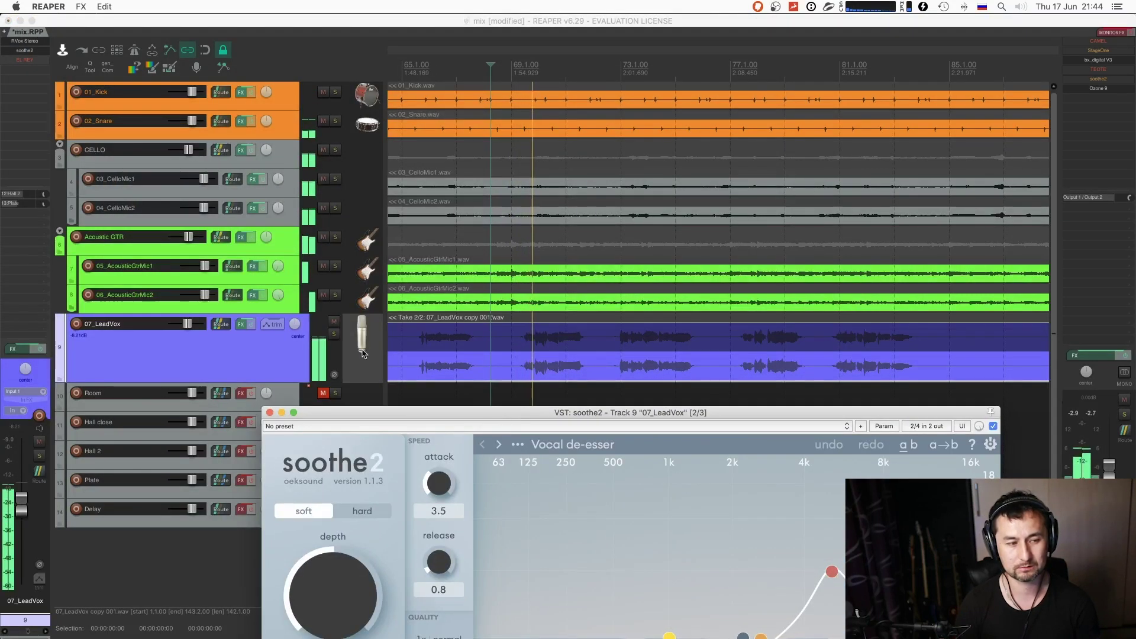
{"action": "left_click", "coordinate": [335, 333]}
{"action": "left_click_drag", "start_coordinate": [488, 414], "coordinate": [563, 94]}
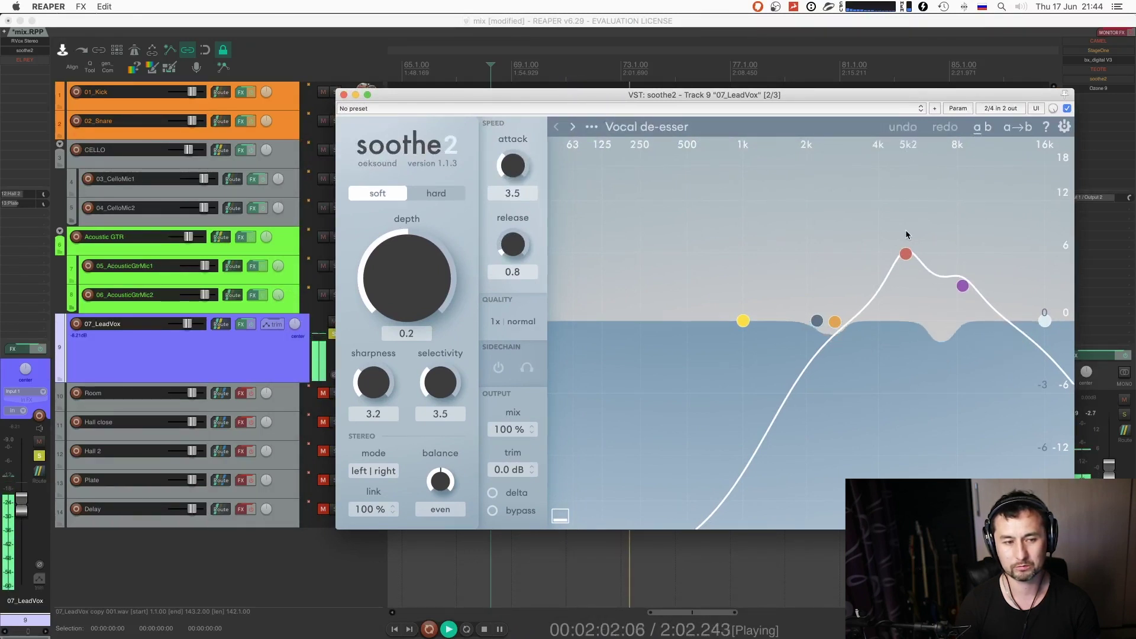
- Audition soothe2's delta signal with the 07_LeadVox fader raised to 12 dB, lower the fader again and turn delta off
{"action": "left_click", "coordinate": [493, 495]}
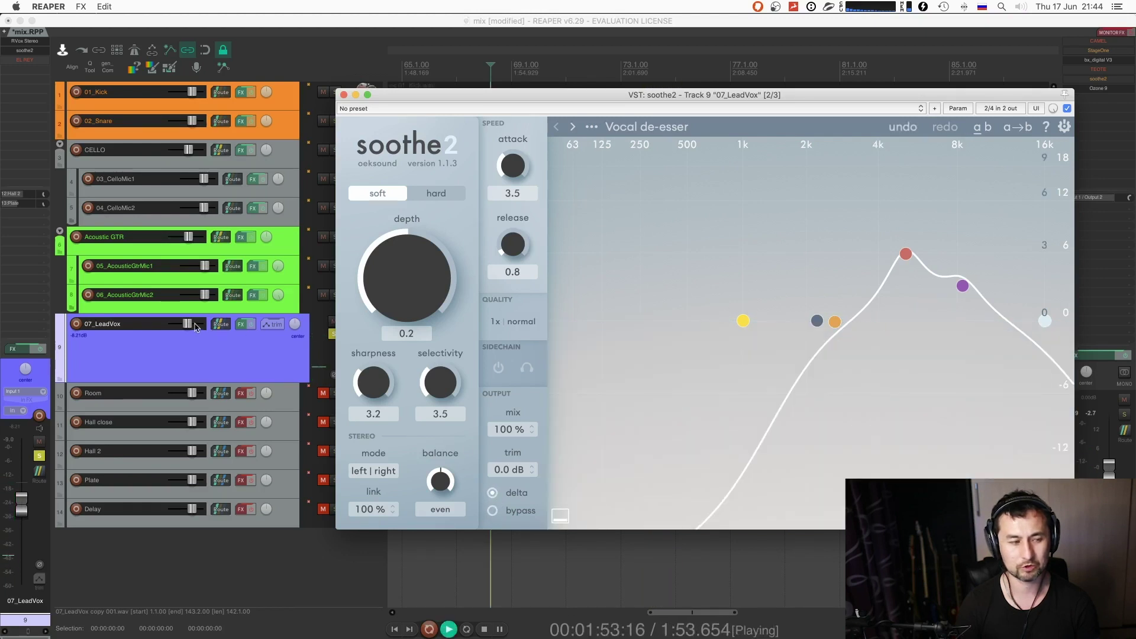
{"action": "left_click_drag", "start_coordinate": [187, 324], "coordinate": [204, 333]}
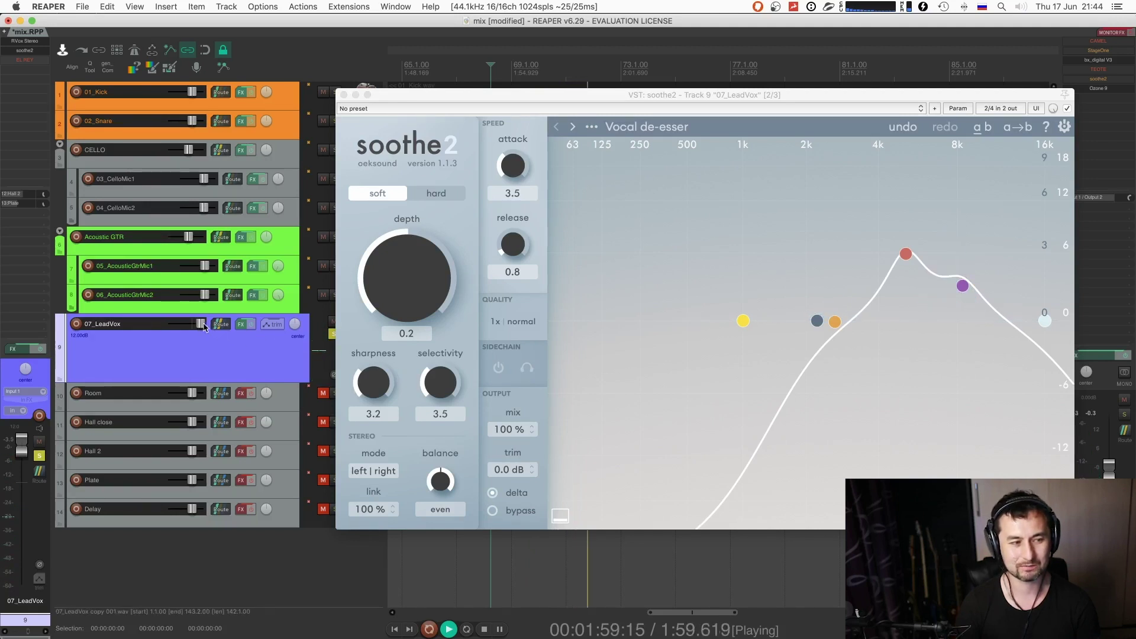
{"action": "left_click_drag", "start_coordinate": [200, 323], "coordinate": [189, 330]}
{"action": "key", "text": "space"}
{"action": "left_click", "coordinate": [485, 496]}
{"action": "key", "text": "space"}
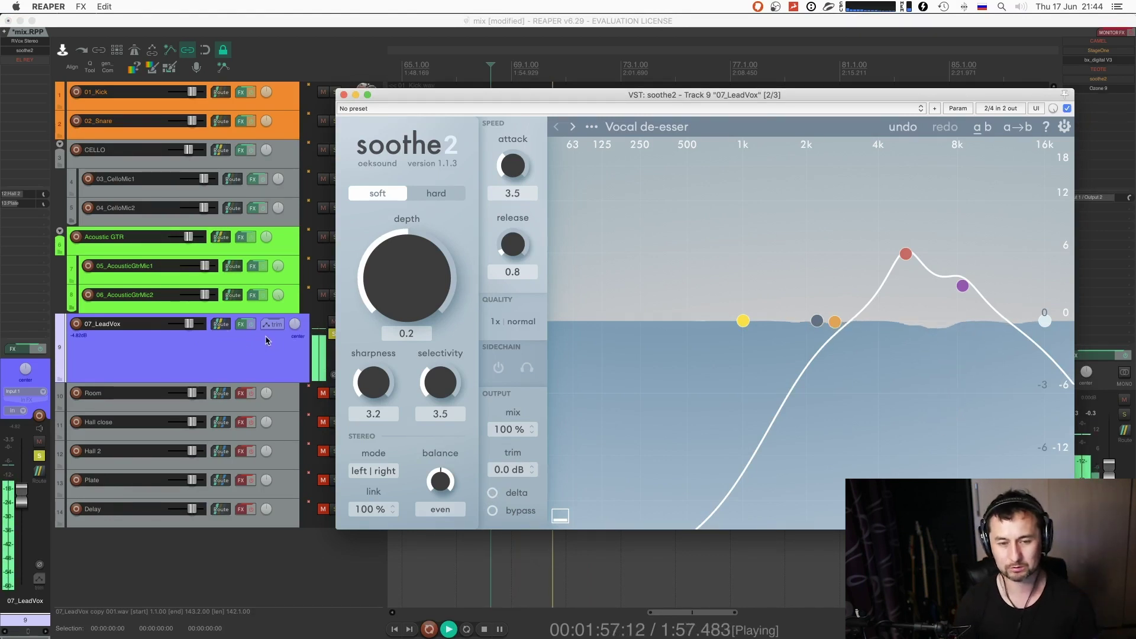
- Close soothe2, unsolo 07_LeadVox and lower its volume fader slightly while the full mix plays
{"action": "left_click", "coordinate": [343, 95]}
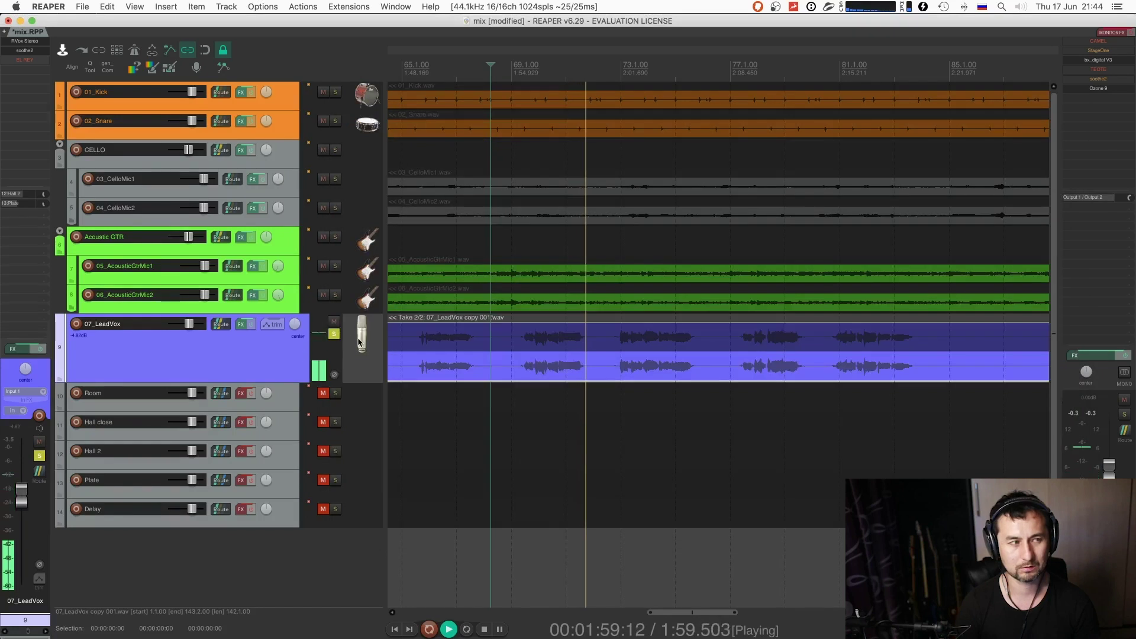
{"action": "left_click", "coordinate": [334, 333]}
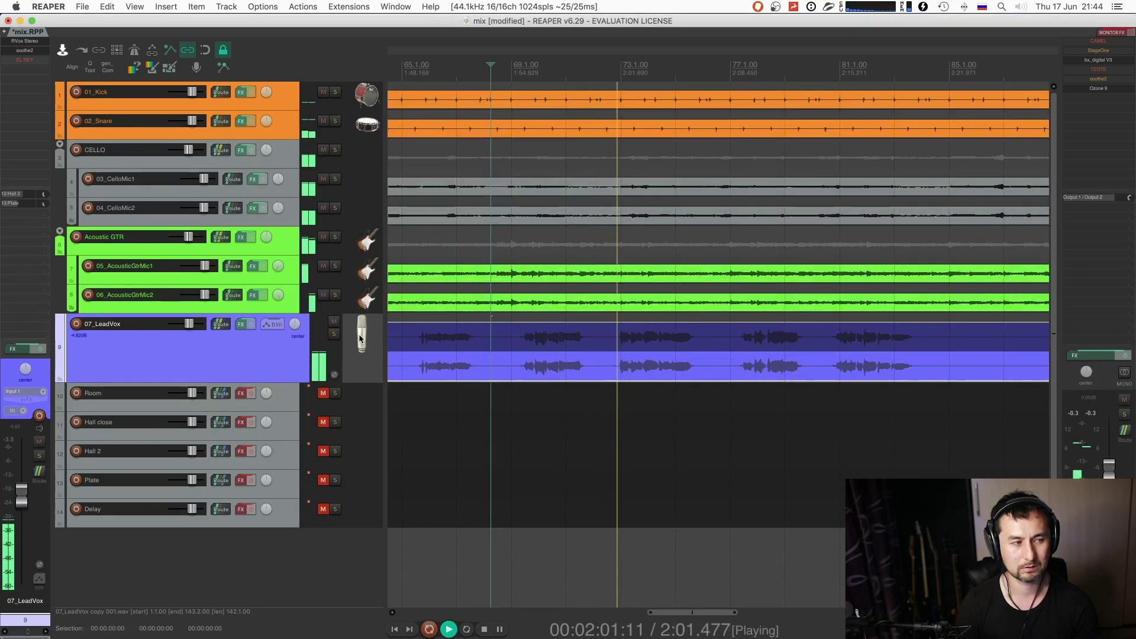
{"action": "left_click_drag", "start_coordinate": [186, 326], "coordinate": [184, 325]}
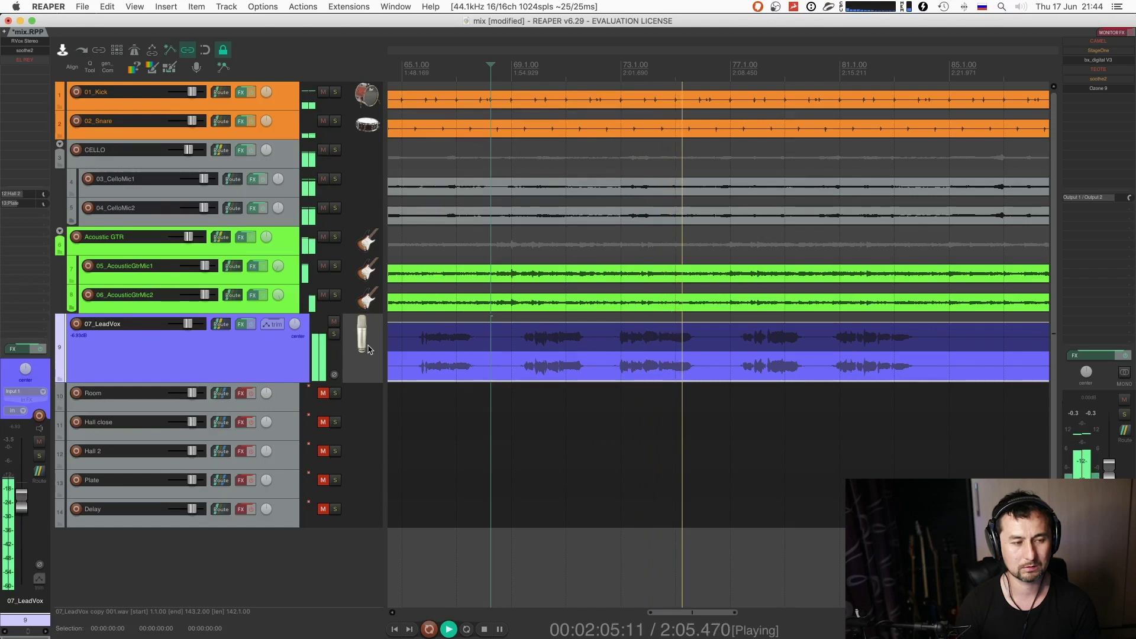
- Stop playback, add Virtual Mix Rack to 07_LeadVox and place it between RVox Stereo and soothe2
{"action": "key", "text": "space"}
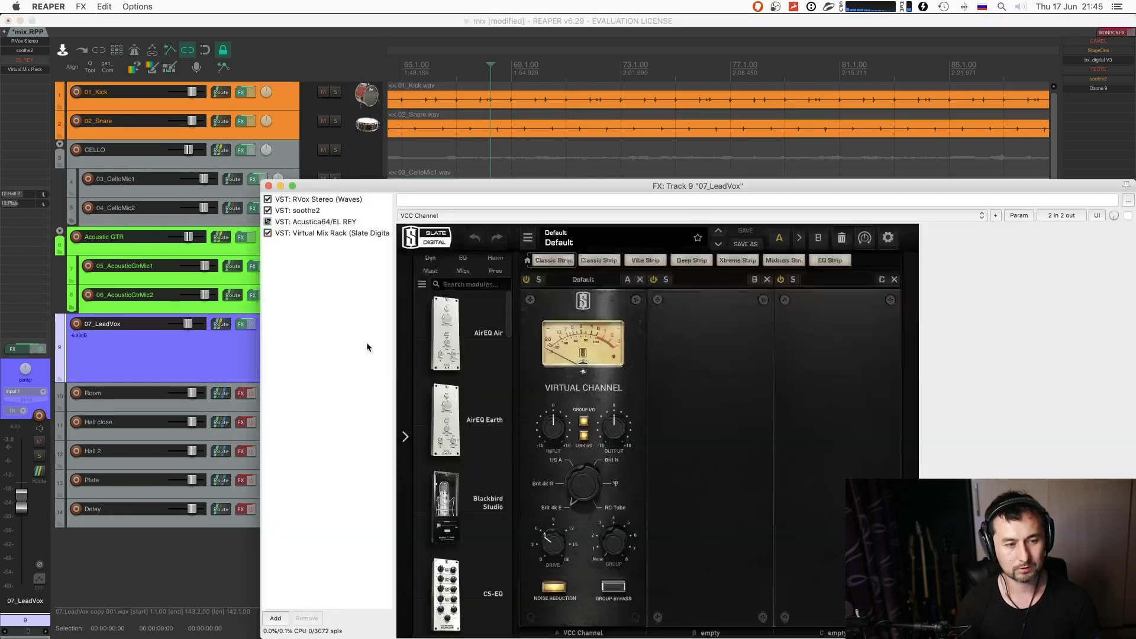
{"action": "left_click_drag", "start_coordinate": [518, 180], "coordinate": [497, 73]}
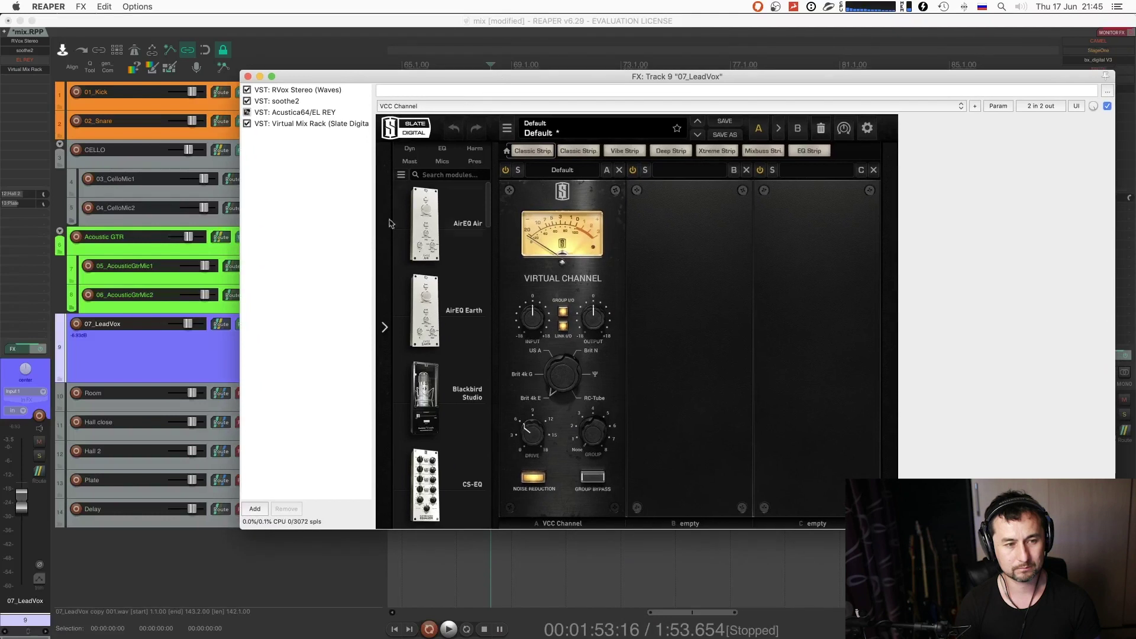
{"action": "left_click_drag", "start_coordinate": [308, 125], "coordinate": [317, 100]}
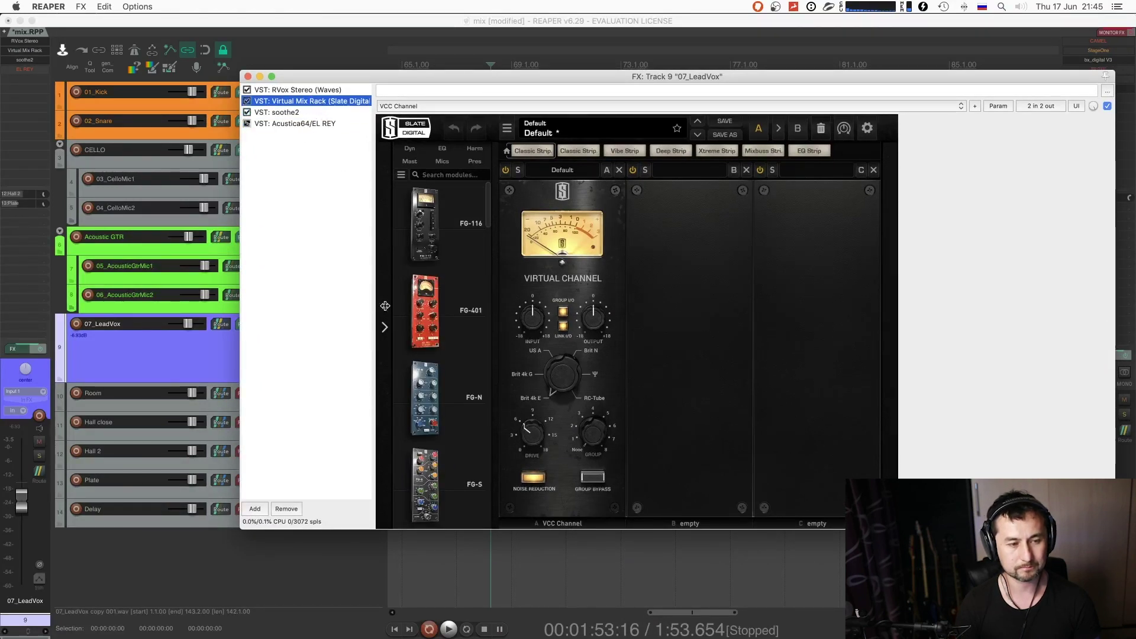
- Add the FG-N equalizer module to Virtual Mix Rack and remove the Virtual Channel module
{"action": "double_click", "coordinate": [428, 395]}
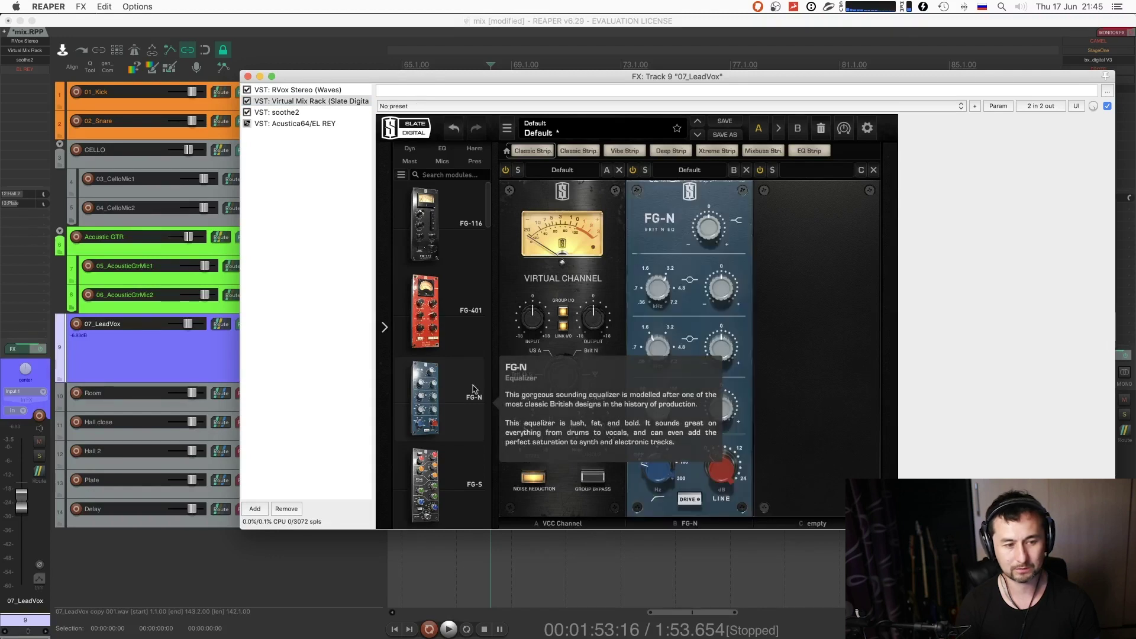
{"action": "key", "text": "space"}
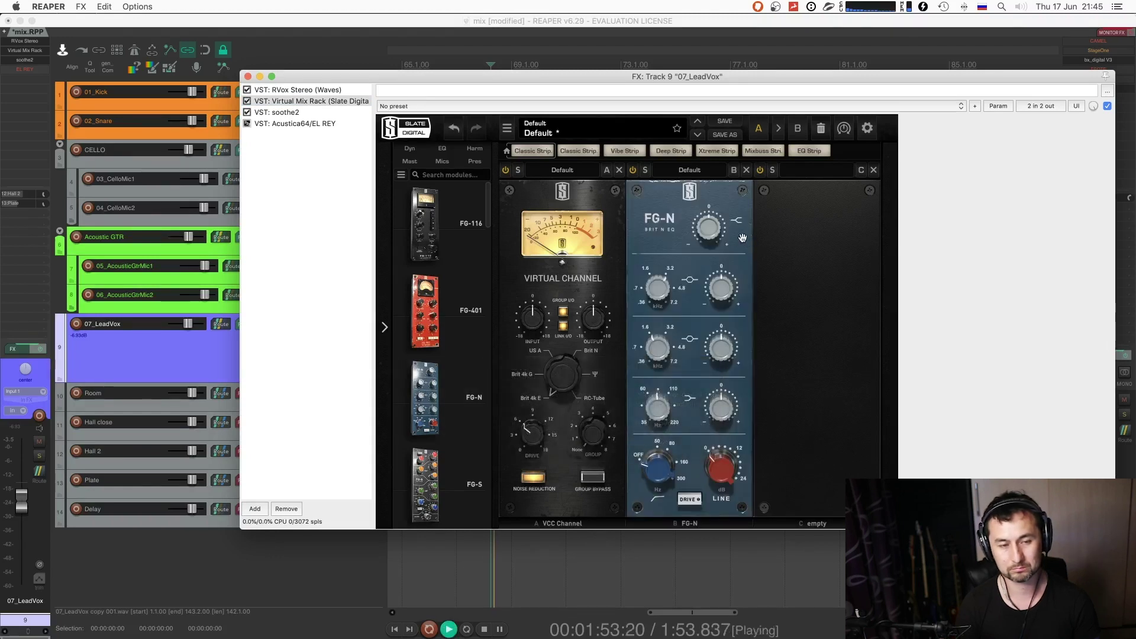
{"action": "left_click", "coordinate": [619, 170]}
{"action": "key", "text": "space"}
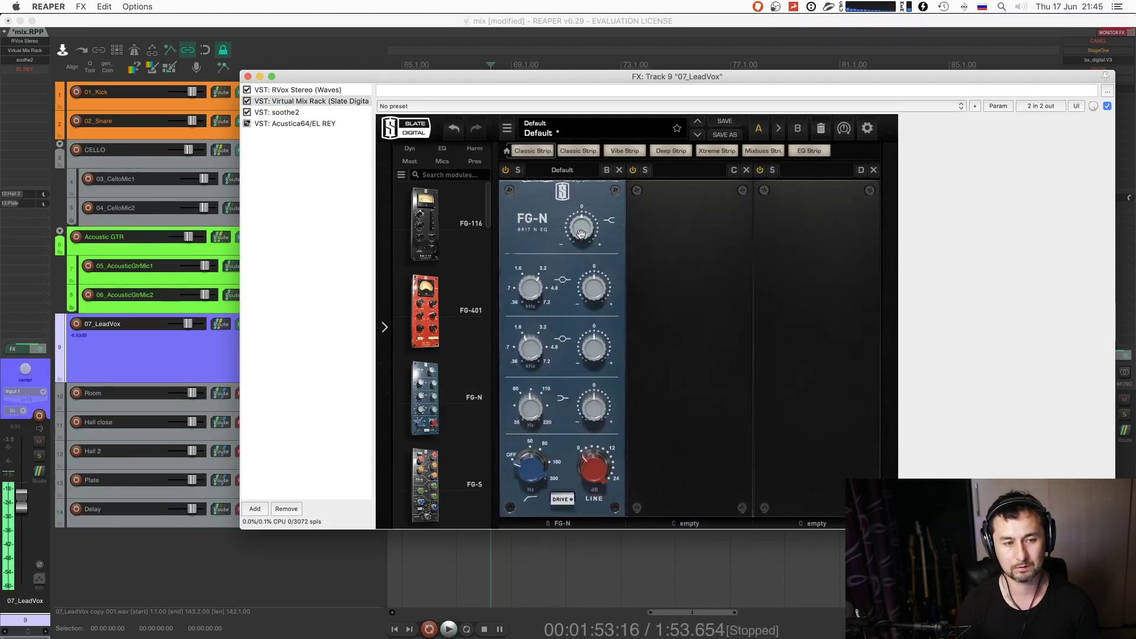
- Set the FG-N high-shelf gain to about +2.62 dB while playing the mix from 1:53.654
{"action": "scroll", "coordinate": [580, 226], "scroll_direction": "up", "scroll_amount": 1}
{"action": "key", "text": "space"}
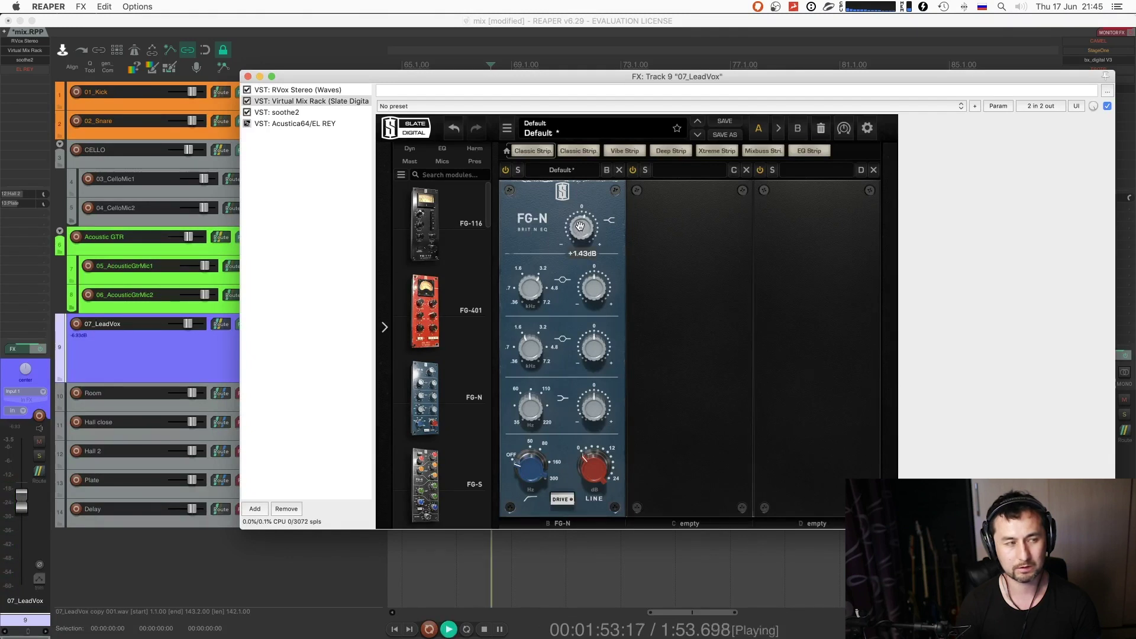
{"action": "left_click_drag", "start_coordinate": [573, 231], "coordinate": [579, 203]}
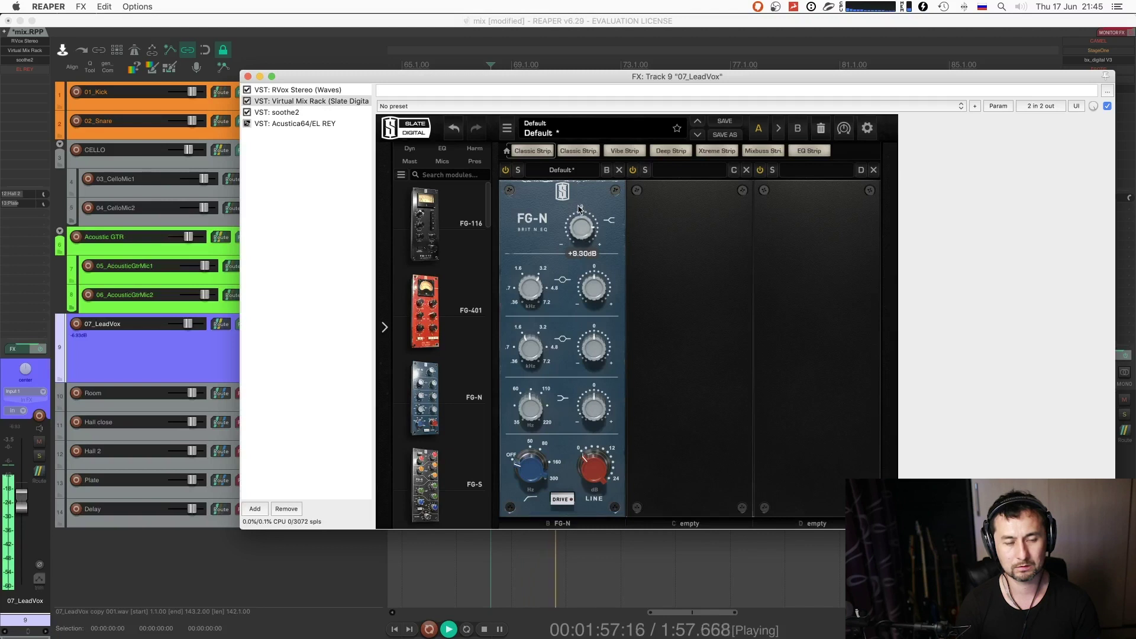
{"action": "scroll", "coordinate": [576, 230], "scroll_direction": "down", "scroll_amount": 1}
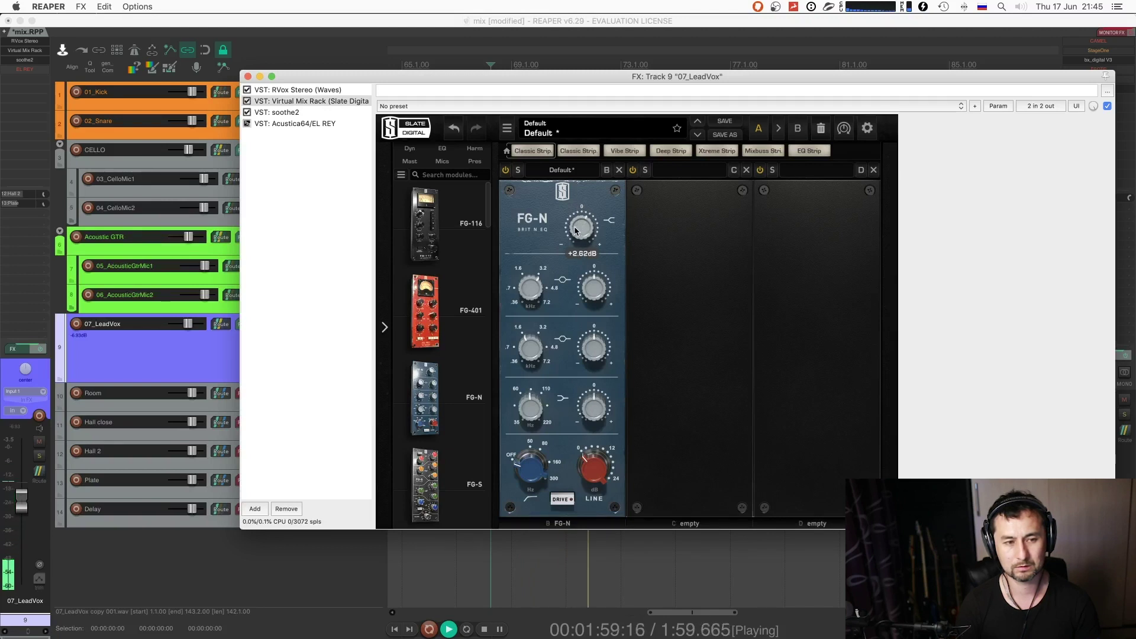
- Sweep the FG-N upper-mid frequency during playback and cut that band's gain to about -3.05 dB
{"action": "scroll", "coordinate": [594, 289], "scroll_direction": "up", "scroll_amount": 5}
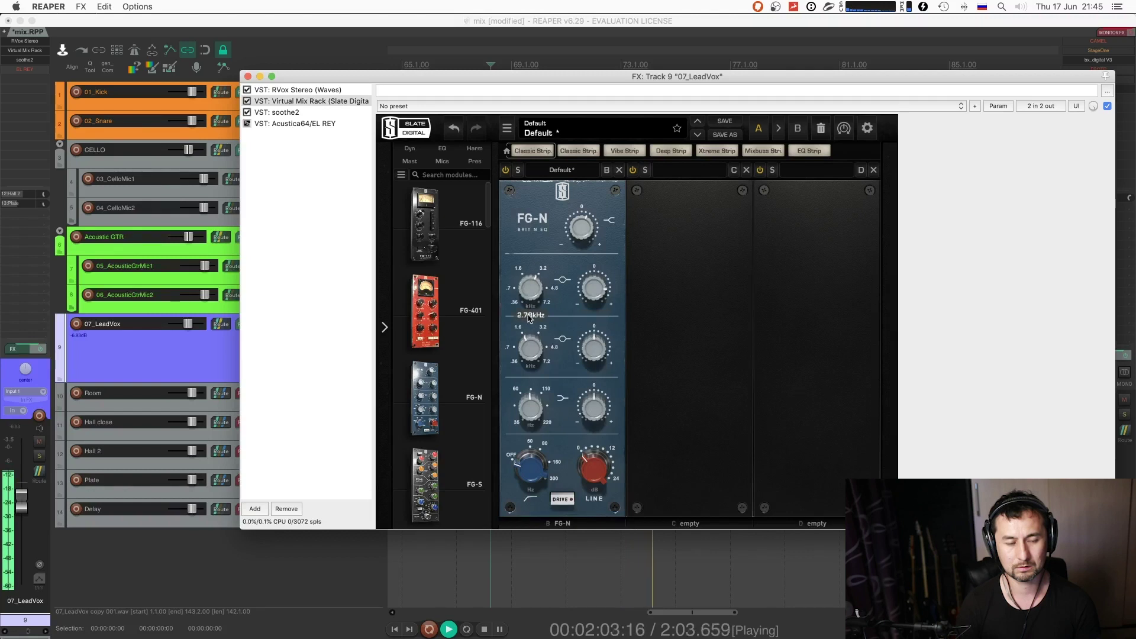
{"action": "scroll", "coordinate": [525, 287], "scroll_direction": "up", "scroll_amount": 2}
{"action": "key", "text": "space"}
{"action": "key", "text": "space"}
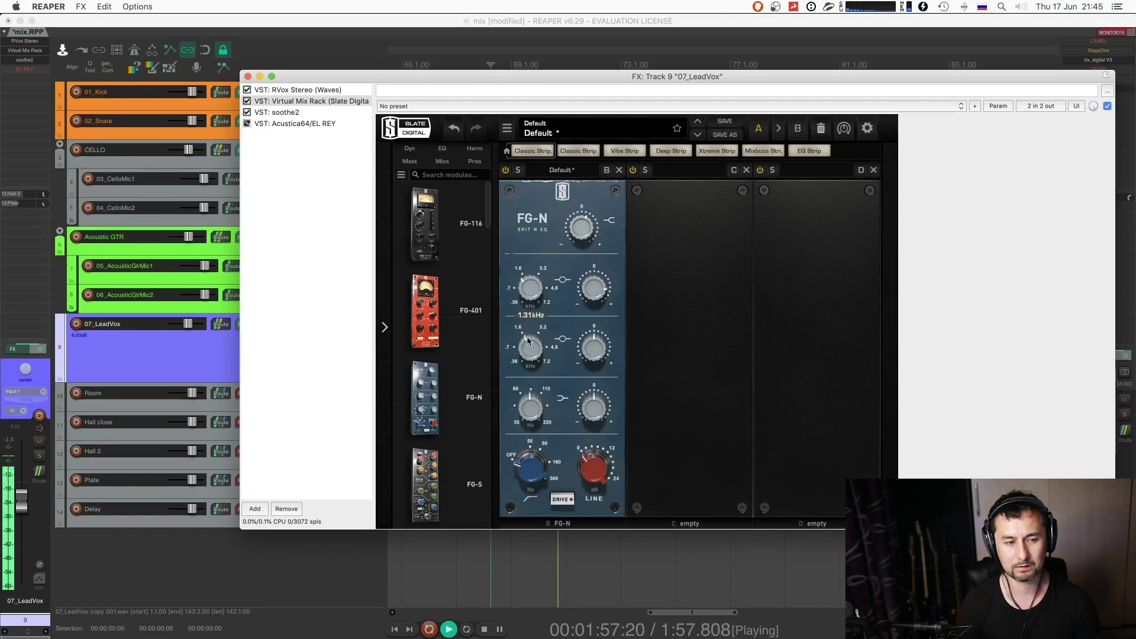
{"action": "key", "text": "space"}
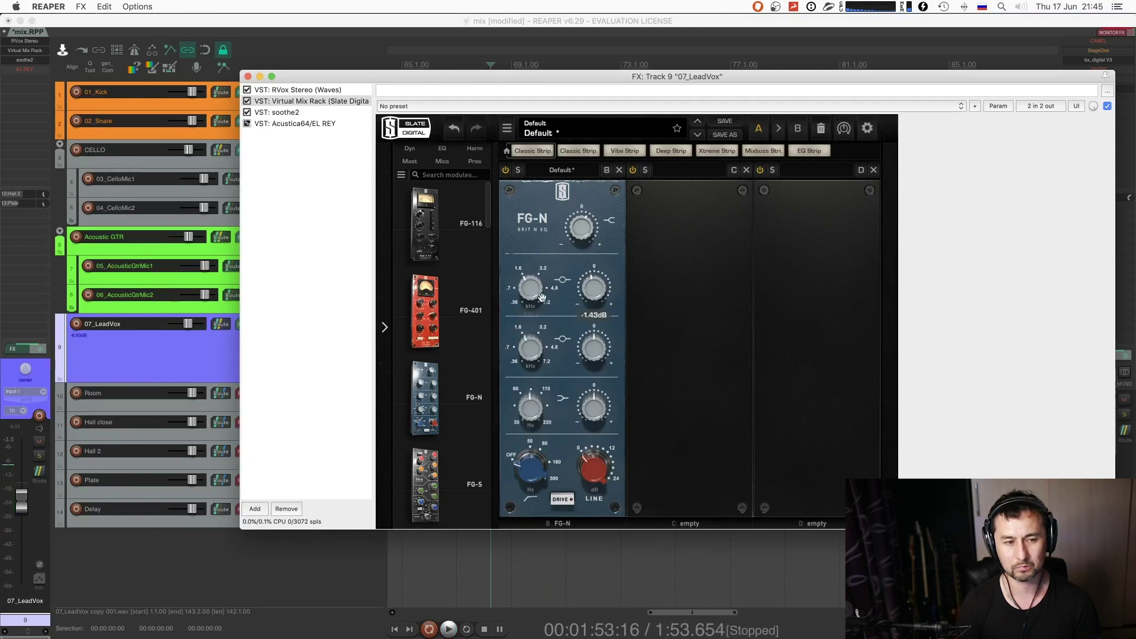
{"action": "scroll", "coordinate": [593, 290], "scroll_direction": "down", "scroll_amount": 1}
{"action": "key", "text": "space"}
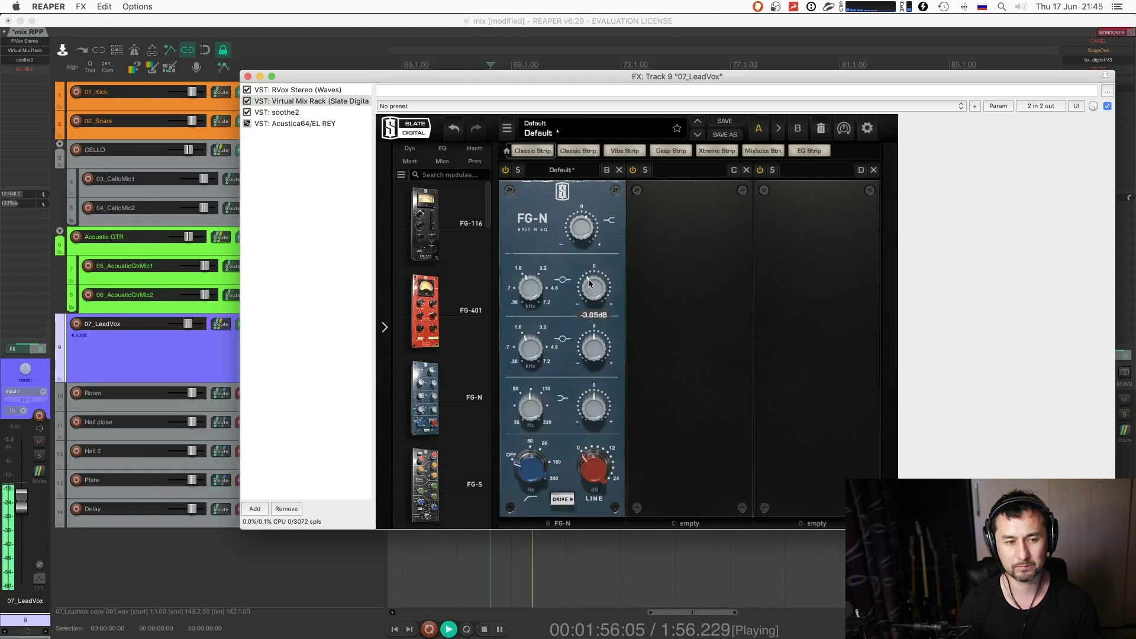
{"action": "key", "text": "space"}
{"action": "key", "text": "space"}
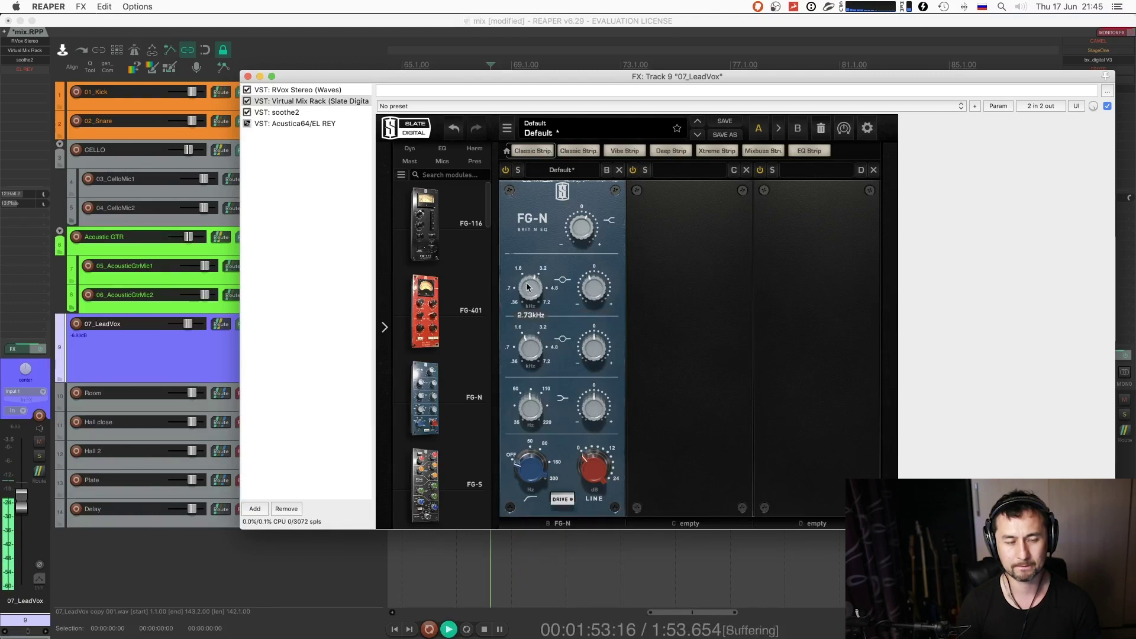
- Replay the mix and tune the FG-N upper-mid frequency to around 3.23 kHz, then stop playback
{"action": "scroll", "coordinate": [531, 284], "scroll_direction": "up", "scroll_amount": 1}
{"action": "scroll", "coordinate": [534, 285], "scroll_direction": "up", "scroll_amount": 1}
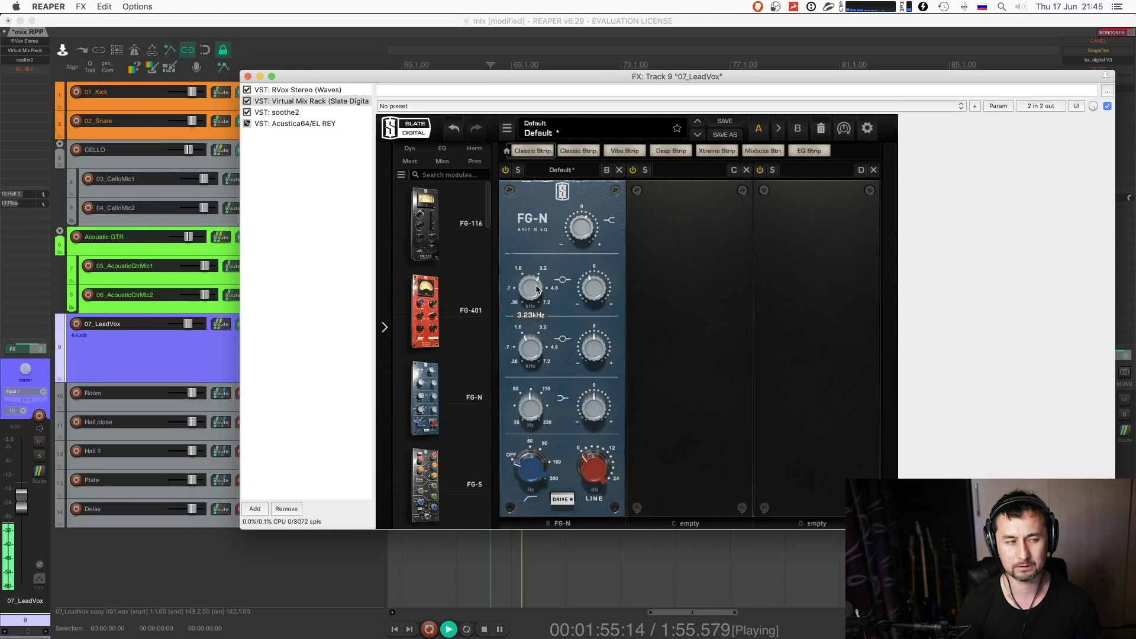
{"action": "left_click_drag", "start_coordinate": [528, 286], "coordinate": [531, 307]}
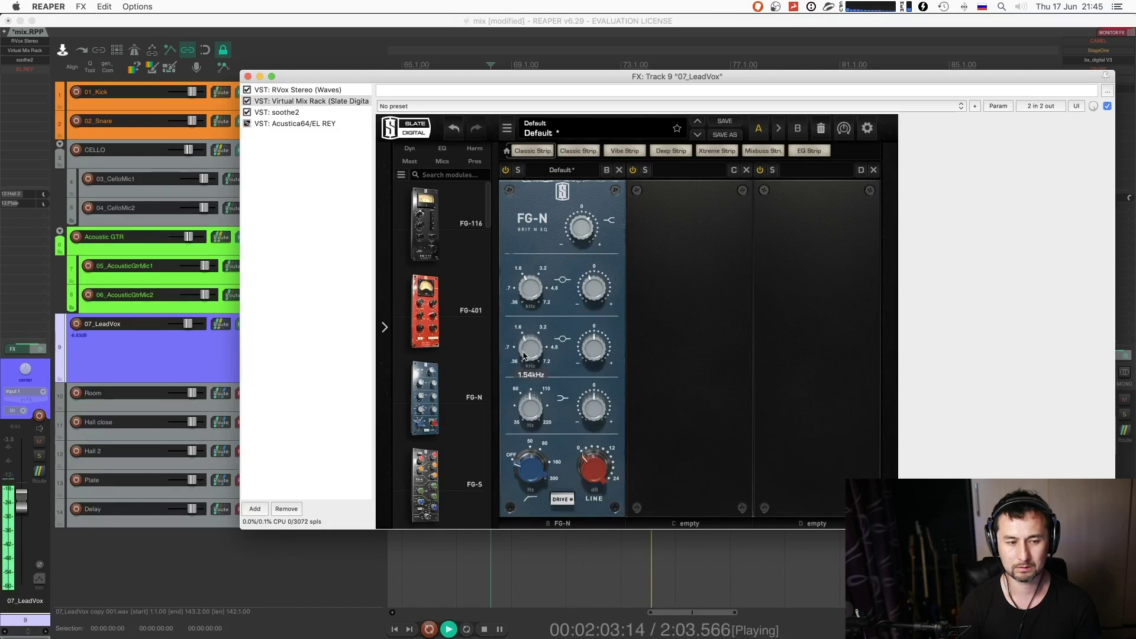
{"action": "key", "text": "space"}
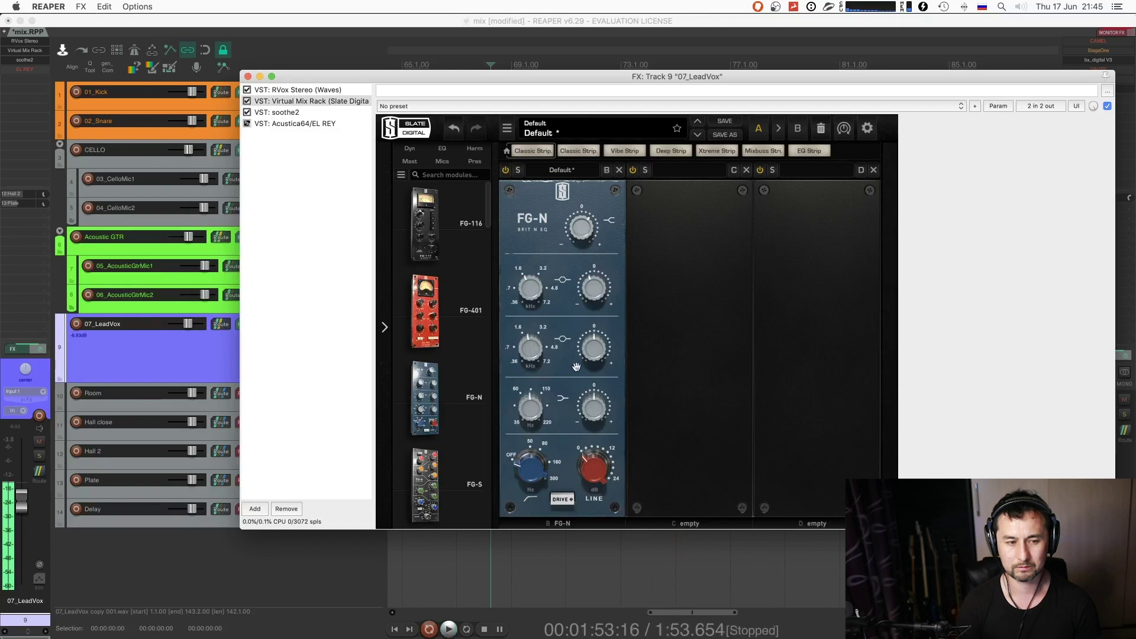
- Boost the FG-N low shelf to about +1.43 dB and adjust the high-pass filter while the mix plays
{"action": "key", "text": "space"}
{"action": "left_click_drag", "start_coordinate": [532, 412], "coordinate": [591, 398]}
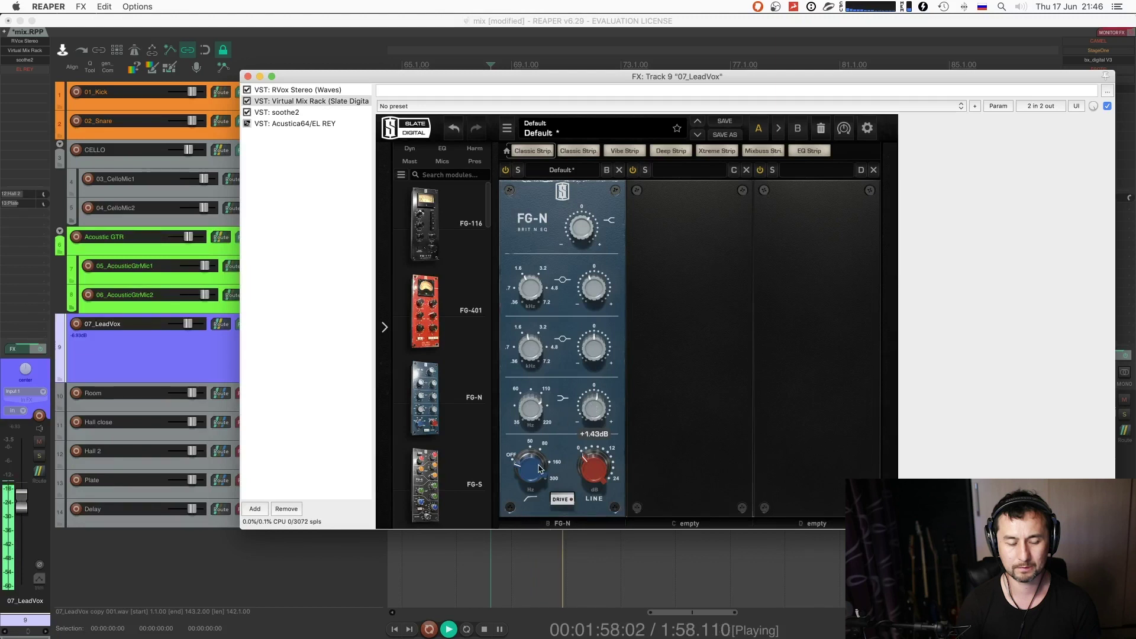
{"action": "mouse_move", "coordinate": [539, 469]}
{"action": "left_mouse_down"}
{"action": "mouse_move", "coordinate": [536, 432]}
{"action": "mouse_move", "coordinate": [538, 454]}
{"action": "left_mouse_up"}
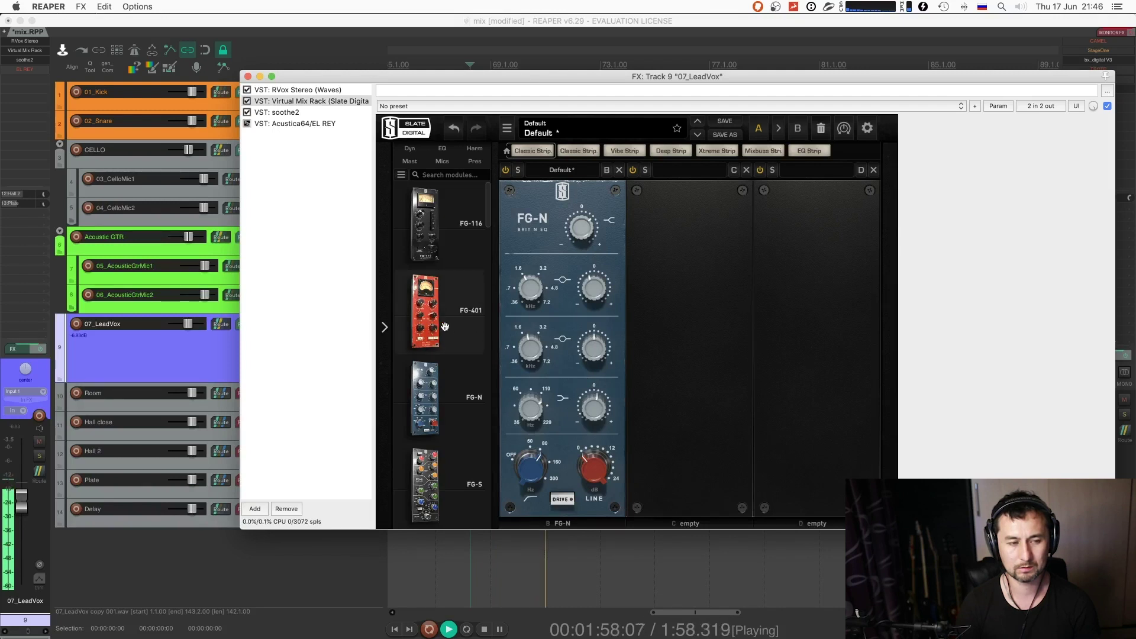
{"action": "key", "text": "space"}
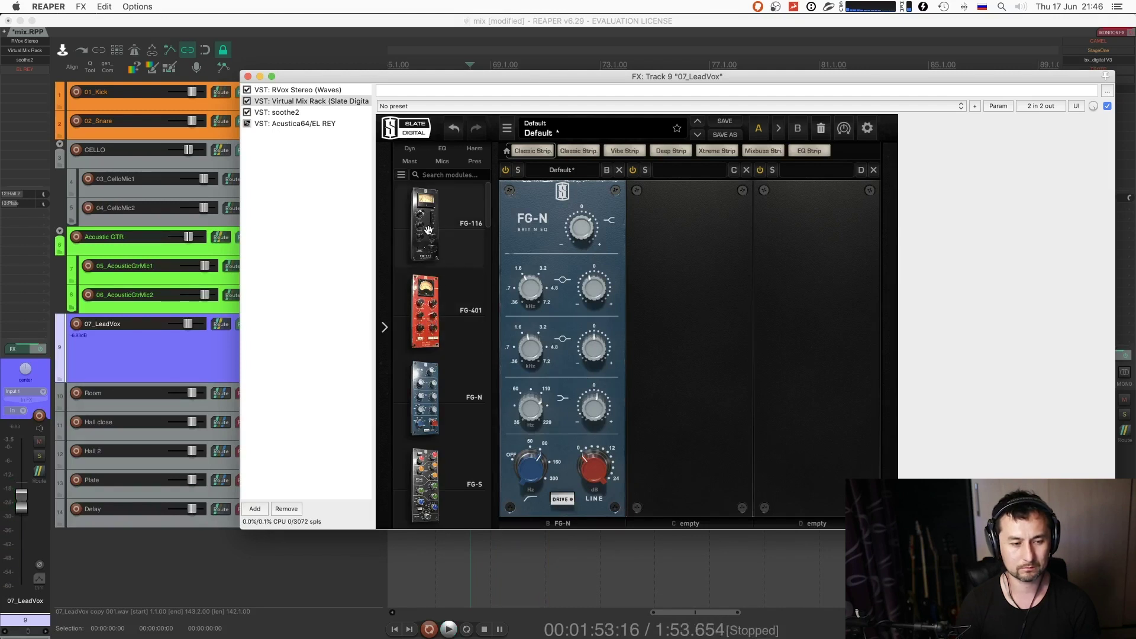
- Add the FG-116 compressor after FG-N and audition it with the input at about -28.6 dB
{"action": "left_click_drag", "start_coordinate": [428, 230], "coordinate": [664, 315]}
{"action": "key", "text": "space"}
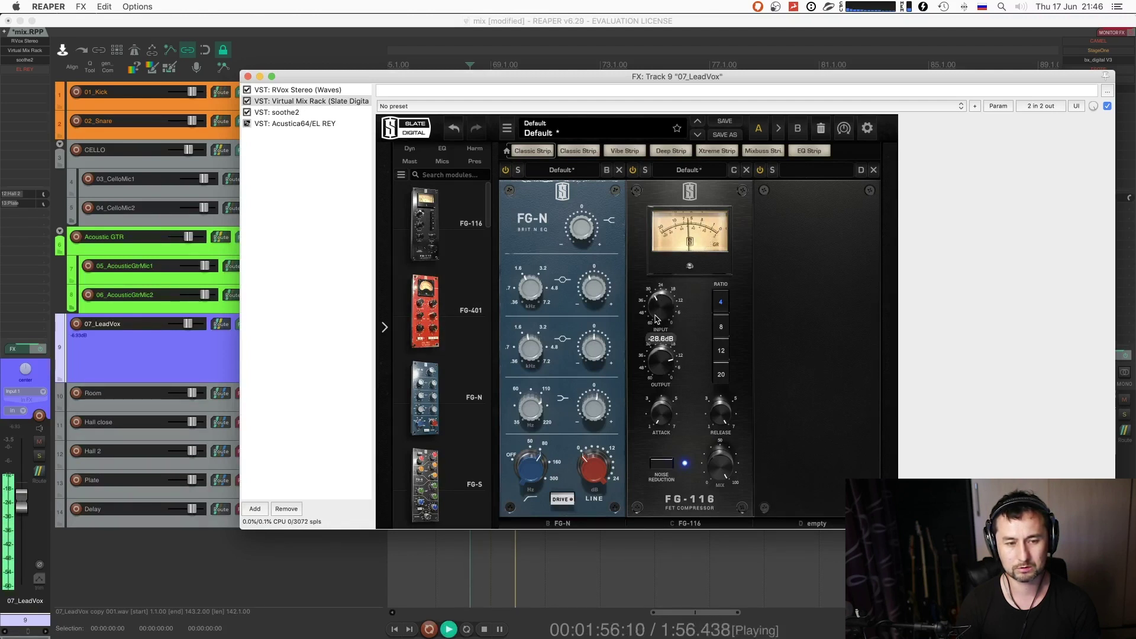
{"action": "mouse_move", "coordinate": [660, 419]}
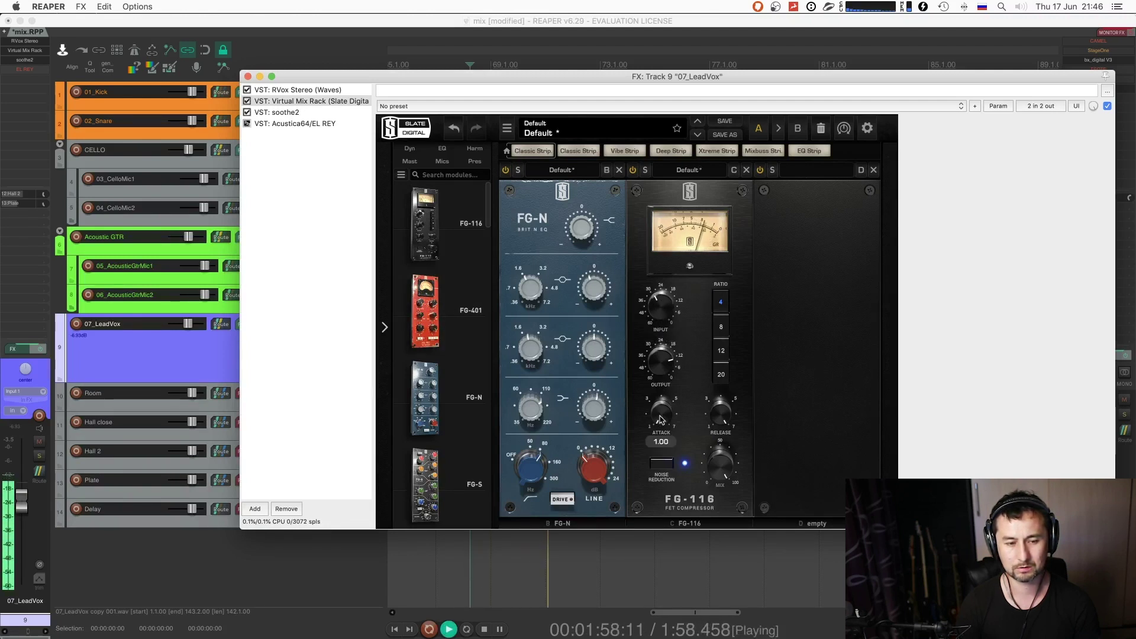
{"action": "key", "text": "space"}
- Add the FG-401 compressor after FG-116 and set its threshold to about -12.2 dB during playback
{"action": "left_click_drag", "start_coordinate": [425, 314], "coordinate": [788, 316]}
{"action": "key", "text": "space"}
{"action": "mouse_move", "coordinate": [791, 325]}
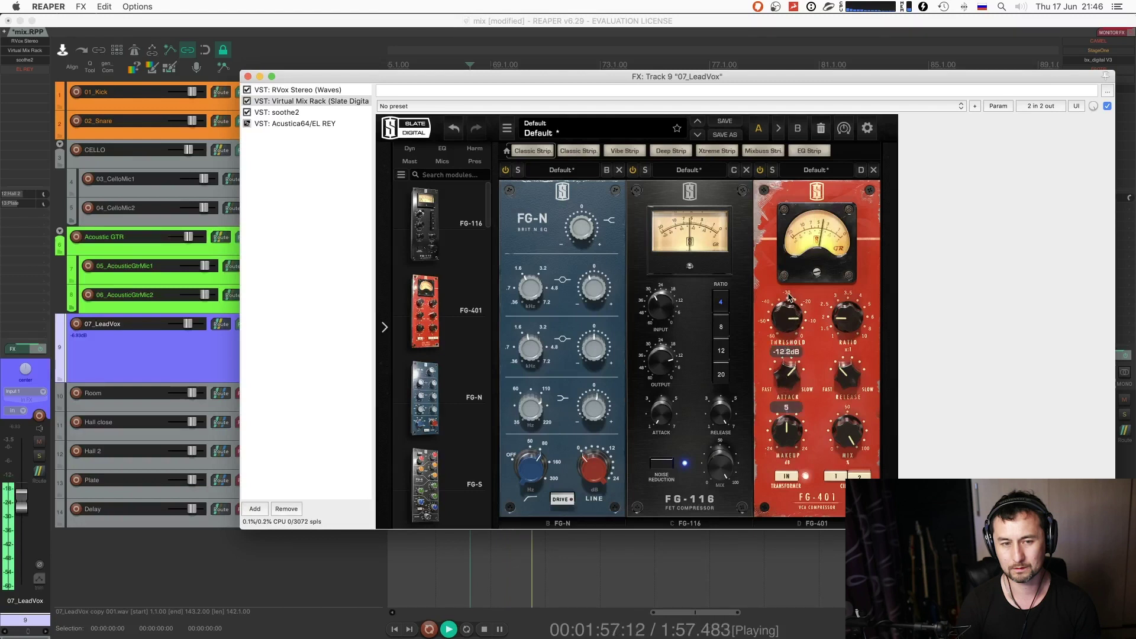
{"action": "left_click_drag", "start_coordinate": [788, 320], "coordinate": [789, 314]}
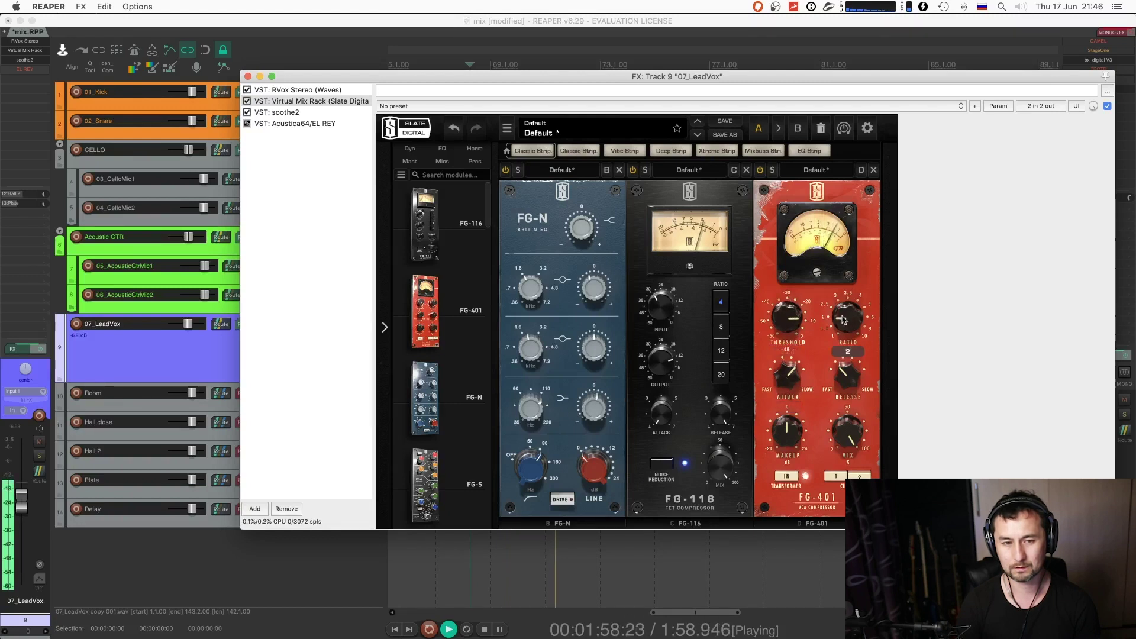
{"action": "key", "text": "space"}
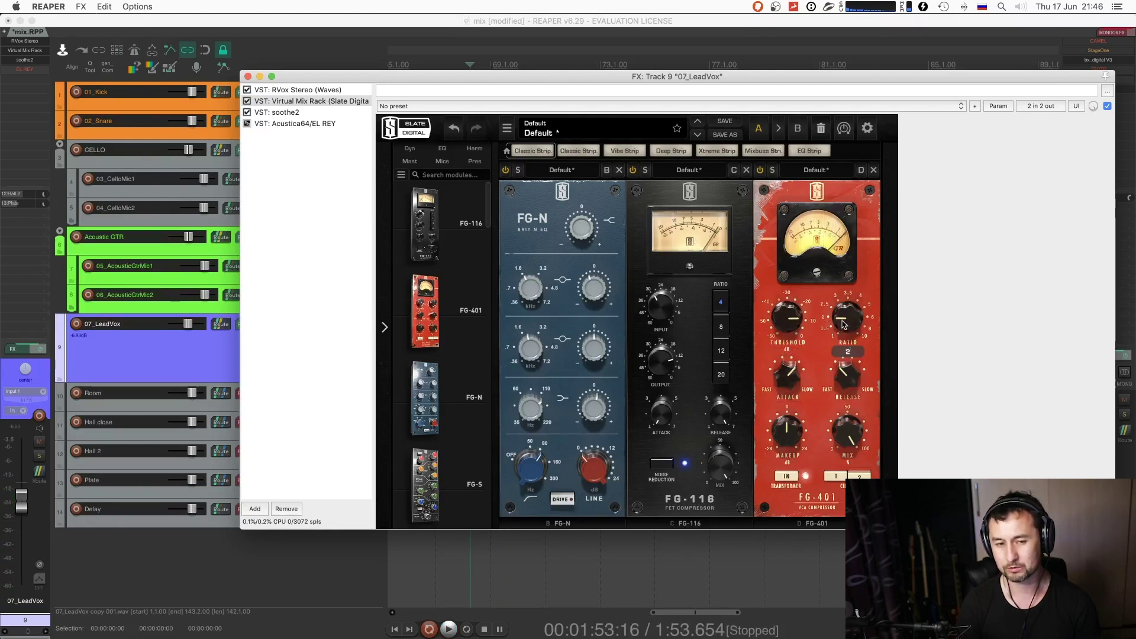
- Try a parallel blend on the FG-116 with the mix at about 68% while replaying from 1:53.654
{"action": "key", "text": "space"}
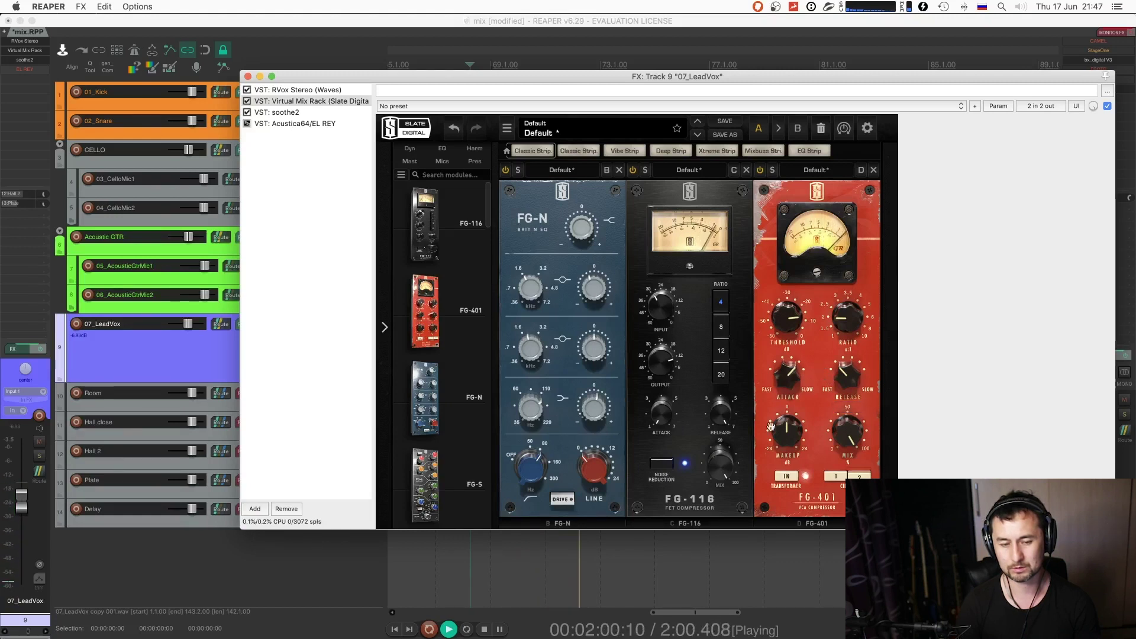
{"action": "key", "text": "space"}
{"action": "mouse_move", "coordinate": [661, 316]}
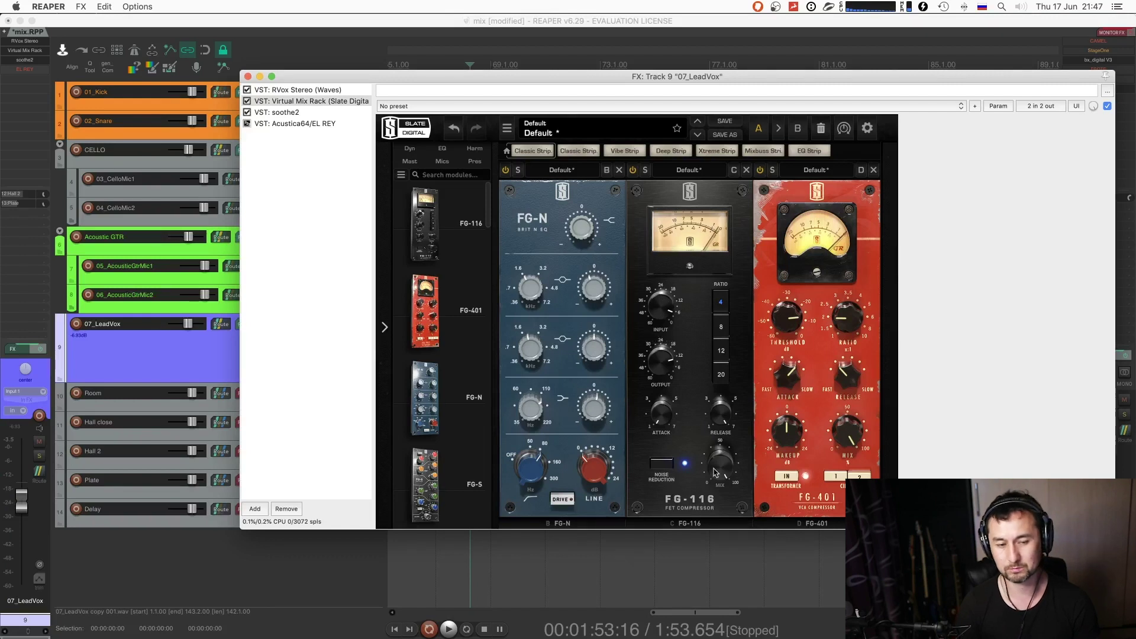
{"action": "key", "text": "space"}
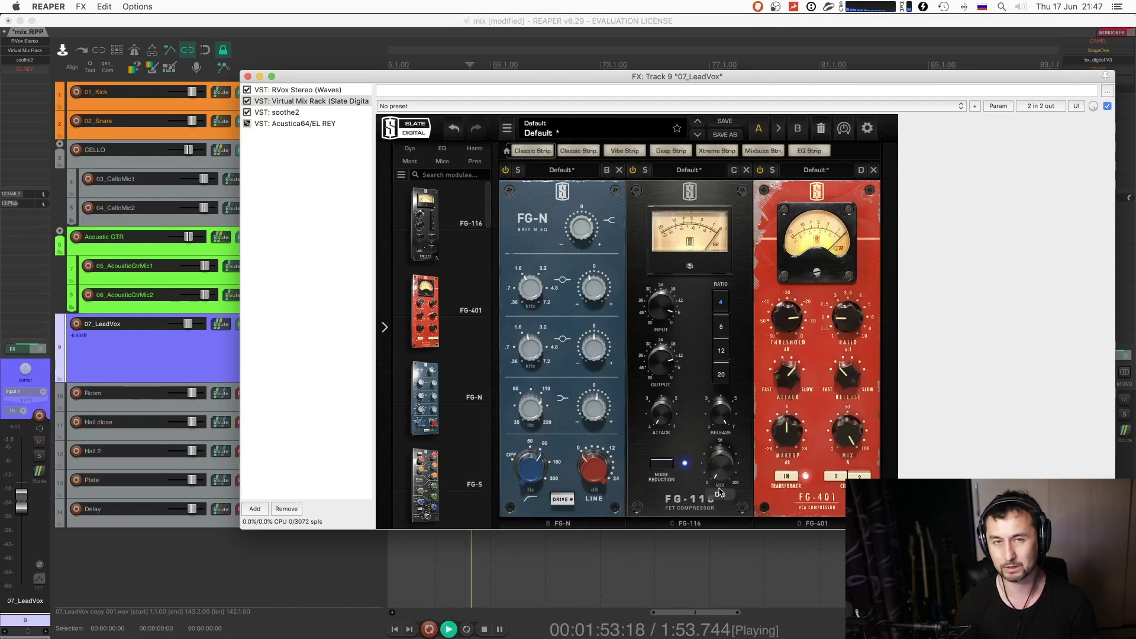
{"action": "left_click_drag", "start_coordinate": [715, 474], "coordinate": [727, 392]}
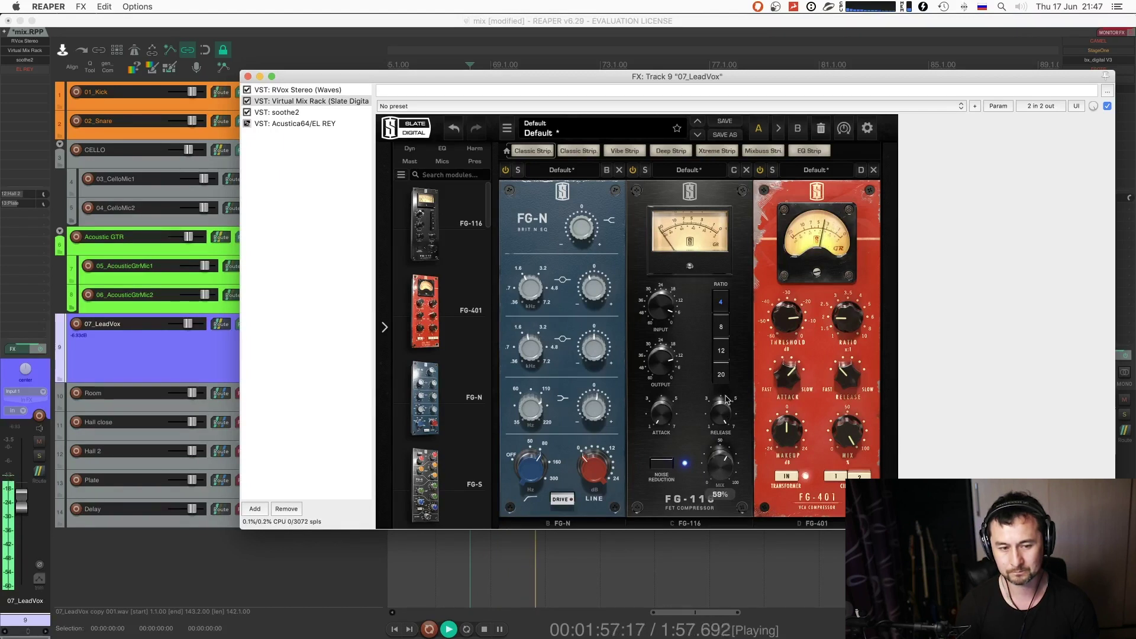
{"action": "left_click_drag", "start_coordinate": [717, 467], "coordinate": [721, 464]}
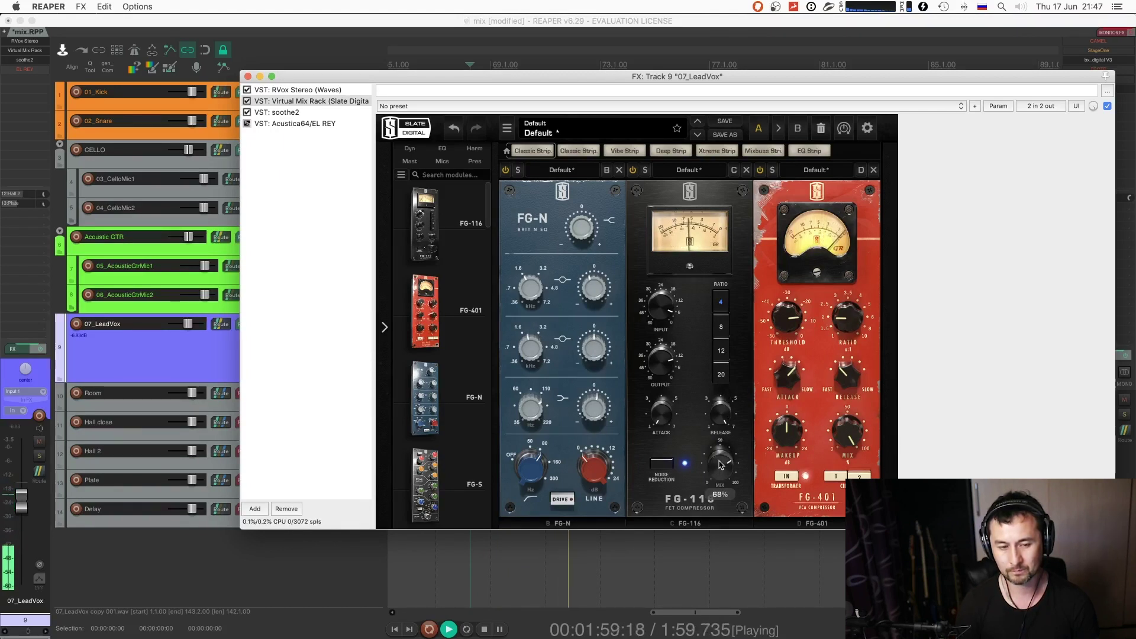
{"action": "key", "text": "space"}
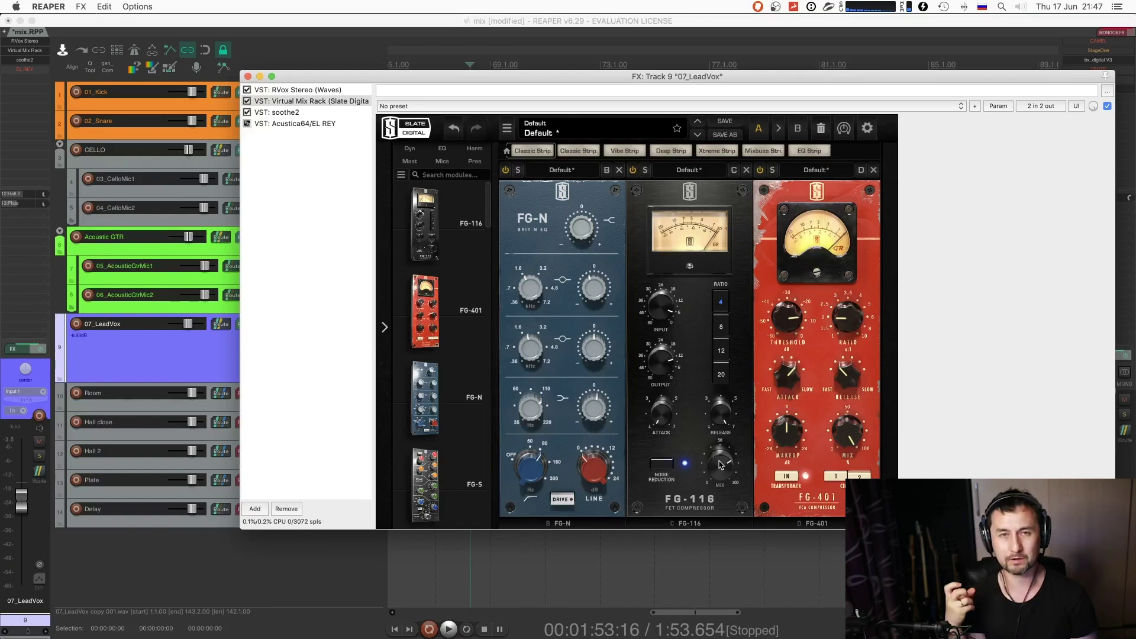
{"action": "key", "text": "space"}
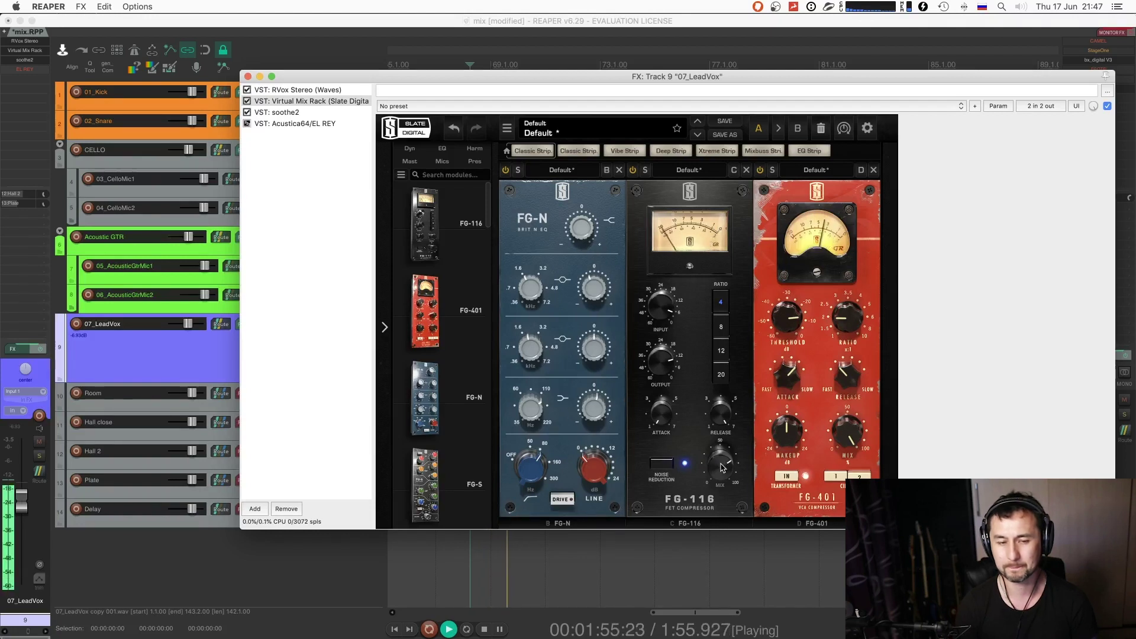
{"action": "mouse_move", "coordinate": [722, 465]}
{"action": "left_mouse_down"}
{"action": "mouse_move", "coordinate": [722, 485]}
{"action": "mouse_move", "coordinate": [722, 471]}
{"action": "left_mouse_up"}
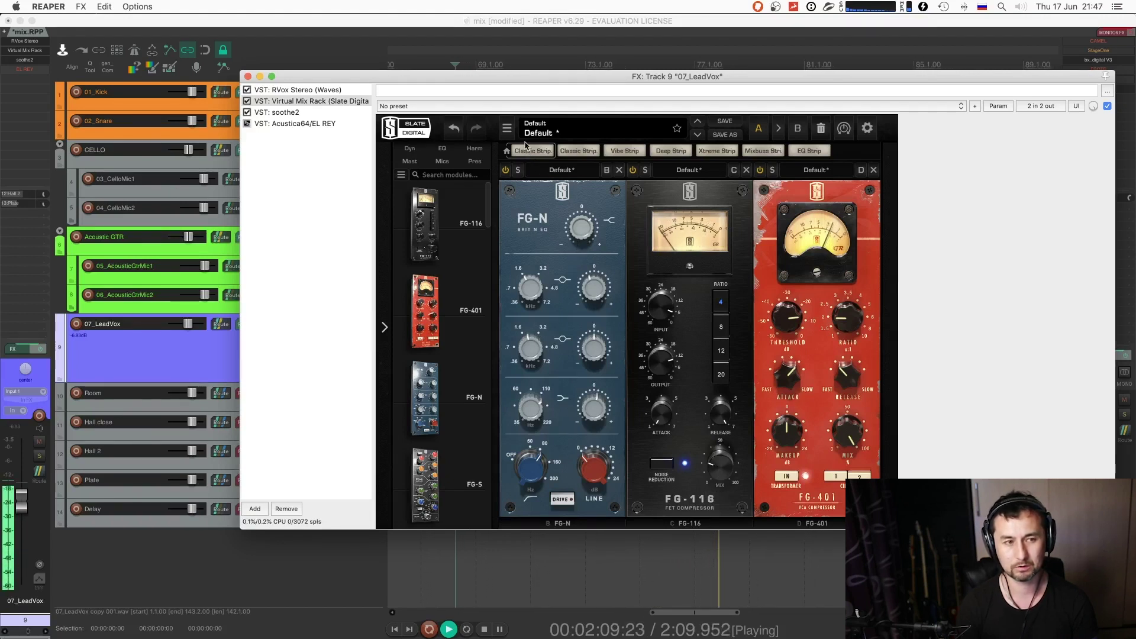
{"action": "key", "text": "space"}
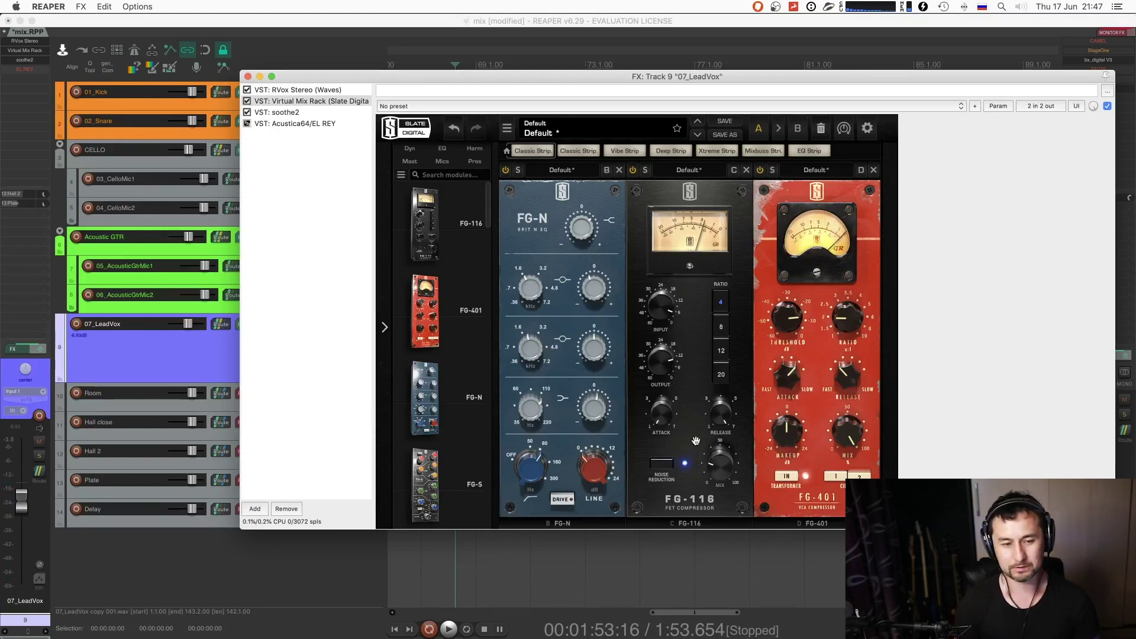
- Drive the FG-116 harder with the input at about -16.4 dB, adjust its output and set the mix to 100%
{"action": "left_click_drag", "start_coordinate": [667, 313], "coordinate": [665, 318]}
{"action": "key", "text": "space"}
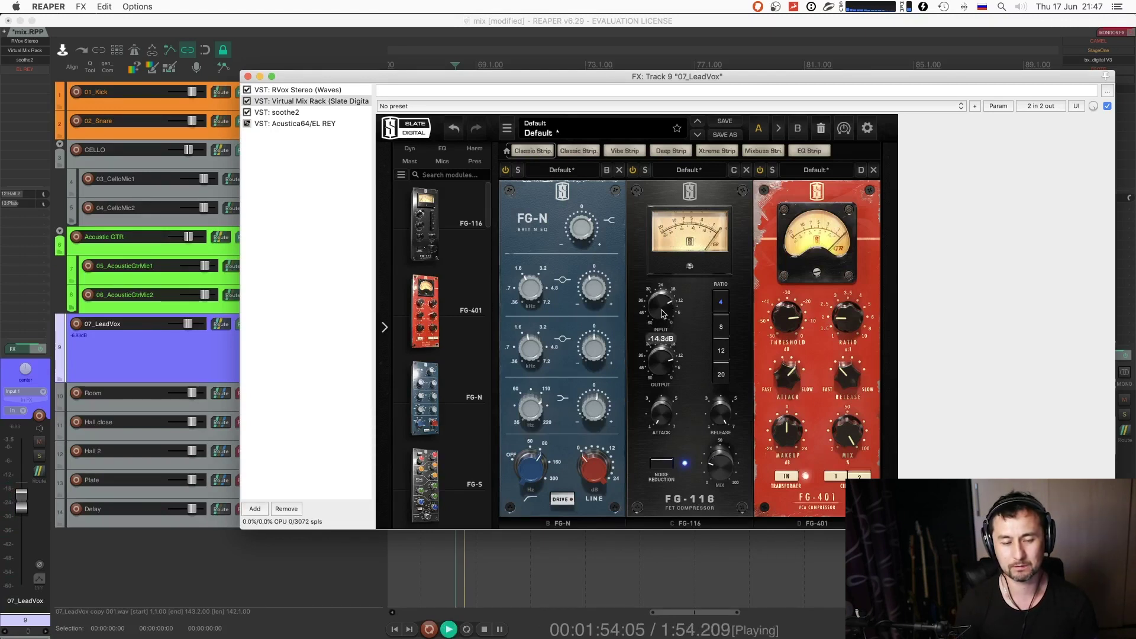
{"action": "left_click_drag", "start_coordinate": [665, 362], "coordinate": [665, 360]}
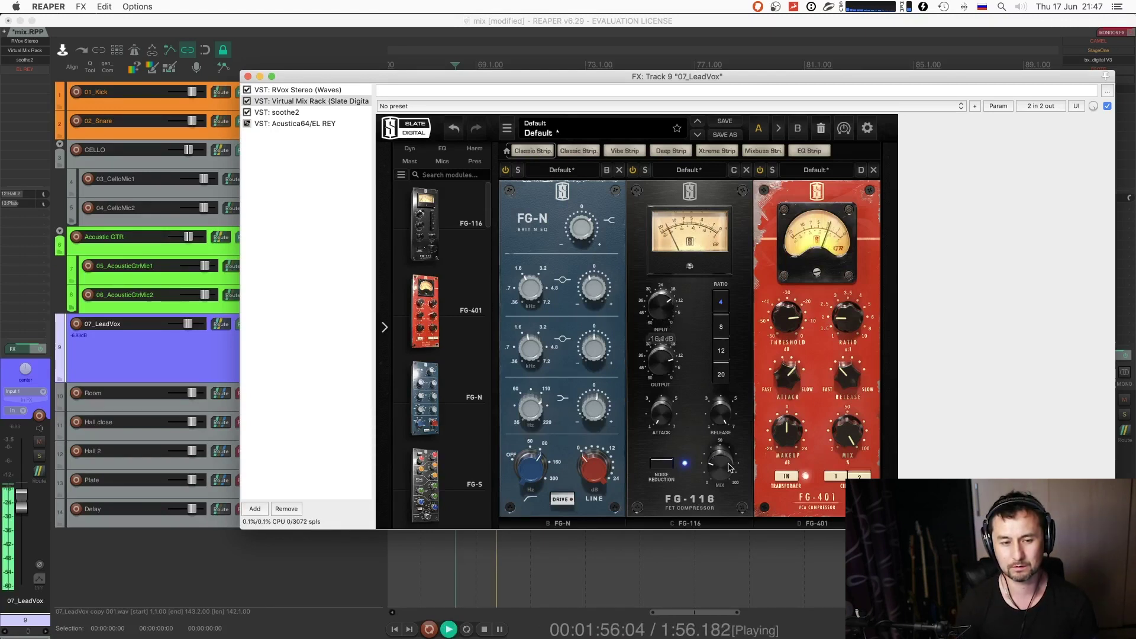
{"action": "left_click_drag", "start_coordinate": [729, 471], "coordinate": [695, 239]}
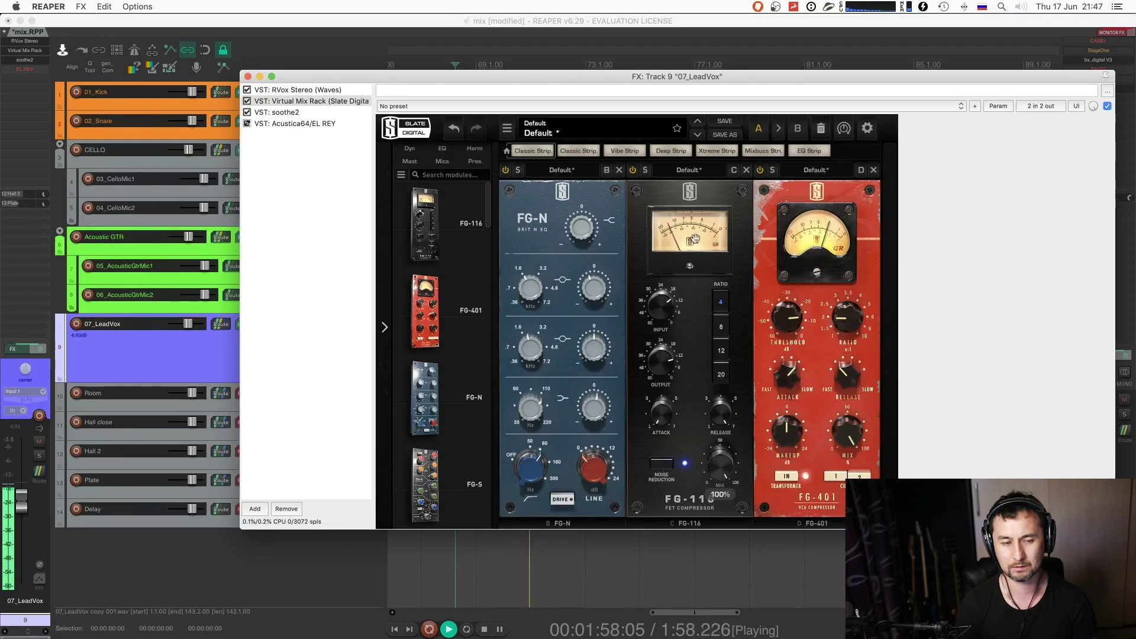
- Set the FG-116 output to about -14.9 dB and lower its input to about -29.5 dB while the mix plays
{"action": "left_click_drag", "start_coordinate": [662, 318], "coordinate": [658, 373]}
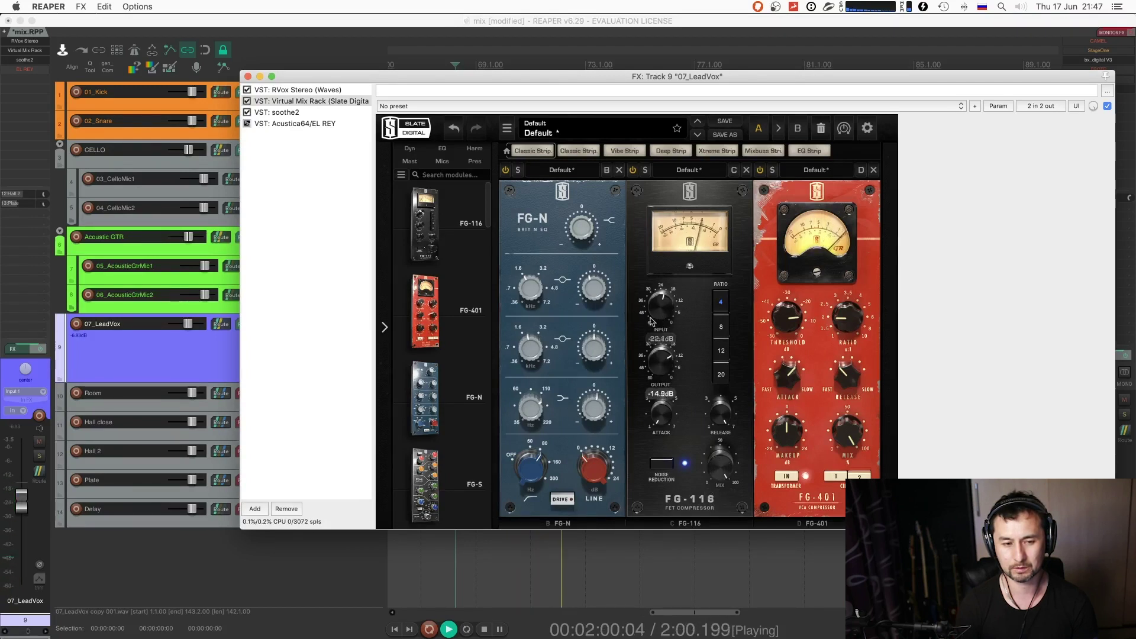
{"action": "mouse_move", "coordinate": [654, 310]}
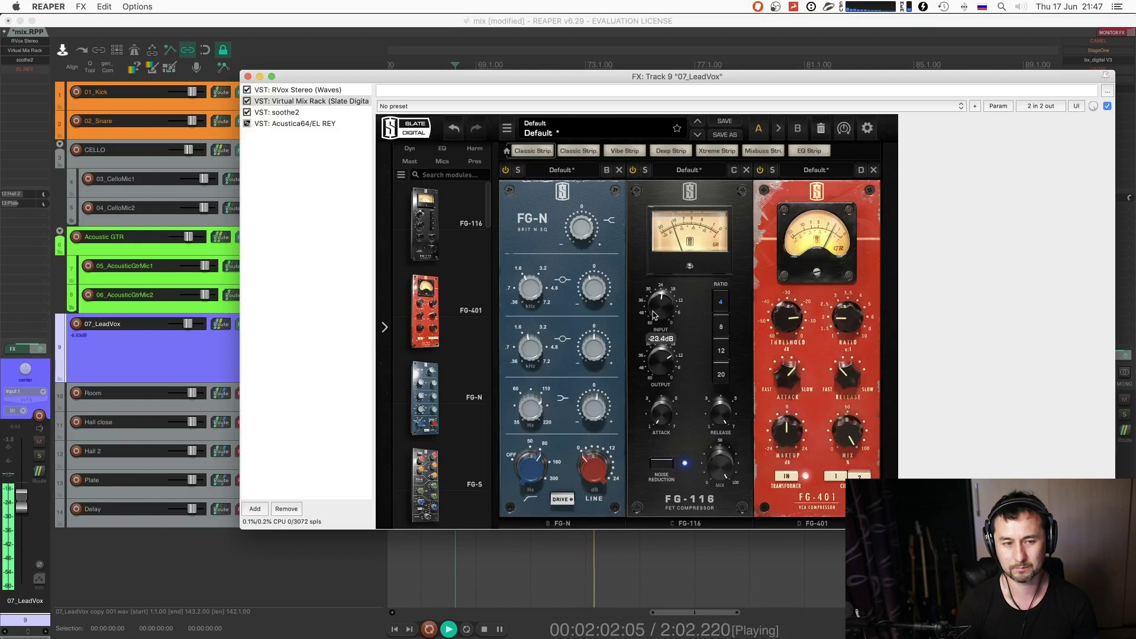
{"action": "mouse_move", "coordinate": [655, 315]}
{"action": "left_mouse_down"}
{"action": "mouse_move", "coordinate": [656, 305]}
{"action": "mouse_move", "coordinate": [653, 319]}
{"action": "left_mouse_up"}
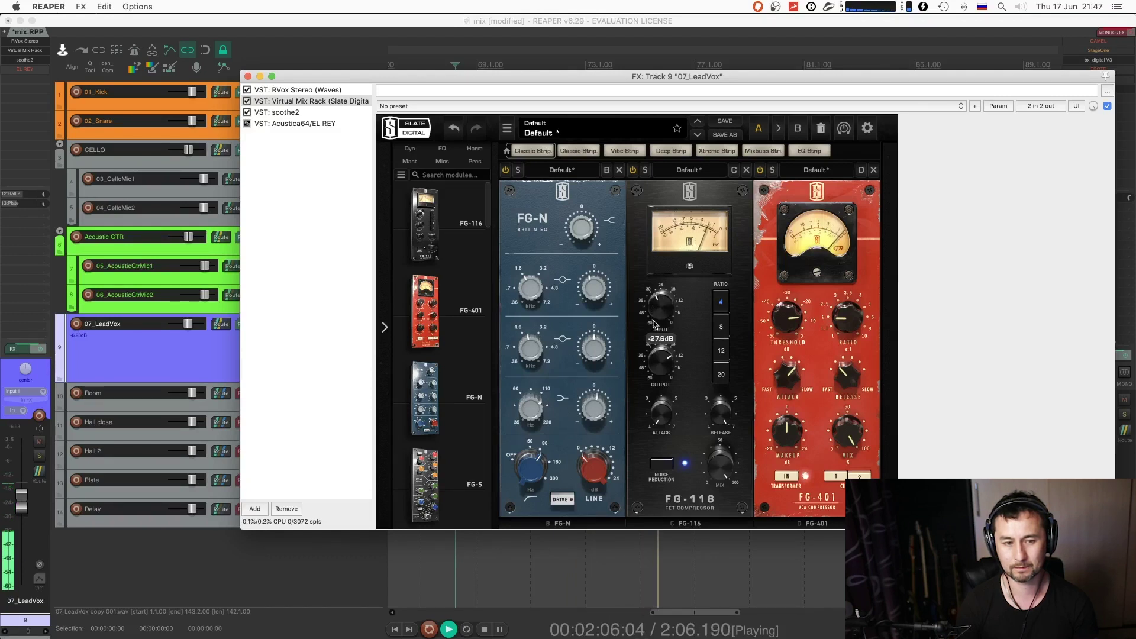
{"action": "mouse_move", "coordinate": [705, 417]}
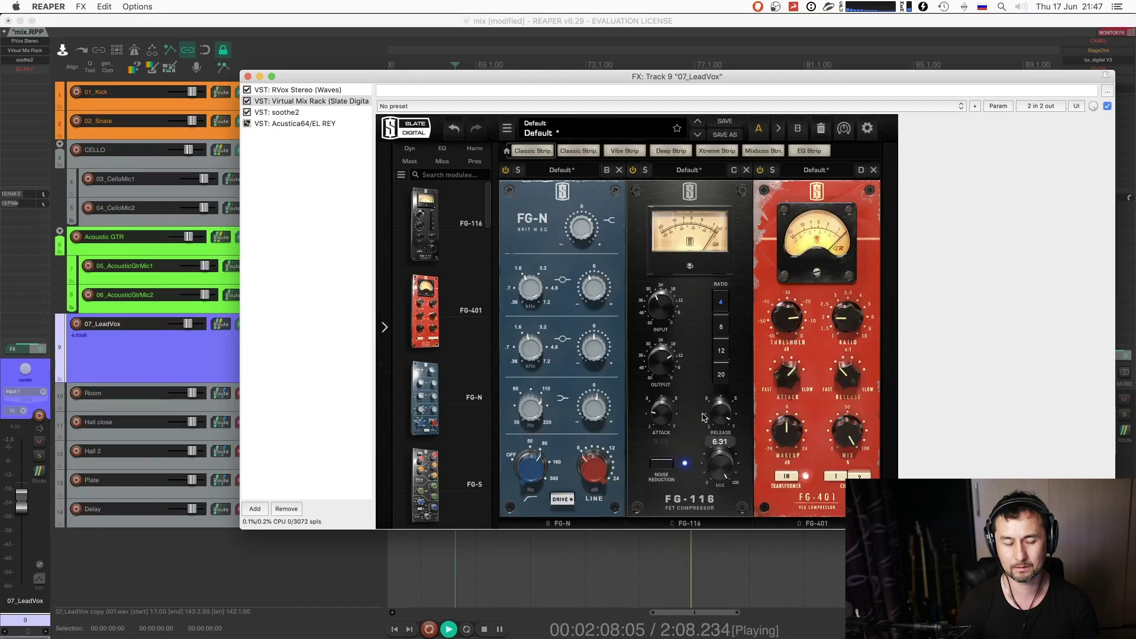
{"action": "mouse_move", "coordinate": [660, 418]}
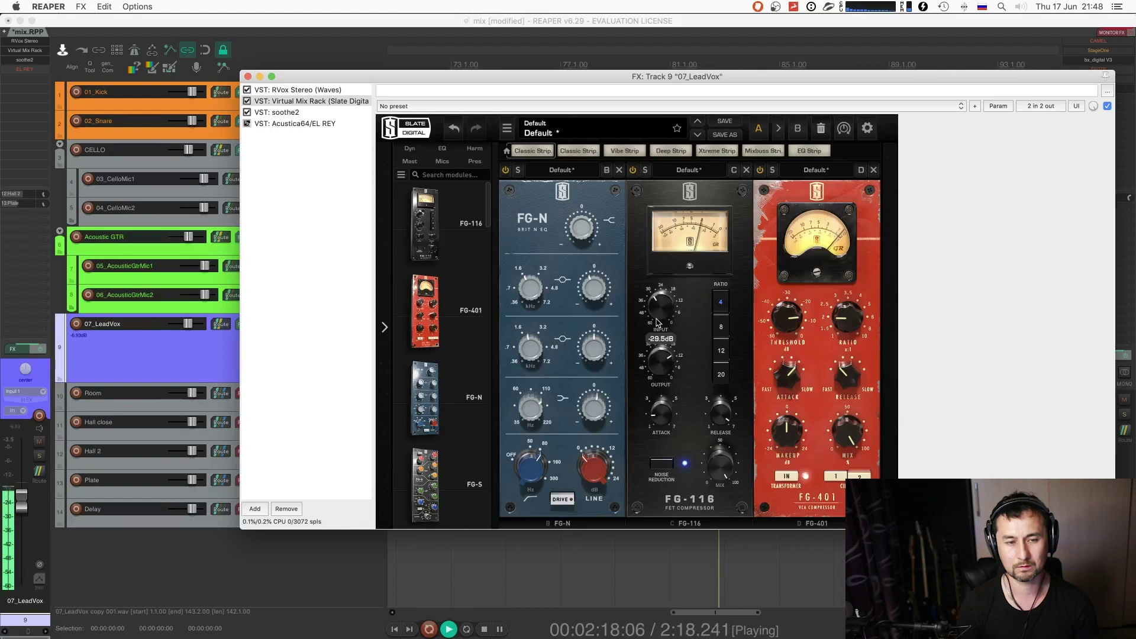
- Replay from 1:53.654, set the FG-401 makeup gain to 0.00 dB and stop playback
{"action": "key", "text": "space"}
{"action": "key", "text": "space"}
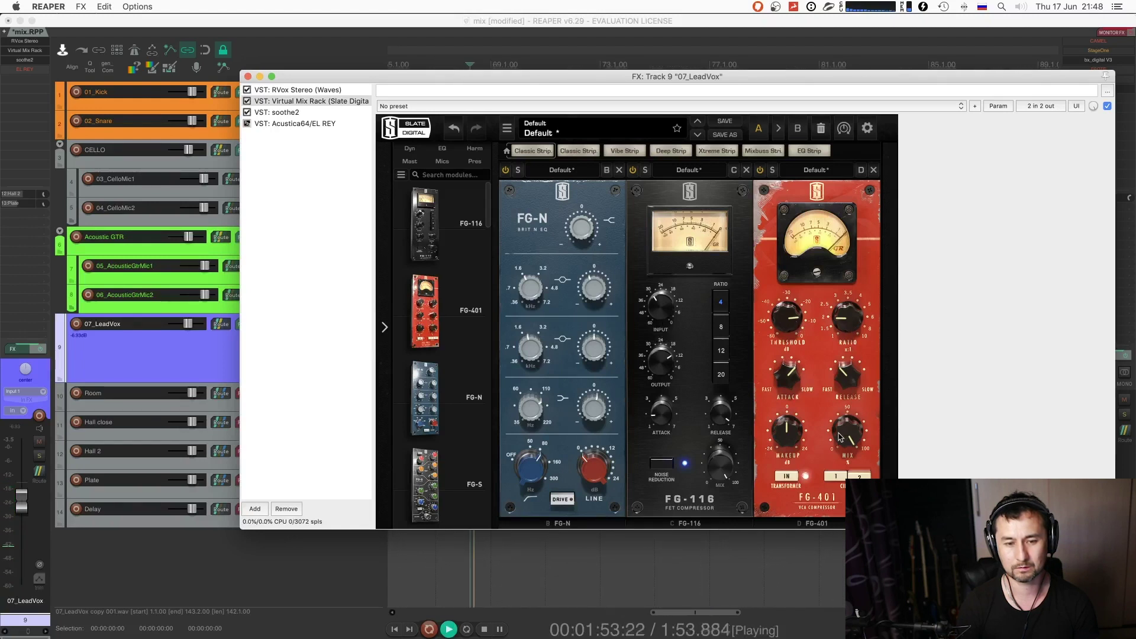
{"action": "left_click_drag", "start_coordinate": [791, 432], "coordinate": [787, 432]}
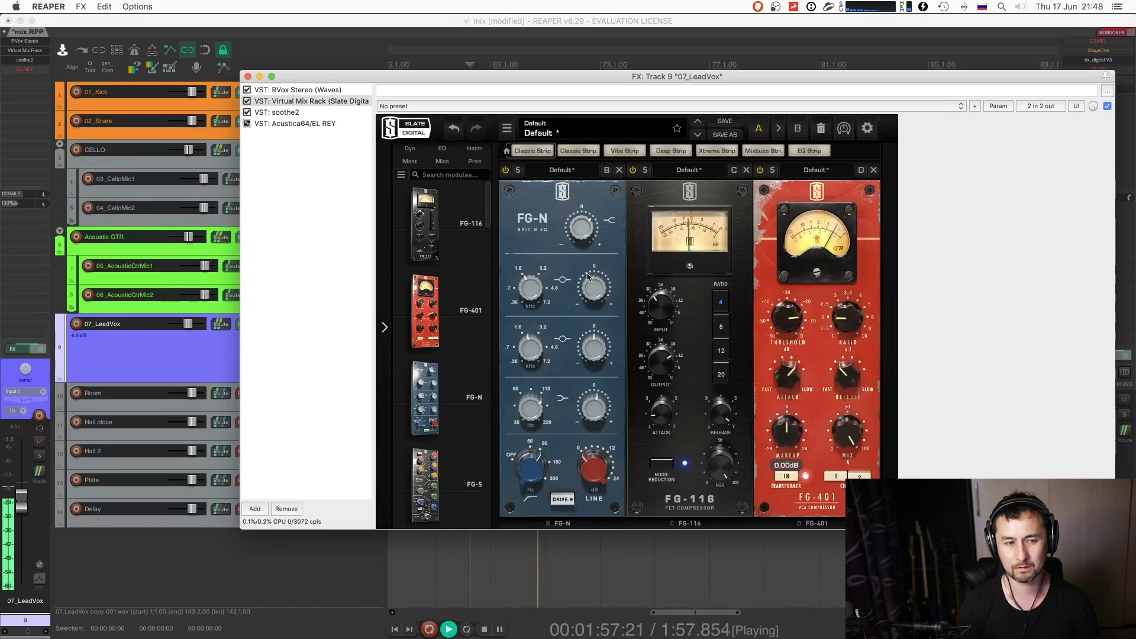
{"action": "key", "text": "space"}
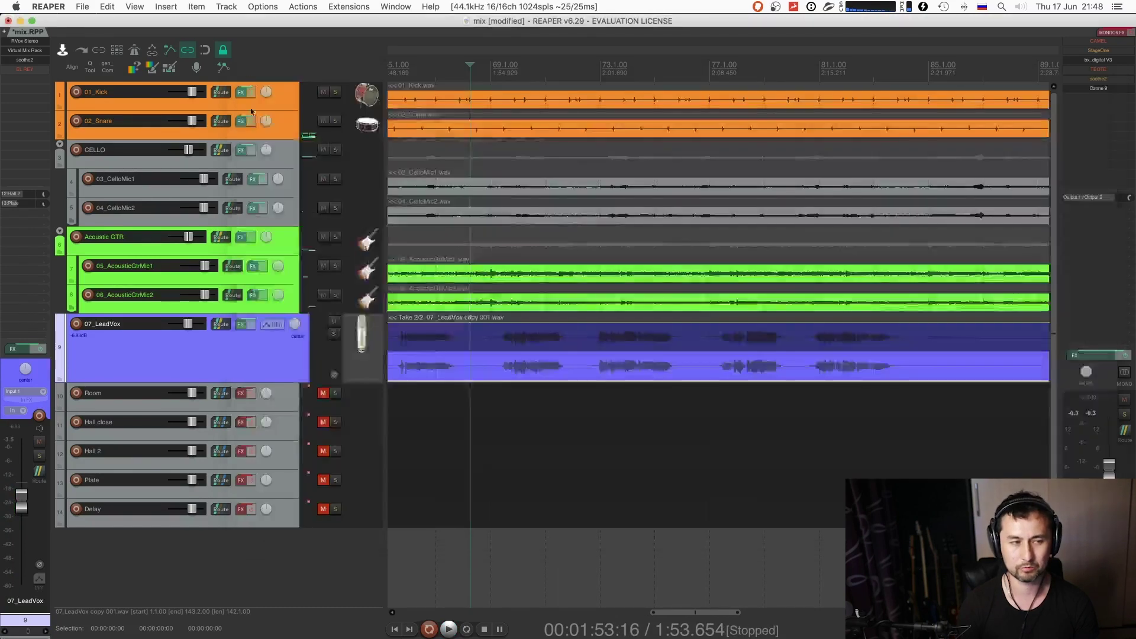
- Check the EL REY compressor on the 07_LeadVox track while the mix plays from 1:53.654, and close it
{"action": "left_click", "coordinate": [248, 76]}
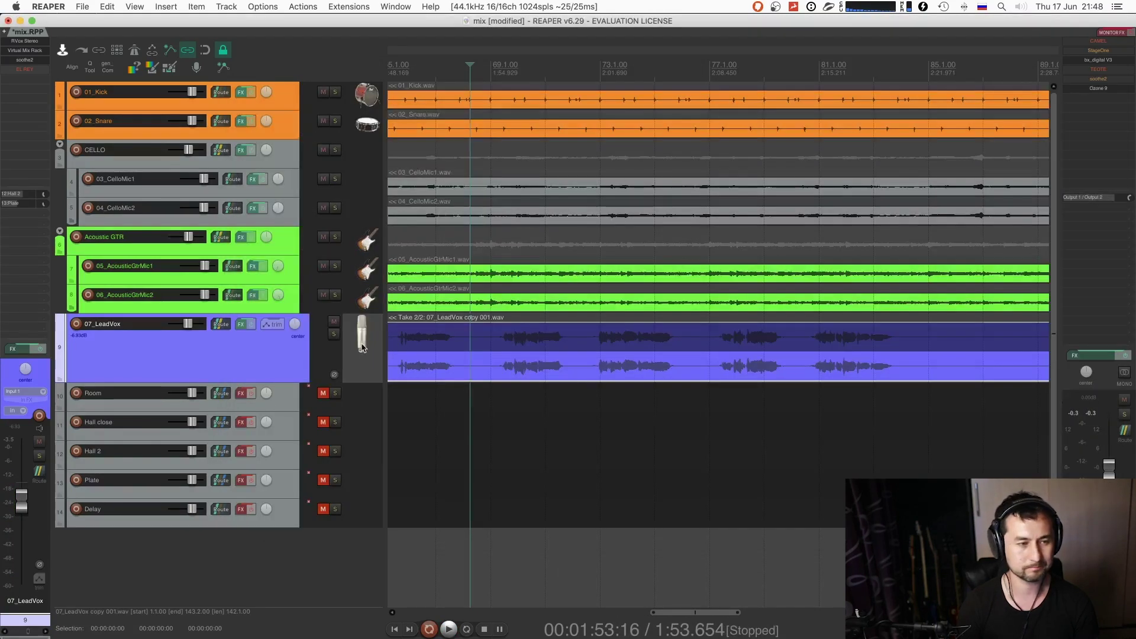
{"action": "double_click", "coordinate": [24, 69]}
{"action": "left_click_drag", "start_coordinate": [697, 44], "coordinate": [528, 225]}
{"action": "key", "text": "space"}
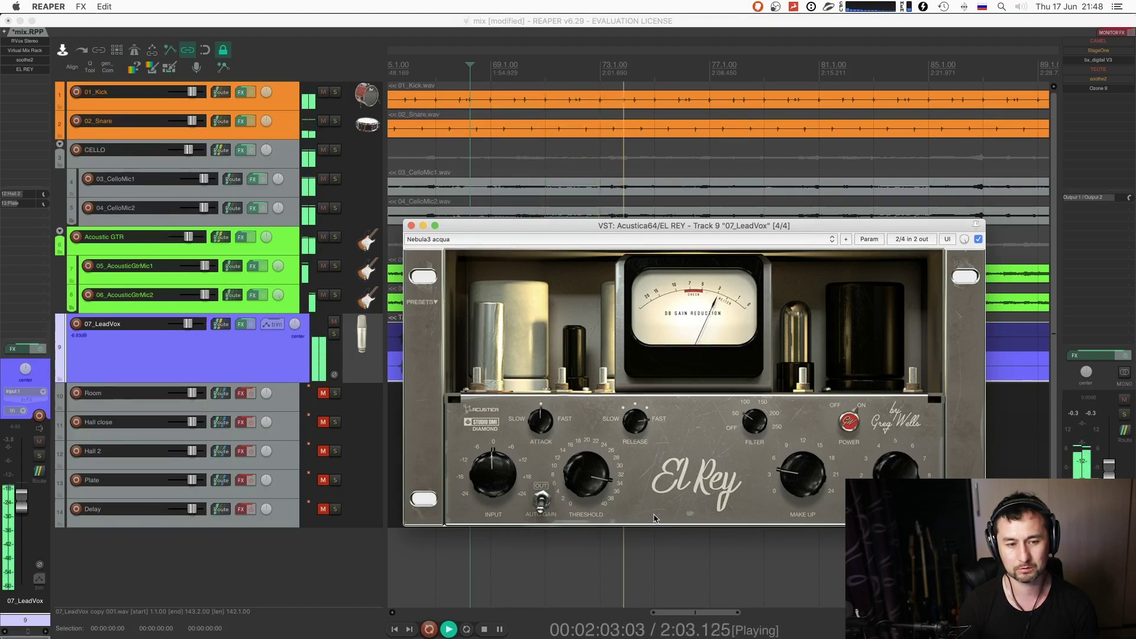
{"action": "left_click", "coordinate": [411, 226]}
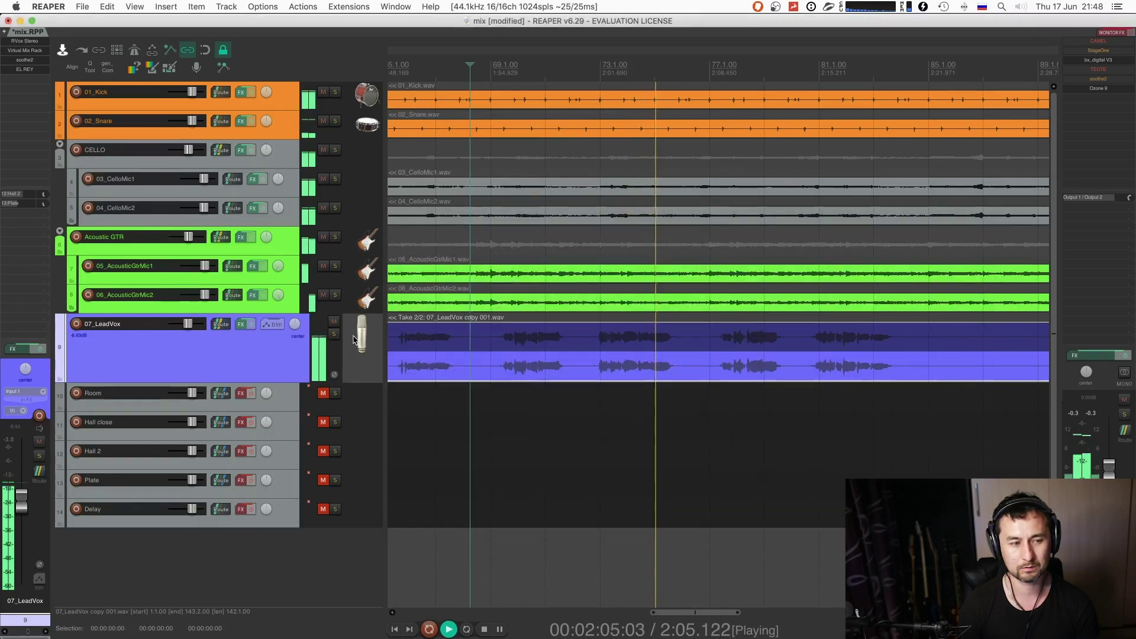
- Review the Virtual Mix Rack and EL REY on 07_LeadVox during playback, close both plug-ins and stop the mix
{"action": "left_click", "coordinate": [34, 53]}
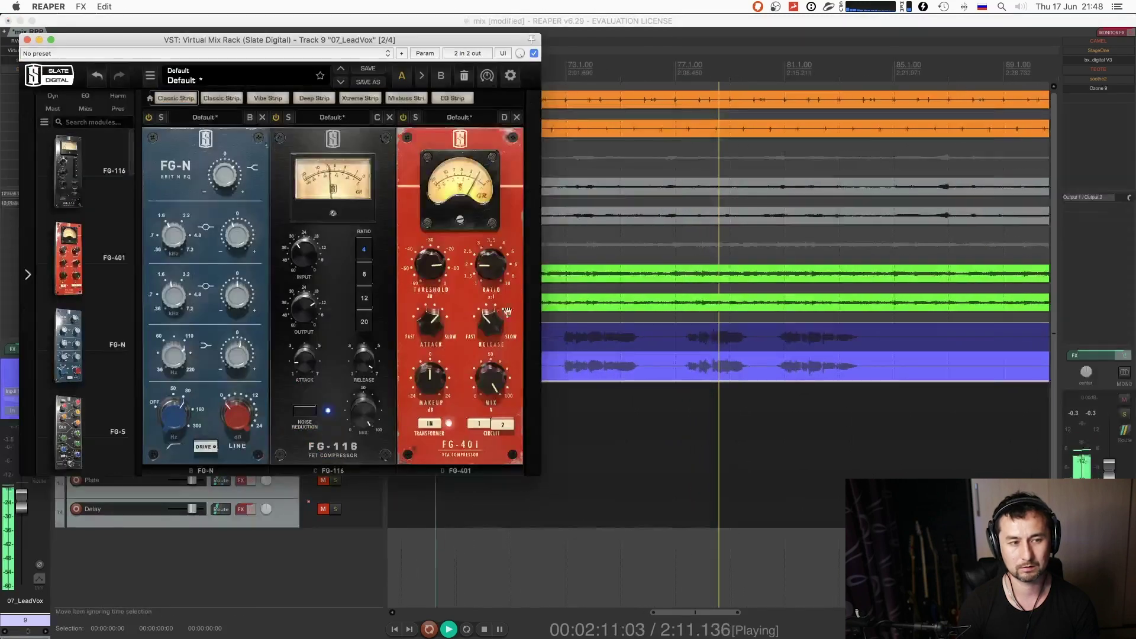
{"action": "mouse_move", "coordinate": [436, 368]}
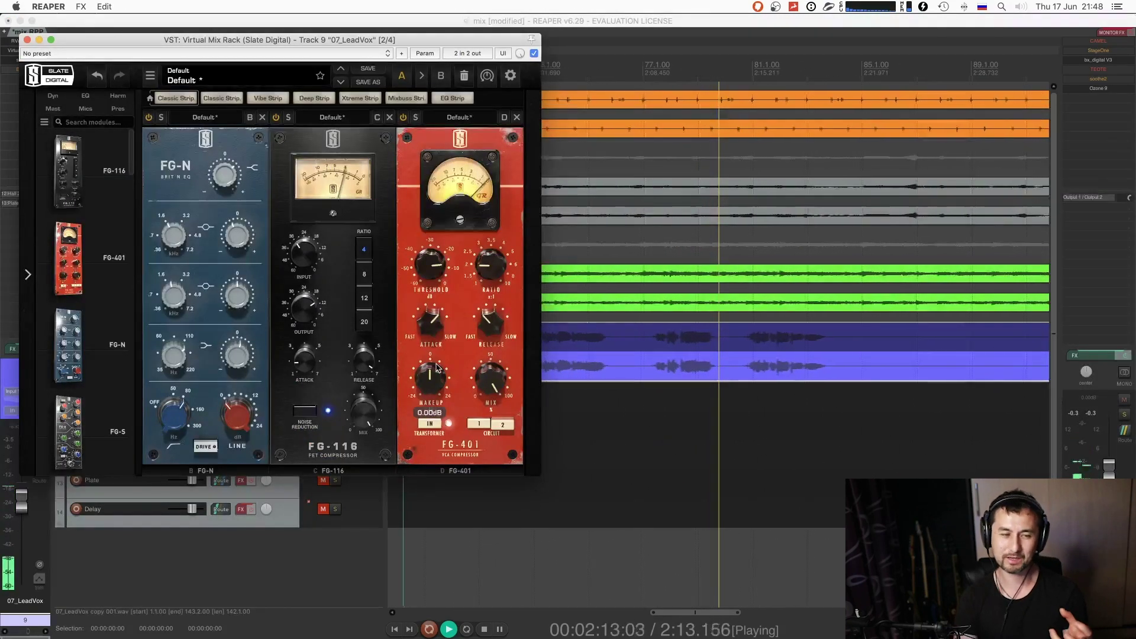
{"action": "left_click_drag", "start_coordinate": [448, 40], "coordinate": [758, 104]}
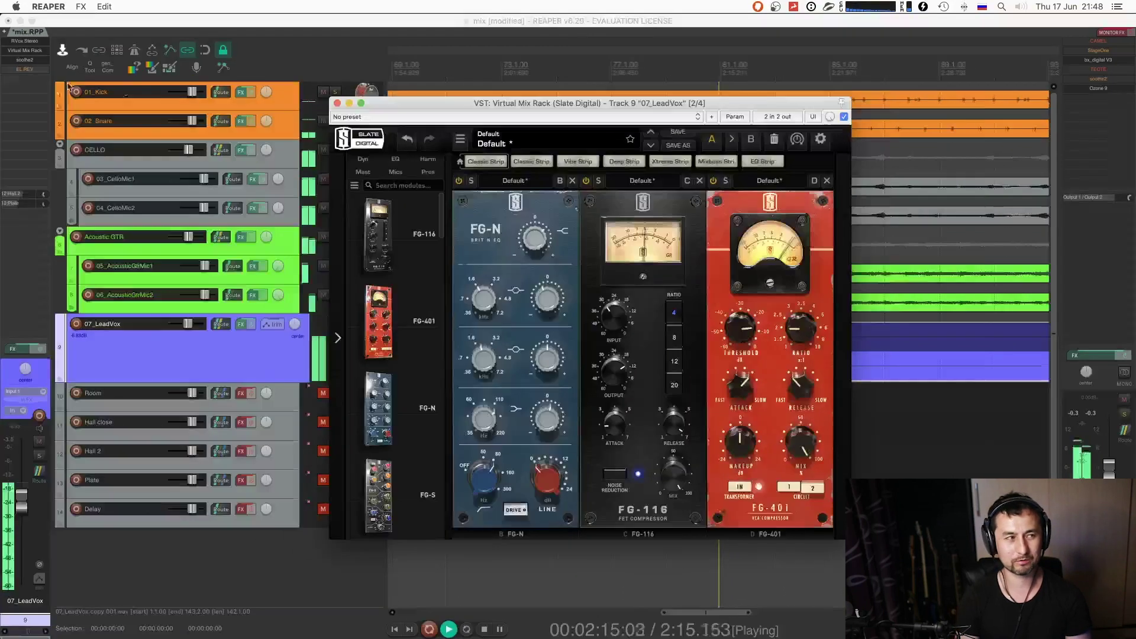
{"action": "left_click", "coordinate": [27, 71], "text": "shift"}
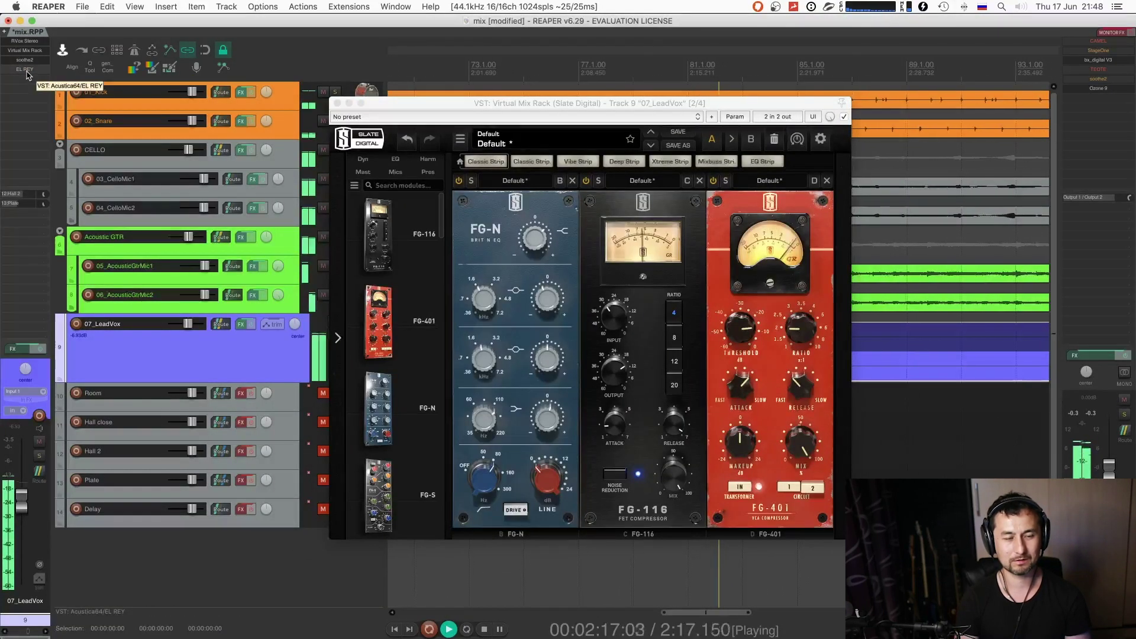
{"action": "left_click", "coordinate": [25, 70]}
{"action": "left_click", "coordinate": [410, 226]}
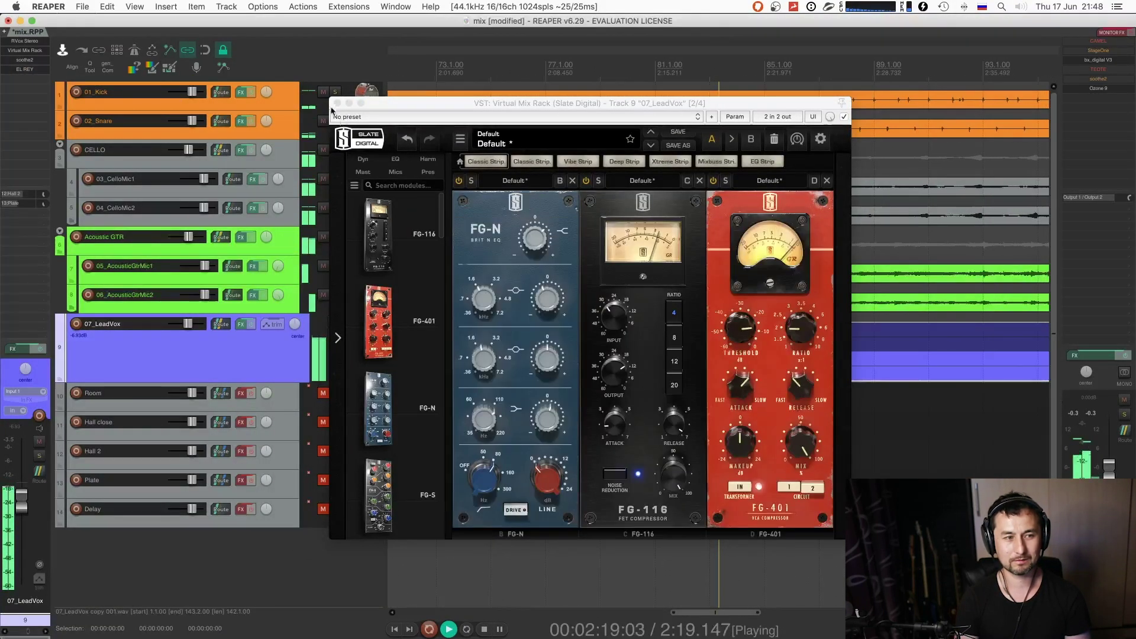
{"action": "left_click", "coordinate": [337, 103]}
{"action": "key", "text": "space"}
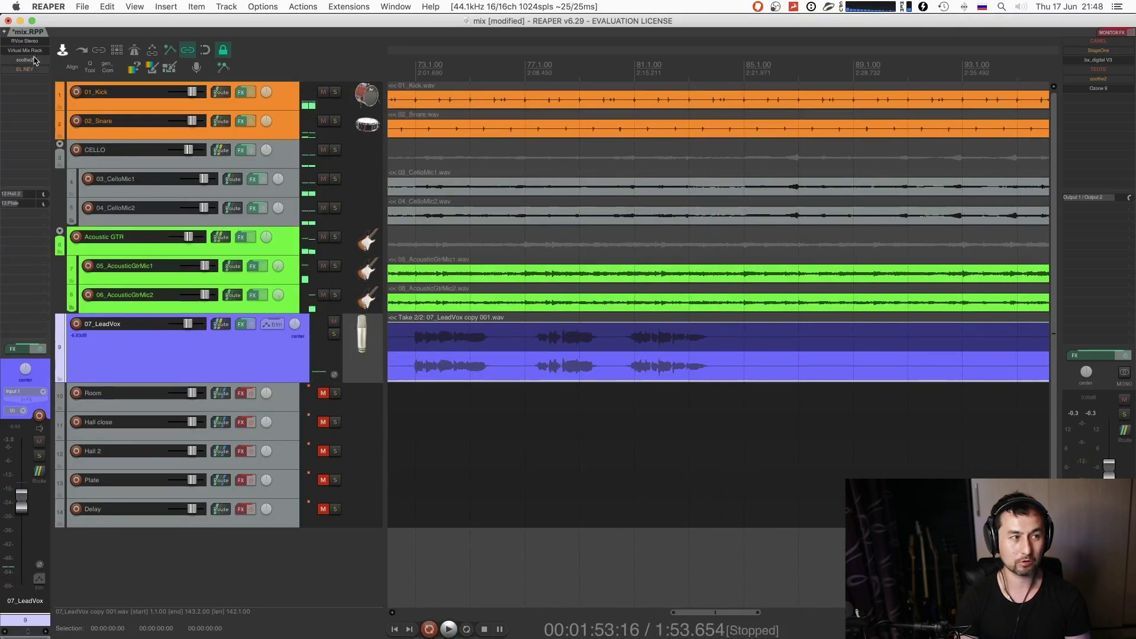
- Add The Monster and Revival modules after the FG-401 in the Virtual Mix Rack on 07_LeadVox
{"action": "left_click", "coordinate": [25, 51]}
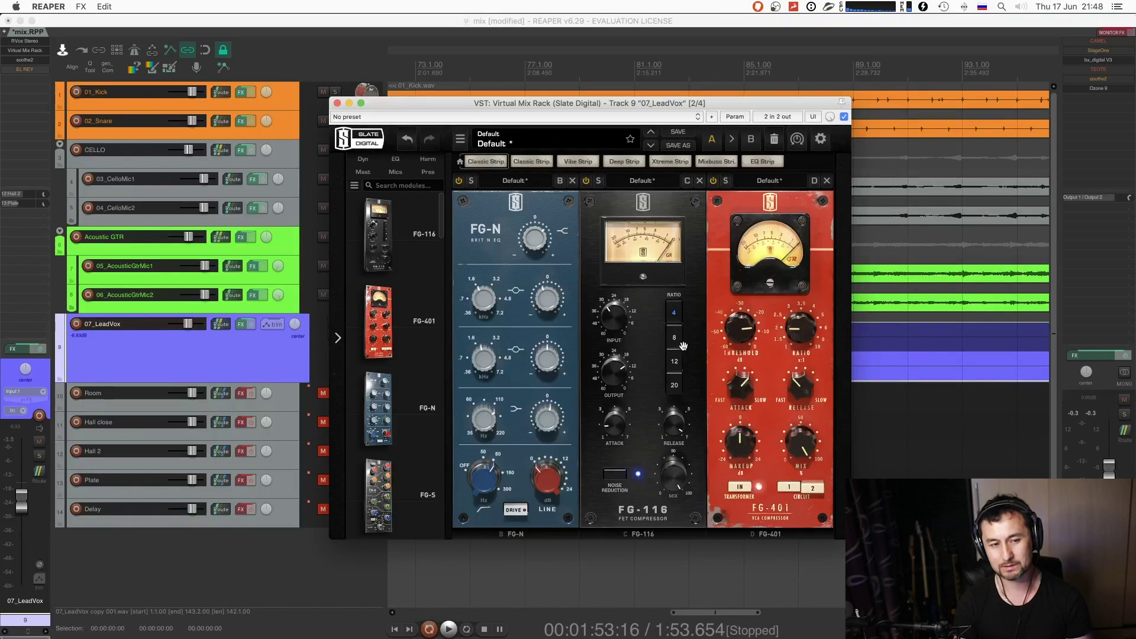
{"action": "key", "text": "space"}
{"action": "key", "text": "space"}
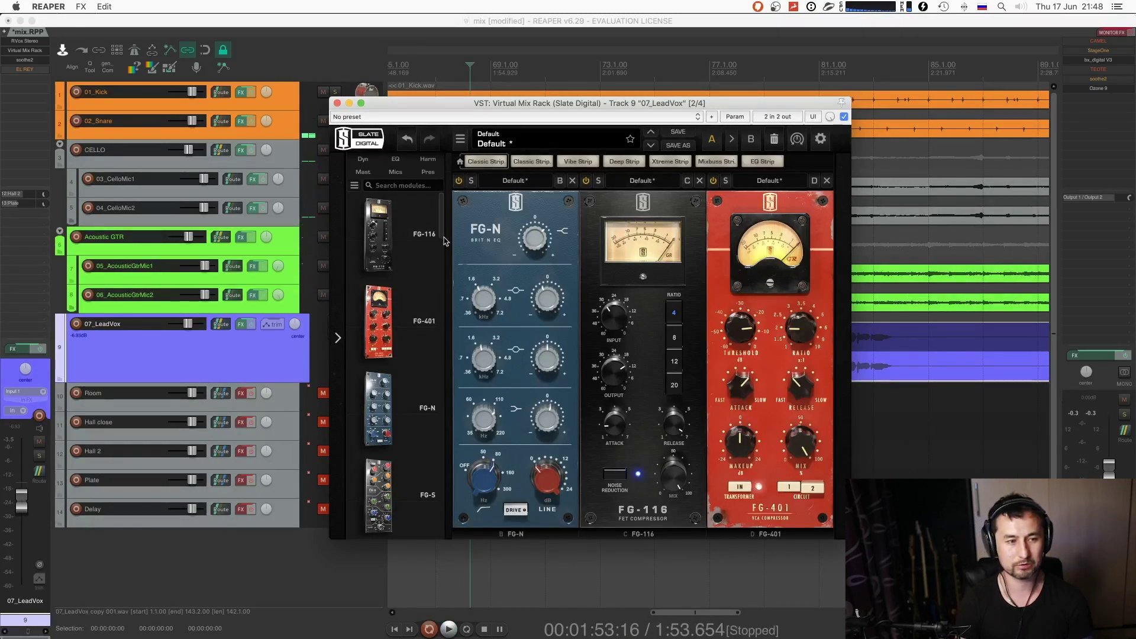
{"action": "scroll", "coordinate": [438, 236], "scroll_direction": "down", "scroll_amount": 5}
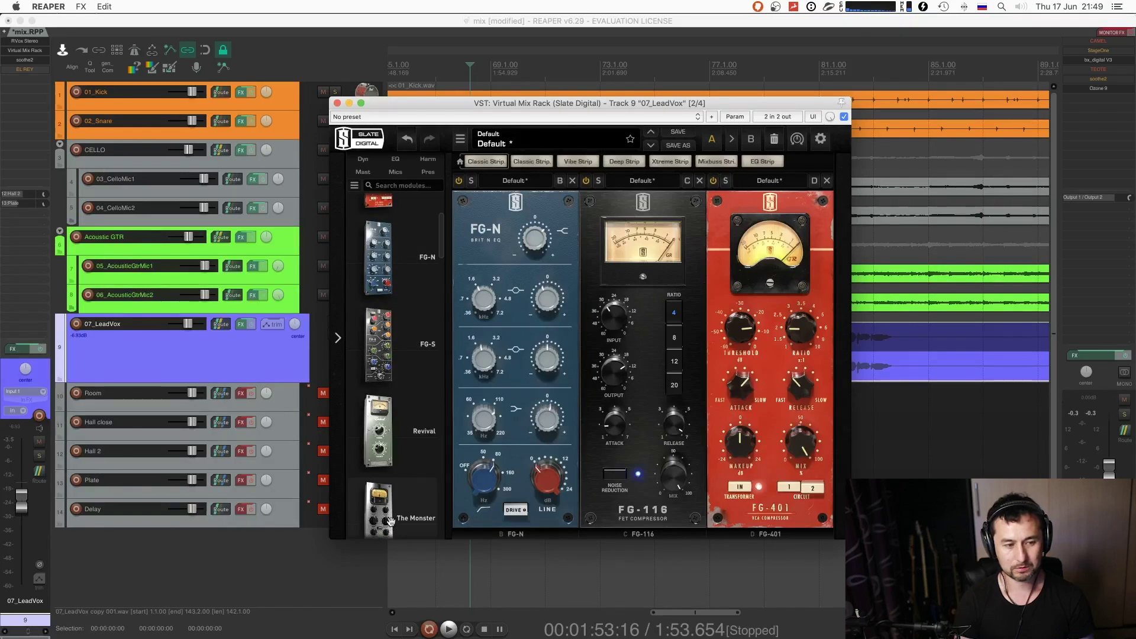
{"action": "double_click", "coordinate": [390, 522]}
{"action": "double_click", "coordinate": [430, 427]}
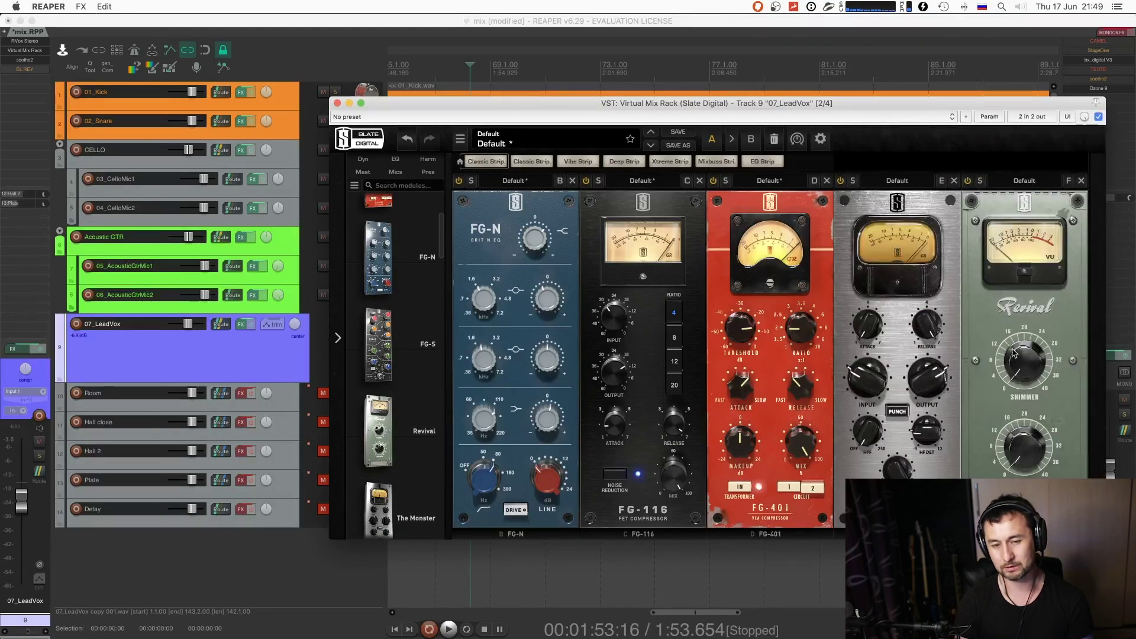
- Blend The Monster at about 18.5% mix and raise its input while replaying from 1:53.654
{"action": "key", "text": "space"}
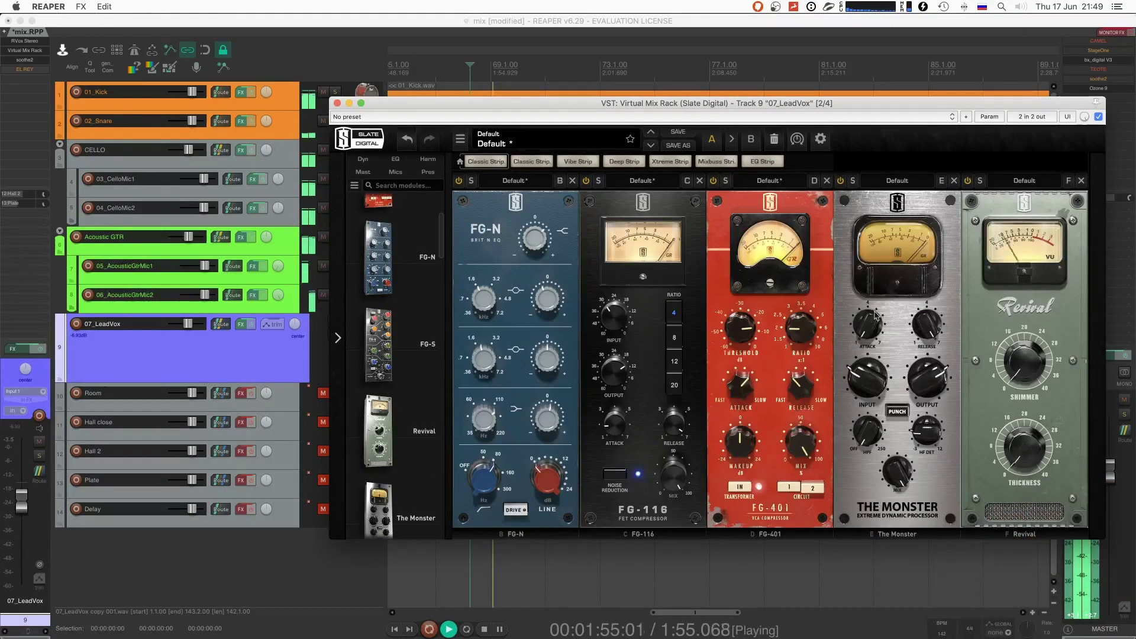
{"action": "key", "text": "space"}
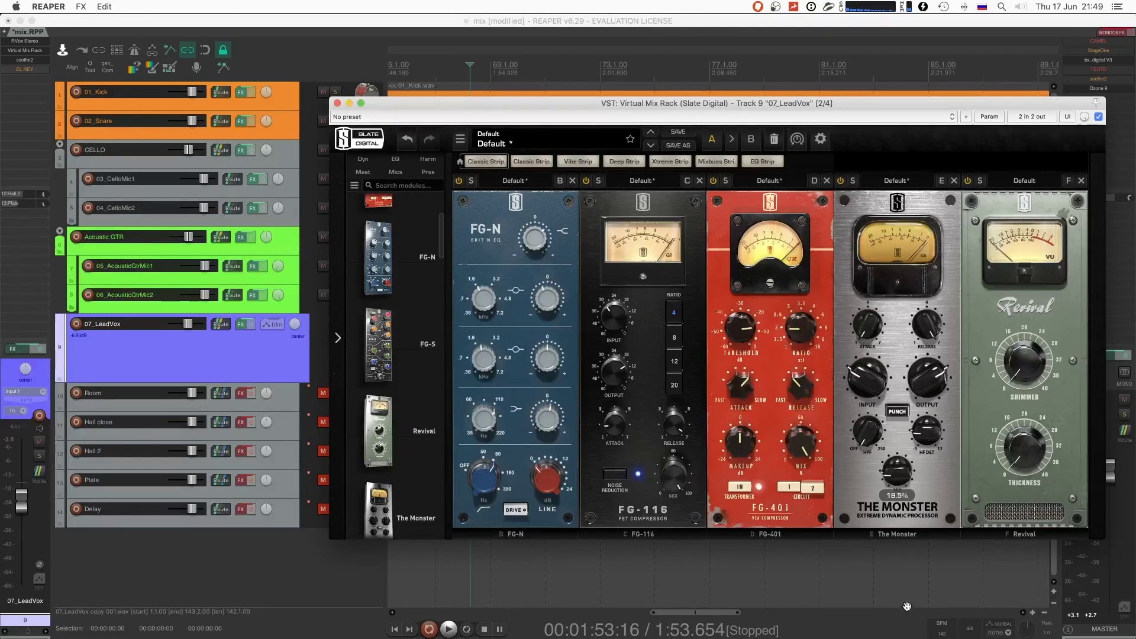
{"action": "key", "text": "space"}
{"action": "left_click_drag", "start_coordinate": [867, 385], "coordinate": [868, 370]}
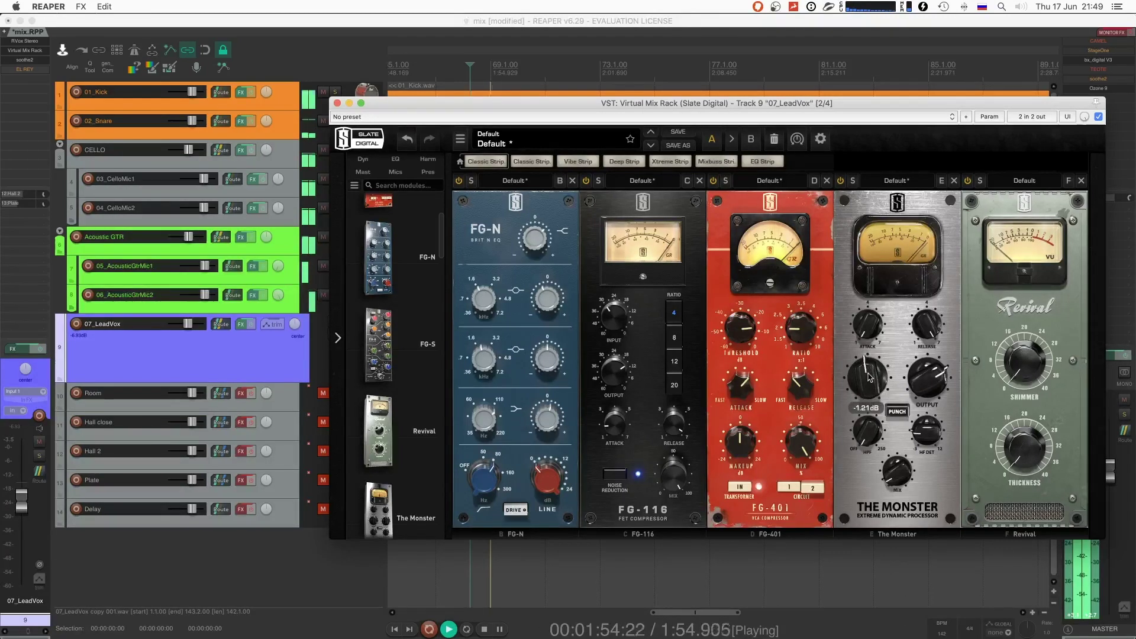
{"action": "left_click_drag", "start_coordinate": [897, 474], "coordinate": [899, 447]}
- Raise the Revival's thickness and set its shimmer to 13.9 while trying the module ahead of the FG-401
{"action": "left_click_drag", "start_coordinate": [1026, 363], "coordinate": [1033, 310]}
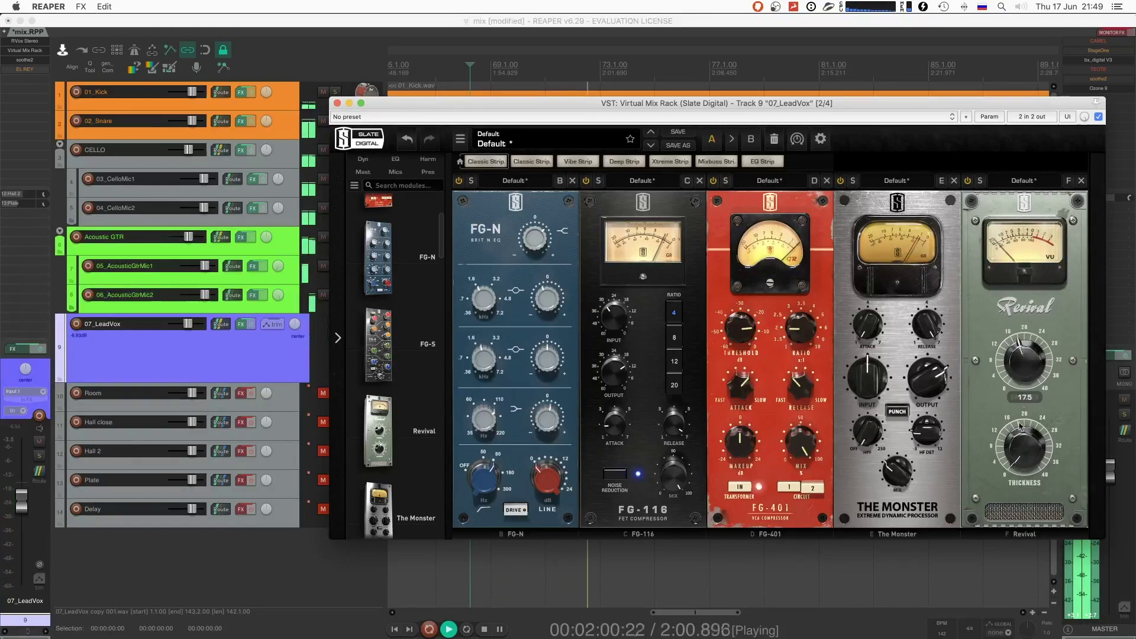
{"action": "left_click_drag", "start_coordinate": [1023, 429], "coordinate": [819, 312]}
{"action": "key", "text": "space"}
{"action": "key", "text": "space"}
{"action": "left_click_drag", "start_coordinate": [770, 354], "coordinate": [771, 365]}
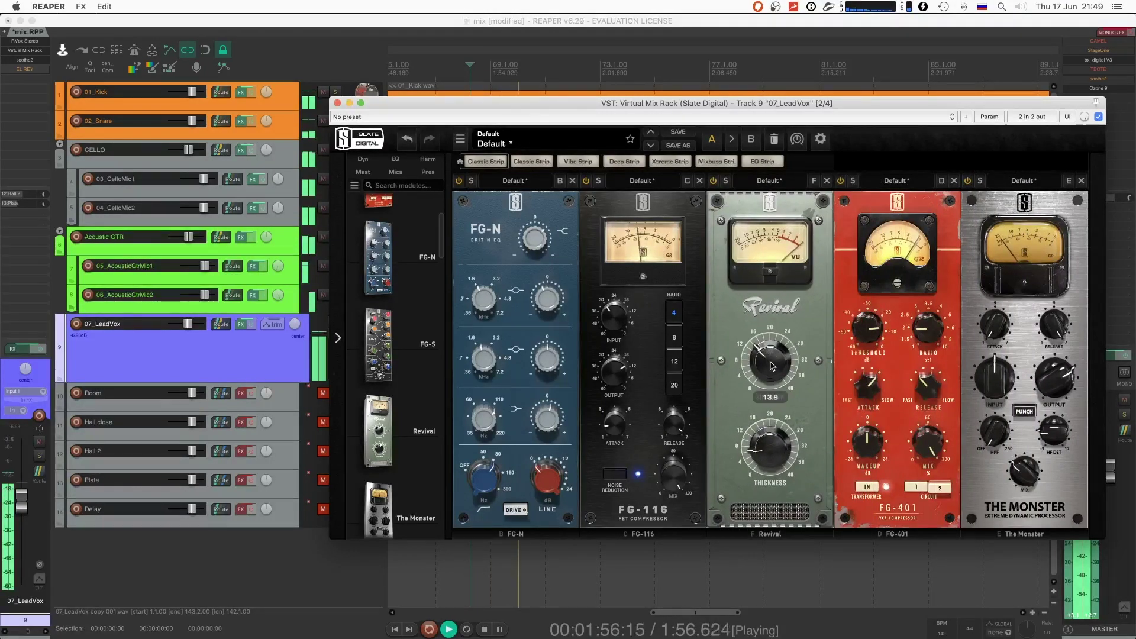
- Move the Revival module back to the end of the rack and lower its shimmer to about 9.79
{"action": "left_click_drag", "start_coordinate": [817, 318], "coordinate": [1036, 318]}
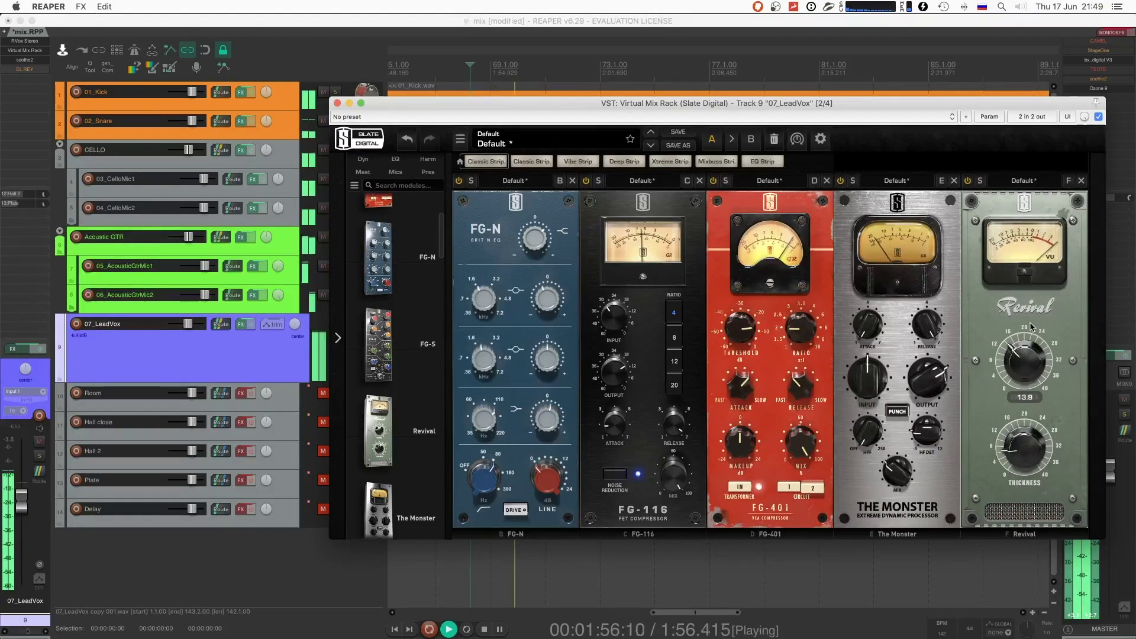
{"action": "left_click_drag", "start_coordinate": [1024, 339], "coordinate": [1023, 374]}
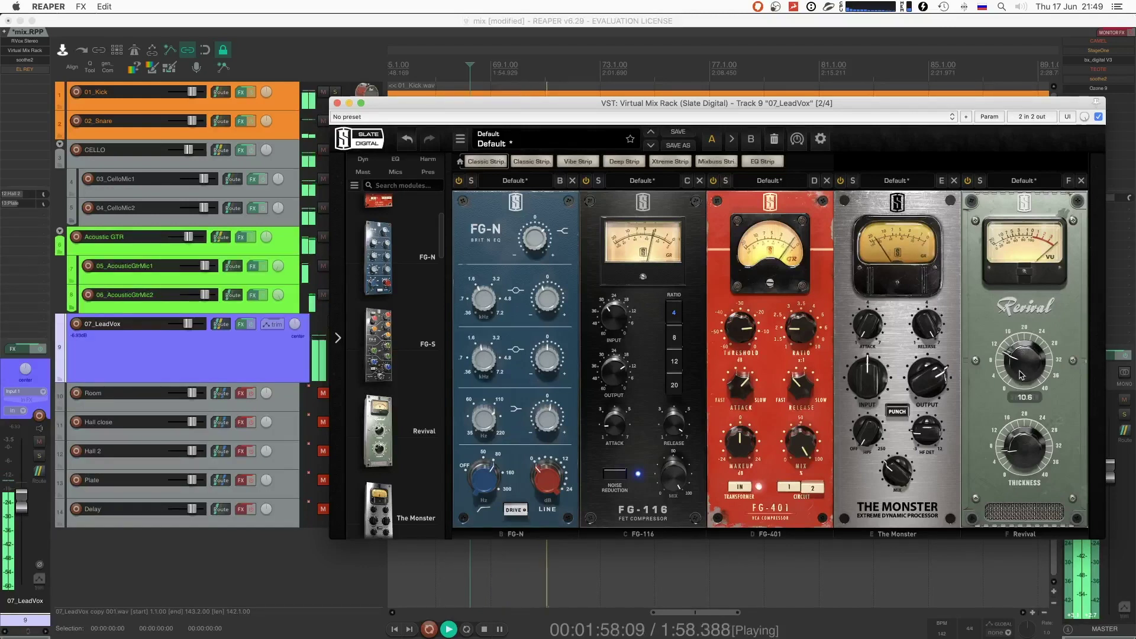
{"action": "mouse_move", "coordinate": [1010, 453]}
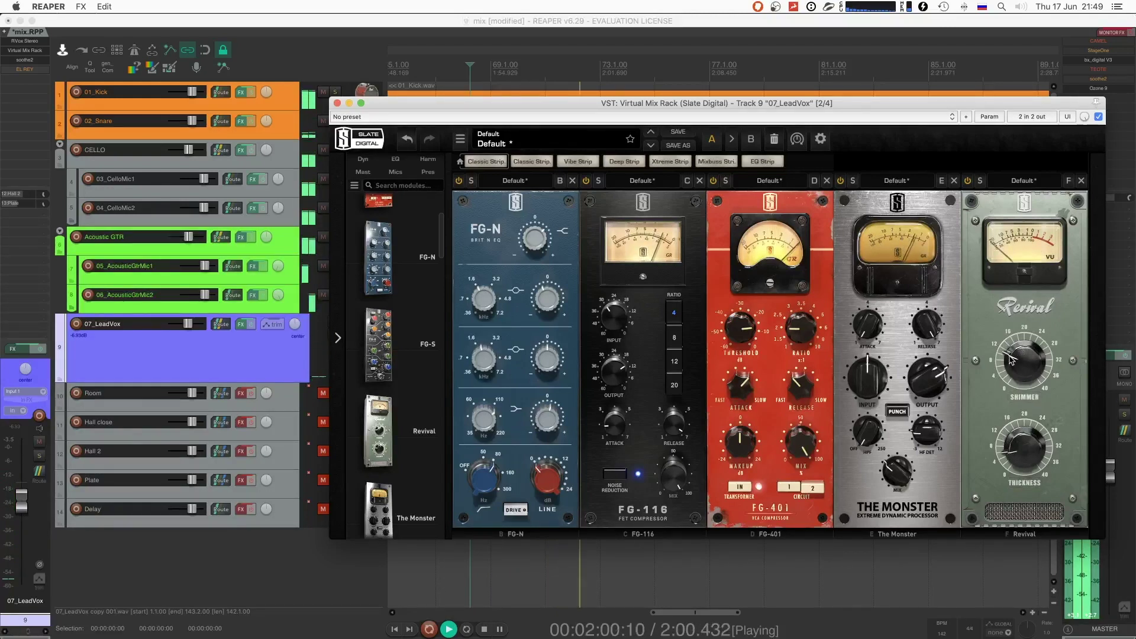
{"action": "left_click_drag", "start_coordinate": [1004, 361], "coordinate": [1016, 374]}
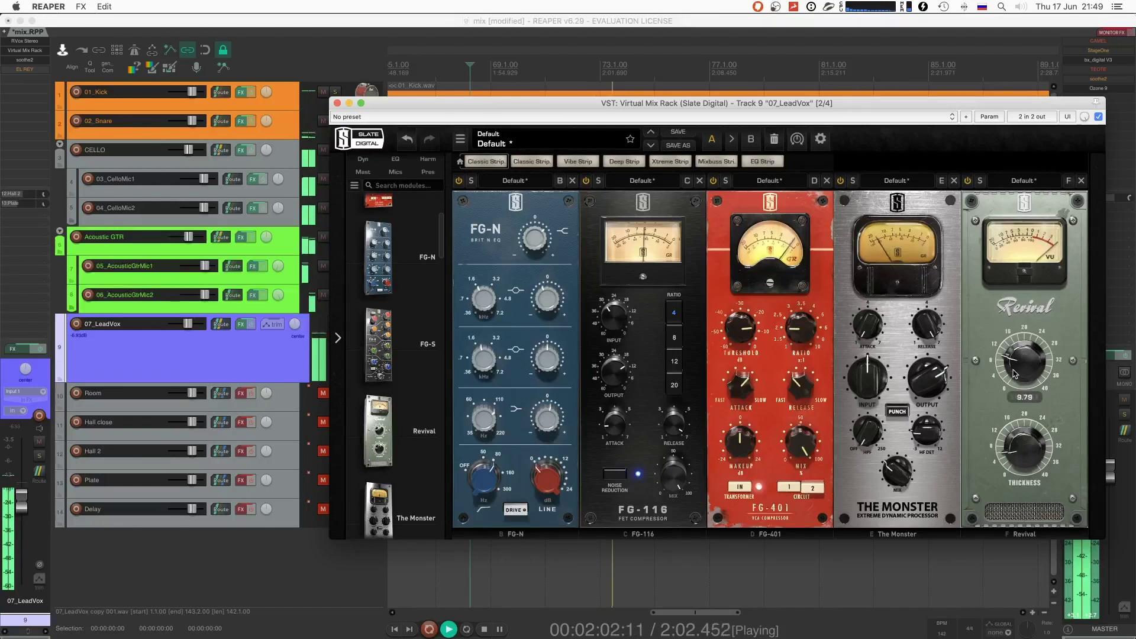
- Try The Monster's mix at 100%, about 50.8% and 16.0% during playback, and stop the mix
{"action": "left_click_drag", "start_coordinate": [893, 482], "coordinate": [911, 336]}
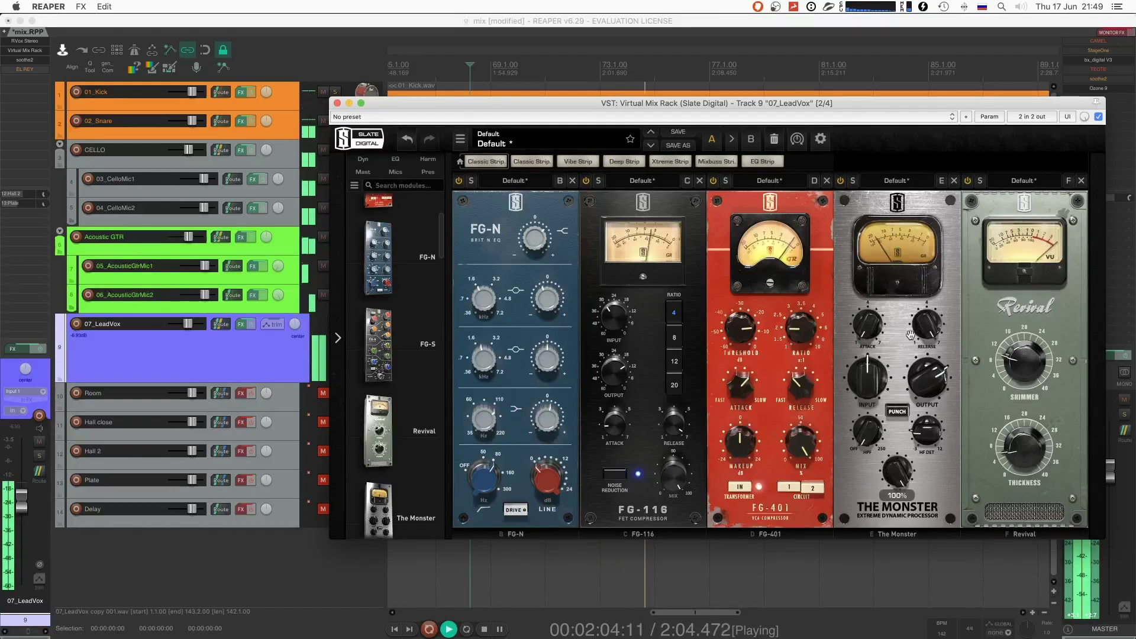
{"action": "left_click_drag", "start_coordinate": [904, 472], "coordinate": [902, 480]}
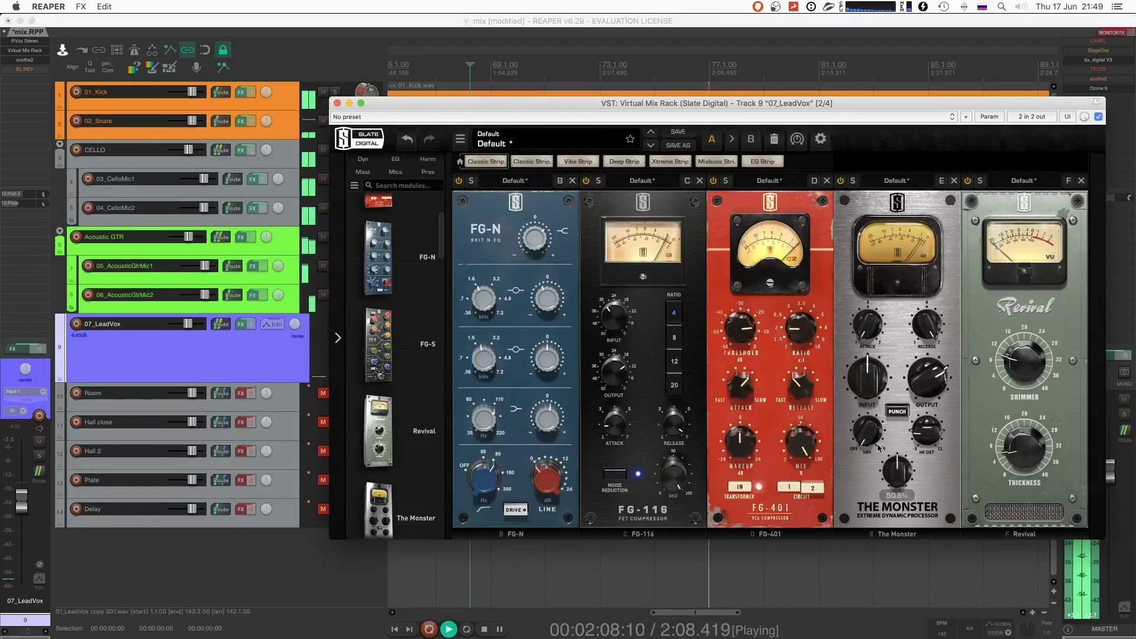
{"action": "left_click_drag", "start_coordinate": [901, 492], "coordinate": [899, 473]}
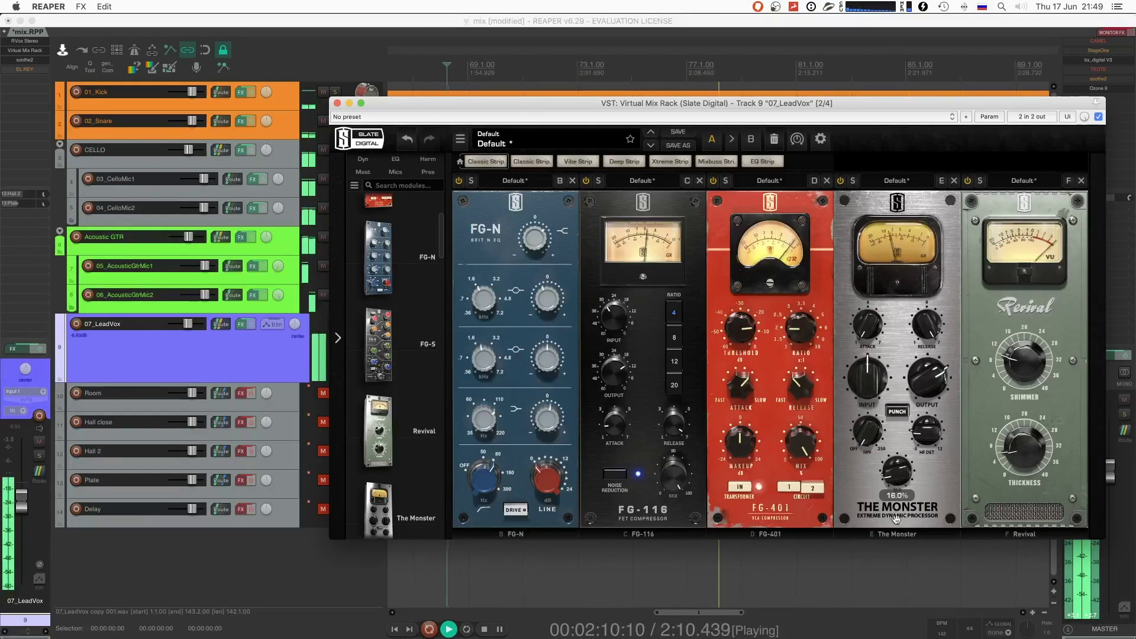
{"action": "key", "text": "space"}
- Draw a dip in the 07_LeadVox take volume envelope just before the phrase following 77.1.00 and replay the passage
{"action": "left_click_drag", "start_coordinate": [773, 104], "coordinate": [713, 362]}
{"action": "key", "text": "space"}
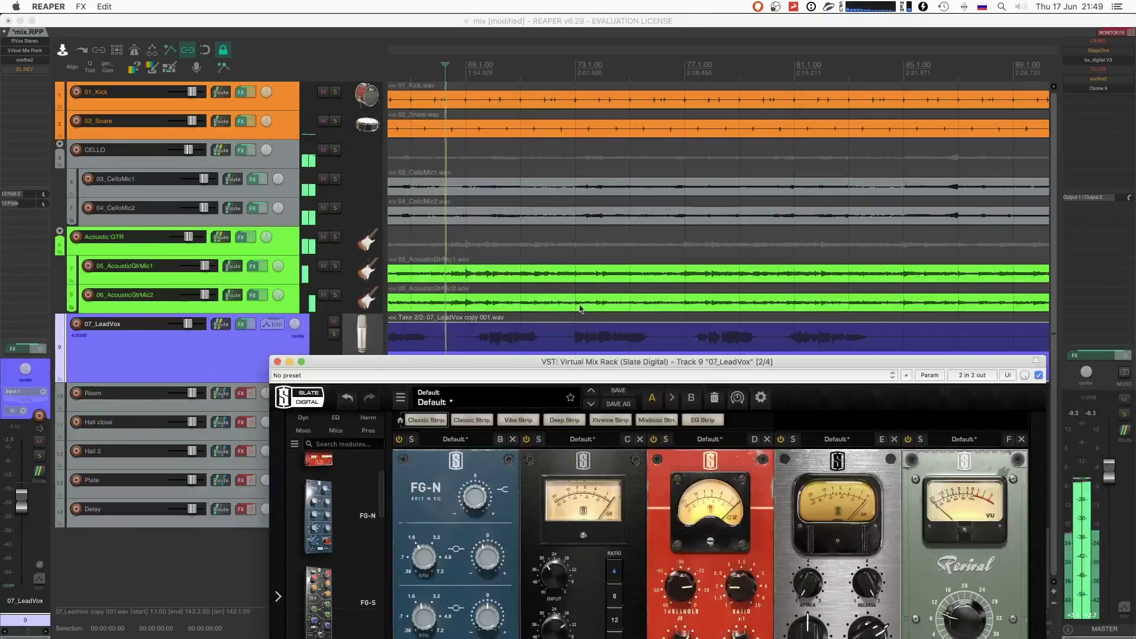
{"action": "left_click_drag", "start_coordinate": [628, 366], "coordinate": [628, 435]}
{"action": "left_click", "coordinate": [697, 370]}
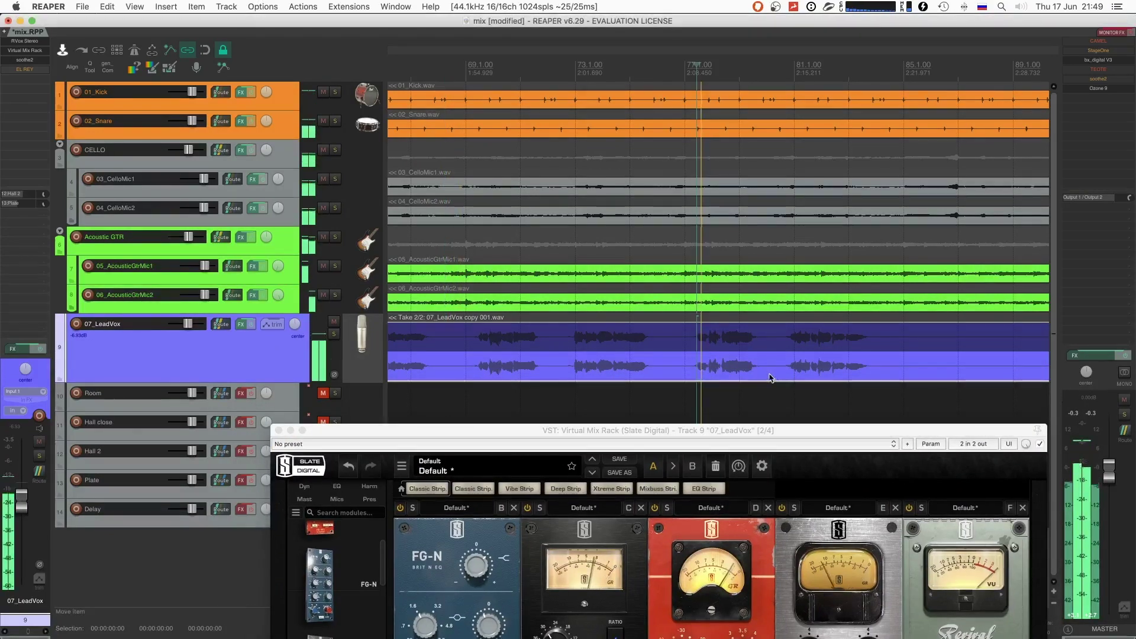
{"action": "scroll", "coordinate": [678, 373], "scroll_direction": "up", "scroll_amount": 6}
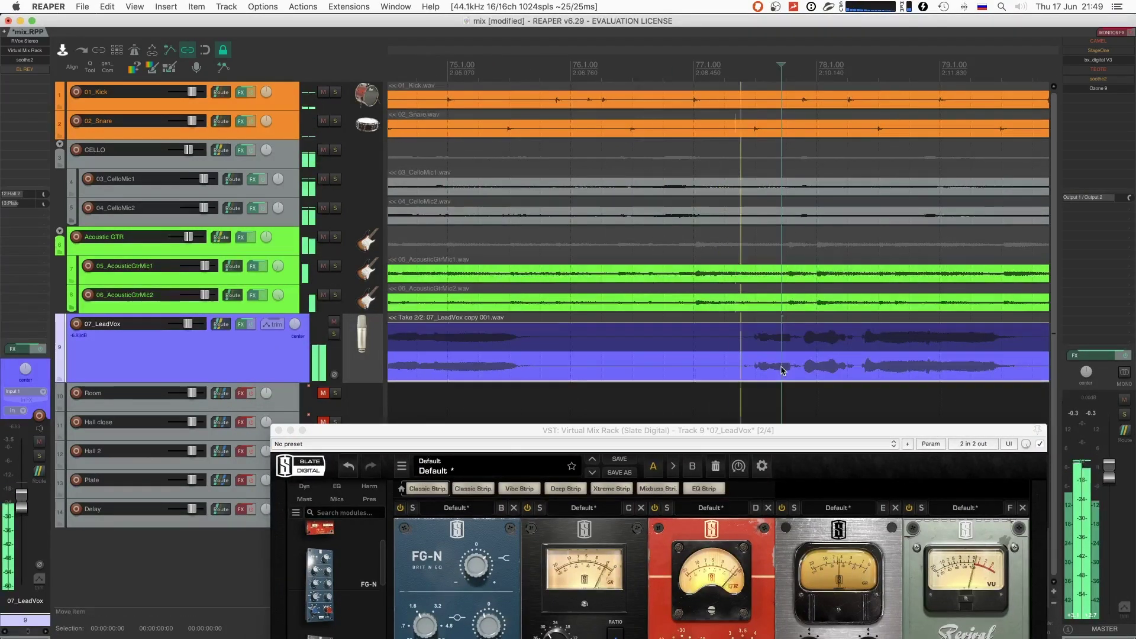
{"action": "key", "text": "space"}
{"action": "key", "text": "shift+v"}
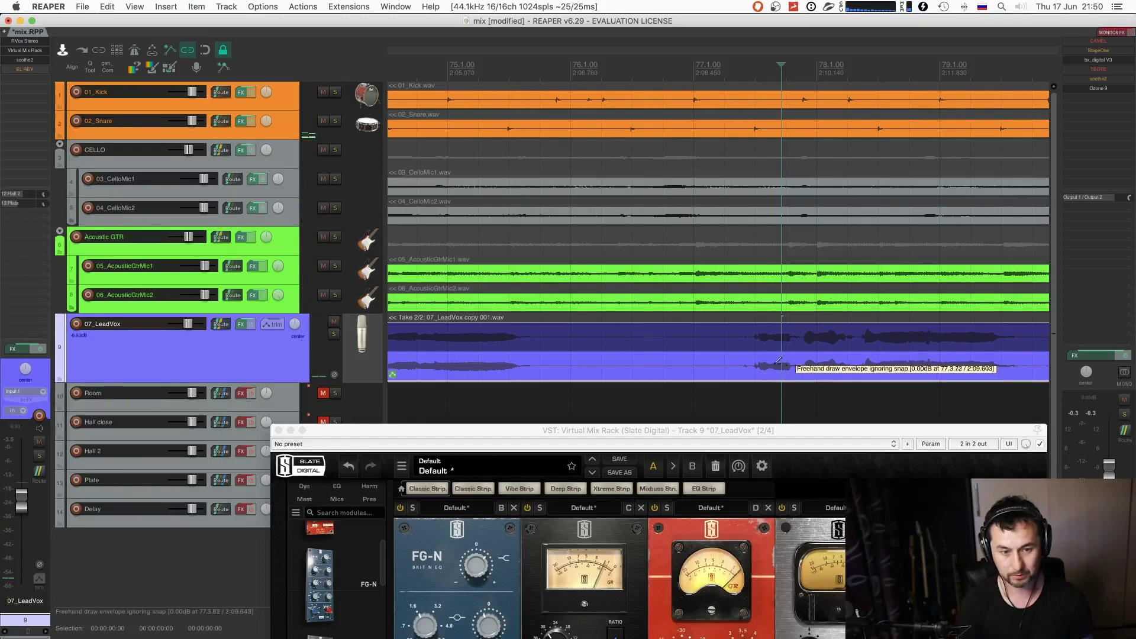
{"action": "left_click_drag", "start_coordinate": [754, 366], "coordinate": [713, 377]}
{"action": "key", "text": "super+z"}
{"action": "key", "text": "space"}
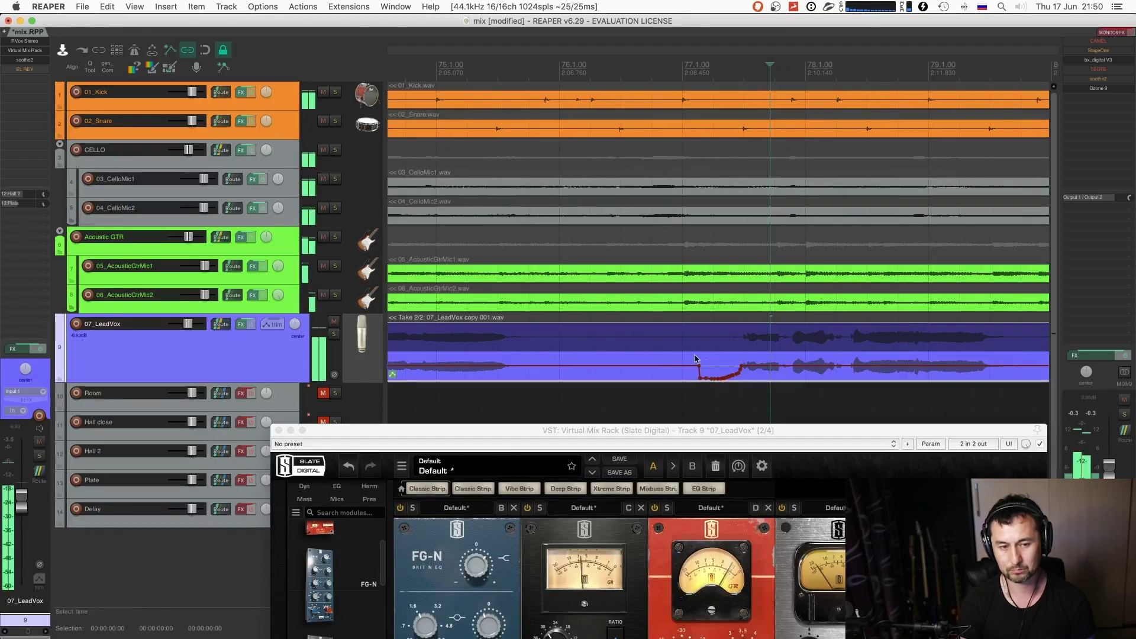
{"action": "left_click", "coordinate": [676, 374]}
- Replay from about 77.1.00 and set The Monster's mix on 07_LeadVox to about 26.1%
{"action": "left_click_drag", "start_coordinate": [768, 431], "coordinate": [571, 189]}
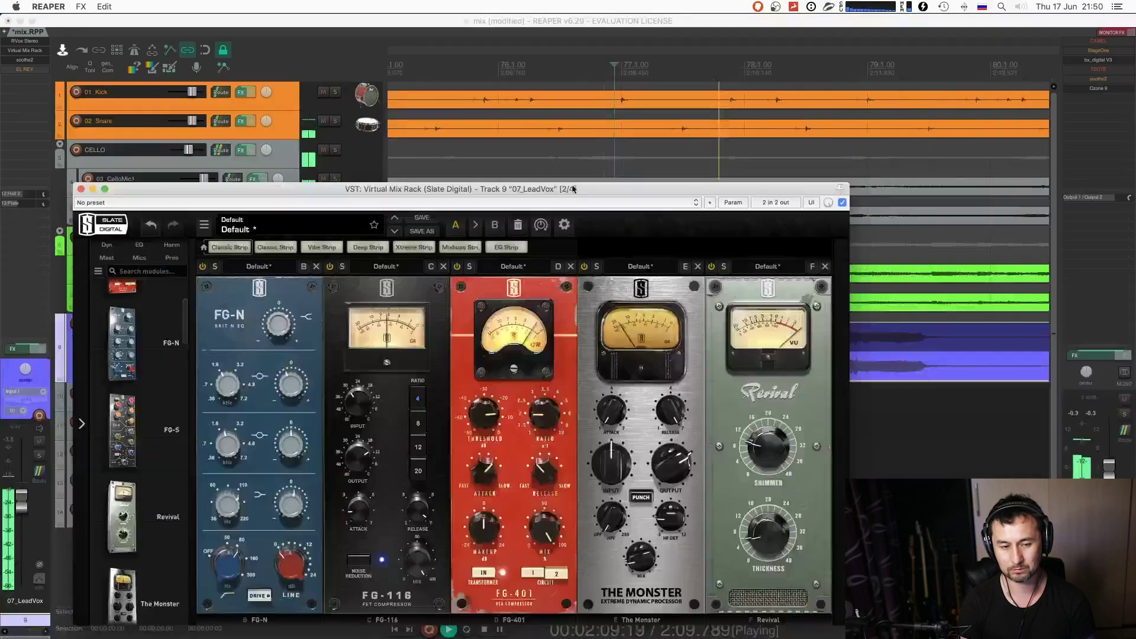
{"action": "key", "text": "space"}
{"action": "mouse_move", "coordinate": [641, 559]}
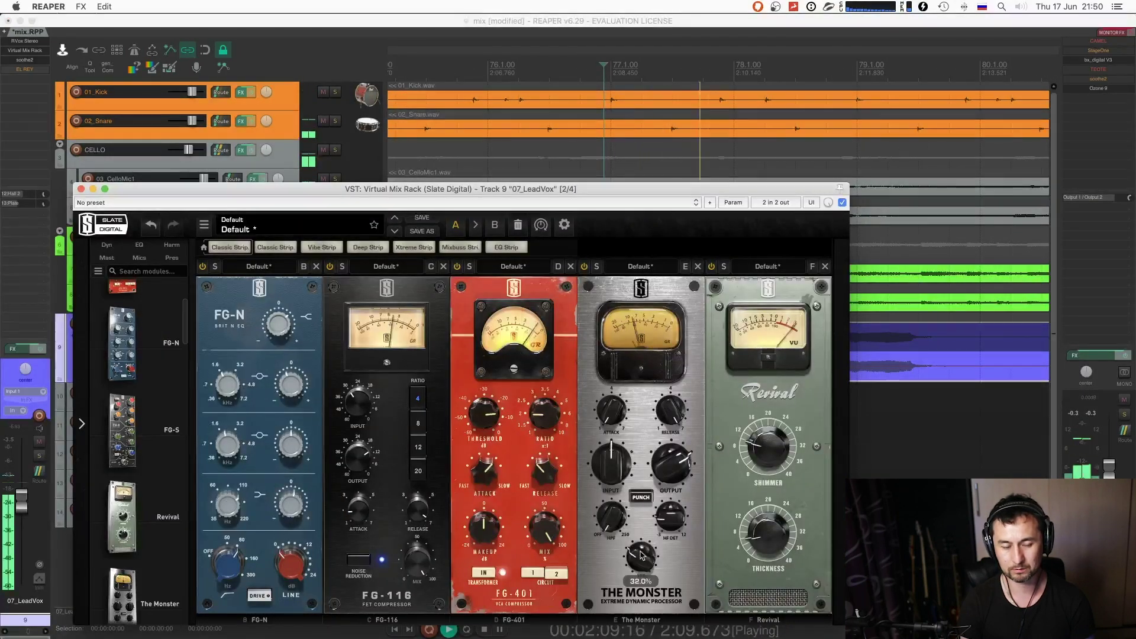
{"action": "left_click_drag", "start_coordinate": [667, 192], "coordinate": [655, 165]}
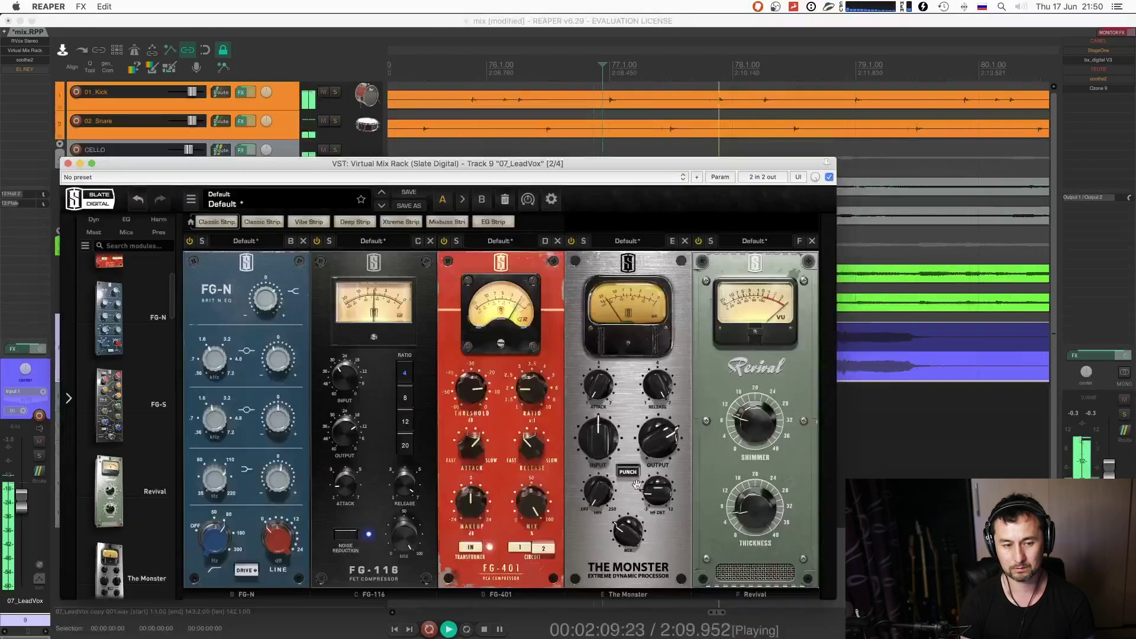
{"action": "left_click_drag", "start_coordinate": [629, 530], "coordinate": [629, 540]}
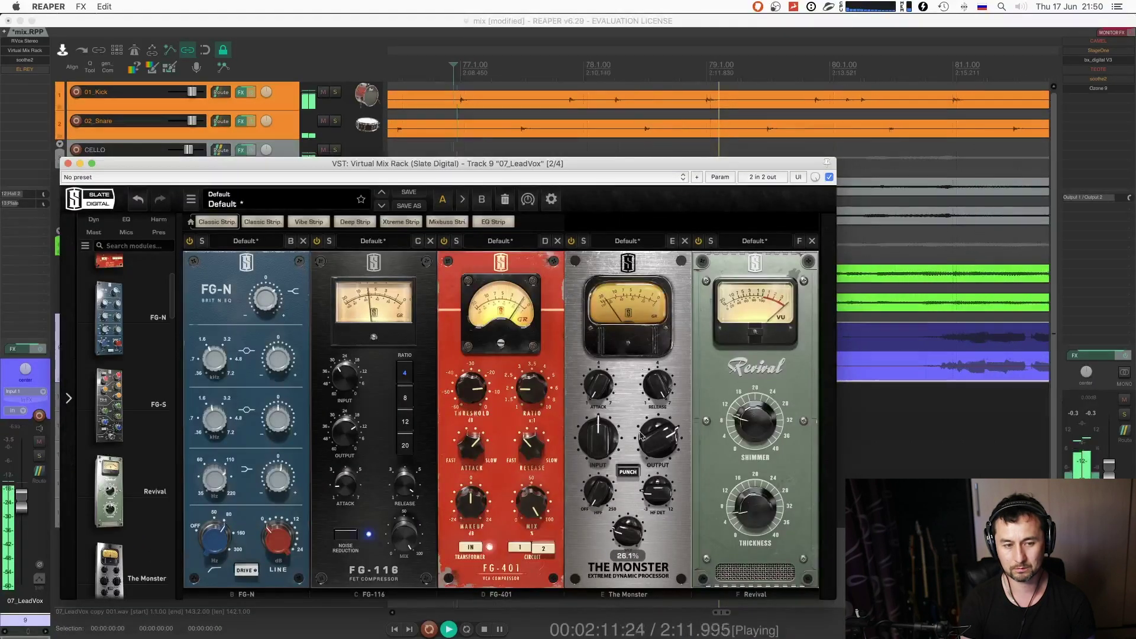
{"action": "left_click_drag", "start_coordinate": [659, 167], "coordinate": [674, 164]}
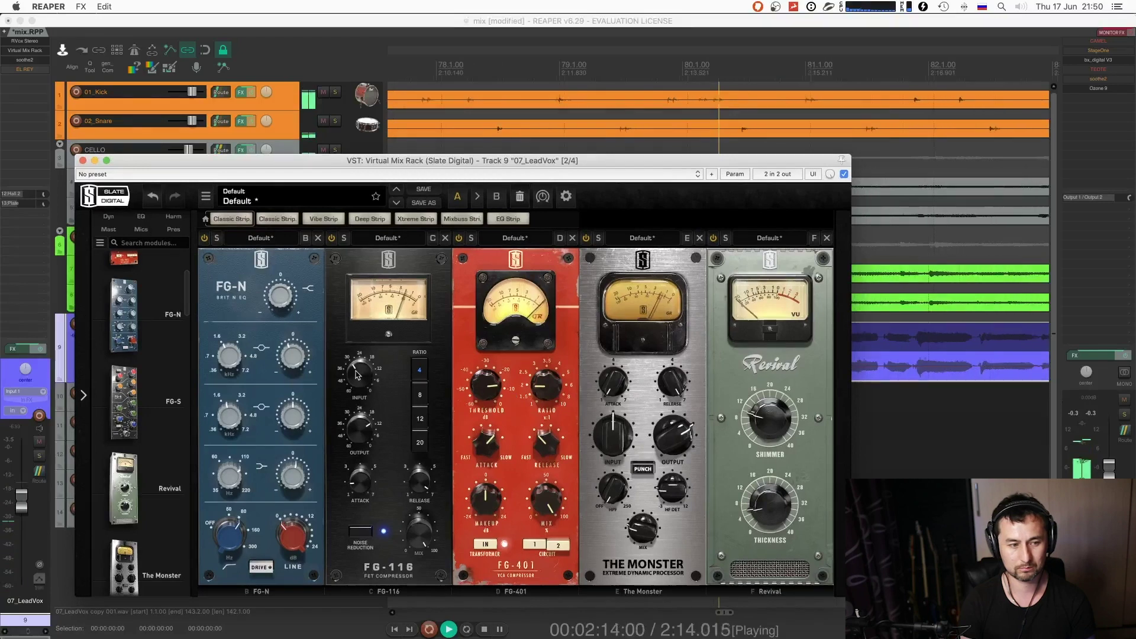
- Fine-tune the FG-116's input and mix on 07_LeadVox while replaying the phrase, close the rack and stop playback
{"action": "left_click_drag", "start_coordinate": [355, 374], "coordinate": [358, 405]}
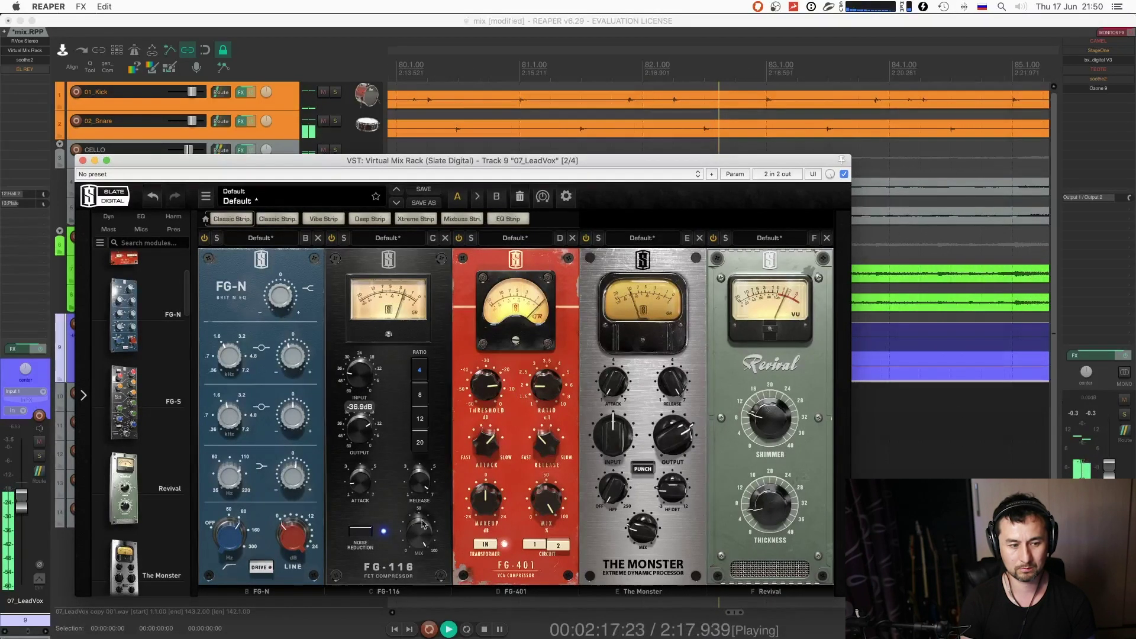
{"action": "left_click_drag", "start_coordinate": [422, 524], "coordinate": [422, 551]}
{"action": "key", "text": "space"}
{"action": "key", "text": "space"}
{"action": "left_click_drag", "start_coordinate": [360, 374], "coordinate": [362, 371]}
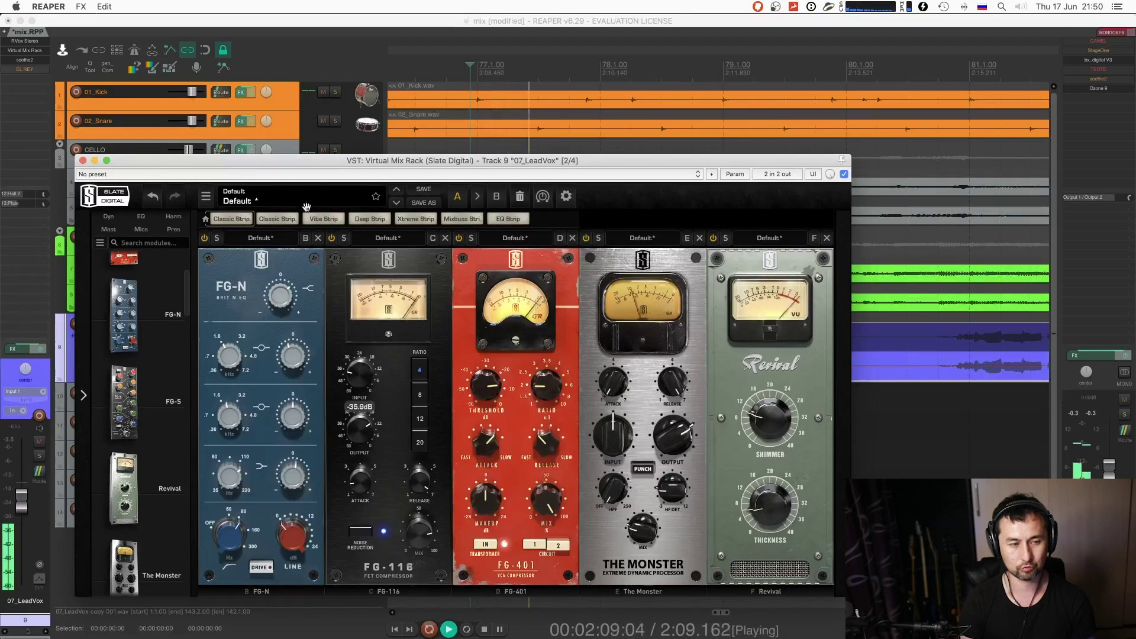
{"action": "left_click", "coordinate": [84, 161]}
{"action": "scroll", "coordinate": [501, 244], "scroll_direction": "down", "scroll_amount": 3}
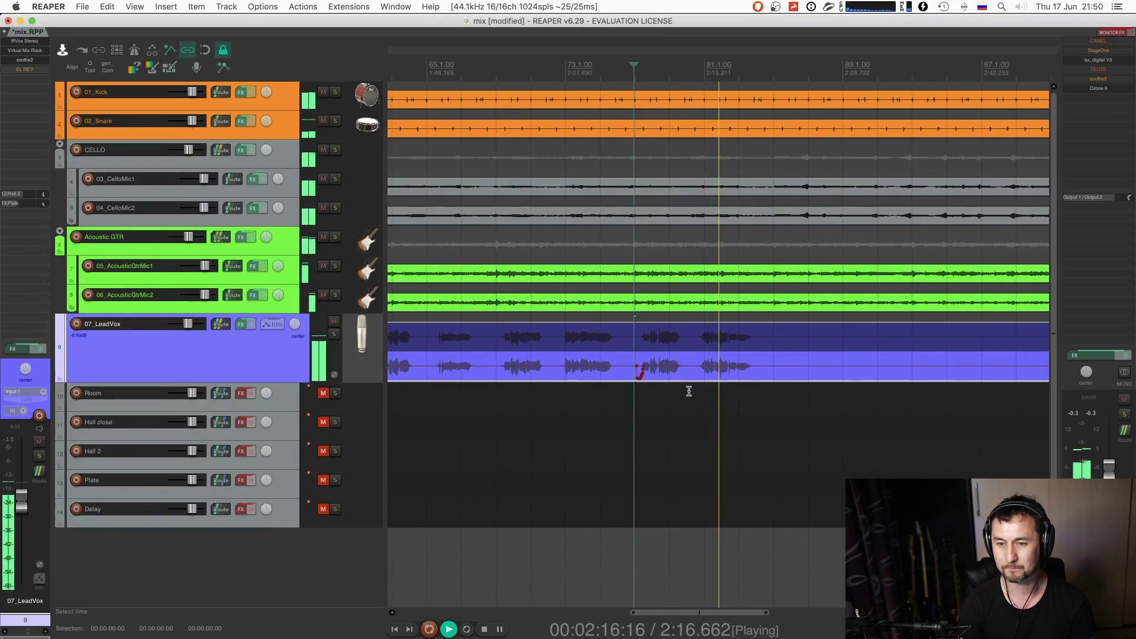
{"action": "key", "text": "space"}
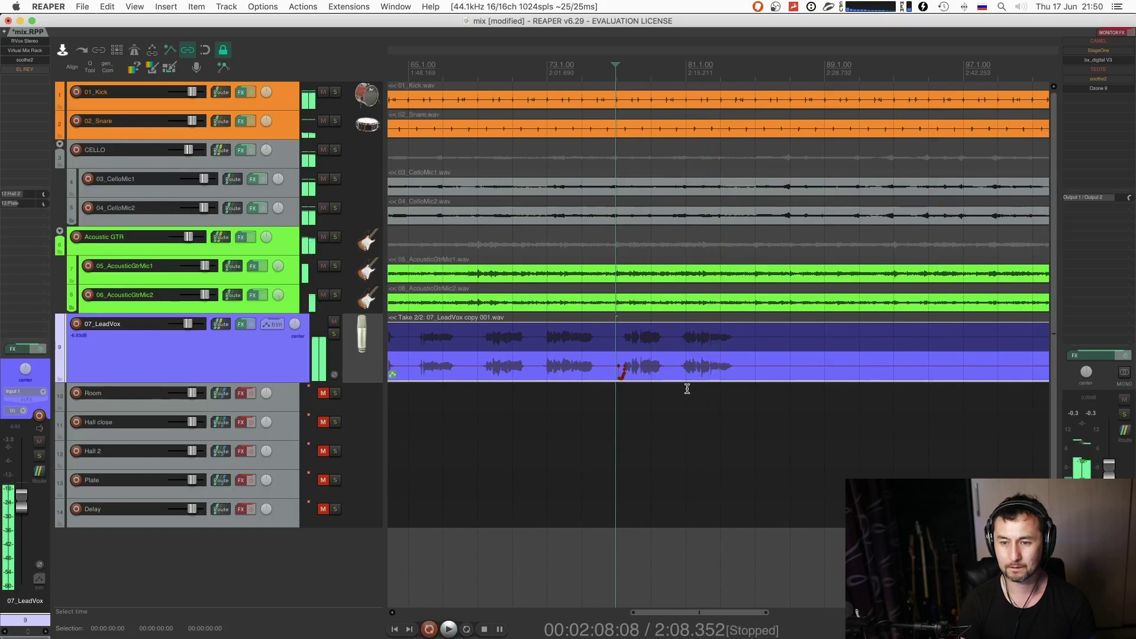
- Increase the 07_LeadVox track height and replay the vocal from about 72.1.00
{"action": "scroll", "coordinate": [592, 386], "scroll_direction": "down", "scroll_amount": 3}
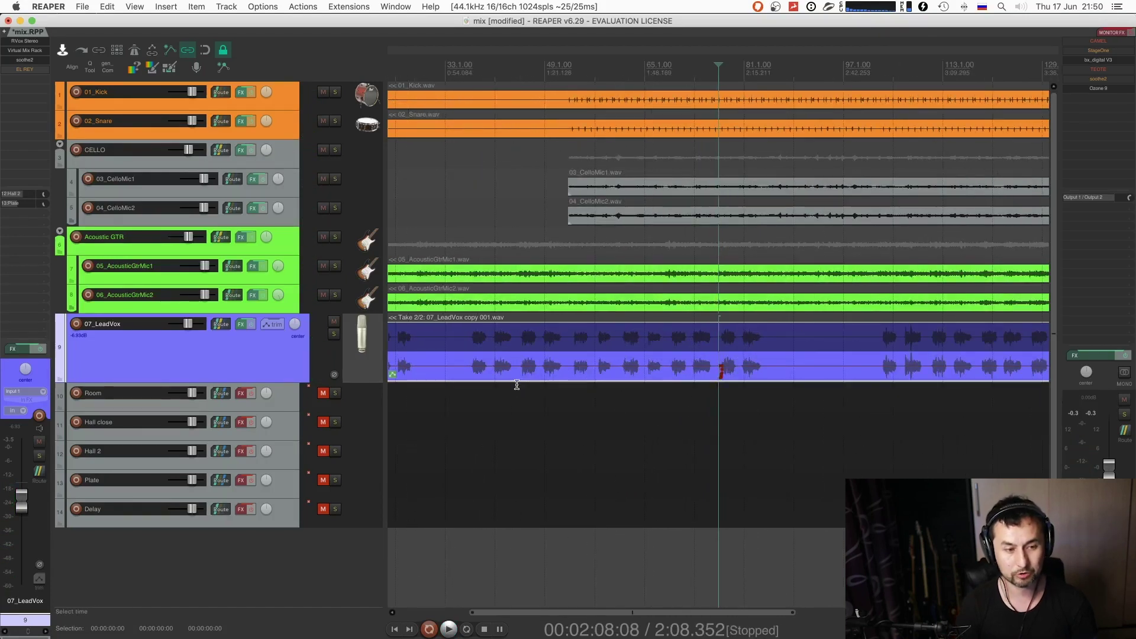
{"action": "scroll", "coordinate": [658, 398], "scroll_direction": "up", "scroll_amount": 6}
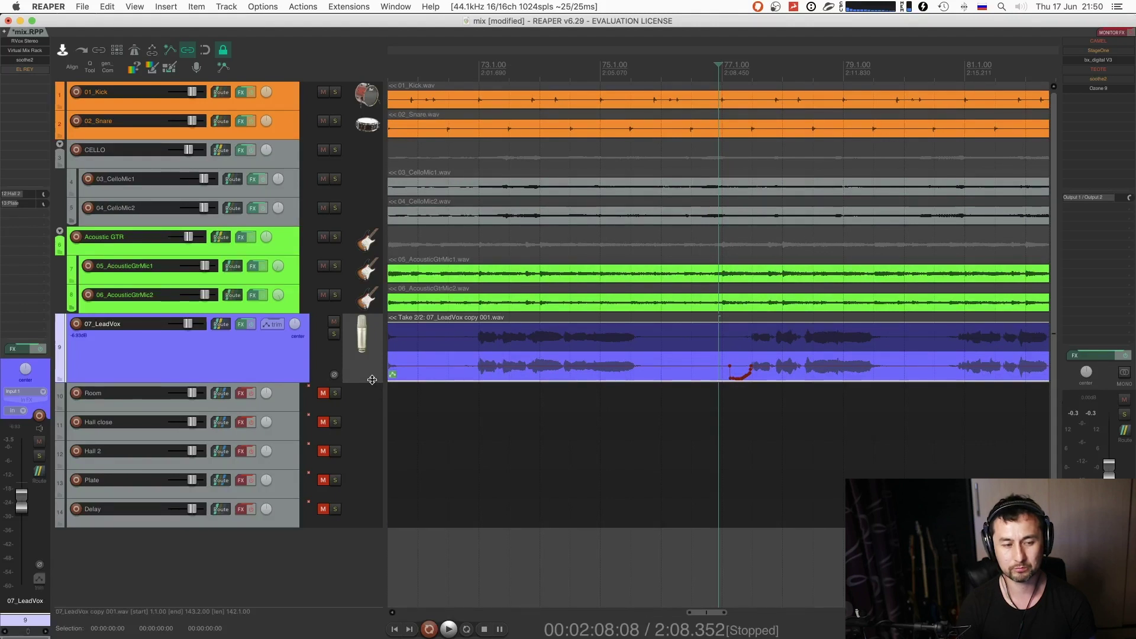
{"action": "left_click", "coordinate": [442, 370]}
{"action": "left_click_drag", "start_coordinate": [375, 383], "coordinate": [373, 443]}
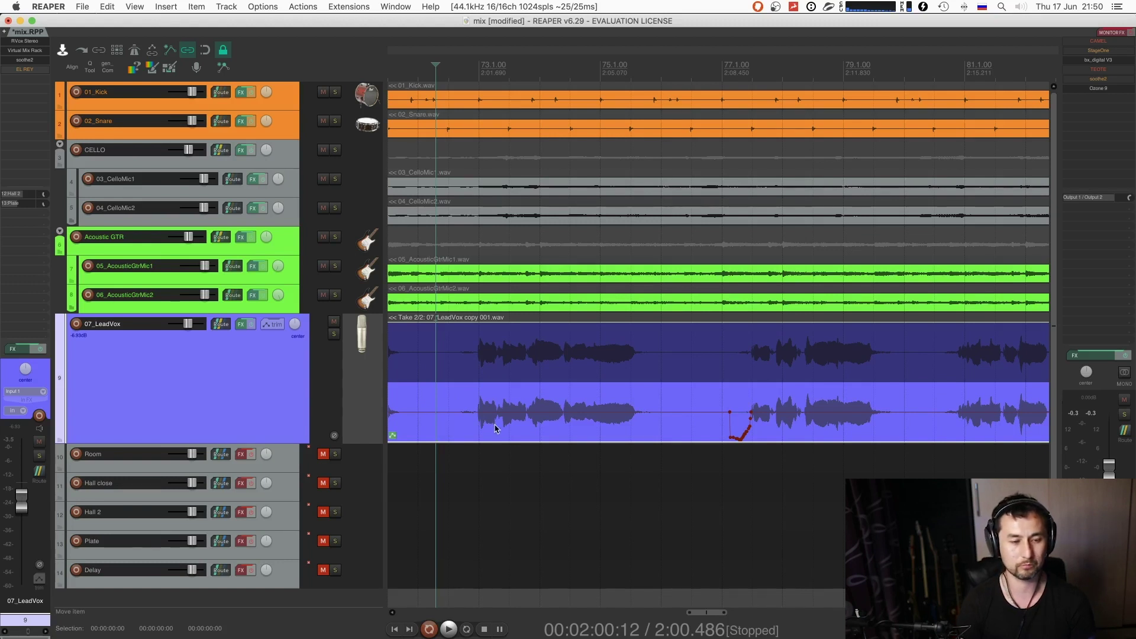
{"action": "key", "text": "space"}
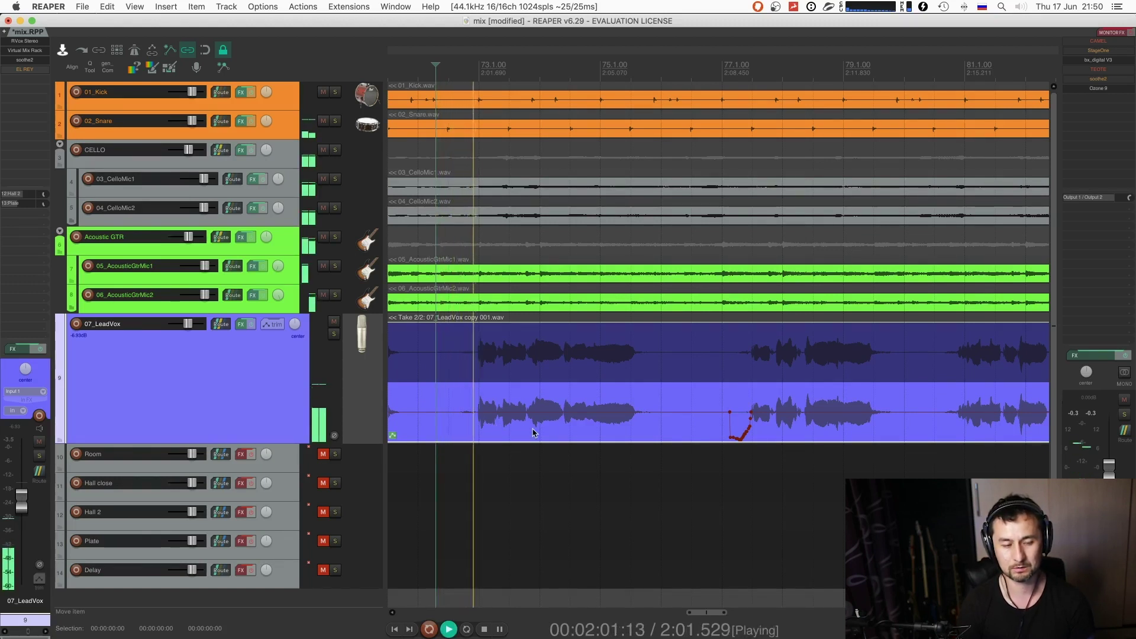
{"action": "key", "text": "space"}
{"action": "key", "text": "space"}
{"action": "scroll", "coordinate": [630, 400], "scroll_direction": "up", "scroll_amount": 3}
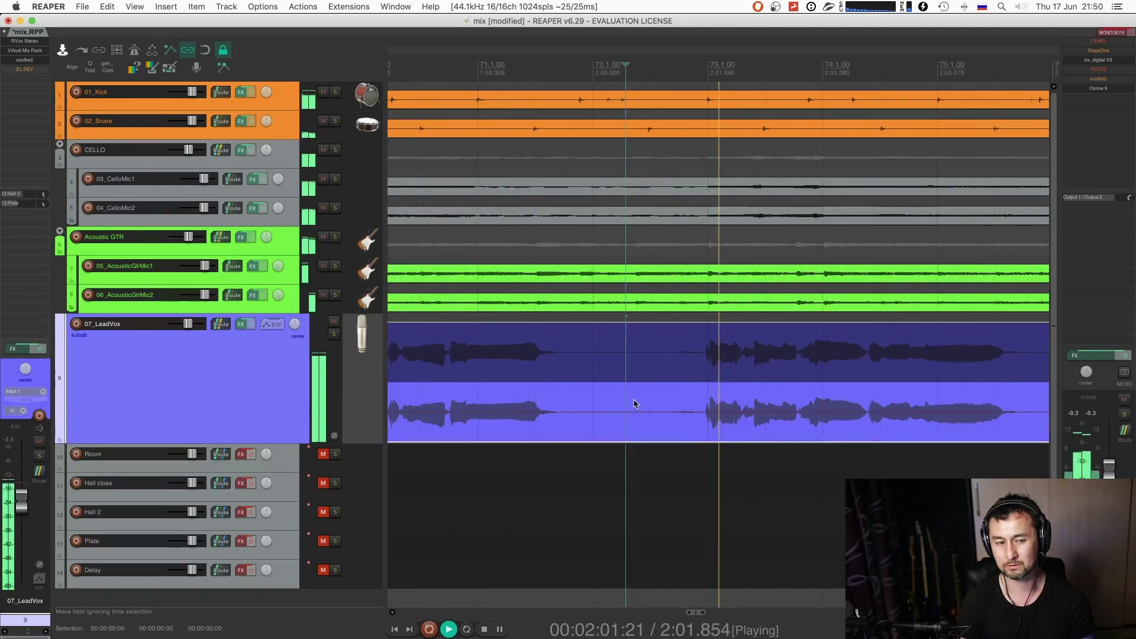
- Compare 07_LeadVox soloed and in the full mix at the lead-in to the phrase at 73.1.00
{"action": "key", "text": "space"}
{"action": "left_click", "coordinate": [333, 334]}
{"action": "key", "text": "space"}
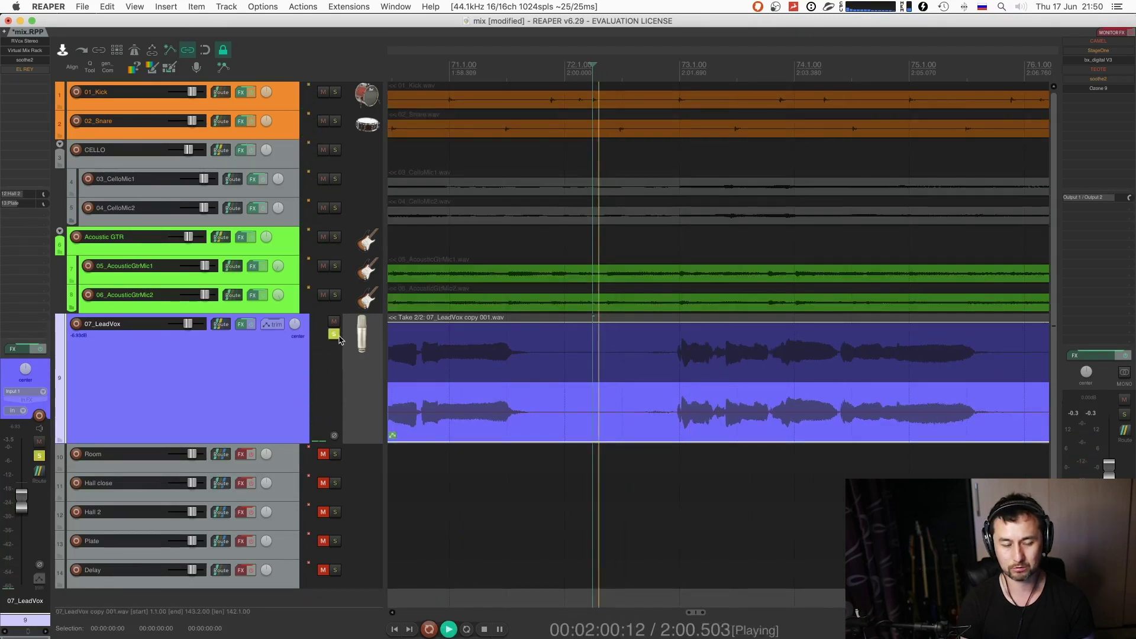
{"action": "left_click", "coordinate": [334, 333]}
{"action": "key", "text": "space"}
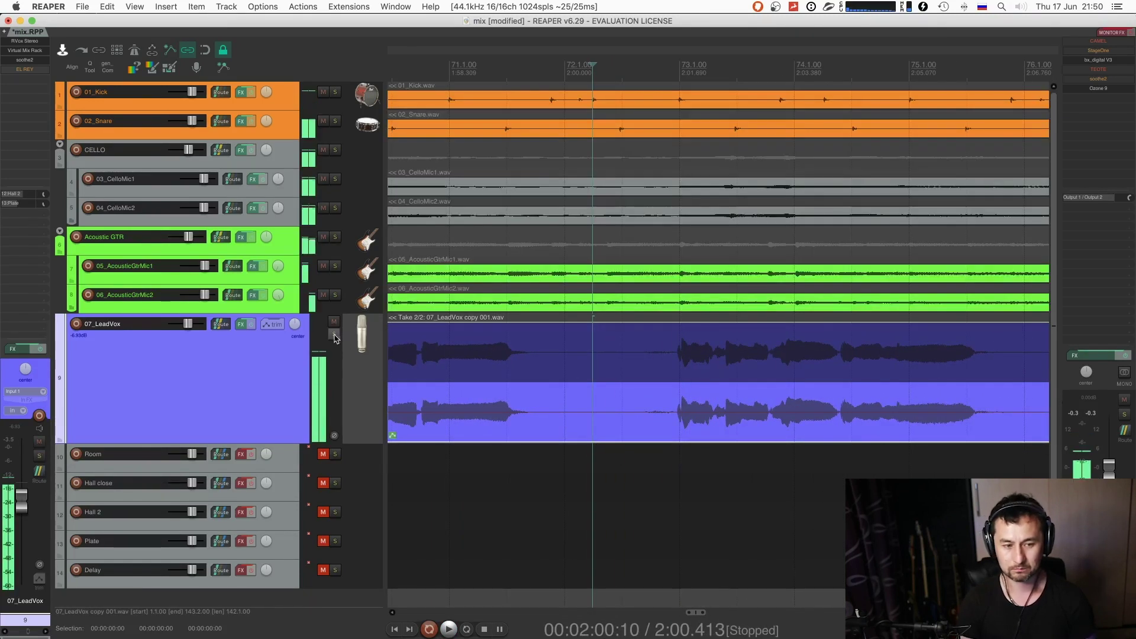
{"action": "key", "text": "space"}
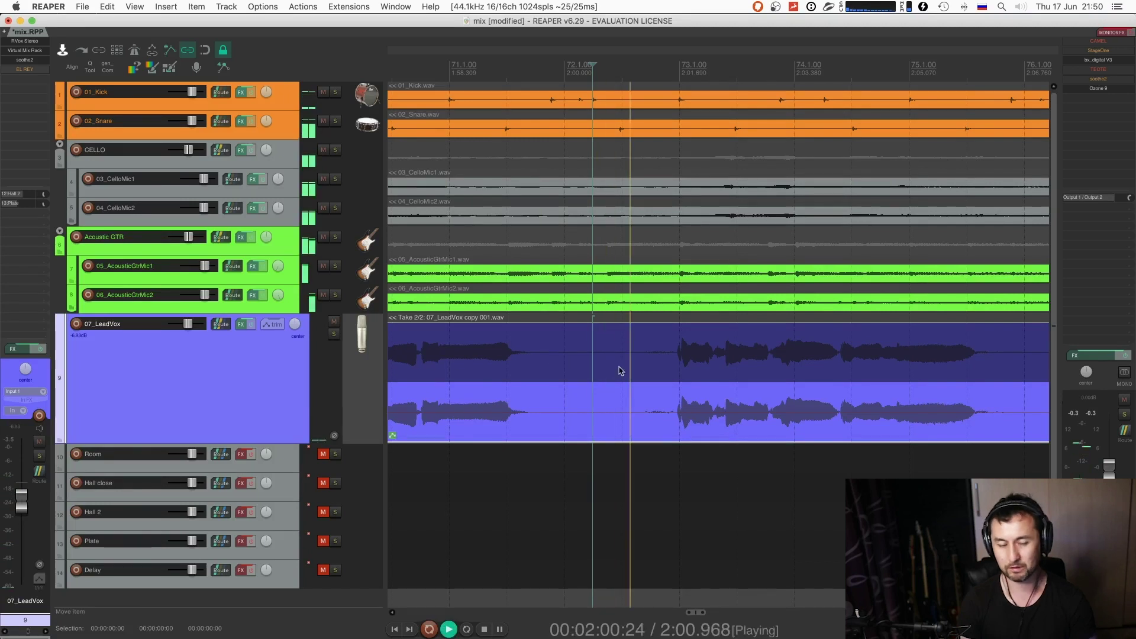
{"action": "key", "text": "space"}
- Try a dip in the 07_LeadVox take volume envelope from about 72.1.00 to 73.1.00, audition it and undo it
{"action": "mouse_move", "coordinate": [679, 412]}
{"action": "left_mouse_down"}
{"action": "mouse_move", "coordinate": [622, 456]}
{"action": "mouse_move", "coordinate": [573, 448]}
{"action": "left_mouse_up"}
{"action": "left_click", "coordinate": [572, 459]}
{"action": "key", "text": "space"}
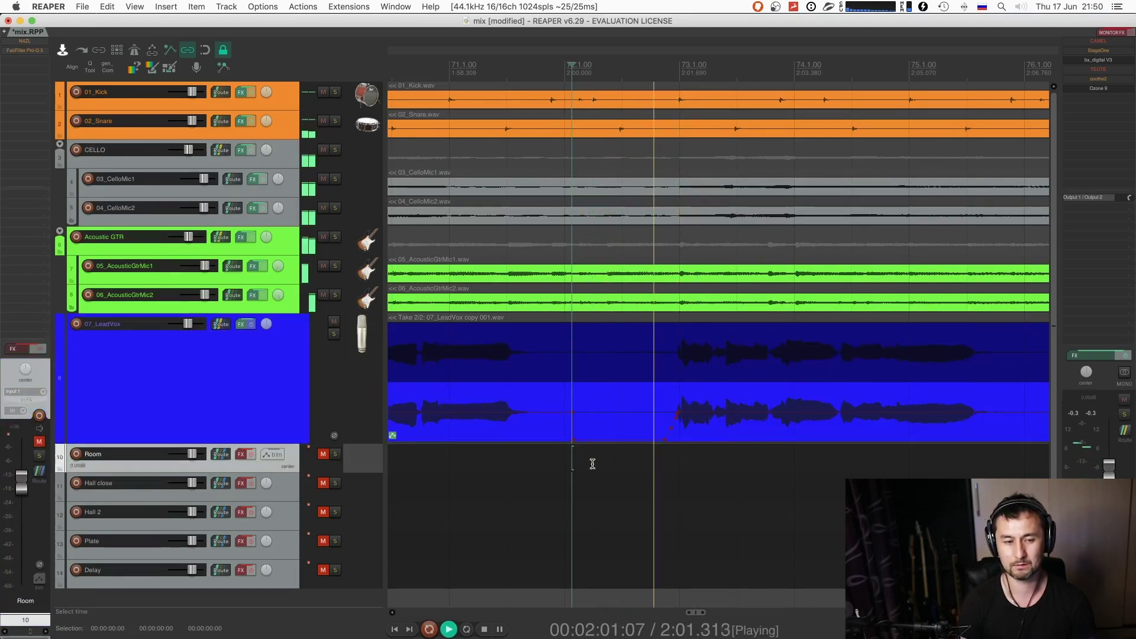
{"action": "key", "text": "space"}
{"action": "key", "text": "super+z"}
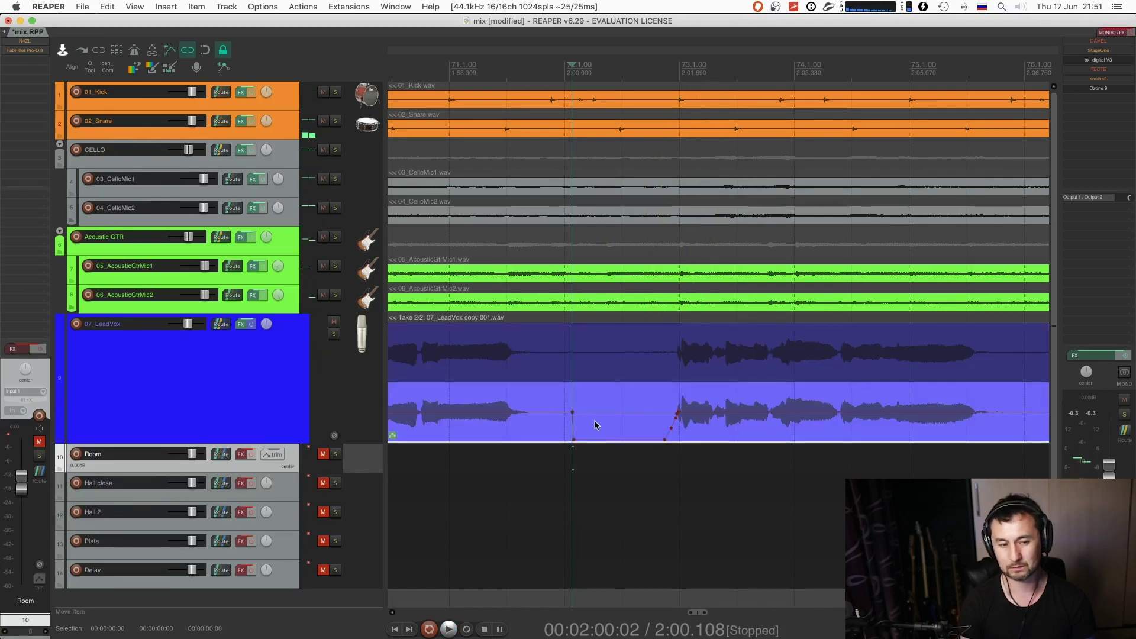
{"action": "key", "text": "super+z"}
- Replay the passage from about 72.1.00, reduce the 07_LeadVox track height slightly, and stop playback
{"action": "left_click", "coordinate": [556, 425]}
{"action": "key", "text": "space"}
{"action": "scroll", "coordinate": [720, 431], "scroll_direction": "down", "scroll_amount": 8}
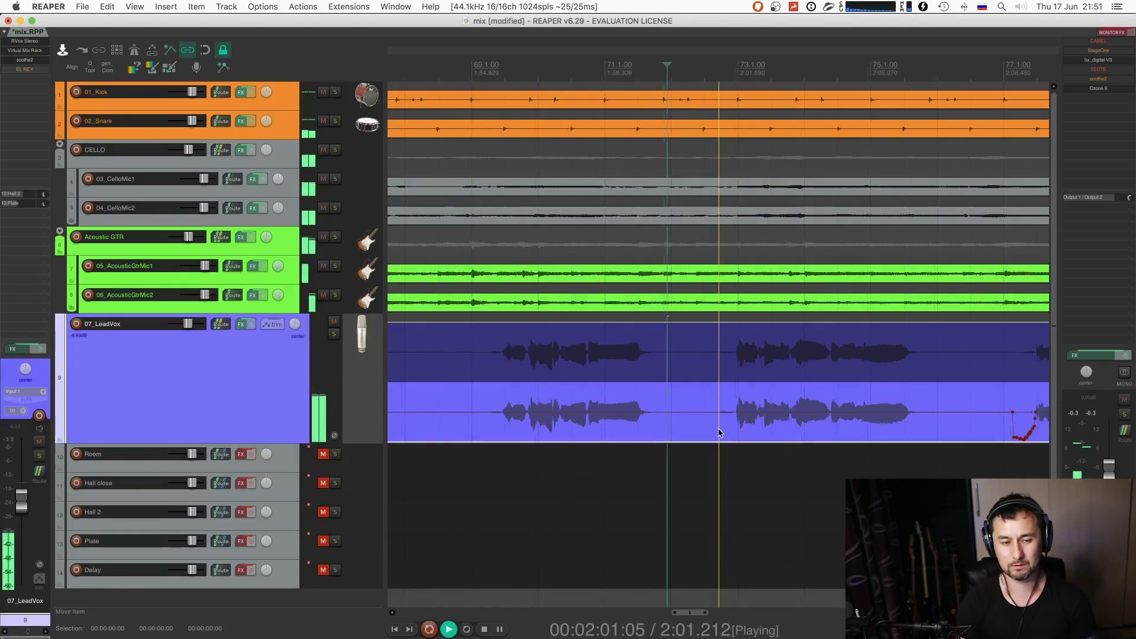
{"action": "scroll", "coordinate": [763, 431], "scroll_direction": "down", "scroll_amount": 5}
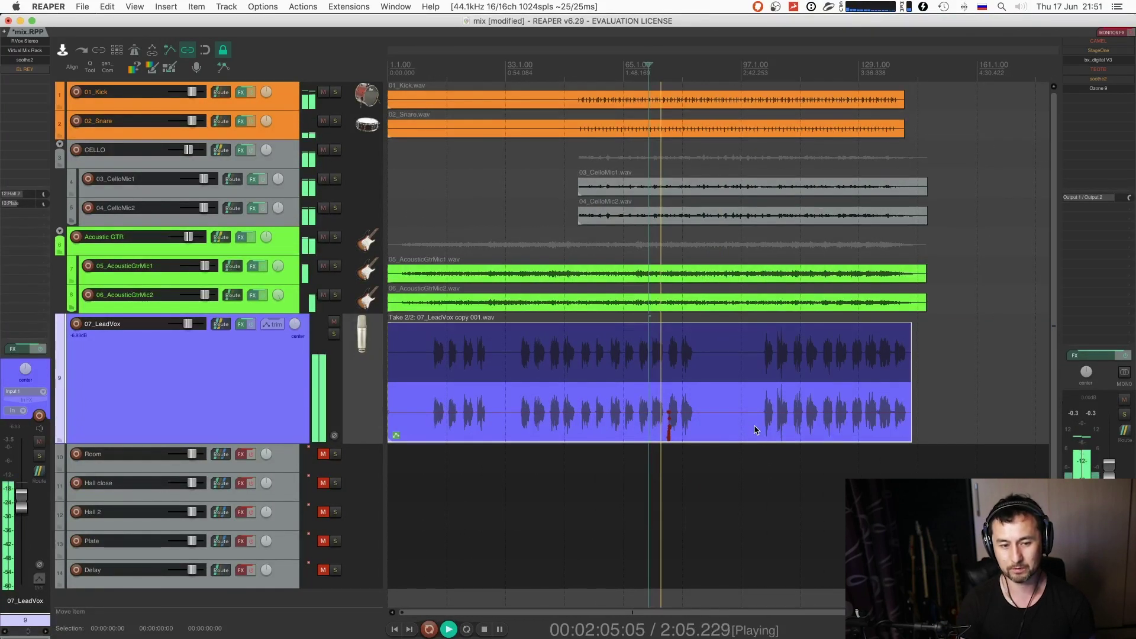
{"action": "left_click", "coordinate": [723, 432]}
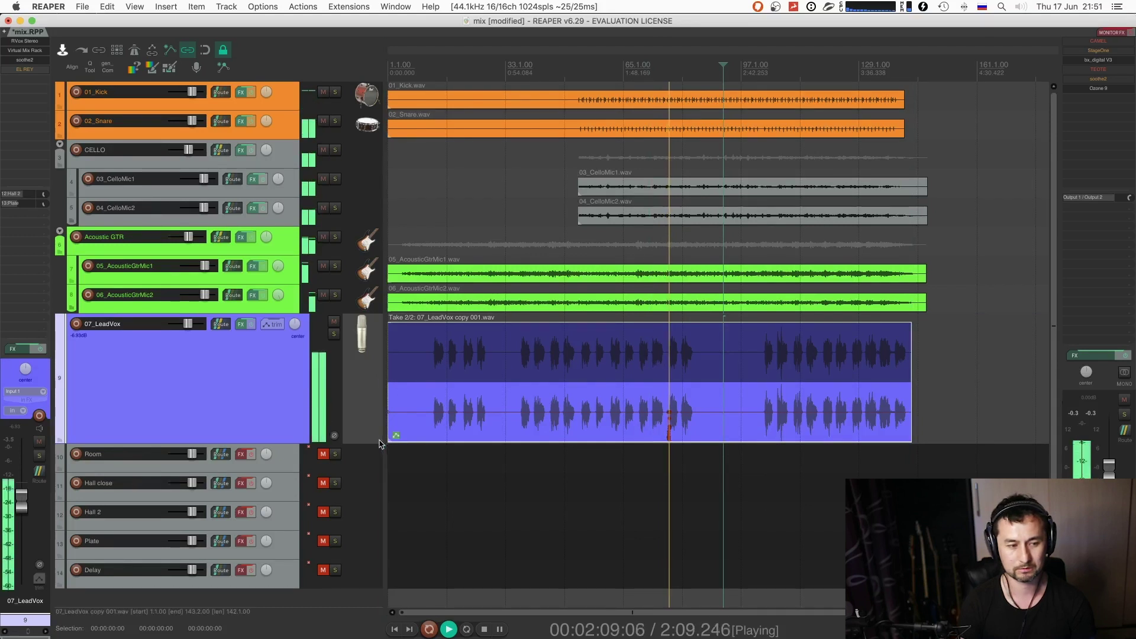
{"action": "left_click_drag", "start_coordinate": [376, 441], "coordinate": [376, 405]}
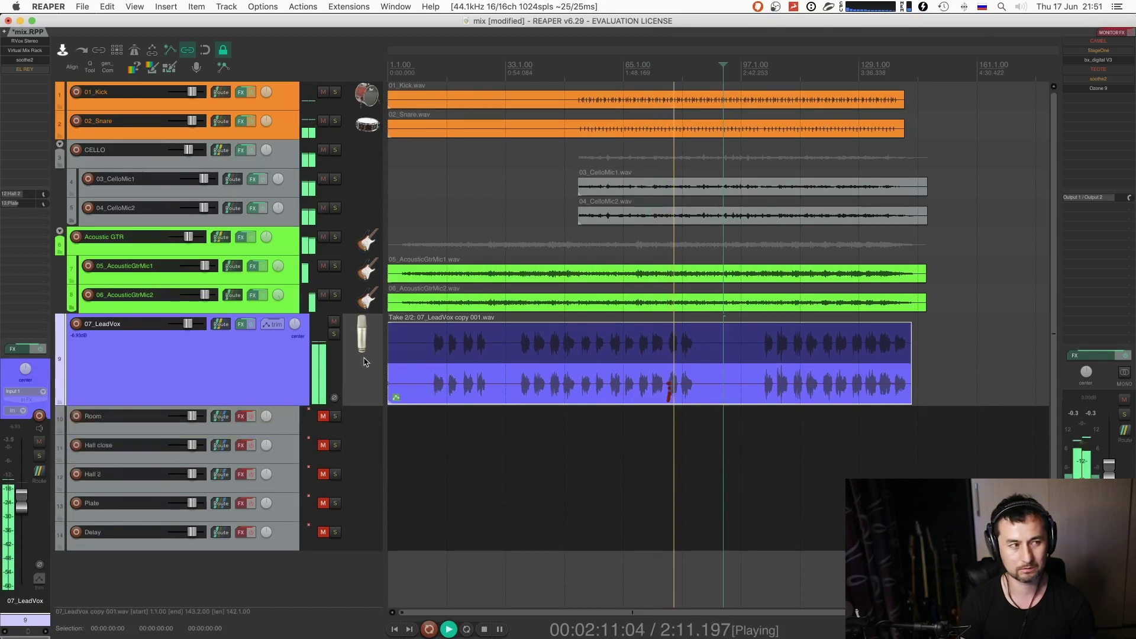
{"action": "scroll", "coordinate": [556, 344], "scroll_direction": "down", "scroll_amount": 1}
{"action": "key", "text": "space"}
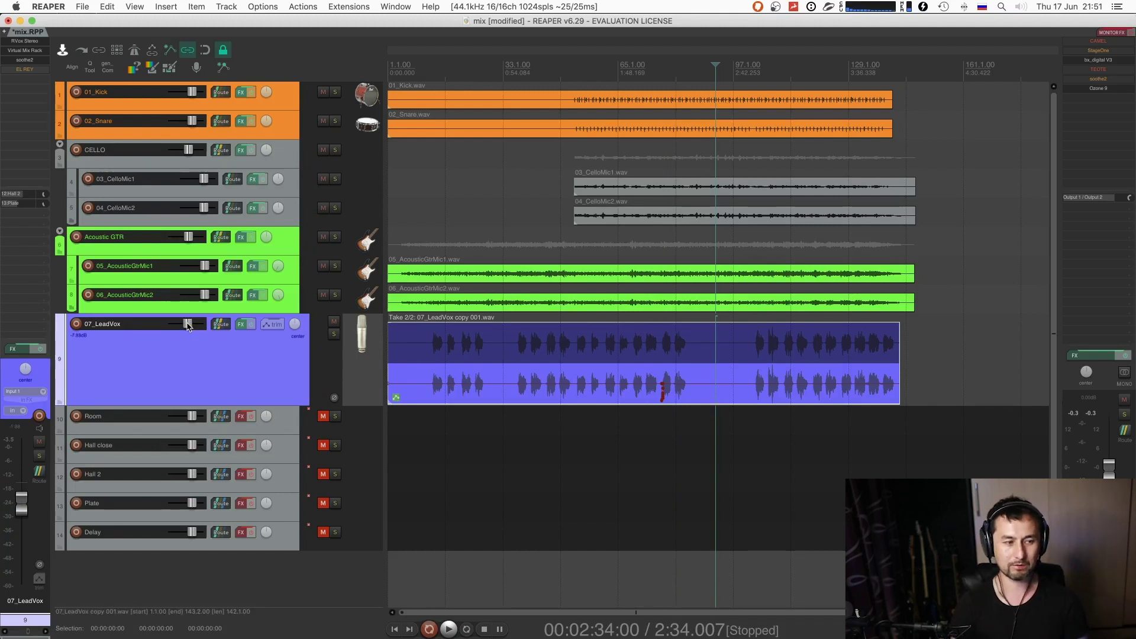
- Lower the 07_LeadVox track volume slightly, play briefly to check the level, and save the project
{"action": "left_click", "coordinate": [188, 324]}
{"action": "key", "text": "space"}
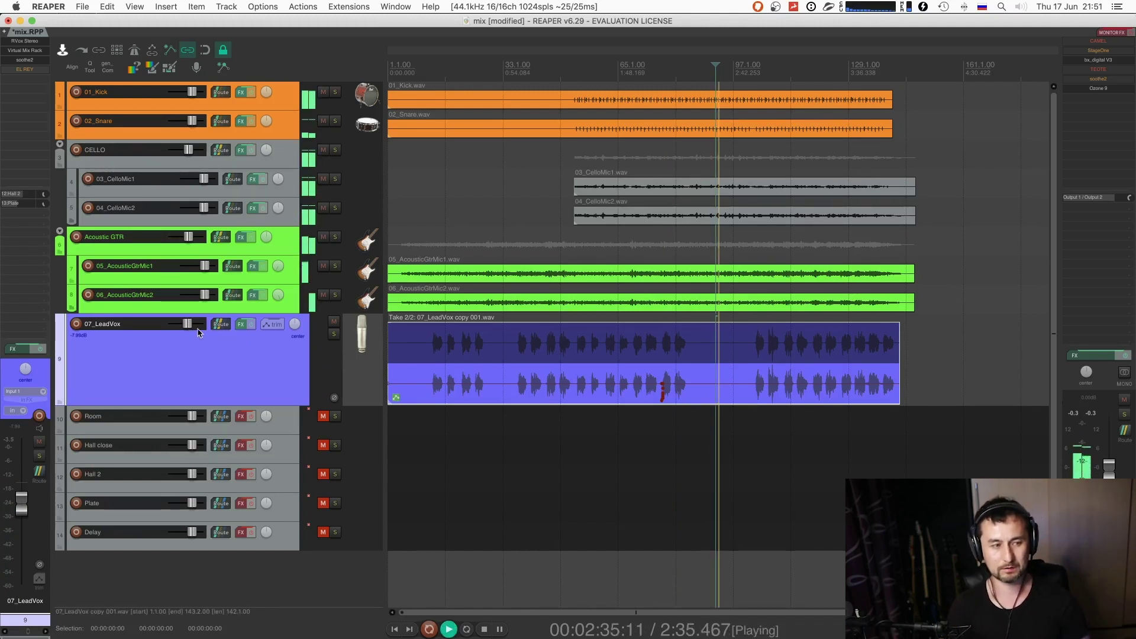
{"action": "key", "text": "space"}
{"action": "scroll", "coordinate": [677, 394], "scroll_direction": "down", "scroll_amount": 1}
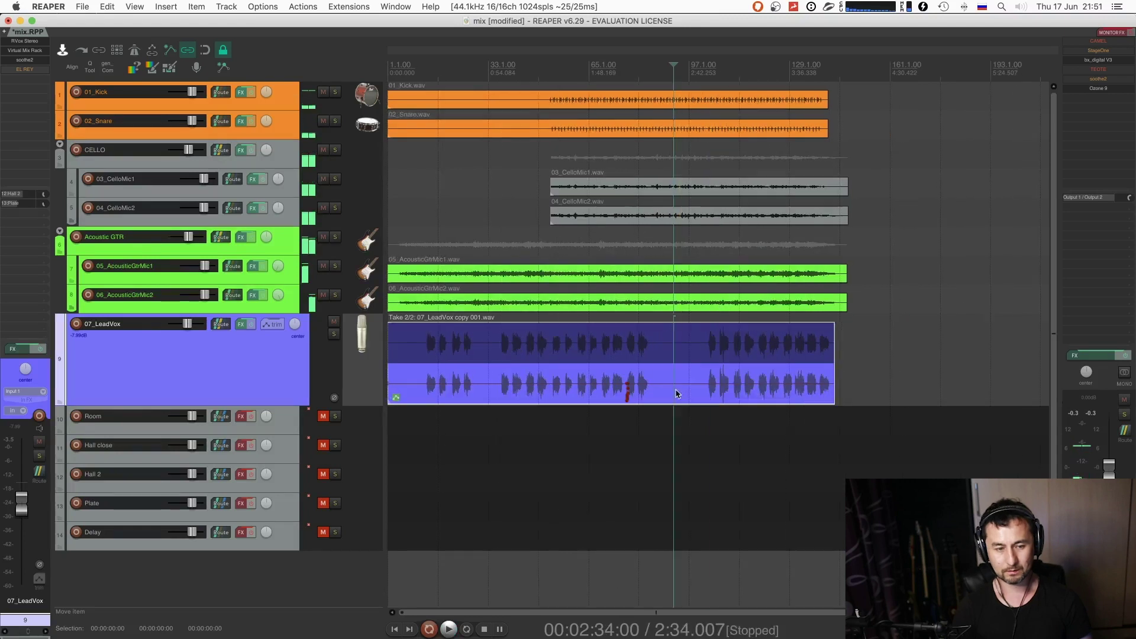
{"action": "key", "text": "super+s"}
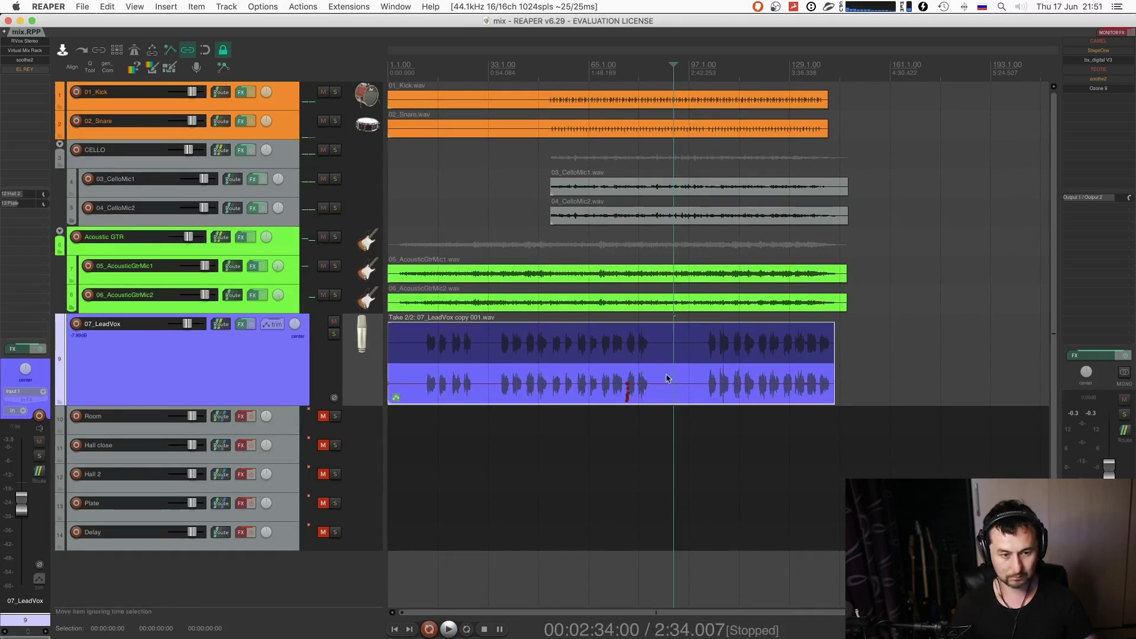
- Play from where the drums and cello enter and set soothe2's depth on 07_LeadVox to -0.9
{"action": "left_click", "coordinate": [548, 81]}
{"action": "key", "text": "space"}
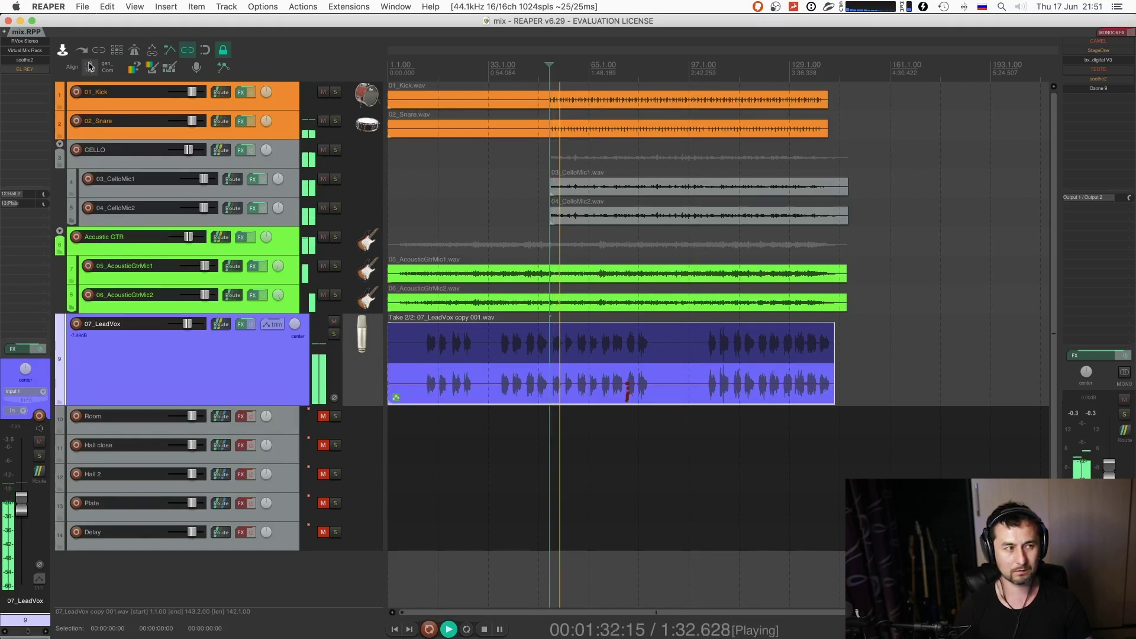
{"action": "left_click", "coordinate": [47, 60]}
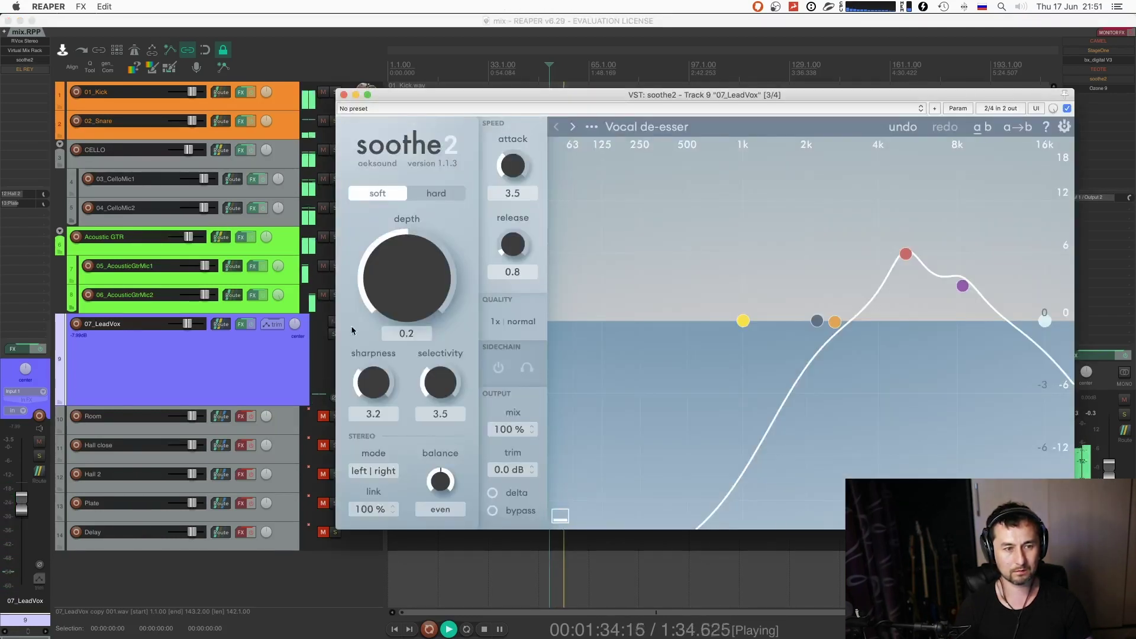
{"action": "mouse_move", "coordinate": [401, 298]}
{"action": "left_mouse_down"}
{"action": "mouse_move", "coordinate": [401, 288]}
{"action": "mouse_move", "coordinate": [393, 302]}
{"action": "left_mouse_up"}
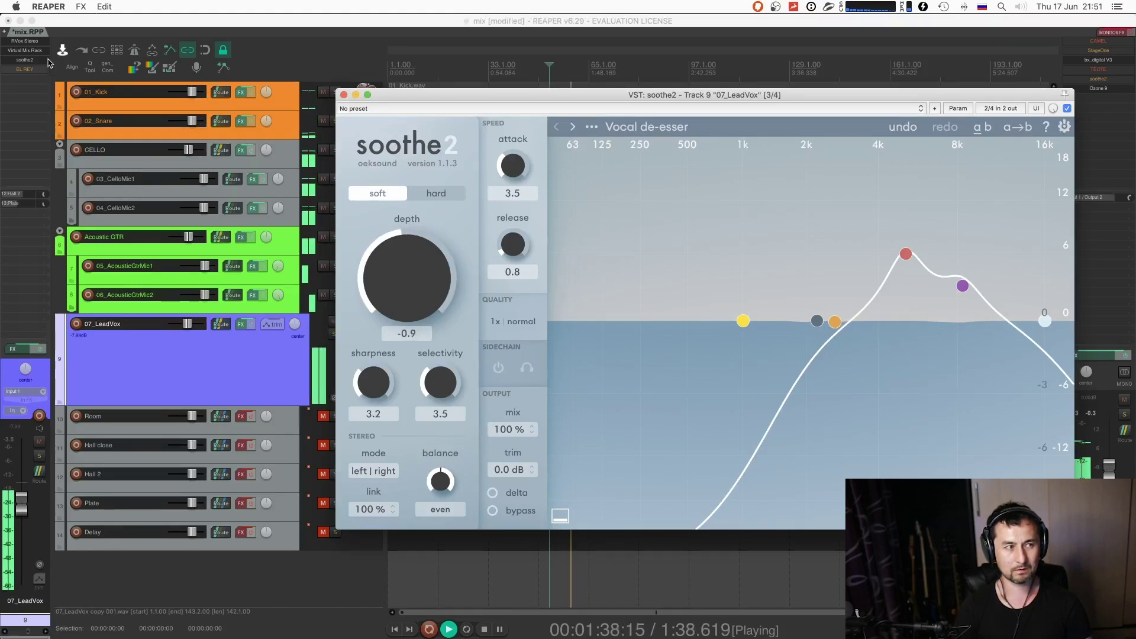
- Nudge the lower mid-band gain of the FG-N on 07_LeadVox during playback and close both plug-in windows
{"action": "left_click", "coordinate": [42, 51]}
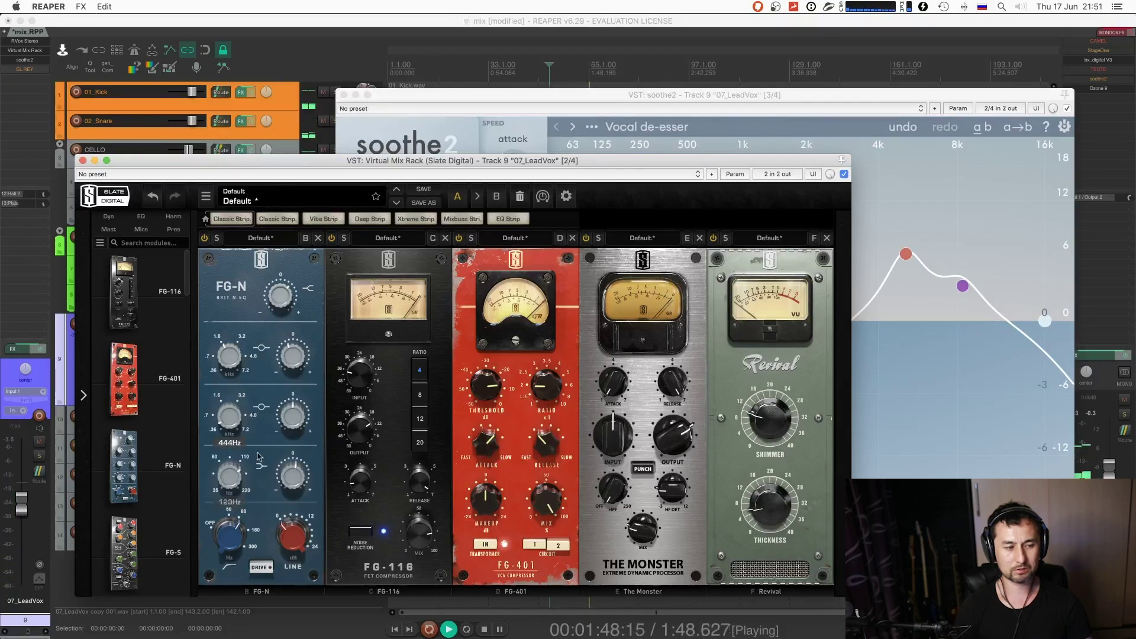
{"action": "left_click_drag", "start_coordinate": [292, 418], "coordinate": [293, 423]}
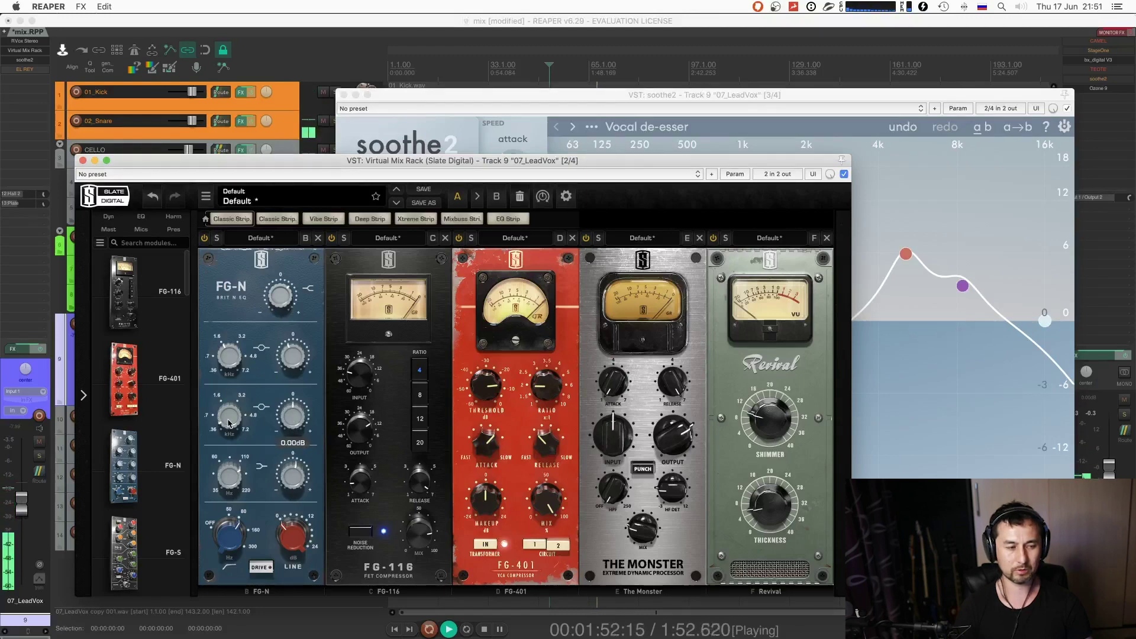
{"action": "left_click", "coordinate": [83, 161]}
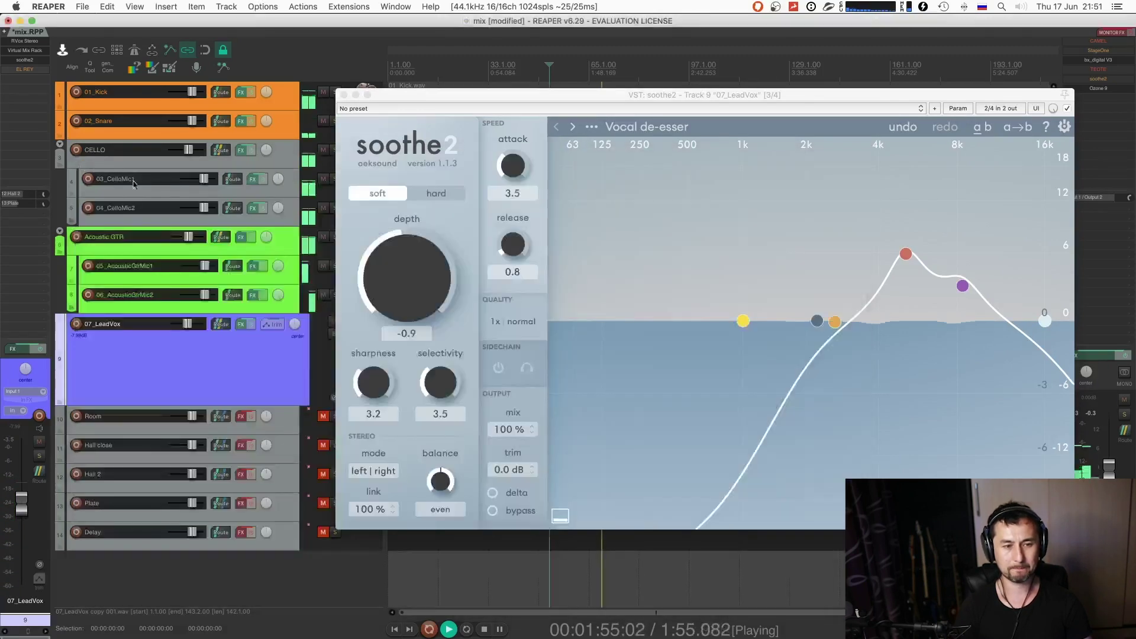
{"action": "left_click", "coordinate": [344, 95]}
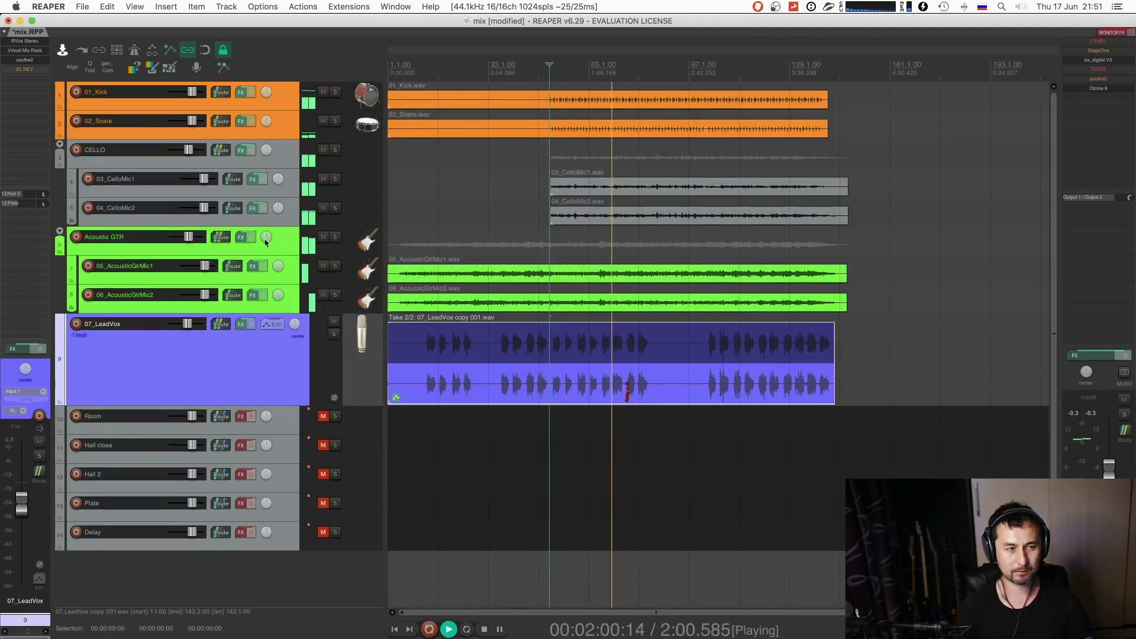
- Turn on the monitor FX and raise the 01_Kick volume to +0.68 dB during playback
{"action": "left_click", "coordinate": [1108, 33]}
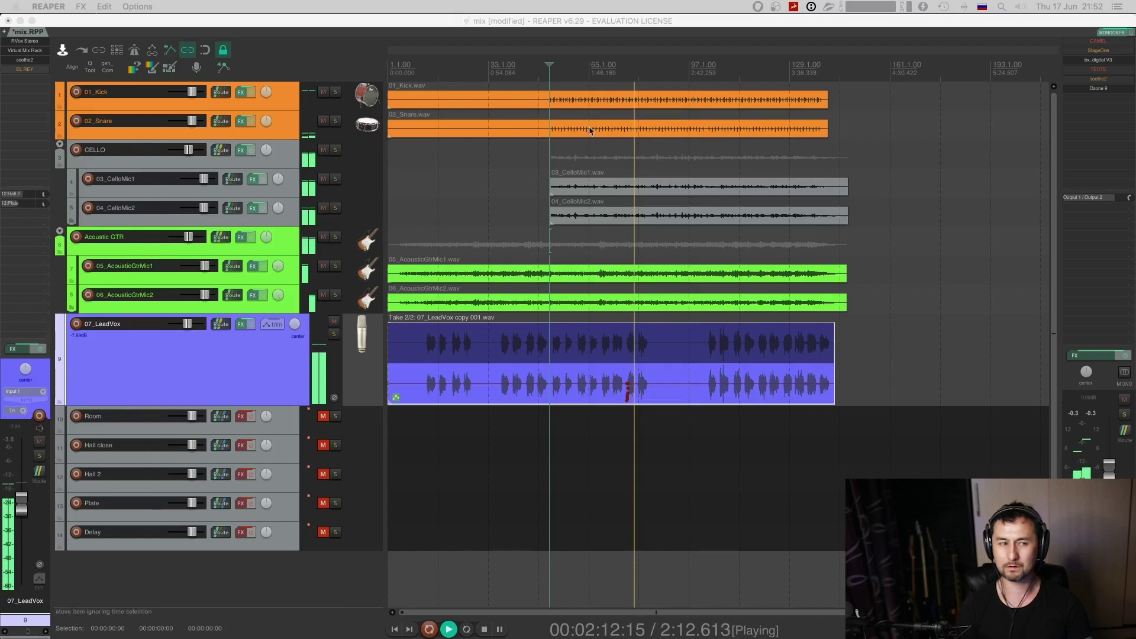
{"action": "left_click_drag", "start_coordinate": [192, 93], "coordinate": [193, 93]}
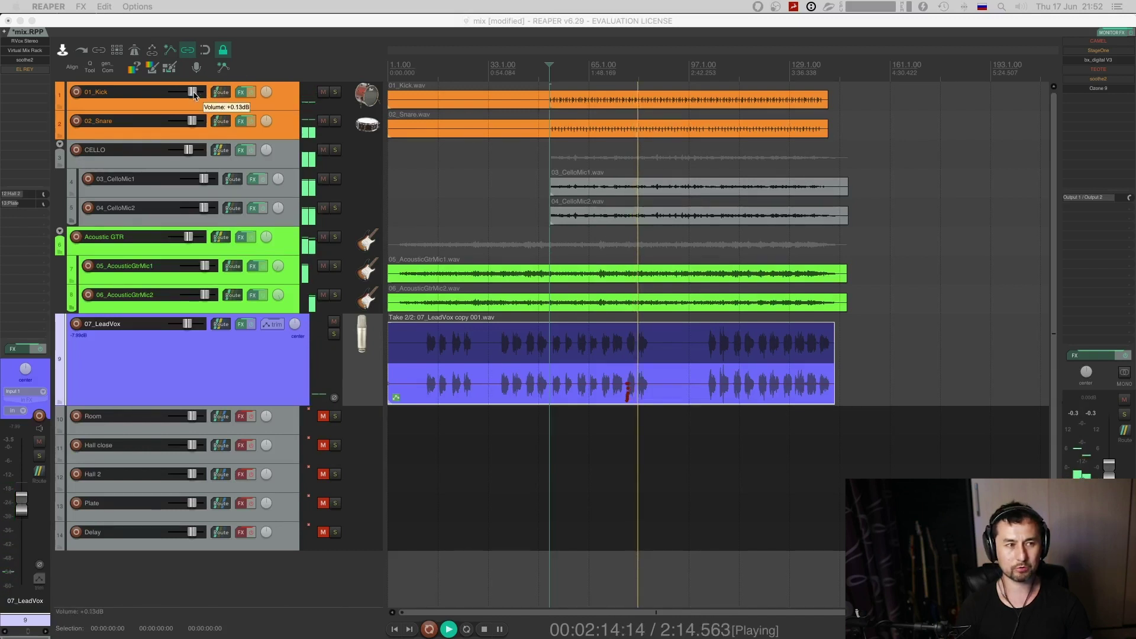
{"action": "scroll", "coordinate": [194, 97], "scroll_direction": "up", "scroll_amount": 2}
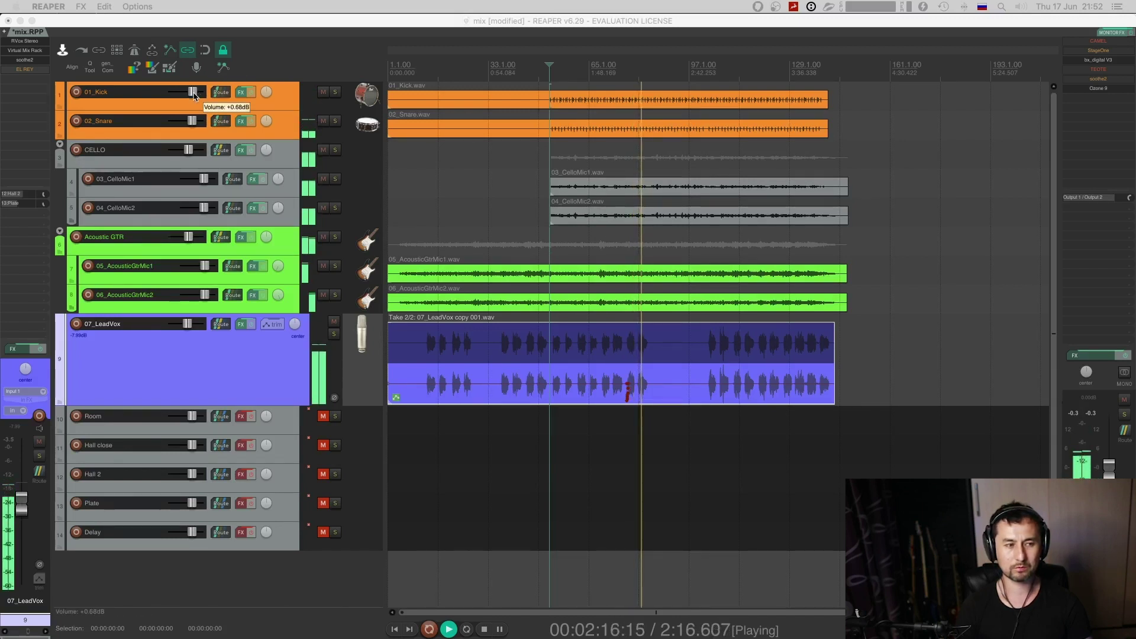
- Select the CELLO folder track and lower its volume to -6.41 dB
{"action": "left_click", "coordinate": [355, 156]}
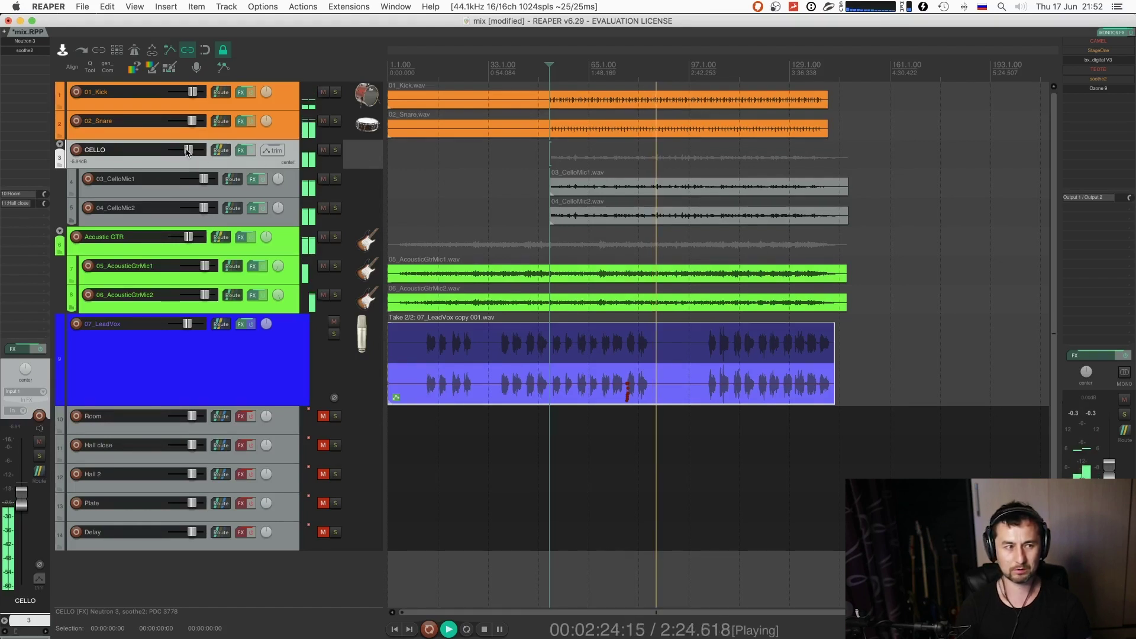
{"action": "left_click_drag", "start_coordinate": [189, 149], "coordinate": [188, 149]}
{"action": "scroll", "coordinate": [189, 152], "scroll_direction": "down", "scroll_amount": 3}
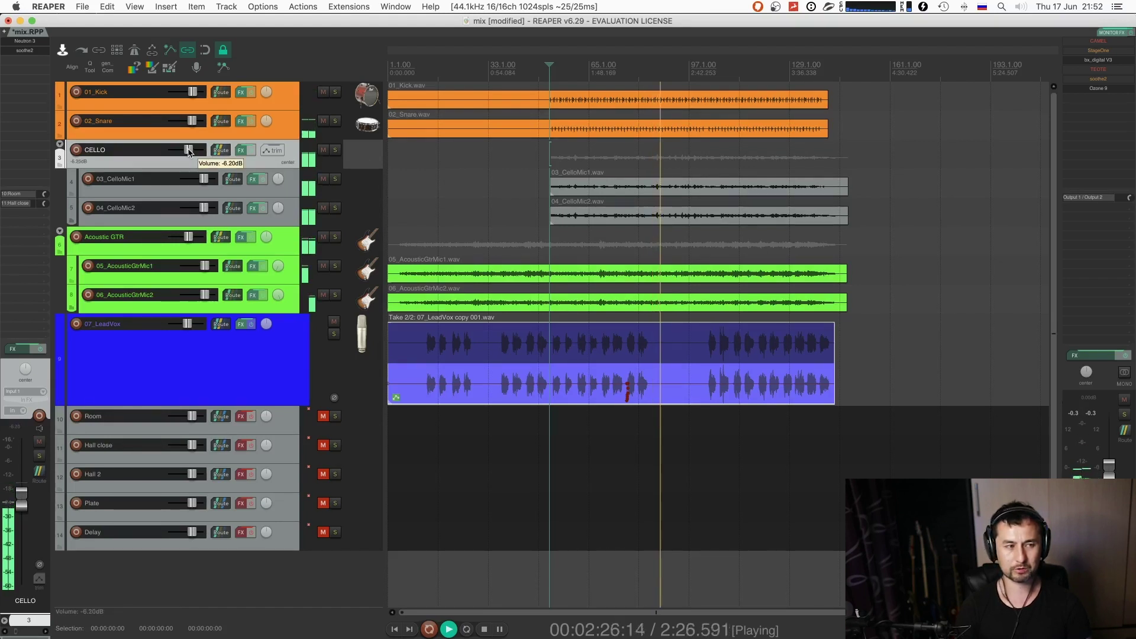
{"action": "scroll", "coordinate": [189, 148], "scroll_direction": "down", "scroll_amount": 1}
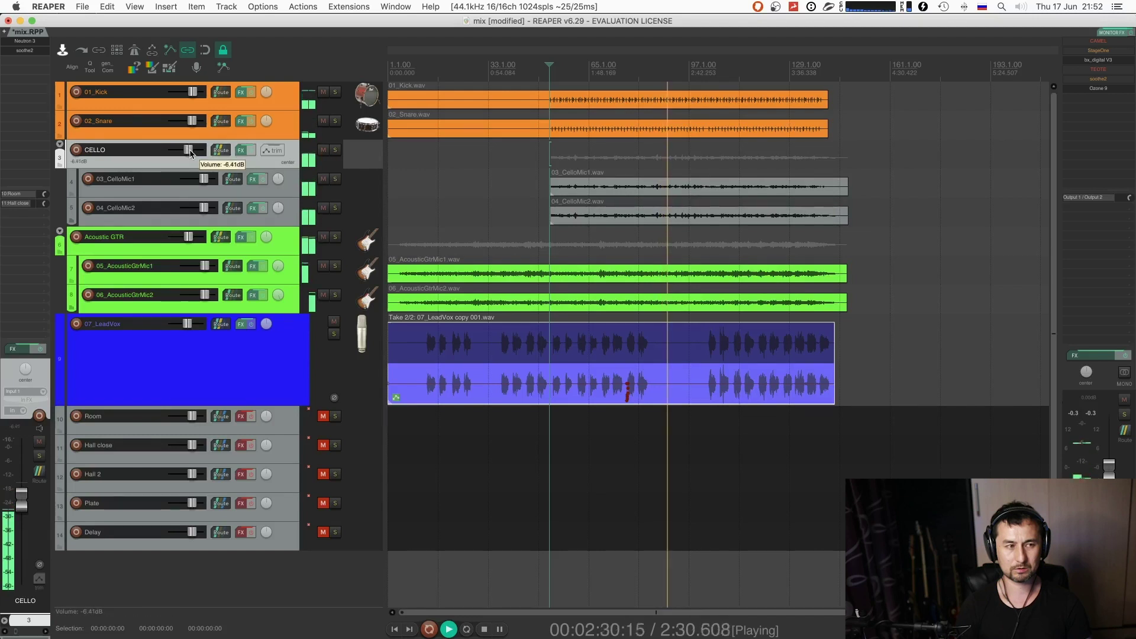
- Add Virtual Mix Rack to the Acoustic GTR folder's effects and remove its Virtual Channel module
{"action": "left_click", "coordinate": [348, 241]}
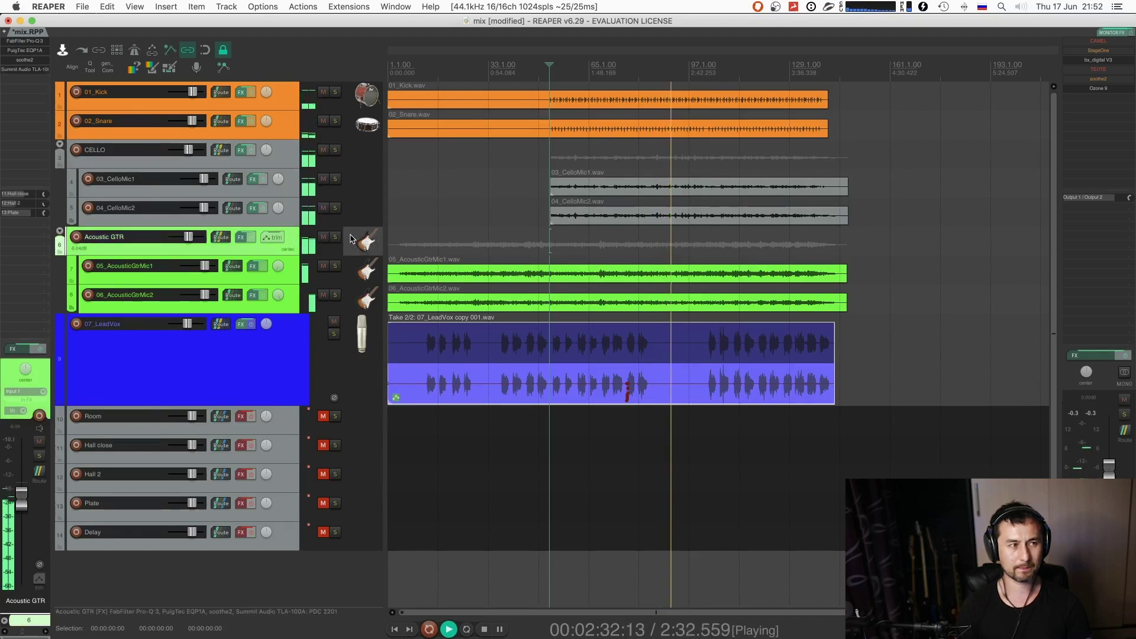
{"action": "key", "text": "v"}
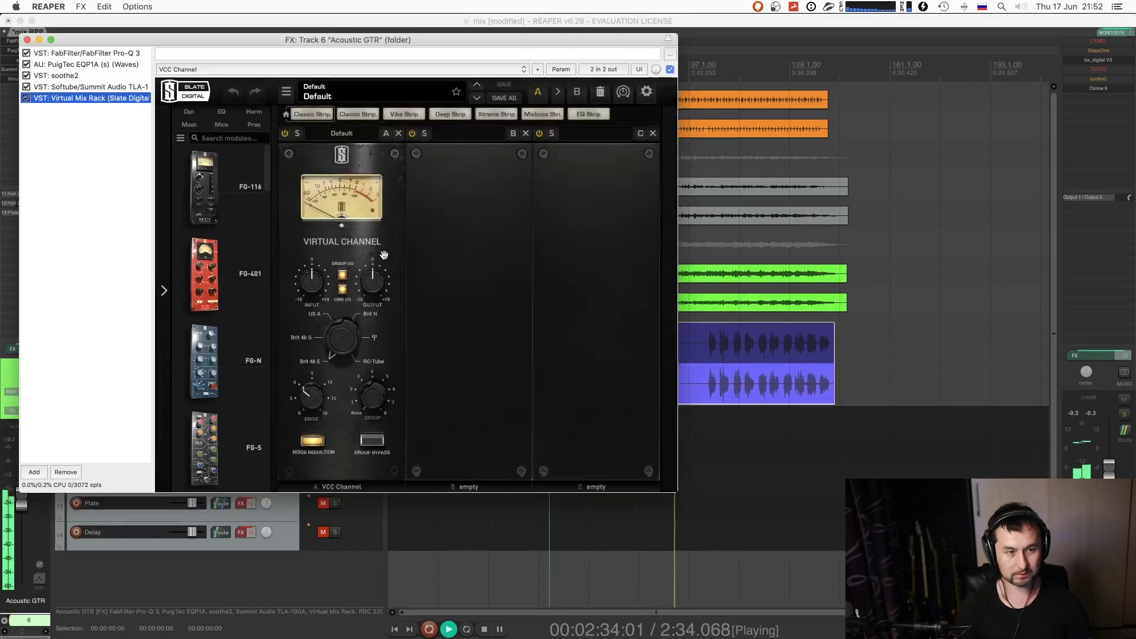
{"action": "left_click", "coordinate": [399, 133]}
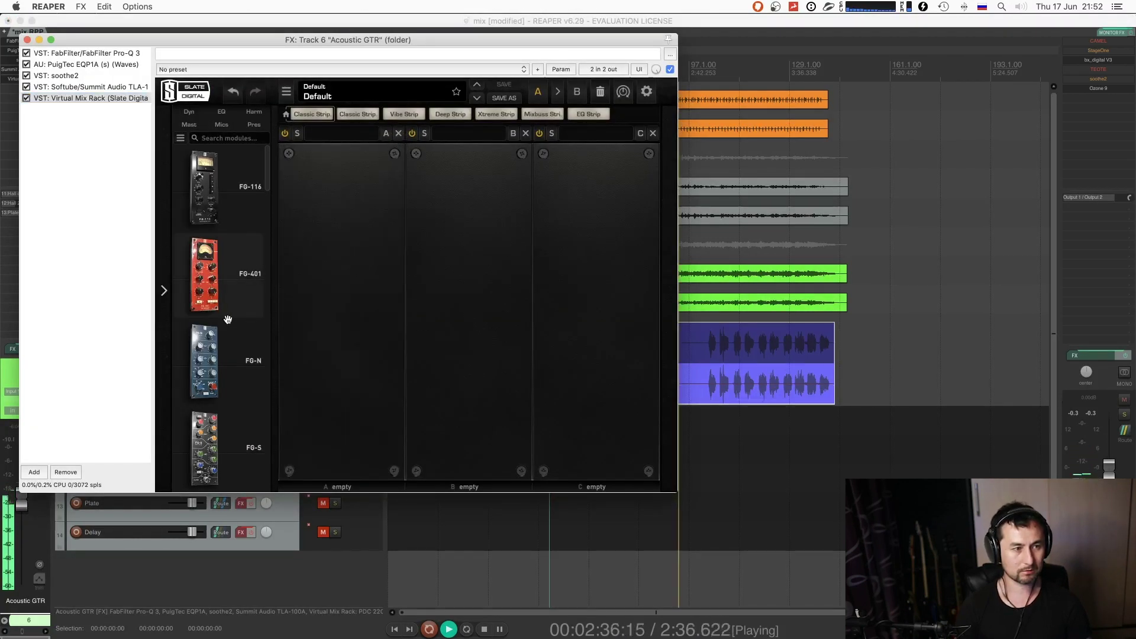
- Load FG-N into the rack's first slot and set its high-shelf gain to +1.30 dB and low-band frequency to 92.5 Hz
{"action": "left_click_drag", "start_coordinate": [204, 361], "coordinate": [355, 261]}
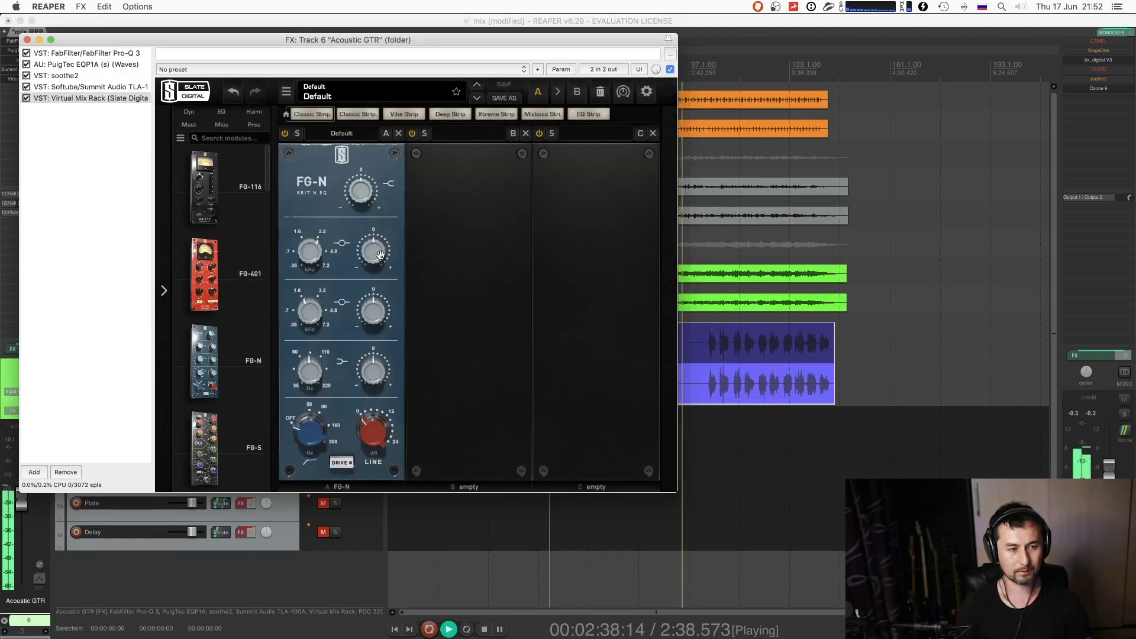
{"action": "left_click_drag", "start_coordinate": [359, 200], "coordinate": [363, 182]}
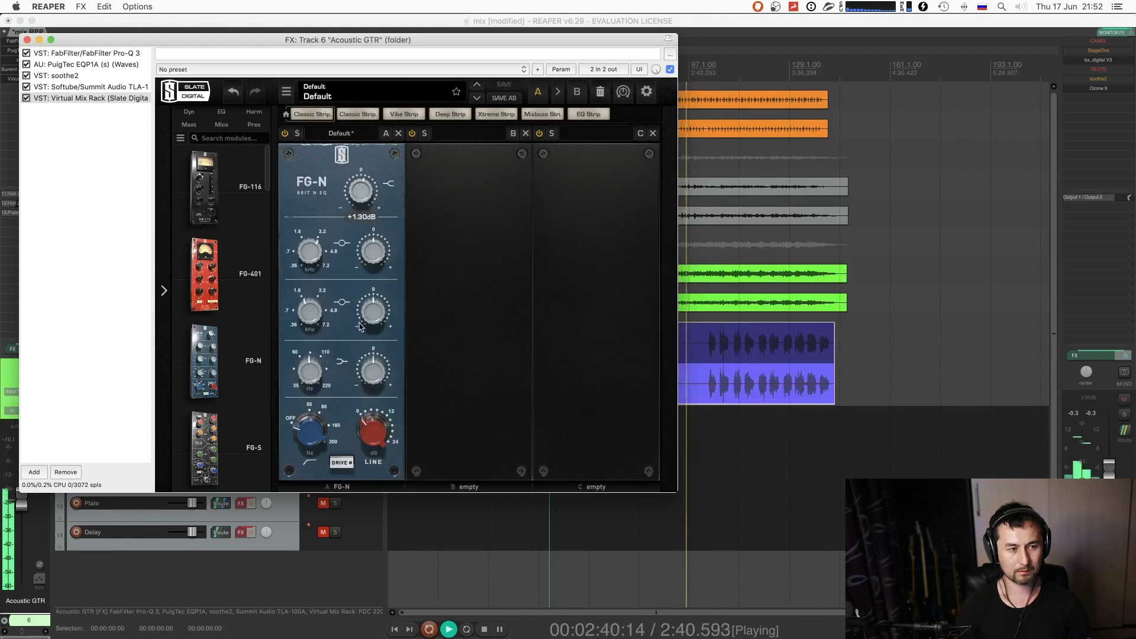
{"action": "left_click_drag", "start_coordinate": [320, 358], "coordinate": [320, 338]}
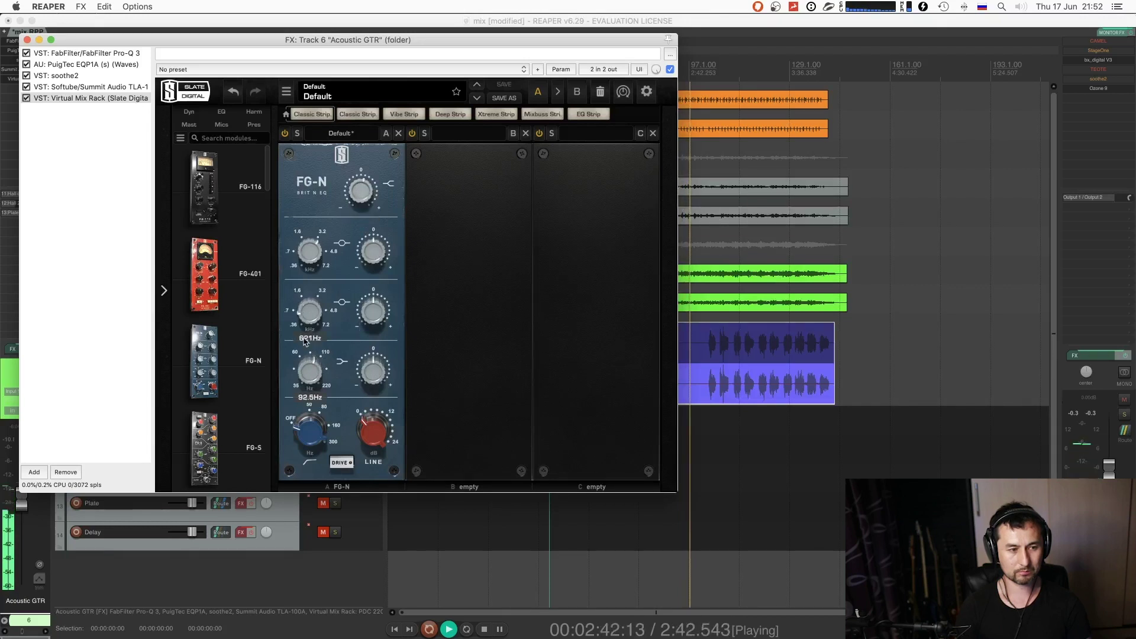
- Sweep the FG-N's boosted lower mid band for a problem frequency, cut it to -2.78 dB and restart playback
{"action": "left_click_drag", "start_coordinate": [376, 311], "coordinate": [383, 216]}
{"action": "mouse_move", "coordinate": [305, 307]}
{"action": "left_mouse_down"}
{"action": "mouse_move", "coordinate": [305, 319]}
{"action": "mouse_move", "coordinate": [300, 288]}
{"action": "mouse_move", "coordinate": [300, 321]}
{"action": "left_mouse_up"}
{"action": "left_click_drag", "start_coordinate": [372, 312], "coordinate": [375, 391]}
{"action": "key", "text": "space"}
{"action": "key", "text": "space"}
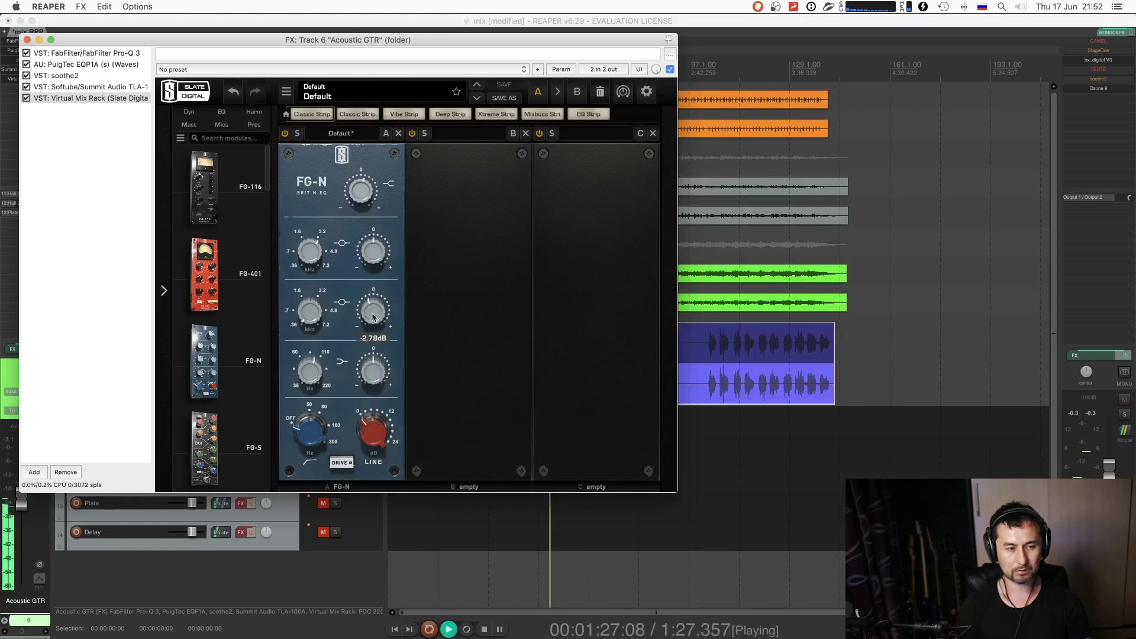
- Reorder the Acoustic GTR effects chain so Virtual Mix Rack sits before Summit Audio TLA-100A, keeping the track controls uncovered
{"action": "left_click_drag", "start_coordinate": [391, 47], "coordinate": [665, 76]}
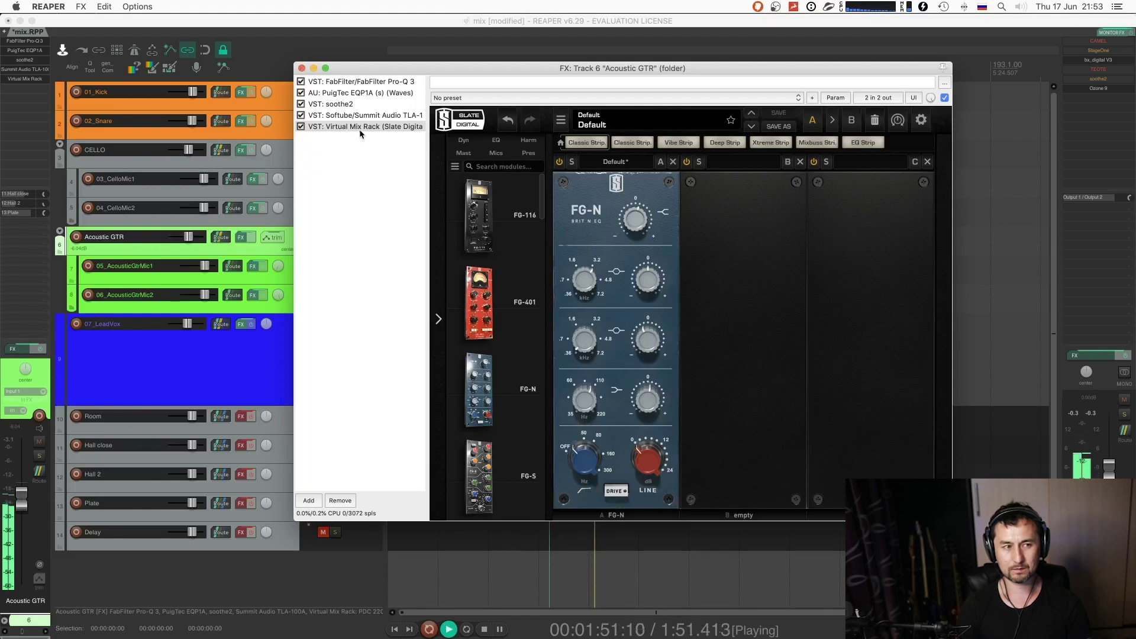
{"action": "left_click_drag", "start_coordinate": [363, 120], "coordinate": [362, 118]}
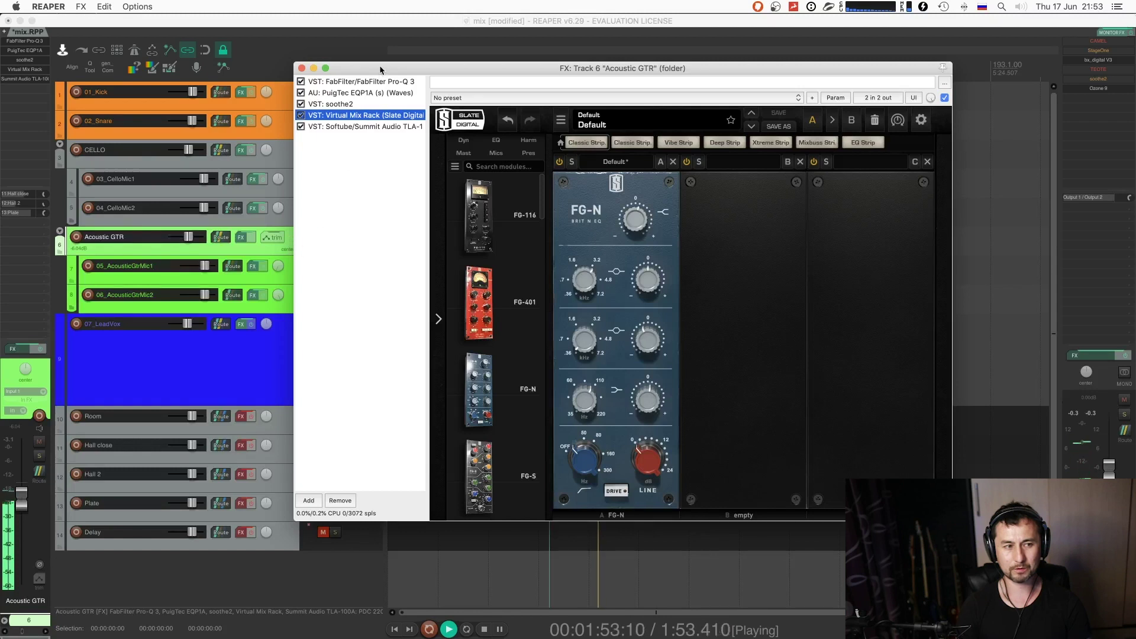
{"action": "left_click_drag", "start_coordinate": [381, 70], "coordinate": [448, 71]}
- Raise the FG-N's high shelf to +3.11 dB and upper mid band to about +2.9 dB during playback and close the effects window
{"action": "mouse_move", "coordinate": [631, 221]}
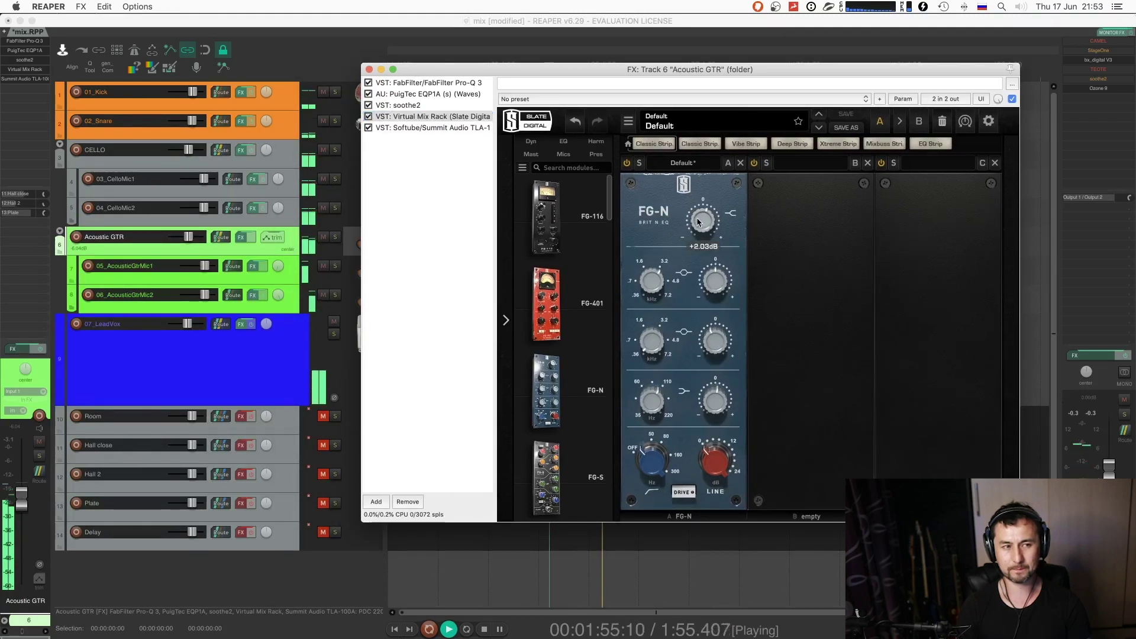
{"action": "left_click_drag", "start_coordinate": [699, 225], "coordinate": [699, 214]}
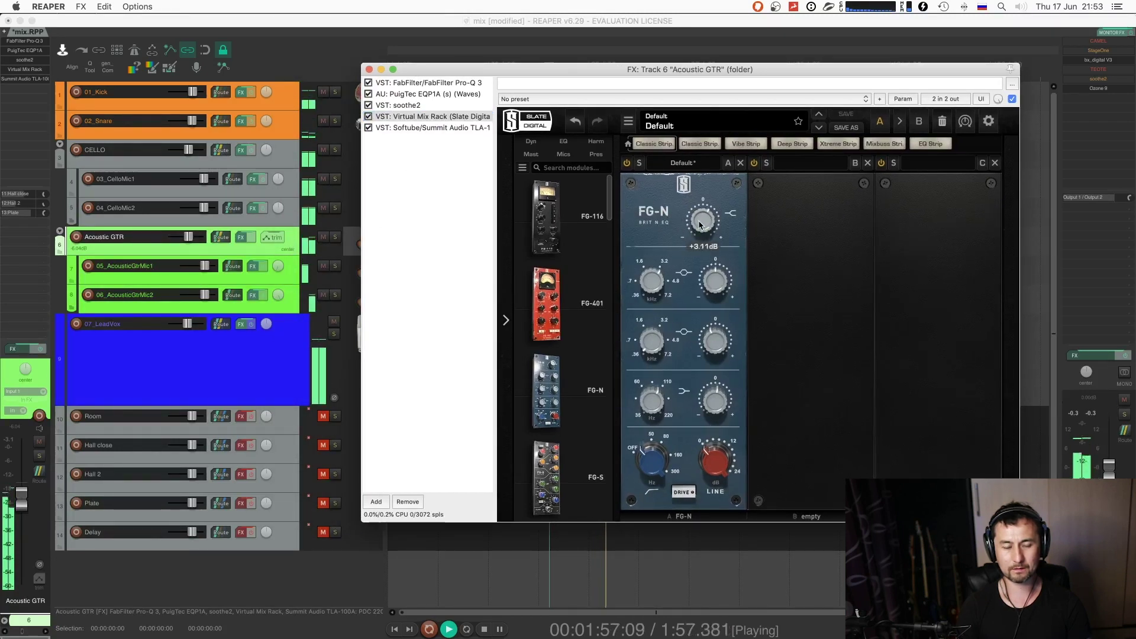
{"action": "scroll", "coordinate": [720, 282], "scroll_direction": "up", "scroll_amount": 2}
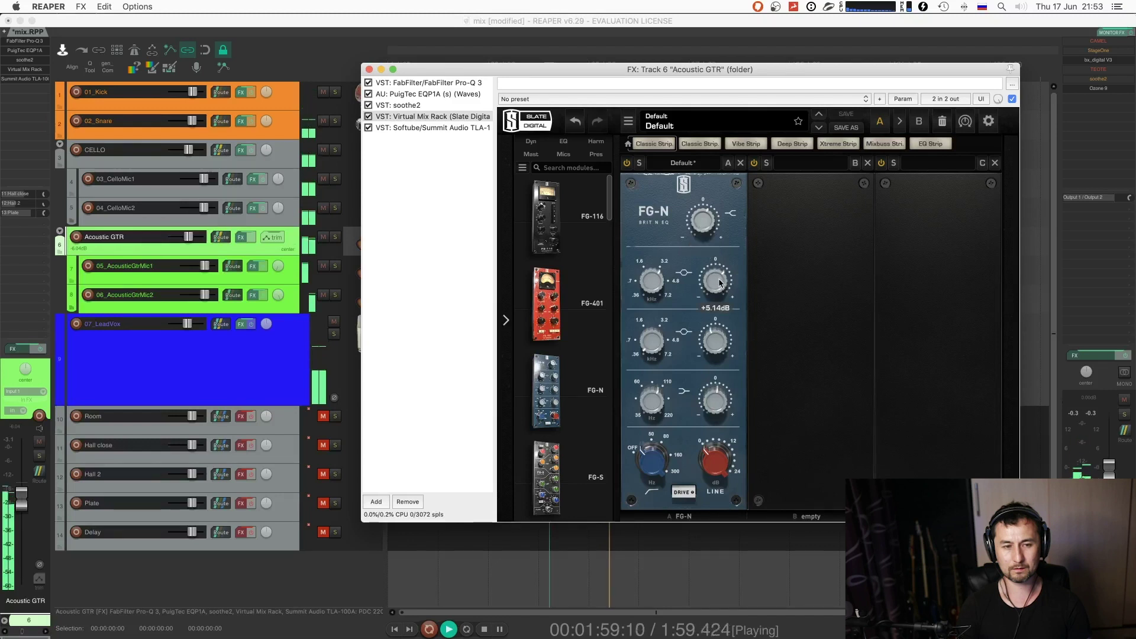
{"action": "scroll", "coordinate": [718, 283], "scroll_direction": "down", "scroll_amount": 3}
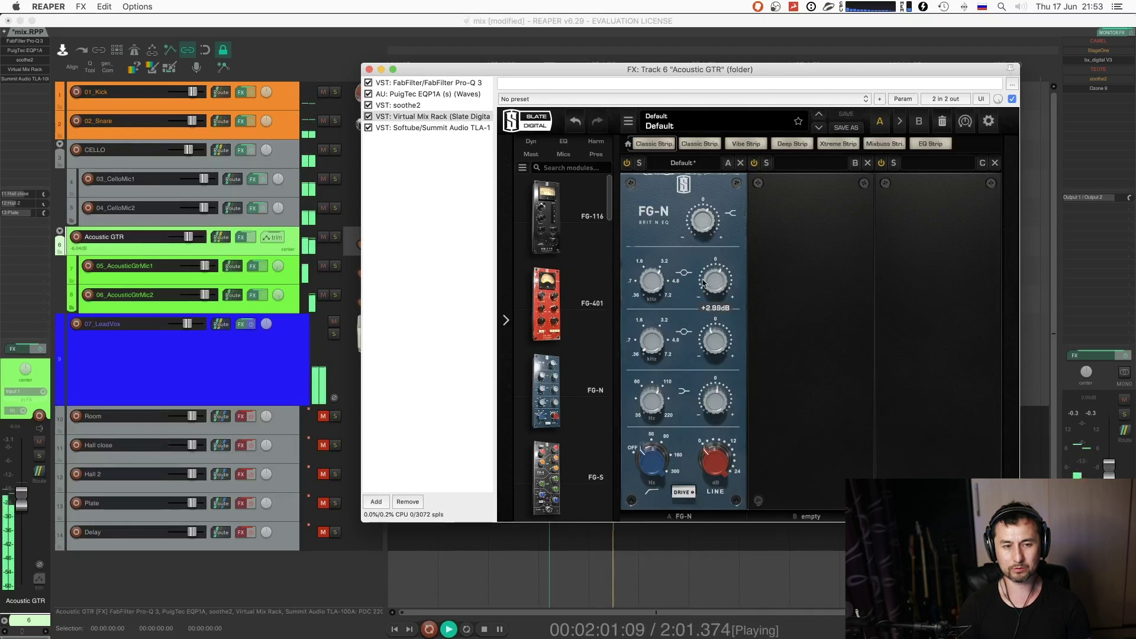
{"action": "scroll", "coordinate": [713, 281], "scroll_direction": "up", "scroll_amount": 1}
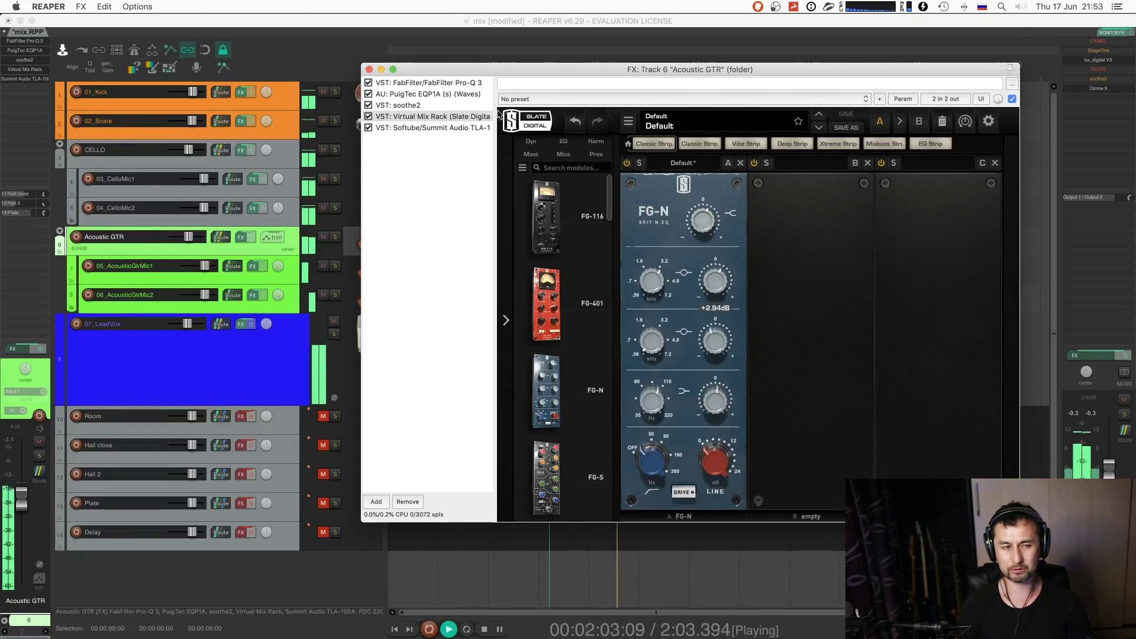
{"action": "left_click", "coordinate": [370, 70]}
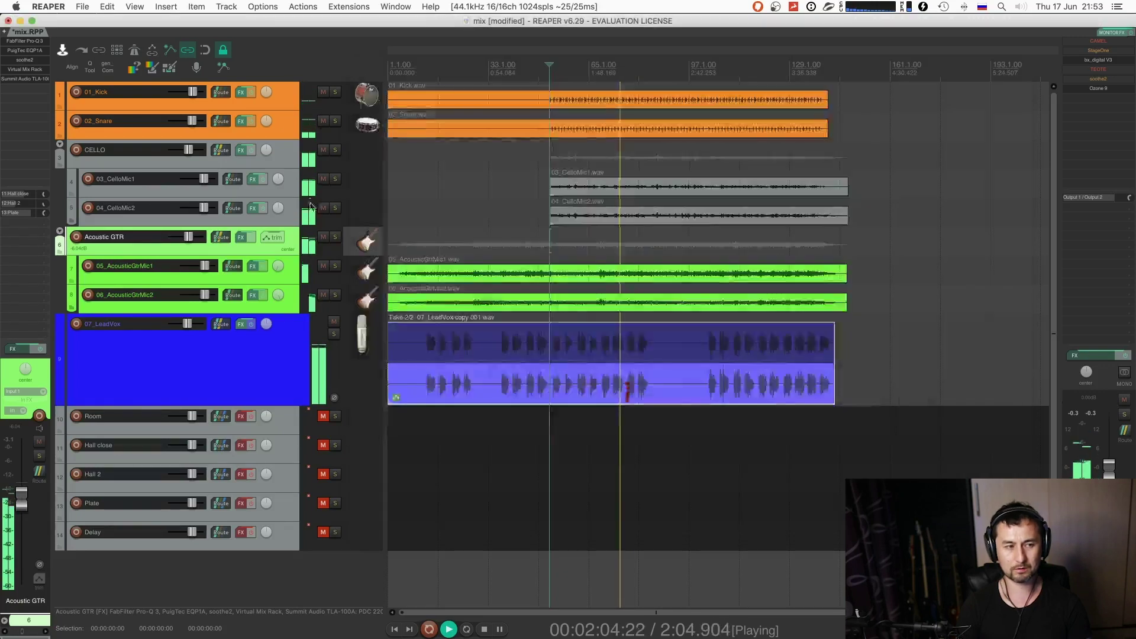
- Audition the CELLO and Acoustic GTR folders in solo during playback, return to the full mix and select Acoustic GTR
{"action": "left_click", "coordinate": [336, 152]}
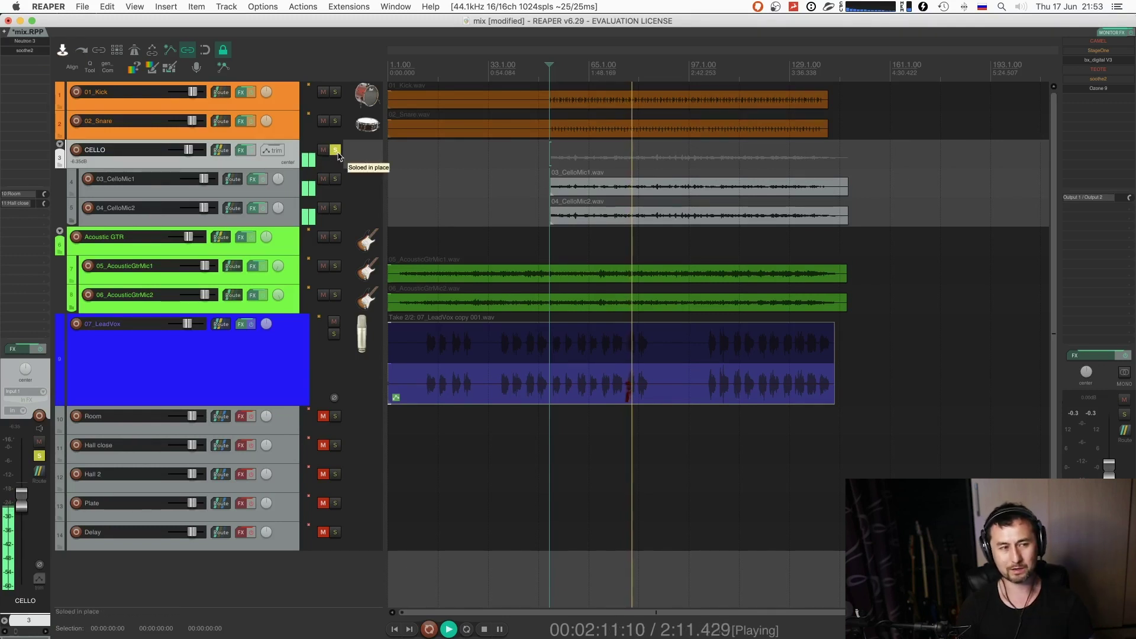
{"action": "left_click", "coordinate": [336, 239], "text": "alt+super"}
{"action": "left_click", "coordinate": [336, 239]}
{"action": "left_click", "coordinate": [361, 242]}
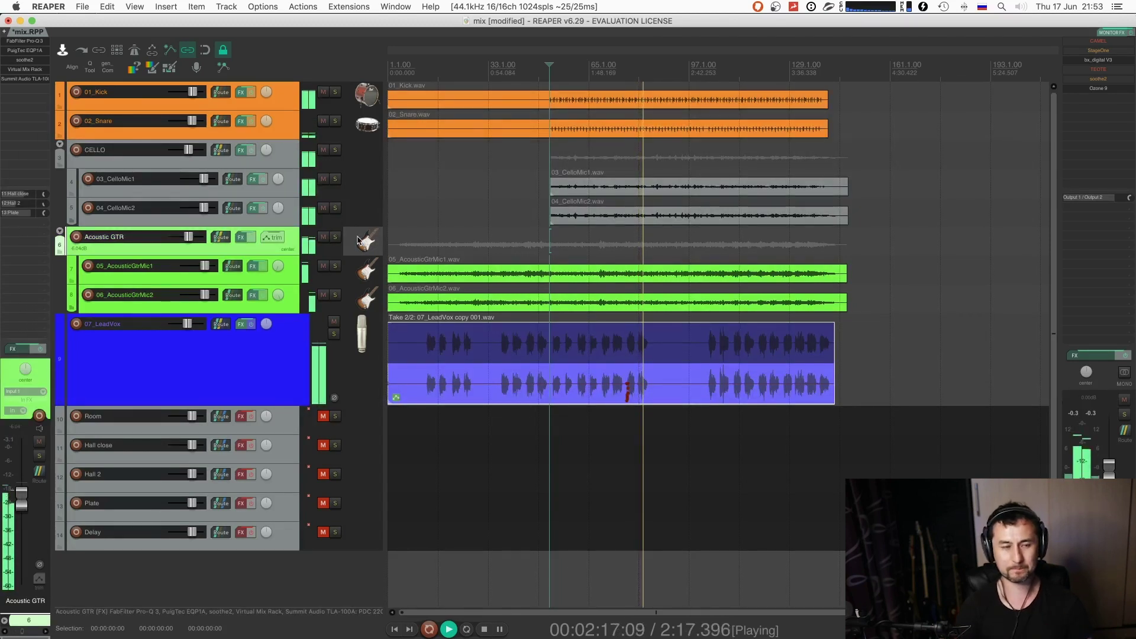
- Solo the Acoustic GTR folder, stop playback and open its Virtual Mix Rack clear of the track controls
{"action": "left_click", "coordinate": [336, 238]}
{"action": "key", "text": "space"}
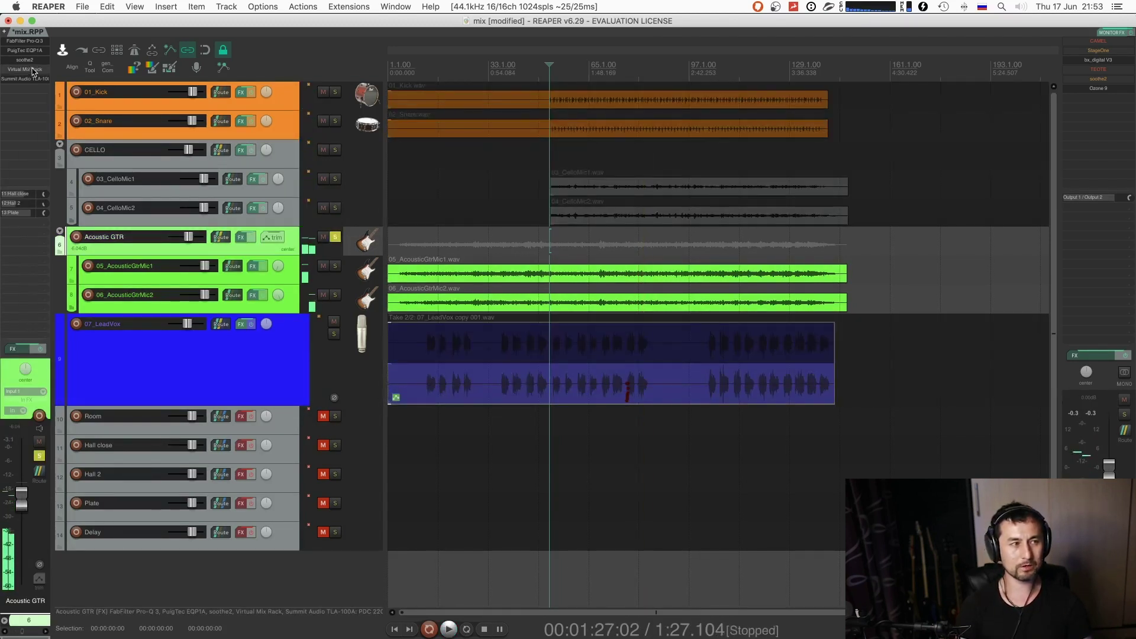
{"action": "left_click", "coordinate": [25, 69]}
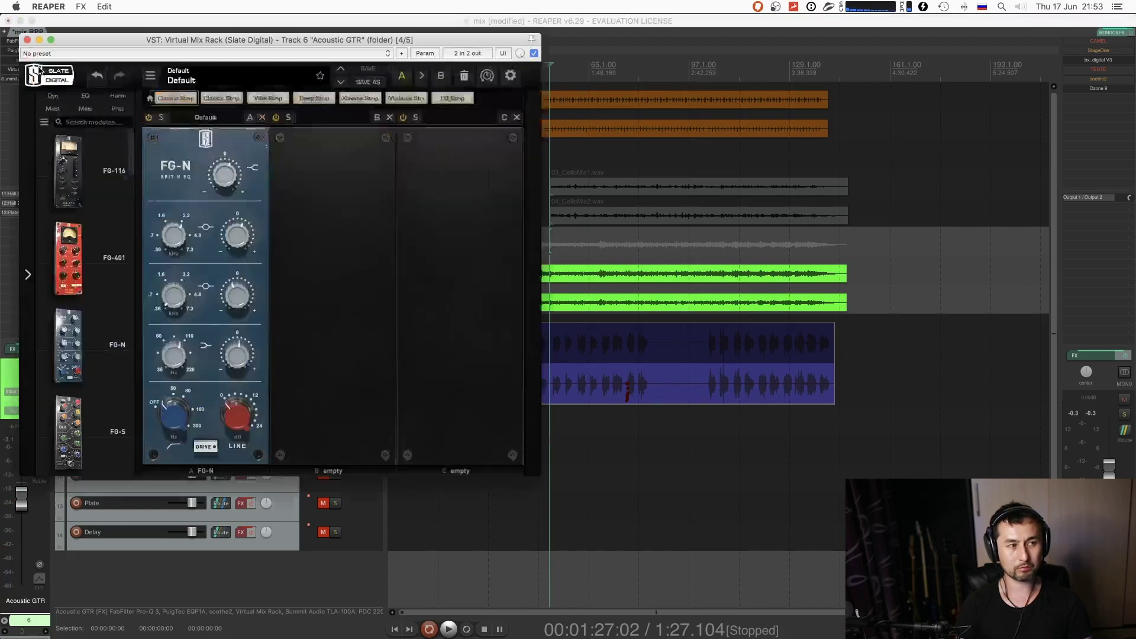
{"action": "left_click_drag", "start_coordinate": [443, 40], "coordinate": [898, 122]}
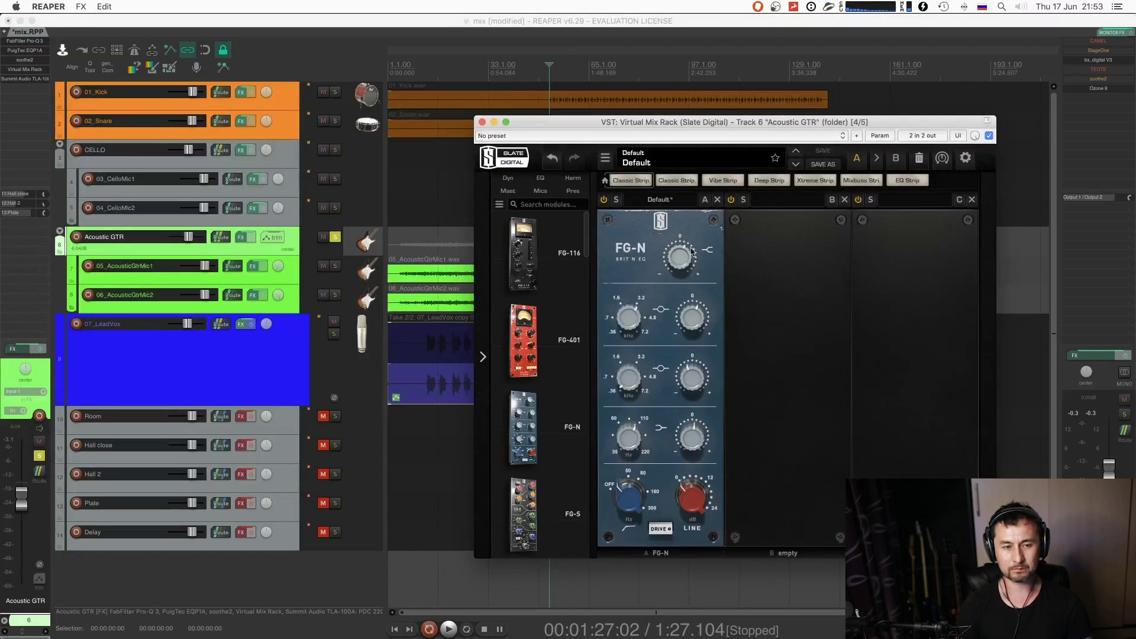
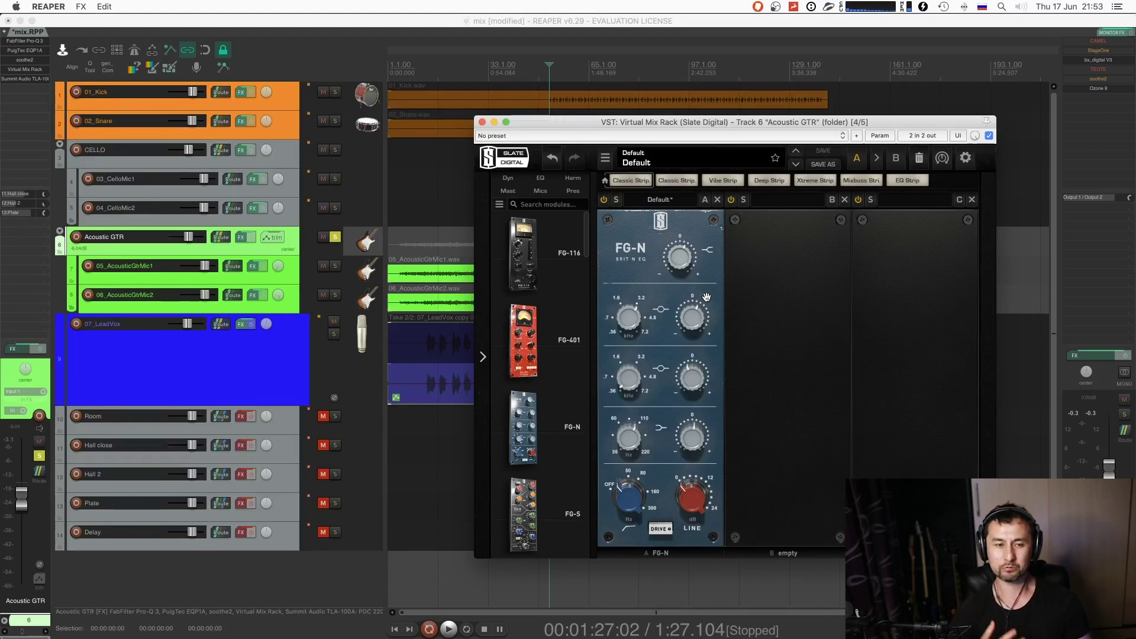
- Add the FG-S EQ to the second rack slot and set the FG-N high-shelf gain to about +1.95 dB during playback
{"action": "double_click", "coordinate": [523, 510]}
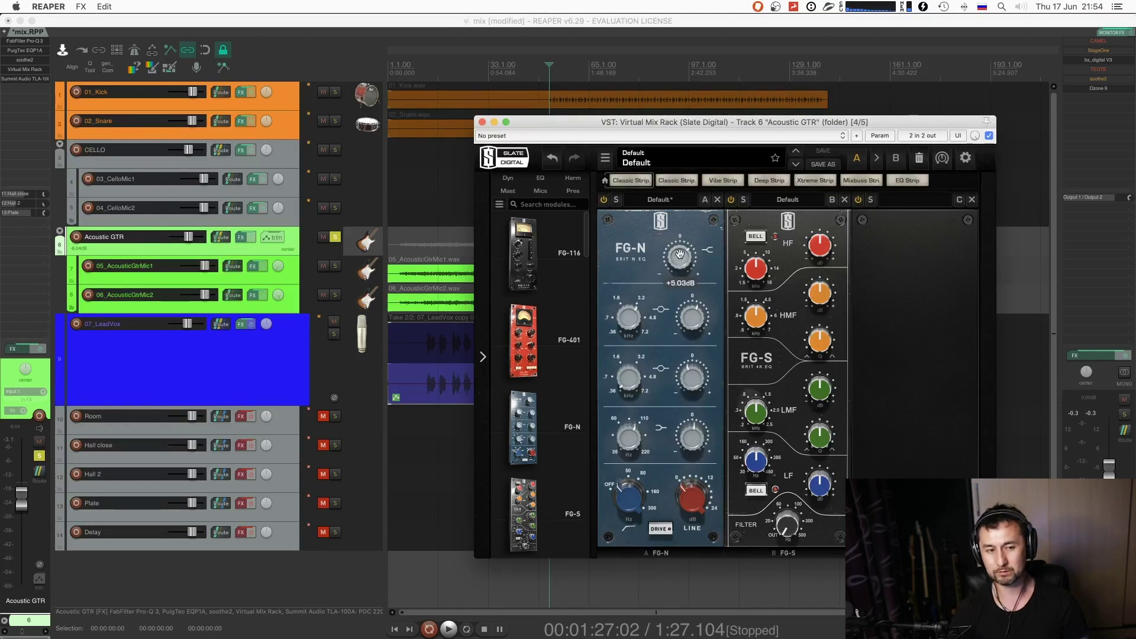
{"action": "key", "text": "space"}
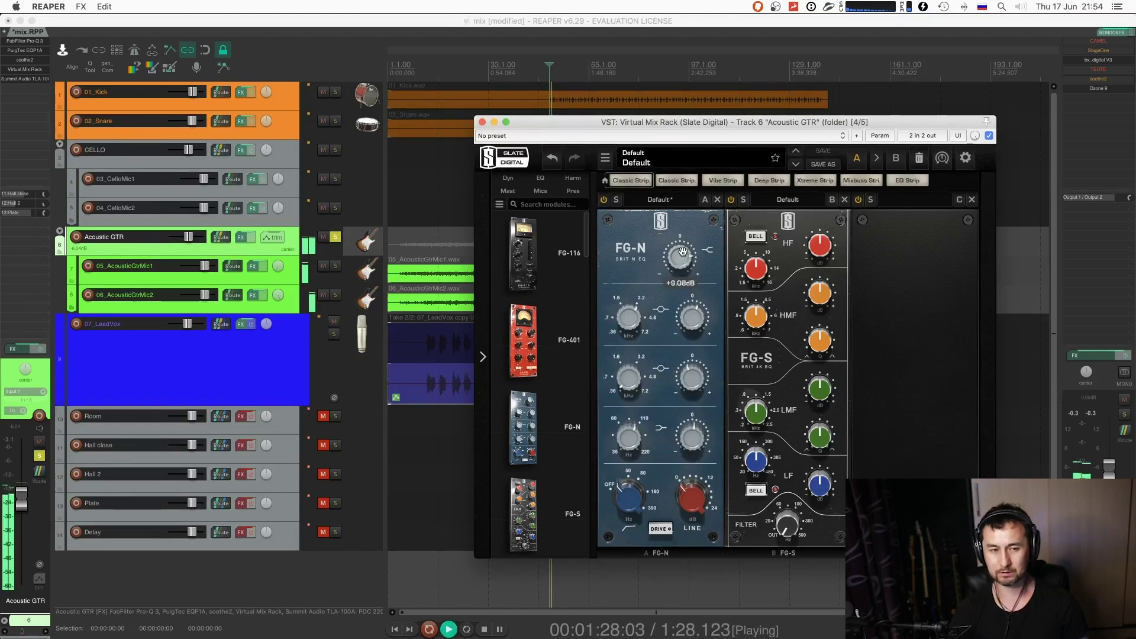
{"action": "scroll", "coordinate": [683, 263], "scroll_direction": "up", "scroll_amount": 3}
{"action": "scroll", "coordinate": [683, 263], "scroll_direction": "down", "scroll_amount": 4}
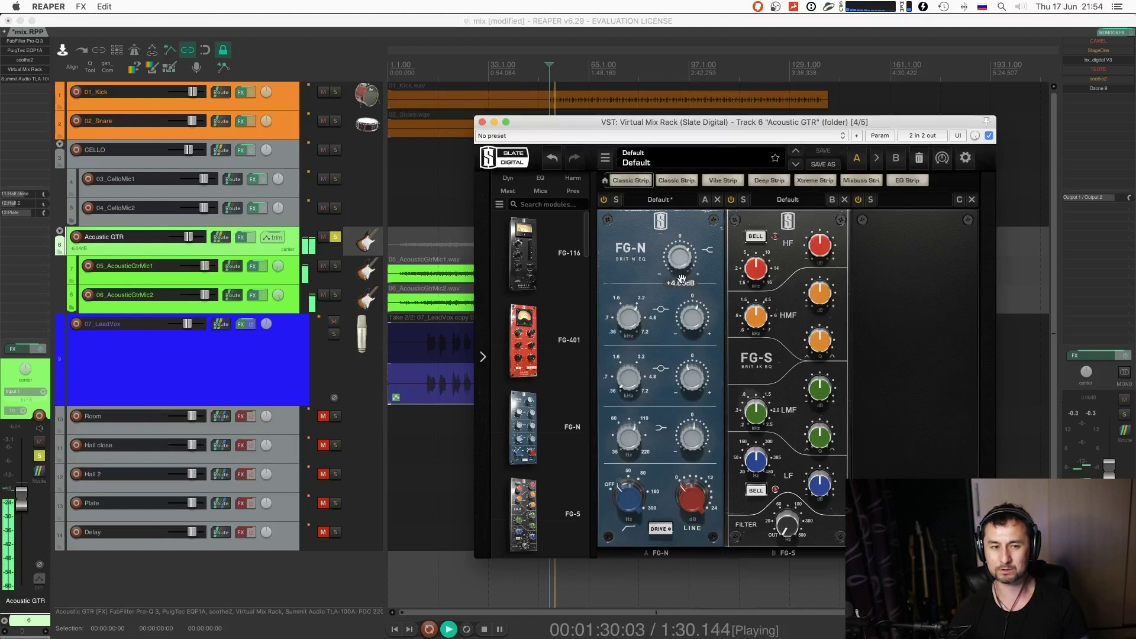
{"action": "scroll", "coordinate": [683, 251], "scroll_direction": "down", "scroll_amount": 5}
{"action": "key", "text": "space"}
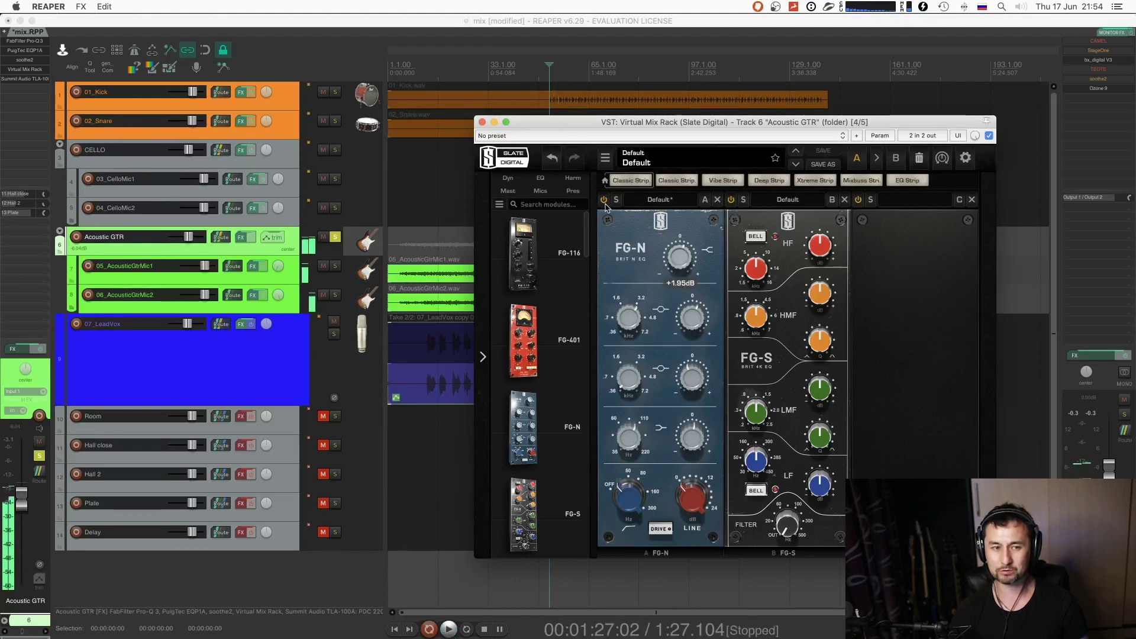
- Set the FG-S high-mid band's Q to about 2.48 while auditioning the acoustic guitar
{"action": "key", "text": "space"}
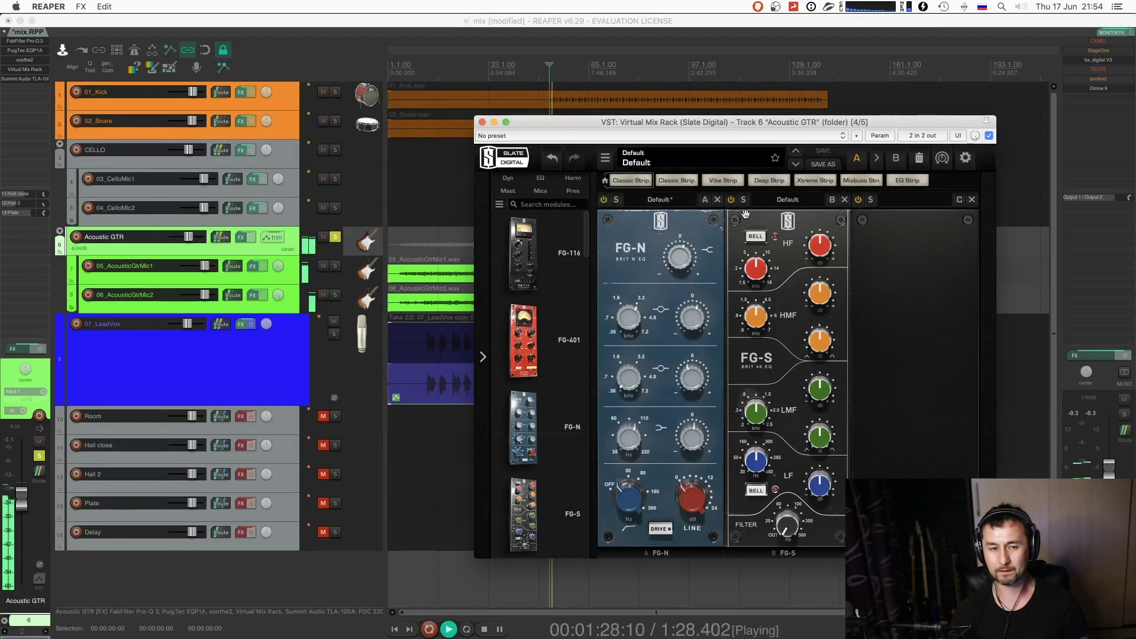
{"action": "key", "text": "space"}
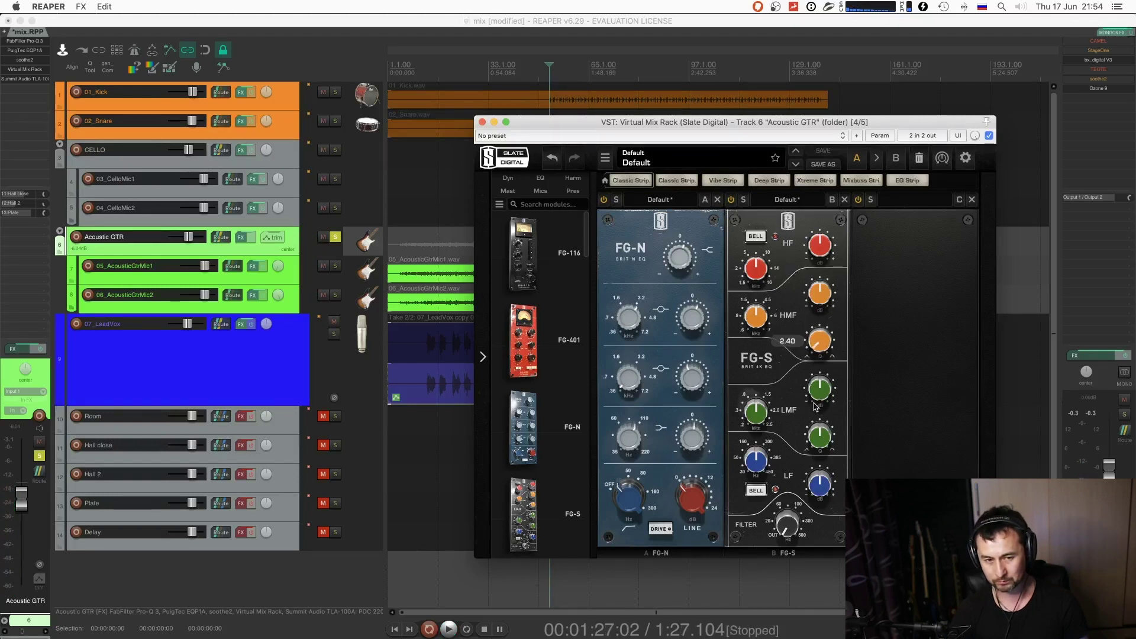
{"action": "key", "text": "space"}
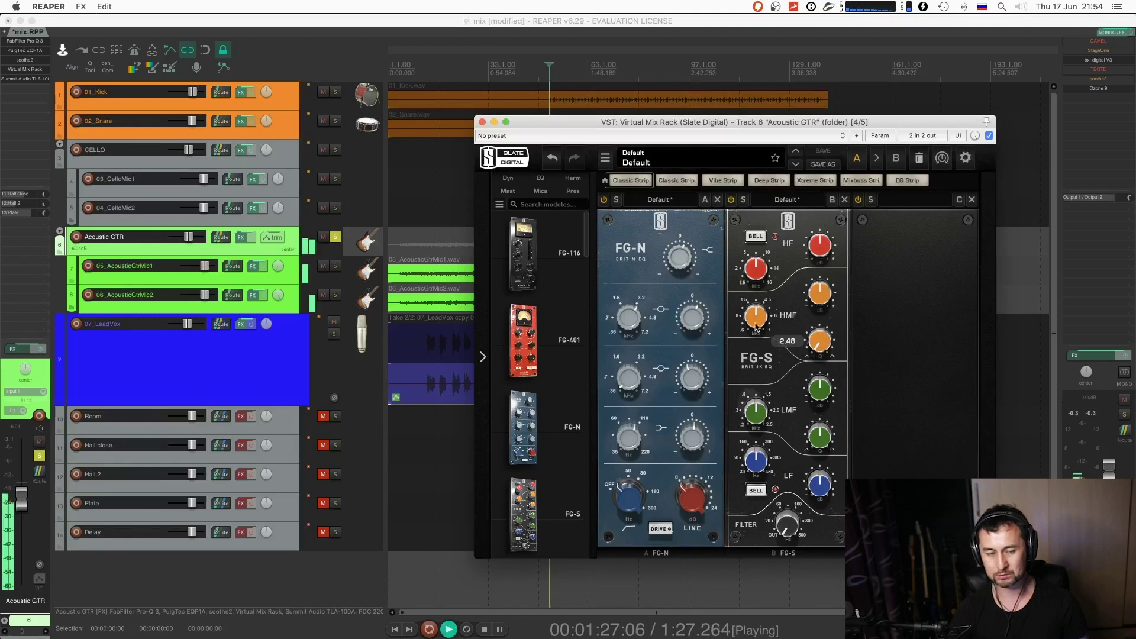
{"action": "mouse_move", "coordinate": [756, 329]}
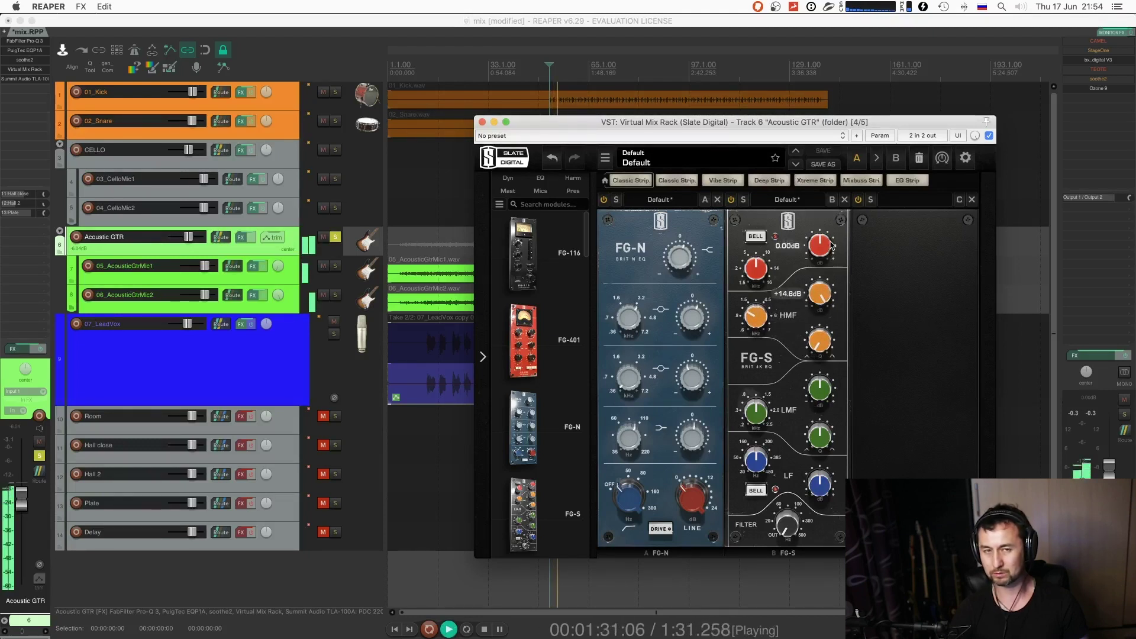
- Sweep the boosted FG-S high-mid band between about 6 and 7 kHz while listening, and reset its gain to 0 dB
{"action": "left_click_drag", "start_coordinate": [829, 256], "coordinate": [762, 237]}
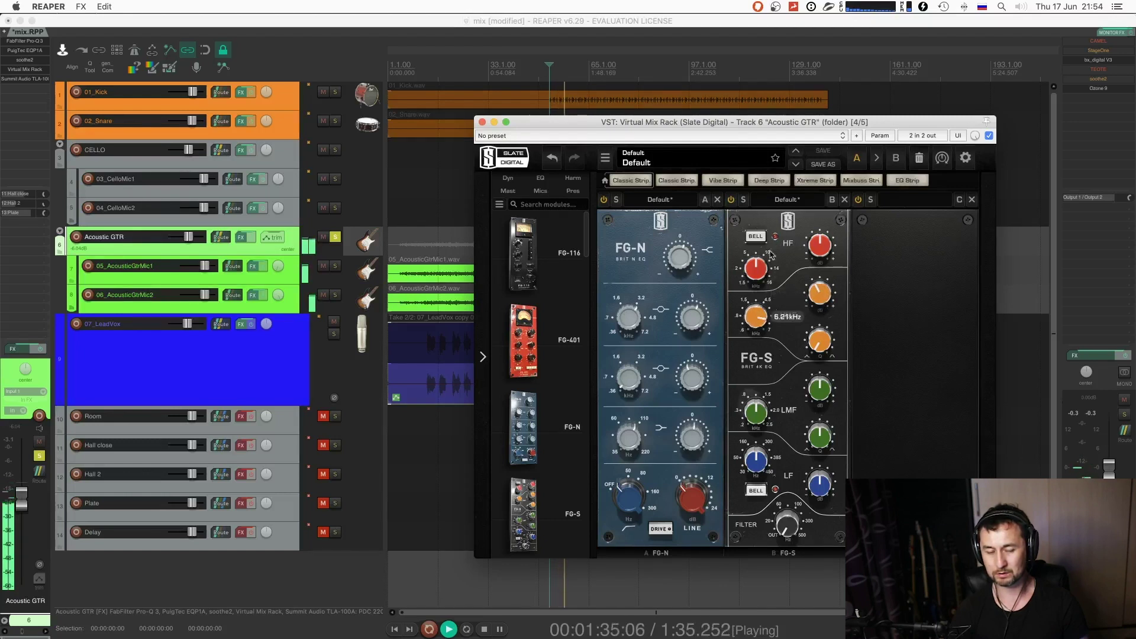
{"action": "left_click_drag", "start_coordinate": [823, 301], "coordinate": [823, 229]}
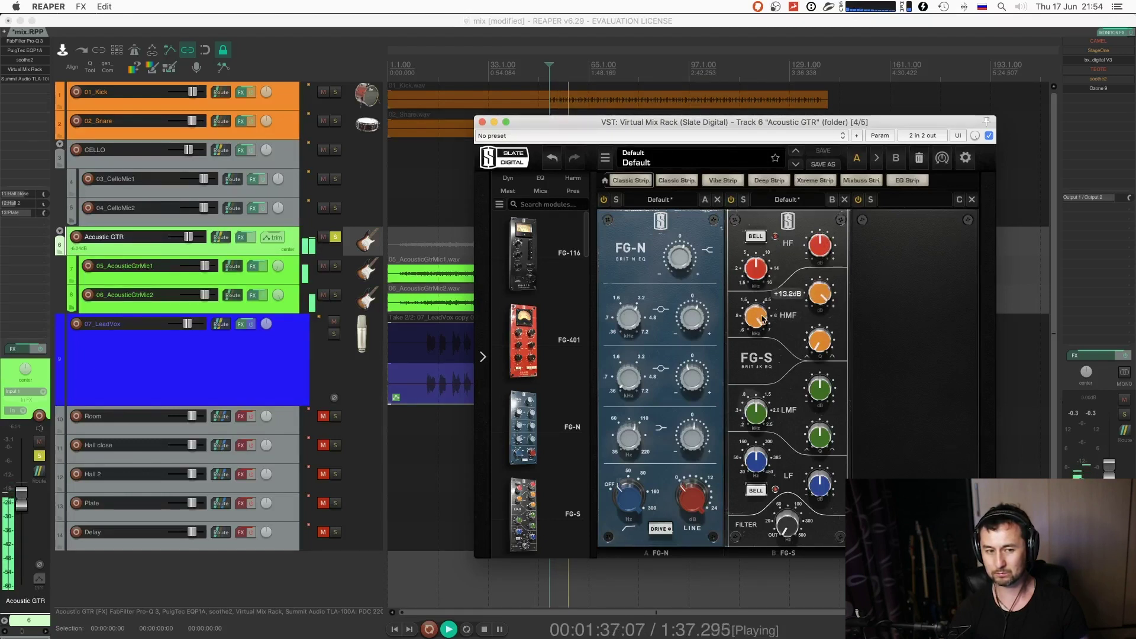
{"action": "left_click_drag", "start_coordinate": [762, 318], "coordinate": [763, 315]}
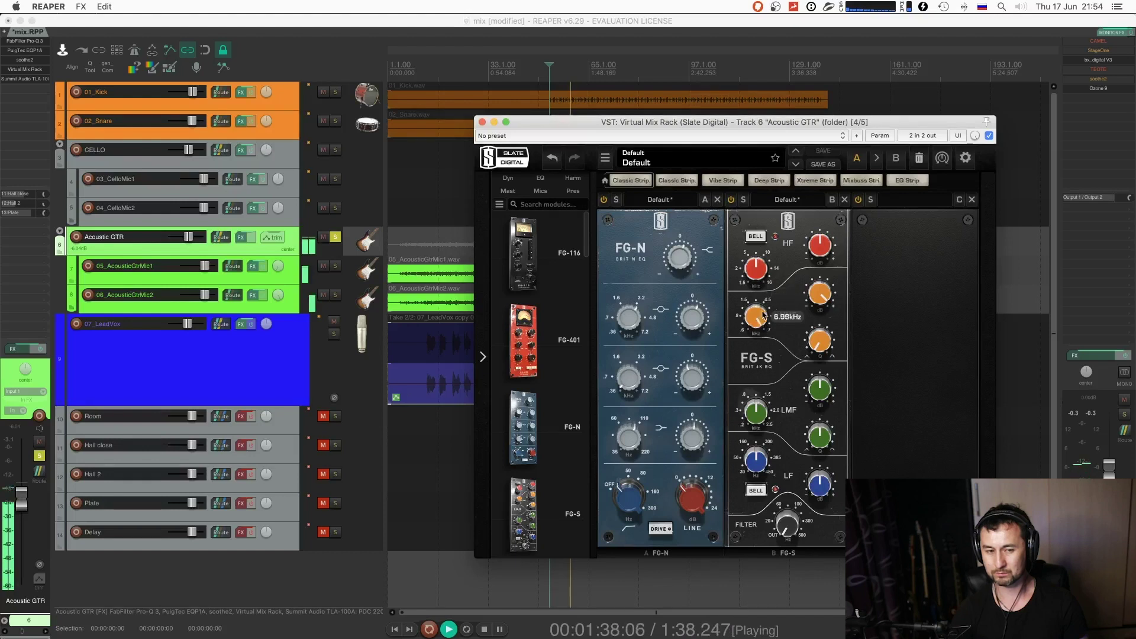
{"action": "double_click", "coordinate": [824, 294]}
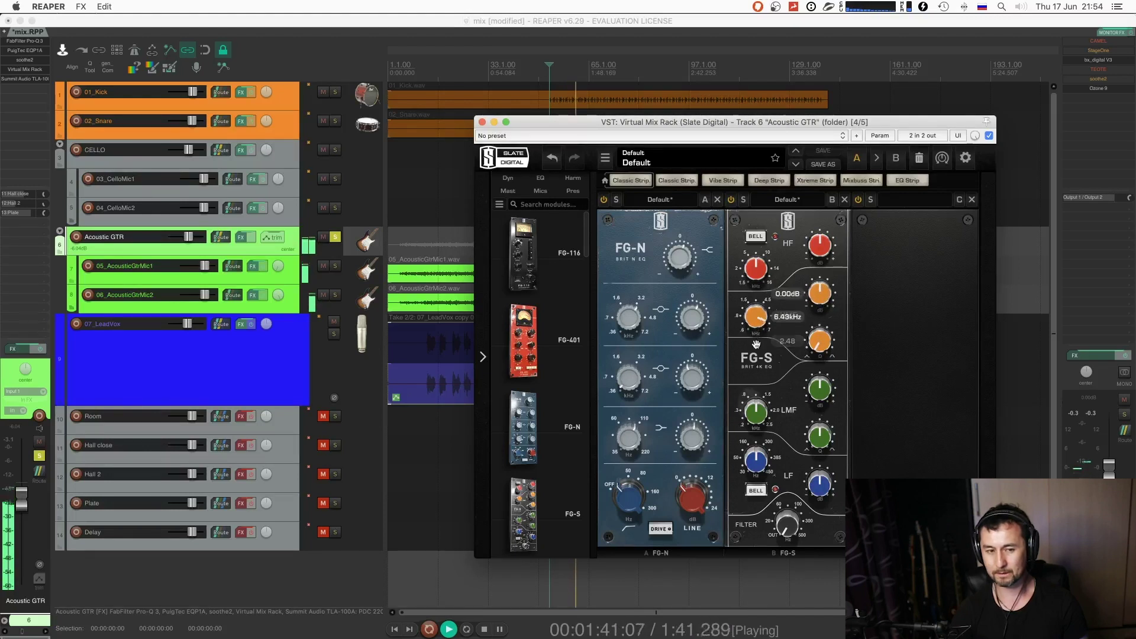
{"action": "left_click_drag", "start_coordinate": [759, 338], "coordinate": [762, 345]}
{"action": "key", "text": "space"}
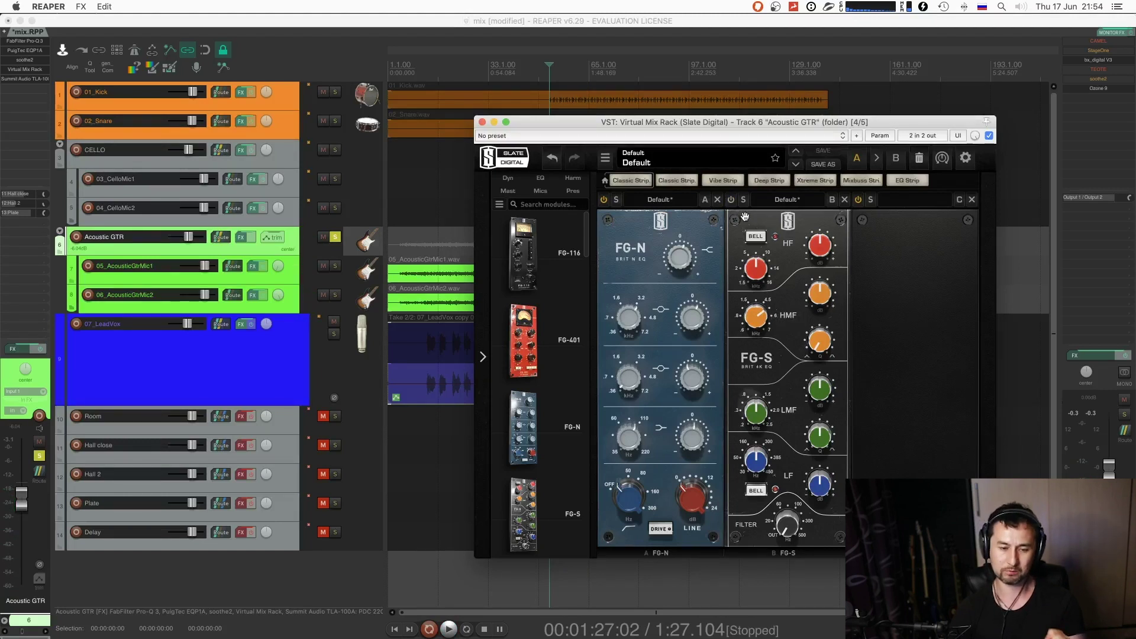
- Raise the FG-S low-cut filter to about 81 Hz and fine-tune it during playback, comparing with the module bypassed
{"action": "key", "text": "space"}
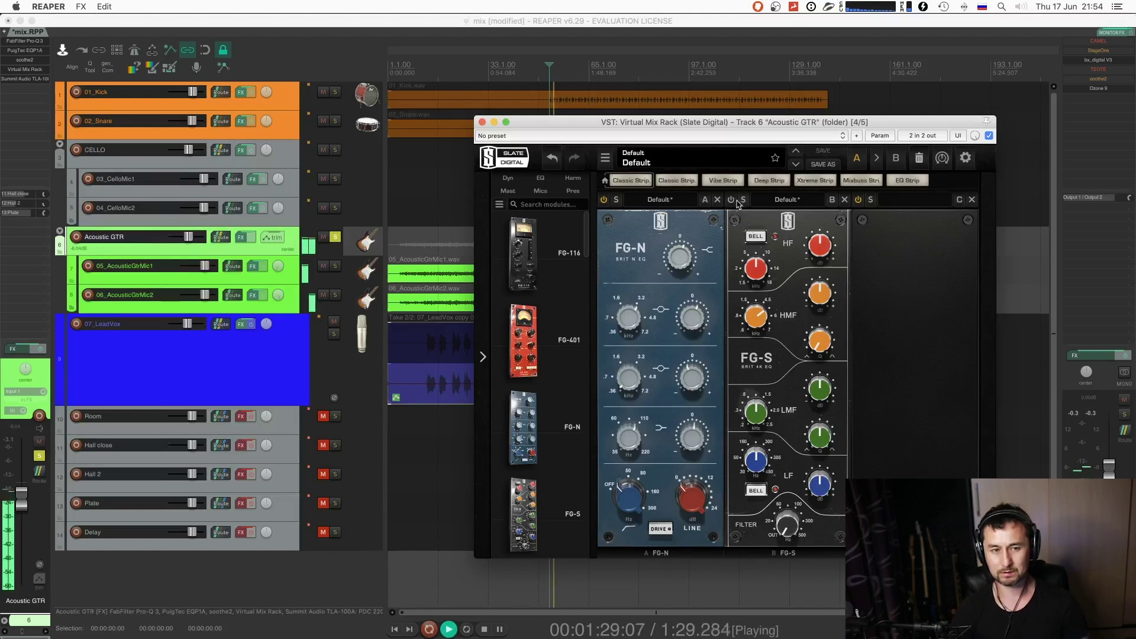
{"action": "left_click_drag", "start_coordinate": [789, 523], "coordinate": [790, 455]}
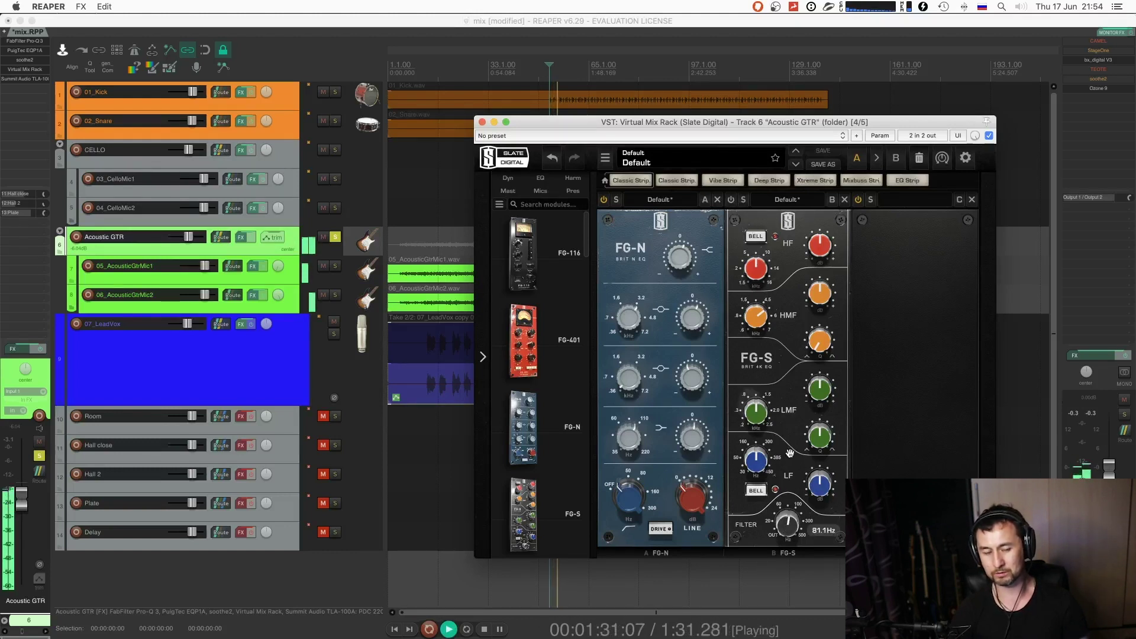
{"action": "left_click_drag", "start_coordinate": [794, 527], "coordinate": [787, 533]}
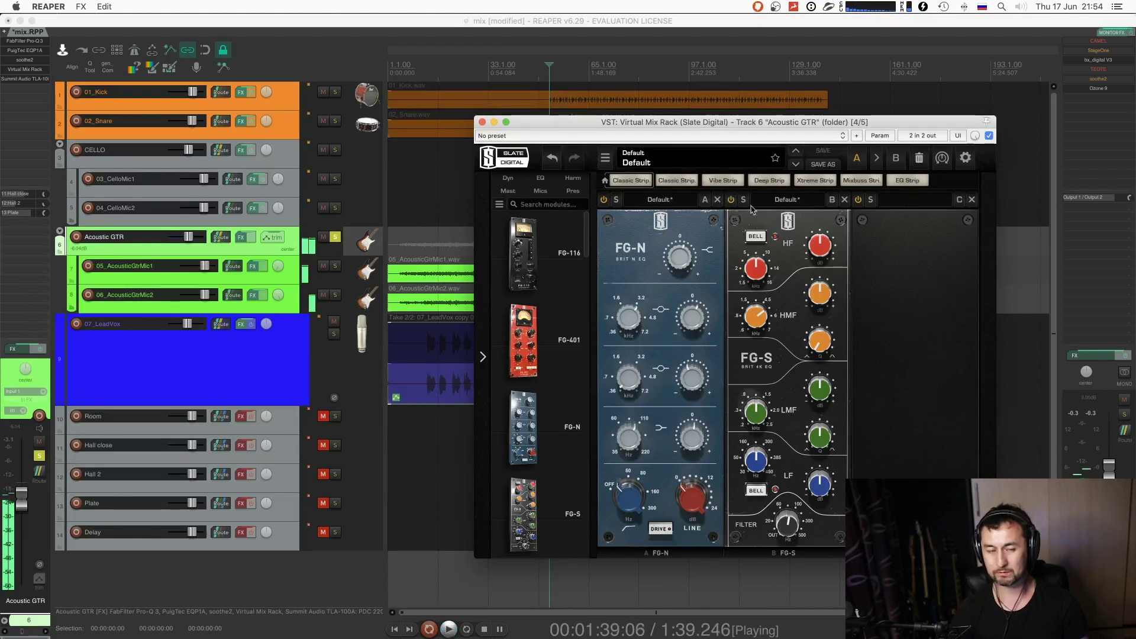
{"action": "key", "text": "space"}
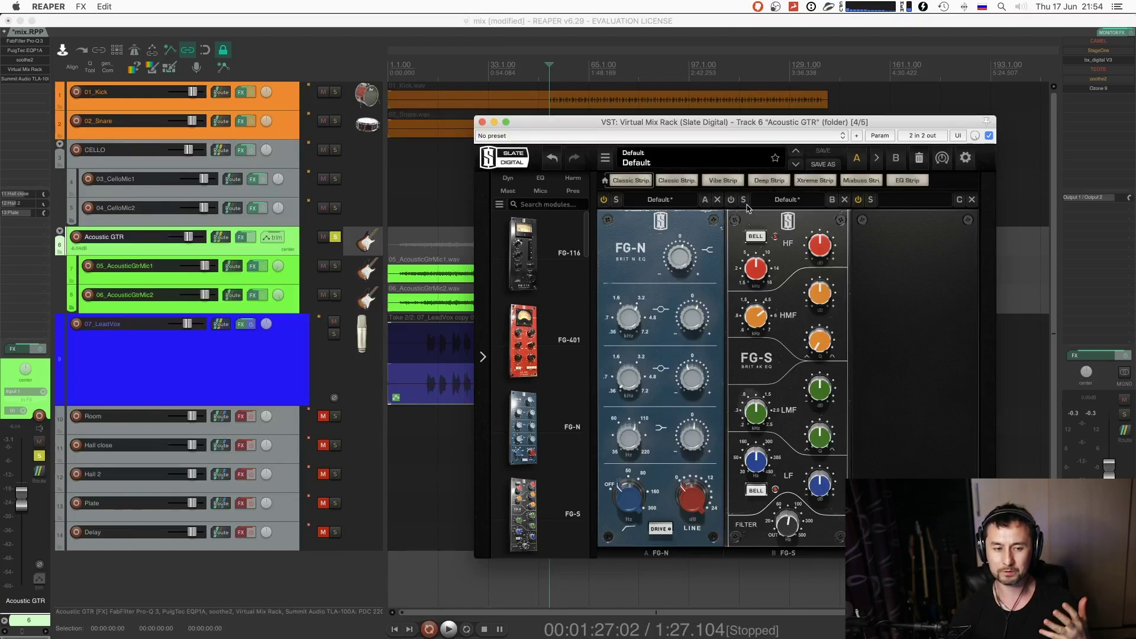
- Re-enable the FG-S module, close the Virtual Mix Rack and take the Acoustic GTR track out of solo
{"action": "key", "text": "space"}
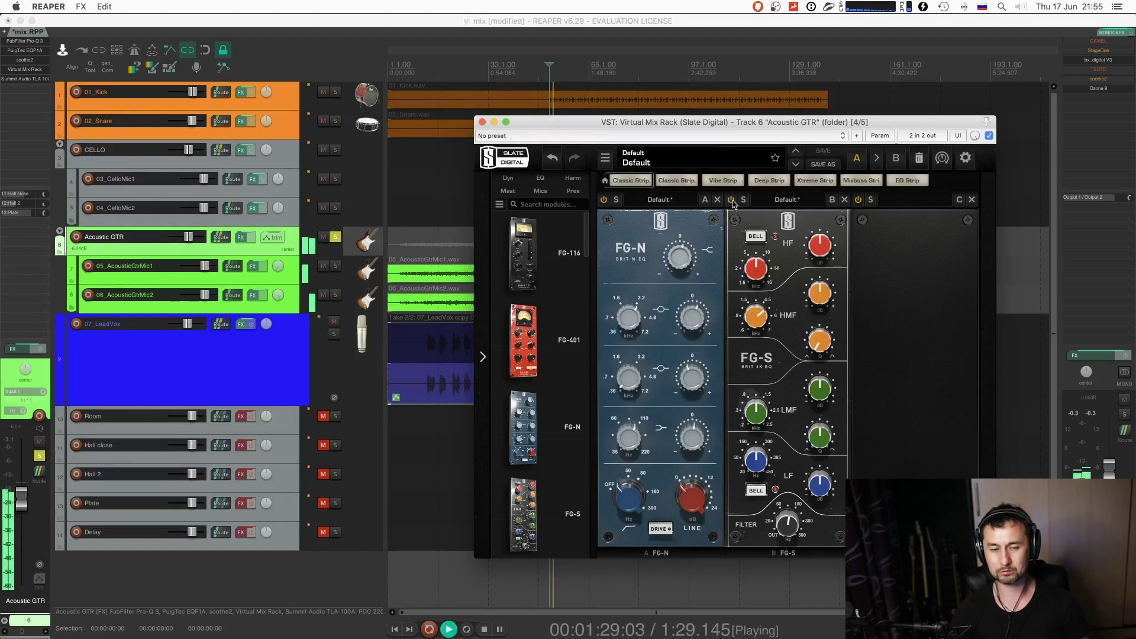
{"action": "left_click", "coordinate": [481, 123]}
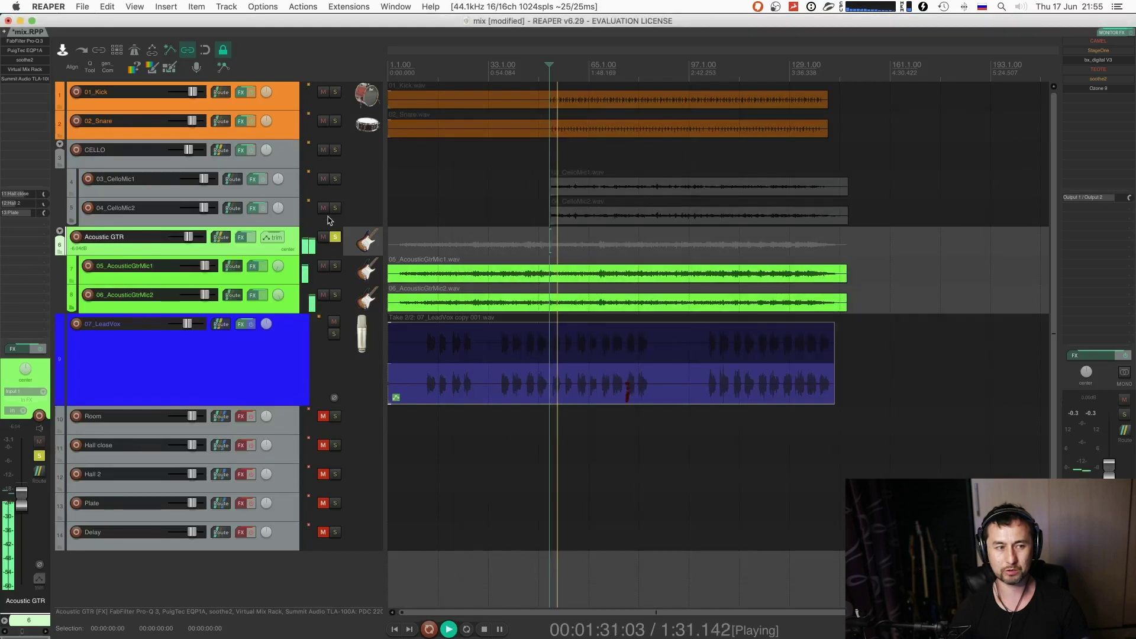
{"action": "key", "text": "space"}
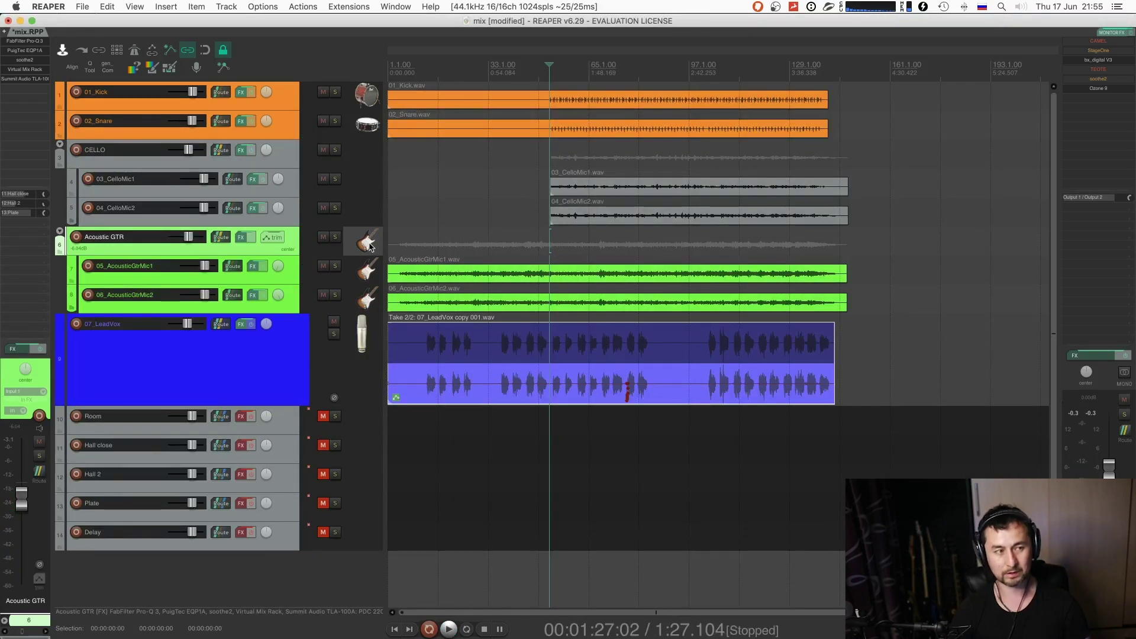
- Check the Acoustic GTR track's FabFilter Pro-Q 3 curve against the full mix during playback, and close the plug-in
{"action": "left_click", "coordinate": [34, 41]}
{"action": "key", "text": "space"}
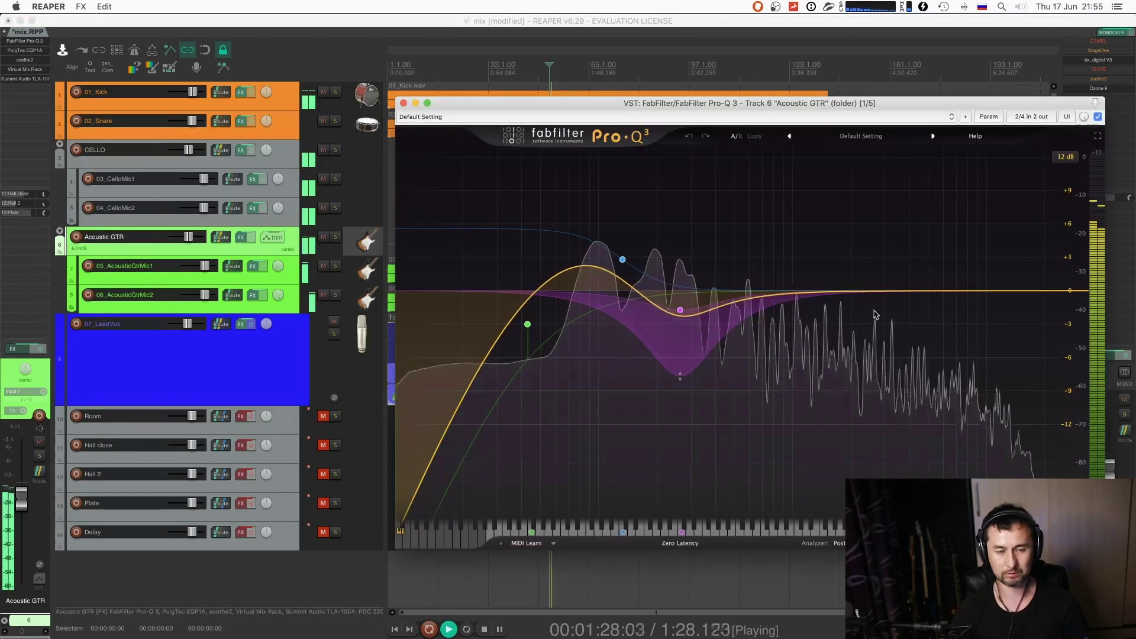
{"action": "key", "text": "space"}
{"action": "left_click", "coordinate": [404, 103]}
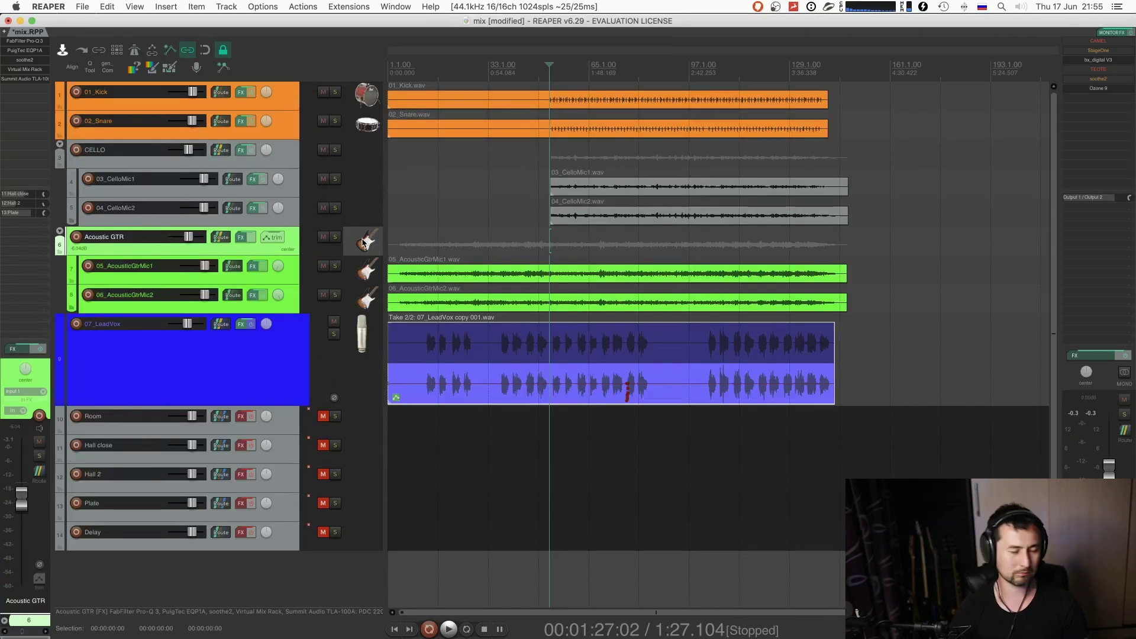
- Audition the full mix with attention to the 07_LeadVox track, and save the project
{"action": "key", "text": "space"}
{"action": "left_click", "coordinate": [338, 342]}
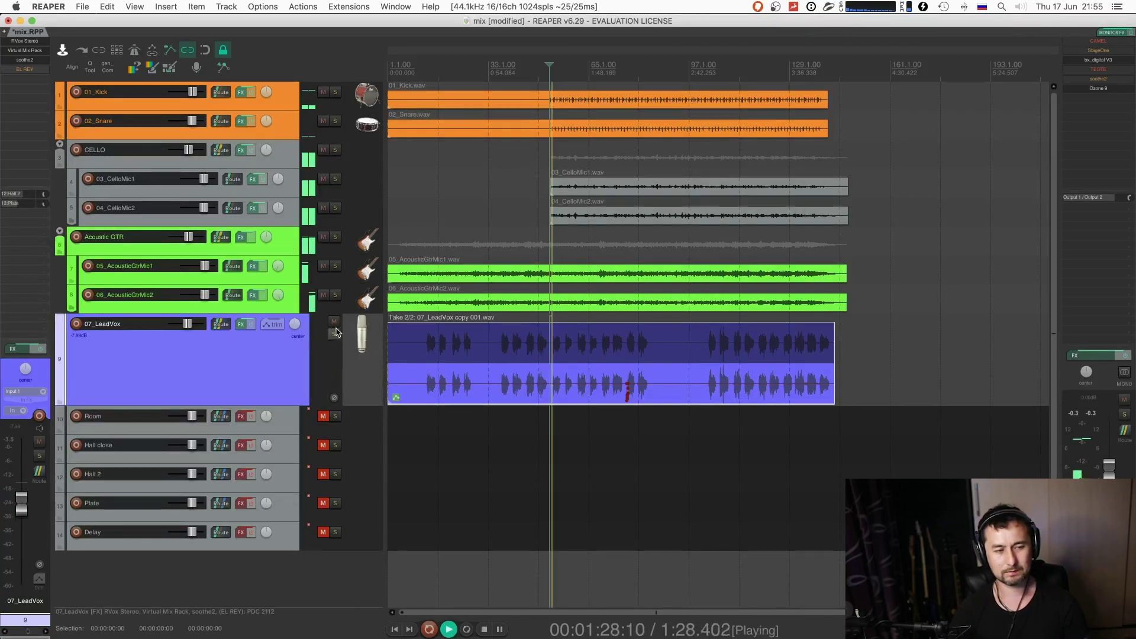
{"action": "left_click", "coordinate": [335, 335]}
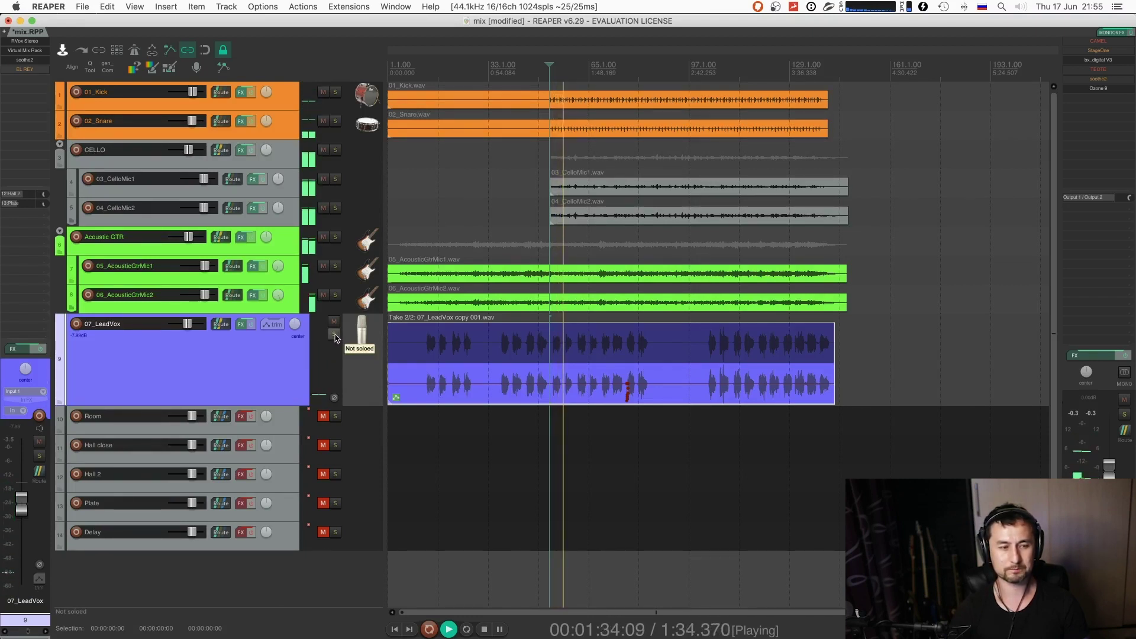
{"action": "key", "text": "space"}
{"action": "key", "text": "super+s"}
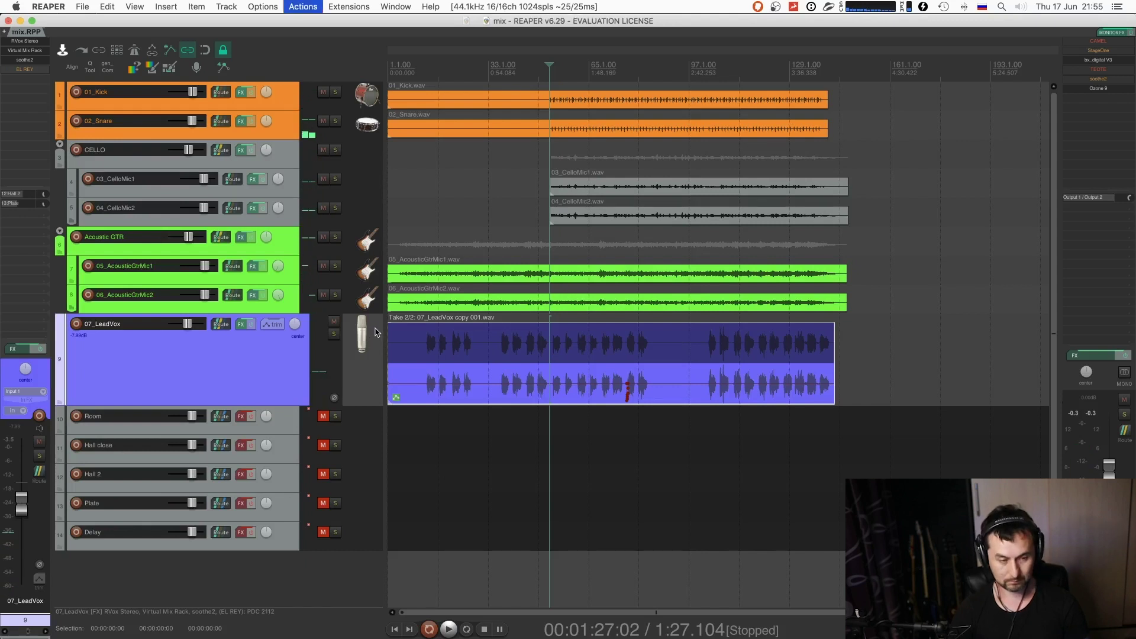
- Solo the 02_Snare track during playback and compare it with the full mix
{"action": "left_click", "coordinate": [363, 127]}
{"action": "left_click", "coordinate": [335, 121]}
{"action": "key", "text": "space"}
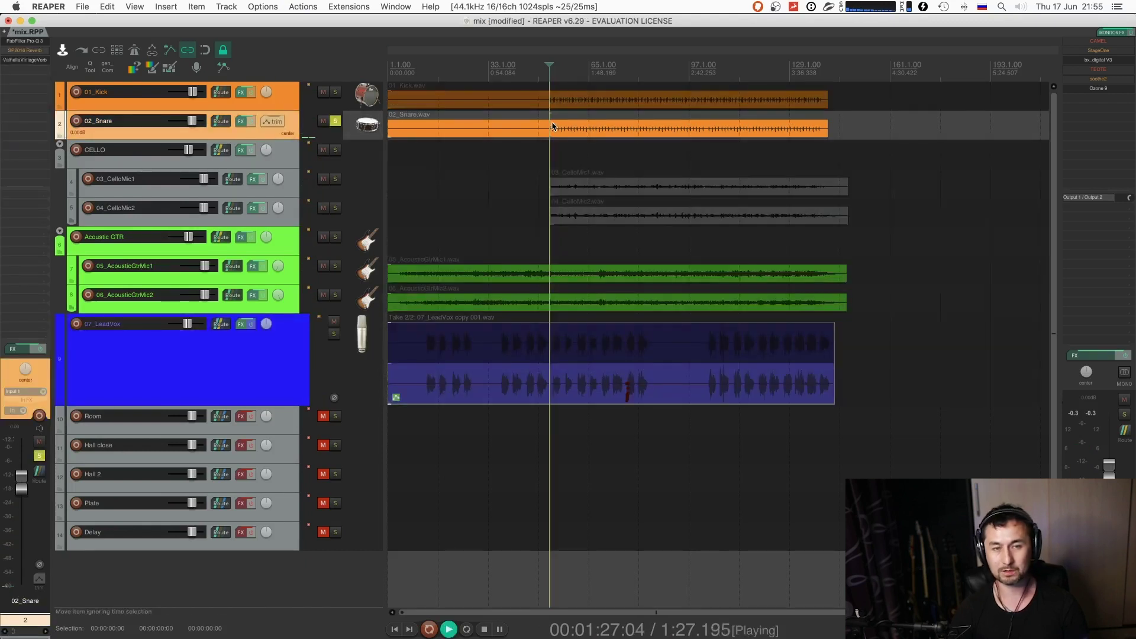
{"action": "left_click", "coordinate": [335, 121]}
{"action": "key", "text": "i"}
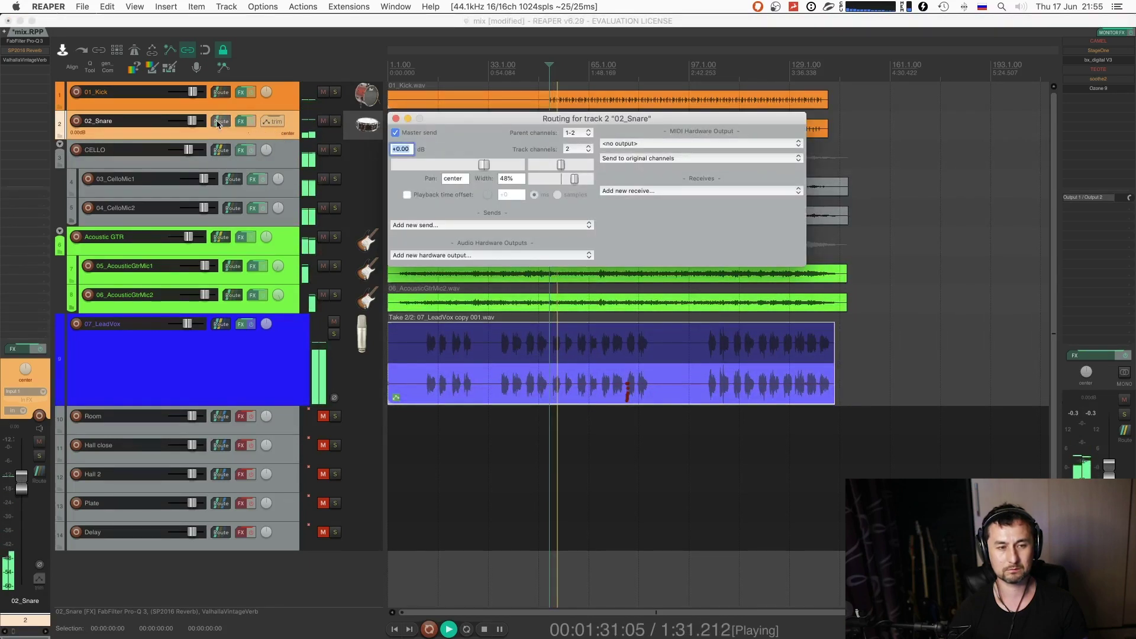
{"action": "left_click", "coordinate": [335, 122]}
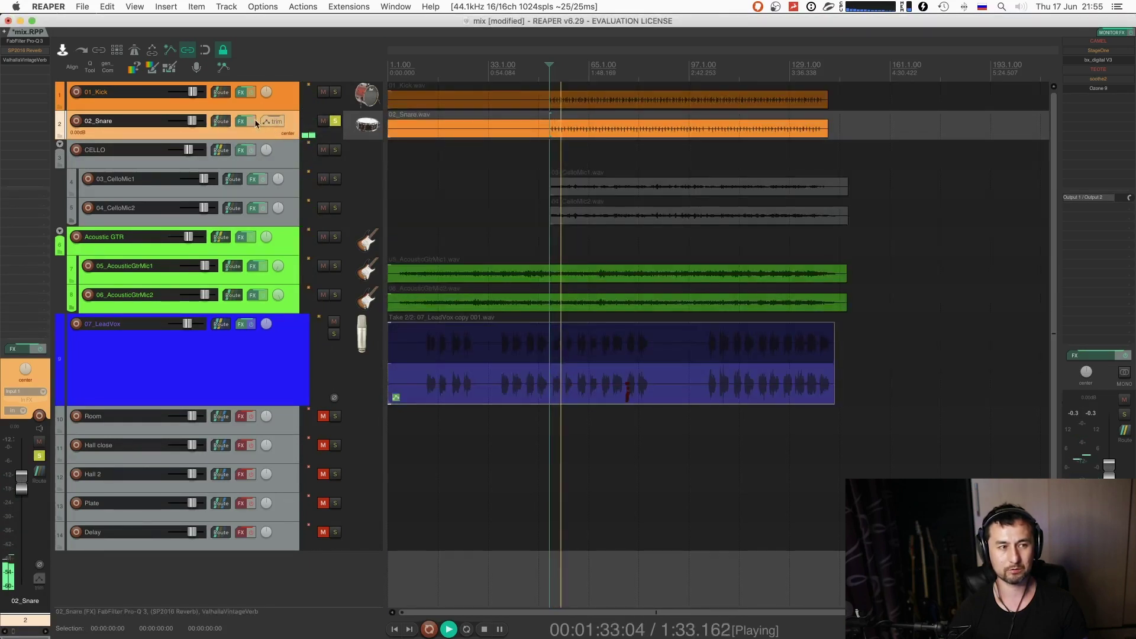
- Try the 02_Snare track's routing width at 100%, and narrow it to about 32%
{"action": "left_click", "coordinate": [220, 122]}
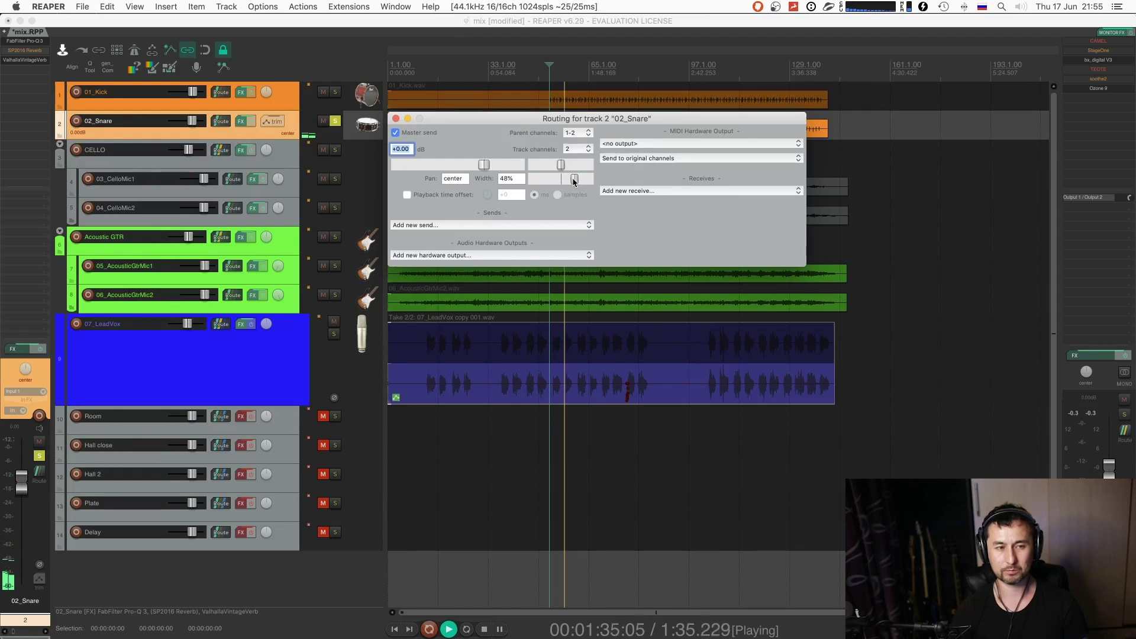
{"action": "left_click_drag", "start_coordinate": [570, 177], "coordinate": [637, 186]}
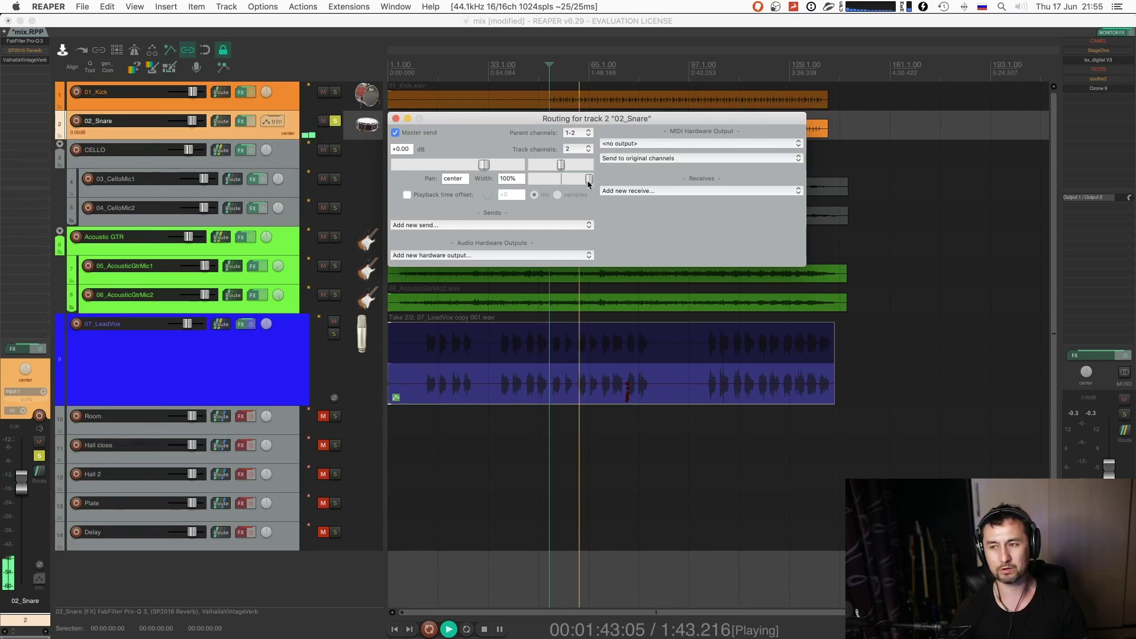
{"action": "left_click_drag", "start_coordinate": [588, 181], "coordinate": [573, 181]}
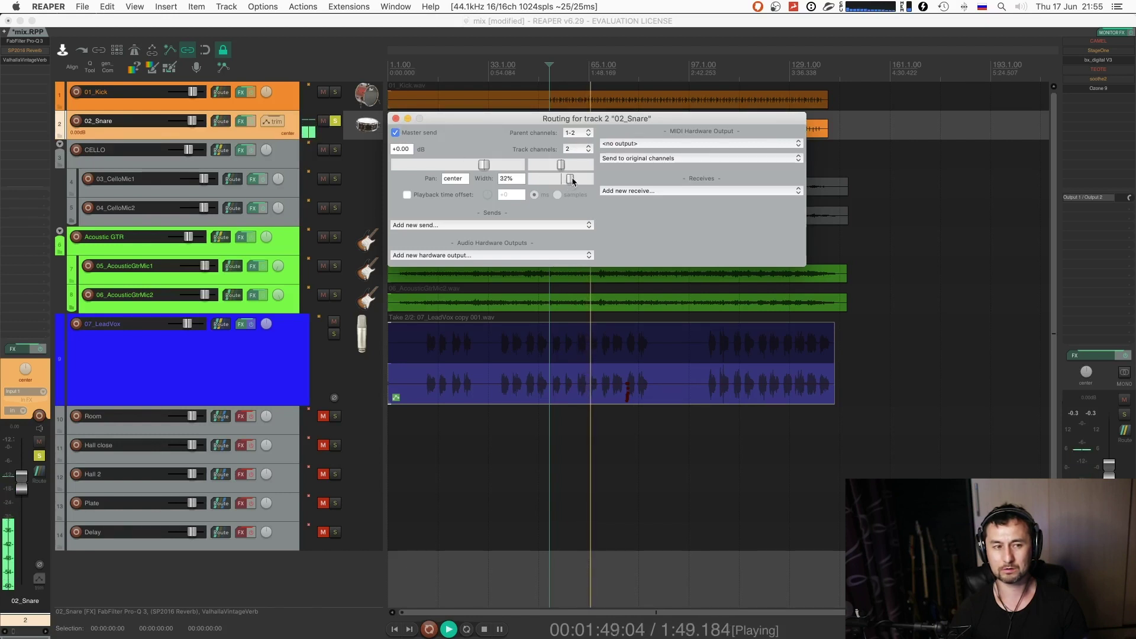
{"action": "left_click", "coordinate": [396, 118]}
{"action": "key", "text": "space"}
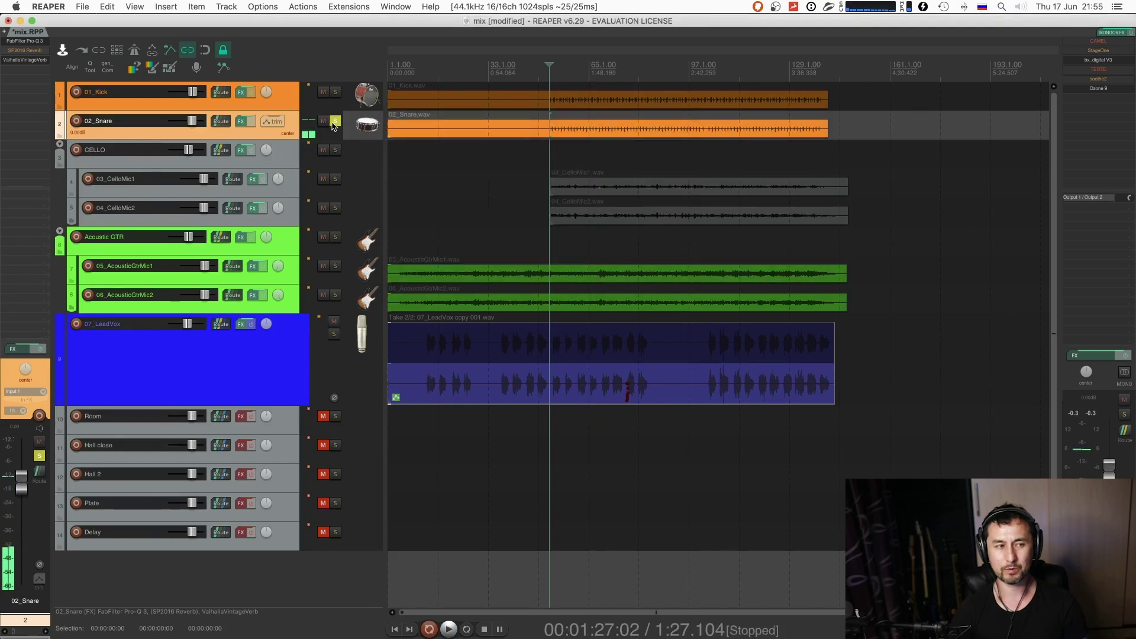
- Audition the Acoustic GTR track in solo, clear the solo and save the project
{"action": "key", "text": "space"}
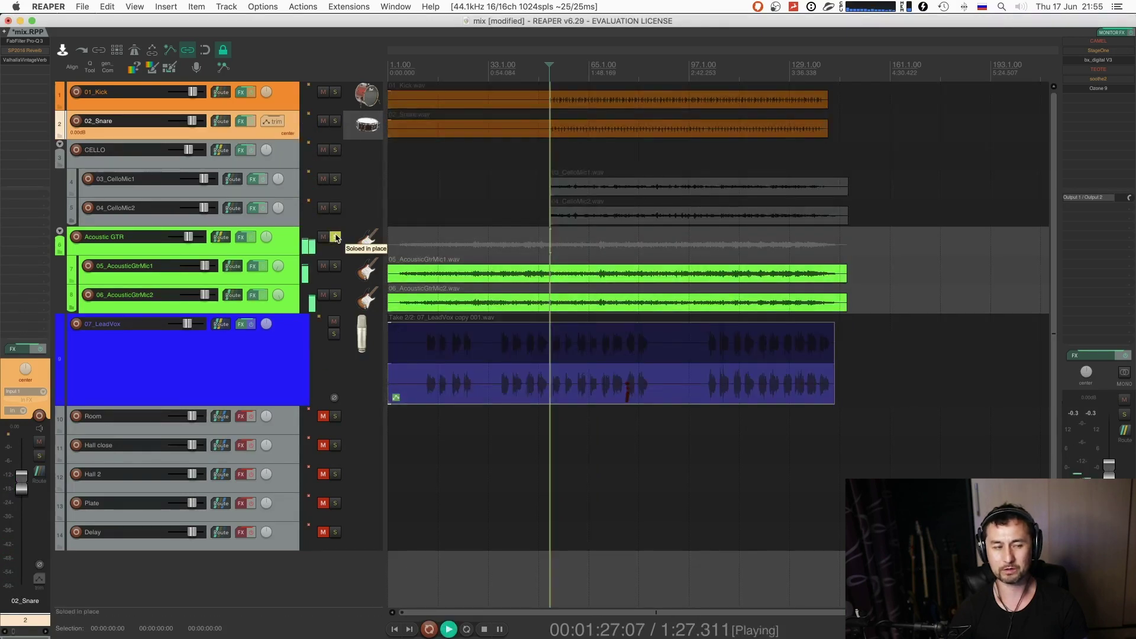
{"action": "key", "text": "space"}
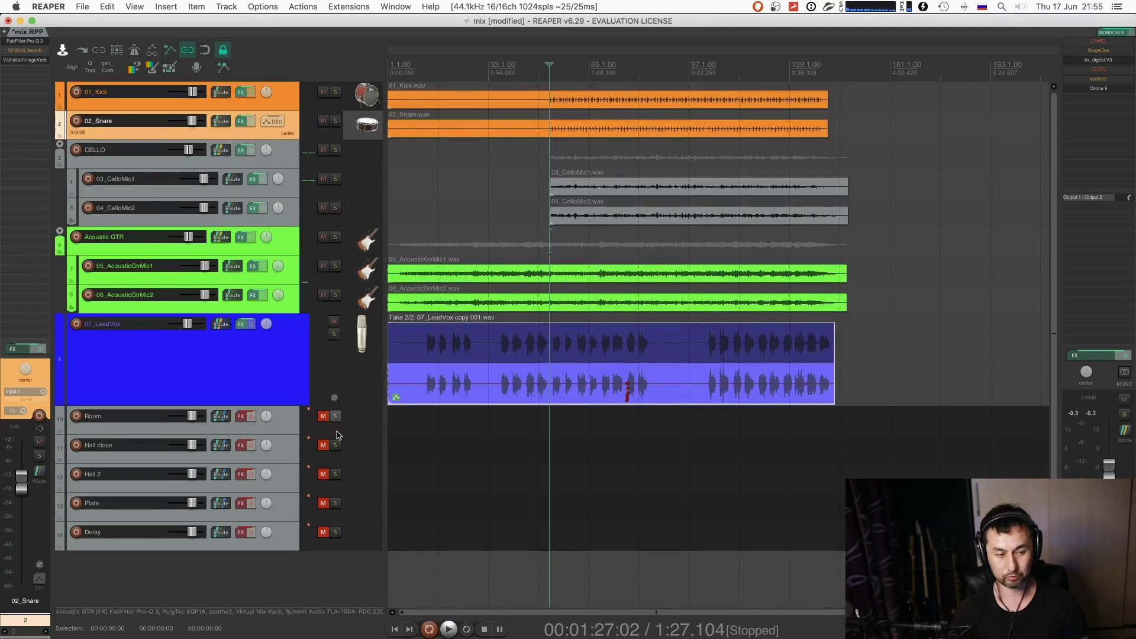
{"action": "key", "text": "super+s"}
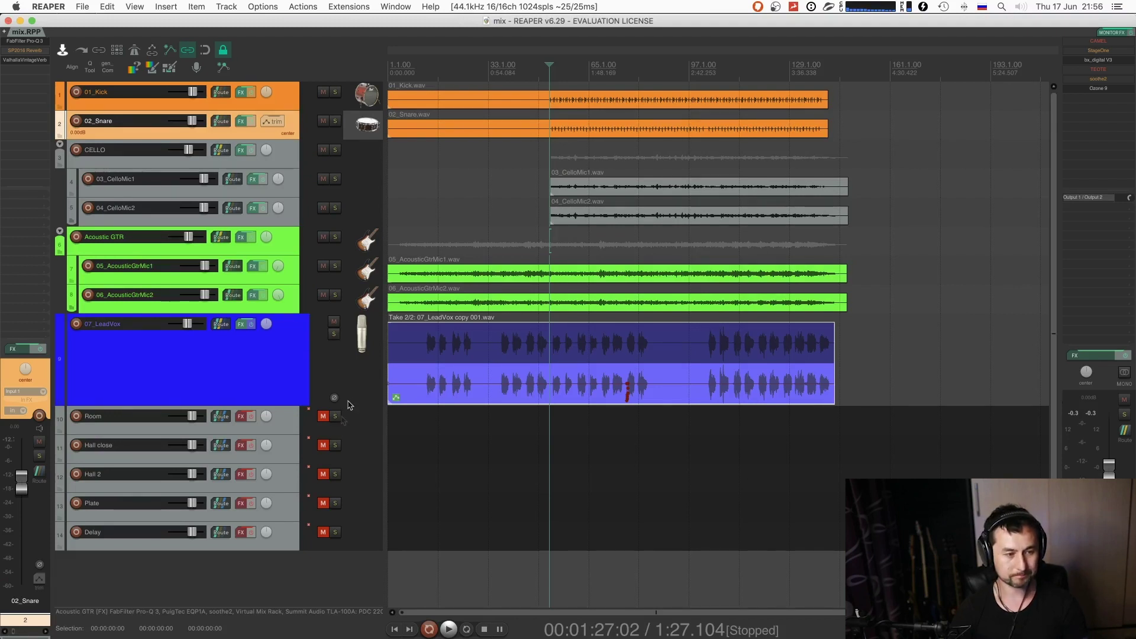
- Unmute the Room track and enable its effects, and save the project during full-mix playback
{"action": "left_click", "coordinate": [323, 417]}
{"action": "left_click", "coordinate": [352, 424]}
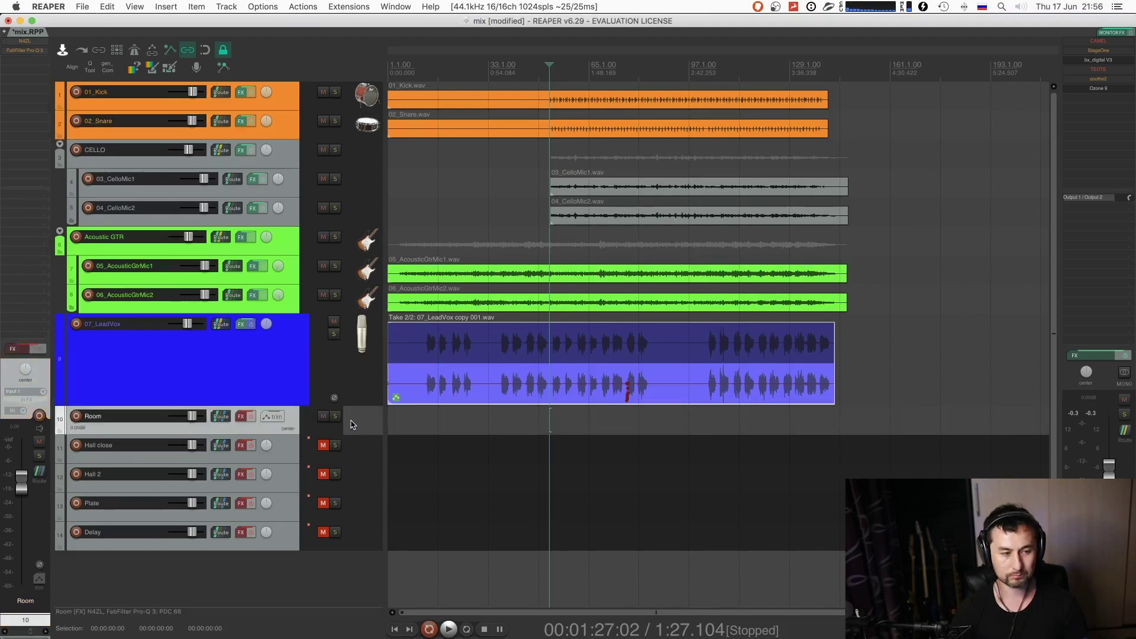
{"action": "left_click", "coordinate": [251, 417]}
{"action": "key", "text": "space"}
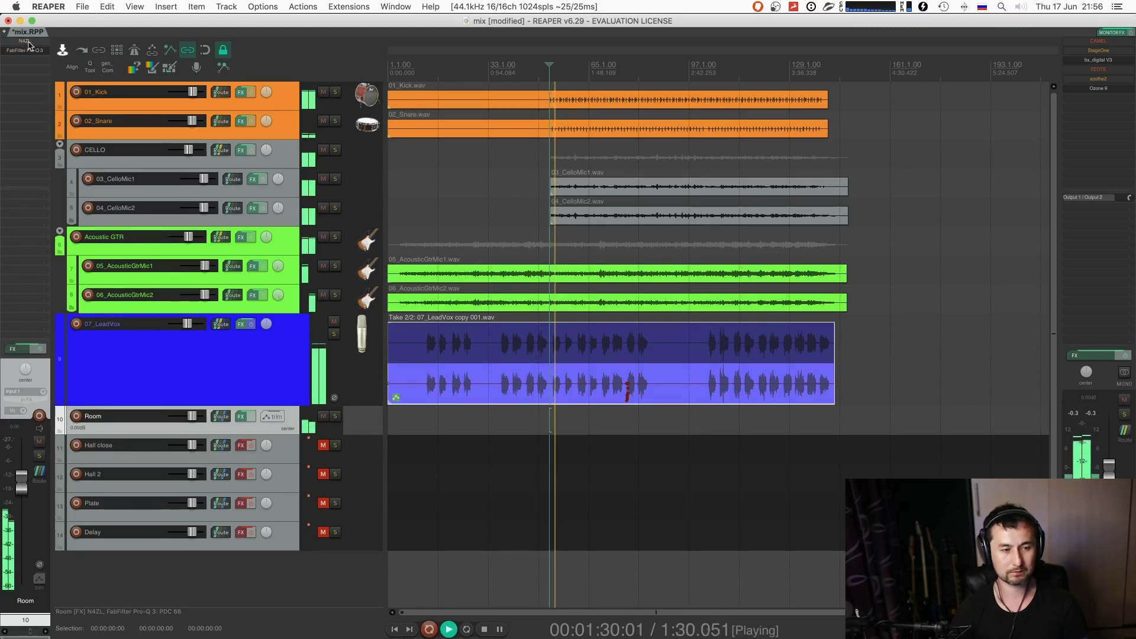
{"action": "key", "text": "super+s"}
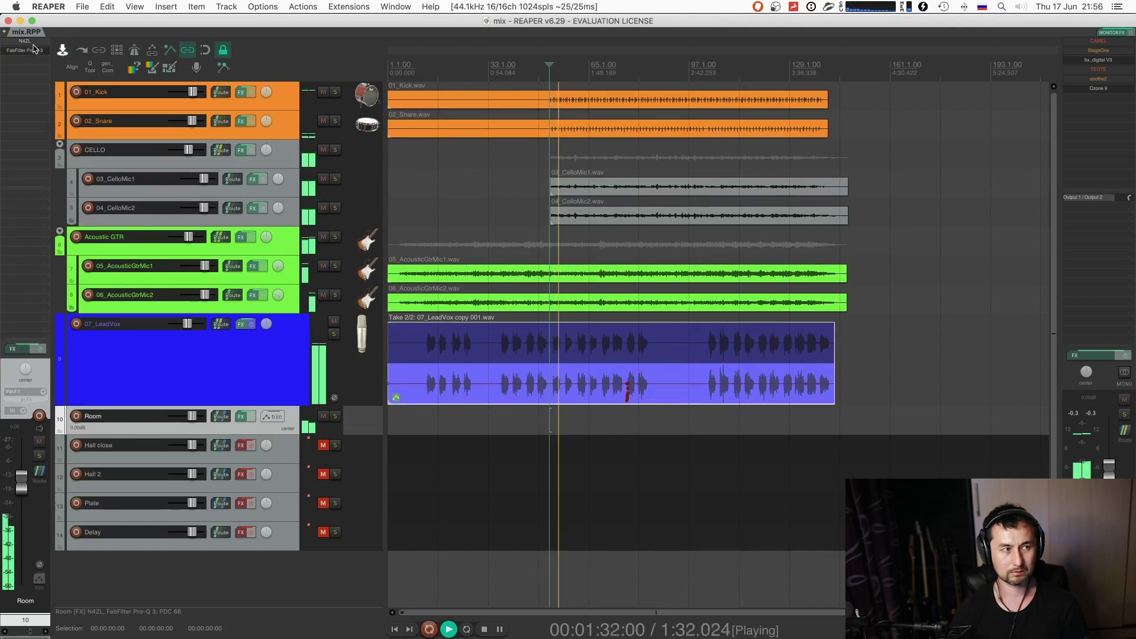
- Solo the Room track and adjust its Pro-Q 3: low cut to about 132 Hz, bell near 500 Hz to about -3 dB
{"action": "left_click", "coordinate": [335, 417]}
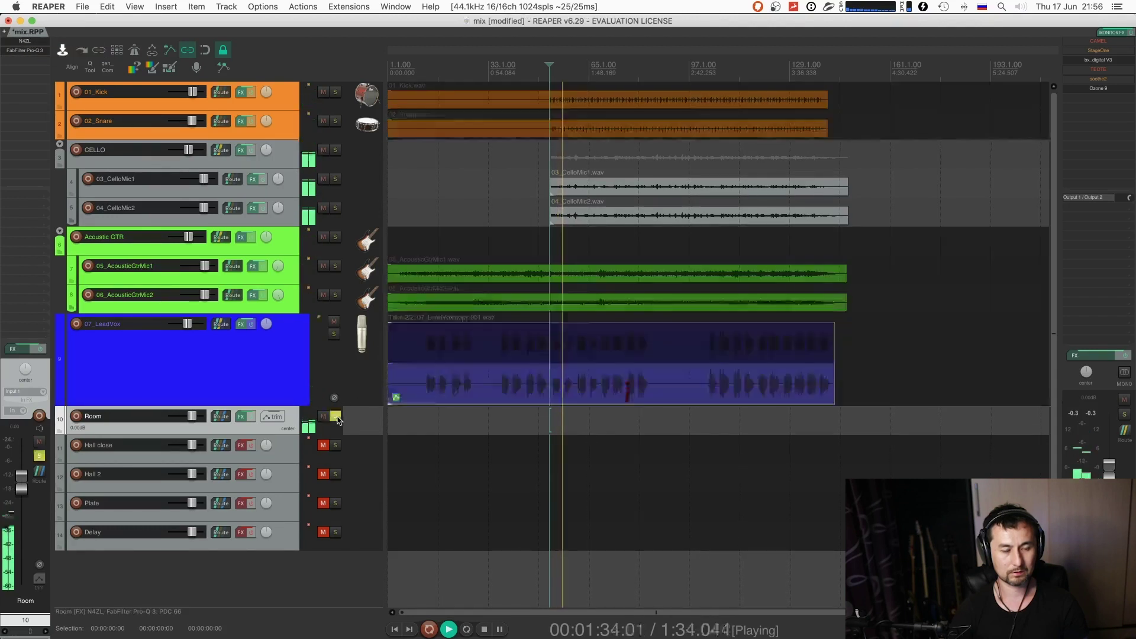
{"action": "left_click", "coordinate": [29, 52]}
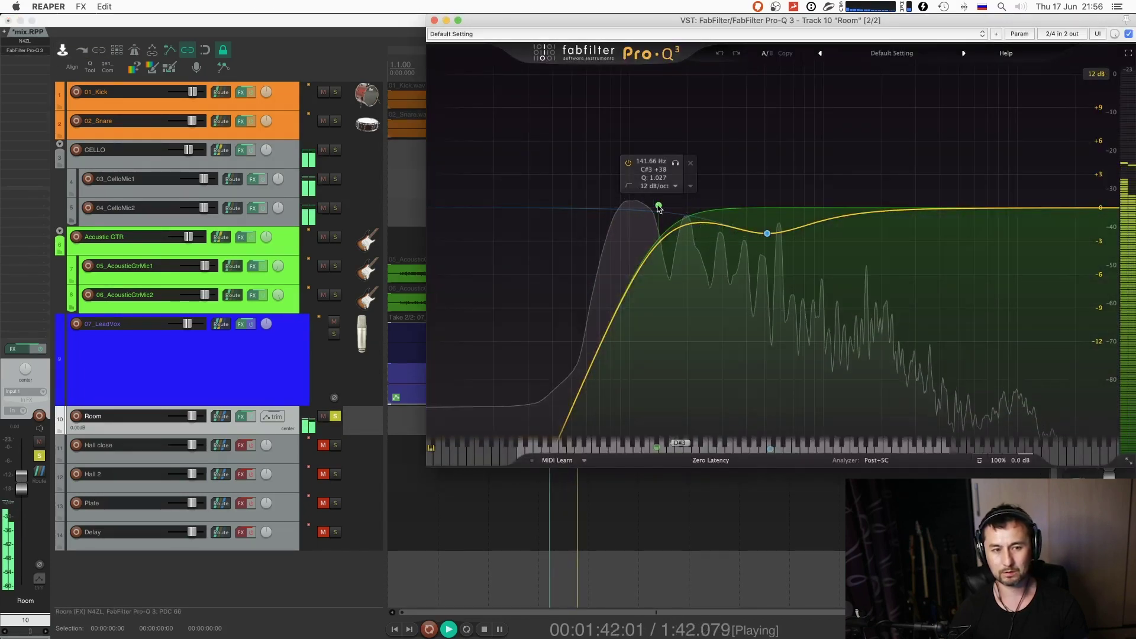
{"action": "mouse_move", "coordinate": [659, 207]}
{"action": "left_mouse_down"}
{"action": "mouse_move", "coordinate": [566, 202]}
{"action": "mouse_move", "coordinate": [653, 200]}
{"action": "left_mouse_up"}
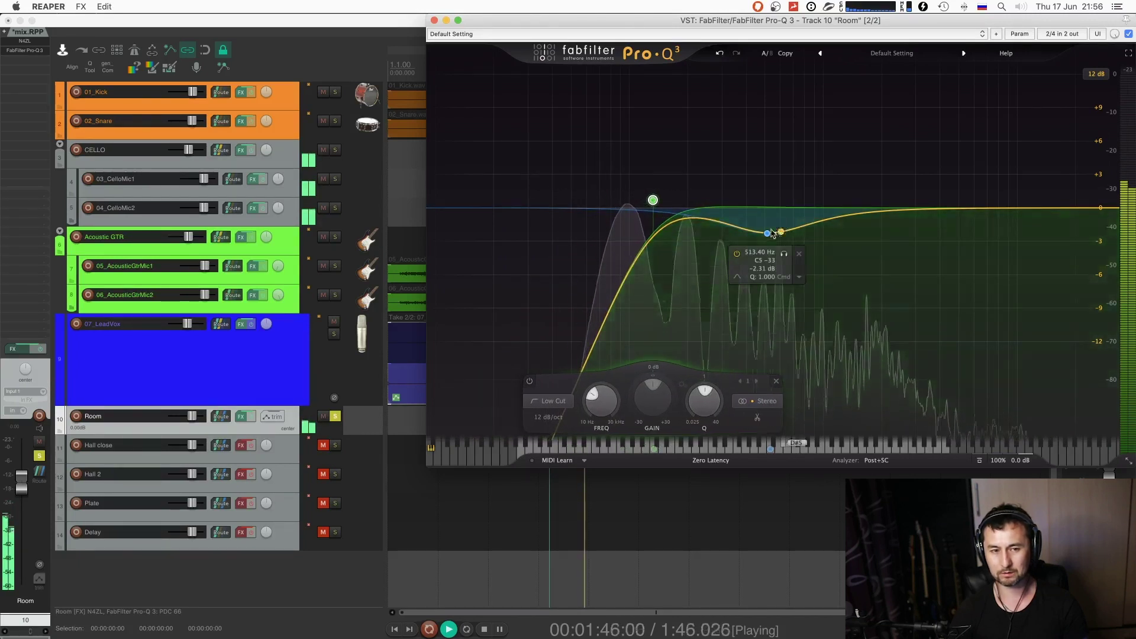
{"action": "mouse_move", "coordinate": [773, 233]}
{"action": "left_mouse_down"}
{"action": "mouse_move", "coordinate": [771, 98]}
{"action": "mouse_move", "coordinate": [769, 245]}
{"action": "left_mouse_up"}
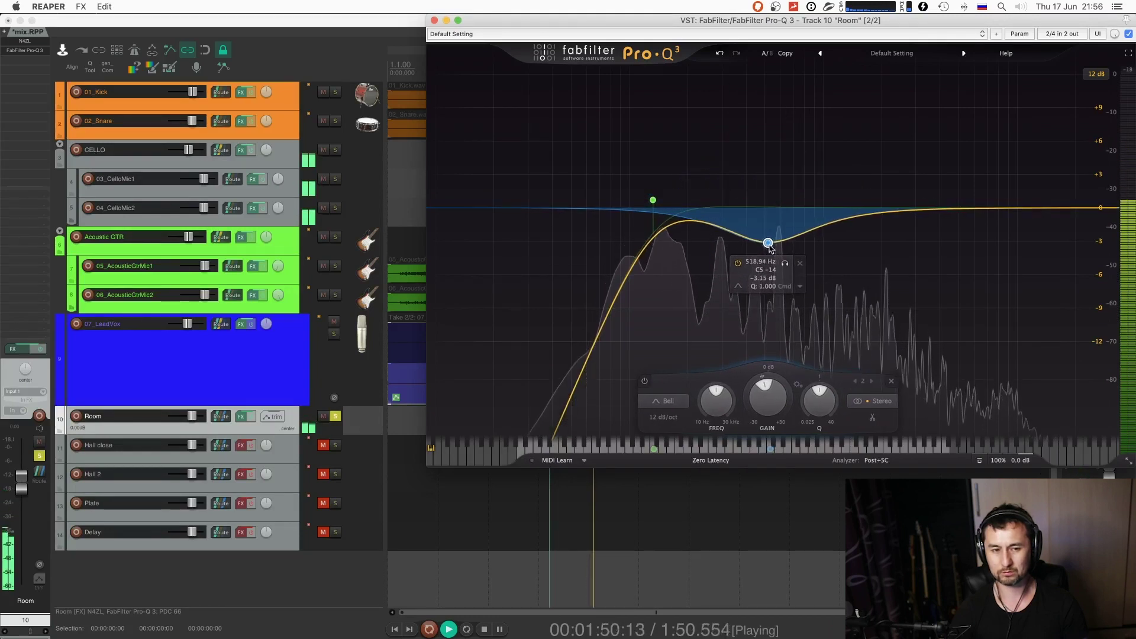
{"action": "left_click", "coordinate": [434, 20]}
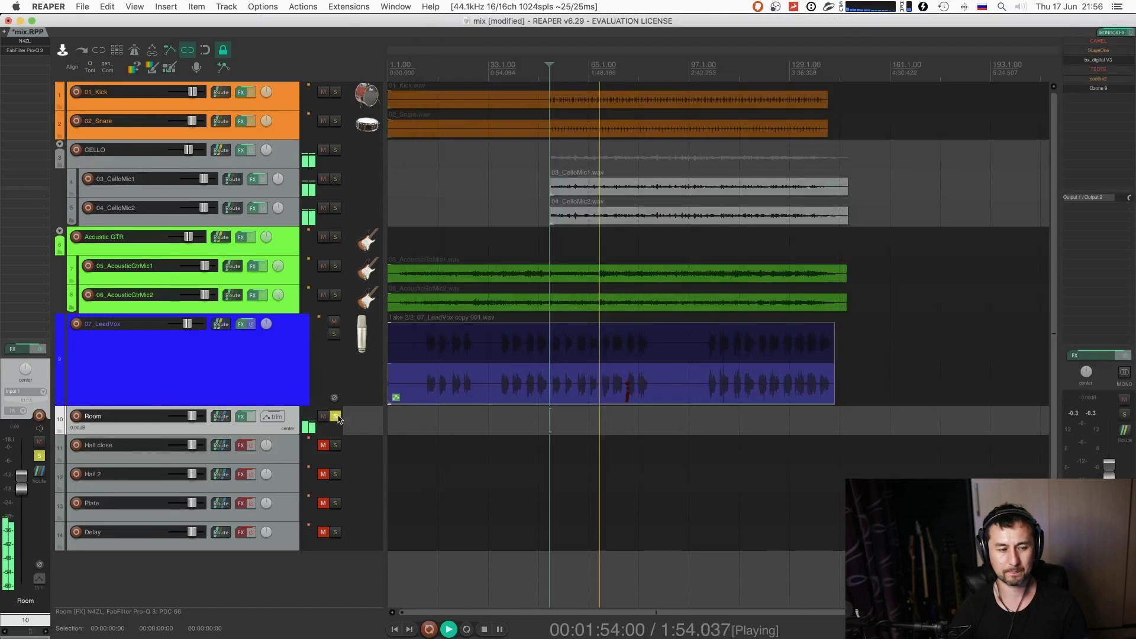
- With CELLO soloed alongside Room and the project saved, set the Room track's N4ZL distance from mic to source to 5.80
{"action": "left_click", "coordinate": [335, 150]}
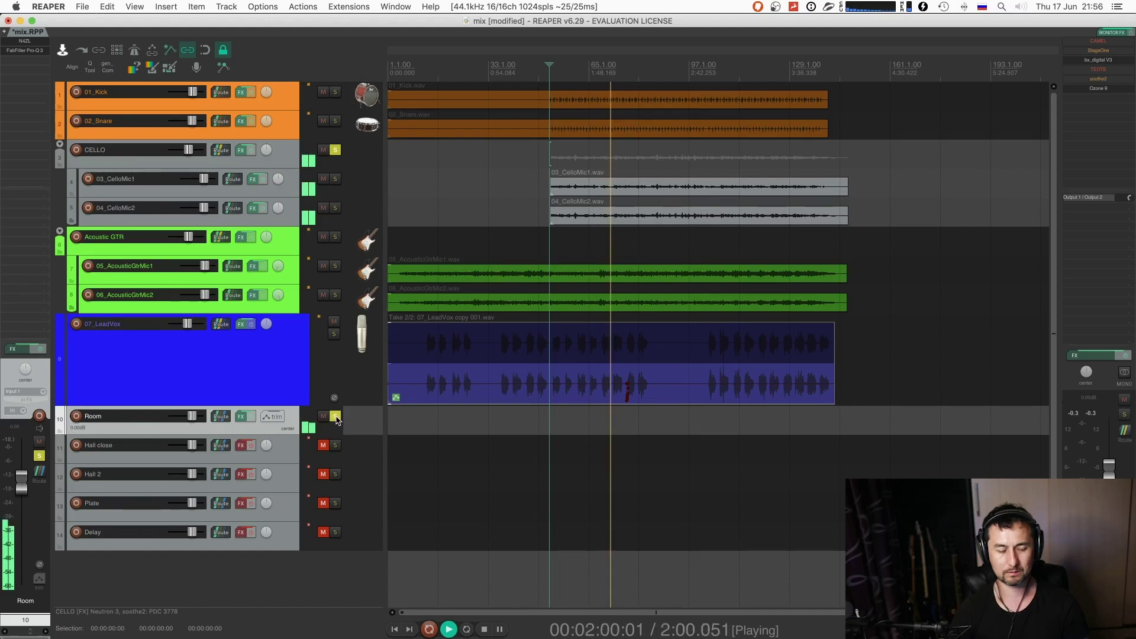
{"action": "key", "text": "super+s"}
{"action": "left_click", "coordinate": [25, 41]}
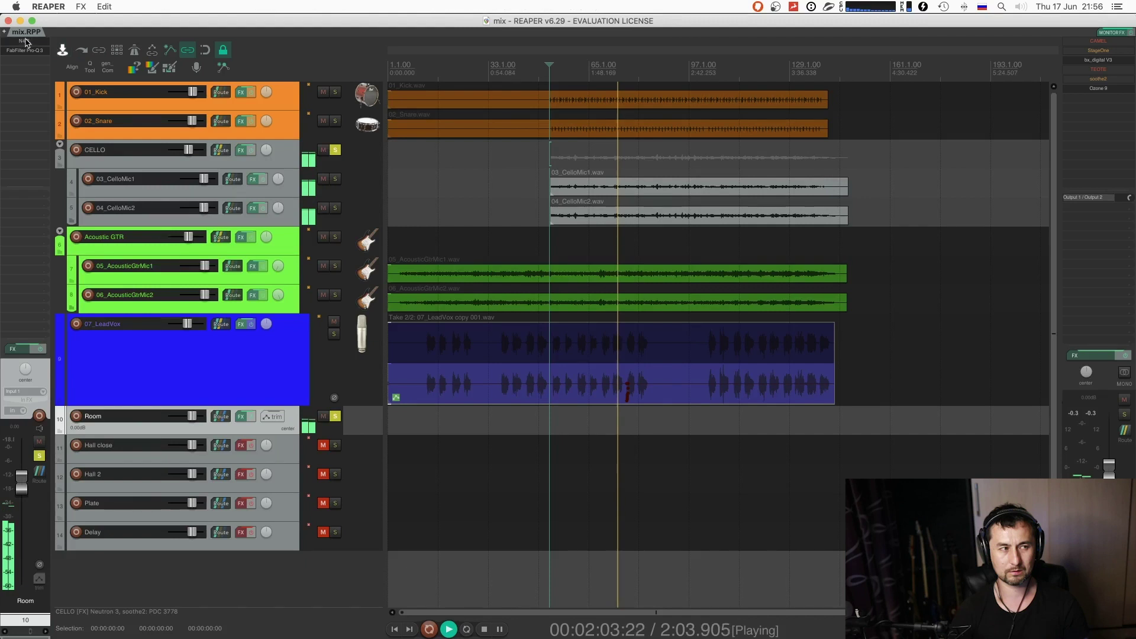
{"action": "left_click_drag", "start_coordinate": [806, 29], "coordinate": [708, 77]}
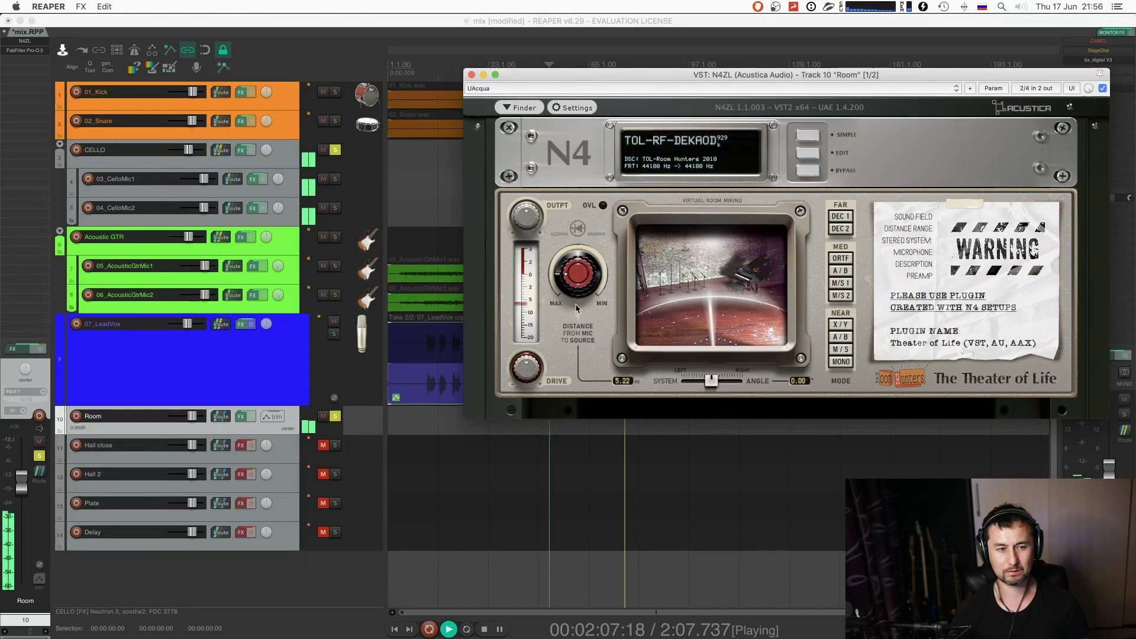
{"action": "left_click_drag", "start_coordinate": [575, 308], "coordinate": [579, 284]}
{"action": "left_click_drag", "start_coordinate": [589, 226], "coordinate": [592, 176]}
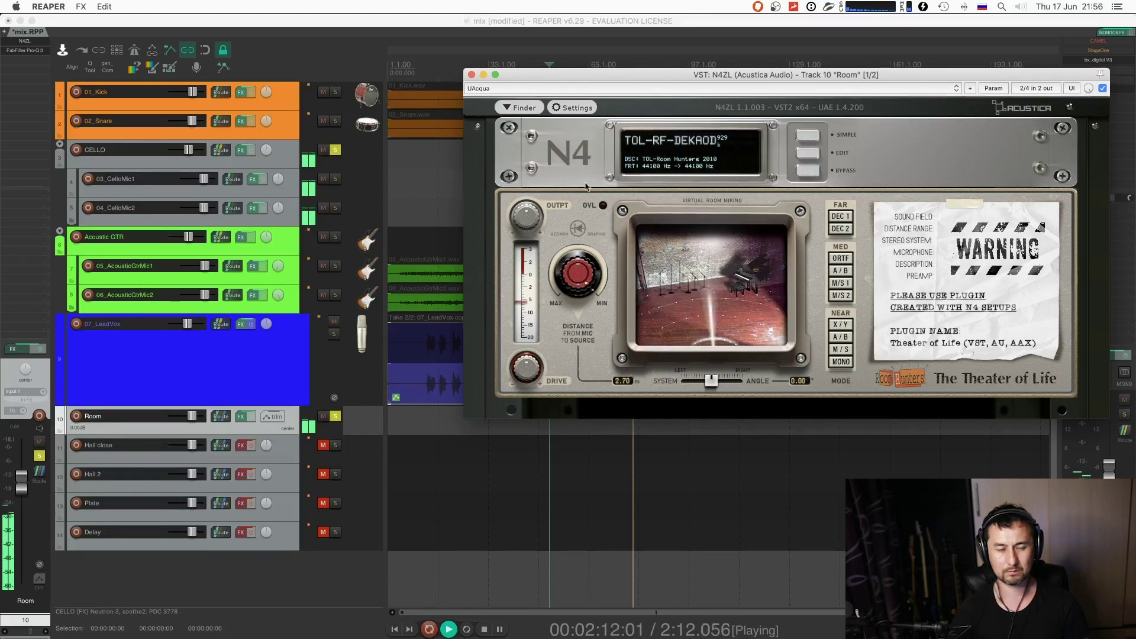
{"action": "left_click_drag", "start_coordinate": [583, 269], "coordinate": [585, 274]}
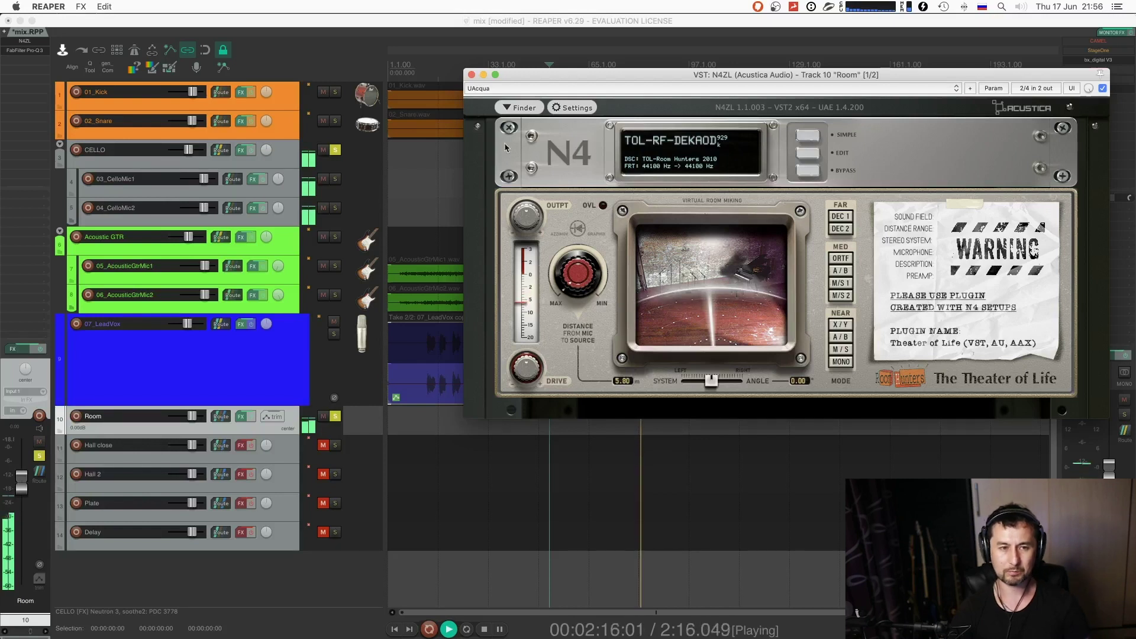
- Close the N4ZL plug-in, stop playback, and clear the solos on the Room and CELLO tracks
{"action": "left_click", "coordinate": [438, 272]}
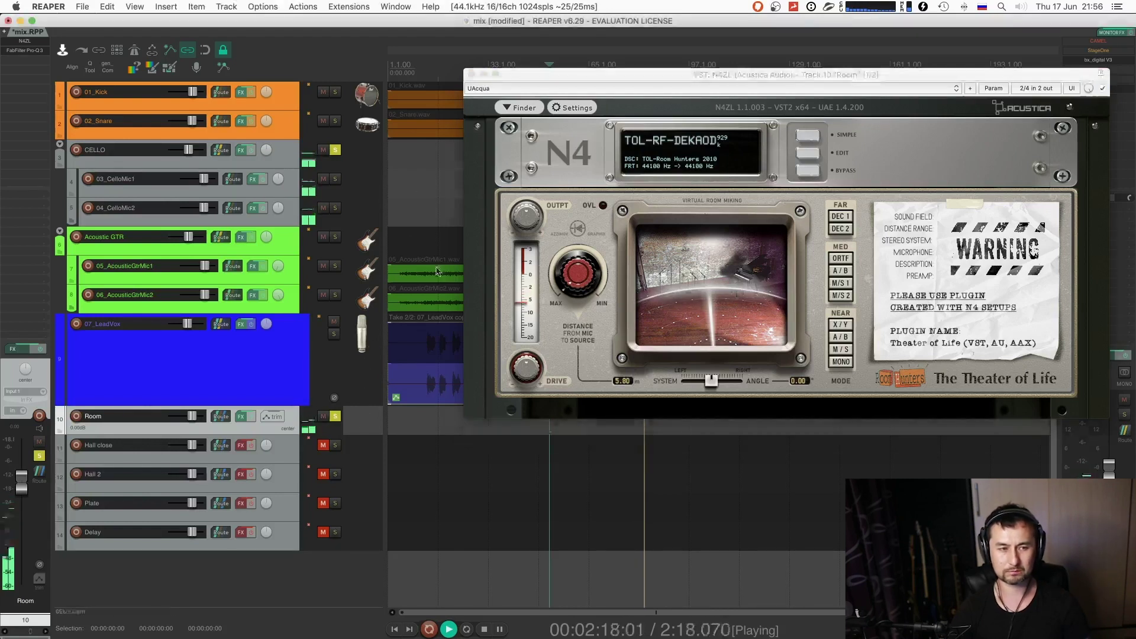
{"action": "key", "text": "Escape"}
{"action": "key", "text": "space"}
{"action": "left_click", "coordinate": [336, 417]}
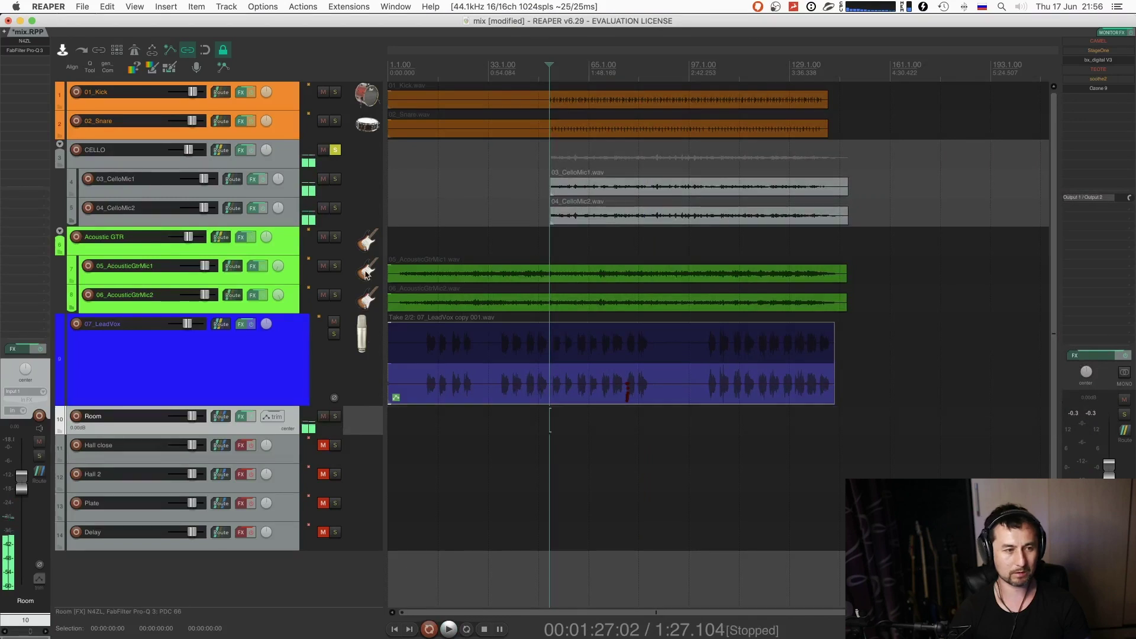
{"action": "left_click", "coordinate": [335, 150]}
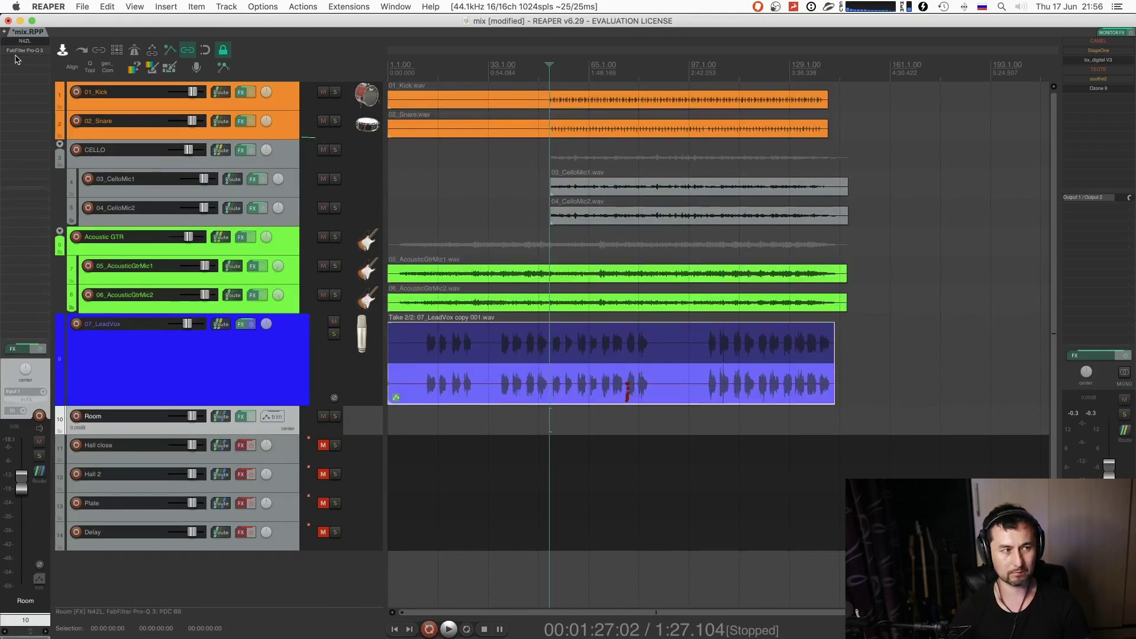
- Disable N4ZL on the Room track and add the VSS3 reverb after FabFilter Pro-Q 3
{"action": "double_click", "coordinate": [33, 67]}
{"action": "key", "text": "Escape"}
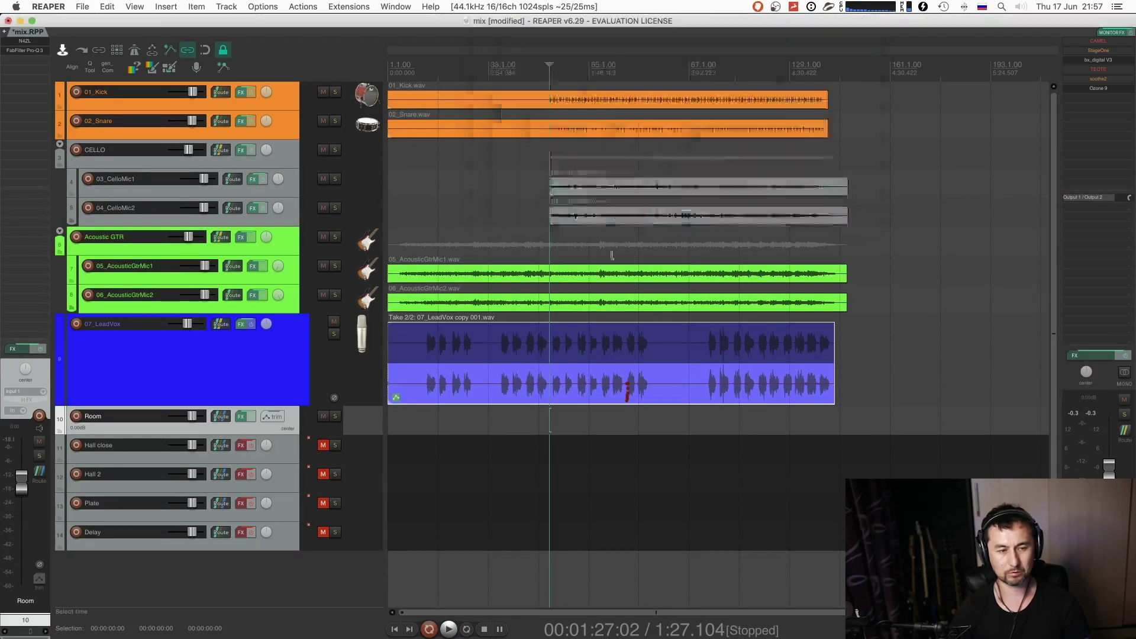
{"action": "key", "text": "t"}
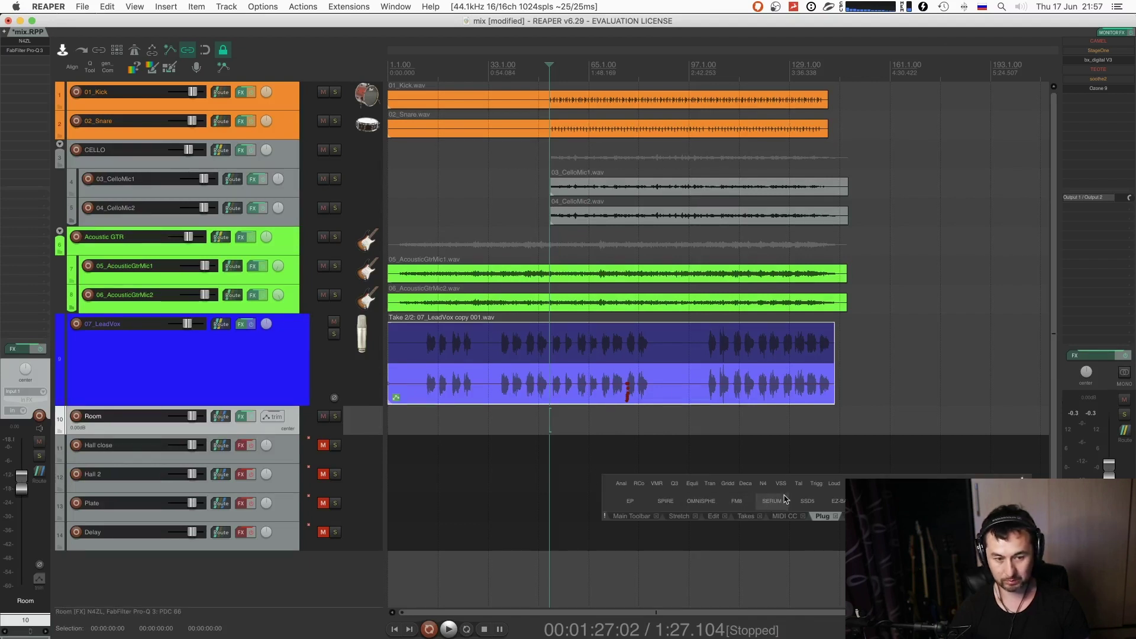
{"action": "left_click", "coordinate": [36, 42], "text": "shift"}
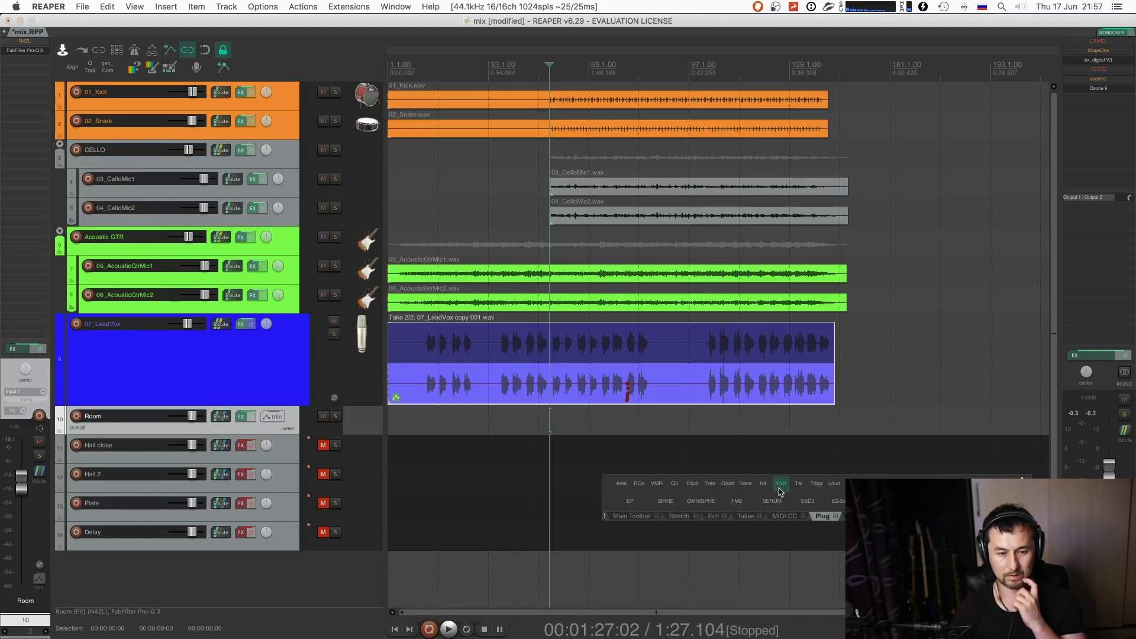
{"action": "left_click", "coordinate": [780, 491]}
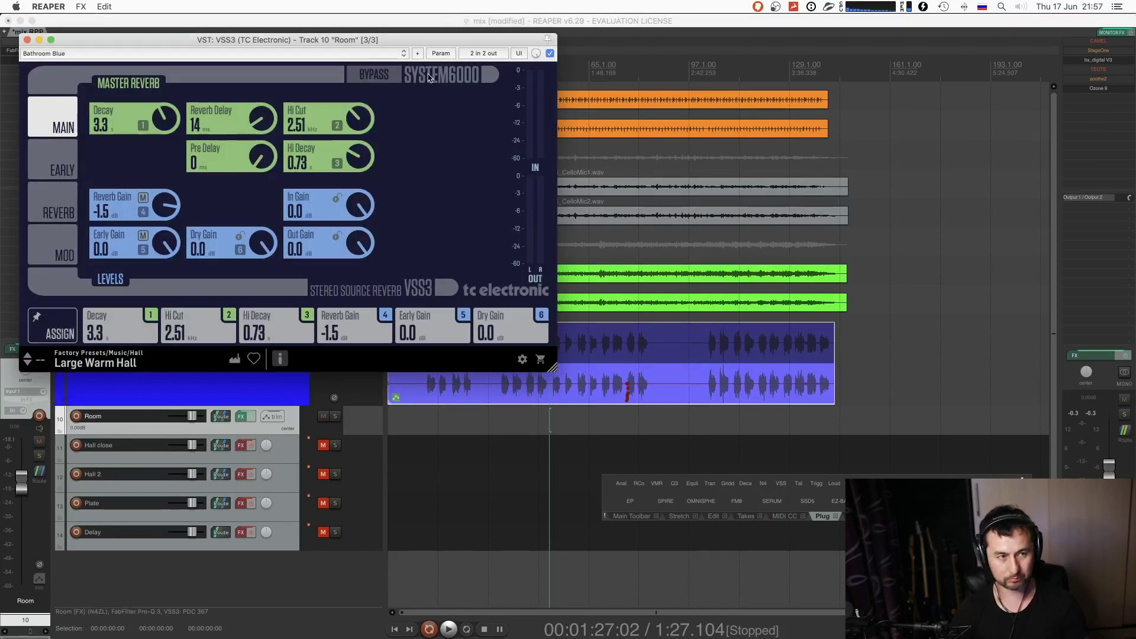
{"action": "left_click_drag", "start_coordinate": [403, 40], "coordinate": [915, 133]}
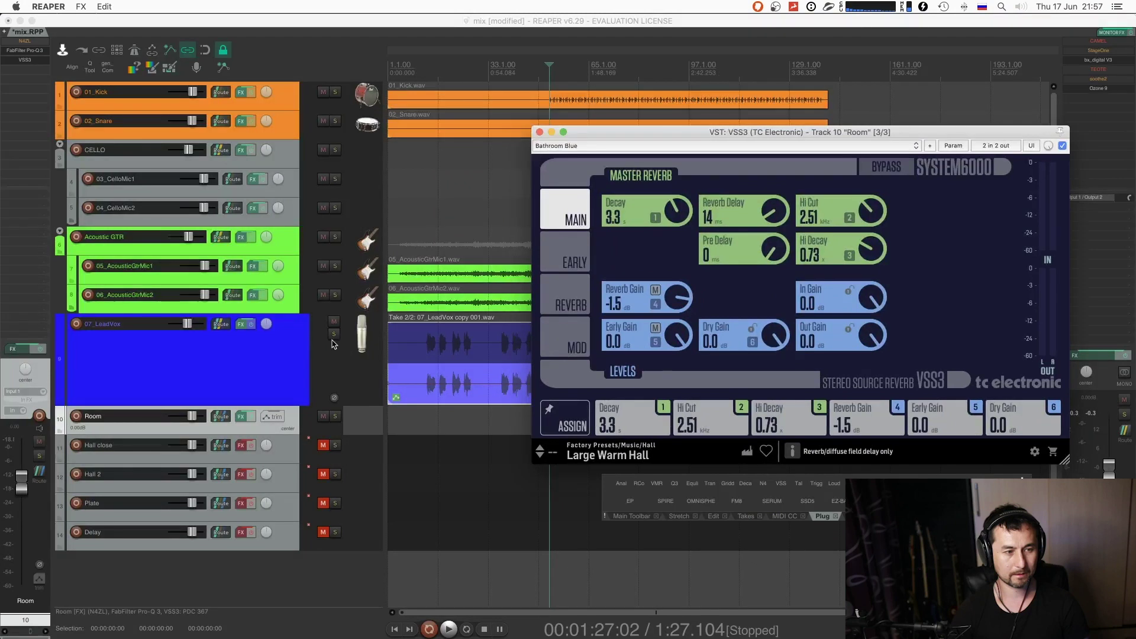
- Solo the Room track and audition the VSS3 reverb, moving the playback position to about 2:07
{"action": "left_click", "coordinate": [366, 425]}
{"action": "left_click", "coordinate": [335, 416]}
{"action": "left_click", "coordinate": [445, 401]}
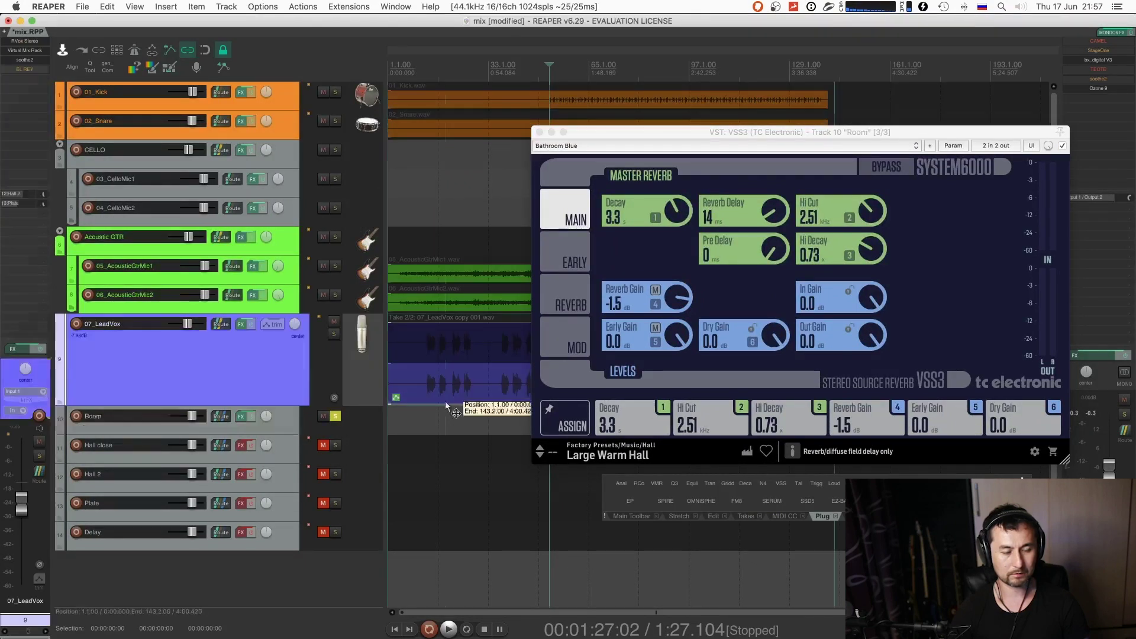
{"action": "key", "text": "space"}
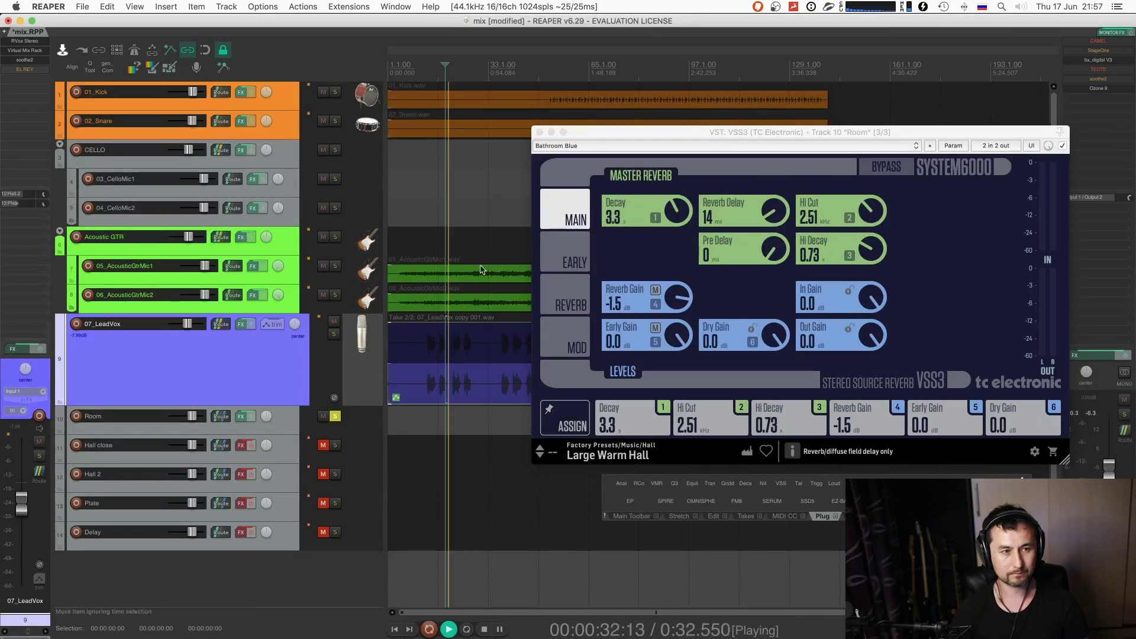
{"action": "left_click", "coordinate": [625, 80]}
{"action": "left_click_drag", "start_coordinate": [644, 132], "coordinate": [628, 131]}
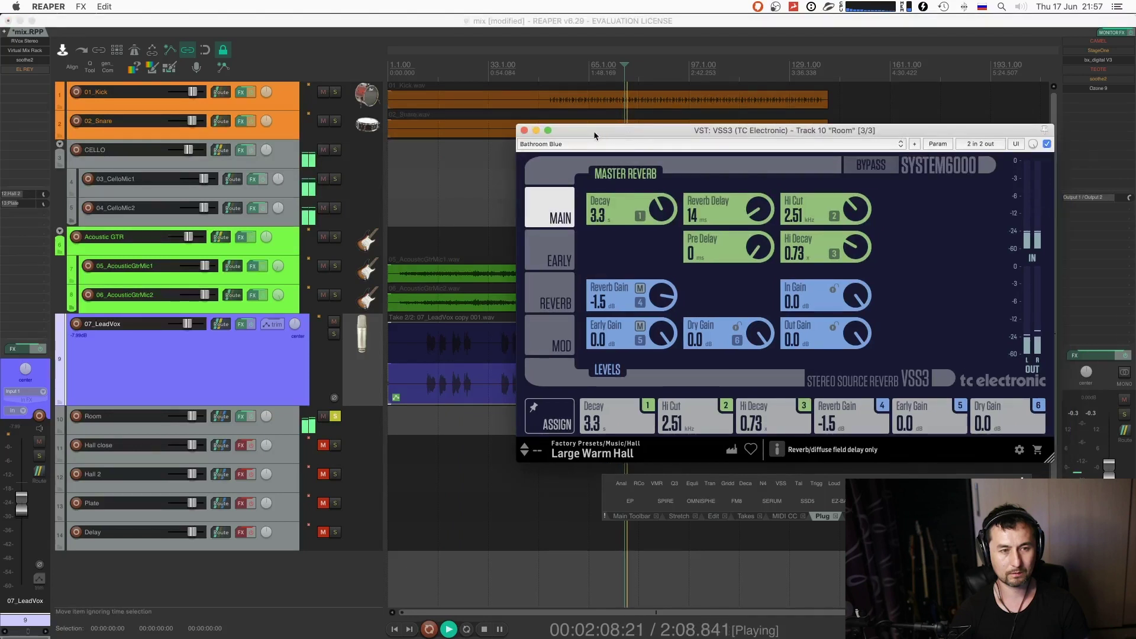
{"action": "left_click", "coordinate": [601, 22]}
{"action": "key", "text": "space"}
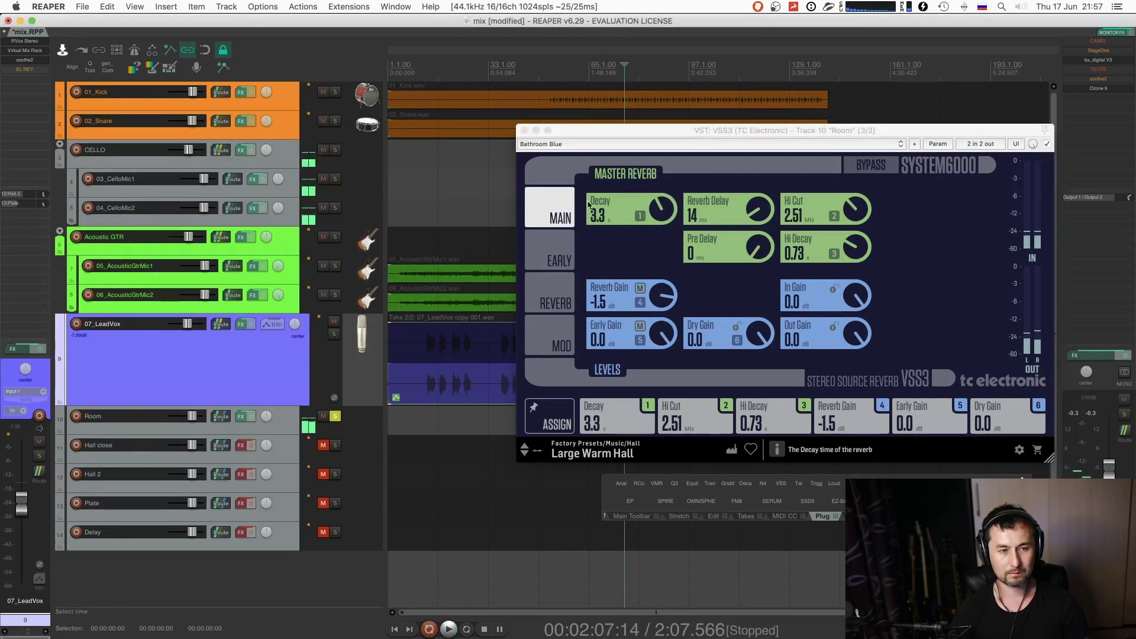
- Load the signature preset Hit Room Moore Rec in the Room track's VSS3 reverb
{"action": "left_click", "coordinate": [569, 148]}
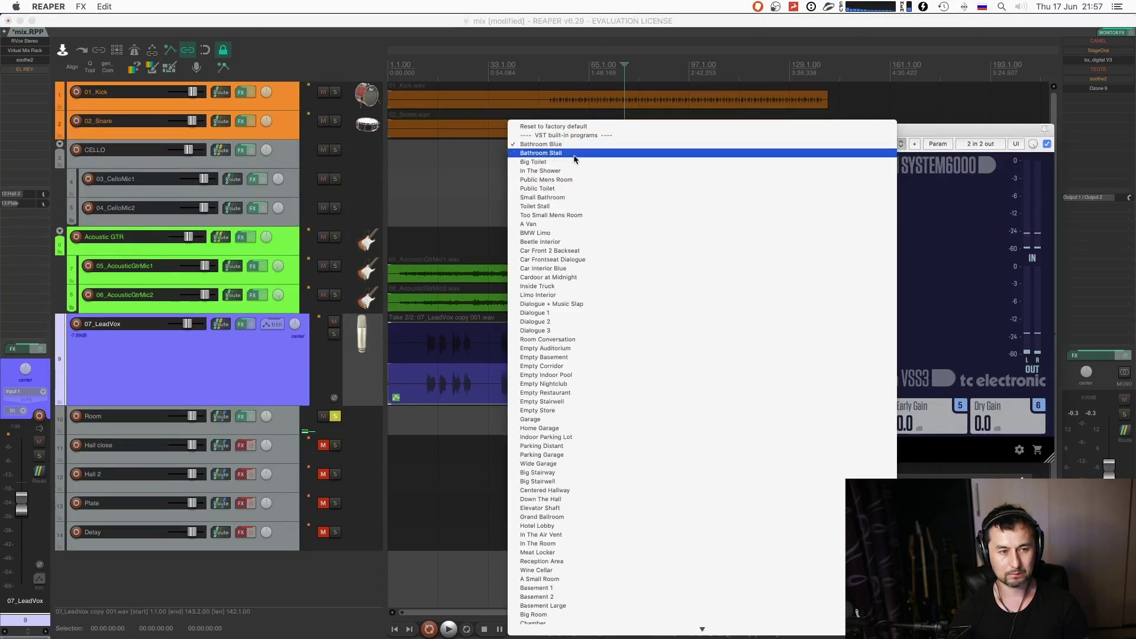
{"action": "left_click", "coordinate": [947, 216]}
{"action": "left_click", "coordinate": [592, 453]}
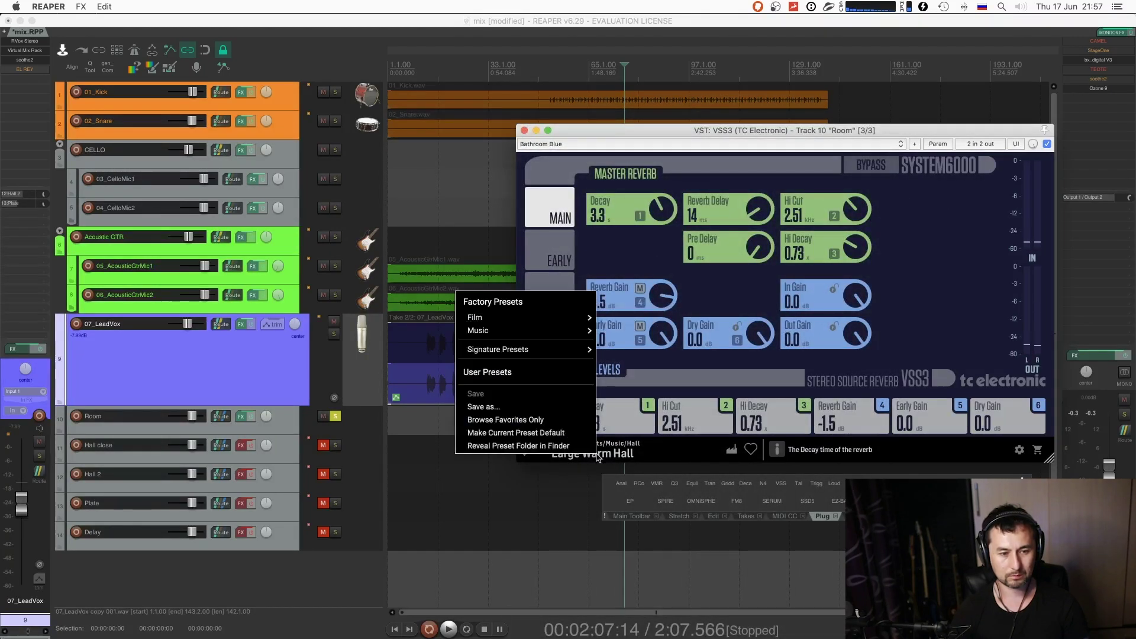
{"action": "mouse_move", "coordinate": [522, 350]}
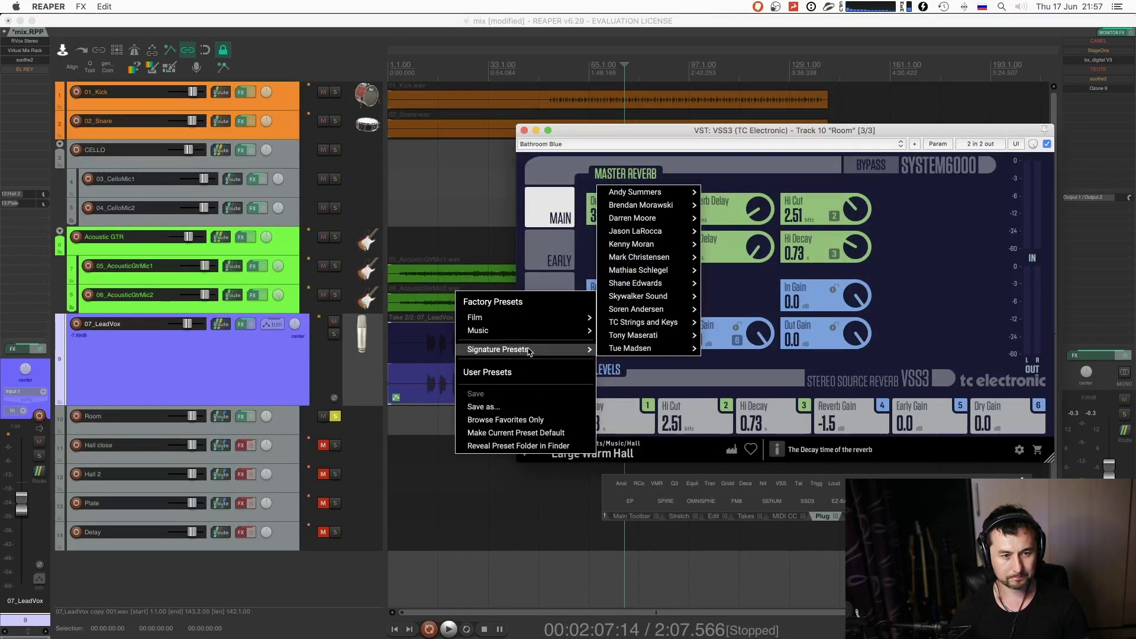
{"action": "mouse_move", "coordinate": [653, 341]}
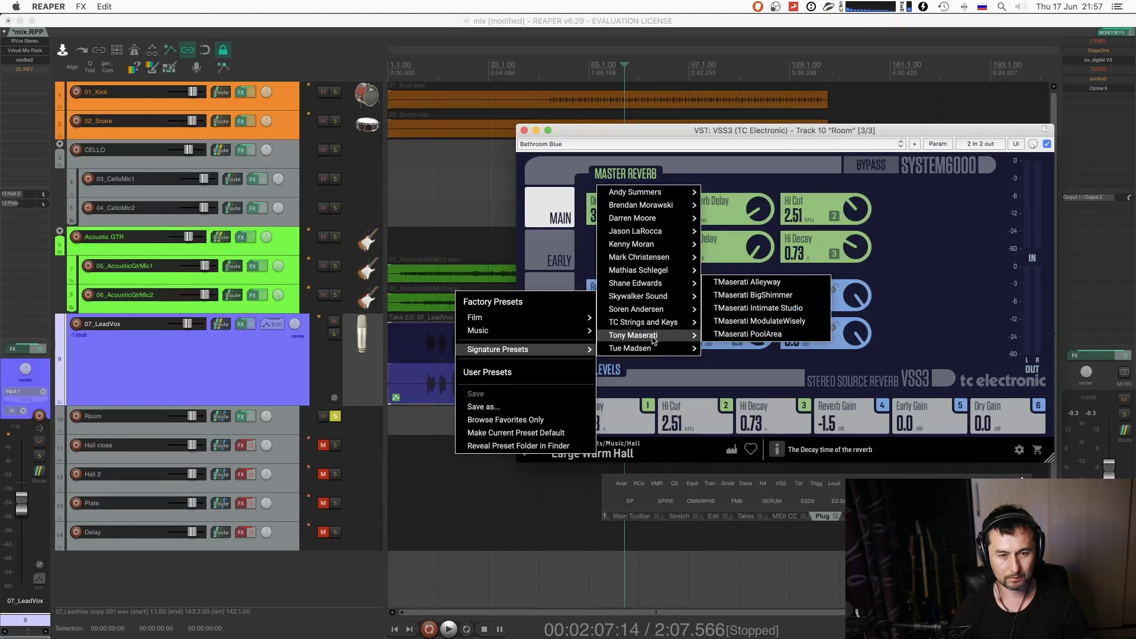
{"action": "mouse_move", "coordinate": [664, 285]}
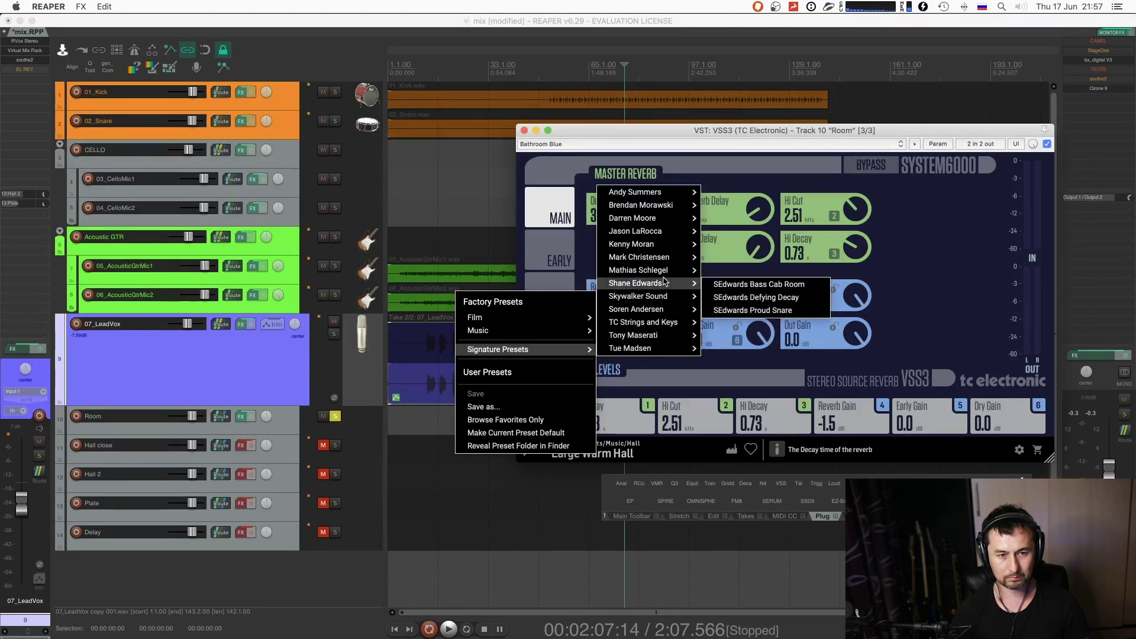
{"action": "mouse_move", "coordinate": [667, 223]}
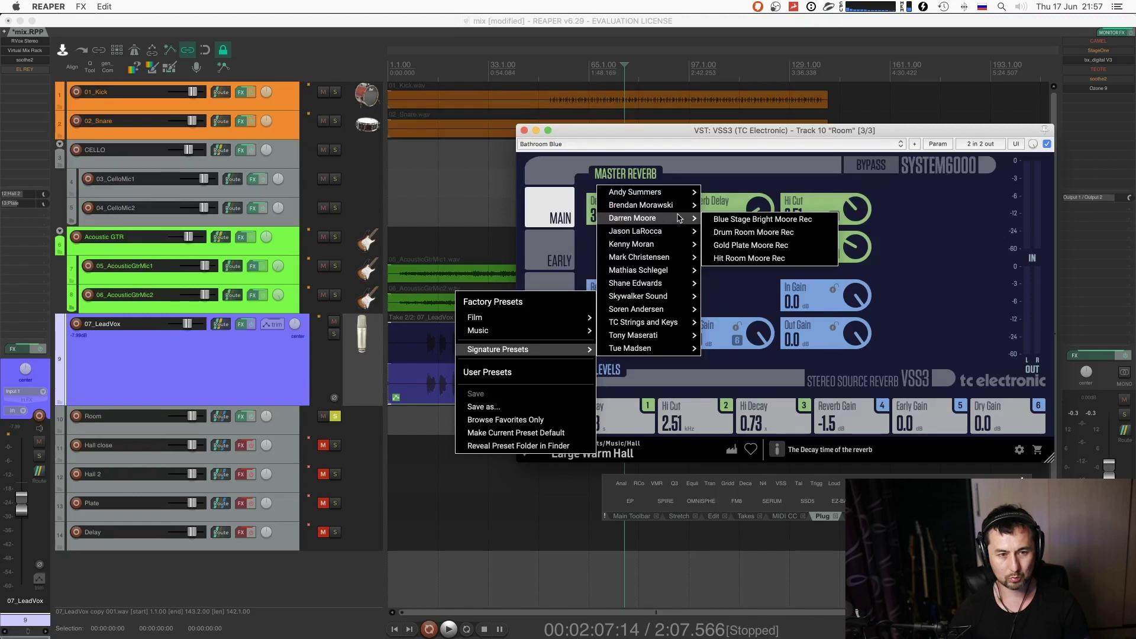
{"action": "left_click", "coordinate": [775, 263]}
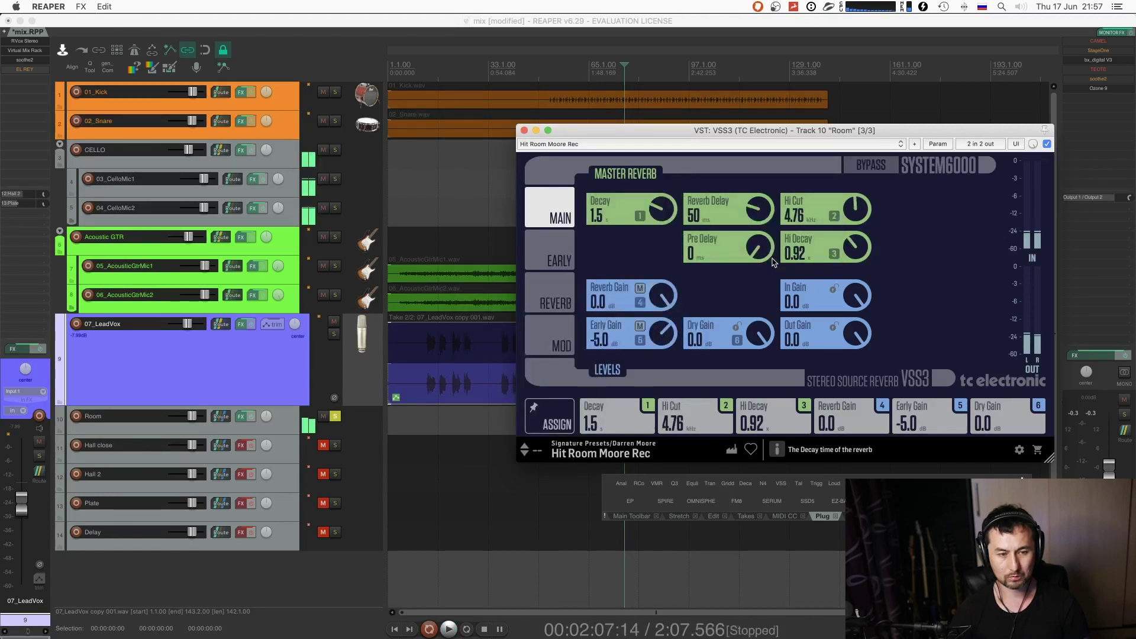
- Play the soloed Room track and set the VSS3 reverb's Dry Gain to OFF
{"action": "key", "text": "space"}
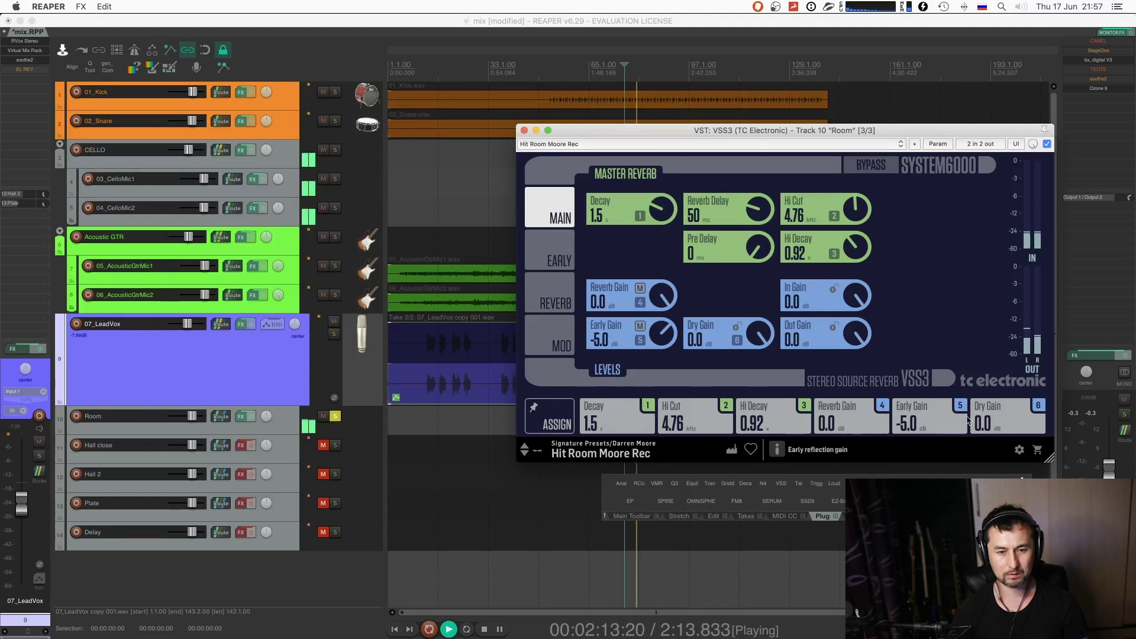
{"action": "left_click_drag", "start_coordinate": [995, 416], "coordinate": [995, 485]}
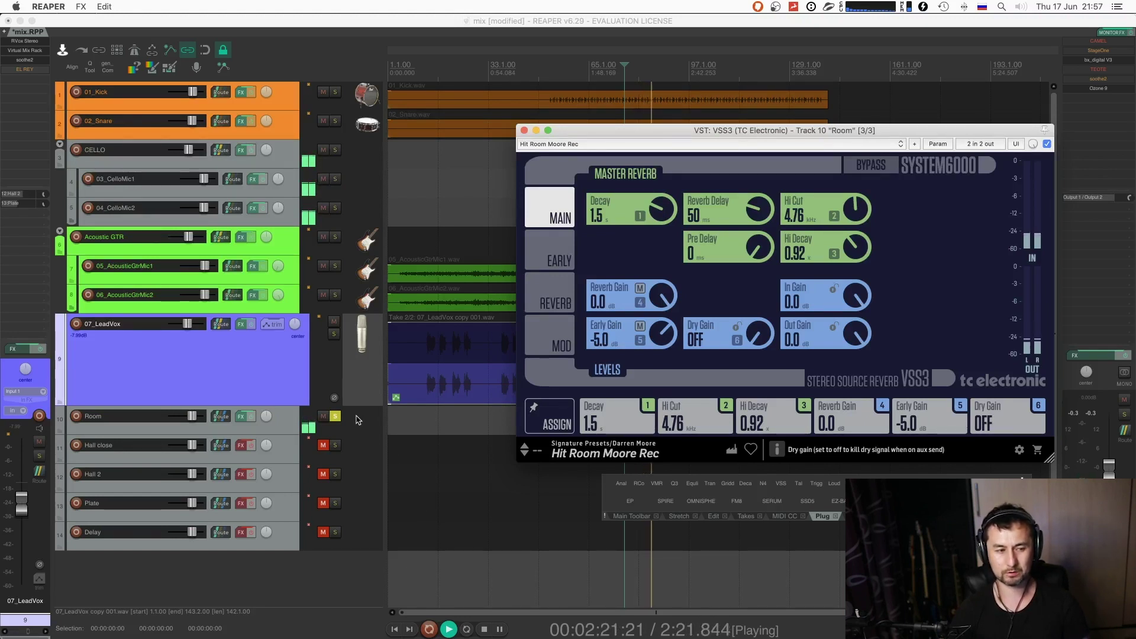
{"action": "scroll", "coordinate": [410, 258], "scroll_direction": "down", "scroll_amount": 3}
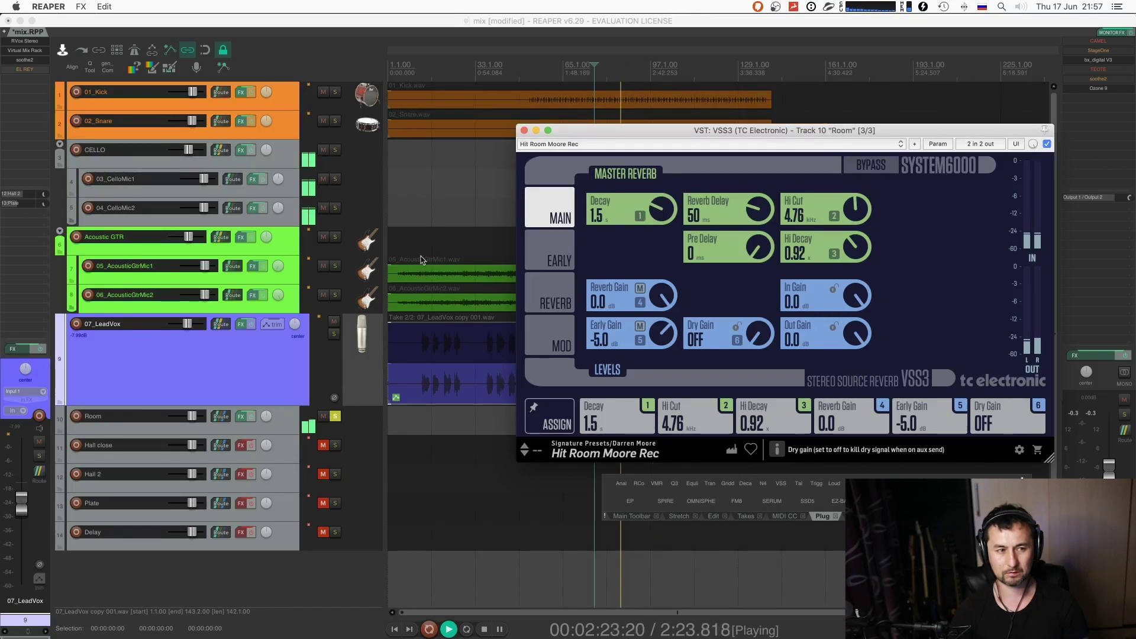
- Solo the CELLO folder alongside the Room track, compare it with and without the room reverb, and clear the solos
{"action": "middle_click", "coordinate": [420, 436]}
{"action": "left_click", "coordinate": [334, 150]}
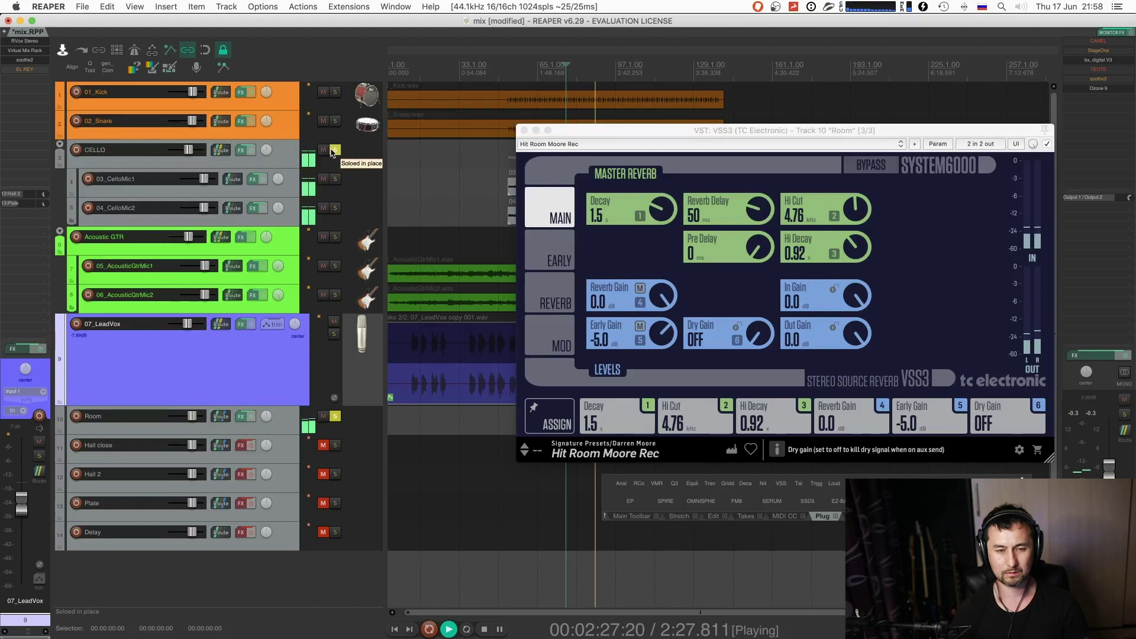
{"action": "left_click", "coordinate": [335, 418]}
{"action": "left_click", "coordinate": [335, 418]}
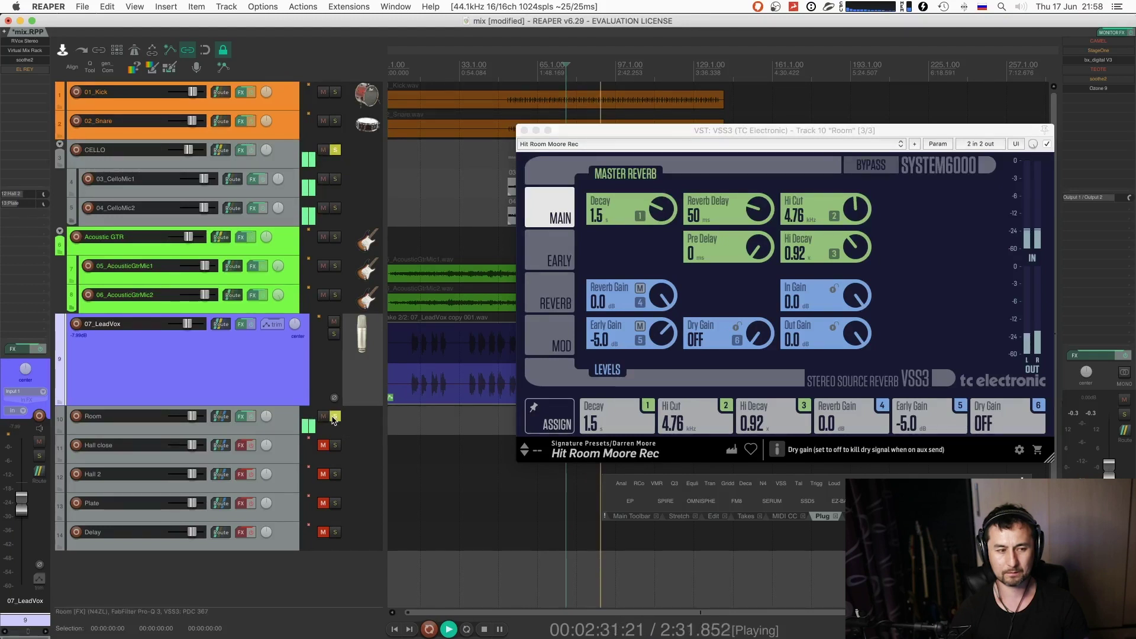
{"action": "left_click", "coordinate": [334, 418]}
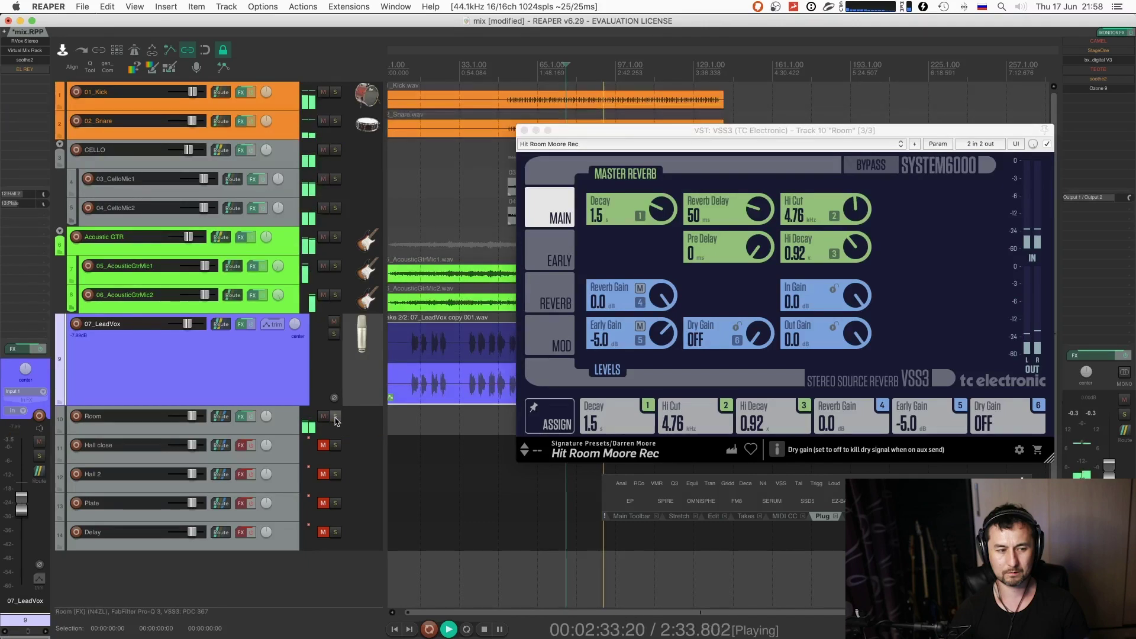
- Lower the CELLO folder's send to the Room track to -3.82 dB and stop playback
{"action": "left_click_drag", "start_coordinate": [634, 136], "coordinate": [605, 236]}
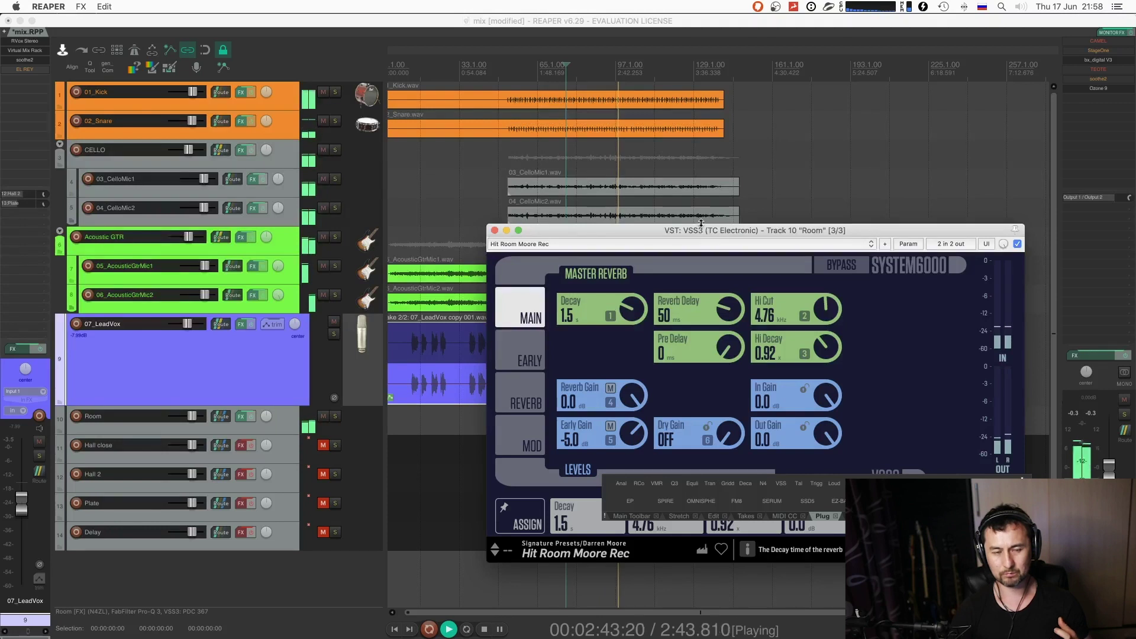
{"action": "left_click_drag", "start_coordinate": [703, 234], "coordinate": [708, 140]}
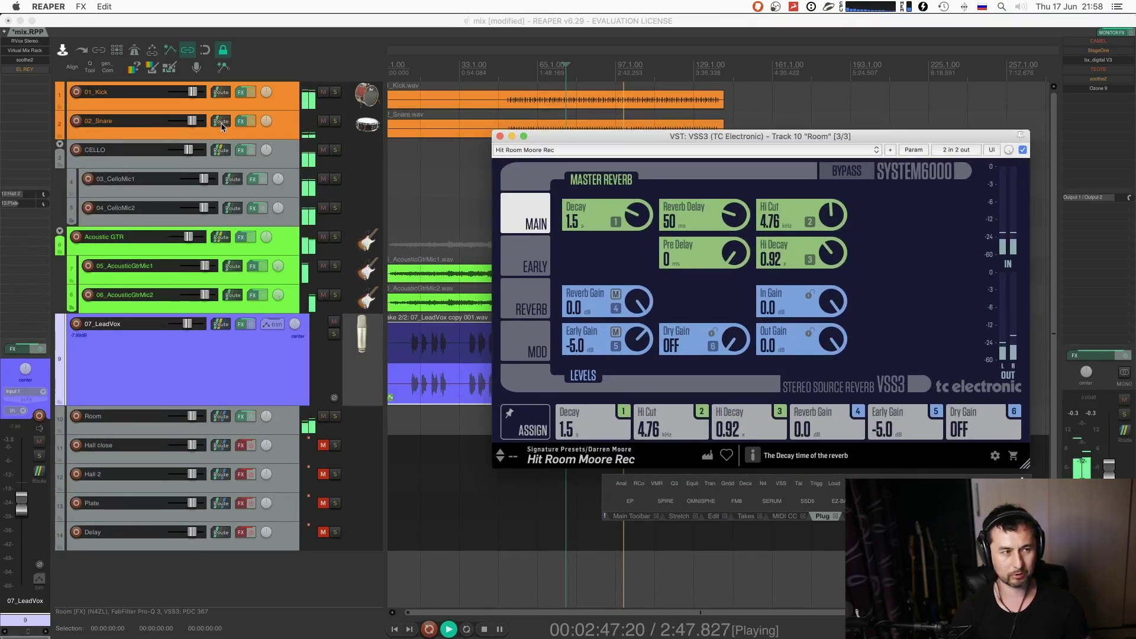
{"action": "left_click", "coordinate": [220, 151]}
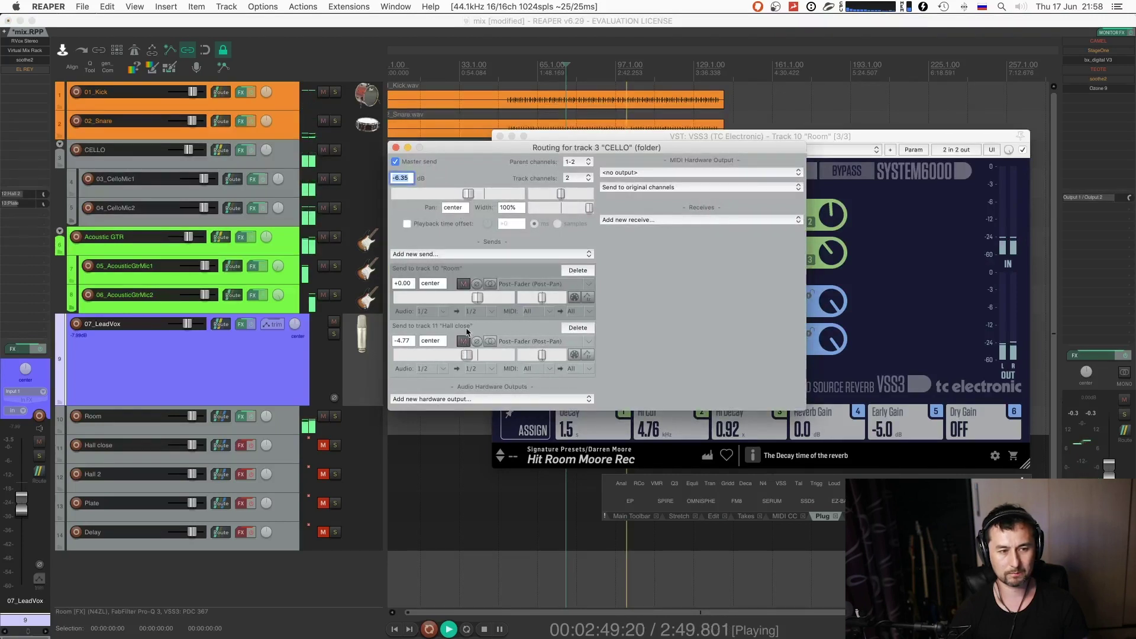
{"action": "left_click_drag", "start_coordinate": [477, 302], "coordinate": [472, 301]}
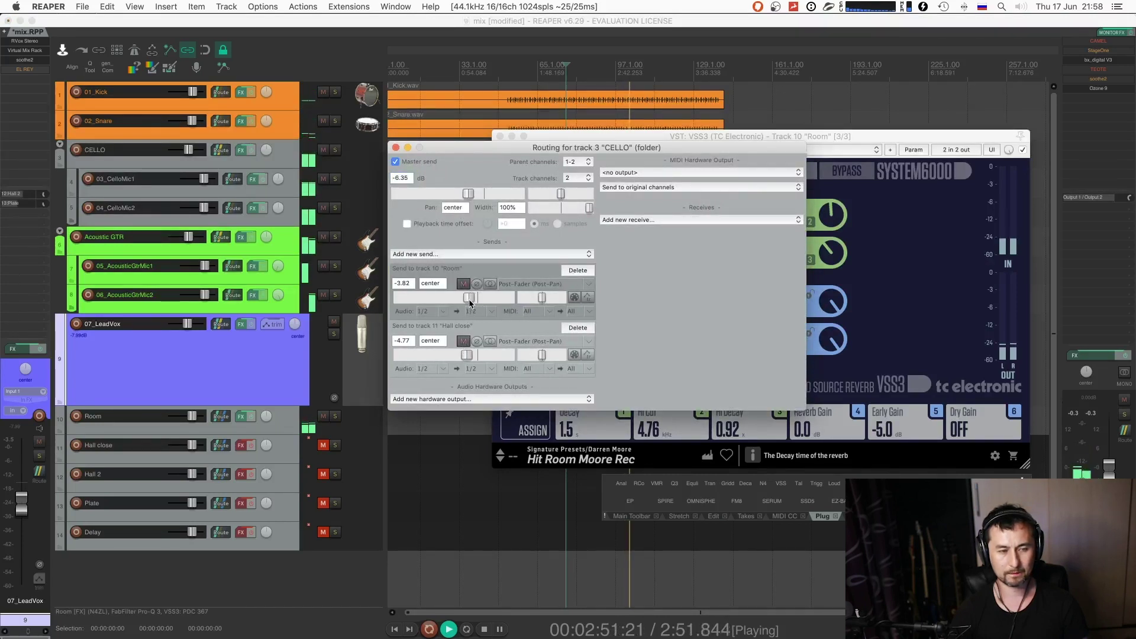
{"action": "left_click", "coordinate": [396, 148]}
{"action": "key", "text": "space"}
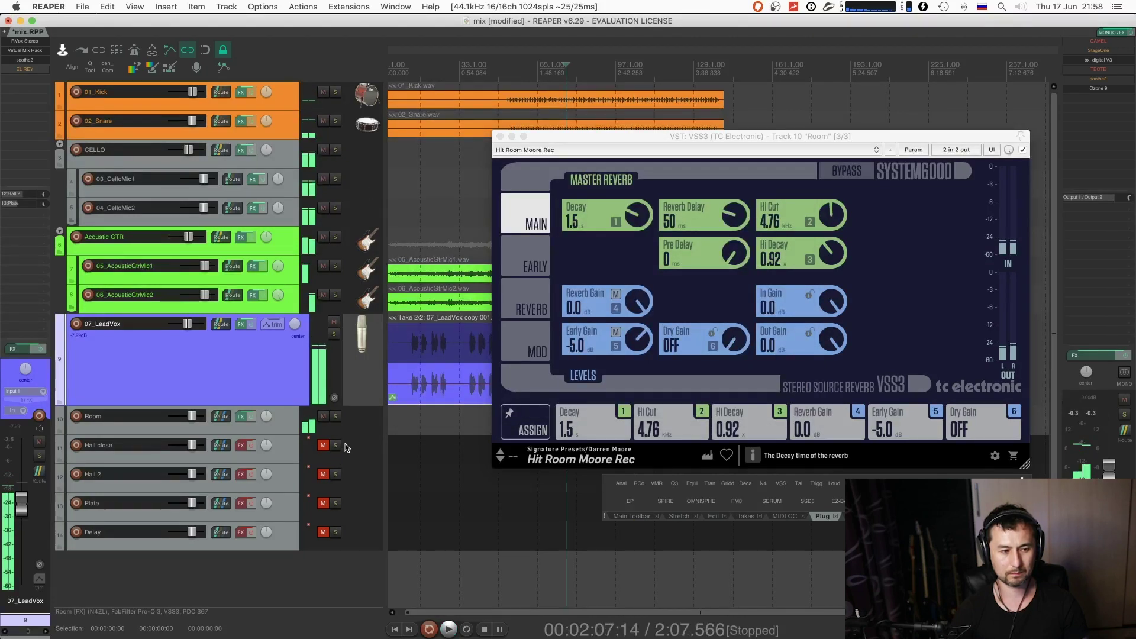
- Restart playback, solo and unmute the Hall close track, and enable its effects
{"action": "key", "text": "space"}
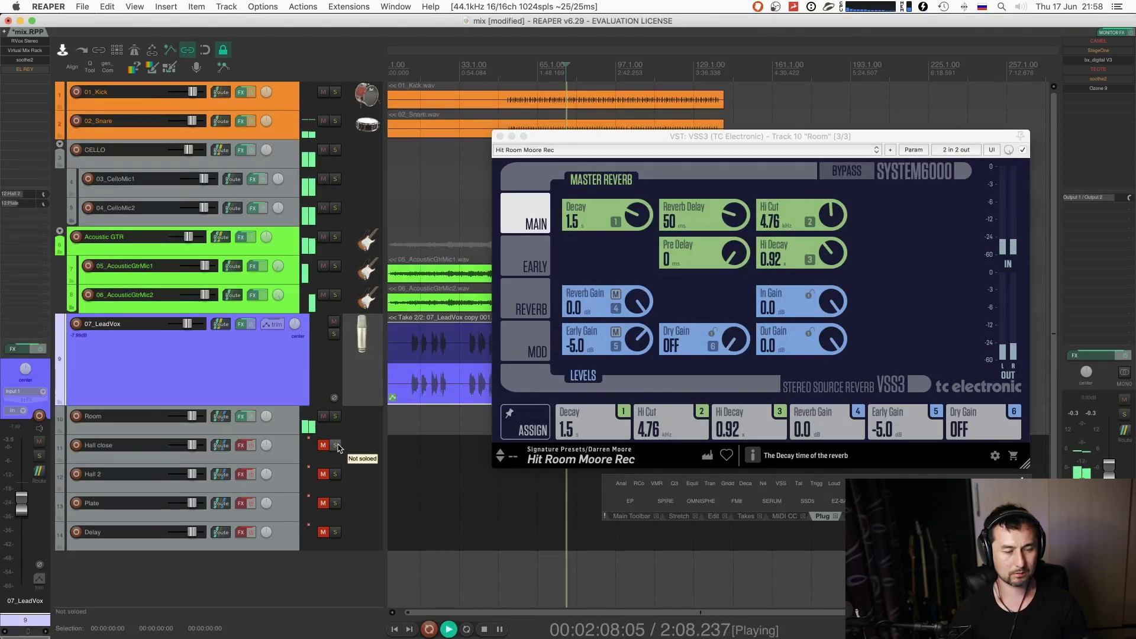
{"action": "left_click", "coordinate": [336, 445]}
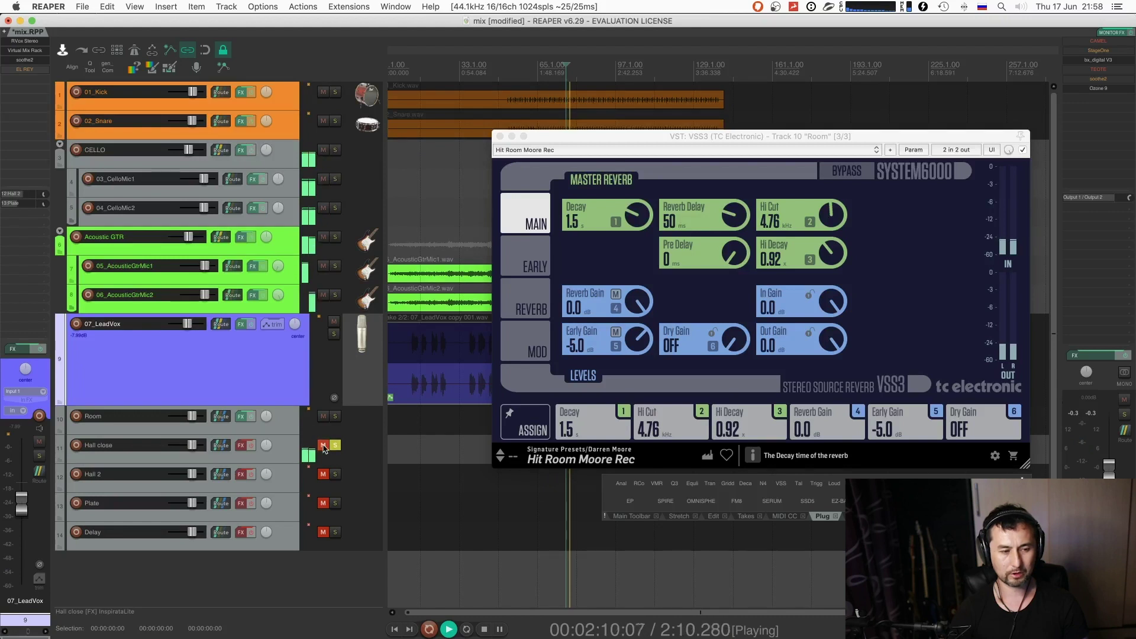
{"action": "left_click", "coordinate": [323, 445]}
{"action": "left_click", "coordinate": [290, 457]}
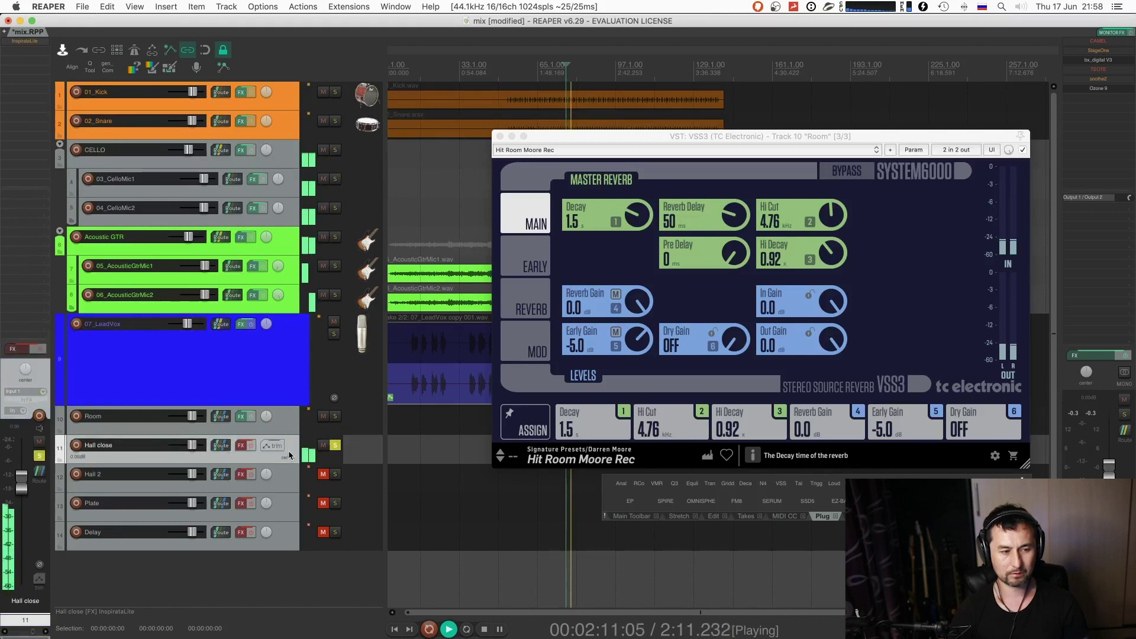
{"action": "left_click", "coordinate": [253, 446]}
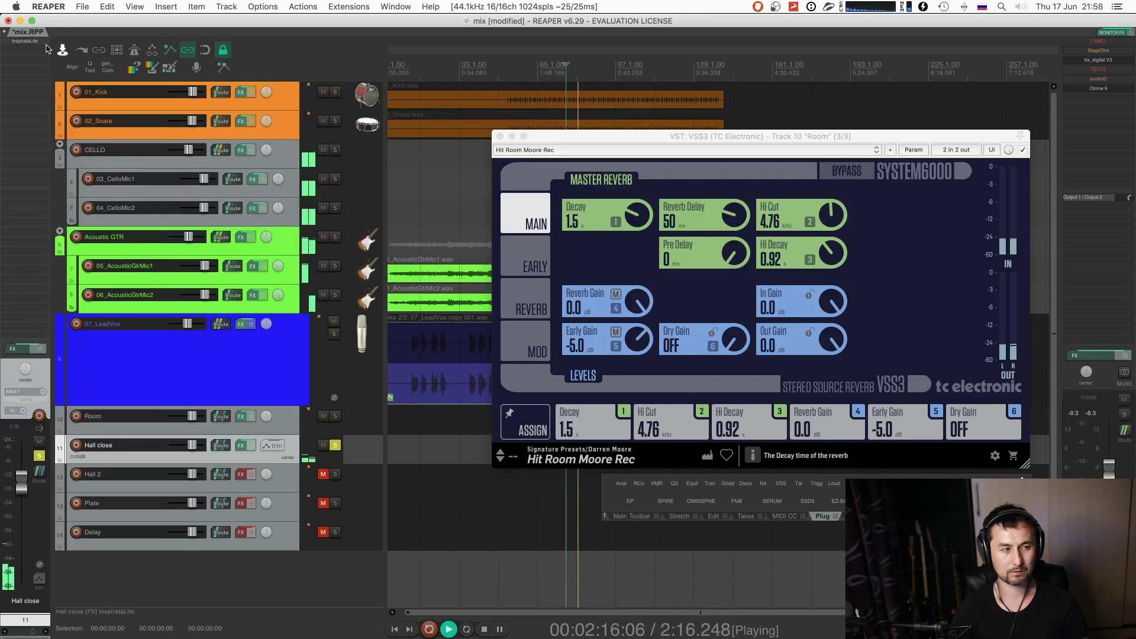
- Save the project and reduce the Width in the Hall close track's InspirataLite reverb
{"action": "key", "text": "super+s"}
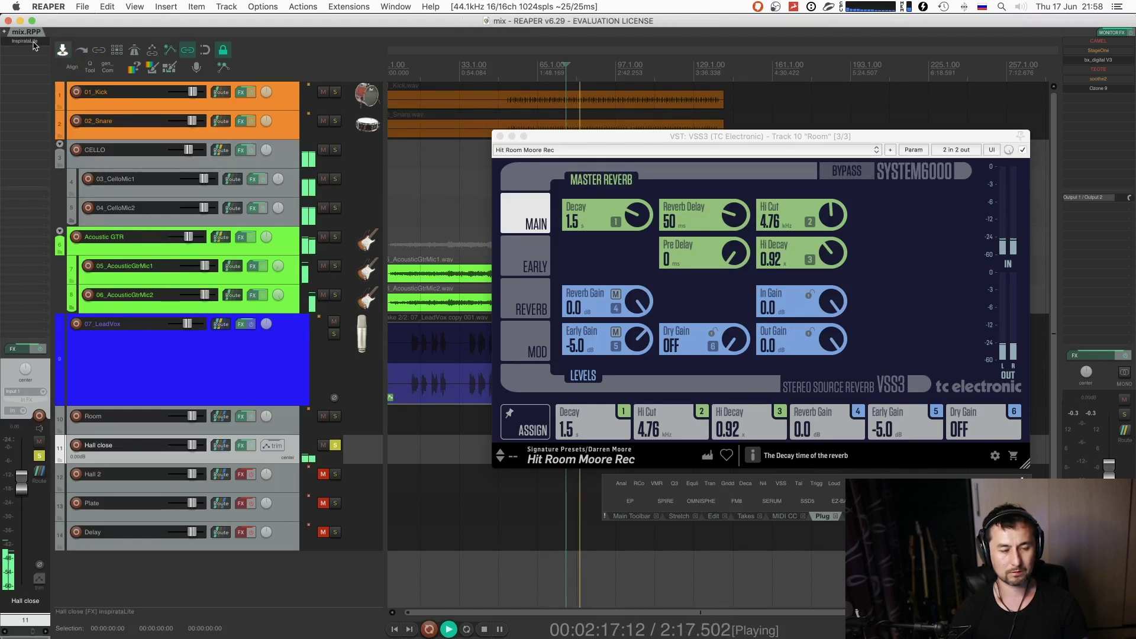
{"action": "left_click", "coordinate": [500, 136]}
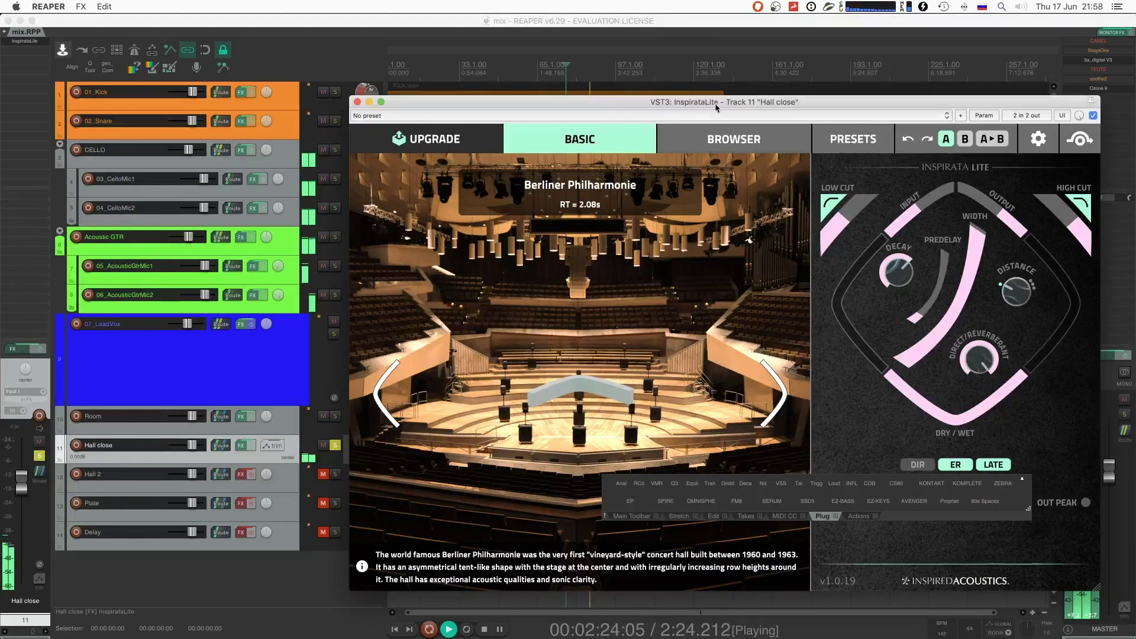
{"action": "left_click_drag", "start_coordinate": [976, 254], "coordinate": [947, 329]}
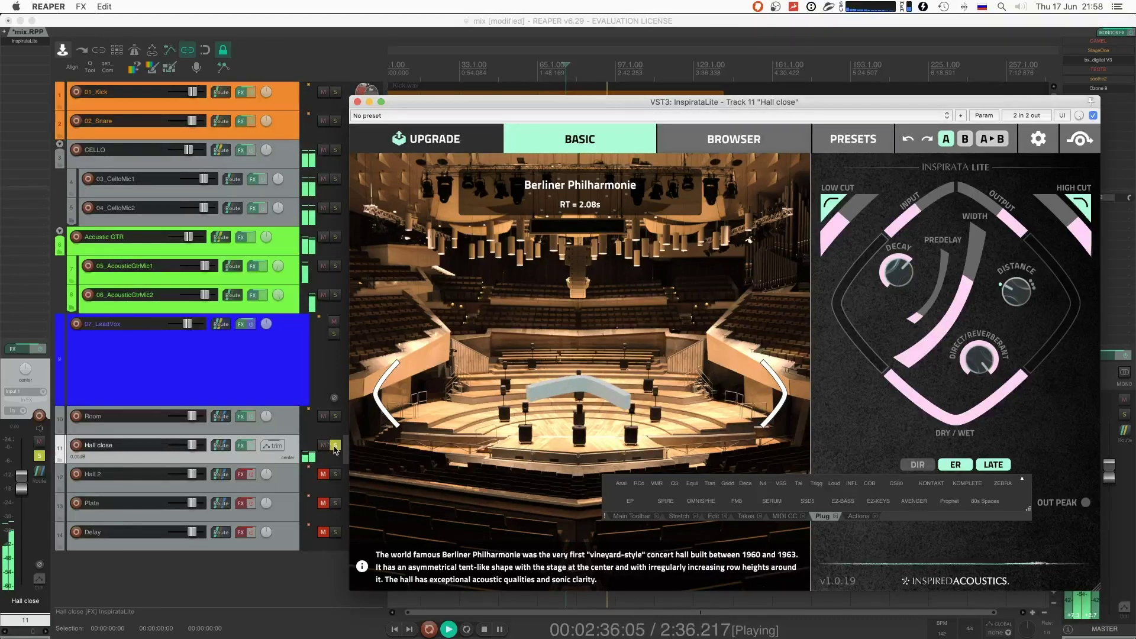
- Solo the Room track, compare it with and without Hall close during playback, and clear the solos
{"action": "left_click", "coordinate": [336, 416]}
{"action": "left_click", "coordinate": [336, 447]}
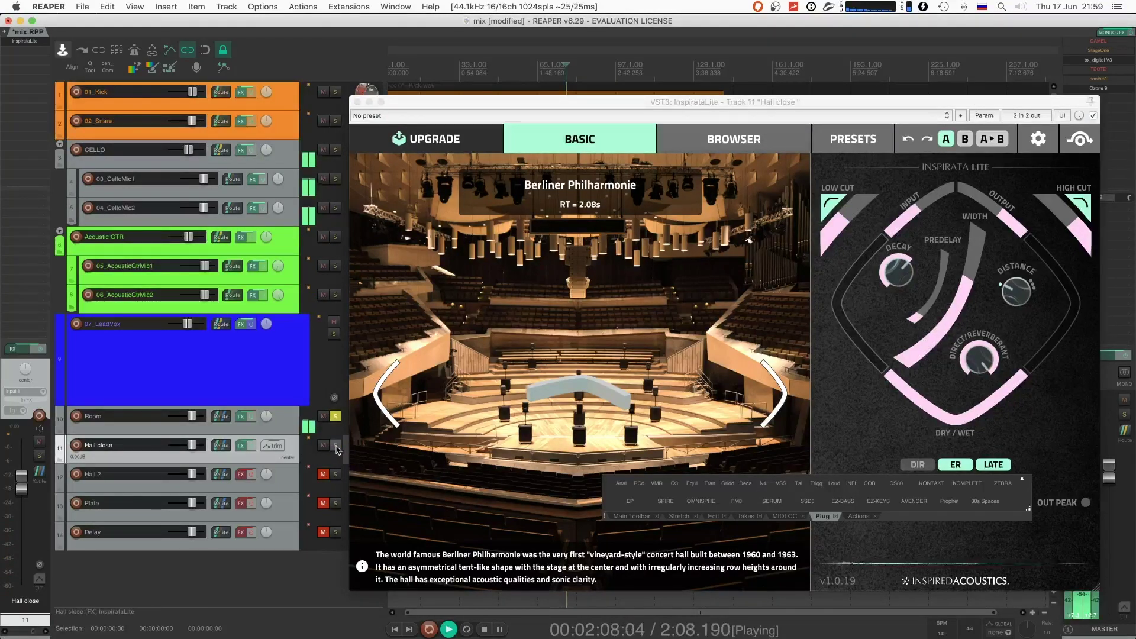
{"action": "left_click", "coordinate": [336, 448]}
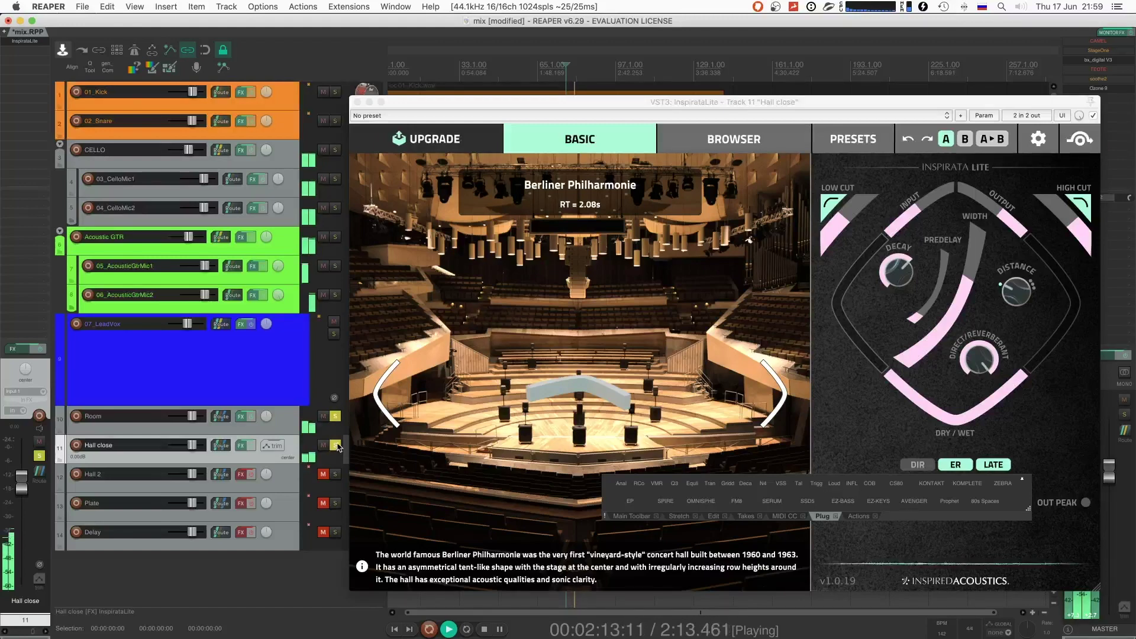
{"action": "left_click", "coordinate": [336, 447]}
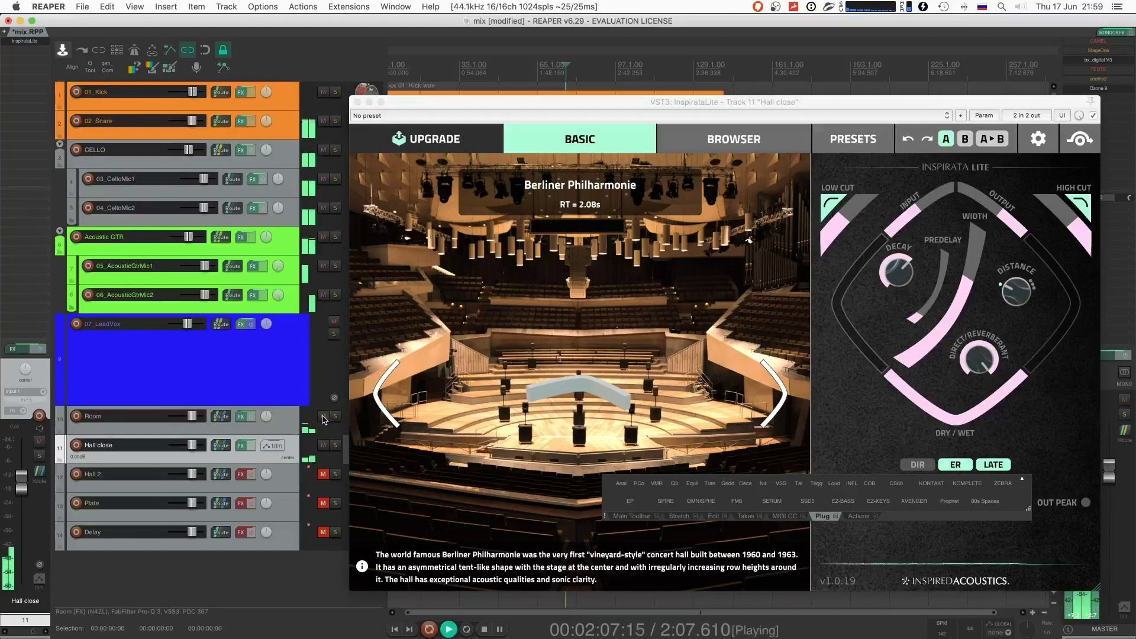
- Mute the LeadVox track and compare the instrumental mix with the Room and Hall close reverbs muted and unmuted
{"action": "left_click", "coordinate": [325, 445]}
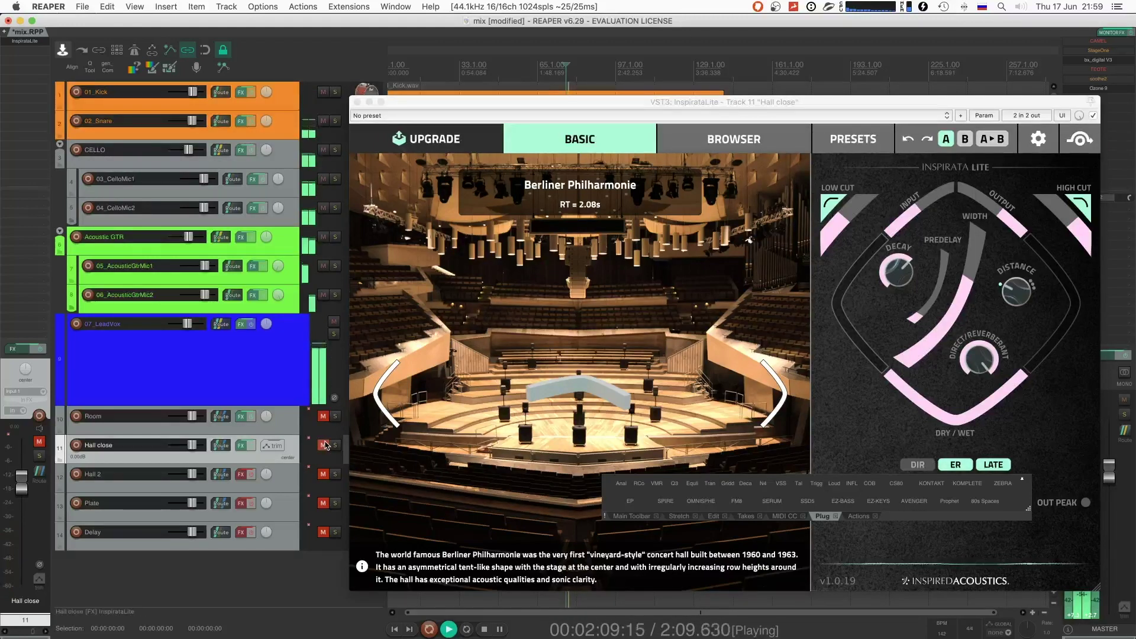
{"action": "left_click", "coordinate": [335, 323]}
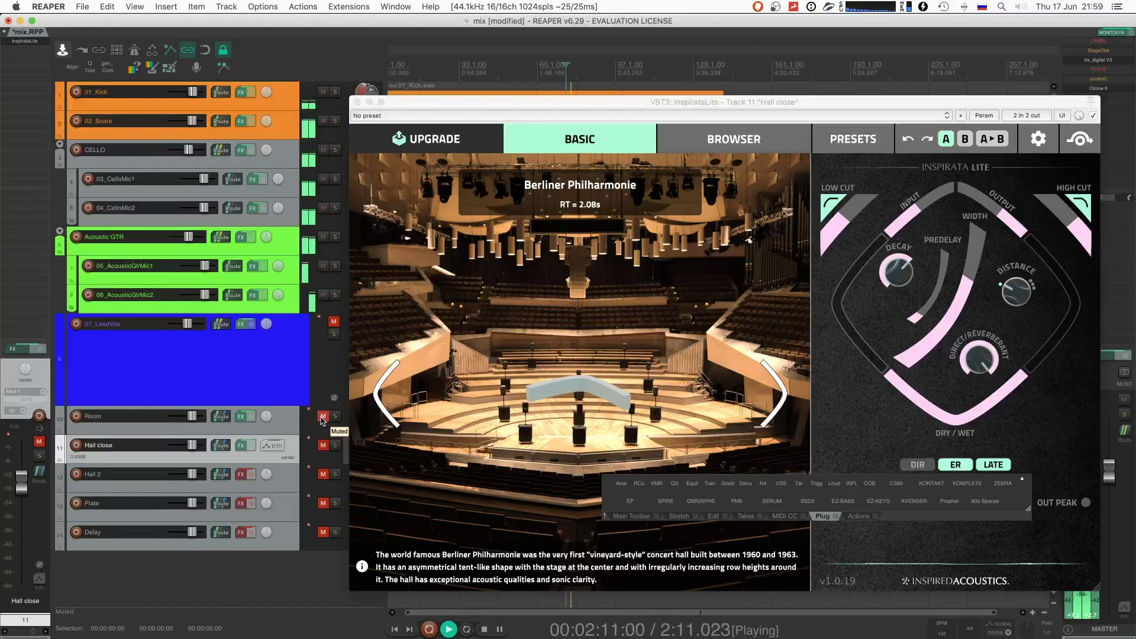
{"action": "left_click", "coordinate": [323, 418]}
{"action": "left_click", "coordinate": [324, 446]}
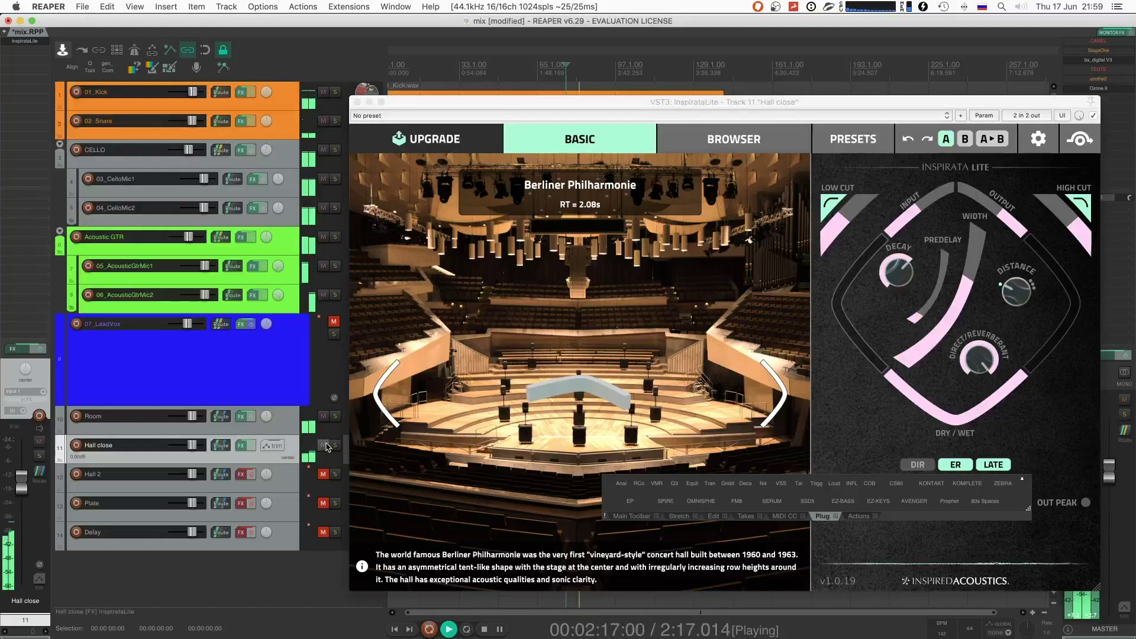
- Close the InspirataLite and VSS3 windows and check the mix again with both reverb tracks muted, then unmuted
{"action": "left_click", "coordinate": [357, 102]}
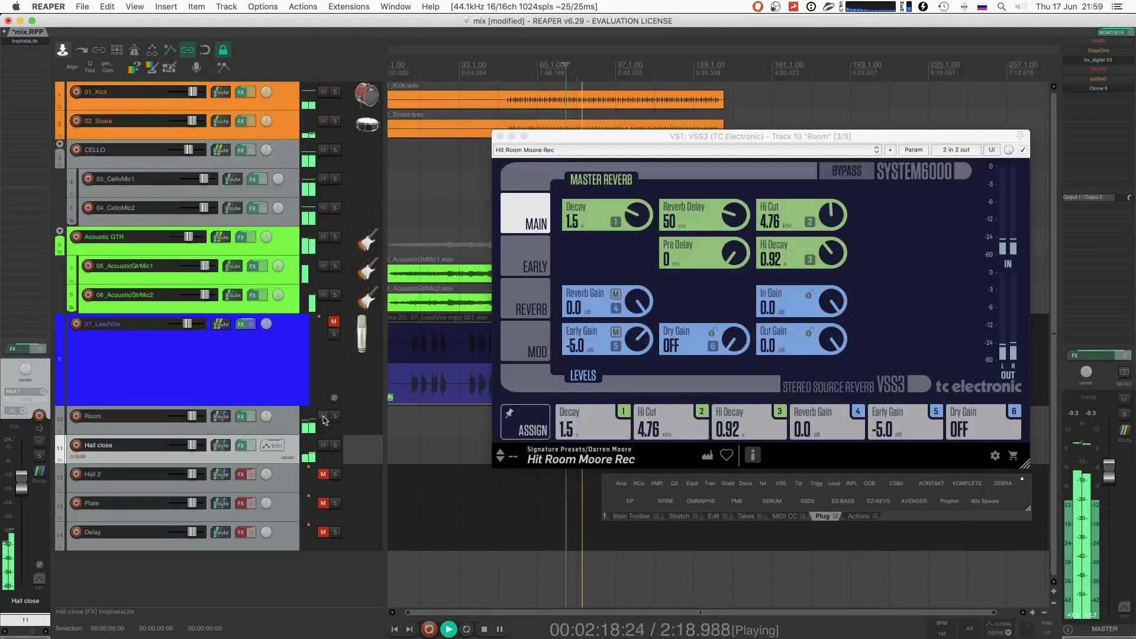
{"action": "left_click", "coordinate": [500, 136]}
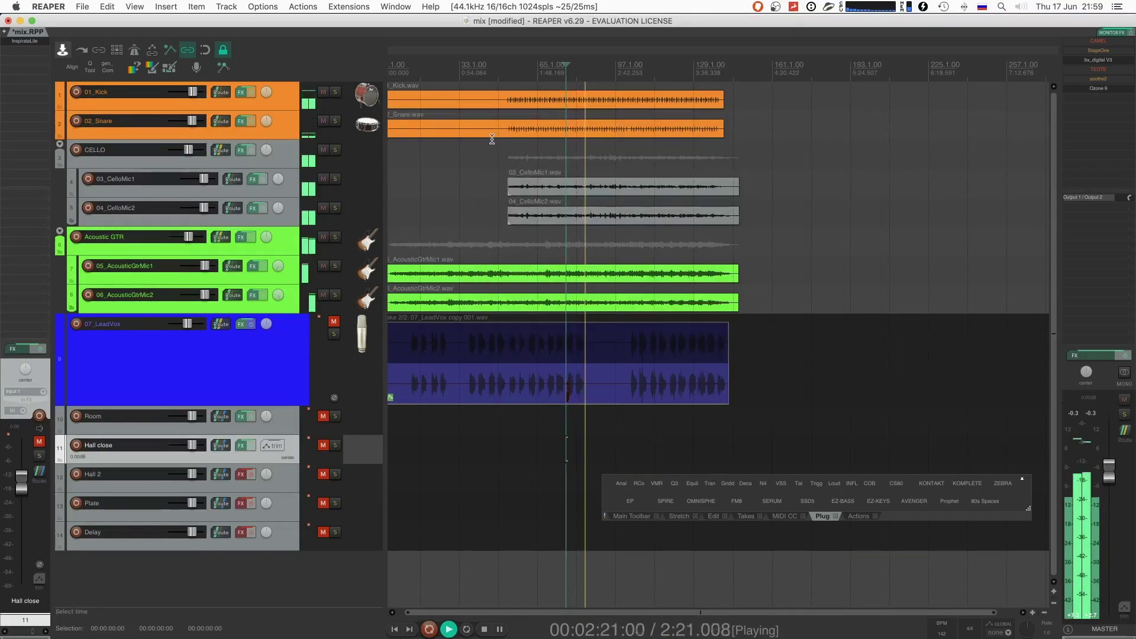
{"action": "left_click", "coordinate": [324, 417]}
{"action": "left_click", "coordinate": [323, 445]}
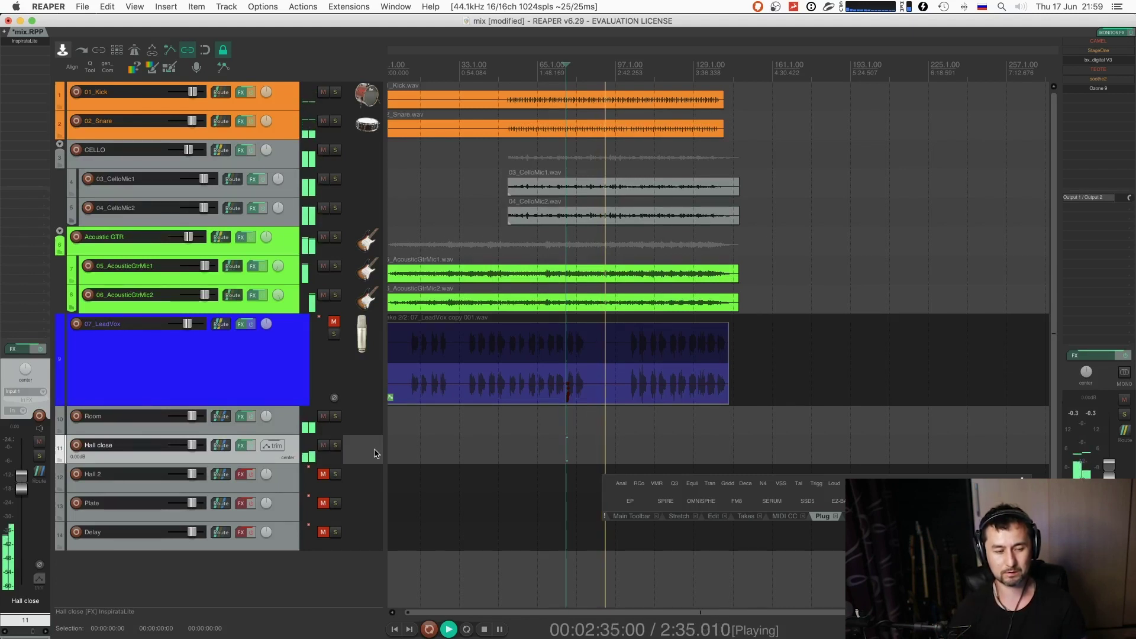
- Unmute and solo the Hall 2 track, enable its effects, and replay from about 2:07
{"action": "left_click", "coordinate": [324, 474]}
{"action": "left_click", "coordinate": [335, 474]}
{"action": "left_click", "coordinate": [277, 480]}
{"action": "key", "text": "space"}
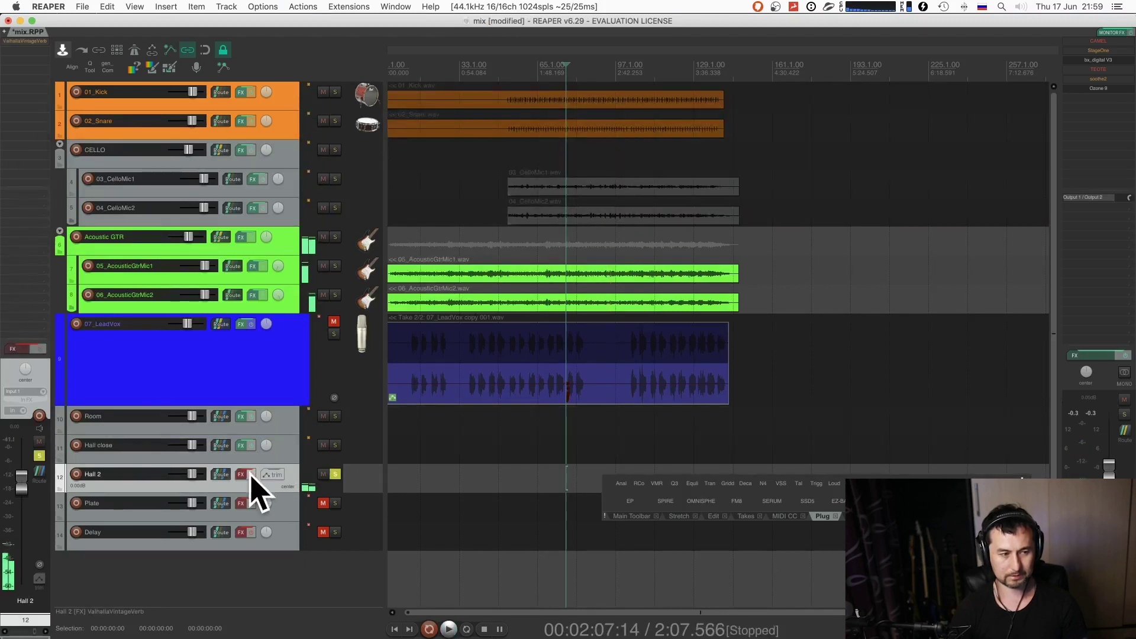
{"action": "left_click", "coordinate": [251, 474]}
{"action": "key", "text": "space"}
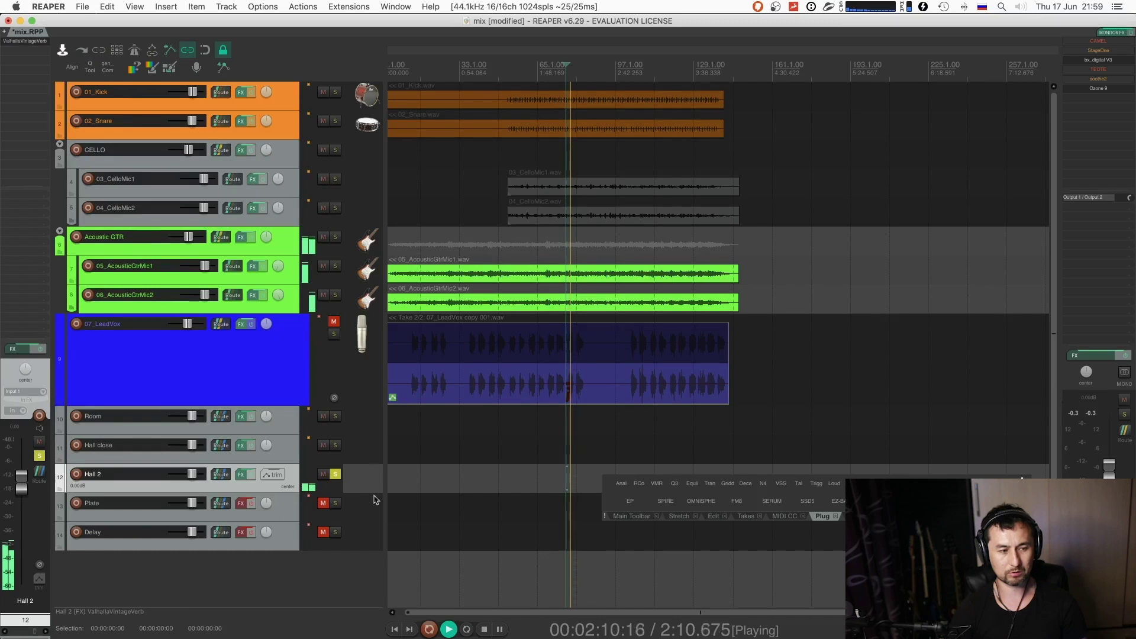
- Unmute the LeadVox track and set the Predelay of Hall 2's ValhallaVintageVerb to 40.29 ms, replaying the passage
{"action": "left_click", "coordinate": [334, 321]}
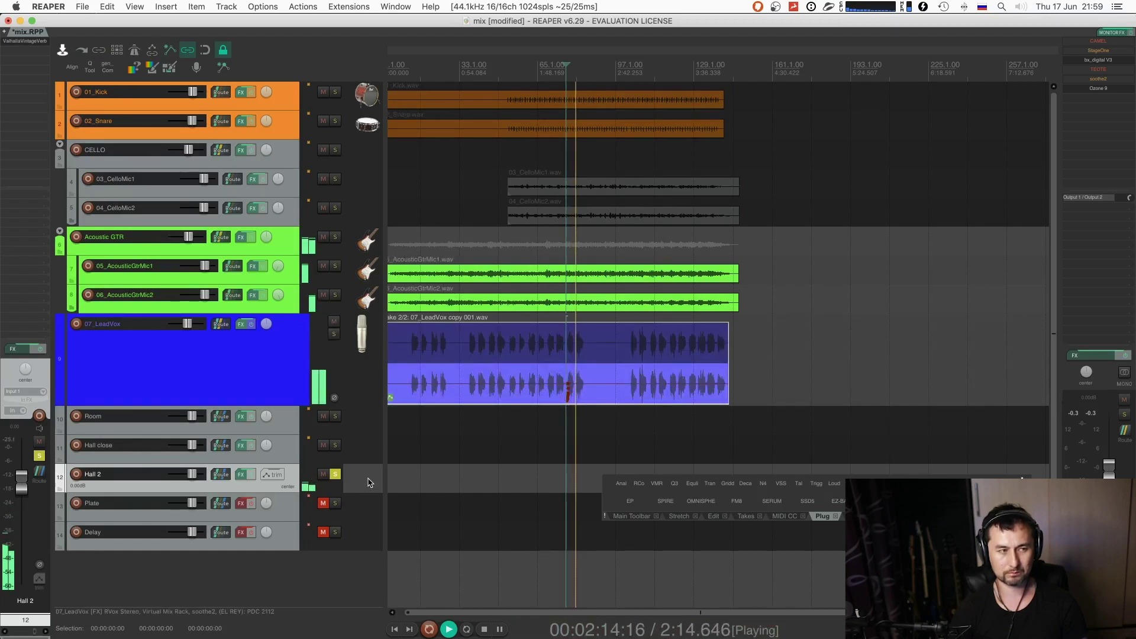
{"action": "left_click", "coordinate": [28, 41]}
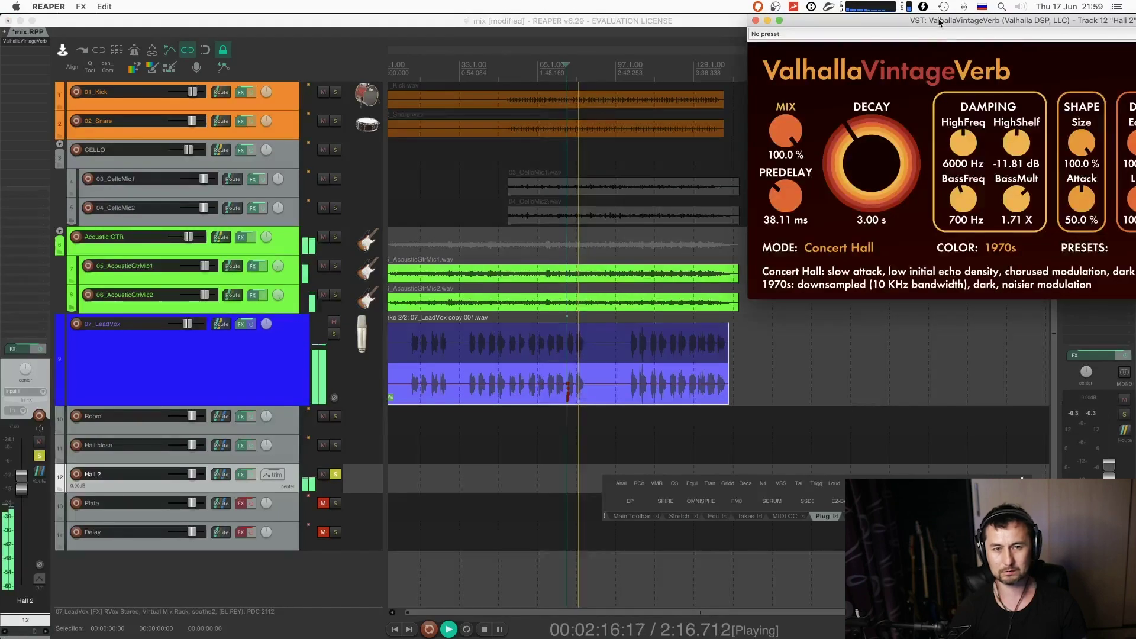
{"action": "left_click_drag", "start_coordinate": [941, 26], "coordinate": [607, 50]}
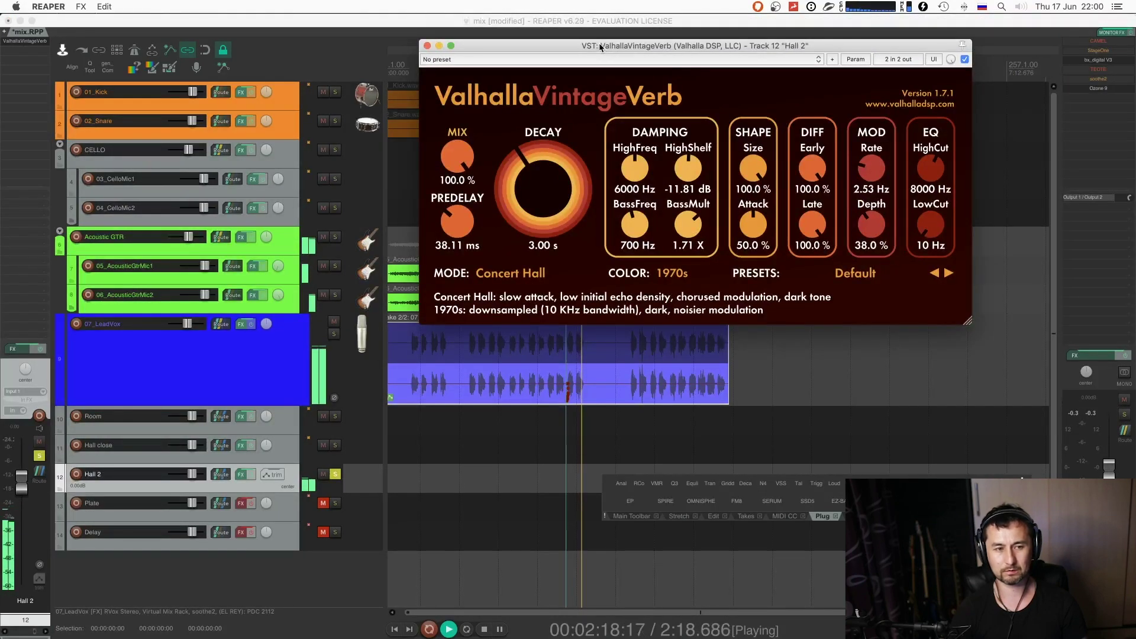
{"action": "left_click", "coordinate": [458, 224]}
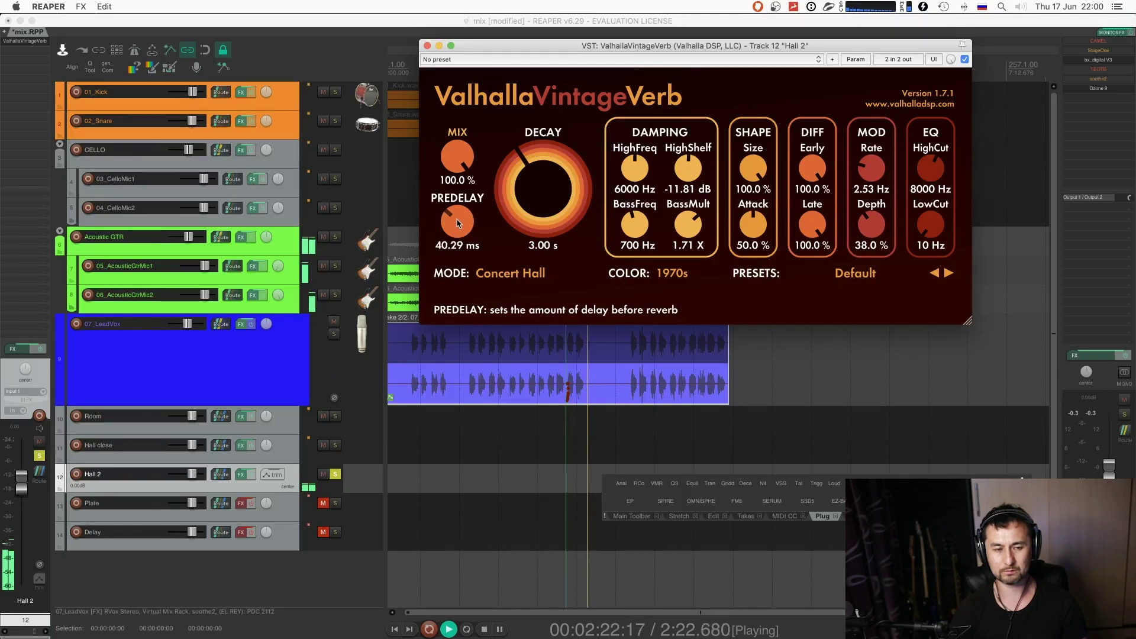
{"action": "key", "text": "space"}
{"action": "key", "text": "space"}
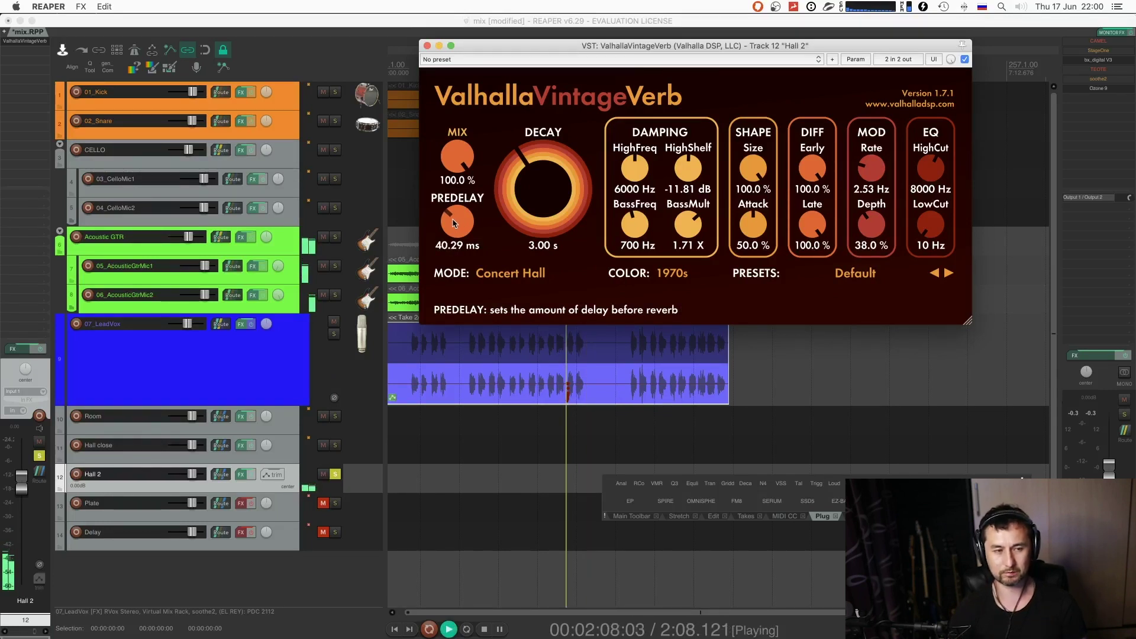
- Solo LeadVox with Hall 2 and set the ValhallaVintageVerb EQ to HighCut 9780 Hz and LowCut 200 Hz
{"action": "left_click", "coordinate": [334, 335]}
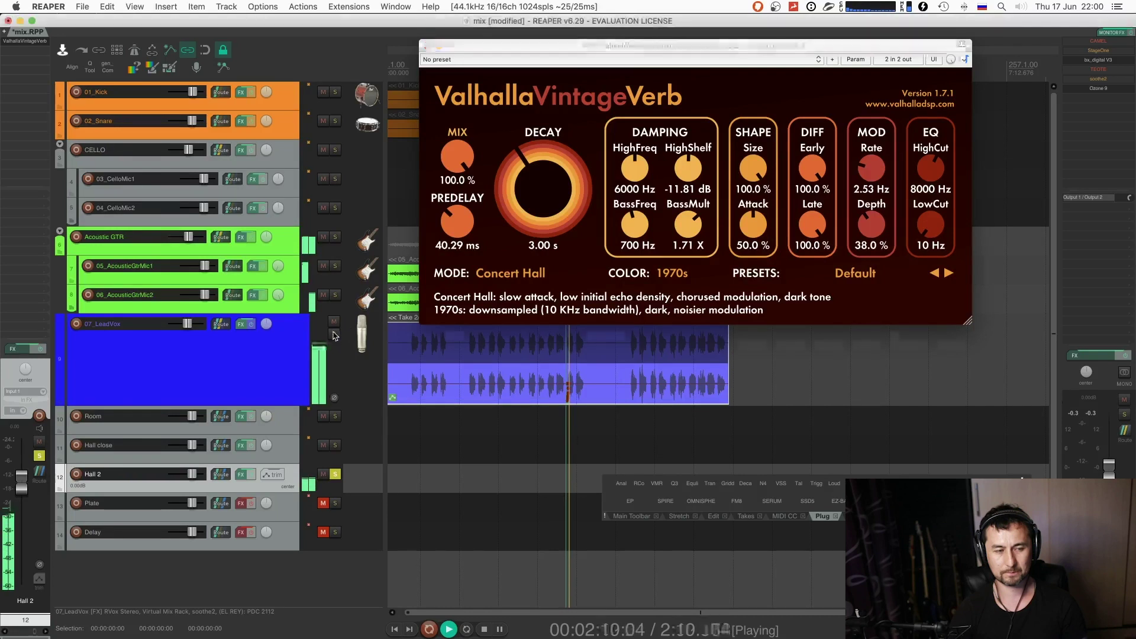
{"action": "left_click", "coordinate": [364, 370]}
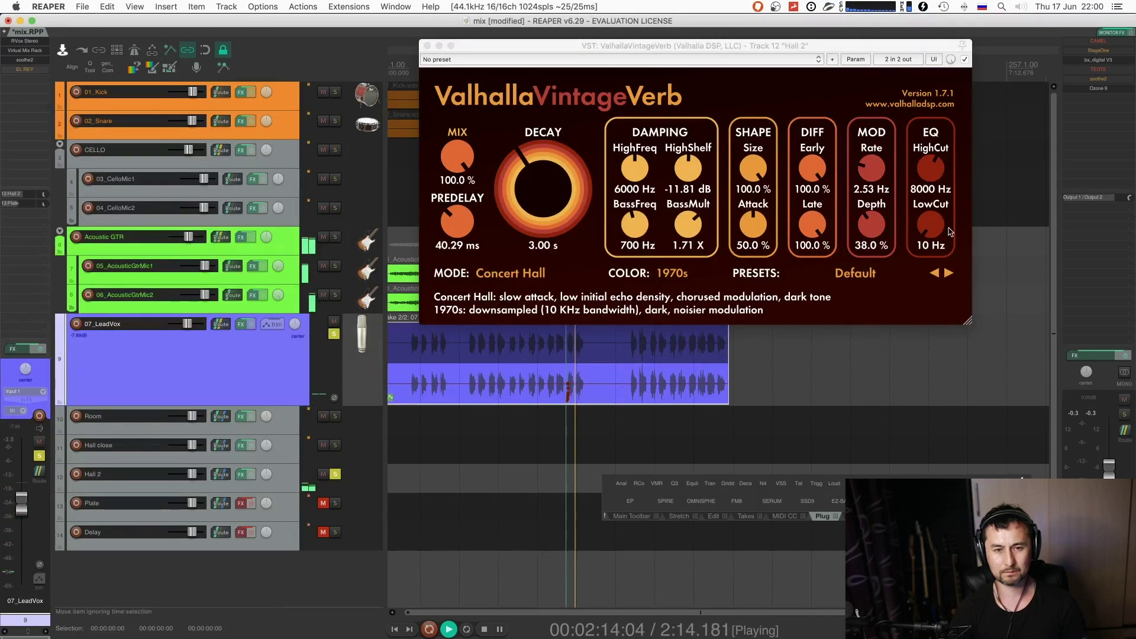
{"action": "left_click_drag", "start_coordinate": [931, 169], "coordinate": [933, 158]}
{"action": "left_click_drag", "start_coordinate": [929, 224], "coordinate": [929, 205]}
{"action": "left_click", "coordinate": [372, 477]}
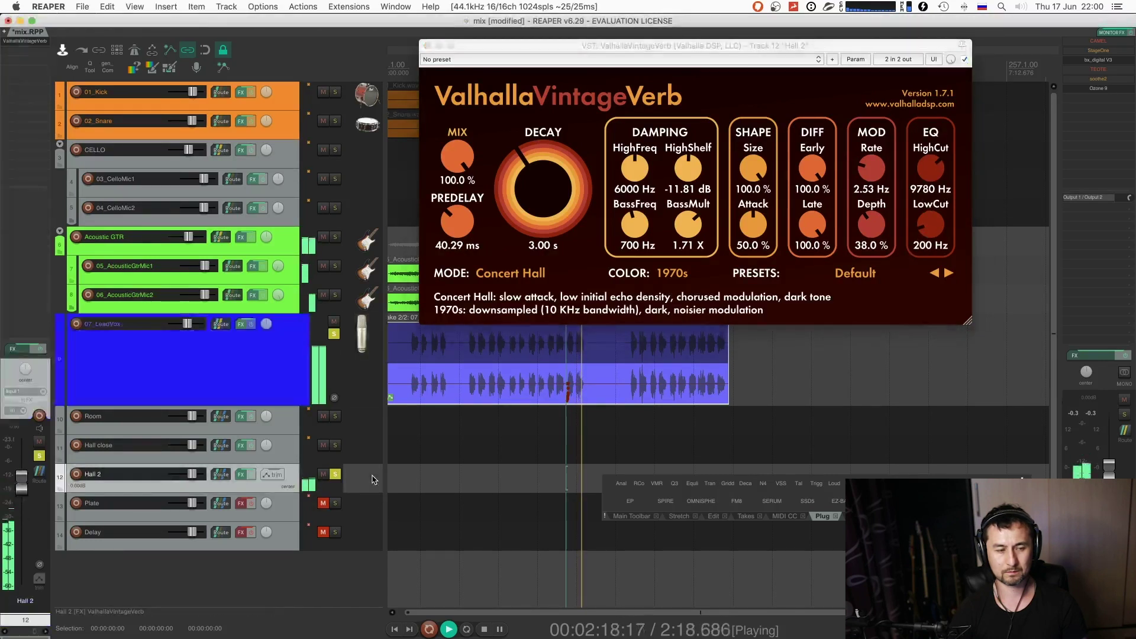
- Stop playback and clear the solos on the Hall 2 and LeadVox tracks
{"action": "key", "text": "space"}
{"action": "left_click", "coordinate": [335, 474]}
{"action": "left_click", "coordinate": [334, 334]}
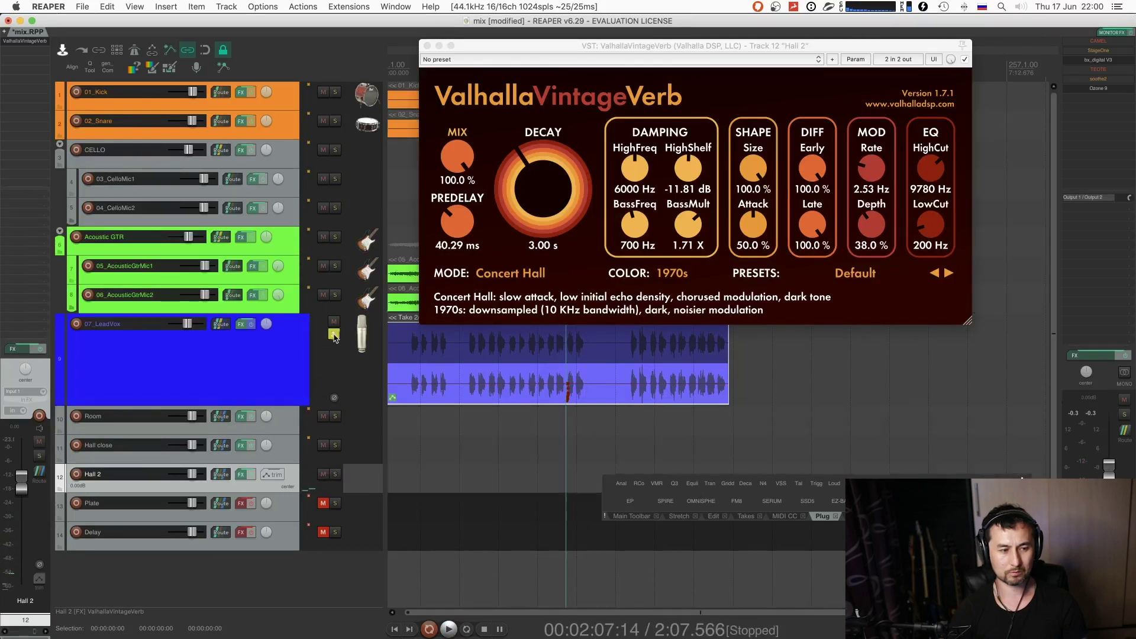
- Filter the effects list for the Hall 2 track by "devil" and select VST: Soundtoys/Devil-Loc
{"action": "left_click", "coordinate": [22, 68]}
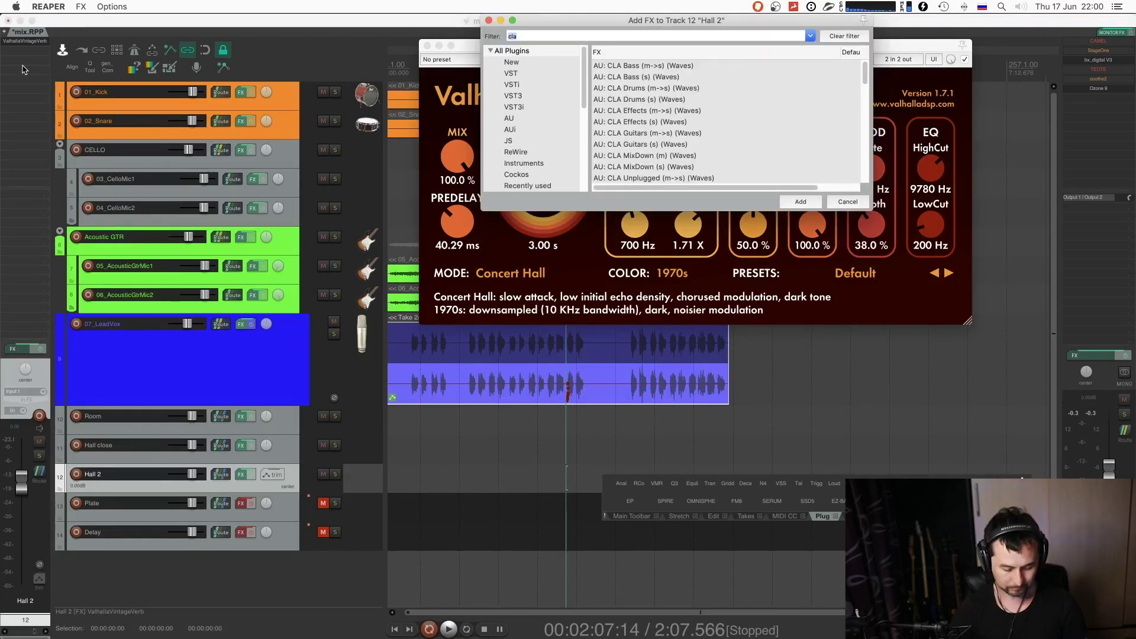
{"action": "type", "text": "eyco"}
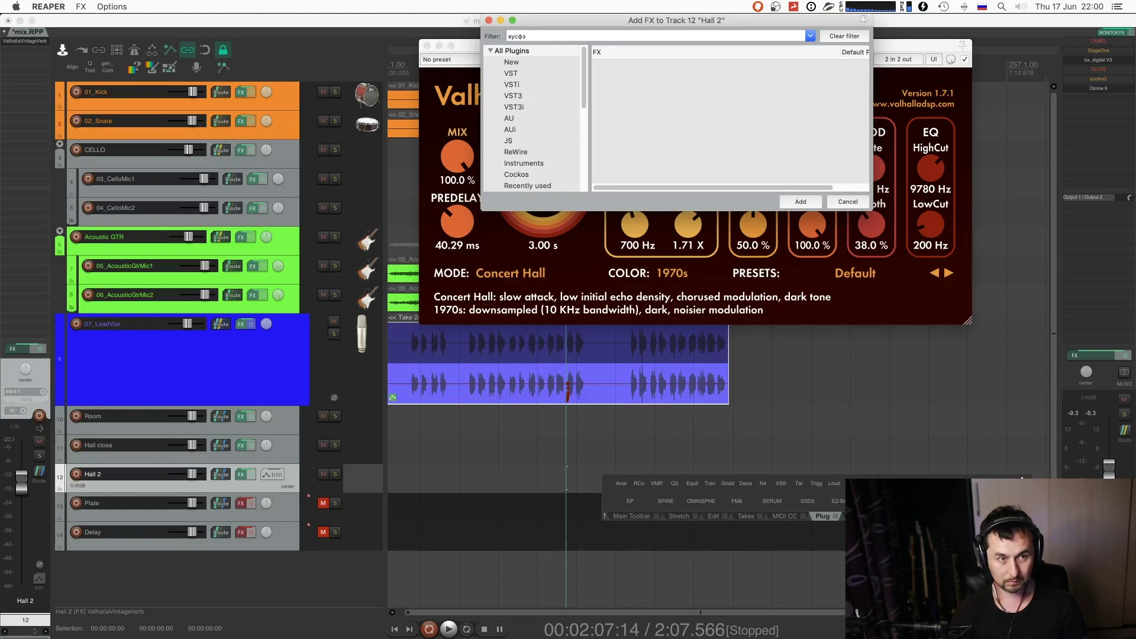
{"action": "key", "text": "ctrl+space"}
{"action": "type", "text": "de"}
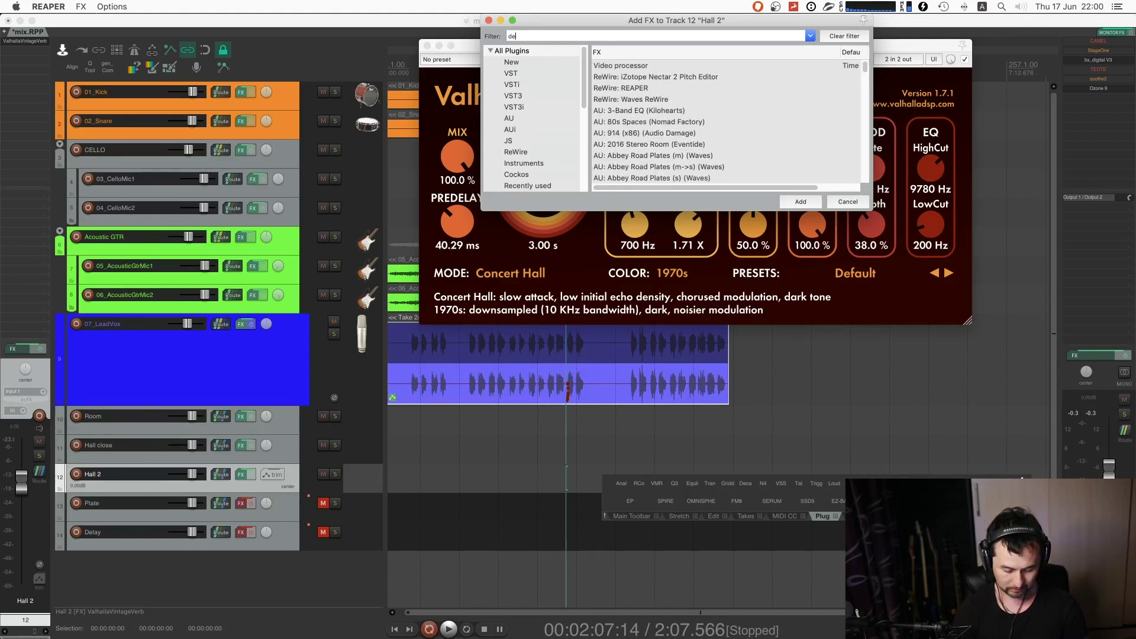
{"action": "type", "text": "vil"}
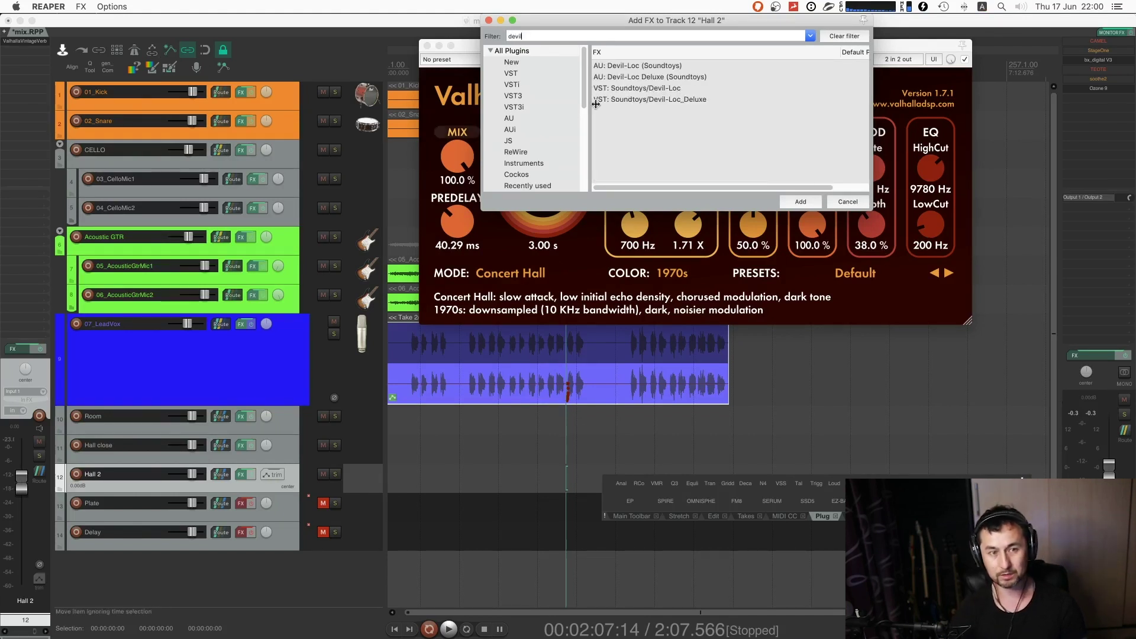
{"action": "left_click", "coordinate": [629, 89]}
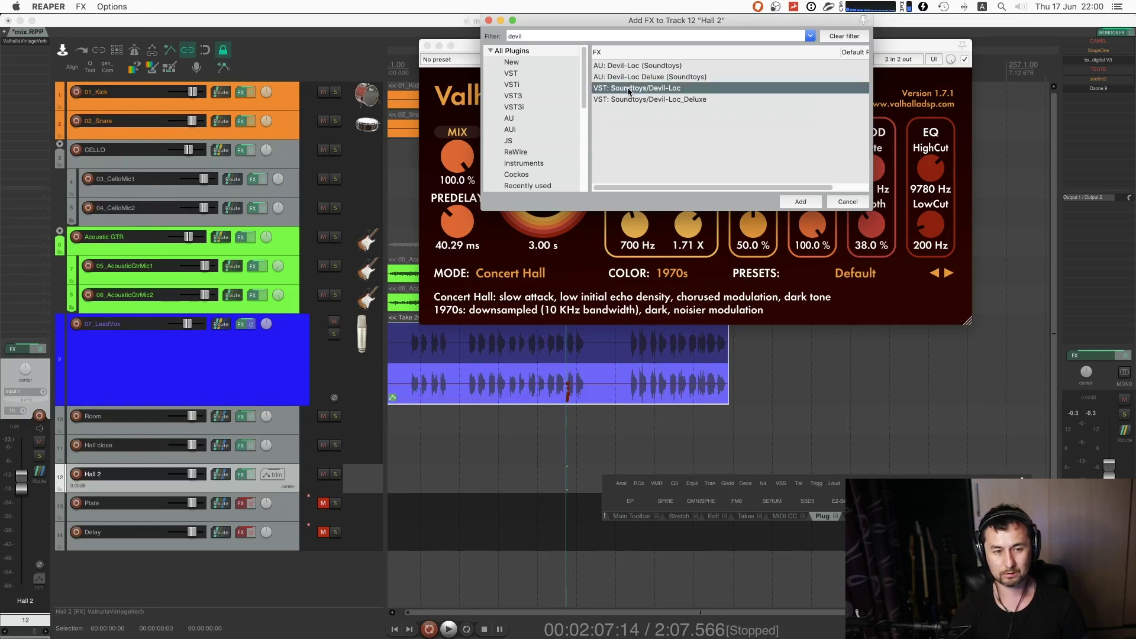
- Bring Hall 2's ValhallaVintageVerb into clear view and set its Color to NOW
{"action": "left_click_drag", "start_coordinate": [910, 45], "coordinate": [1003, 154]}
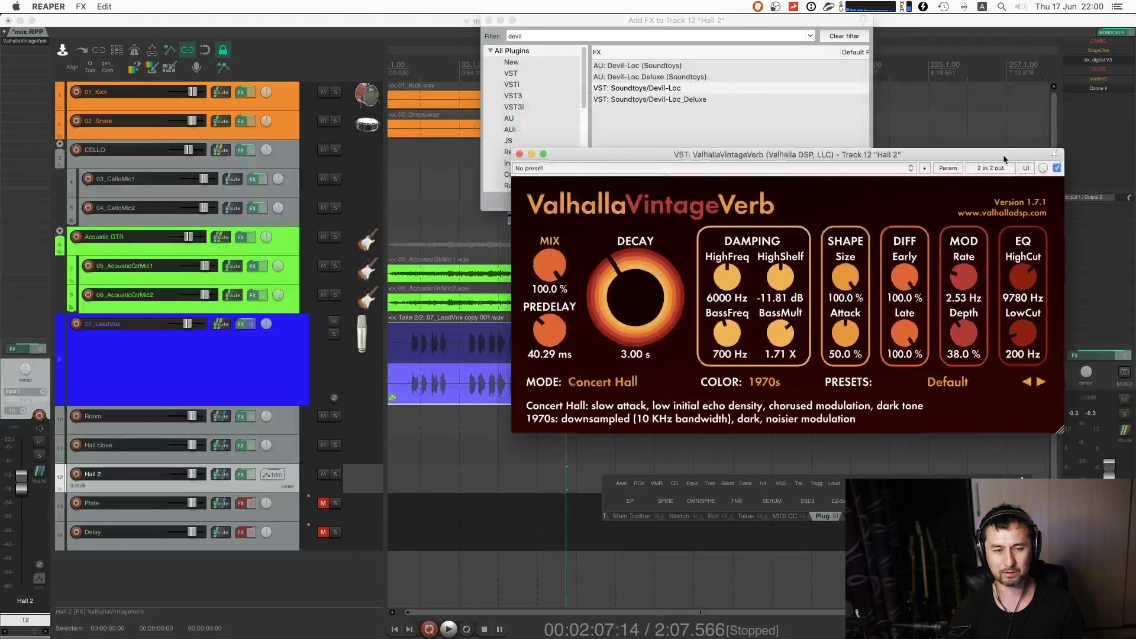
{"action": "left_click", "coordinate": [787, 392]}
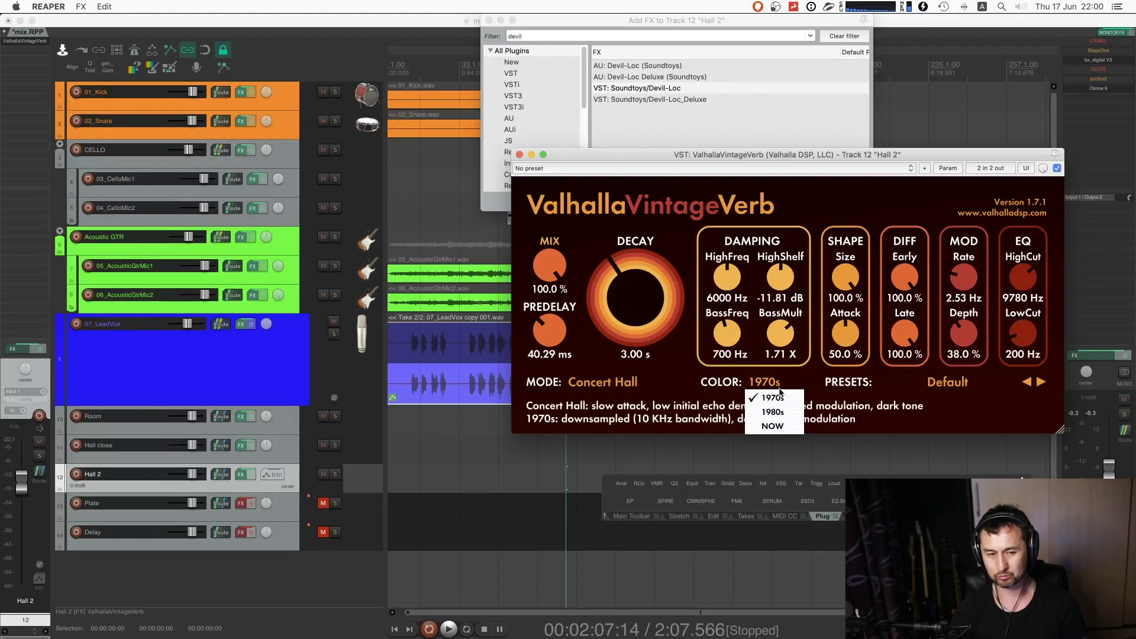
{"action": "left_click", "coordinate": [787, 432]}
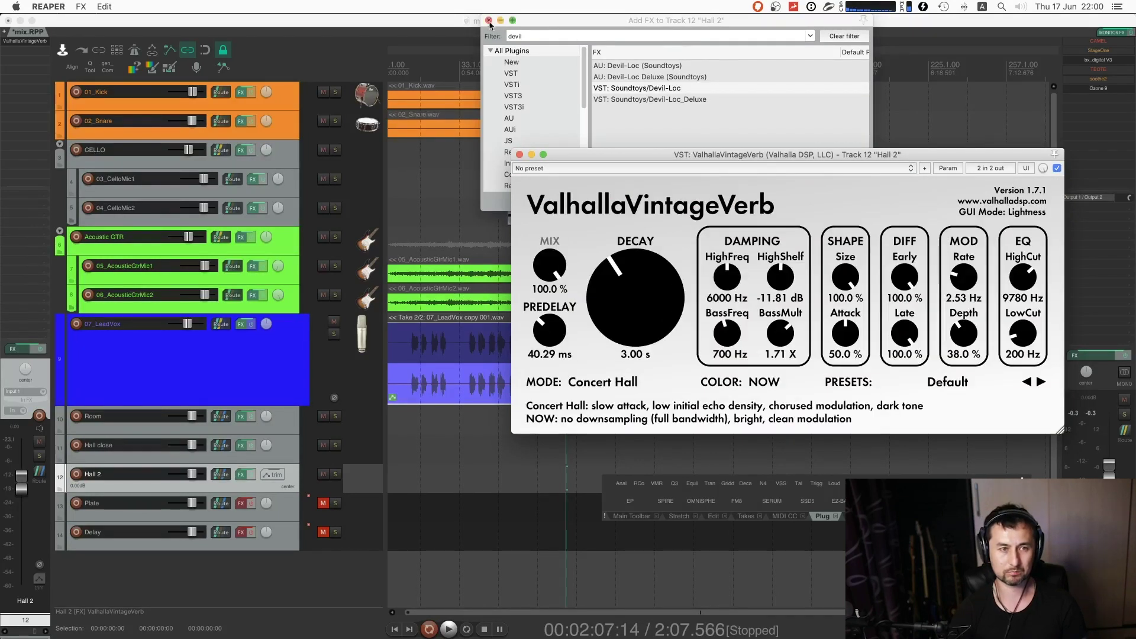
- Play the passage from about 2:07 with the LeadVox track soloed, and stop playback
{"action": "left_click", "coordinate": [432, 25]}
{"action": "key", "text": "space"}
{"action": "key", "text": "space"}
{"action": "key", "text": "space"}
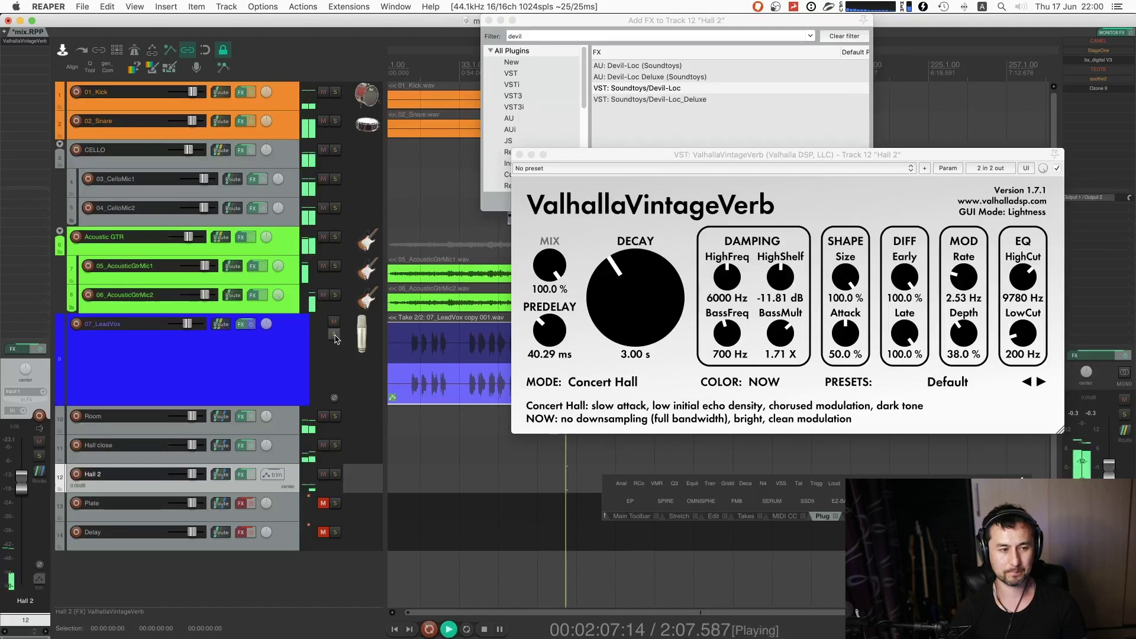
{"action": "left_click", "coordinate": [335, 336]}
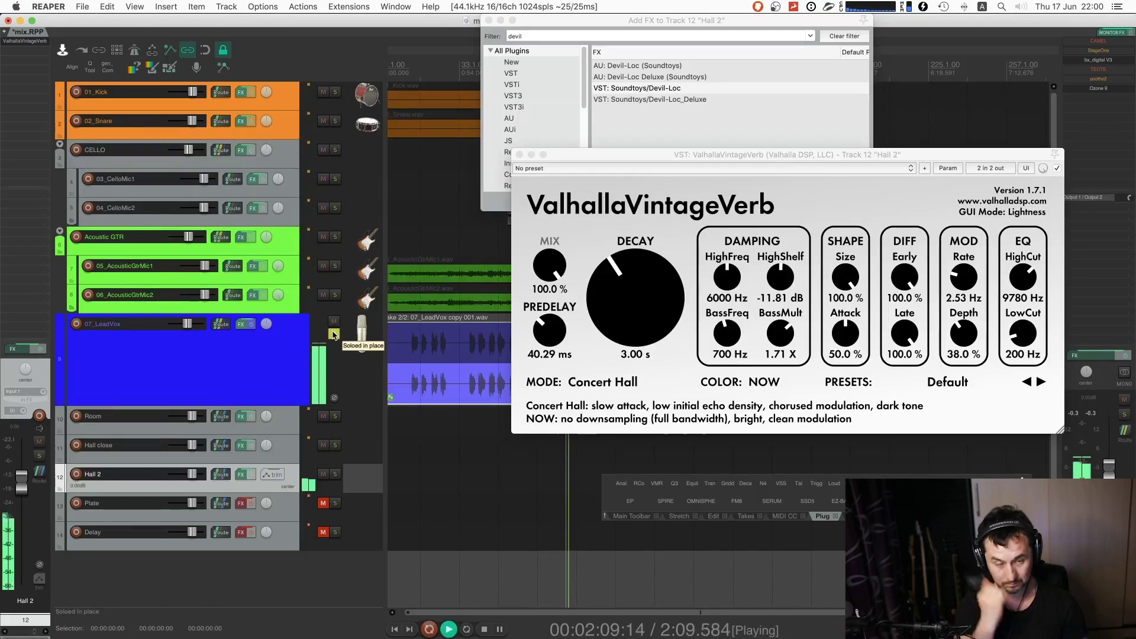
{"action": "key", "text": "space"}
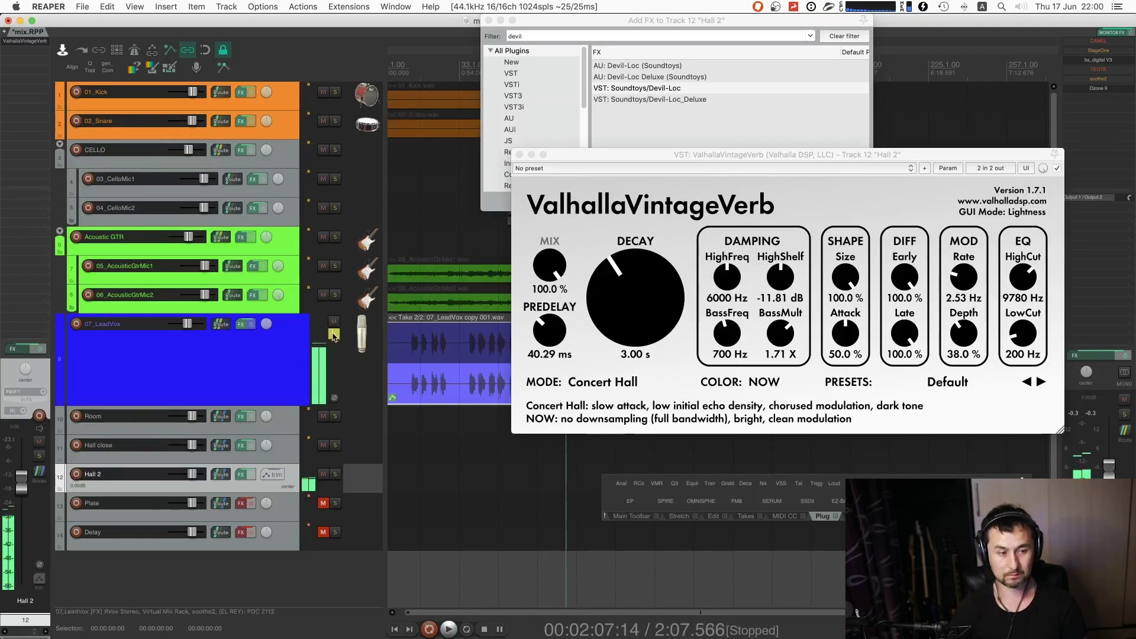
- Solo Hall 2 instead of LeadVox and play from about 1:10
{"action": "left_click", "coordinate": [335, 474]}
{"action": "left_click", "coordinate": [334, 334]}
{"action": "left_click", "coordinate": [484, 402]}
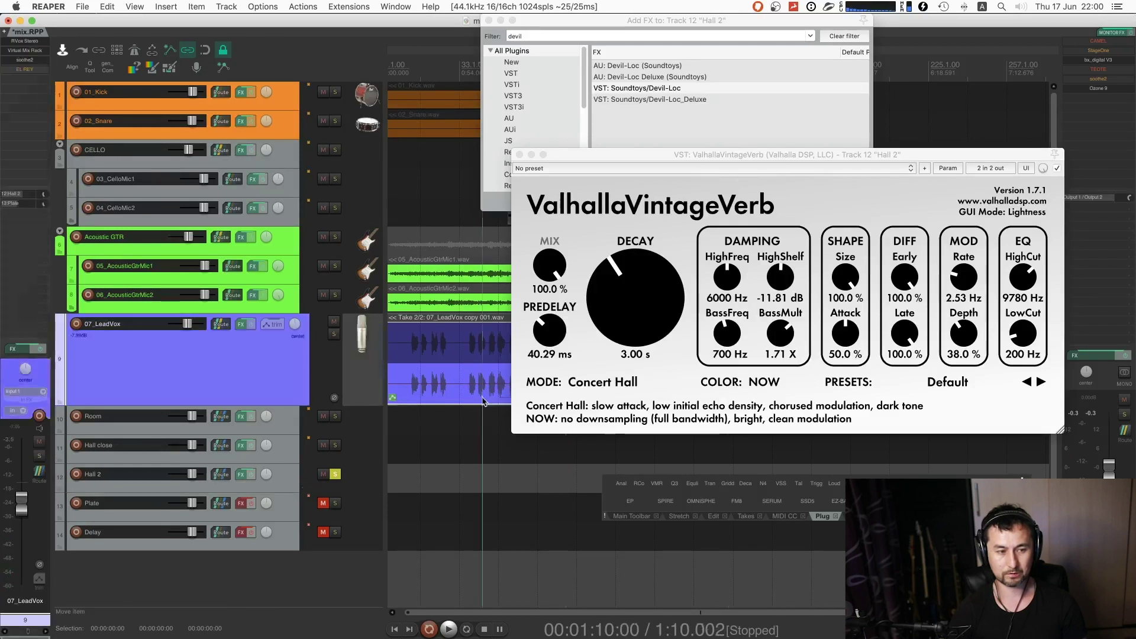
{"action": "key", "text": "space"}
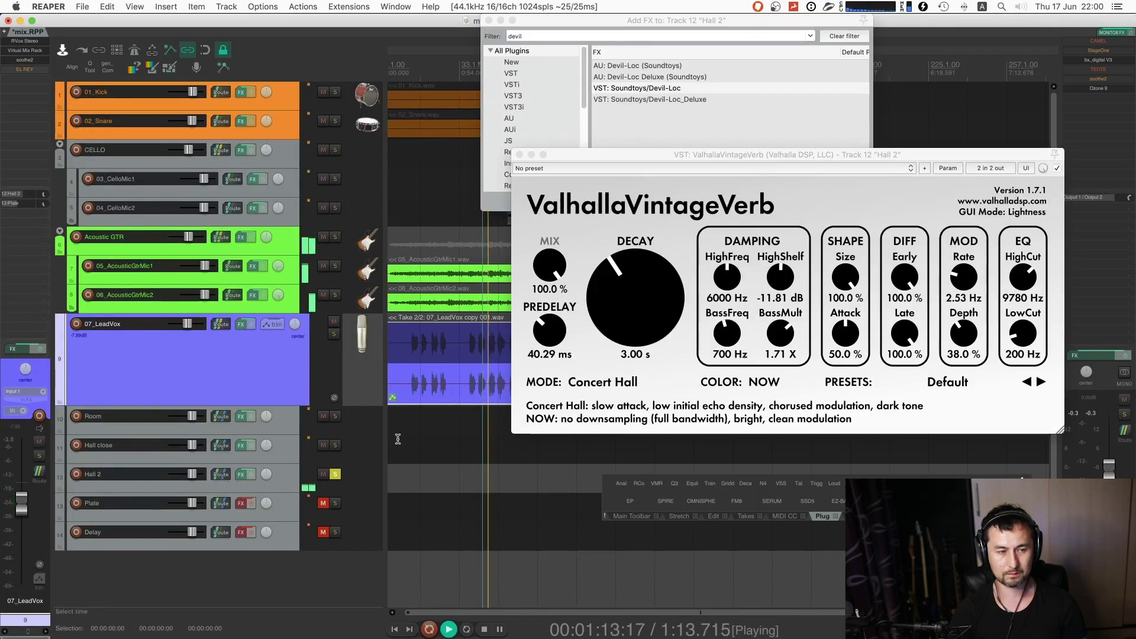
- Add VST: Soundtoys/Devil-Loc_Deluxe to the Hall 2 track and adjust its Mix during playback
{"action": "left_click", "coordinate": [362, 477]}
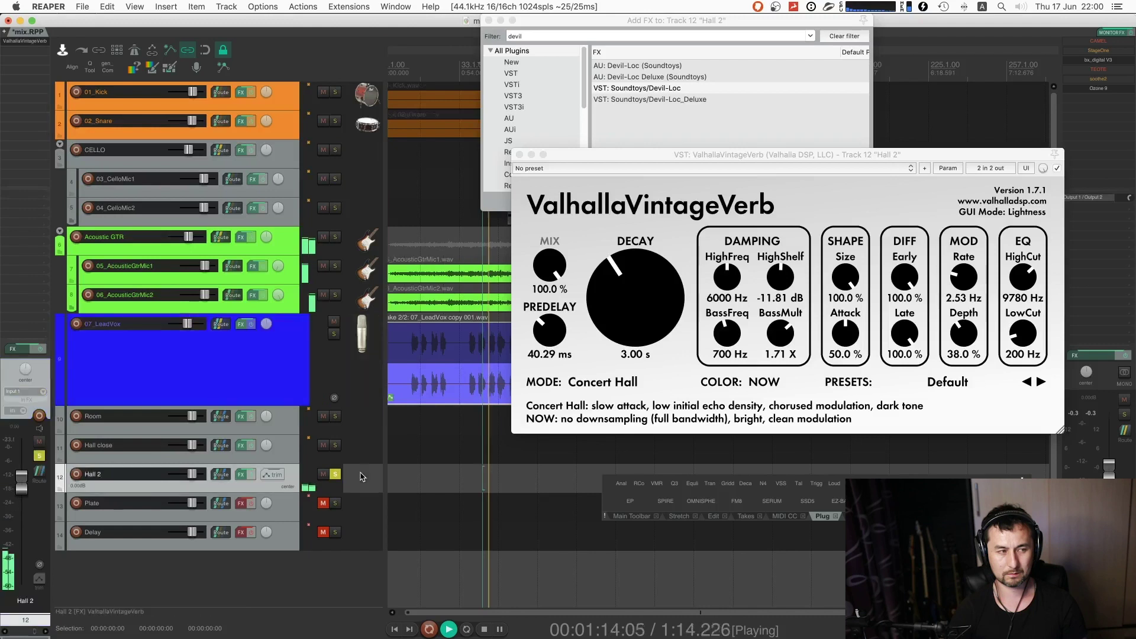
{"action": "left_click", "coordinate": [672, 101]}
{"action": "double_click", "coordinate": [672, 99]}
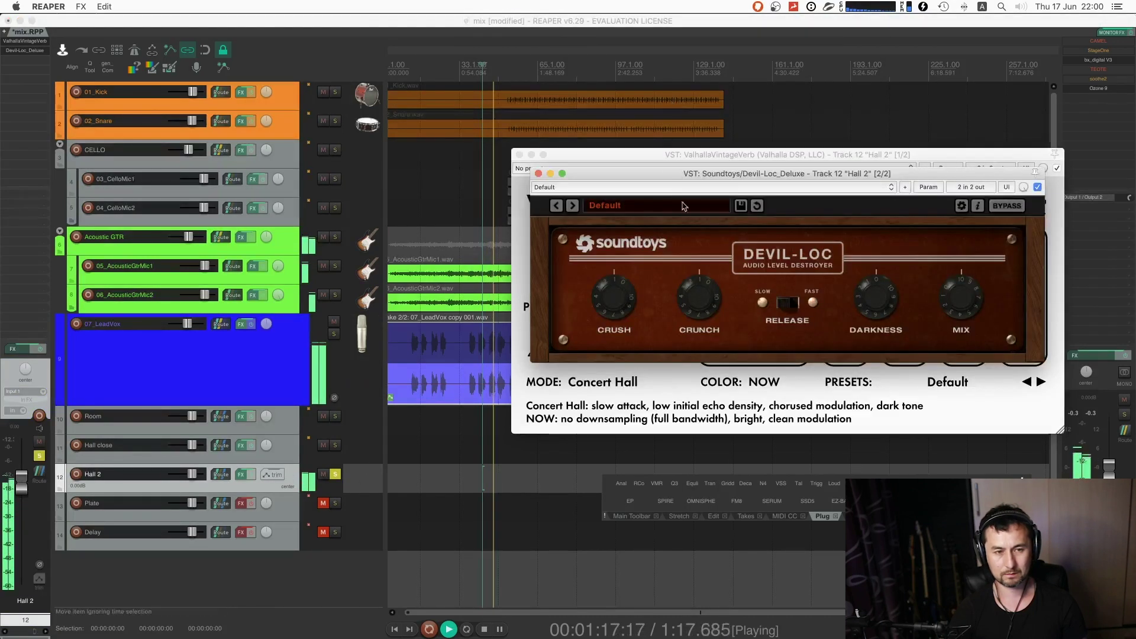
{"action": "left_click_drag", "start_coordinate": [957, 296], "coordinate": [960, 336]}
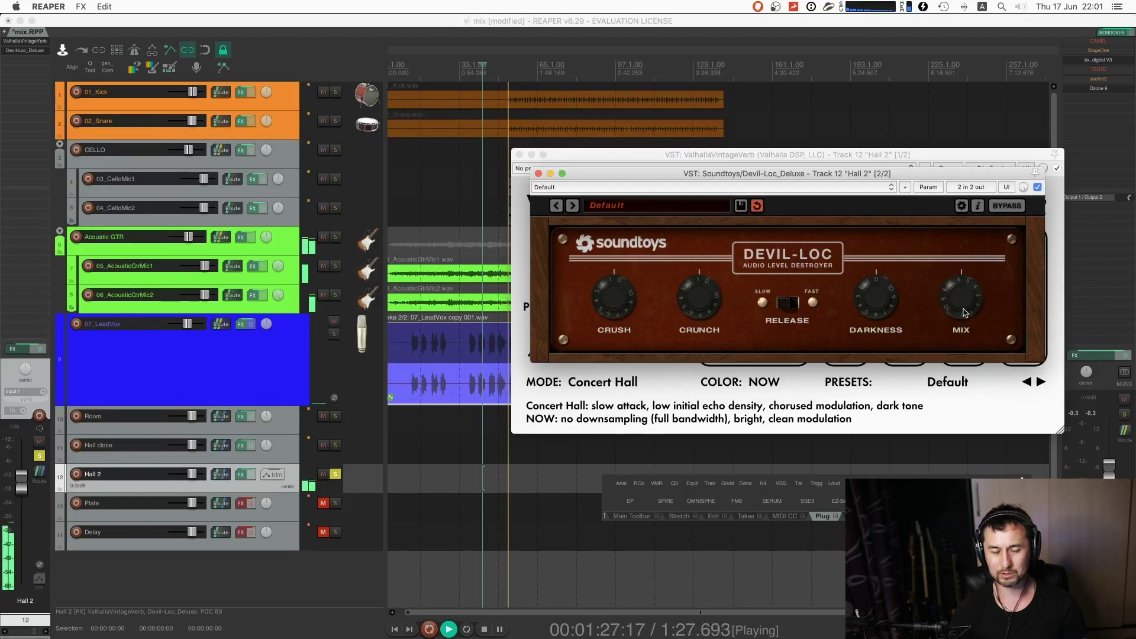
- Clear the Hall 2 solo, replay the full mix from 1:10, and close the Devil-Loc Deluxe window after rechecking it
{"action": "key", "text": "space"}
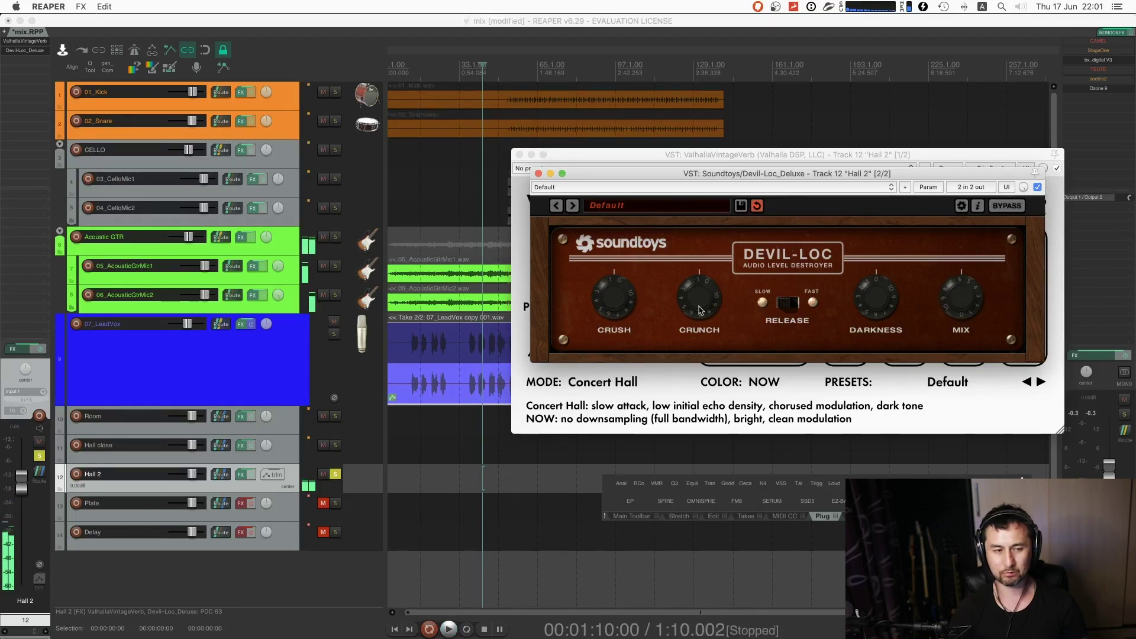
{"action": "left_click", "coordinate": [335, 474]}
{"action": "key", "text": "space"}
{"action": "left_click_drag", "start_coordinate": [625, 177], "coordinate": [602, 323]}
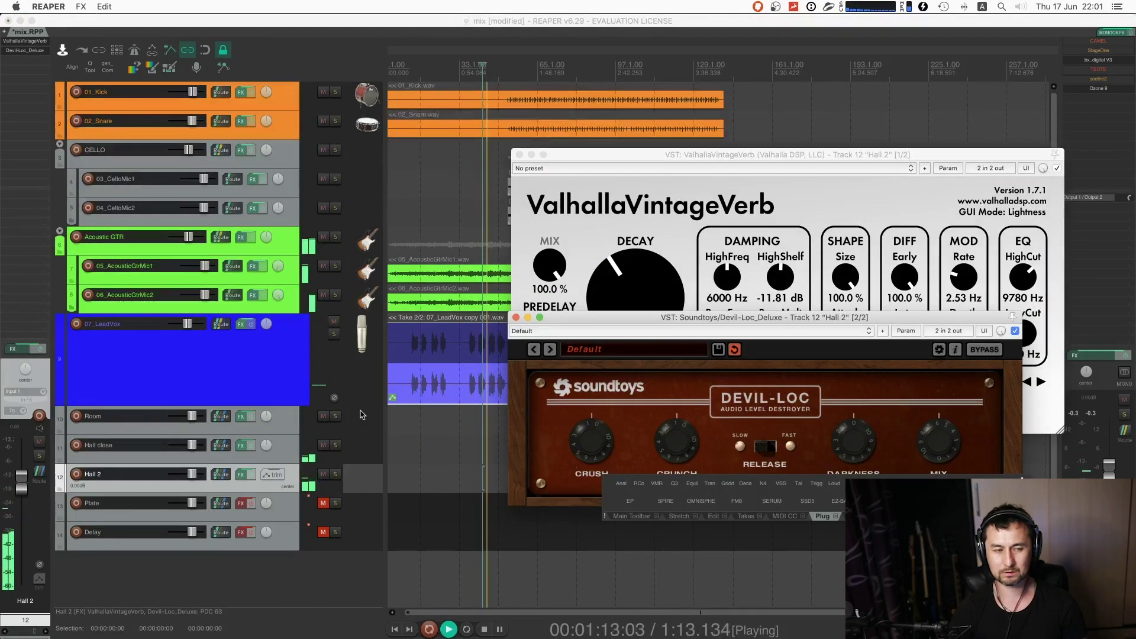
{"action": "left_click", "coordinate": [516, 317]}
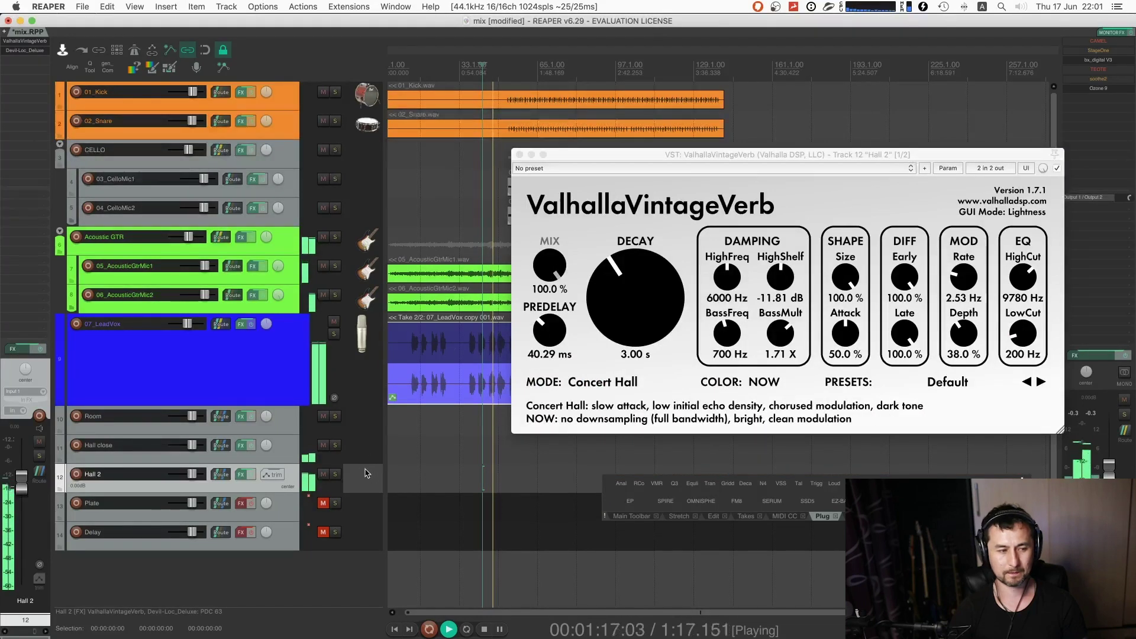
{"action": "left_click", "coordinate": [26, 51]}
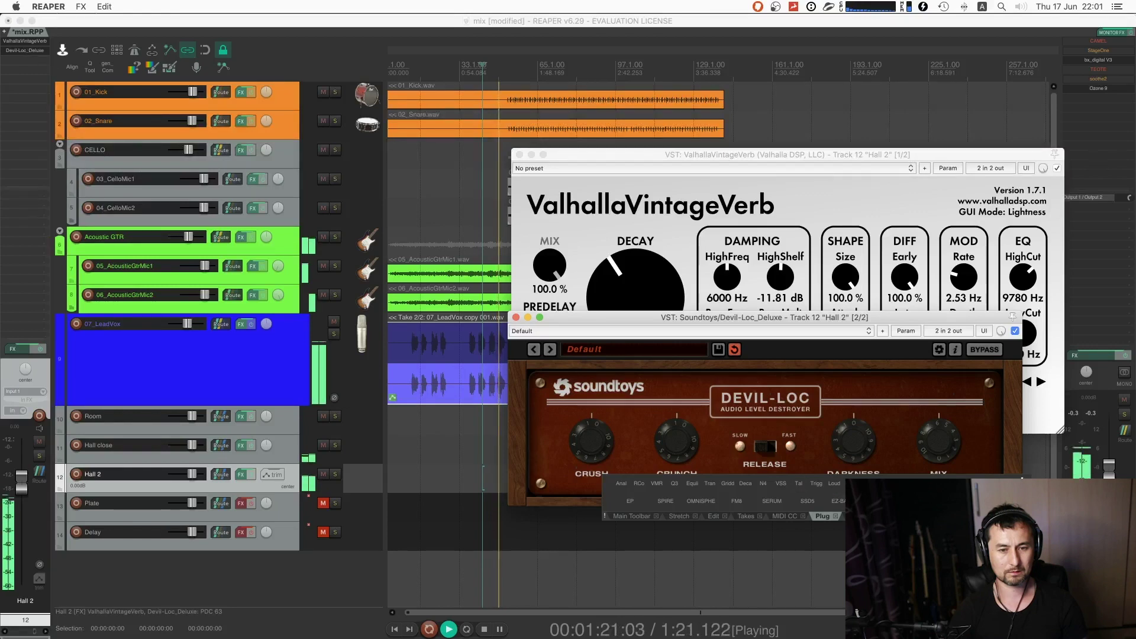
{"action": "left_click", "coordinate": [516, 318]}
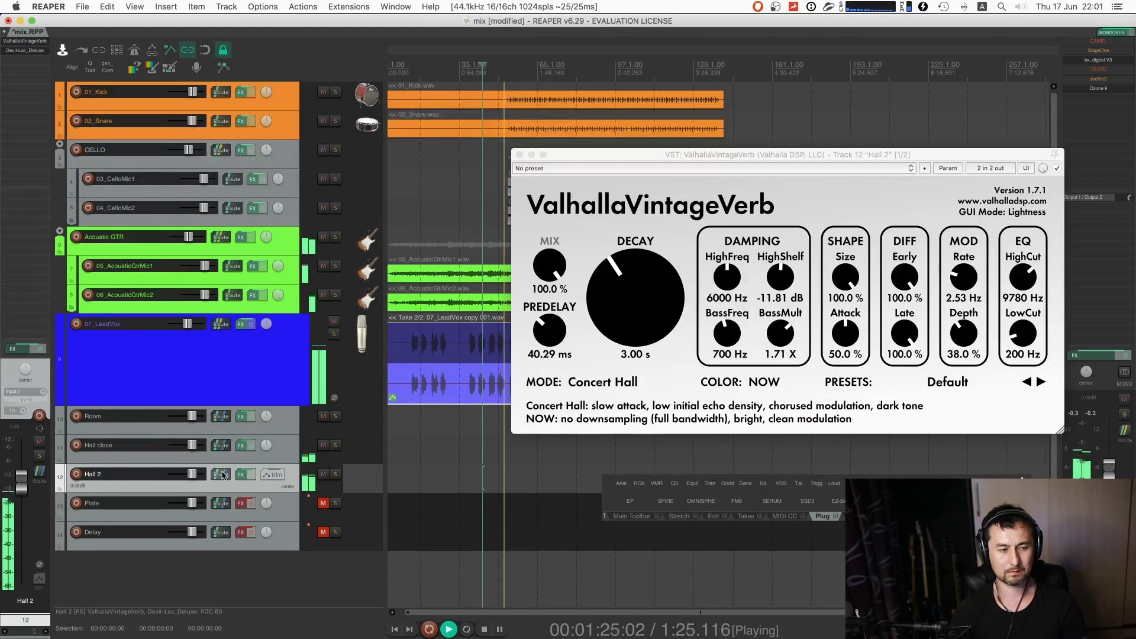
- Balance the Hall 2 track volume against the mix during playback, settling at about -6 dB
{"action": "left_click_drag", "start_coordinate": [193, 475], "coordinate": [155, 484]}
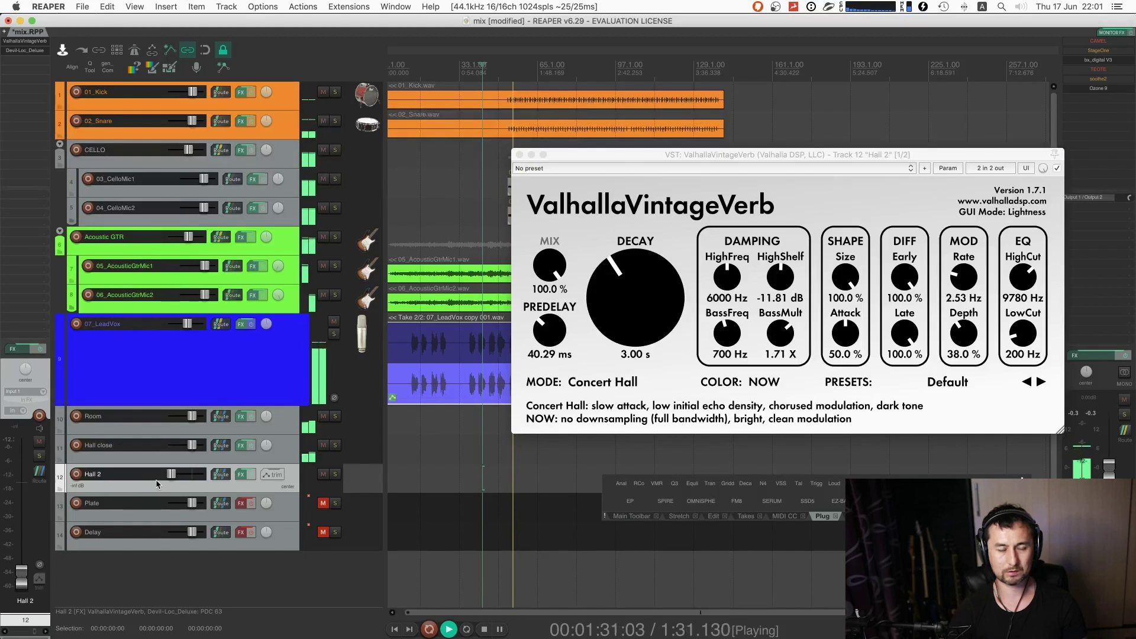
{"action": "left_click_drag", "start_coordinate": [157, 484], "coordinate": [189, 486]}
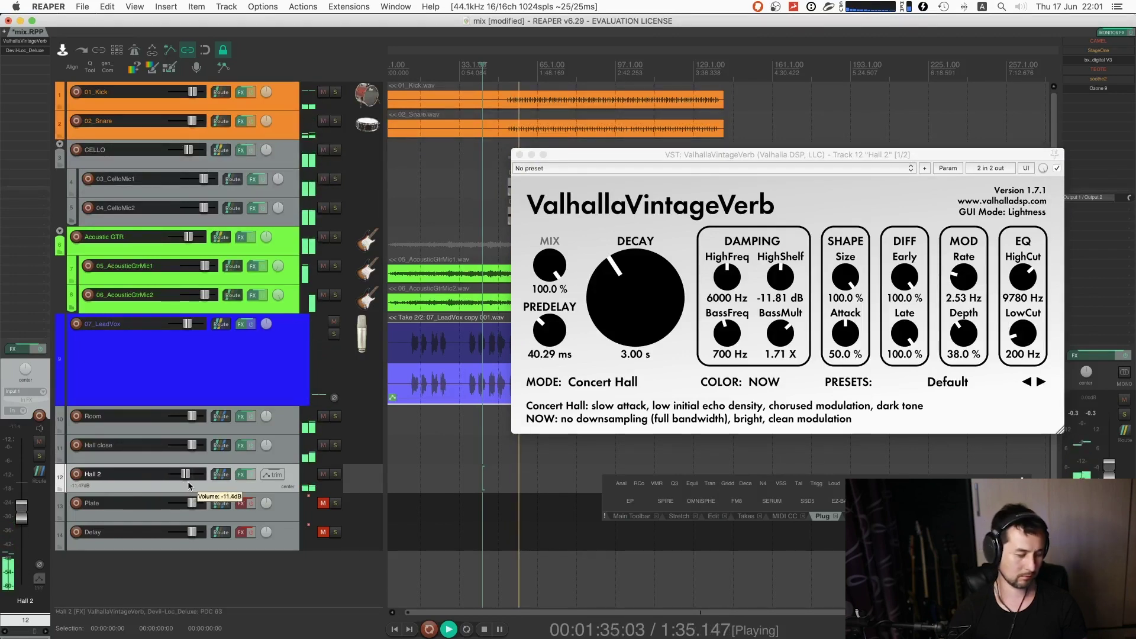
{"action": "left_click_drag", "start_coordinate": [188, 485], "coordinate": [189, 485]}
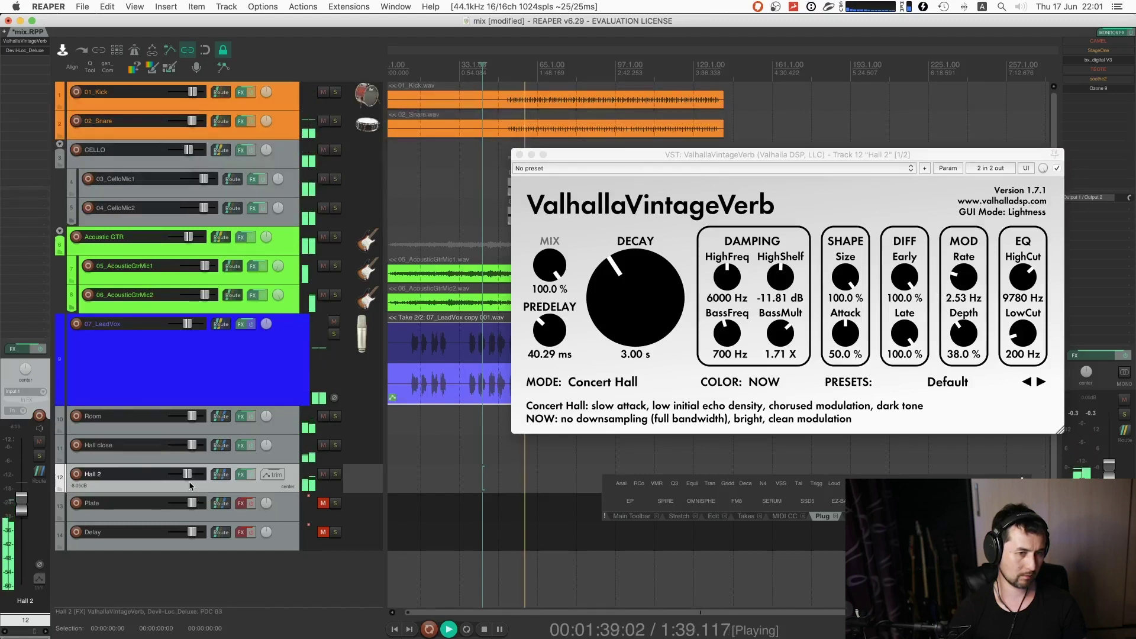
{"action": "left_click_drag", "start_coordinate": [187, 475], "coordinate": [189, 475]}
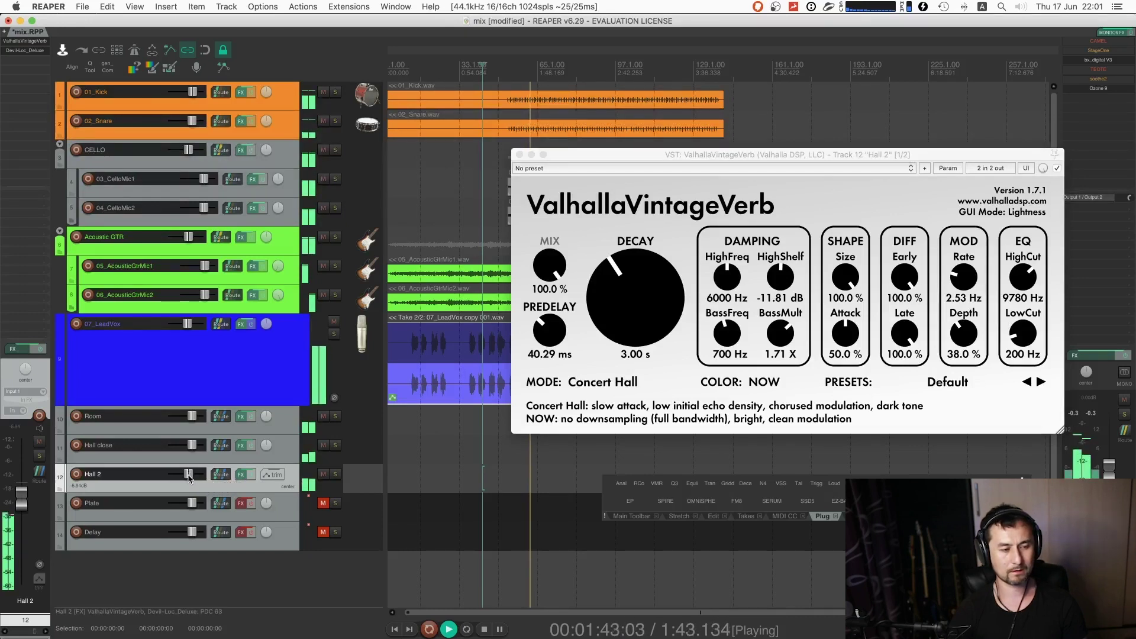
{"action": "scroll", "coordinate": [190, 477], "scroll_direction": "down", "scroll_amount": 1}
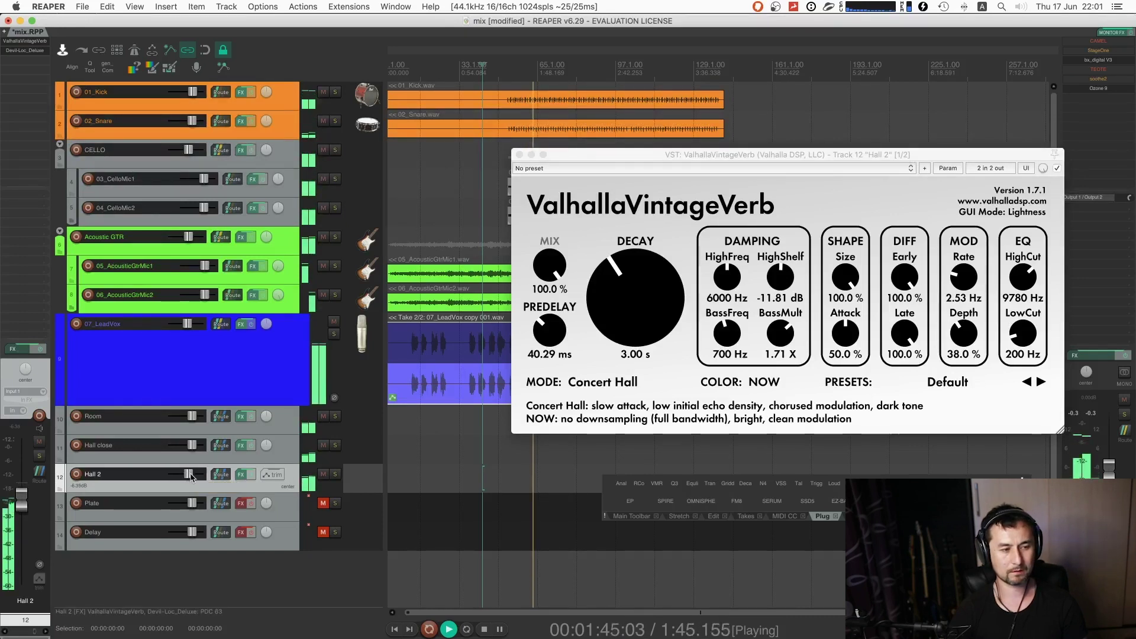
{"action": "scroll", "coordinate": [191, 474], "scroll_direction": "up", "scroll_amount": 1}
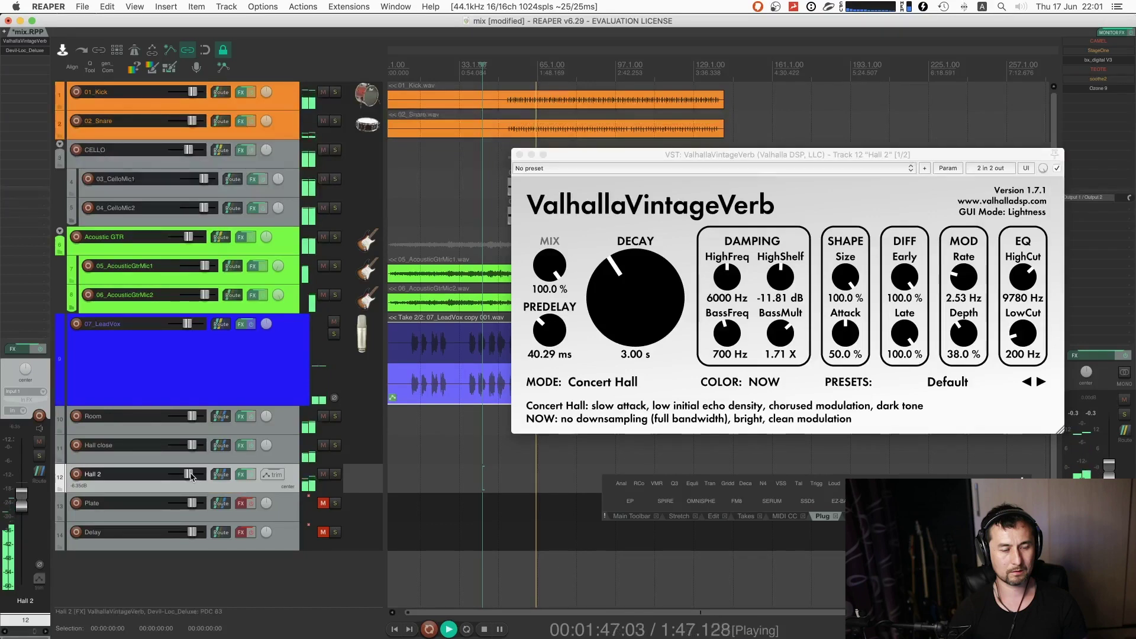
- Review Devil-Loc Deluxe on Hall 2, close it, and set the ValhallaVintageVerb EQ HighCut to 9880 Hz
{"action": "left_click", "coordinate": [25, 50]}
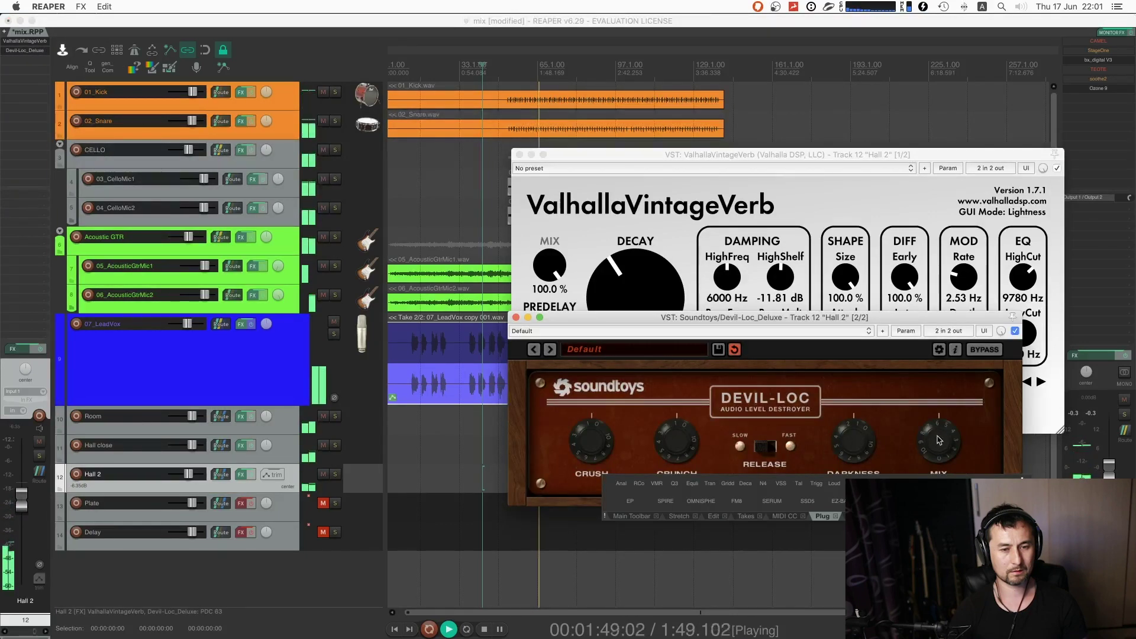
{"action": "left_click_drag", "start_coordinate": [869, 319], "coordinate": [703, 201]}
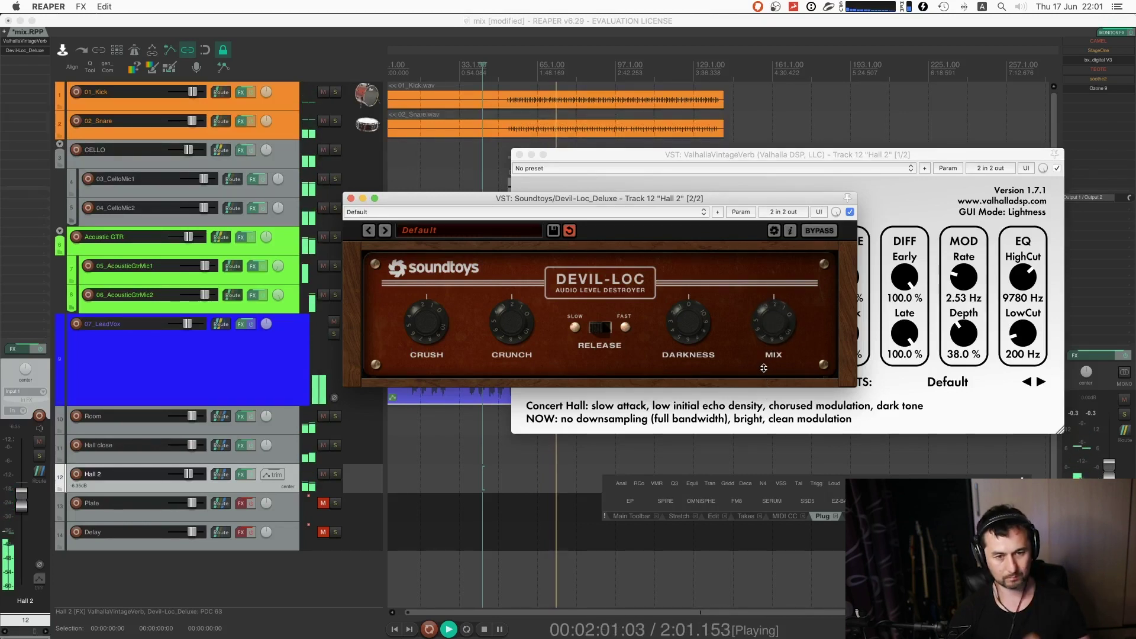
{"action": "left_click", "coordinate": [351, 199]}
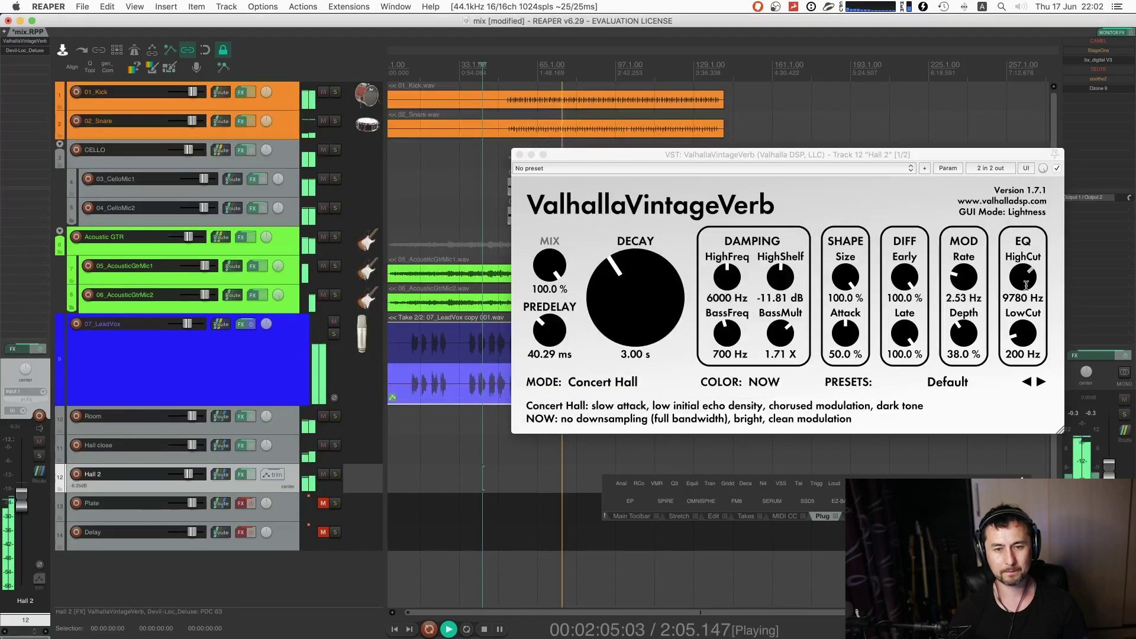
{"action": "left_click_drag", "start_coordinate": [1027, 285], "coordinate": [1025, 284]}
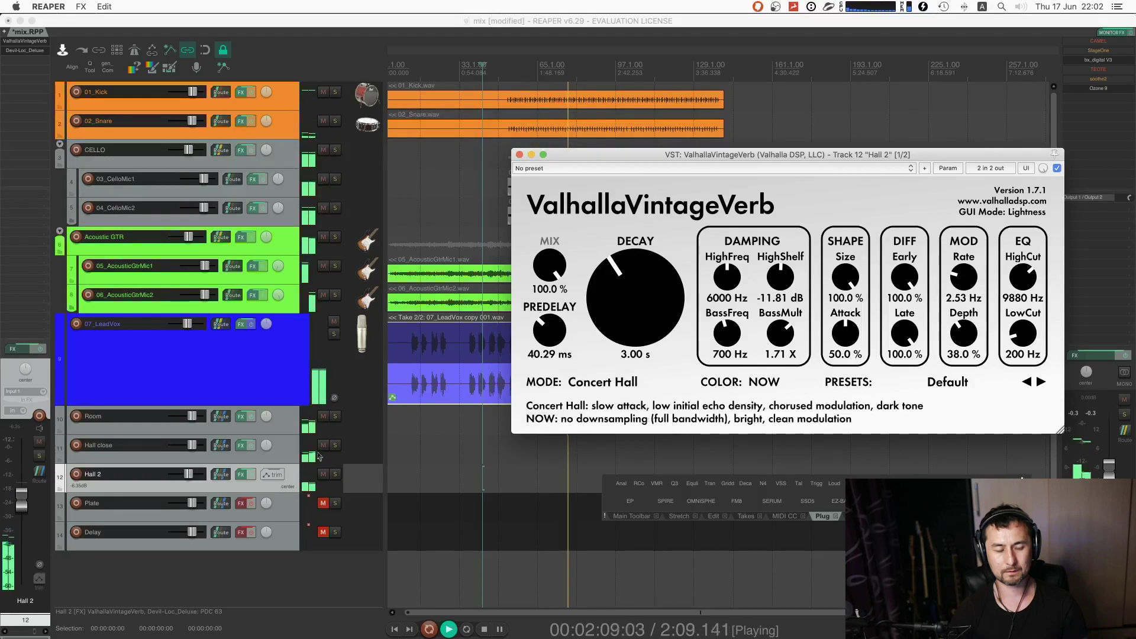
- Audition the reverbs by briefly soloing Hall 2, then muting Room, Hall close and Hall 2 and unmuting them one by one
{"action": "left_click", "coordinate": [336, 475]}
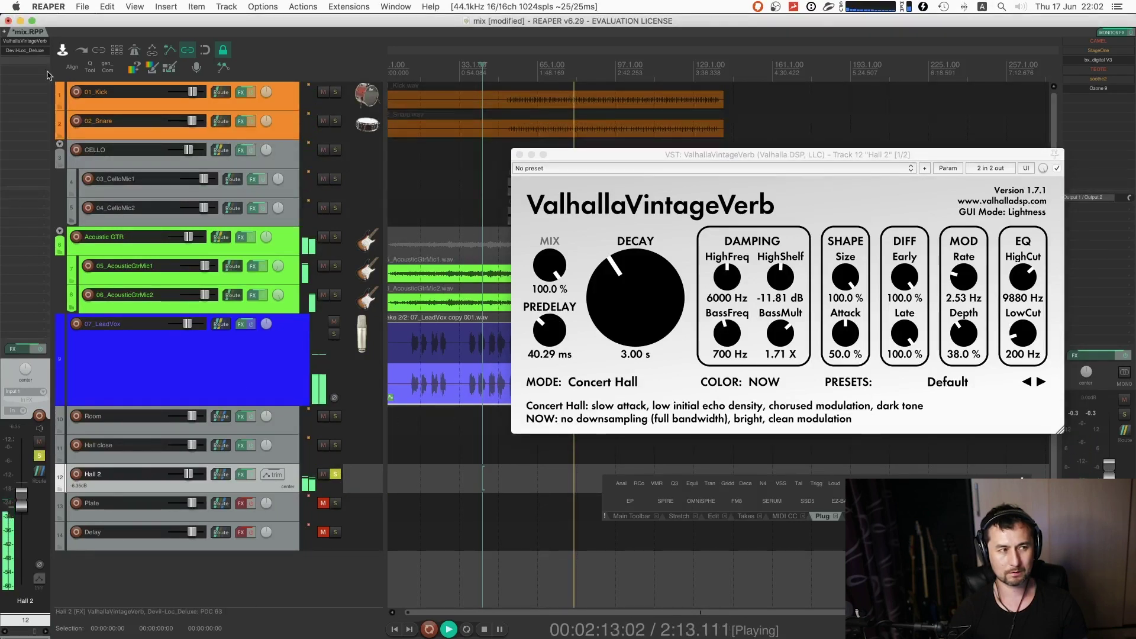
{"action": "left_click", "coordinate": [336, 476]}
{"action": "left_click_drag", "start_coordinate": [324, 417], "coordinate": [327, 474]}
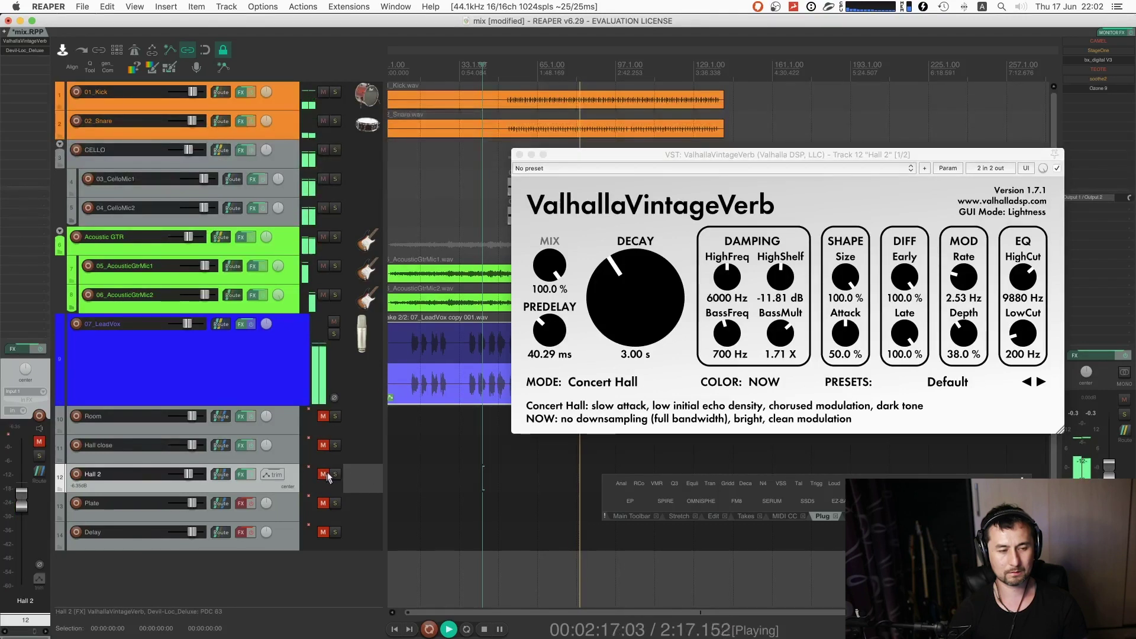
{"action": "left_click", "coordinate": [323, 474]}
{"action": "left_click", "coordinate": [323, 445]}
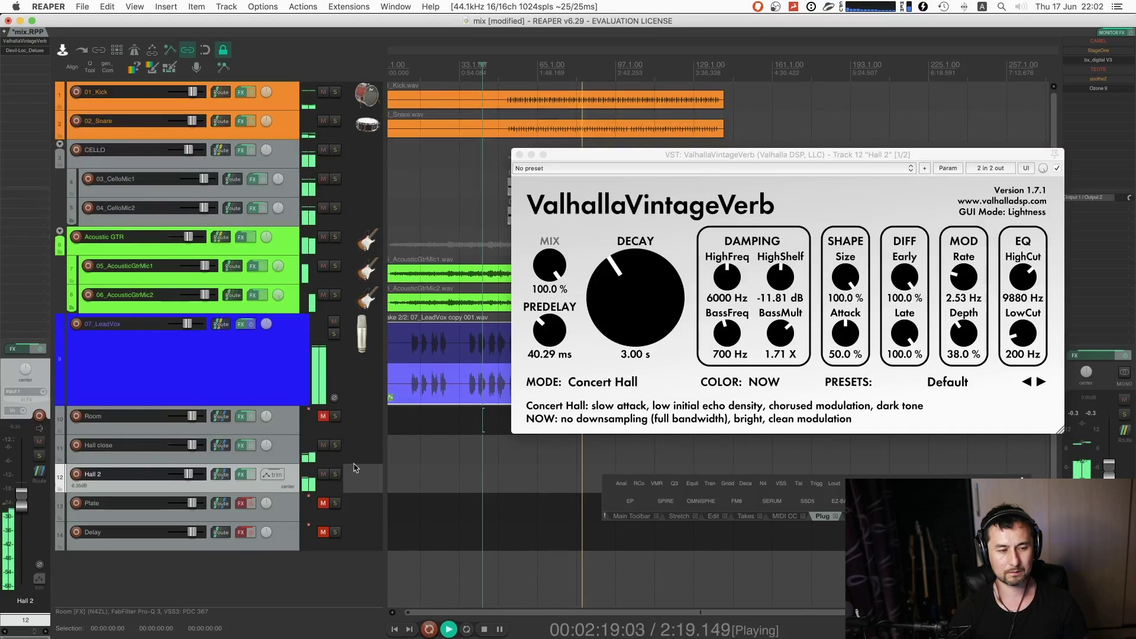
{"action": "left_click", "coordinate": [323, 417]}
- Set the Decay of Hall 2's ValhallaVintageVerb to 2.46 s
{"action": "left_click_drag", "start_coordinate": [619, 292], "coordinate": [619, 302]}
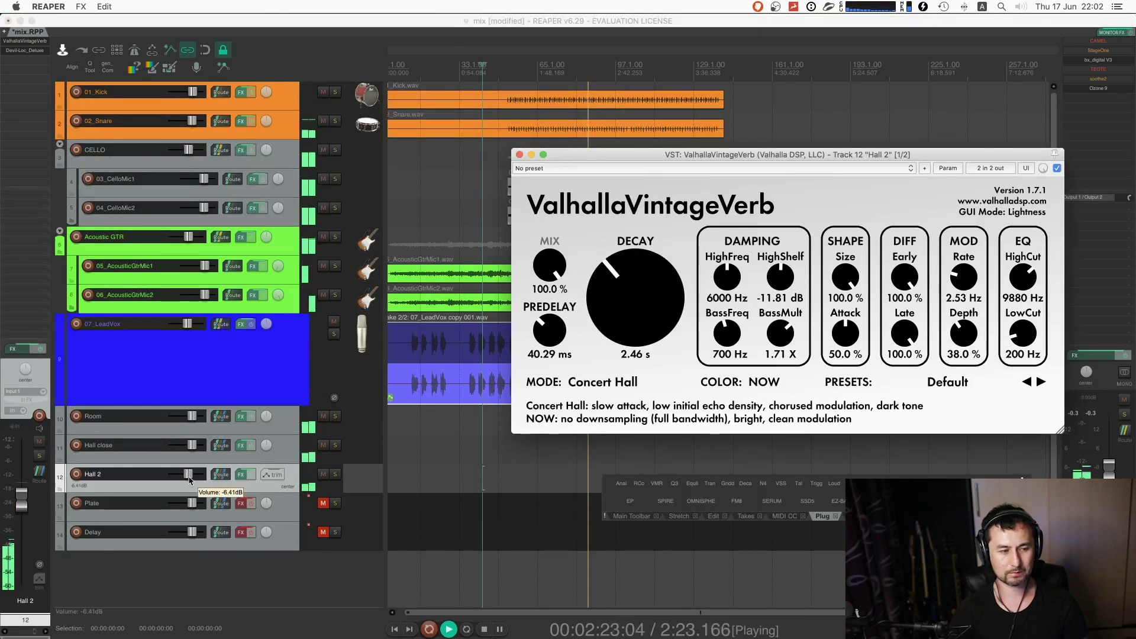
- Close Hall 2's reverb, stop playback, unmute and solo the Plate track with its effects enabled, and play the song again
{"action": "left_click", "coordinate": [520, 154]}
{"action": "key", "text": "space"}
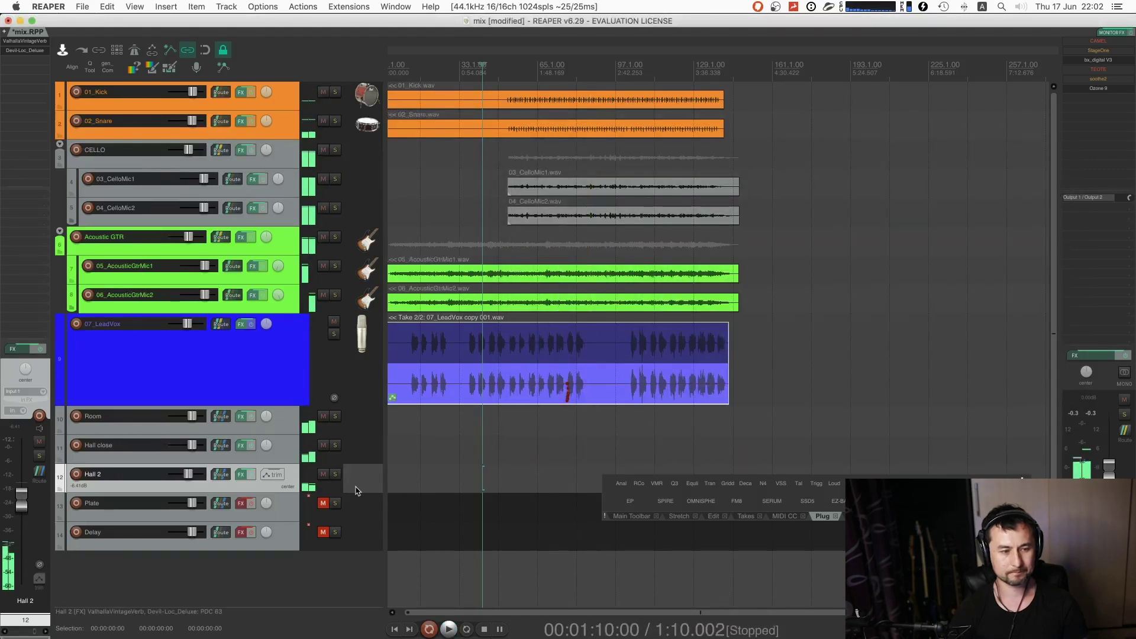
{"action": "left_click", "coordinate": [335, 503]}
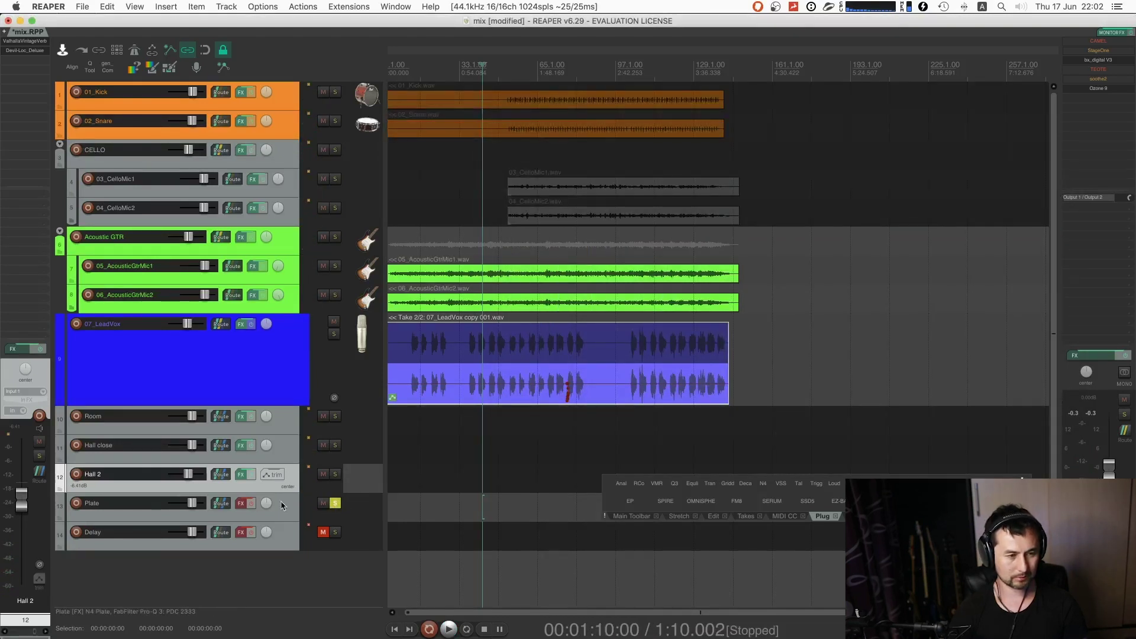
{"action": "key", "text": "space"}
{"action": "left_click", "coordinate": [367, 512]}
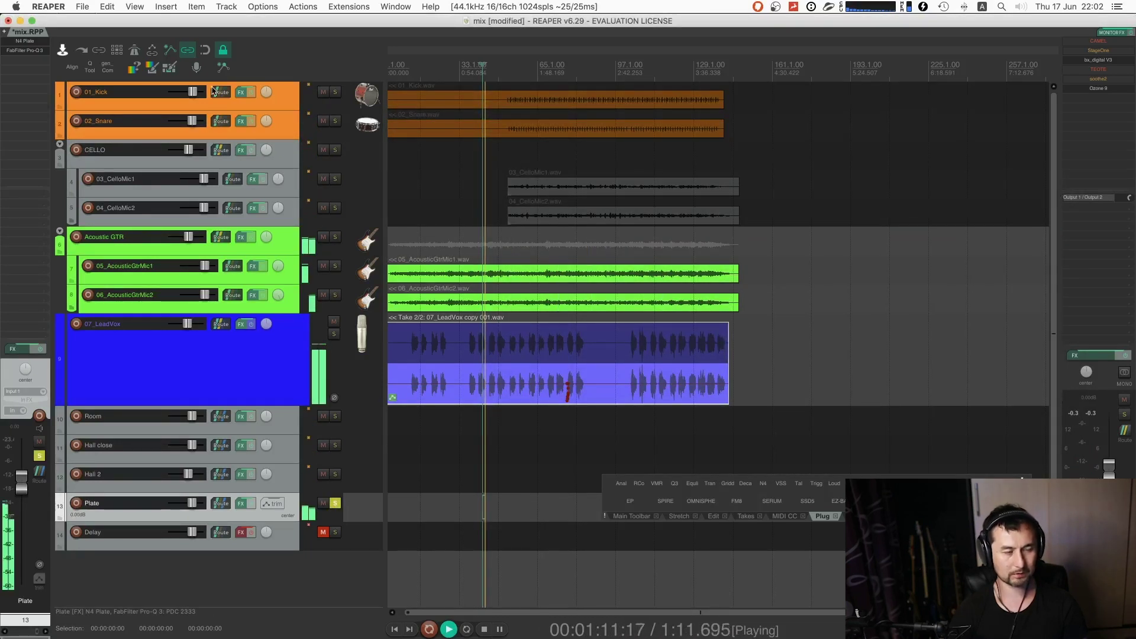
- Review the N4 Plate reverb on the soloed Plate track during playback, stop, and unsolo the track
{"action": "left_click", "coordinate": [24, 41]}
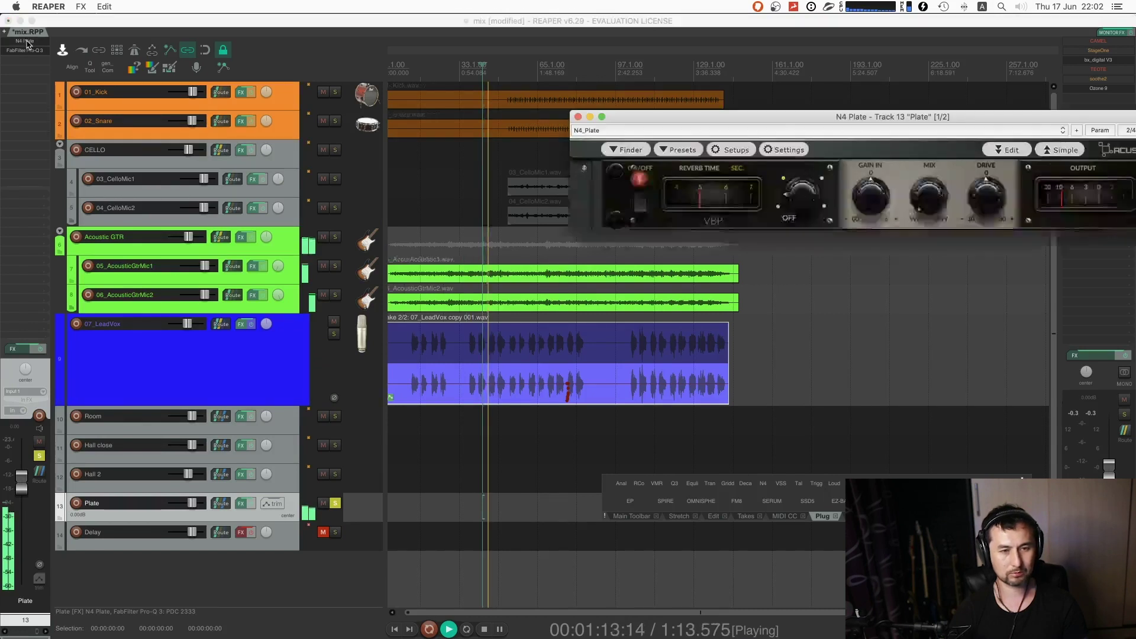
{"action": "left_click_drag", "start_coordinate": [790, 118], "coordinate": [680, 121]}
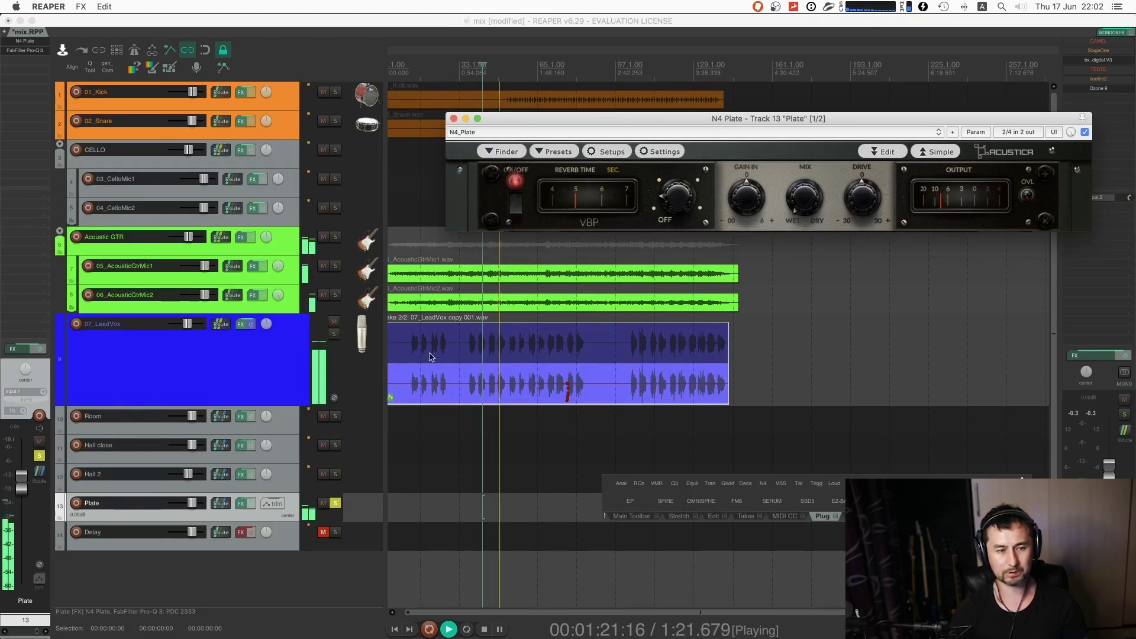
{"action": "key", "text": "space"}
{"action": "left_click", "coordinate": [373, 512]}
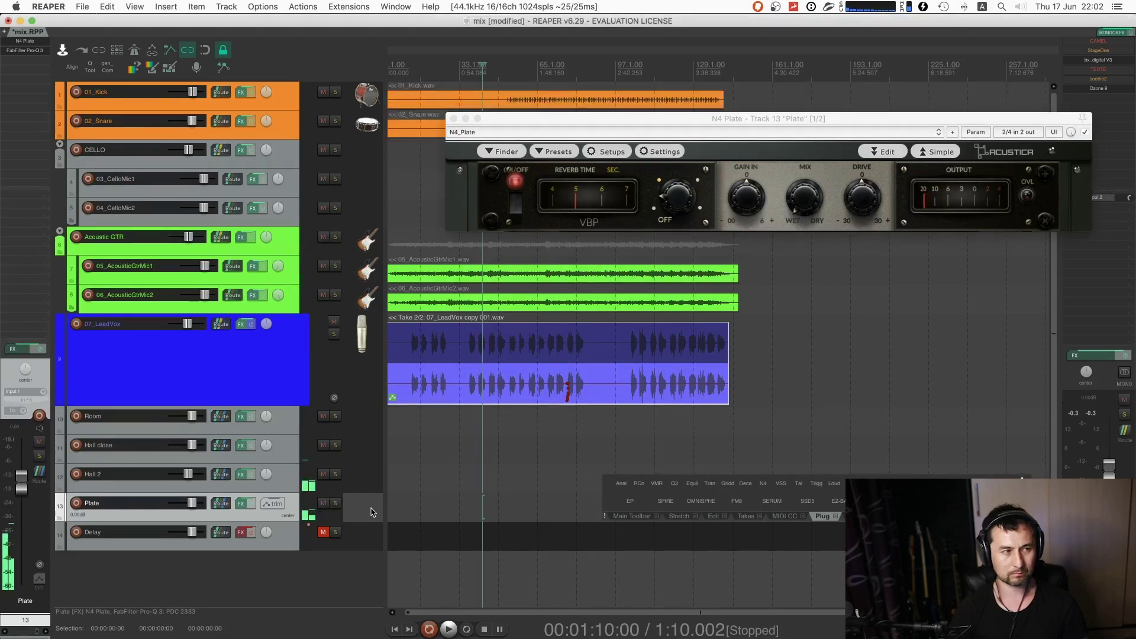
- Bypass N4 Plate and add Rev PLATE-140 (Arturia) to the Plate track, filtering the plugin list by "plate art"
{"action": "double_click", "coordinate": [39, 59]}
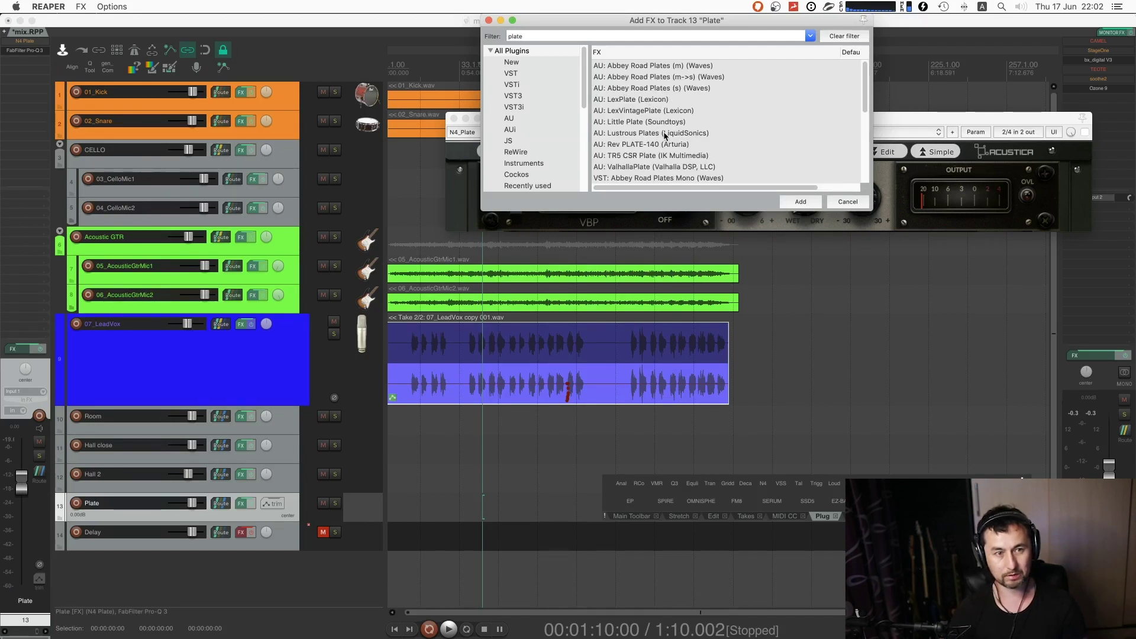
{"action": "scroll", "coordinate": [671, 149], "scroll_direction": "down", "scroll_amount": 1}
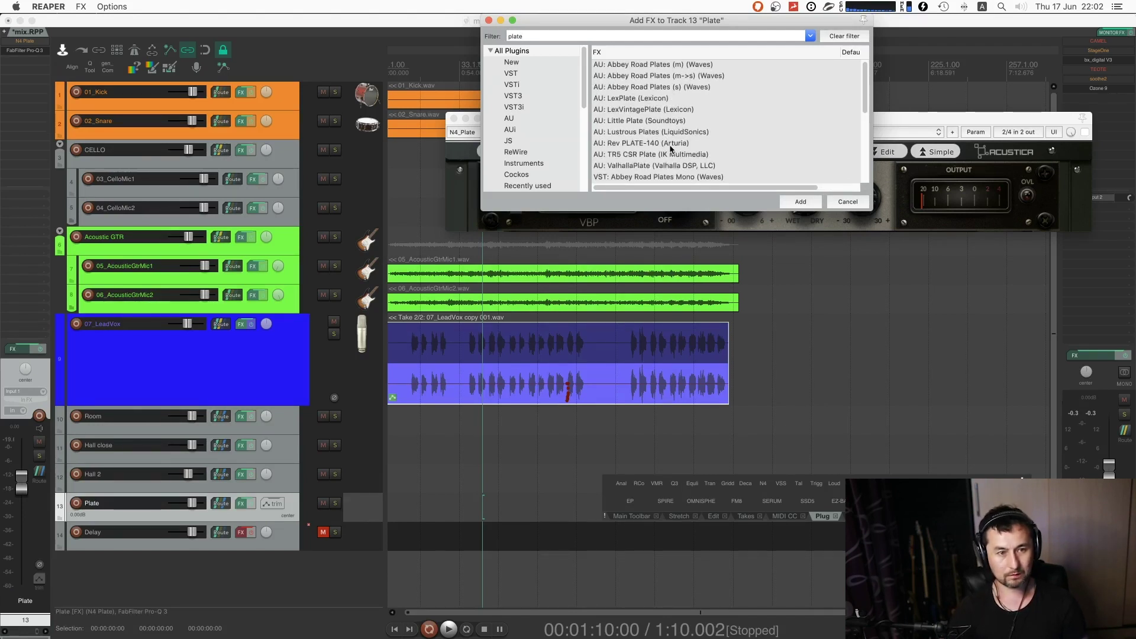
{"action": "scroll", "coordinate": [671, 148], "scroll_direction": "down", "scroll_amount": 1}
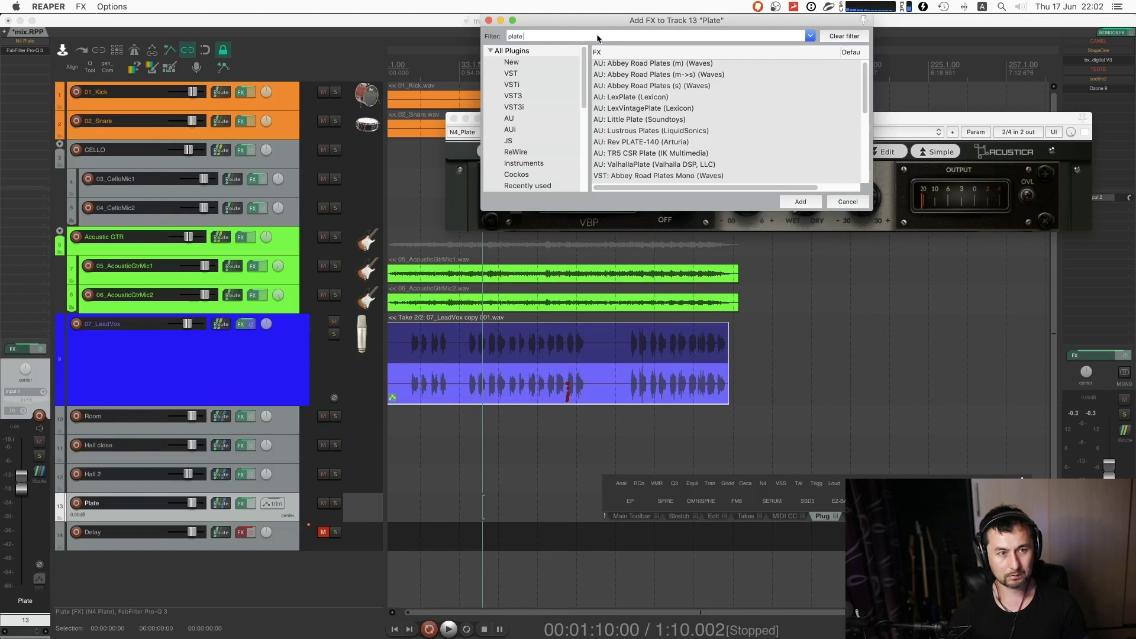
{"action": "type", "text": "t"}
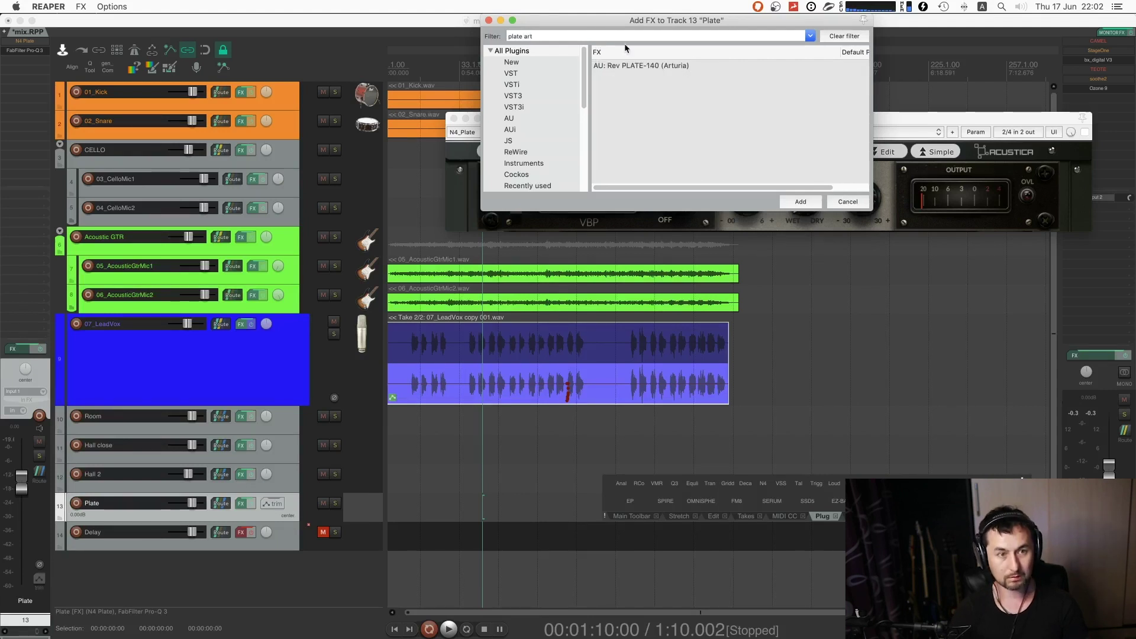
{"action": "left_click", "coordinate": [644, 66]}
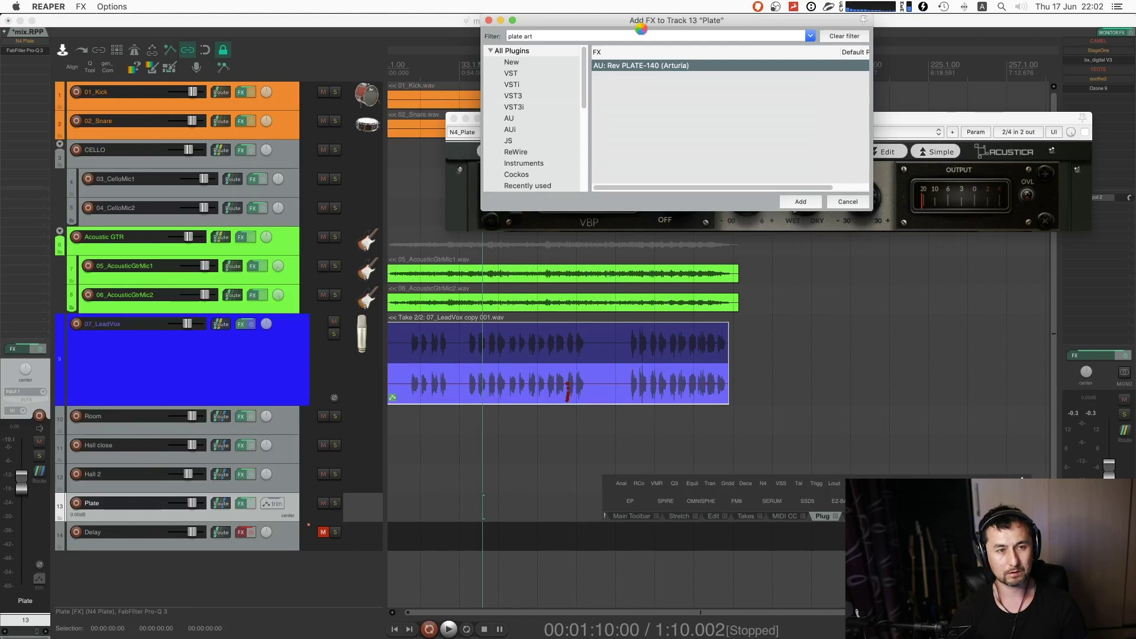
{"action": "key", "text": "Return"}
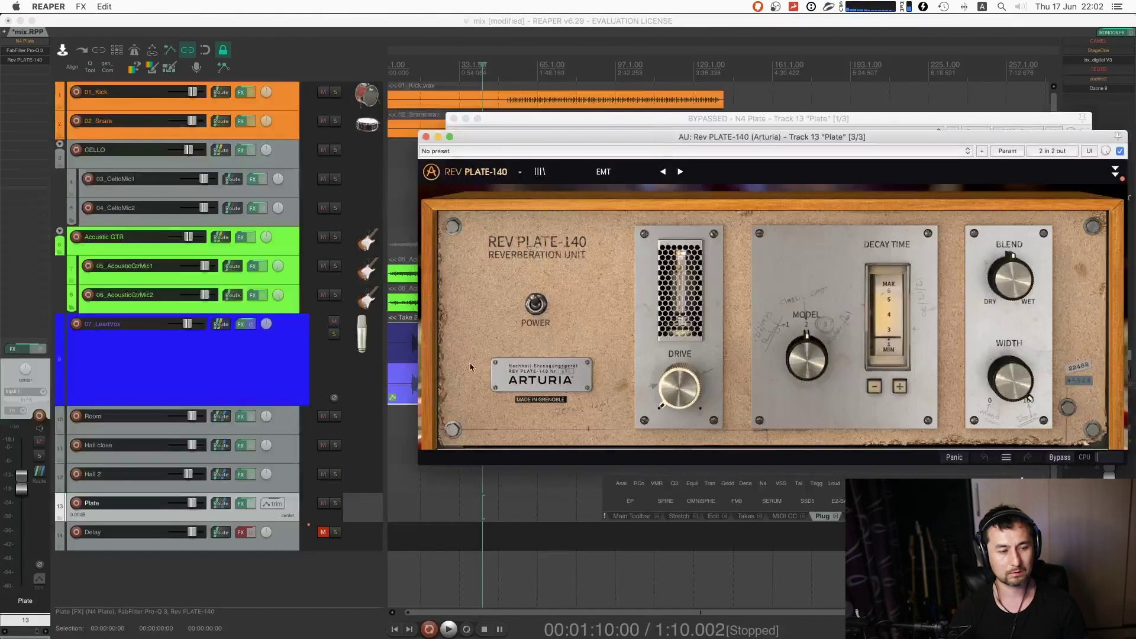
- Audition the Rev PLATE-140 reverb during playback with the Plate track soloed, moving its window clear of the track controls
{"action": "key", "text": "space"}
{"action": "left_click_drag", "start_coordinate": [555, 138], "coordinate": [673, 130]}
{"action": "key", "text": "space"}
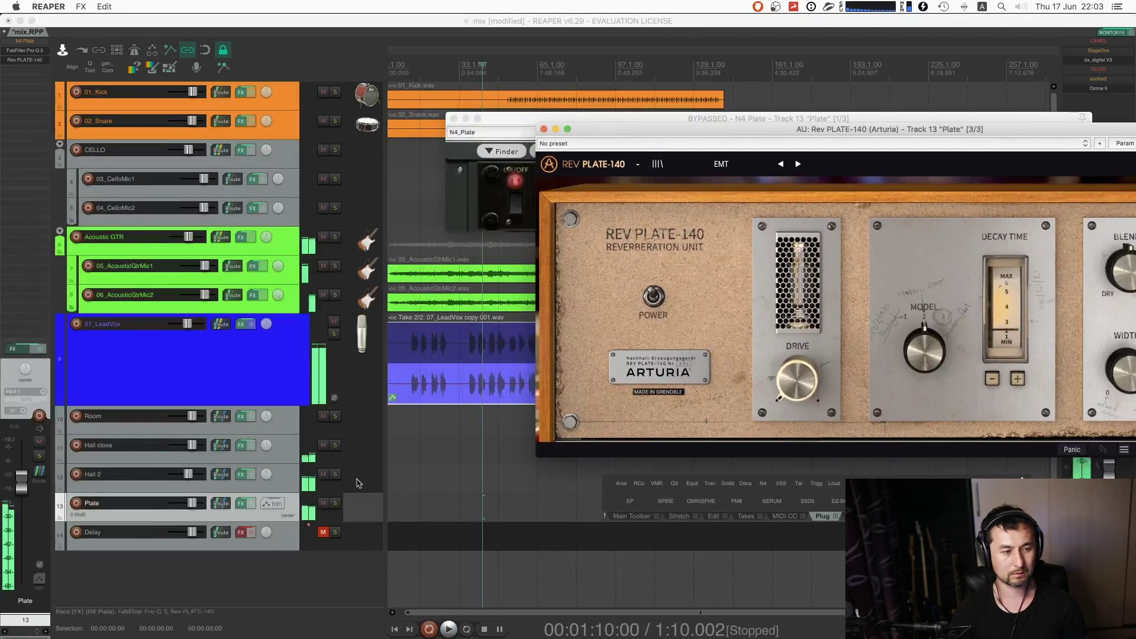
{"action": "left_click", "coordinate": [335, 505]}
{"action": "key", "text": "space"}
{"action": "key", "text": "space"}
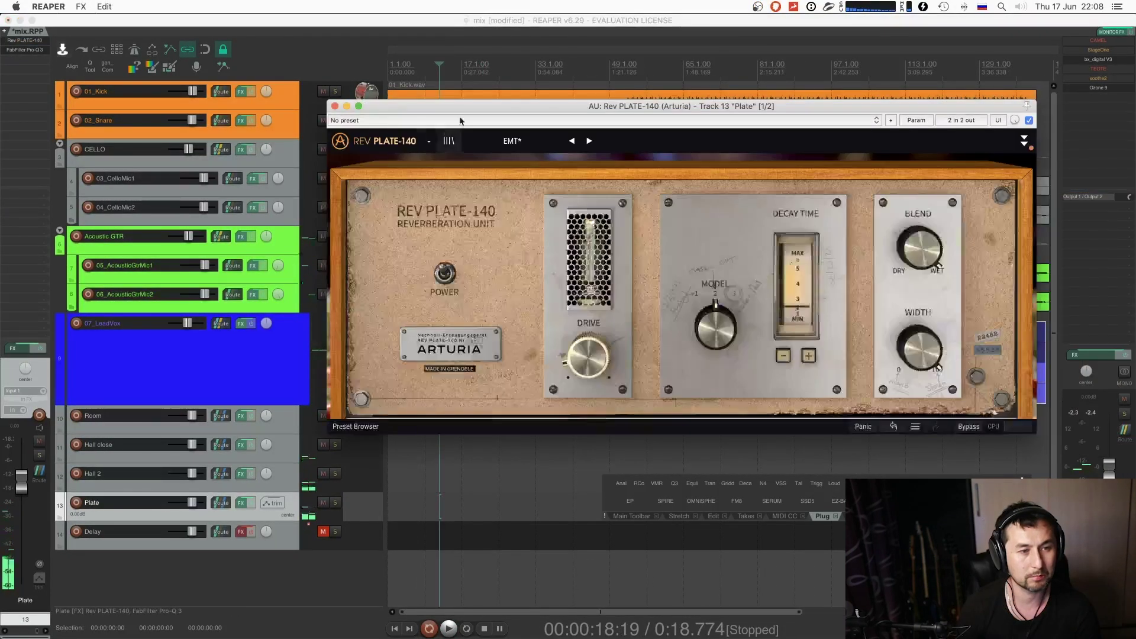
{"action": "left_click_drag", "start_coordinate": [486, 109], "coordinate": [555, 110]}
{"action": "key", "text": "space"}
{"action": "left_click", "coordinate": [336, 503]}
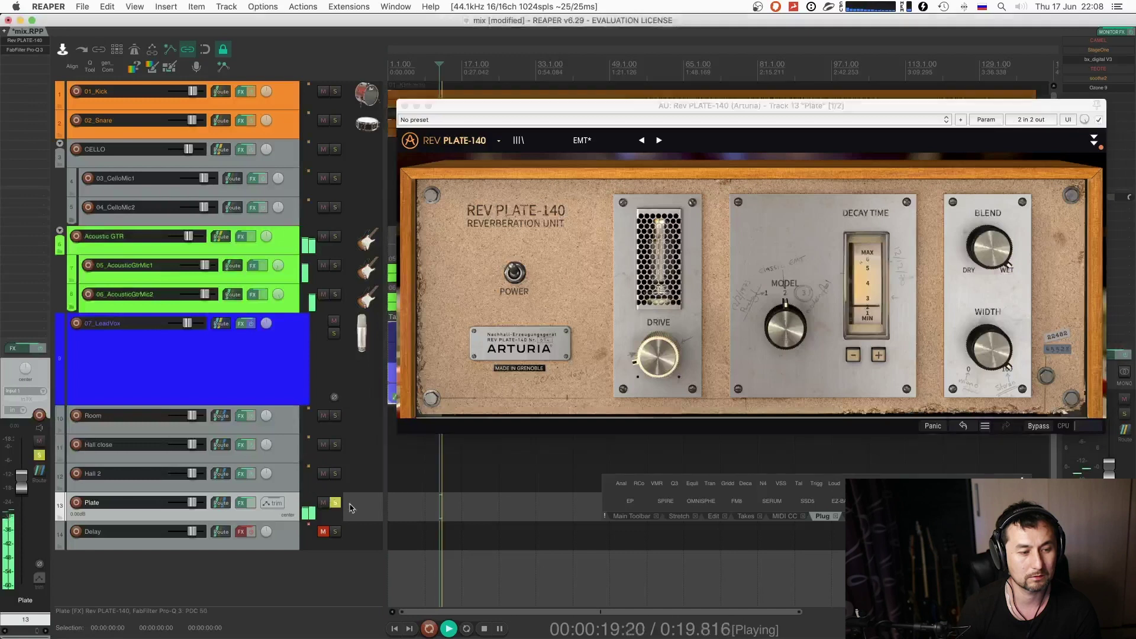
- Examine the Plate track's FabFilter Pro-Q 3 low-end cuts, compare the sound with the EQ bypassed and enabled, and close it
{"action": "left_click", "coordinate": [35, 51]}
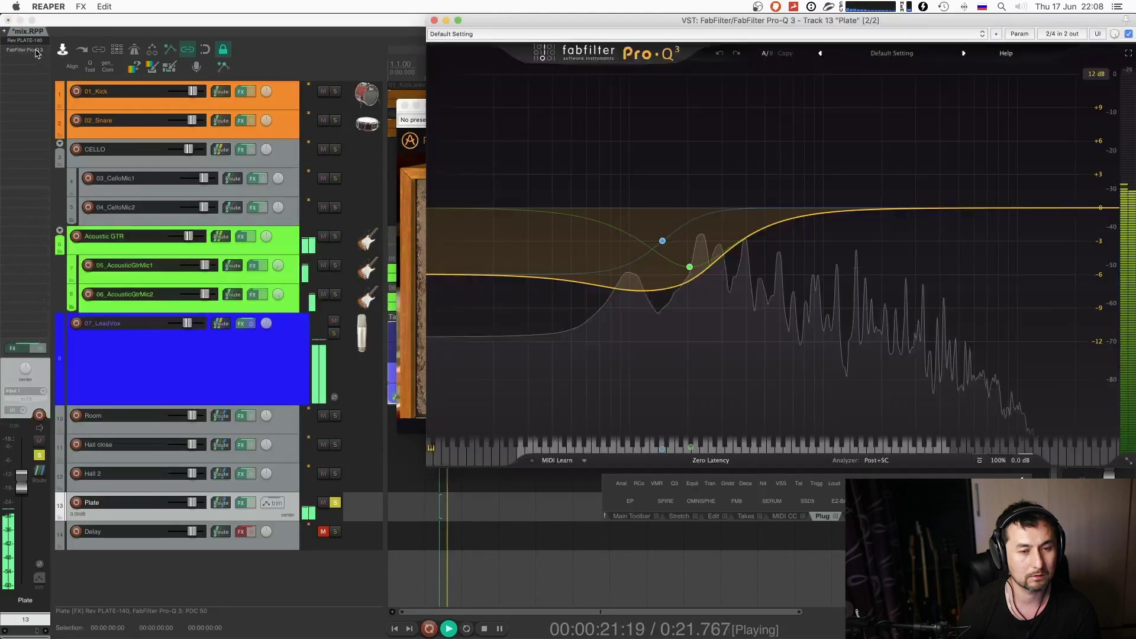
{"action": "left_click", "coordinate": [662, 241]}
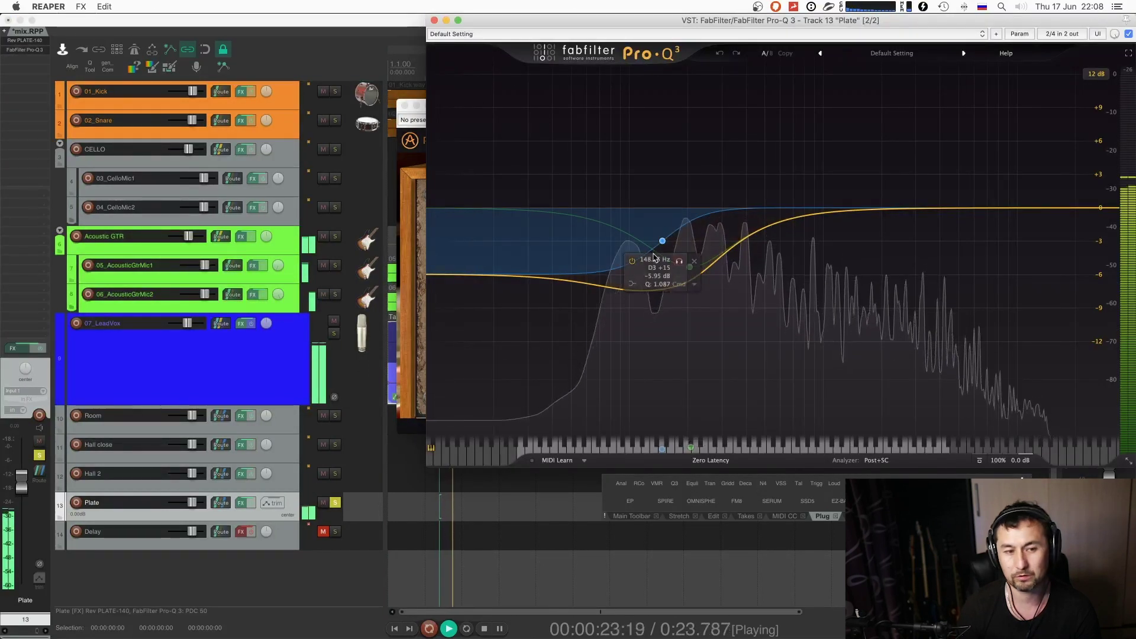
{"action": "left_click", "coordinate": [434, 20]}
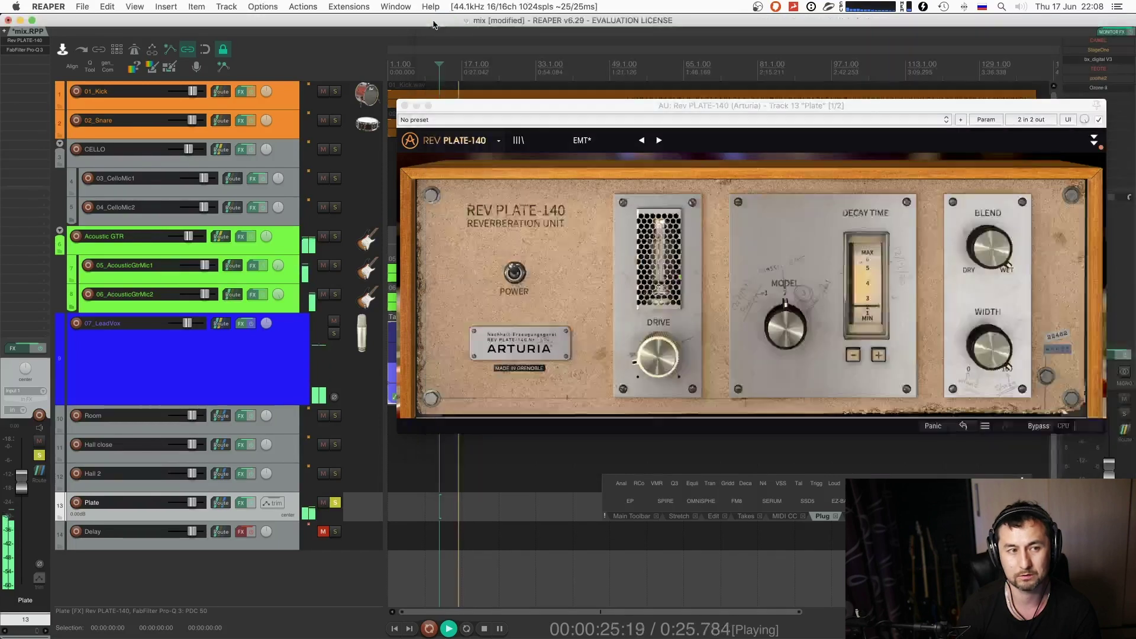
{"action": "left_click", "coordinate": [24, 51]}
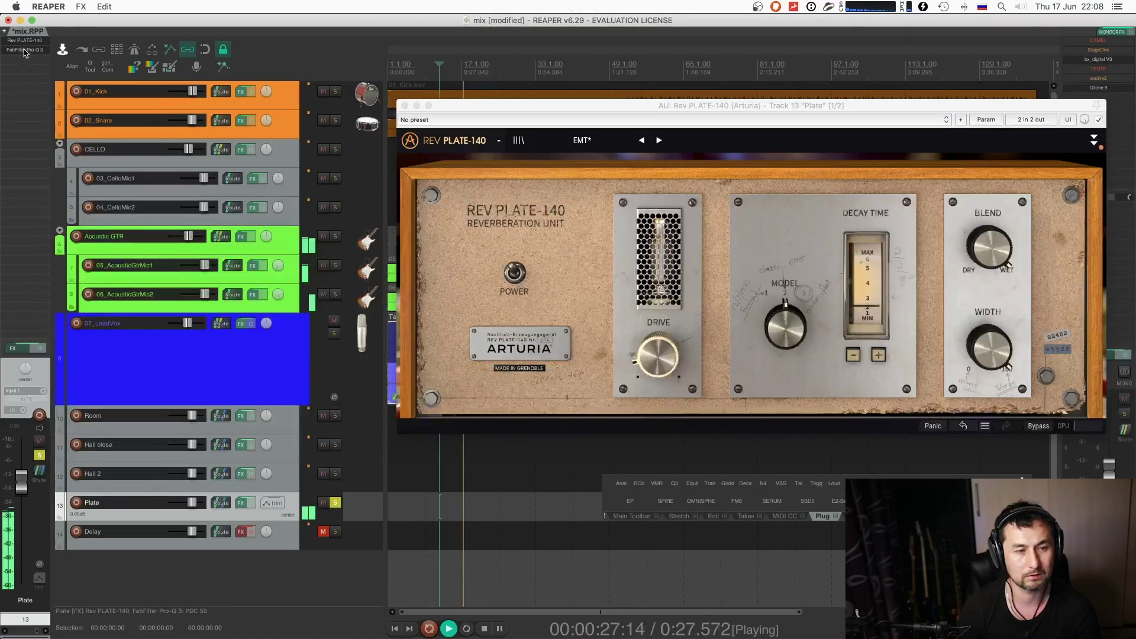
{"action": "left_click_drag", "start_coordinate": [863, 22], "coordinate": [611, 47]}
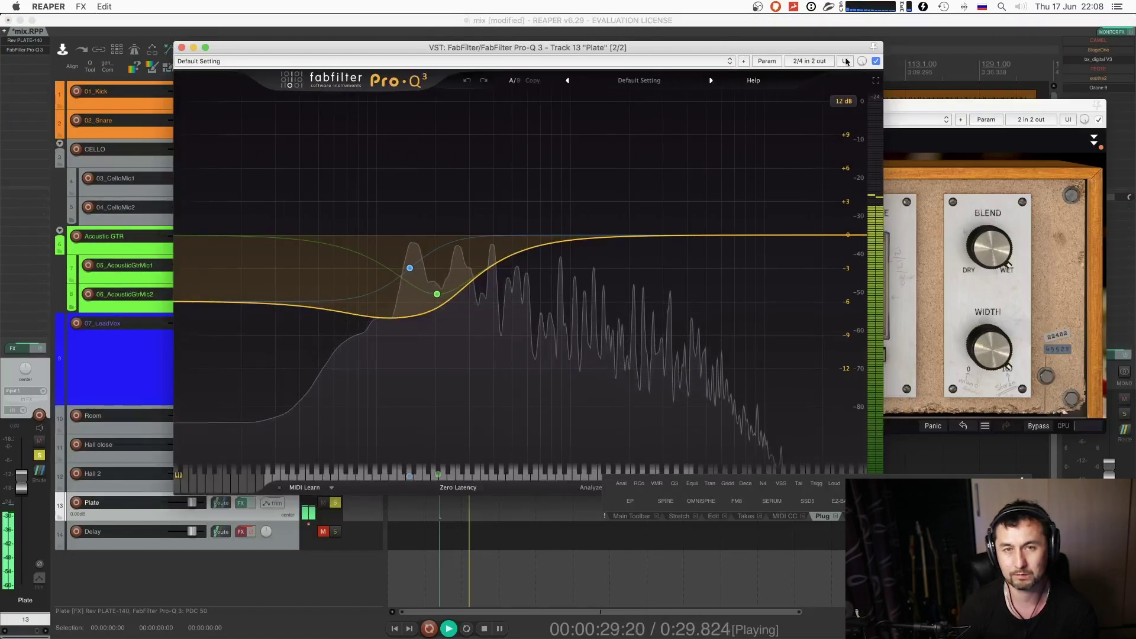
{"action": "left_click", "coordinate": [876, 61]}
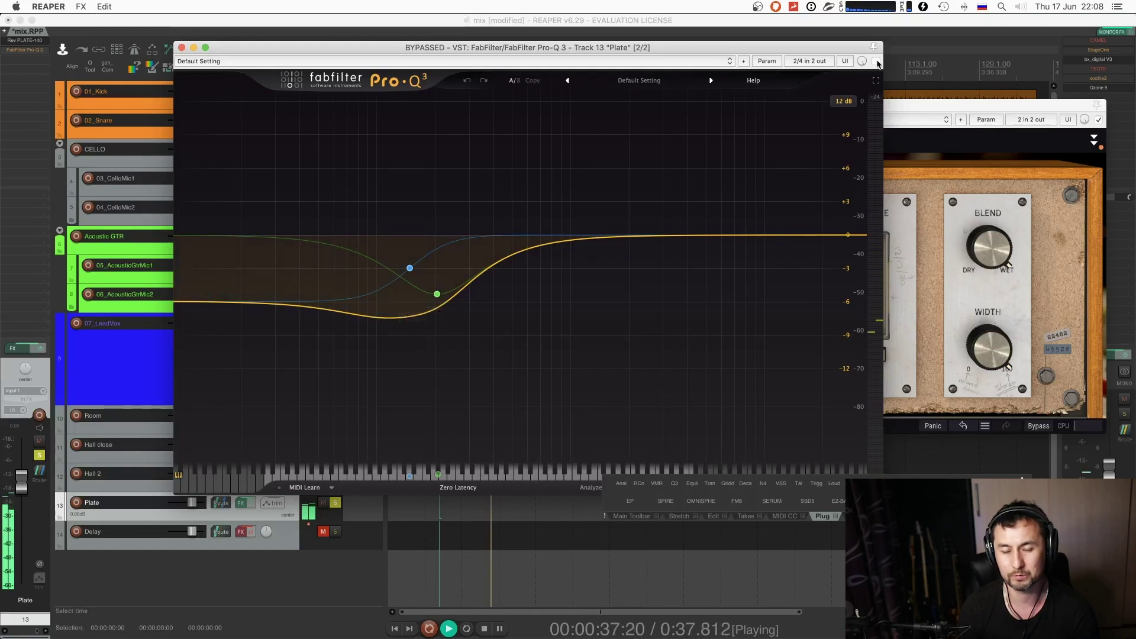
{"action": "left_click", "coordinate": [877, 61]}
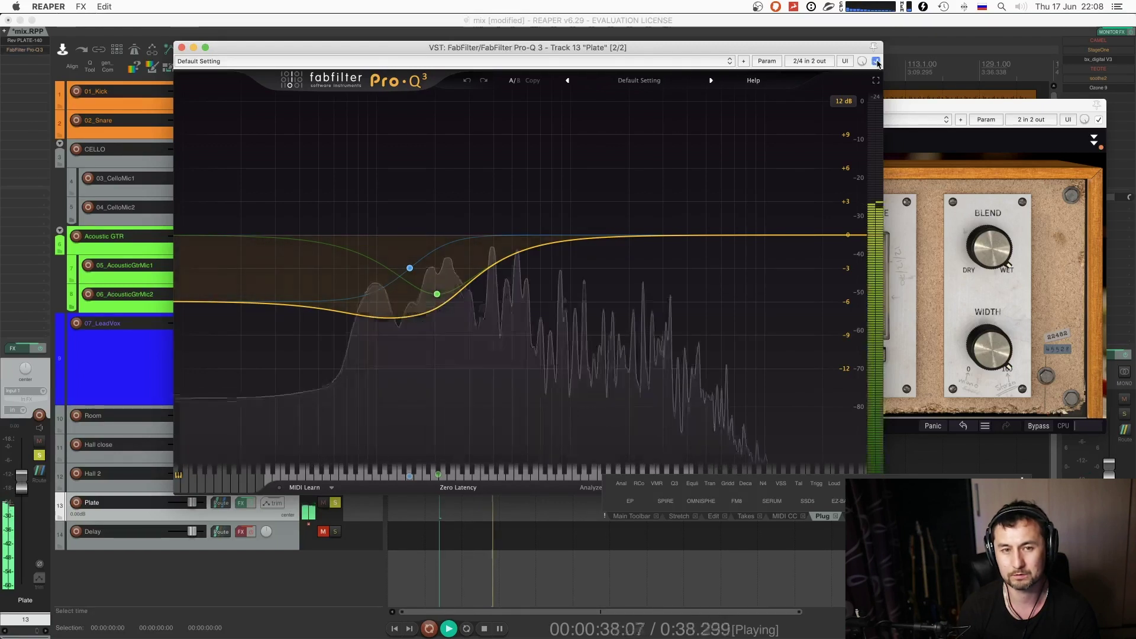
{"action": "left_click", "coordinate": [195, 48]}
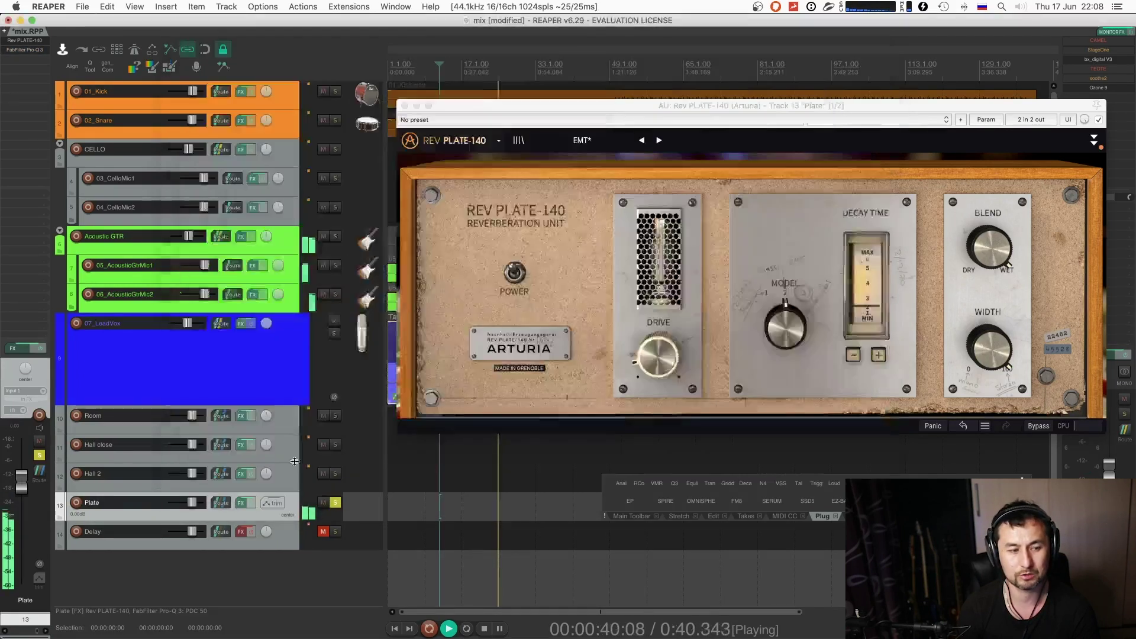
- Unsolo Plate, close Rev PLATE-140, and mute the Room, Hall close, Hall 2 and Plate tracks during playback
{"action": "left_click", "coordinate": [335, 503]}
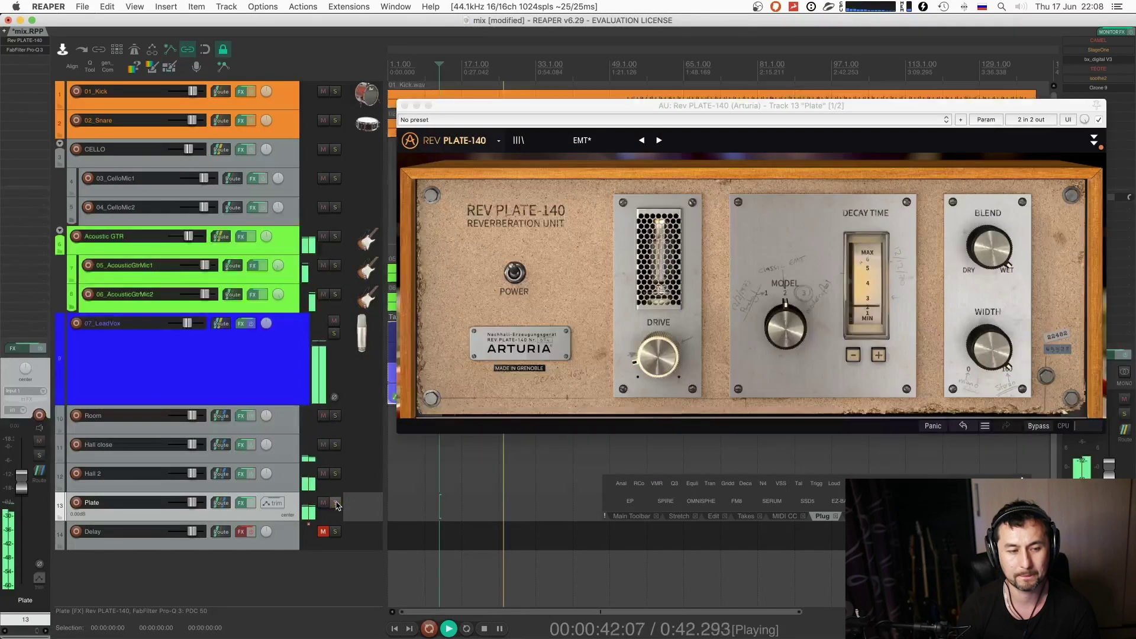
{"action": "left_click", "coordinate": [406, 105]}
{"action": "left_click_drag", "start_coordinate": [322, 415], "coordinate": [323, 468]}
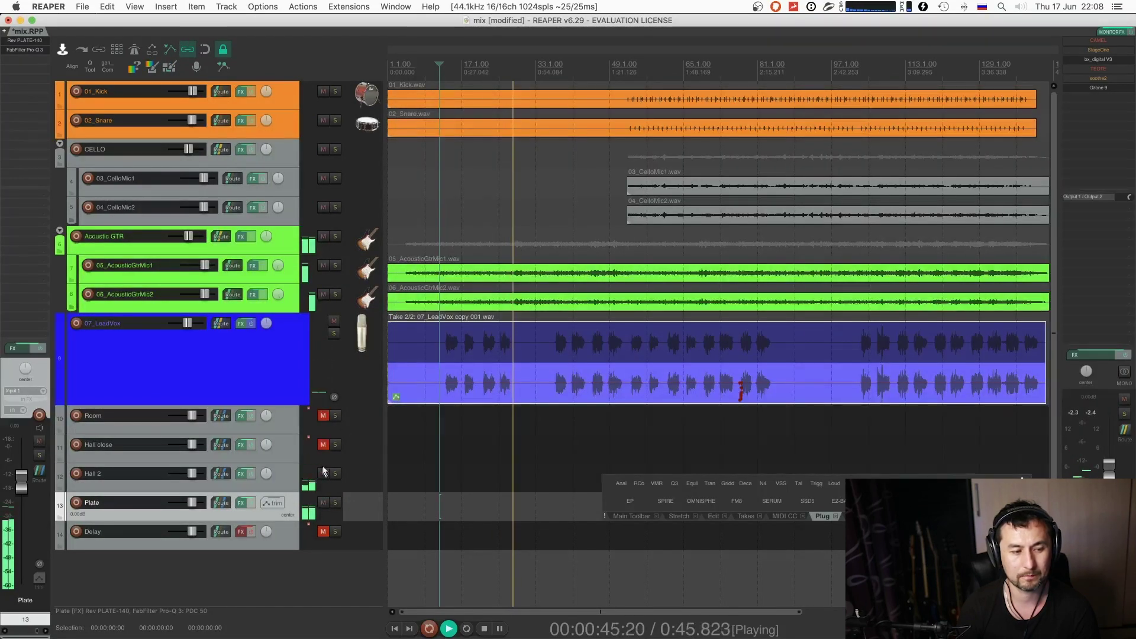
{"action": "left_click", "coordinate": [323, 473]}
{"action": "left_click", "coordinate": [323, 502]}
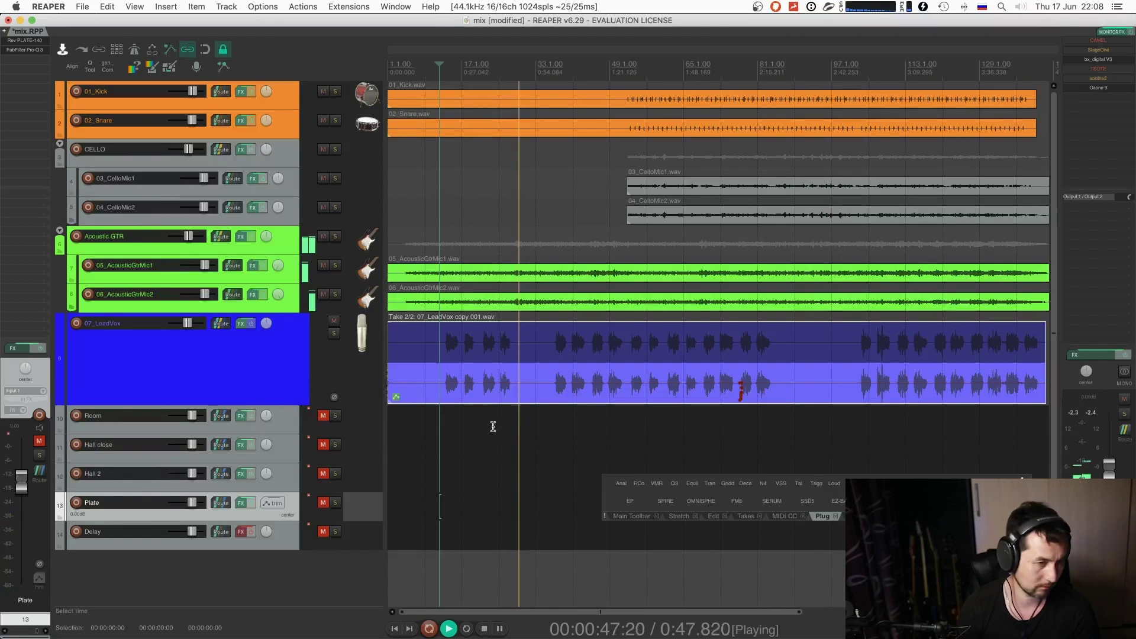
- Play the dry mix from about 1:00 and check the Summit Audio TLA-100A compressor on Acoustic GTR, then close it
{"action": "key", "text": "space"}
{"action": "left_click", "coordinate": [549, 417]}
{"action": "key", "text": "space"}
{"action": "left_click", "coordinate": [287, 242]}
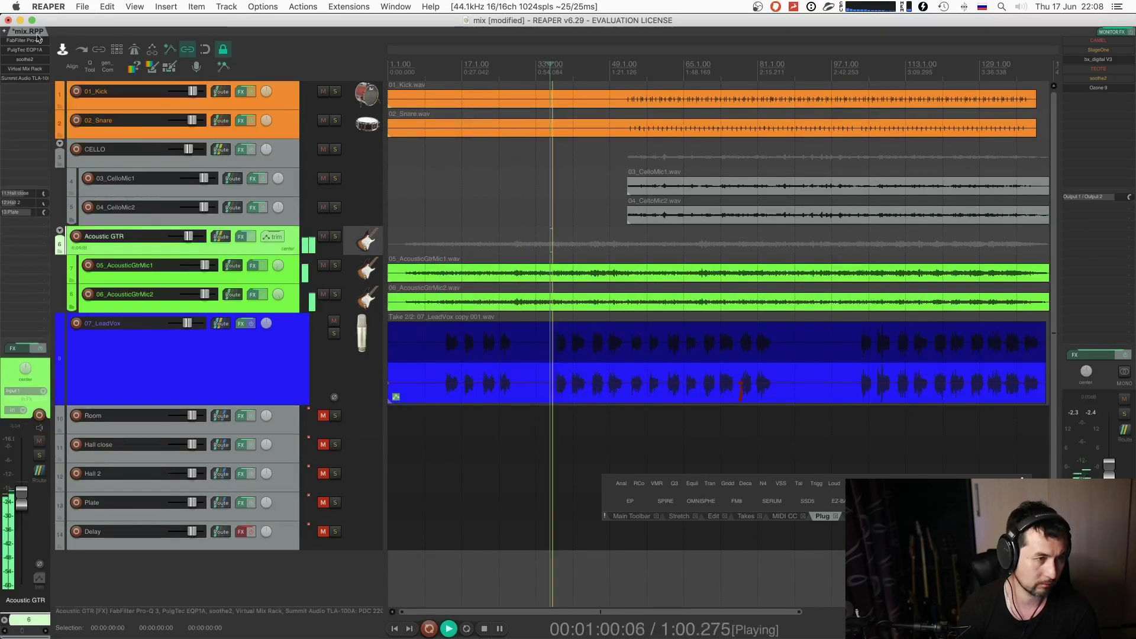
{"action": "left_click", "coordinate": [30, 78]}
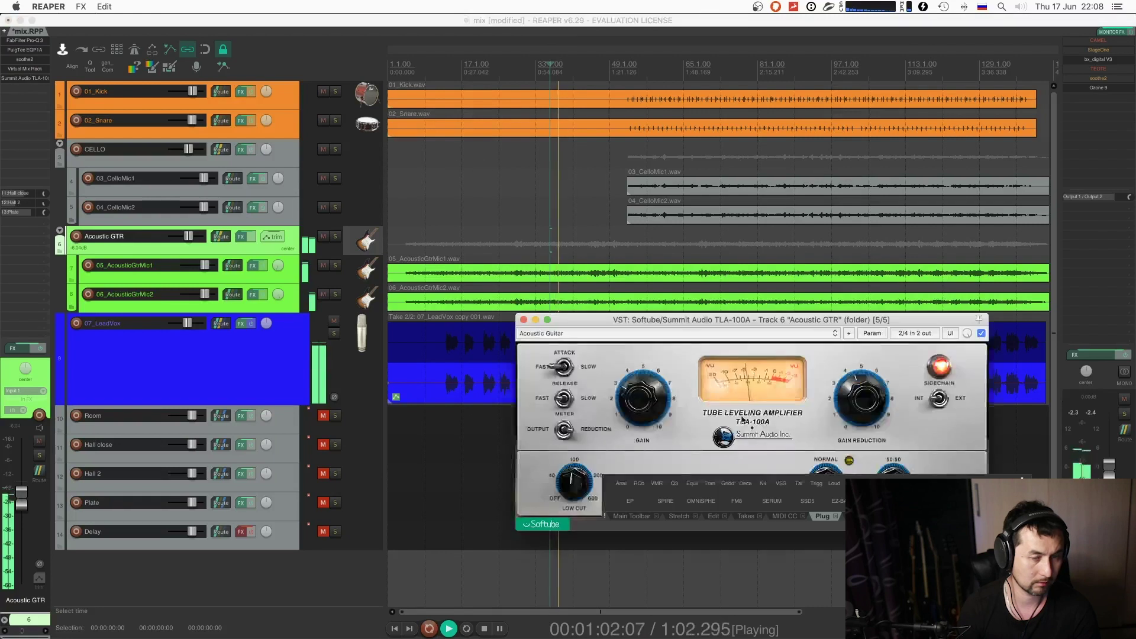
{"action": "mouse_move", "coordinate": [638, 398]}
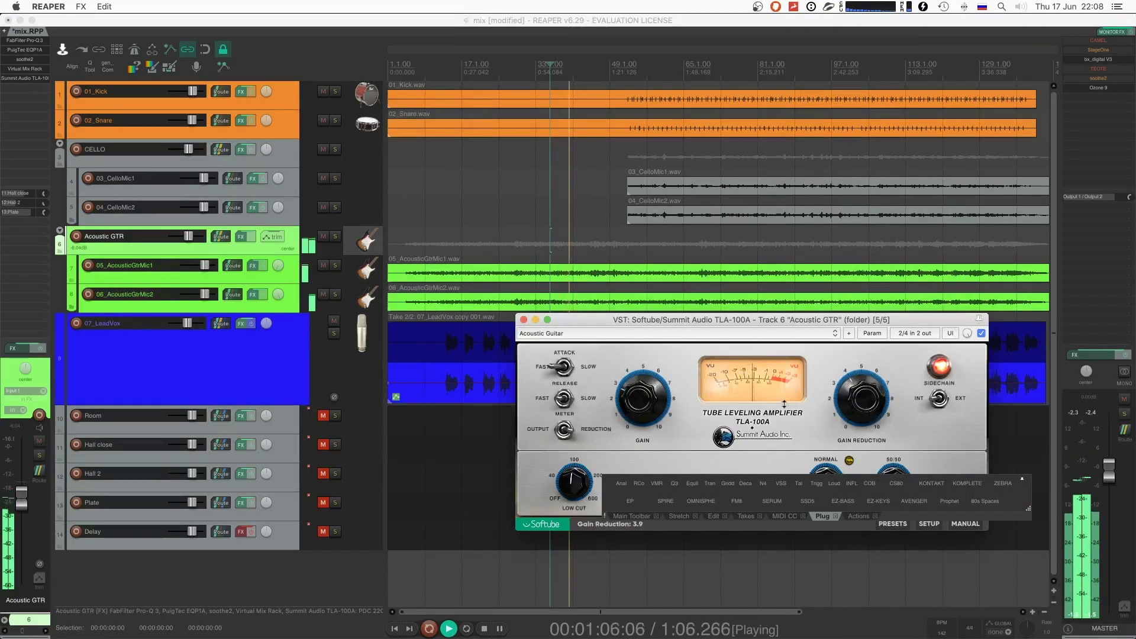
{"action": "left_click", "coordinate": [524, 319]}
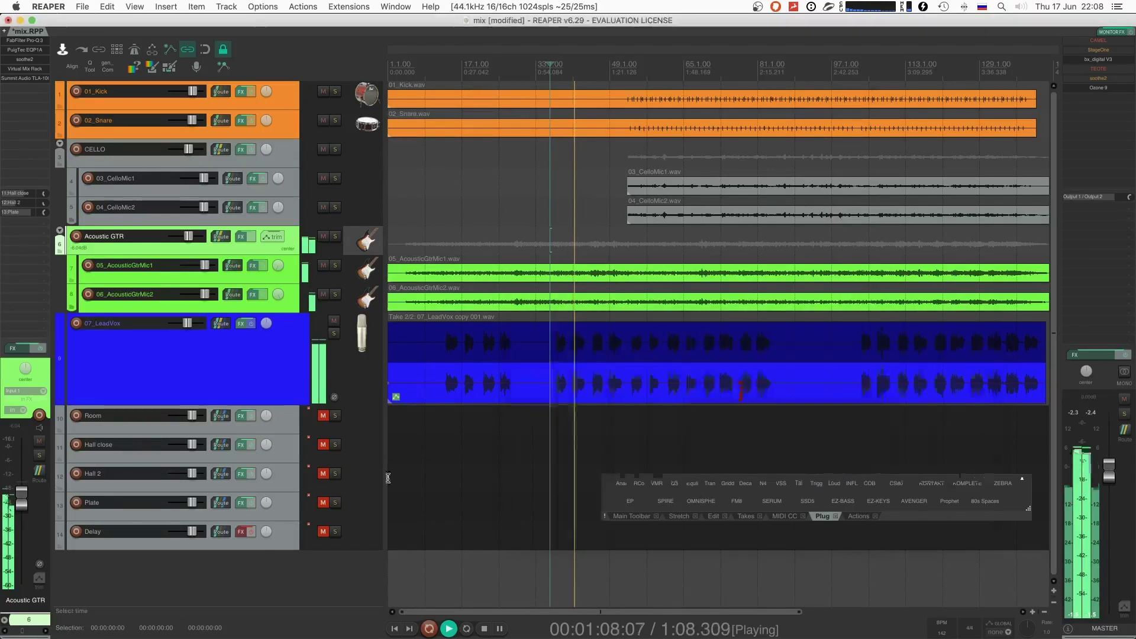
- Continue playback from the drum entry and unmute the Room, Hall close, Hall 2 and Plate tracks
{"action": "left_click", "coordinate": [626, 127]}
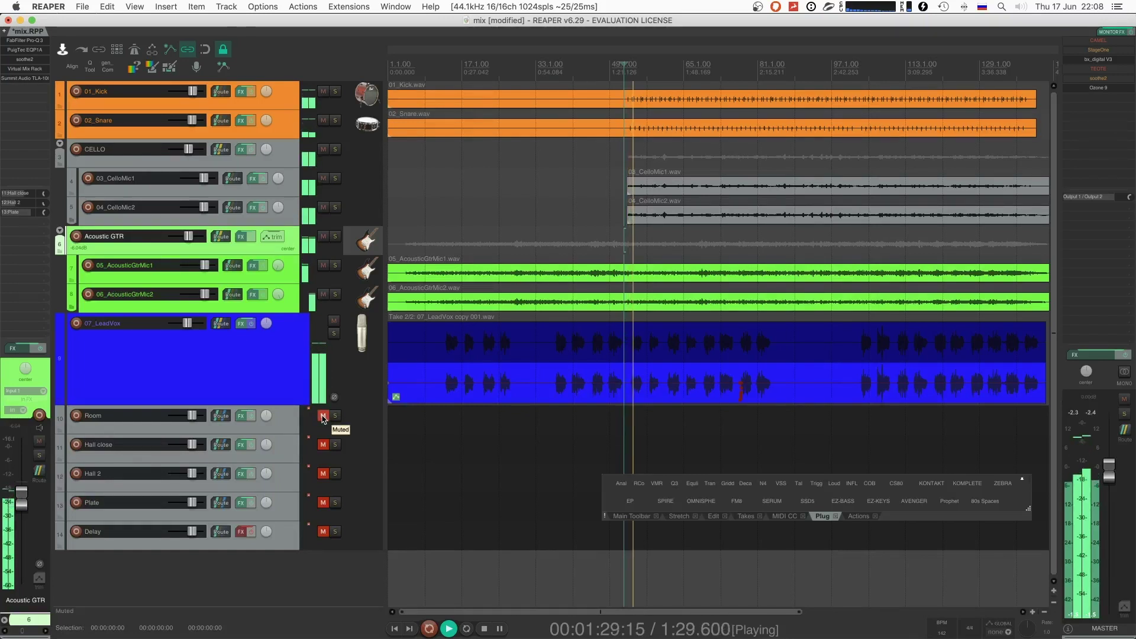
{"action": "left_click_drag", "start_coordinate": [323, 416], "coordinate": [323, 502]}
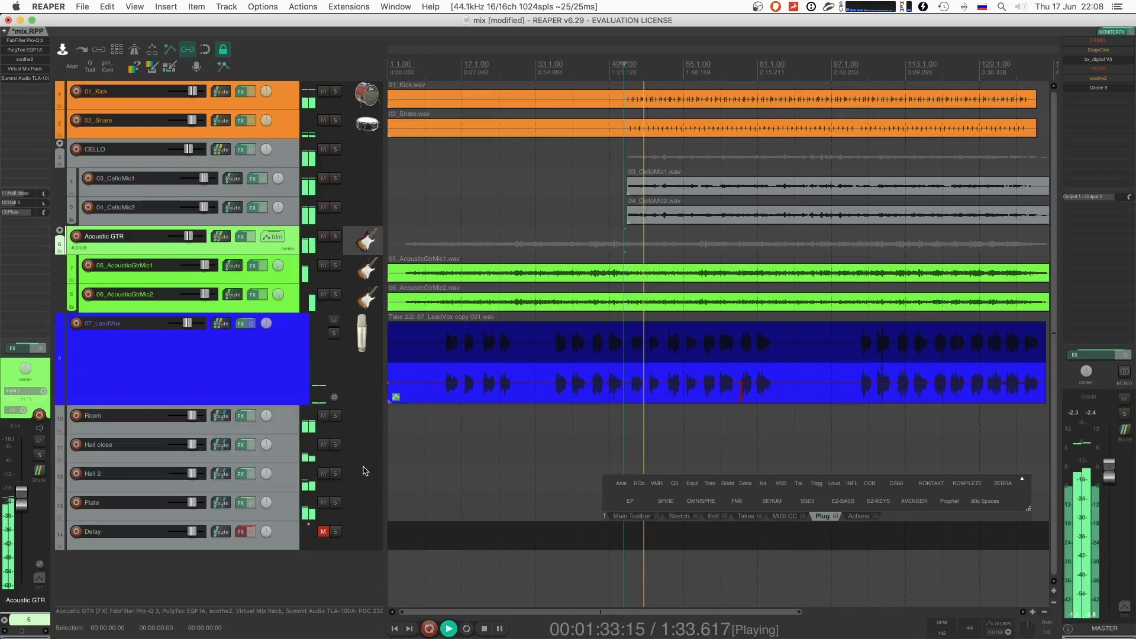
- Create a send from 07_LeadVox to the Delay track and set its level to -14.01 dB
{"action": "left_click", "coordinate": [361, 536]}
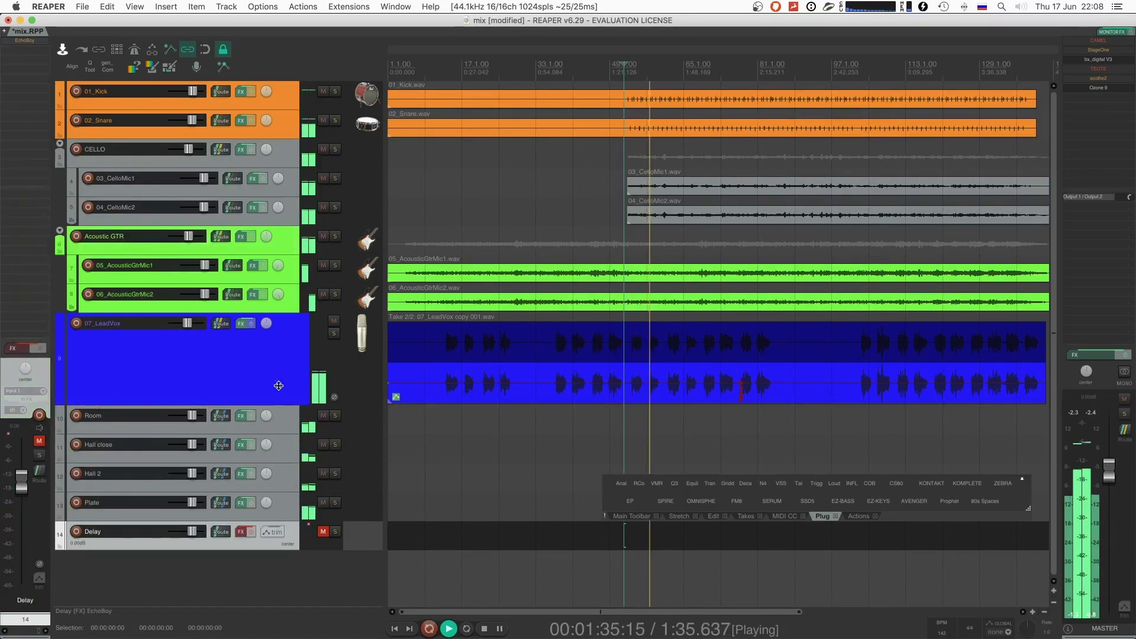
{"action": "left_click_drag", "start_coordinate": [221, 323], "coordinate": [265, 537]}
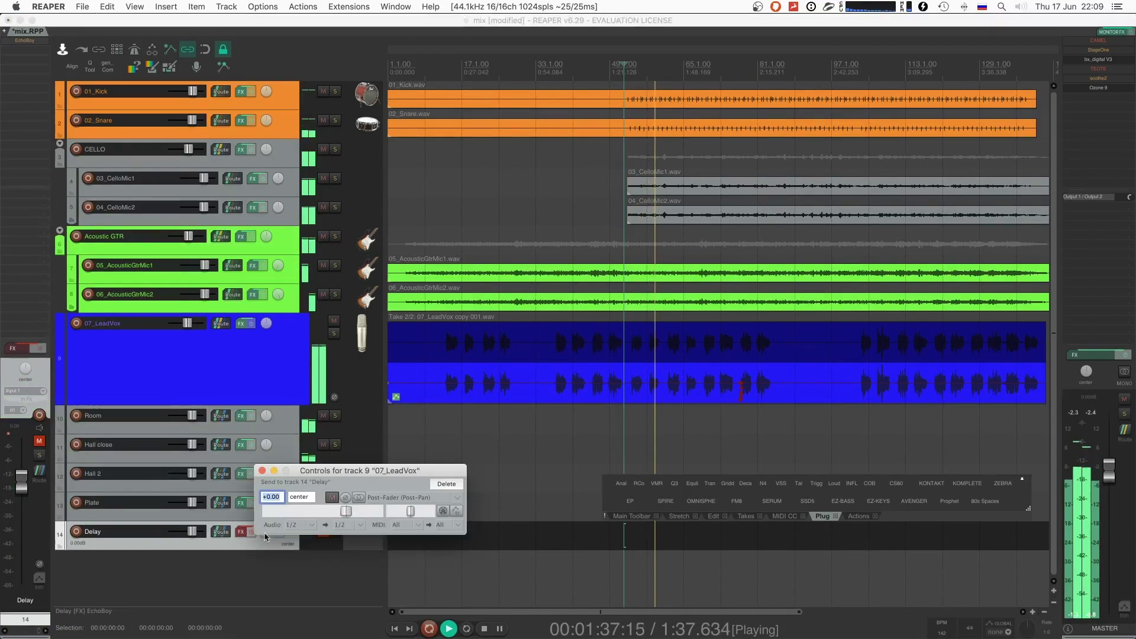
{"action": "left_click_drag", "start_coordinate": [346, 511], "coordinate": [317, 511]}
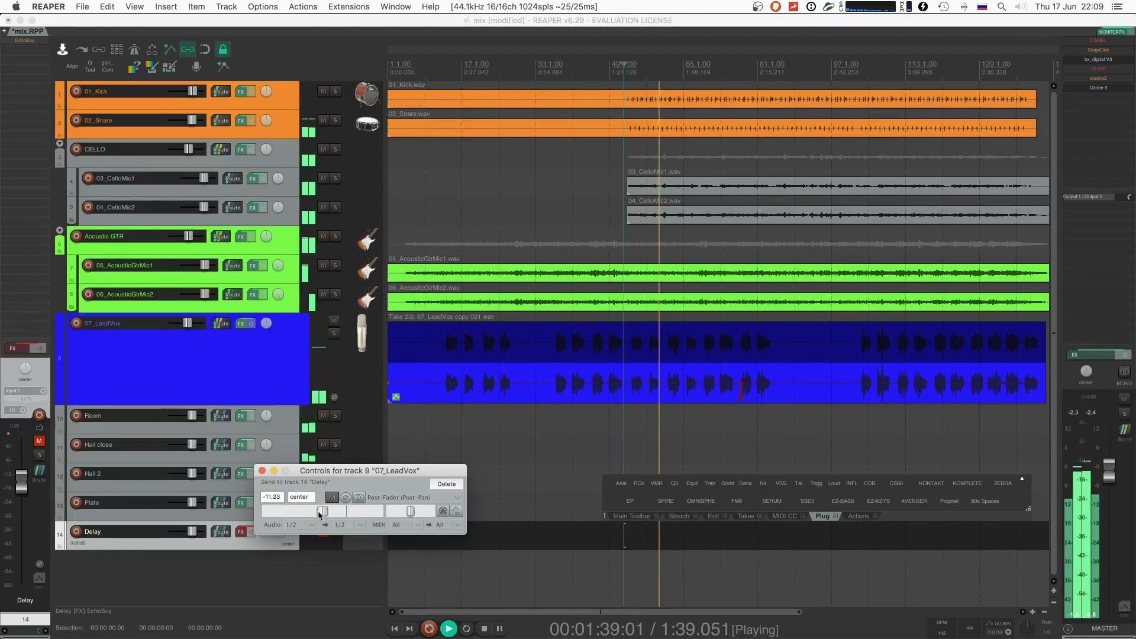
- Close the send controls, compare the mix with Delay muted and unmuted, and open EchoBoy on Delay clear of the track list
{"action": "left_click", "coordinate": [263, 472]}
{"action": "left_click", "coordinate": [325, 533]}
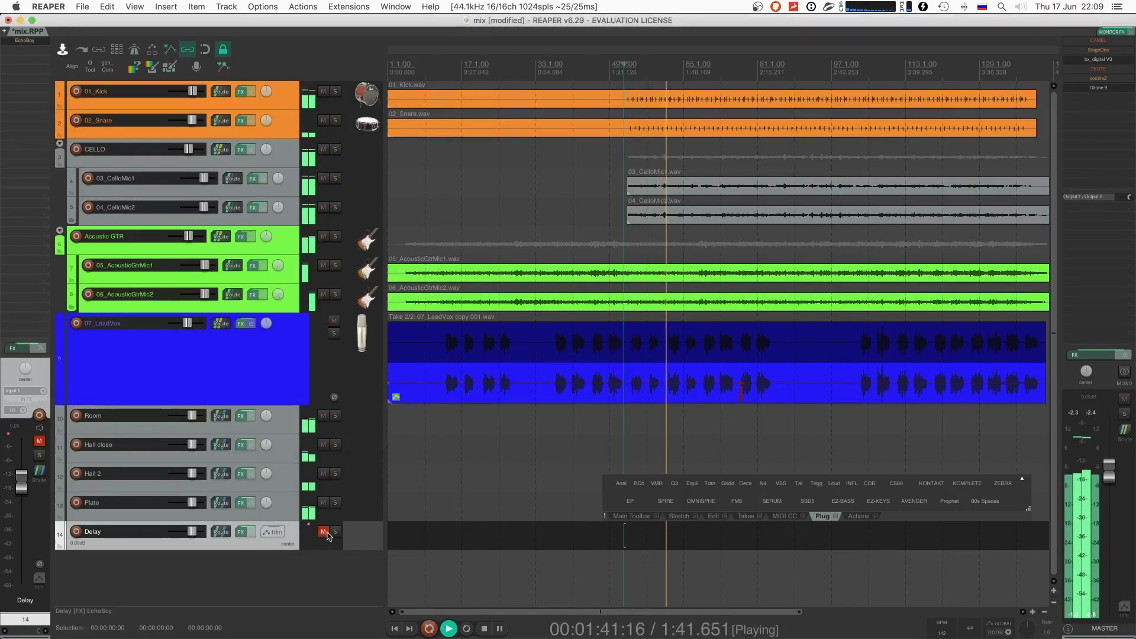
{"action": "left_click", "coordinate": [324, 532]}
{"action": "left_click", "coordinate": [25, 40]}
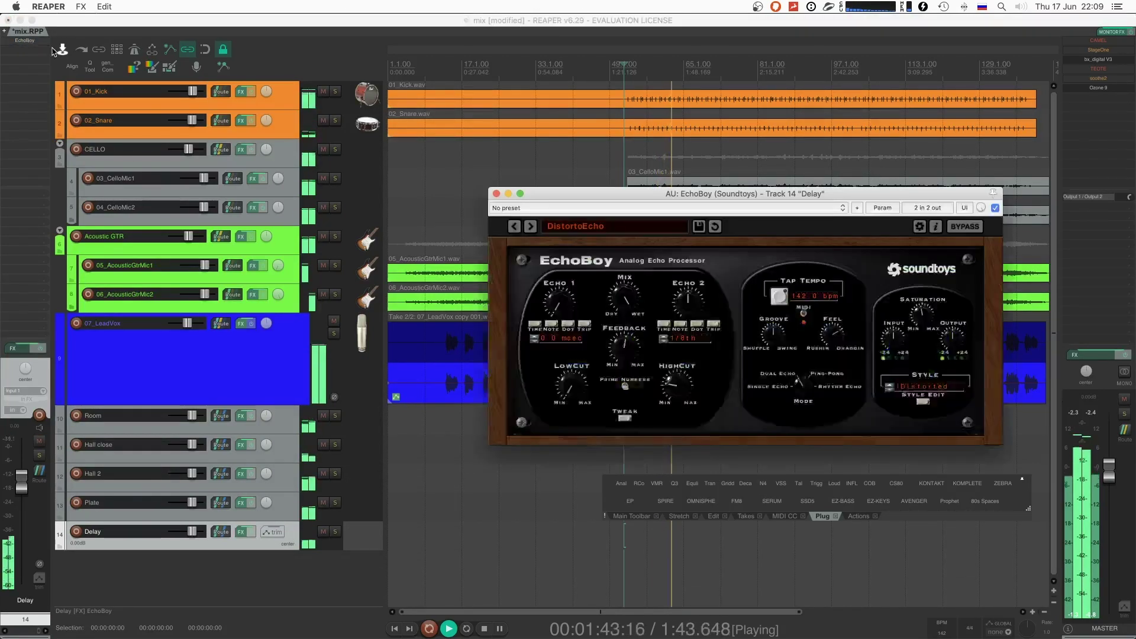
{"action": "left_click_drag", "start_coordinate": [742, 196], "coordinate": [779, 134]}
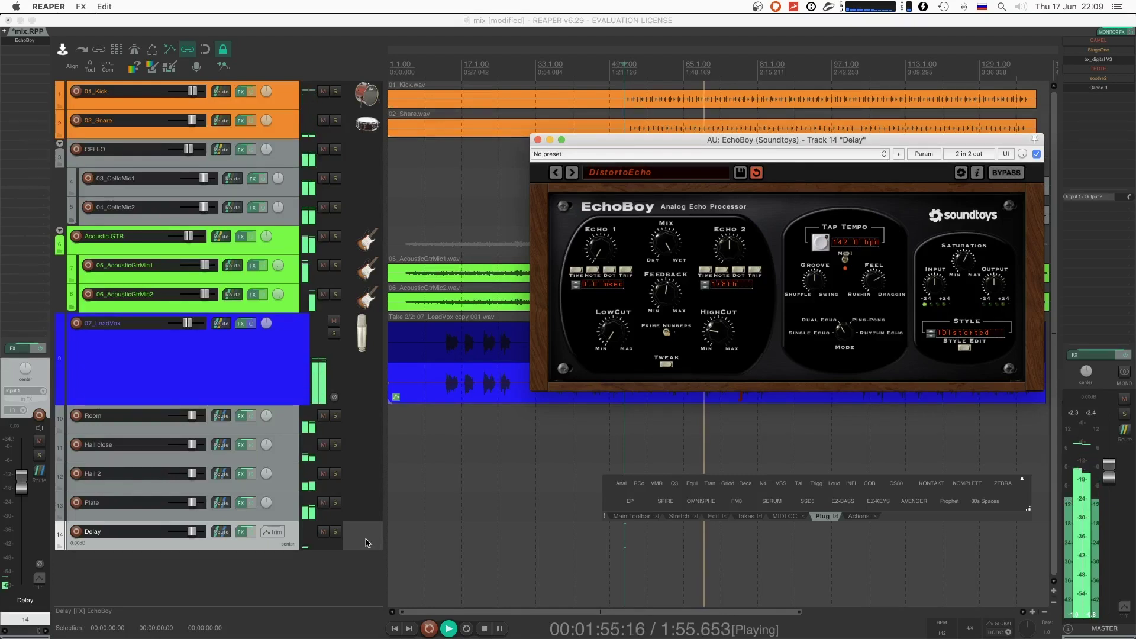
- Set the Delay track's receive from 07_LeadVox to -9.75 dB during playback and close the routing window
{"action": "left_click", "coordinate": [220, 532]}
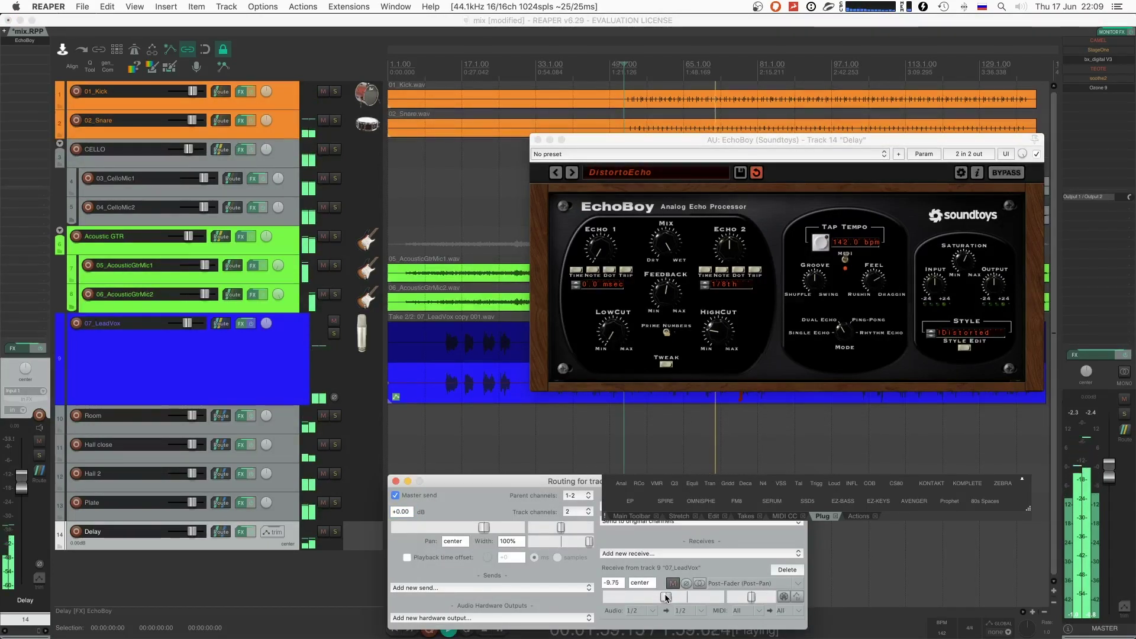
{"action": "left_click", "coordinate": [395, 481]}
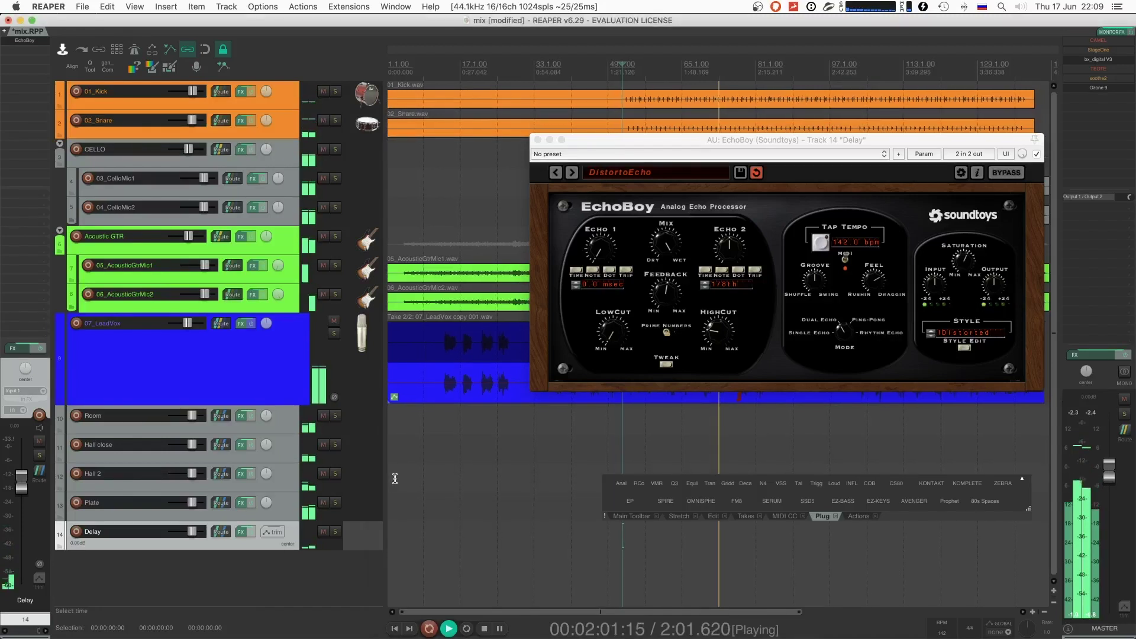
{"action": "left_click", "coordinate": [655, 324]}
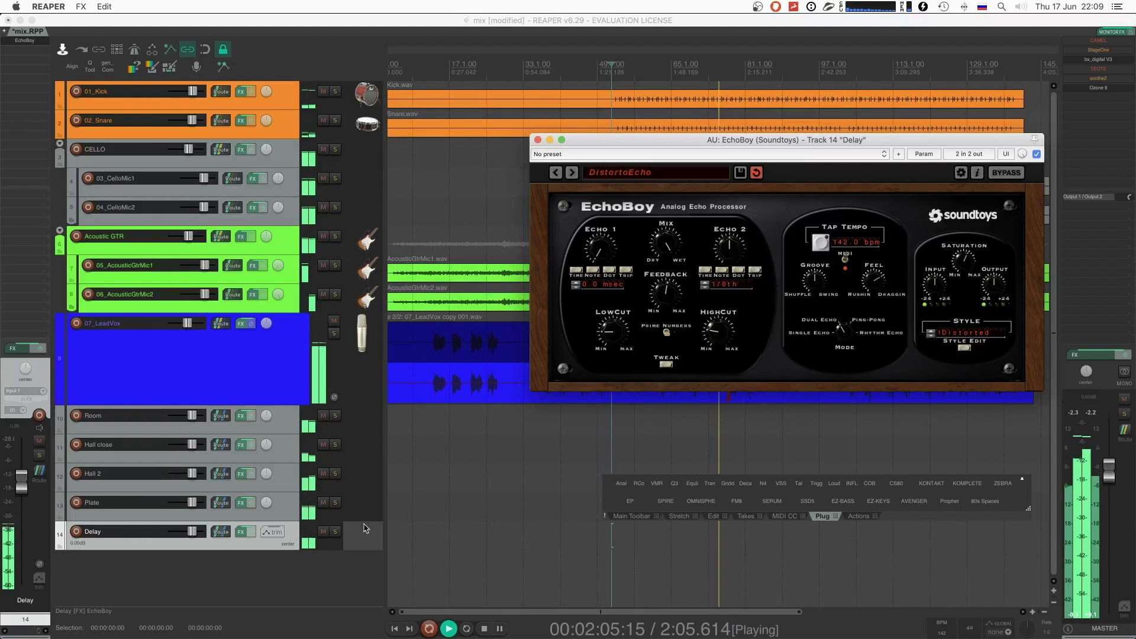
- Solo the Delay track, adjust EchoBoy's HighCut, and set the echo style to Tube Tape
{"action": "left_click", "coordinate": [335, 531]}
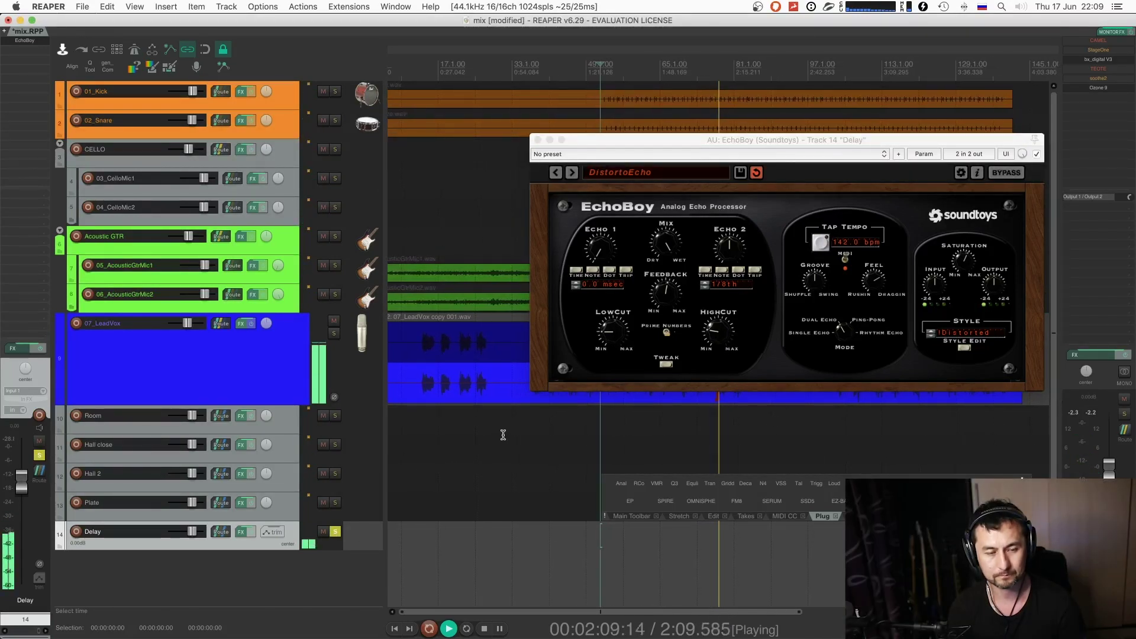
{"action": "left_click", "coordinate": [720, 346]}
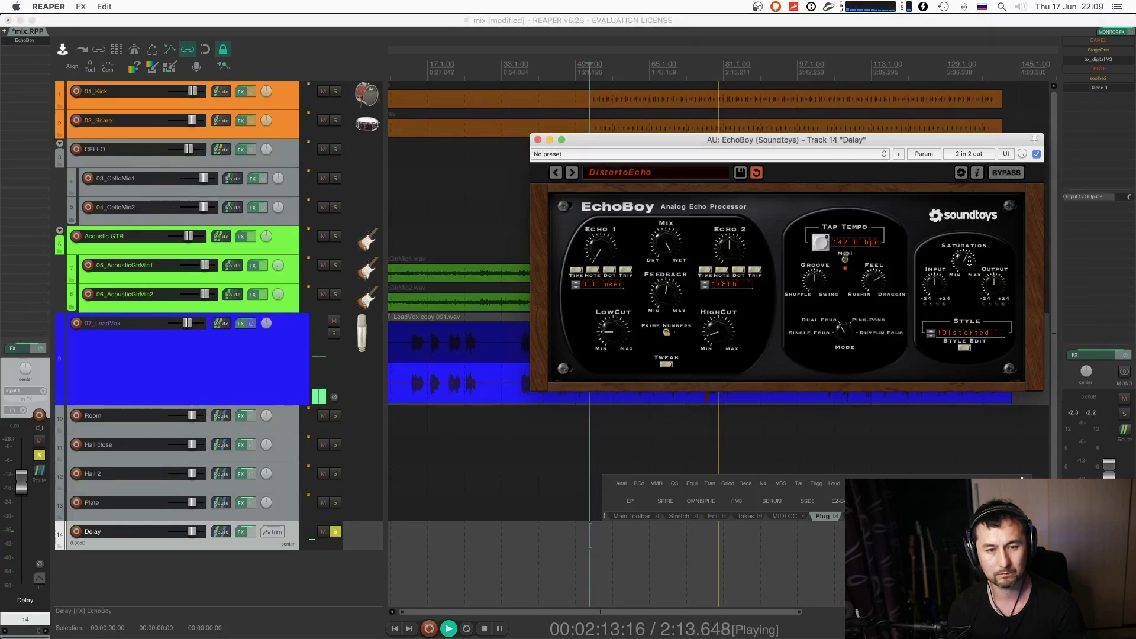
{"action": "left_click", "coordinate": [973, 333]}
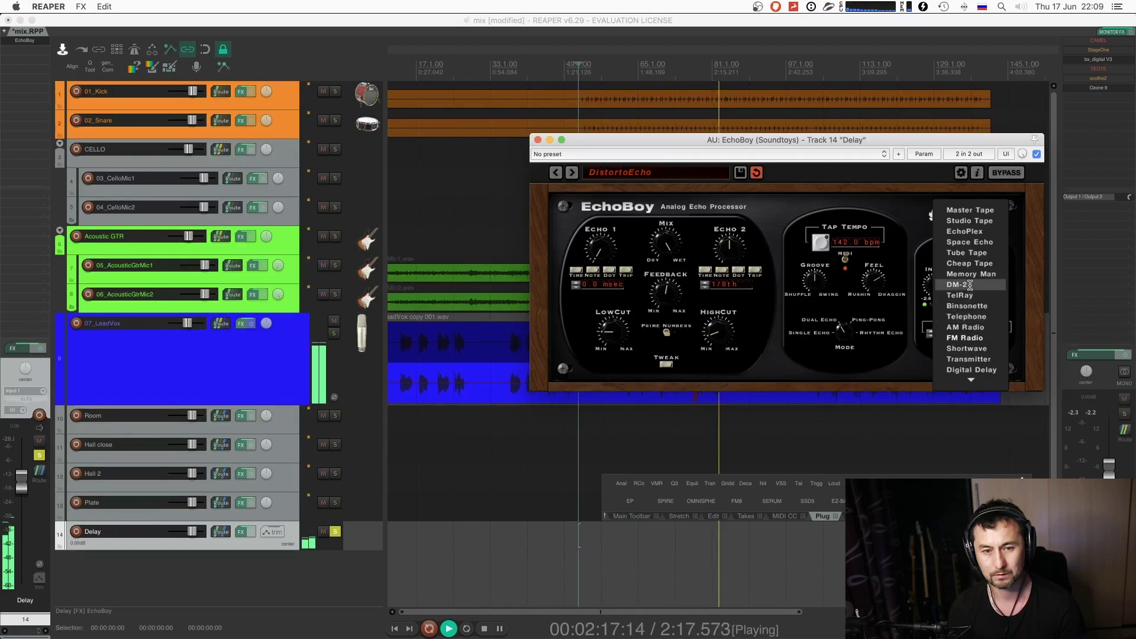
{"action": "left_click", "coordinate": [980, 252]}
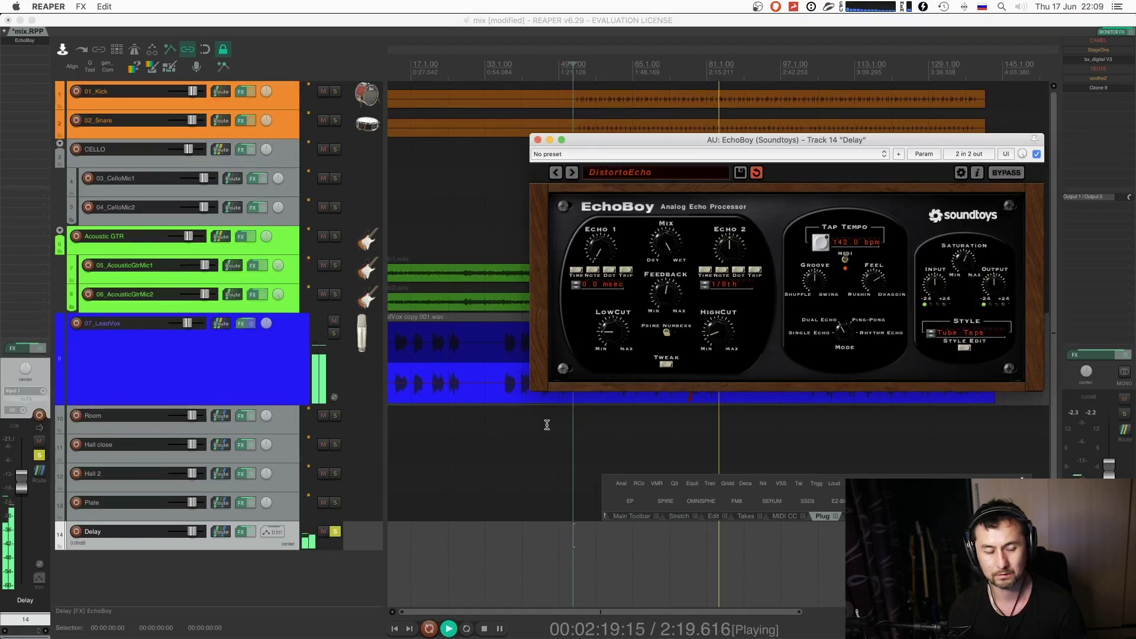
- Restart playback from about 1:26 and unsolo the Delay track to hear it in the full mix
{"action": "key", "text": "space"}
{"action": "key", "text": "space"}
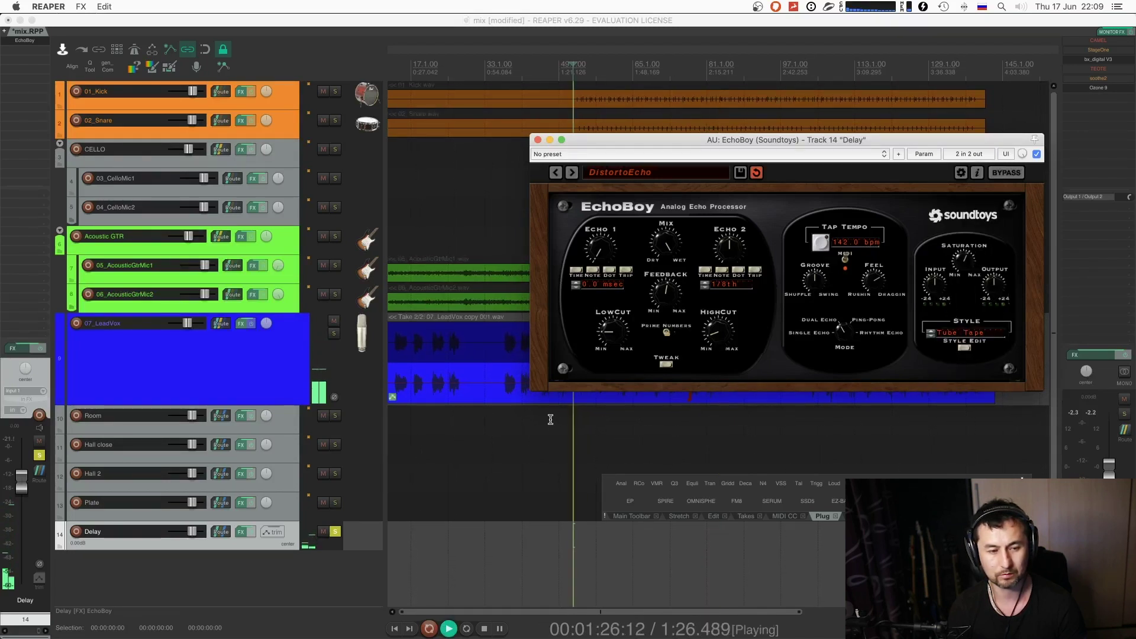
{"action": "left_click", "coordinate": [336, 533]}
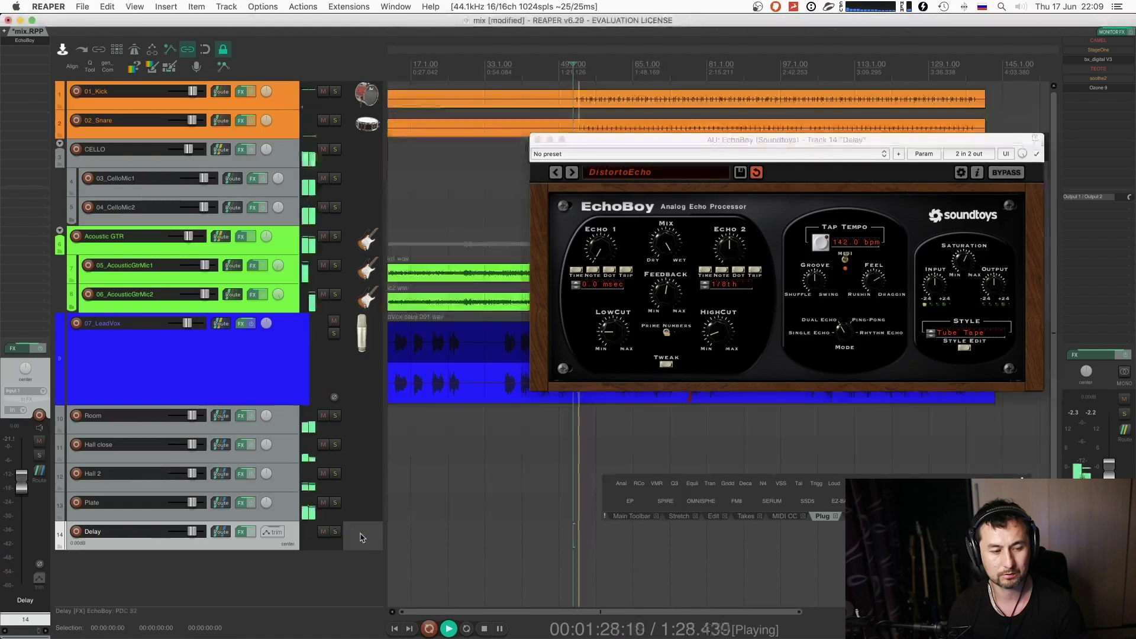
- Adjust the Delay track's receive from 07_LeadVox by ear to -11.23 dB and close the routing window
{"action": "left_click", "coordinate": [220, 532]}
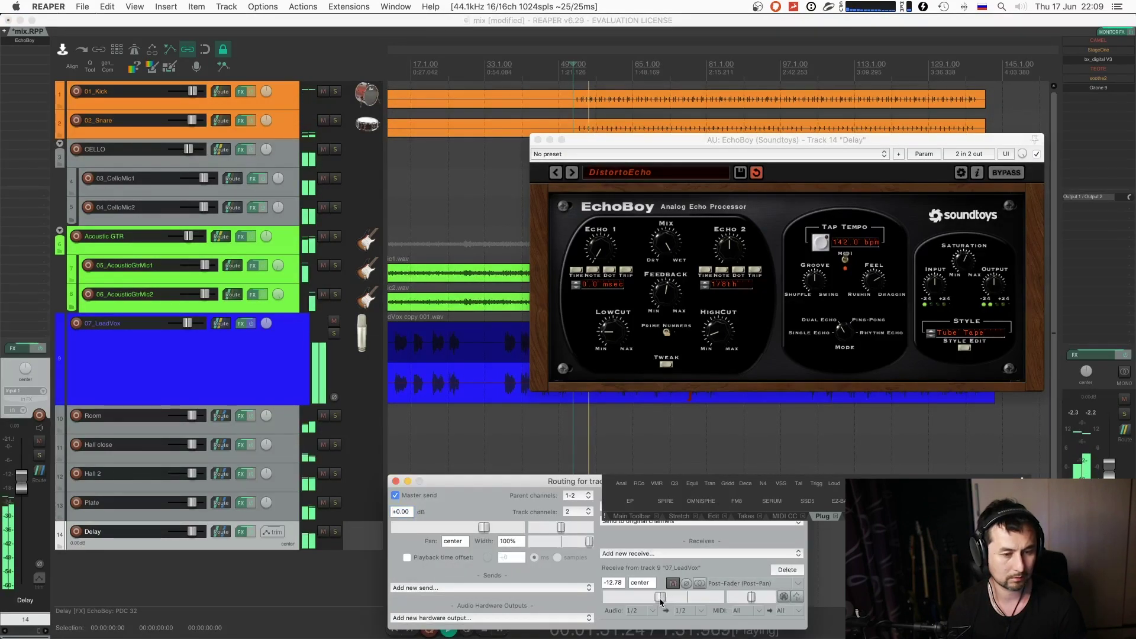
{"action": "left_click_drag", "start_coordinate": [661, 602], "coordinate": [648, 602]}
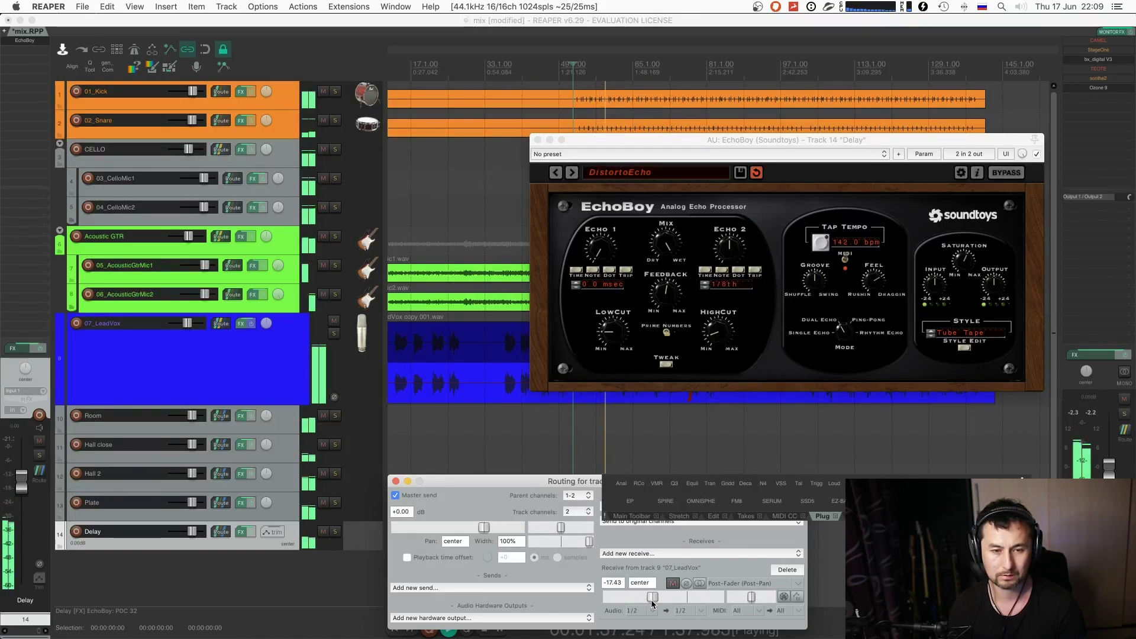
{"action": "left_click_drag", "start_coordinate": [653, 603], "coordinate": [655, 604]}
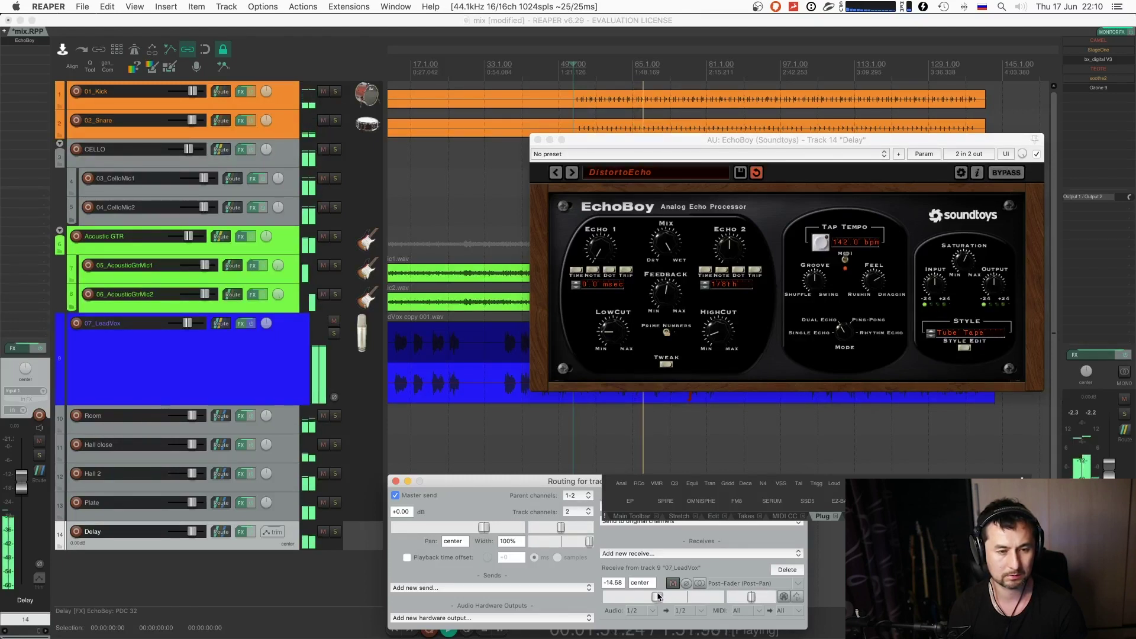
{"action": "left_click", "coordinate": [396, 482]}
- Solo the Delay track to listen to the echo alone, stop playback, and unsolo it
{"action": "left_click", "coordinate": [335, 531]}
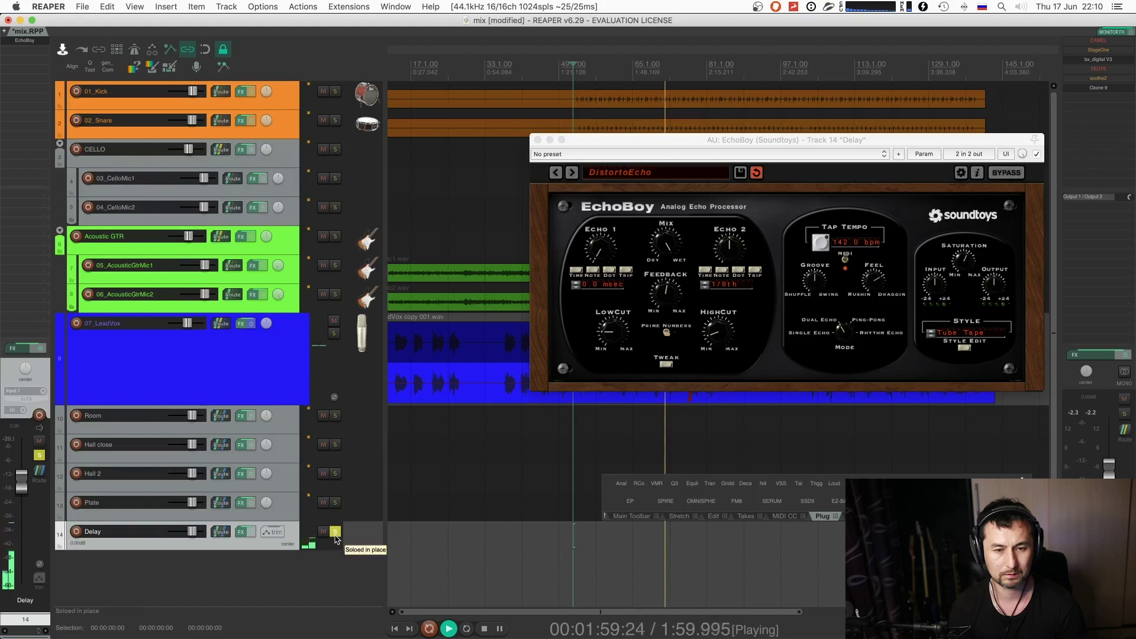
{"action": "key", "text": "space"}
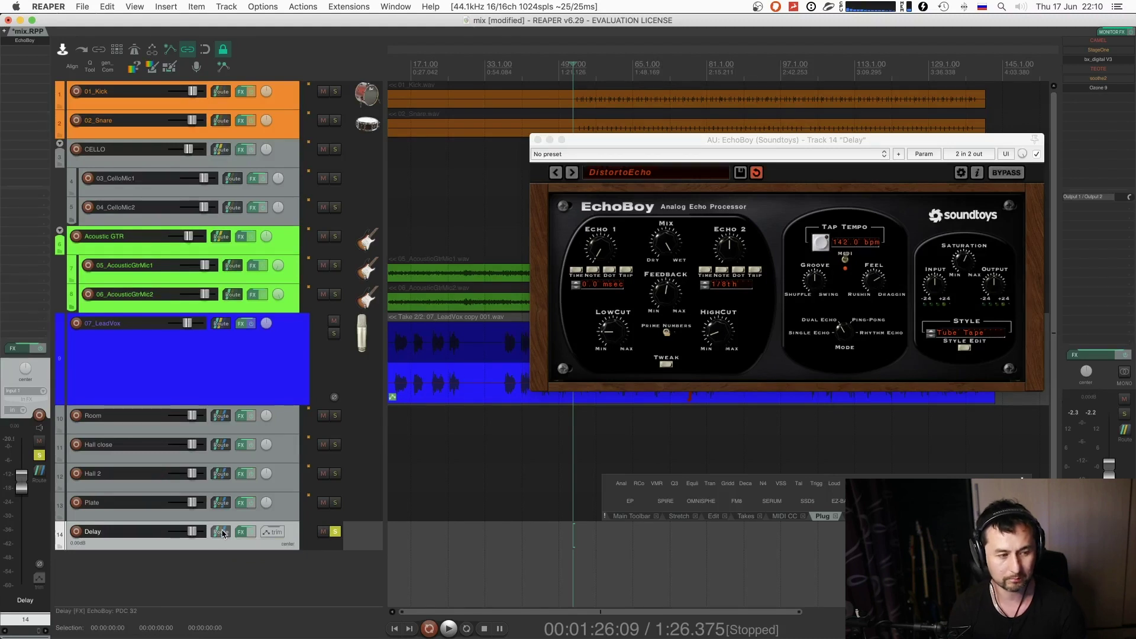
{"action": "left_click", "coordinate": [336, 531]}
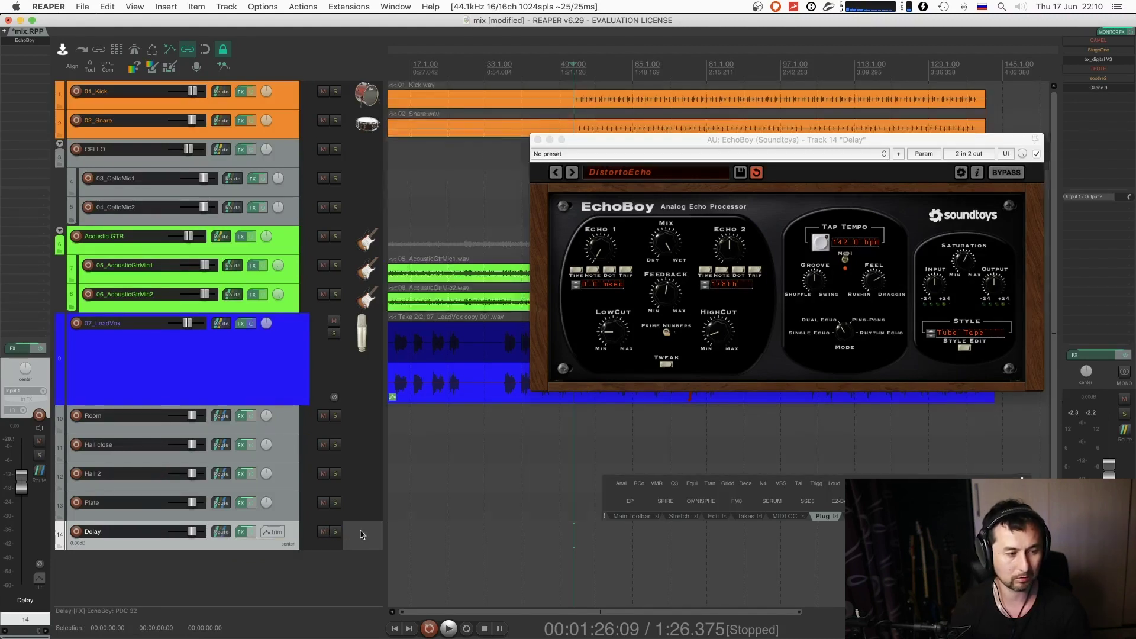
- Play the full mix from about 1:26 and briefly toggle Hall 2's mute and solo to compare its reverb
{"action": "key", "text": "space"}
{"action": "left_click", "coordinate": [323, 473]}
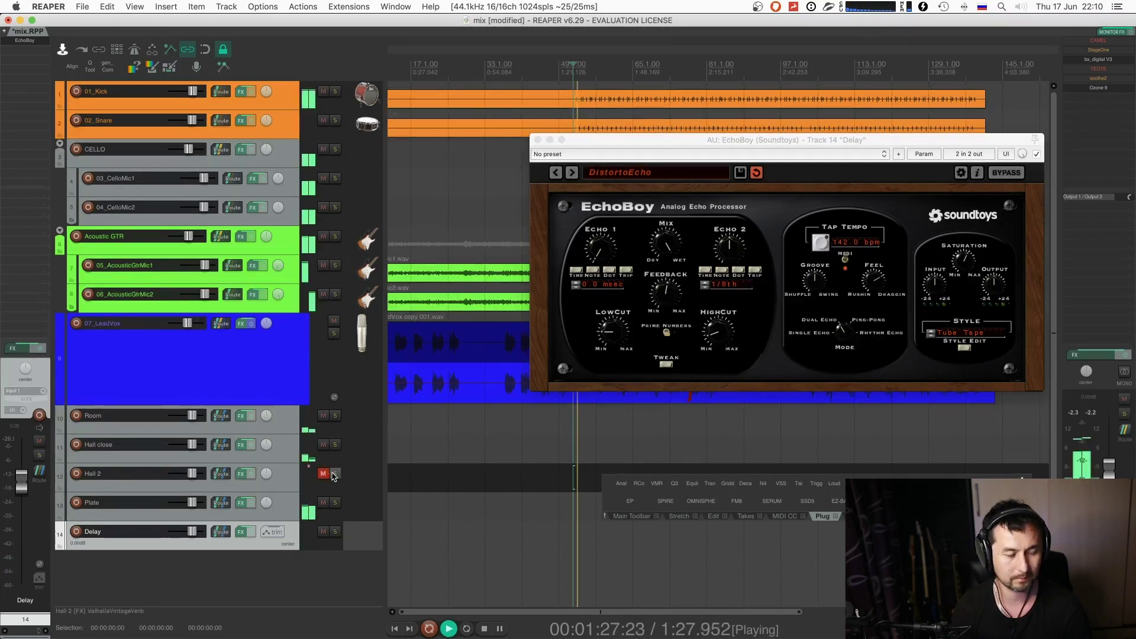
{"action": "left_click", "coordinate": [323, 473]}
{"action": "left_click", "coordinate": [335, 474]}
{"action": "left_click", "coordinate": [336, 473]}
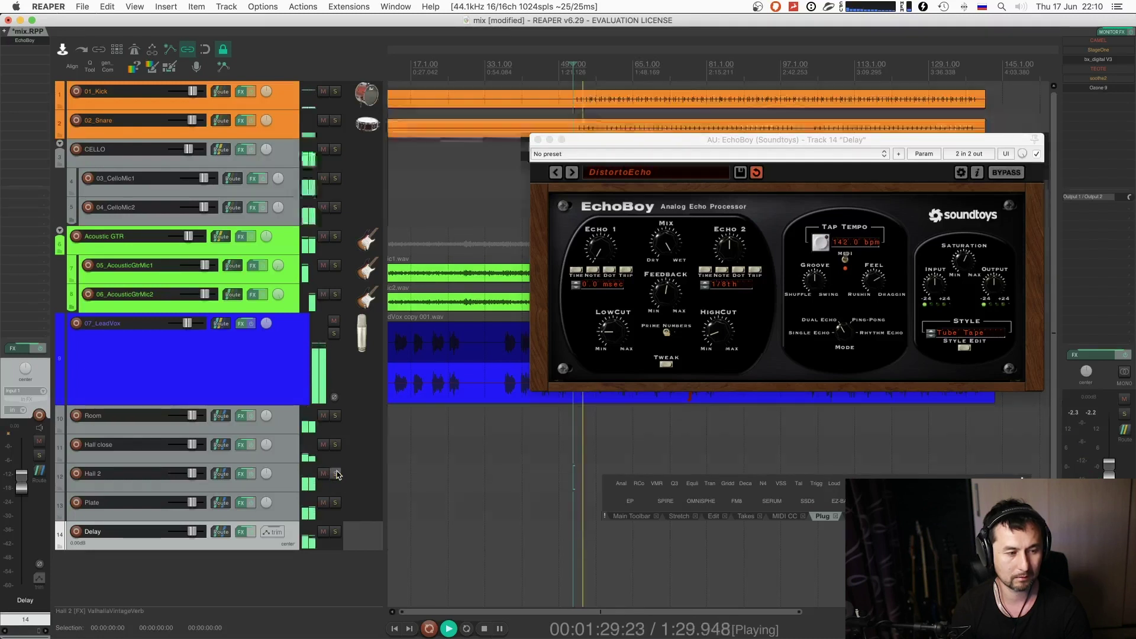
- Create a send from the Delay track to Hall 2 and set its level to -5.02 dB
{"action": "left_click_drag", "start_coordinate": [226, 488], "coordinate": [221, 473]}
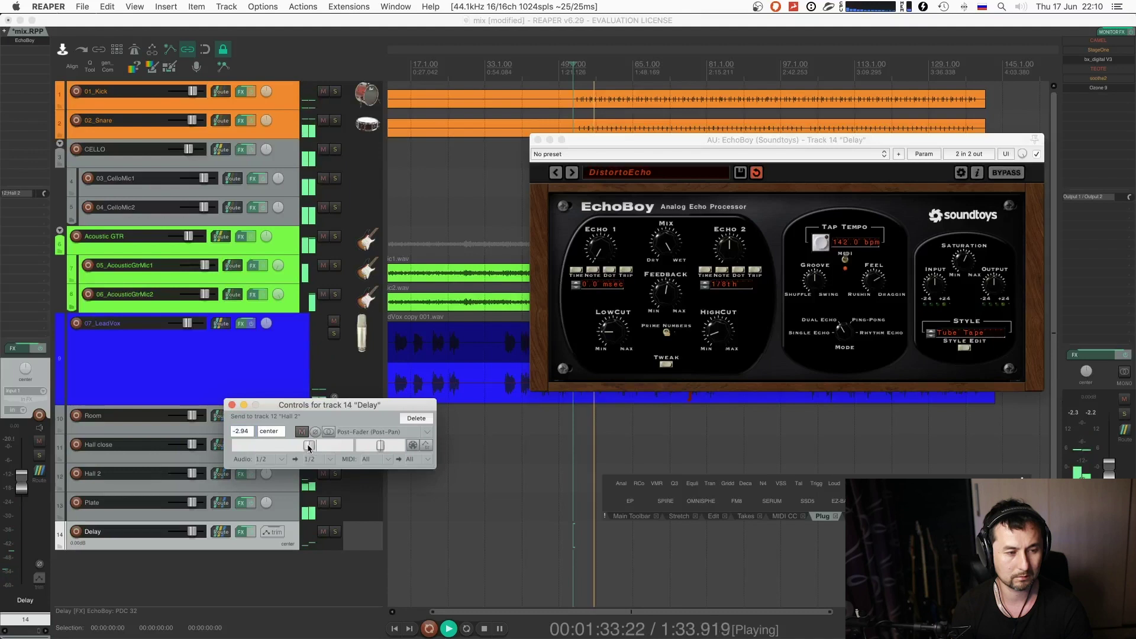
{"action": "left_click", "coordinate": [232, 407]}
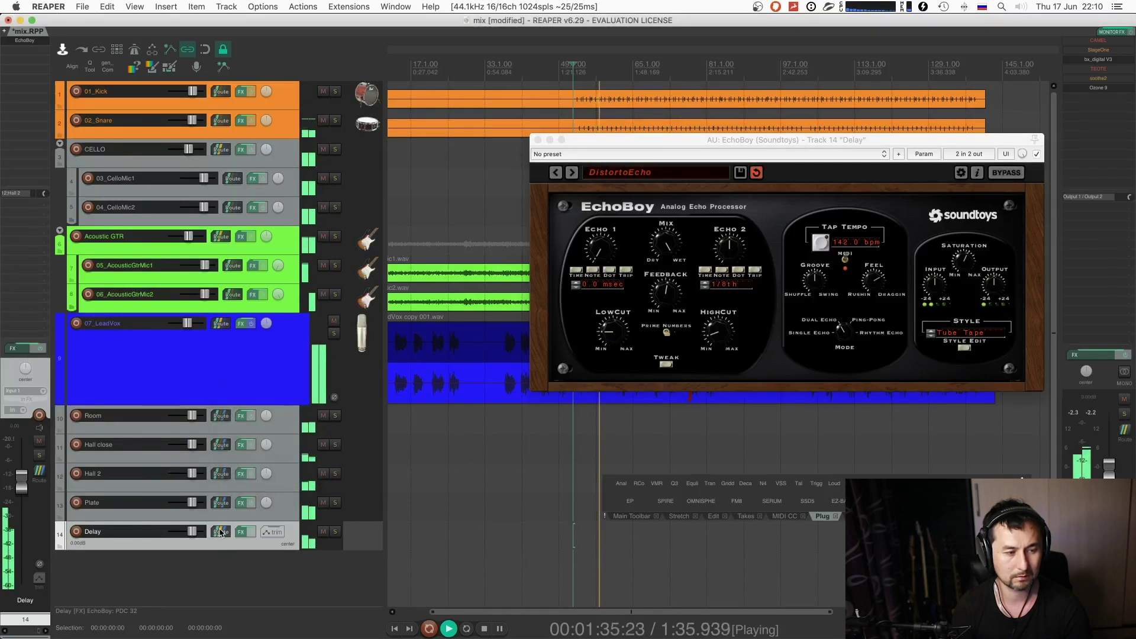
- In Delay's routing, set the send to Hall 2 to -8.37 dB and the receive from 07_LeadVox to -14.39 dB
{"action": "left_click", "coordinate": [220, 531]}
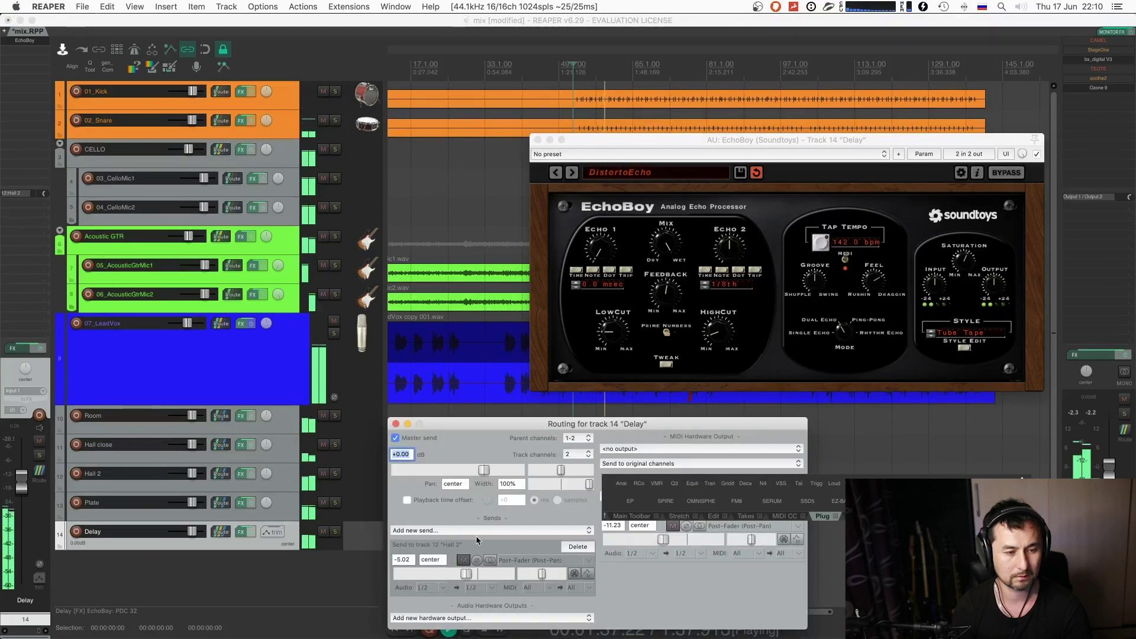
{"action": "left_click_drag", "start_coordinate": [577, 424], "coordinate": [408, 199]}
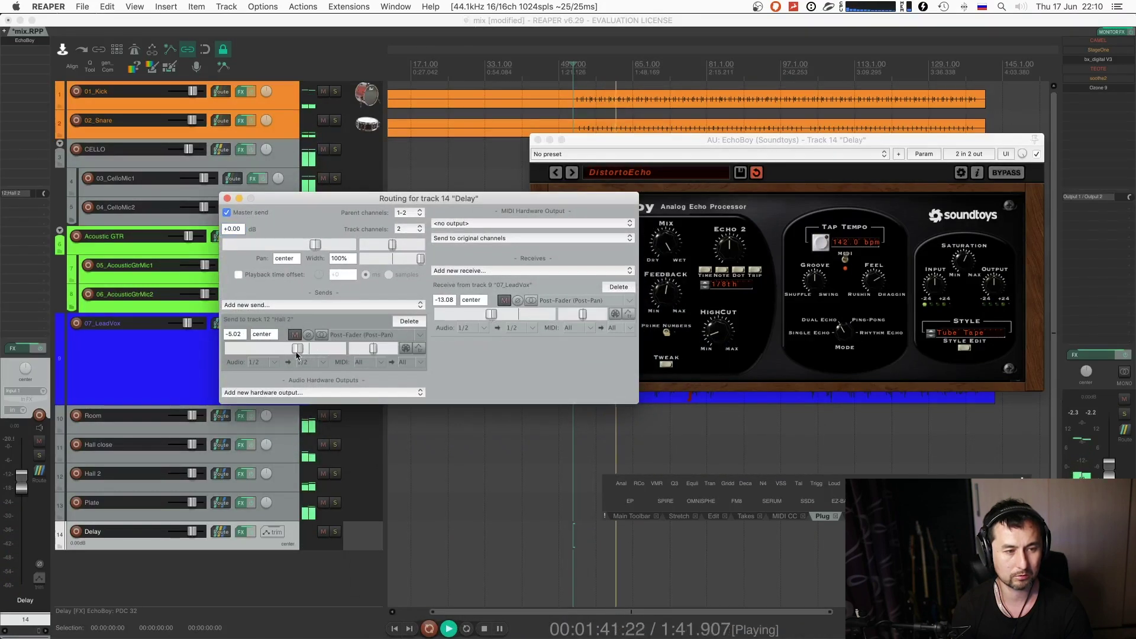
{"action": "left_click_drag", "start_coordinate": [297, 354], "coordinate": [293, 355]}
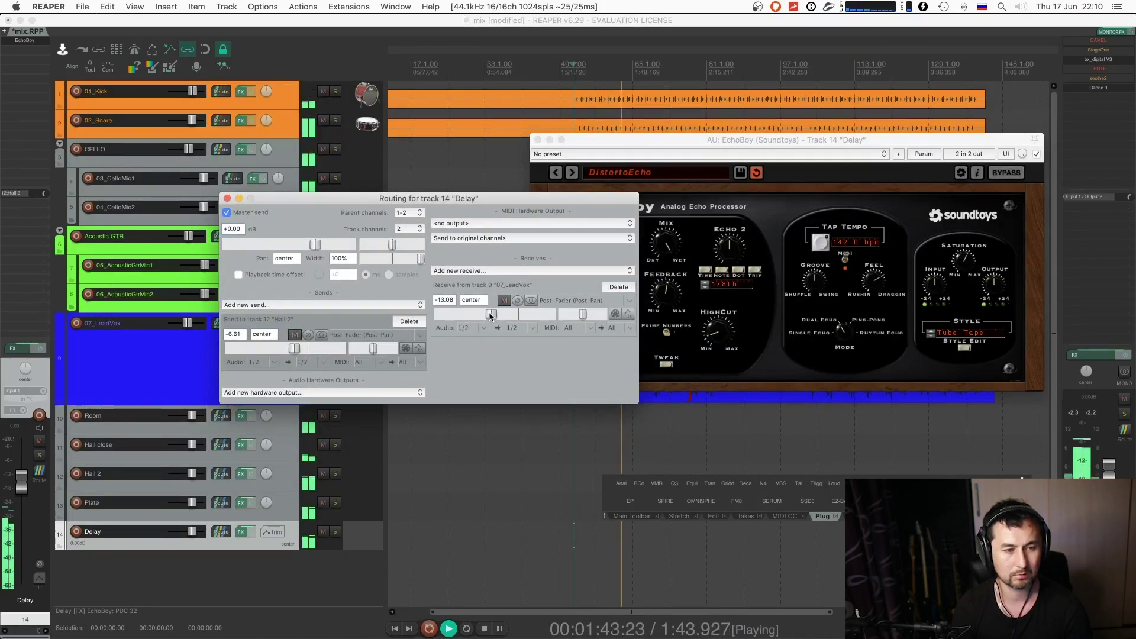
{"action": "left_click_drag", "start_coordinate": [291, 353], "coordinate": [288, 349]}
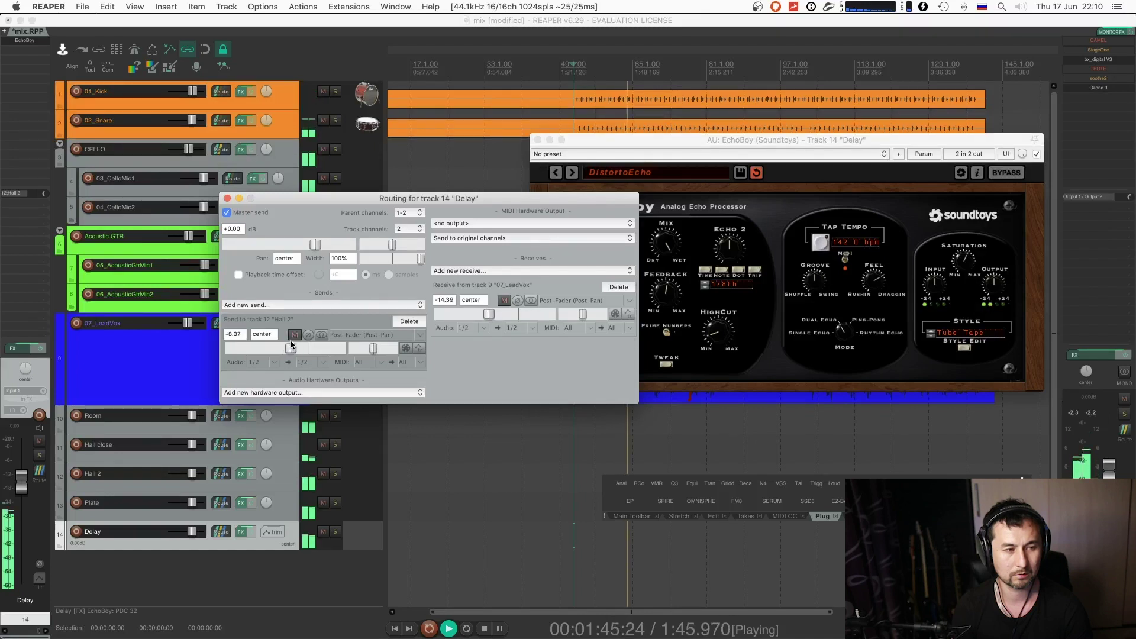
{"action": "left_click", "coordinate": [227, 198]}
- Solo 07_LeadVox and play short bursts from about 0:41 to hear the delay and reverb tails, then unsolo it
{"action": "left_click", "coordinate": [353, 357]}
{"action": "key", "text": "space"}
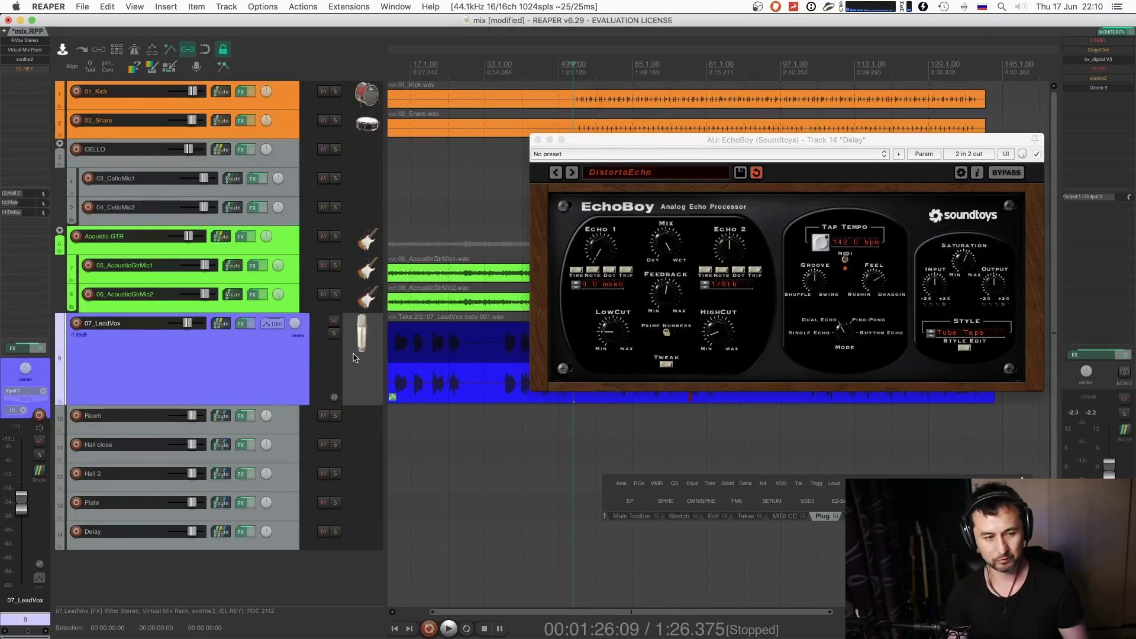
{"action": "left_click", "coordinate": [335, 333]}
{"action": "left_click", "coordinate": [452, 396]}
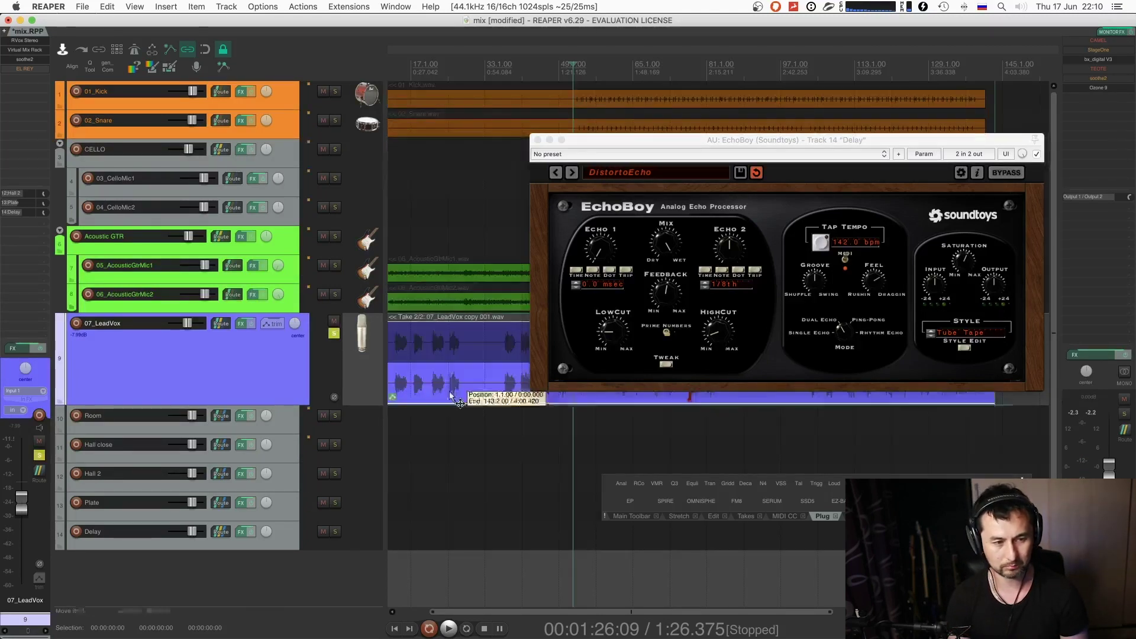
{"action": "key", "text": "space"}
{"action": "key", "text": "space"}
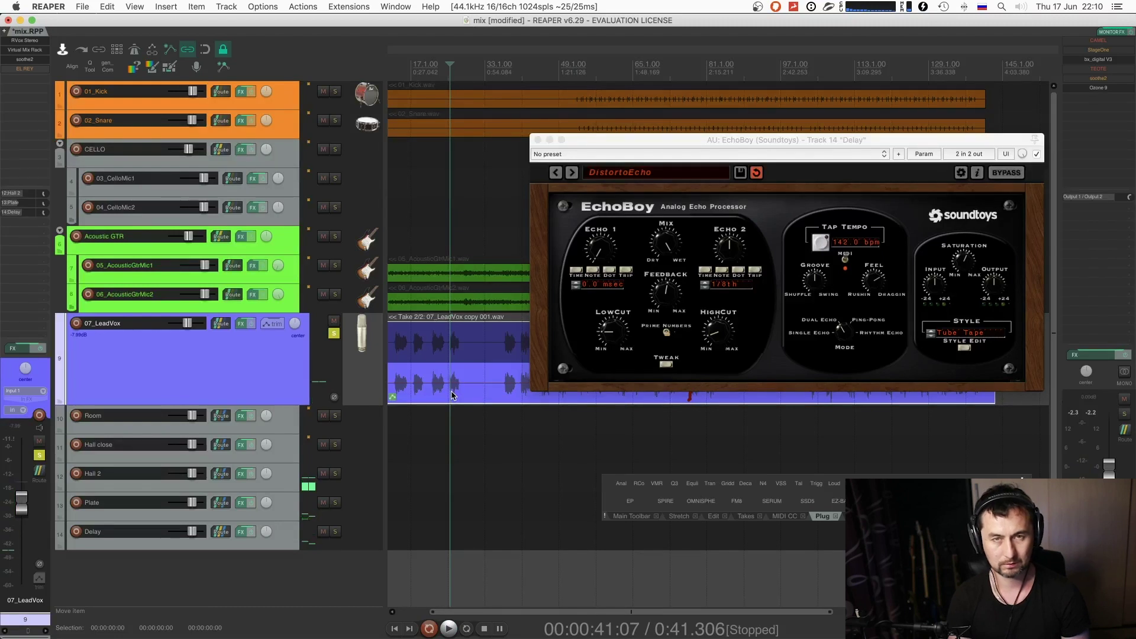
{"action": "key", "text": "space"}
{"action": "key", "text": "space"}
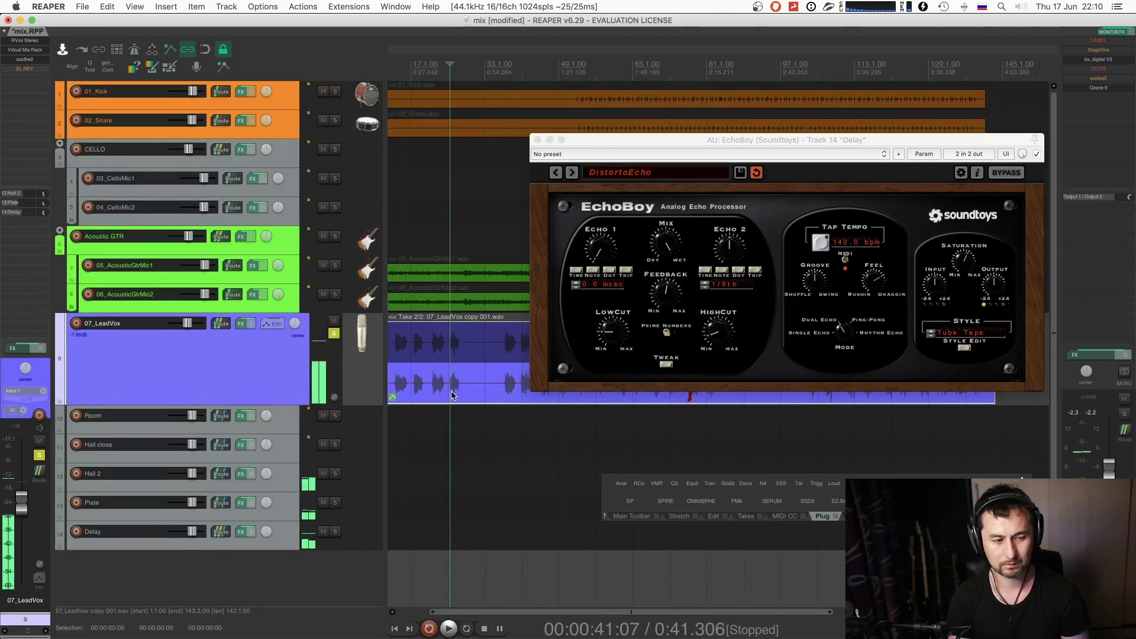
{"action": "left_click", "coordinate": [334, 333]}
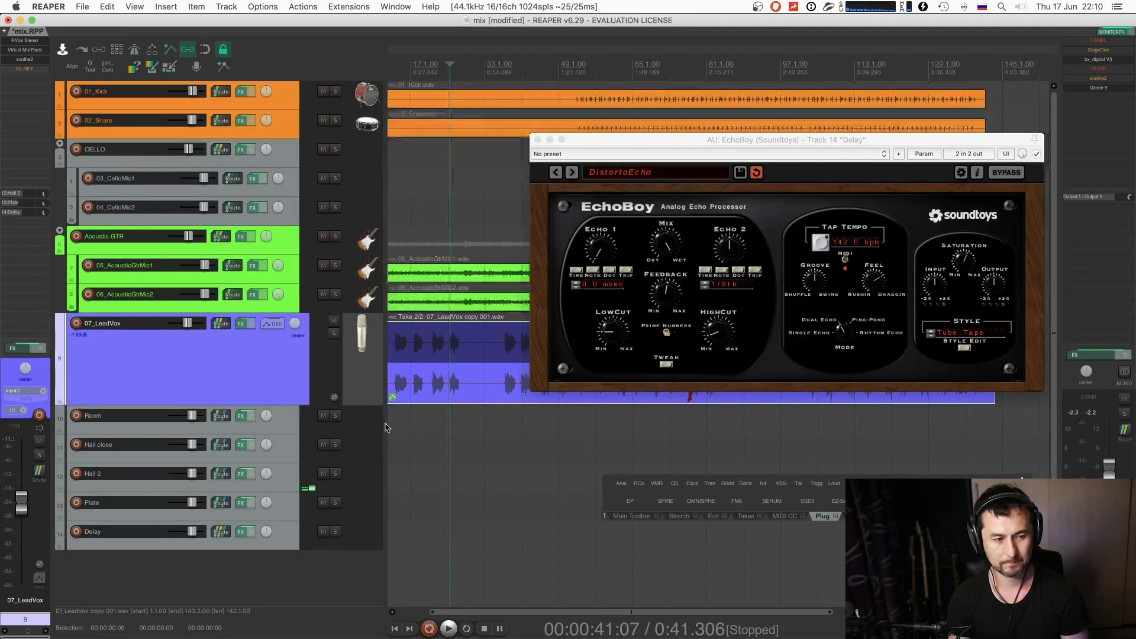
- Solo Hall 2 and play a short burst from about 0:41 to hear its reverb tail
{"action": "left_click", "coordinate": [335, 473]}
{"action": "left_click", "coordinate": [358, 480]}
{"action": "key", "text": "space"}
{"action": "key", "text": "space"}
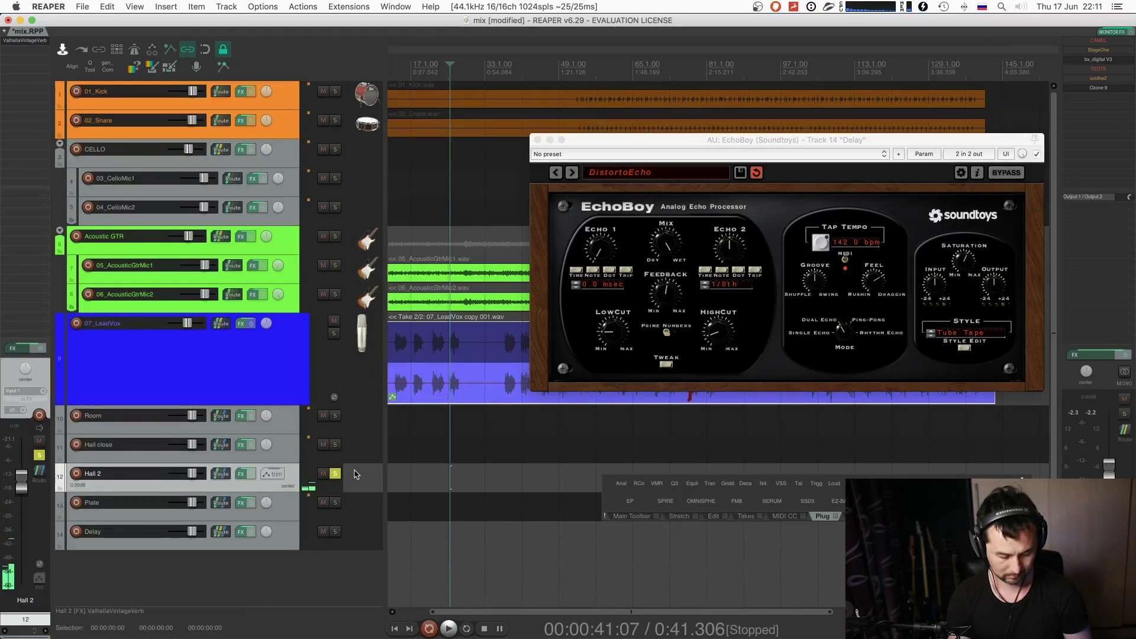
- Insert FabFilter Pro-Q 3 on Hall 2 and add a bell cut of -1.85 dB at 241.81 Hz
{"action": "left_click", "coordinate": [674, 483]}
{"action": "key", "text": "space"}
{"action": "left_click_drag", "start_coordinate": [700, 342], "coordinate": [703, 366]}
{"action": "key", "text": "space"}
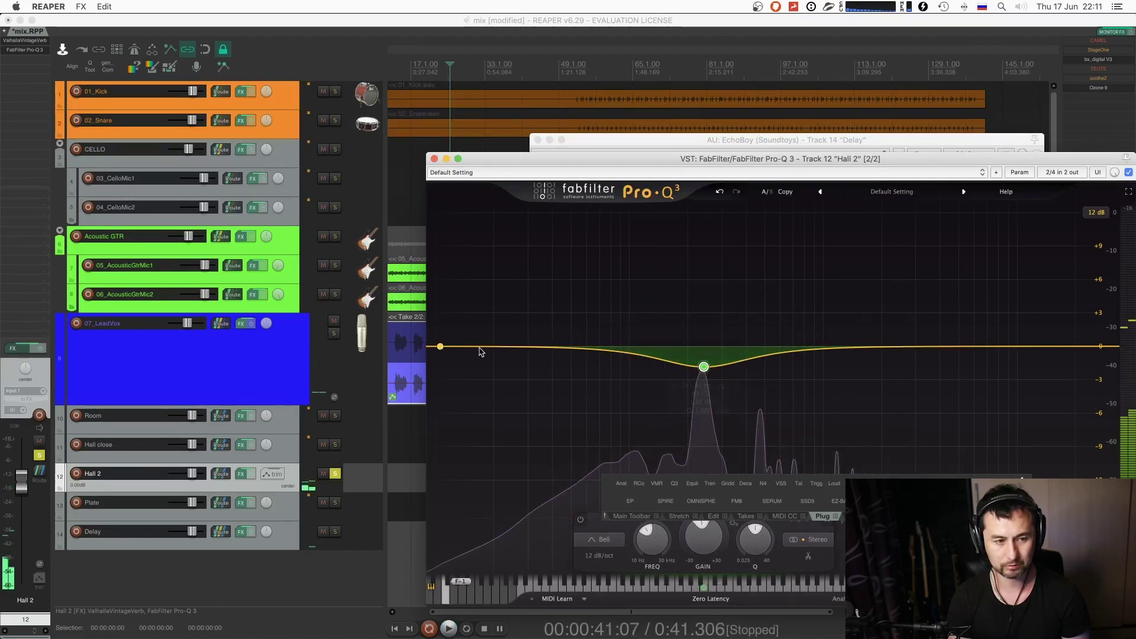
- Add a low shelf cut of about -9 dB to Hall 2's EQ, resume playback, and close the EQ window
{"action": "left_click_drag", "start_coordinate": [481, 353], "coordinate": [680, 453]}
{"action": "key", "text": "space"}
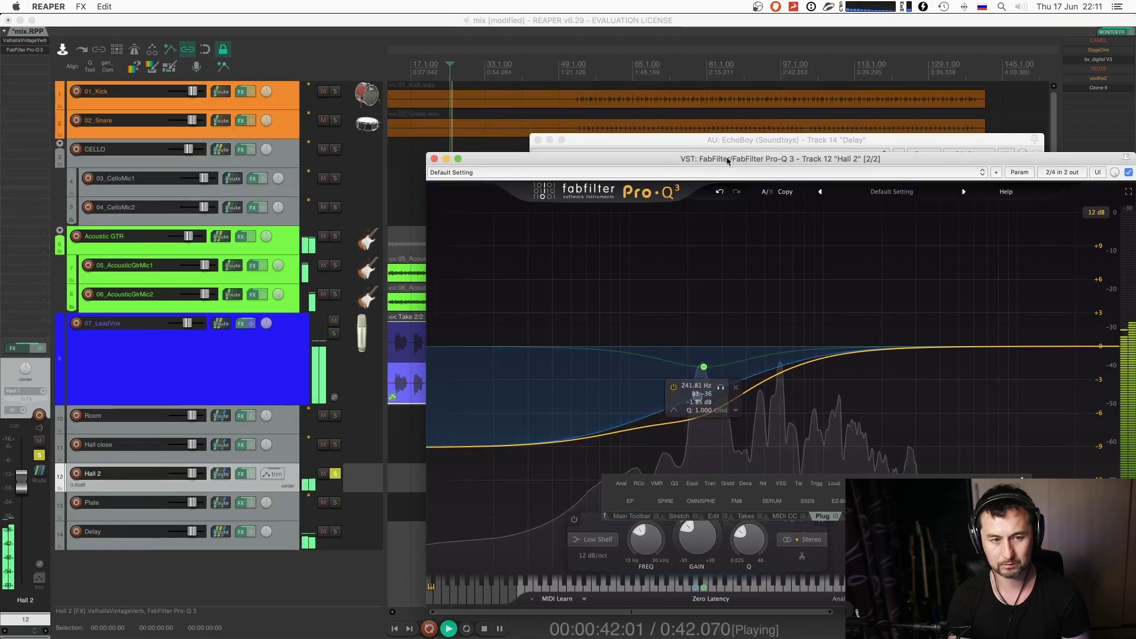
{"action": "left_click_drag", "start_coordinate": [727, 159], "coordinate": [526, 78]}
{"action": "left_click", "coordinate": [233, 78]}
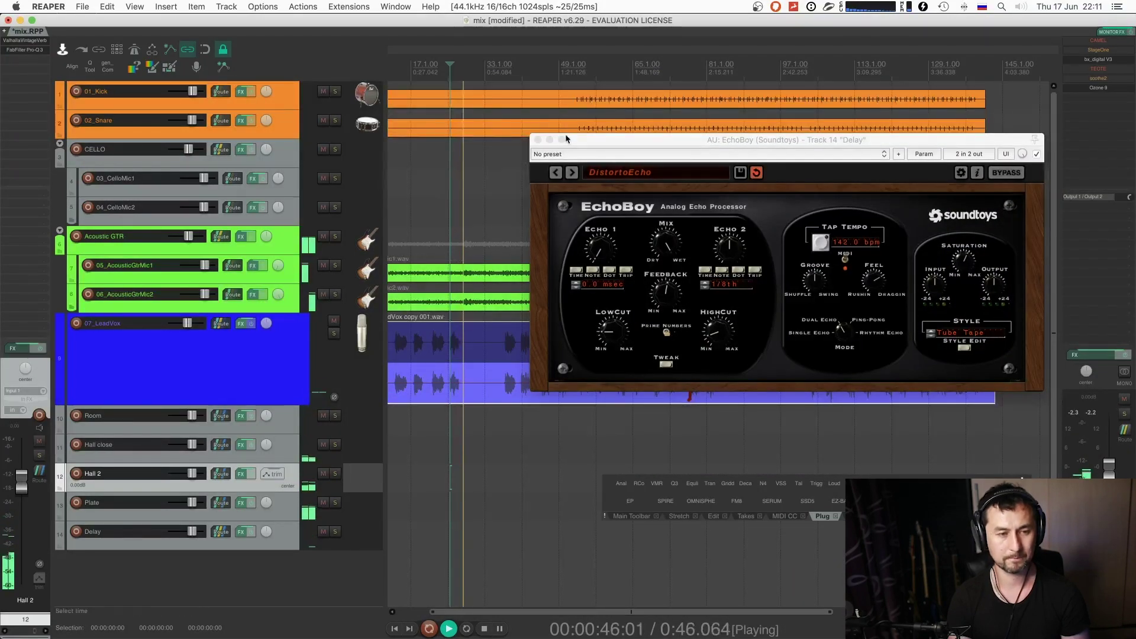
- Close the EchoBoy window, play the full mix from about 1:28, and save the project
{"action": "left_click", "coordinate": [538, 140]}
{"action": "scroll", "coordinate": [416, 286], "scroll_direction": "up", "scroll_amount": 3}
{"action": "scroll", "coordinate": [416, 286], "scroll_direction": "down", "scroll_amount": 2}
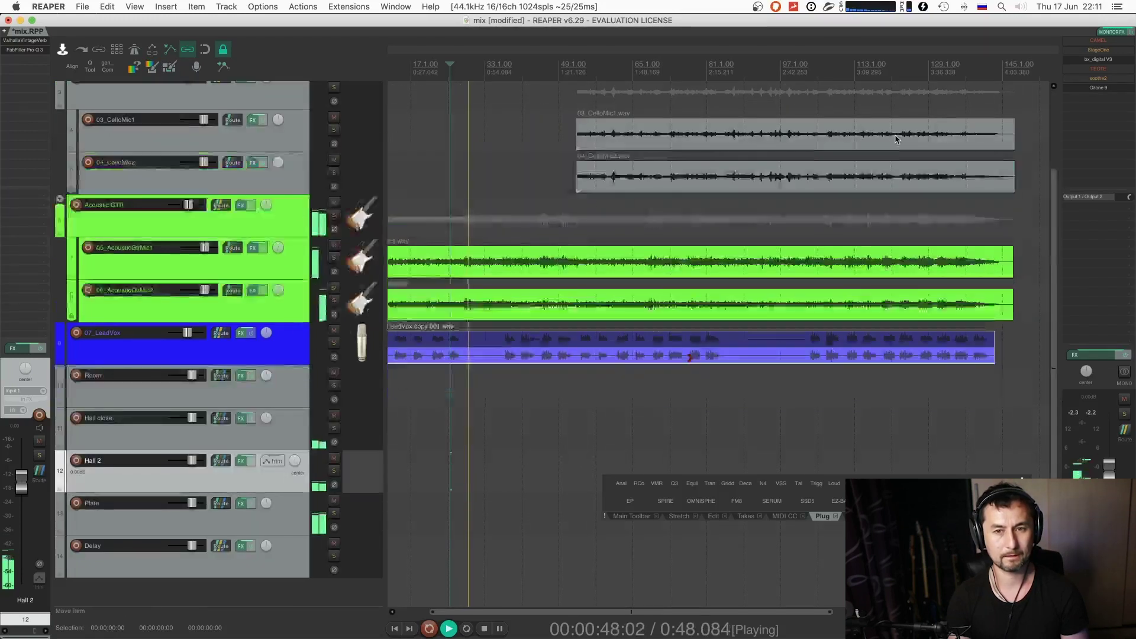
{"action": "left_click", "coordinate": [579, 68]}
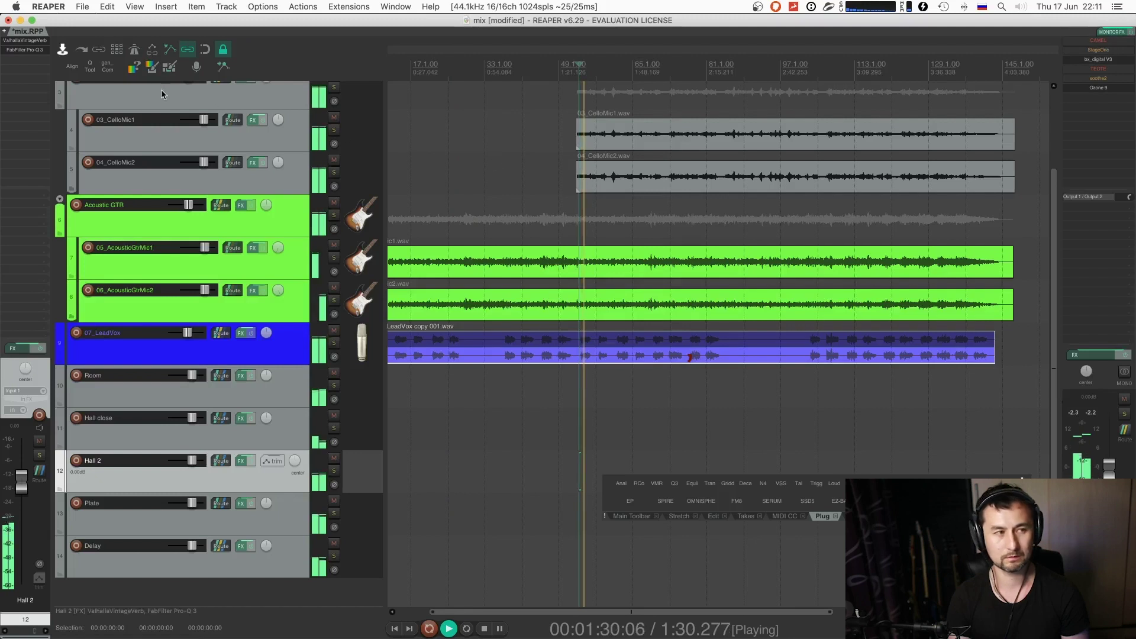
{"action": "left_click", "coordinate": [63, 49]}
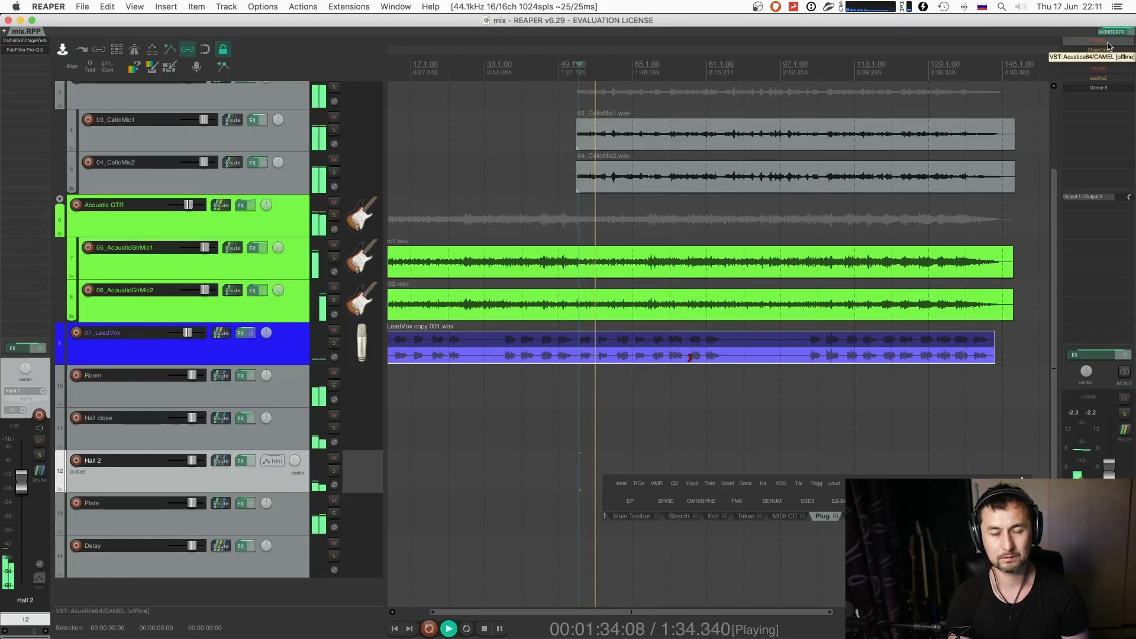
{"action": "key", "text": "space"}
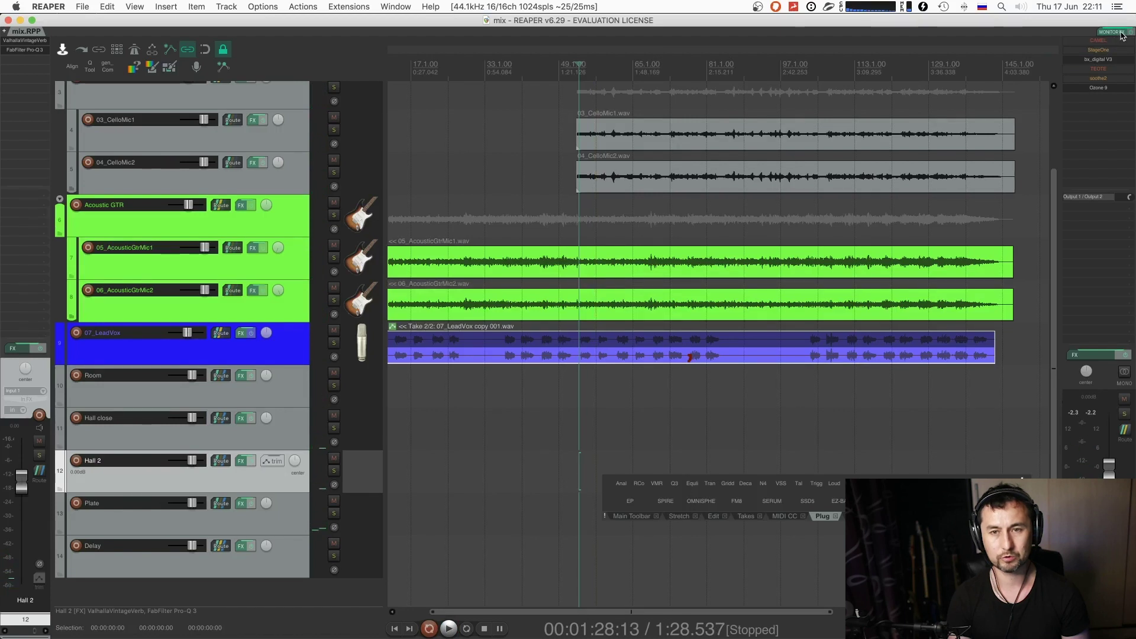
- Bring the offline CAMEL plug-in on the master track online and play the mix through it from about 1:28
{"action": "left_click", "coordinate": [1103, 41]}
{"action": "left_click", "coordinate": [1104, 42]}
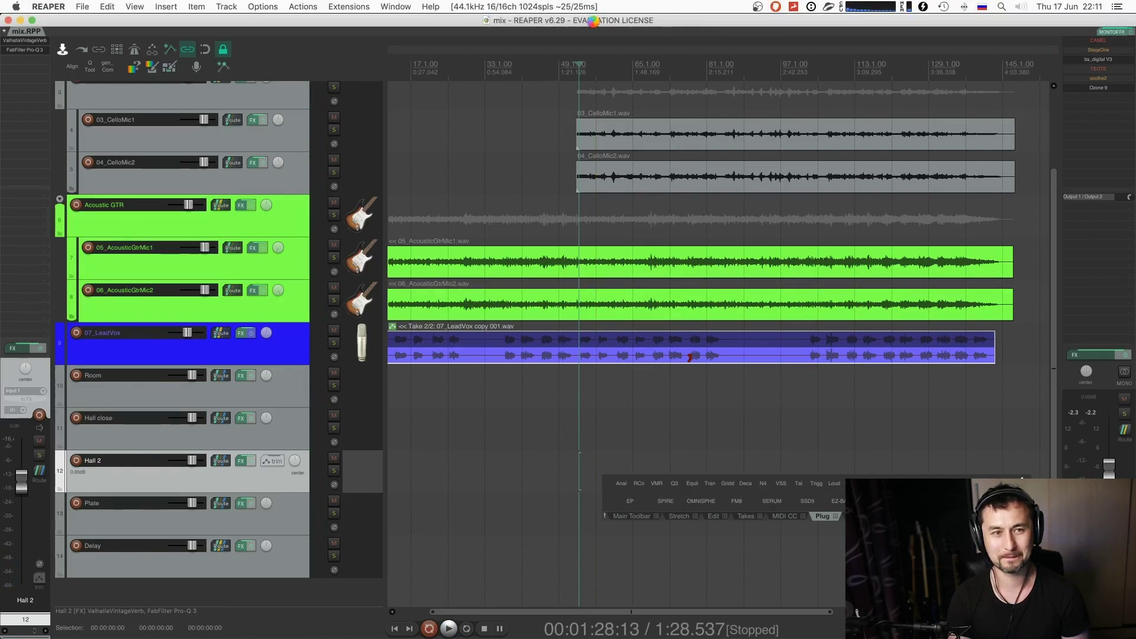
{"action": "key", "text": "space"}
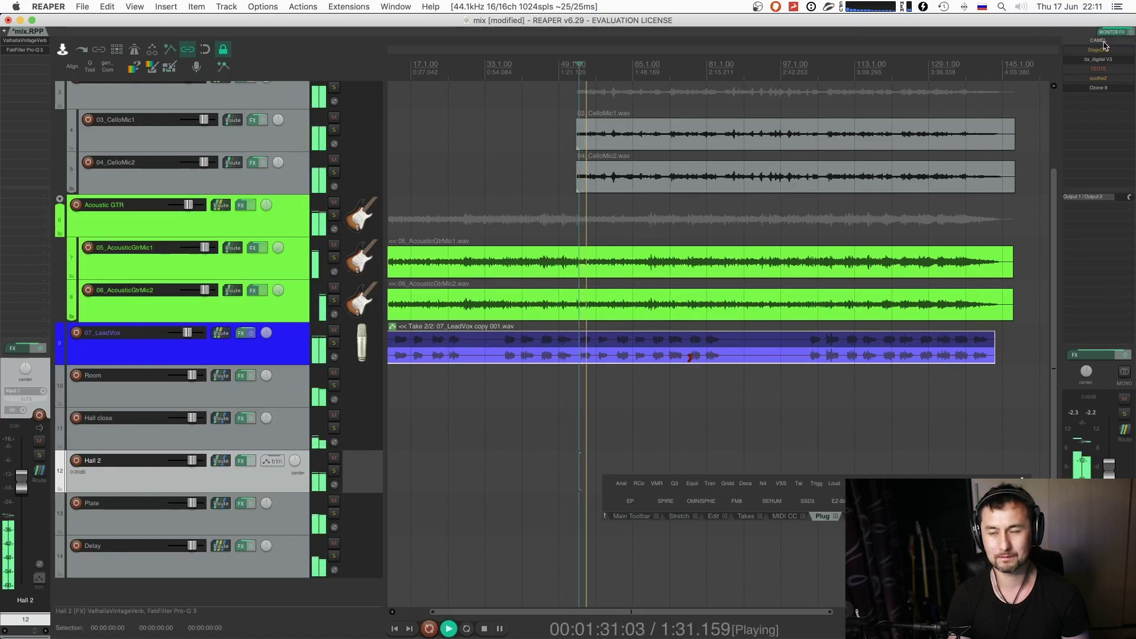
- Set the top high-frequency gain of the FG-N module in 07_LeadVox's Virtual Mix Rack to +3.42 dB, then close the rack
{"action": "left_click", "coordinate": [368, 351]}
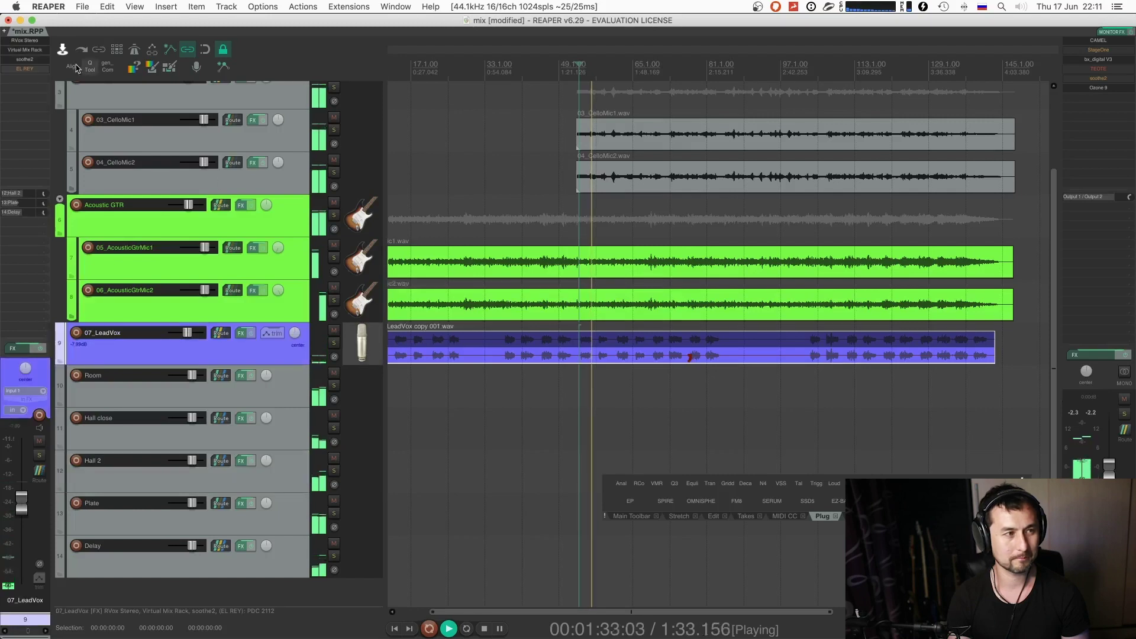
{"action": "left_click", "coordinate": [36, 51]}
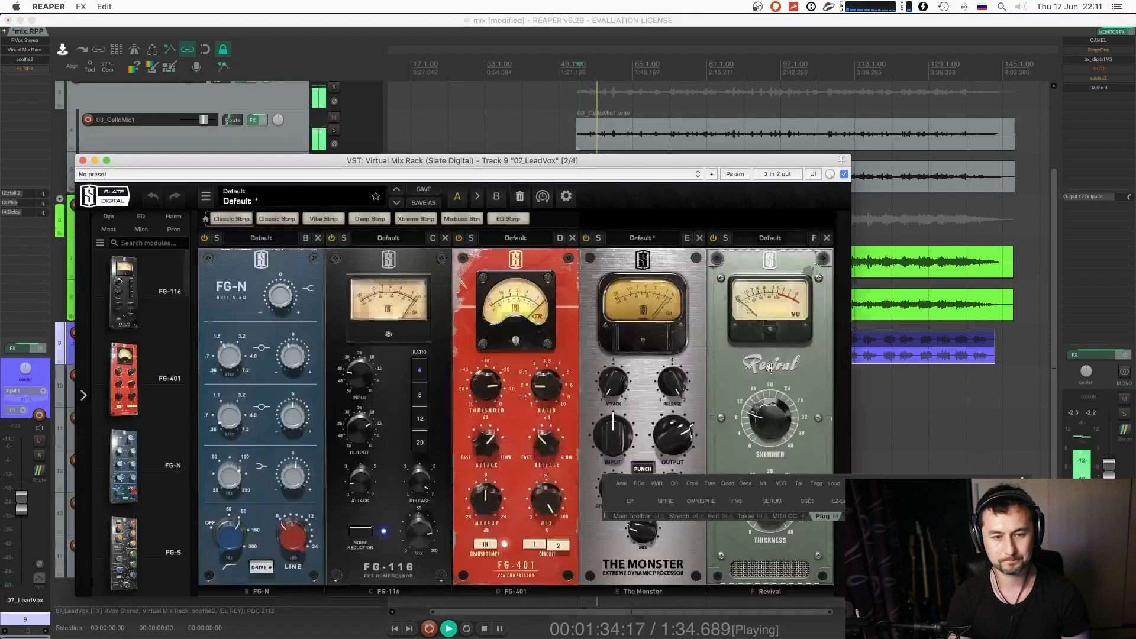
{"action": "mouse_move", "coordinate": [282, 308]}
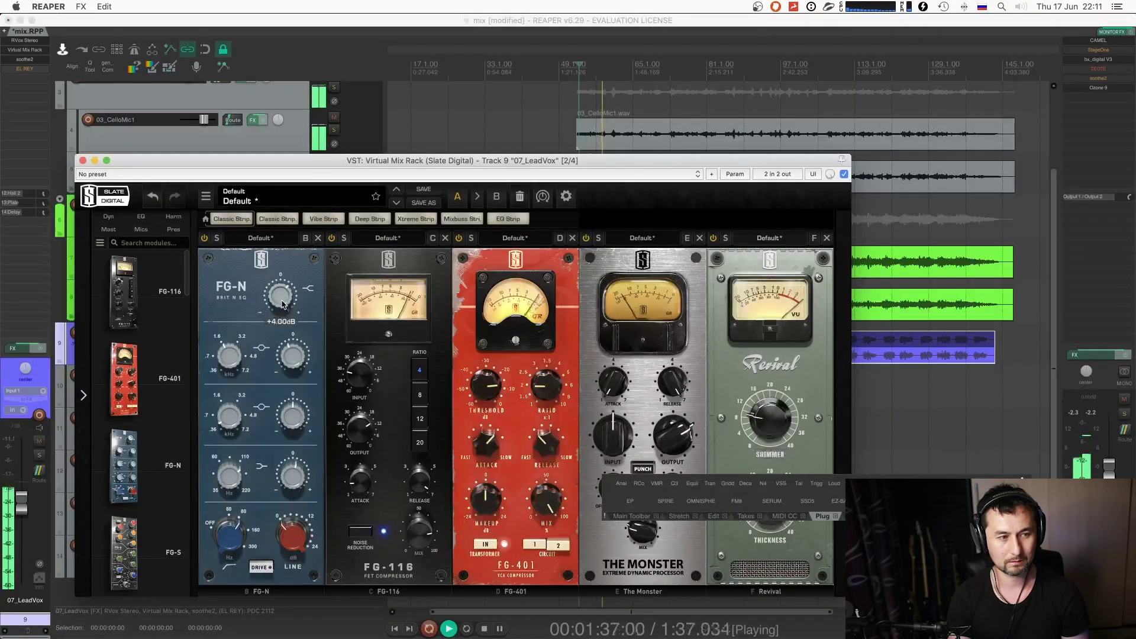
{"action": "left_click", "coordinate": [83, 160]}
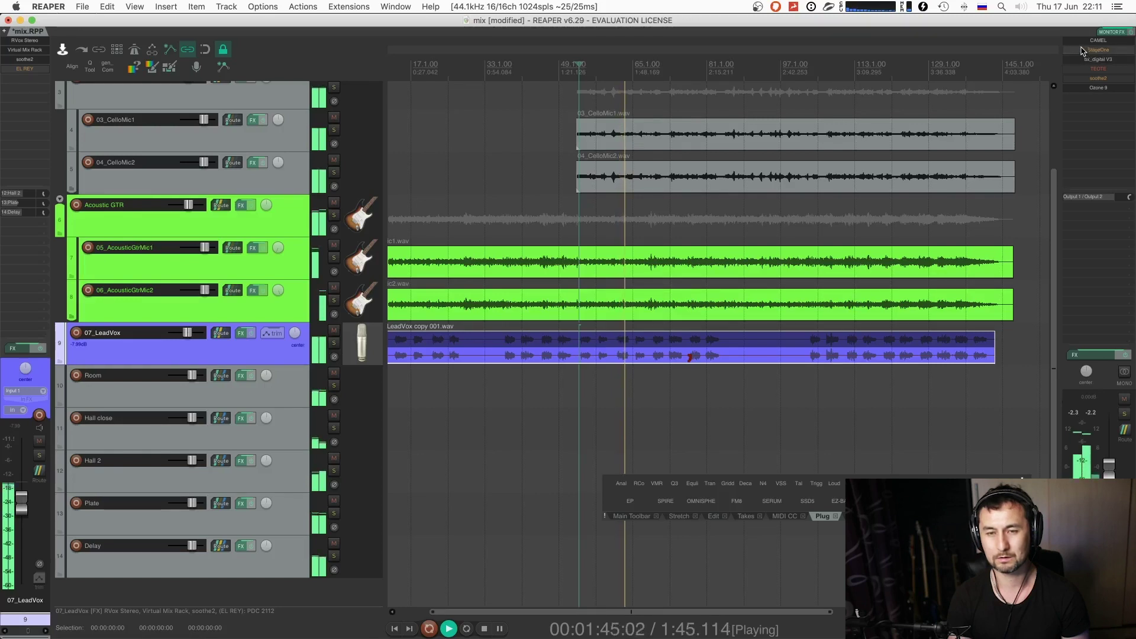
- Open CAMEL on the master track, move its window clear of the track list, and reset the master fader
{"action": "left_click", "coordinate": [1112, 41]}
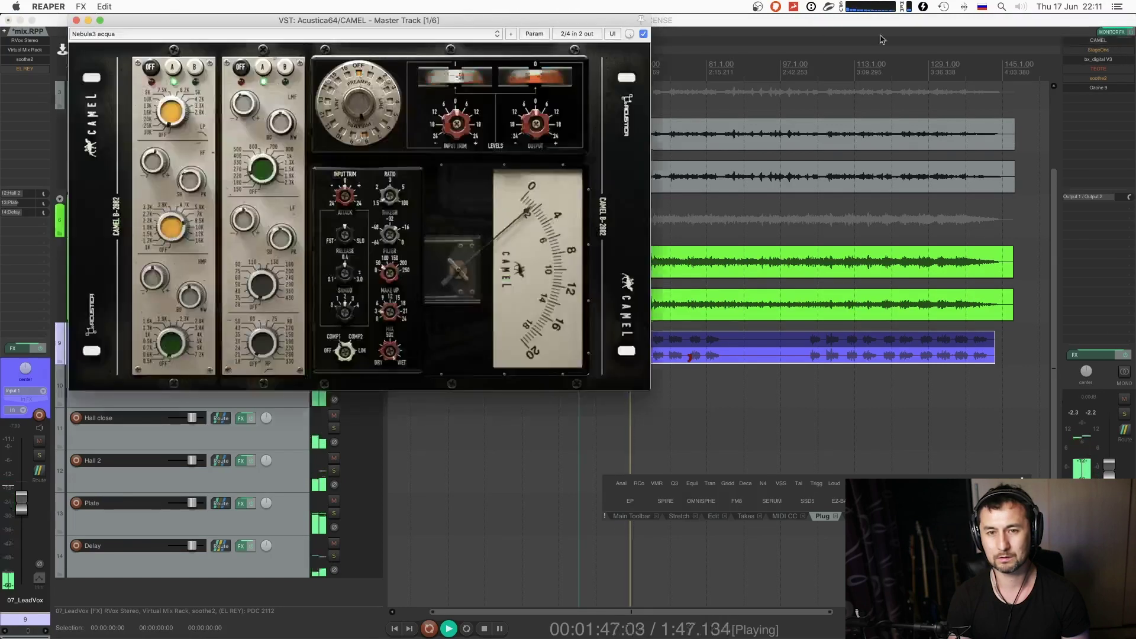
{"action": "left_click_drag", "start_coordinate": [452, 20], "coordinate": [803, 84]}
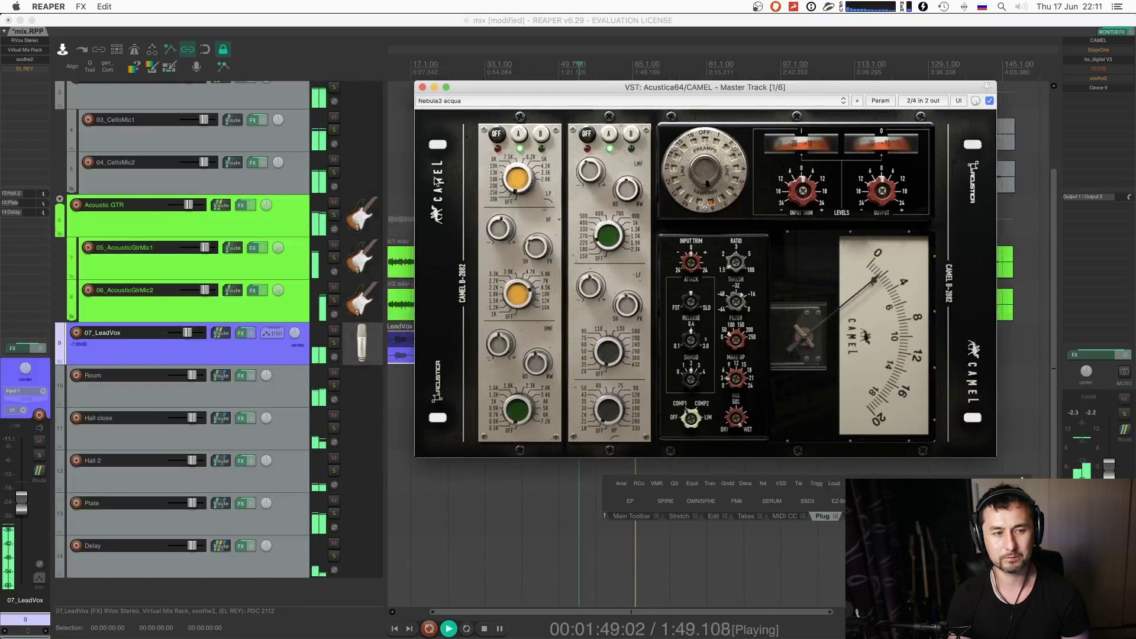
{"action": "left_click_drag", "start_coordinate": [1109, 468], "coordinate": [1108, 473]}
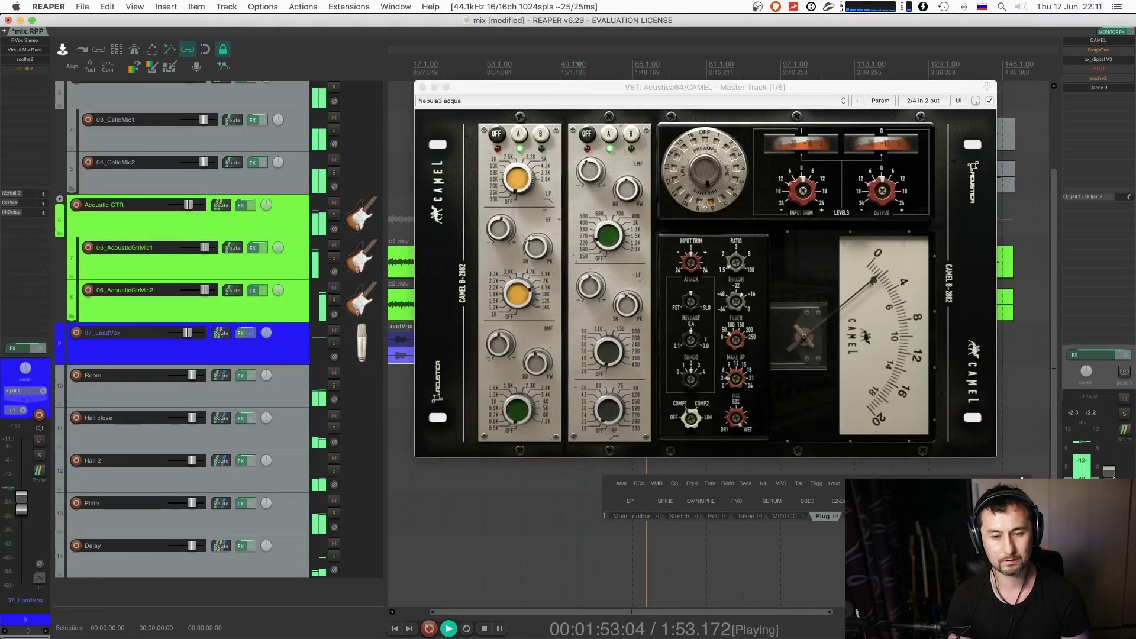
{"action": "double_click", "coordinate": [1109, 474]}
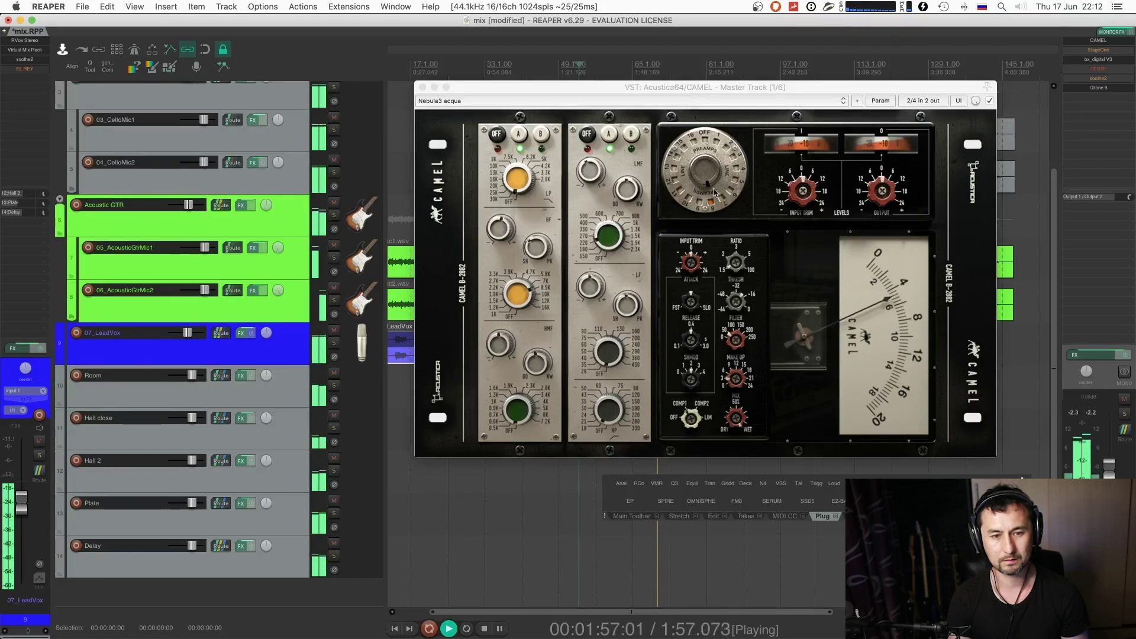
- Adjust the threshold of CAMEL's compressor and lower the 07_LeadVox volume slightly while listening, then stop playback
{"action": "left_click", "coordinate": [736, 307]}
{"action": "left_click_drag", "start_coordinate": [736, 306], "coordinate": [736, 298]}
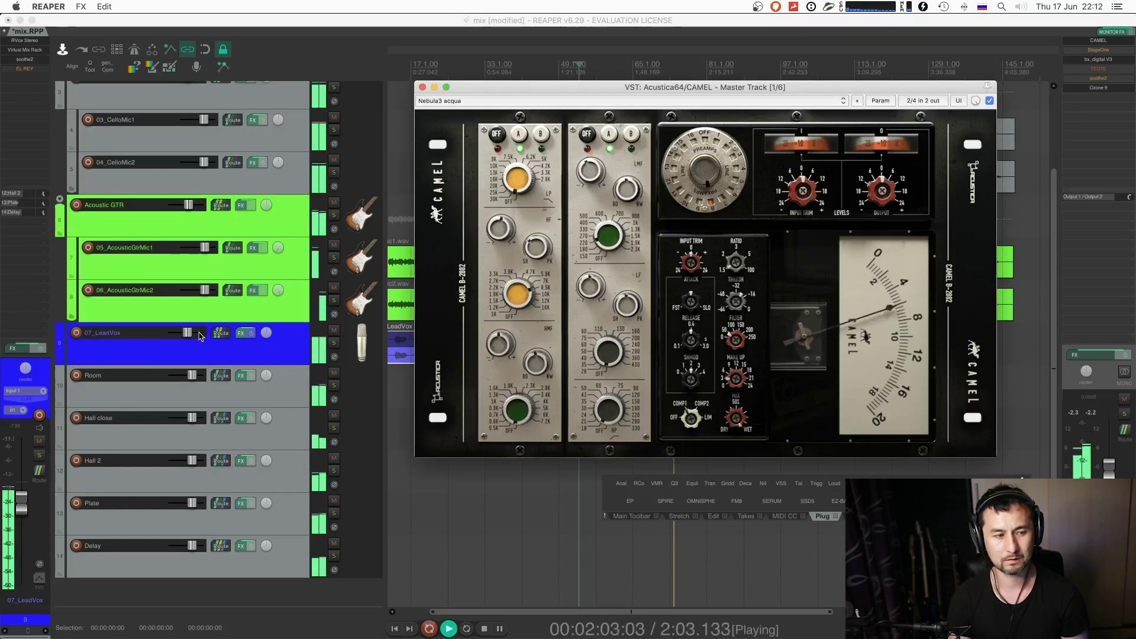
{"action": "left_click_drag", "start_coordinate": [187, 333], "coordinate": [186, 332]}
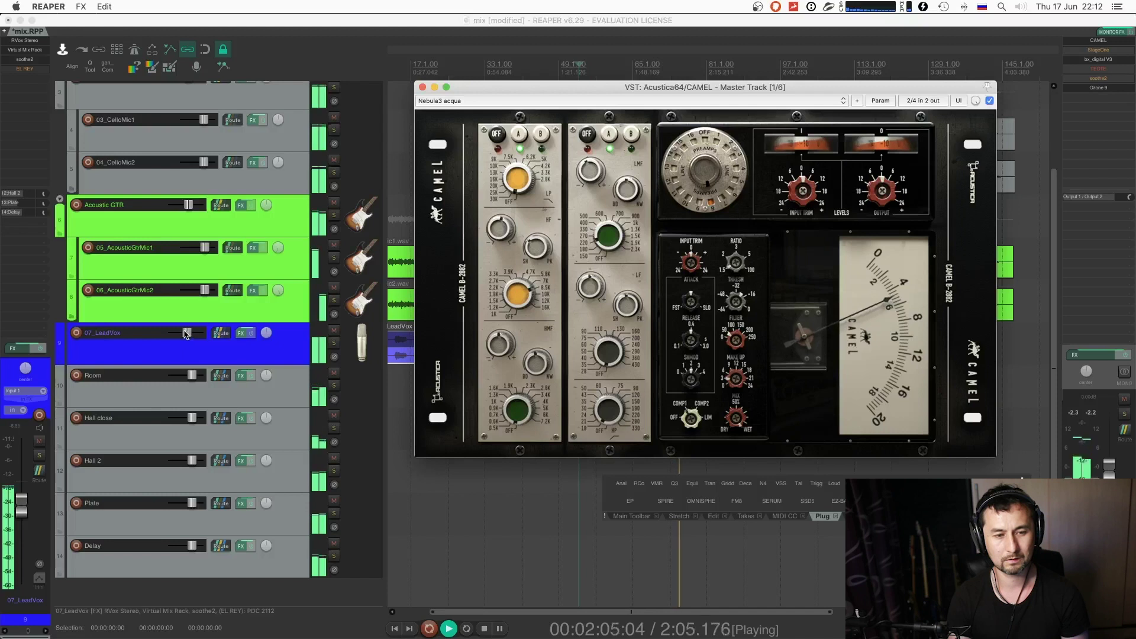
{"action": "key", "text": "space"}
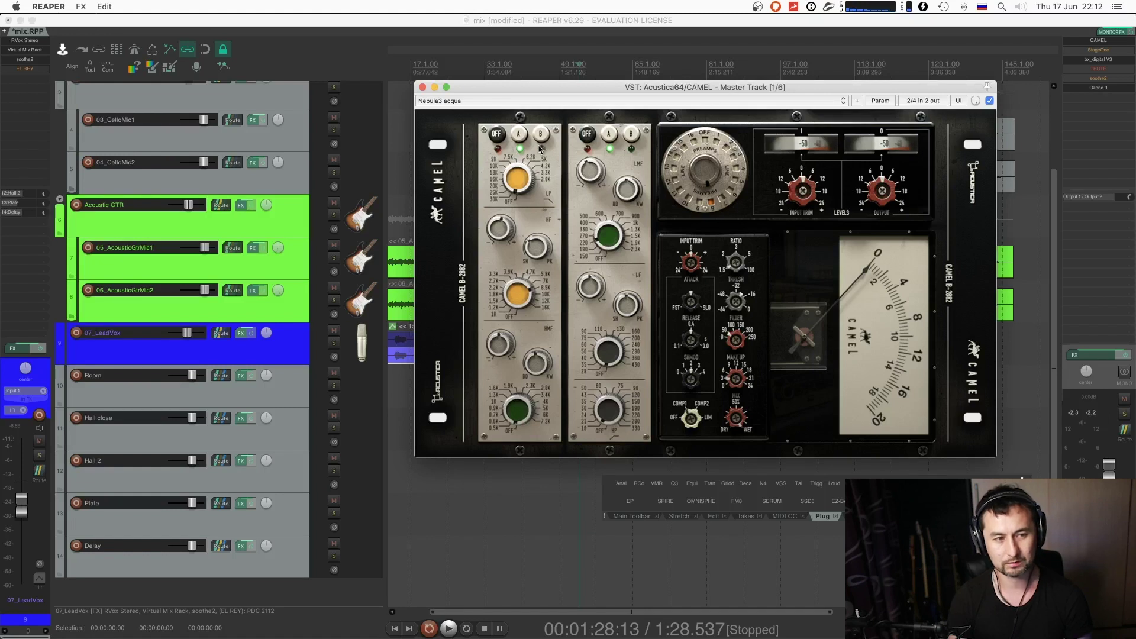
- Play the mix repeatedly from about 1:28 to judge CAMEL's EQ and compression on the master
{"action": "key", "text": "space"}
{"action": "key", "text": "space"}
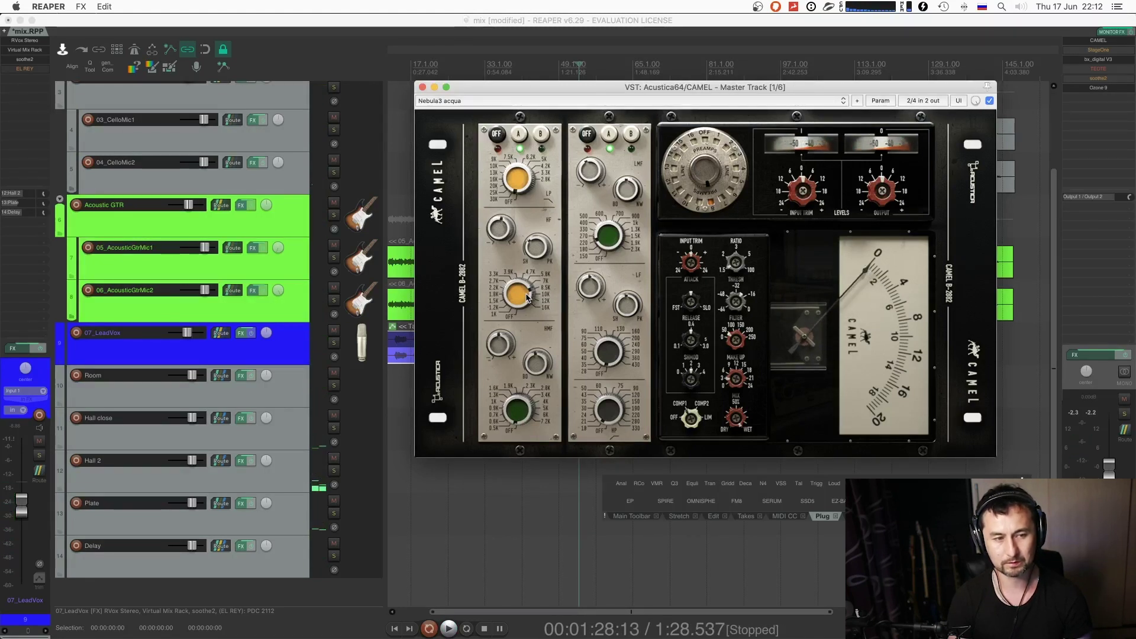
{"action": "key", "text": "space"}
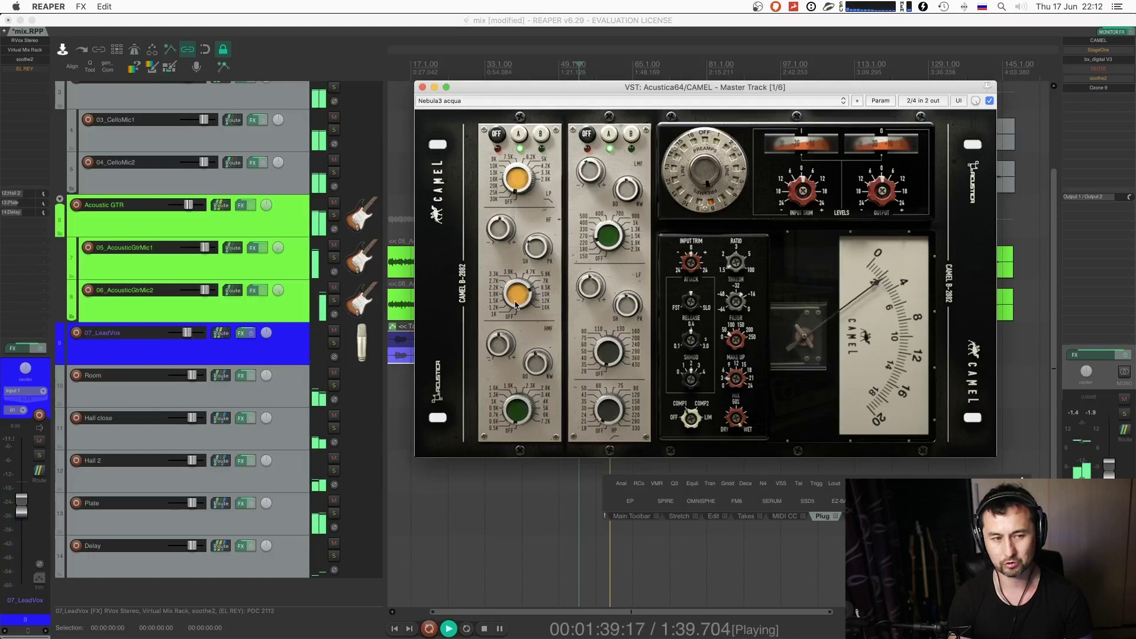
{"action": "key", "text": "space"}
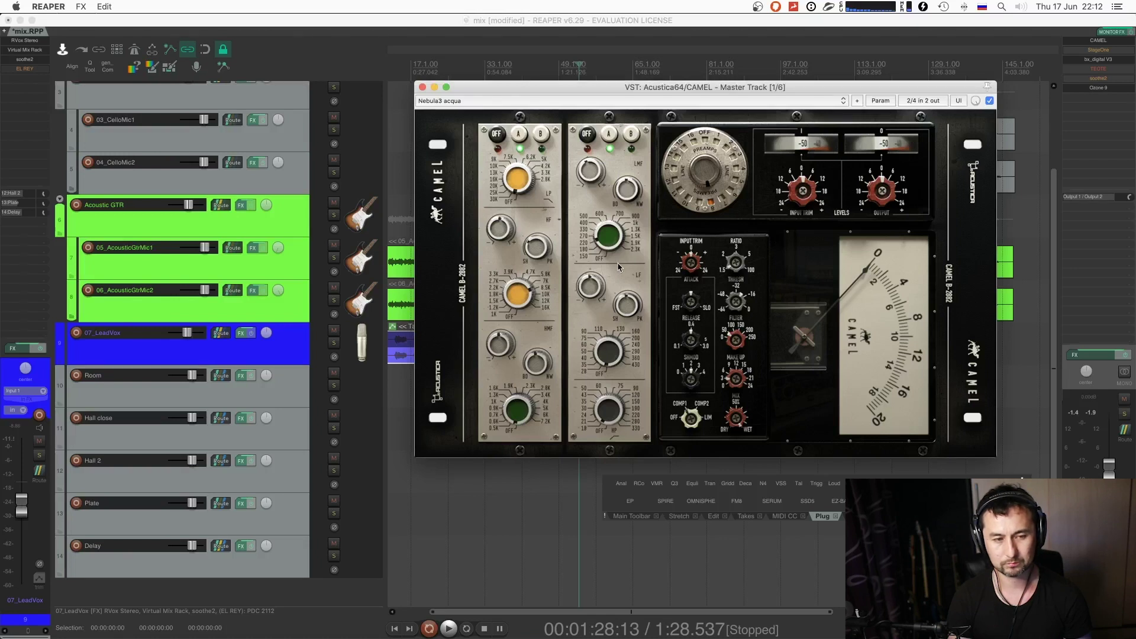
{"action": "key", "text": "space"}
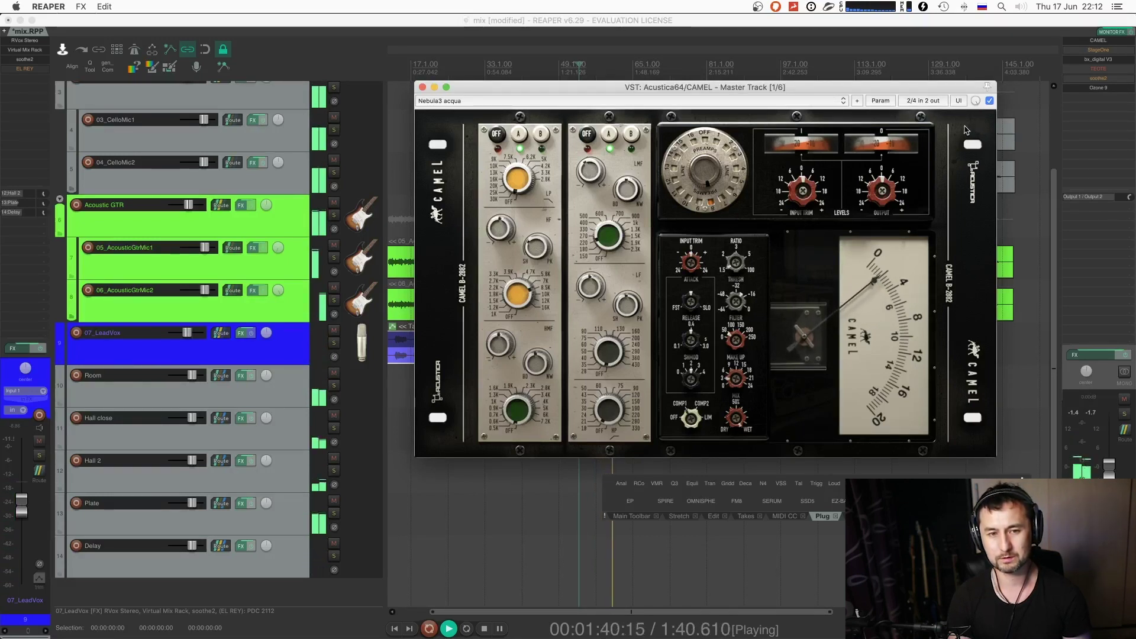
{"action": "key", "text": "space"}
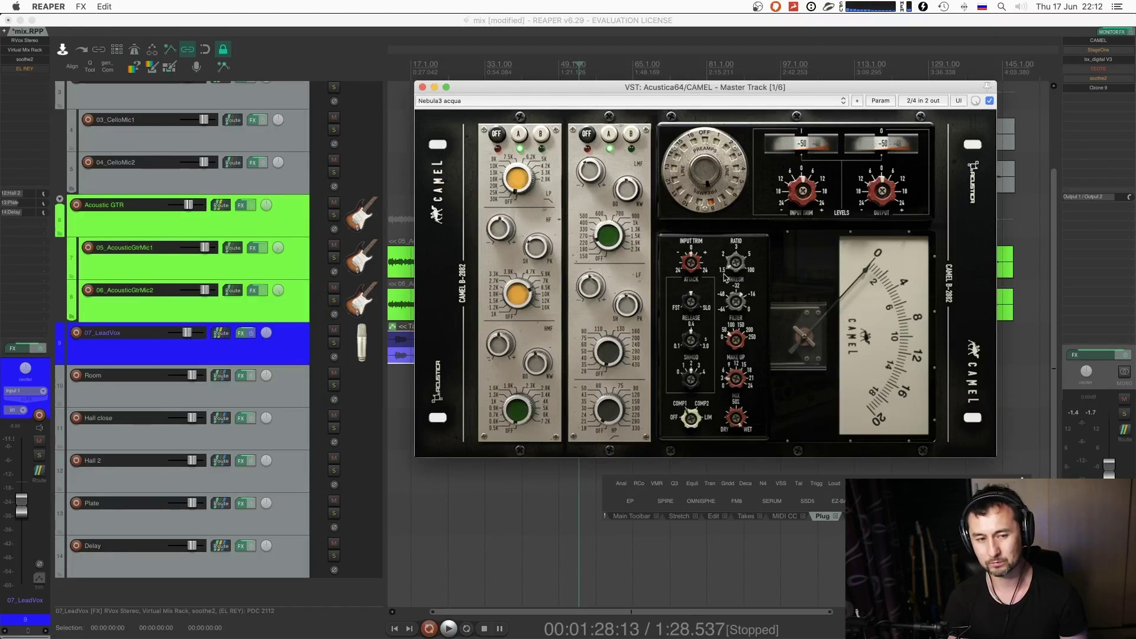
{"action": "key", "text": "space"}
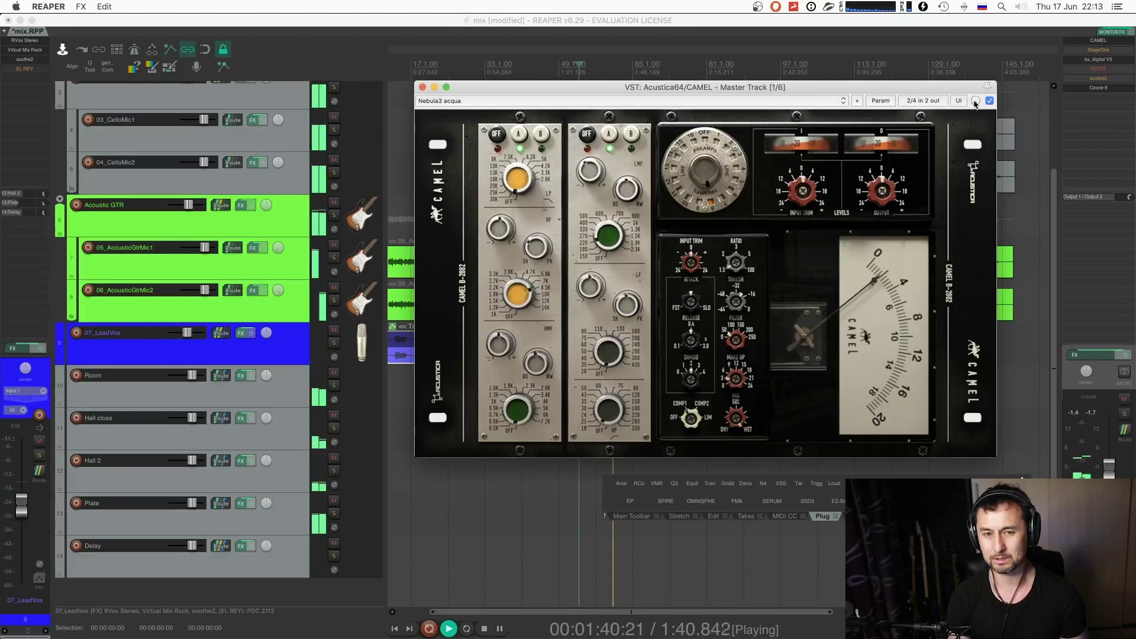
- Compare CAMEL's dry signal with 100% wet during playback, check its make-up gain, and close the plug-in
{"action": "left_click_drag", "start_coordinate": [975, 100], "coordinate": [976, 159]}
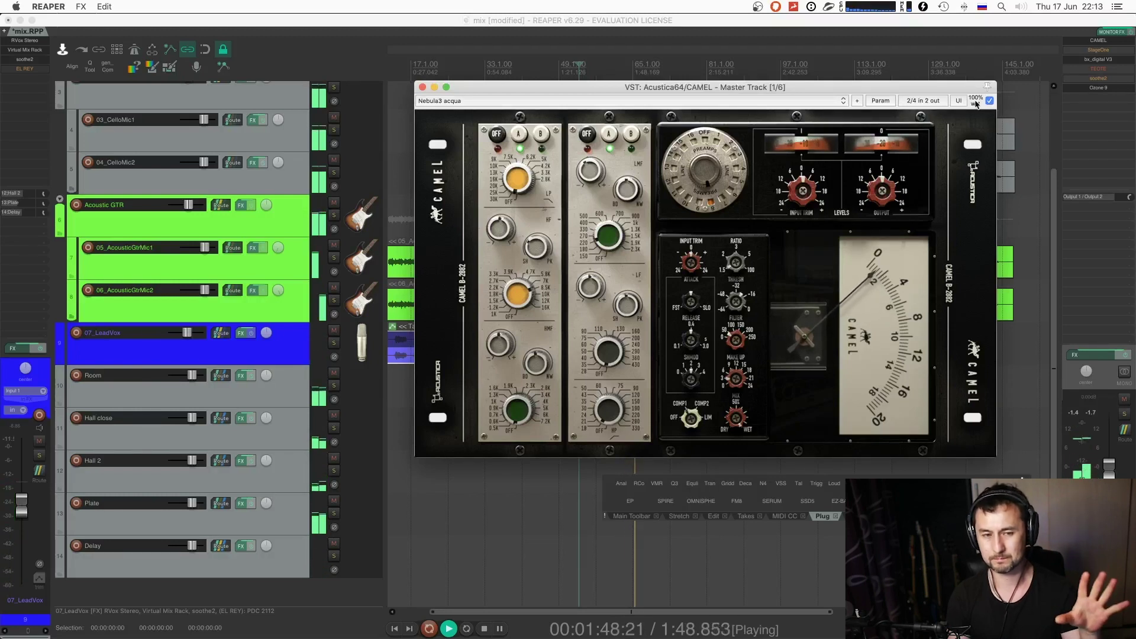
{"action": "key", "text": "Escape"}
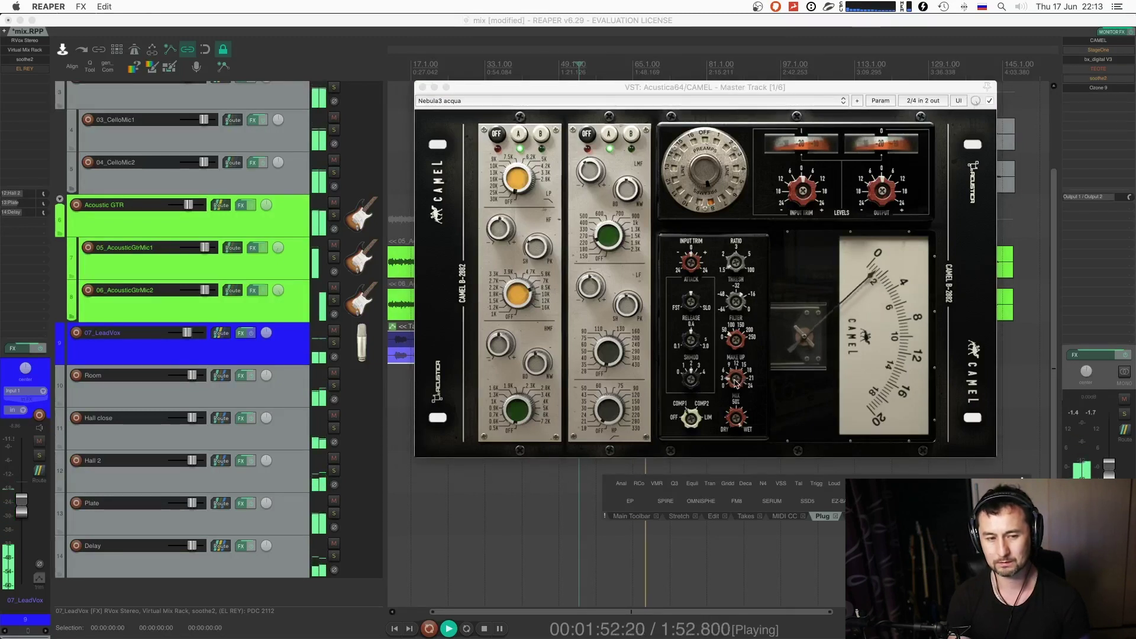
{"action": "left_click", "coordinate": [735, 385]}
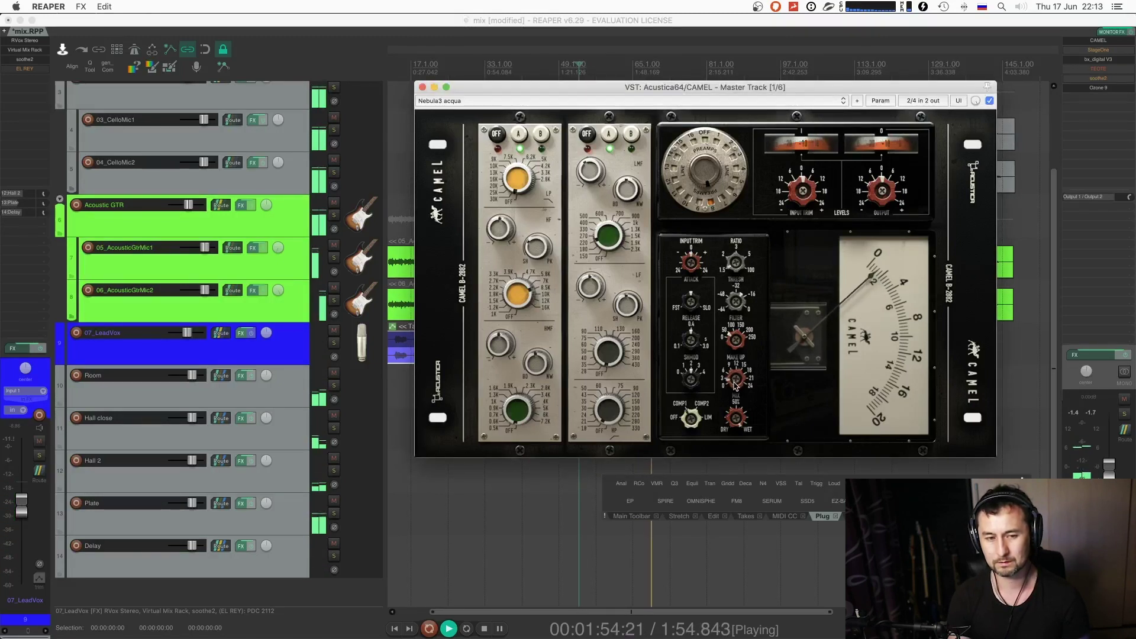
{"action": "key", "text": "space"}
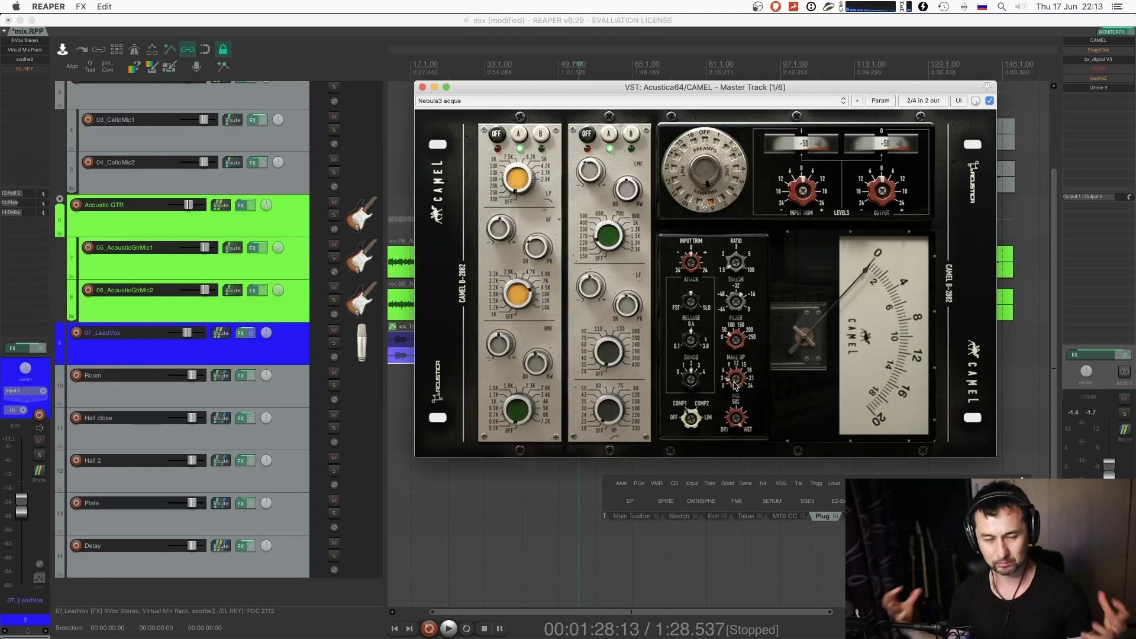
{"action": "key", "text": "space"}
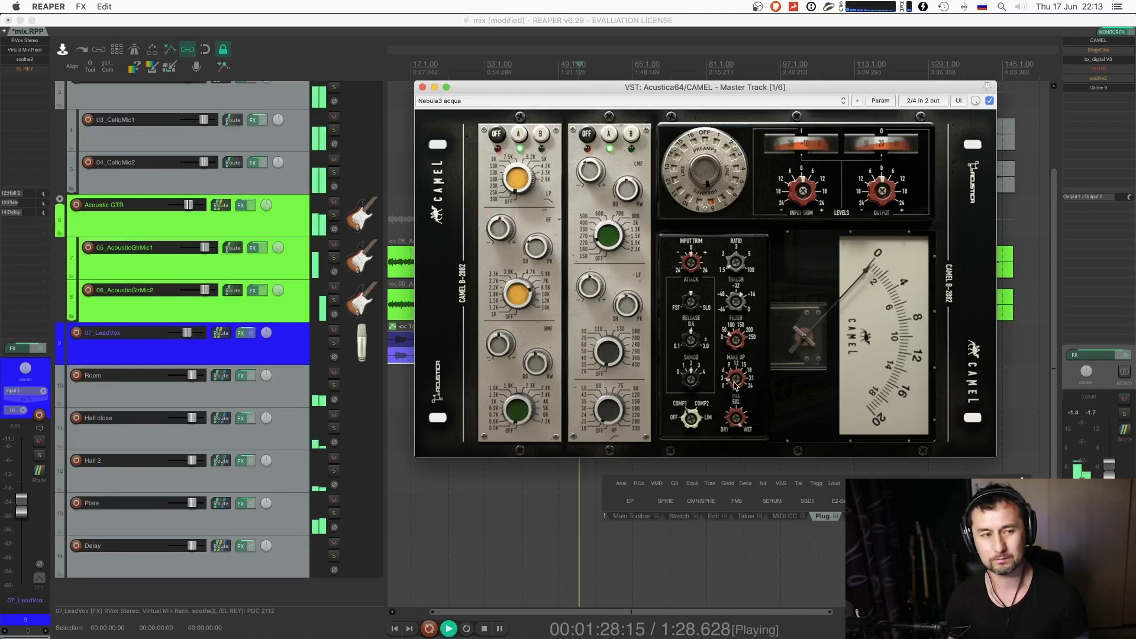
{"action": "key", "text": "space"}
{"action": "left_click_drag", "start_coordinate": [484, 95], "coordinate": [476, 96]}
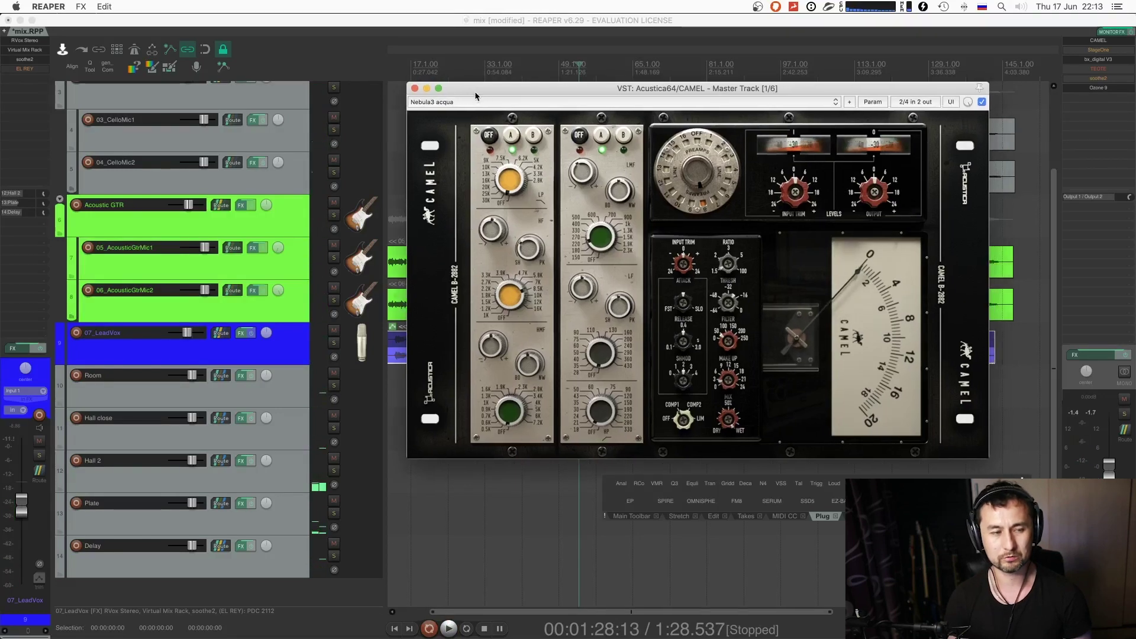
{"action": "left_click", "coordinate": [415, 88]}
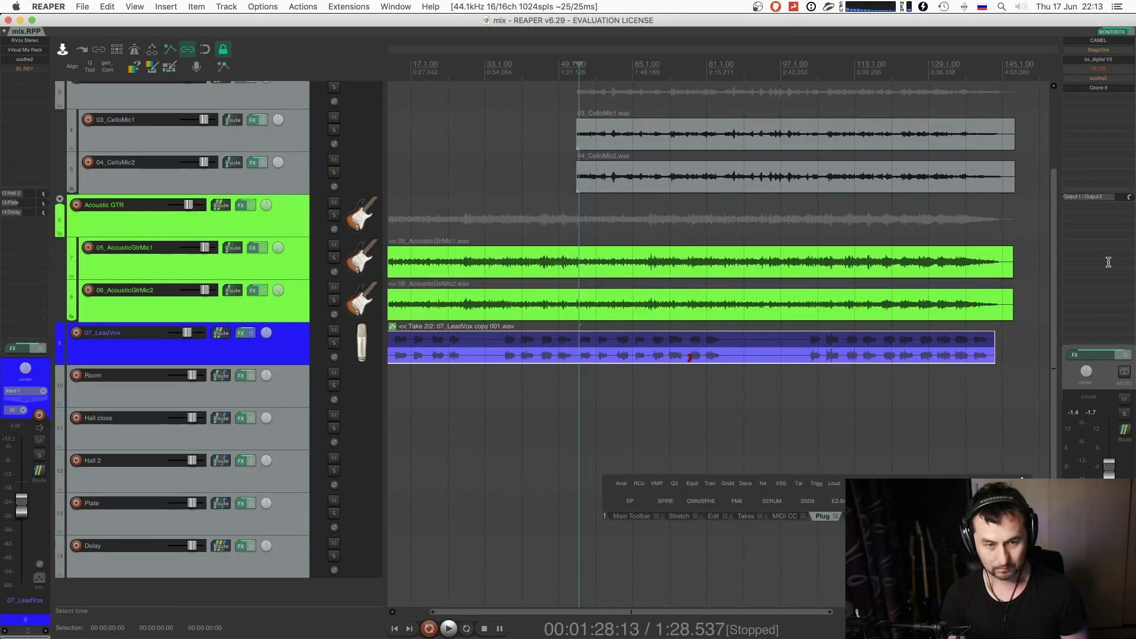
- Enable StageOne on the master track and play from about 1:49 to compare its dry and wet signal
{"action": "left_click", "coordinate": [1105, 52]}
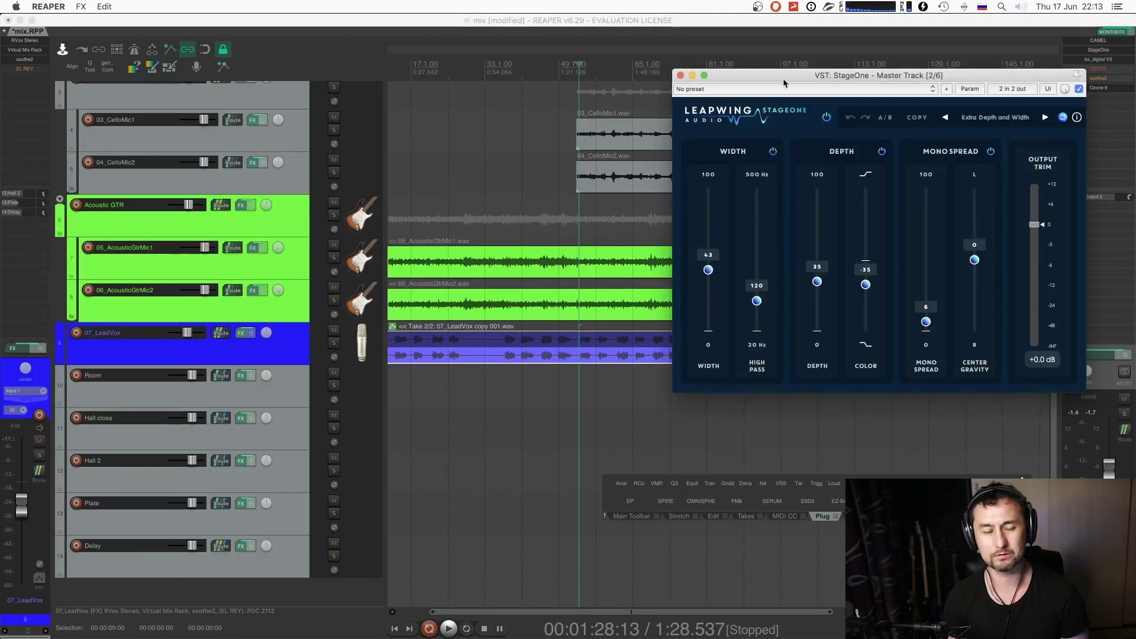
{"action": "left_click", "coordinate": [637, 222]}
{"action": "key", "text": "space"}
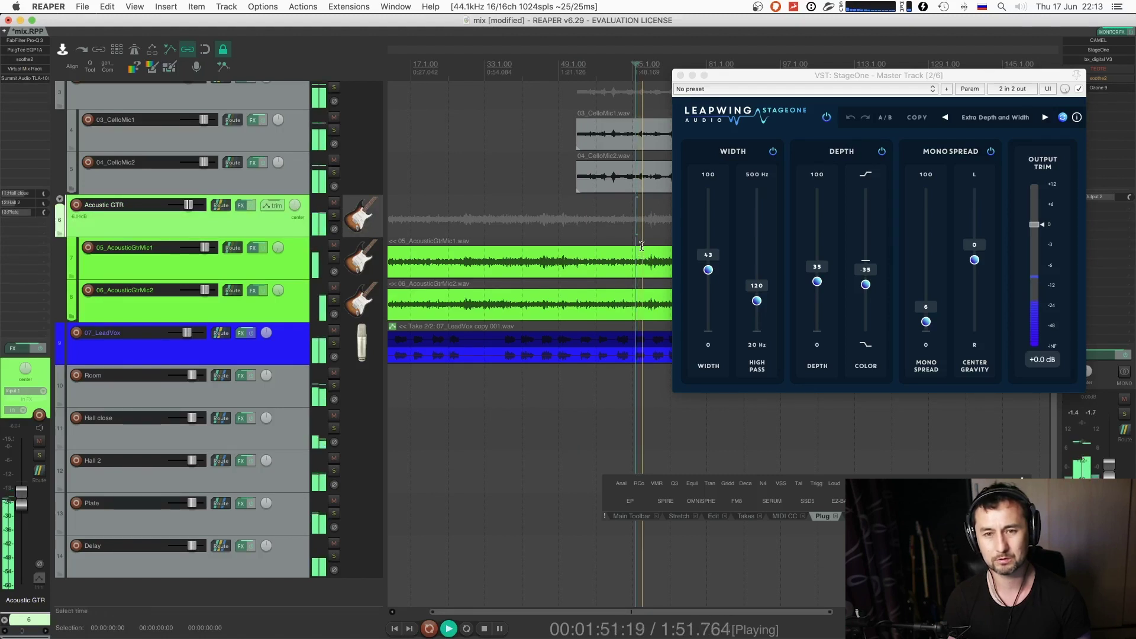
{"action": "left_click_drag", "start_coordinate": [985, 69], "coordinate": [809, 74]}
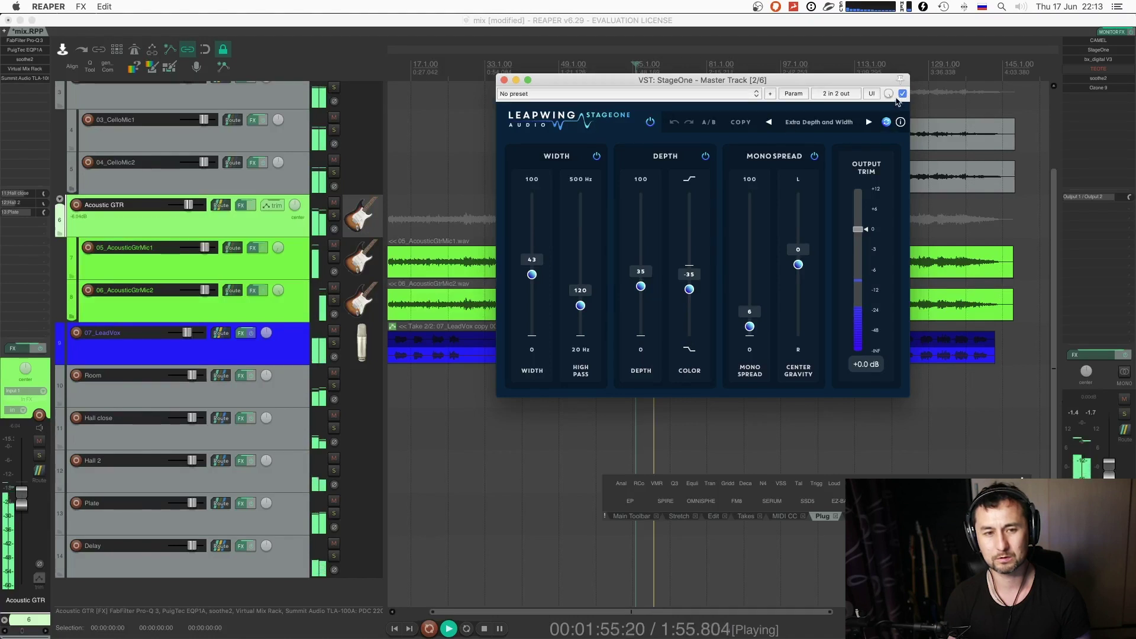
{"action": "left_click_drag", "start_coordinate": [888, 93], "coordinate": [888, 94]}
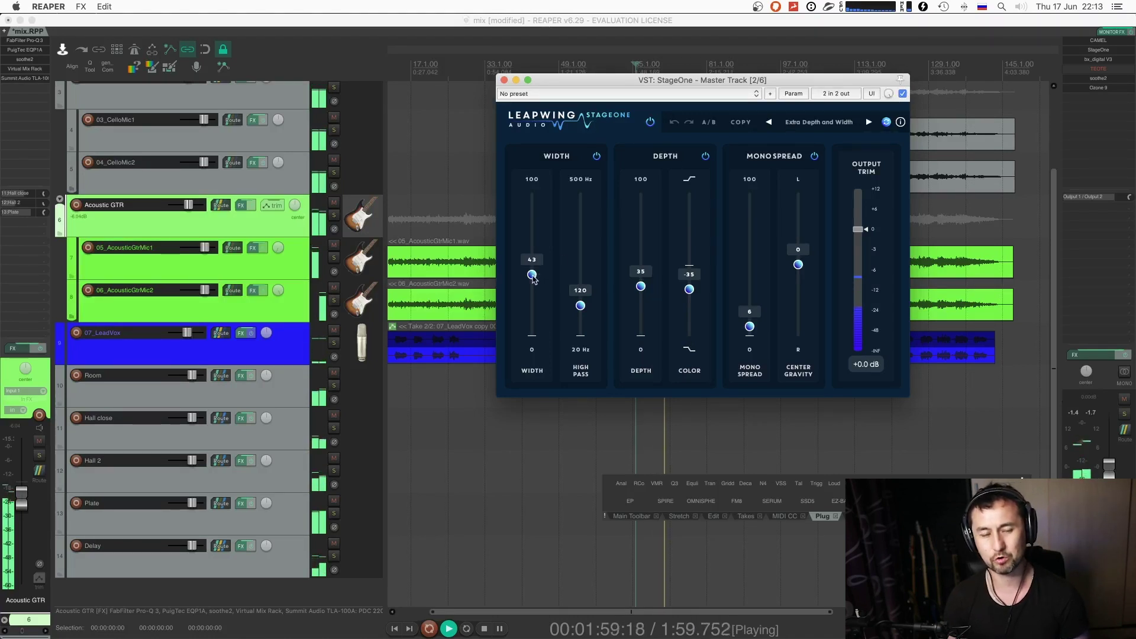
{"action": "key", "text": "space"}
{"action": "left_click_drag", "start_coordinate": [568, 80], "coordinate": [577, 81]}
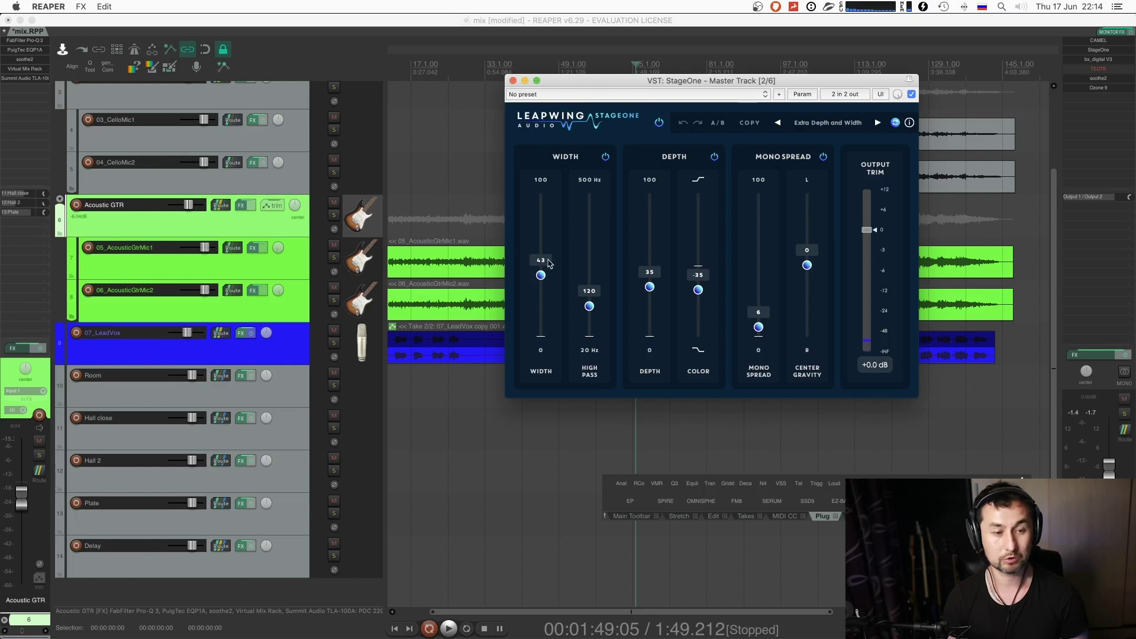
- Raise StageOne's Width to about 46 while auditioning the mix, then stop playback and close the plug-in
{"action": "key", "text": "space"}
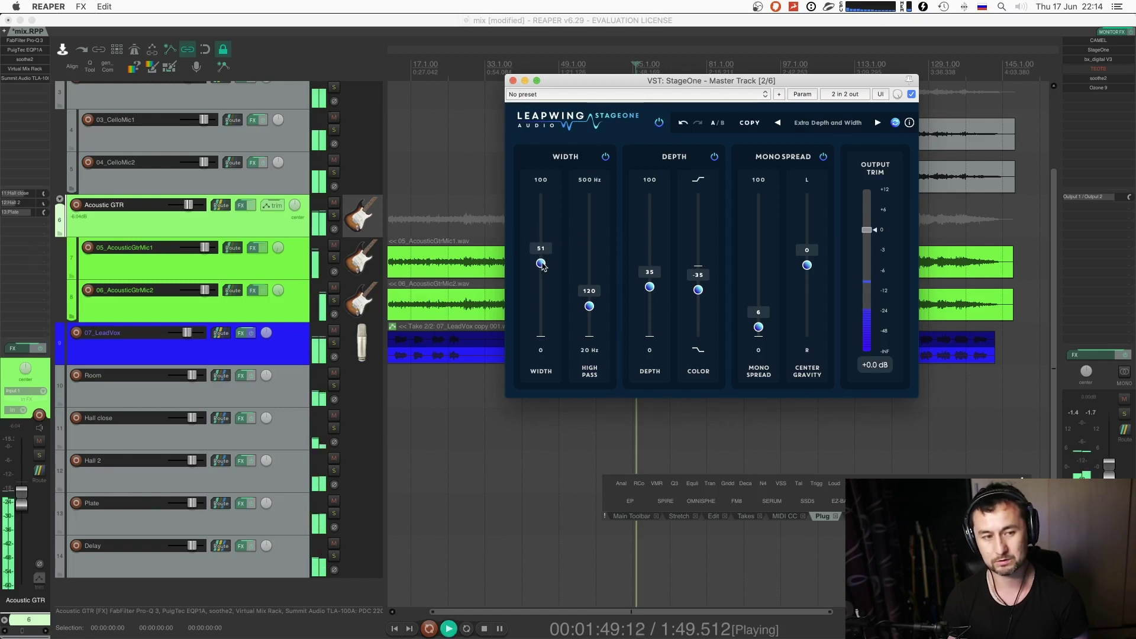
{"action": "left_click_drag", "start_coordinate": [544, 266], "coordinate": [543, 274]}
{"action": "key", "text": "space"}
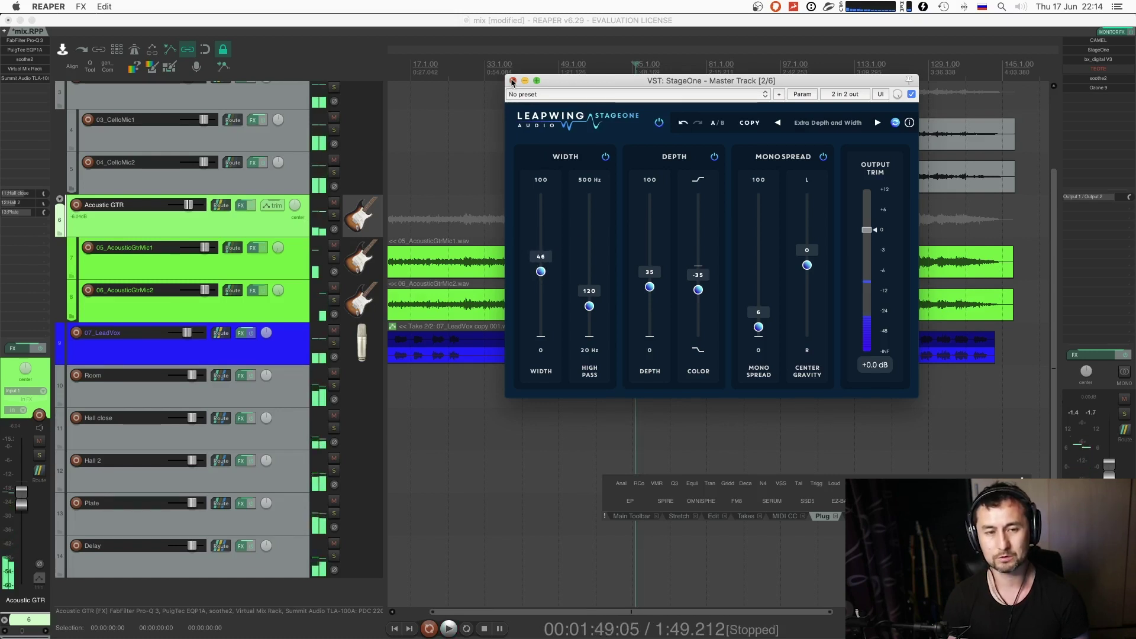
{"action": "left_click", "coordinate": [512, 80]}
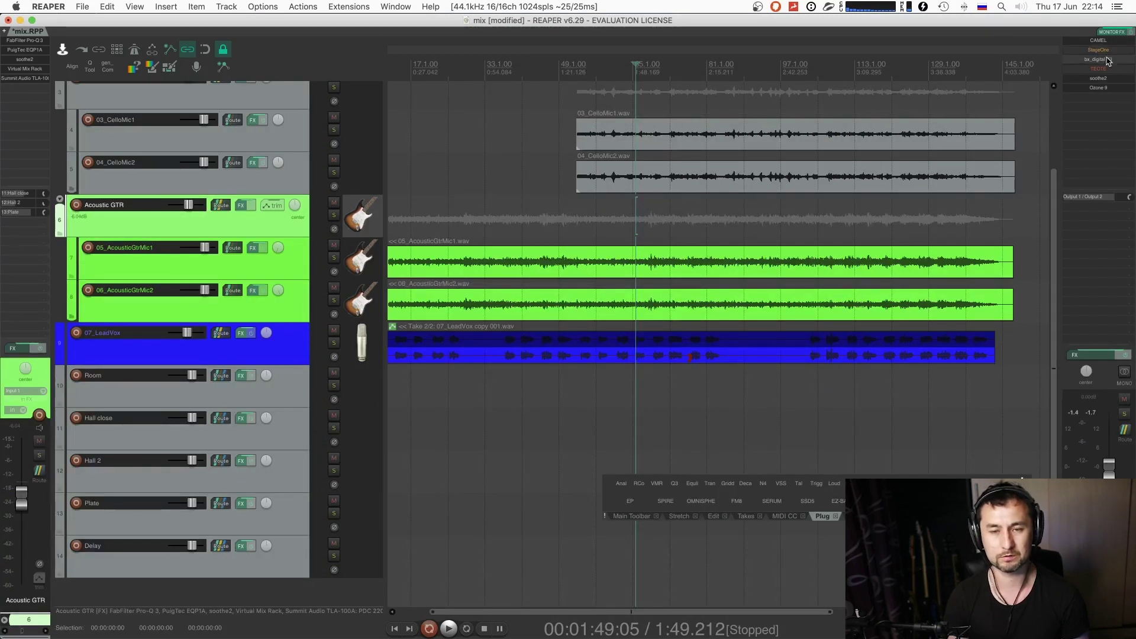
- Open bx_digital V3 on the master track and set its Mono-Maker to about 126 Hz while auditioning the mix
{"action": "left_click", "coordinate": [1104, 62]}
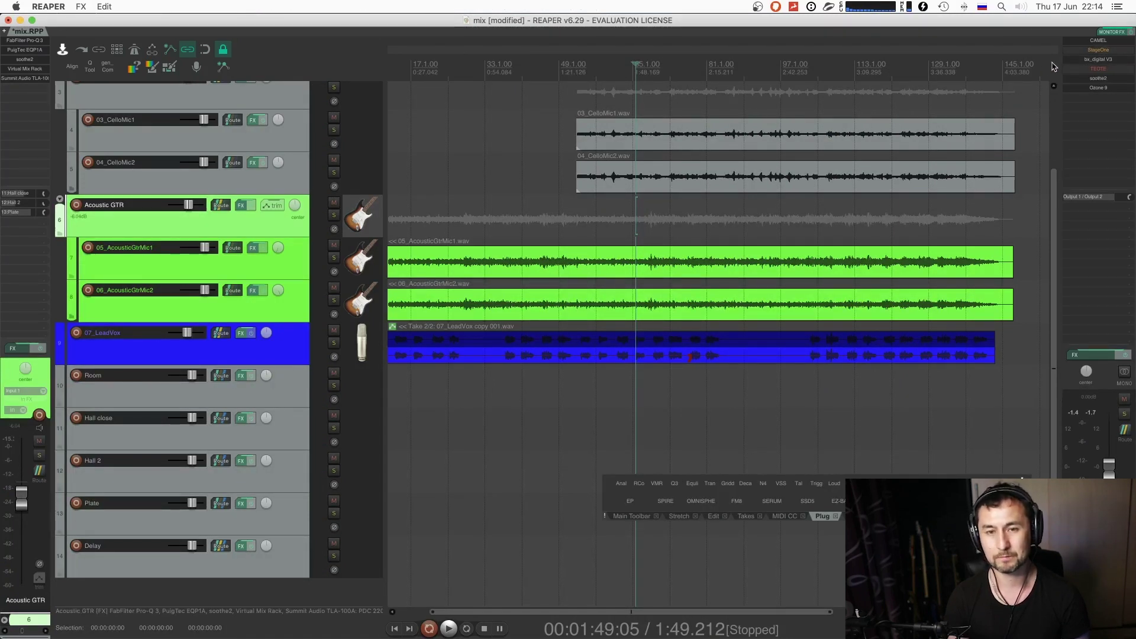
{"action": "left_click", "coordinate": [1092, 61]}
{"action": "left_click_drag", "start_coordinate": [652, 379], "coordinate": [653, 371]}
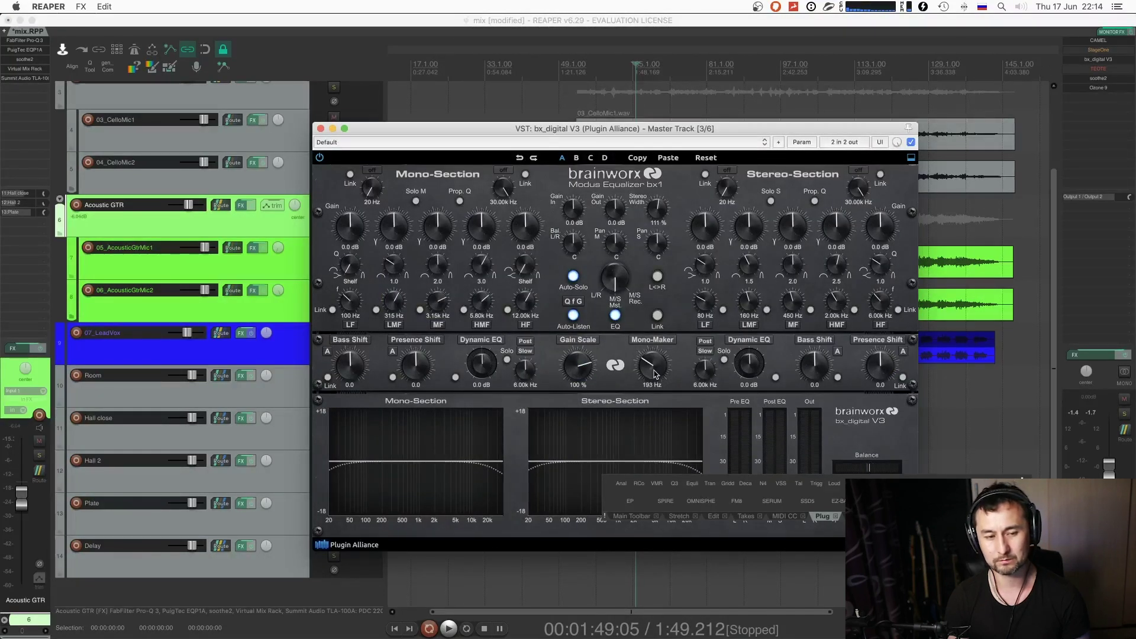
{"action": "key", "text": "space"}
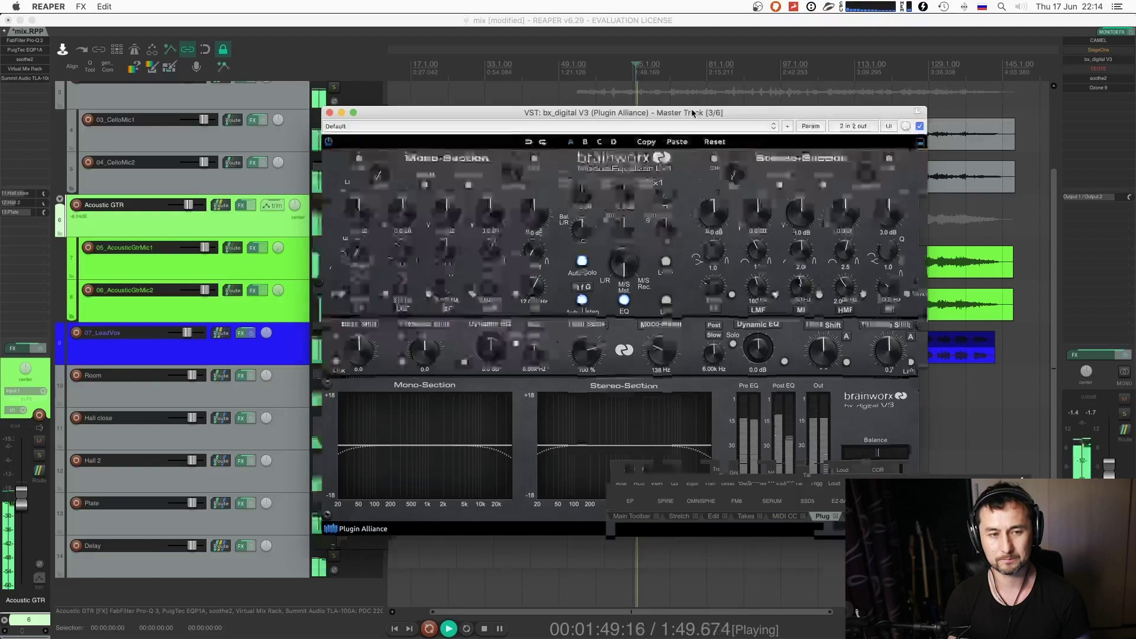
{"action": "key", "text": "space"}
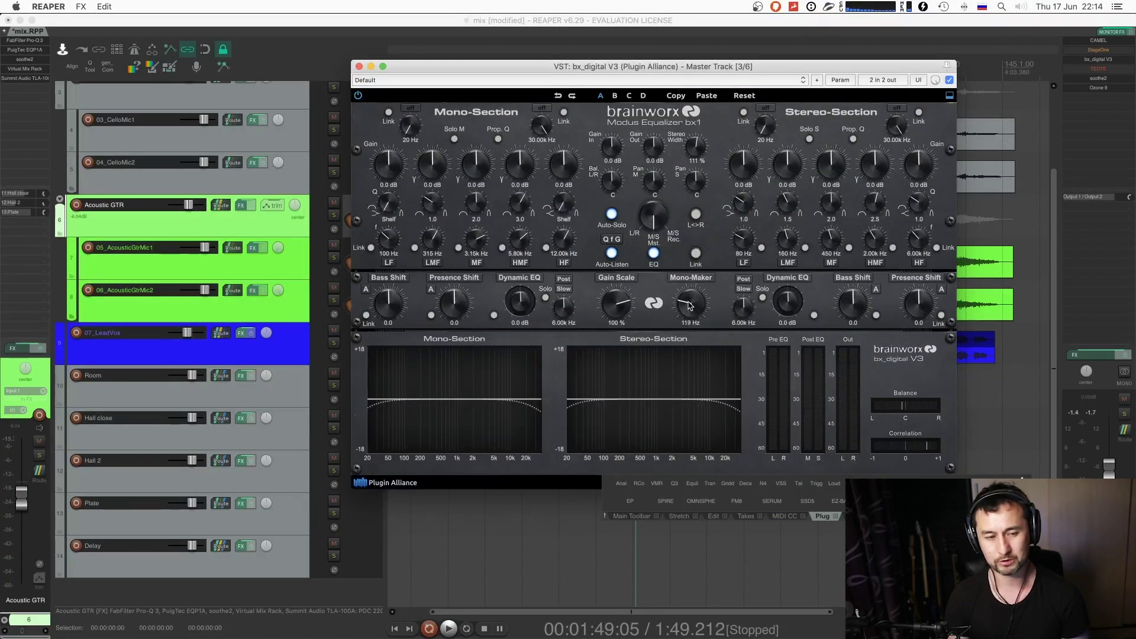
{"action": "key", "text": "space"}
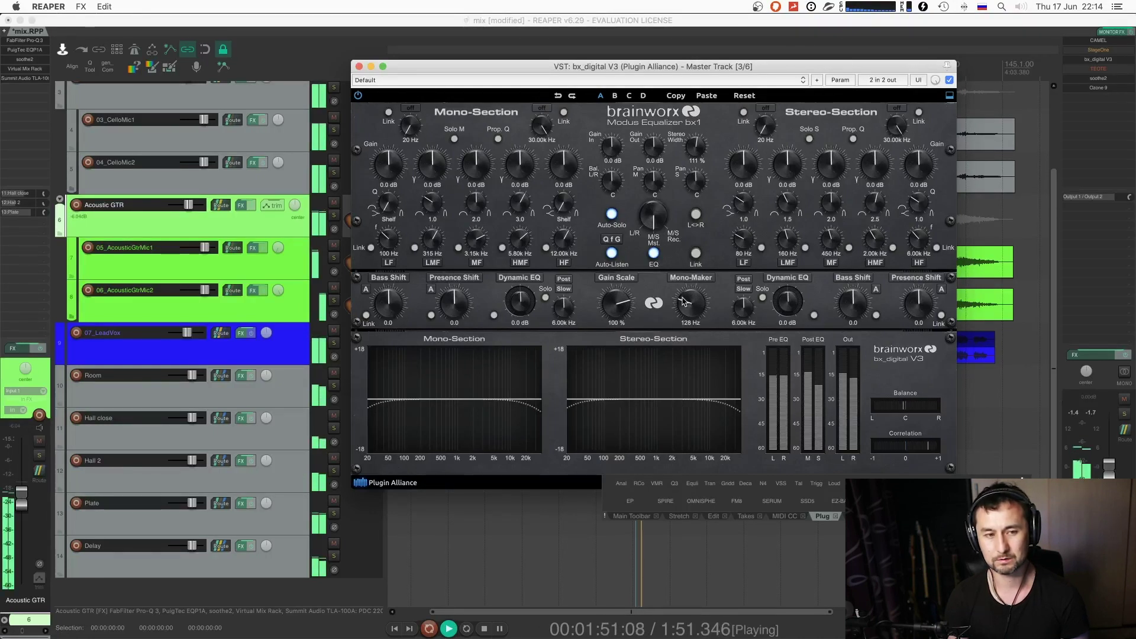
{"action": "key", "text": "space"}
- Add an Imager module to Ozone 9 on the master track and split it into two bands just above 100 Hz
{"action": "left_click", "coordinate": [1098, 87]}
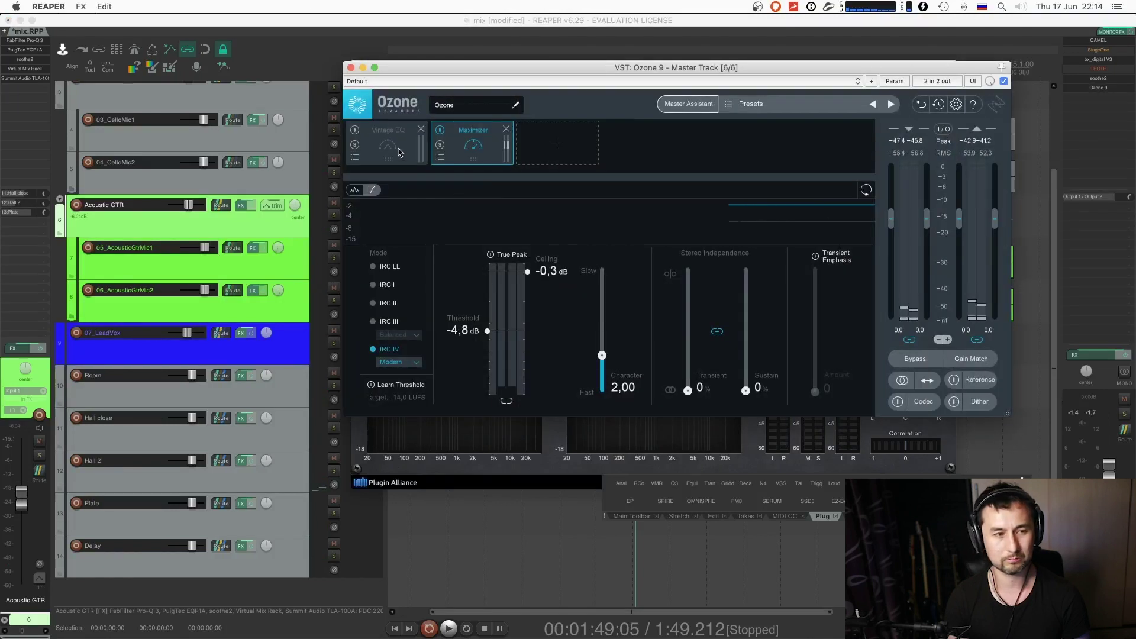
{"action": "left_click", "coordinate": [399, 153]}
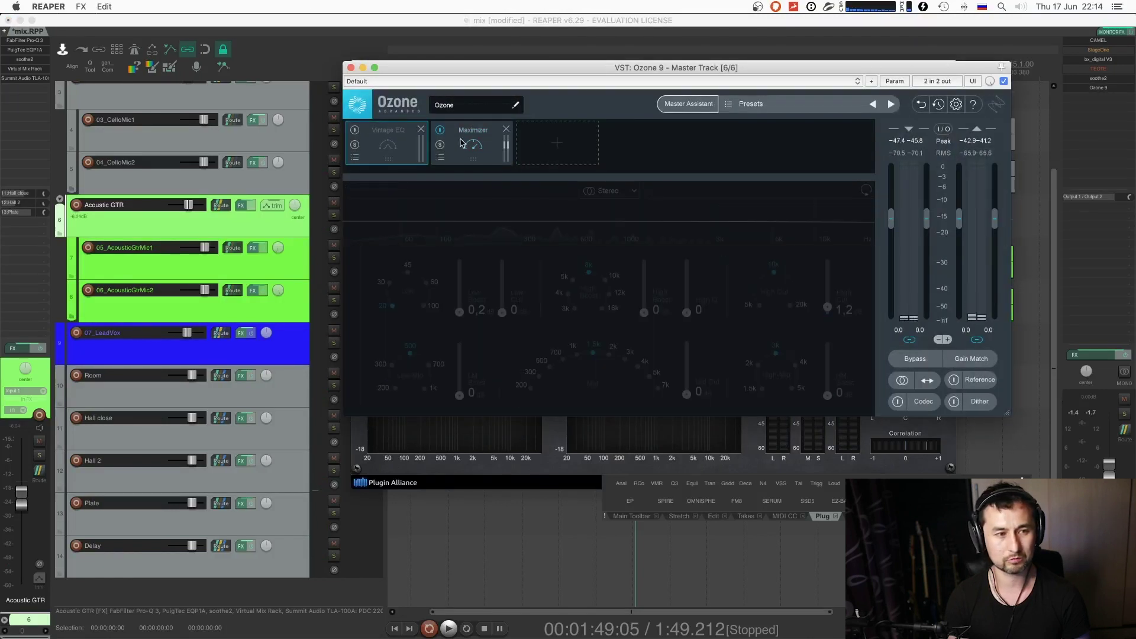
{"action": "left_click", "coordinate": [563, 147]}
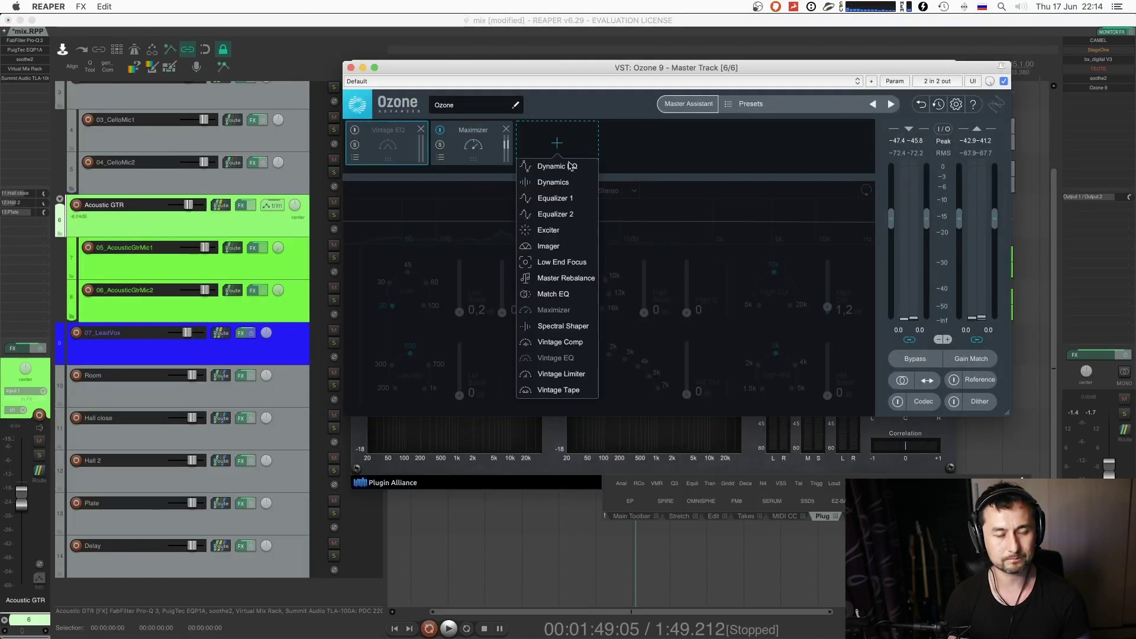
{"action": "left_click", "coordinate": [549, 247]}
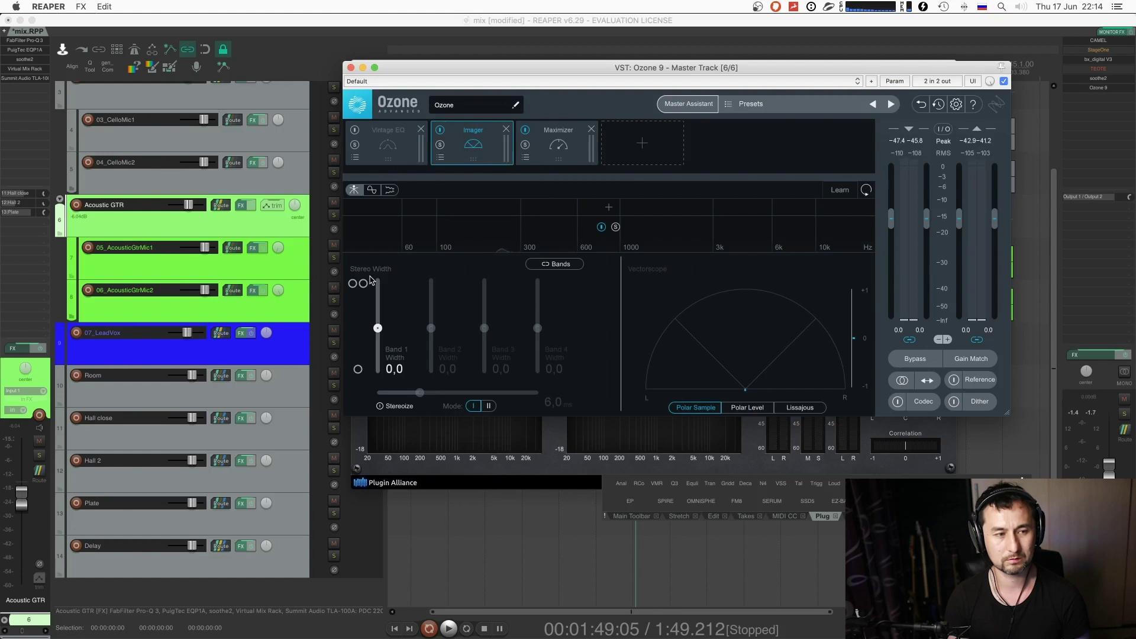
{"action": "left_click", "coordinate": [614, 210]}
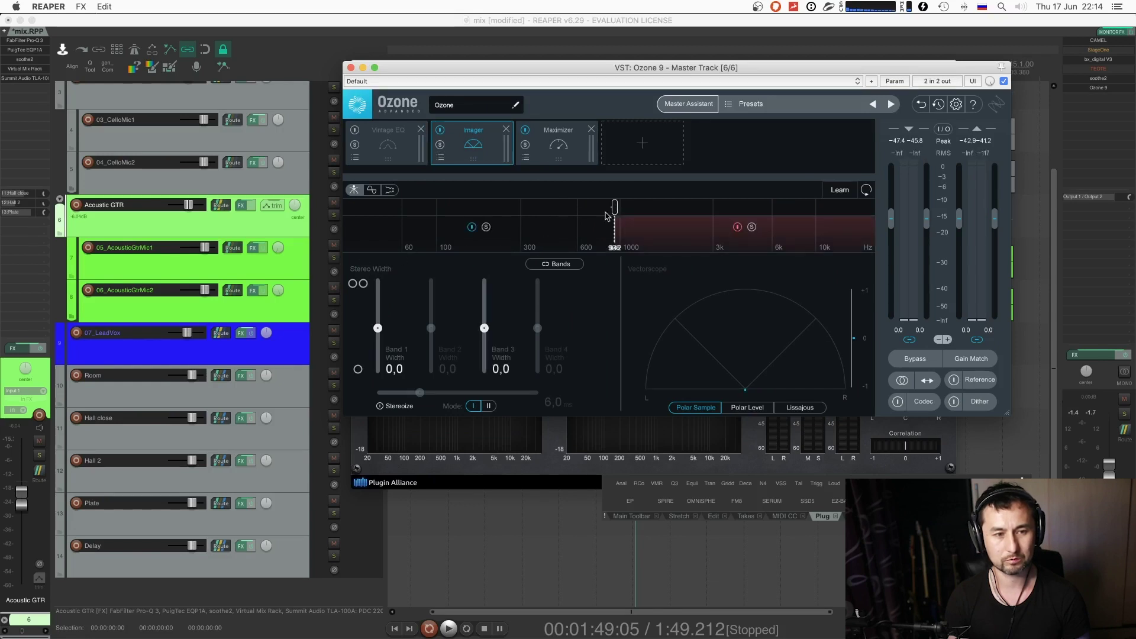
{"action": "left_click_drag", "start_coordinate": [615, 209], "coordinate": [453, 213]}
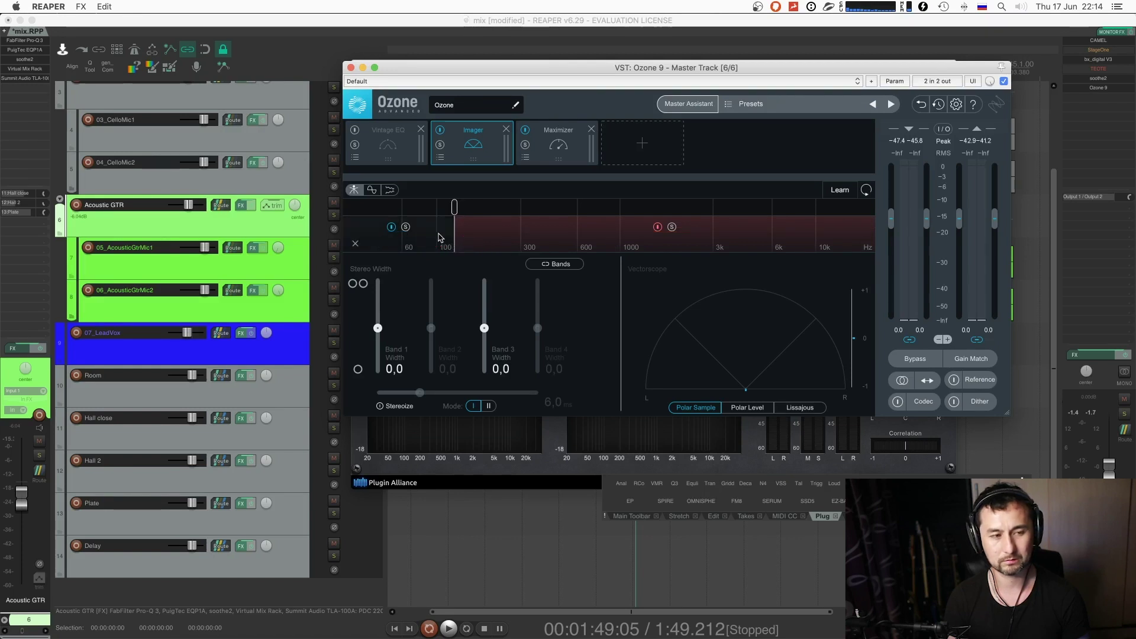
- Narrow the Imager's low band to a Band 1 width of -77.2 while the mix plays, then stop playback
{"action": "key", "text": "space"}
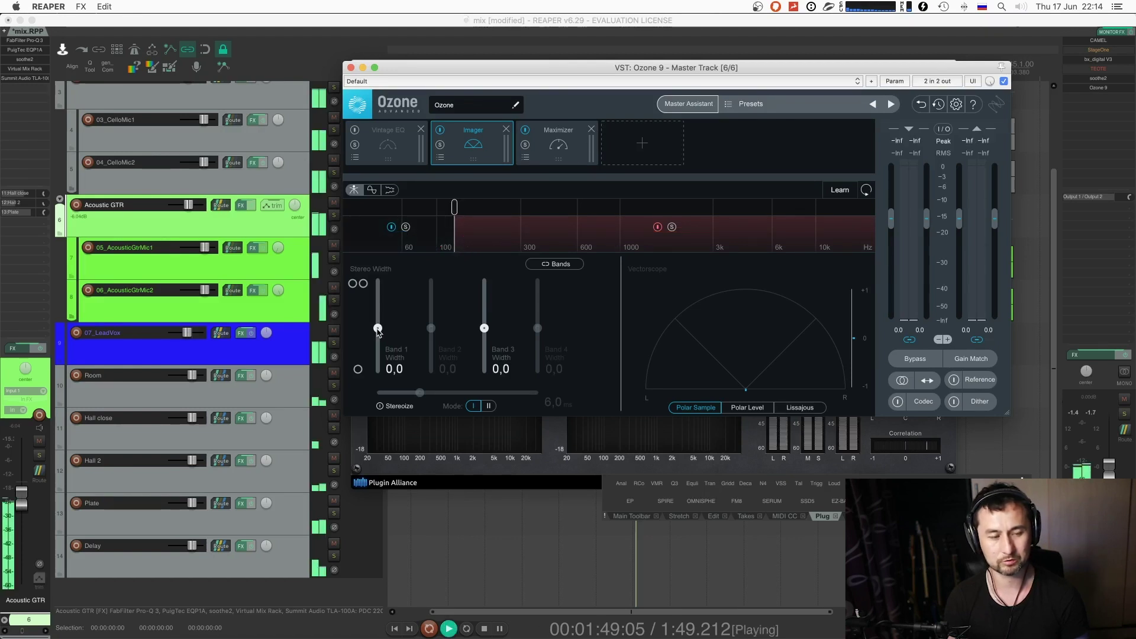
{"action": "left_click_drag", "start_coordinate": [378, 331], "coordinate": [378, 365]}
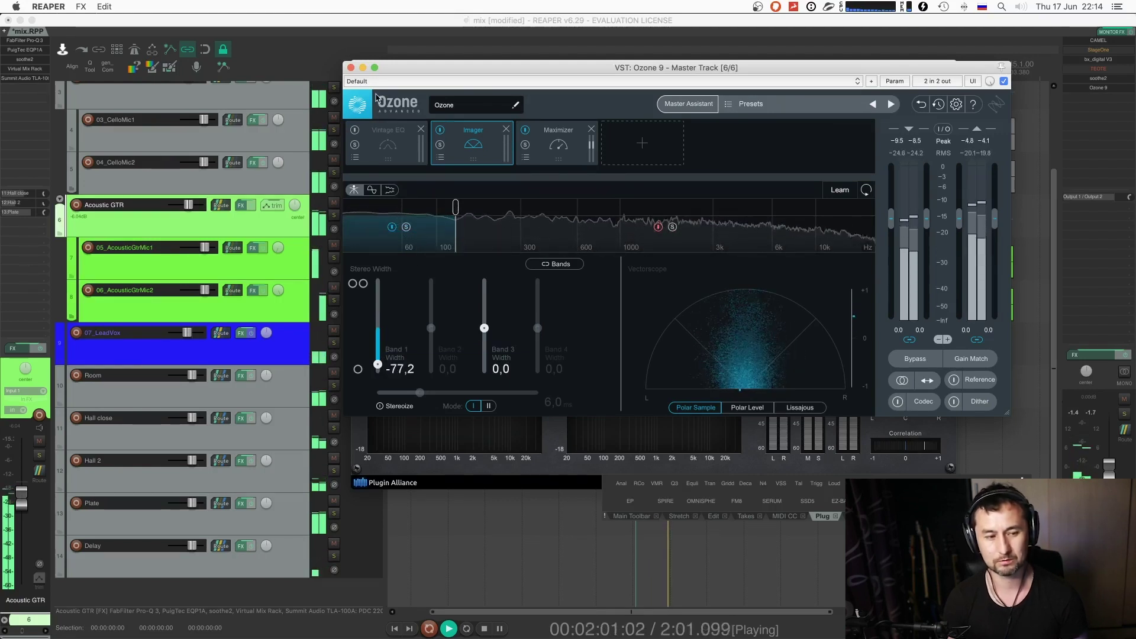
{"action": "key", "text": "space"}
- Lower the Ozone Maximizer's threshold to -8.1 dB during playback, then close Ozone and stop the mix
{"action": "left_click", "coordinate": [557, 151]}
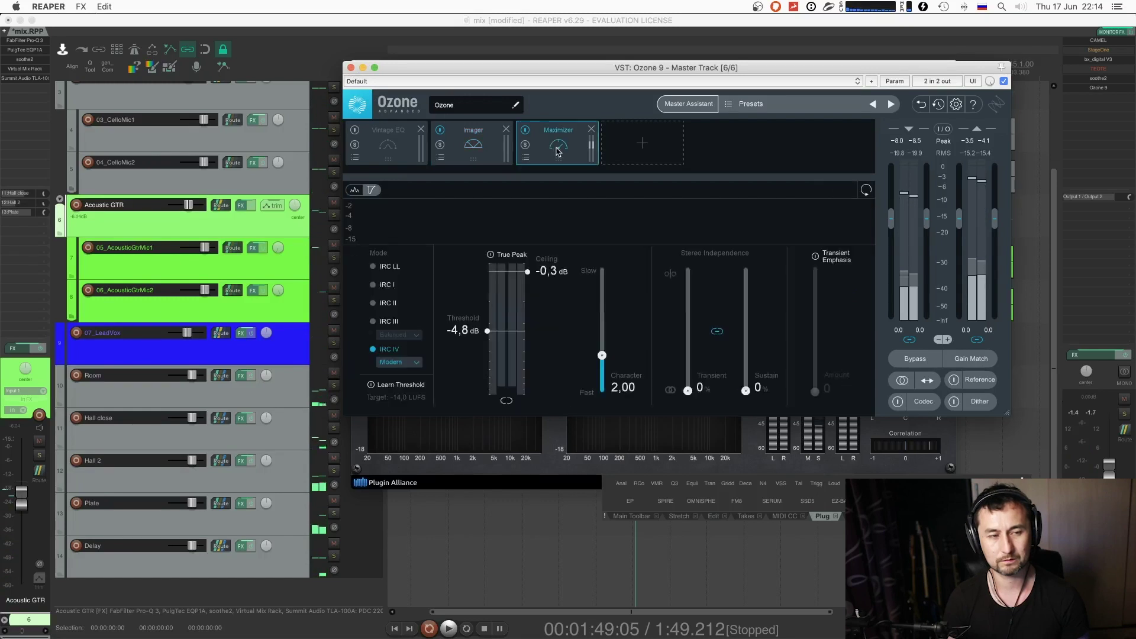
{"action": "left_click", "coordinate": [492, 142]}
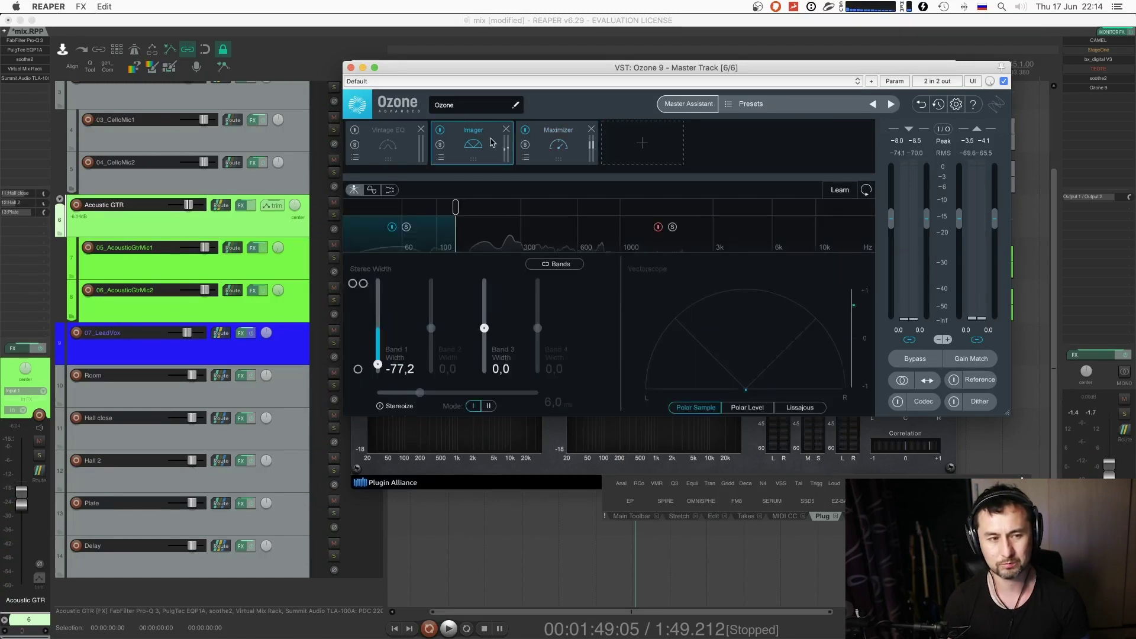
{"action": "left_click", "coordinate": [545, 151]}
{"action": "key", "text": "space"}
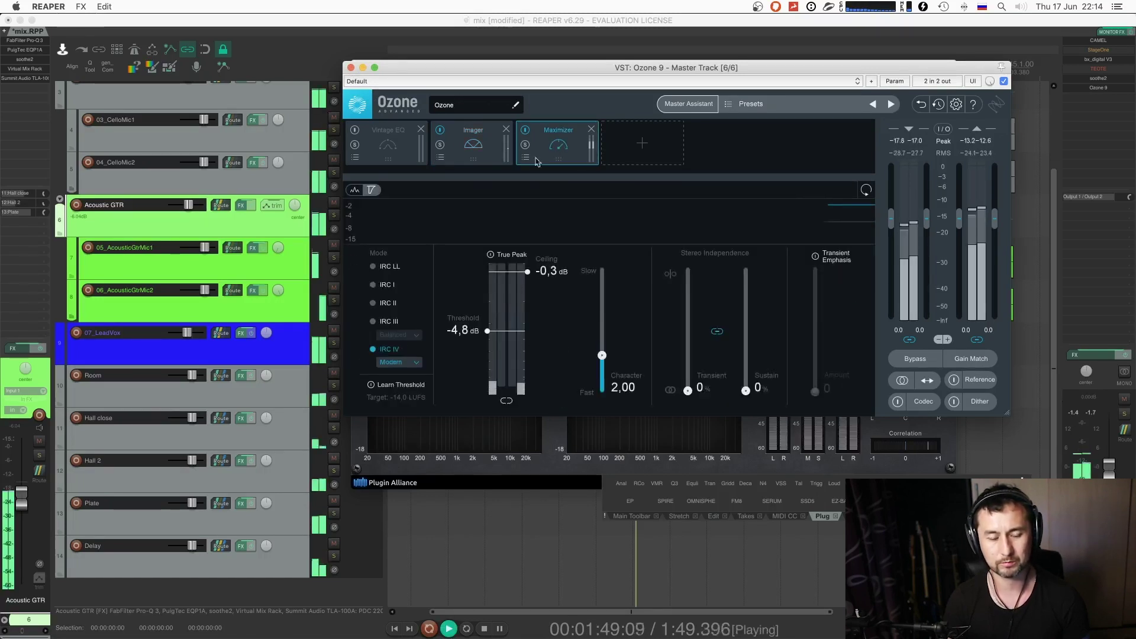
{"action": "left_click_drag", "start_coordinate": [489, 334], "coordinate": [488, 357]}
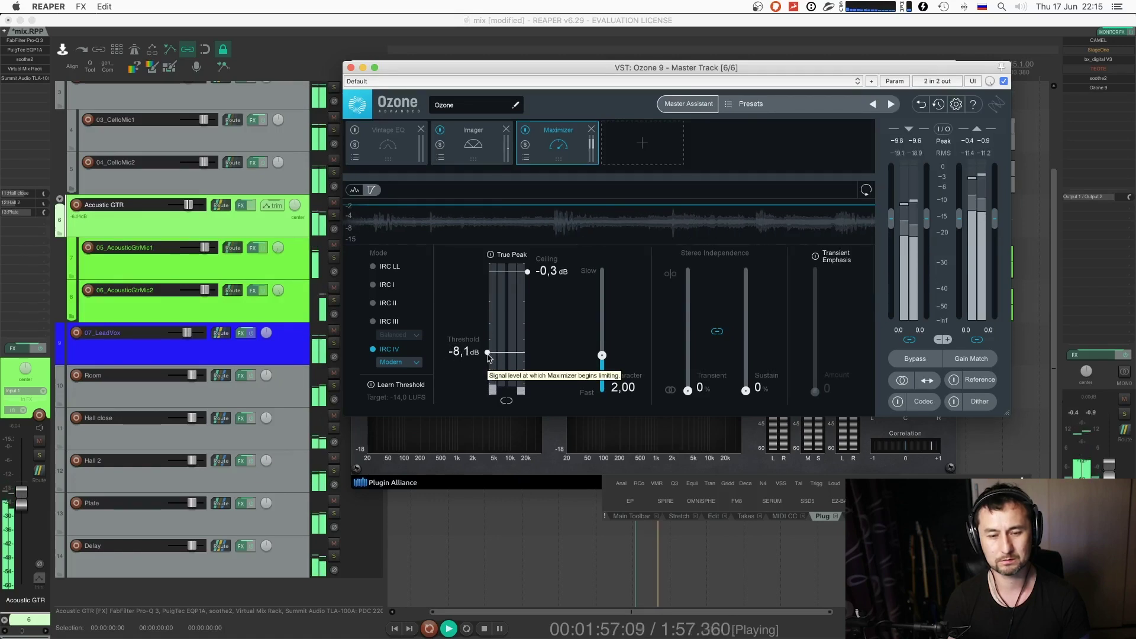
{"action": "left_click", "coordinate": [351, 68]}
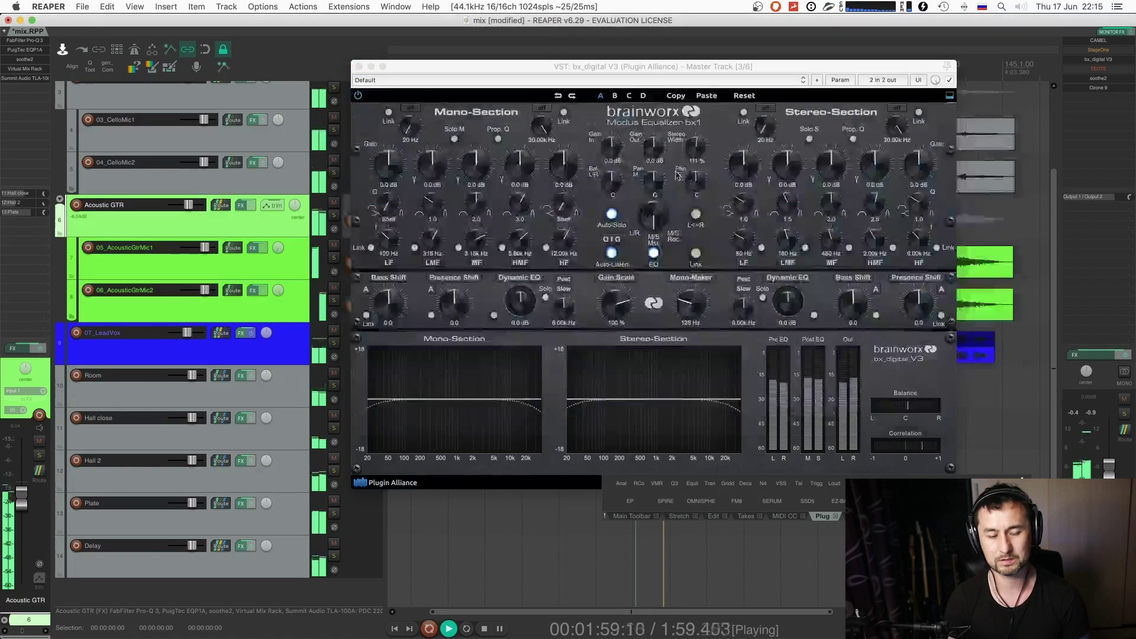
{"action": "key", "text": "space"}
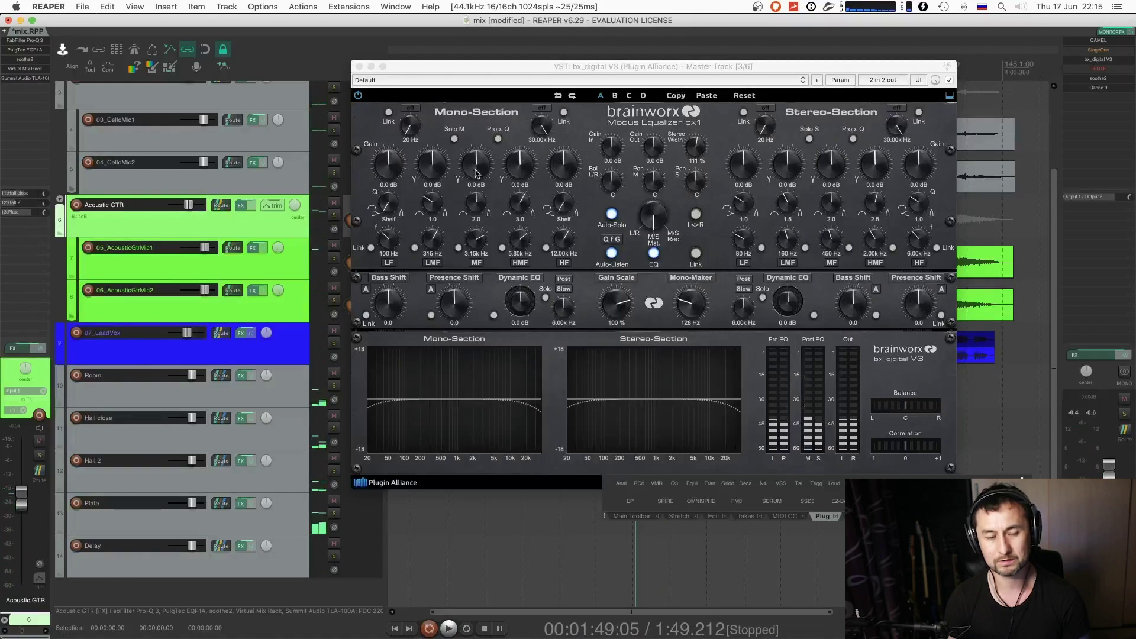
- Cut the HMF band of bx_digital V3's Mono-Section by 2.7 dB at 5.78 kHz with a Q of 4.4 during playback
{"action": "key", "text": "space"}
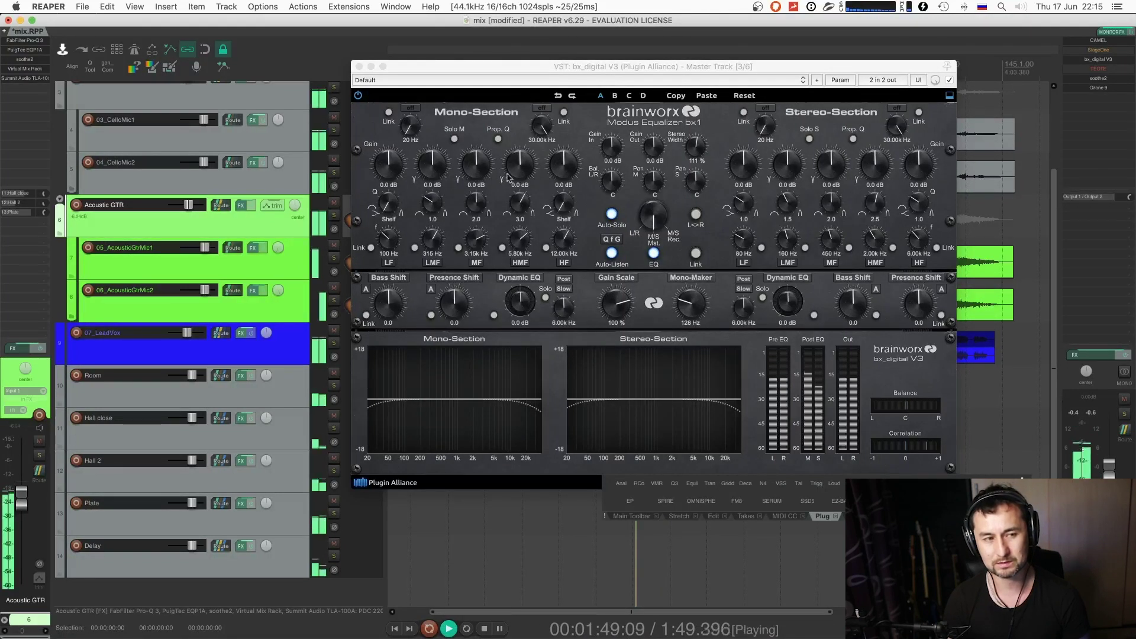
{"action": "left_click_drag", "start_coordinate": [519, 239], "coordinate": [520, 237]}
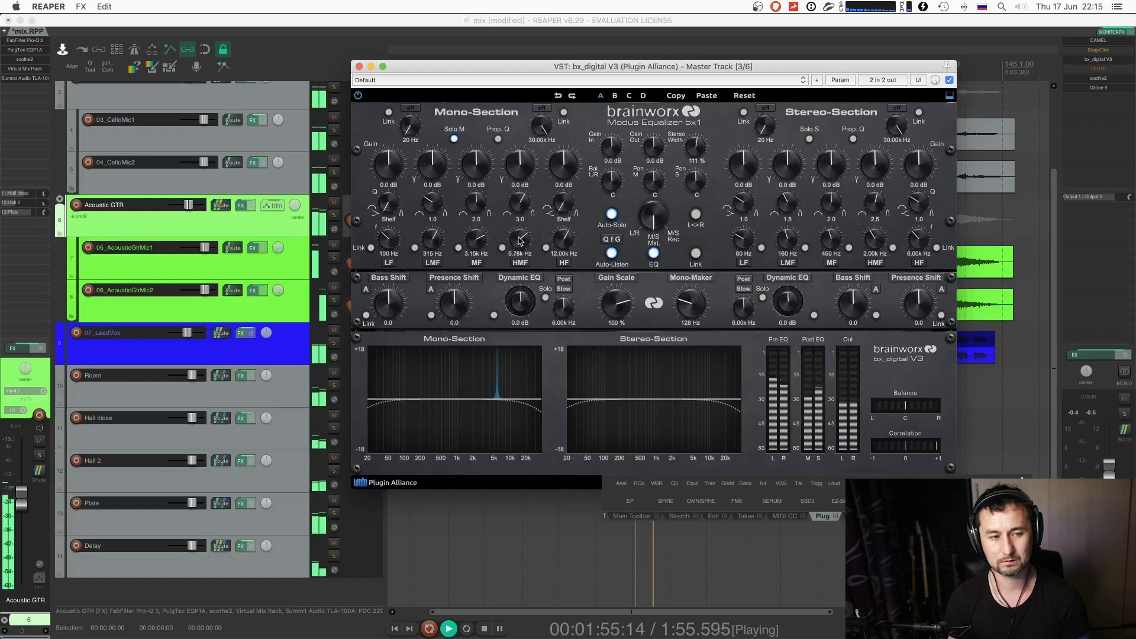
{"action": "left_click_drag", "start_coordinate": [521, 237], "coordinate": [521, 237]}
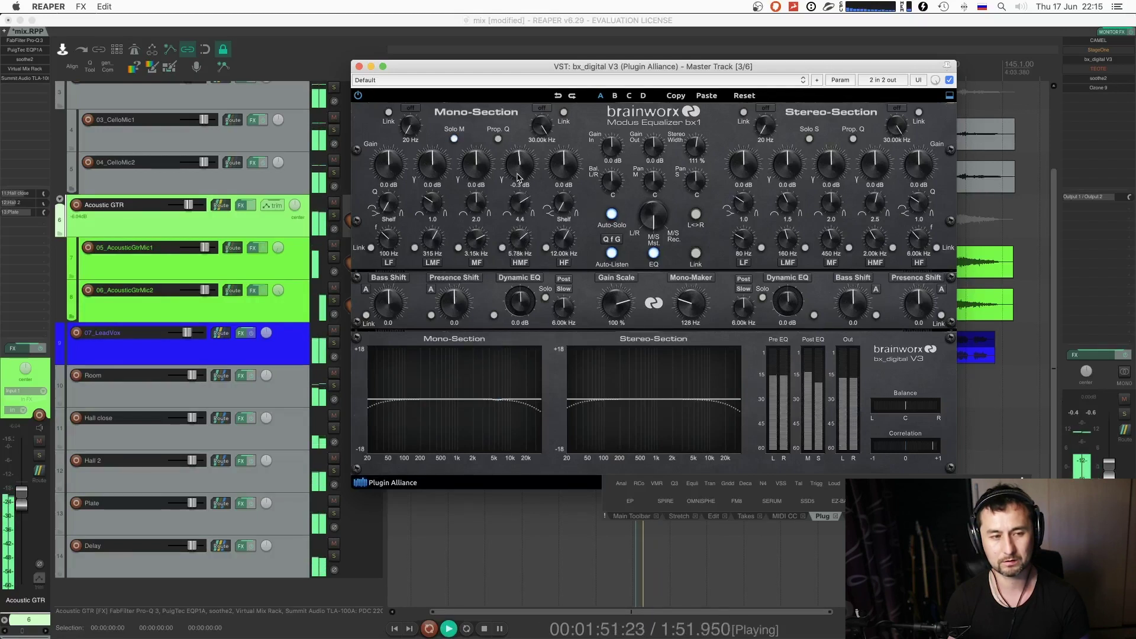
{"action": "left_click_drag", "start_coordinate": [518, 185], "coordinate": [519, 188]}
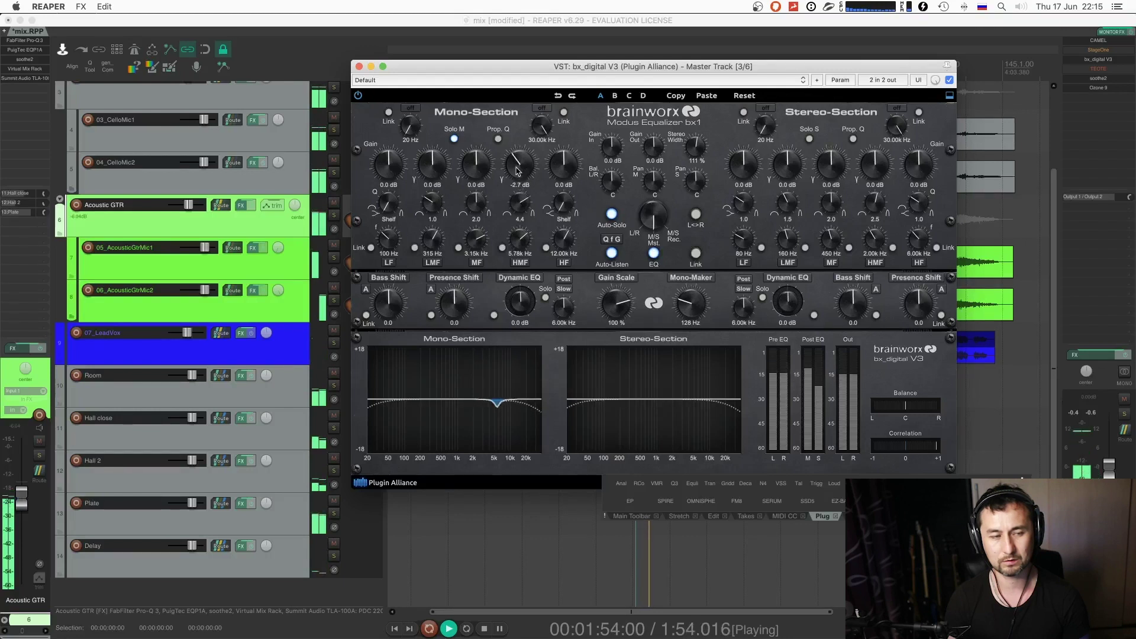
{"action": "key", "text": "space"}
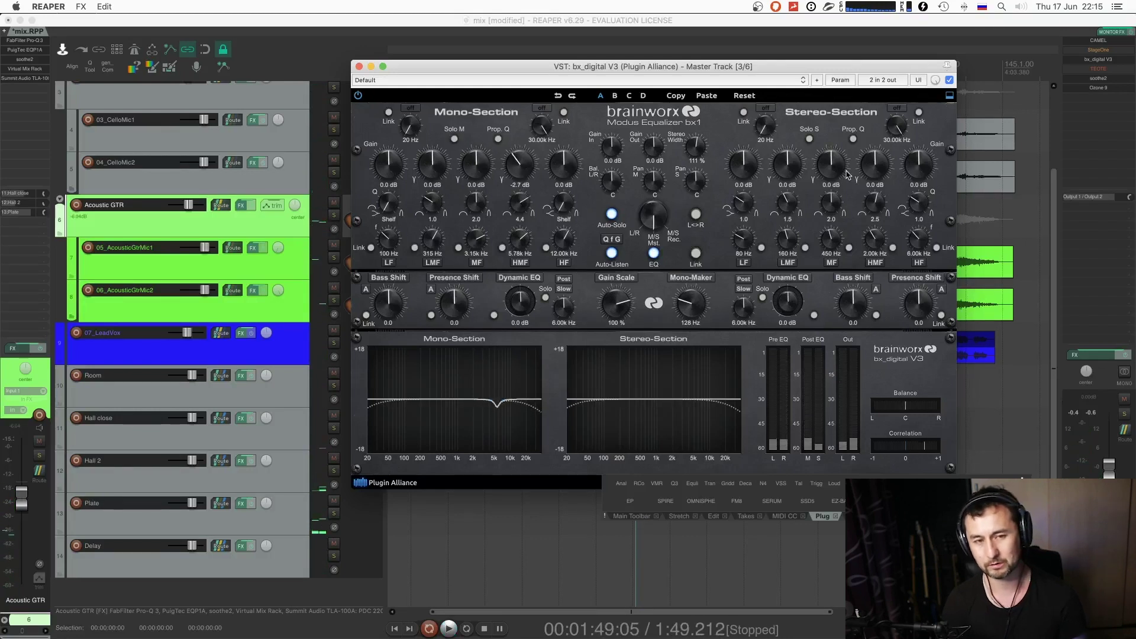
- Sweep the Stereo-Section's HMF band during playback and cut it by 2.2 dB at 1.53 kHz with a Q of 3.3
{"action": "key", "text": "space"}
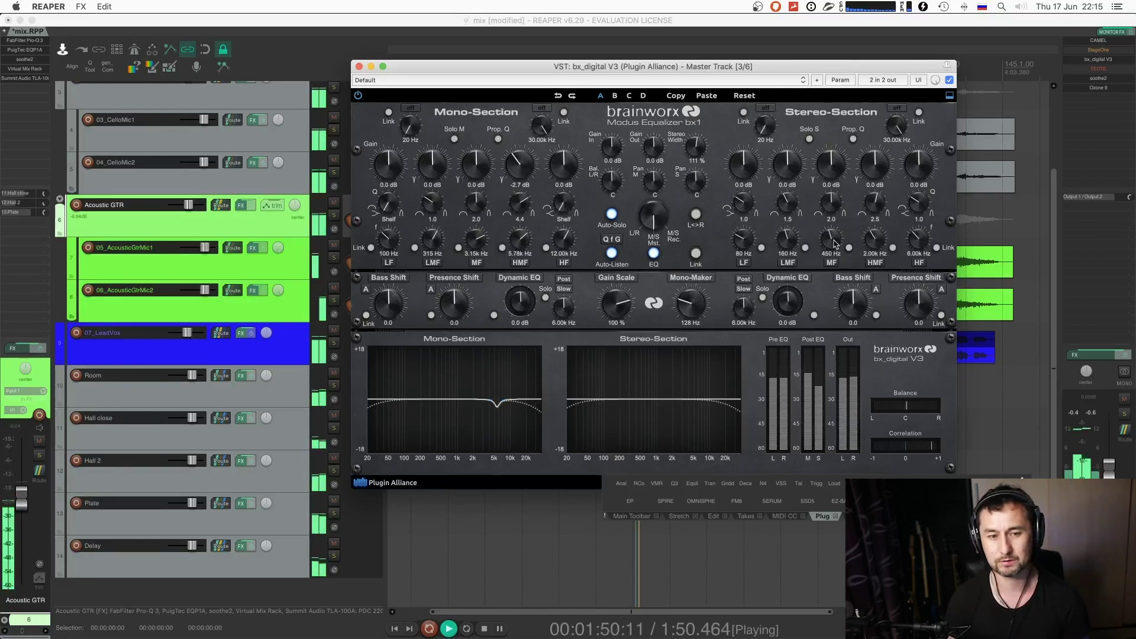
{"action": "left_click_drag", "start_coordinate": [835, 244], "coordinate": [835, 244]}
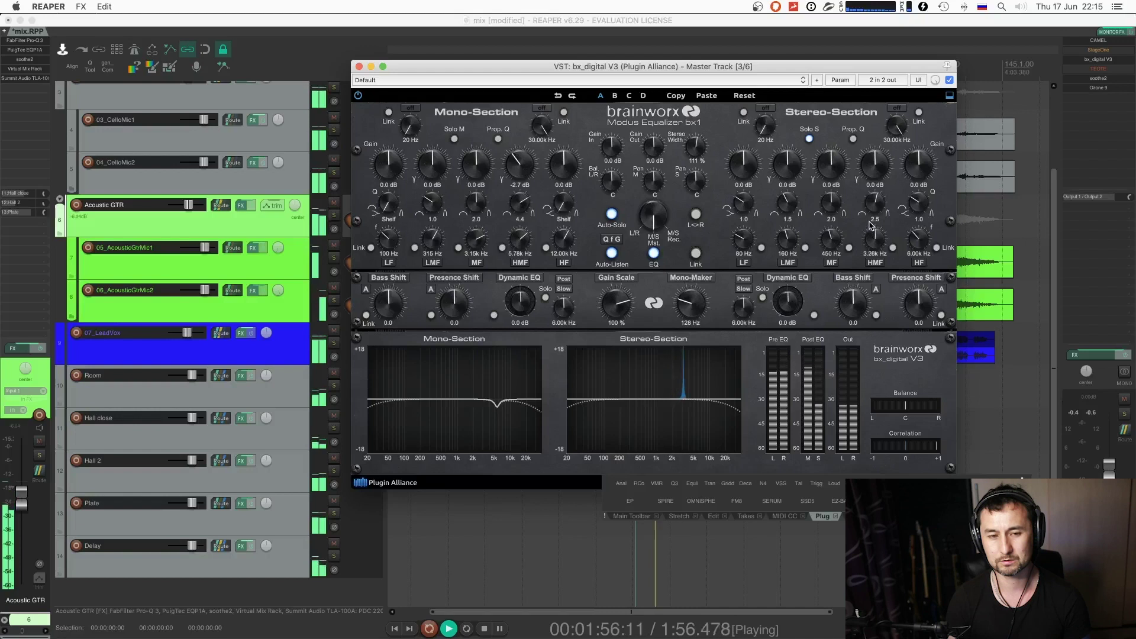
{"action": "left_click_drag", "start_coordinate": [872, 225], "coordinate": [870, 236]}
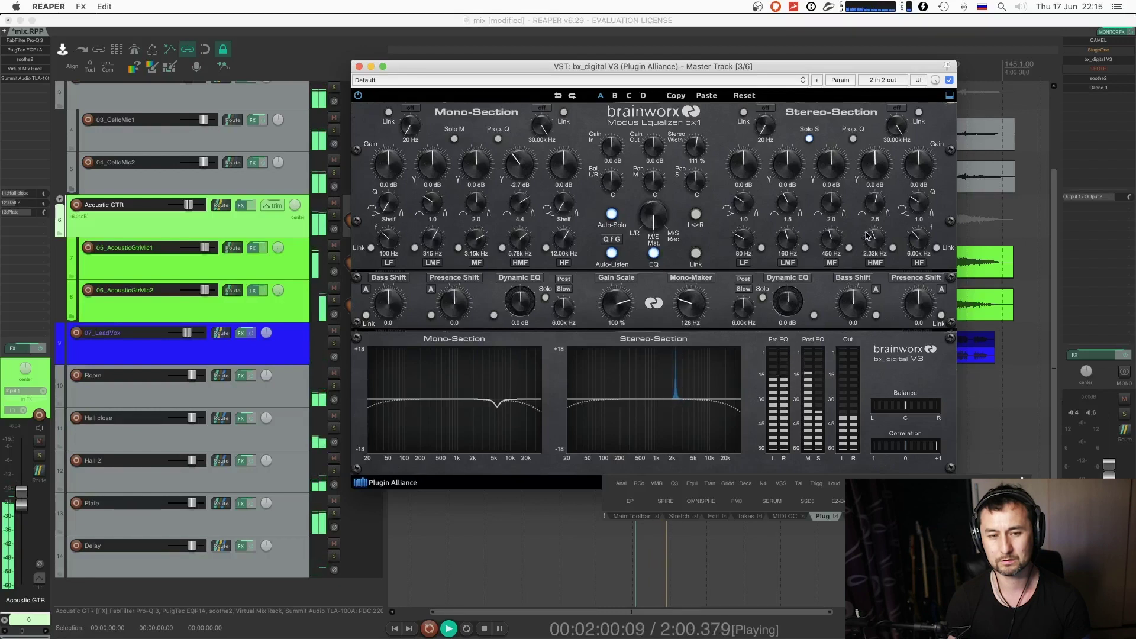
{"action": "mouse_move", "coordinate": [869, 247]}
{"action": "left_mouse_down"}
{"action": "mouse_move", "coordinate": [870, 221]}
{"action": "mouse_move", "coordinate": [870, 238]}
{"action": "left_mouse_up"}
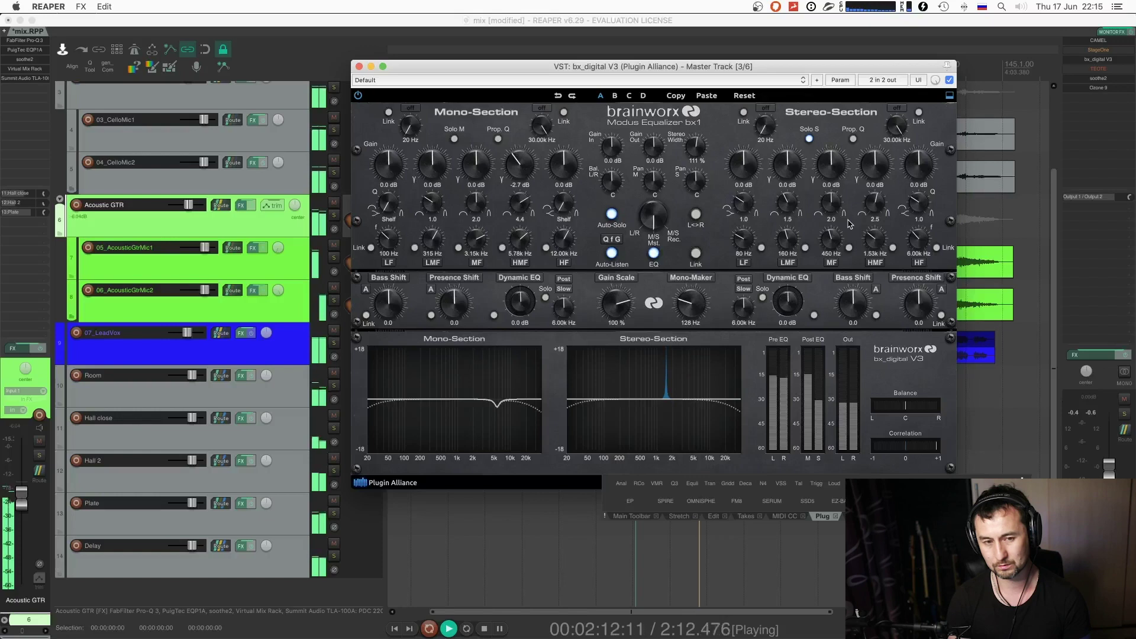
{"action": "left_click_drag", "start_coordinate": [880, 166], "coordinate": [876, 204]}
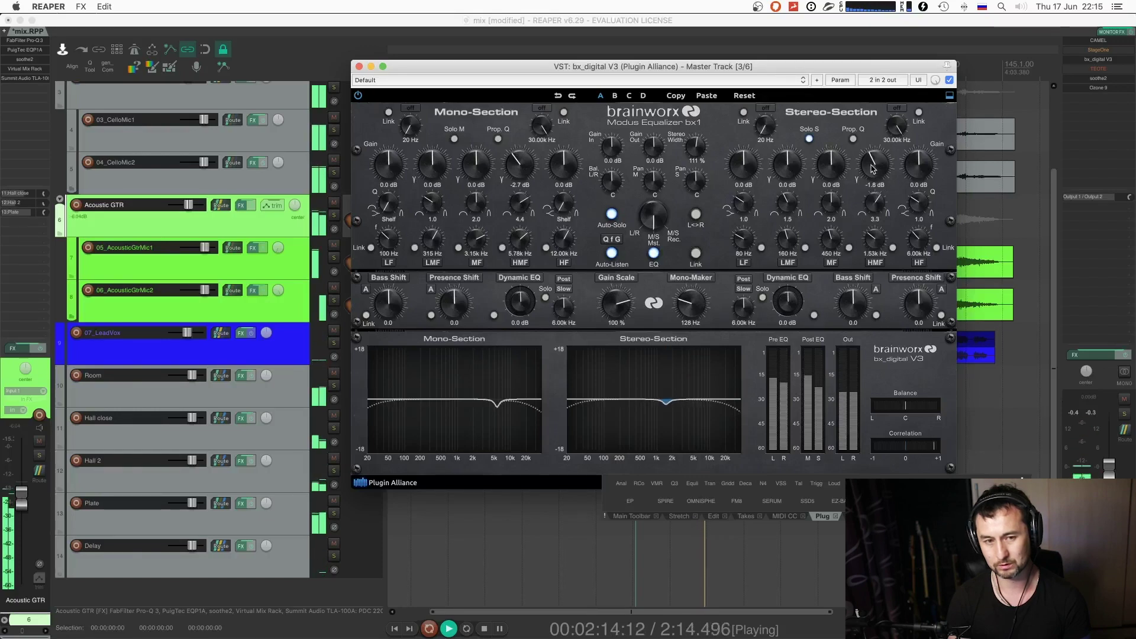
{"action": "left_click_drag", "start_coordinate": [871, 166], "coordinate": [872, 173]}
{"action": "key", "text": "space"}
- Open soothe2 on the master track and set its depth to -3.8 while the mix plays
{"action": "left_click", "coordinate": [1098, 78]}
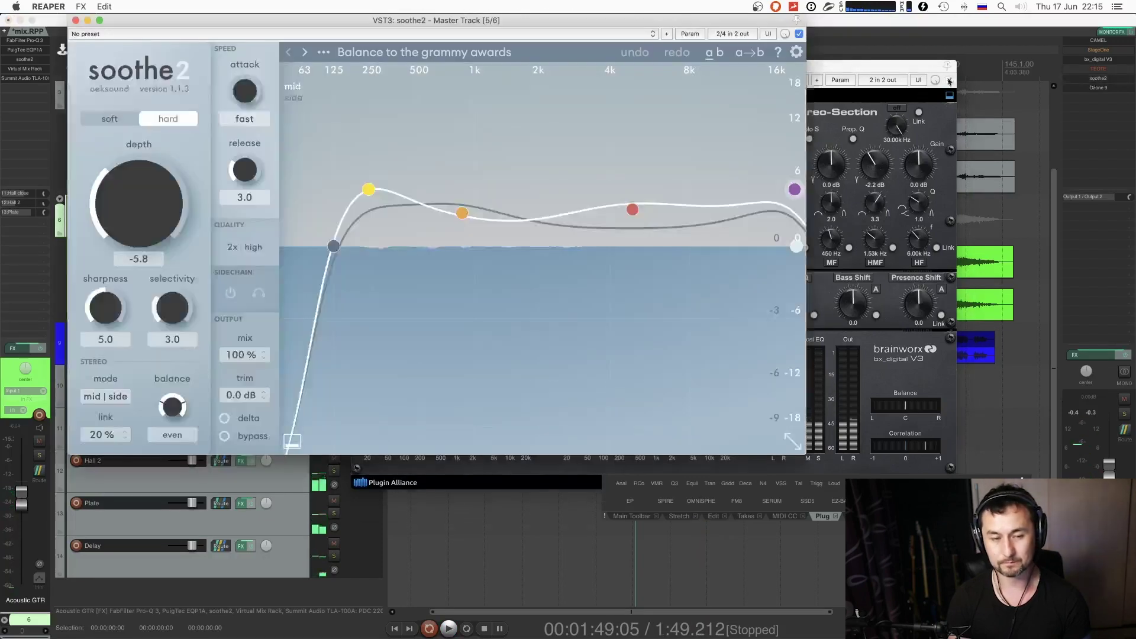
{"action": "left_click_drag", "start_coordinate": [454, 24], "coordinate": [523, 32]}
{"action": "key", "text": "space"}
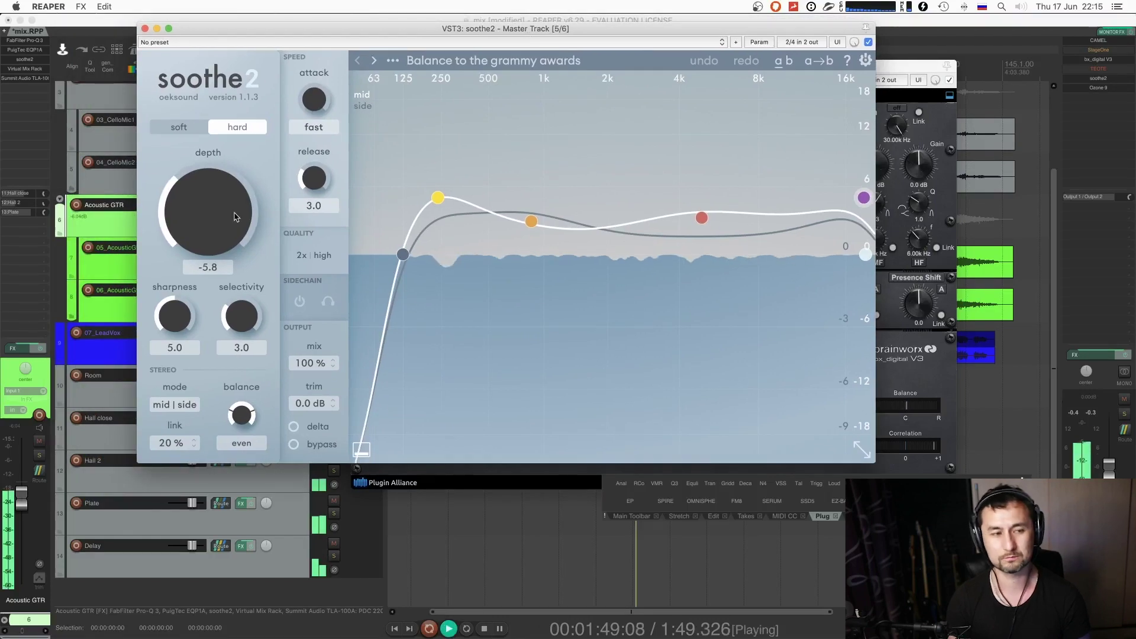
{"action": "left_click_drag", "start_coordinate": [236, 193], "coordinate": [235, 209]}
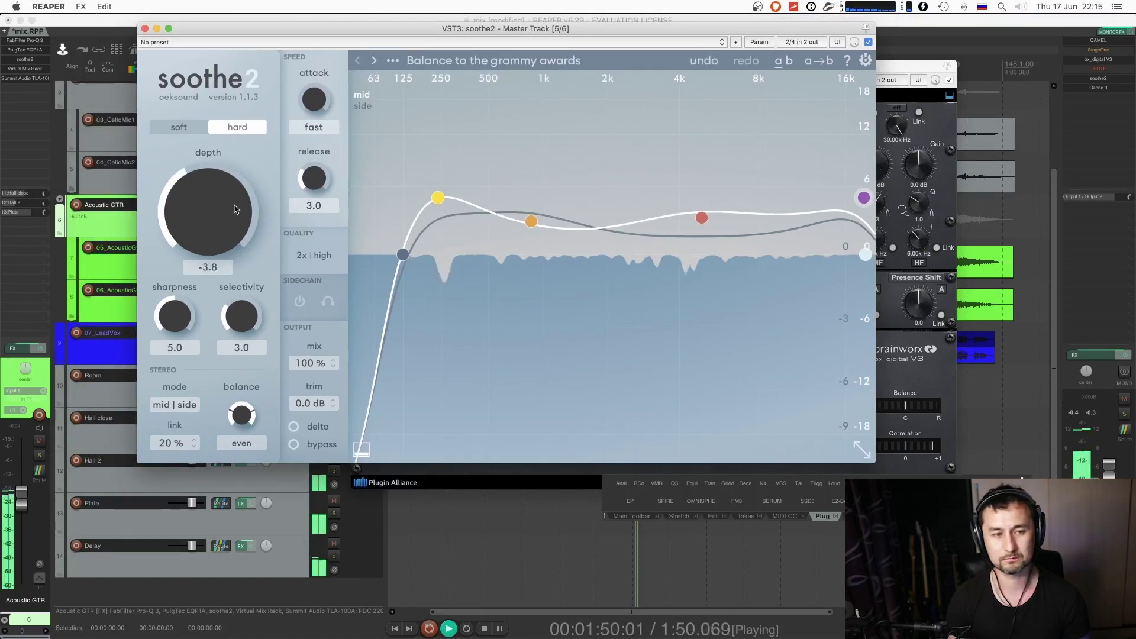
- Close the soothe2 and bx_digital V3 windows of the master track and save the project during playback
{"action": "left_click", "coordinate": [145, 29]}
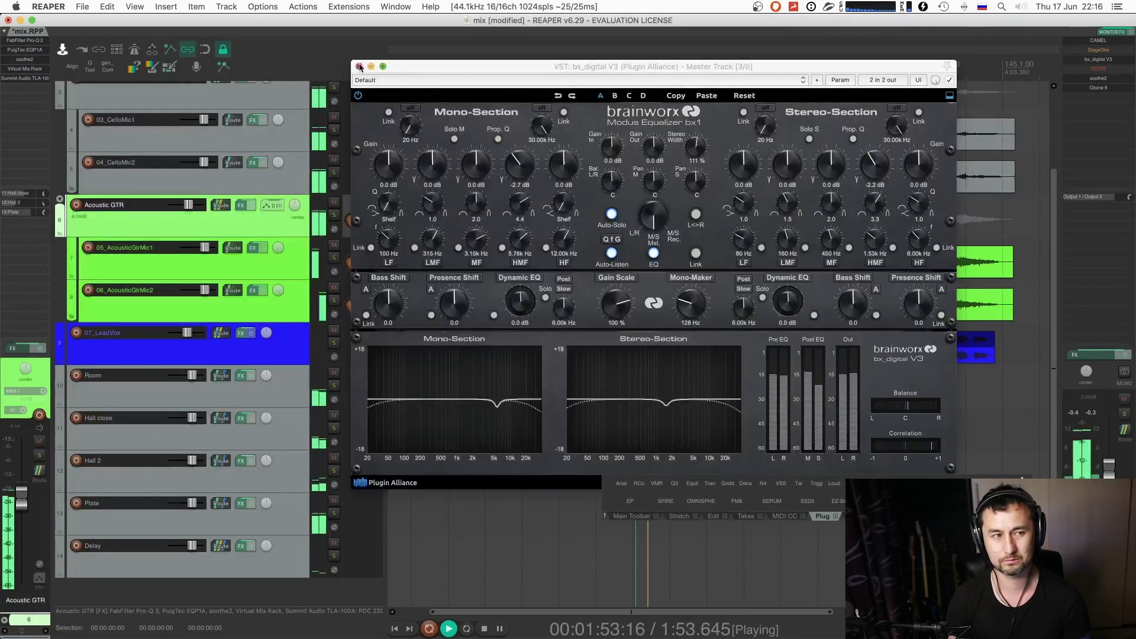
{"action": "left_click", "coordinate": [360, 67]}
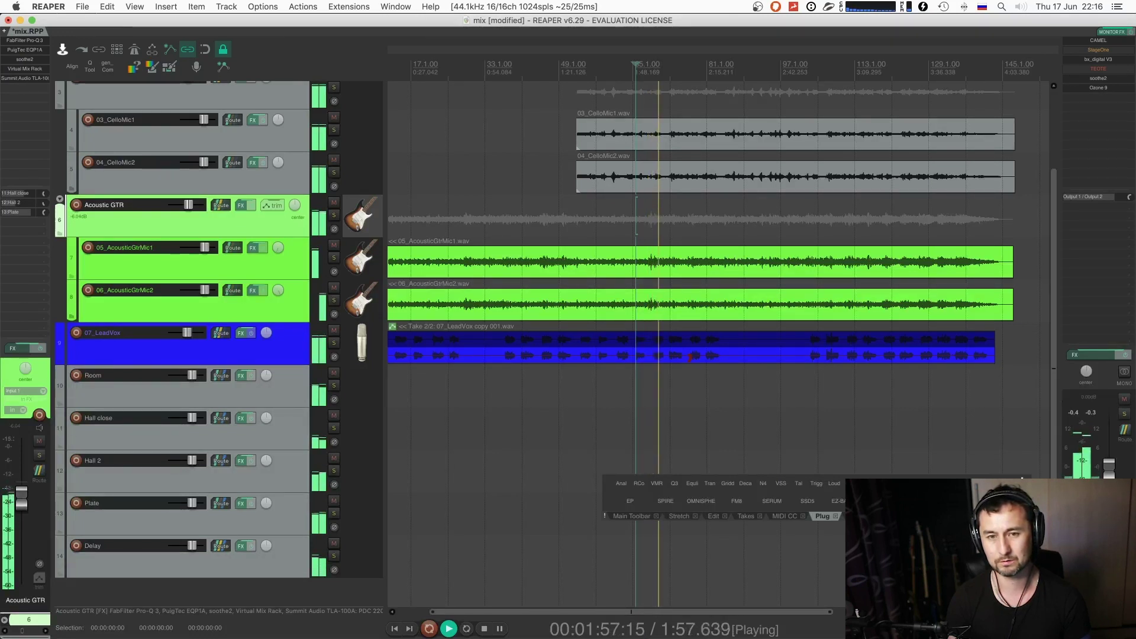
{"action": "key", "text": "super+s"}
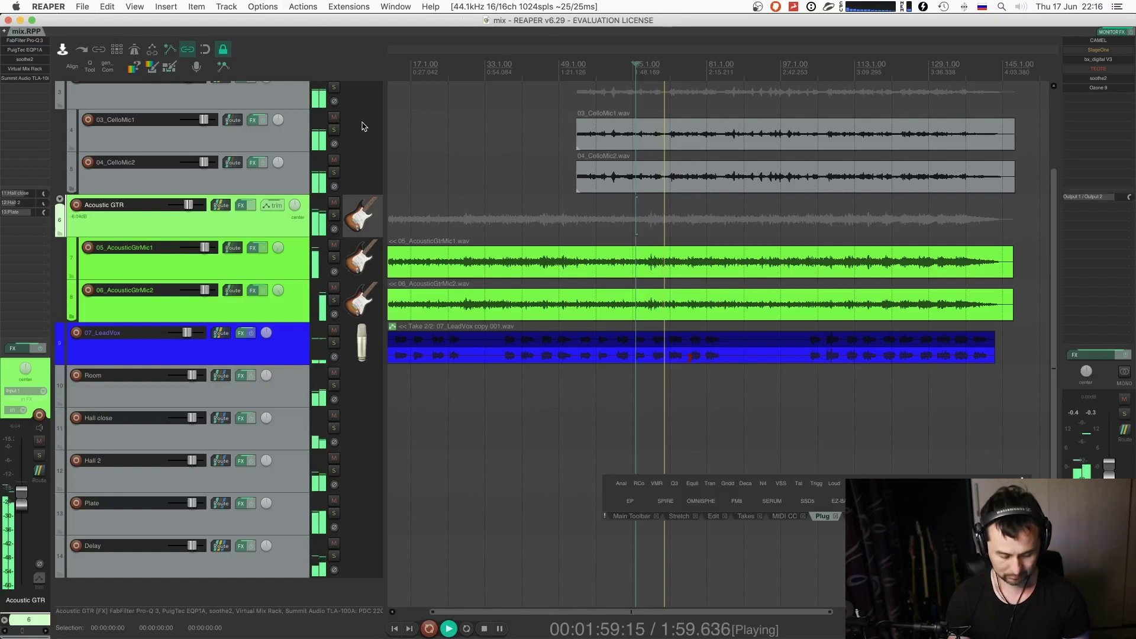
{"action": "key", "text": "super+b"}
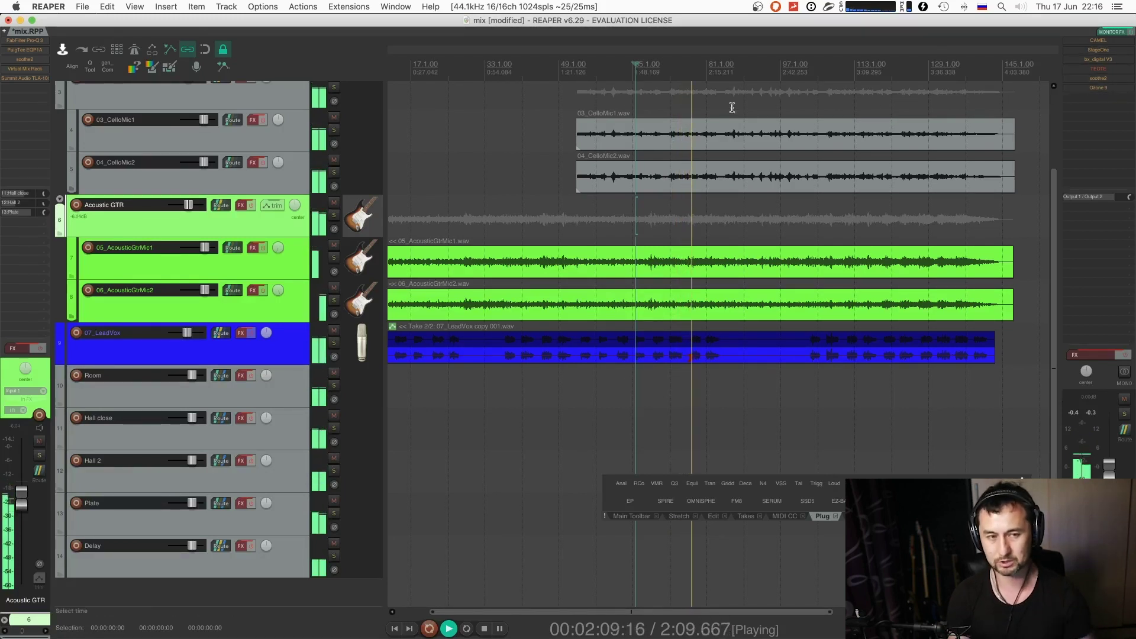
- Set the depth of the 07_LeadVox track's soothe2 de-esser to 2.1 during playback, then close the plugin
{"action": "left_click", "coordinate": [424, 350]}
{"action": "left_click", "coordinate": [24, 59]}
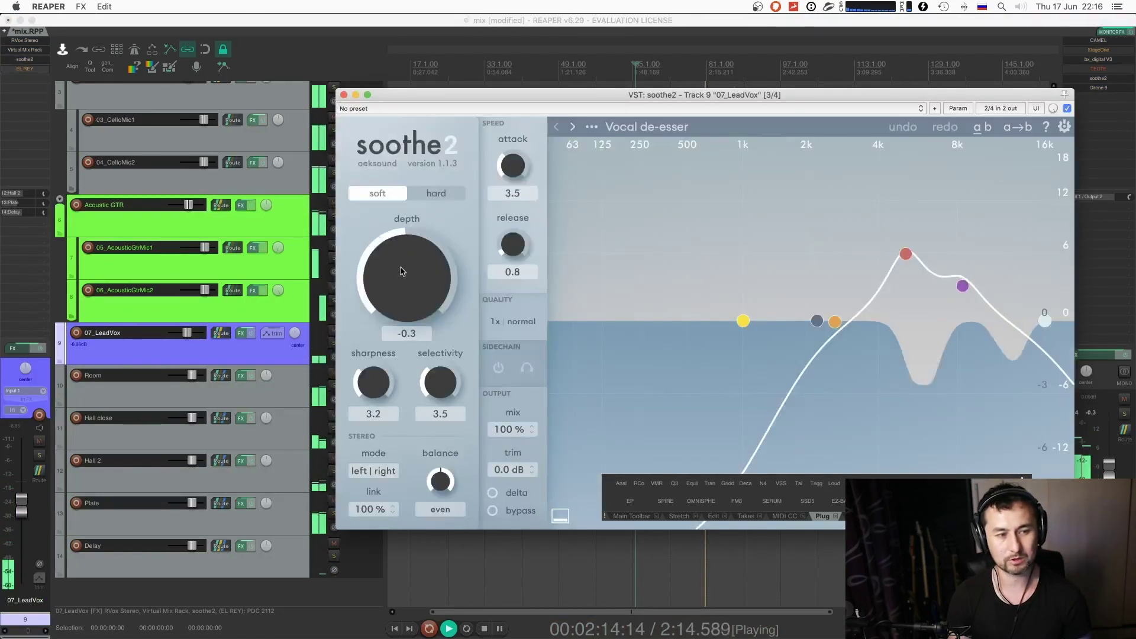
{"action": "left_click_drag", "start_coordinate": [400, 271], "coordinate": [406, 263]}
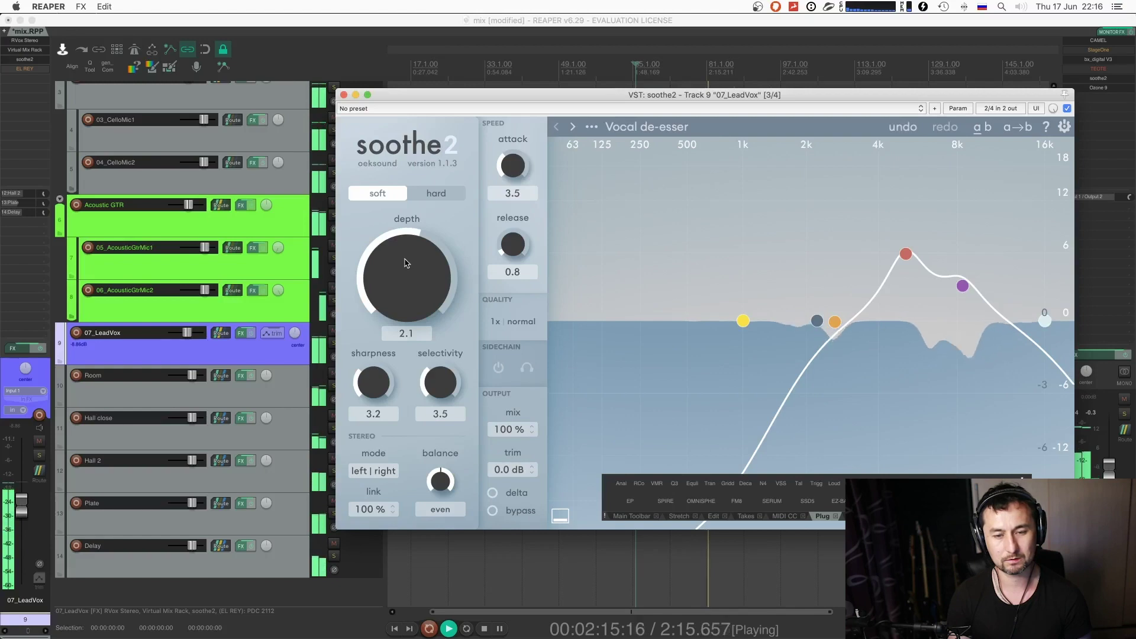
{"action": "left_click", "coordinate": [344, 94]}
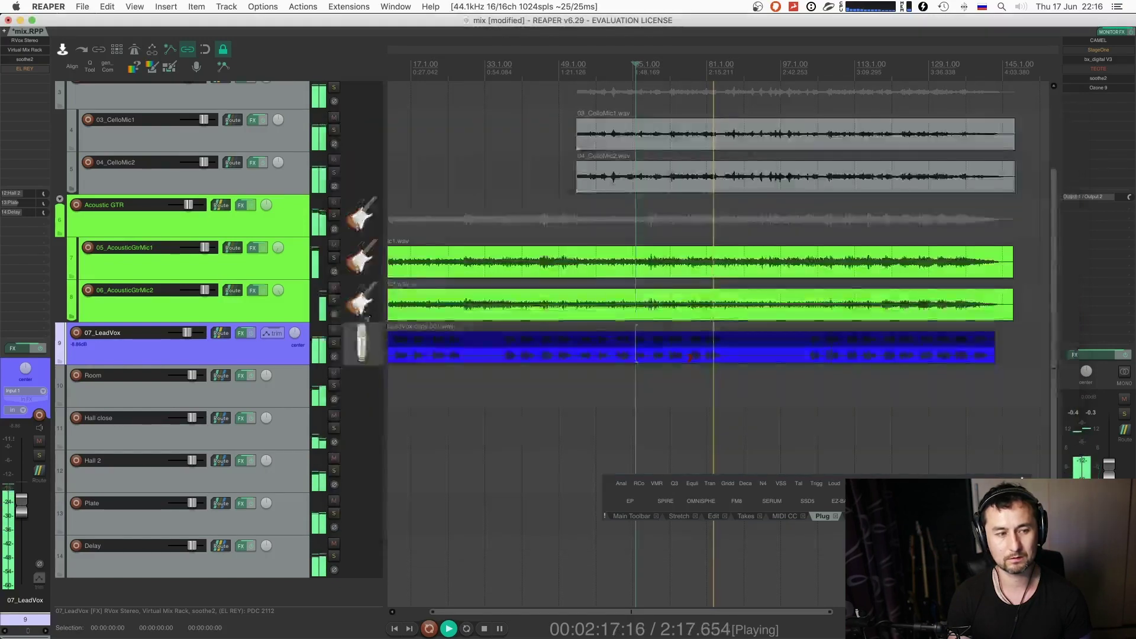
- Open Virtual Mix Rack on the 07_LeadVox track and lower the Revival module's Shimmer slightly while the mix plays
{"action": "left_click", "coordinate": [25, 50]}
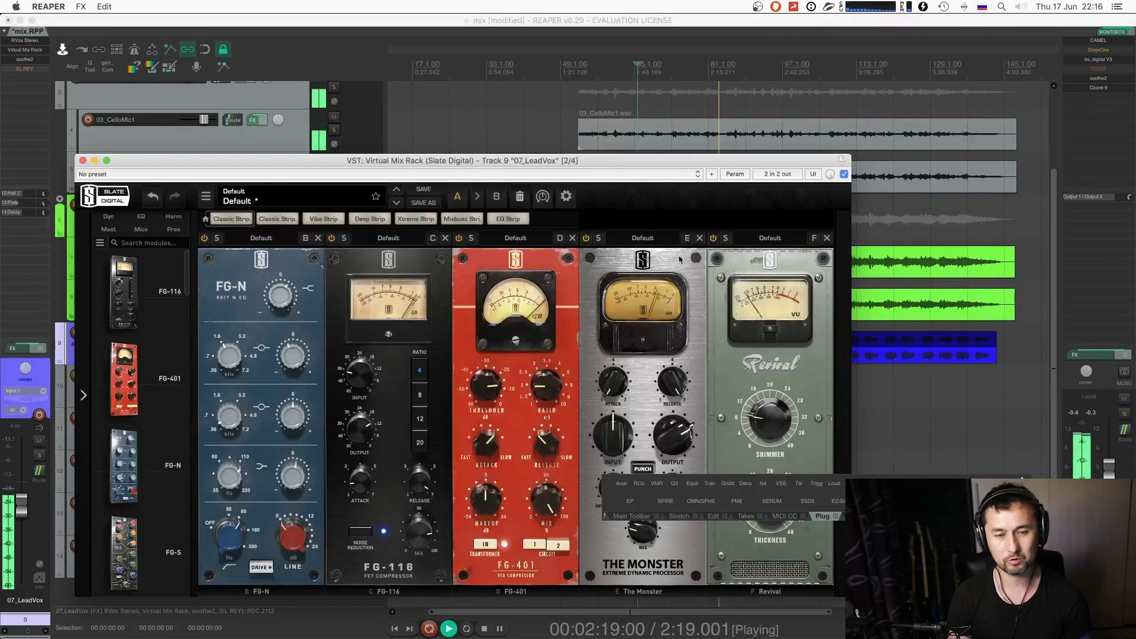
{"action": "left_click_drag", "start_coordinate": [741, 160], "coordinate": [786, 85]}
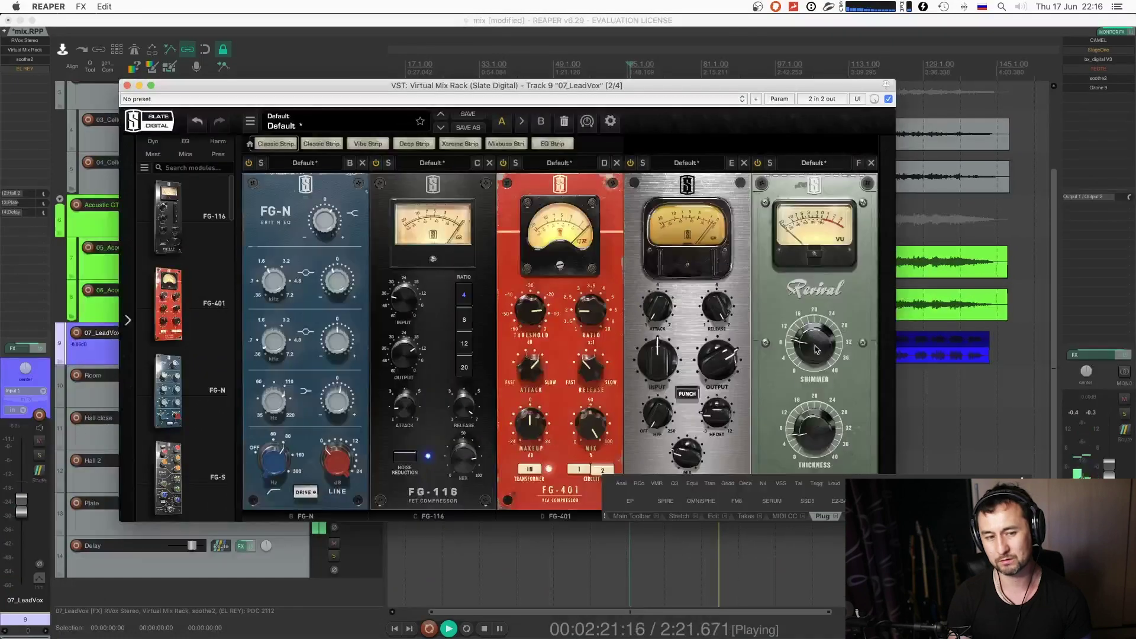
{"action": "left_click_drag", "start_coordinate": [813, 349], "coordinate": [817, 358]}
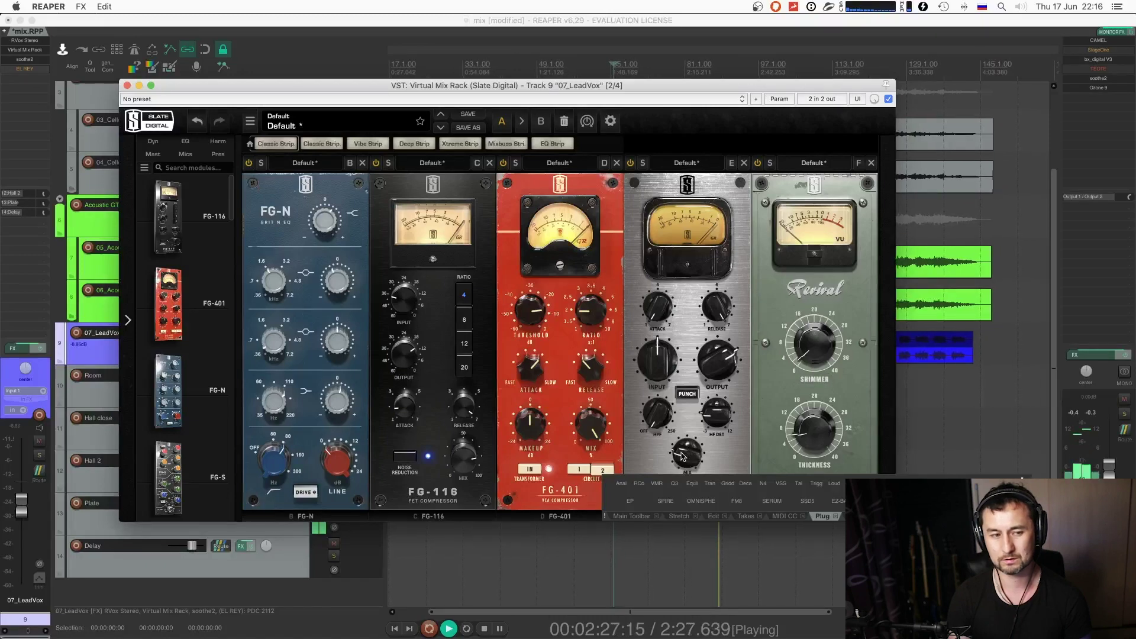
- Raise the high-shelf gain of the FG-N module on the lead vocal slightly, then close Virtual Mix Rack
{"action": "left_click_drag", "start_coordinate": [439, 88], "coordinate": [448, 69]}
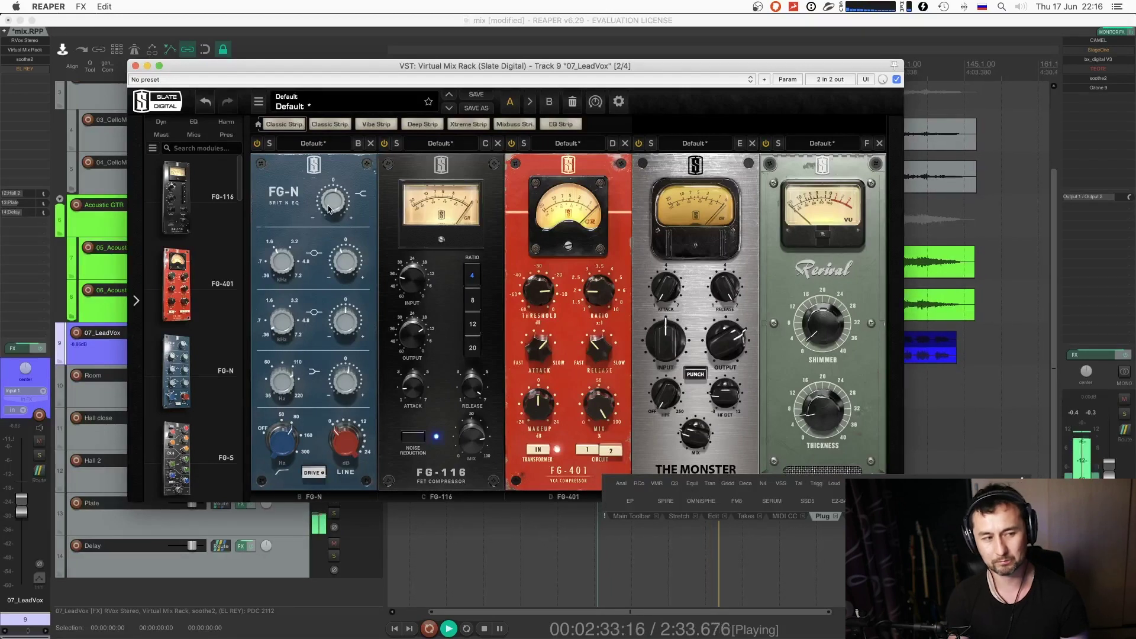
{"action": "left_click_drag", "start_coordinate": [329, 208], "coordinate": [333, 191]}
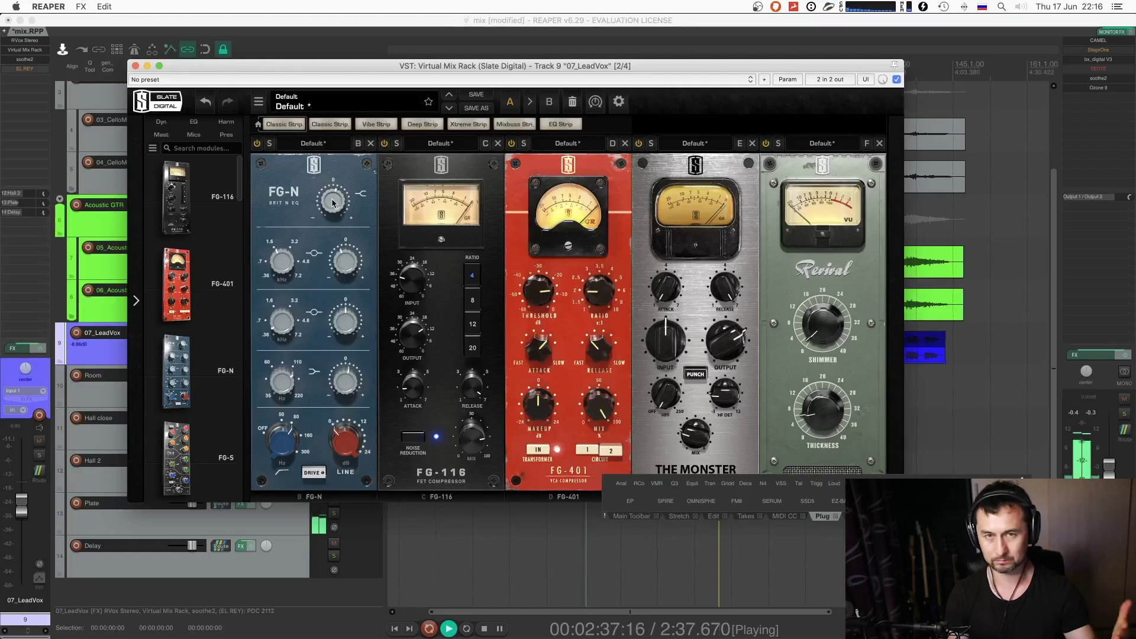
{"action": "left_click", "coordinate": [135, 65]}
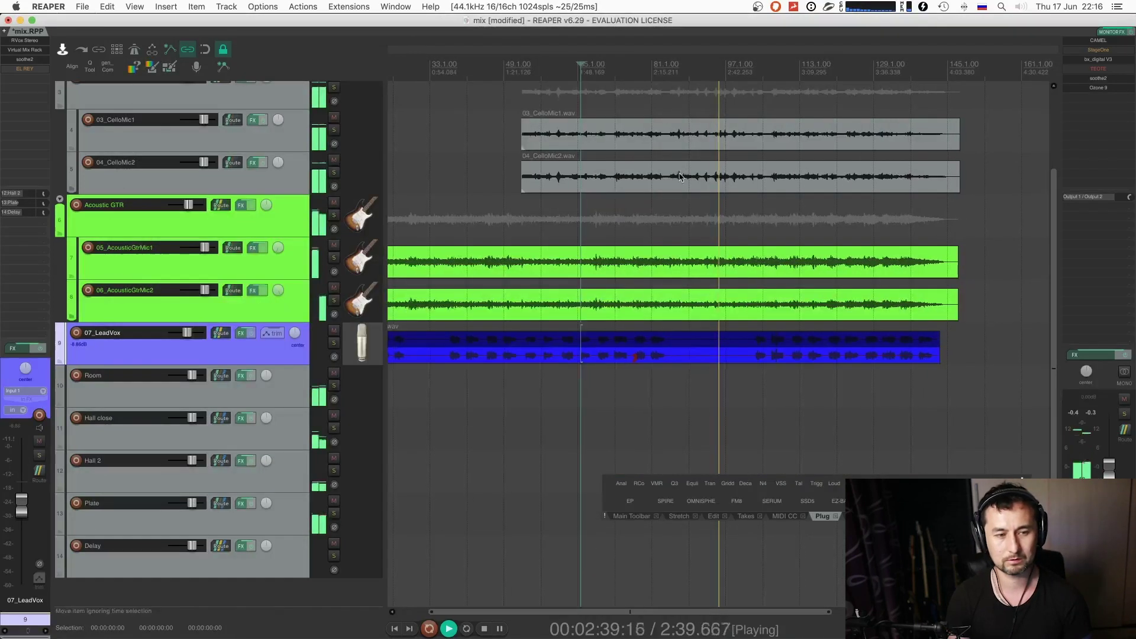
- Play a later part of the song and set the master track's Ozone Maximizer threshold to -6.0 dB, then close Ozone
{"action": "left_click", "coordinate": [754, 75]}
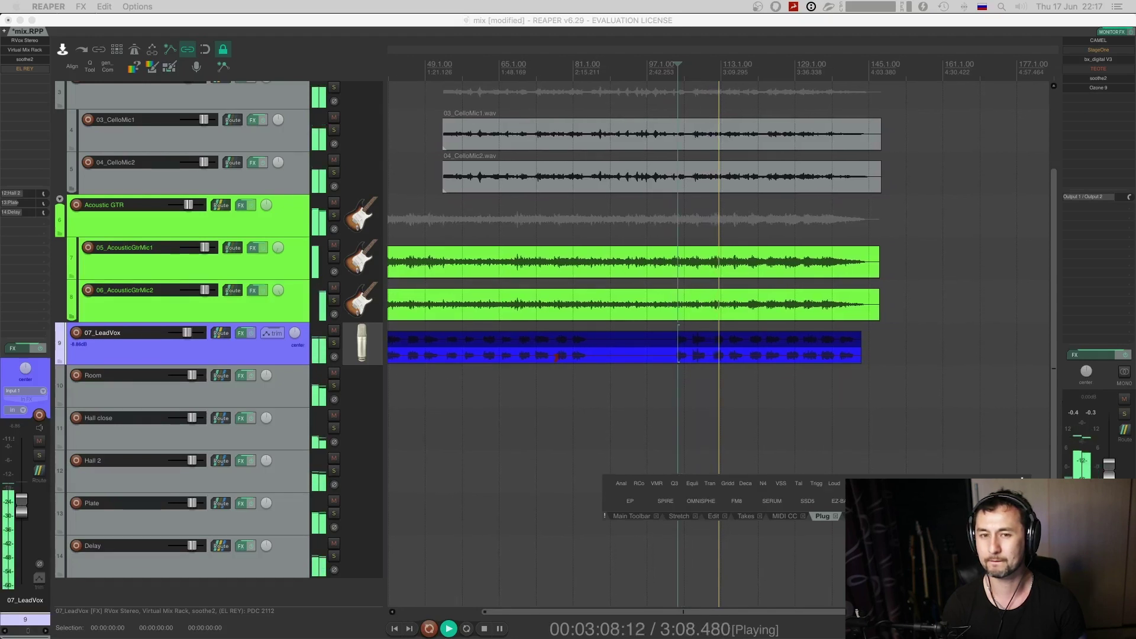
{"action": "left_click", "coordinate": [1106, 88]}
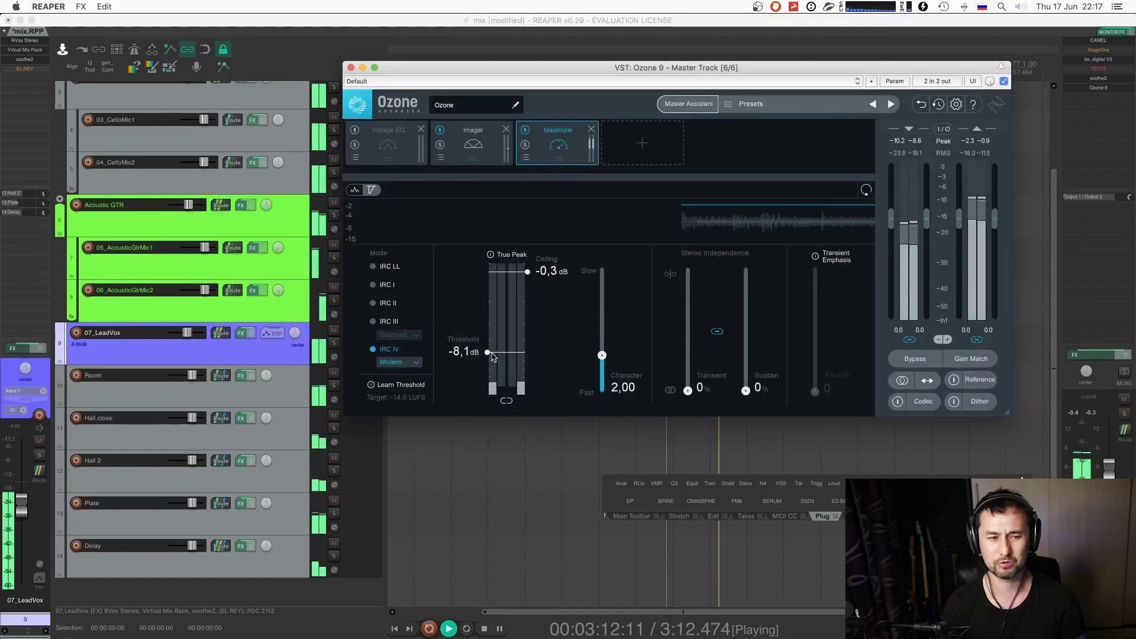
{"action": "left_click_drag", "start_coordinate": [487, 352], "coordinate": [492, 345]}
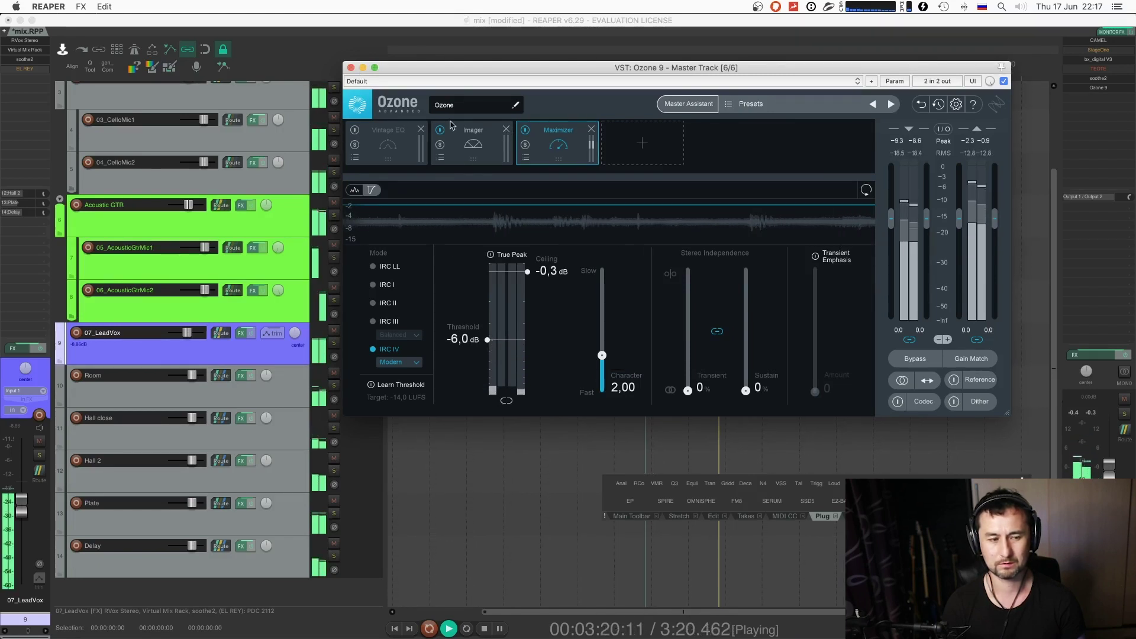
{"action": "left_click", "coordinate": [351, 68]}
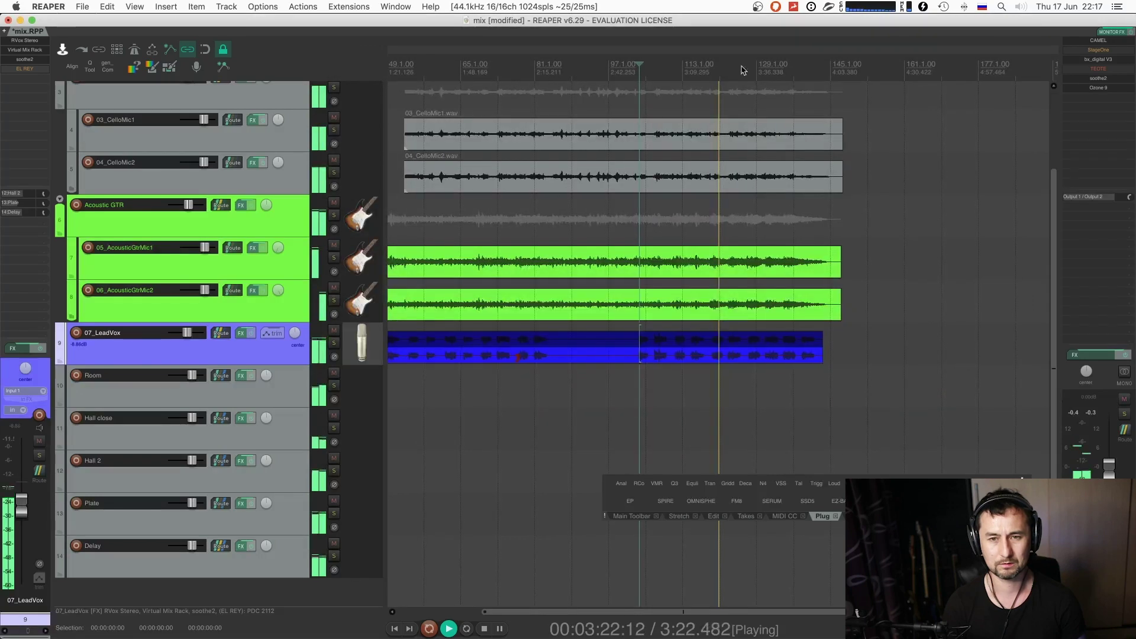
- Open CAMEL on the master track and adjust its preamp selector while the mix plays
{"action": "left_click", "coordinate": [1099, 40]}
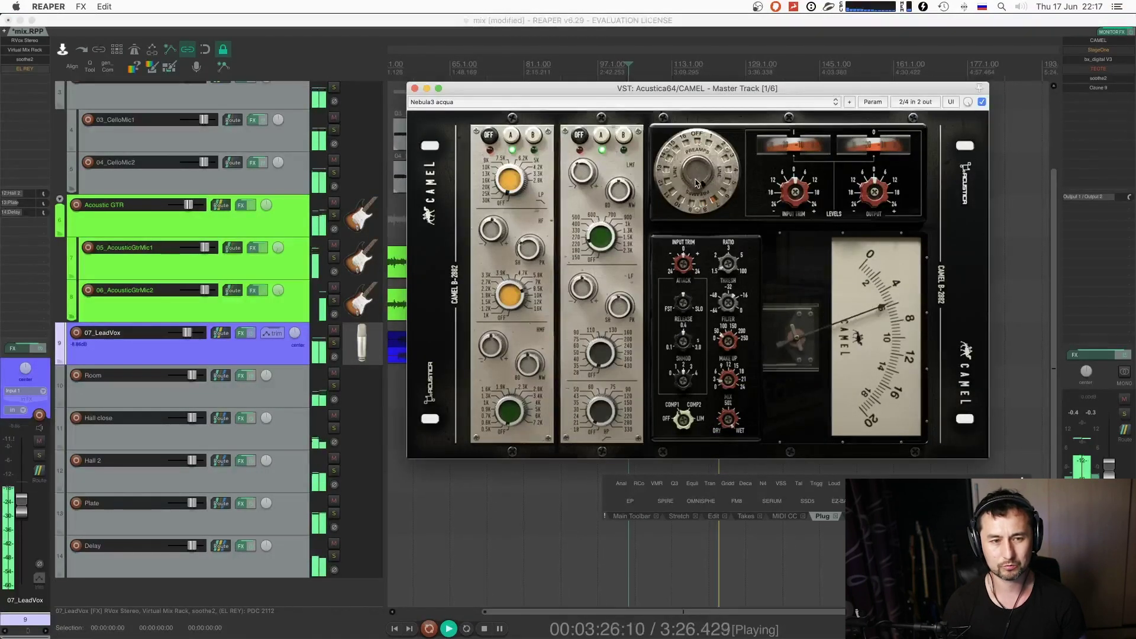
{"action": "scroll", "coordinate": [699, 173], "scroll_direction": "down", "scroll_amount": 1}
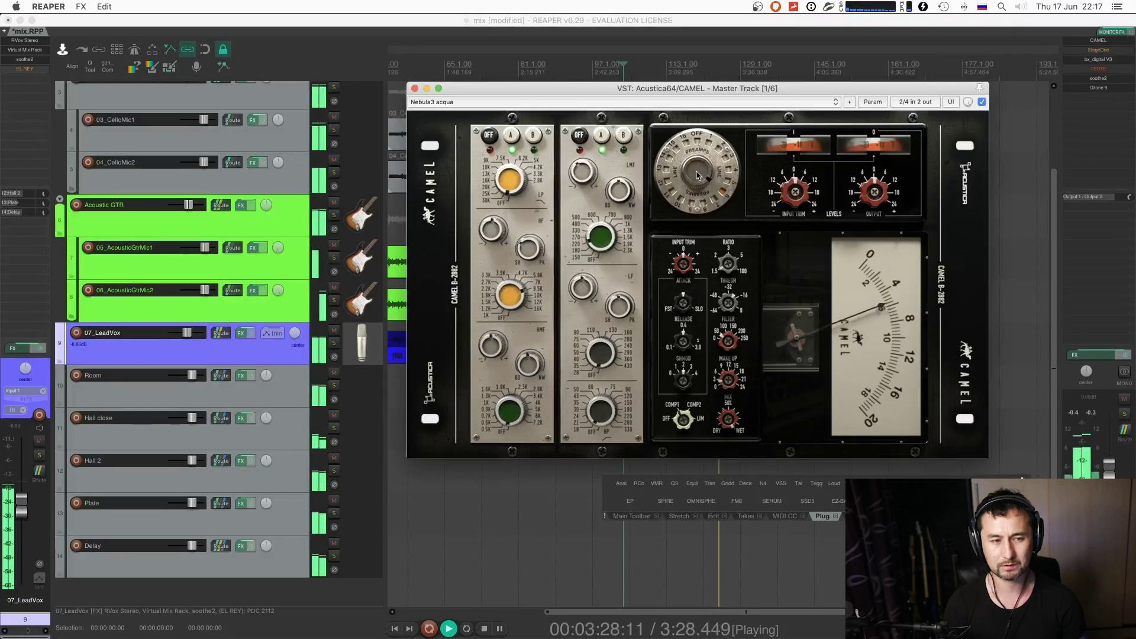
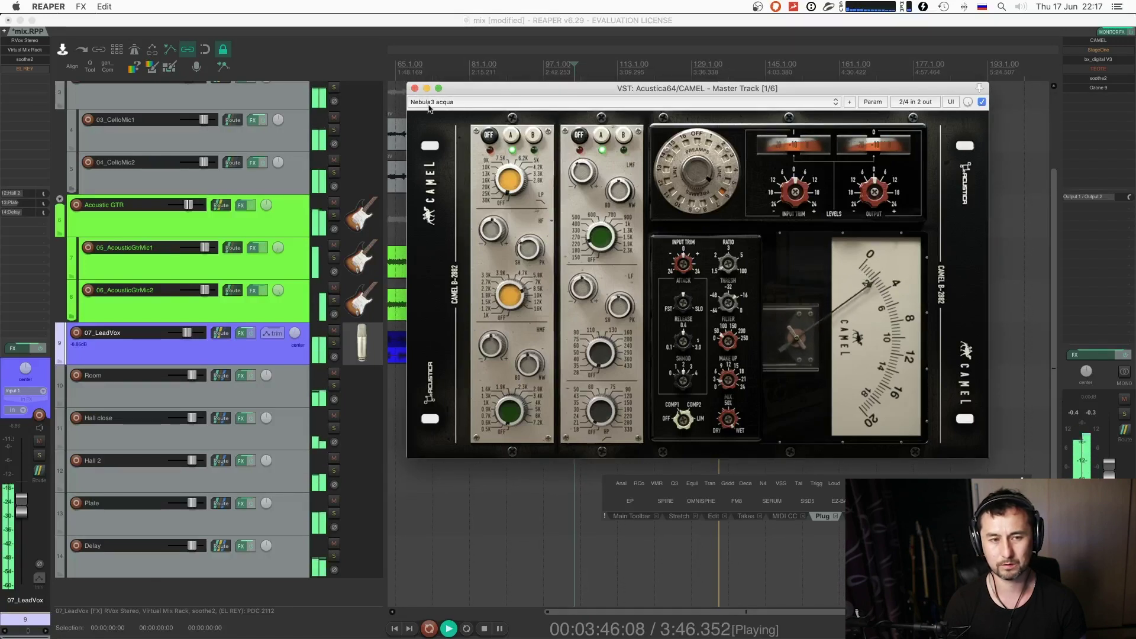
- Close CAMEL and play the mix from about 2:29
{"action": "left_click", "coordinate": [414, 88]}
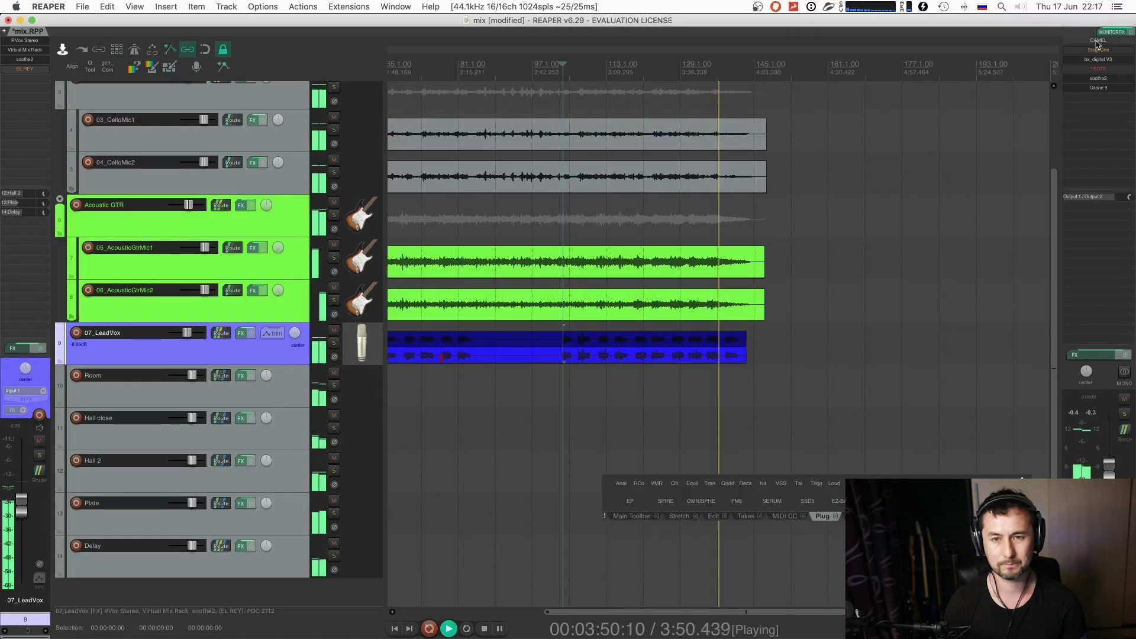
{"action": "left_click", "coordinate": [241, 333]}
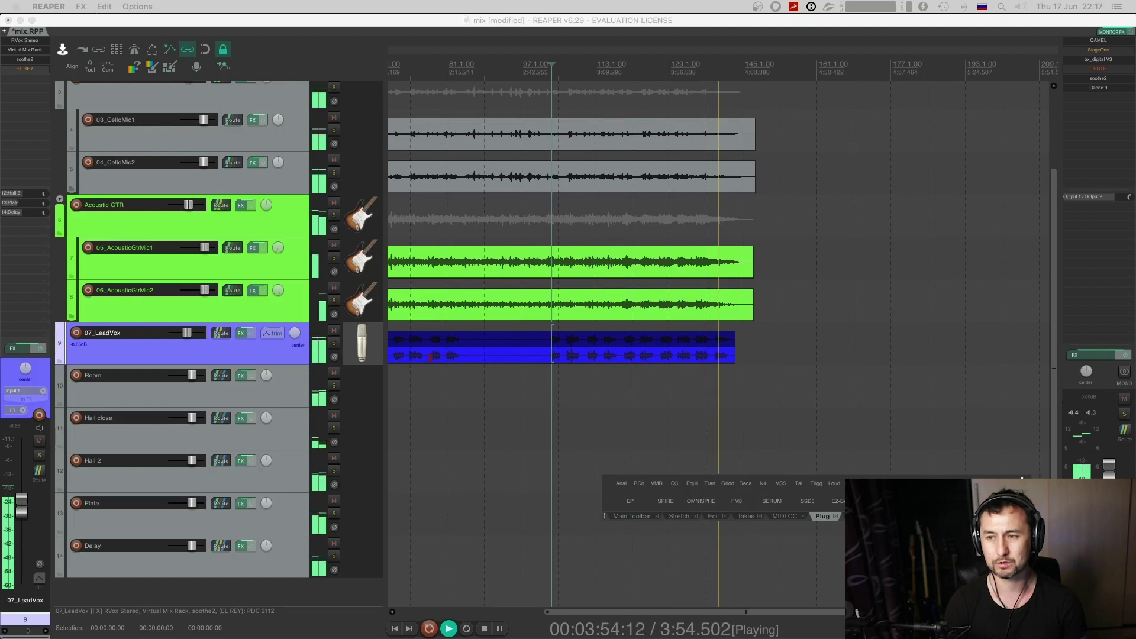
{"action": "left_click", "coordinate": [477, 69]}
{"action": "left_click", "coordinate": [477, 68]}
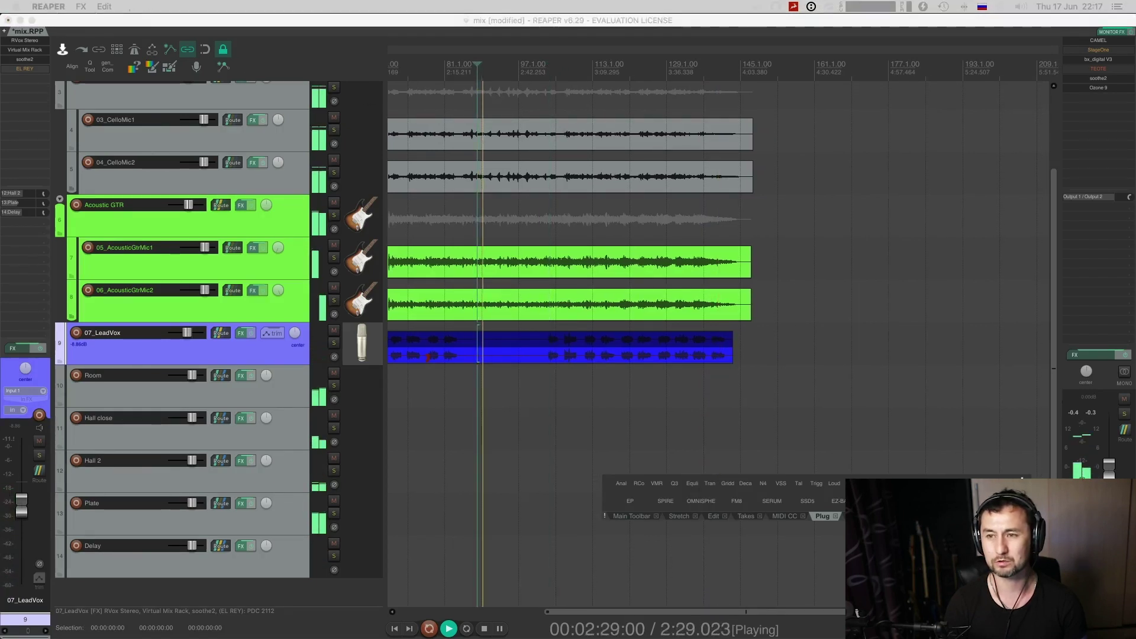
- Open Realphones in the monitoring chain and switch its environment to Mix Elements
{"action": "left_click_drag", "start_coordinate": [1032, 118], "coordinate": [397, 87]}
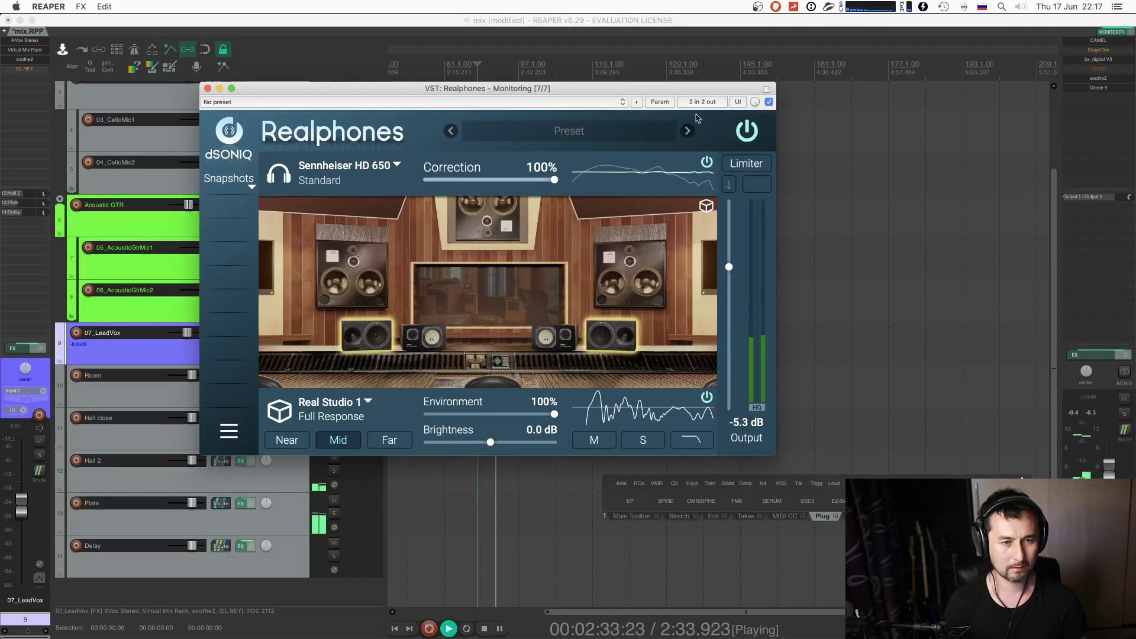
{"action": "left_click_drag", "start_coordinate": [678, 90], "coordinate": [886, 192]}
{"action": "left_click", "coordinate": [560, 508]}
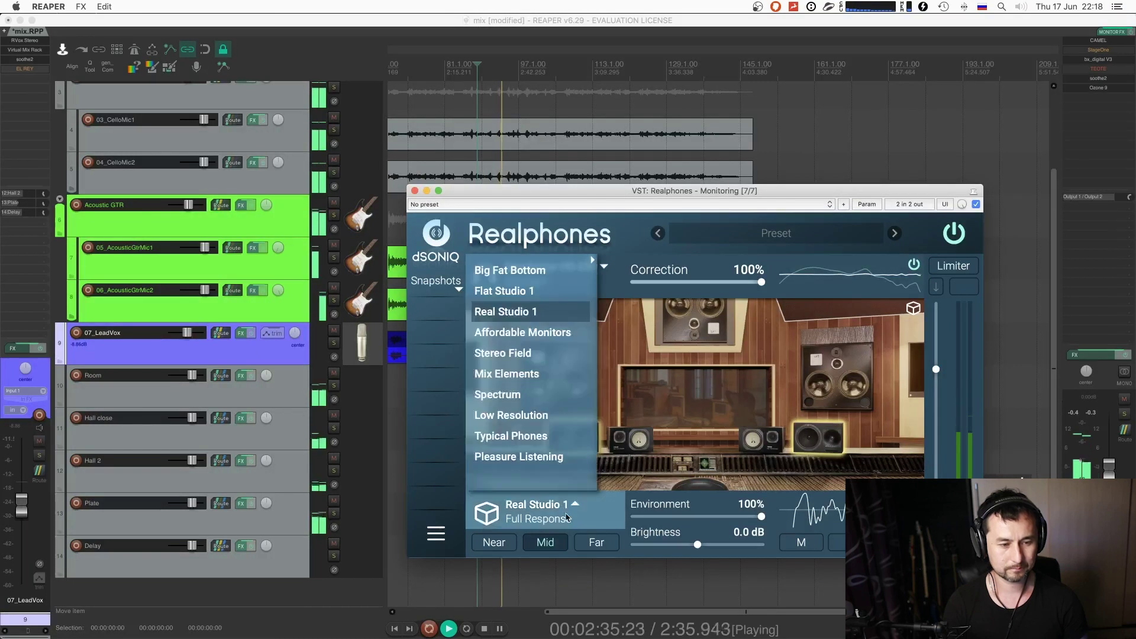
{"action": "left_click", "coordinate": [522, 377]}
- Play the mix from 3:30 and audition the Clarity, Groove and Vocal variants of the Mix Elements environment
{"action": "left_click", "coordinate": [645, 95]}
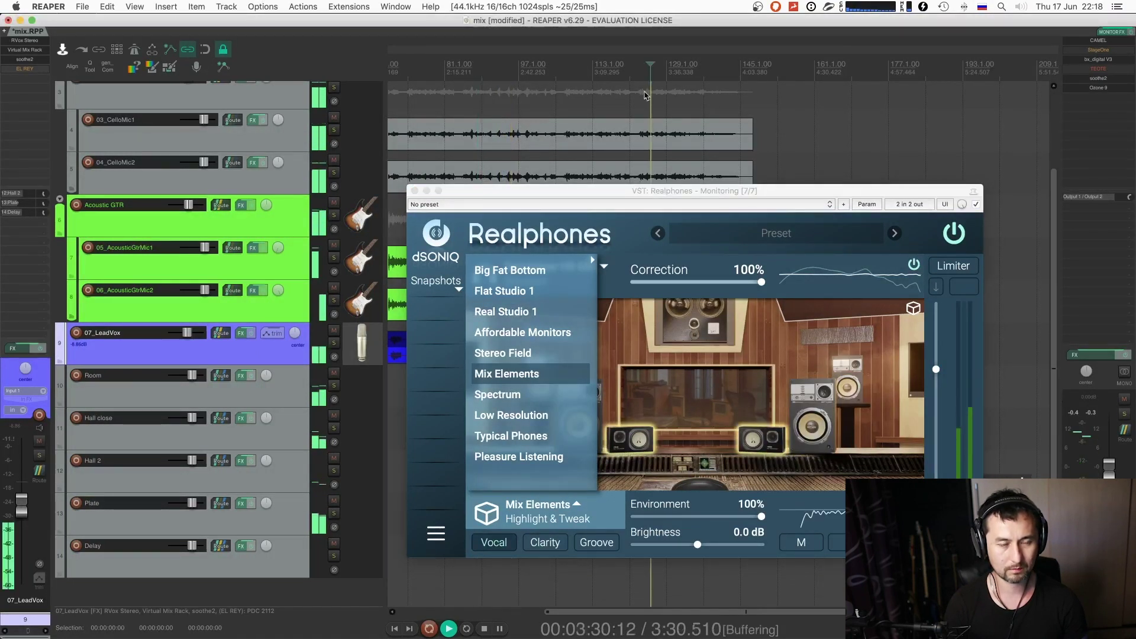
{"action": "left_click_drag", "start_coordinate": [659, 186], "coordinate": [621, 104]}
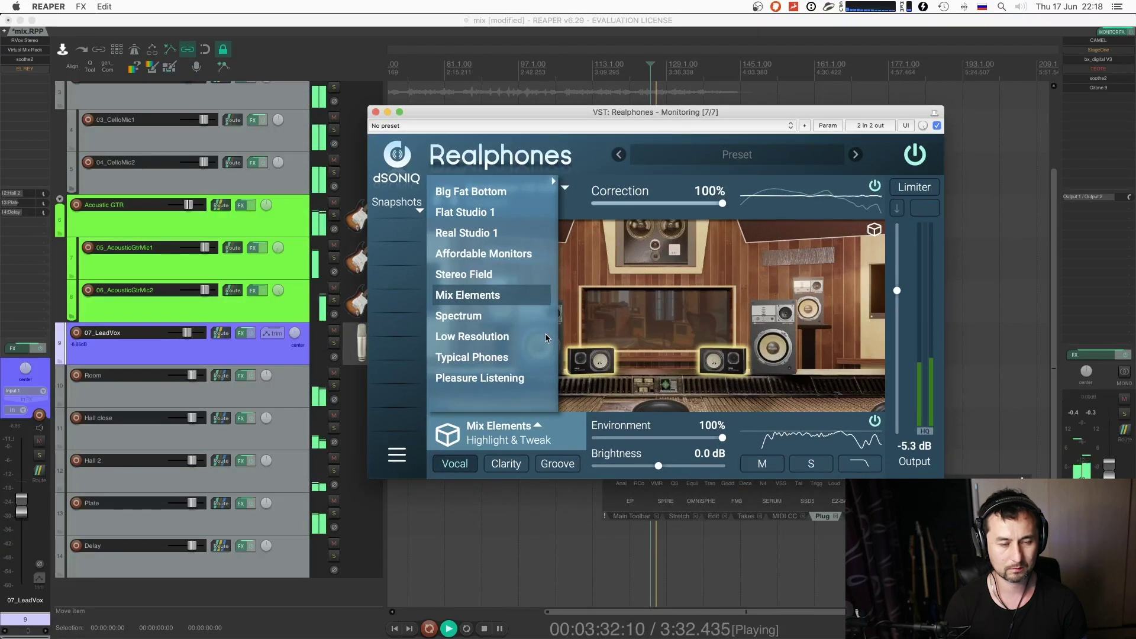
{"action": "left_click", "coordinate": [513, 466]}
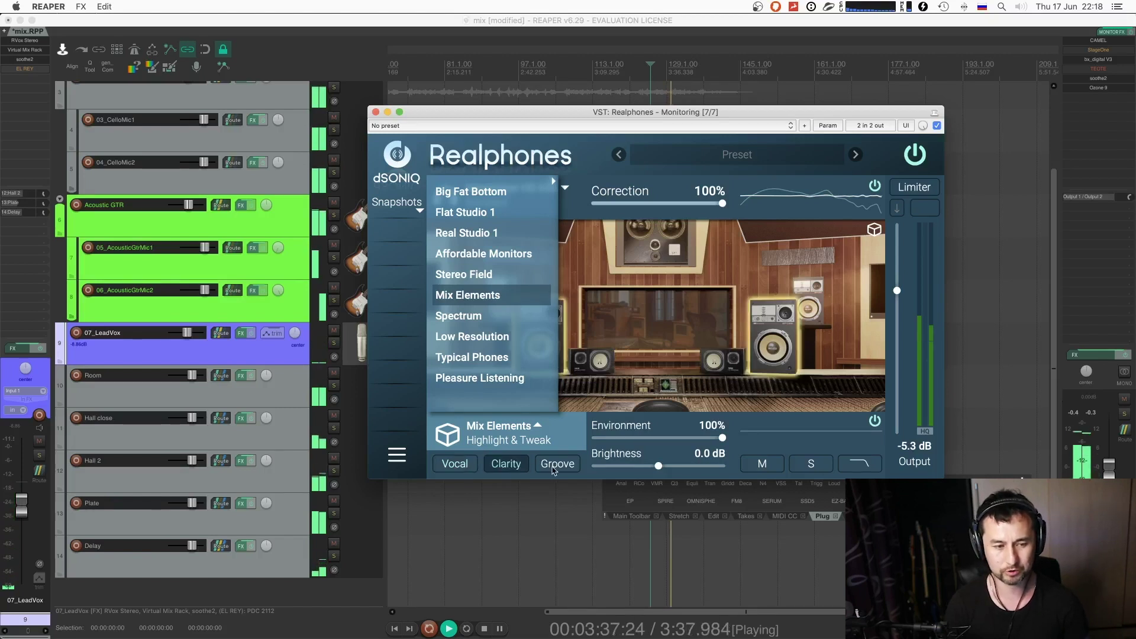
{"action": "left_click", "coordinate": [549, 466]}
{"action": "left_click", "coordinate": [467, 468]}
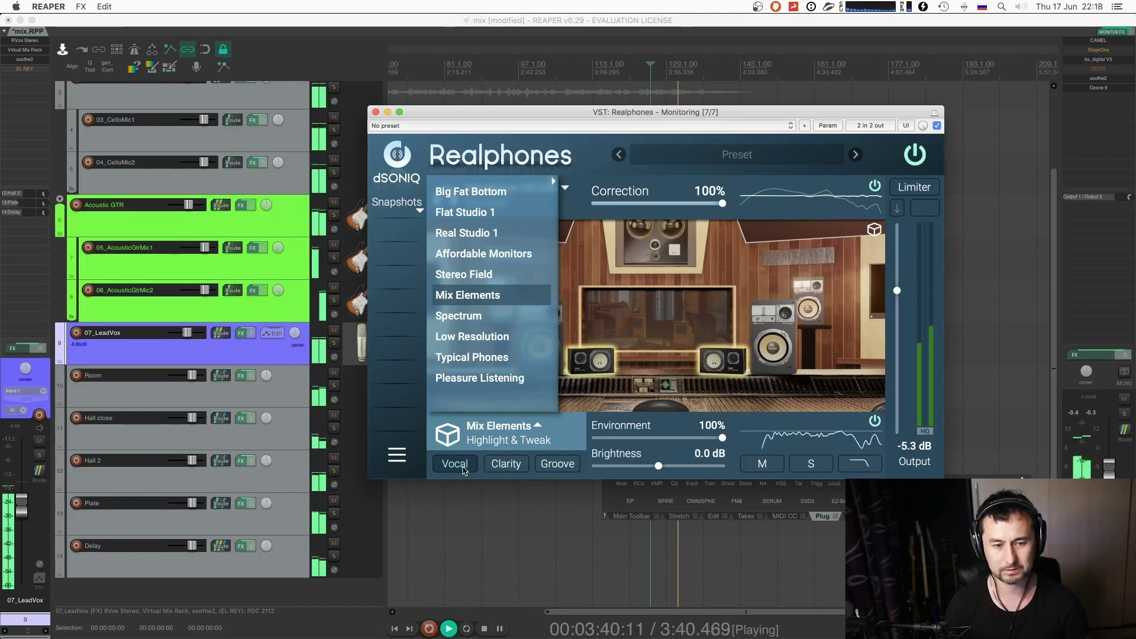
- Switch Realphones to the Real Studio 1 environment and listen through its Mid and Far monitors
{"action": "left_click", "coordinate": [466, 232]}
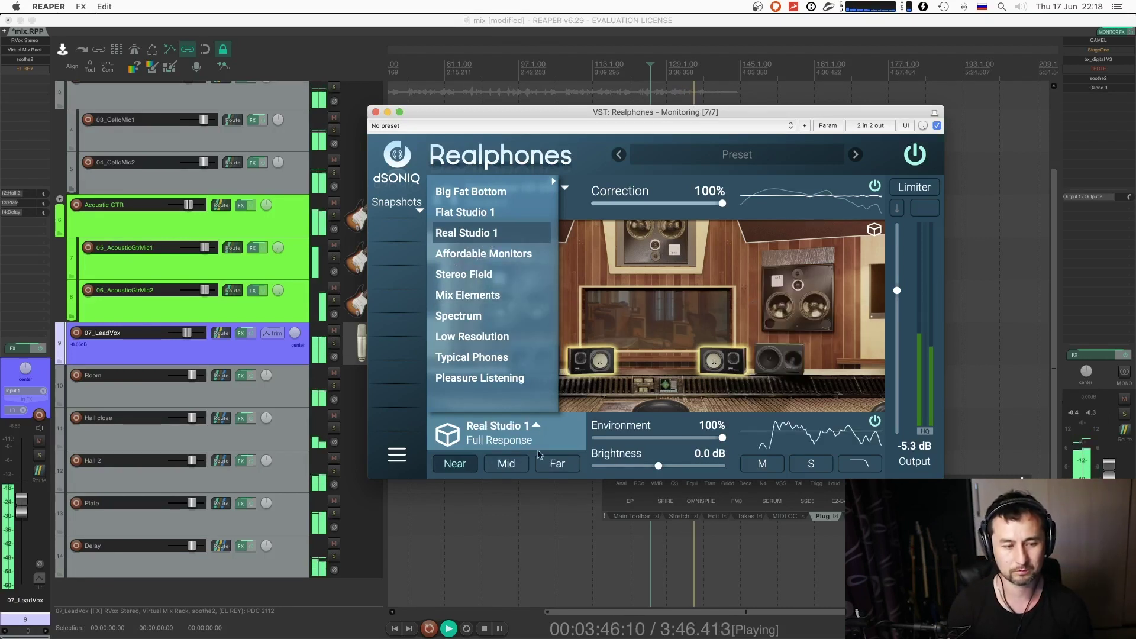
{"action": "left_click", "coordinate": [506, 464]}
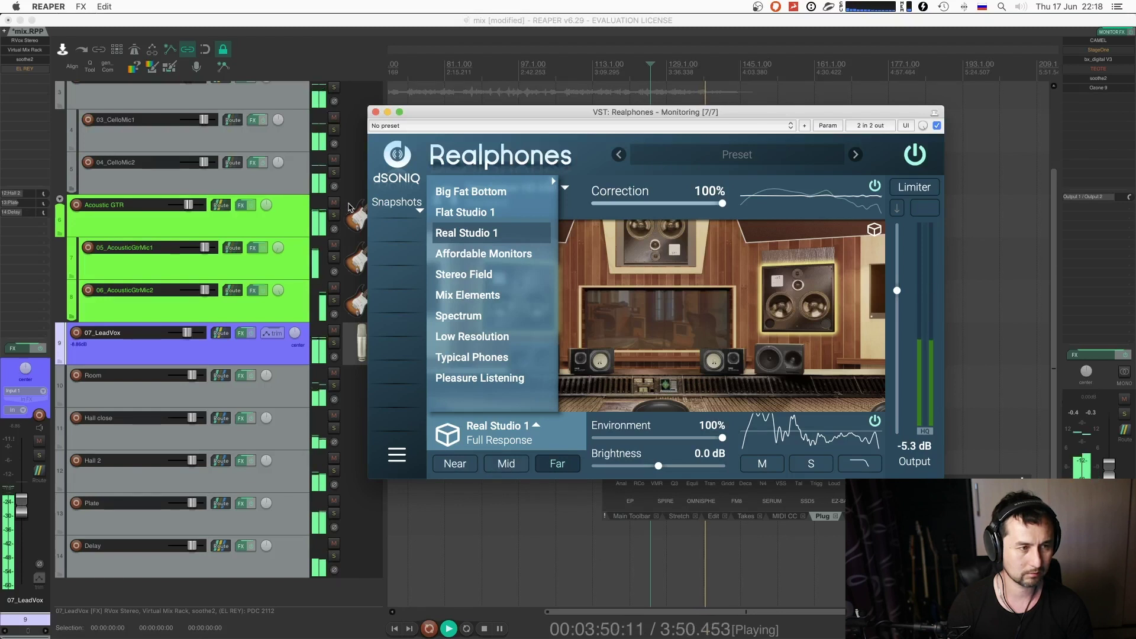
{"action": "scroll", "coordinate": [349, 207], "scroll_direction": "up", "scroll_amount": 1}
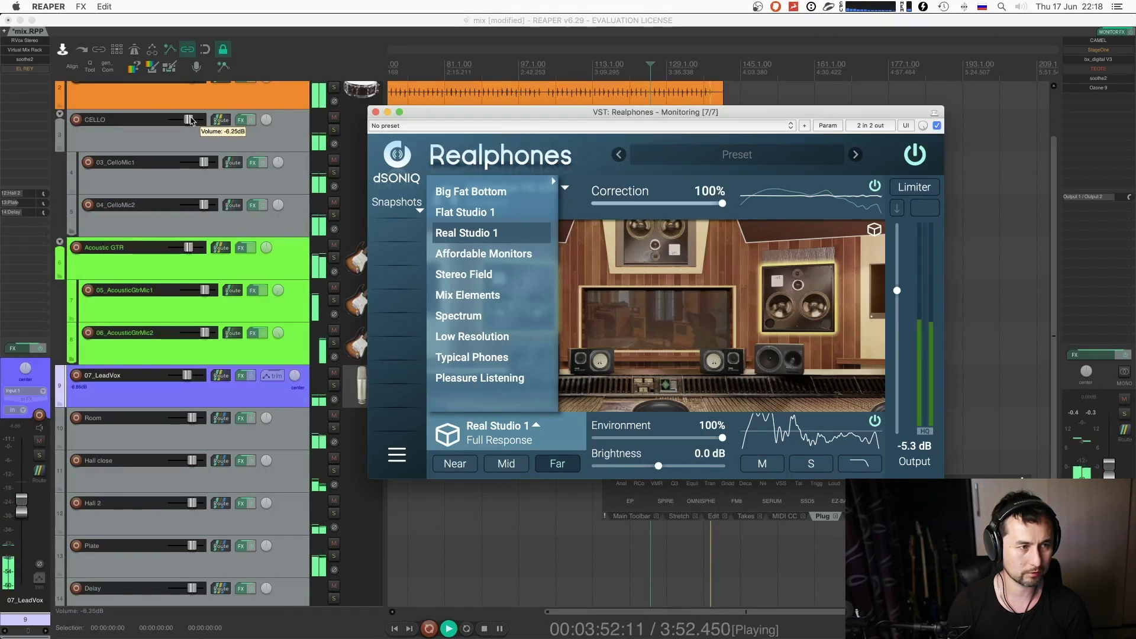
- Audition the mix through the Big Fat Bottom, Flat Studio 1 and Typical Phones environments in Realphones
{"action": "left_click", "coordinate": [471, 191]}
{"action": "left_click", "coordinate": [468, 214]}
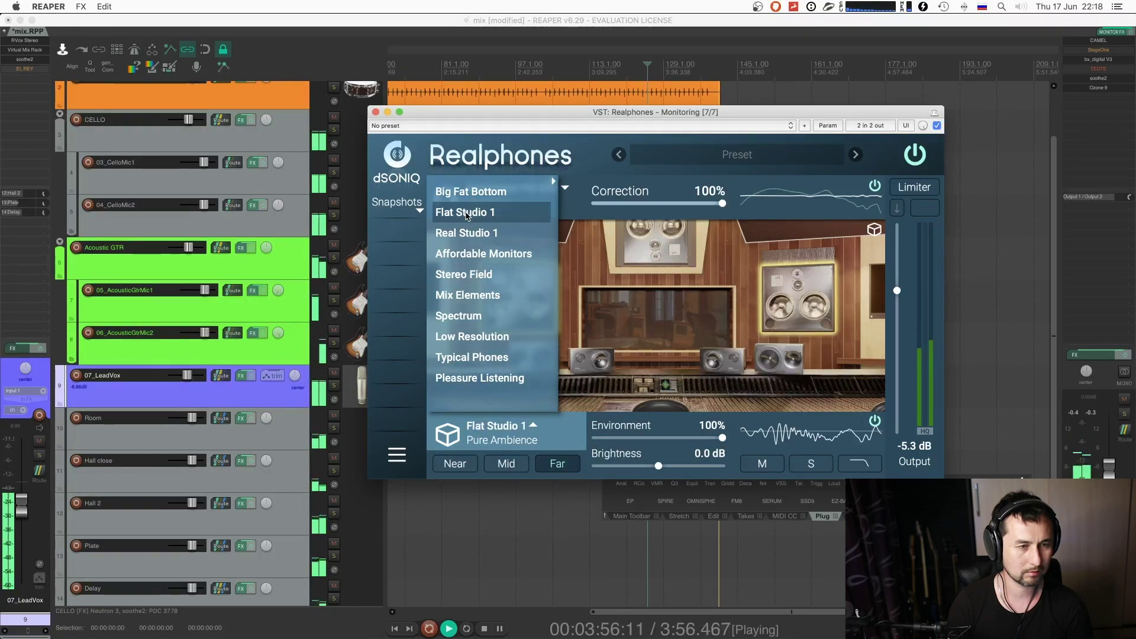
{"action": "left_click", "coordinate": [488, 358]}
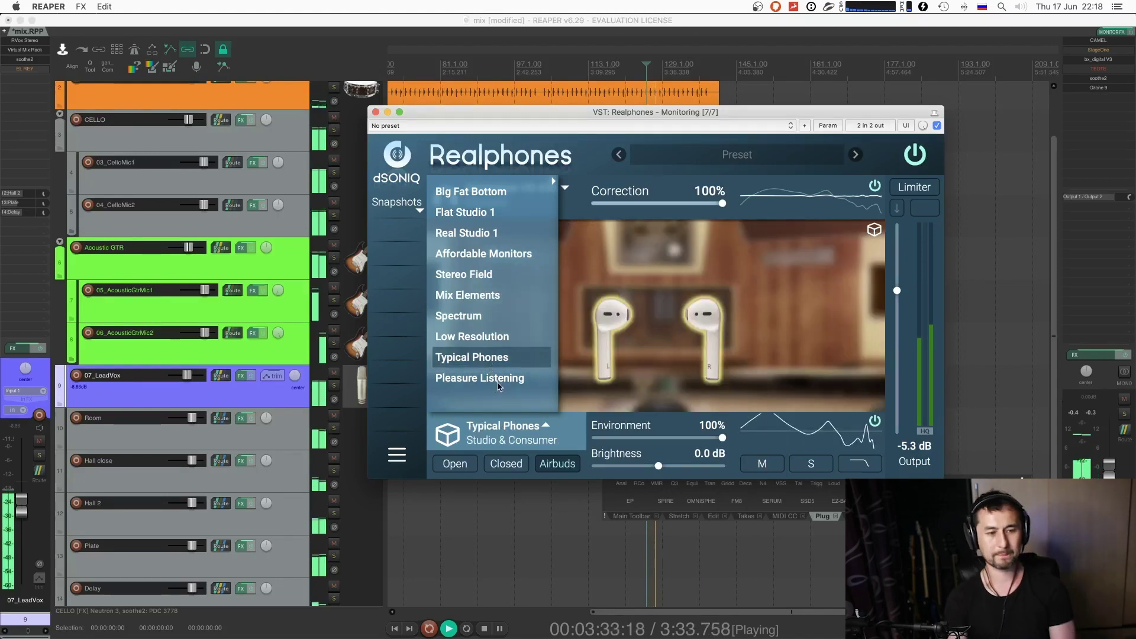
- Return to the Mix Elements environment and compare its Groove, Clarity and Vocal variants
{"action": "left_click", "coordinate": [475, 295]}
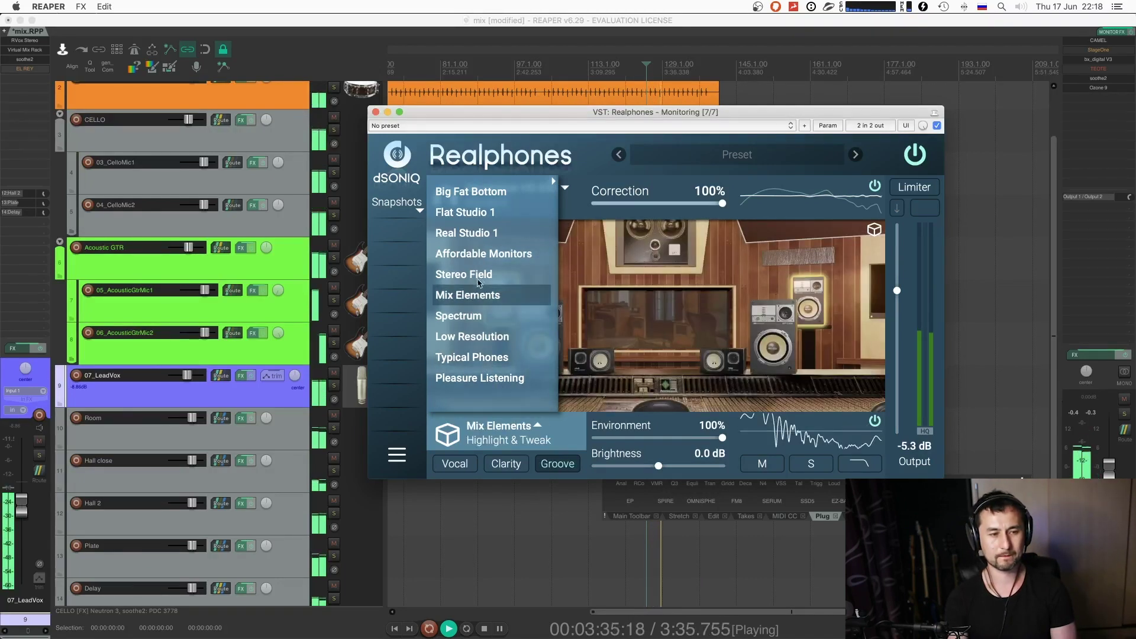
{"action": "left_click", "coordinate": [515, 465]}
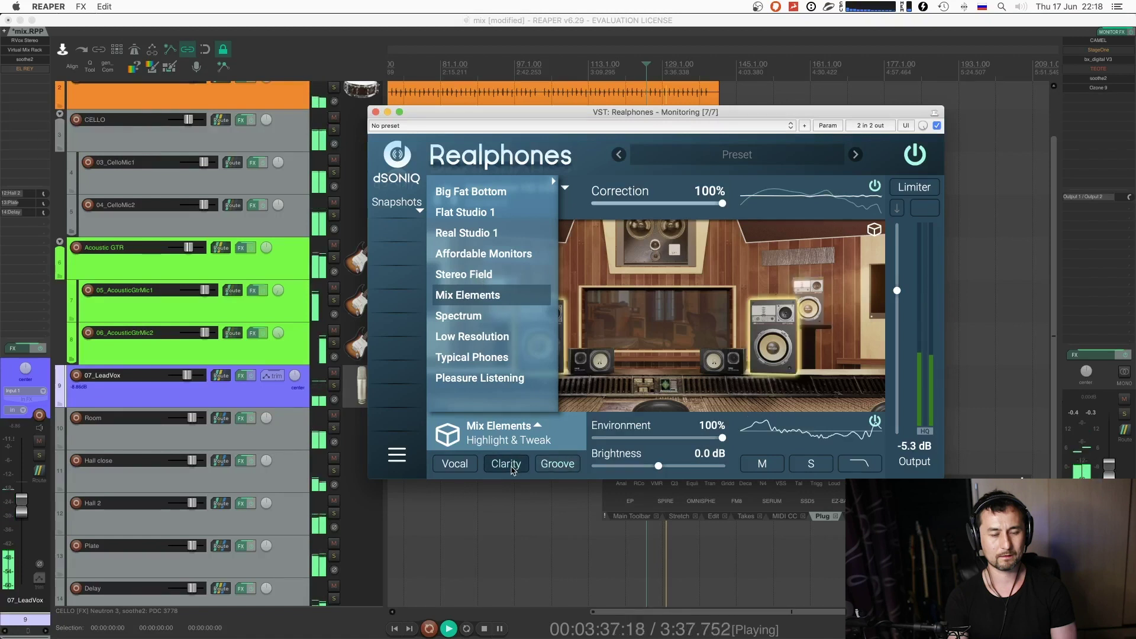
{"action": "left_click", "coordinate": [468, 466]}
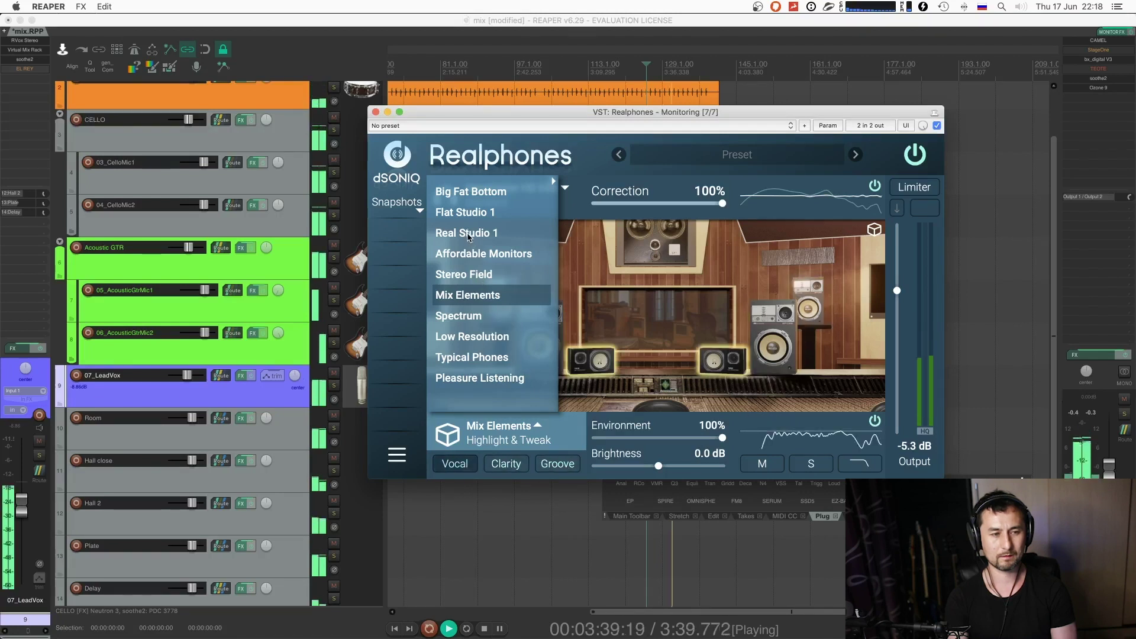
- Select the Real Studio 1 environment, compare its Near, Mid and Far monitors, and leave Mid selected
{"action": "left_click", "coordinate": [468, 234]}
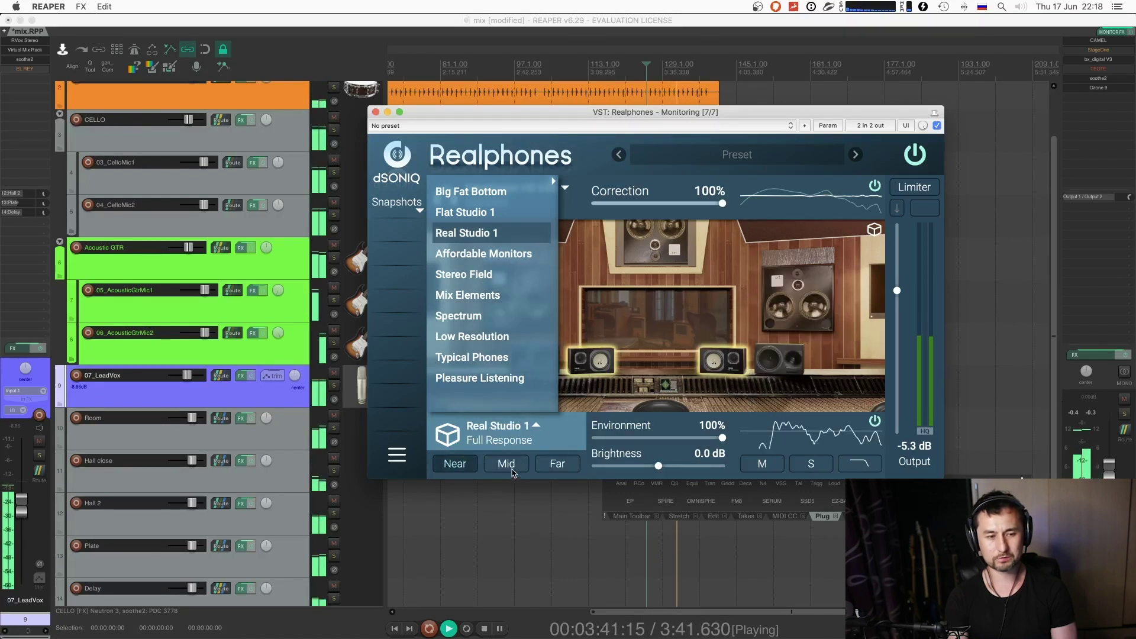
{"action": "left_click", "coordinate": [548, 467]}
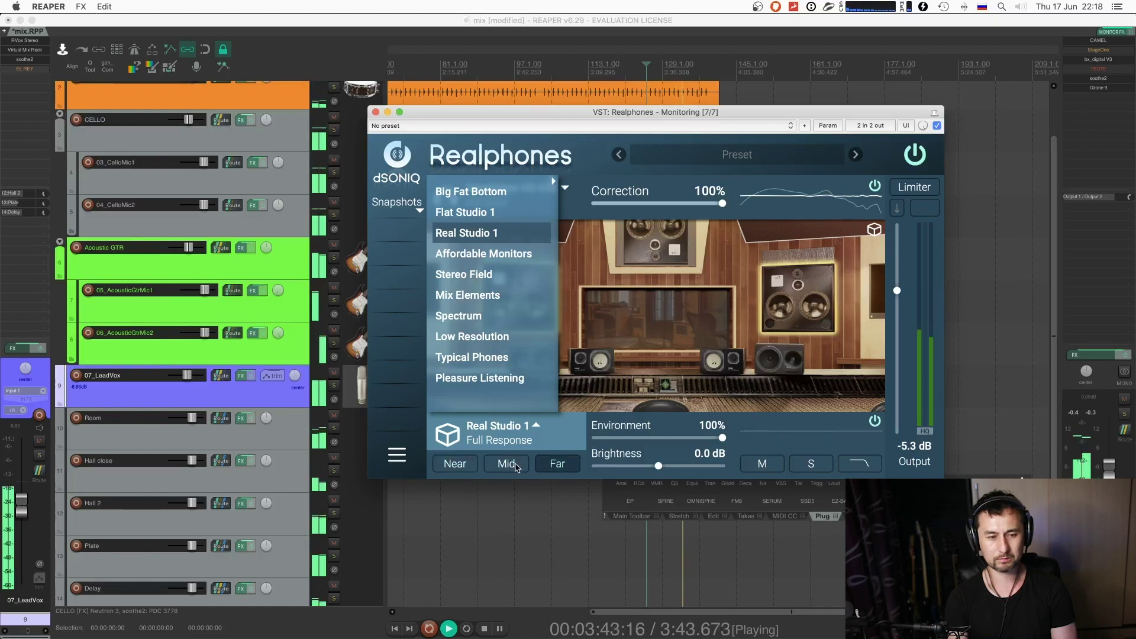
{"action": "left_click", "coordinate": [472, 467]}
{"action": "left_click", "coordinate": [507, 467]}
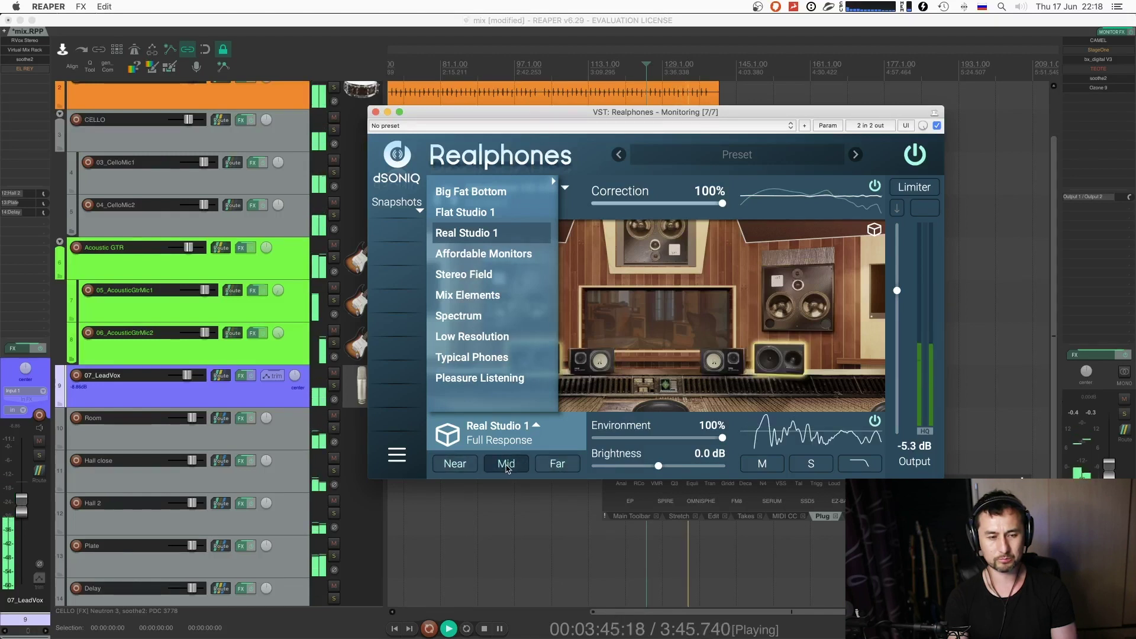
{"action": "left_click", "coordinate": [468, 465]}
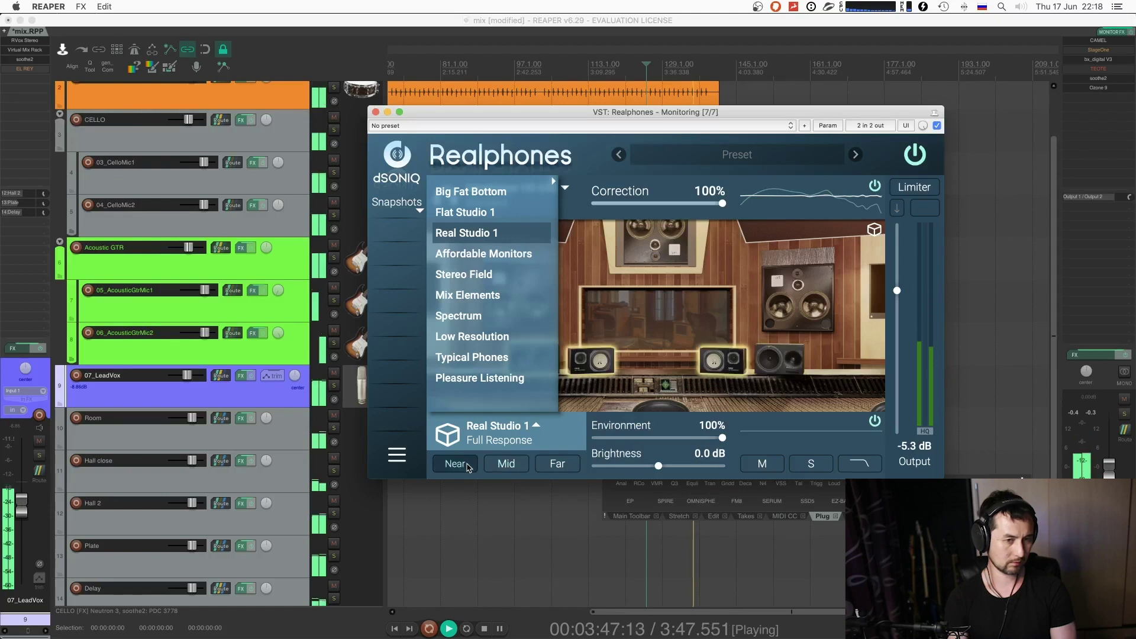
{"action": "left_click", "coordinate": [510, 467]}
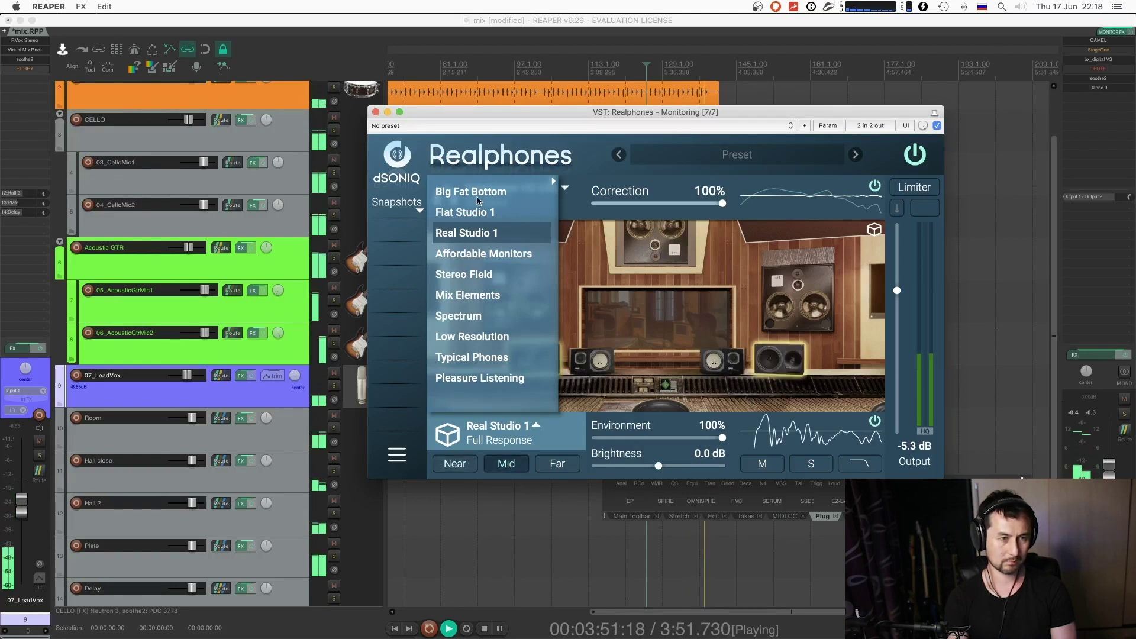
- Bypass Realphones to compare the sound, then close it and stop playback
{"action": "left_click", "coordinate": [937, 125]}
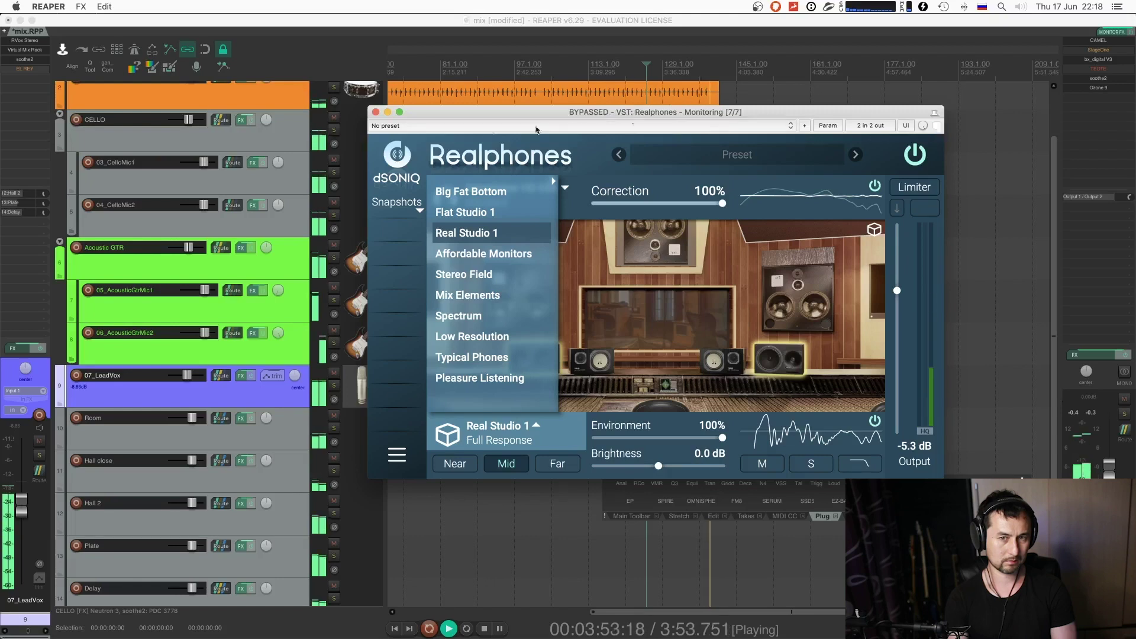
{"action": "left_click", "coordinate": [375, 112]}
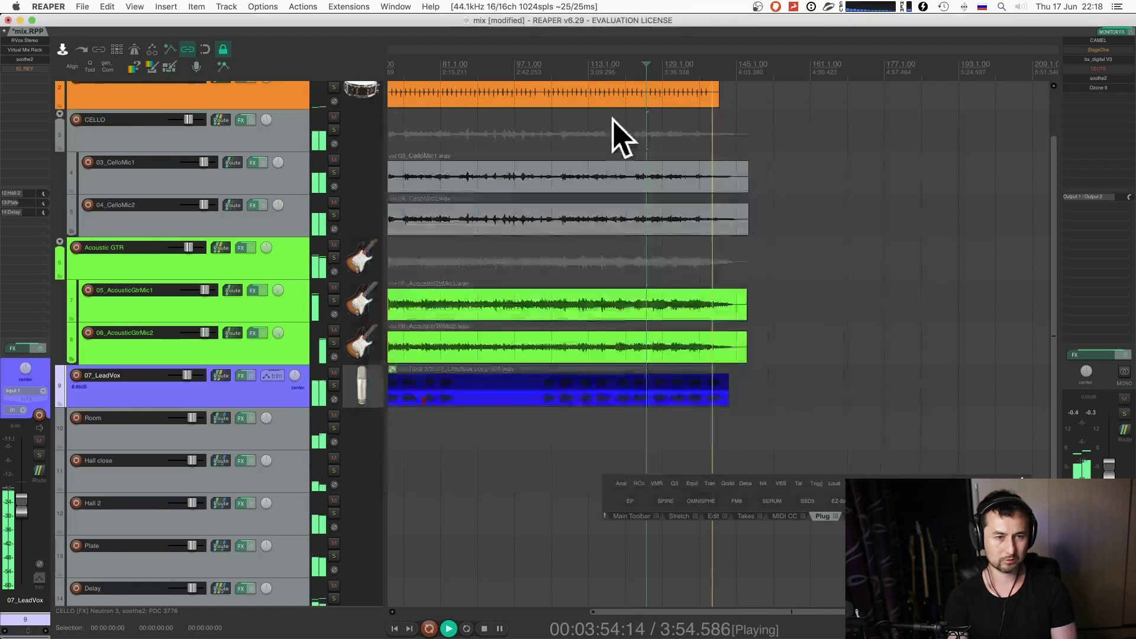
{"action": "key", "text": "space"}
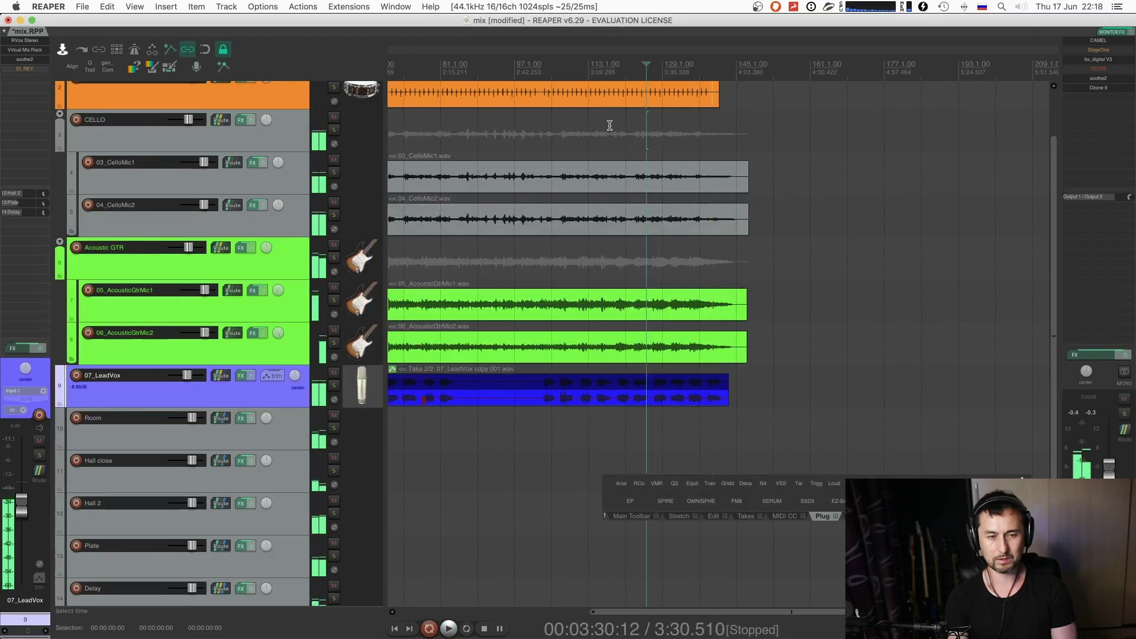
- Play the mix from about 3:28, shrink all tracks to minimum height, and stop playback
{"action": "left_click", "coordinate": [642, 70]}
{"action": "key", "text": "space"}
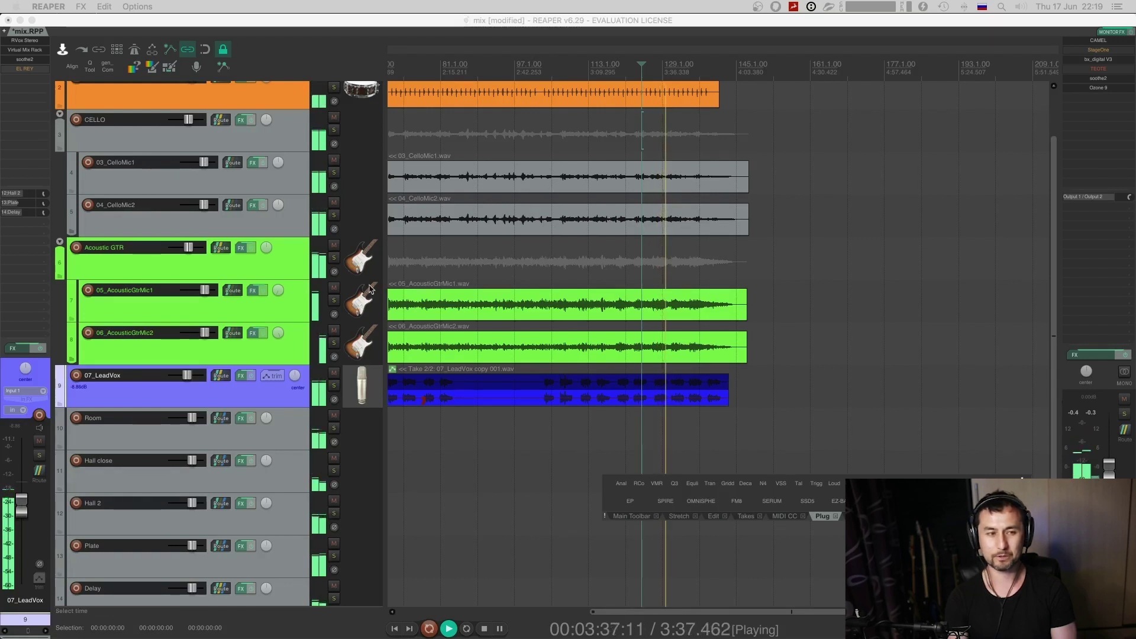
{"action": "key", "text": "grave"}
{"action": "key", "text": "space"}
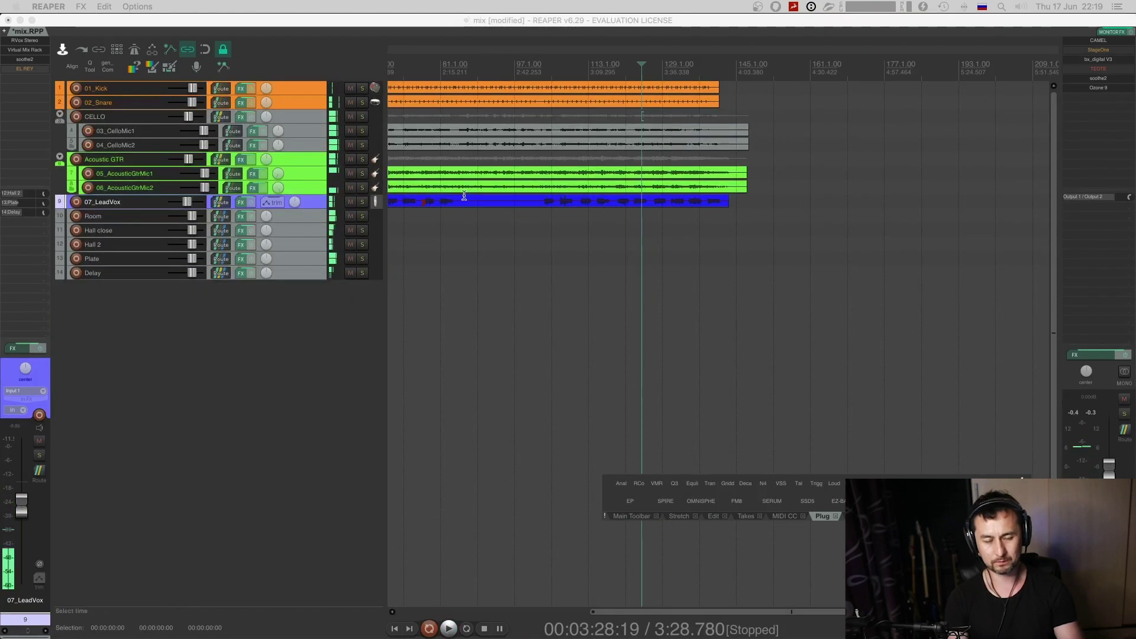
- Reopen Realphones in the monitoring chain and show its list of environments
{"action": "mouse_move", "coordinate": [474, 200]}
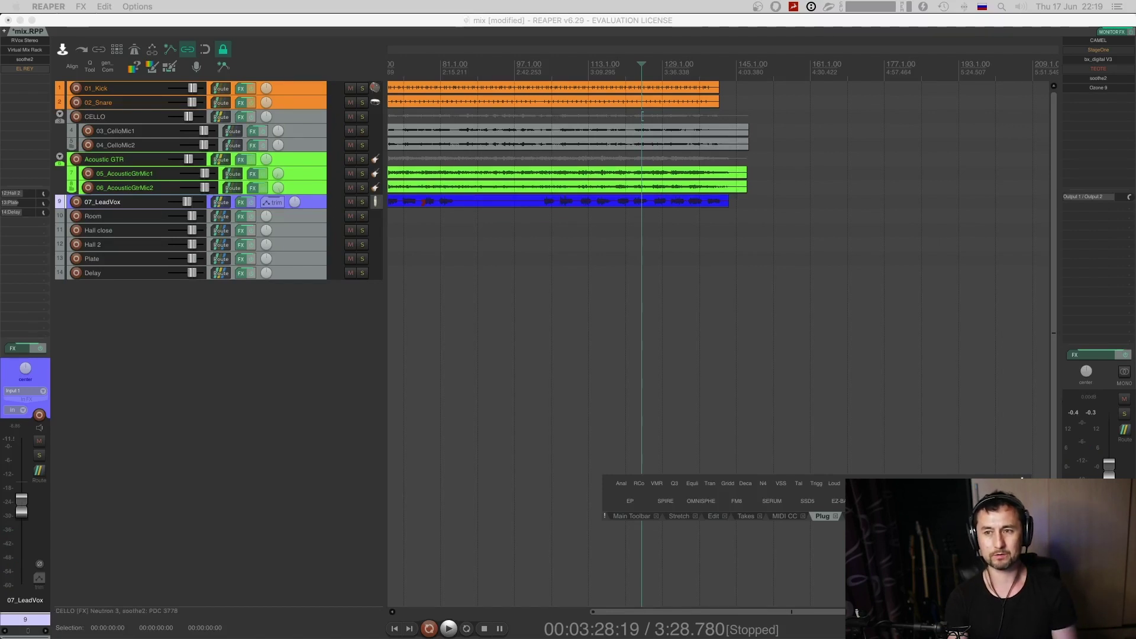
{"action": "key", "text": "ctrl+shift+m"}
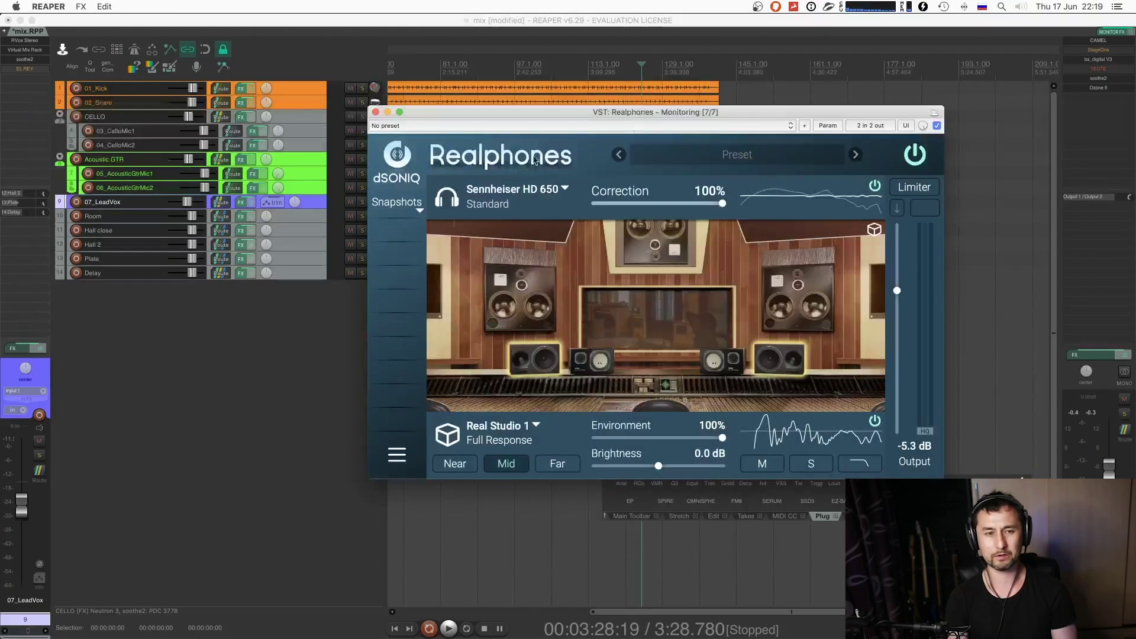
{"action": "left_click", "coordinate": [523, 427]}
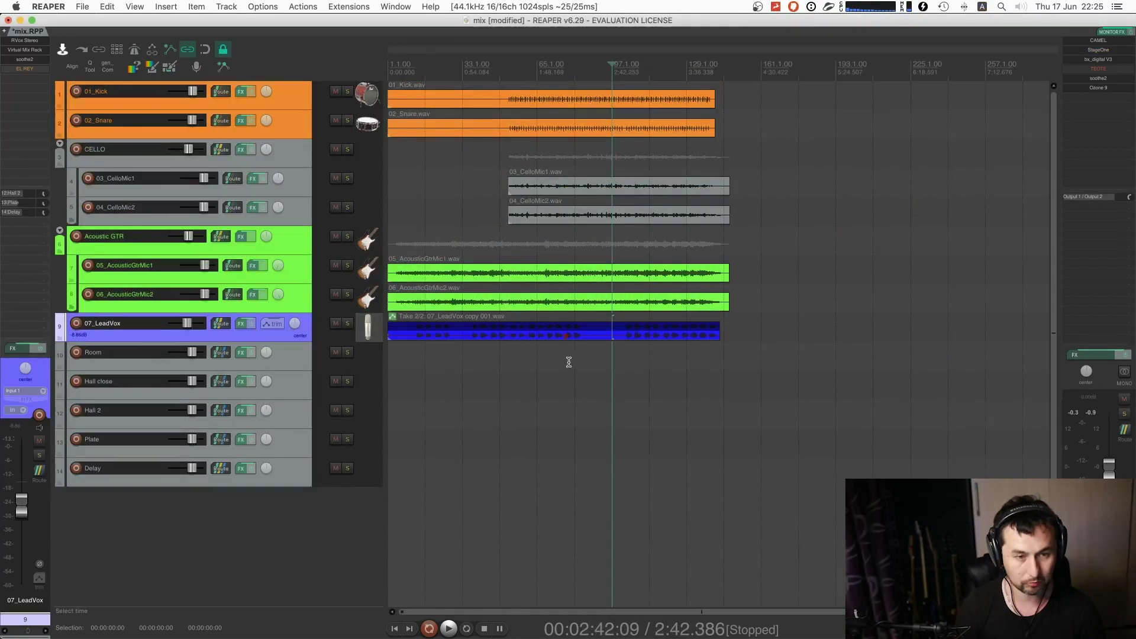
- Play the mix from about 2:43 and check CAMEL and soothe2 on the master track, closing each plugin
{"action": "key", "text": "space"}
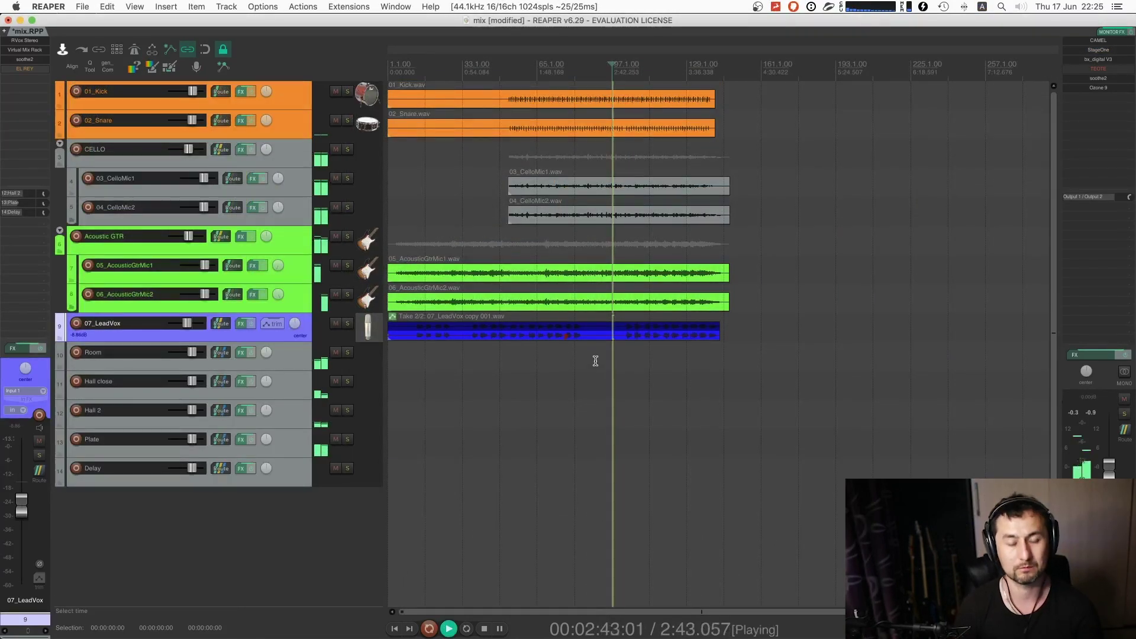
{"action": "key", "text": "super+b"}
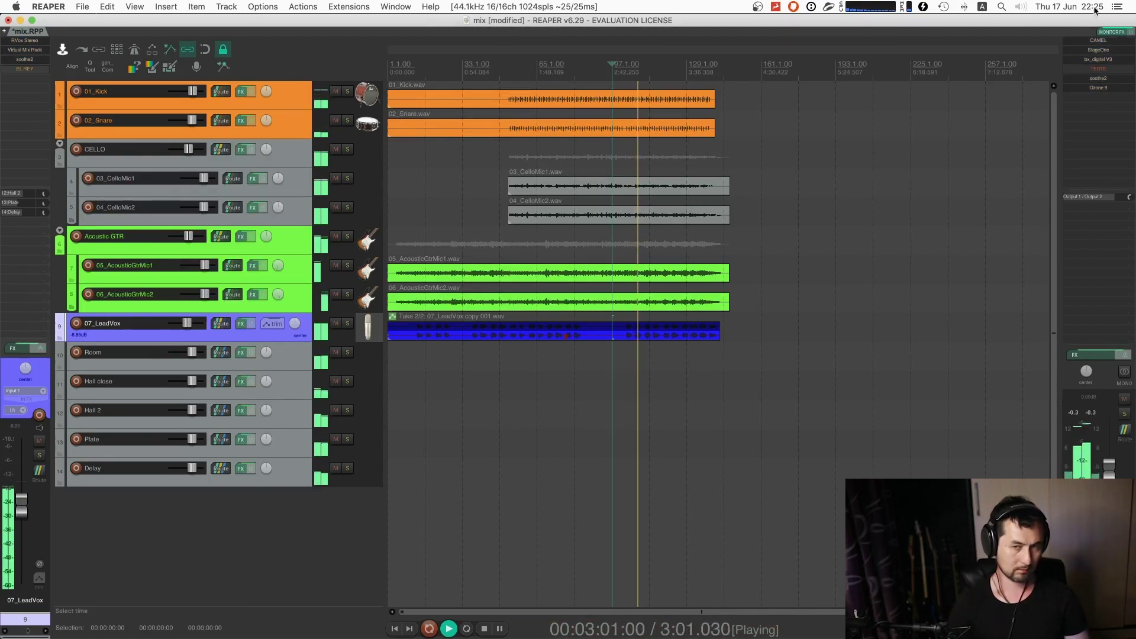
{"action": "left_click", "coordinate": [1098, 40]}
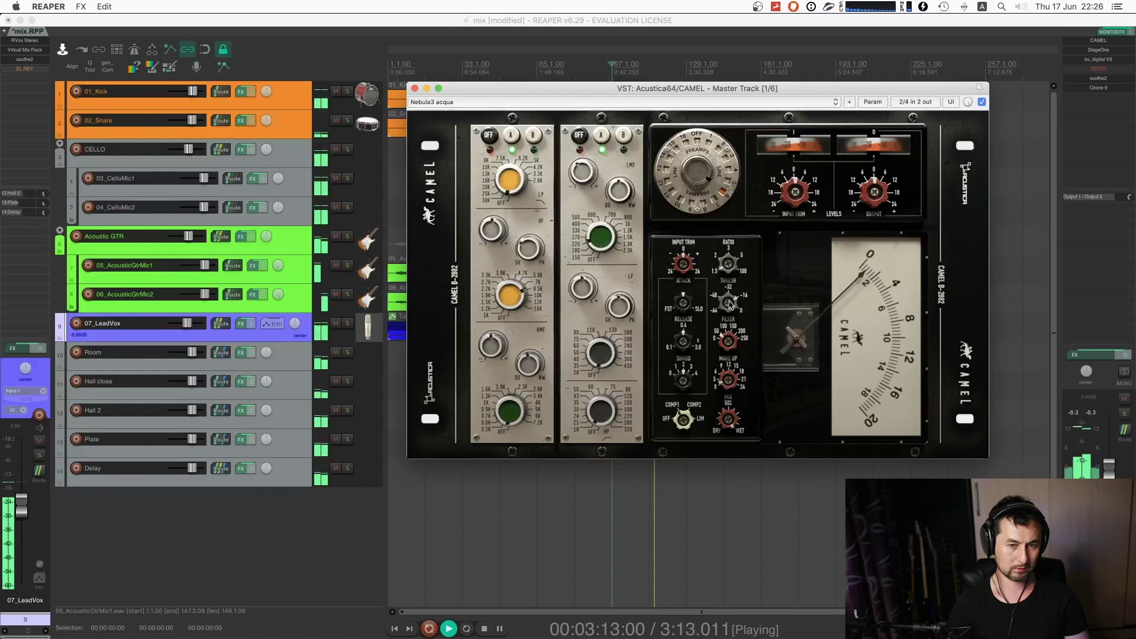
{"action": "left_click", "coordinate": [415, 88]}
{"action": "left_click", "coordinate": [1098, 78]}
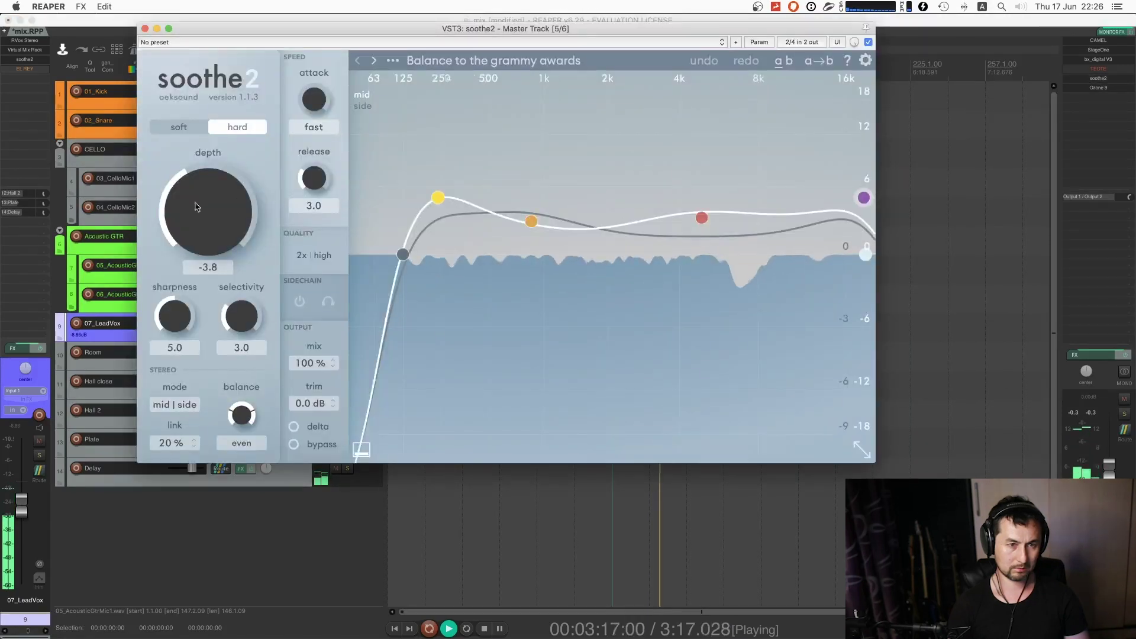
{"action": "key", "text": "Escape"}
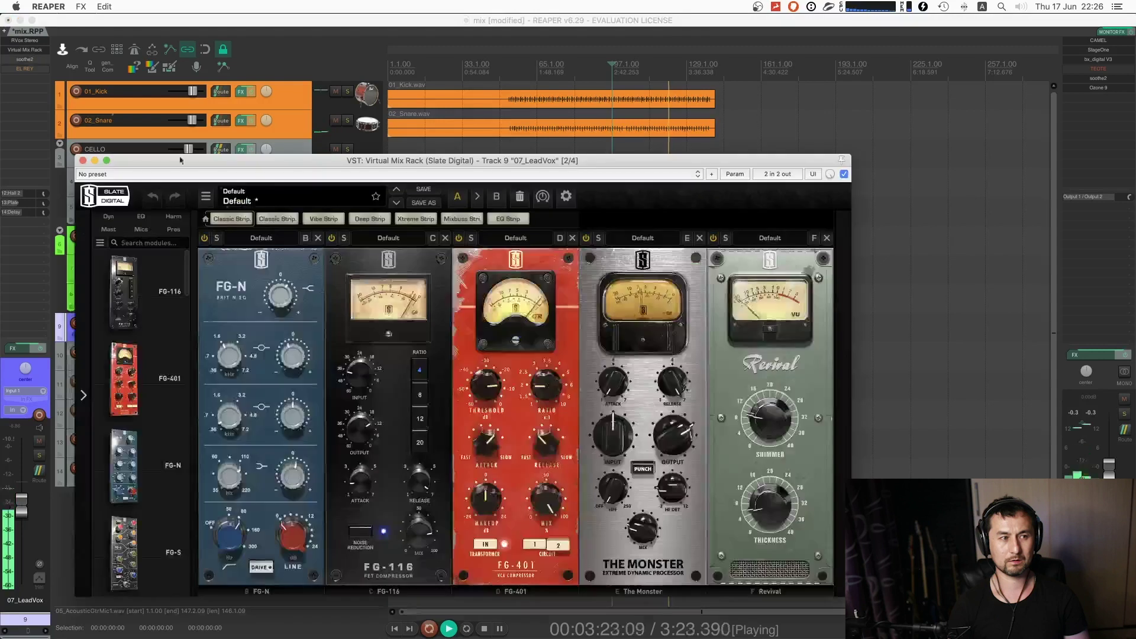
- Set the Revival module's Shimmer to 7.18 in the 07_LeadVox Virtual Mix Rack, close the plugin and save the project
{"action": "left_click", "coordinate": [6, 50]}
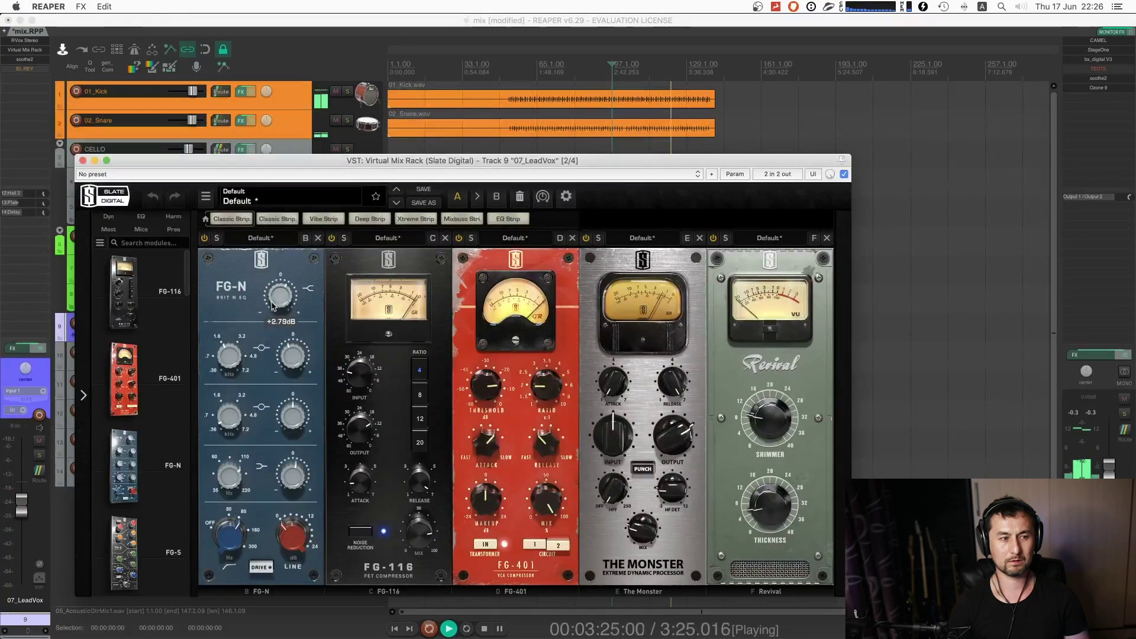
{"action": "mouse_move", "coordinate": [771, 418]}
{"action": "scroll", "coordinate": [771, 417], "scroll_direction": "down", "scroll_amount": 2}
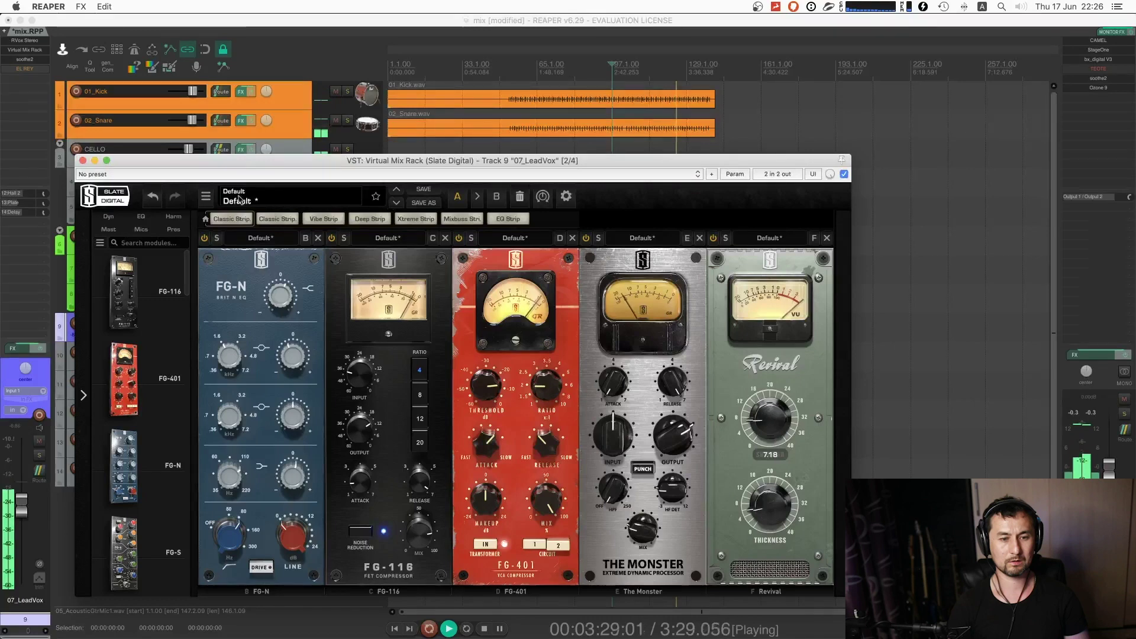
{"action": "left_click", "coordinate": [82, 160]}
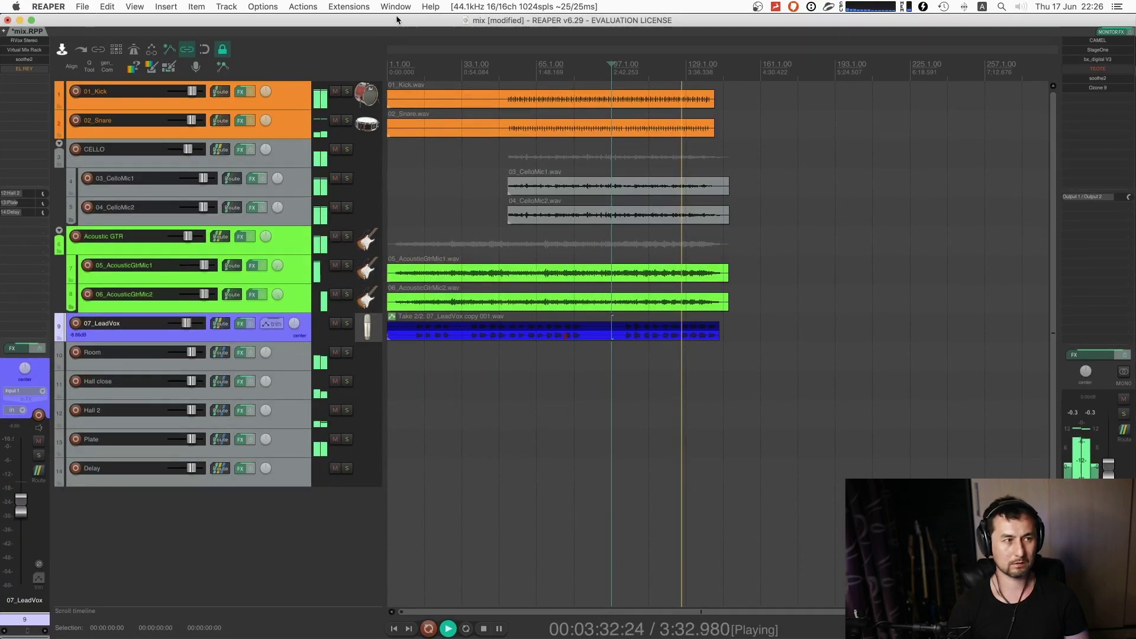
{"action": "key", "text": "super+s"}
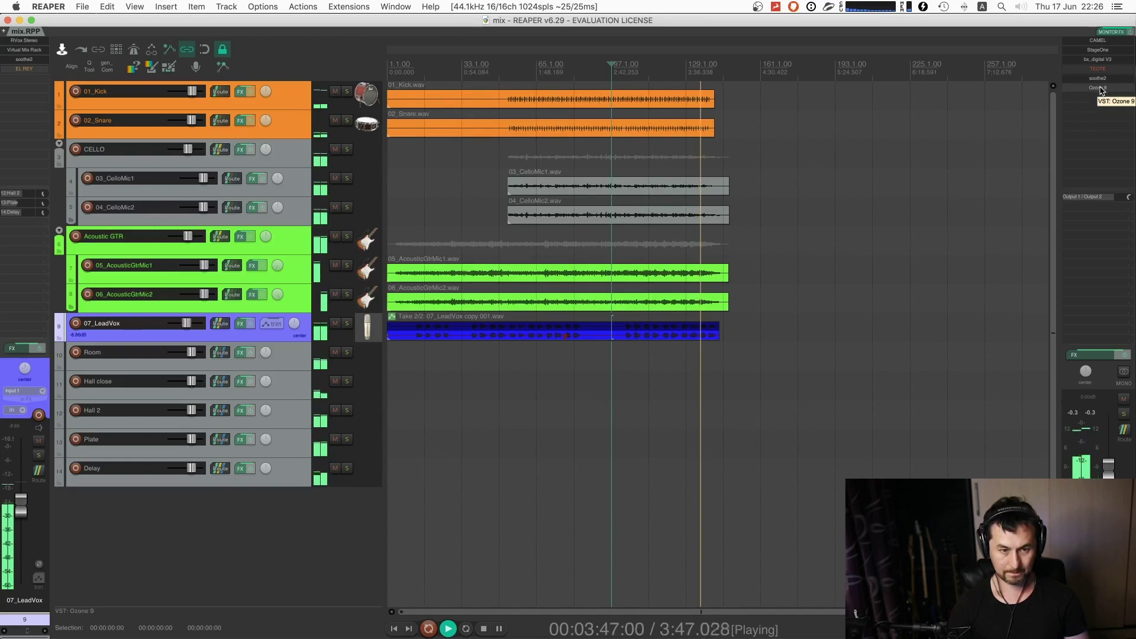
- Slightly lower the volume of the Acoustic GTR track and stop playback
{"action": "left_click", "coordinate": [190, 242]}
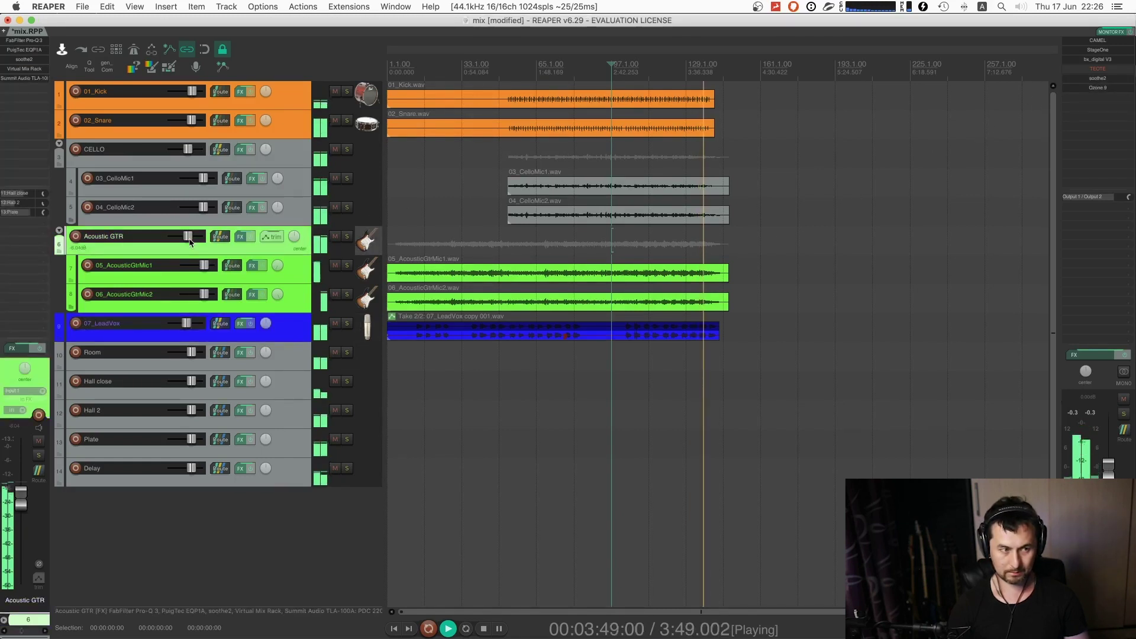
{"action": "left_click_drag", "start_coordinate": [189, 242], "coordinate": [187, 241]}
{"action": "key", "text": "space"}
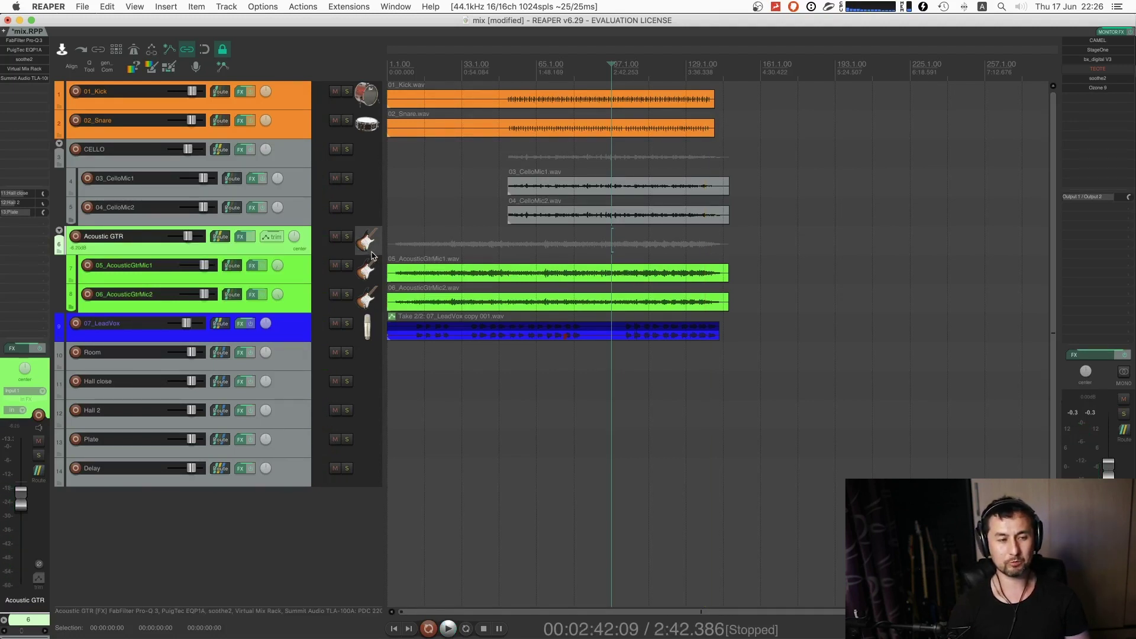
- Enlarge the Acoustic GTR track's height and place the edit cursor at about 1:41 on the 05_AcousticGtrMic1 item
{"action": "left_click_drag", "start_coordinate": [373, 254], "coordinate": [373, 279]}
{"action": "scroll", "coordinate": [542, 299], "scroll_direction": "up", "scroll_amount": 2}
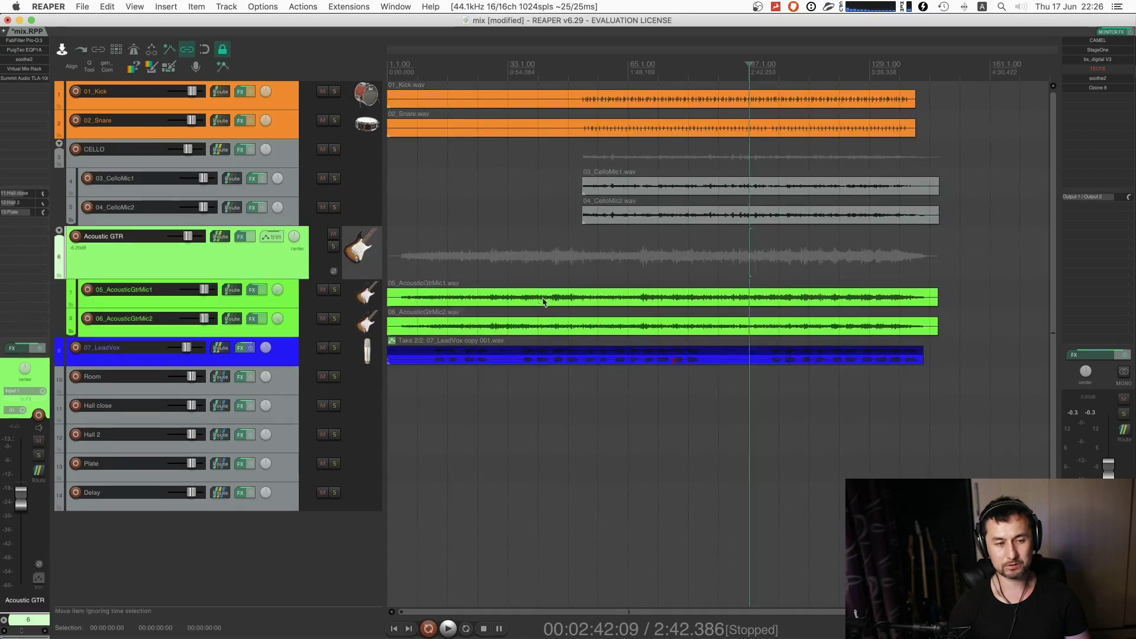
{"action": "left_click", "coordinate": [543, 299]}
{"action": "scroll", "coordinate": [634, 299], "scroll_direction": "up", "scroll_amount": 3}
{"action": "scroll", "coordinate": [772, 252], "scroll_direction": "down", "scroll_amount": 2}
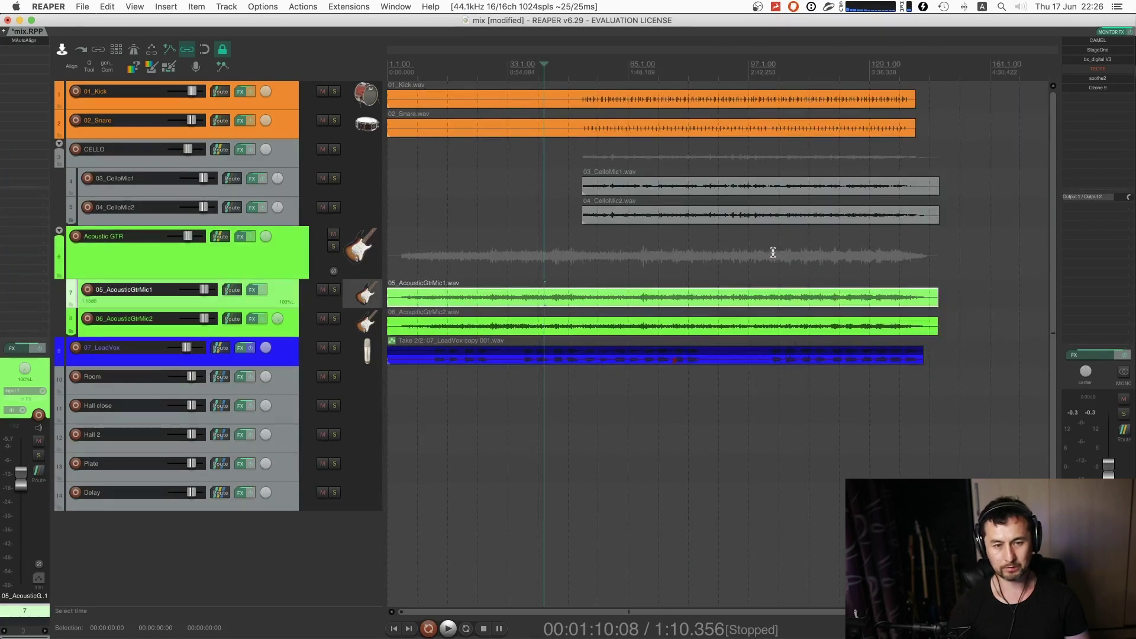
{"action": "left_click", "coordinate": [617, 298]}
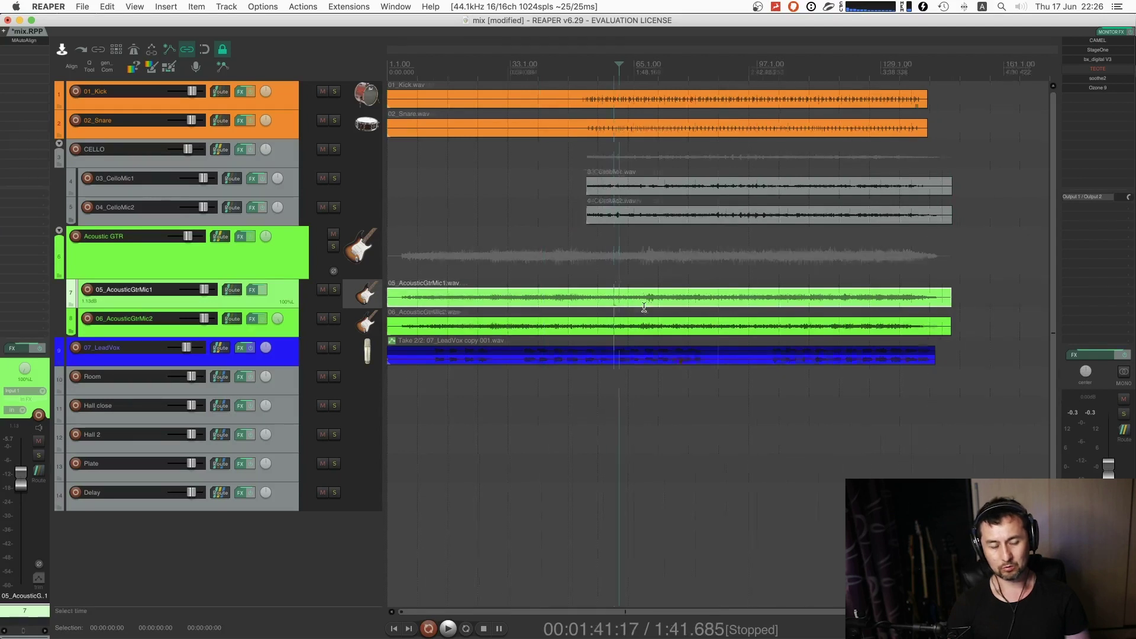
{"action": "scroll", "coordinate": [657, 306], "scroll_direction": "up", "scroll_amount": 3}
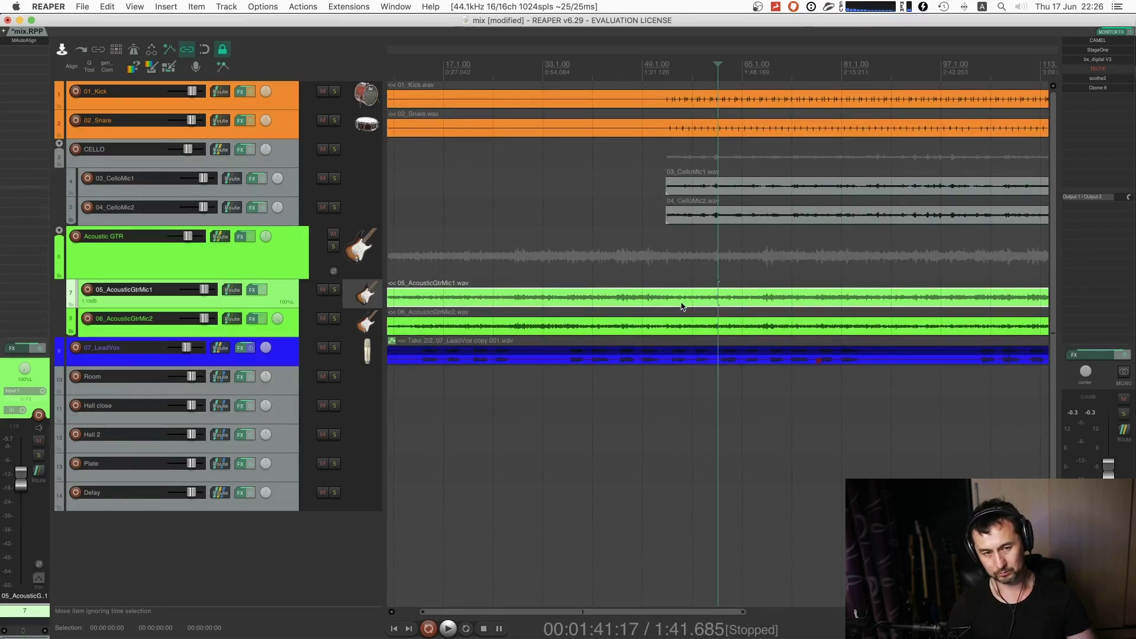
{"action": "scroll", "coordinate": [681, 303], "scroll_direction": "down", "scroll_amount": 3}
{"action": "scroll", "coordinate": [681, 302], "scroll_direction": "down", "scroll_amount": 1}
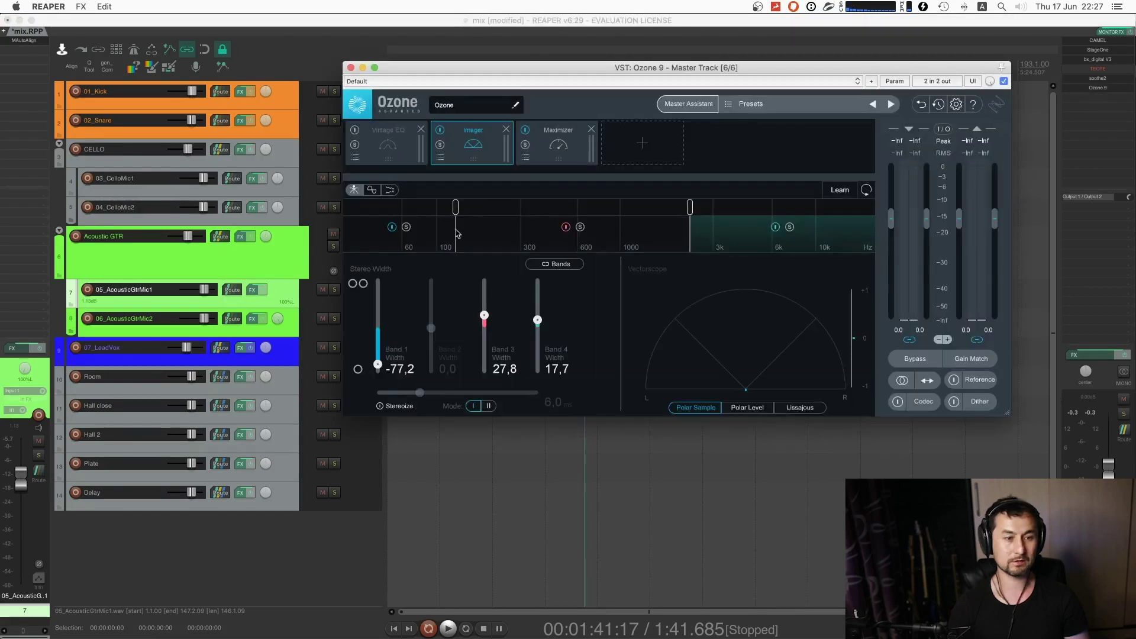
- Check Ozone 9's Maximizer and play the mix from about 1:41, comparing it with all effects bypassed and enabled
{"action": "left_click", "coordinate": [550, 164]}
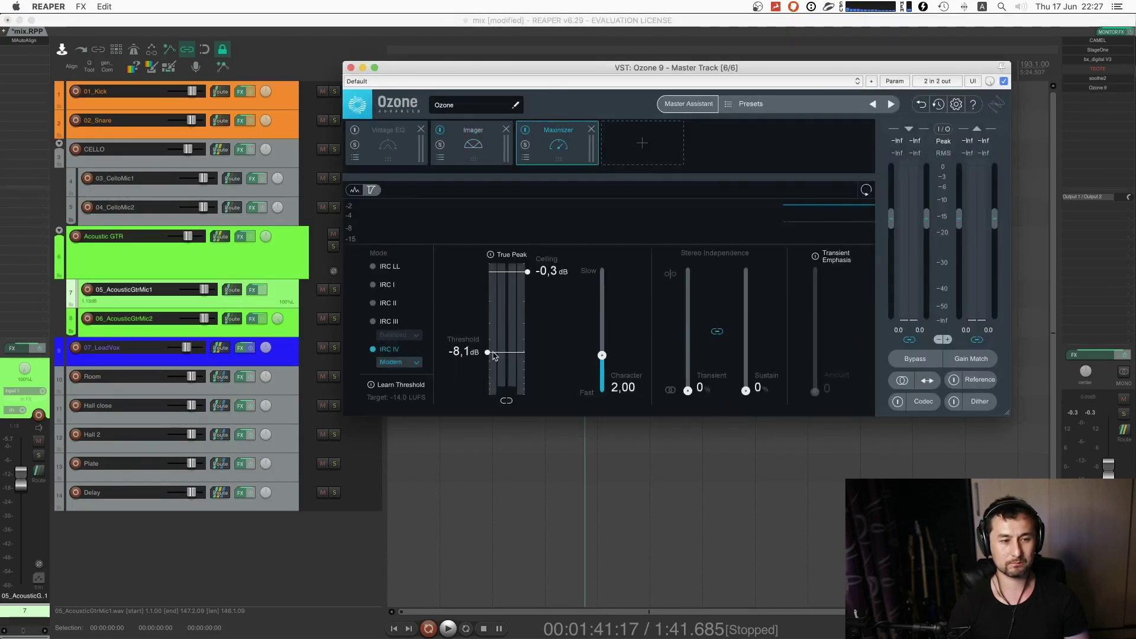
{"action": "left_click", "coordinate": [351, 68]}
{"action": "key", "text": "space"}
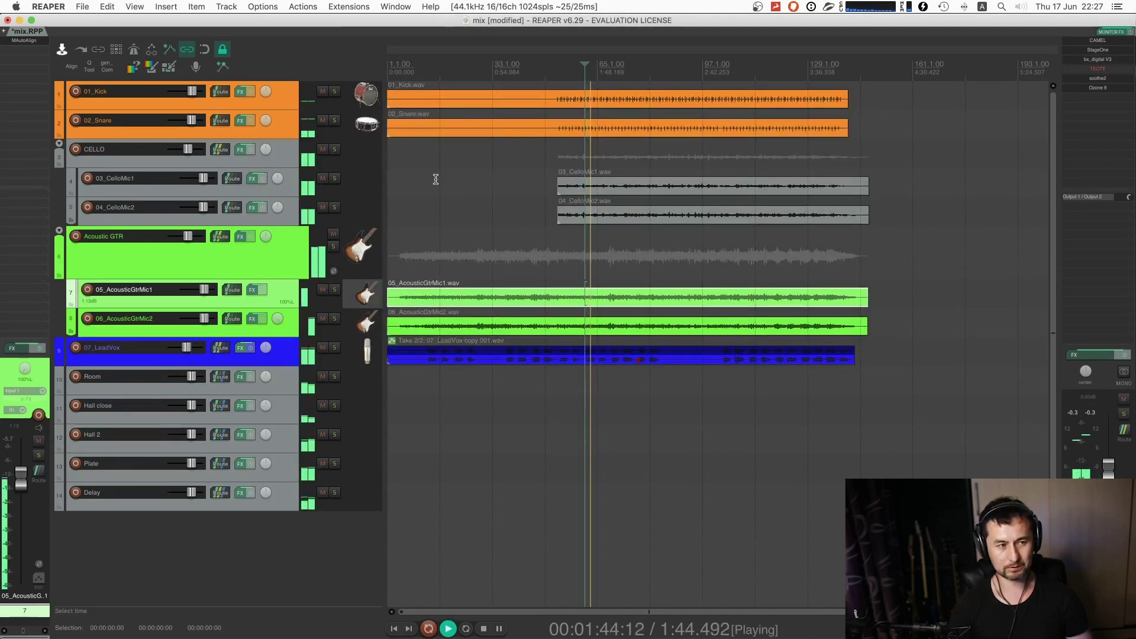
{"action": "key", "text": "b"}
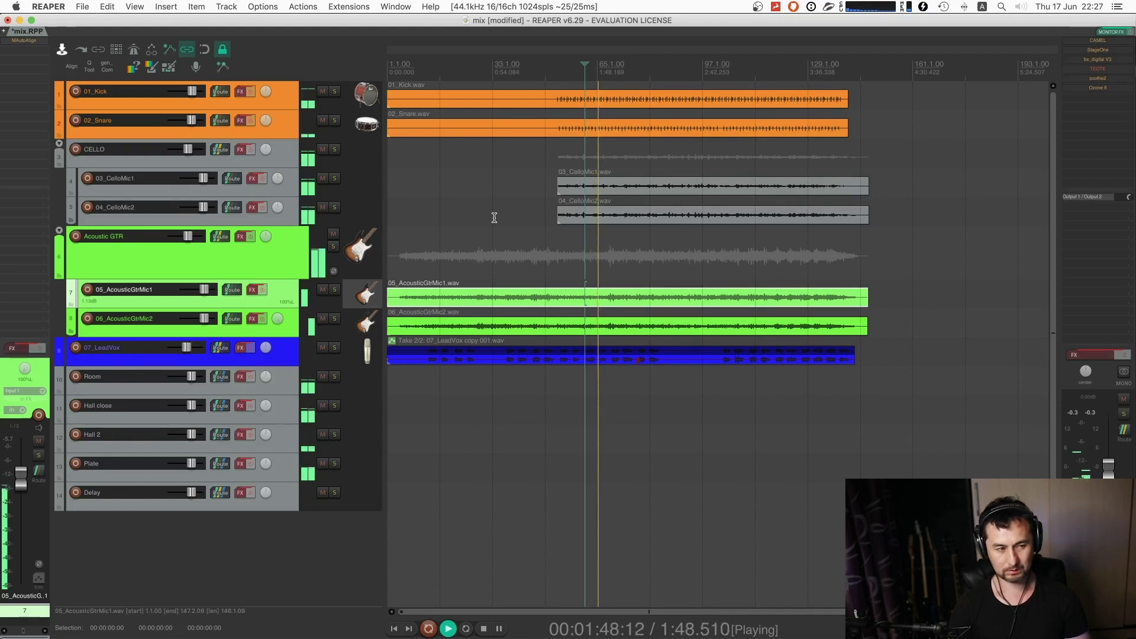
{"action": "key", "text": "b"}
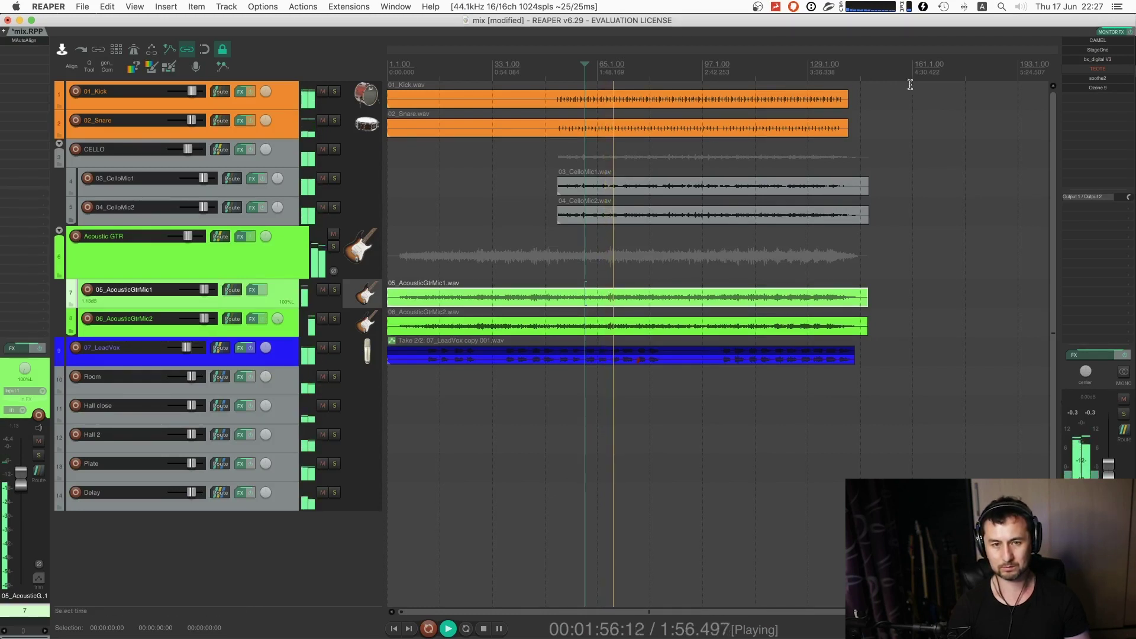
{"action": "key", "text": "space"}
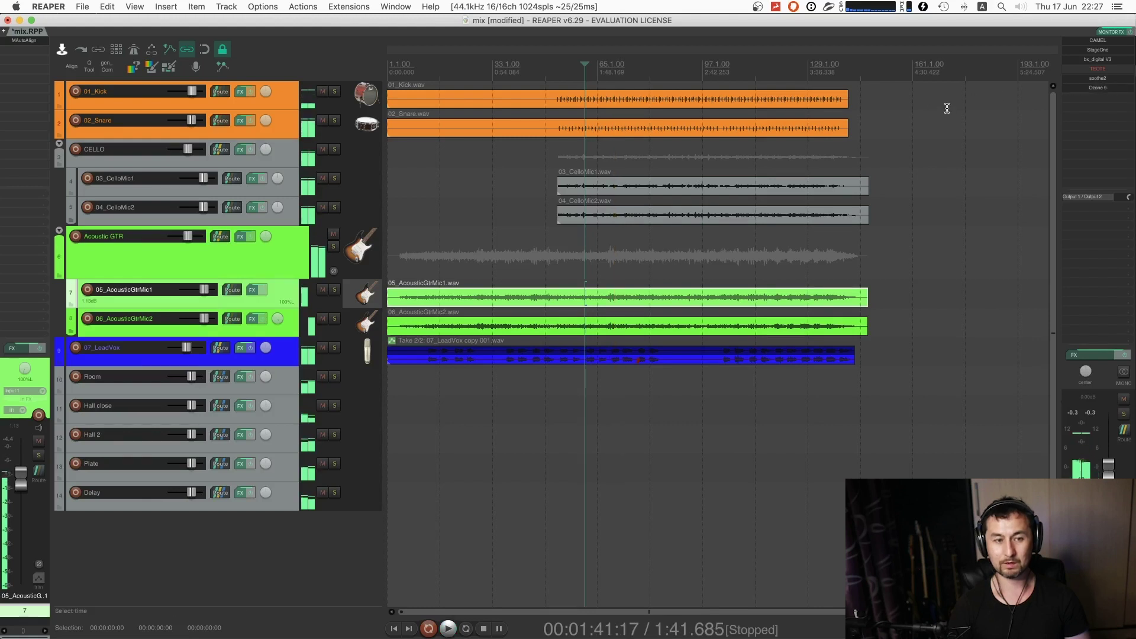
- Set the Maximizer threshold in the master track's Ozone 9 to -4.8 dB, listen to the mix, and close the plugin
{"action": "left_click", "coordinate": [1104, 89]}
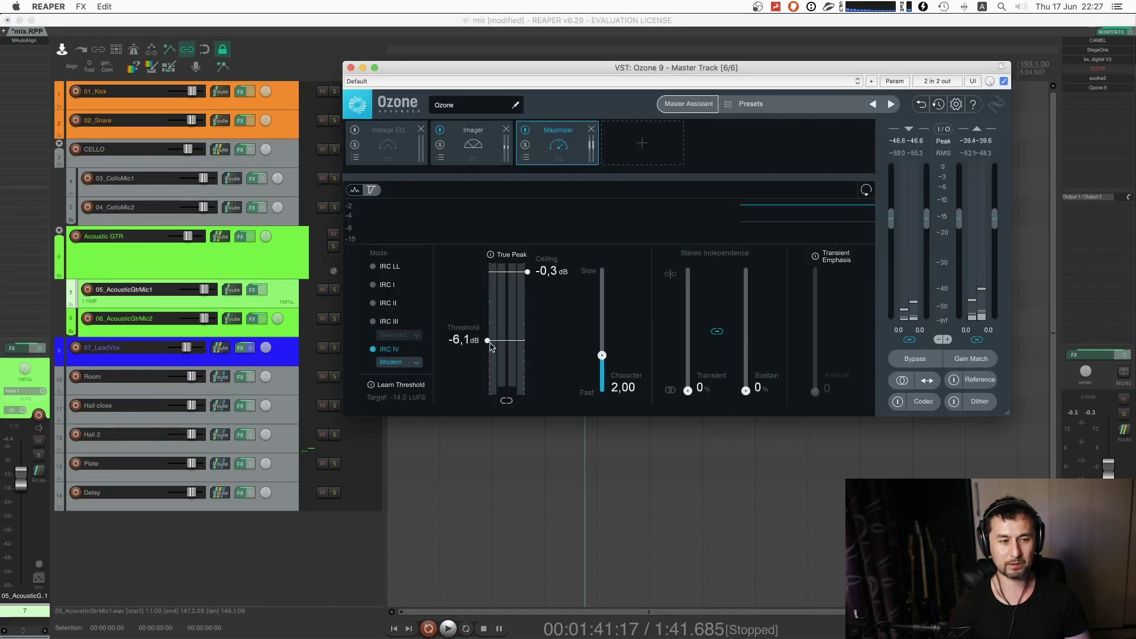
{"action": "left_click_drag", "start_coordinate": [489, 342], "coordinate": [492, 332]}
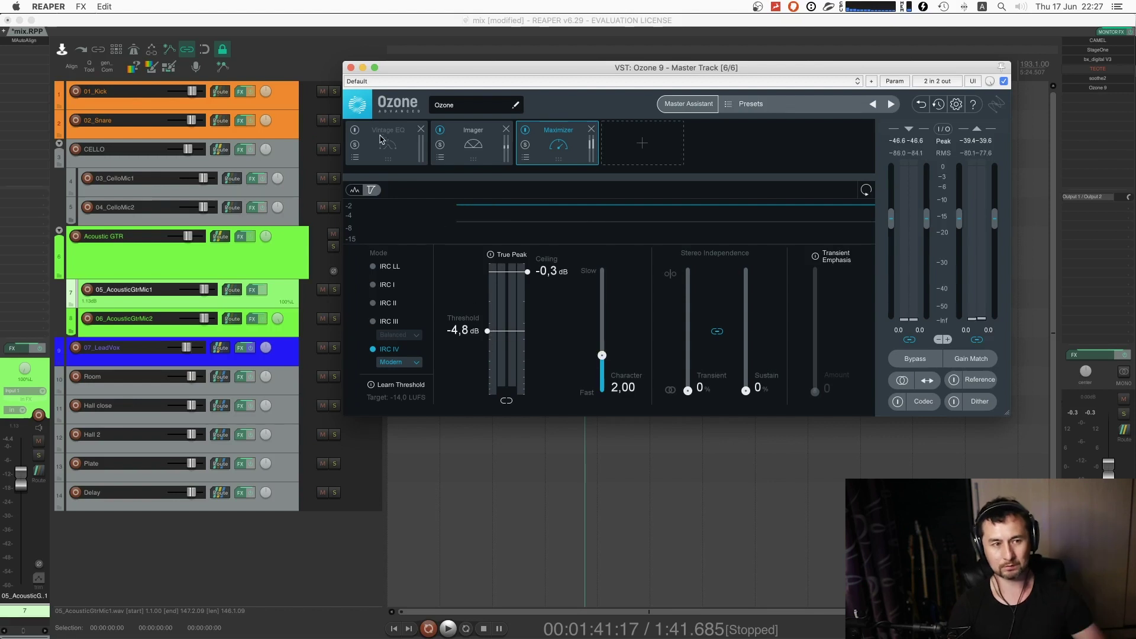
{"action": "key", "text": "space"}
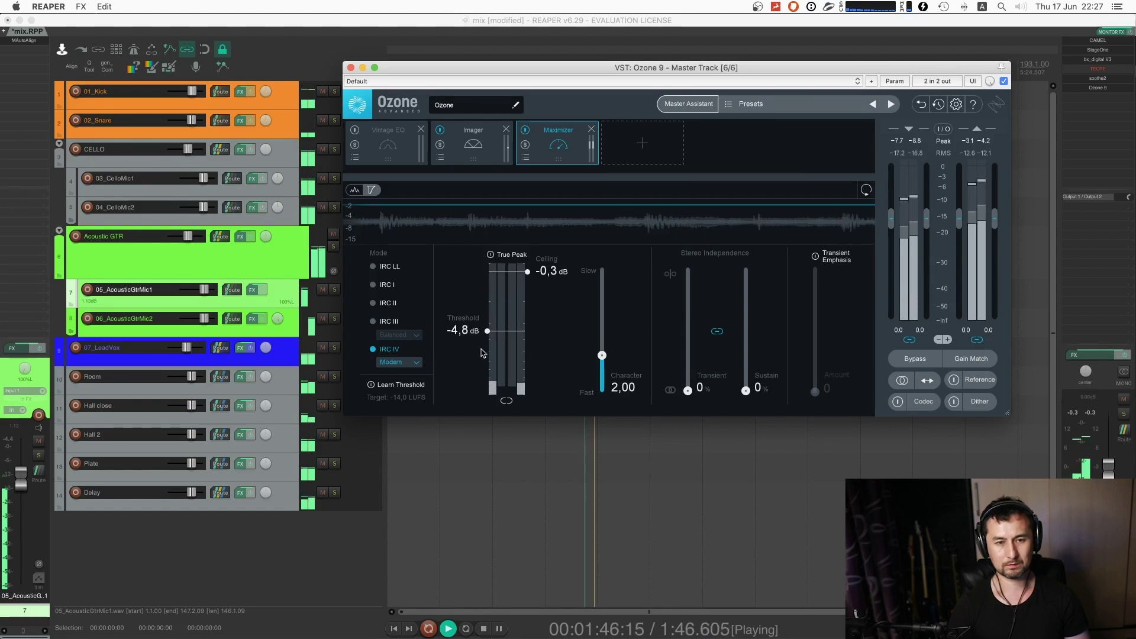
{"action": "left_click", "coordinate": [351, 68]}
{"action": "key", "text": "space"}
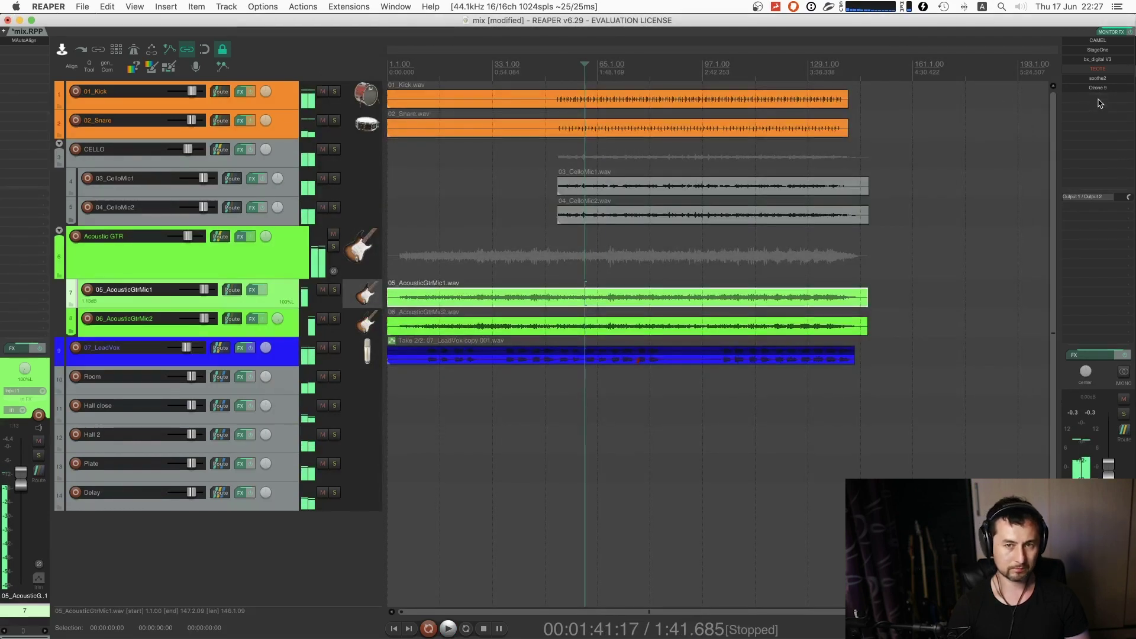
- Add the VST SSLComp Stereo (Waves) compressor to the master track and move it directly after bx_digital V3
{"action": "double_click", "coordinate": [1099, 104]}
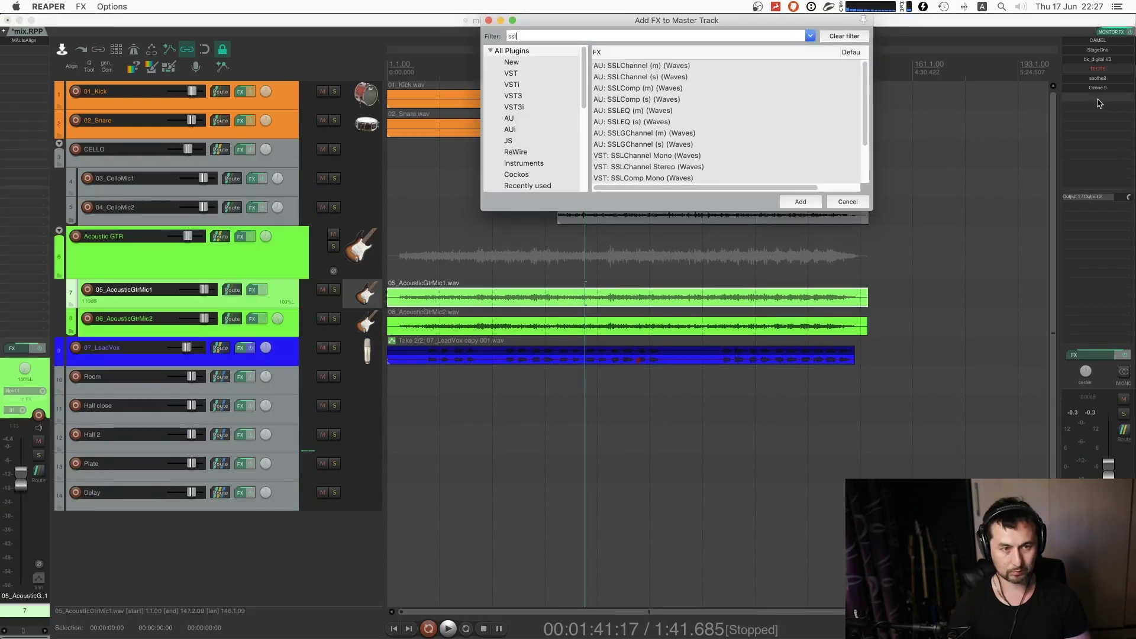
{"action": "scroll", "coordinate": [664, 182], "scroll_direction": "down", "scroll_amount": 1}
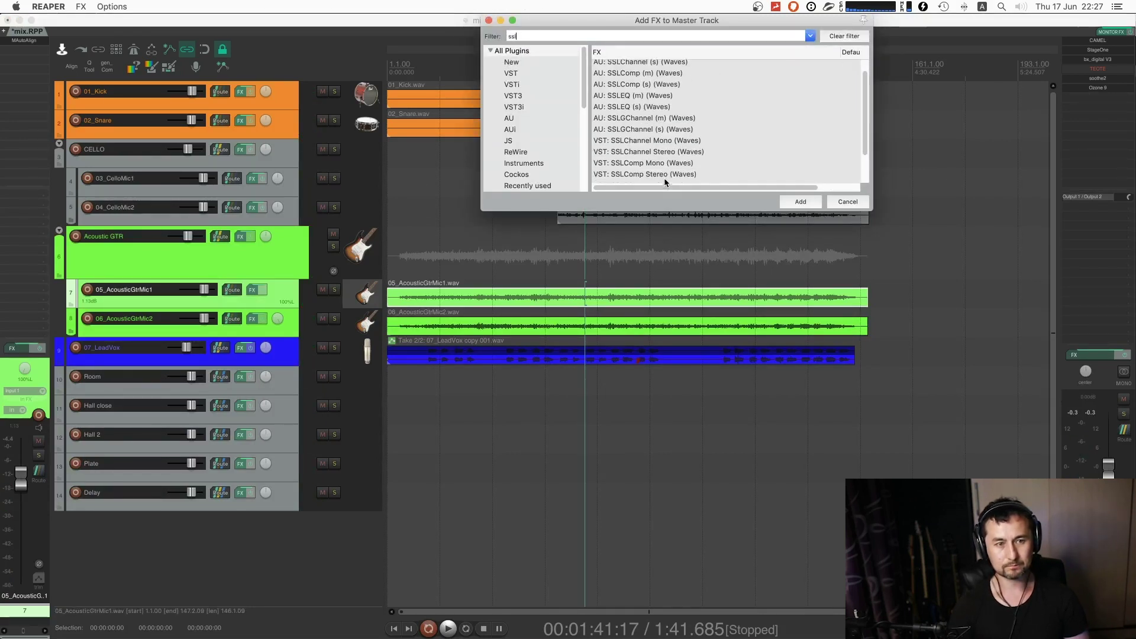
{"action": "double_click", "coordinate": [664, 174]}
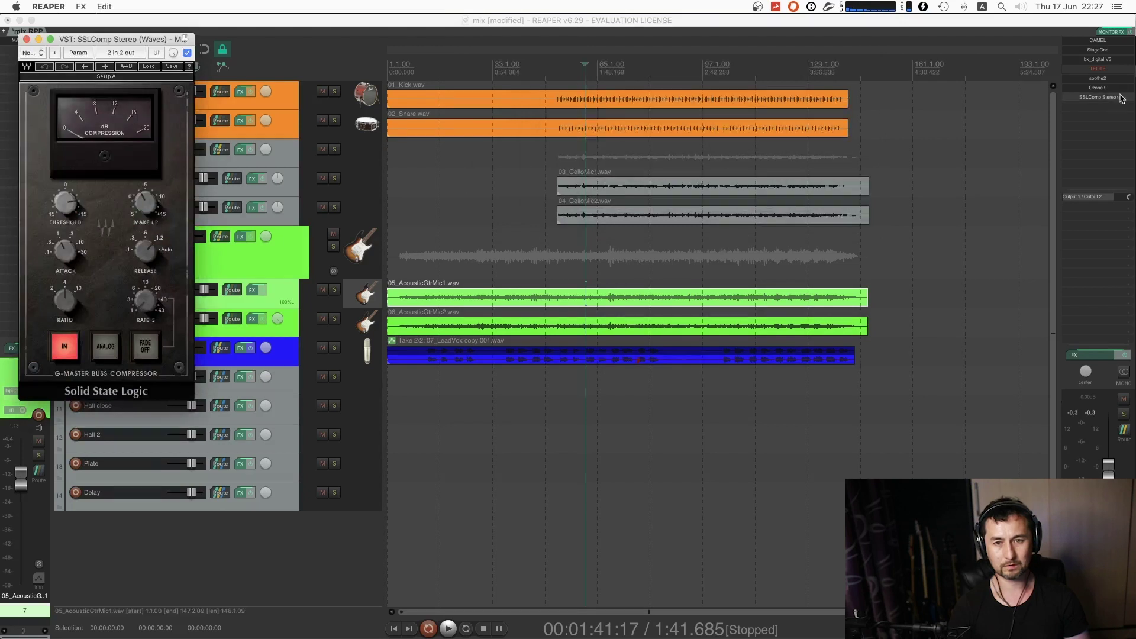
{"action": "left_click_drag", "start_coordinate": [1111, 76], "coordinate": [1109, 69]}
- Play the mix briefly with SSLComp Stereo on the master, stop playback, and remove the compressor from the chain
{"action": "key", "text": "space"}
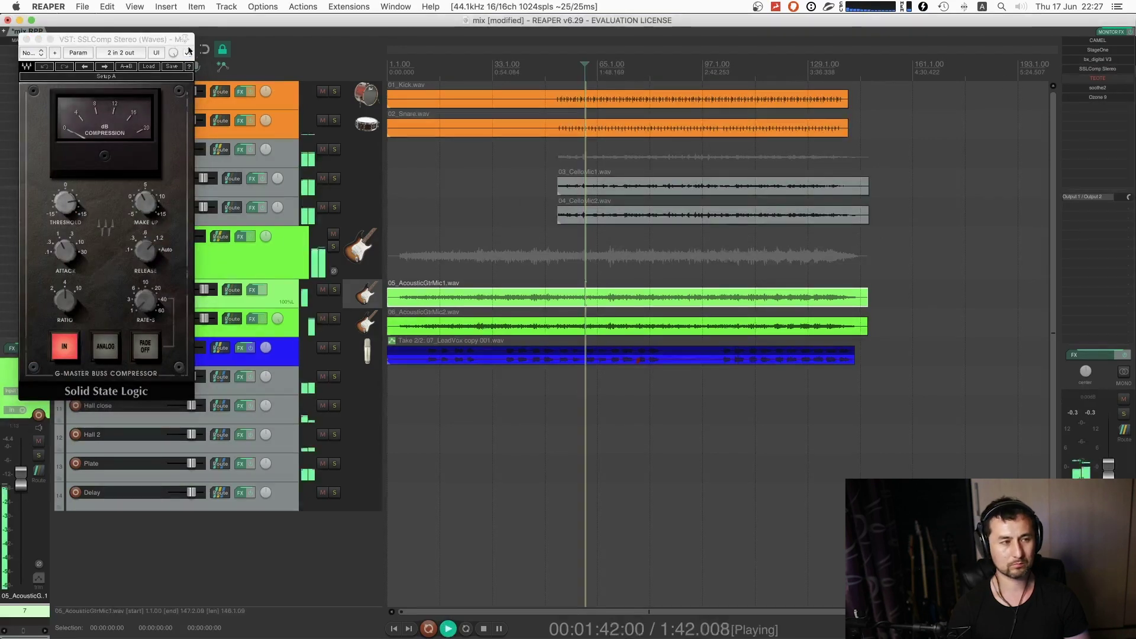
{"action": "left_click_drag", "start_coordinate": [149, 40], "coordinate": [730, 130]}
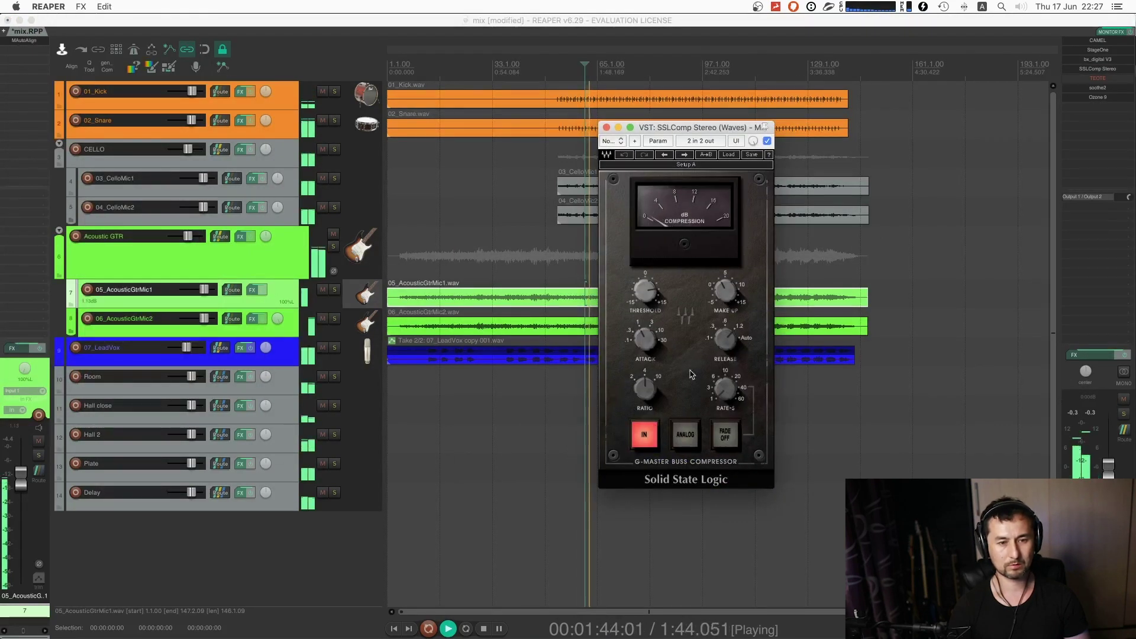
{"action": "key", "text": "space"}
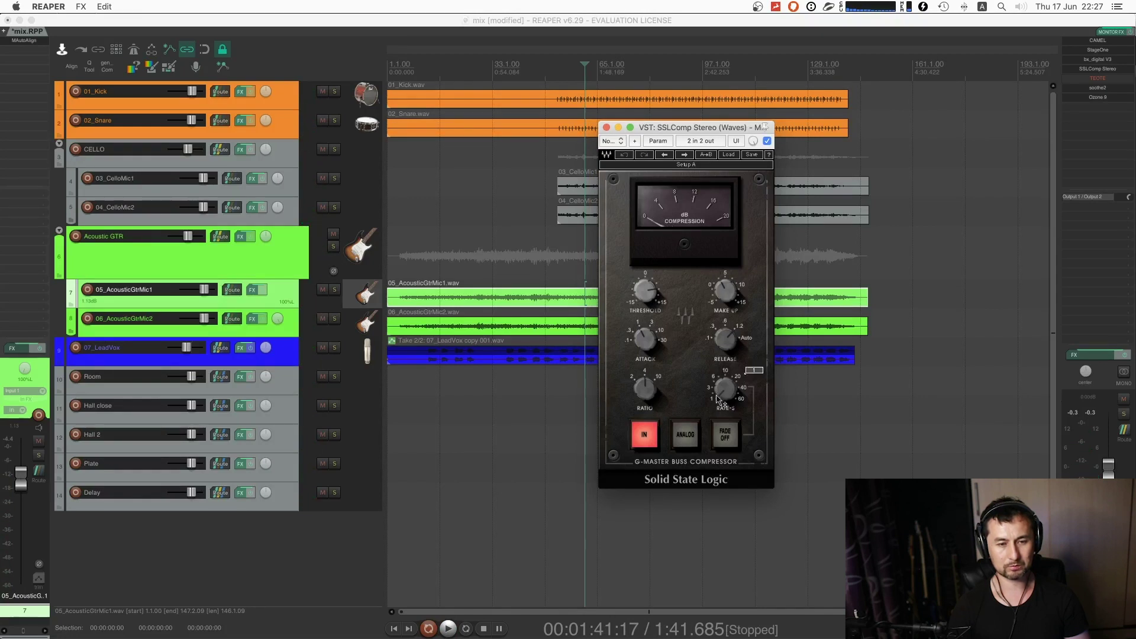
{"action": "left_click", "coordinate": [1104, 70], "text": "alt"}
- Find the VST Softube/Summit Audio TLA-100A with the filter "tla" and add it to the master track
{"action": "left_click", "coordinate": [1095, 122]}
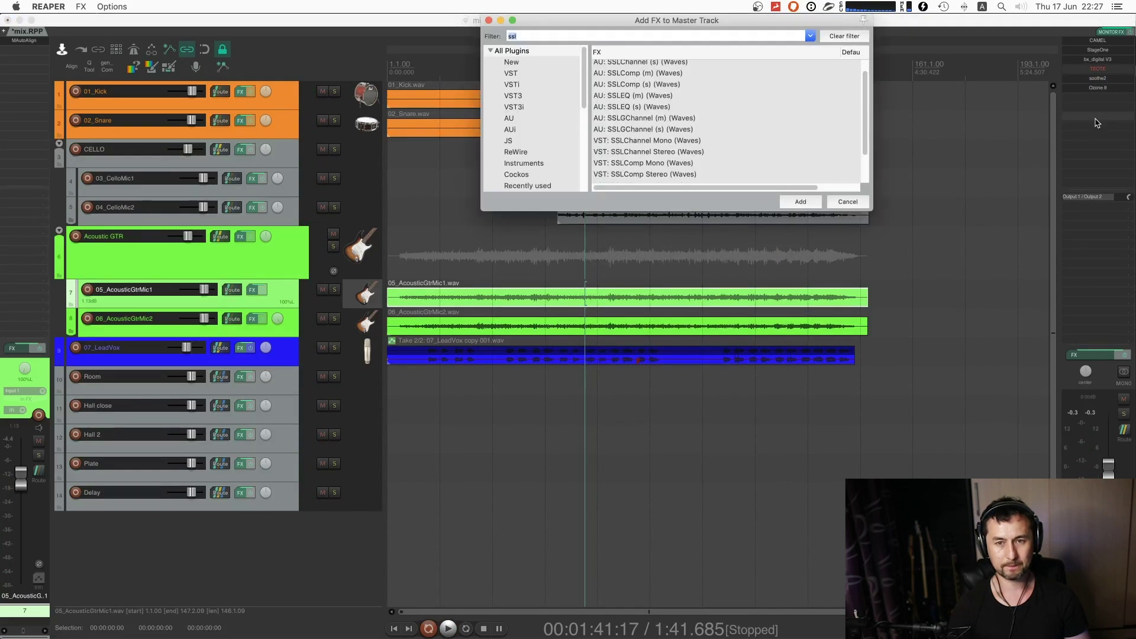
{"action": "type", "text": "t"}
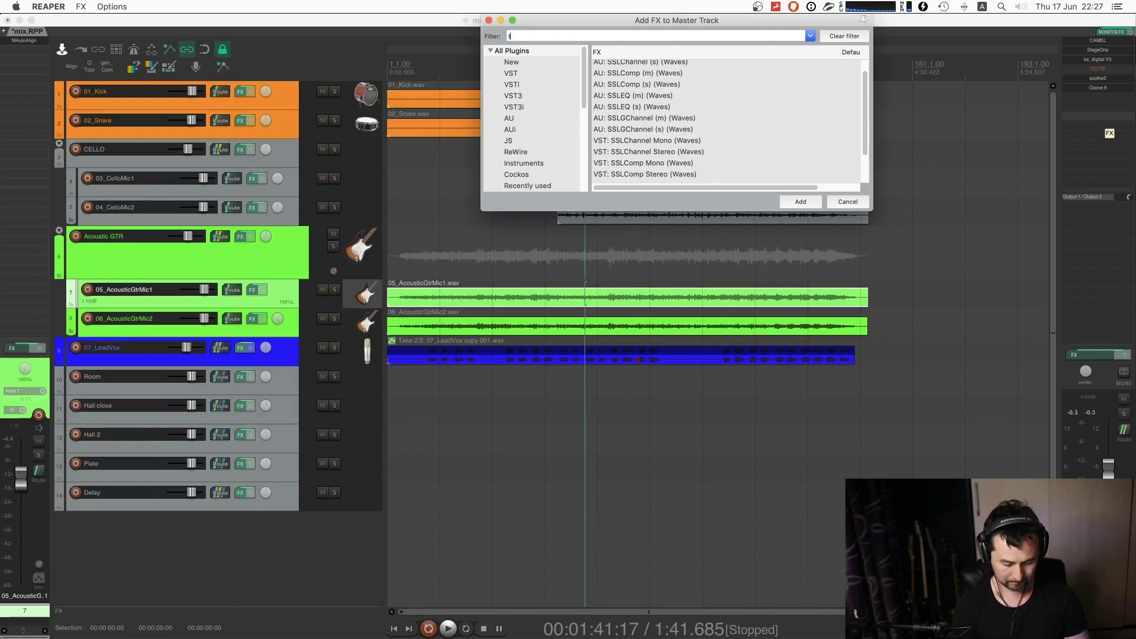
{"action": "type", "text": "la"}
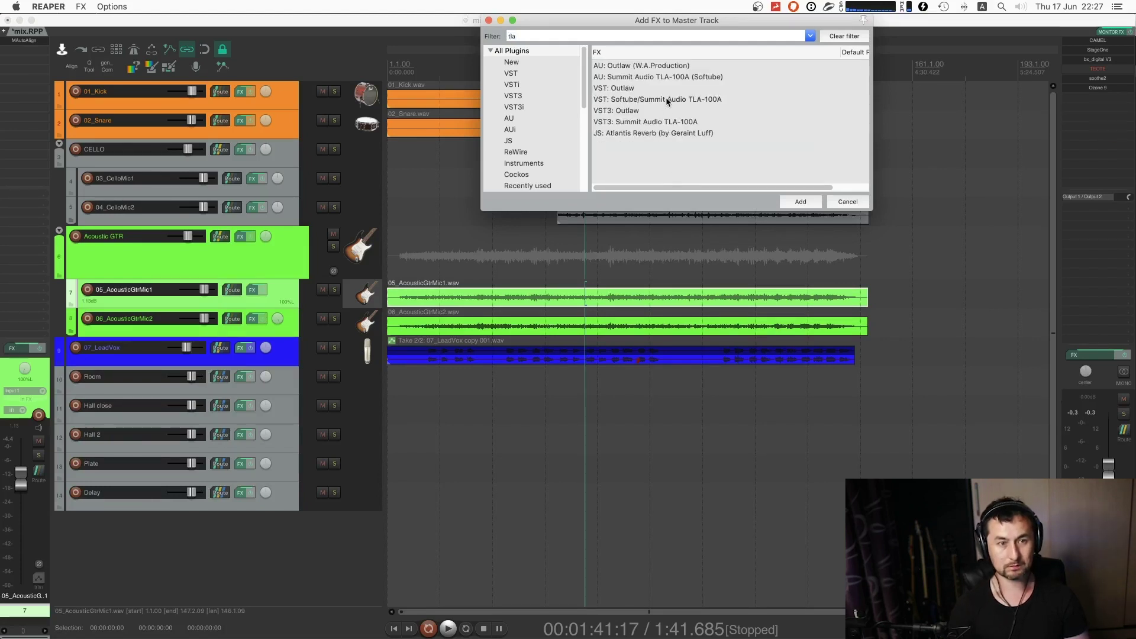
{"action": "left_click", "coordinate": [666, 99]}
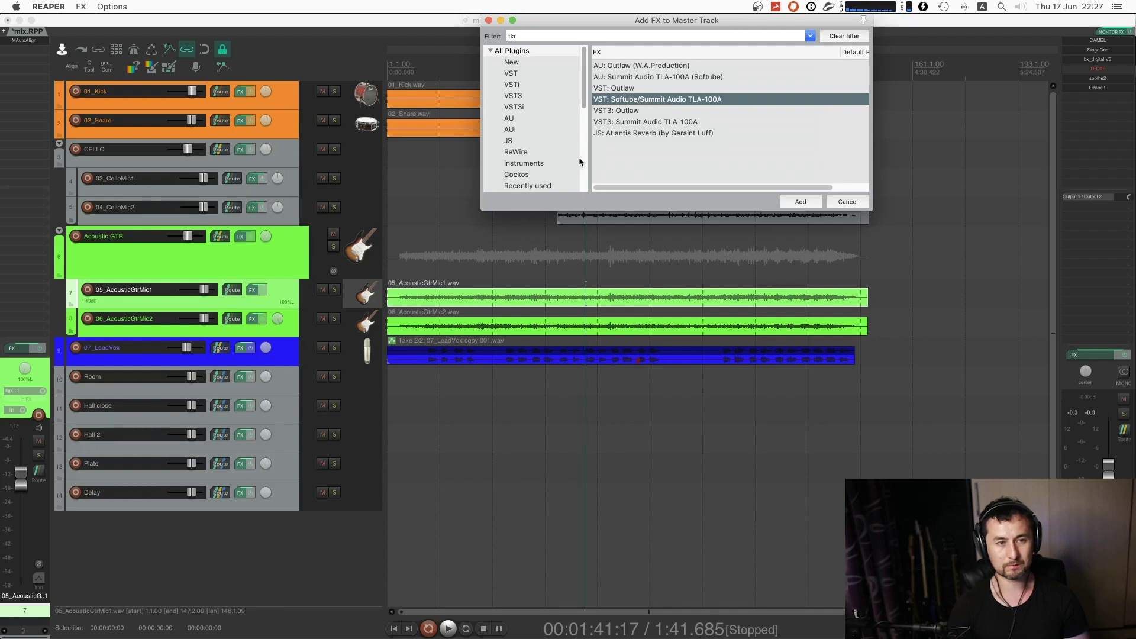
{"action": "left_click", "coordinate": [801, 201]}
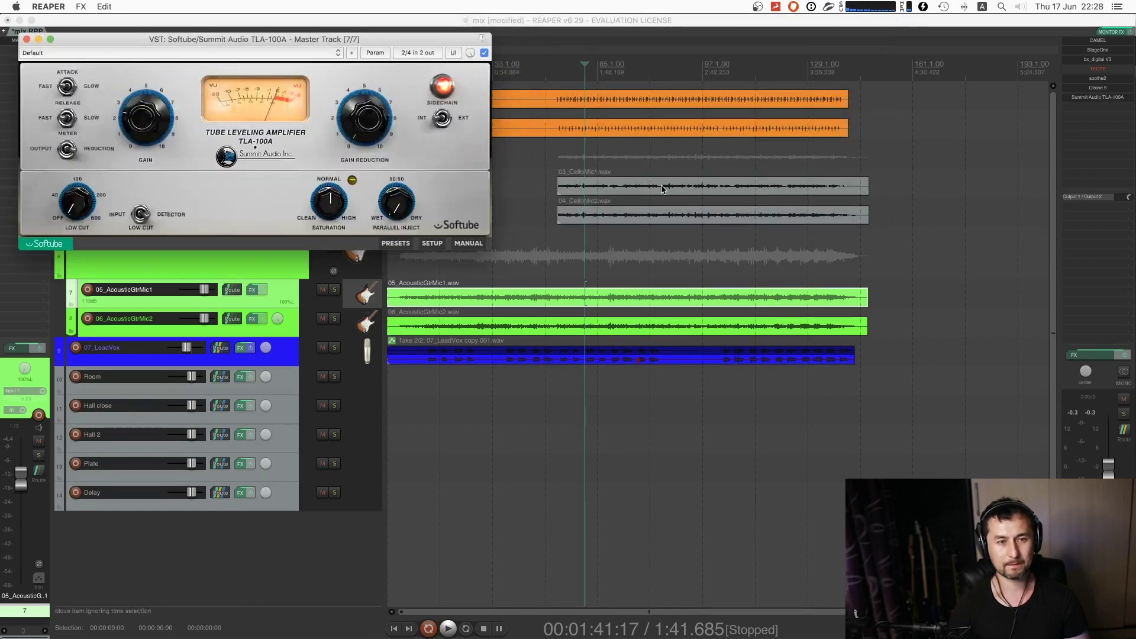
- Play the mix and set the Low Cut of the master track's TLA-100A to 118 Hz
{"action": "key", "text": "space"}
{"action": "left_click_drag", "start_coordinate": [413, 39], "coordinate": [840, 190]}
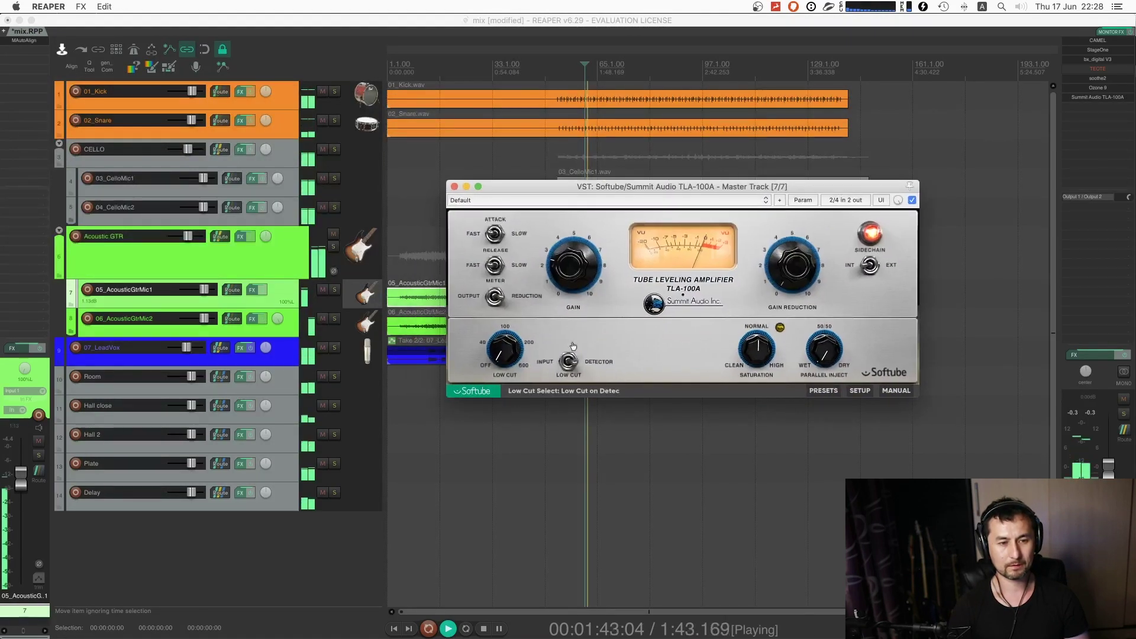
{"action": "left_click_drag", "start_coordinate": [502, 347], "coordinate": [505, 306]}
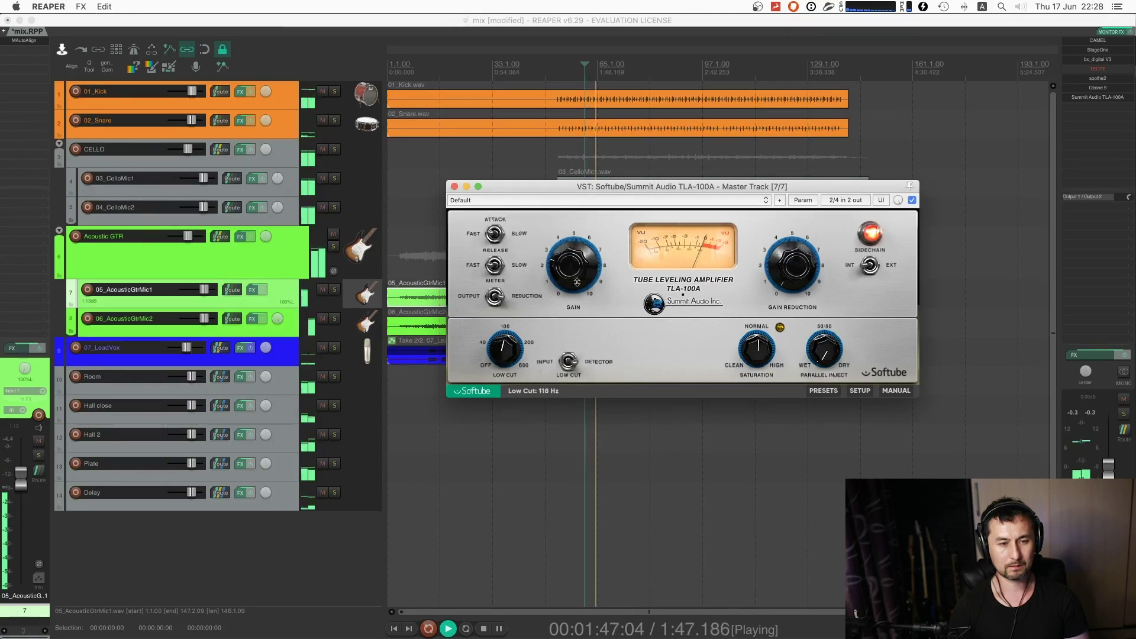
- Move the TLA-100A ahead of Ozone 9 in the master chain and set its Release to Medium
{"action": "left_click", "coordinate": [1109, 99]}
{"action": "left_click_drag", "start_coordinate": [1109, 96], "coordinate": [1099, 86]}
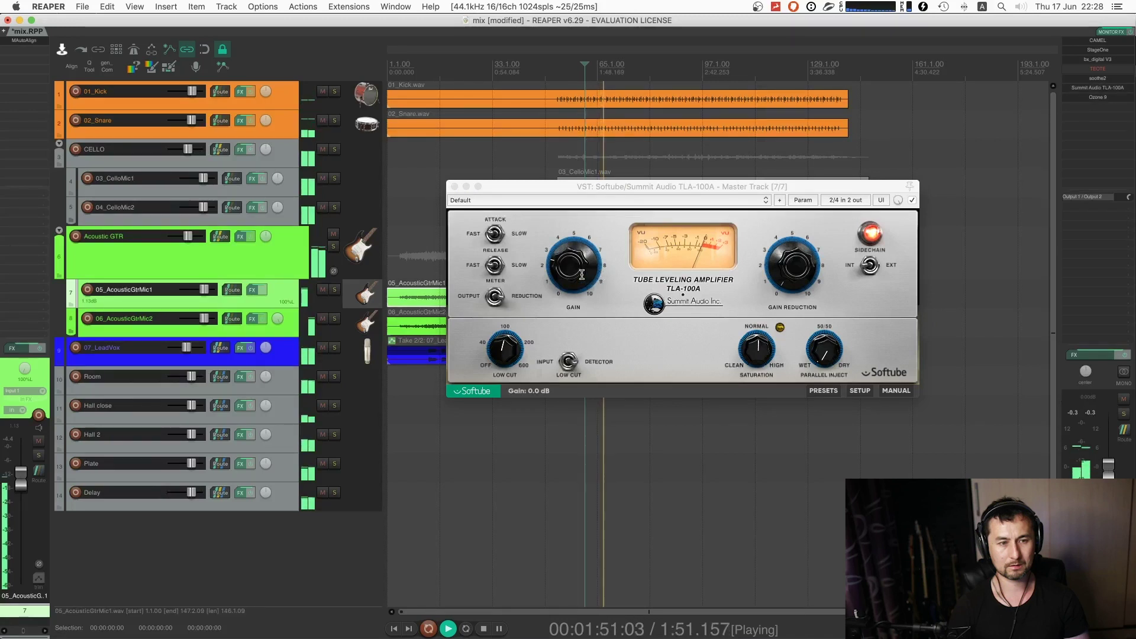
{"action": "left_click", "coordinate": [494, 265]}
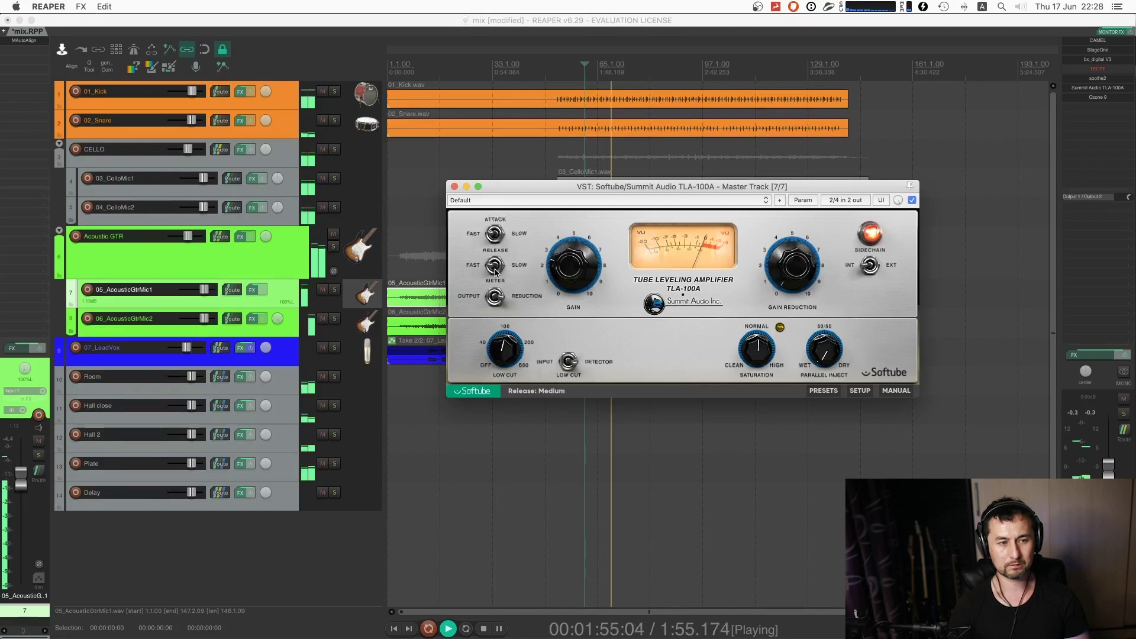
- Set the master TLA-100A's Low Cut to 248 Hz, Gain Reduction to 3.4 and Gain to 2.4 dB during playback
{"action": "left_click_drag", "start_coordinate": [568, 269], "coordinate": [569, 266]}
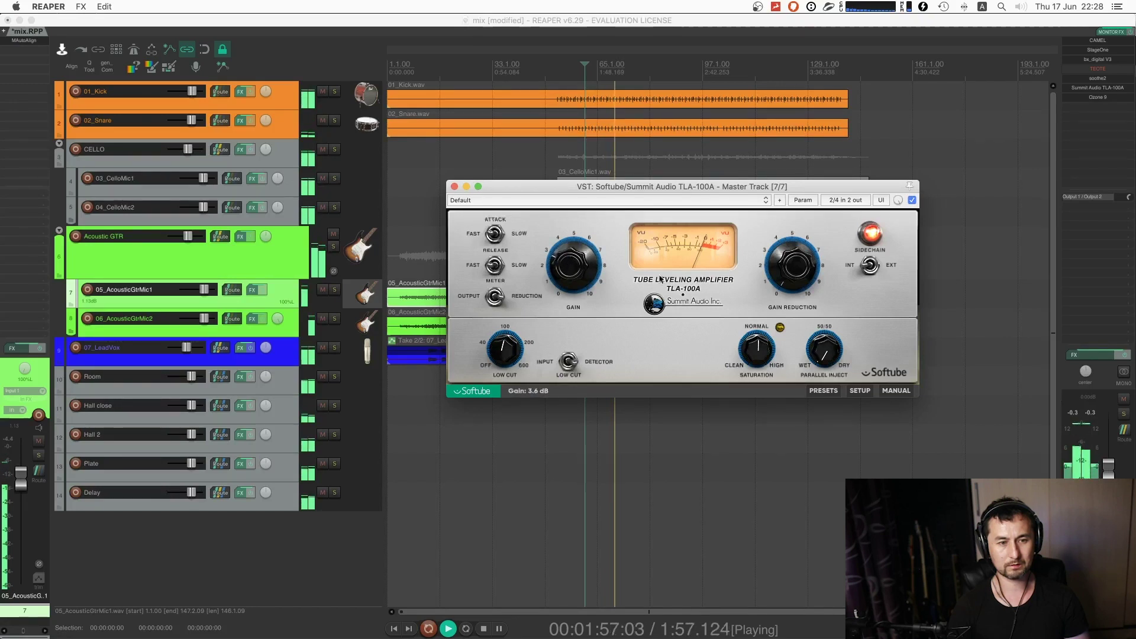
{"action": "left_click_drag", "start_coordinate": [805, 242], "coordinate": [804, 253]}
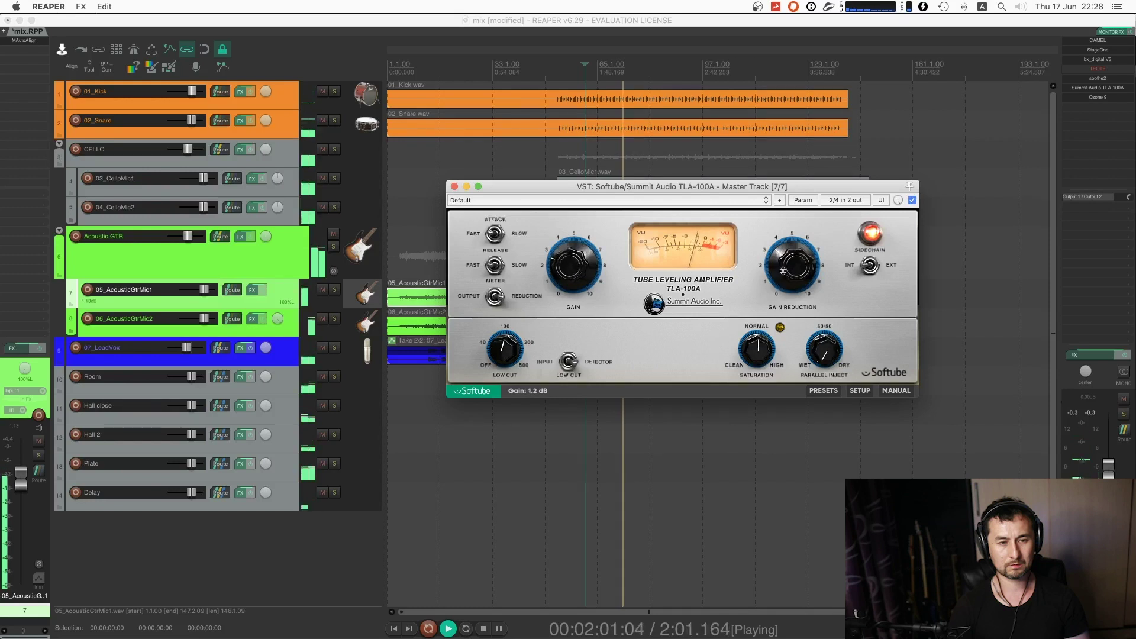
{"action": "left_click_drag", "start_coordinate": [509, 357], "coordinate": [516, 337]}
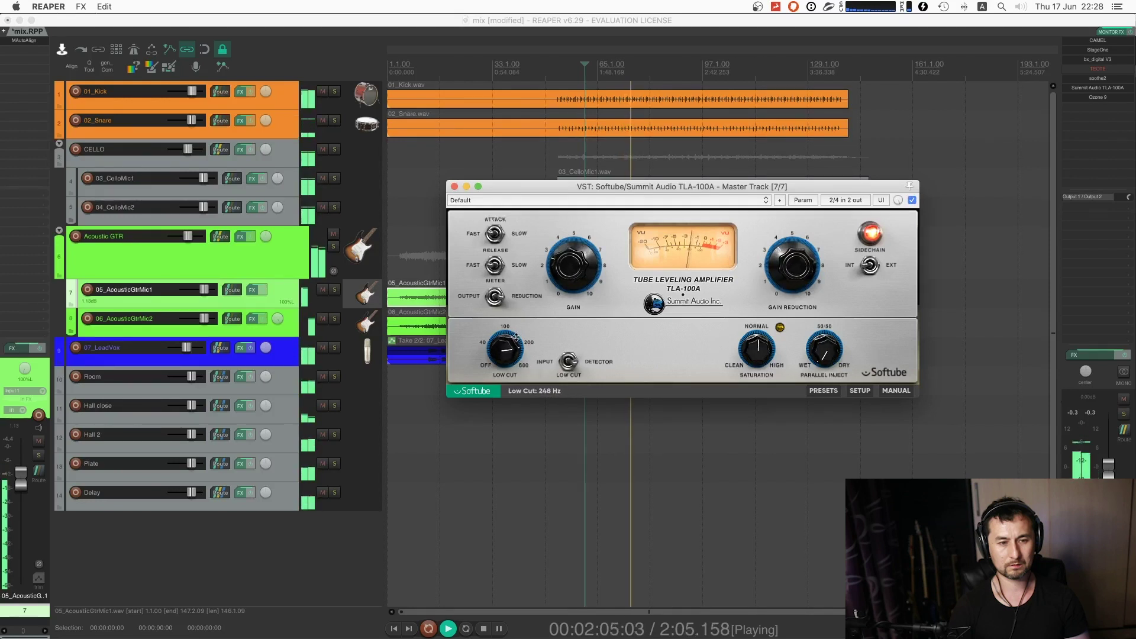
{"action": "left_click_drag", "start_coordinate": [805, 272], "coordinate": [790, 271]}
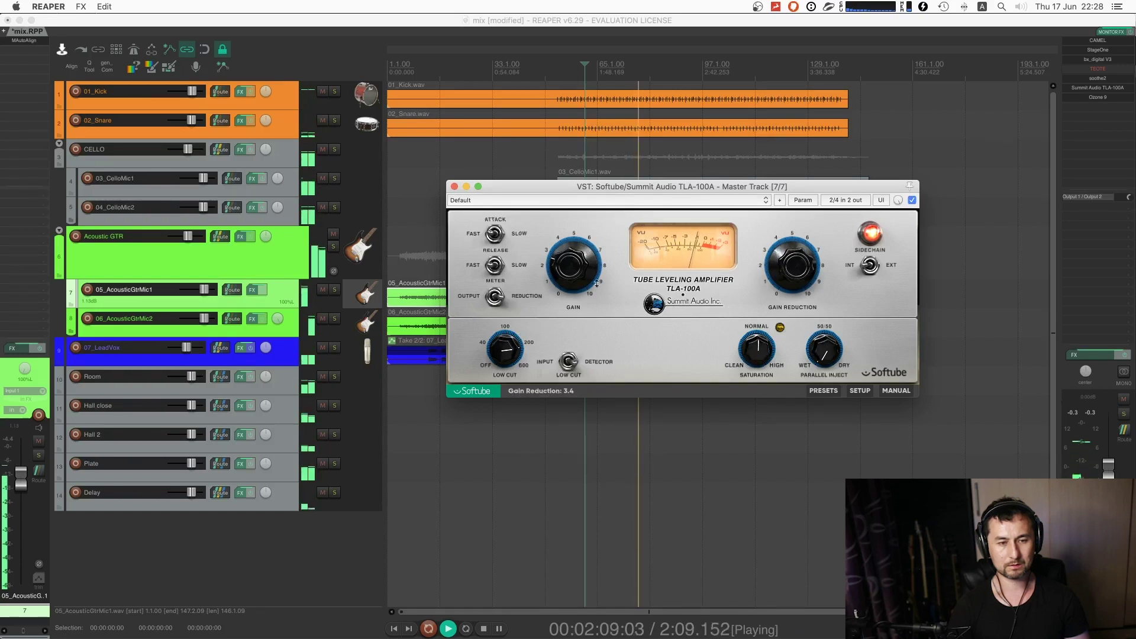
{"action": "mouse_move", "coordinate": [584, 275]}
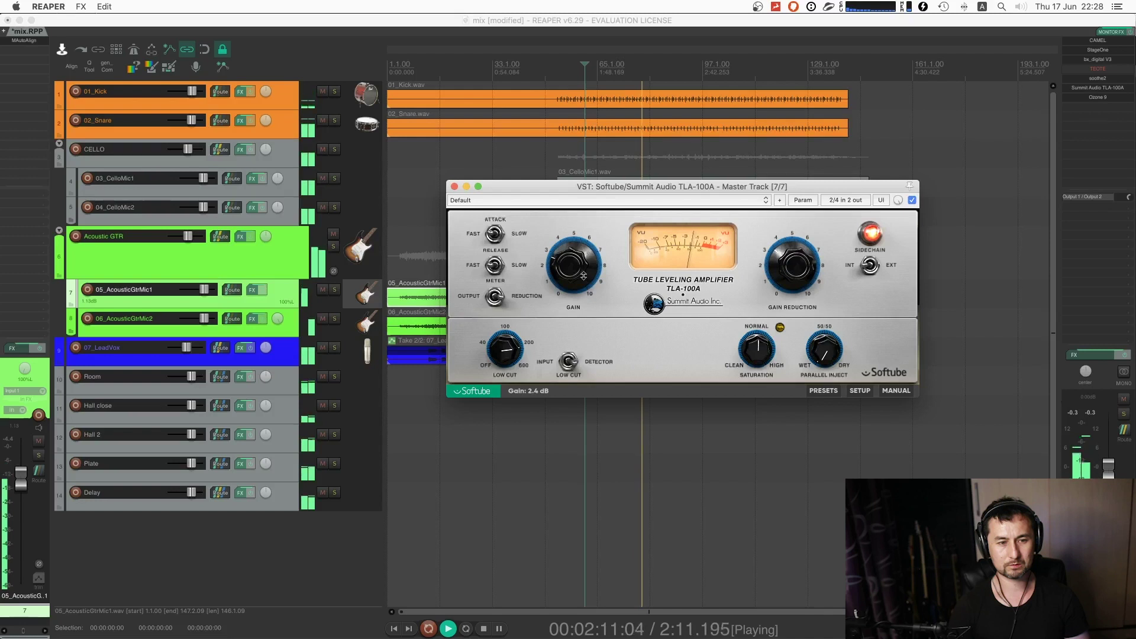
- Bypass the master TLA-100A, set the Ozone 9 Maximizer threshold to -4.5 dB, and close Ozone 9
{"action": "mouse_move", "coordinate": [899, 201]}
{"action": "left_mouse_down"}
{"action": "mouse_move", "coordinate": [898, 260]}
{"action": "mouse_move", "coordinate": [898, 201]}
{"action": "left_mouse_up"}
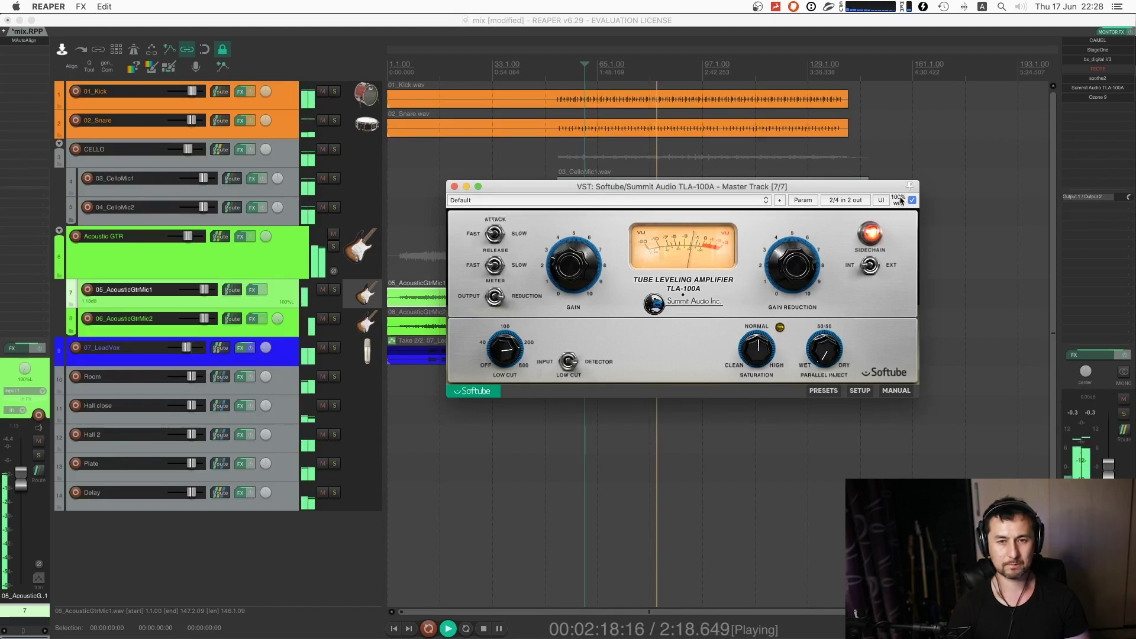
{"action": "left_click", "coordinate": [1099, 90], "text": "shift"}
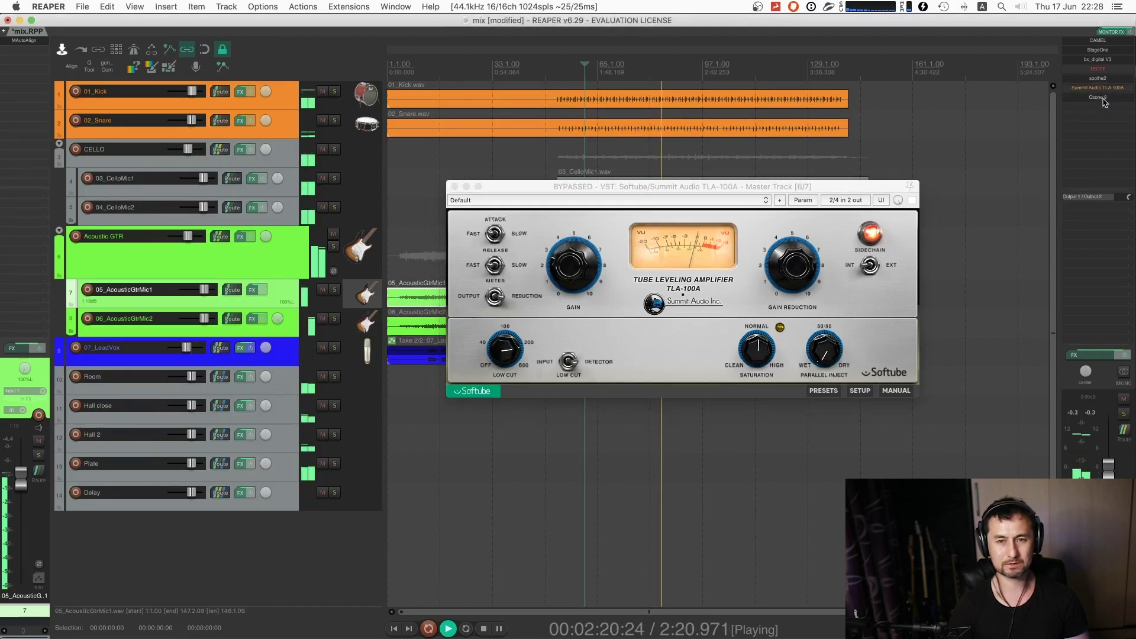
{"action": "left_click", "coordinate": [1099, 98]}
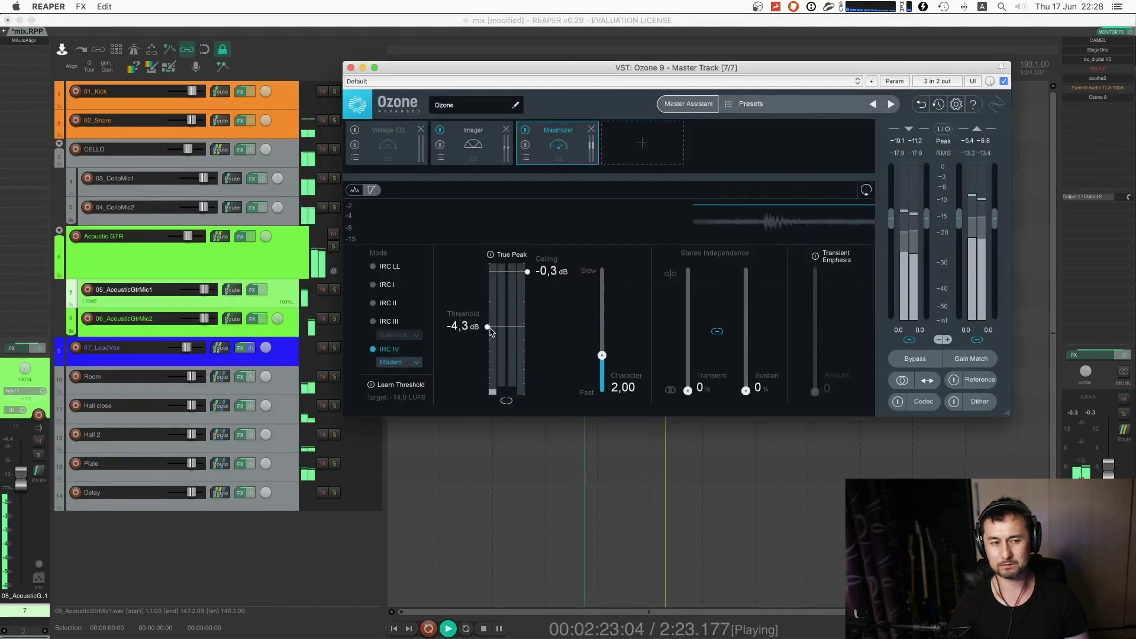
{"action": "left_click_drag", "start_coordinate": [489, 332], "coordinate": [490, 336]}
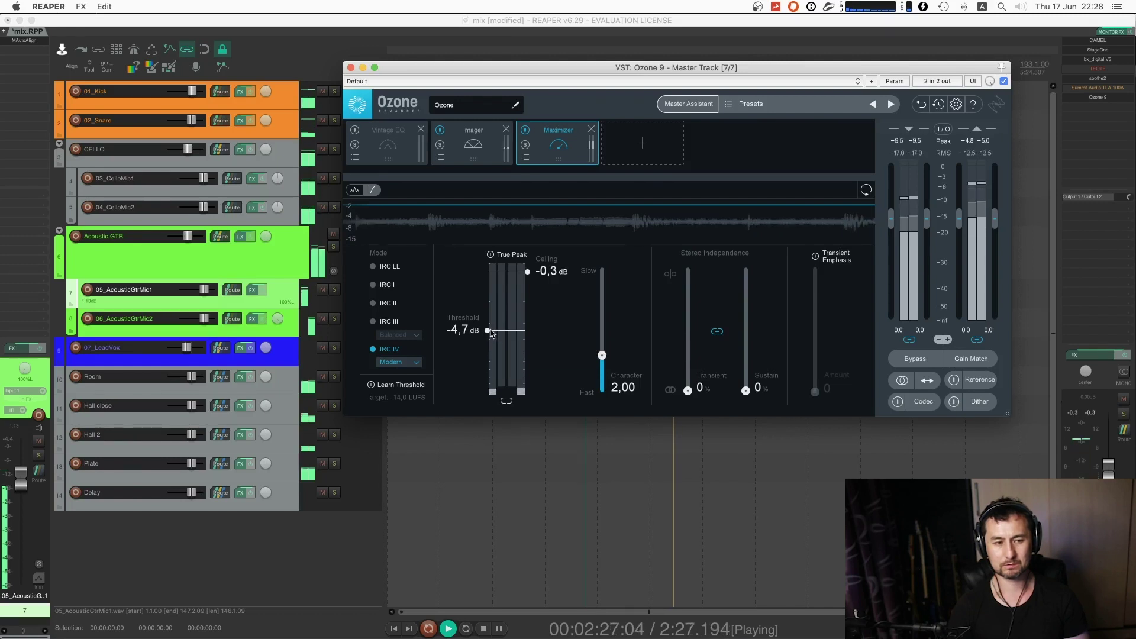
{"action": "left_click_drag", "start_coordinate": [491, 333], "coordinate": [488, 332]}
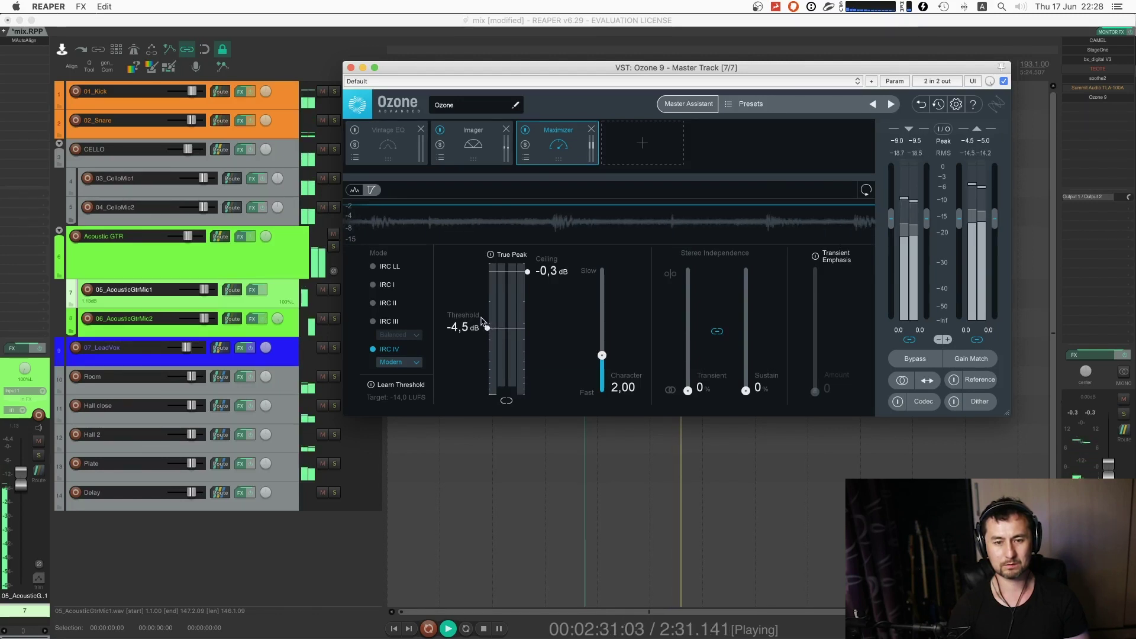
{"action": "left_click", "coordinate": [350, 69]}
- Close the TLA-100A window, select the Acoustic GTR track, and stop playback
{"action": "left_click", "coordinate": [217, 137]}
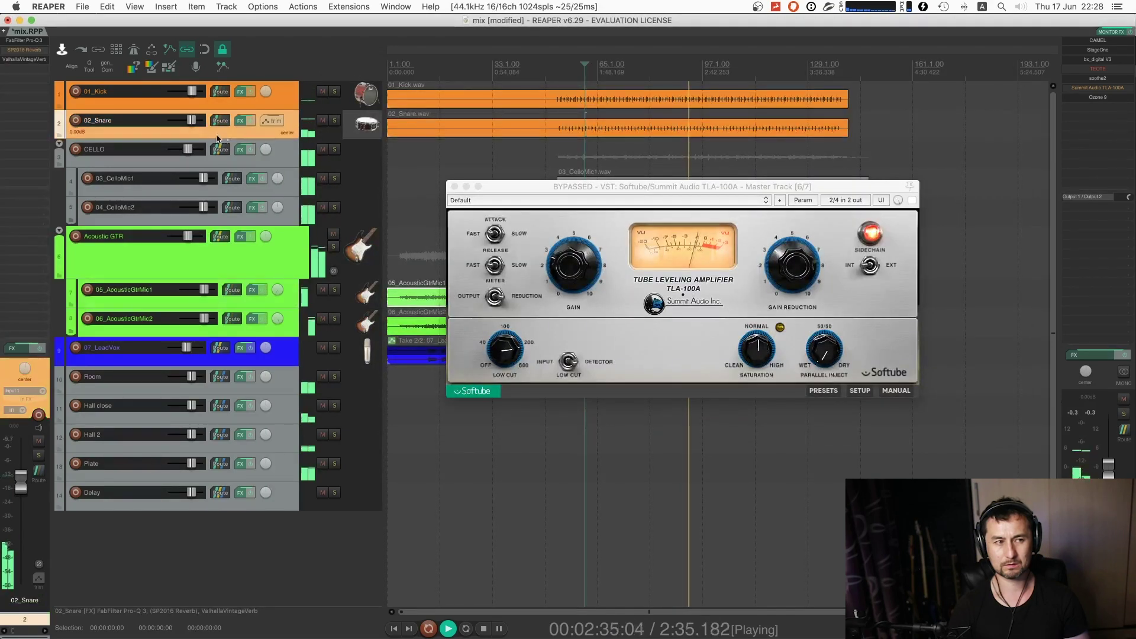
{"action": "left_click", "coordinate": [454, 186]}
{"action": "left_click", "coordinate": [348, 266]}
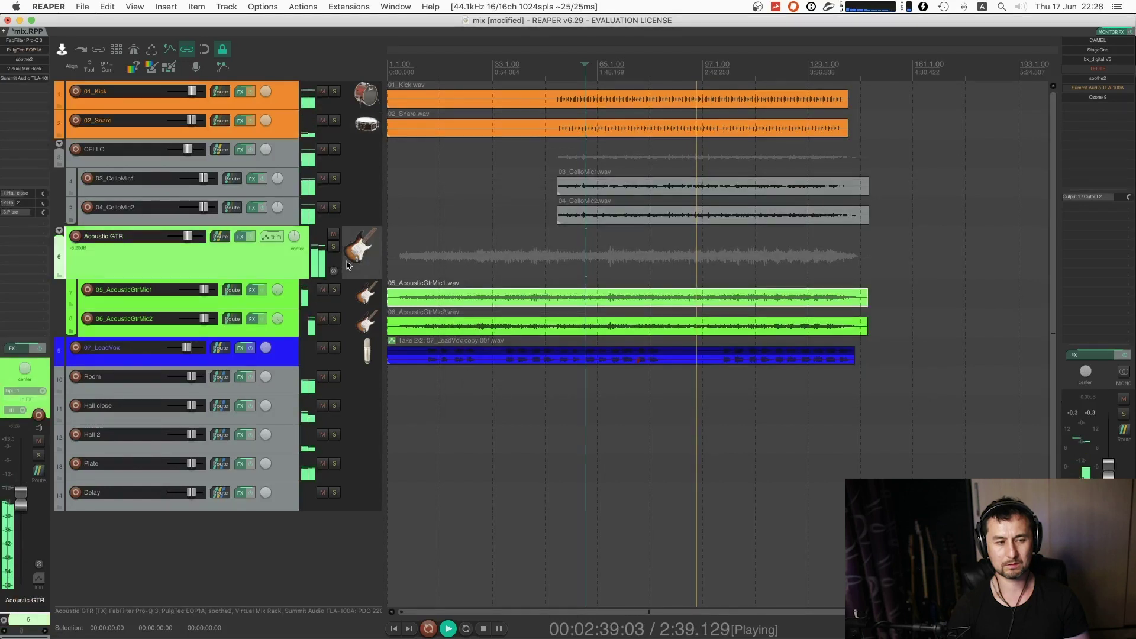
{"action": "key", "text": "space"}
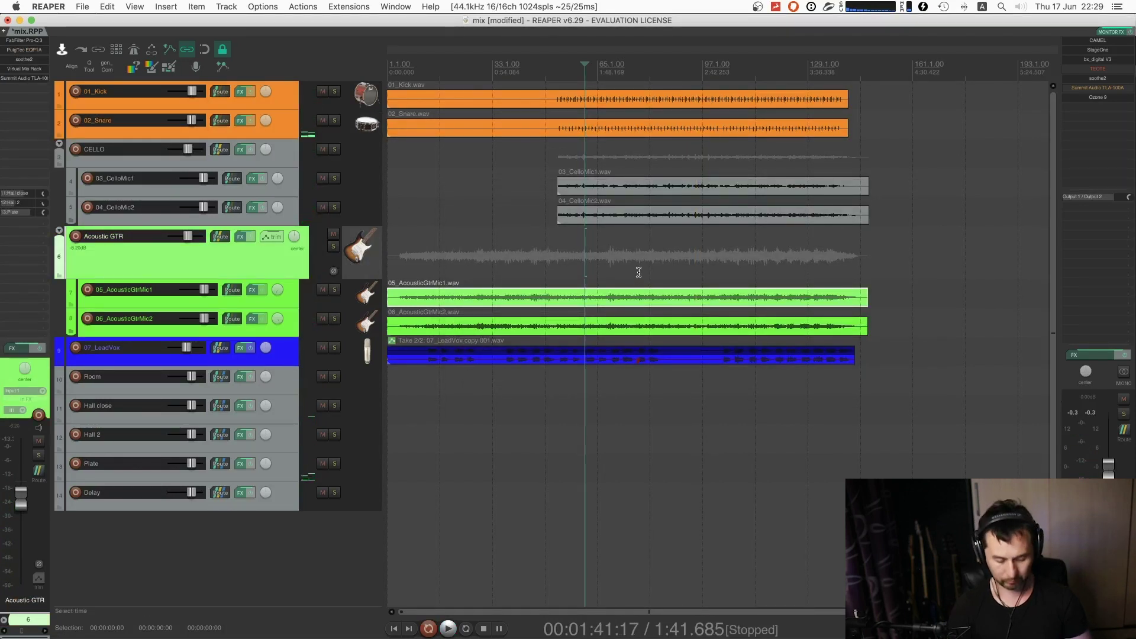
- Play the mix and compare it with all track and master effects bypassed and enabled
{"action": "key", "text": "space"}
{"action": "key", "text": "super+b"}
{"action": "scroll", "coordinate": [615, 264], "scroll_direction": "down", "scroll_amount": 1}
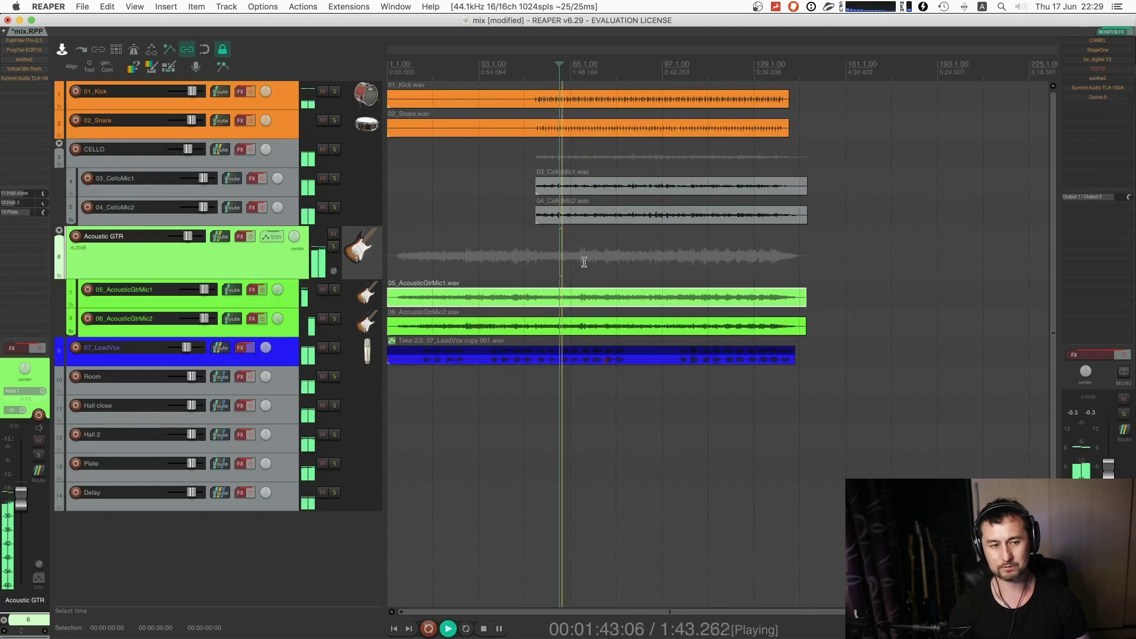
{"action": "key", "text": "super+b"}
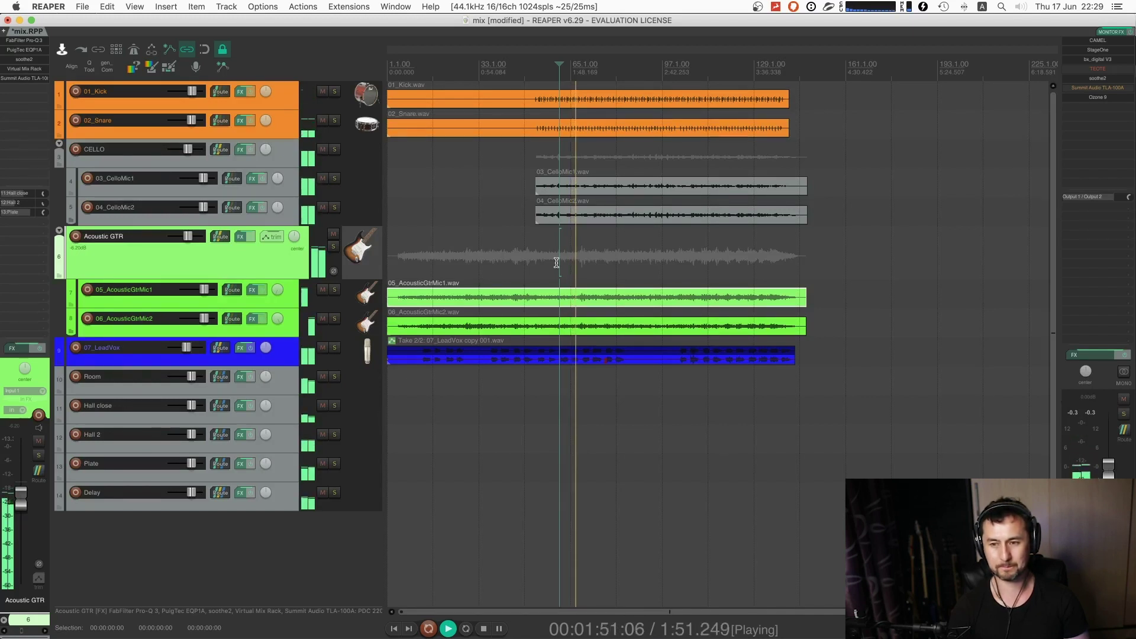
- In the master's TLA-100A, set Gain Reduction to 6.3, switch the Low Cut to Input, and set it to 256 Hz
{"action": "left_click", "coordinate": [1086, 89]}
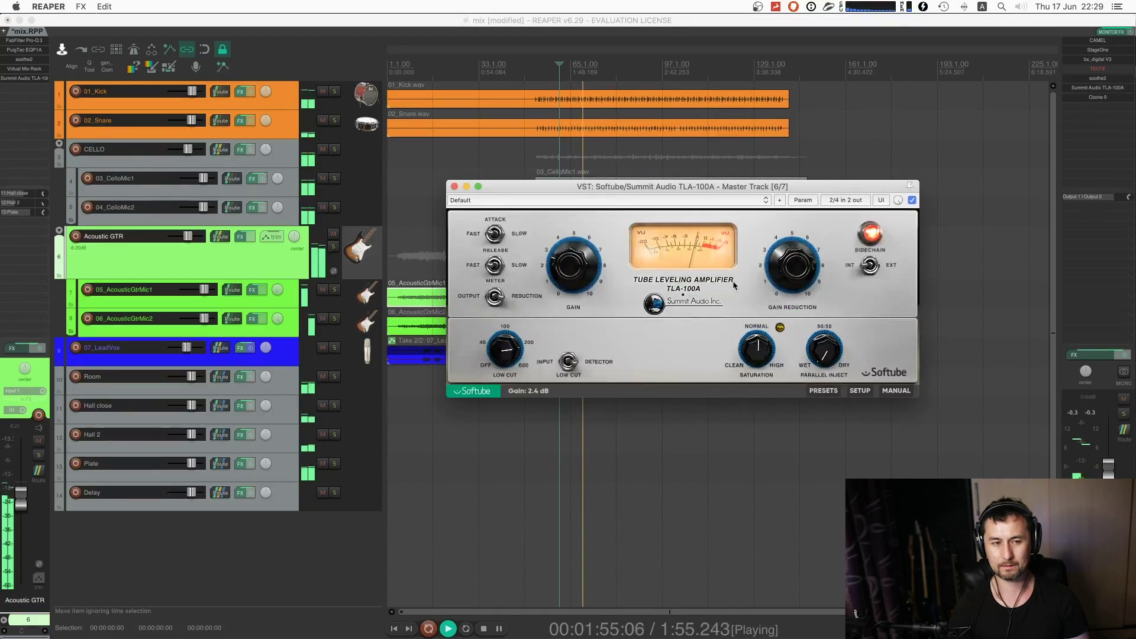
{"action": "left_click_drag", "start_coordinate": [802, 277], "coordinate": [798, 260]}
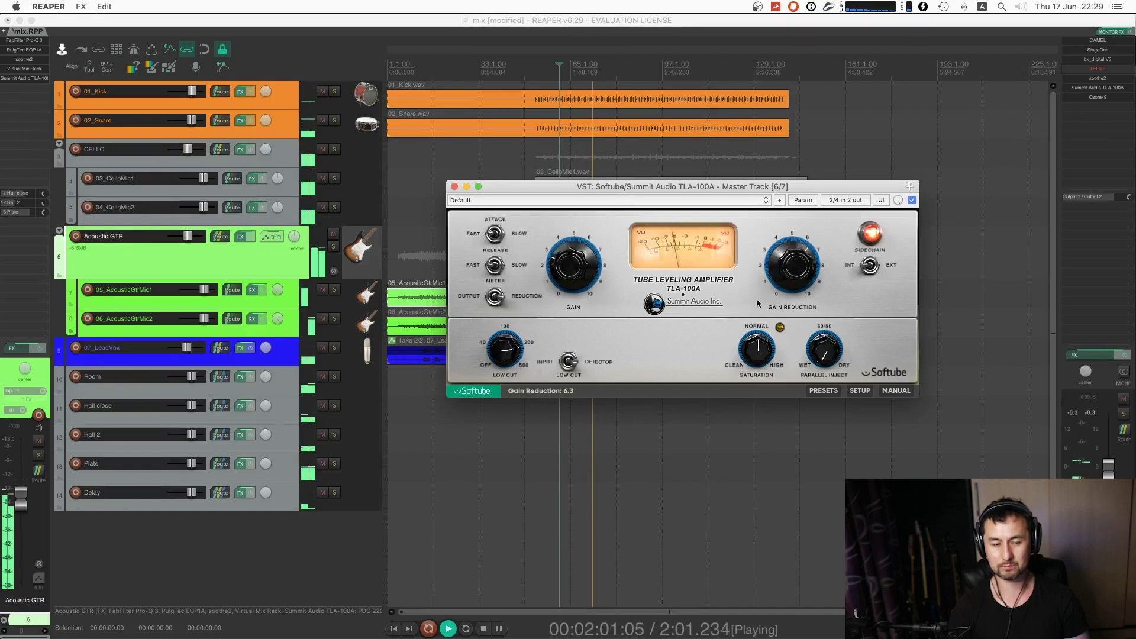
{"action": "left_click", "coordinate": [828, 351]}
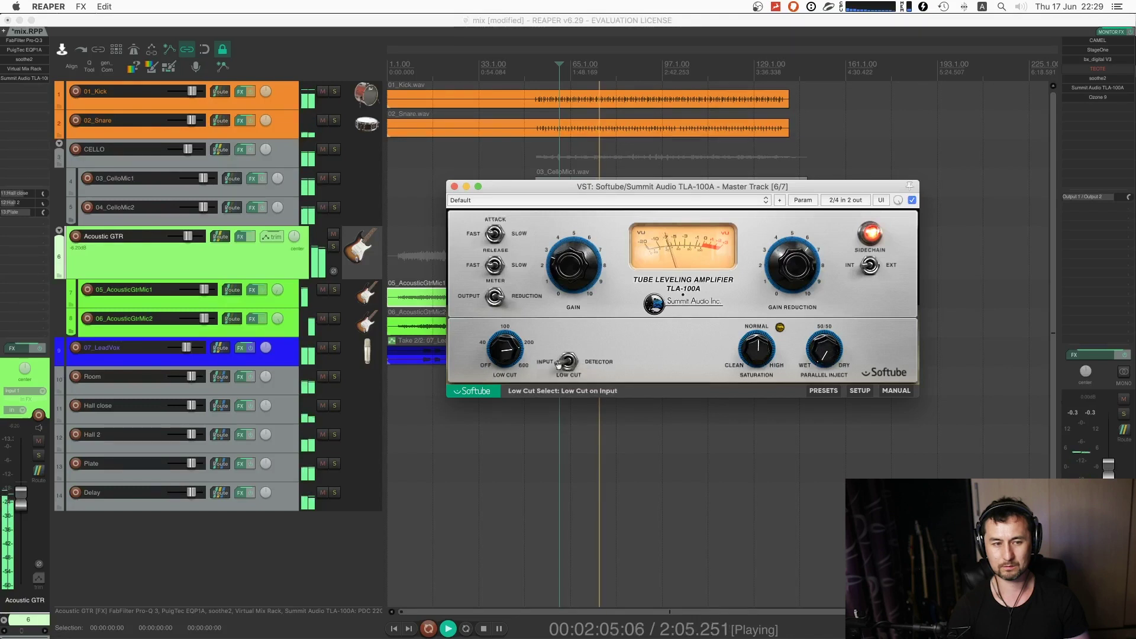
{"action": "left_click_drag", "start_coordinate": [495, 350], "coordinate": [495, 347]}
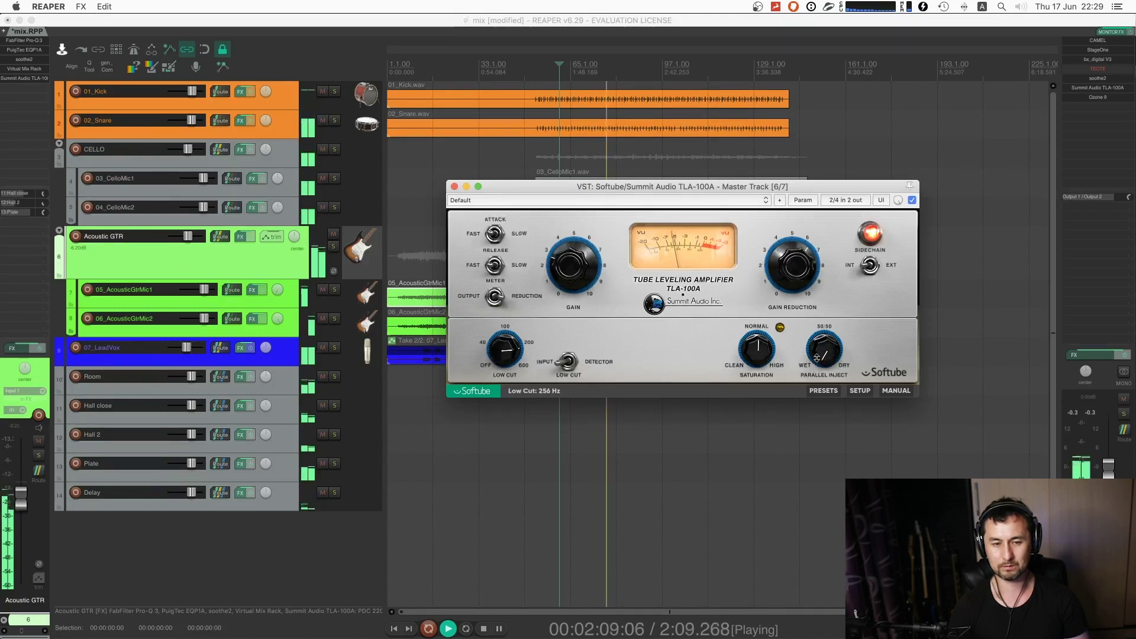
- Adjust the master TLA-100A's Parallel Inject while listening and set it to 69 %
{"action": "left_click_drag", "start_coordinate": [819, 359], "coordinate": [839, 242]}
{"action": "mouse_move", "coordinate": [825, 336]}
{"action": "left_mouse_down"}
{"action": "mouse_move", "coordinate": [824, 358]}
{"action": "mouse_move", "coordinate": [822, 349]}
{"action": "left_mouse_up"}
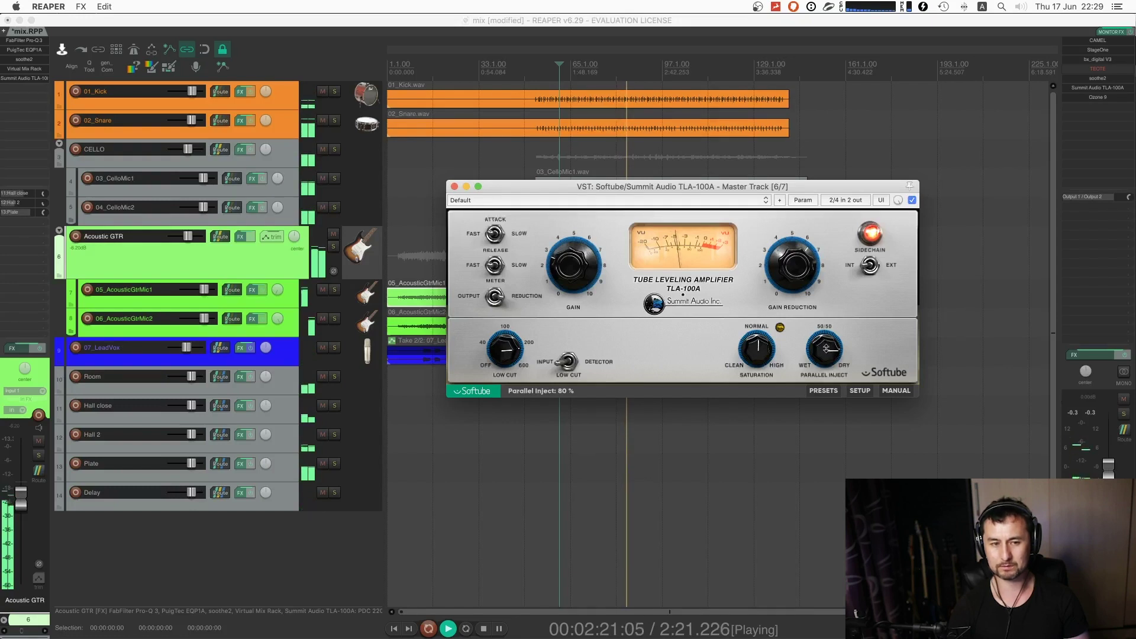
{"action": "left_click_drag", "start_coordinate": [827, 348], "coordinate": [826, 355]}
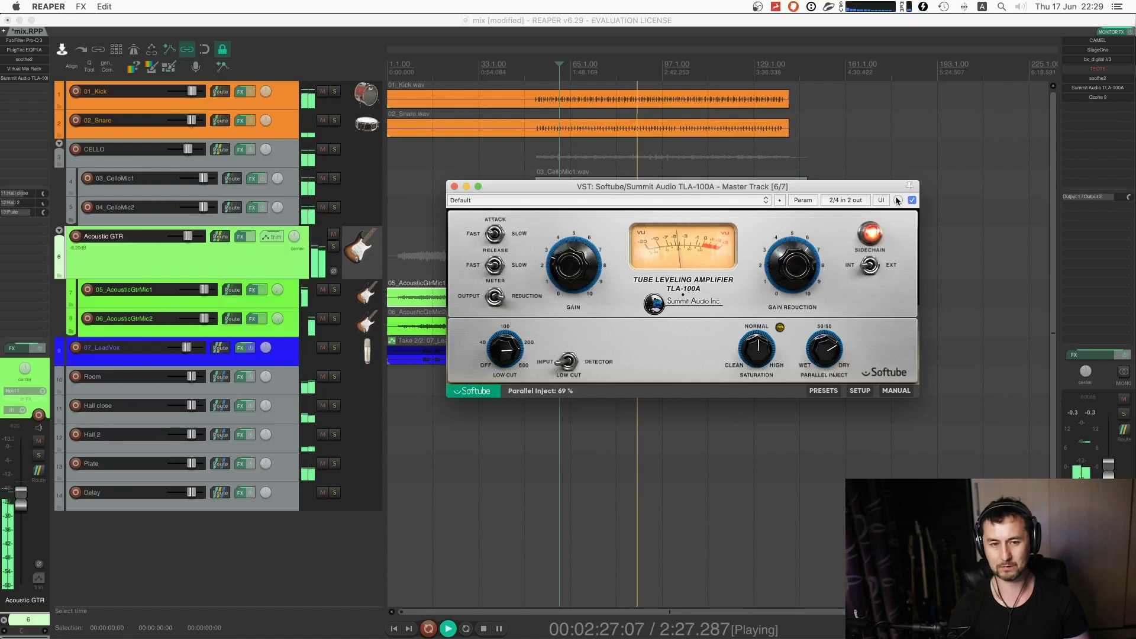
- Audition the mix with the master TLA-100A at 1% wet and back at full wet, close its window, and stop playback
{"action": "left_click_drag", "start_coordinate": [897, 200], "coordinate": [897, 237]}
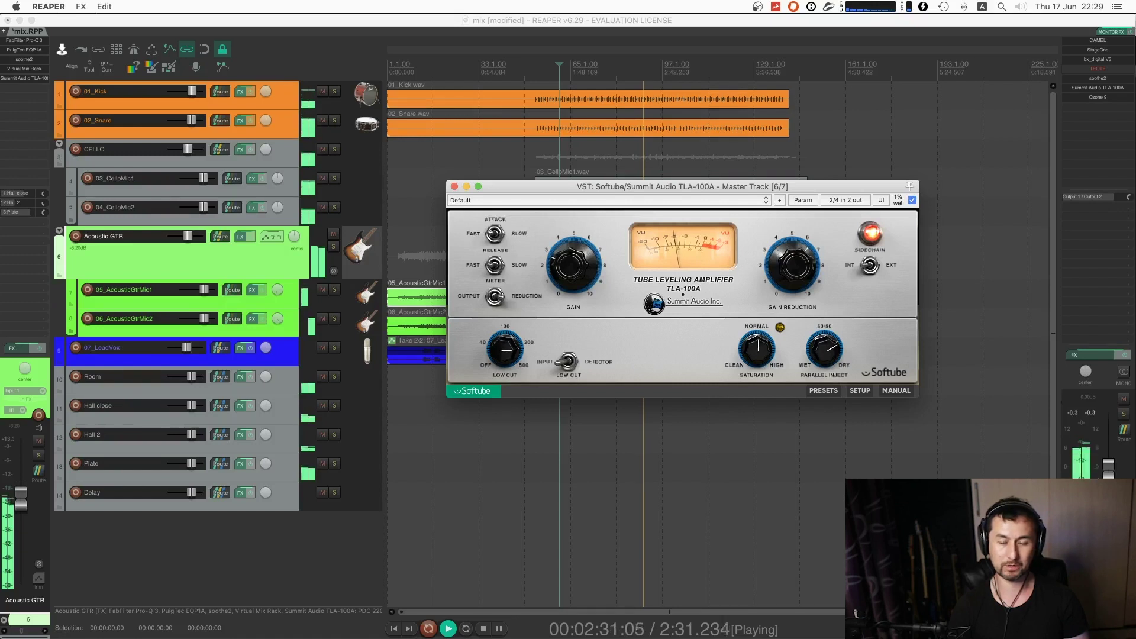
{"action": "left_click_drag", "start_coordinate": [897, 237], "coordinate": [899, 200]}
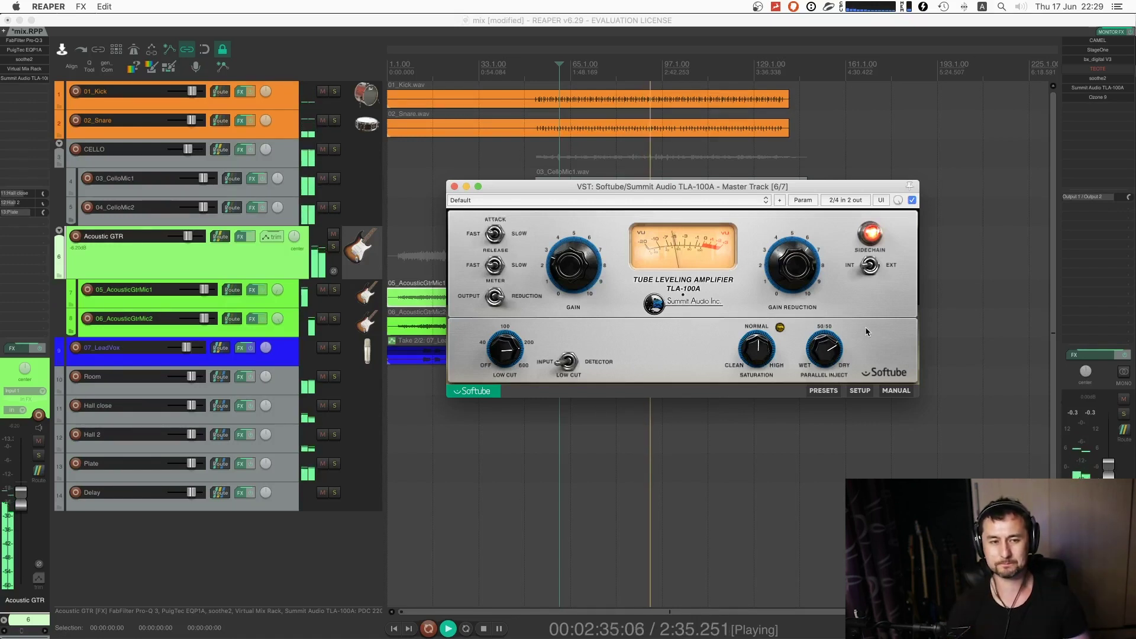
{"action": "left_click", "coordinate": [457, 188]}
{"action": "key", "text": "space"}
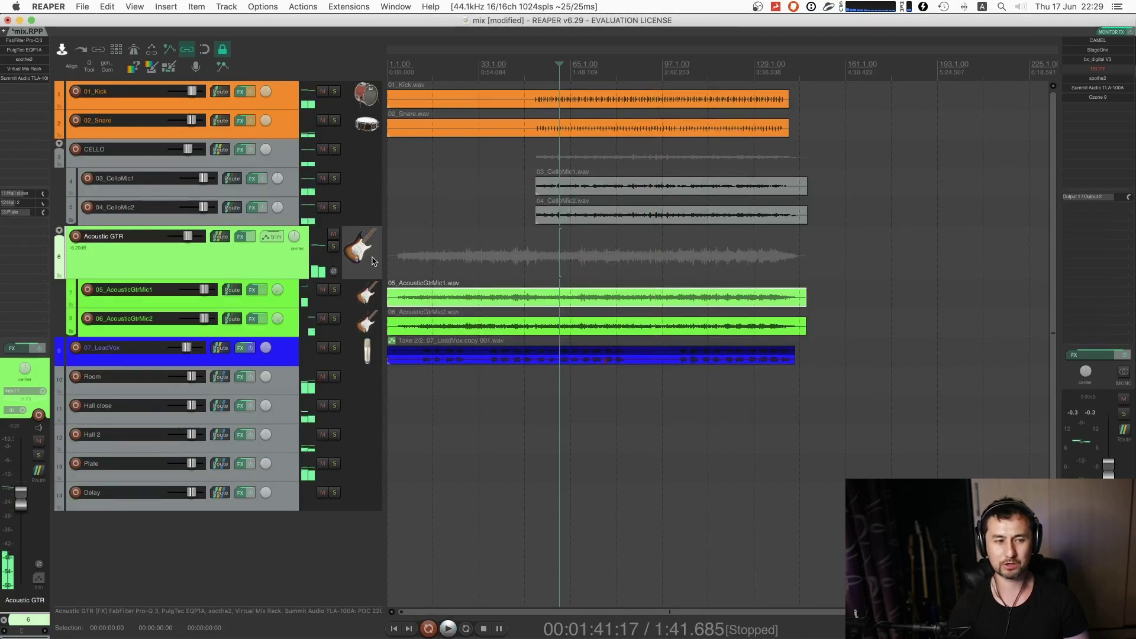
{"action": "scroll", "coordinate": [715, 308], "scroll_direction": "down", "scroll_amount": 1}
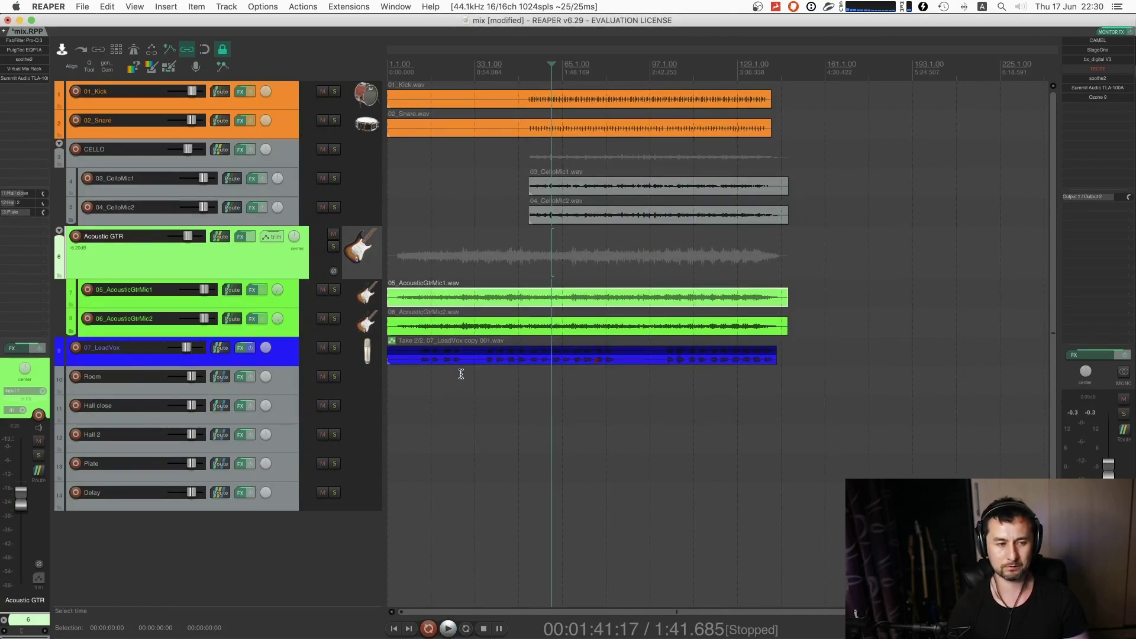
{"action": "left_click_drag", "start_coordinate": [366, 364], "coordinate": [366, 381]}
{"action": "scroll", "coordinate": [365, 381], "scroll_direction": "up", "scroll_amount": 2}
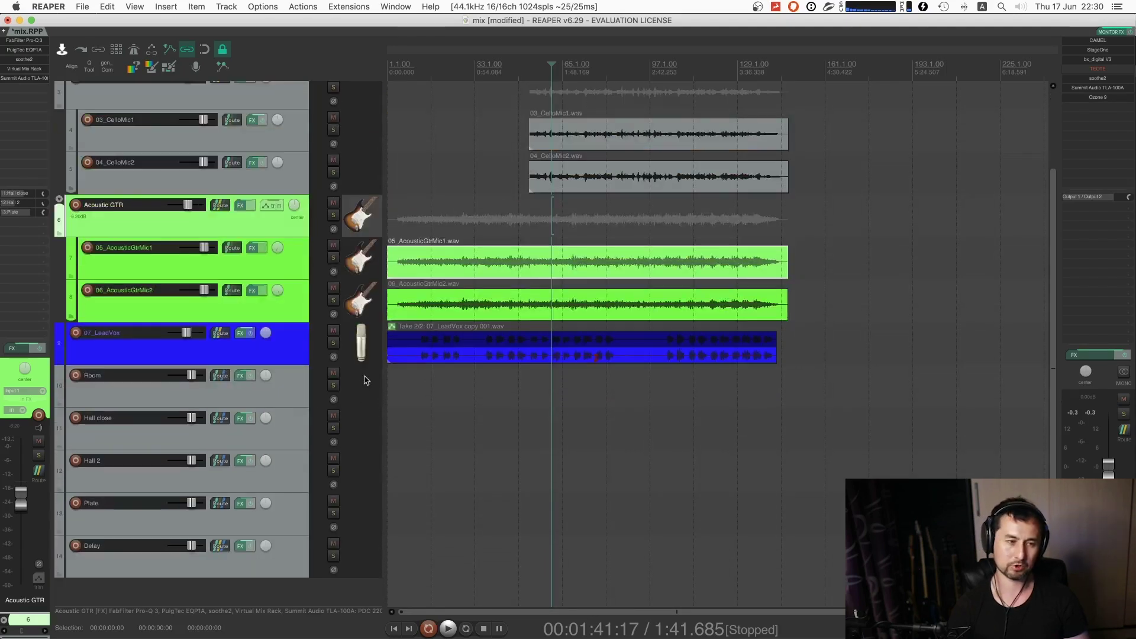
{"action": "scroll", "coordinate": [367, 375], "scroll_direction": "down", "scroll_amount": 3}
{"action": "scroll", "coordinate": [367, 373], "scroll_direction": "up", "scroll_amount": 2}
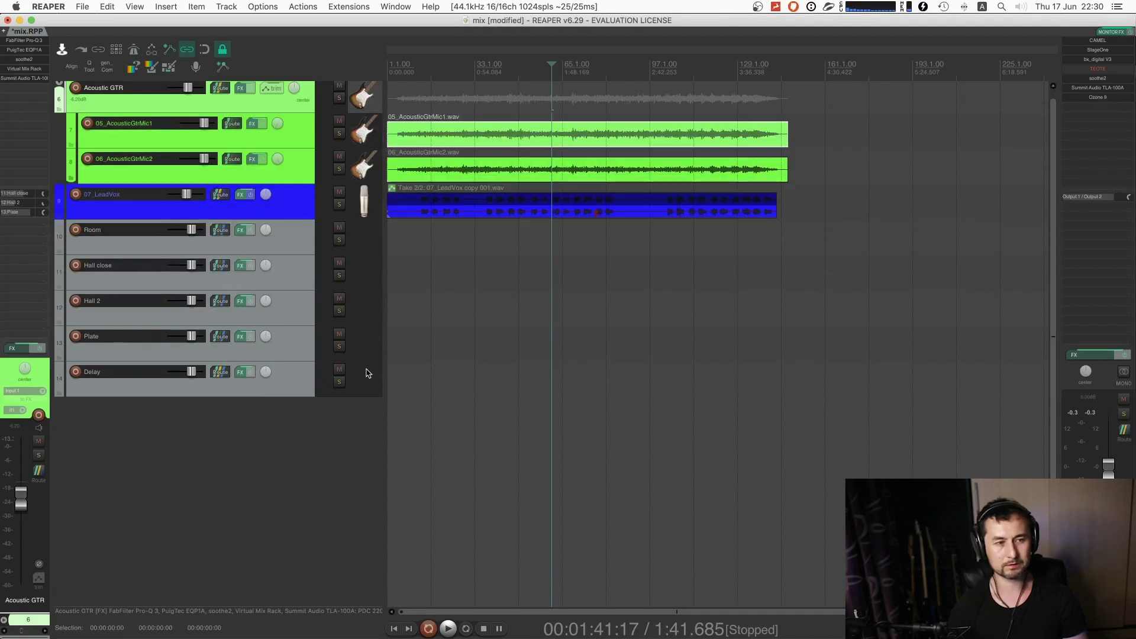
- Trim the empty start of the kick and snare items to just before the cello items begin, and save the project
{"action": "scroll", "coordinate": [368, 373], "scroll_direction": "down", "scroll_amount": 1}
{"action": "scroll", "coordinate": [366, 373], "scroll_direction": "down", "scroll_amount": 2}
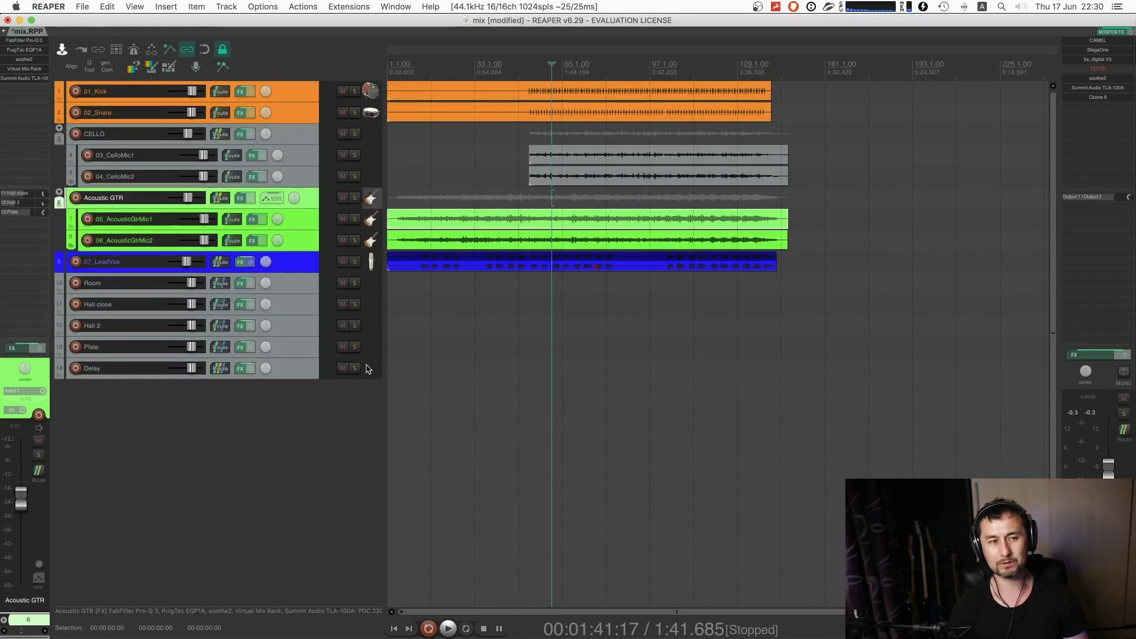
{"action": "left_click_drag", "start_coordinate": [502, 126], "coordinate": [527, 95]}
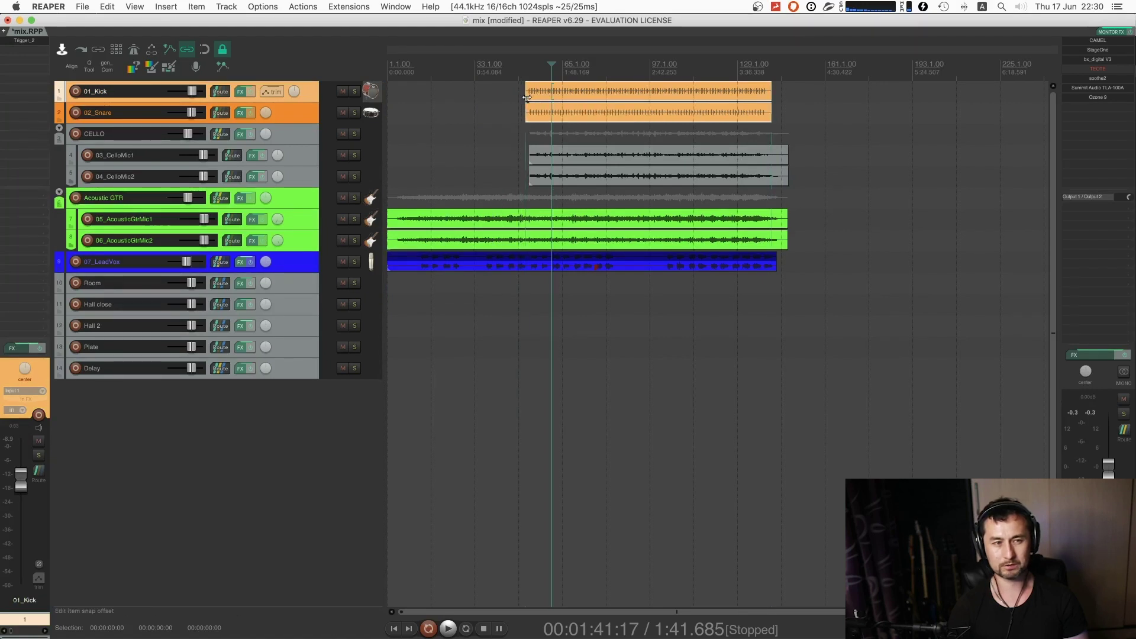
{"action": "key", "text": "super+s"}
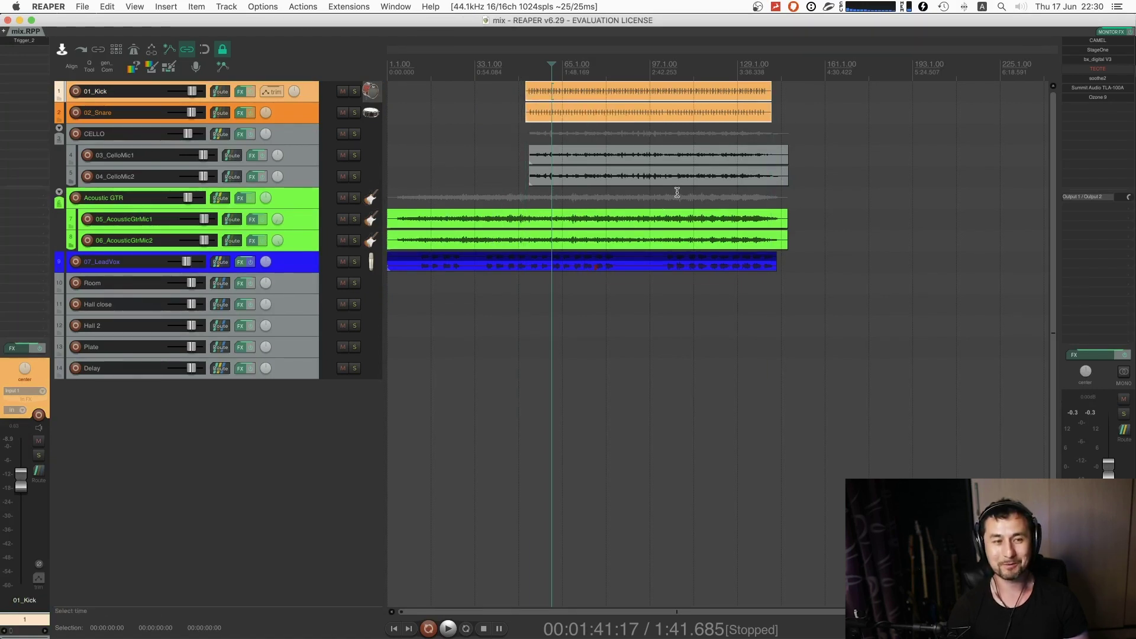
{"action": "scroll", "coordinate": [375, 235], "scroll_direction": "up", "scroll_amount": 3}
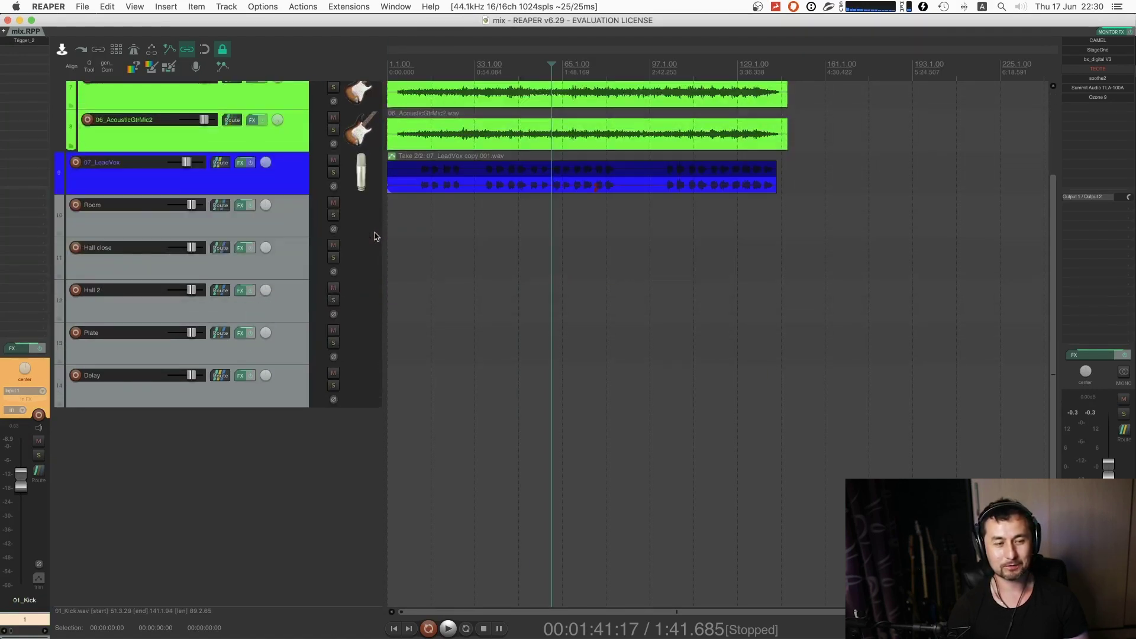
{"action": "left_click_drag", "start_coordinate": [567, 129], "coordinate": [559, 399]}
{"action": "scroll", "coordinate": [377, 345], "scroll_direction": "down", "scroll_amount": 2}
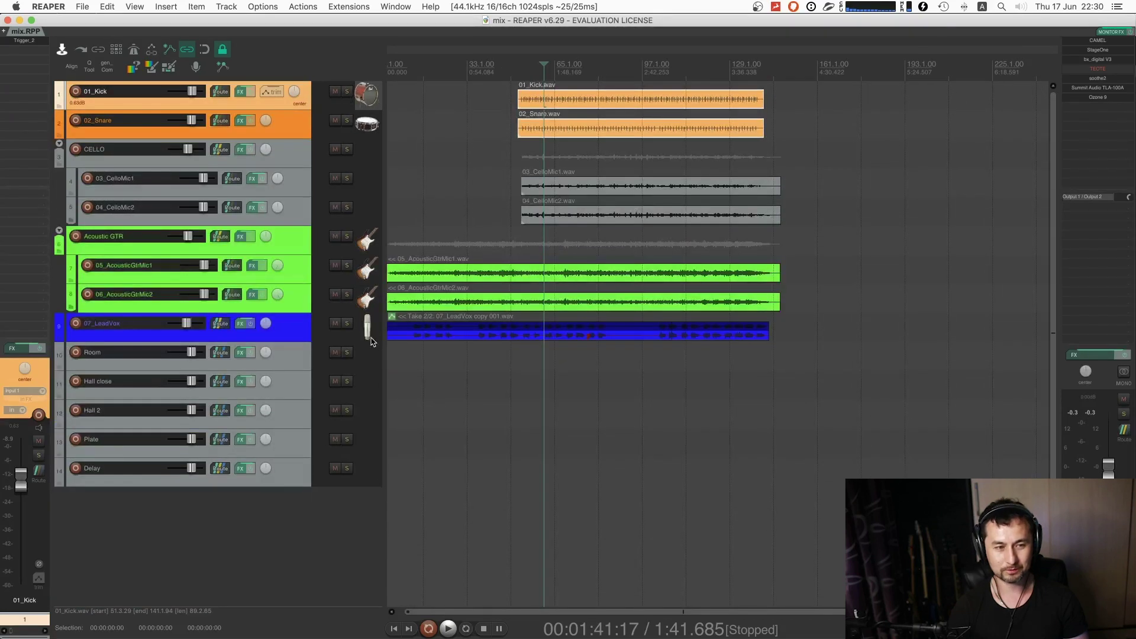
{"action": "scroll", "coordinate": [370, 341], "scroll_direction": "up", "scroll_amount": 1}
{"action": "scroll", "coordinate": [674, 427], "scroll_direction": "up", "scroll_amount": 3}
{"action": "scroll", "coordinate": [654, 474], "scroll_direction": "right", "scroll_amount": 3}
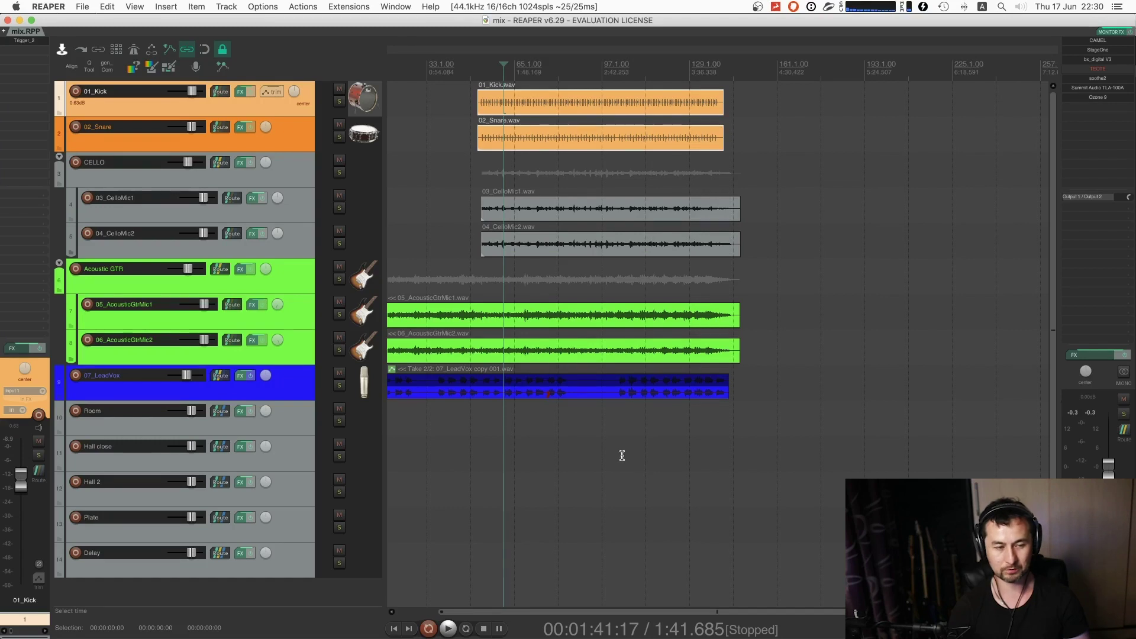
{"action": "scroll", "coordinate": [622, 455], "scroll_direction": "left", "scroll_amount": 2}
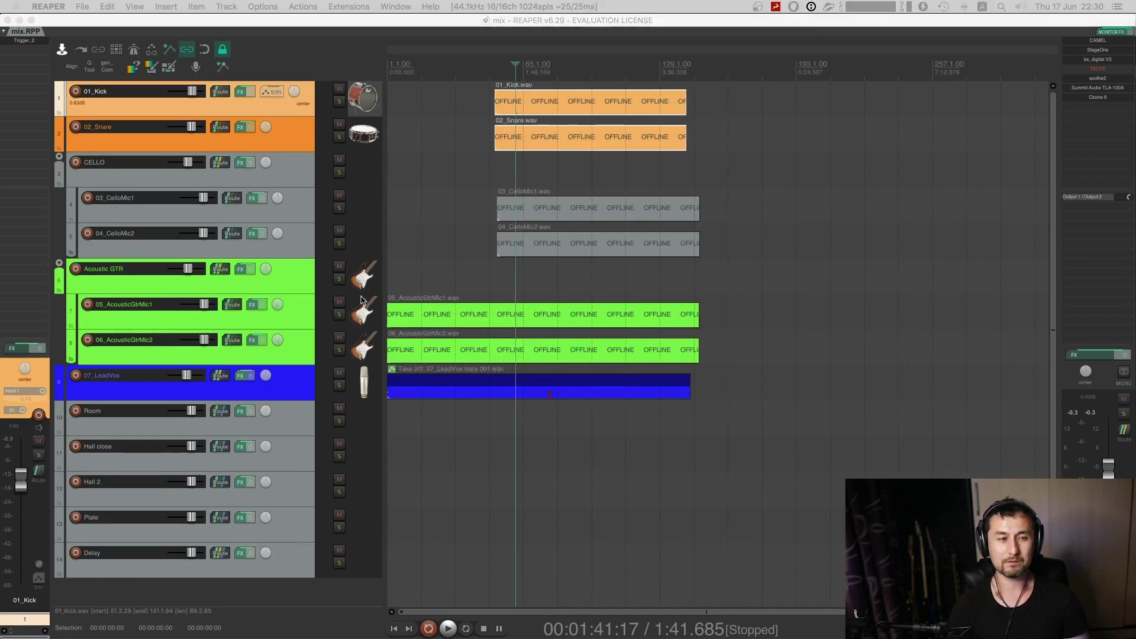
{"action": "left_click", "coordinate": [365, 290]}
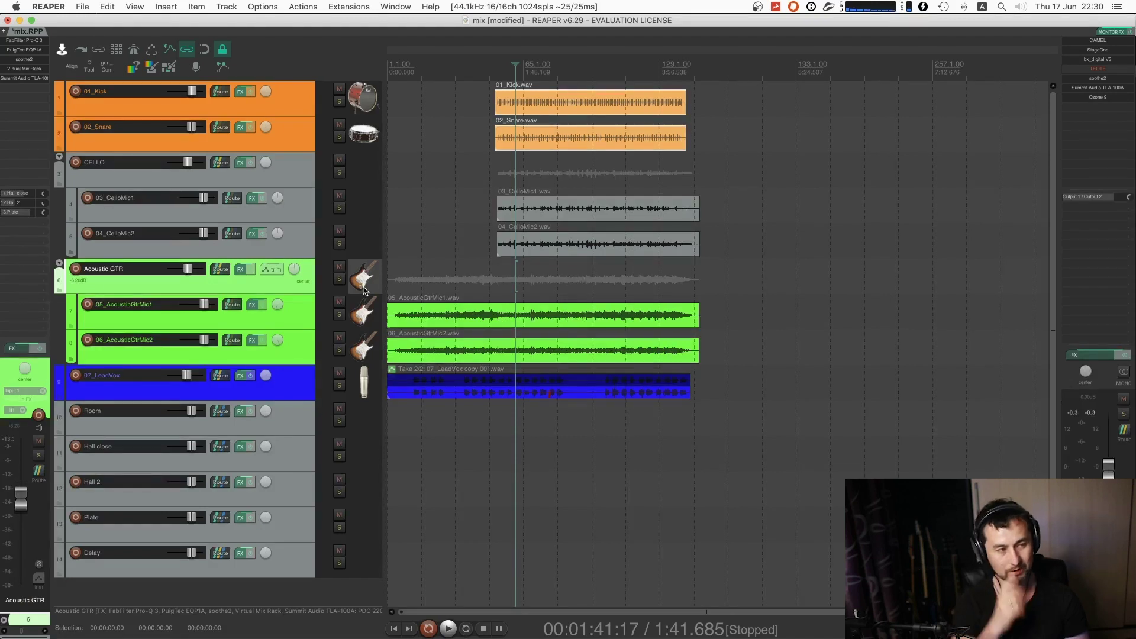
{"action": "left_click", "coordinate": [370, 309]}
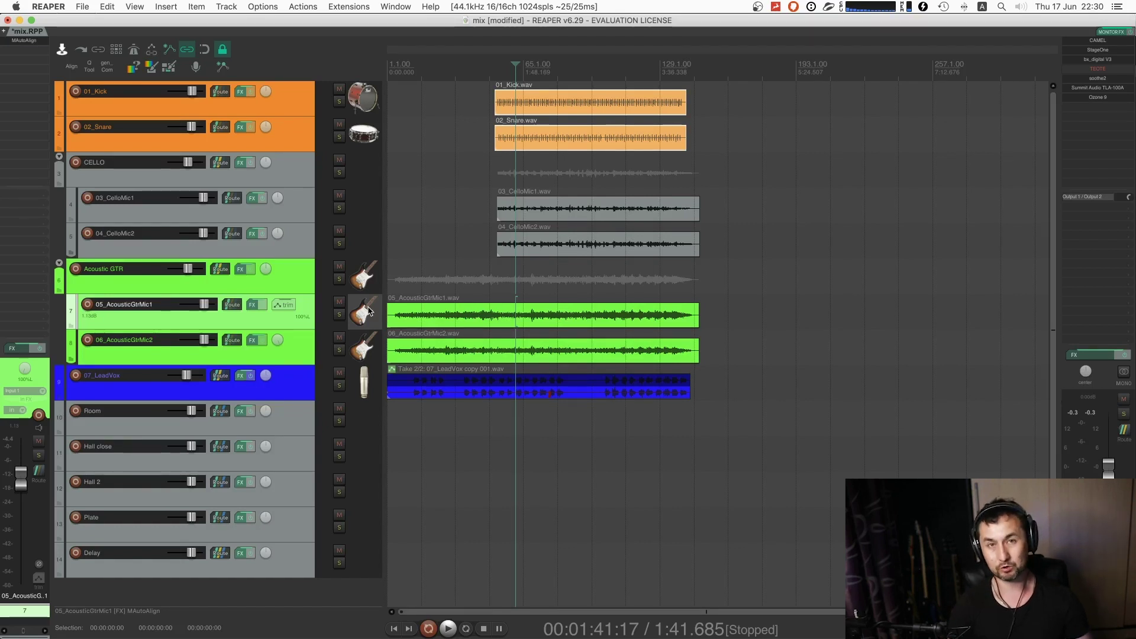
{"action": "left_click", "coordinate": [370, 102]}
{"action": "left_click", "coordinate": [373, 141]}
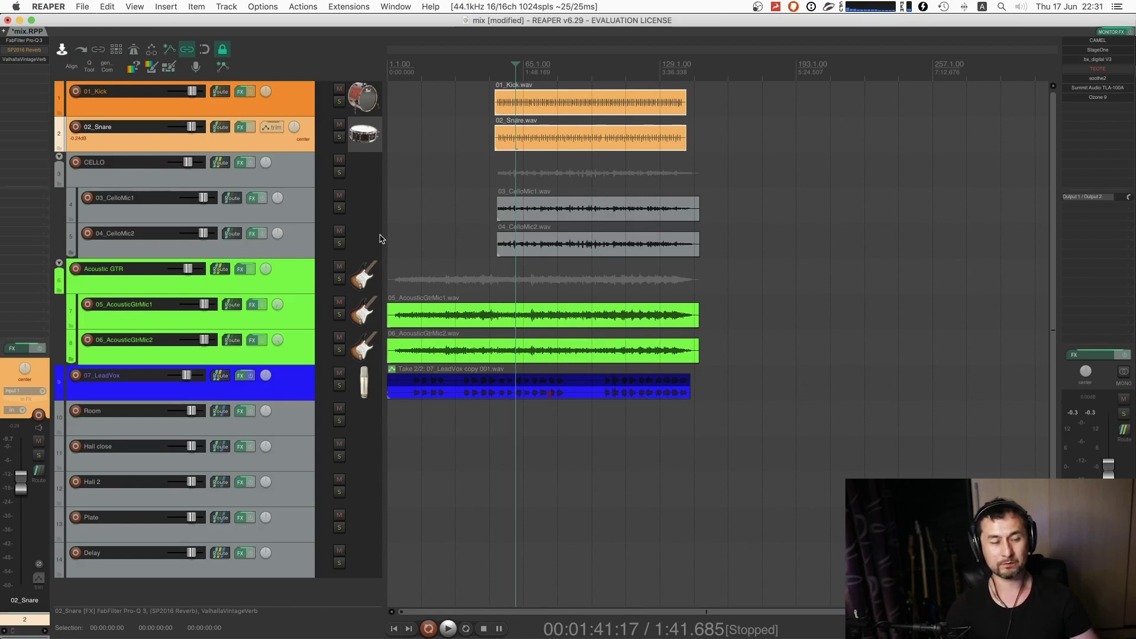
{"action": "left_click", "coordinate": [367, 210]}
{"action": "left_click", "coordinate": [359, 241]}
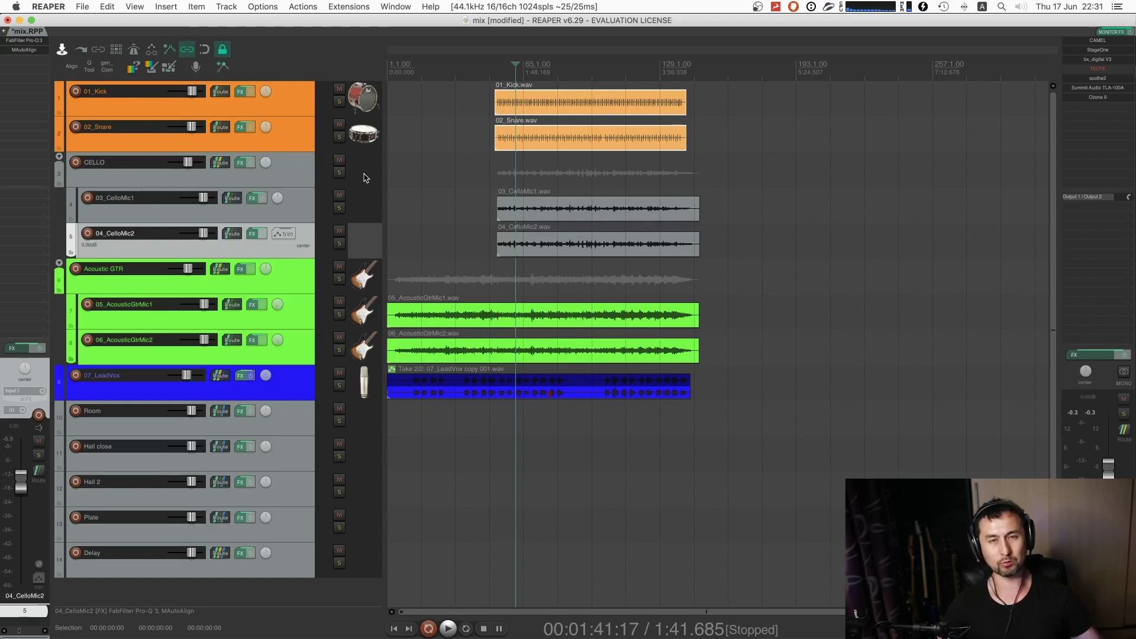
- Select the Acoustic GTR folder track and play a brief moment of the mix from the edit cursor
{"action": "key", "text": "space"}
{"action": "left_click", "coordinate": [370, 272]}
{"action": "scroll", "coordinate": [369, 276], "scroll_direction": "down", "scroll_amount": 1}
{"action": "key", "text": "space"}
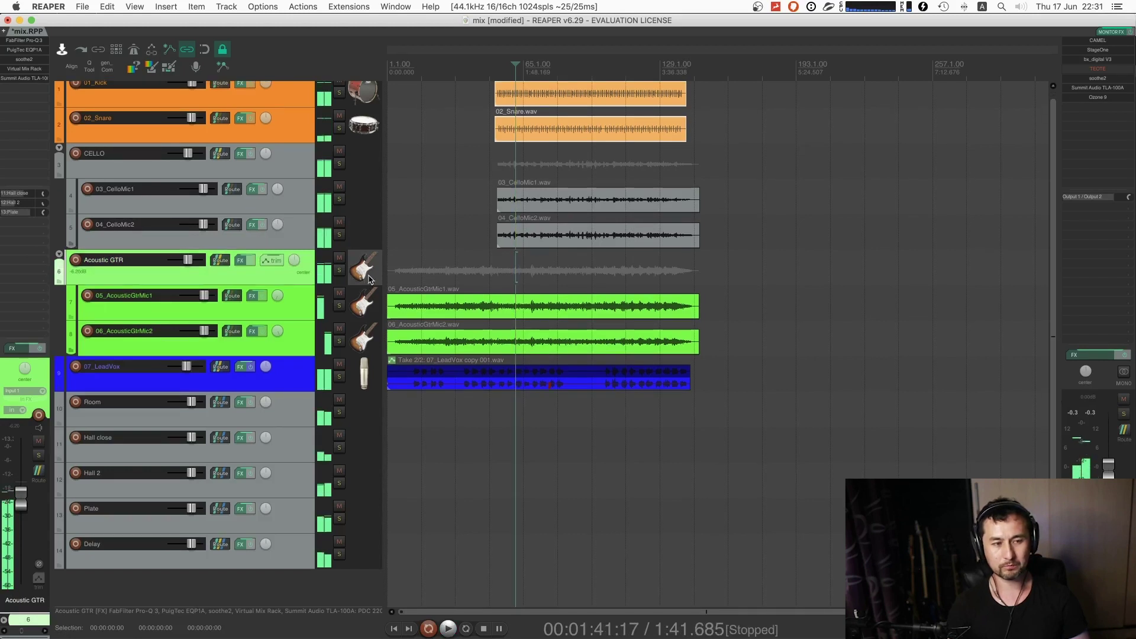
{"action": "scroll", "coordinate": [437, 241], "scroll_direction": "down", "scroll_amount": 4}
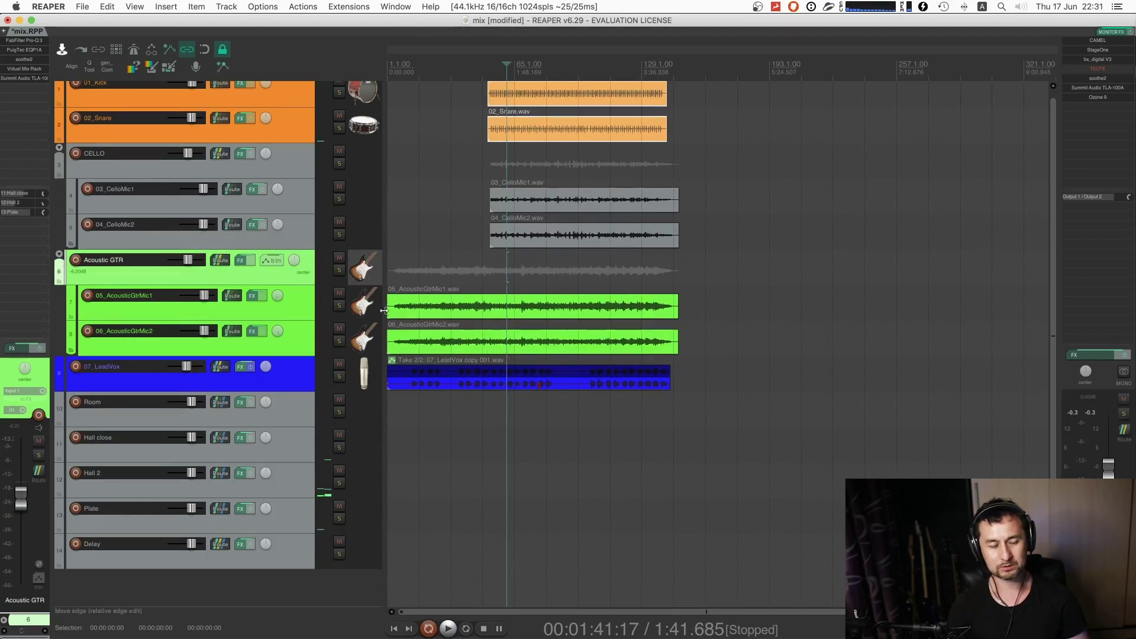
{"action": "scroll", "coordinate": [379, 307], "scroll_direction": "down", "scroll_amount": 3}
{"action": "mouse_move", "coordinate": [344, 285]}
{"action": "left_mouse_down"}
{"action": "mouse_move", "coordinate": [351, 359]}
{"action": "mouse_move", "coordinate": [342, 267]}
{"action": "mouse_move", "coordinate": [341, 282]}
{"action": "left_mouse_up"}
{"action": "left_click", "coordinate": [341, 283]}
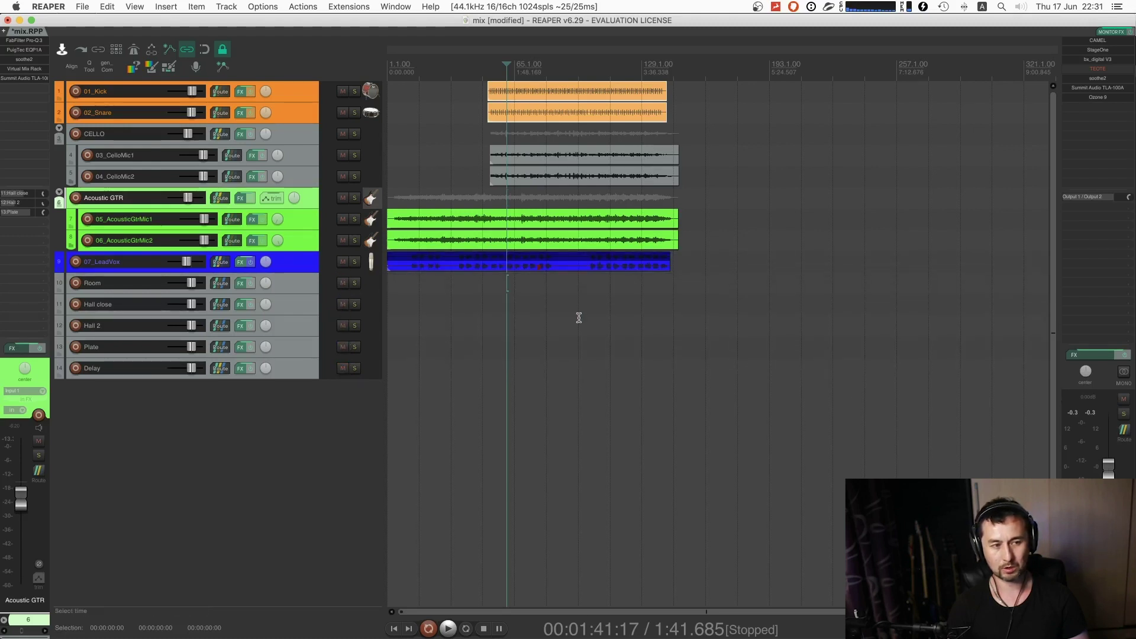
{"action": "scroll", "coordinate": [578, 318], "scroll_direction": "down", "scroll_amount": 1}
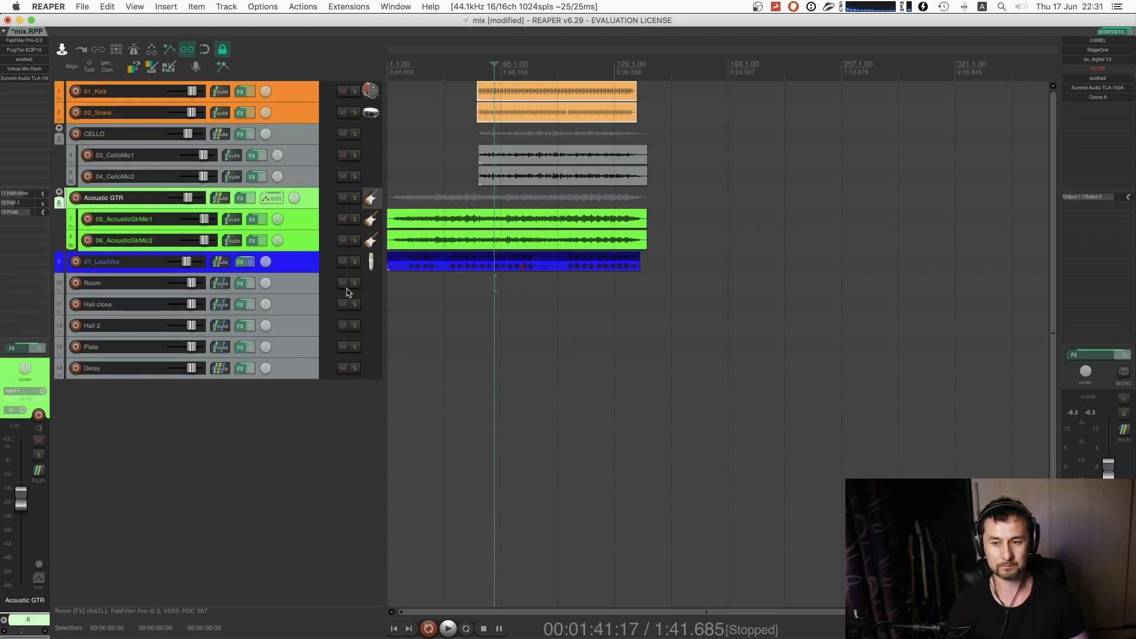
- Switch to Safari, close the duplicate profileschool.ru window, and compare the mixing course's 22.06–27.07 and 12.10–16.11 dates
{"action": "left_click_drag", "start_coordinate": [596, 142], "coordinate": [520, 147]}
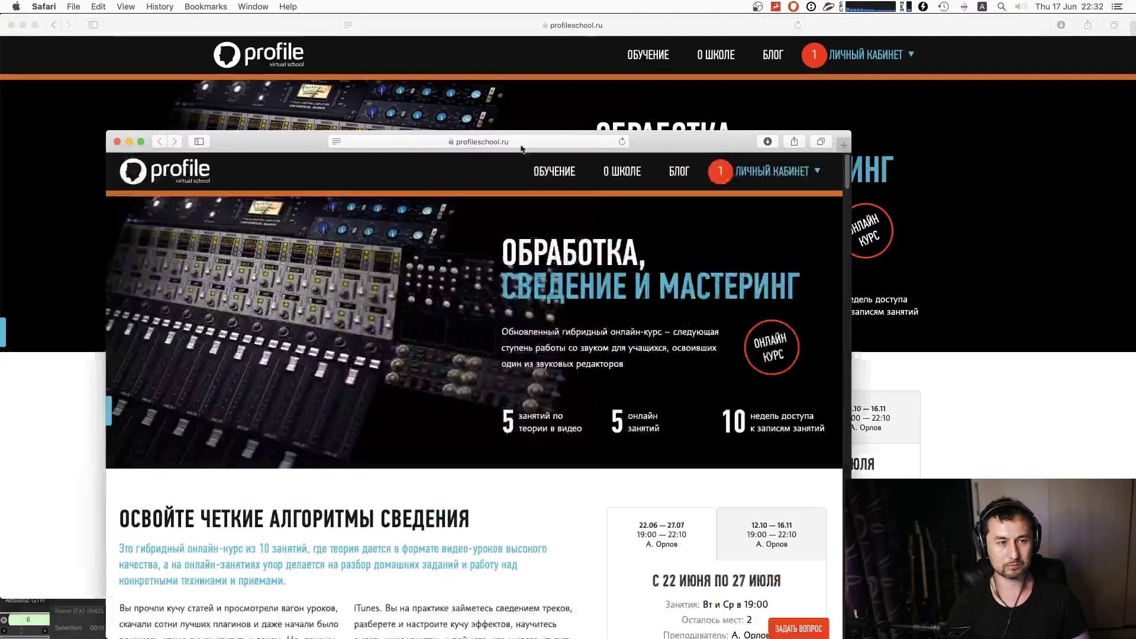
{"action": "left_click", "coordinate": [119, 142]}
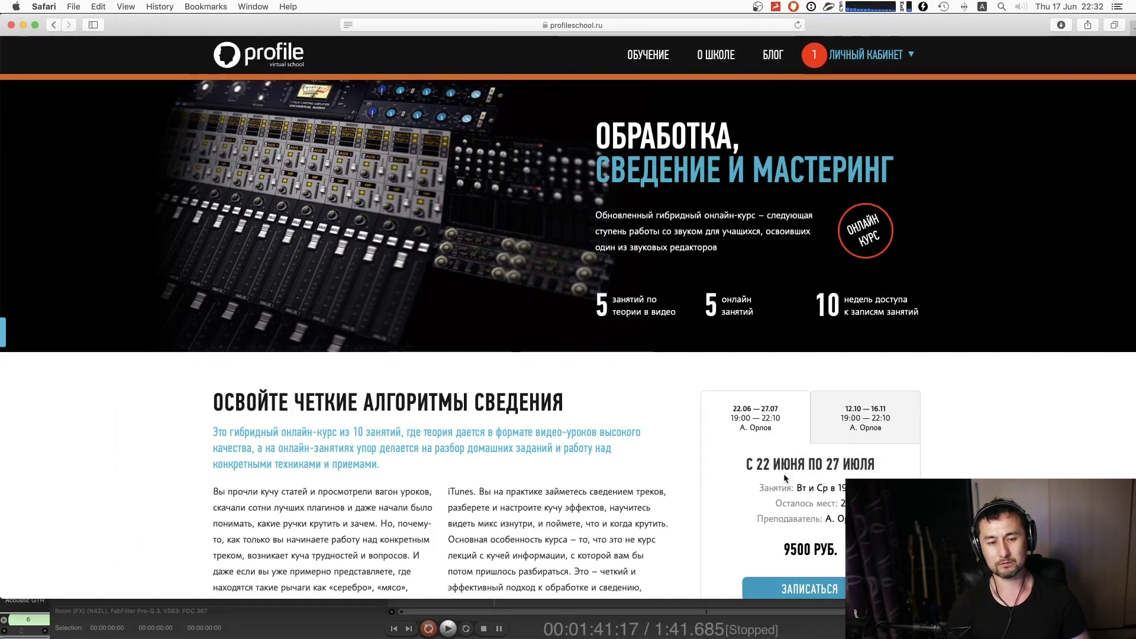
{"action": "left_click_drag", "start_coordinate": [809, 464], "coordinate": [746, 464]}
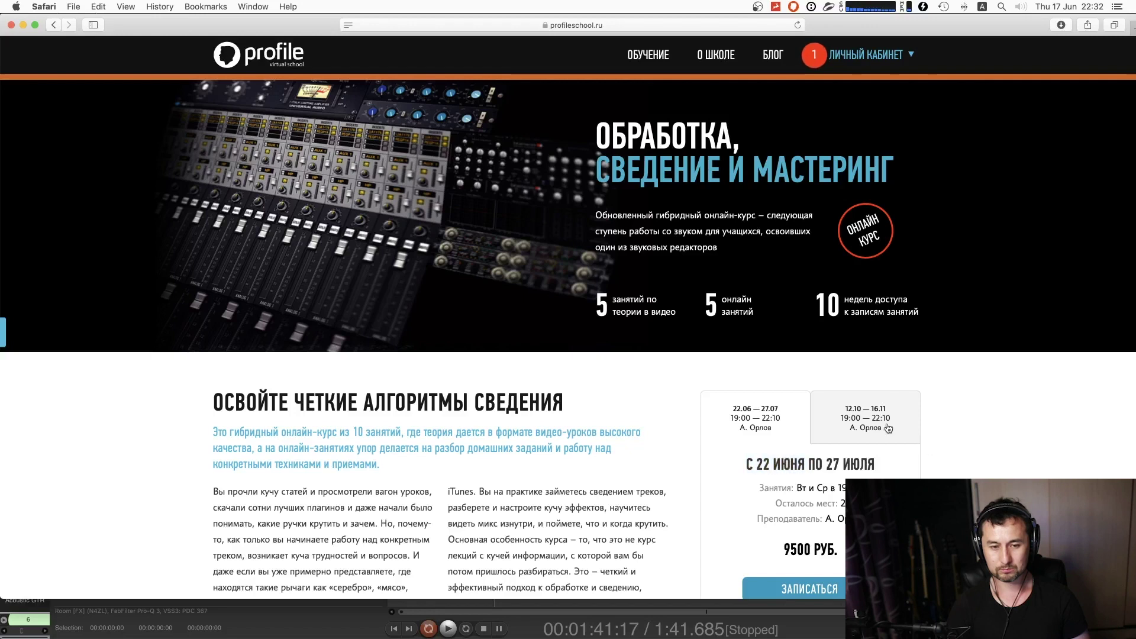
{"action": "left_click", "coordinate": [868, 426]}
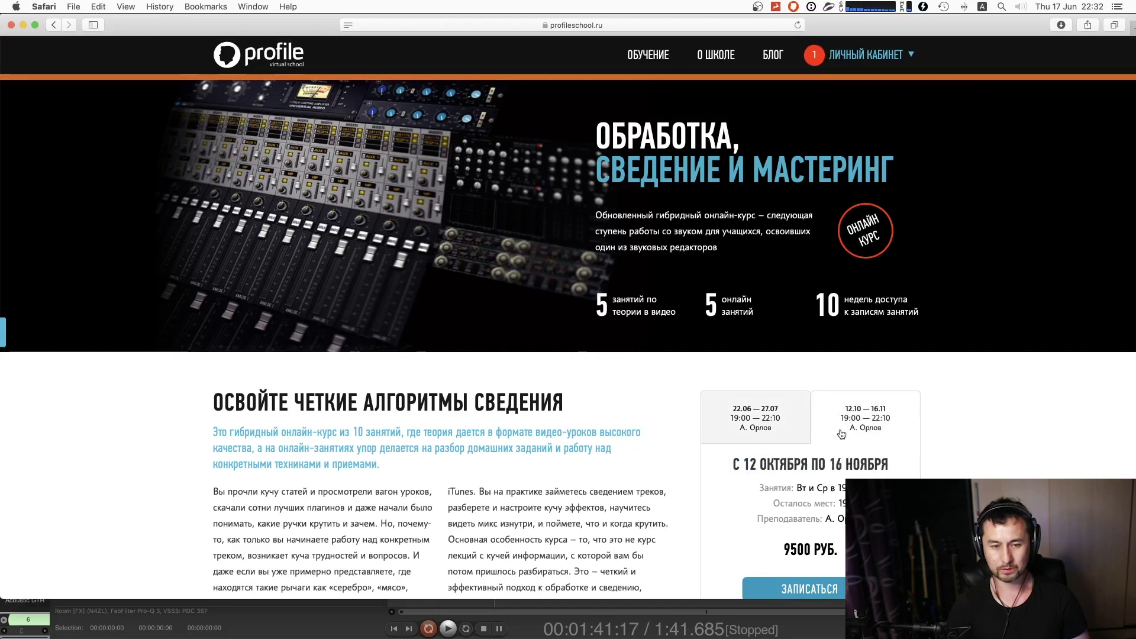
{"action": "left_click", "coordinate": [774, 428]}
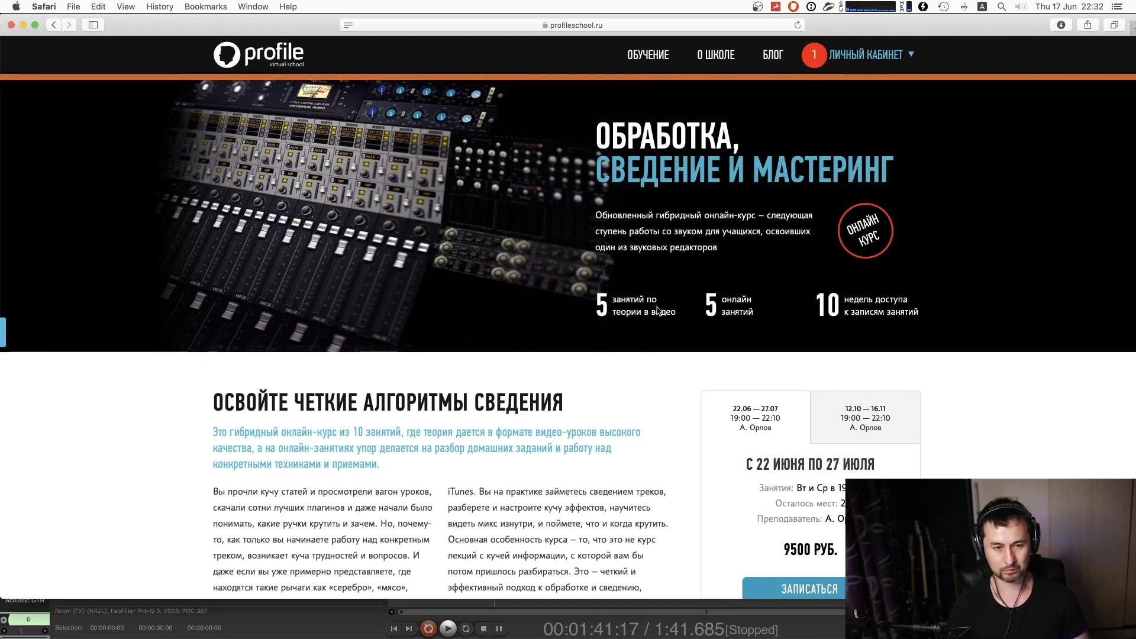
- Look over the mixing and mastering course's format and description, and close the browser window
{"action": "scroll", "coordinate": [661, 379], "scroll_direction": "down", "scroll_amount": 1}
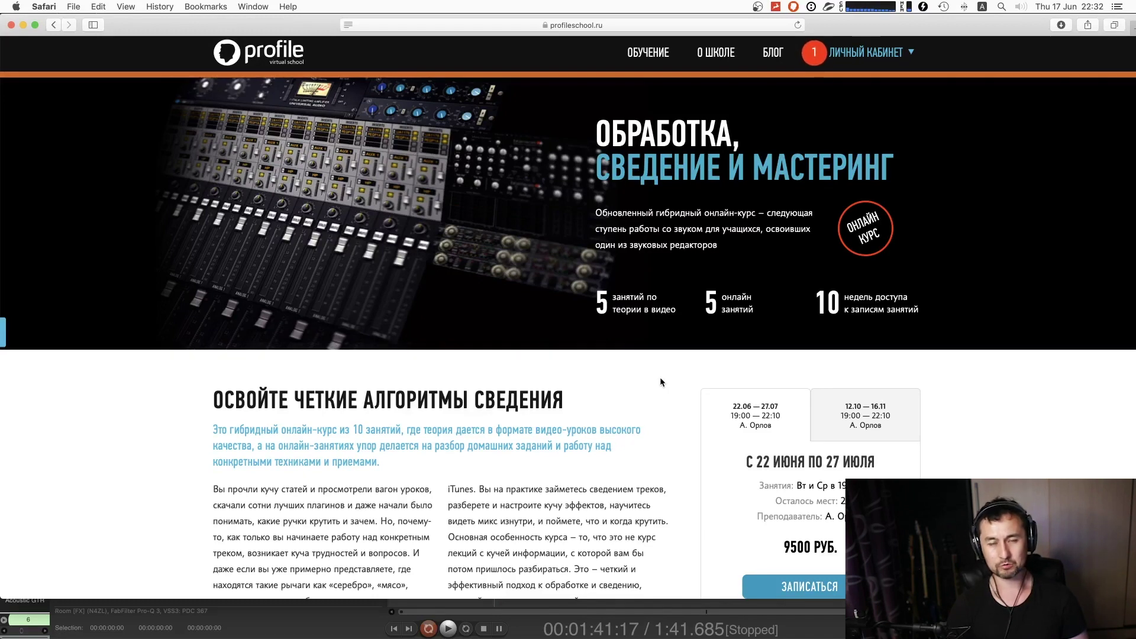
{"action": "scroll", "coordinate": [660, 379], "scroll_direction": "down", "scroll_amount": 1}
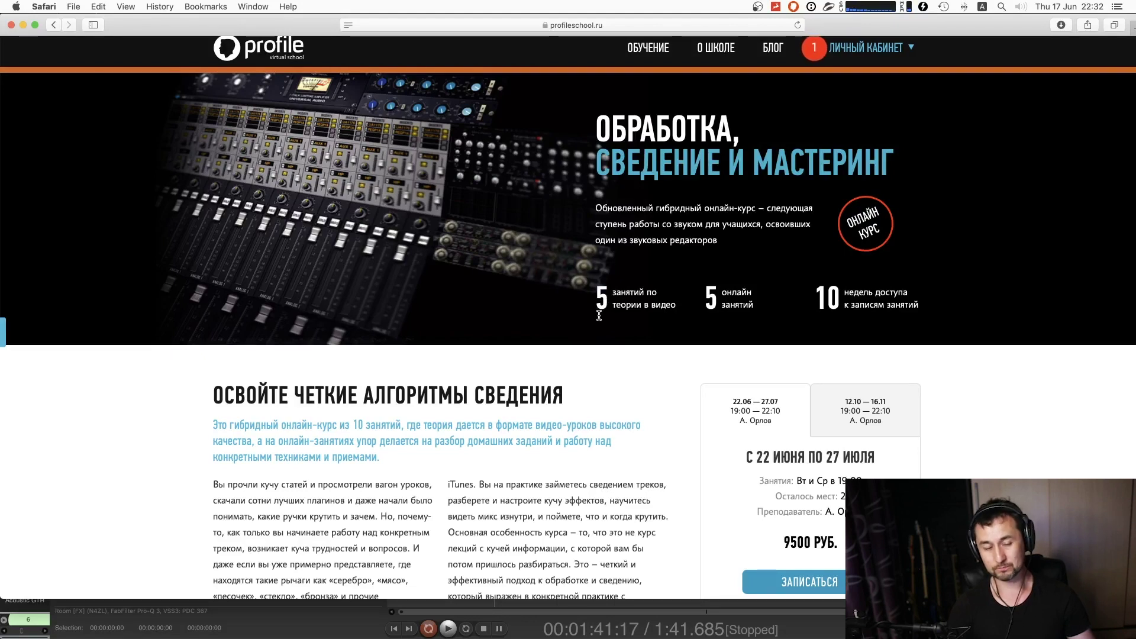
{"action": "scroll", "coordinate": [598, 316], "scroll_direction": "down", "scroll_amount": 1}
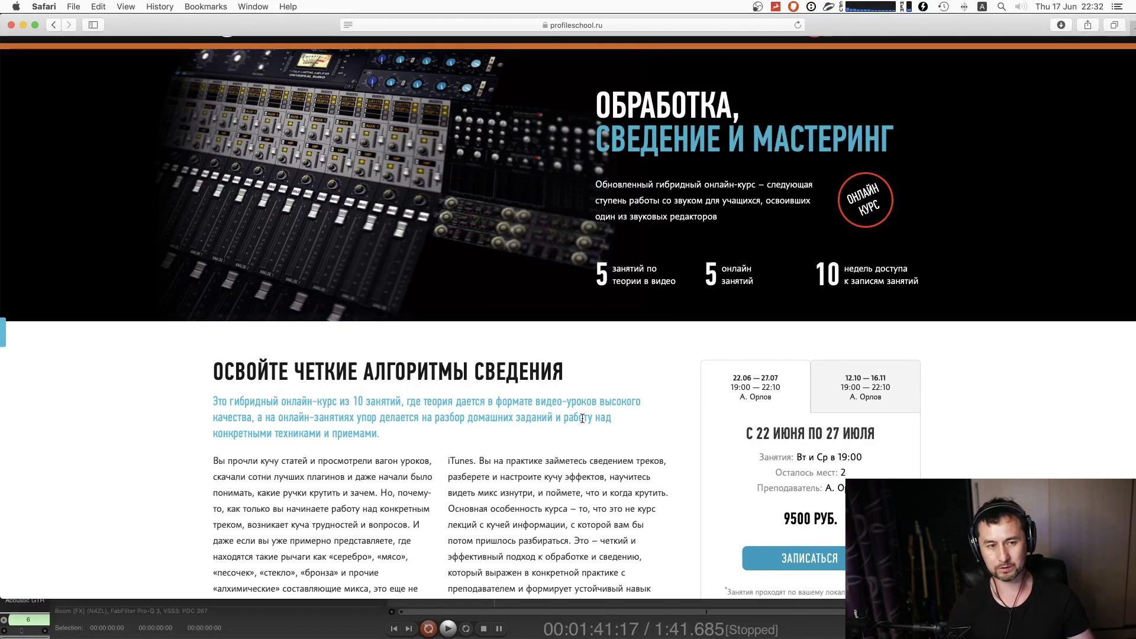
{"action": "scroll", "coordinate": [570, 440], "scroll_direction": "up", "scroll_amount": 1}
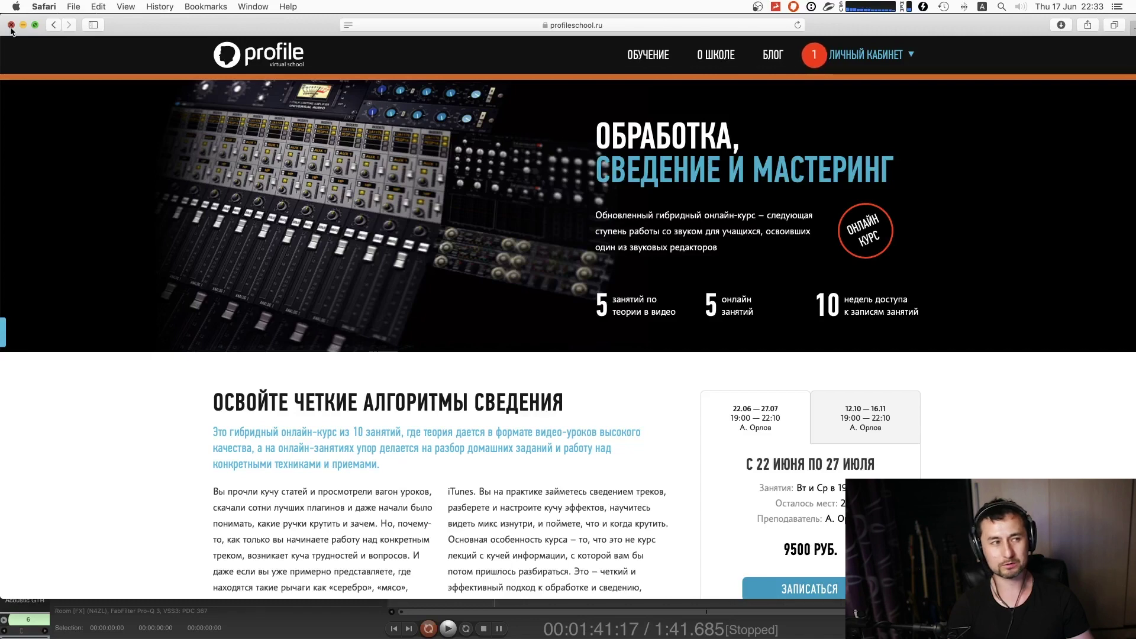
{"action": "scroll", "coordinate": [753, 448], "scroll_direction": "down", "scroll_amount": 3}
{"action": "scroll", "coordinate": [608, 284], "scroll_direction": "up", "scroll_amount": 3}
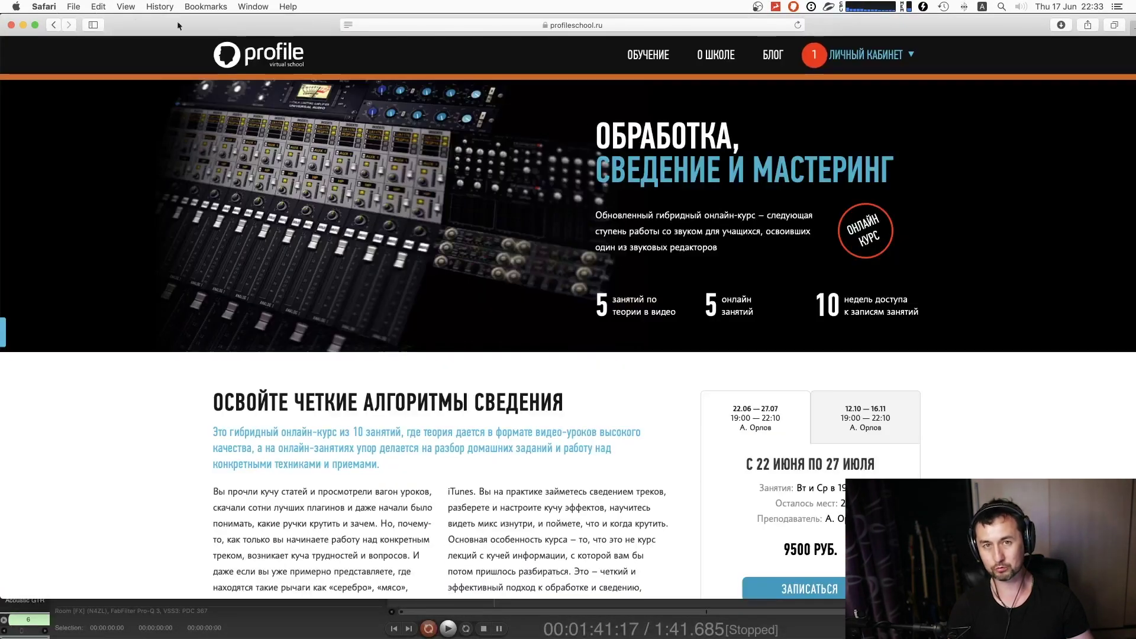
{"action": "left_click", "coordinate": [11, 25]}
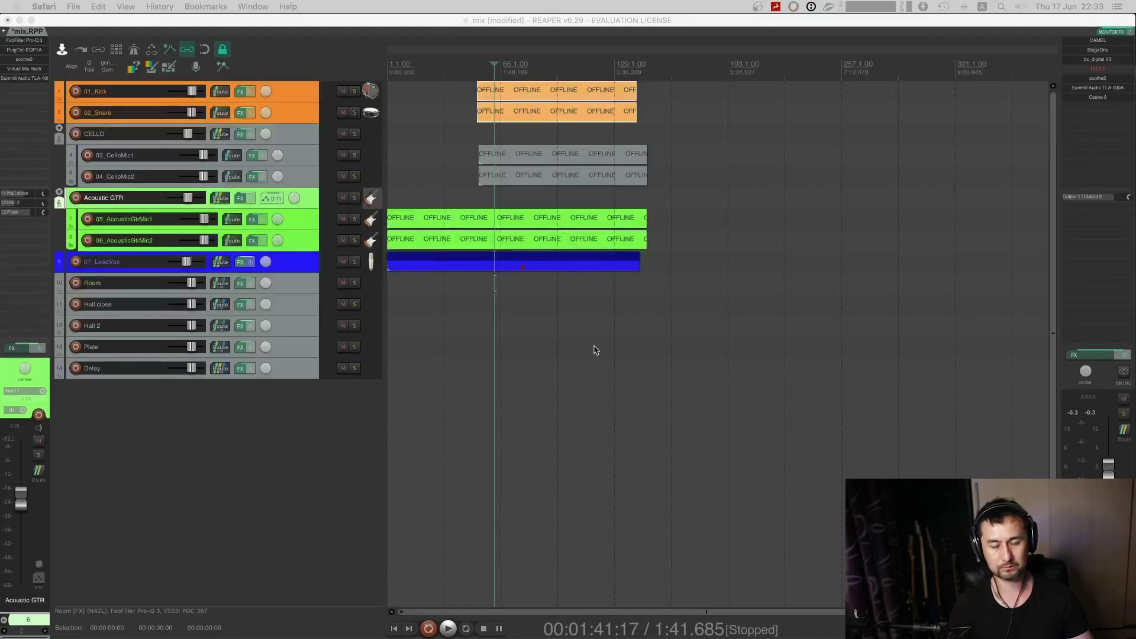
- Return to REAPER, select the 07_LeadVox track, and make it several times taller to show its waveform clearly
{"action": "left_click", "coordinate": [376, 421]}
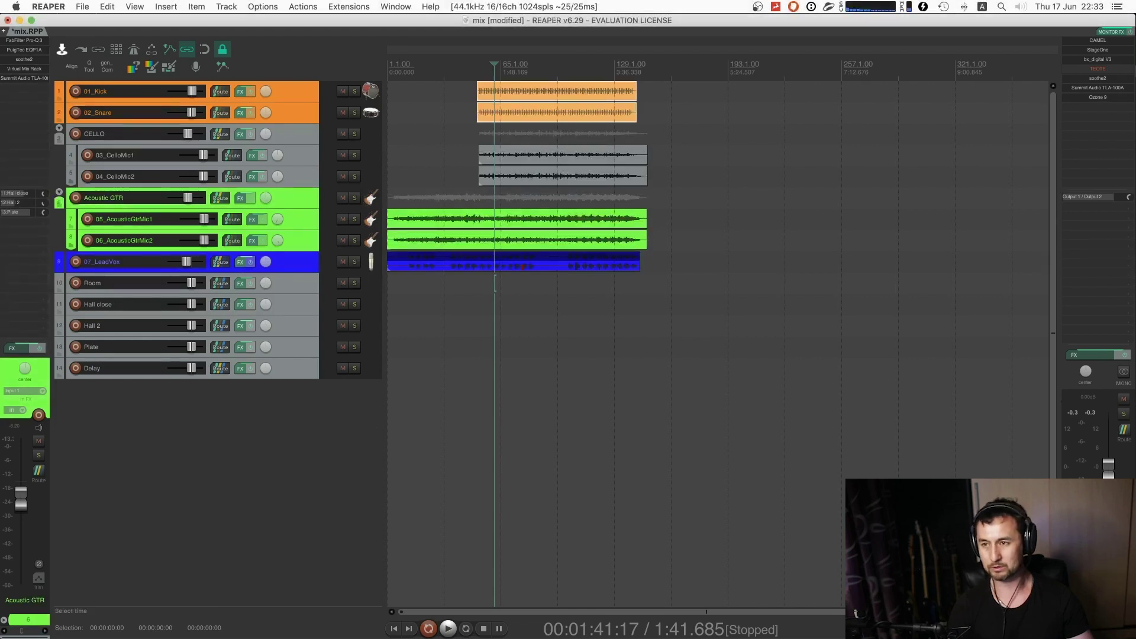
{"action": "key", "text": "super+Tab"}
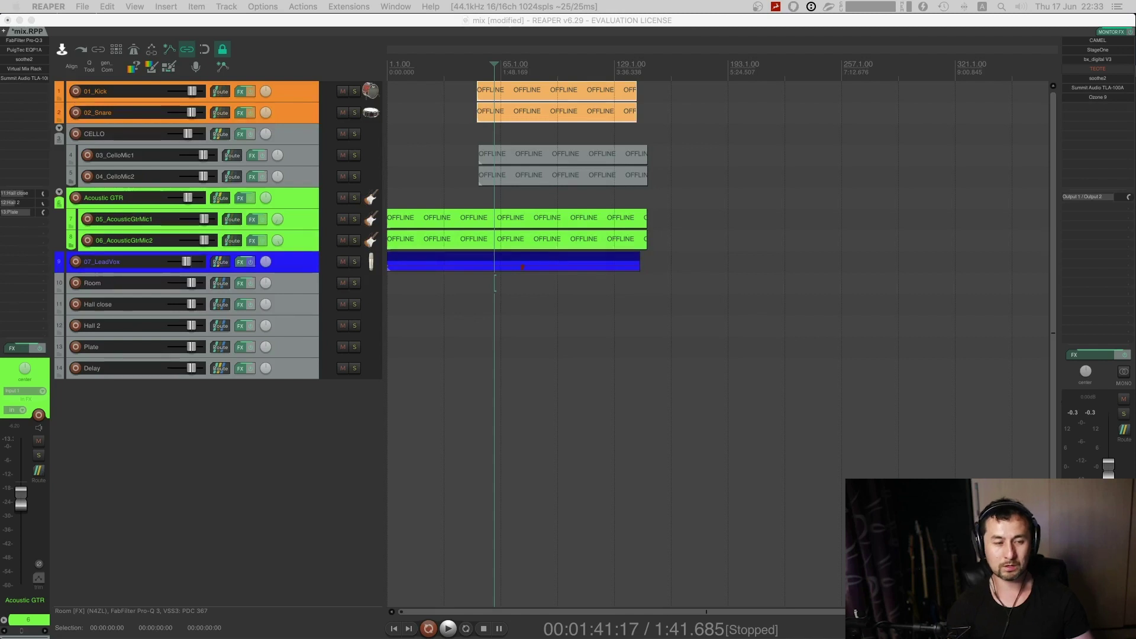
{"action": "left_click", "coordinate": [379, 276]}
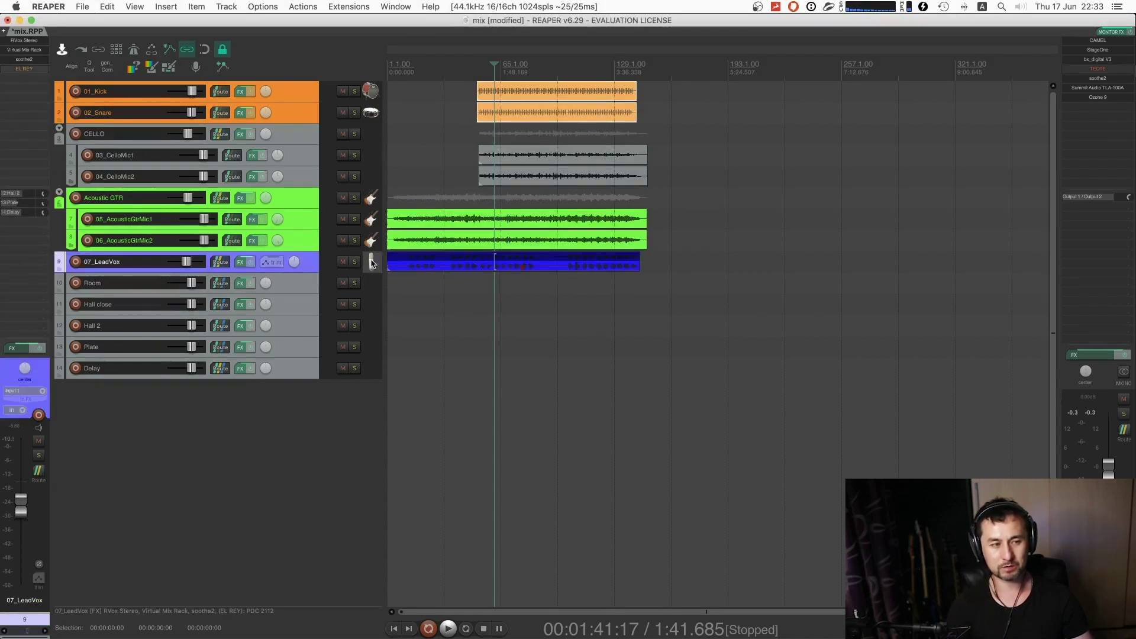
{"action": "left_click_drag", "start_coordinate": [376, 273], "coordinate": [372, 379]}
{"action": "left_click", "coordinate": [371, 335]}
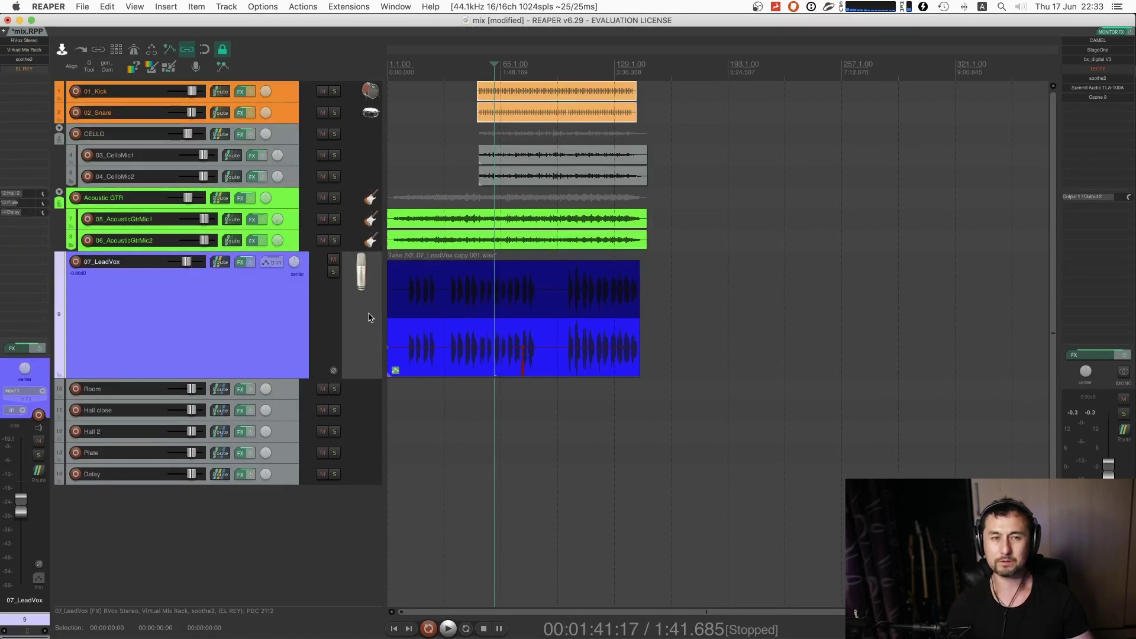
- Select the 07_LeadVox item and place the edit cursor at about 2:25, where the long silence between vocal phrases begins
{"action": "key", "text": "super+Tab"}
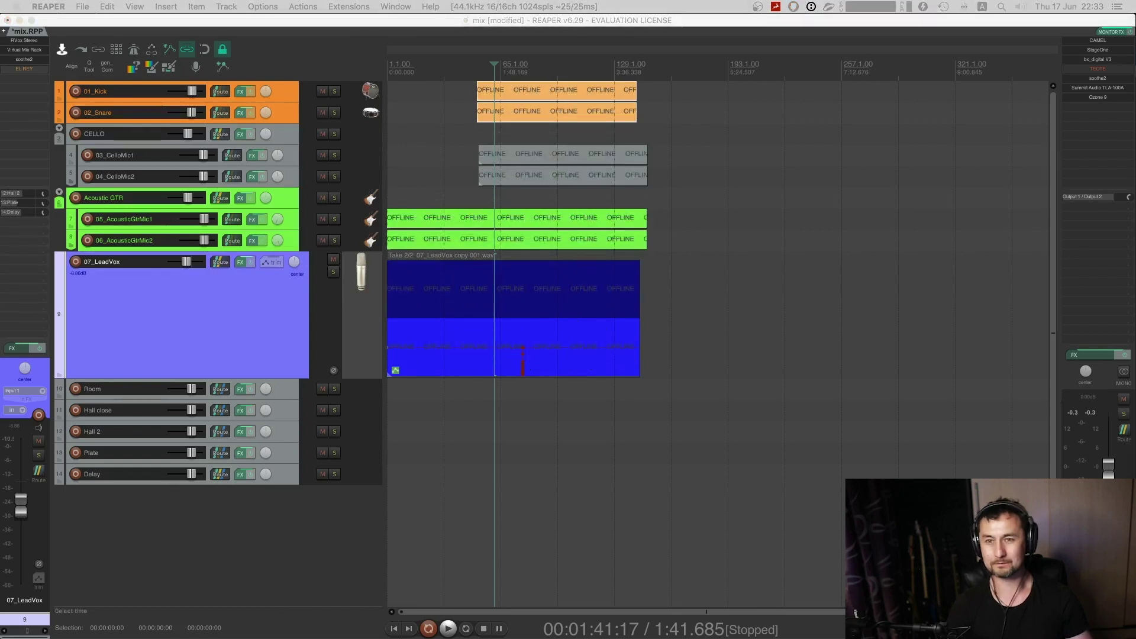
{"action": "left_click", "coordinate": [545, 373]}
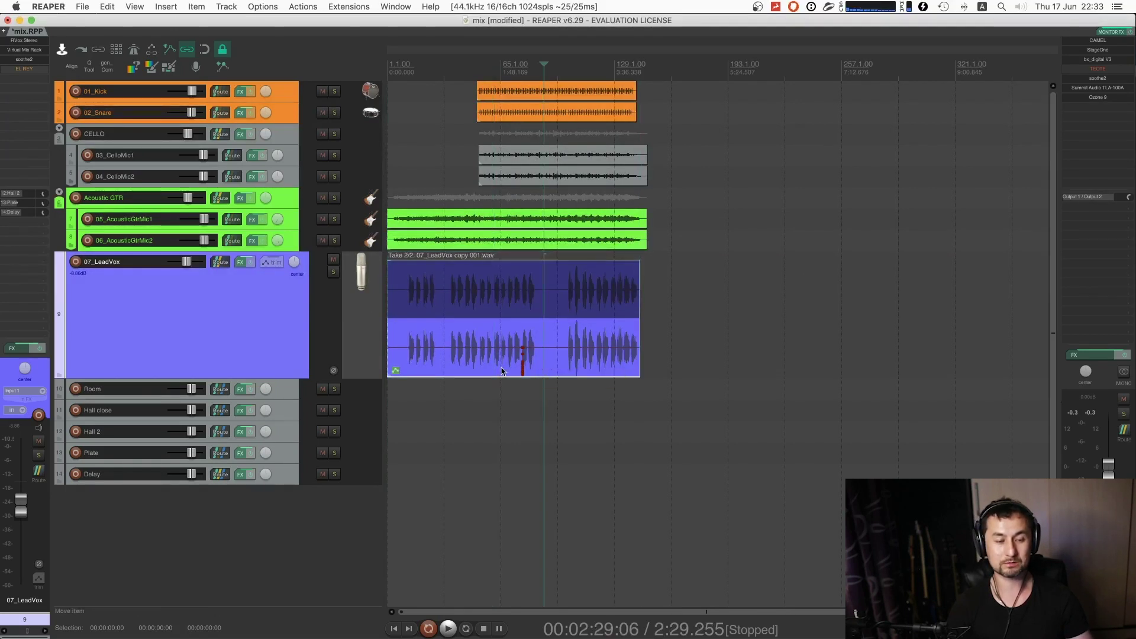
{"action": "left_click", "coordinate": [552, 373]}
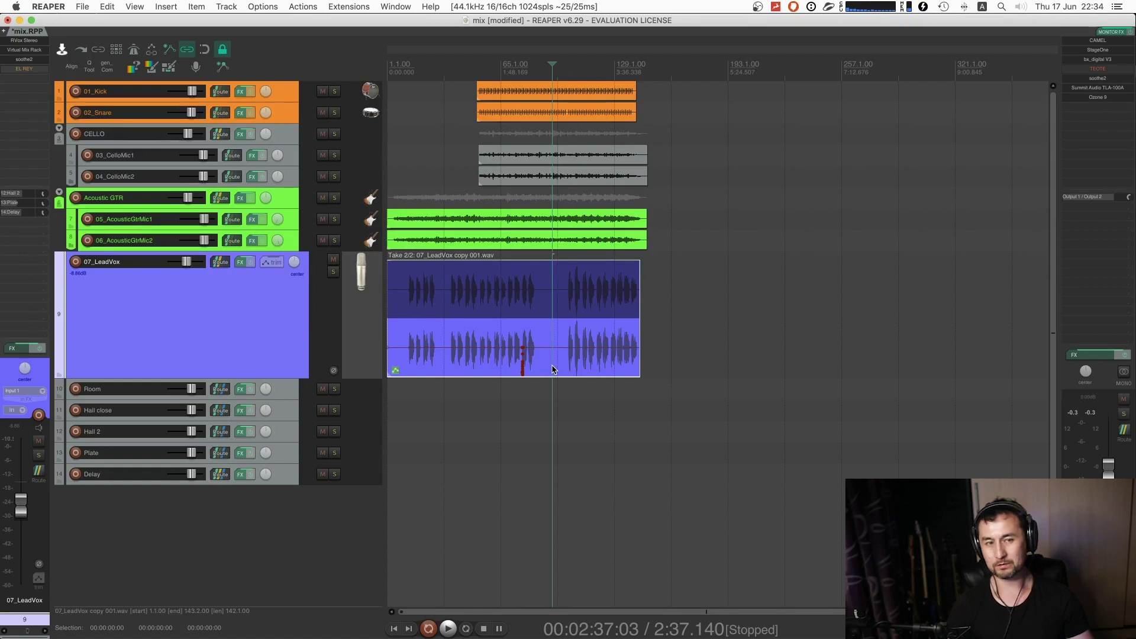
{"action": "scroll", "coordinate": [559, 367], "scroll_direction": "up", "scroll_amount": 3}
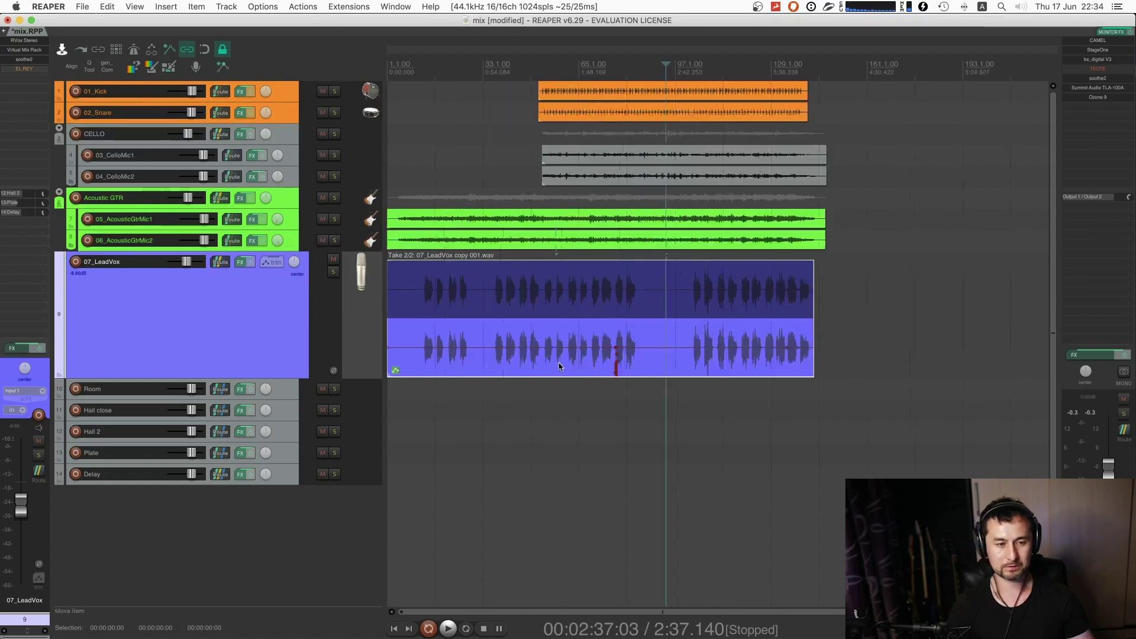
{"action": "left_click", "coordinate": [645, 361]}
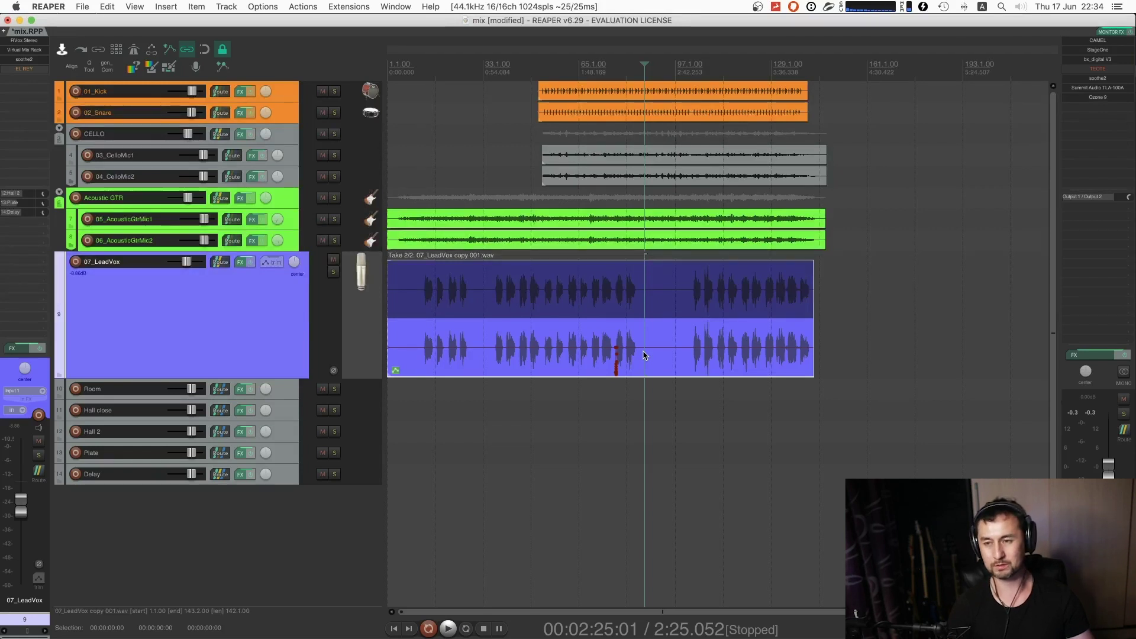
{"action": "scroll", "coordinate": [651, 364], "scroll_direction": "down", "scroll_amount": 1}
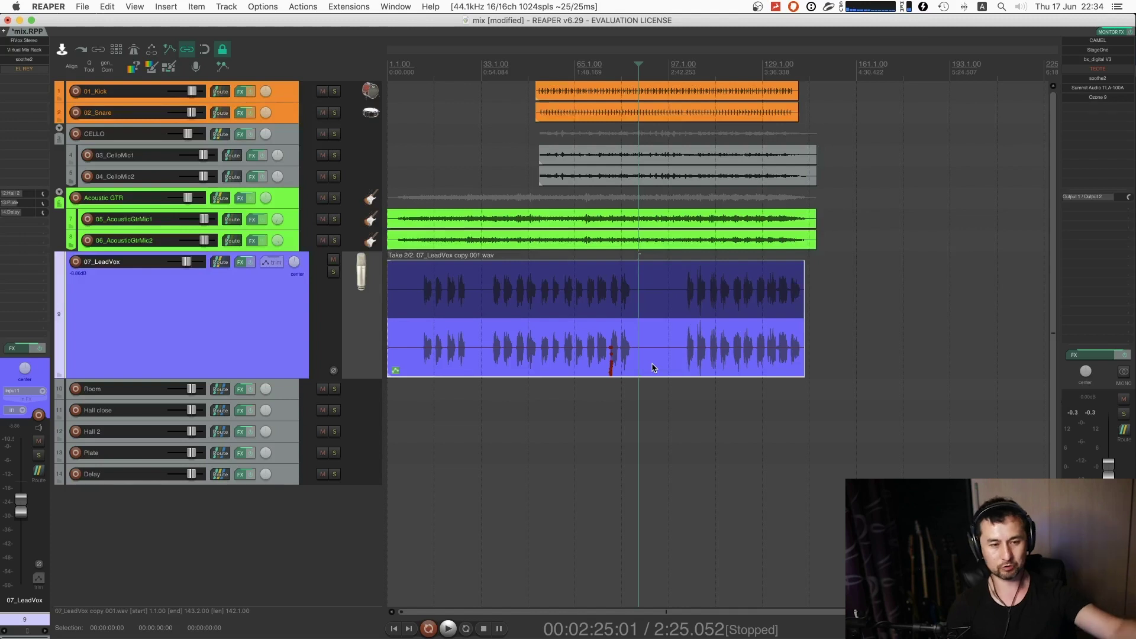
{"action": "scroll", "coordinate": [654, 368], "scroll_direction": "down", "scroll_amount": 2}
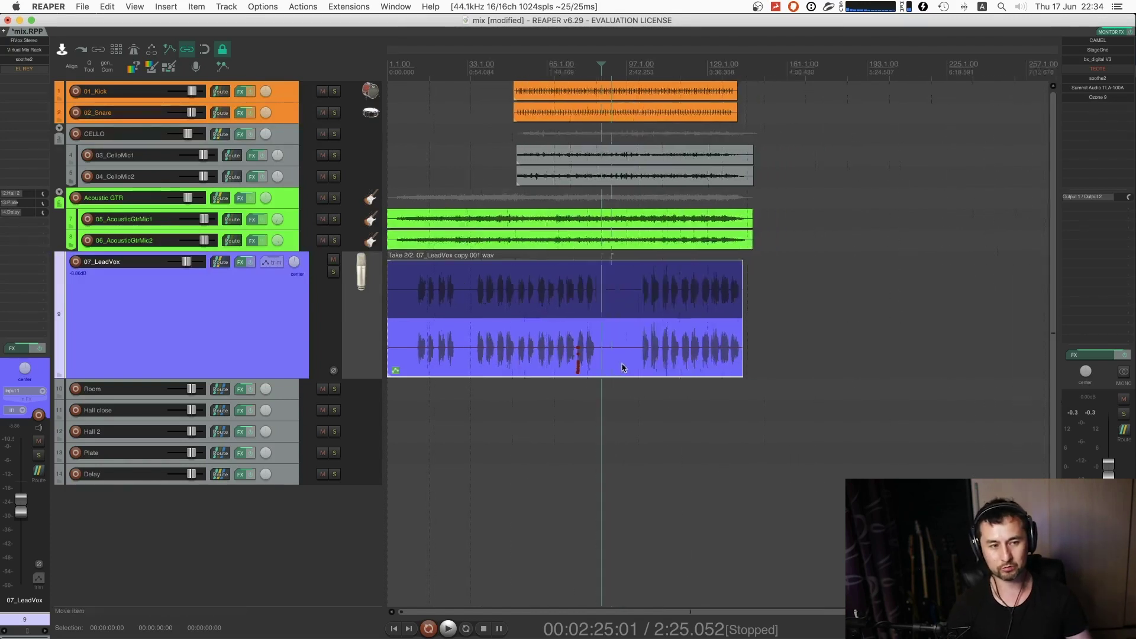
{"action": "scroll", "coordinate": [622, 367], "scroll_direction": "down", "scroll_amount": 1}
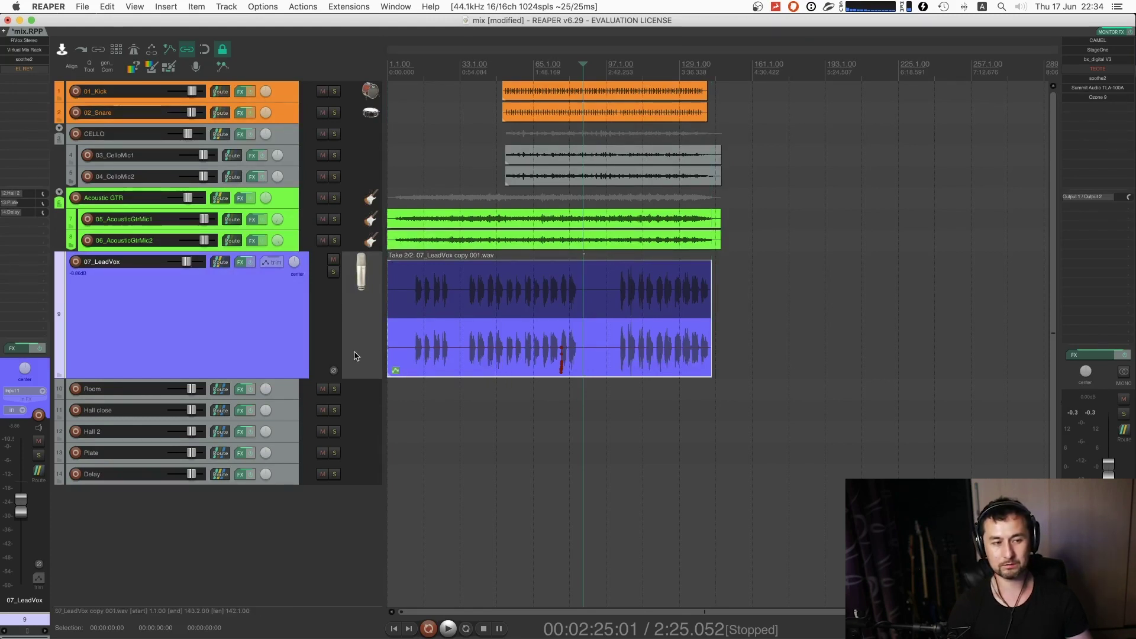
{"action": "scroll", "coordinate": [364, 355], "scroll_direction": "up", "scroll_amount": 3}
{"action": "scroll", "coordinate": [371, 355], "scroll_direction": "down", "scroll_amount": 5}
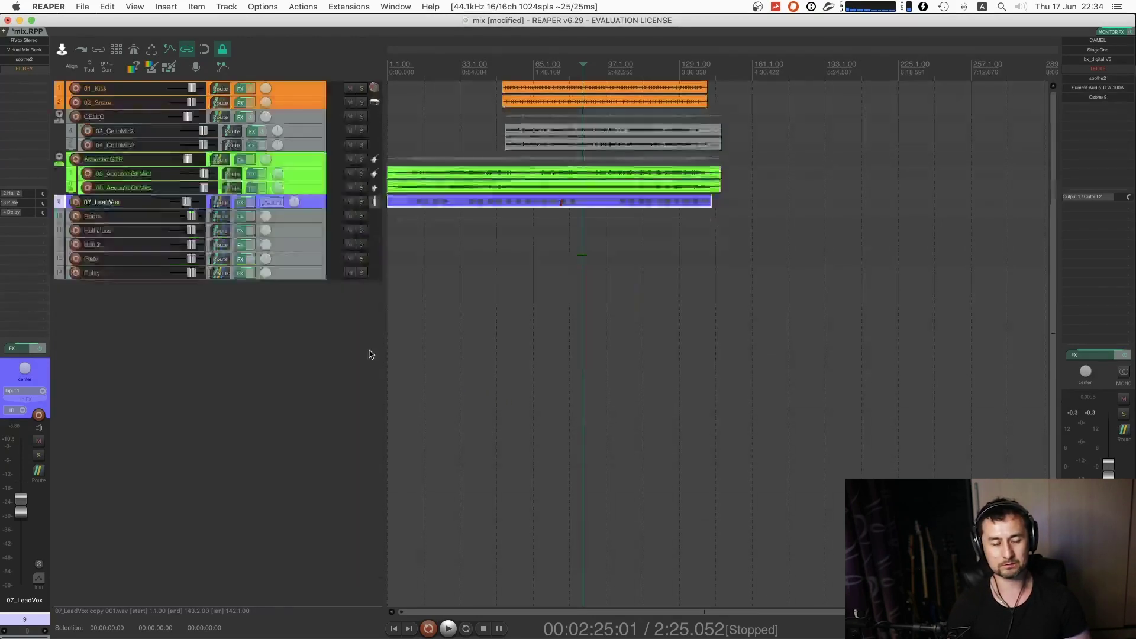
{"action": "scroll", "coordinate": [369, 354], "scroll_direction": "up", "scroll_amount": 3}
{"action": "scroll", "coordinate": [369, 354], "scroll_direction": "down", "scroll_amount": 3}
{"action": "scroll", "coordinate": [550, 428], "scroll_direction": "down", "scroll_amount": 1}
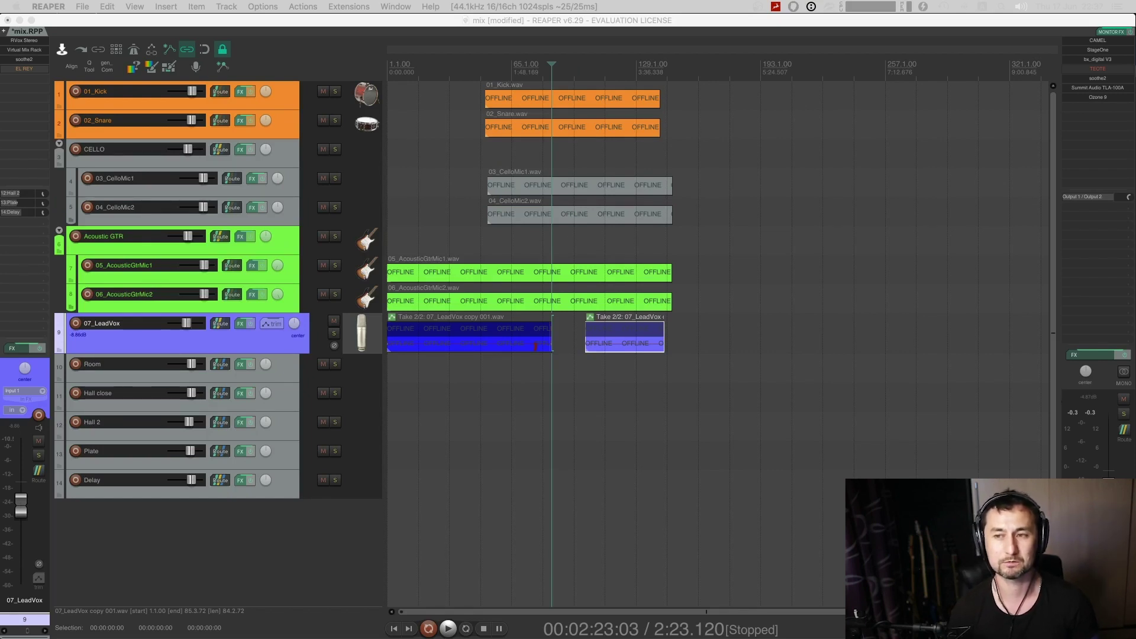
- Make the 07_LeadVox track taller and trim the first vocal item's silent beginning up to about 0:18
{"action": "left_click", "coordinate": [612, 364]}
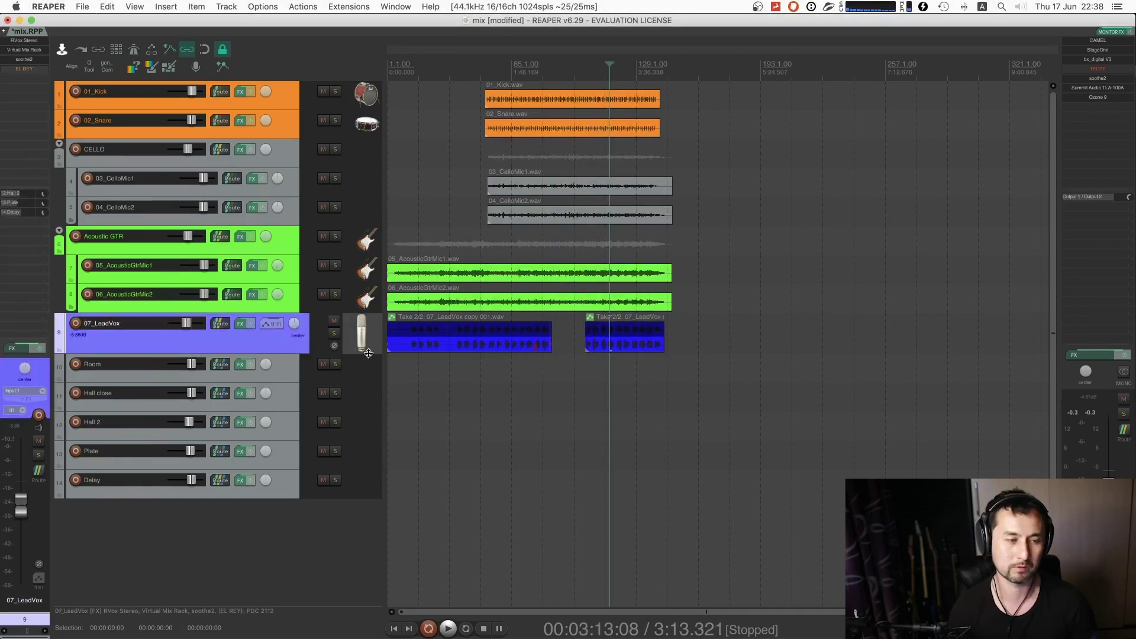
{"action": "left_click_drag", "start_coordinate": [368, 353], "coordinate": [355, 411]}
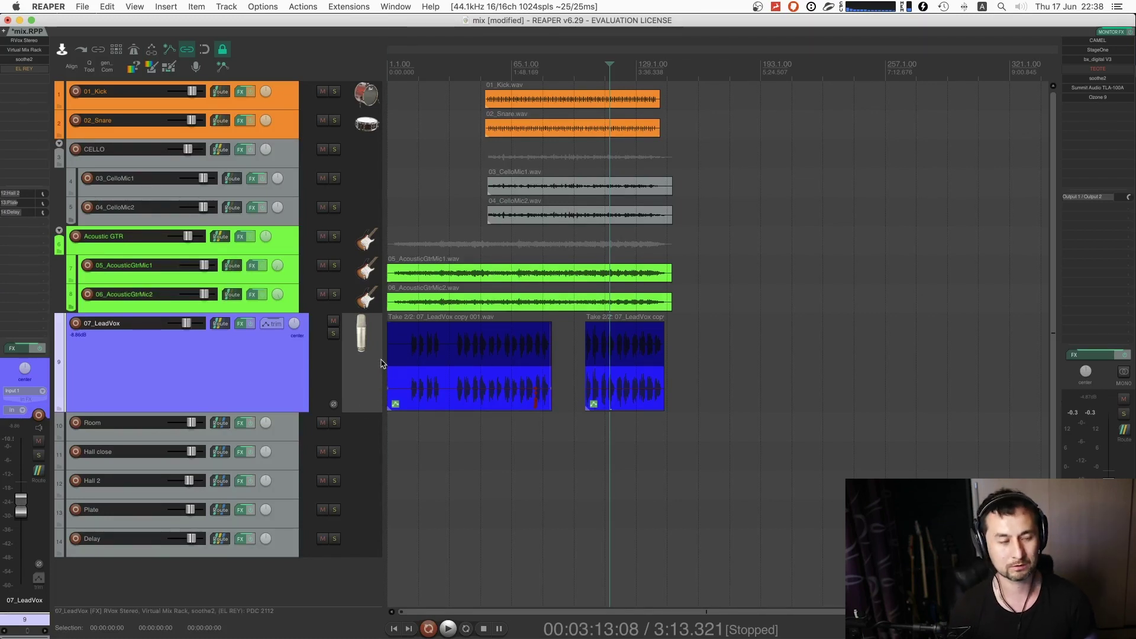
{"action": "left_click", "coordinate": [407, 386]}
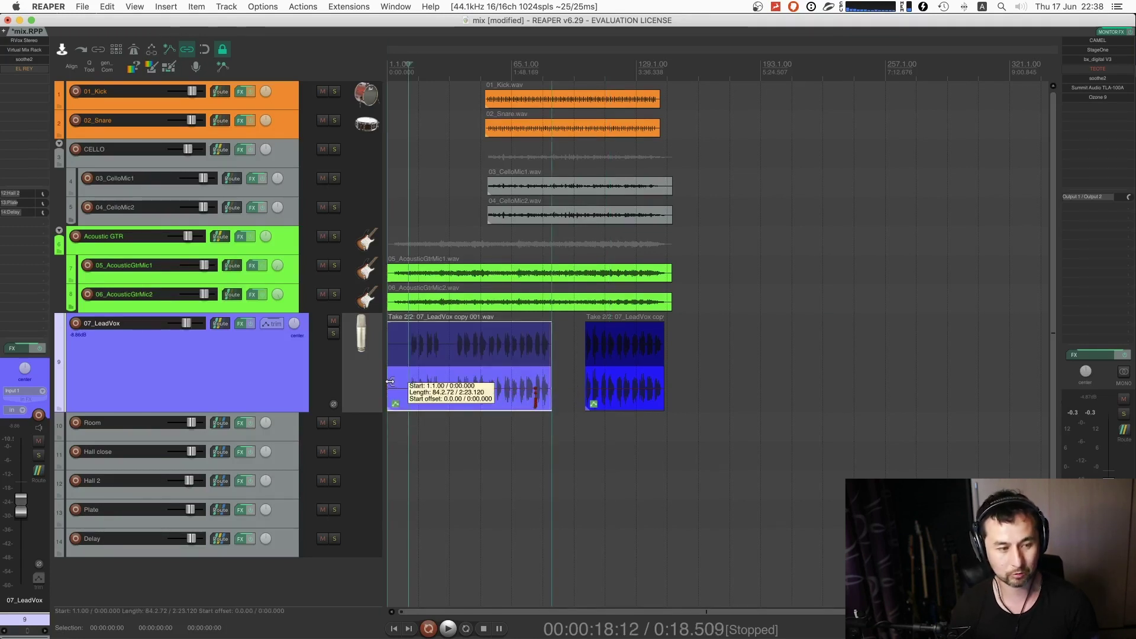
{"action": "left_click_drag", "start_coordinate": [392, 384], "coordinate": [451, 377]}
- Split the first 07_LeadVox item at about 0:49, trim the silence before the next phrase, and make all tracks compact
{"action": "left_click", "coordinate": [445, 379]}
{"action": "key", "text": "s"}
{"action": "key", "text": "grave"}
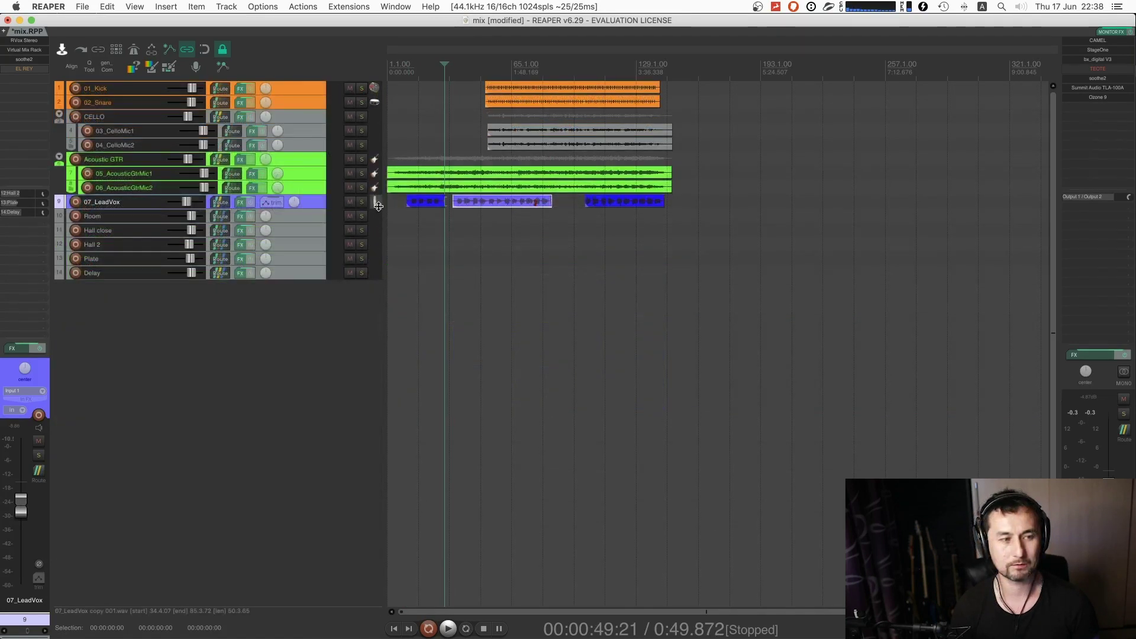
{"action": "left_click", "coordinate": [370, 366]}
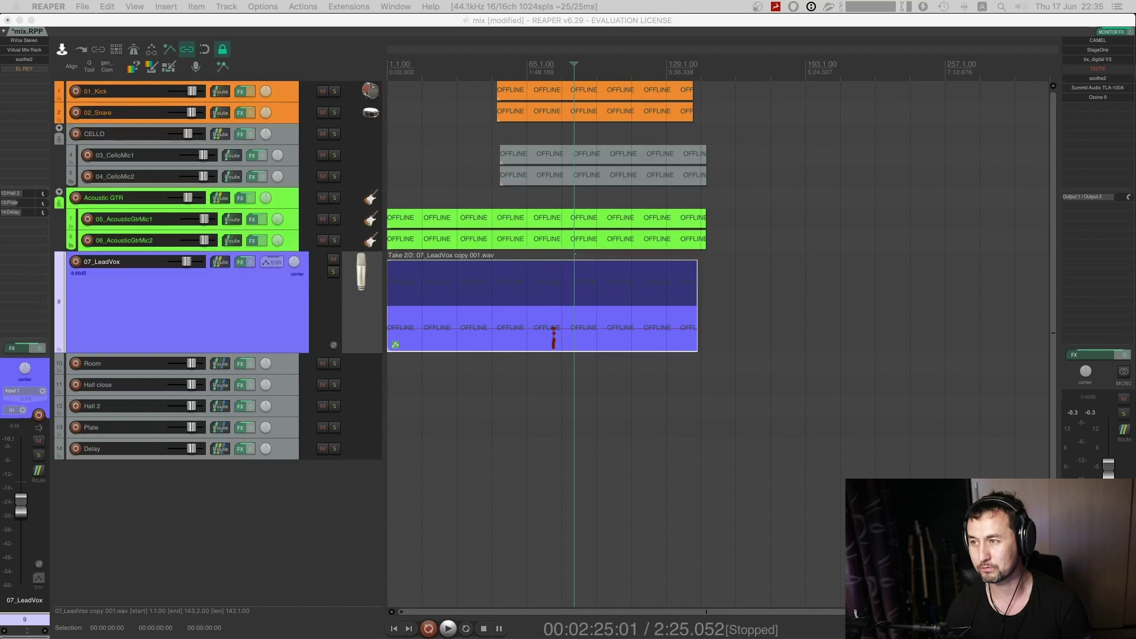
- Activate take 1/2 (07_LeadVox.wav) of the vocal item and play the song from about 2:52
{"action": "left_click", "coordinate": [580, 298]}
{"action": "left_click", "coordinate": [551, 298]}
{"action": "left_click", "coordinate": [610, 298]}
{"action": "key", "text": "space"}
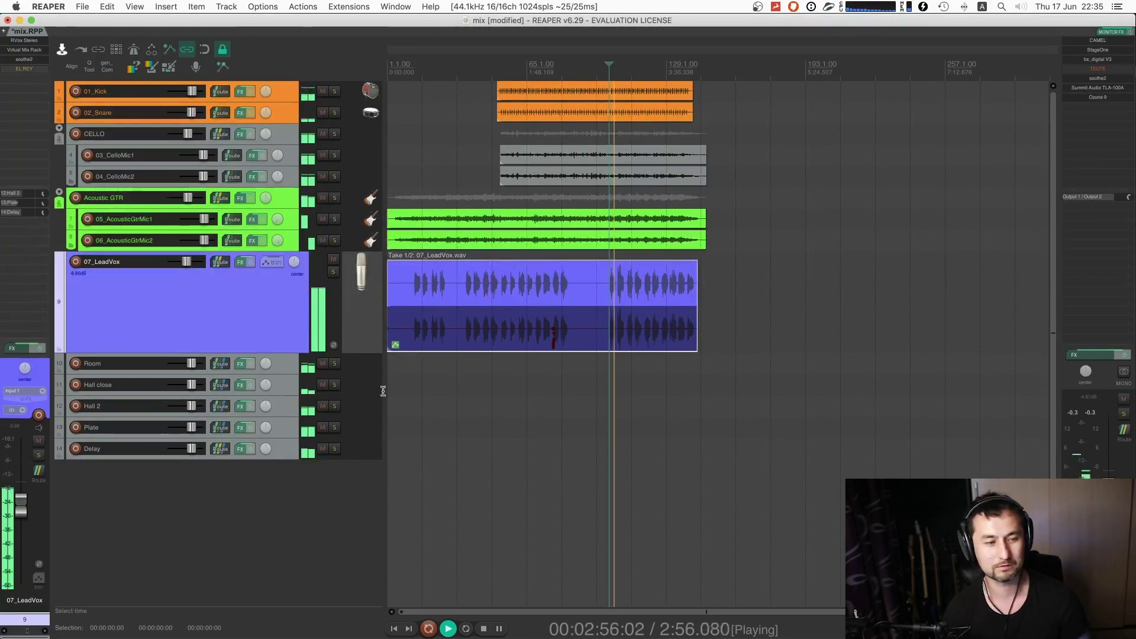
- Bring up the Summit Audio TLA-100A on the master track and move its window clear of the track controls
{"action": "left_click", "coordinate": [362, 428]}
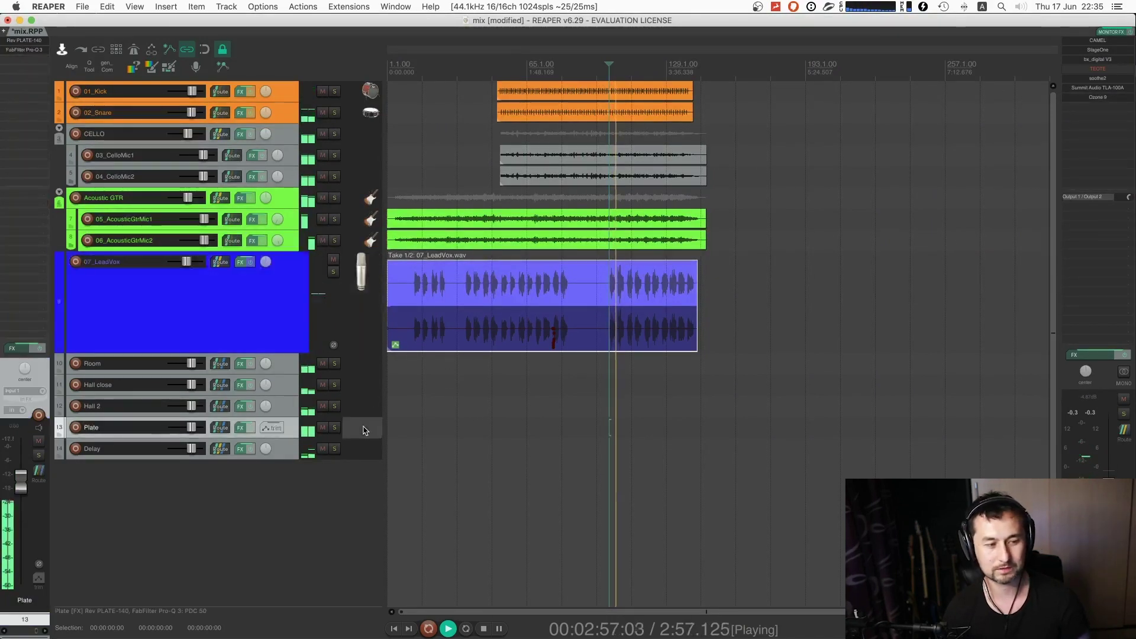
{"action": "left_click", "coordinate": [1113, 90]}
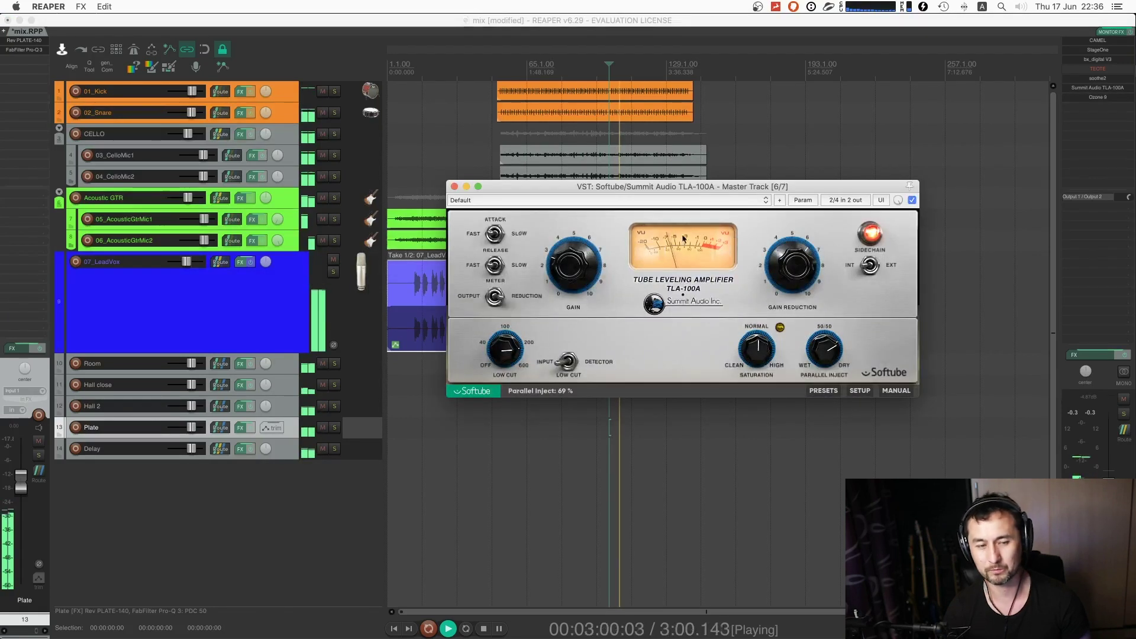
{"action": "left_click_drag", "start_coordinate": [705, 187], "coordinate": [768, 184]}
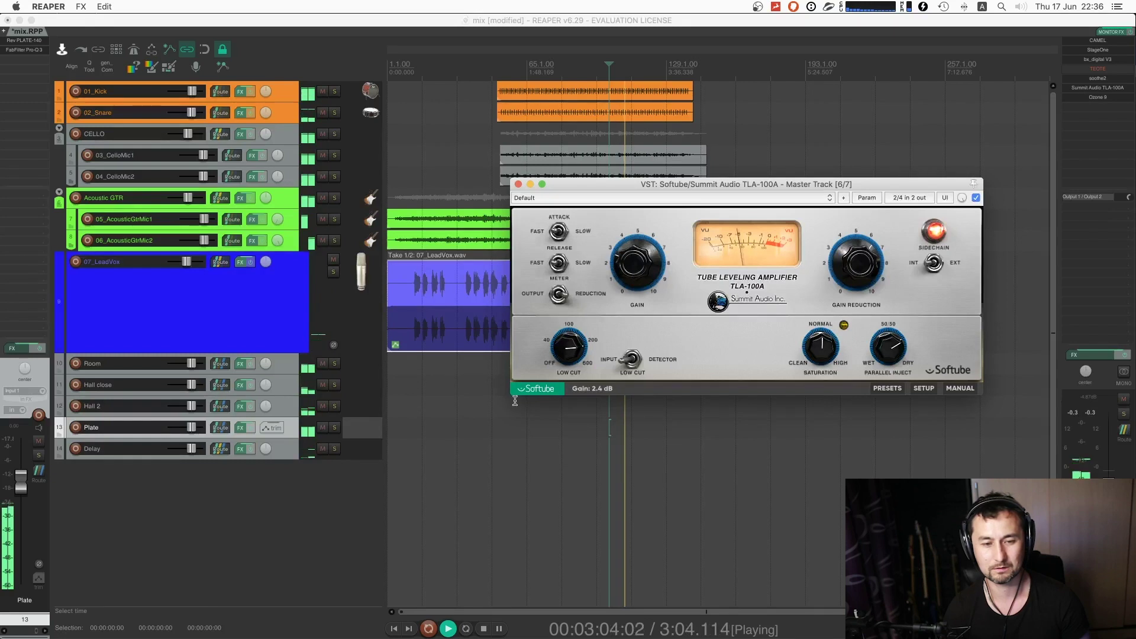
- Lower the Plate track's volume slightly while the song plays
{"action": "left_click", "coordinate": [361, 434]}
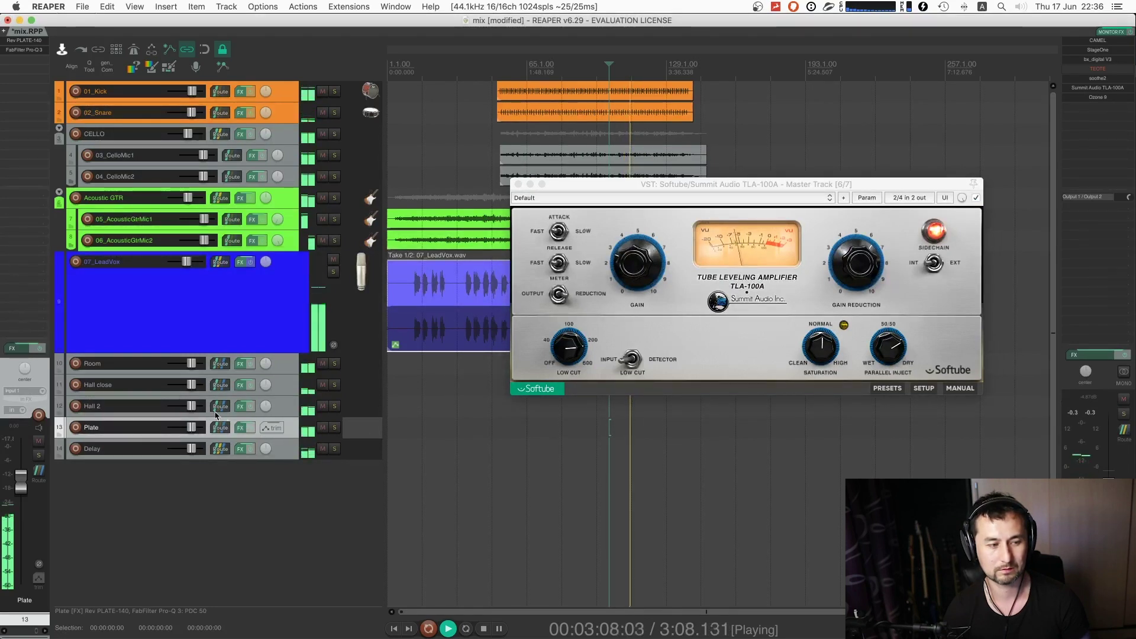
{"action": "left_click_drag", "start_coordinate": [192, 407], "coordinate": [200, 422]}
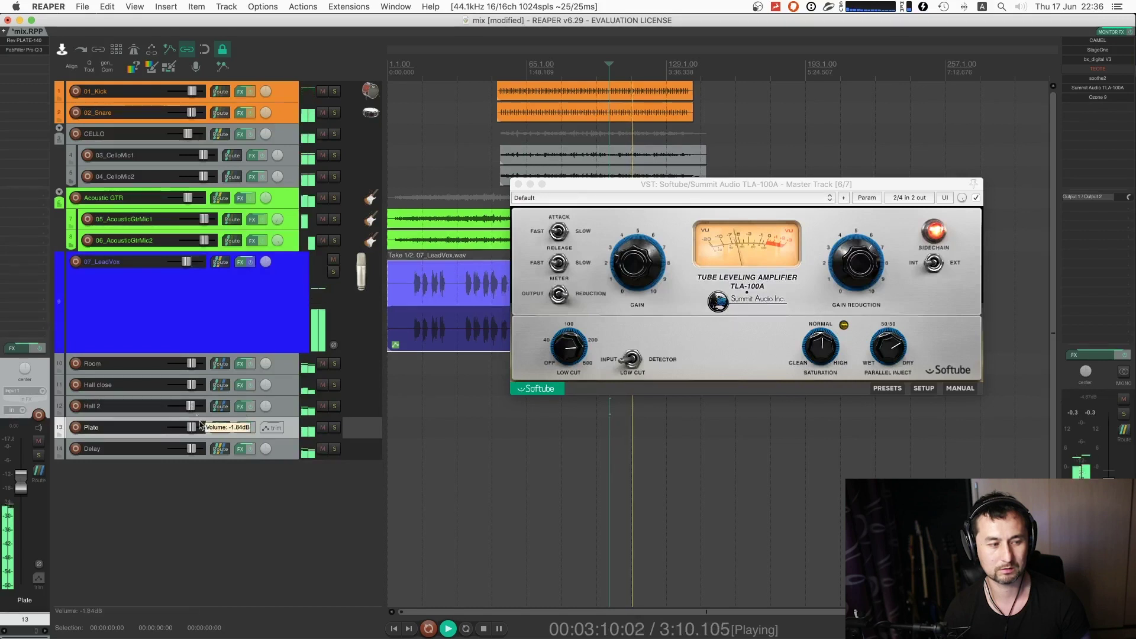
{"action": "scroll", "coordinate": [200, 424], "scroll_direction": "down", "scroll_amount": 5}
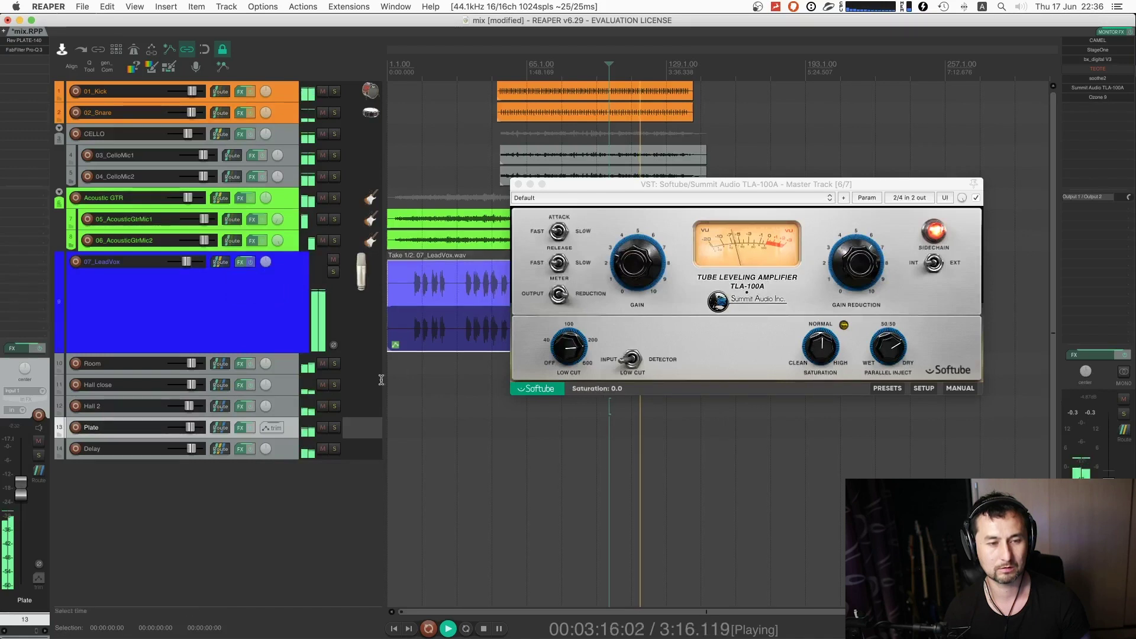
- Lower the Hall 2 receives to -31.20 dB from Acoustic GTR, -16.74 dB from 07_LeadVox and -10.09 dB from Delay
{"action": "left_click", "coordinate": [220, 406]}
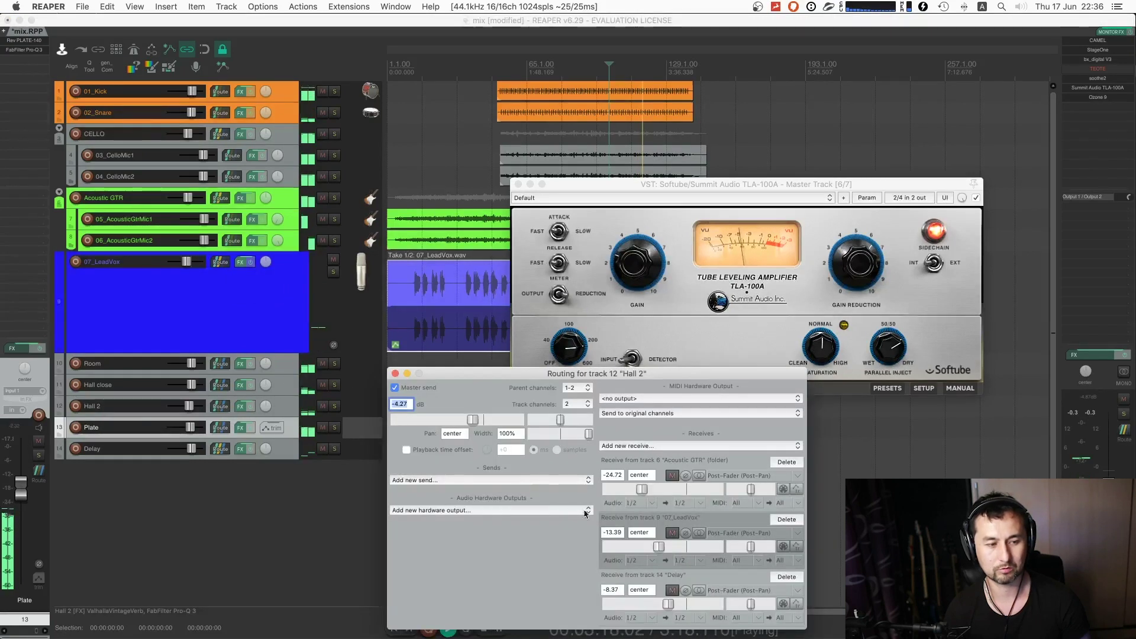
{"action": "left_click_drag", "start_coordinate": [658, 546], "coordinate": [654, 547]}
{"action": "left_click_drag", "start_coordinate": [672, 608], "coordinate": [667, 608]}
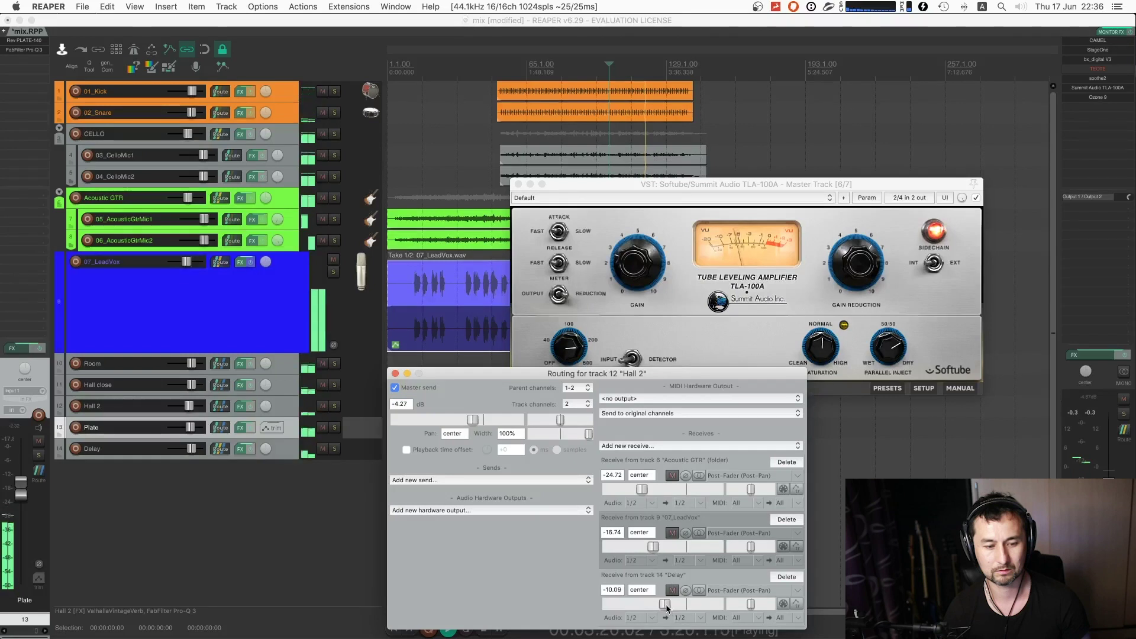
{"action": "left_click", "coordinate": [396, 374]}
- Set the master TLA-100A's Parallel Inject to 84 %, close the plugin, and stop playback
{"action": "mouse_move", "coordinate": [881, 345]}
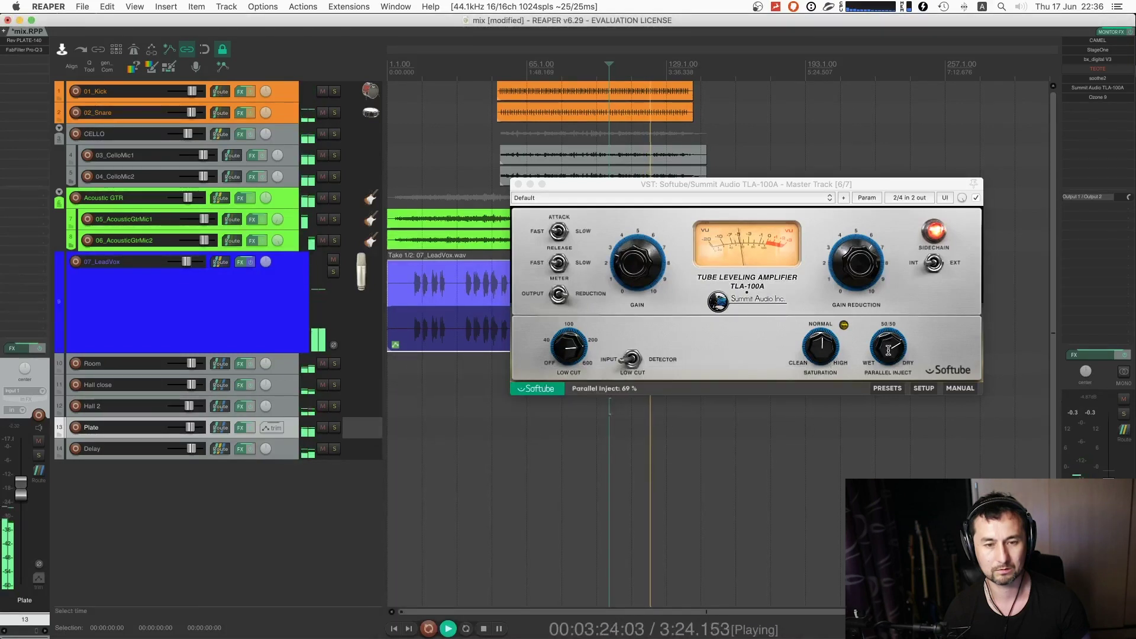
{"action": "left_click_drag", "start_coordinate": [882, 345], "coordinate": [888, 330]}
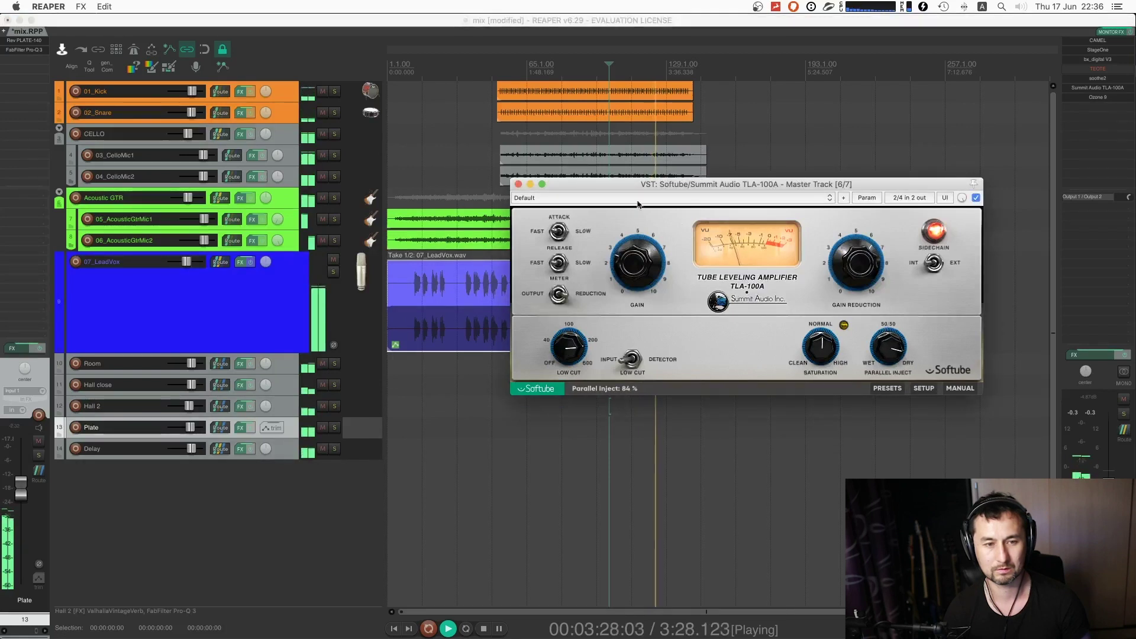
{"action": "left_click", "coordinate": [518, 184]}
{"action": "scroll", "coordinate": [551, 257], "scroll_direction": "down", "scroll_amount": 3}
{"action": "key", "text": "space"}
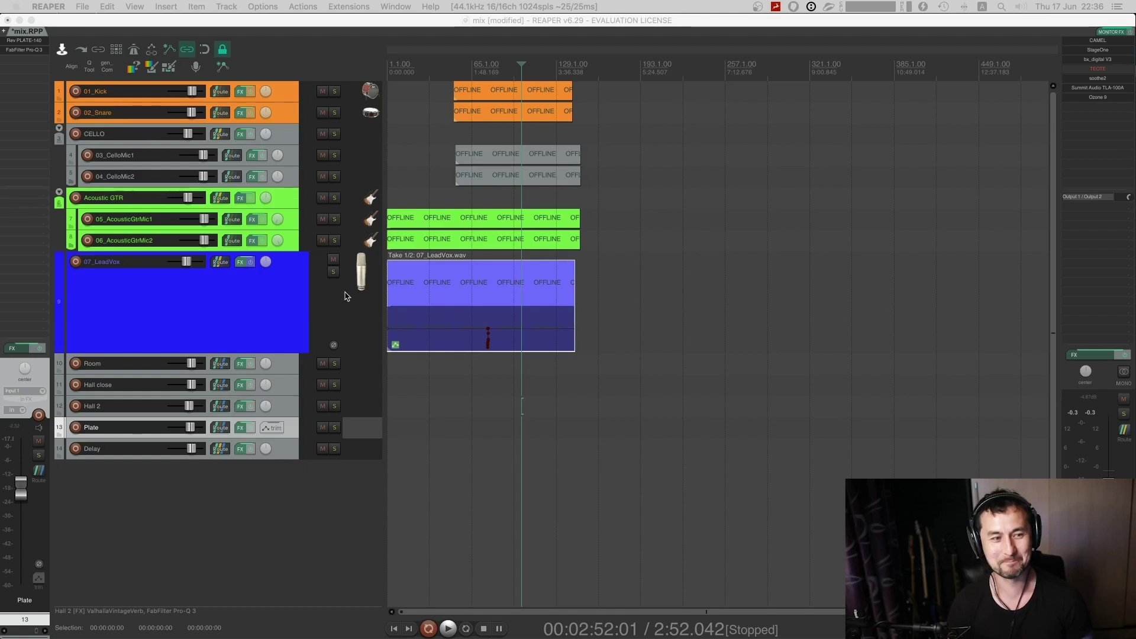
- Activate take 2/2 (07_LeadVox copy 001.wav) of the vocal item and make only the 07_LeadVox track several times taller
{"action": "left_click", "coordinate": [441, 293]}
{"action": "left_click", "coordinate": [459, 344]}
{"action": "scroll", "coordinate": [405, 319], "scroll_direction": "up", "scroll_amount": 3}
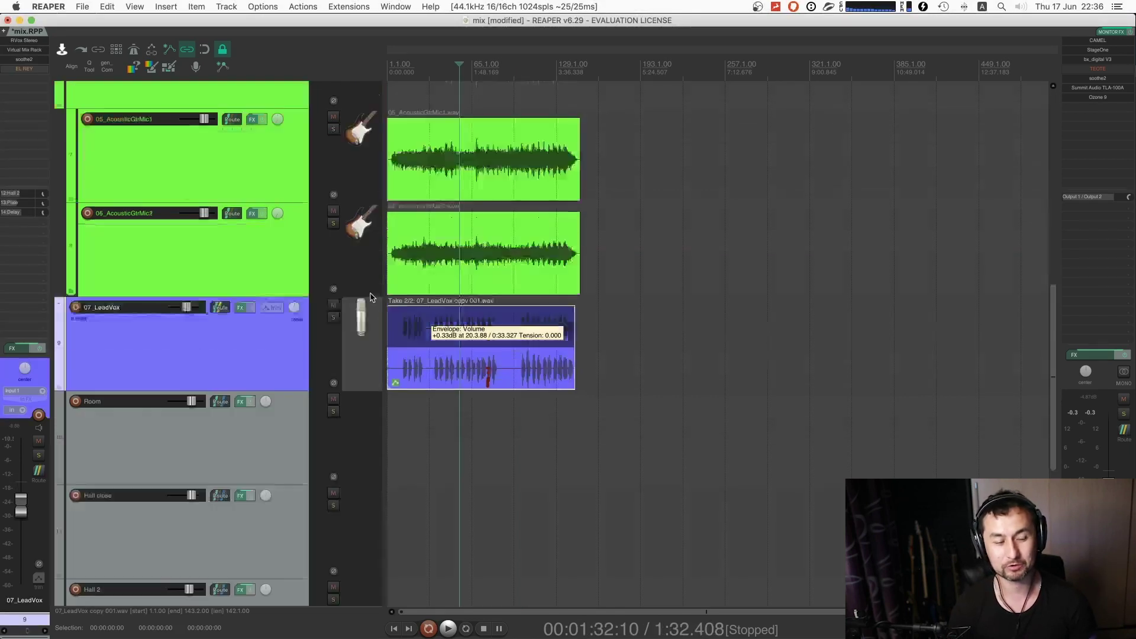
{"action": "scroll", "coordinate": [404, 320], "scroll_direction": "down", "scroll_amount": 6}
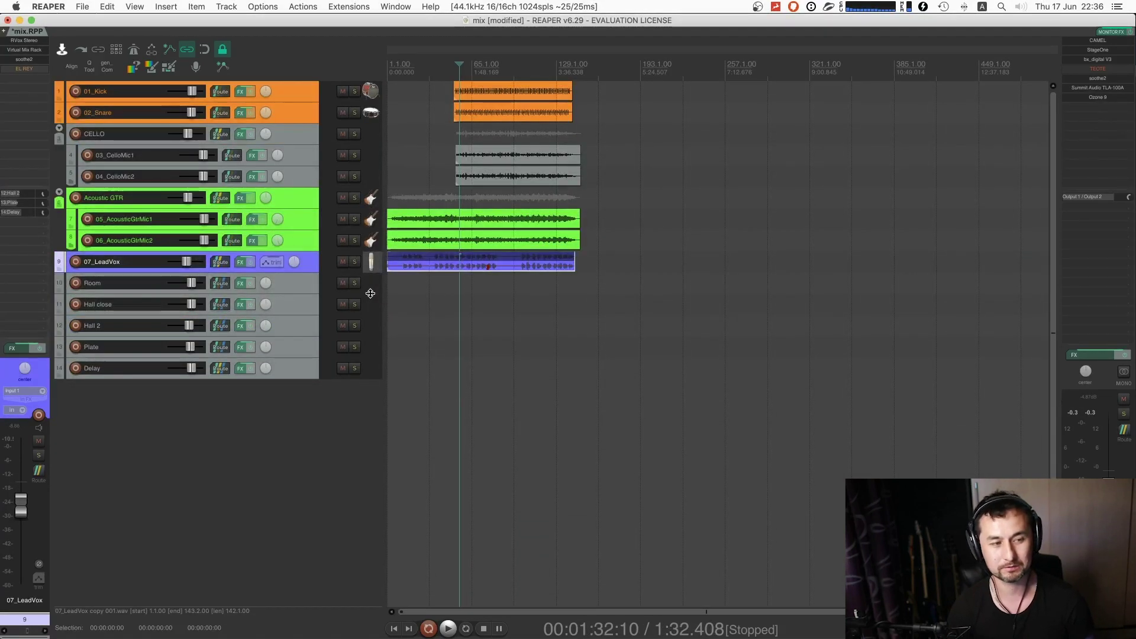
{"action": "left_click_drag", "start_coordinate": [378, 271], "coordinate": [366, 316]}
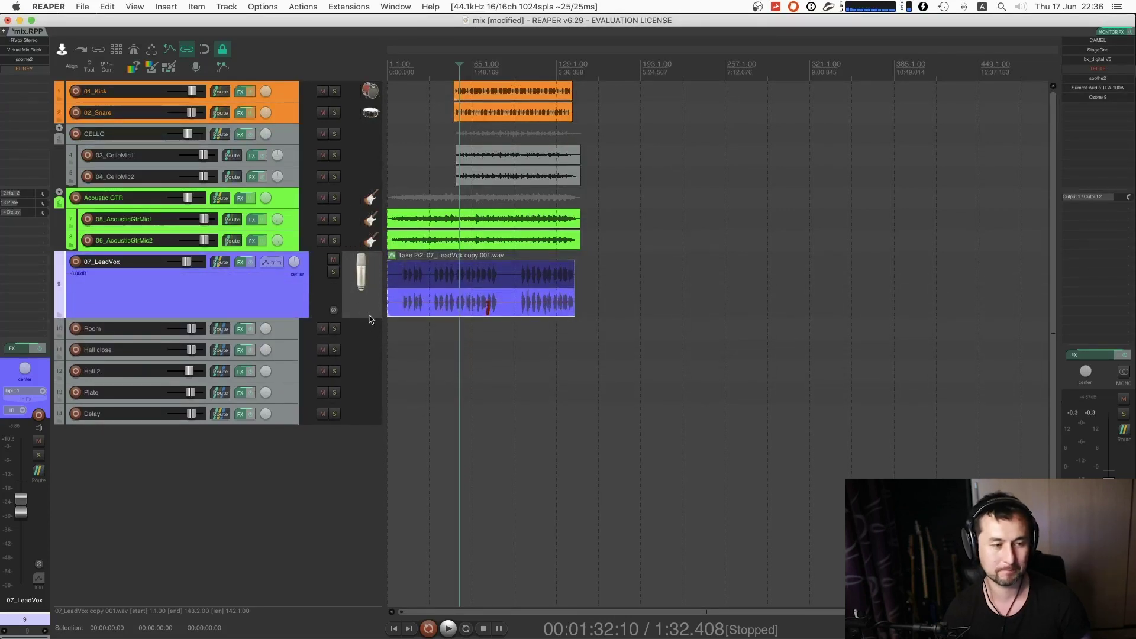
{"action": "left_click_drag", "start_coordinate": [367, 316], "coordinate": [367, 348]}
- Split the 07_LeadVox item at about 2:23 and trim the second part's start to just before the next phrase
{"action": "left_click", "coordinate": [518, 340]}
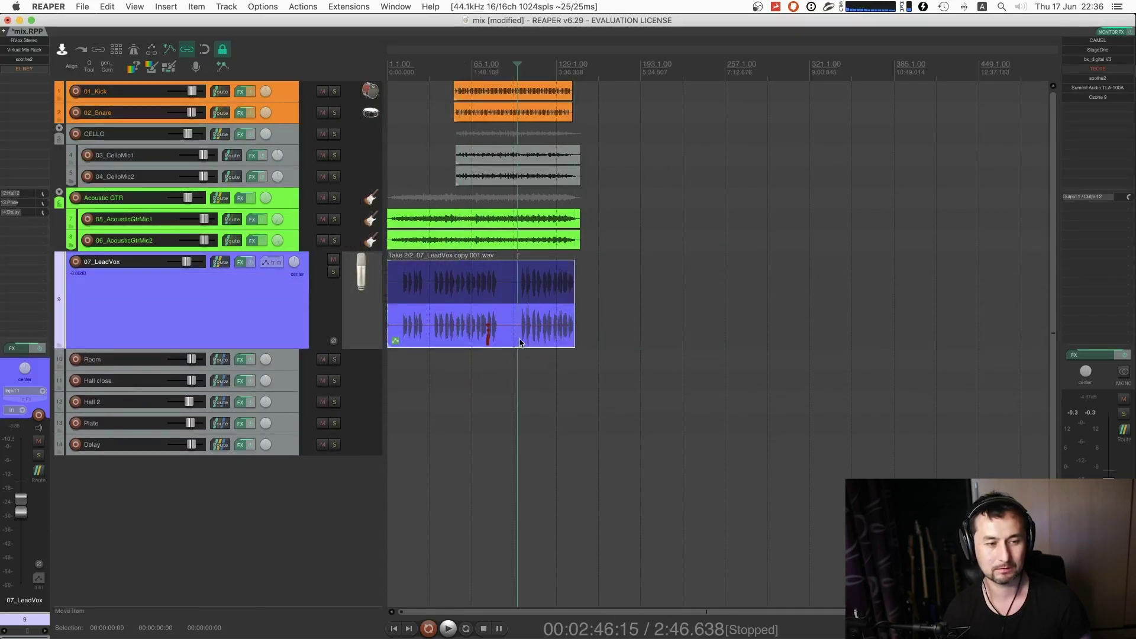
{"action": "scroll", "coordinate": [519, 339], "scroll_direction": "up", "scroll_amount": 5}
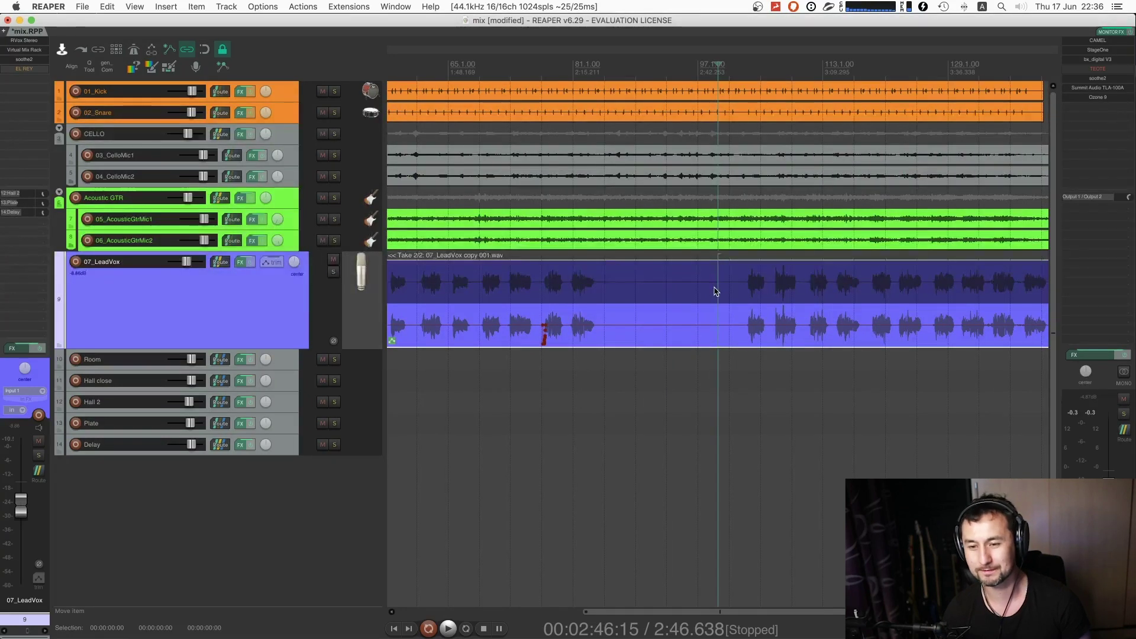
{"action": "scroll", "coordinate": [714, 291], "scroll_direction": "down", "scroll_amount": 1}
{"action": "key", "text": "super+Tab"}
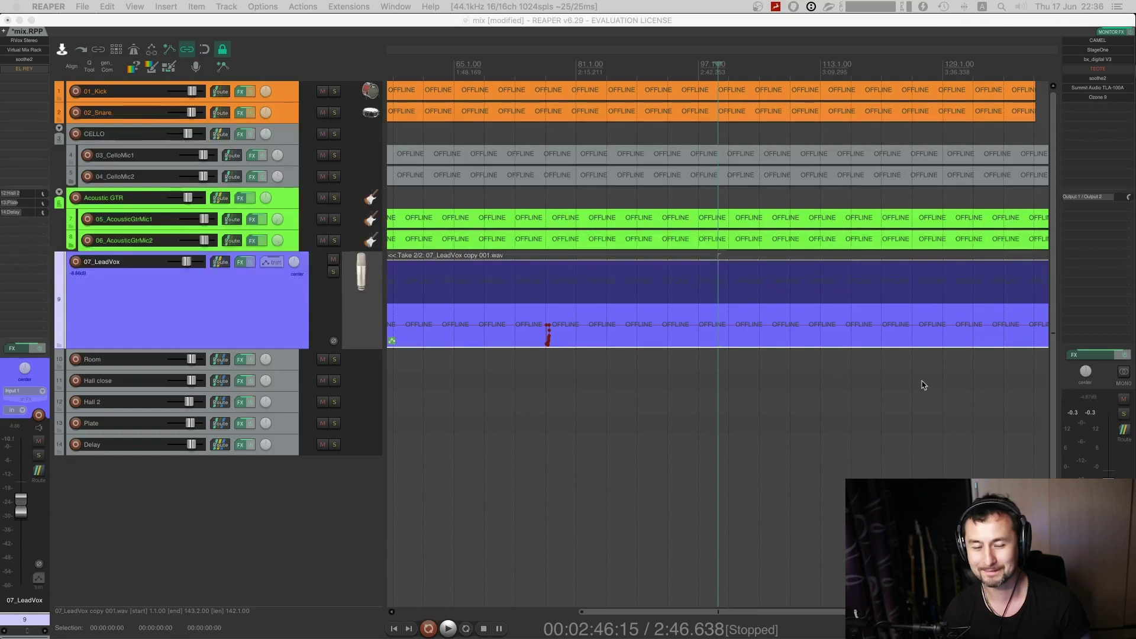
{"action": "left_click", "coordinate": [760, 355]}
{"action": "scroll", "coordinate": [734, 343], "scroll_direction": "down", "scroll_amount": 1}
{"action": "left_click", "coordinate": [573, 341]}
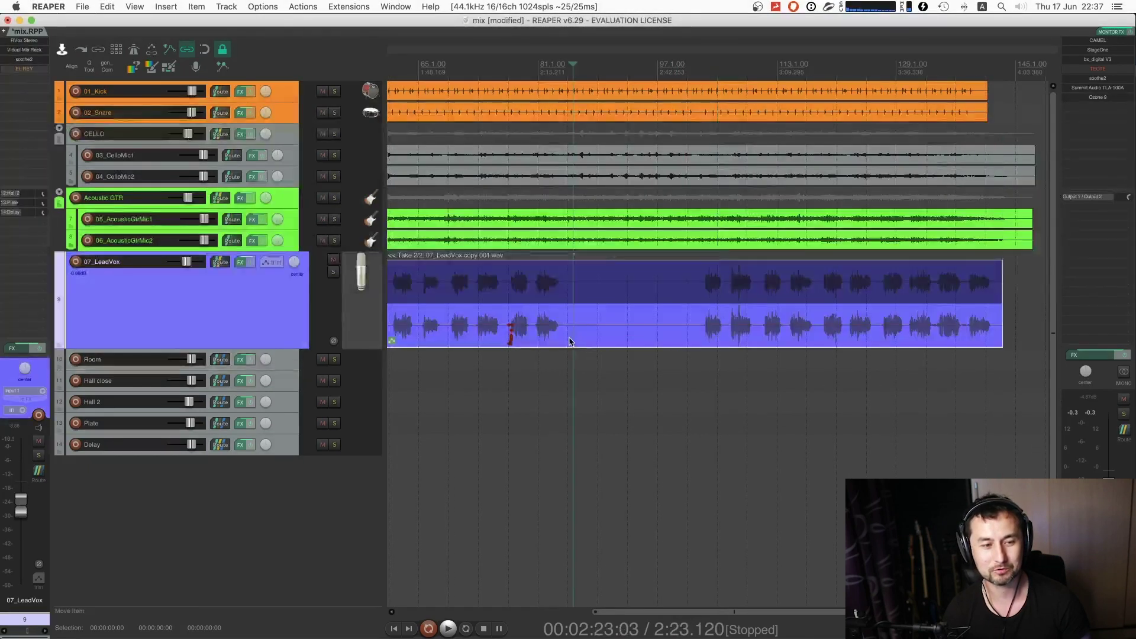
{"action": "key", "text": "s"}
{"action": "left_click_drag", "start_coordinate": [574, 335], "coordinate": [707, 334]}
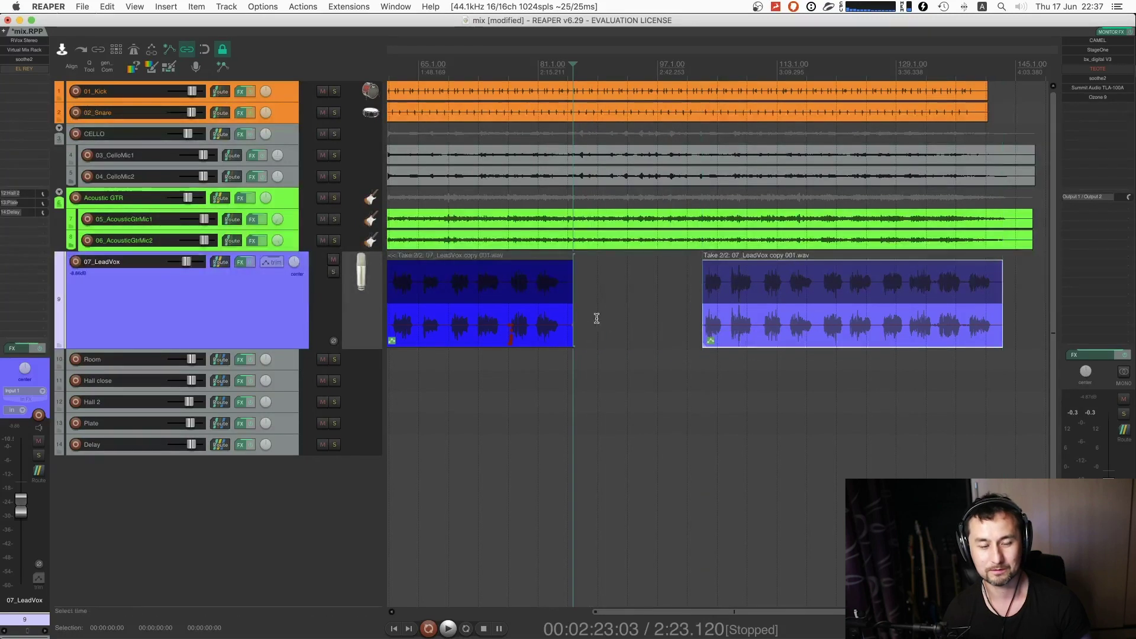
- Show the whole arrangement and briefly play the song from the new gap in the vocal
{"action": "scroll", "coordinate": [716, 281], "scroll_direction": "down", "scroll_amount": 4}
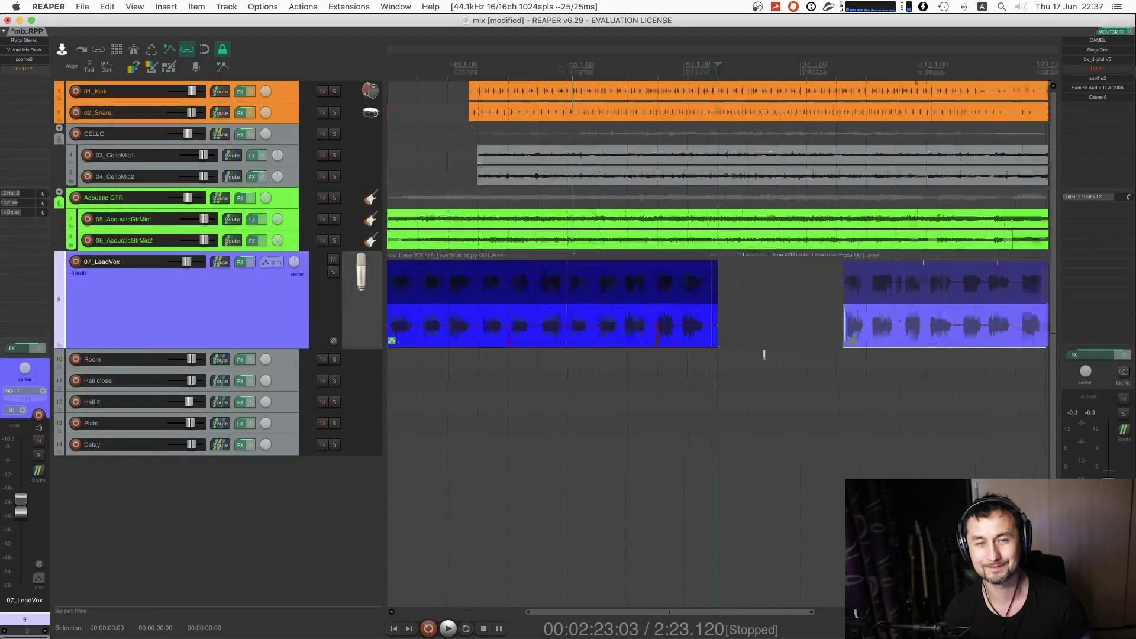
{"action": "key", "text": "space"}
{"action": "scroll", "coordinate": [748, 300], "scroll_direction": "down", "scroll_amount": 3}
{"action": "key", "text": "space"}
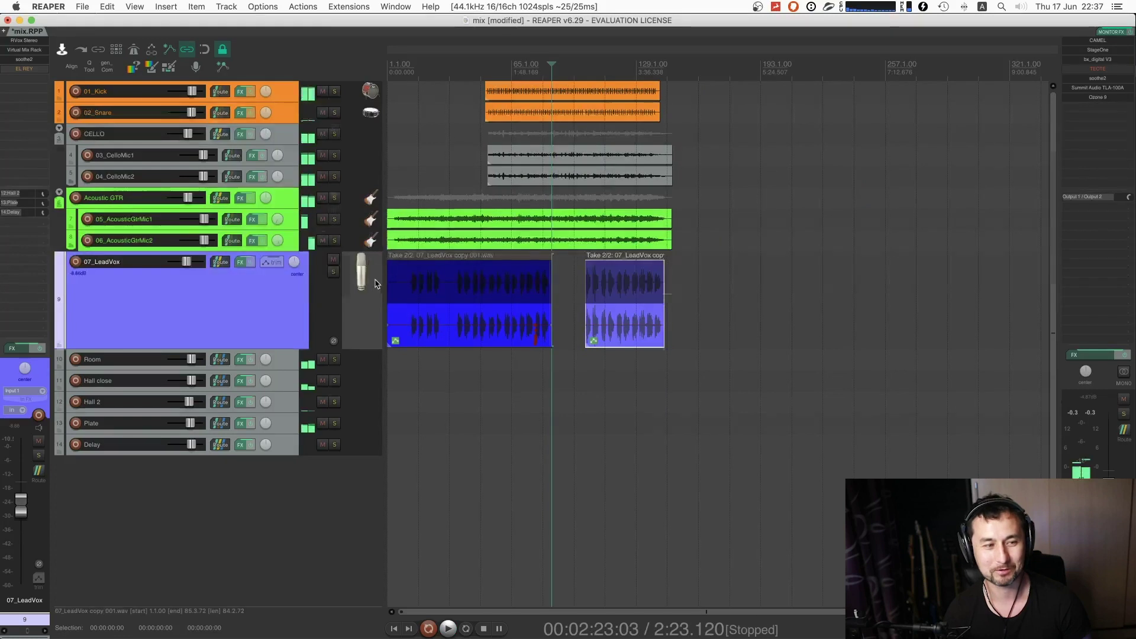
- Give all tracks a medium height, make 07_LeadVox slightly taller than the rest, and switch away from REAPER
{"action": "scroll", "coordinate": [374, 284], "scroll_direction": "up", "scroll_amount": 4}
{"action": "scroll", "coordinate": [374, 283], "scroll_direction": "down", "scroll_amount": 3}
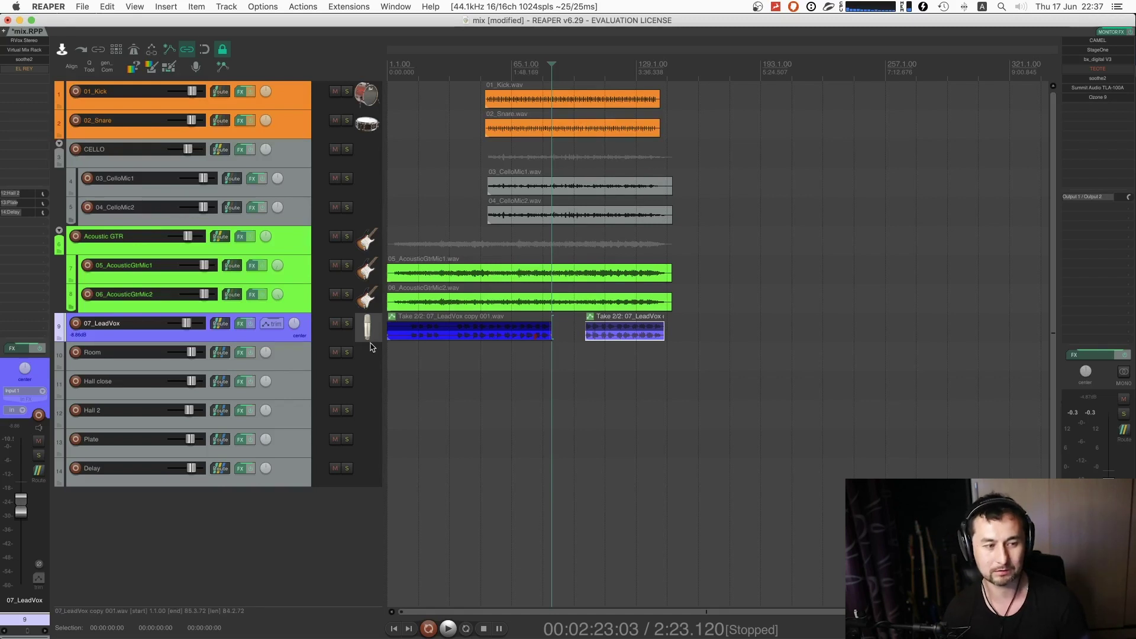
{"action": "mouse_move", "coordinate": [372, 340]}
{"action": "left_mouse_down"}
{"action": "mouse_move", "coordinate": [371, 373]}
{"action": "mouse_move", "coordinate": [373, 351]}
{"action": "left_mouse_up"}
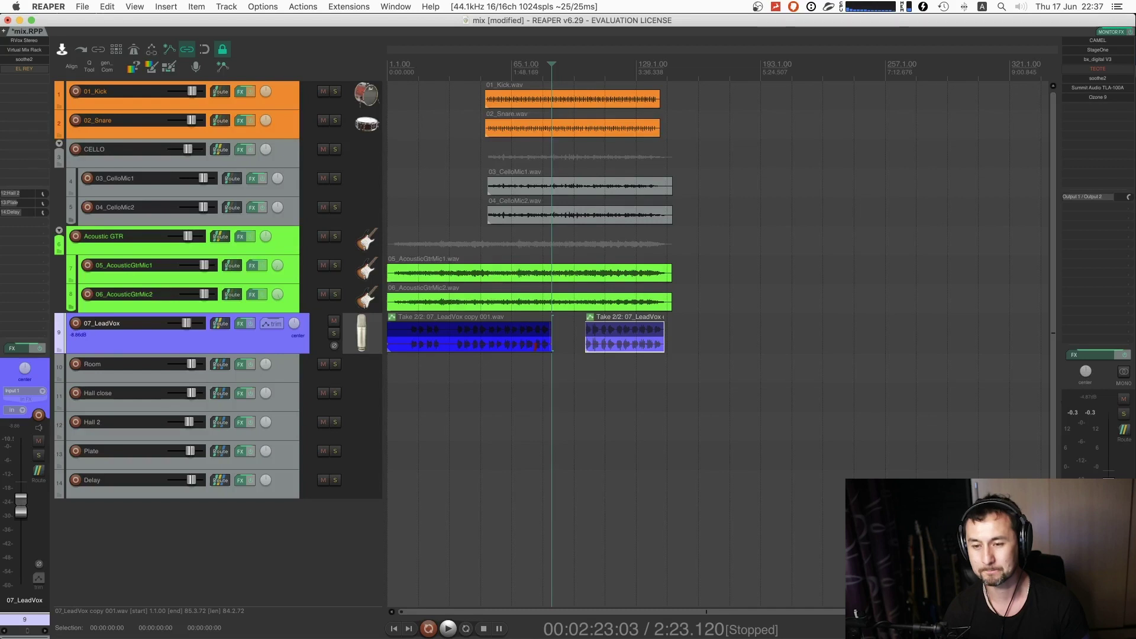
{"action": "key", "text": "super+Tab"}
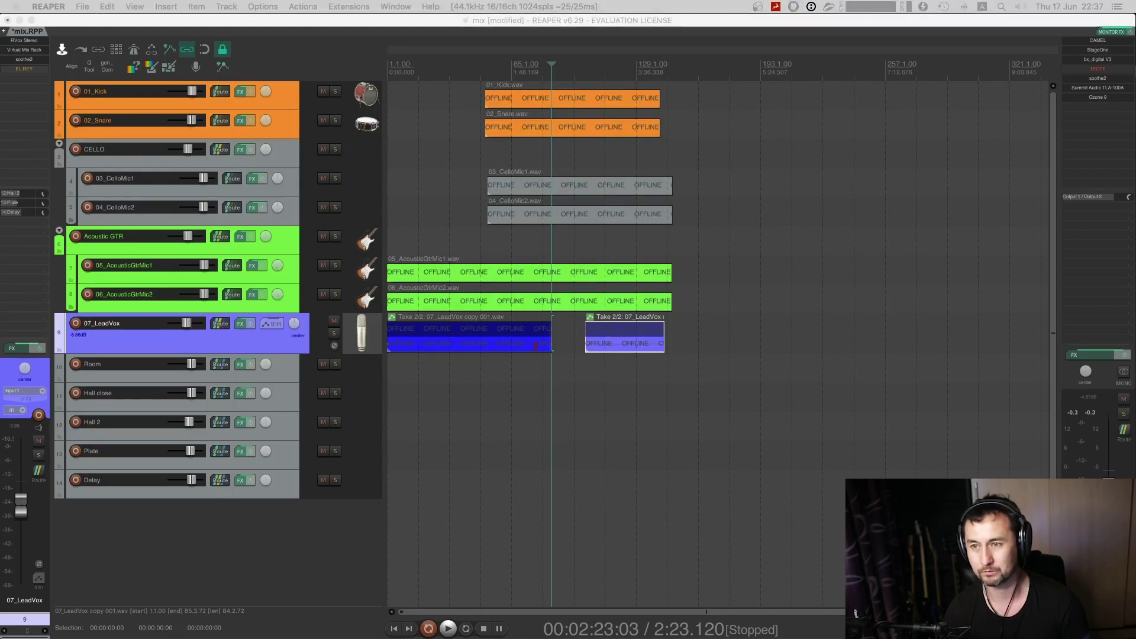